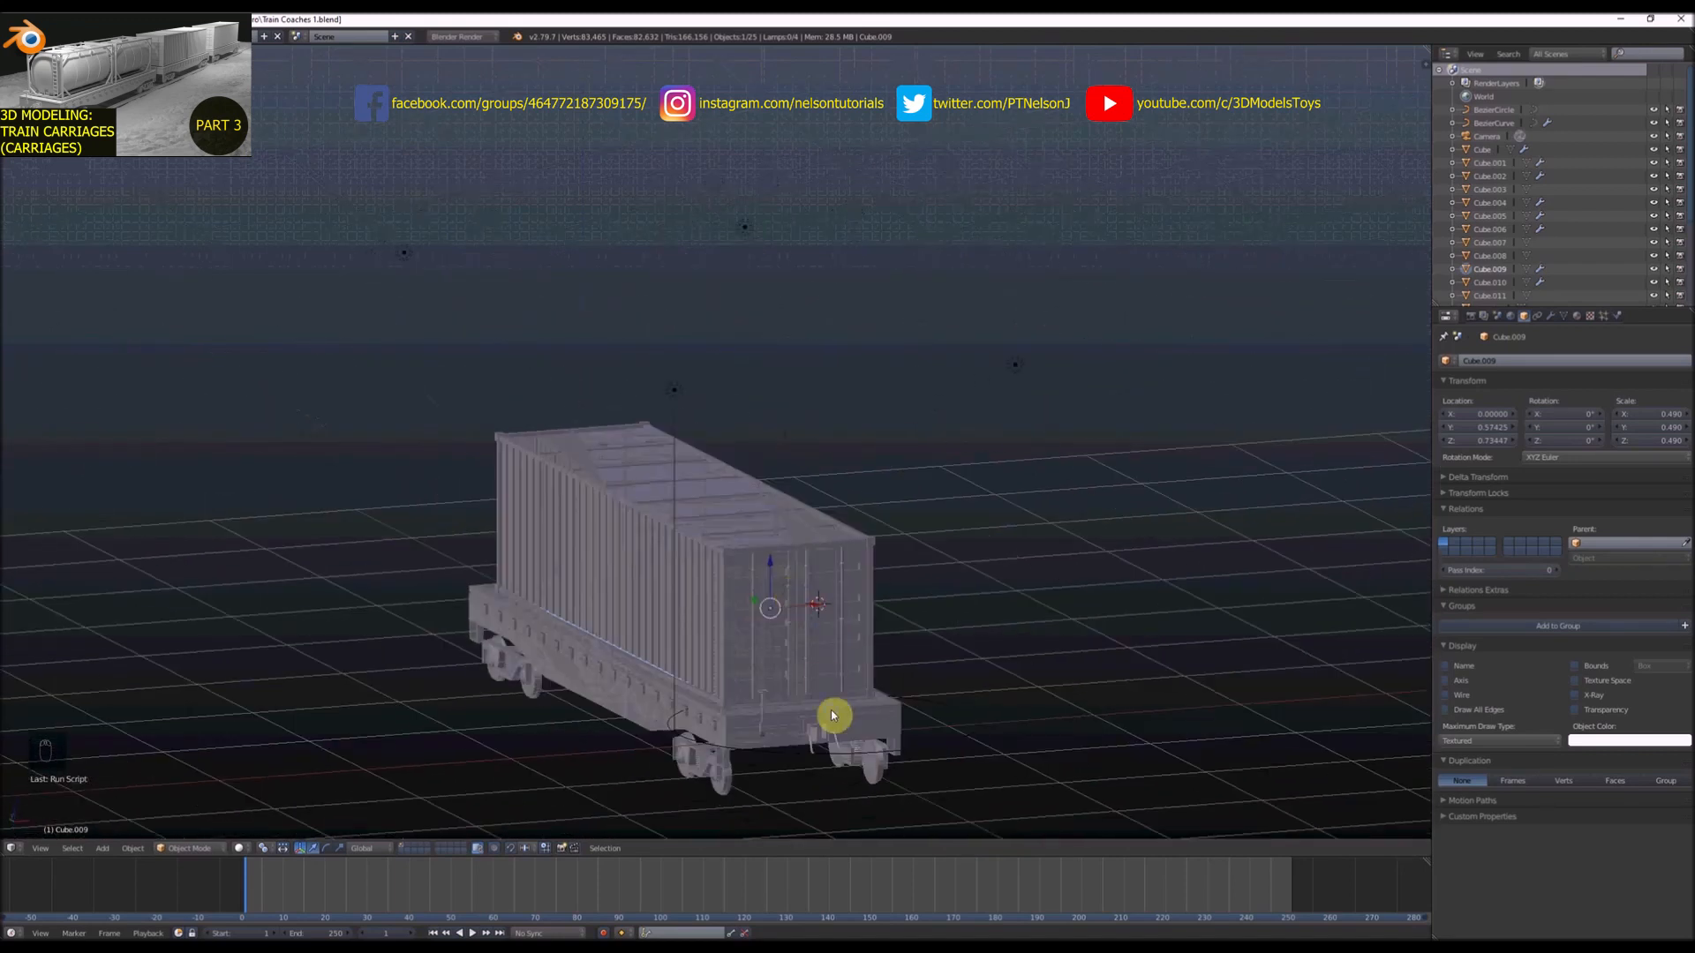
Examine the small handwheel and its post at the wagon's end in wireframe and solid shading, with the wheel's ring selected
scroll(832, 715, down, 2)
middle_drag(810, 700, 908, 704)
scroll(959, 689, up, 9)
right_click(917, 712)
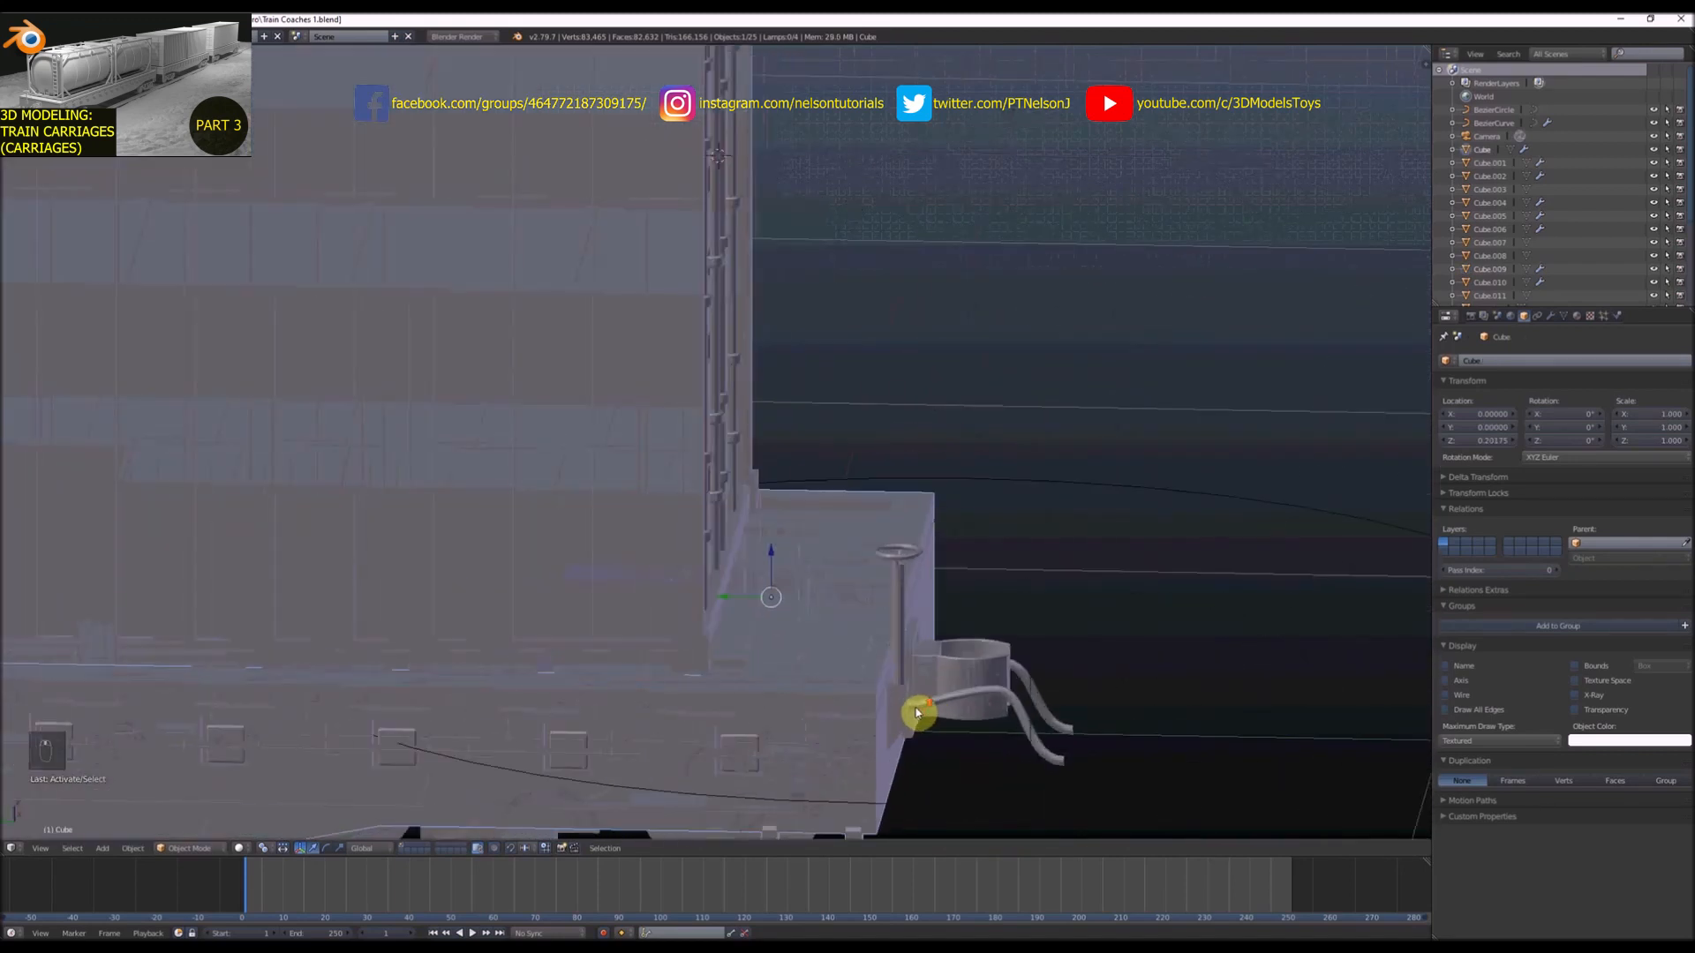
right_click(904, 683)
key(z)
key(z)
key(z)
key(z)
key(z)
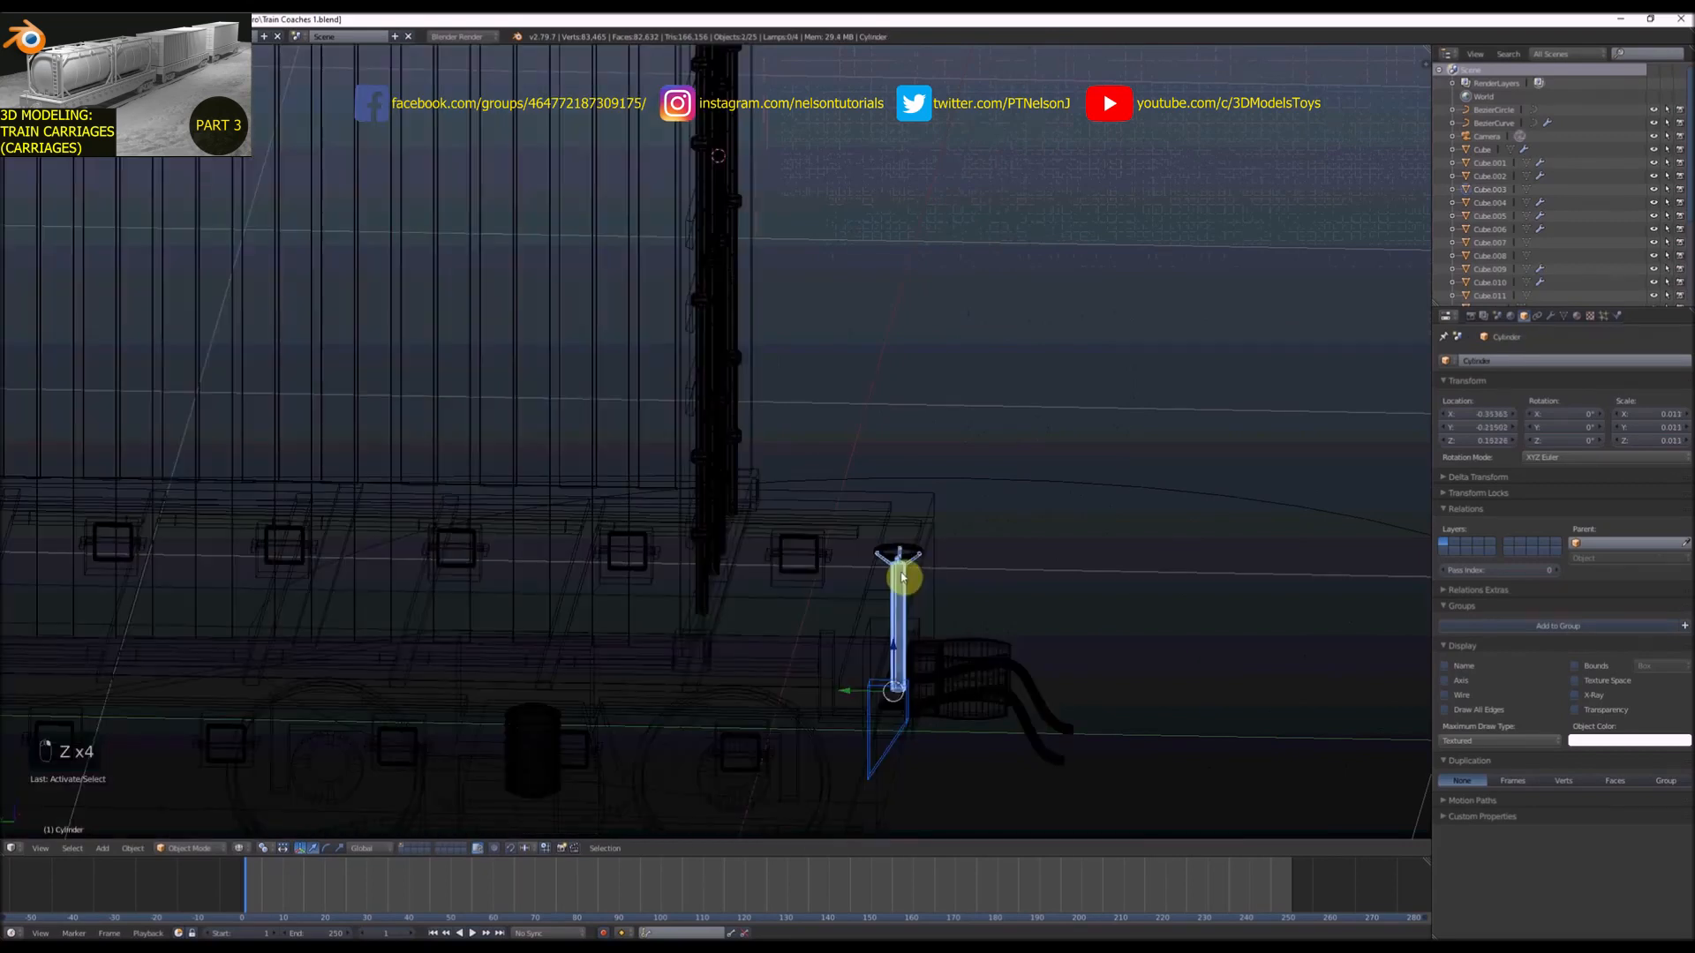
right_click(902, 557)
scroll(993, 601, down, 10)
middle_drag(1000, 608, 1036, 612)
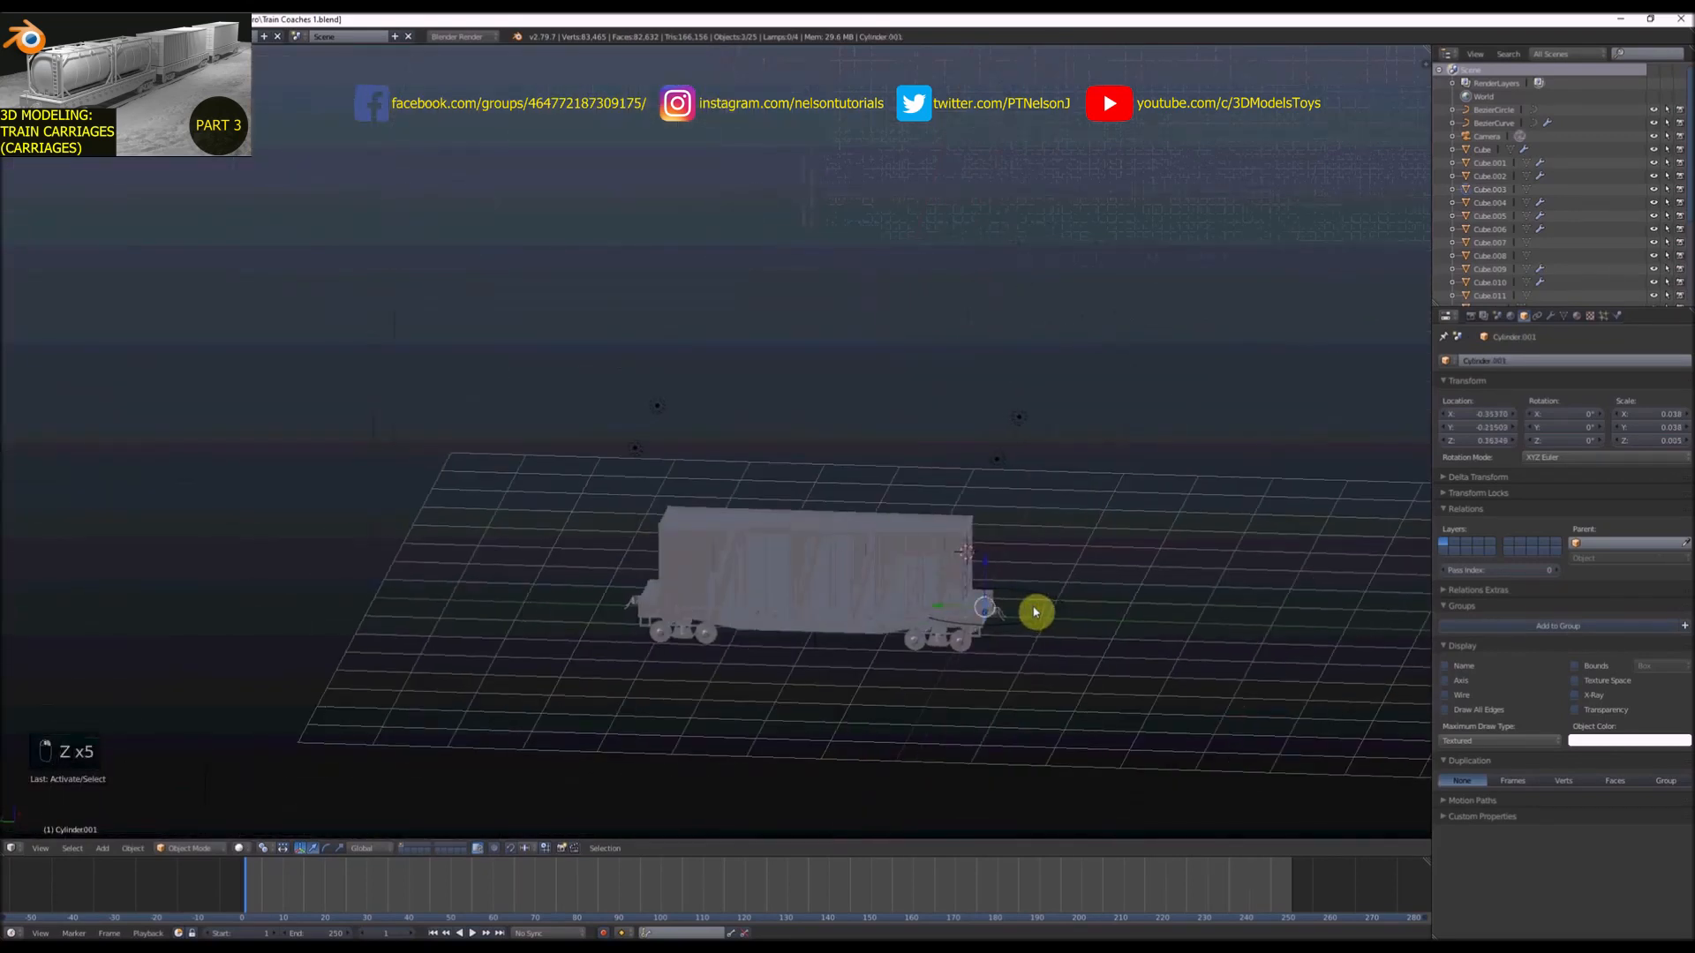
scroll(966, 634, up, 15)
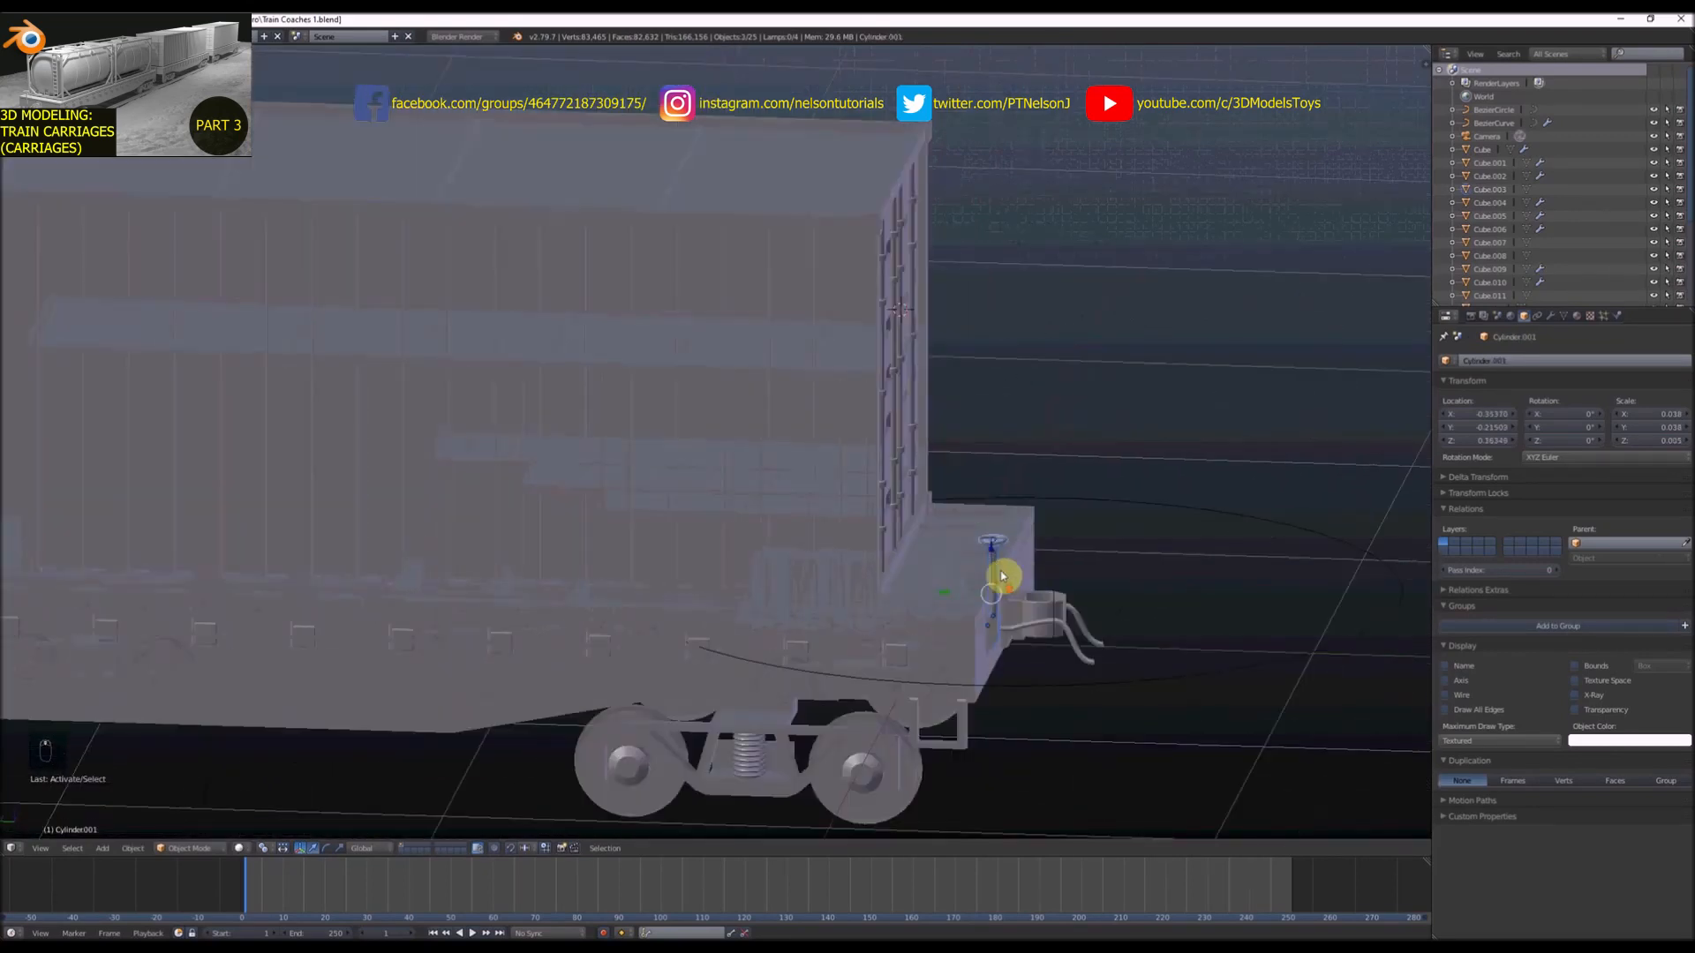
scroll(988, 529, up, 3)
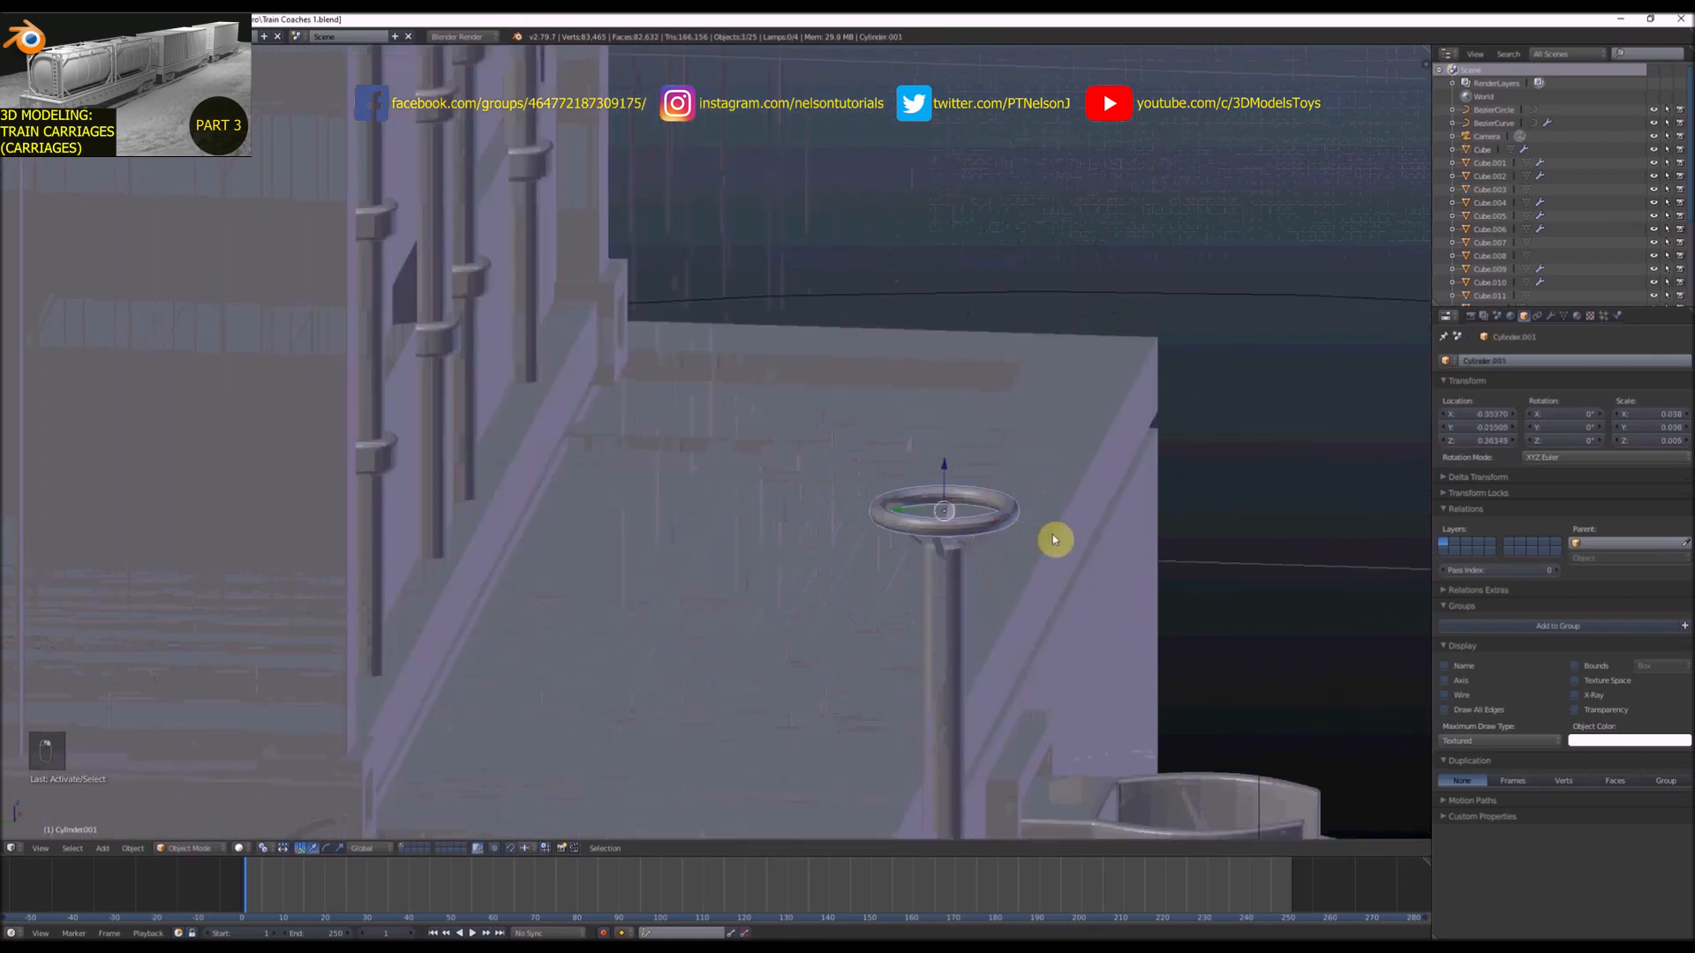
Scale the handwheel's ring up uniformly to about 1.72 times its size
key(s)
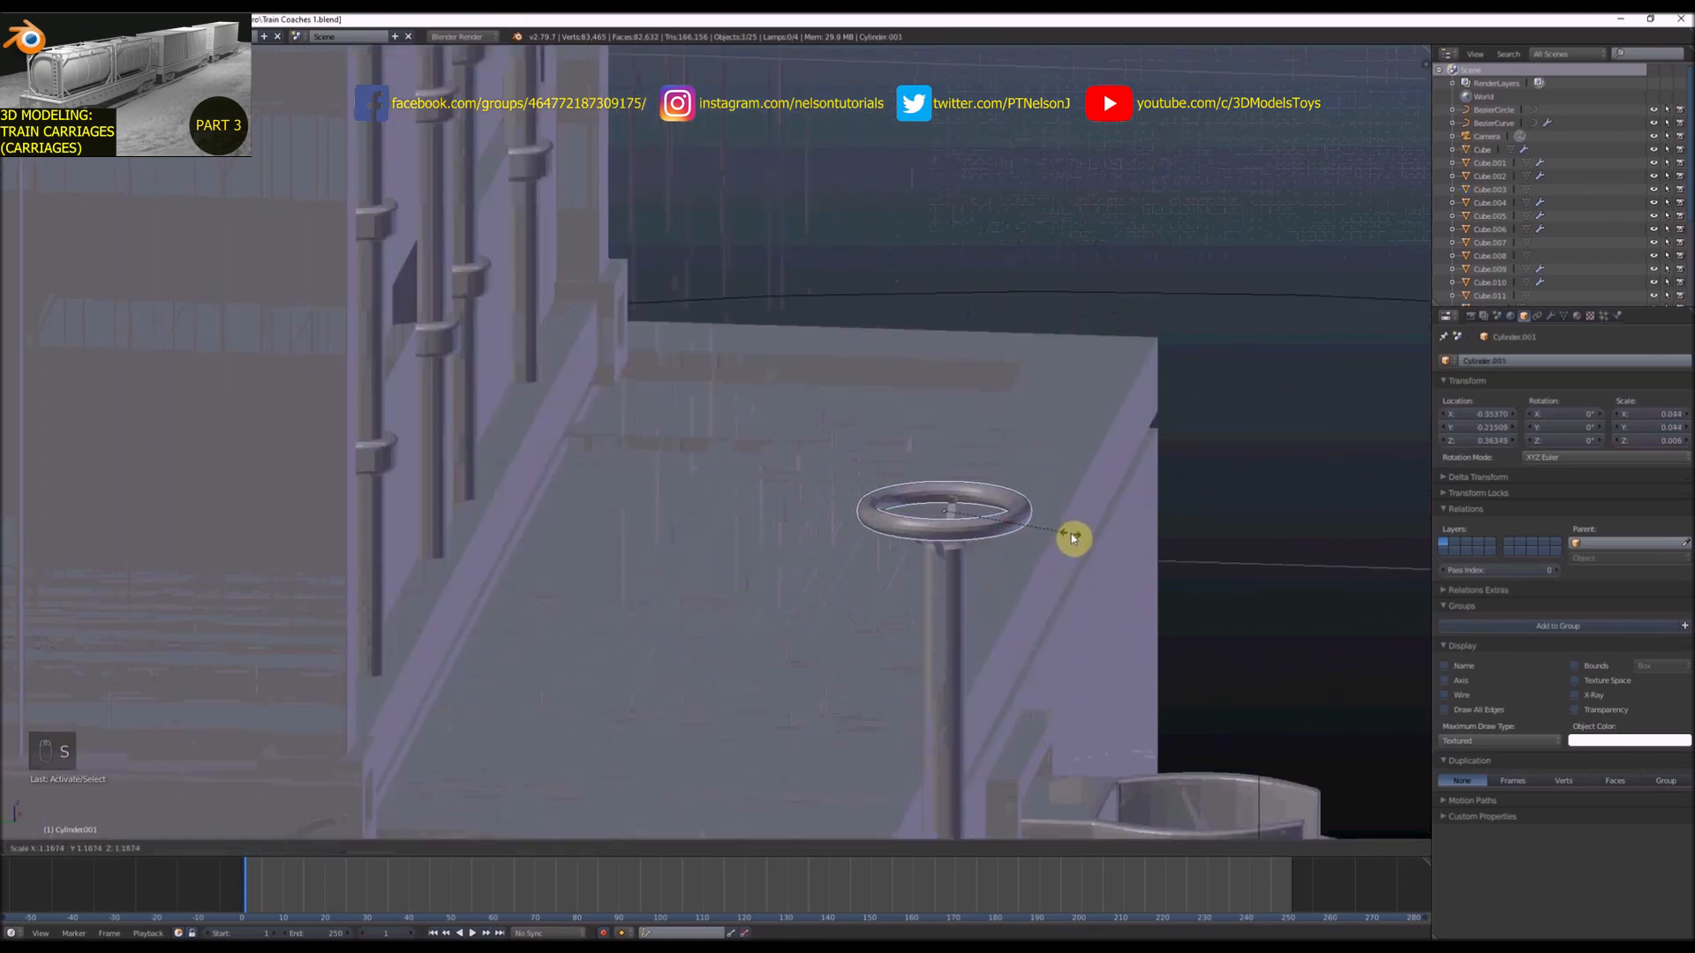
right_click(1073, 538)
right_click(941, 551)
middle_drag(993, 538, 980, 583)
right_click(977, 548)
key(s)
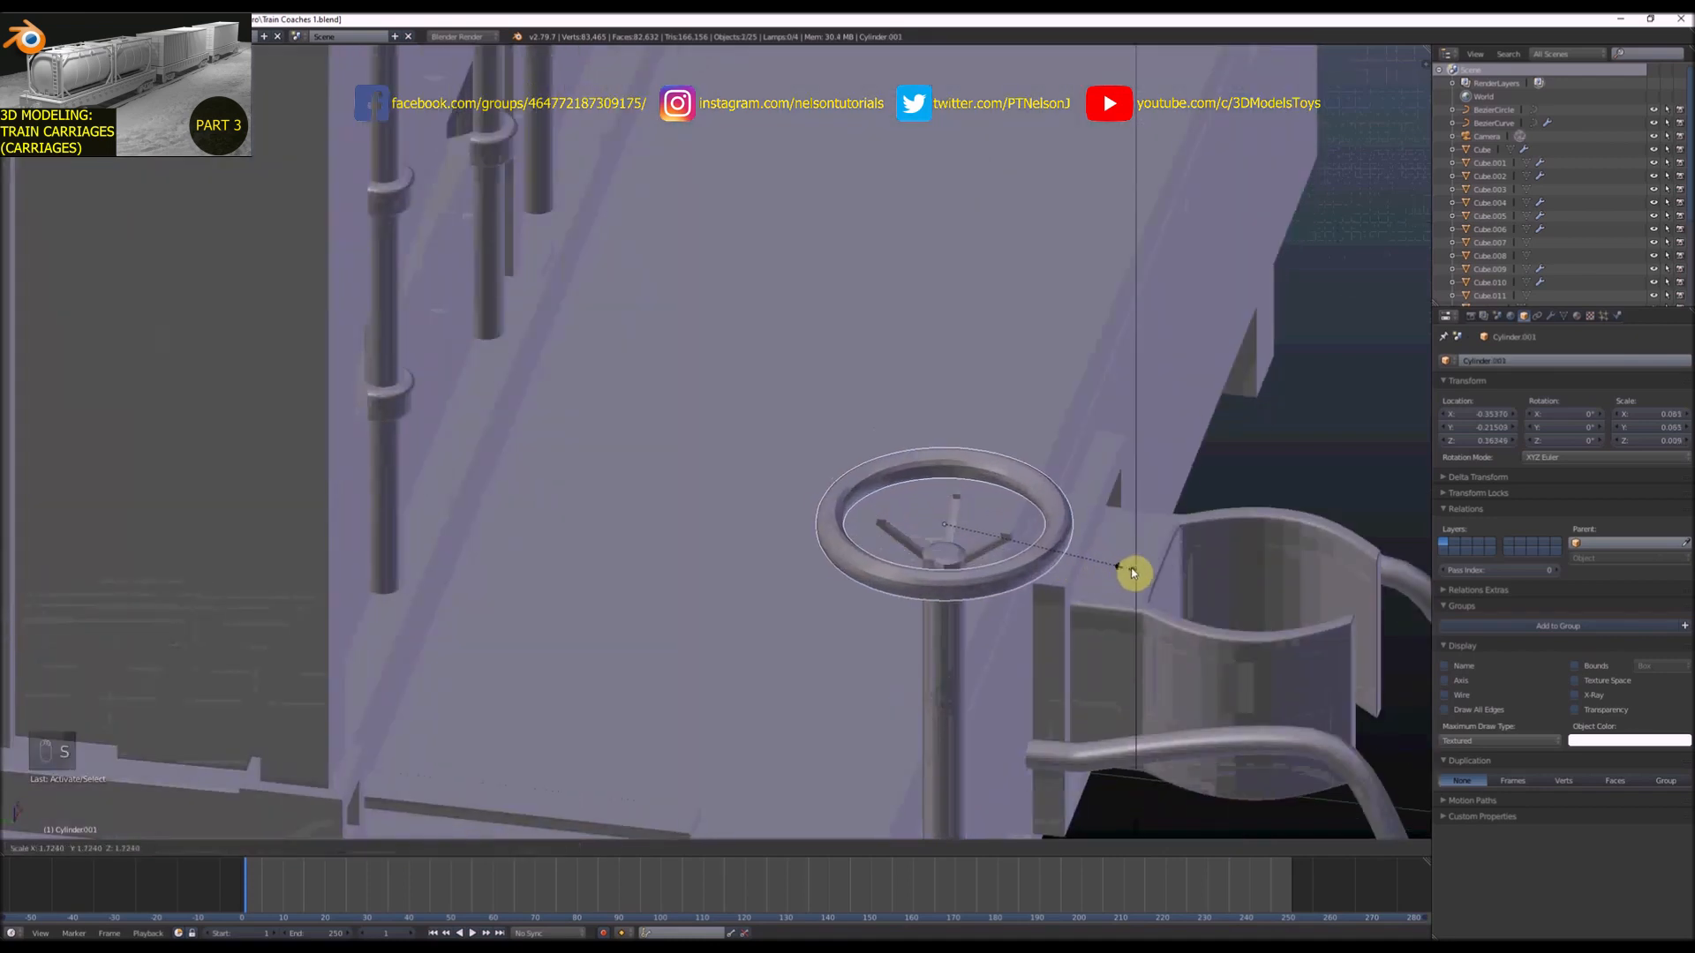
click(1131, 571)
In the handwheel post's mesh, select the top vertices of the two outer spoke tips in a front wireframe view
right_click(1011, 540)
key(Tab)
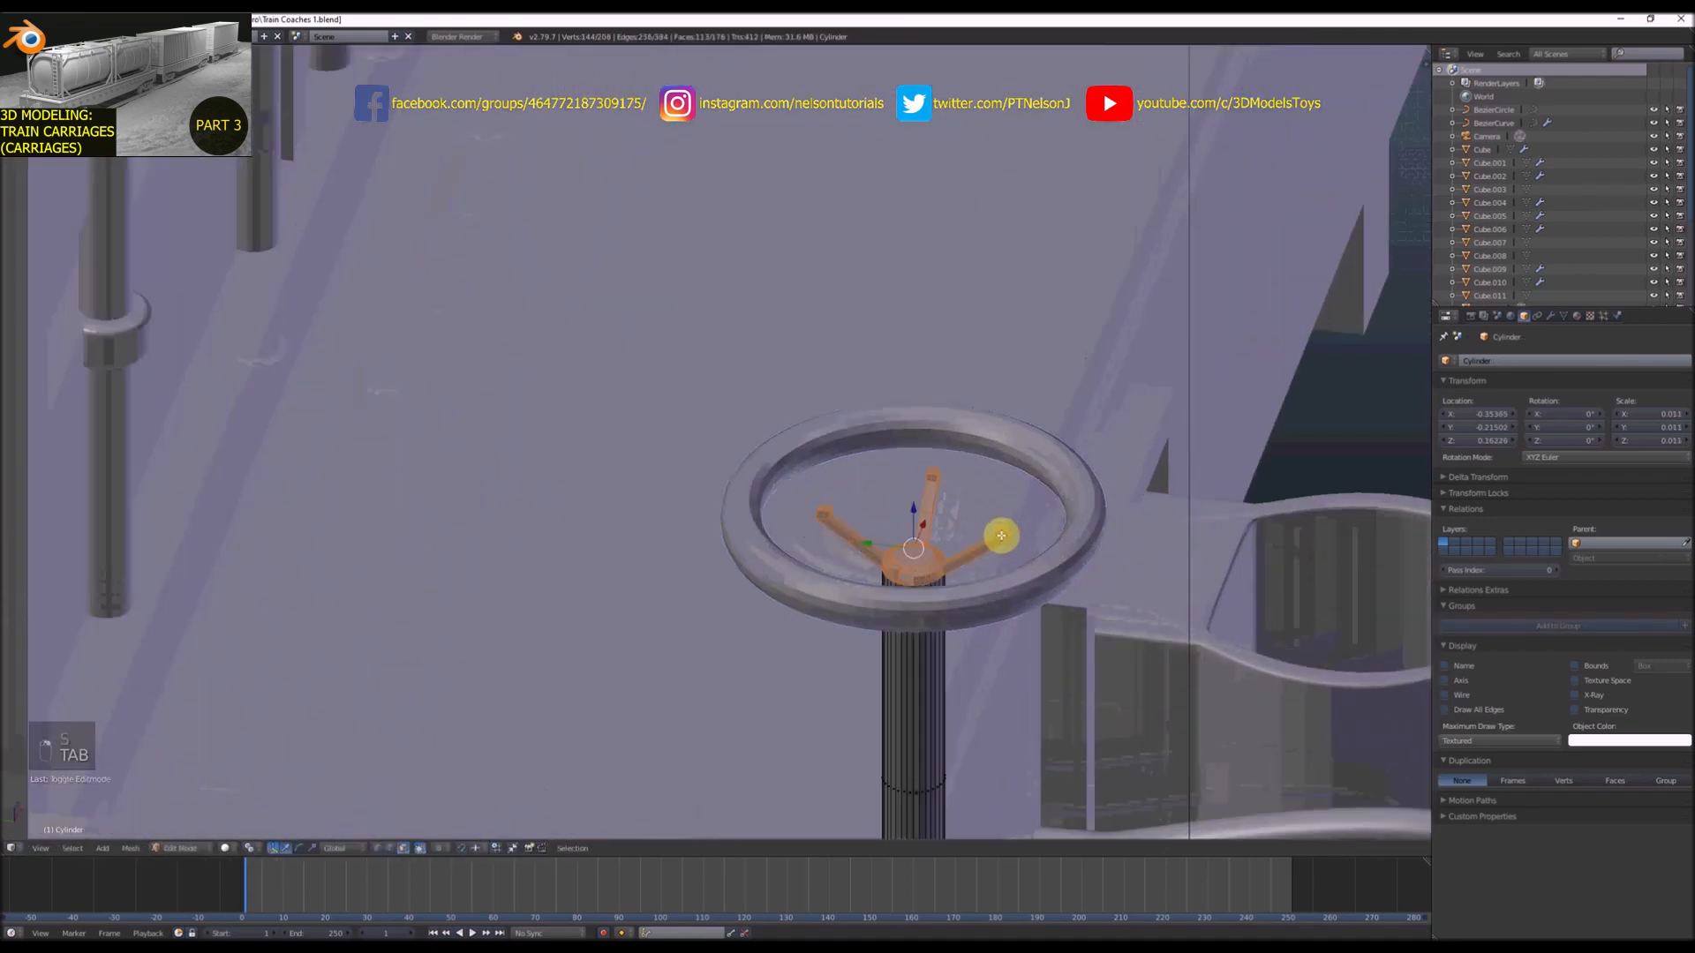
key(KP_1)
key(z)
key(c)
drag(1006, 507, 955, 506)
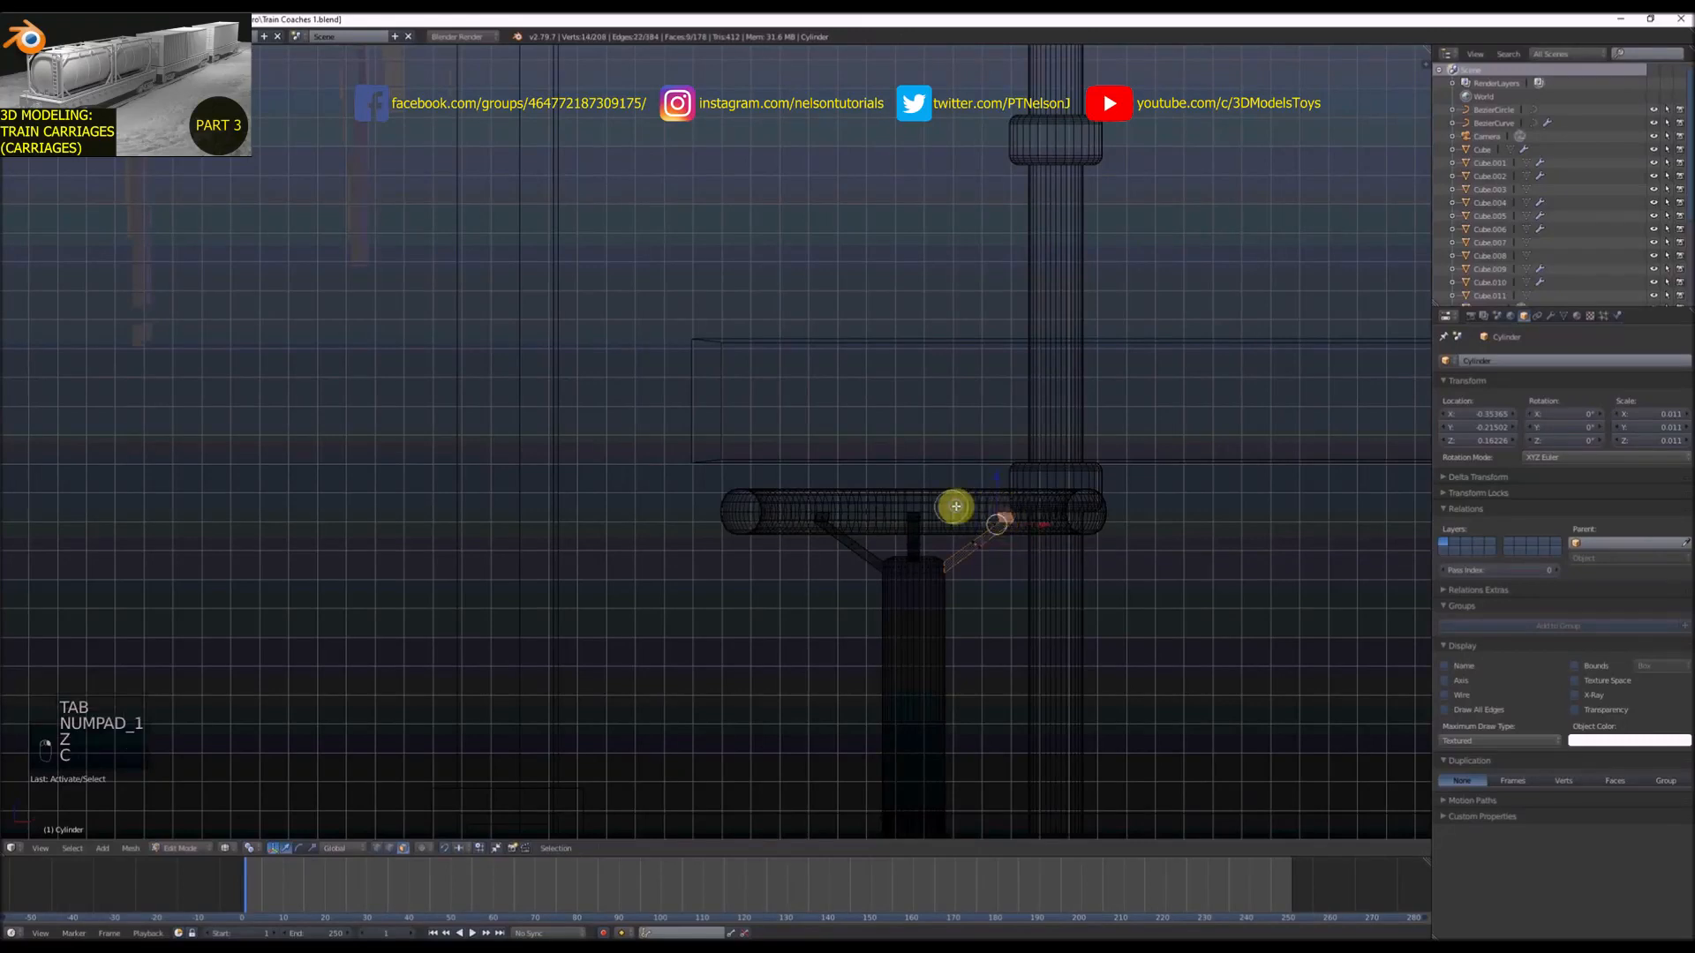
key(ctrl+Tab)
right_click(814, 511)
scroll(830, 511, up, 3)
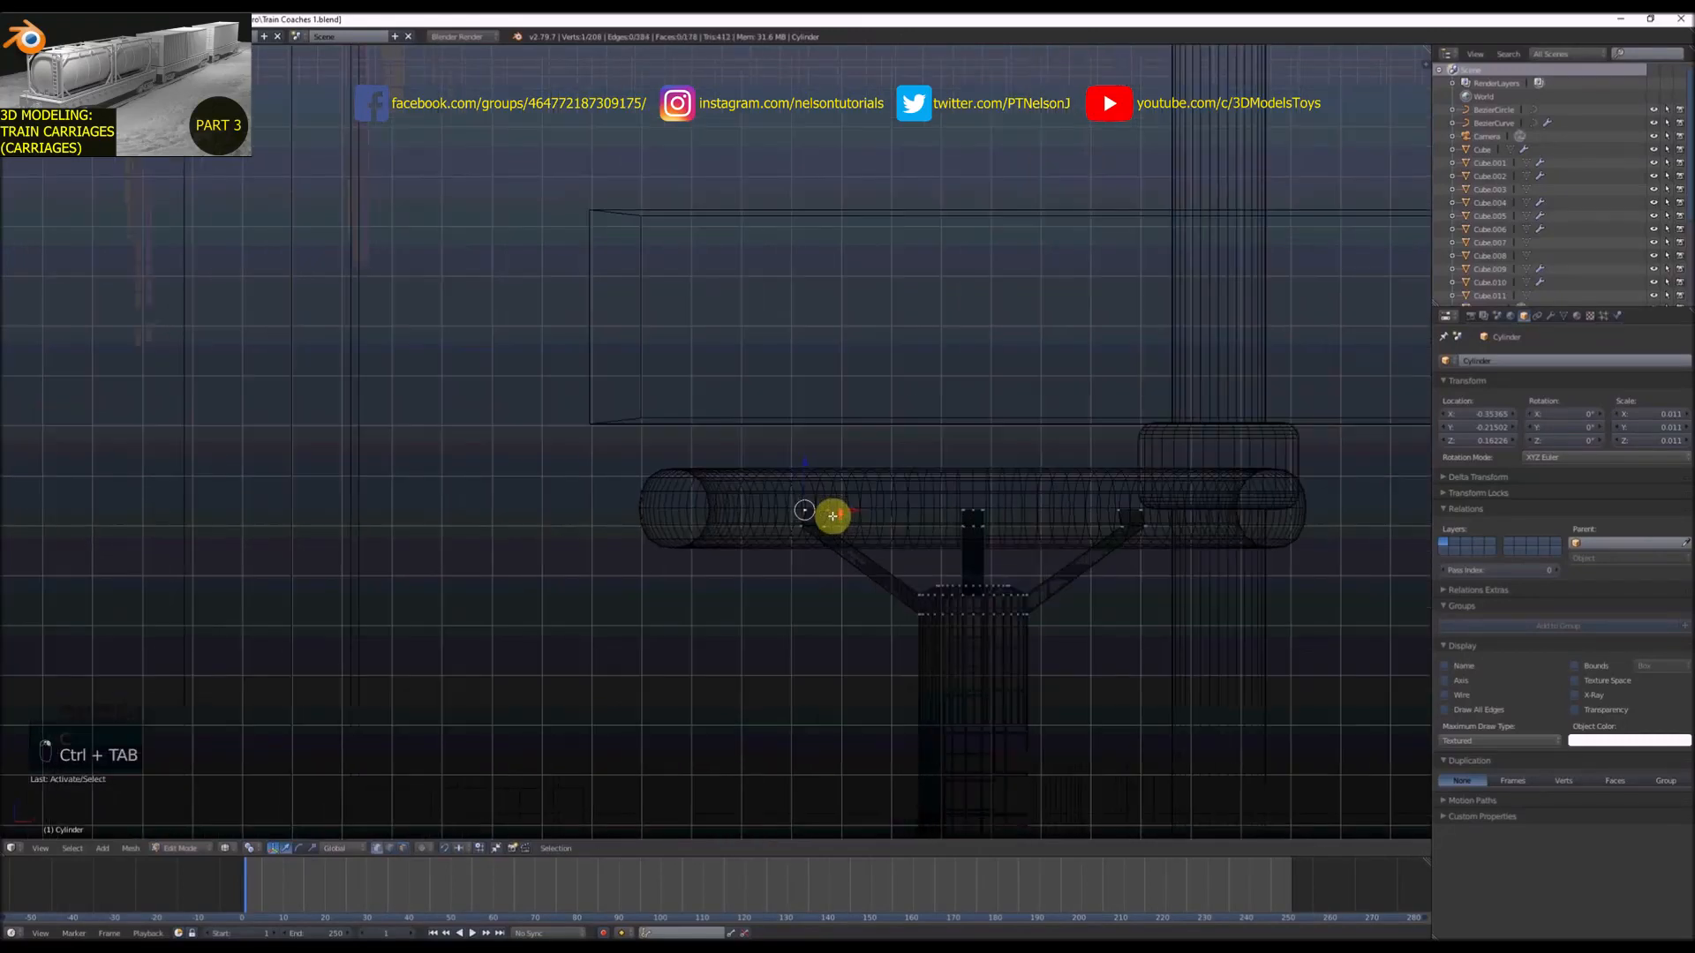
key(c)
drag(1120, 503, 1148, 501)
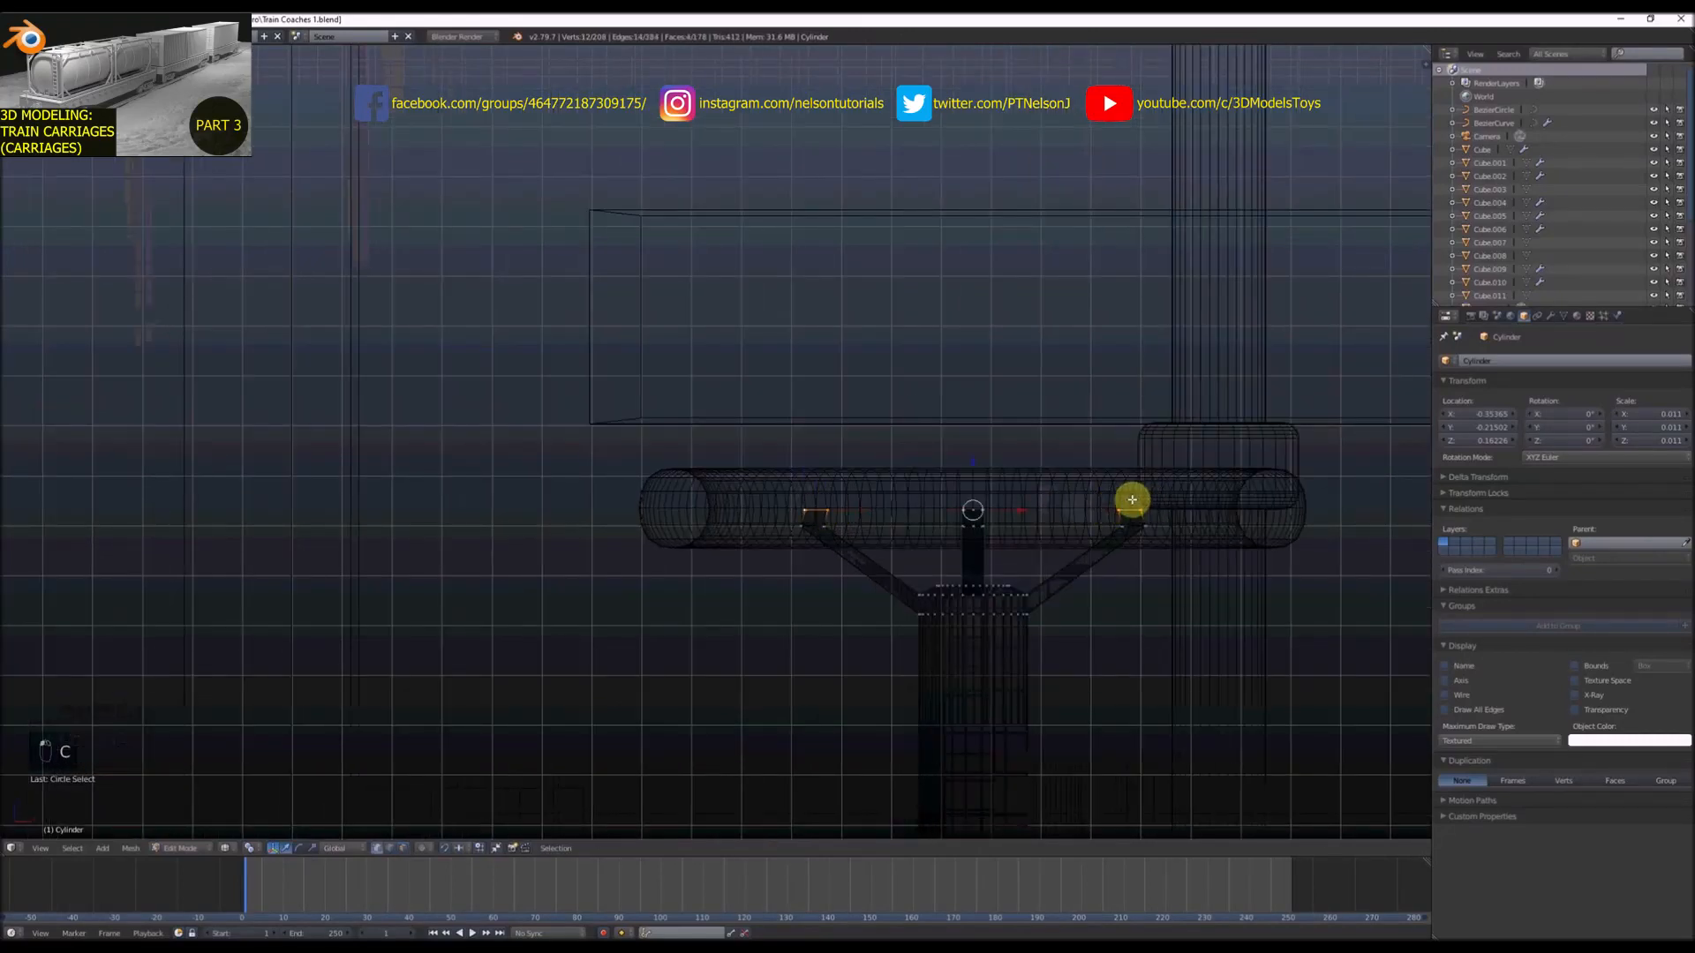
Set the pivot point to Median Point and scale the selected spoke tips slightly outward along X
key(s)
right_click(1146, 496)
key(s)
key(x)
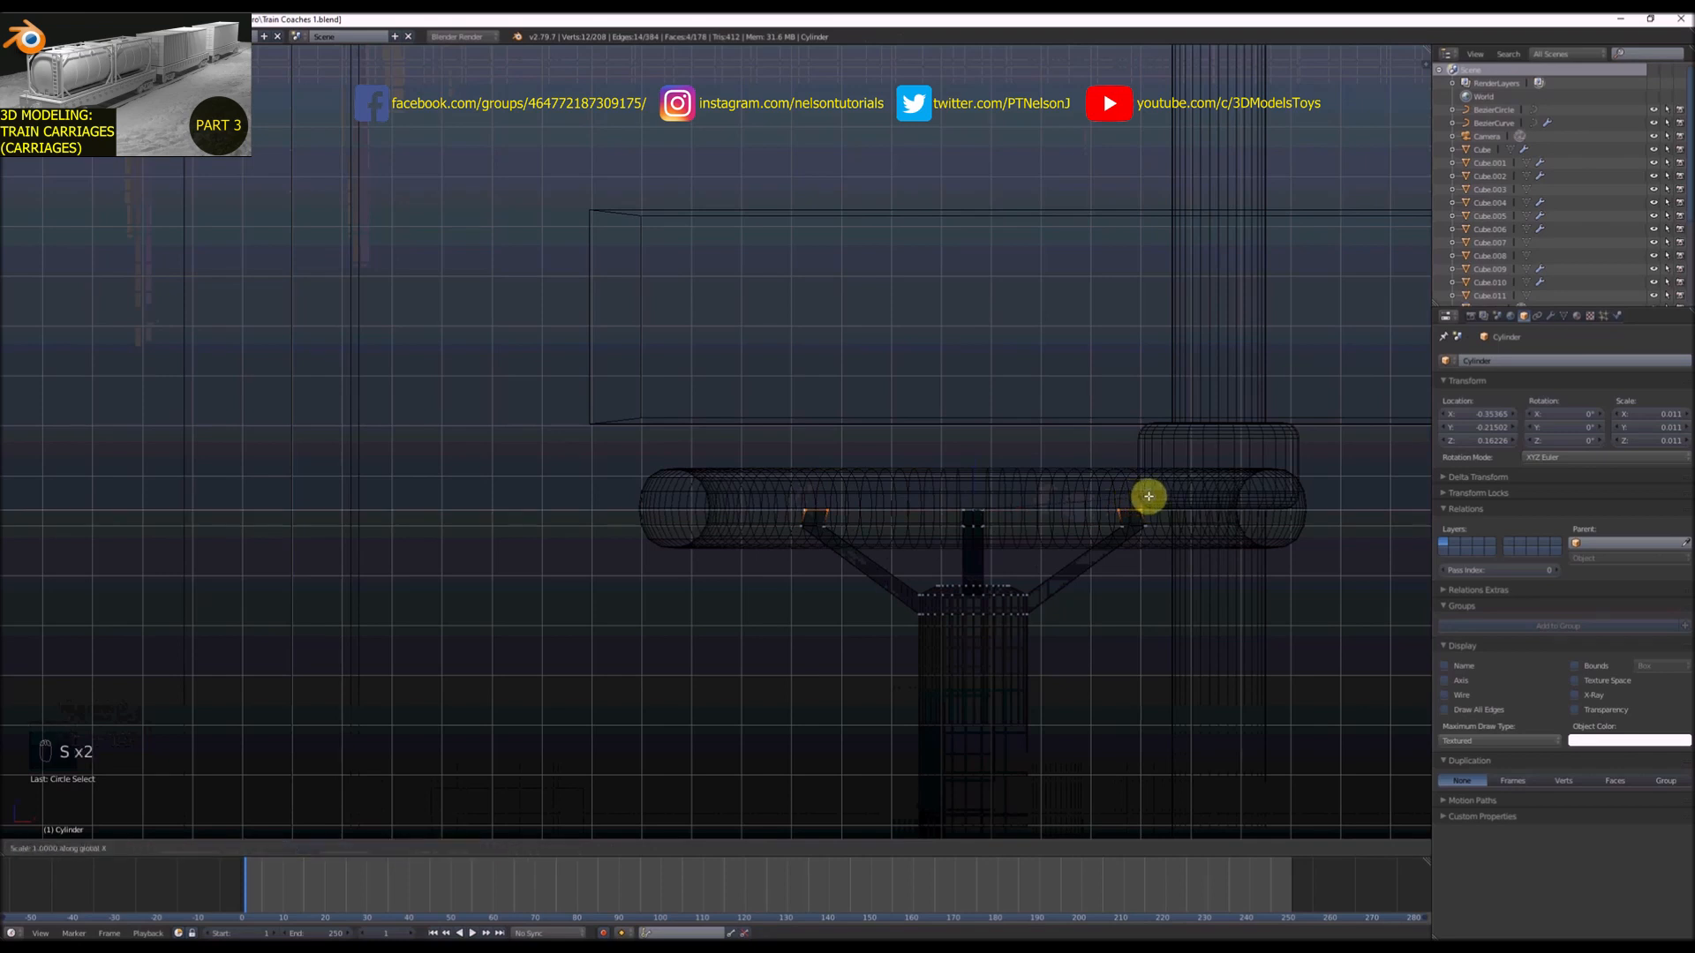
click(1165, 499)
click(249, 849)
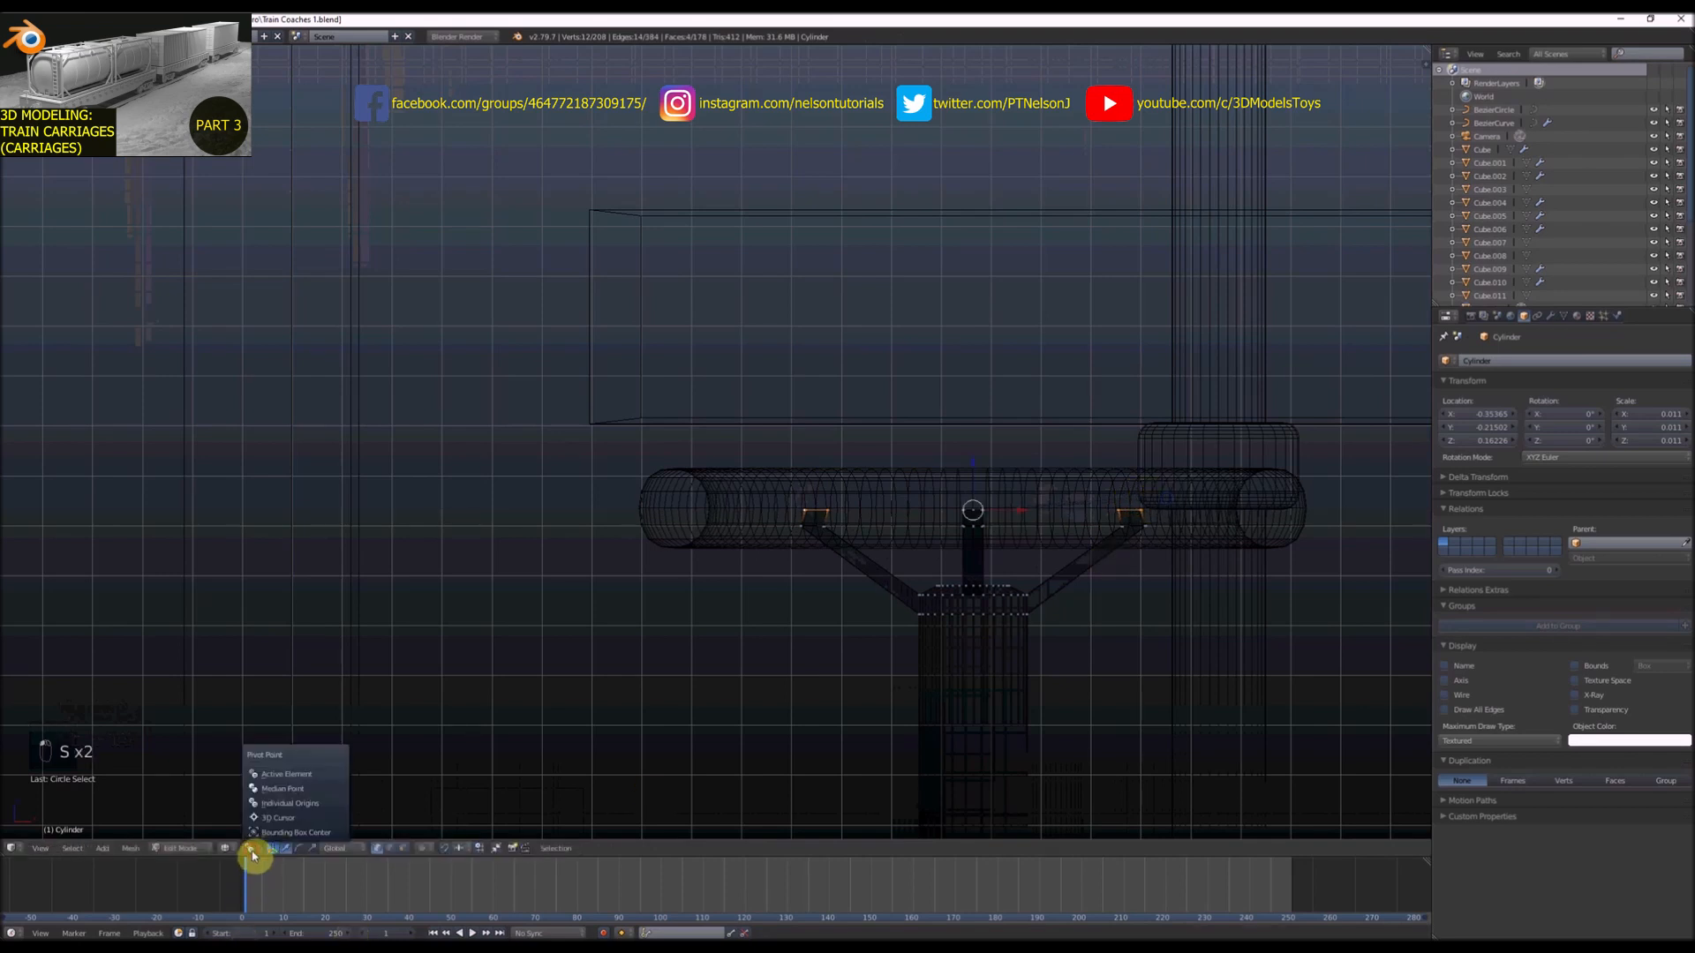
click(273, 795)
scroll(1111, 502, up, 2)
key(s)
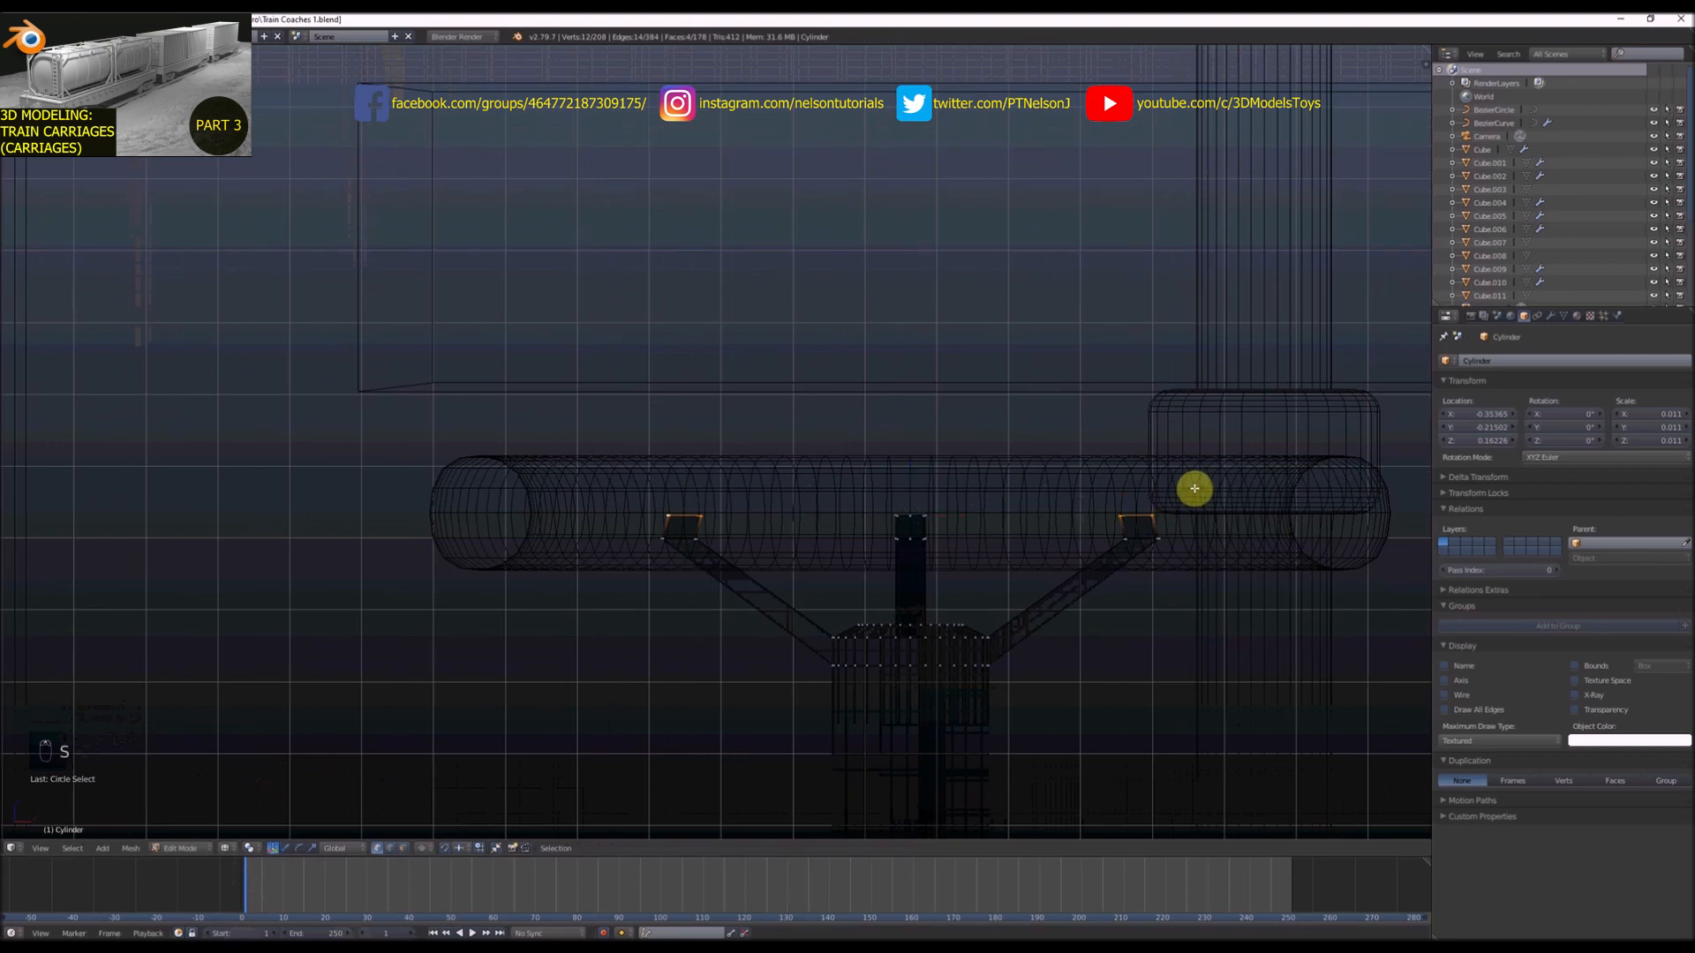
key(x)
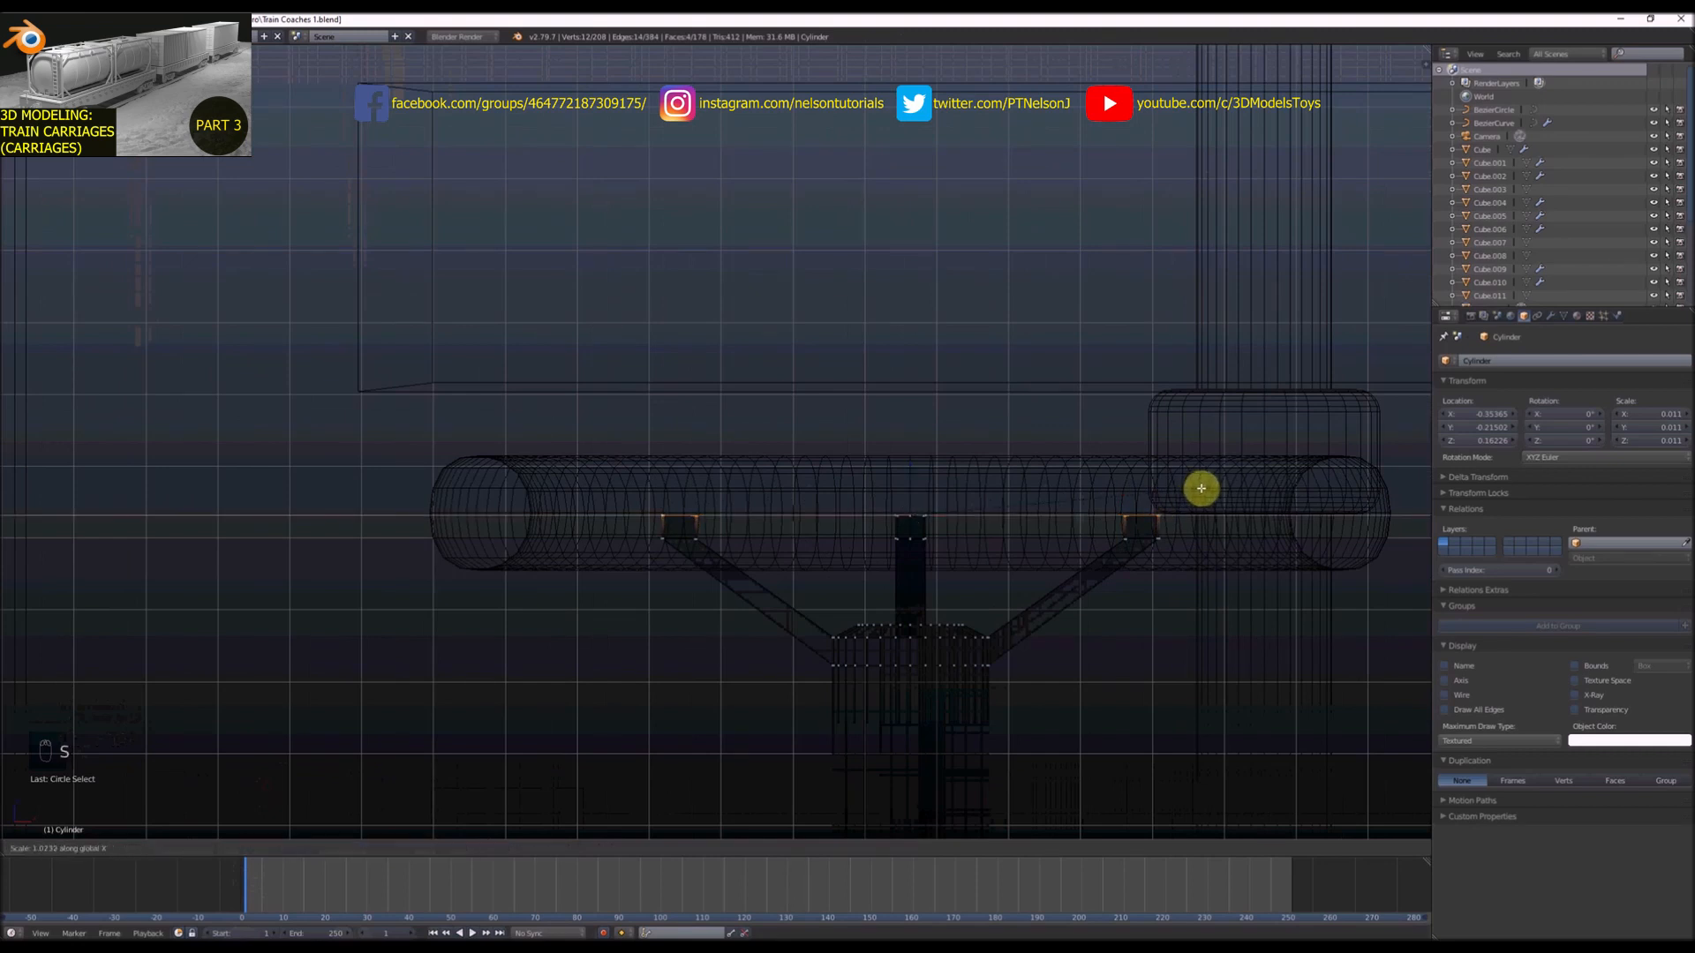
click(1201, 490)
In the right side view, select the top vertices of the two outer spoke tips and scale them slightly outward along Y
key(KP_3)
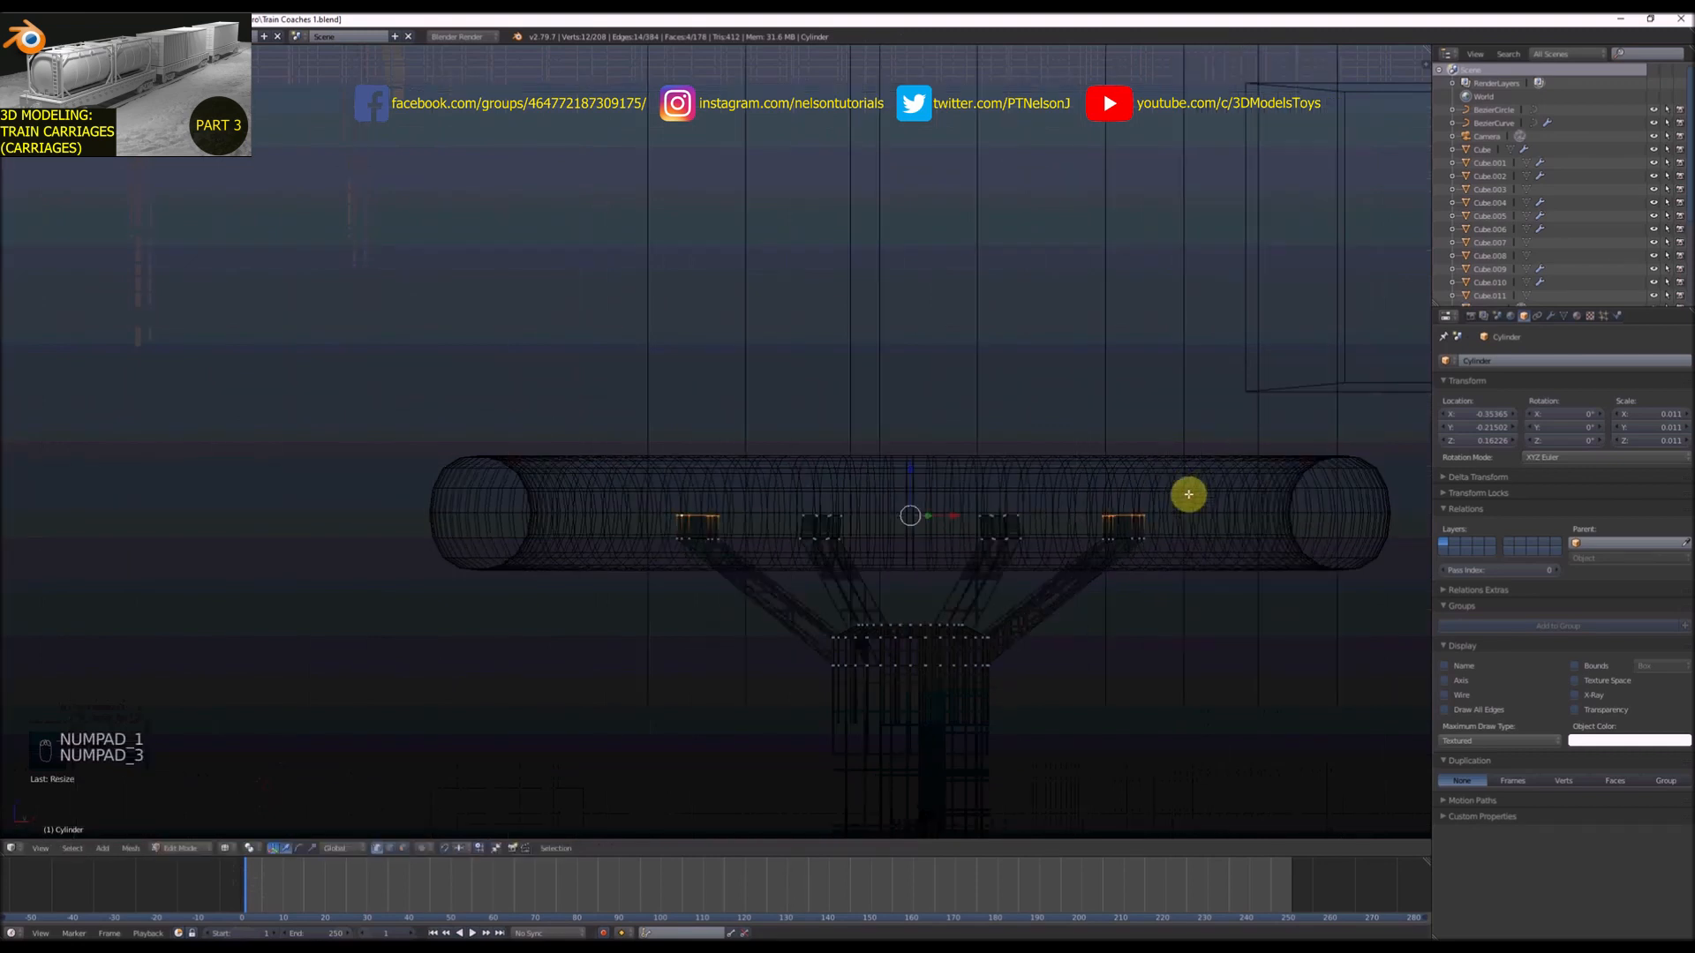
right_click(1134, 507)
key(c)
drag(1120, 501, 1155, 506)
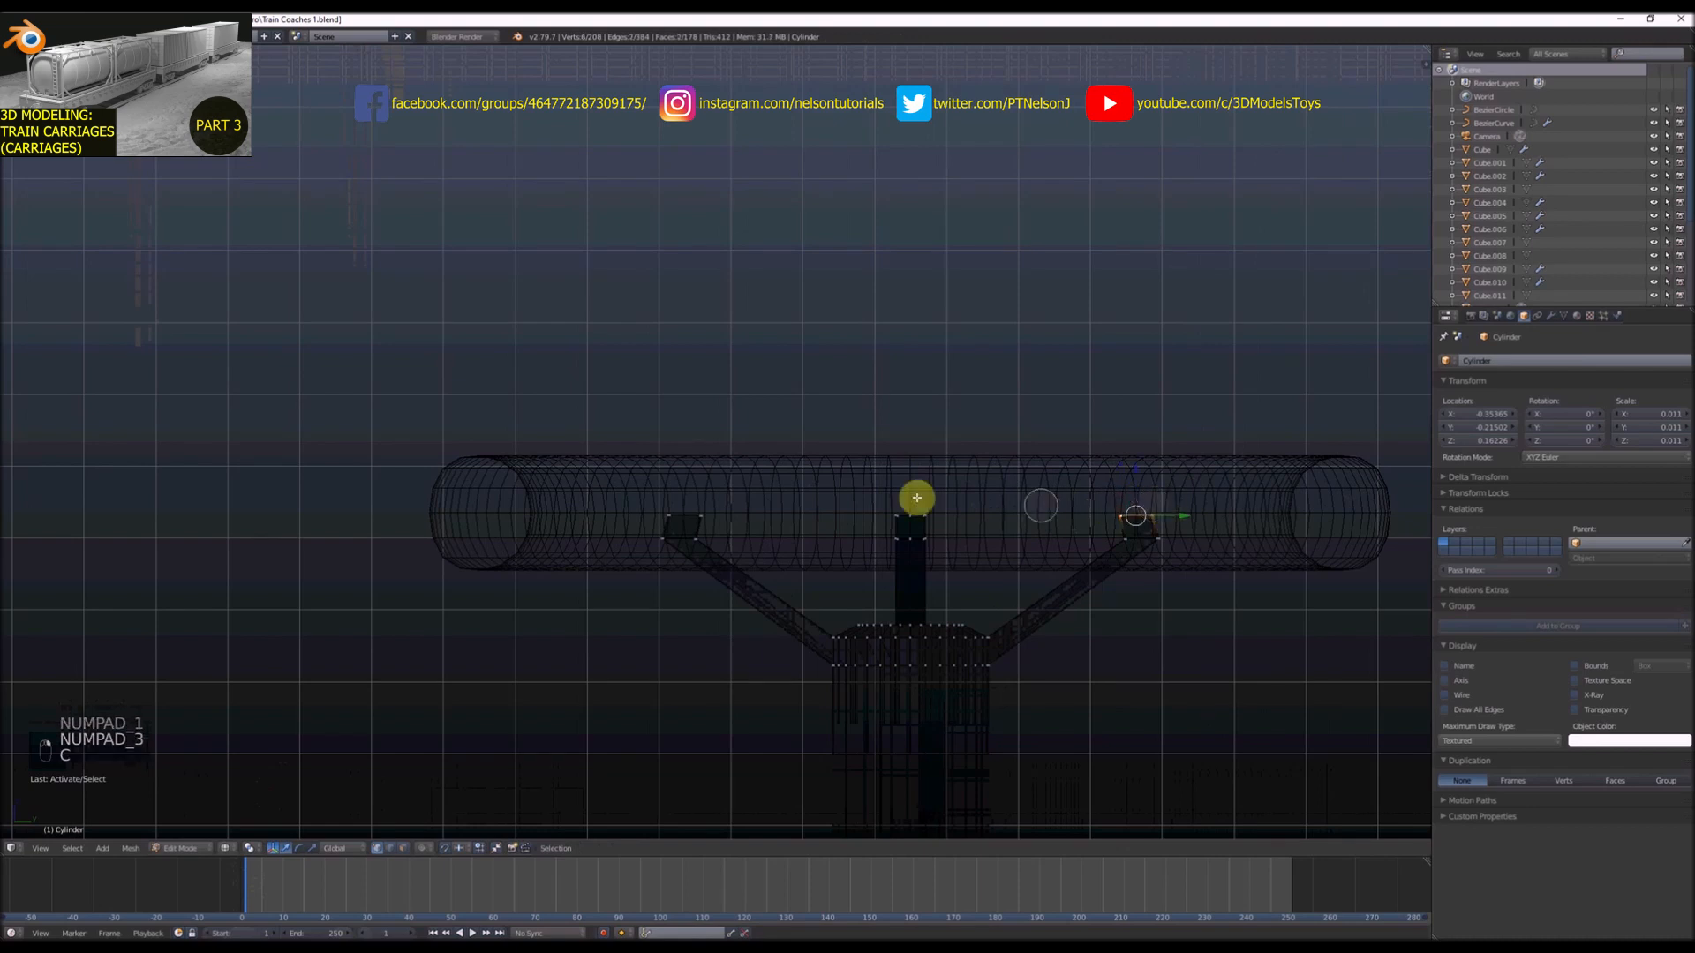
drag(670, 505, 715, 508)
right_click(750, 495)
key(s)
key(y)
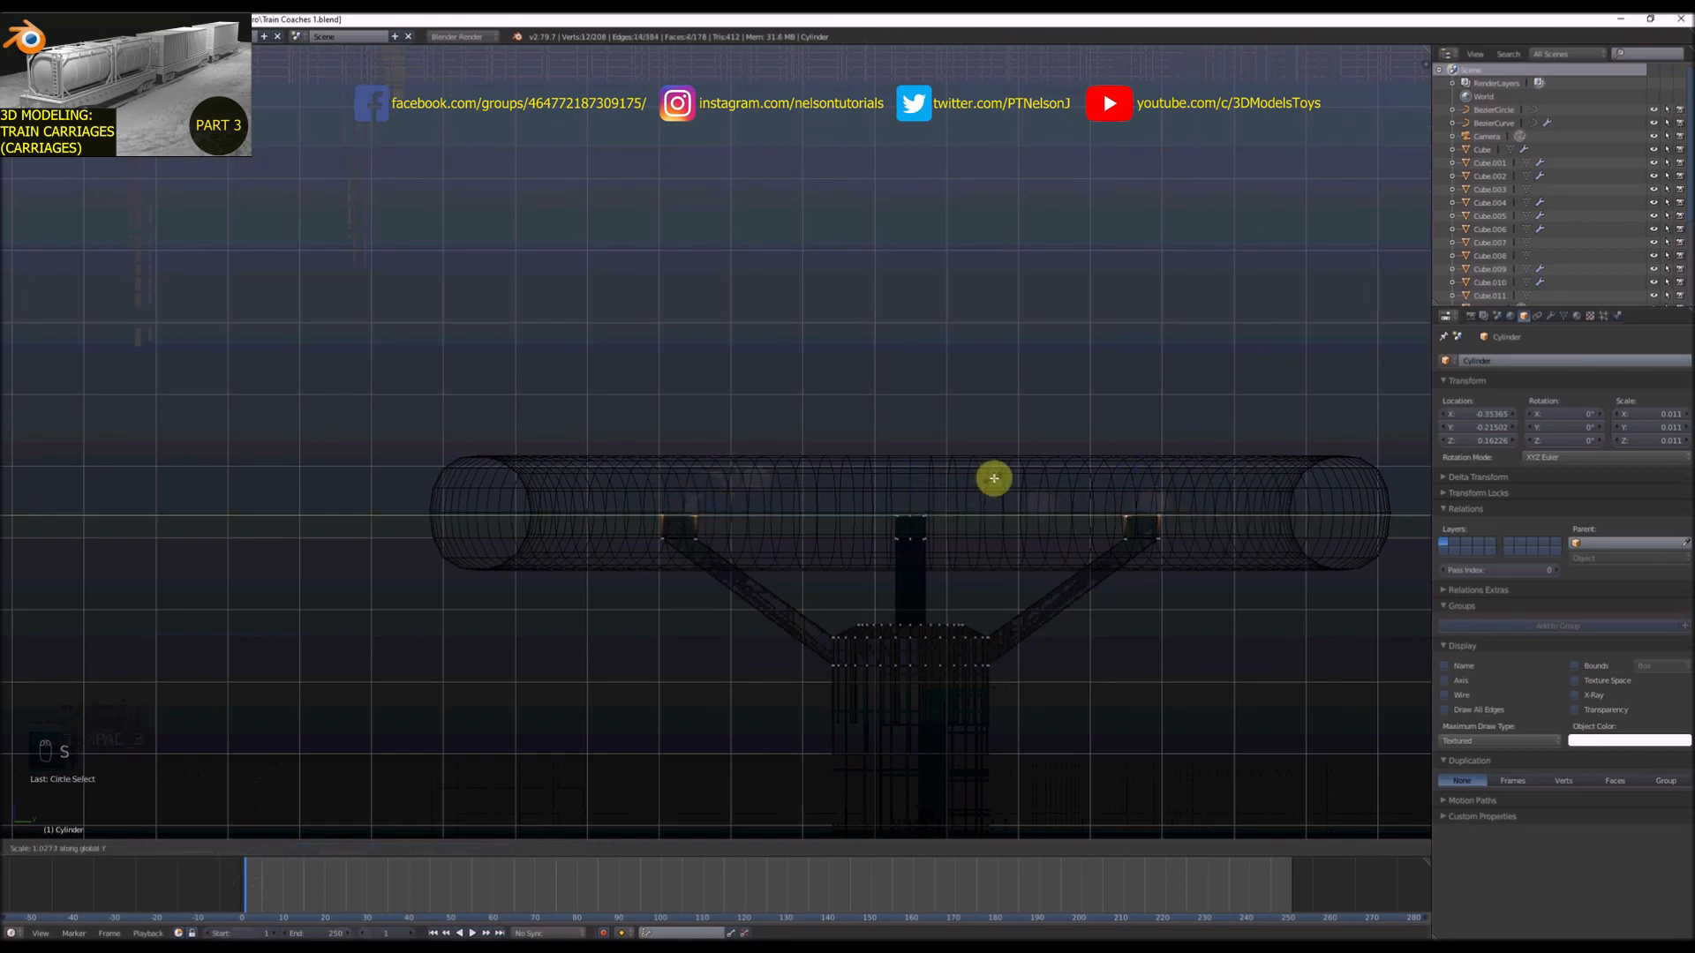
click(994, 479)
Move the +Y spoke tip outward along Y until it reaches into the handwheel's ring
right_click(932, 514)
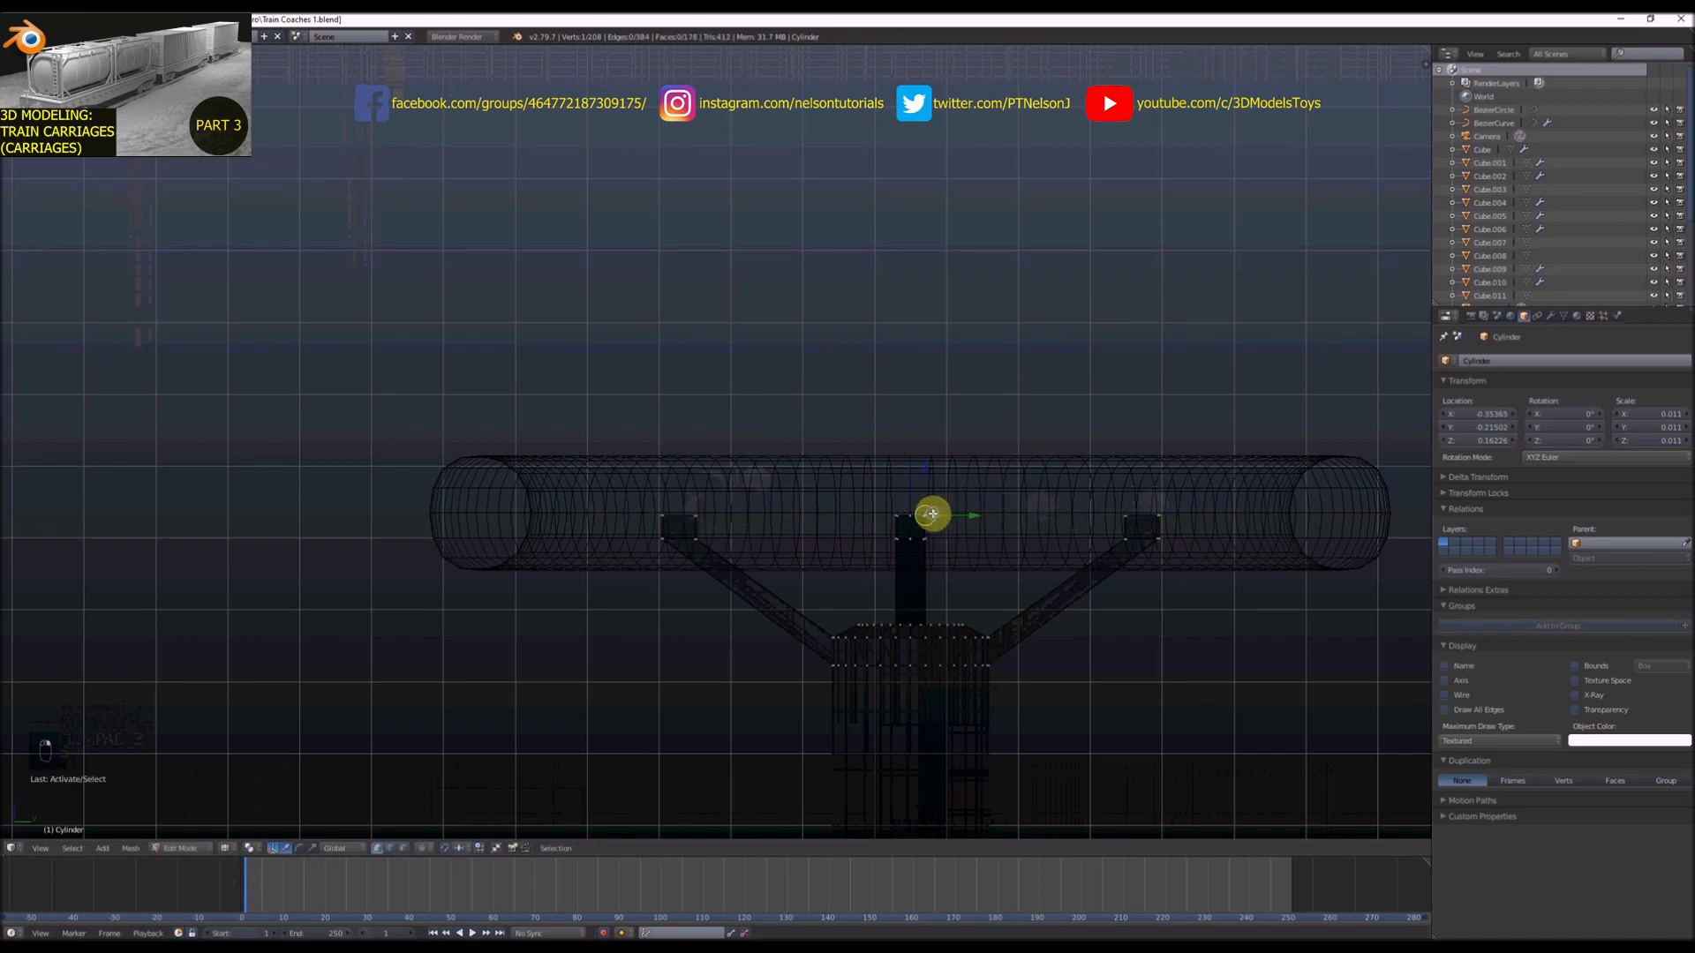
right_click(1122, 515)
key(c)
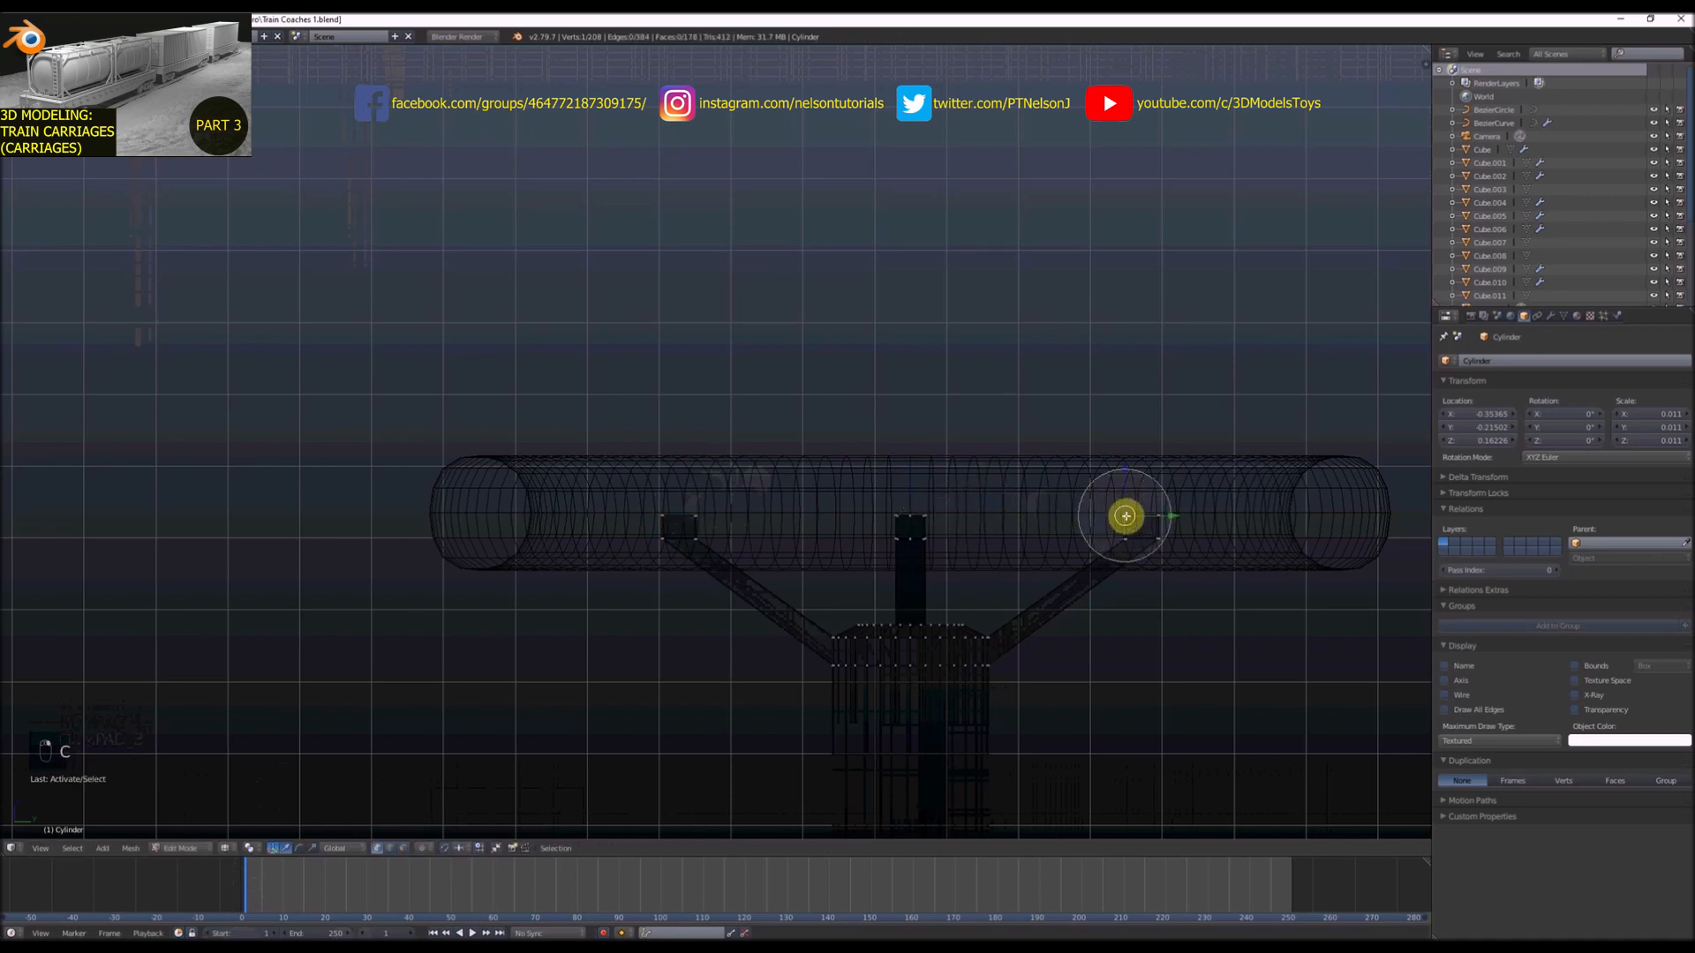
click(1129, 519)
key(g)
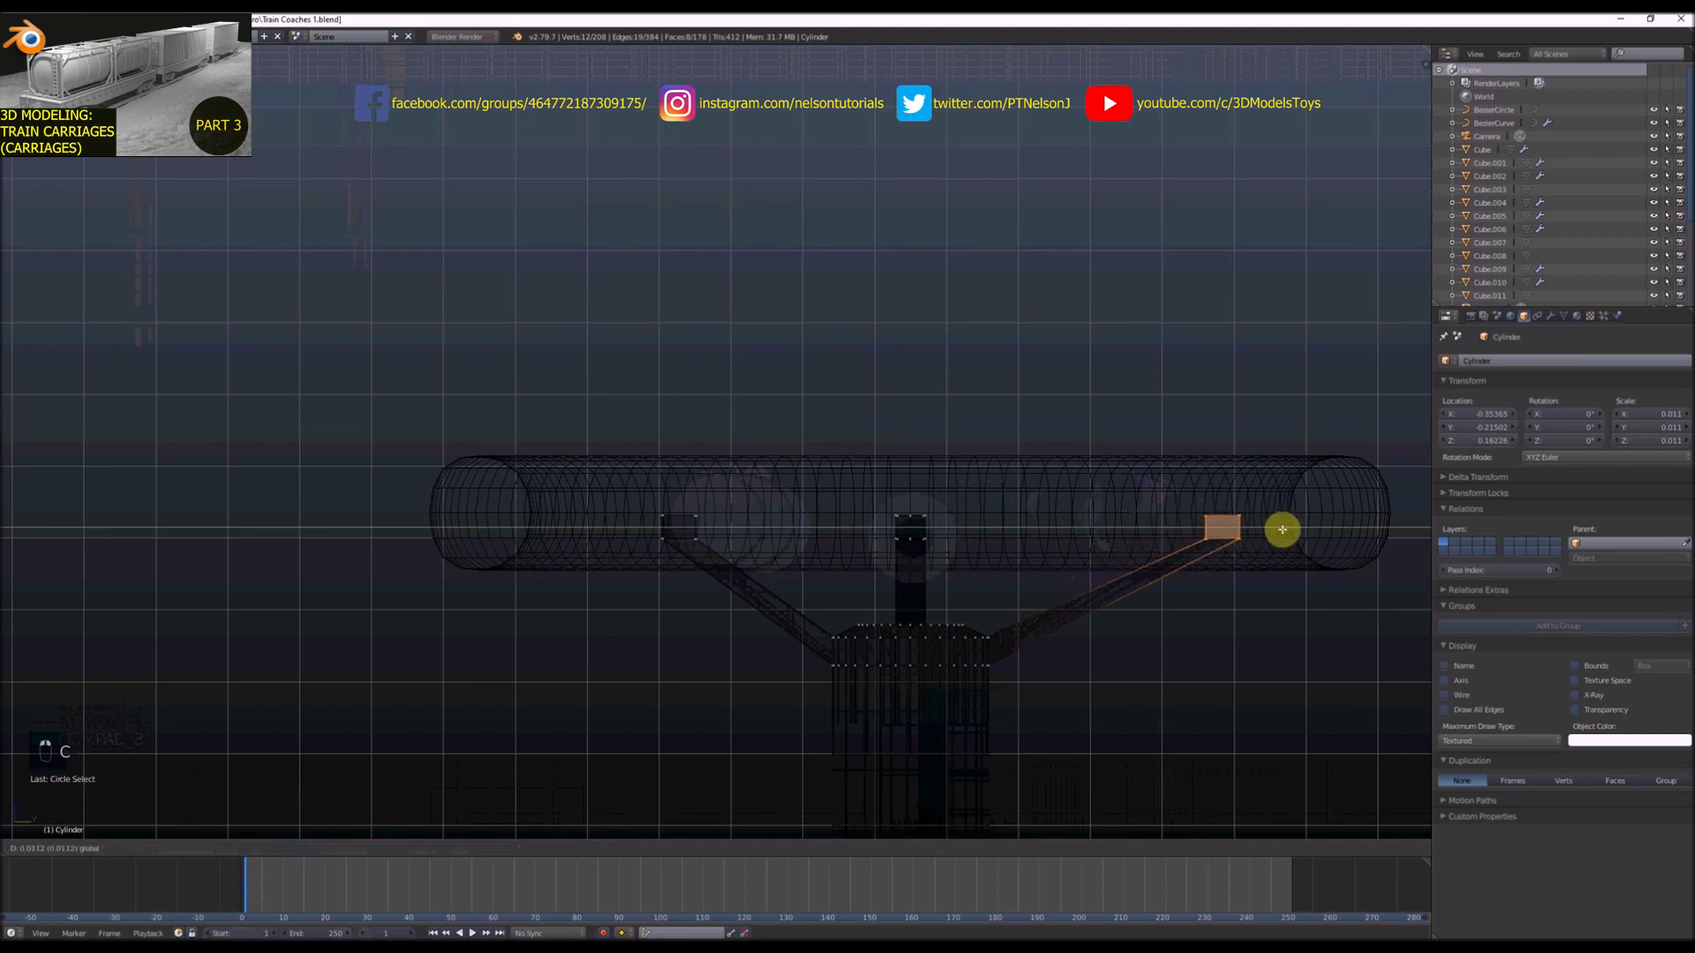
click(1342, 534)
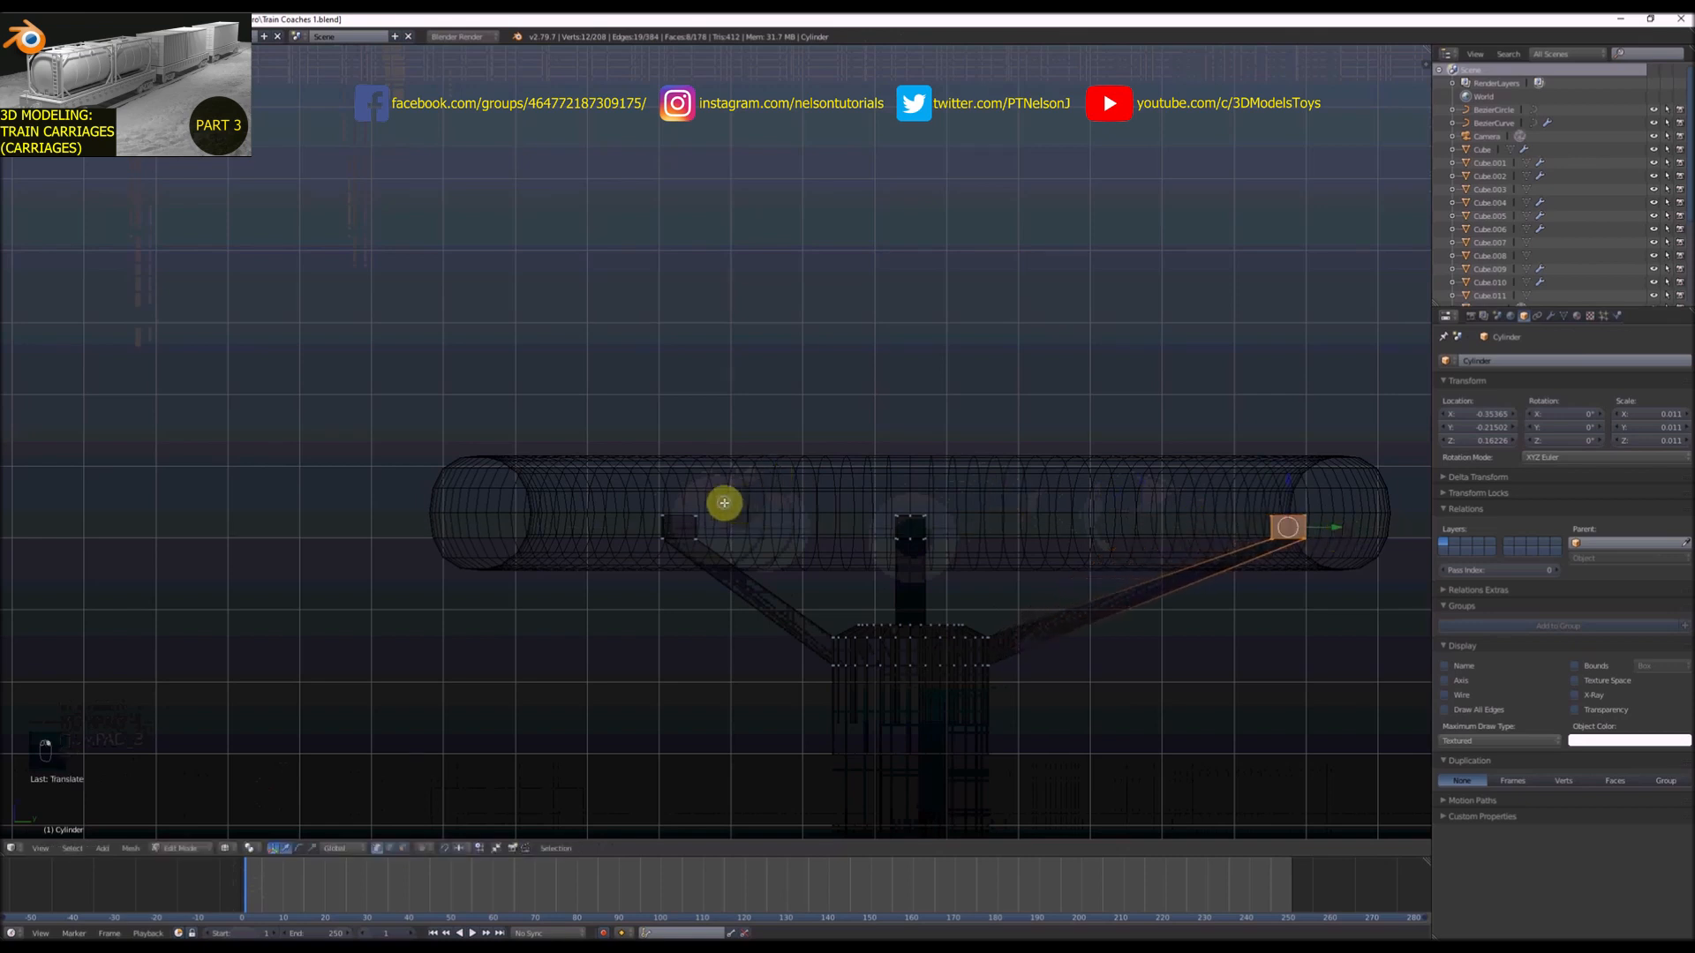
Move the opposite, -Y spoke tip outward along Y until it meets the handwheel's ring
right_click(692, 526)
key(c)
click(682, 530)
right_click(681, 530)
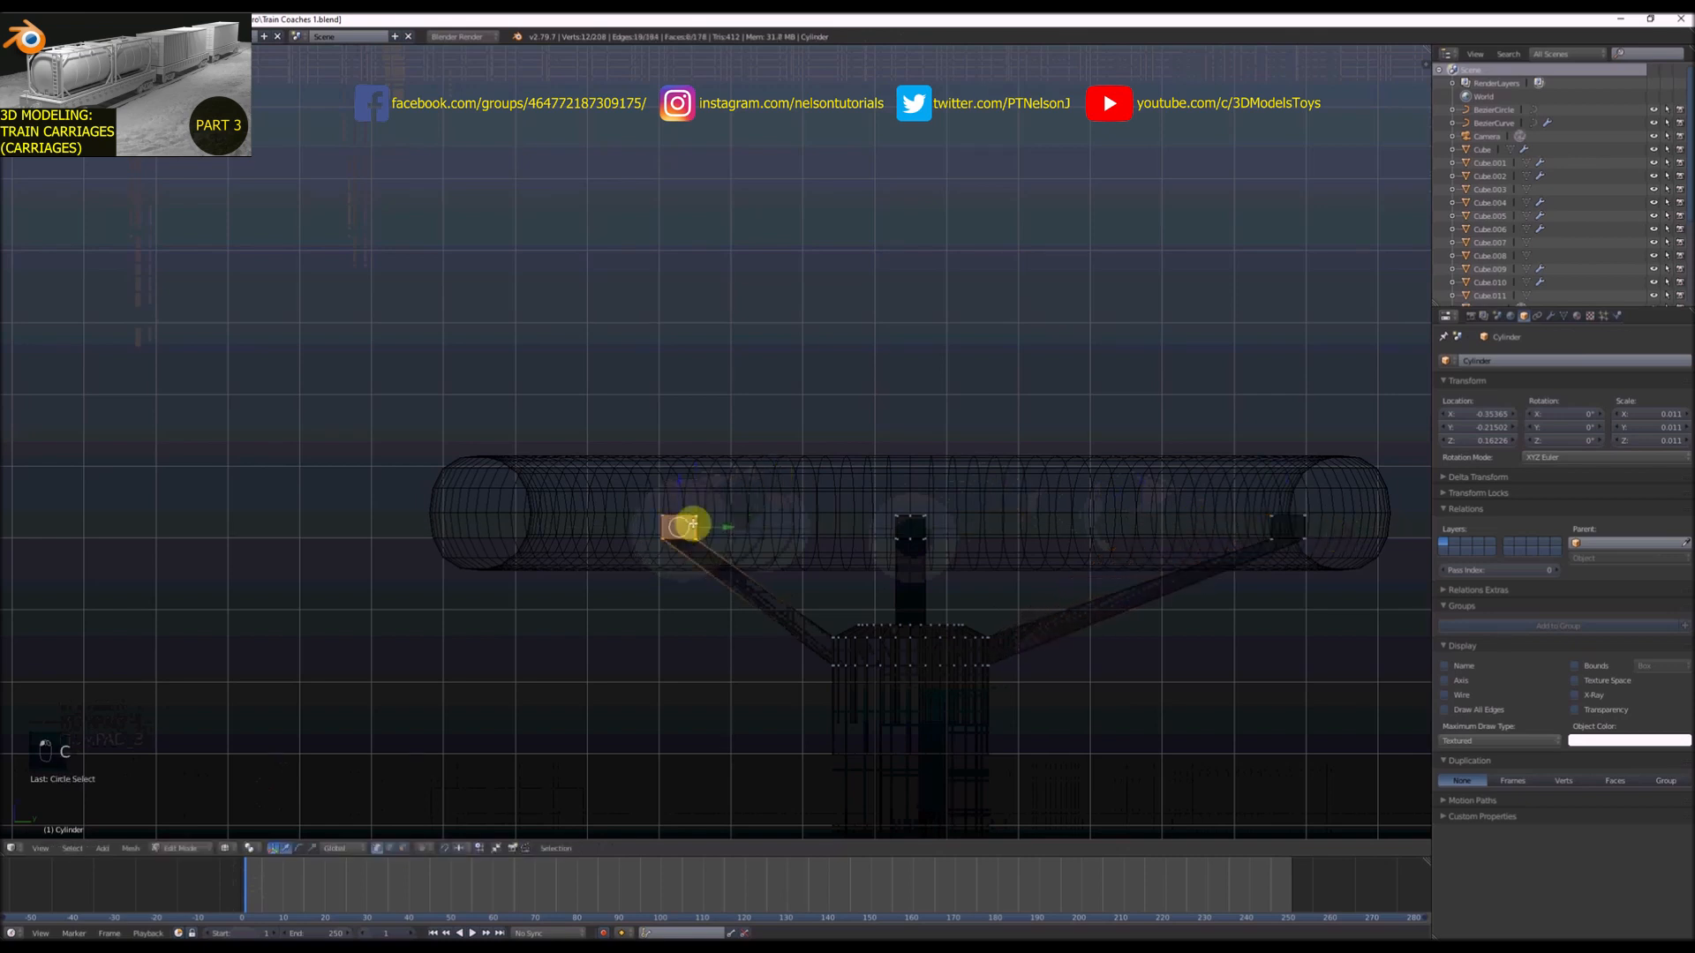
key(g)
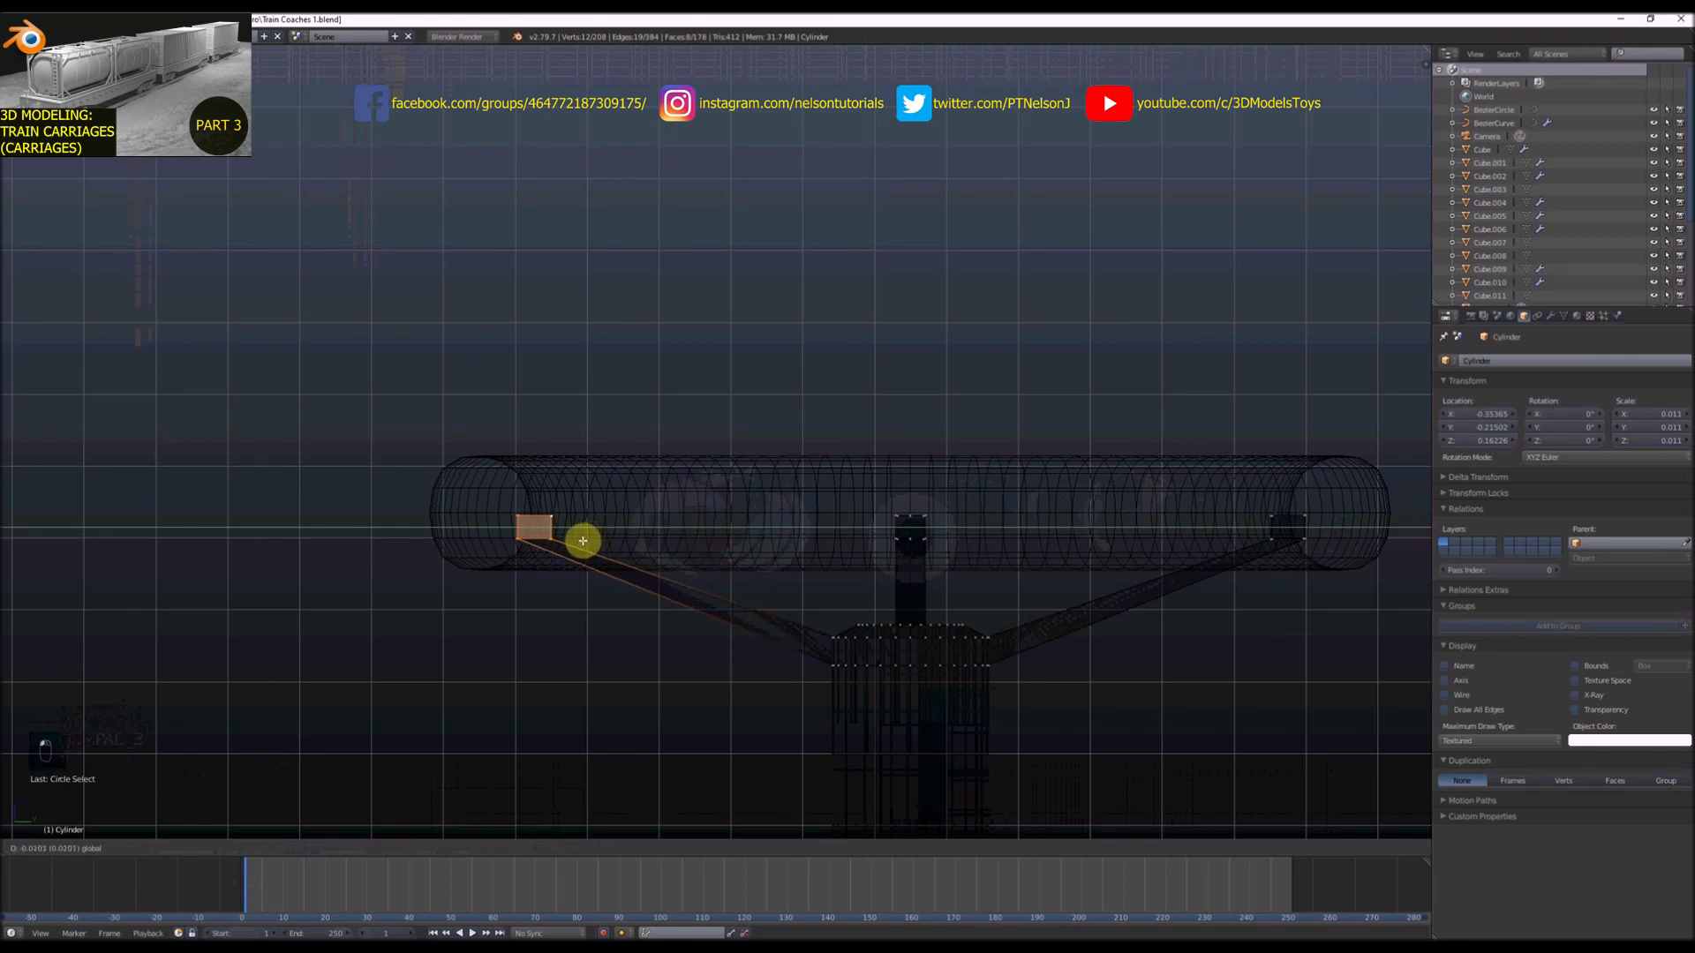
drag(583, 541, 582, 540)
In the front view, move the +X spoke tip outward along X to the inner side of the ring
key(KP_1)
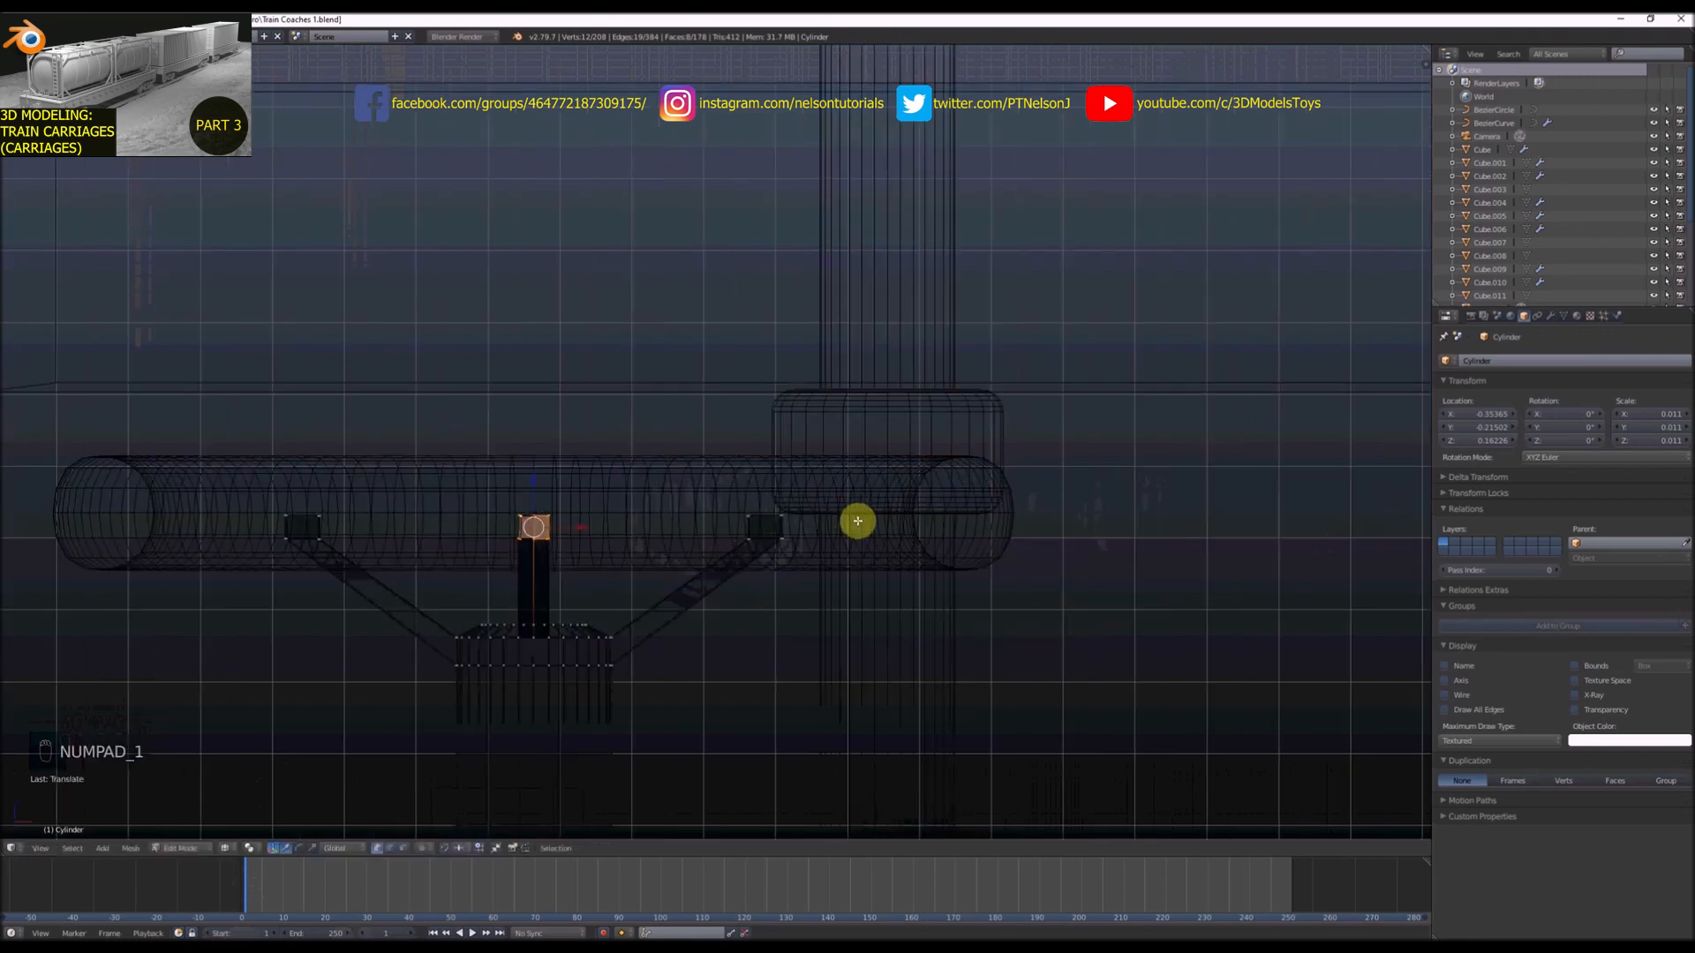
right_click(773, 514)
key(c)
click(768, 521)
right_click(776, 522)
key(g)
key(x)
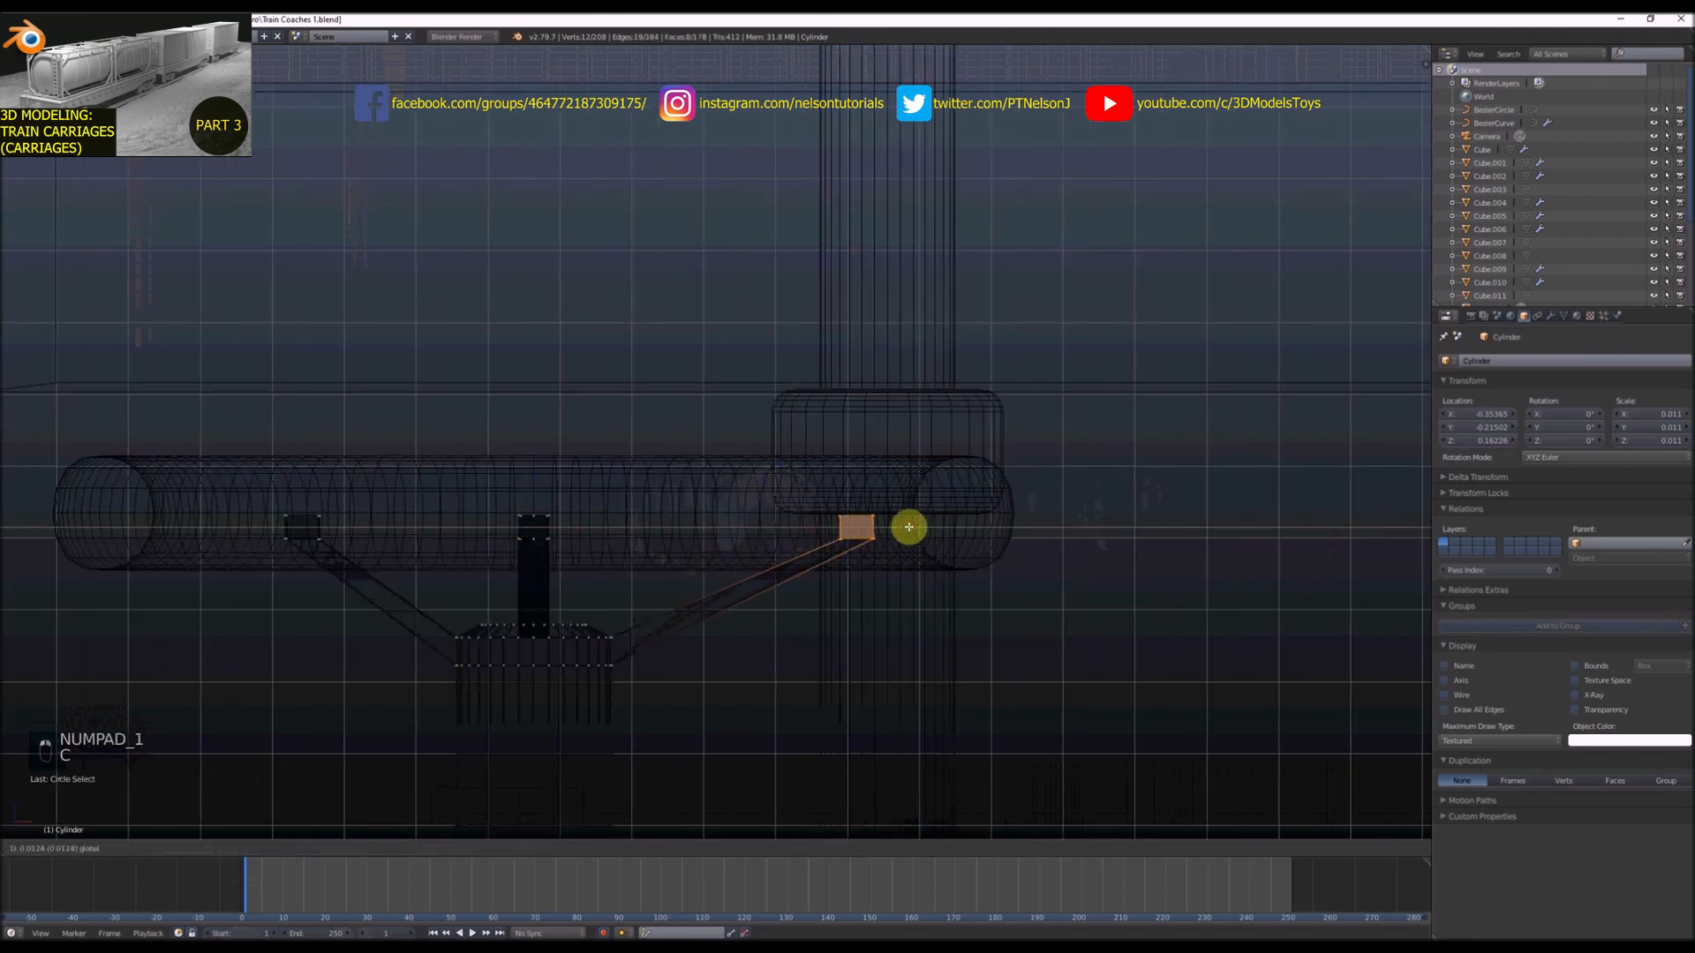
click(948, 532)
Move the -X spoke tip outward along X to the ring, then return to object mode in solid shading
key(a)
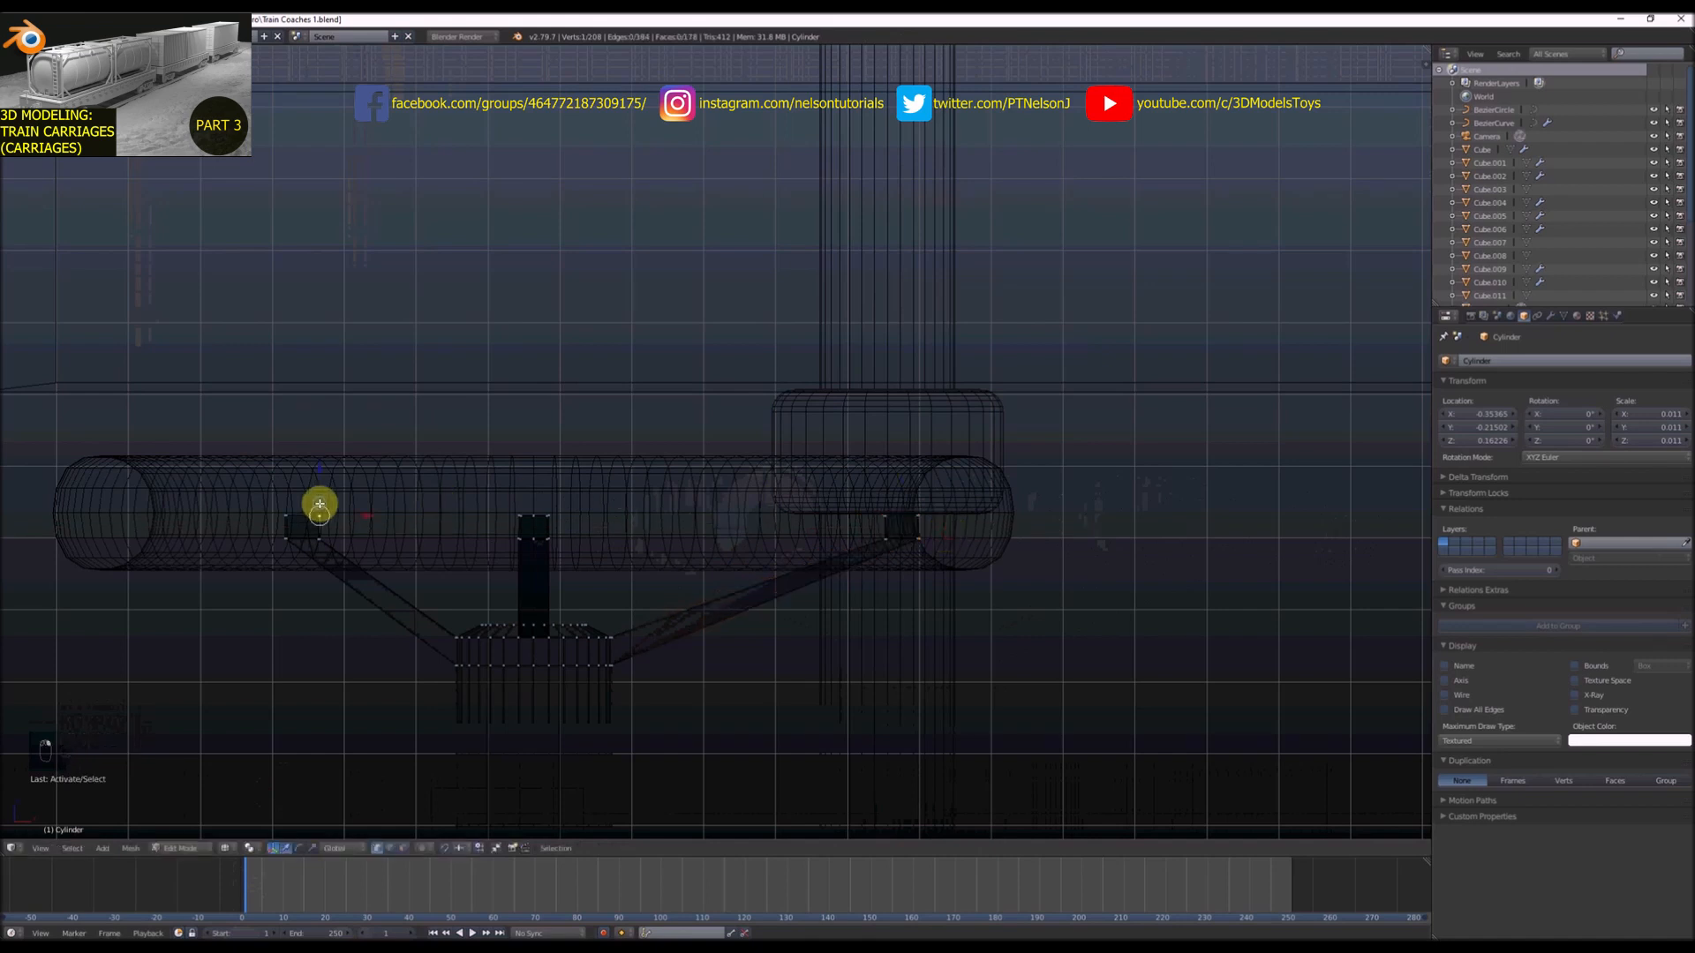
key(c)
click(309, 526)
right_click(354, 530)
key(g)
key(x)
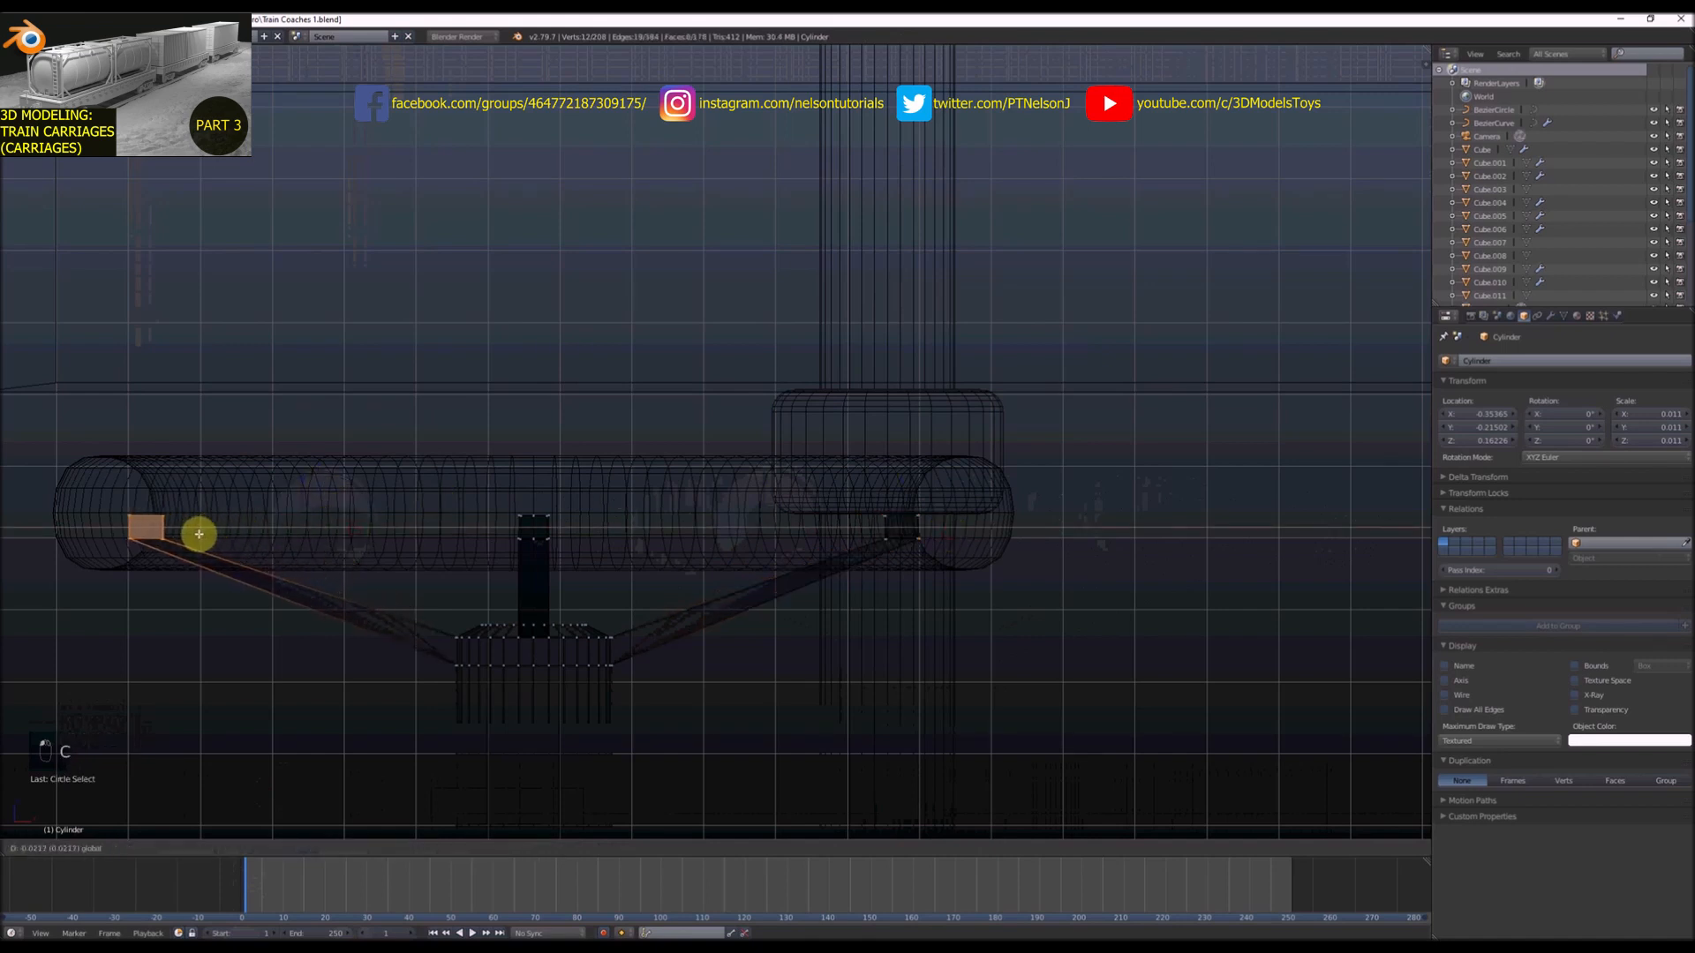
click(200, 534)
key(Tab)
scroll(620, 519, down, 5)
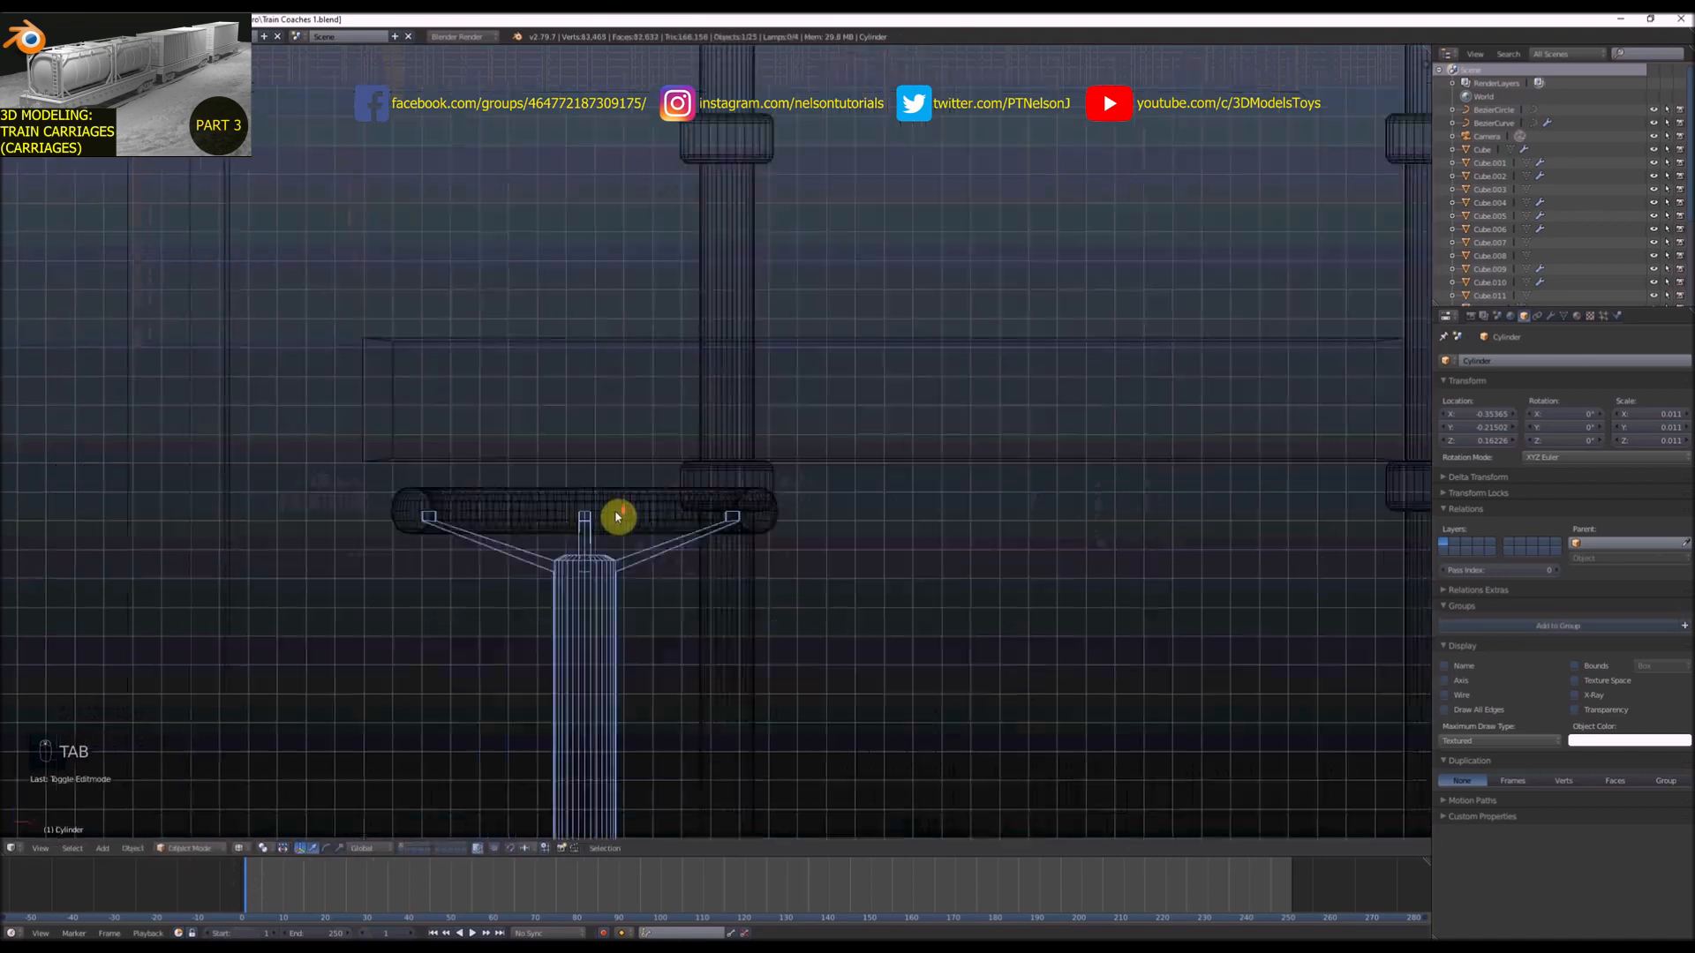
key(z)
Examine the whole container wagon with its enlarged handwheel from several angles
mouse_move(621, 518)
middle_down()
mouse_move(632, 541)
mouse_move(664, 439)
mouse_move(639, 556)
mouse_move(718, 594)
middle_up()
scroll(618, 540, down, 10)
scroll(495, 530, down, 5)
right_click(661, 517)
scroll(655, 458, down, 3)
middle_drag(661, 517, 625, 475)
scroll(625, 472, up, 3)
scroll(606, 441, up, 1)
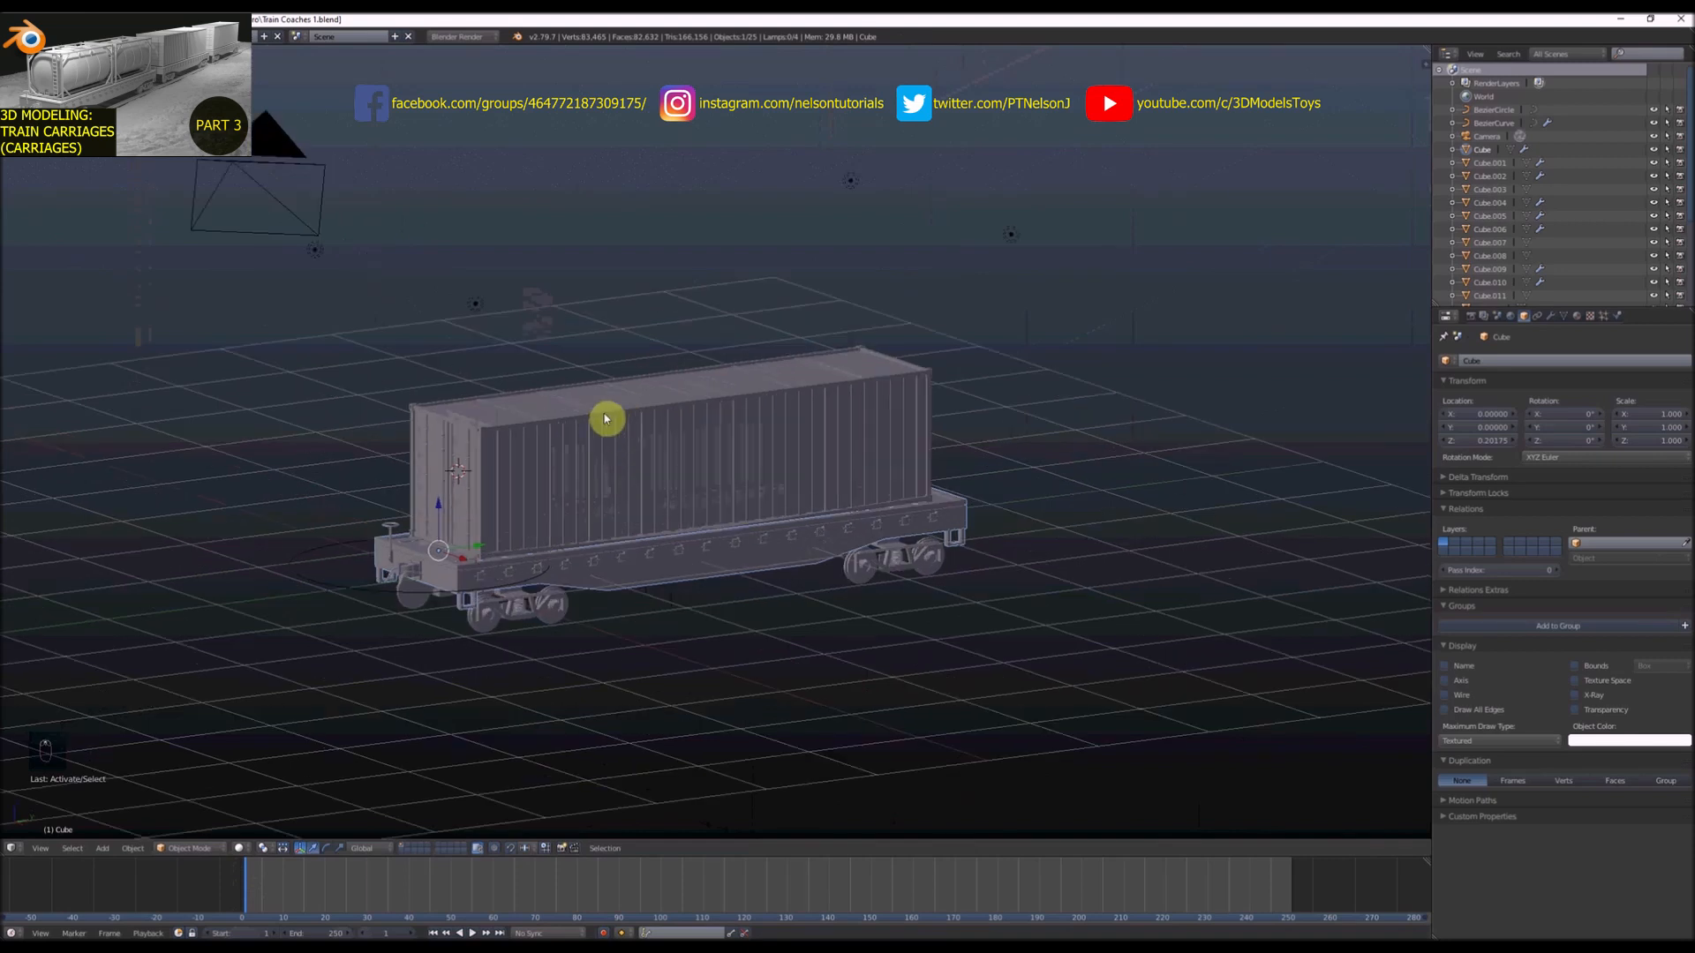
click(38, 36)
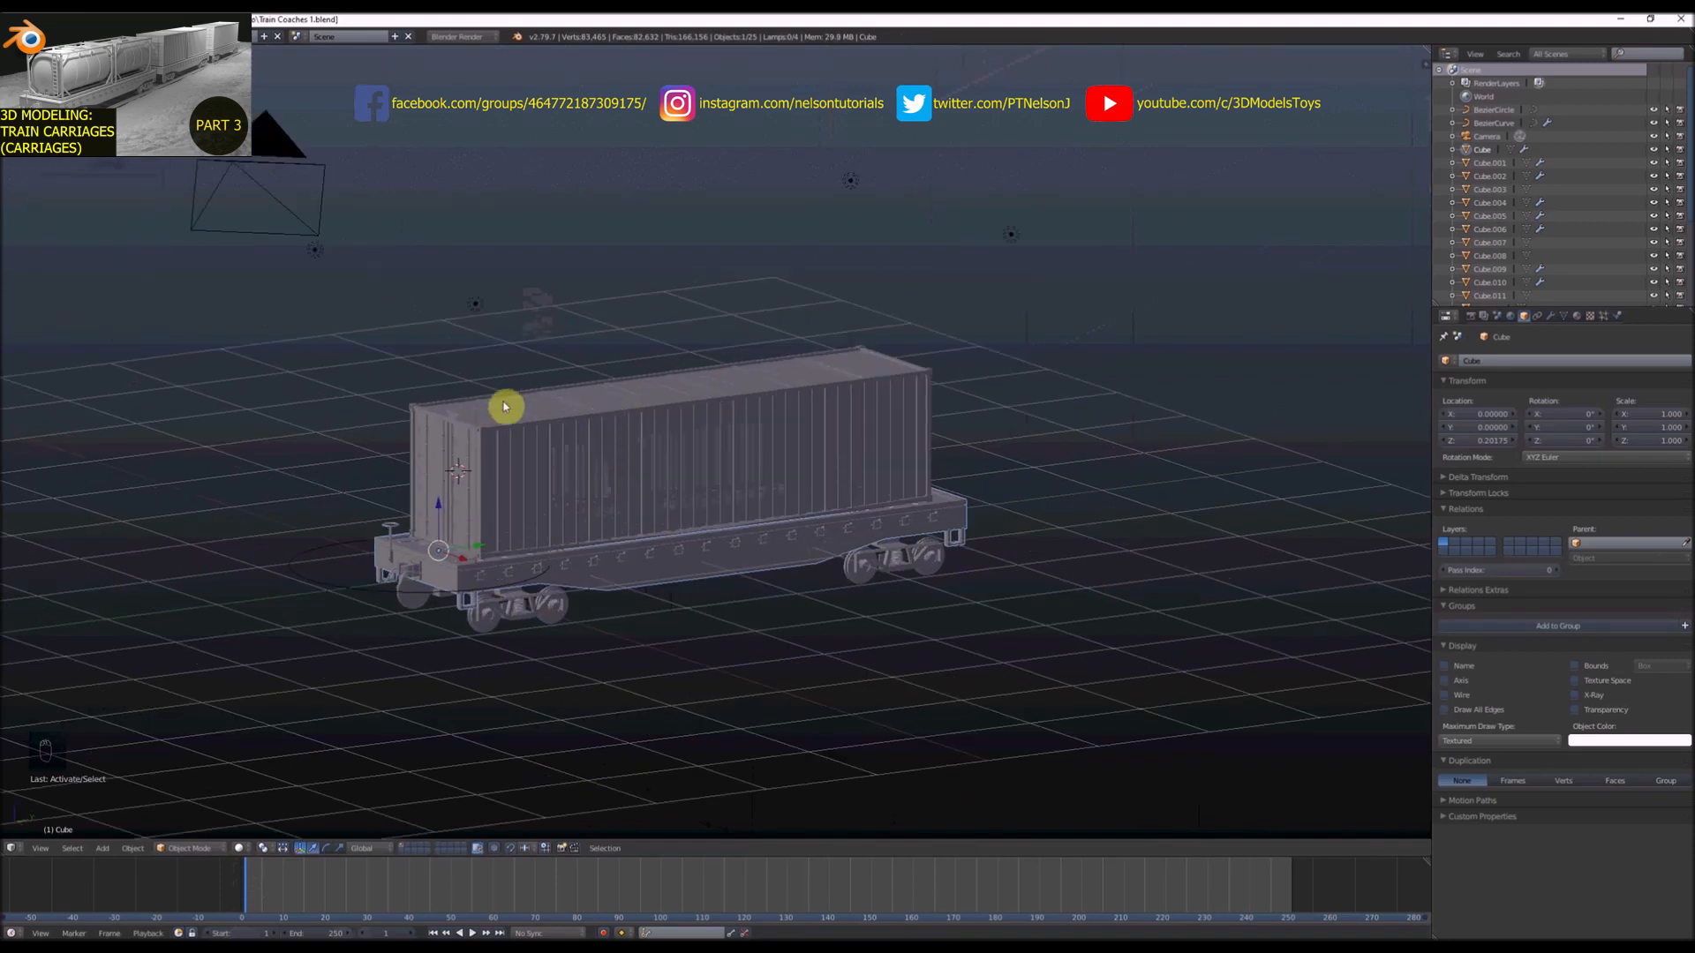
middle_drag(503, 406, 705, 447)
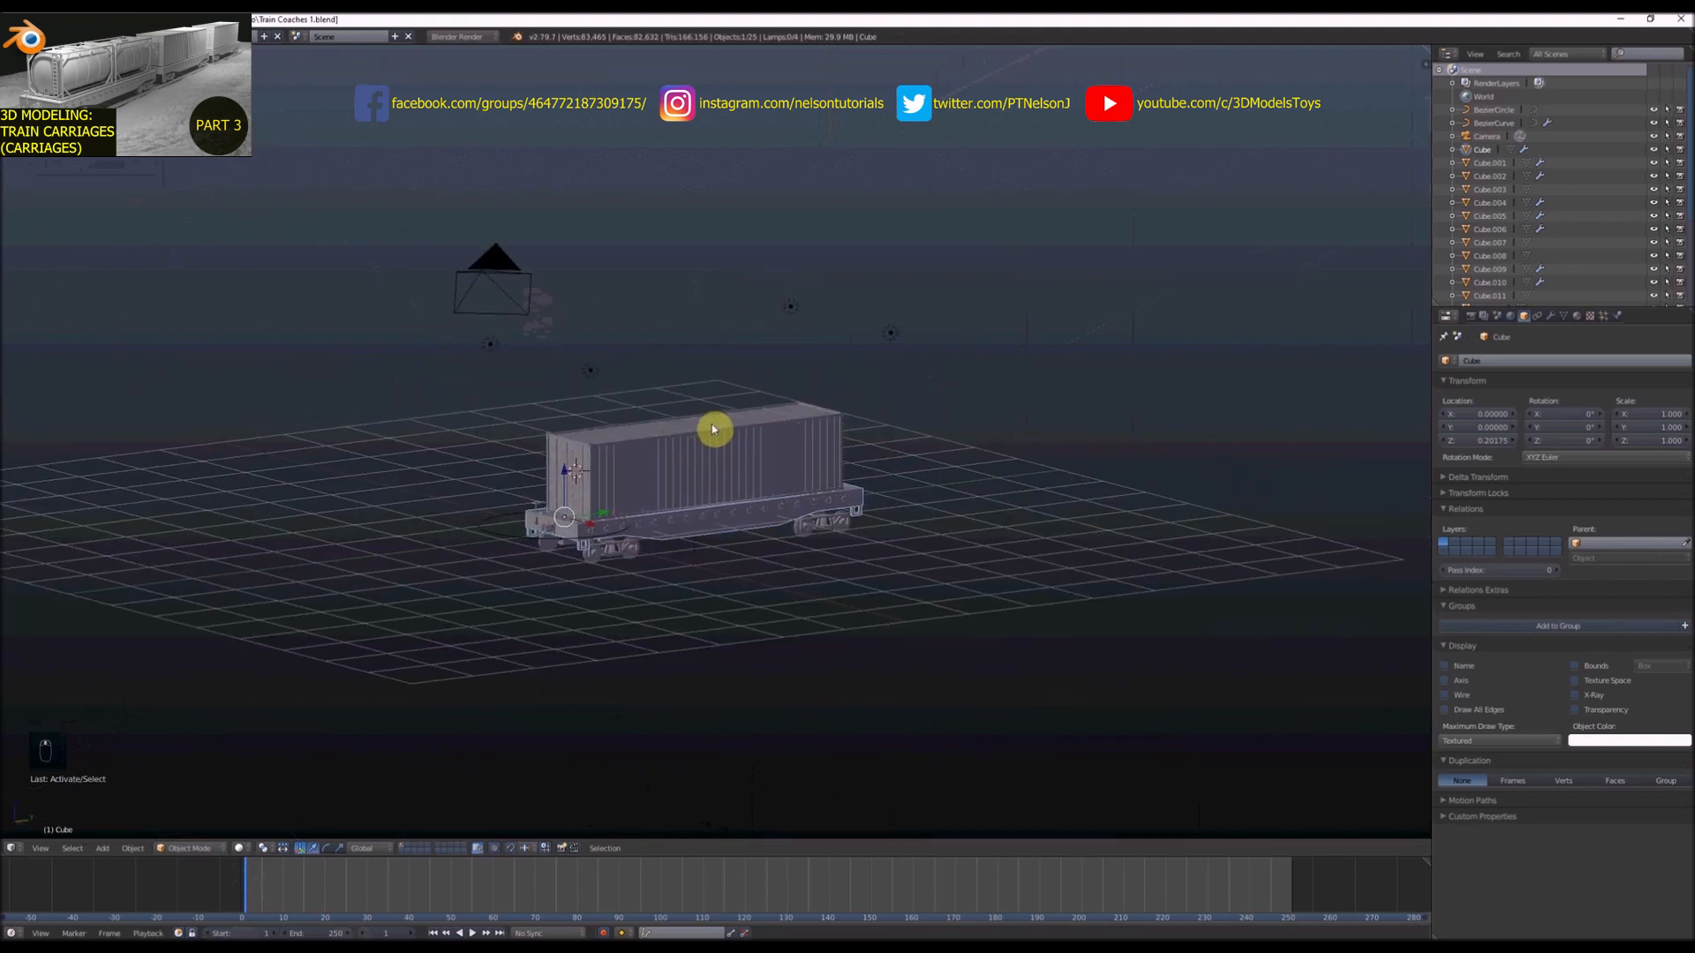
scroll(666, 452, up, 2)
Circle-select all parts of the container wagon in the right side wireframe view, leaving out the camera and lamps
right_click(697, 474)
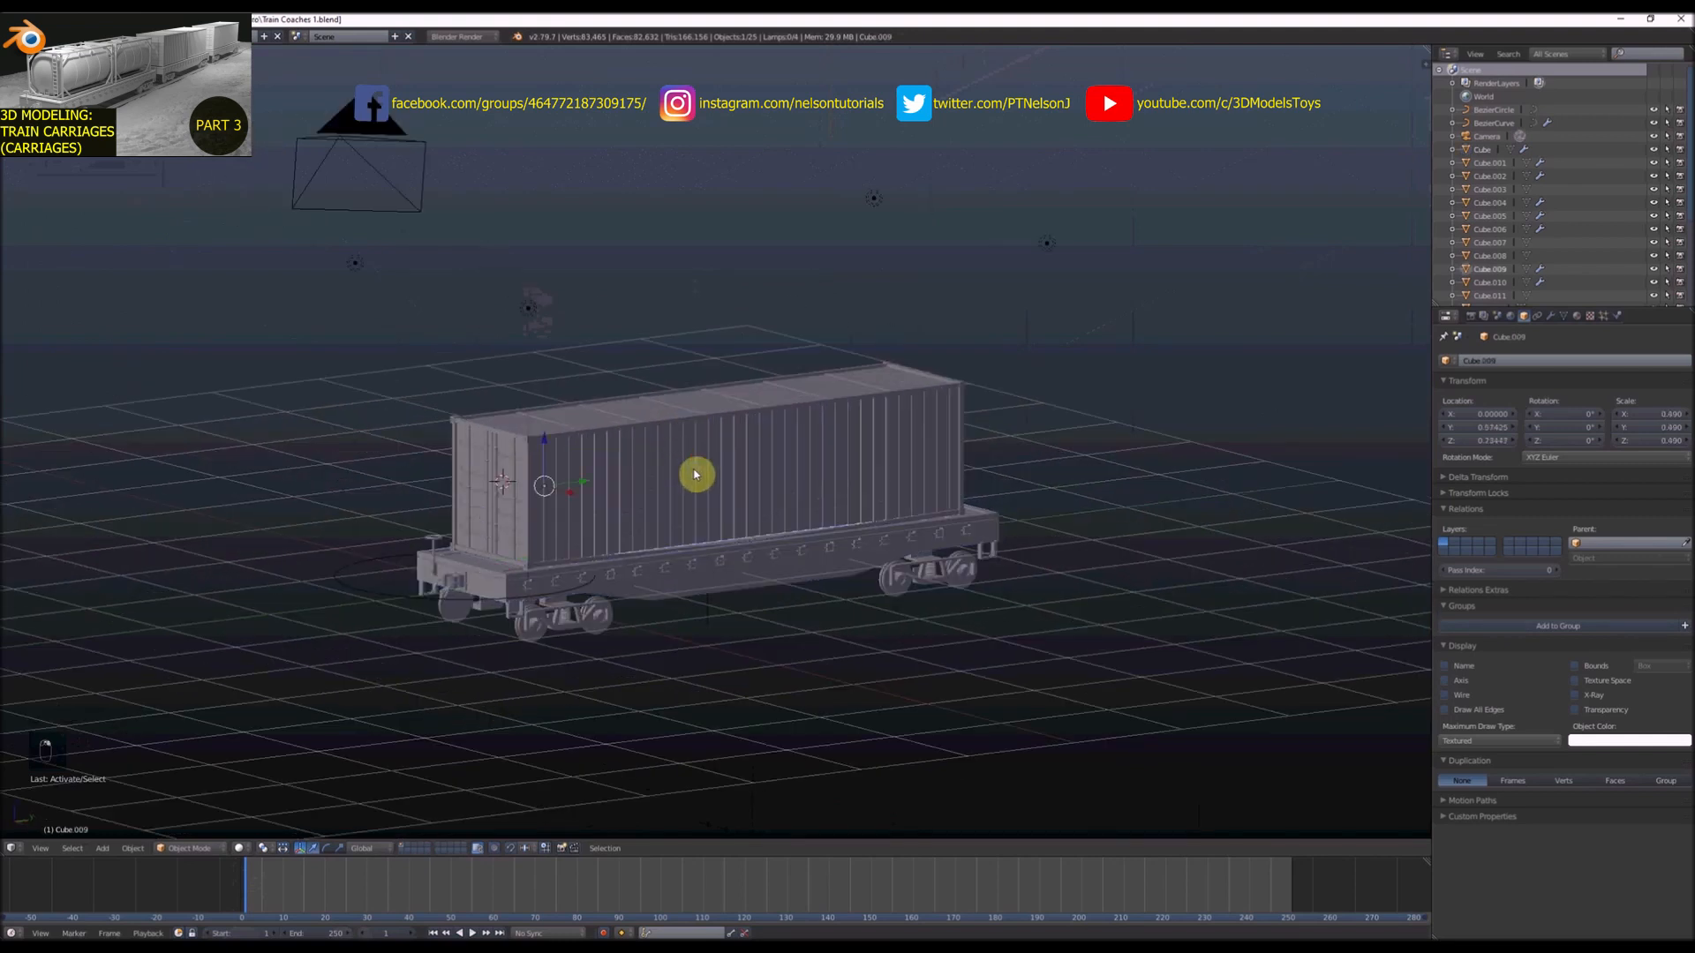
scroll(696, 474, down, 1)
key(KP_3)
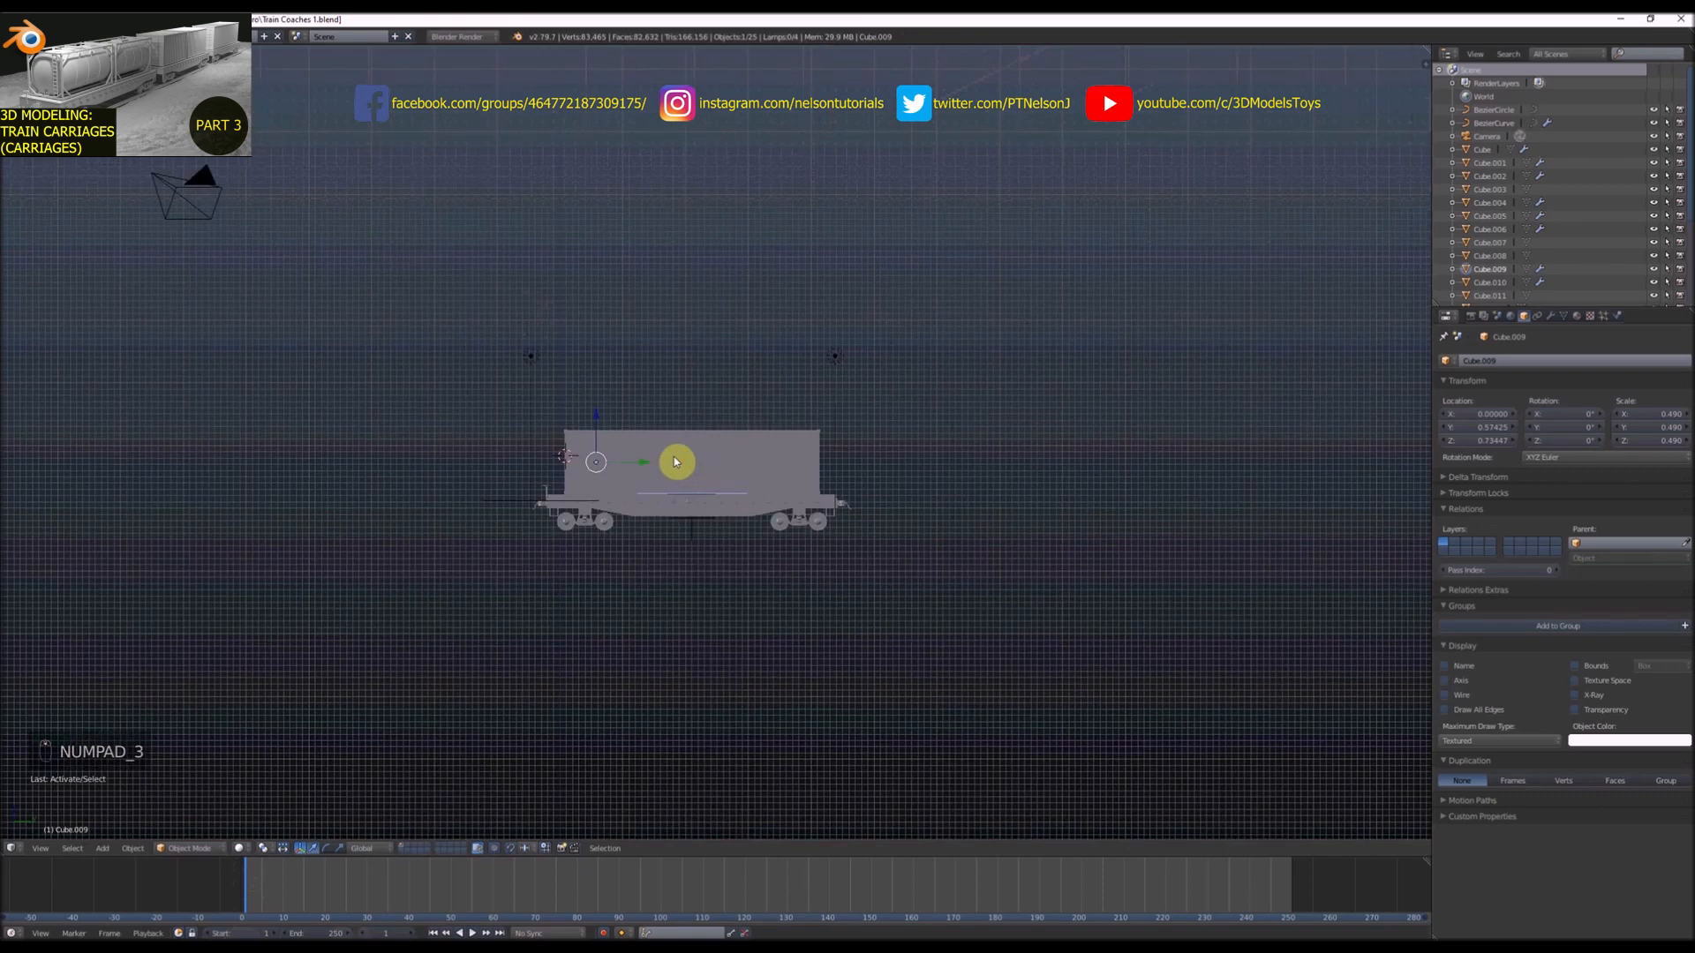
scroll(677, 462, up, 1)
key(z)
key(c)
mouse_move(636, 465)
mouse_down()
mouse_move(549, 484)
mouse_move(839, 500)
mouse_up()
right_click(839, 501)
middle_drag(840, 501, 630, 525)
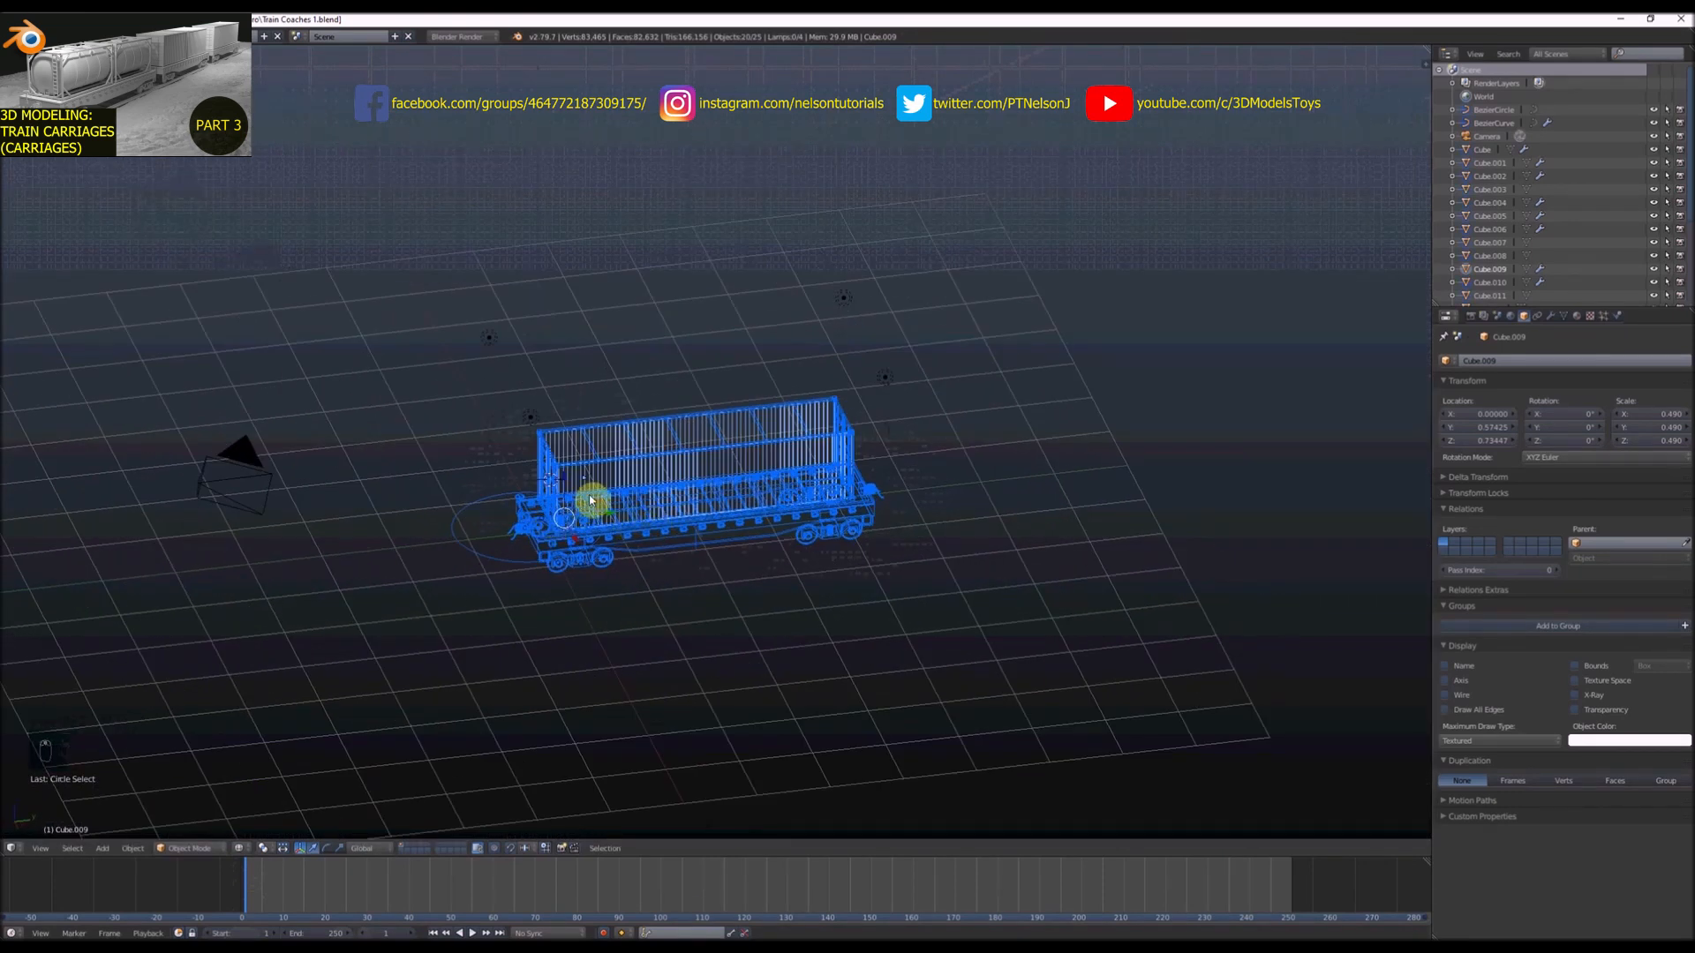
Duplicate the selected container wagon and place the copy farther along the Y axis, leaving a gap between the two wagons
key(shift+d)
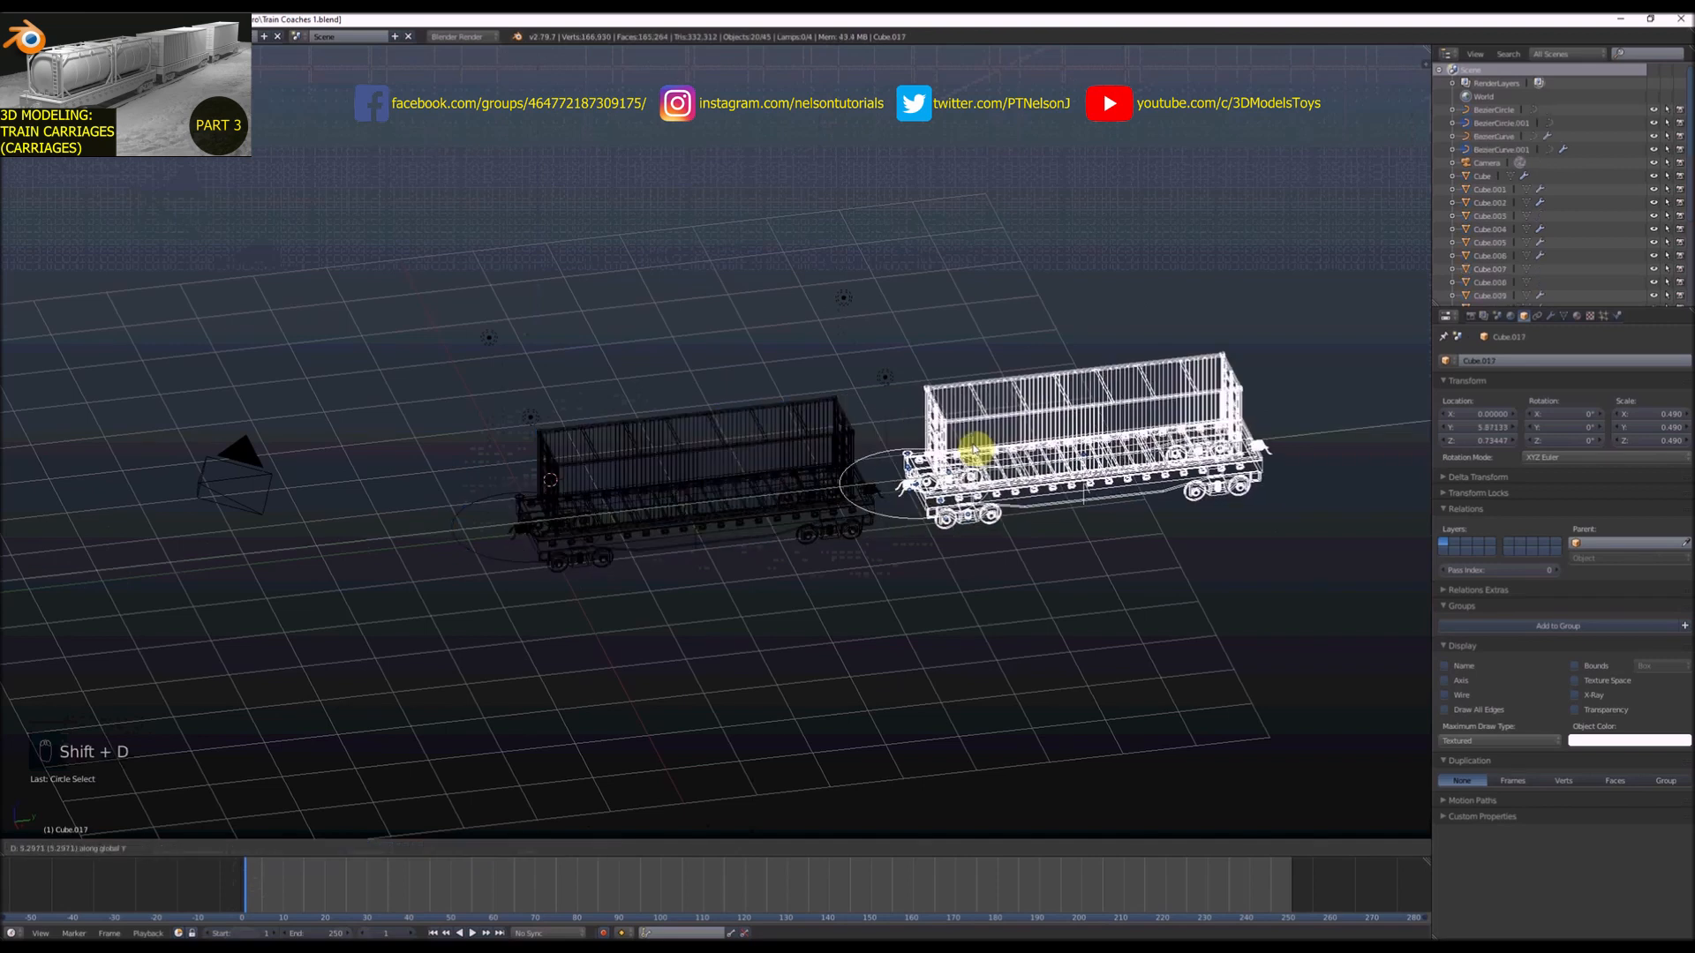
click(997, 442)
key(z)
scroll(985, 445, down, 3)
middle_drag(942, 492, 1032, 439)
scroll(1040, 439, up, 3)
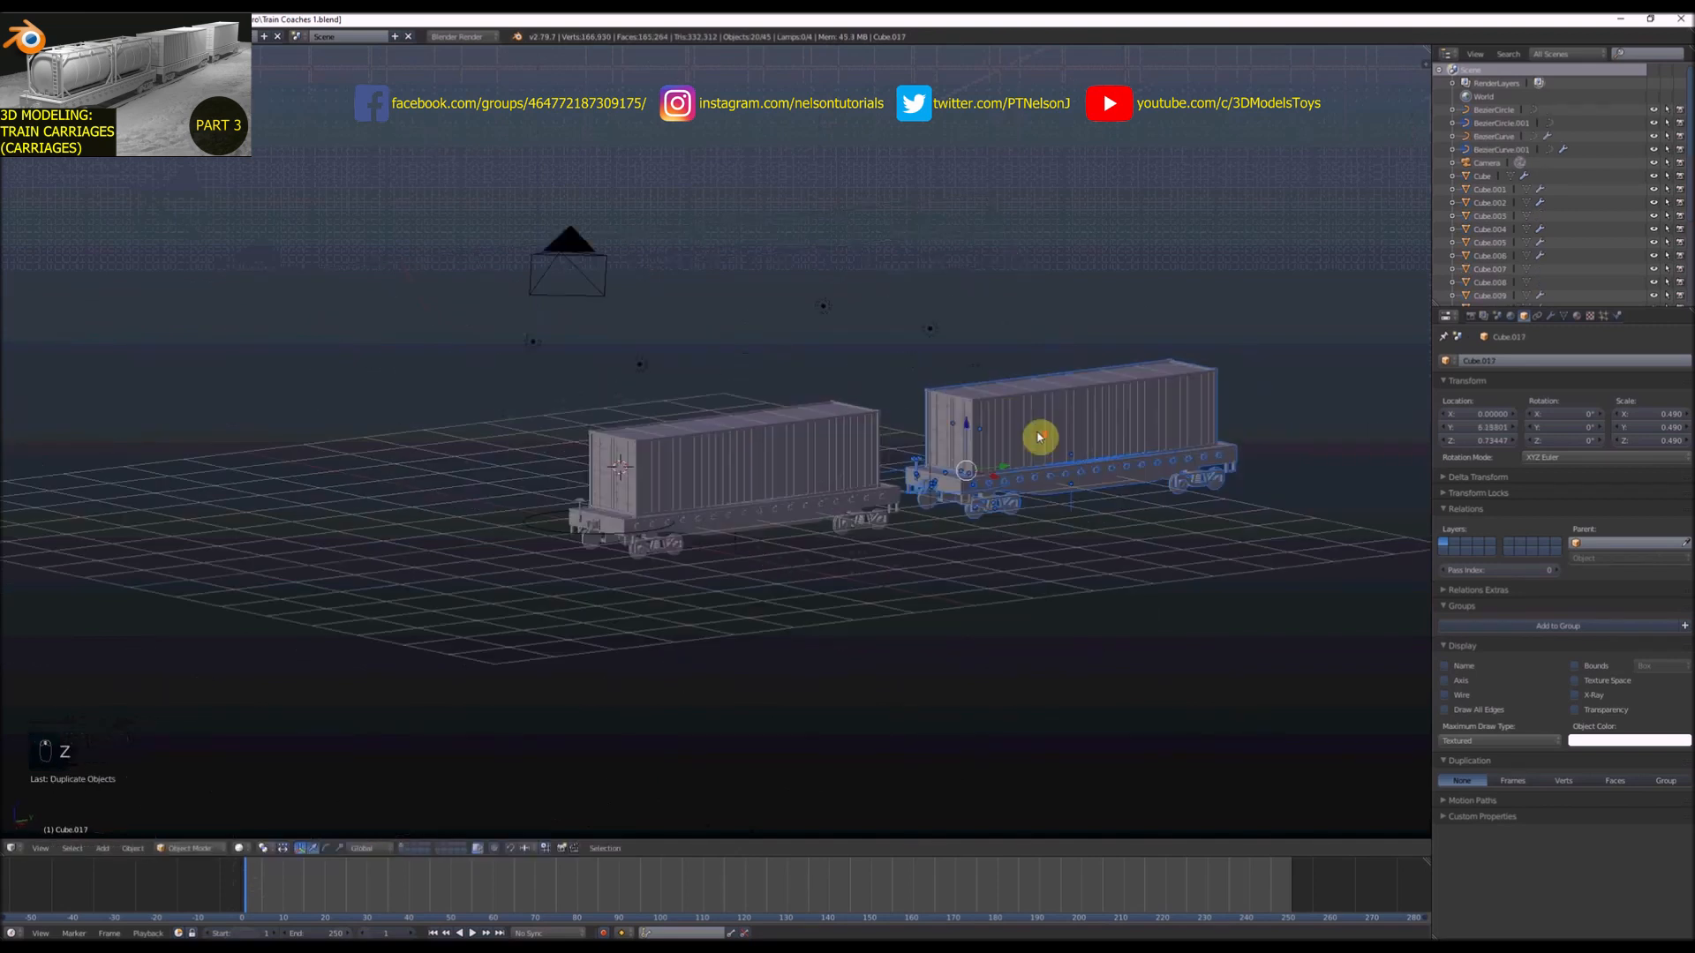
scroll(999, 461, up, 3)
mouse_move(984, 483)
mouse_down()
mouse_move(1031, 469)
mouse_move(1015, 465)
mouse_up()
scroll(817, 492, down, 4)
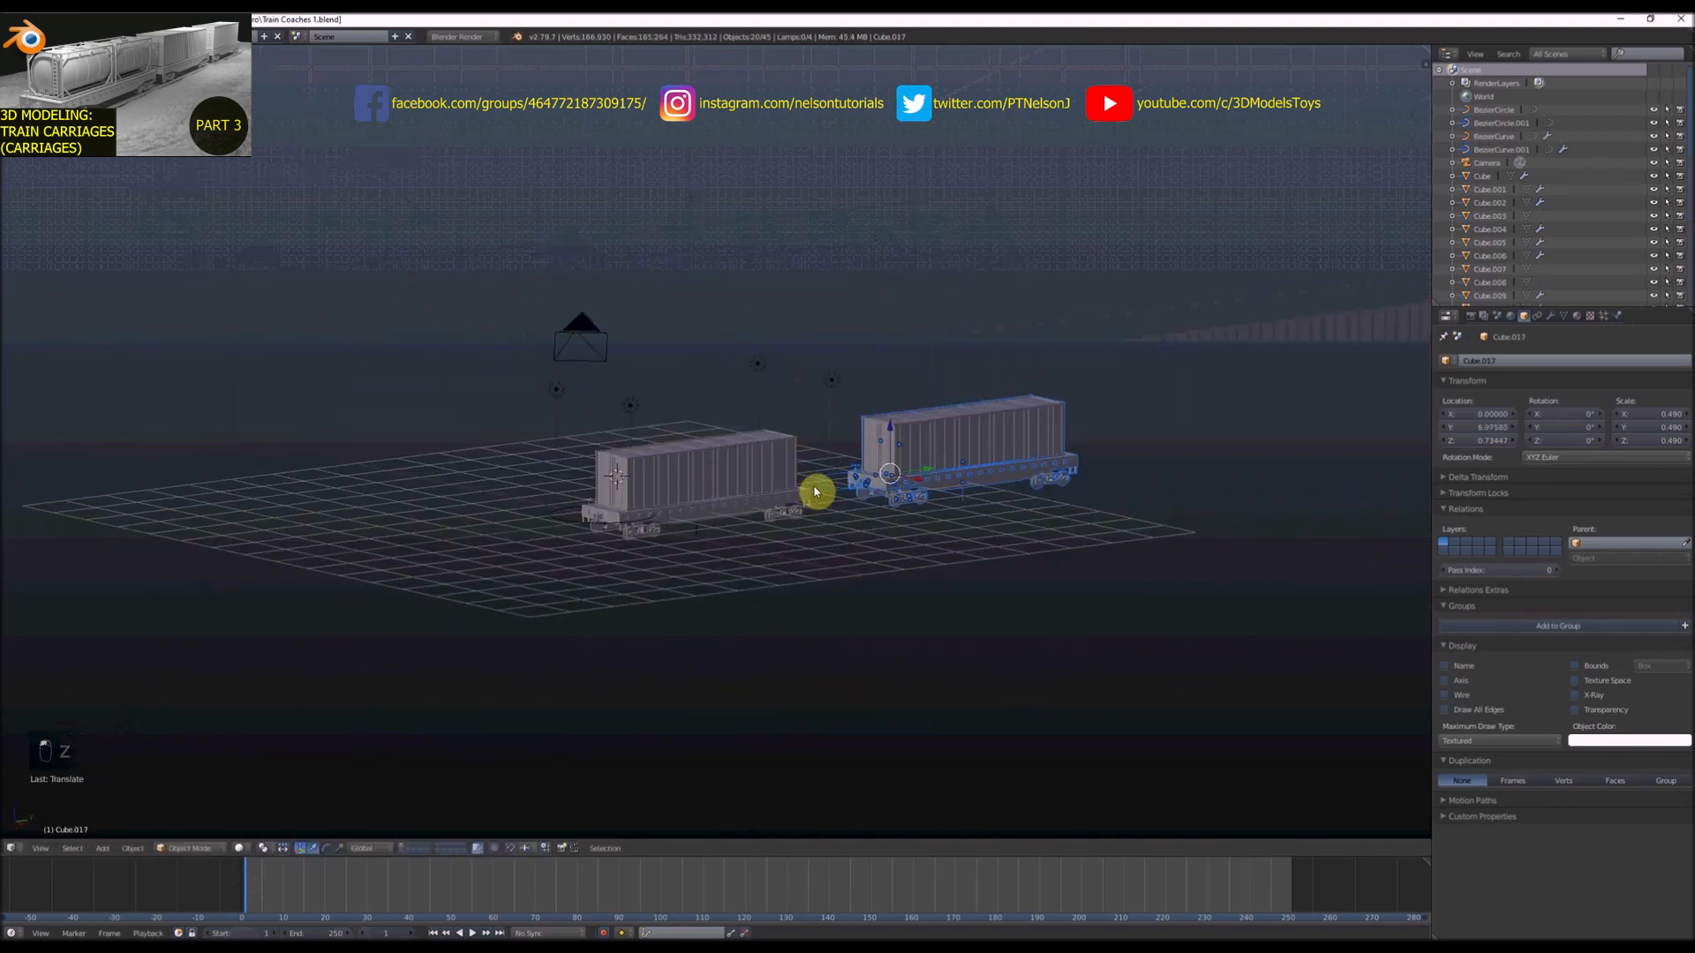
Edit the original wagon's corrugated side wall in the right side view and select its middle strip with face selection
scroll(724, 472, up, 2)
right_click(712, 480)
middle_drag(700, 484, 686, 446)
scroll(671, 469, up, 4)
key(Tab)
key(KP_3)
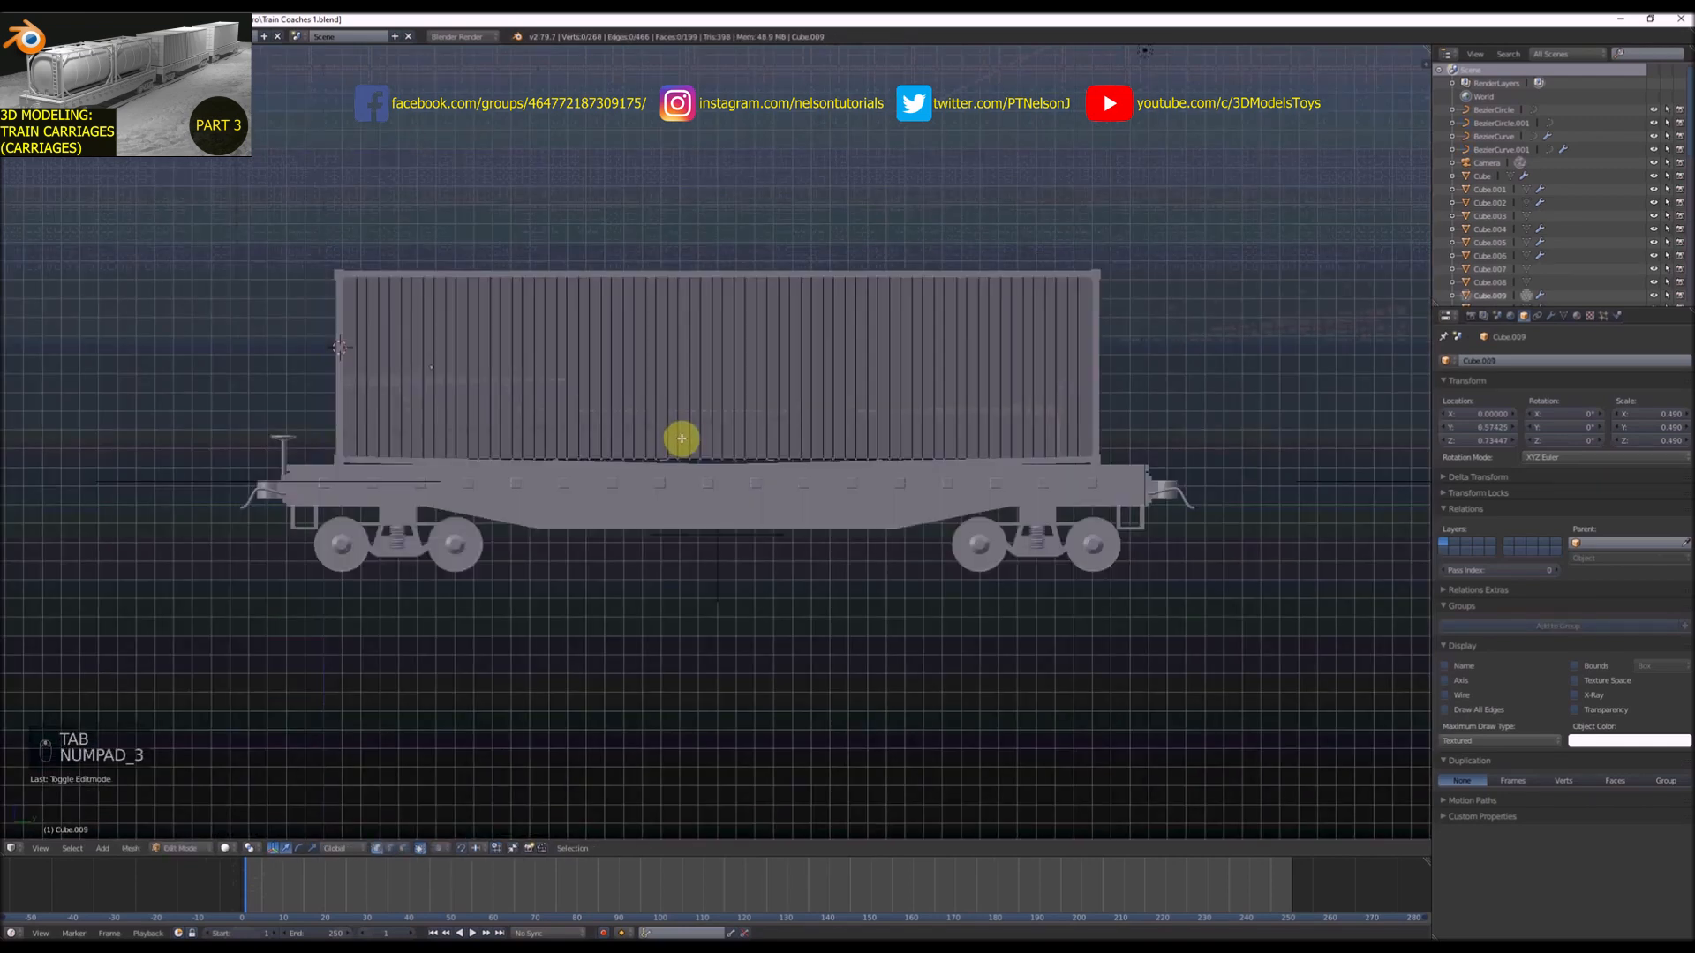
key(ctrl+Tab)
click(686, 422)
scroll(743, 315, up, 2)
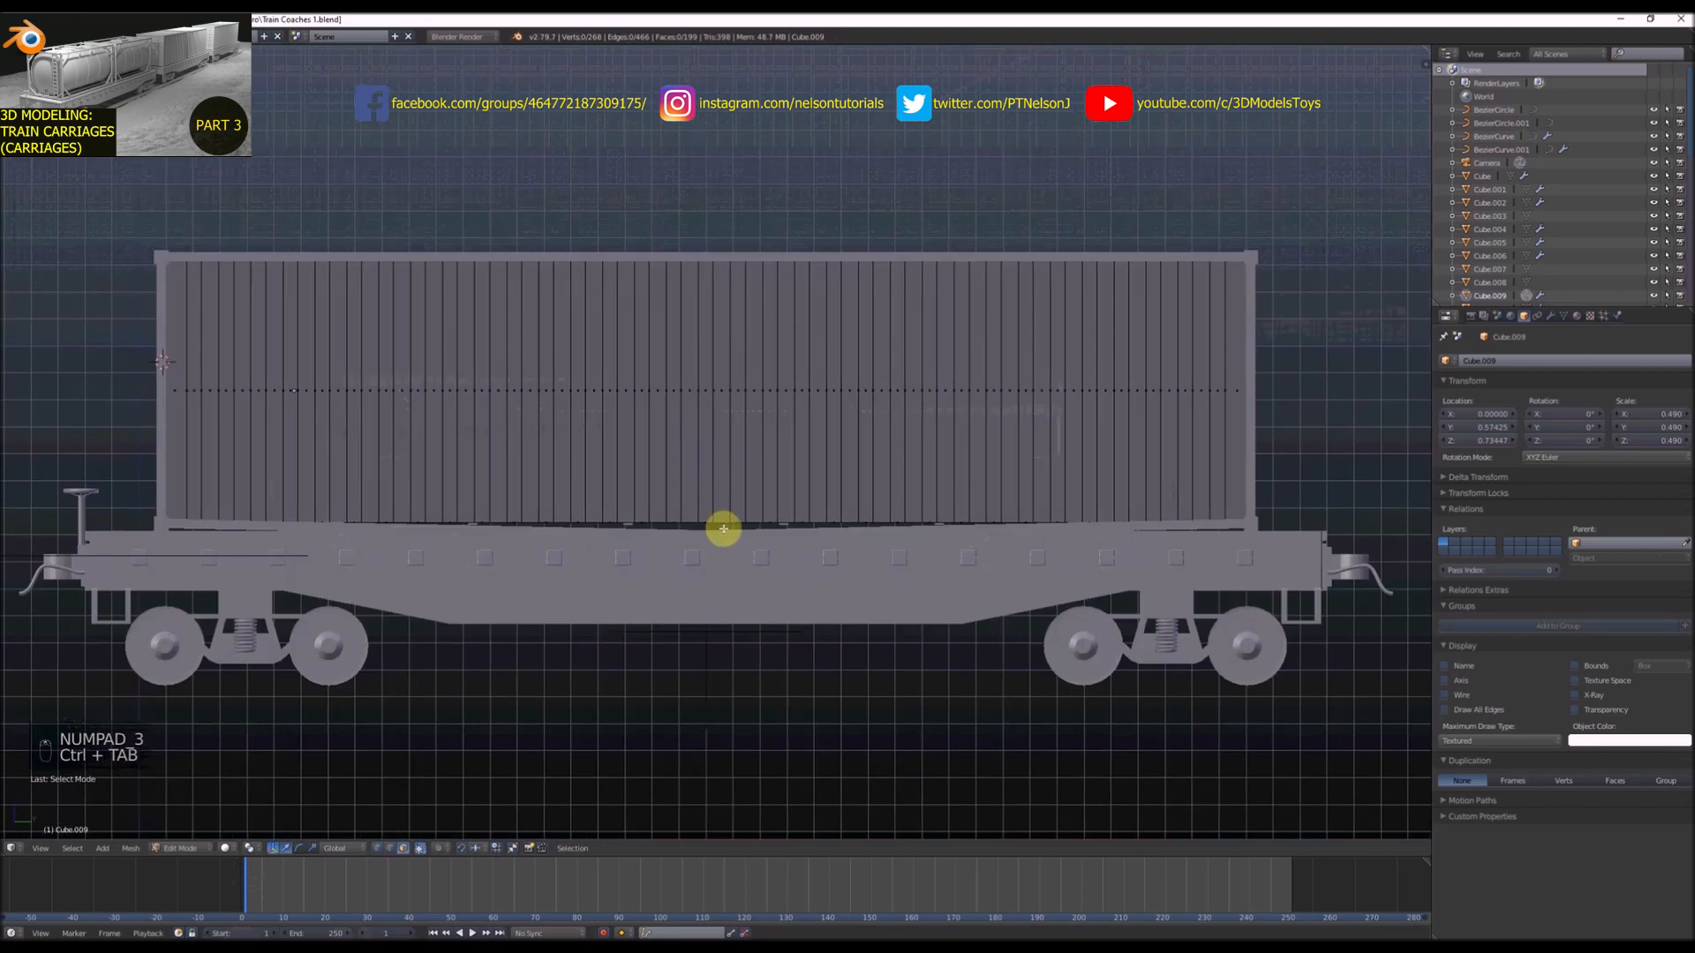
right_click(722, 521)
key(z)
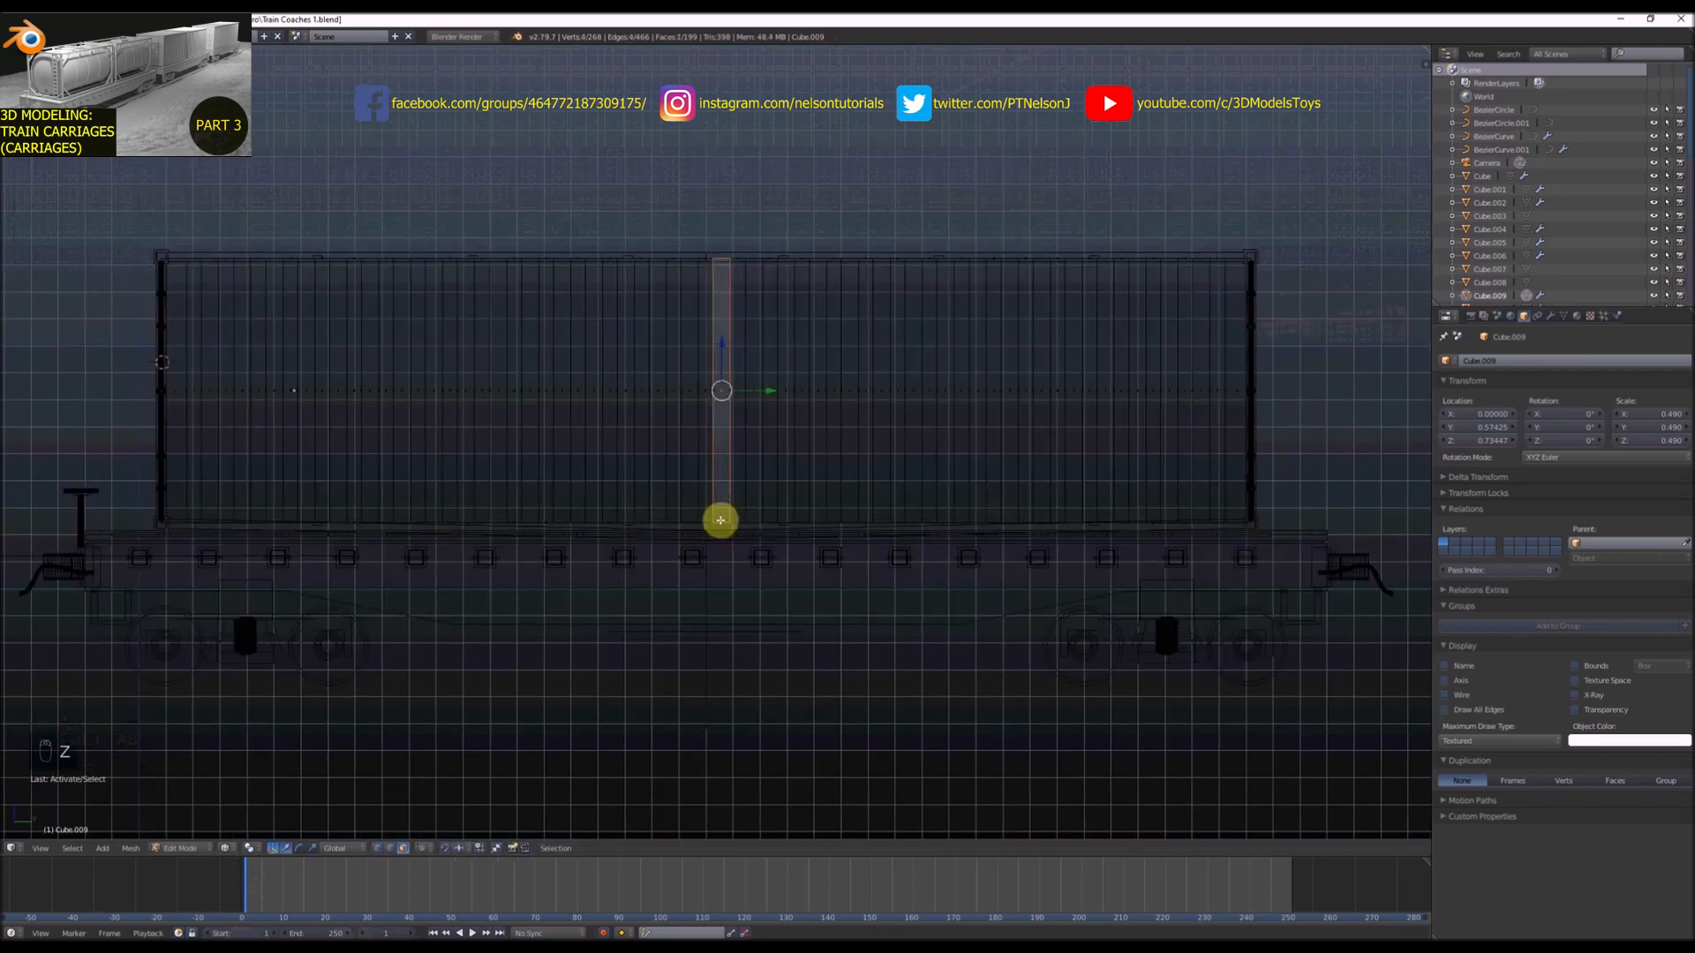
alt+right_click(721, 520)
scroll(712, 515, down, 4)
Try applying the Mirror modifier to the corrugated side wall in object mode, then undo it
key(z)
middle_drag(725, 411, 752, 452)
key(Tab)
key(z)
click(1552, 317)
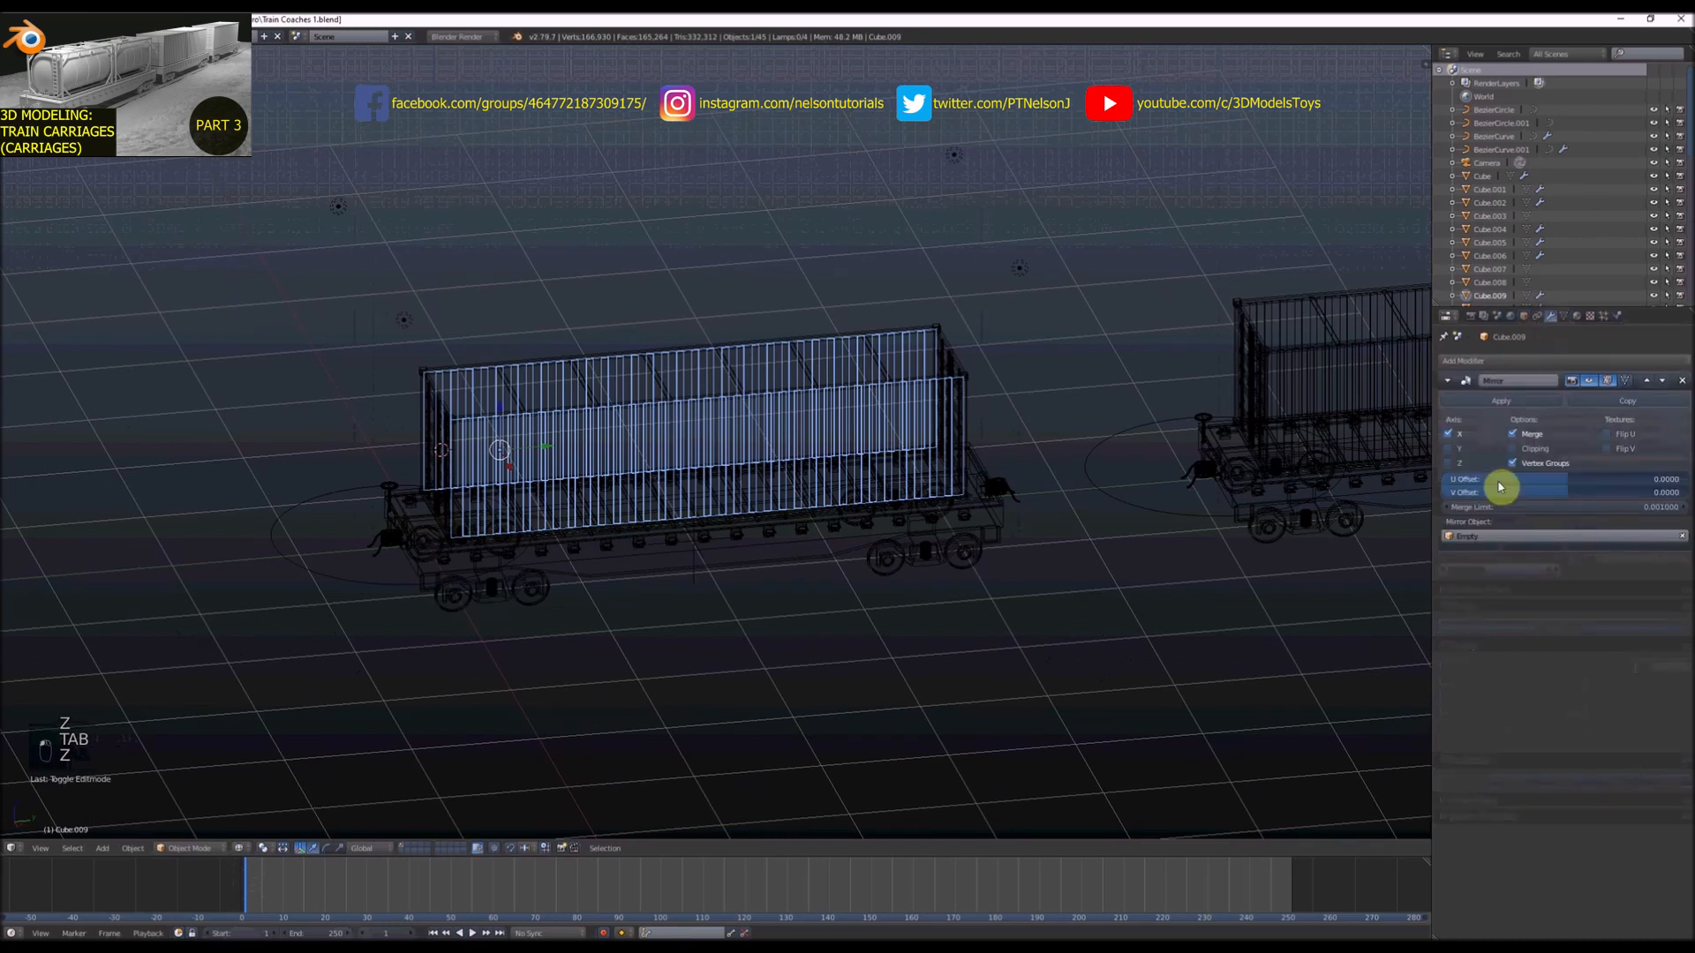
click(1512, 406)
key(z)
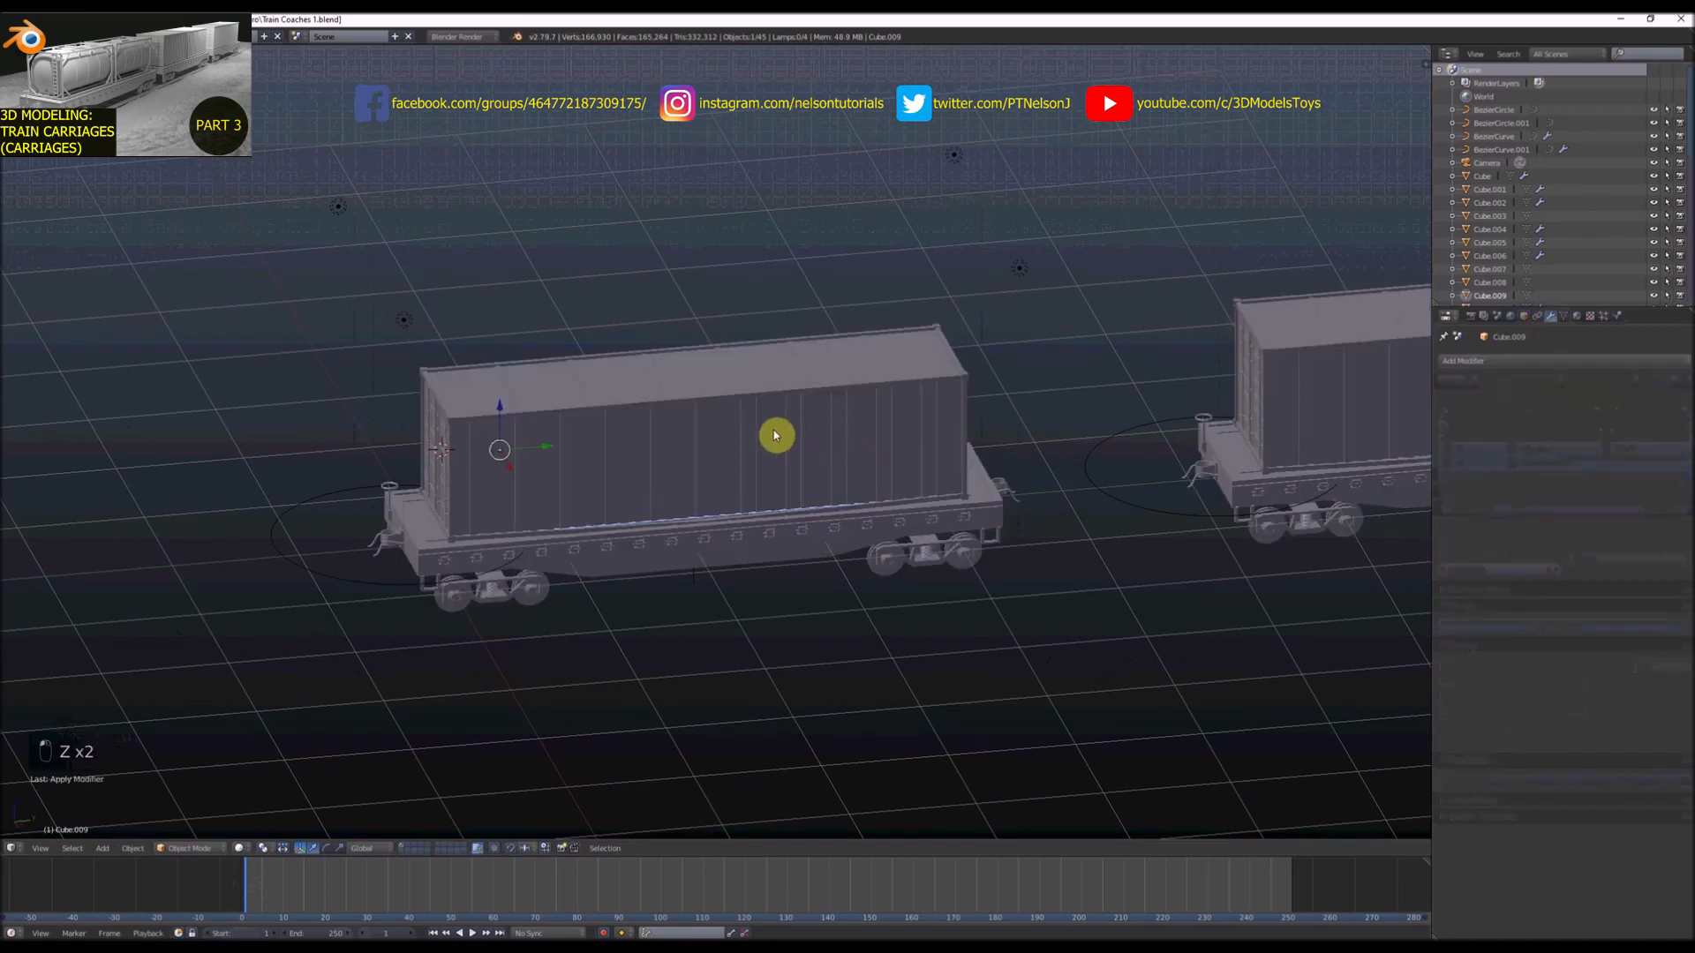
key(ctrl+z)
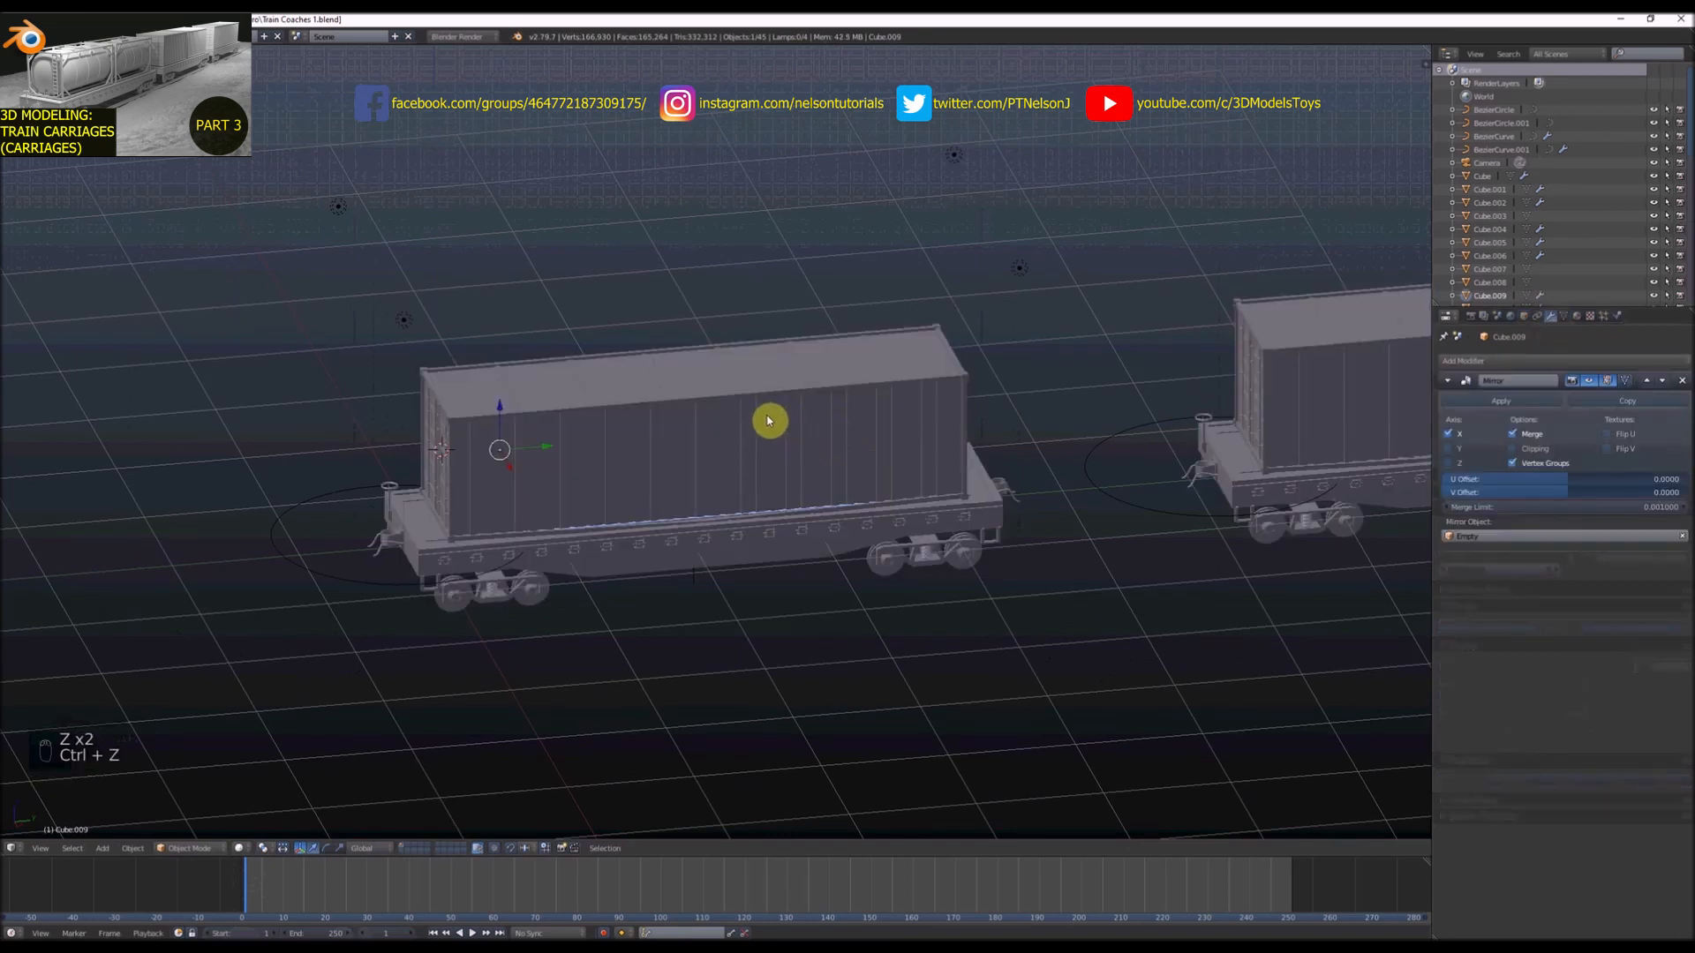
Select the full-height middle strip of the original container's side wall and delete its faces
key(Tab)
scroll(713, 516, up, 3)
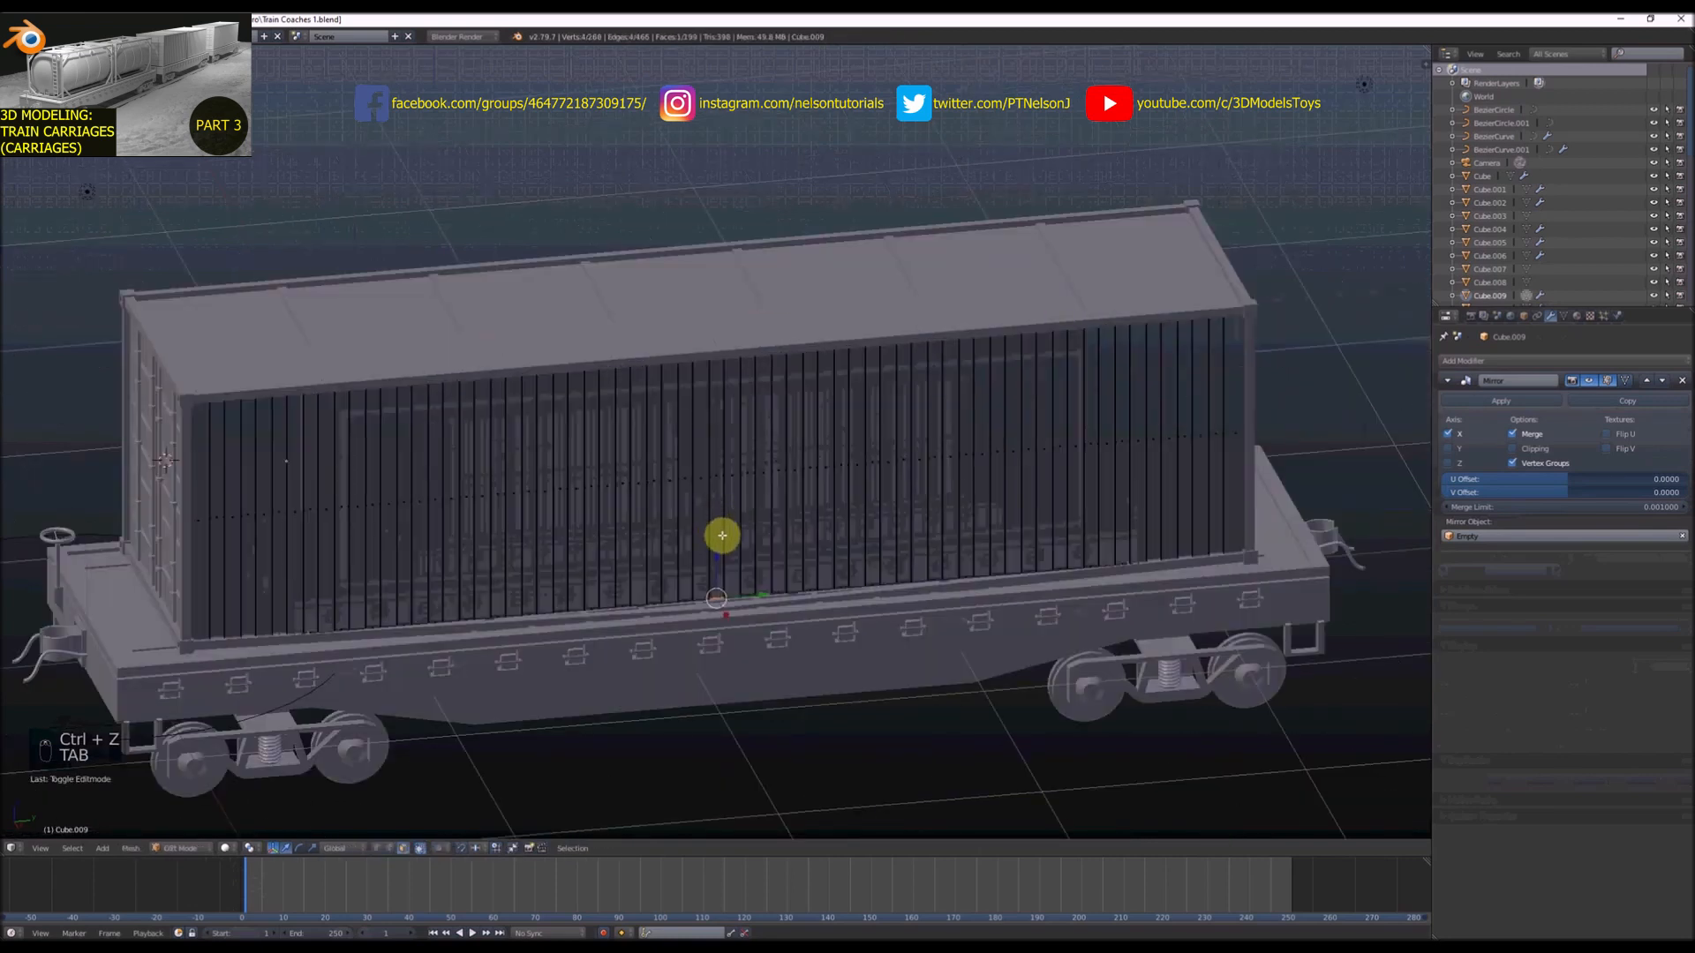
alt+right_click(719, 489)
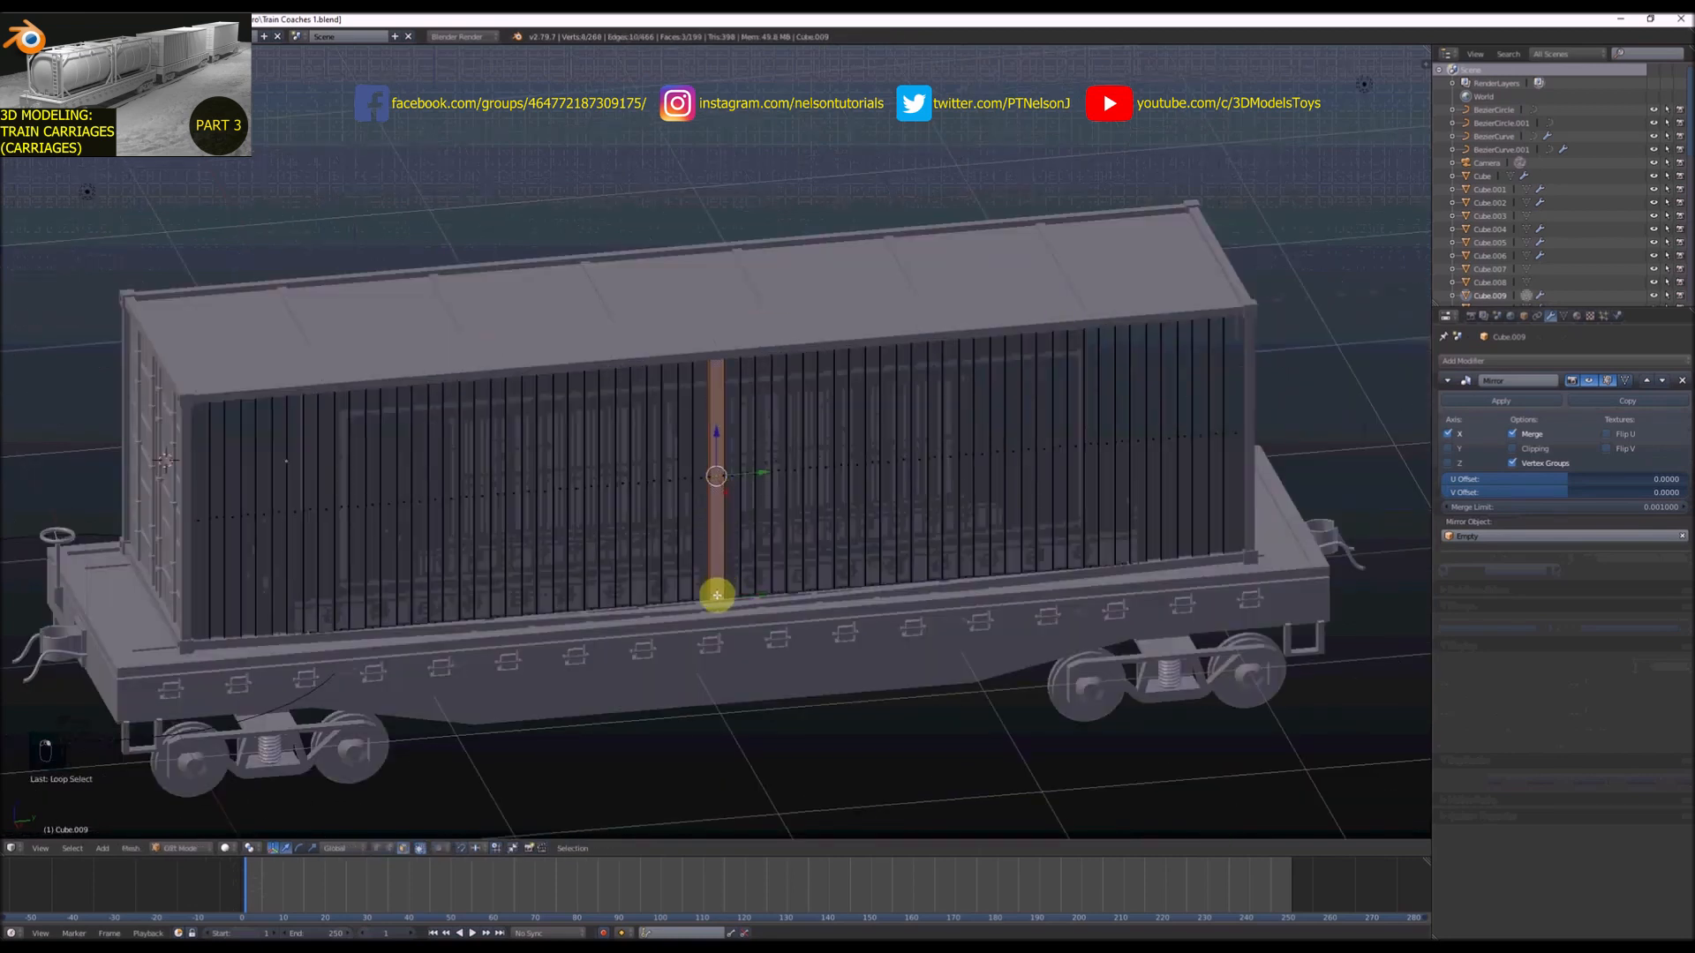
key(x)
click(711, 621)
middle_drag(734, 541, 738, 441)
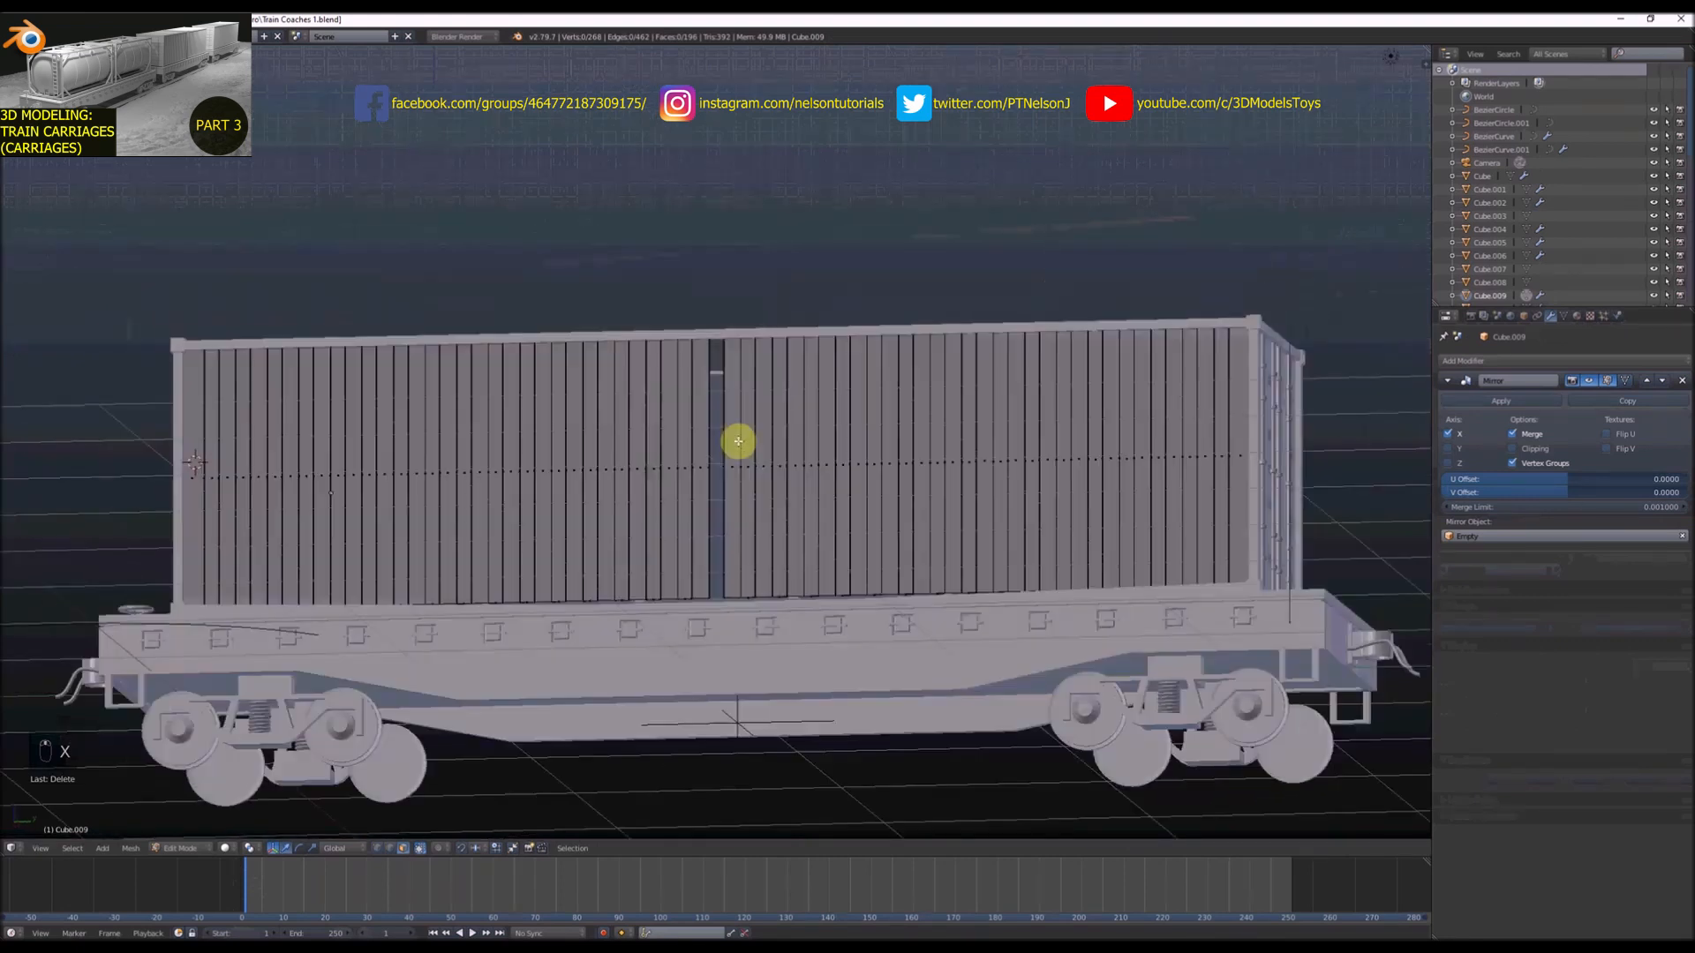
In the right side view, leave the side wall and edit the container's outer frame with vertex selection
key(KP_3)
scroll(681, 409, down, 4)
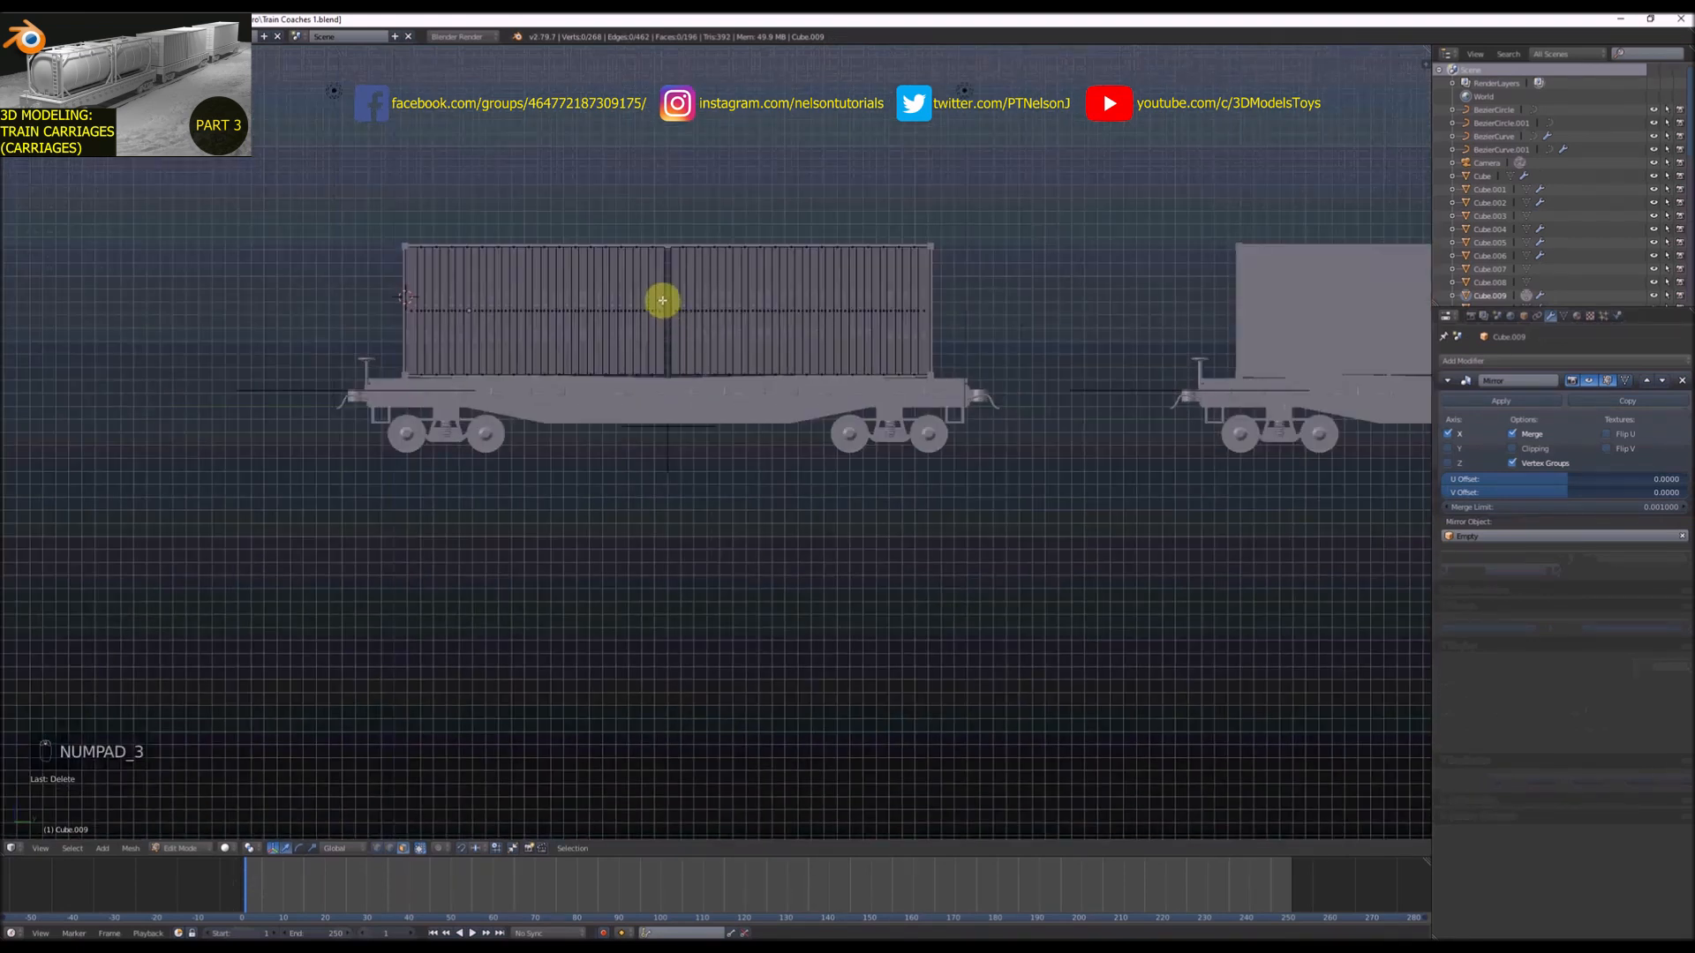
scroll(663, 301, up, 3)
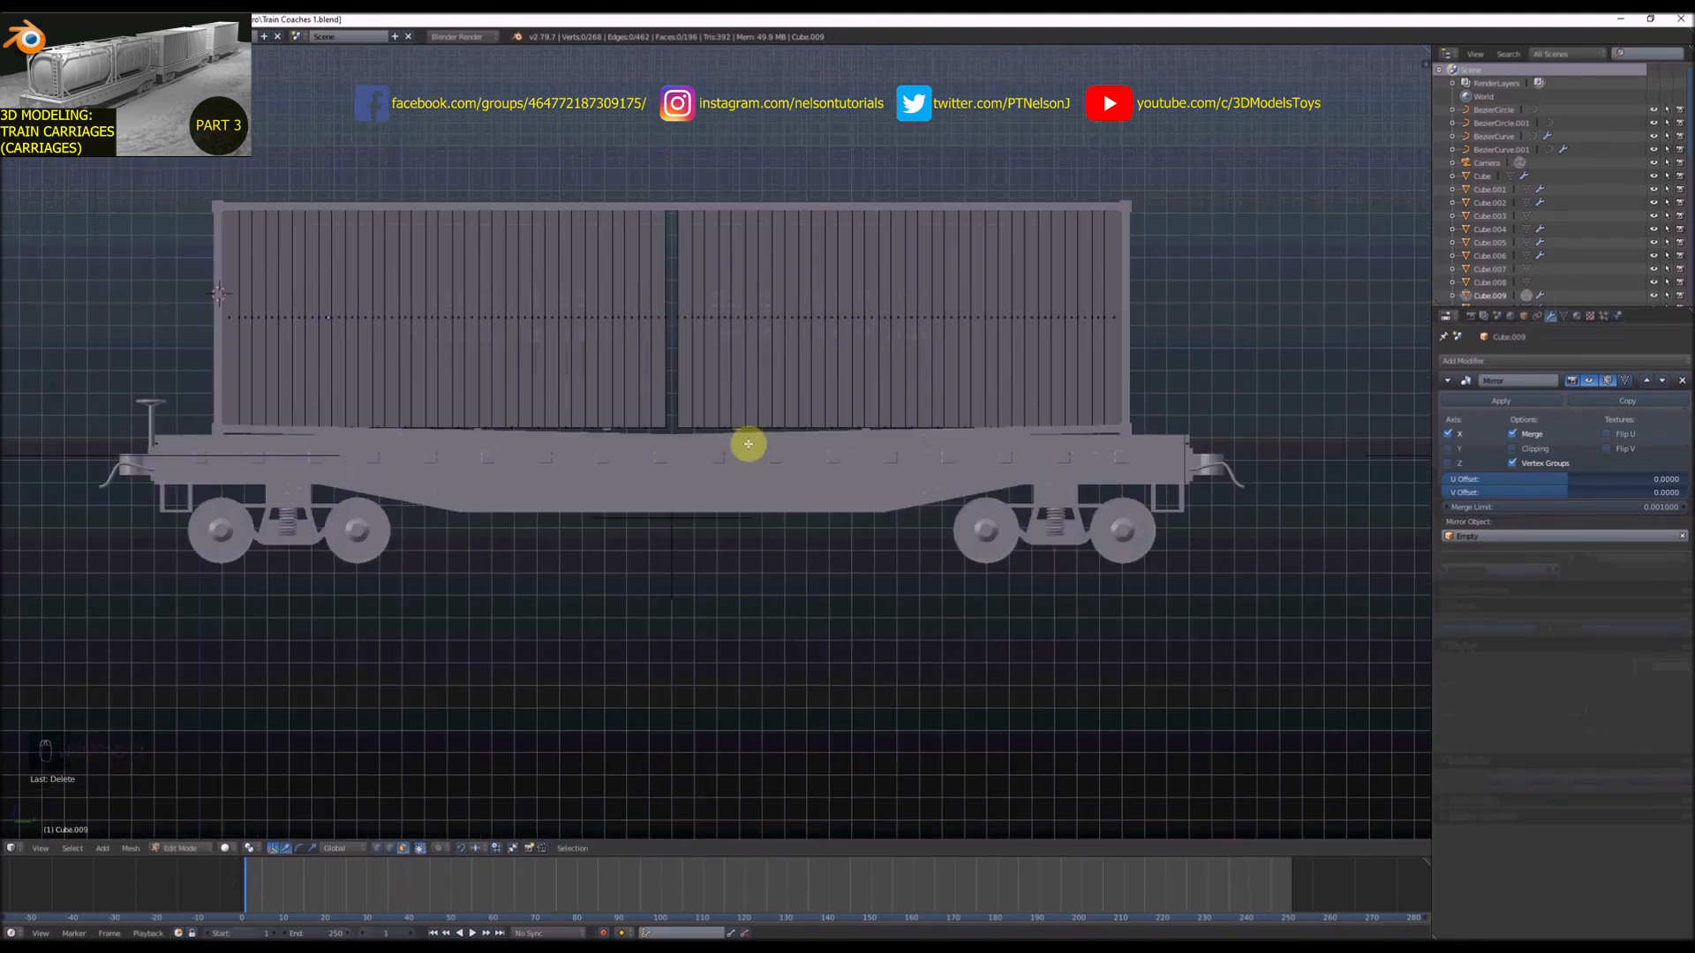
scroll(669, 265, up, 3)
scroll(669, 265, down, 3)
scroll(669, 245, up, 2)
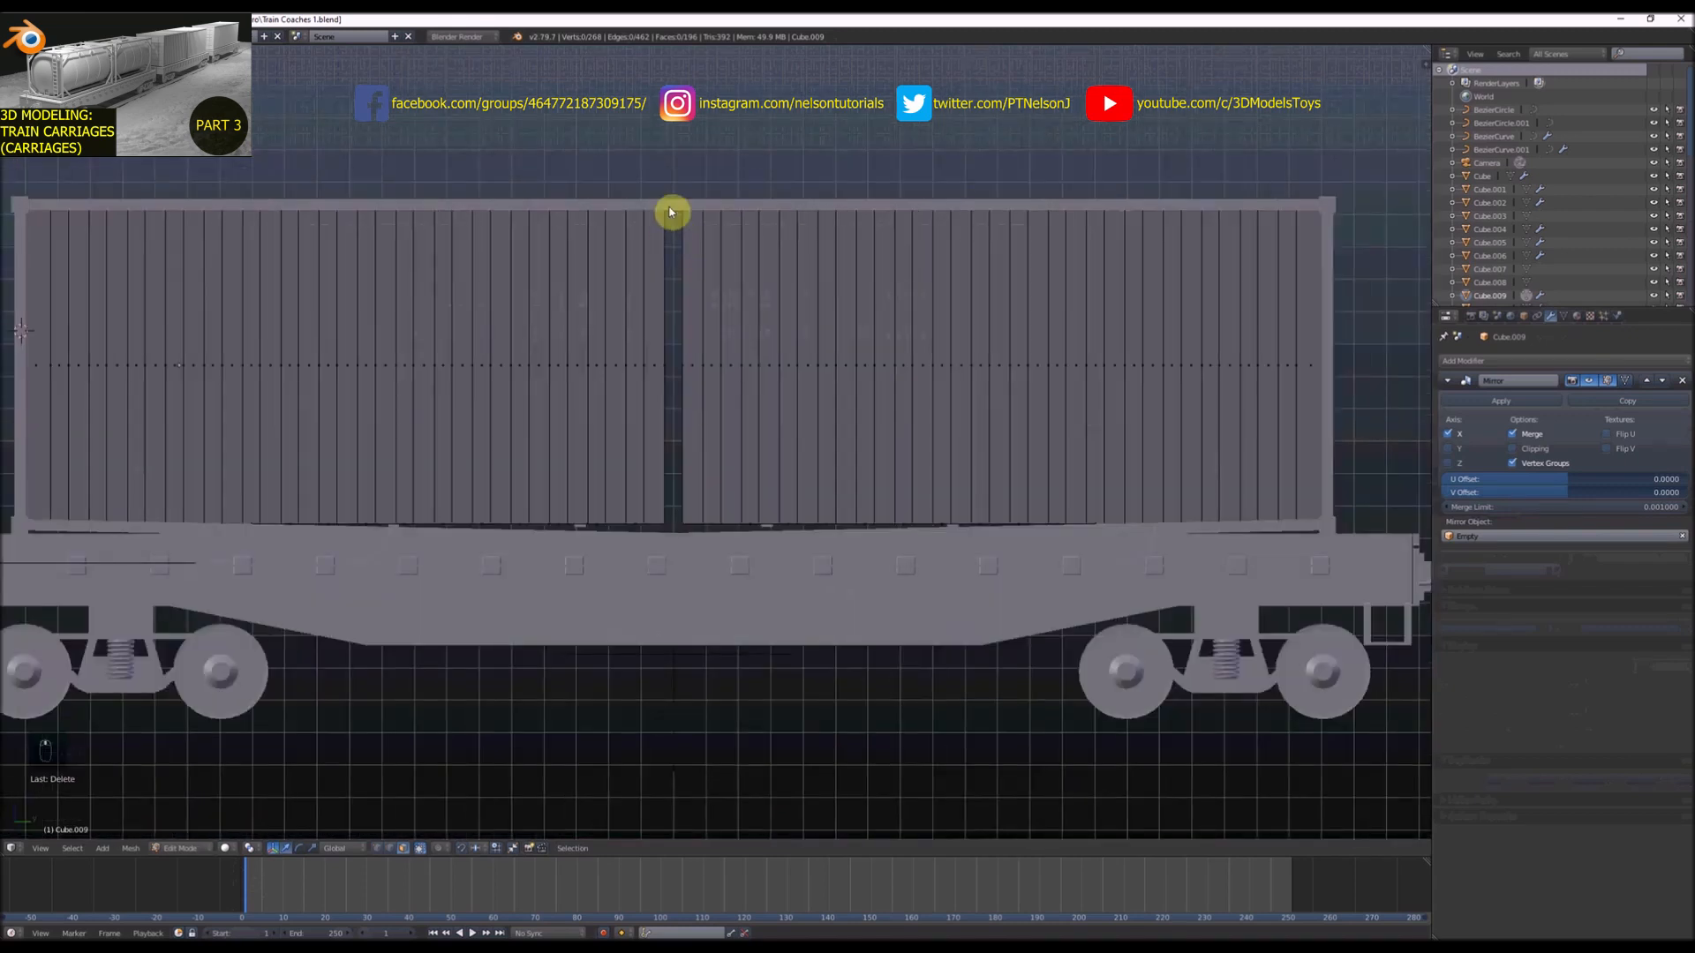
key(Tab)
right_click(671, 208)
key(Tab)
scroll(671, 206, up, 2)
key(ctrl+Tab)
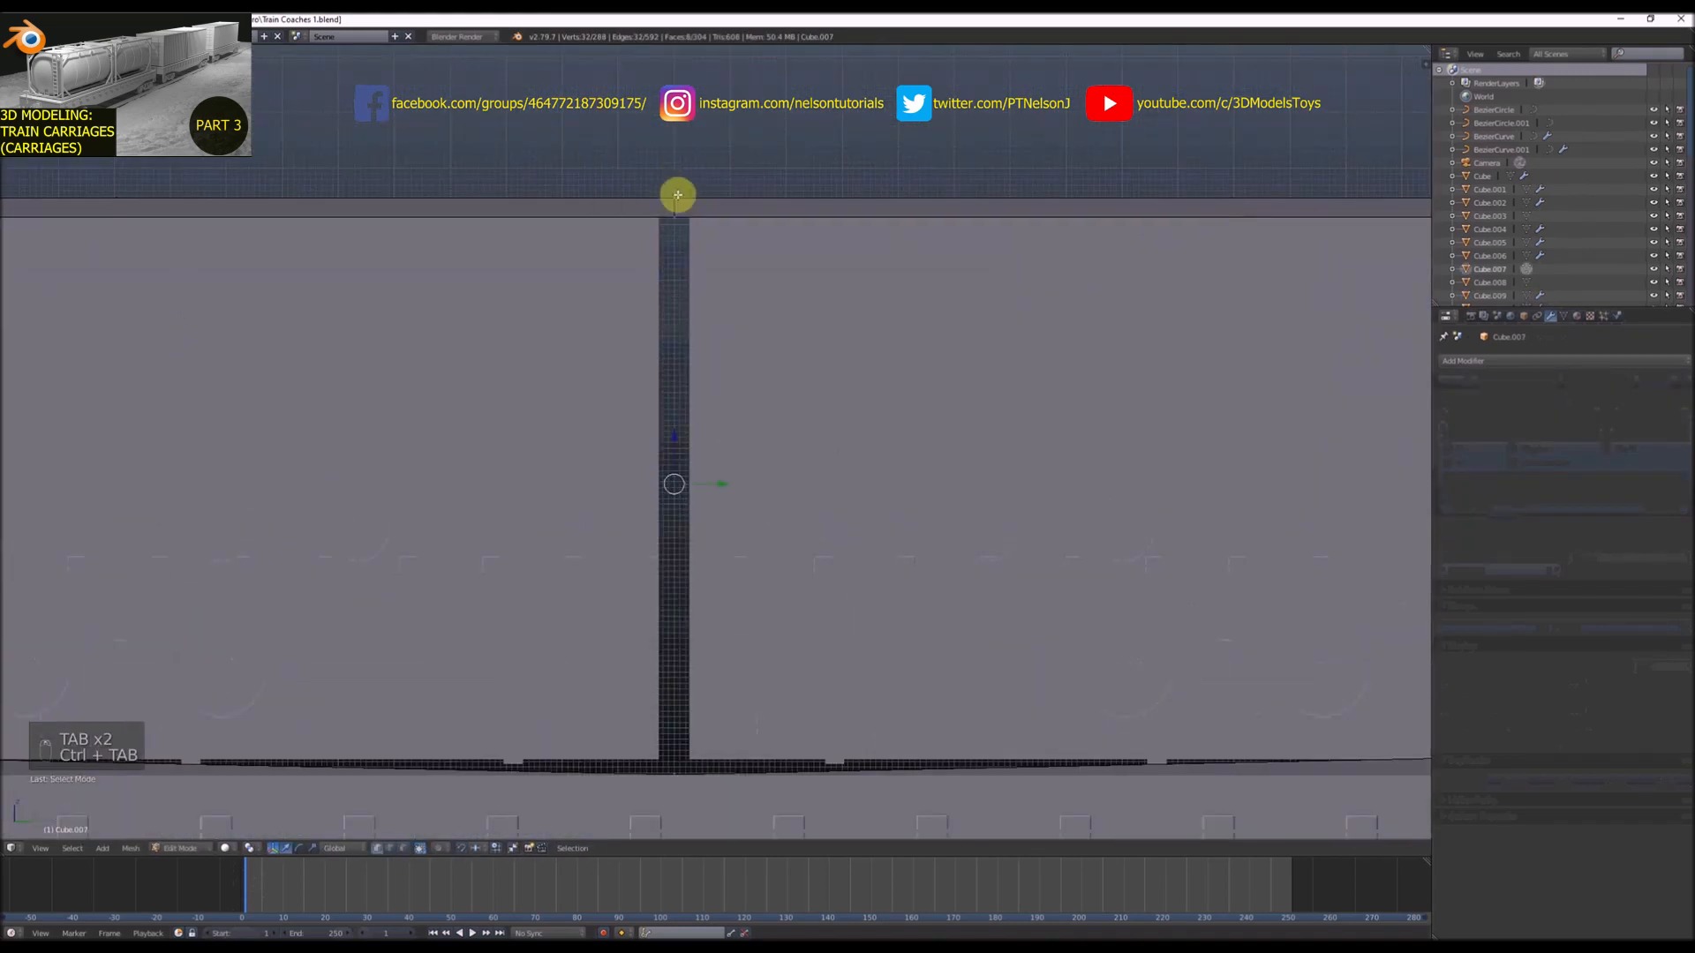
Circle-select the vertices at the midpoints of the container frame's two upper long rails in wireframe
key(z)
key(c)
right_click(676, 212)
scroll(677, 214, down, 2)
middle_drag(677, 215, 688, 276)
scroll(689, 276, down, 3)
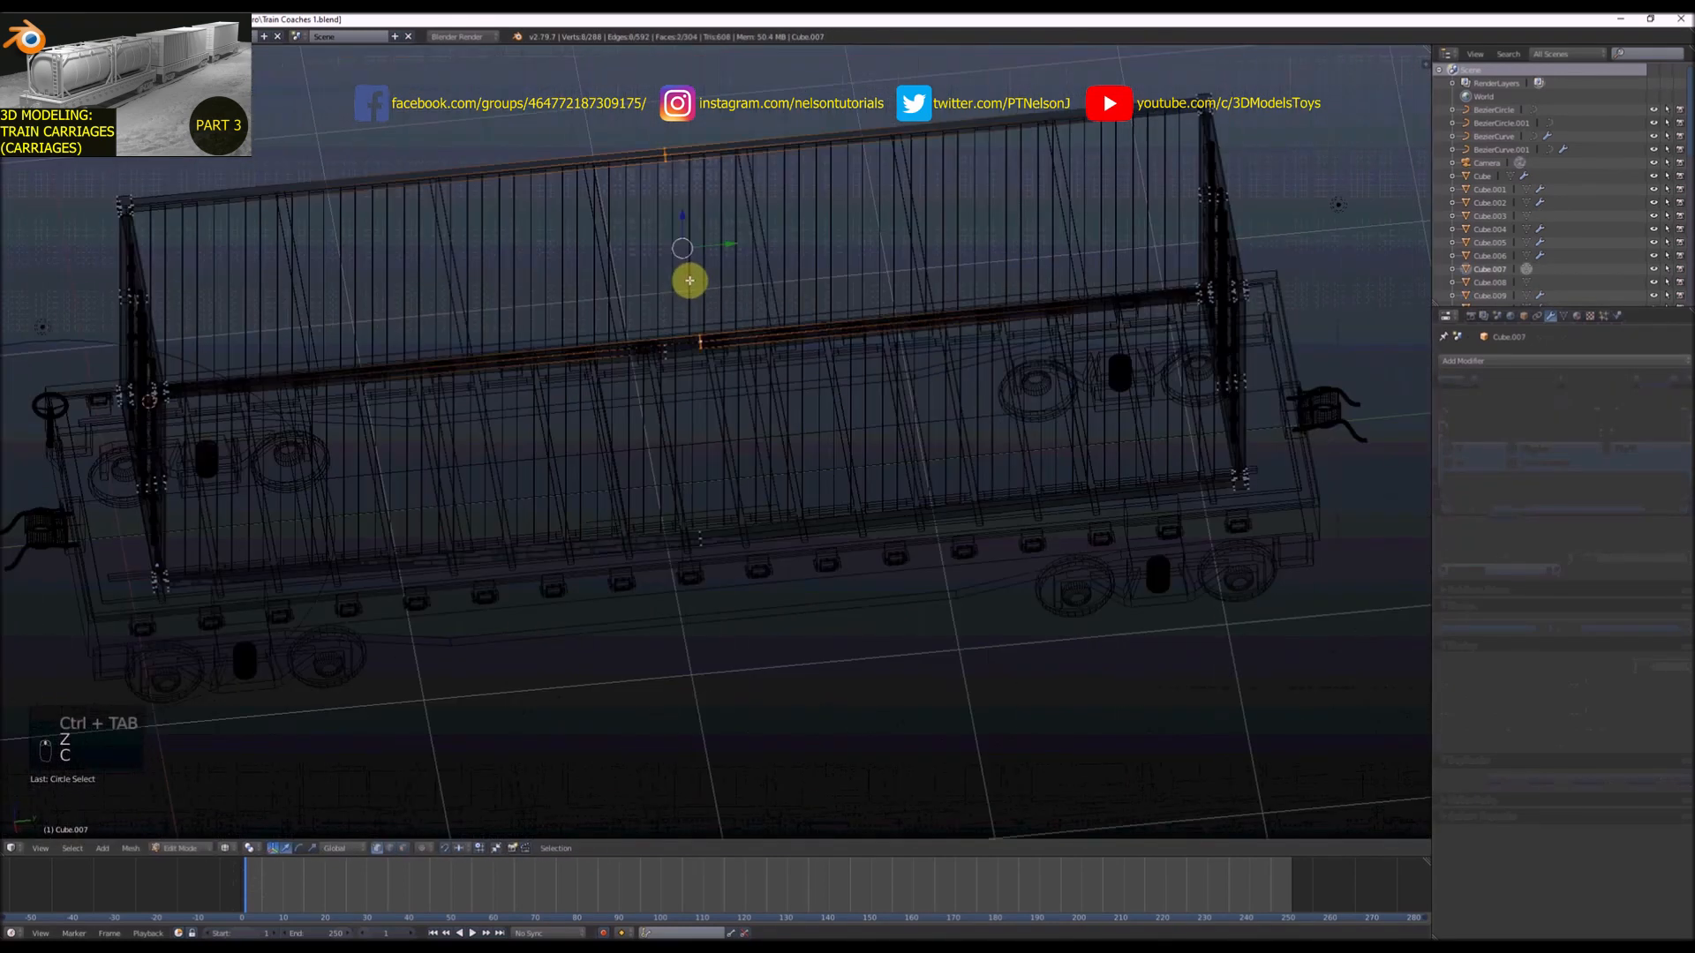
scroll(693, 255, up, 1)
scroll(693, 255, up, 2)
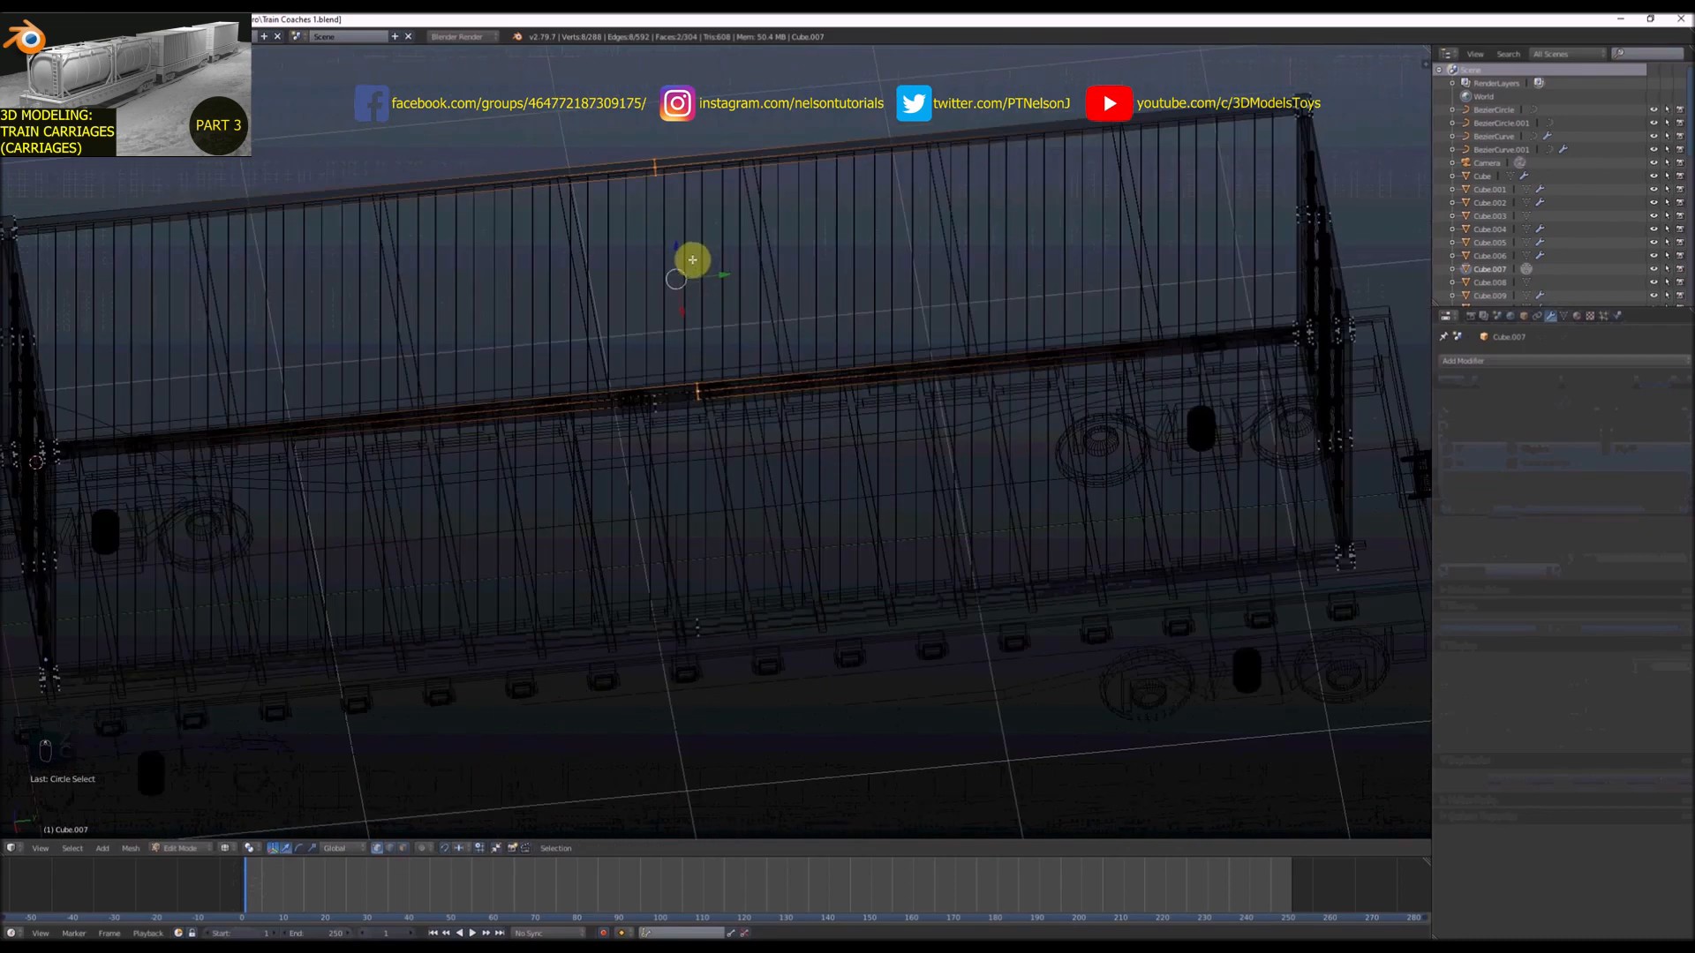
alt+right_click(723, 273)
key(ctrl+z)
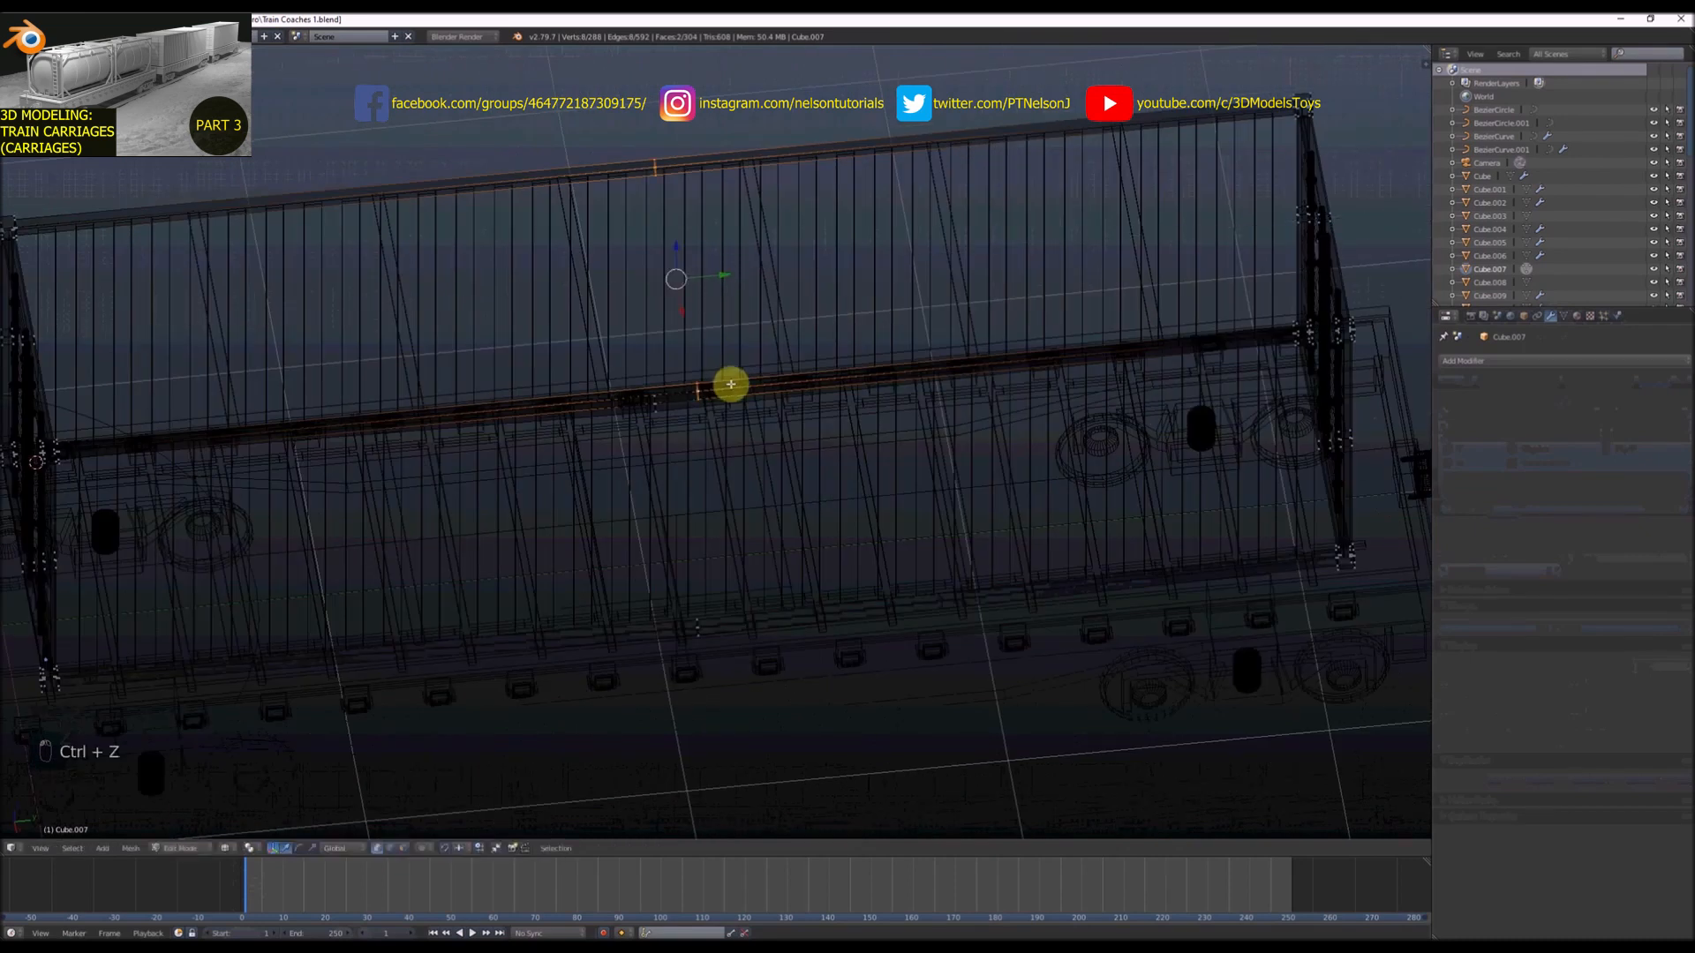
key(ctrl+b)
right_click(796, 444)
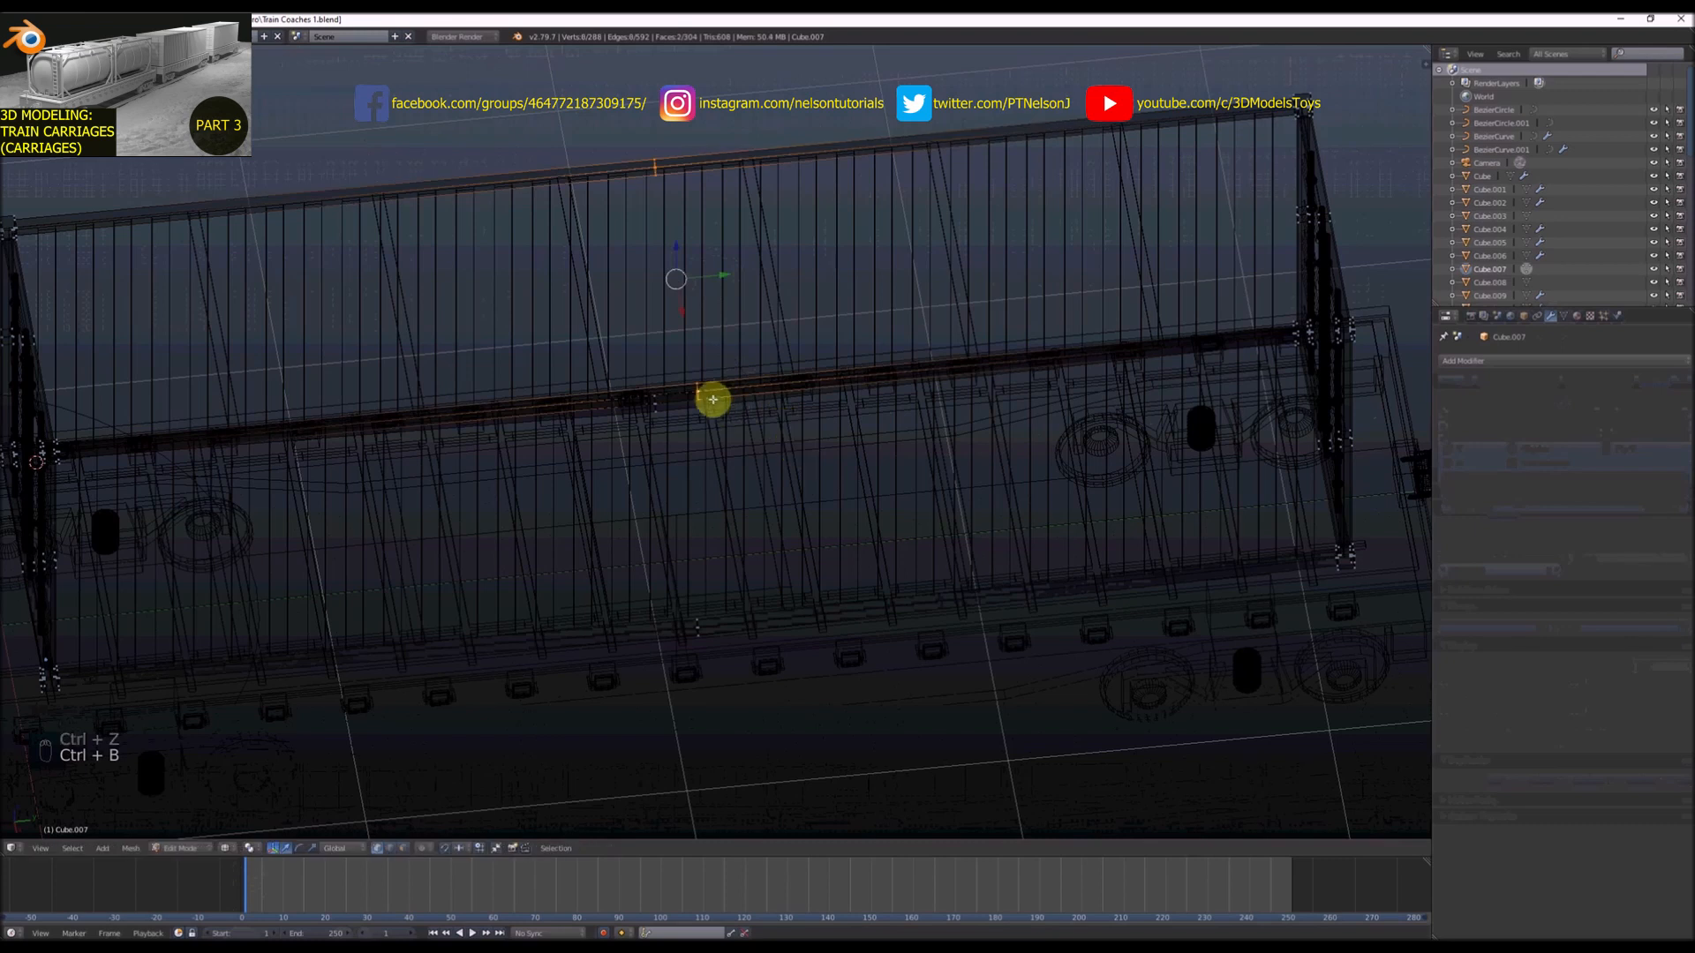
Switch to edge selection and delete the internal faces at the midpoints of the two upper rails
scroll(712, 399, up, 4)
key(ctrl+Tab)
click(695, 412)
scroll(687, 398, up, 4)
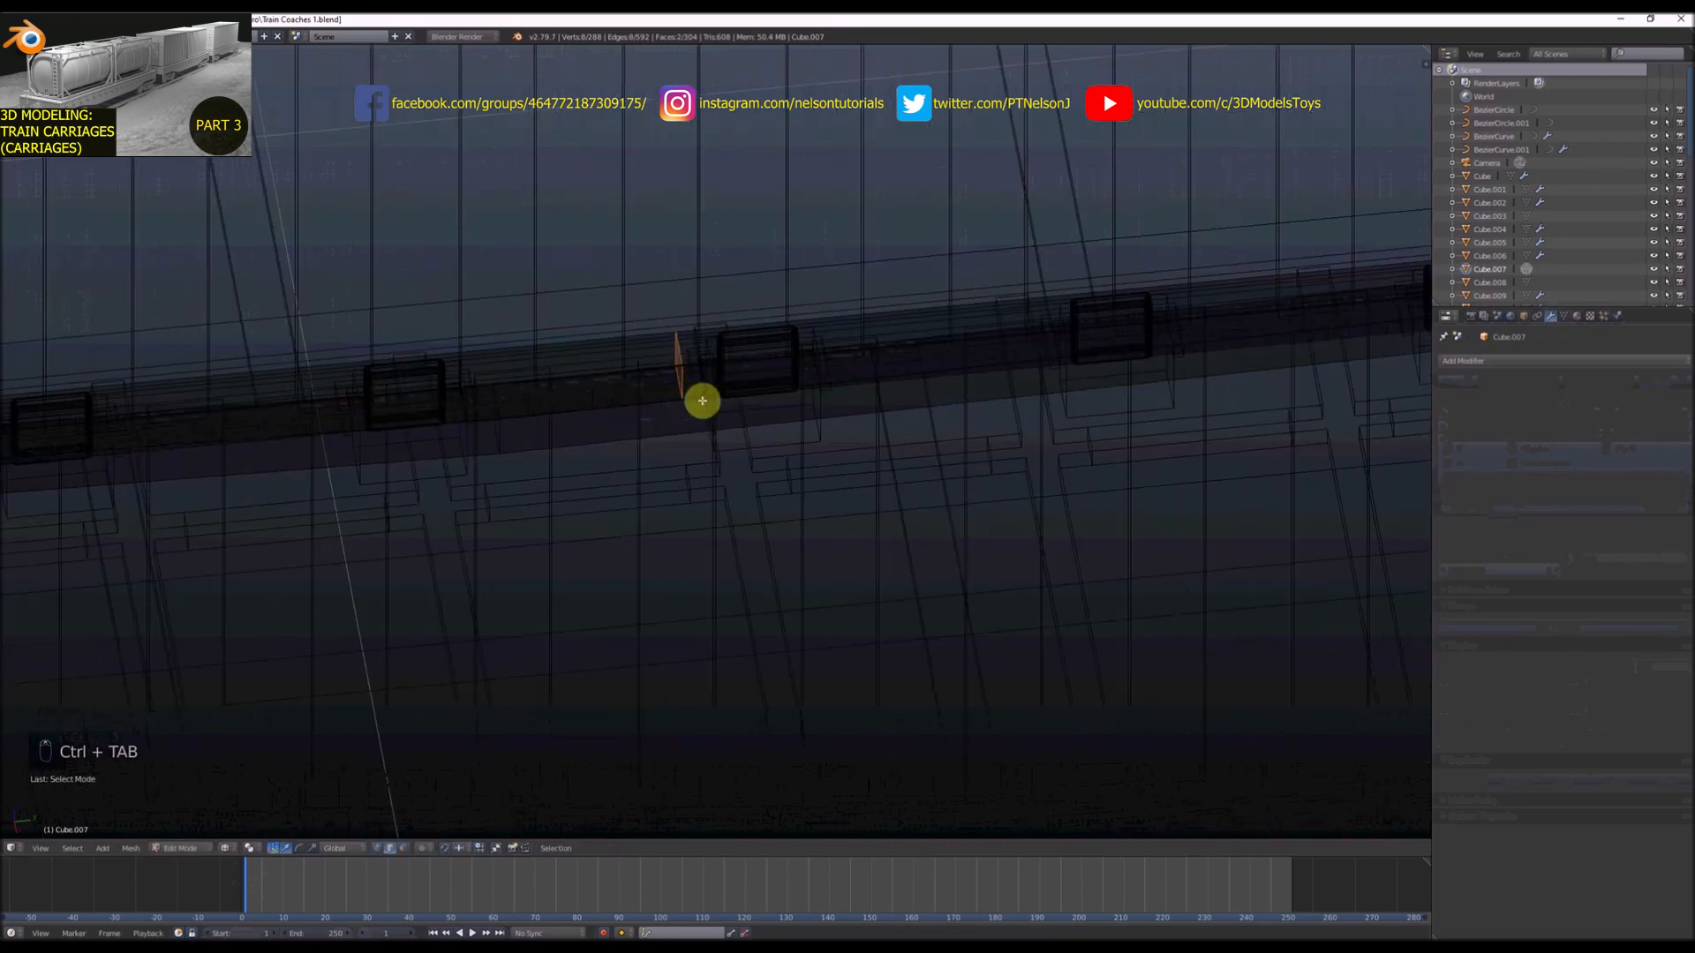
scroll(702, 401, down, 5)
scroll(741, 354, up, 5)
key(x)
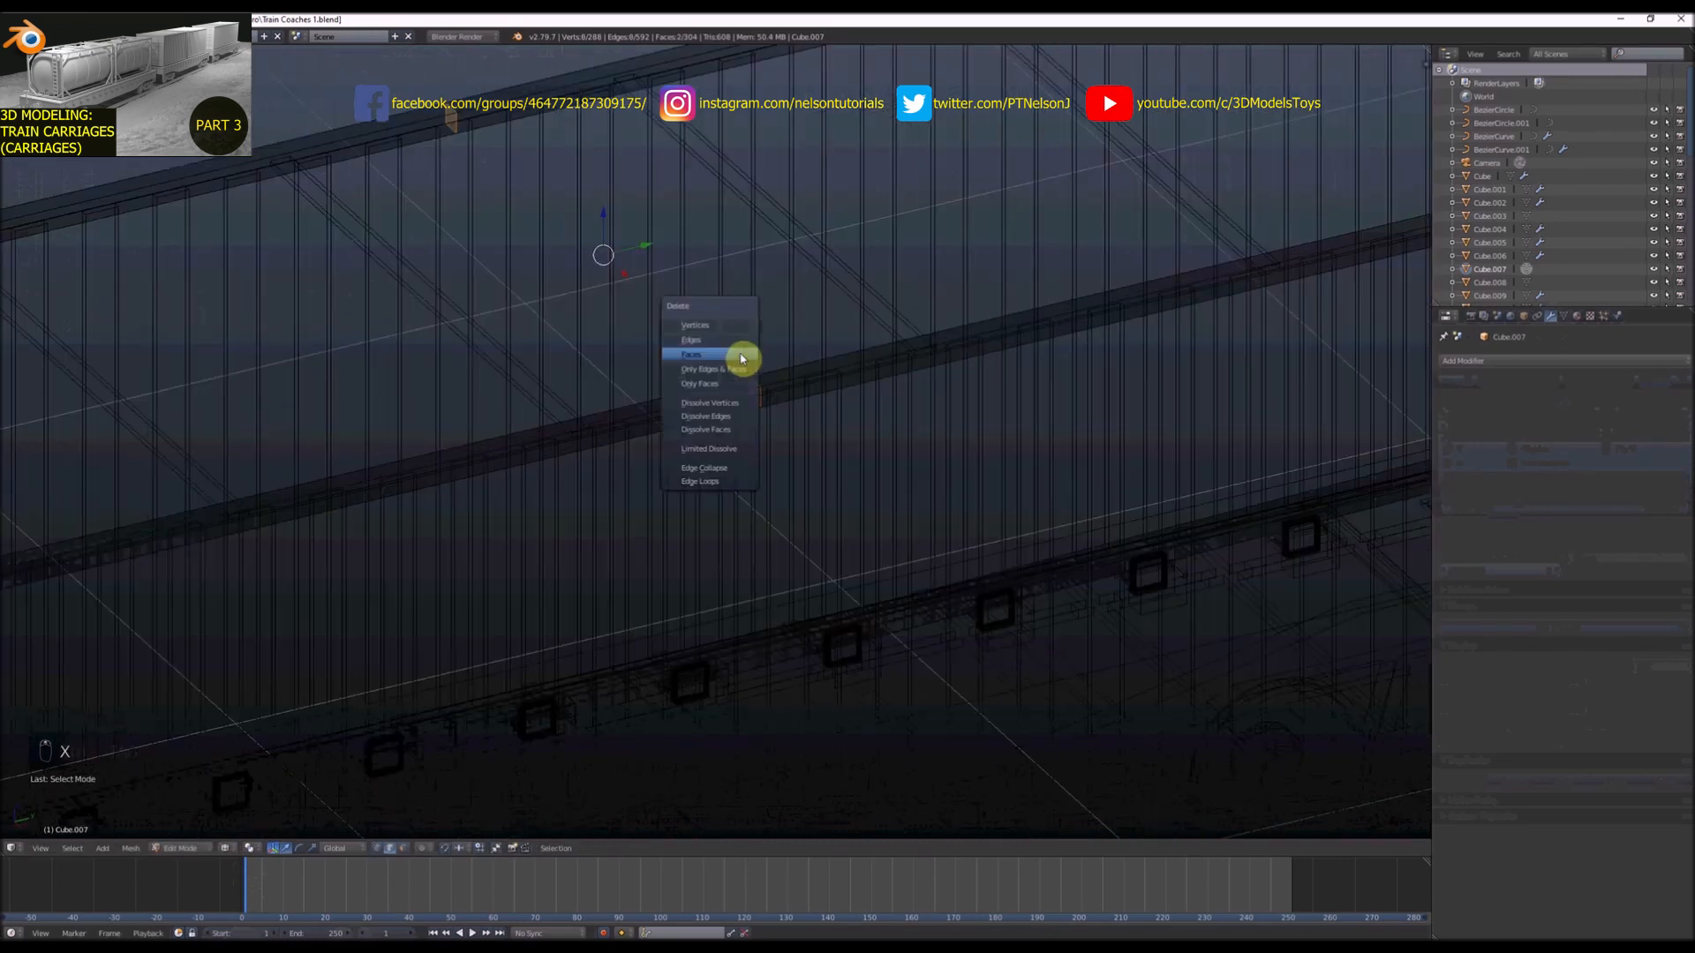
click(741, 356)
scroll(762, 385, up, 2)
scroll(754, 380, down, 2)
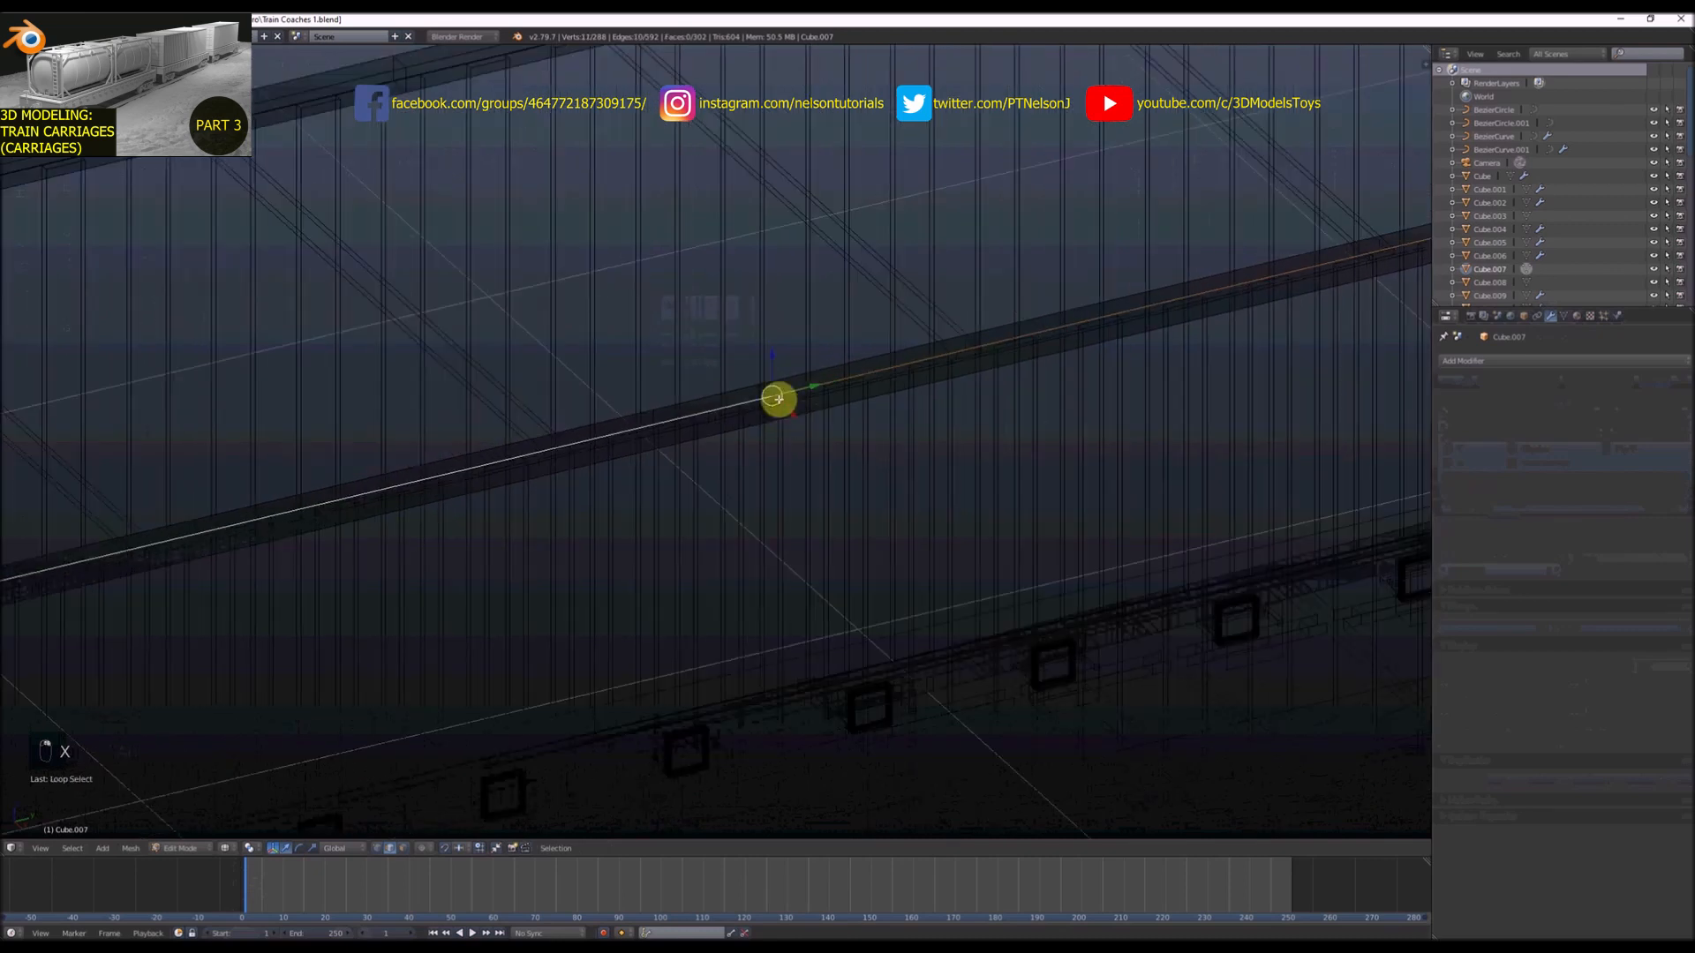
Select the edge loops around the middle of both upper long rails and return to solid shading
alt+right_click(764, 386)
scroll(706, 345, down, 4)
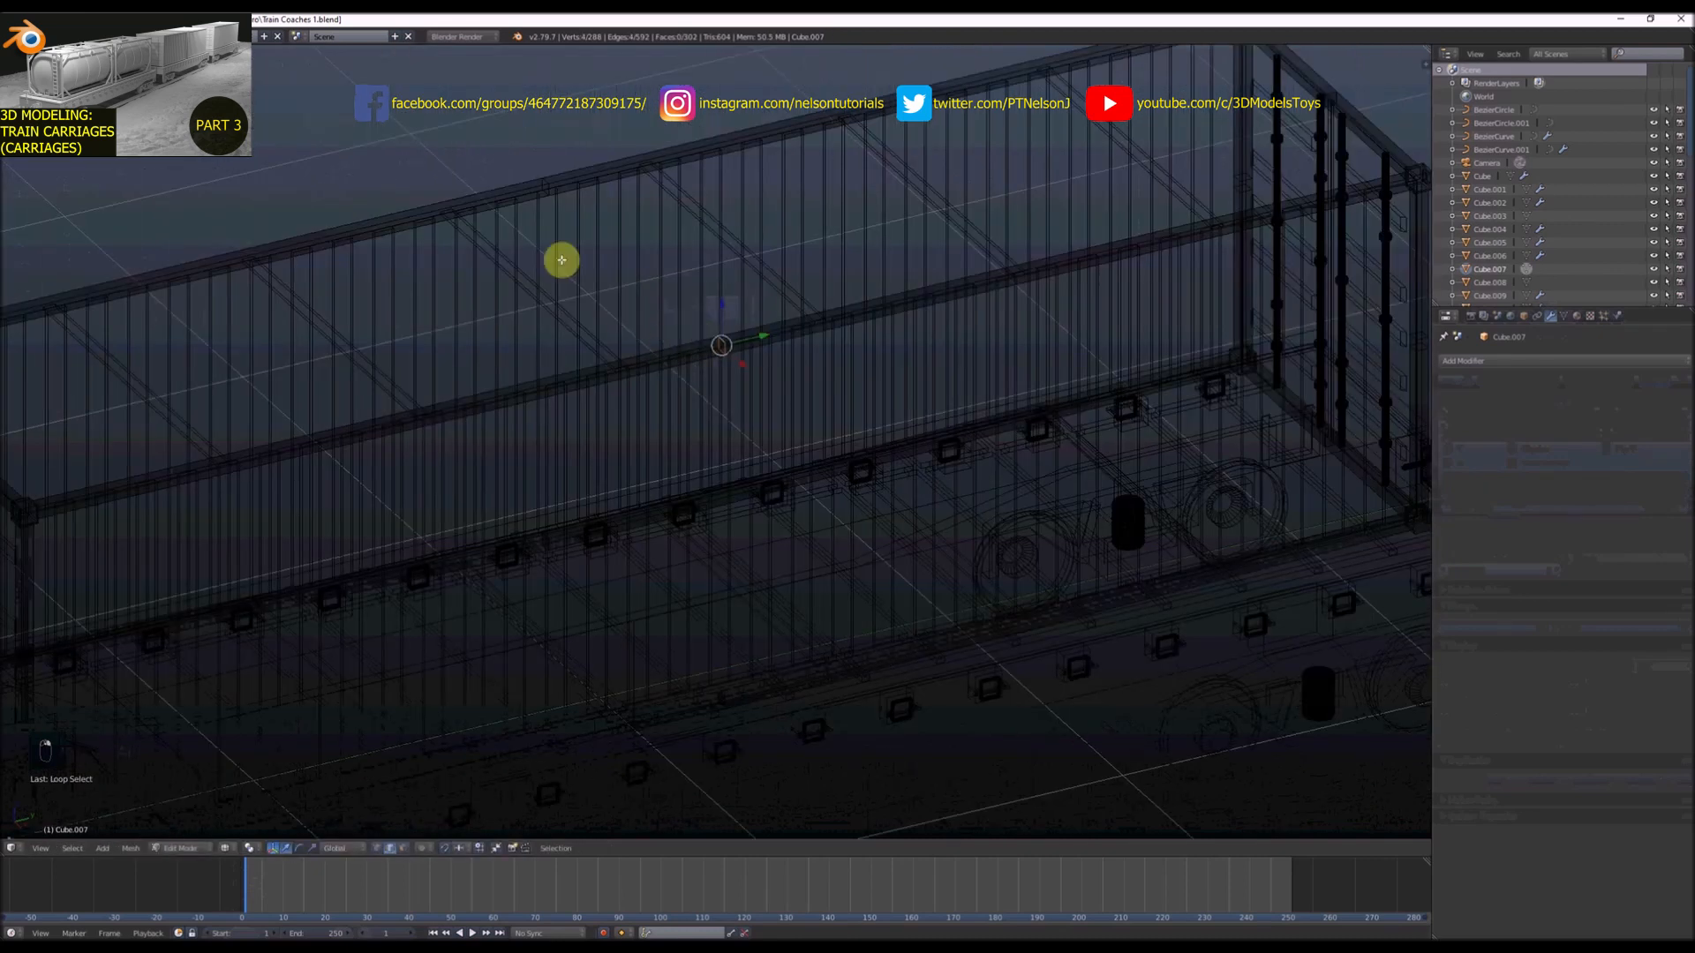
scroll(541, 182, up, 6)
alt+shift+right_click(552, 180)
scroll(613, 213, down, 6)
key(z)
scroll(760, 367, up, 3)
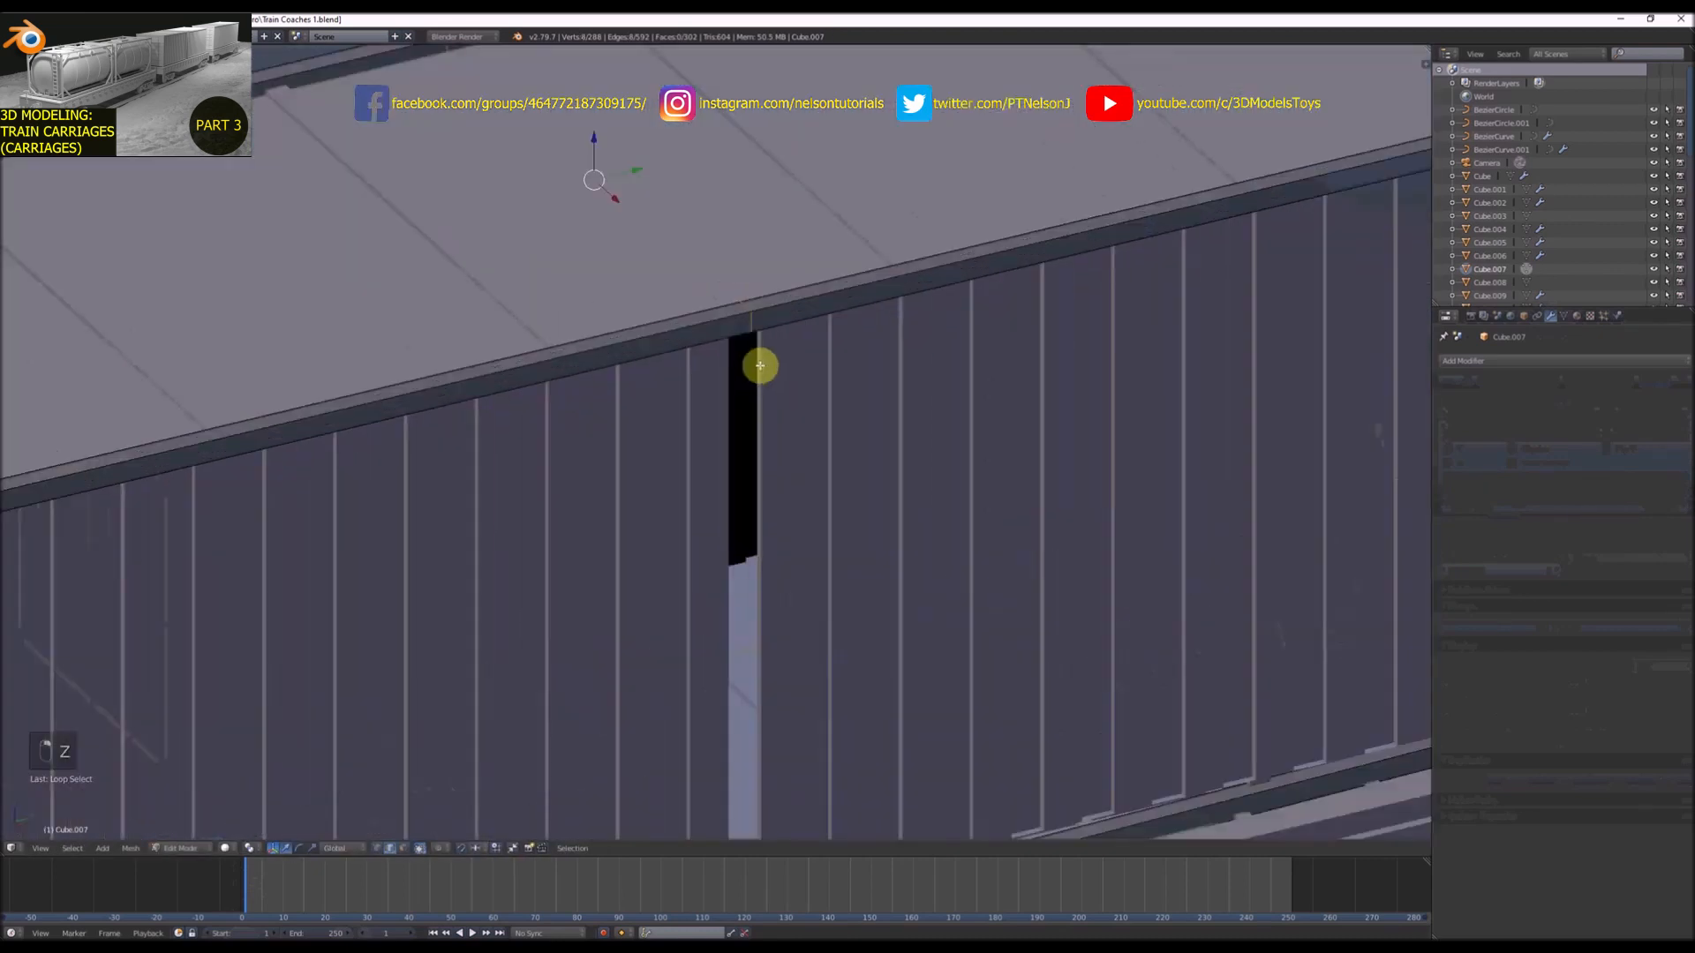
Try beveling the middle edge loops of both upper rails to match the wall gap, then undo the bevel
key(ctrl+b)
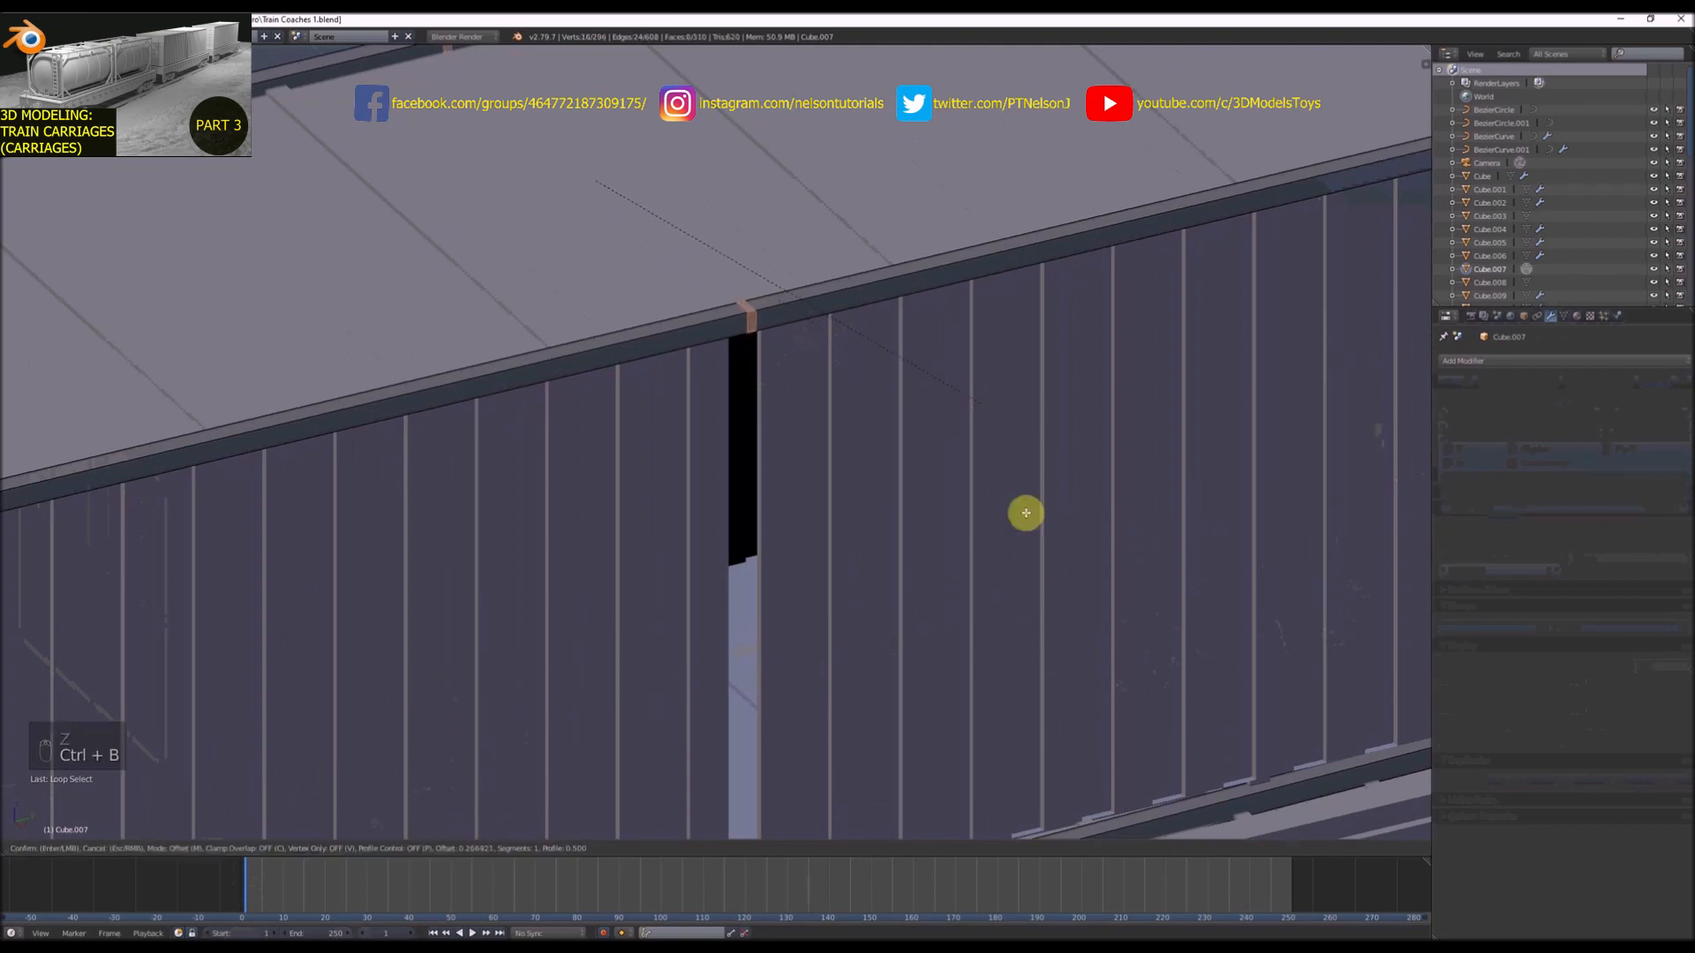
click(1071, 556)
scroll(971, 529, down, 8)
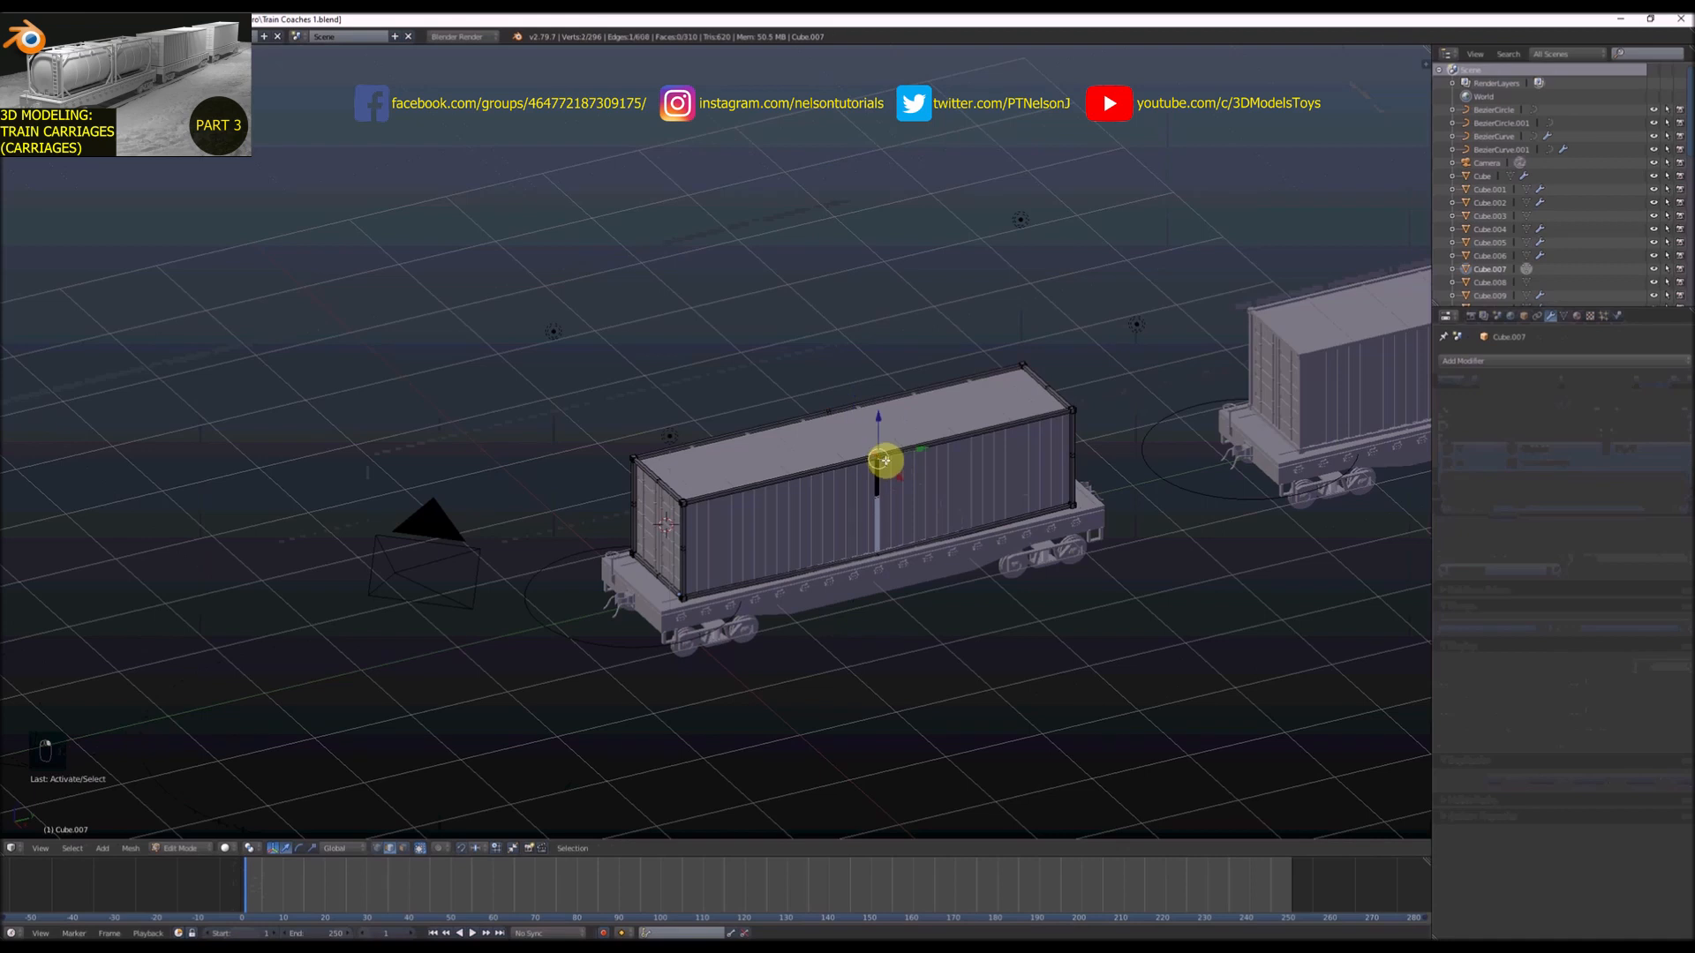
scroll(884, 460, up, 4)
key(ctrl+z)
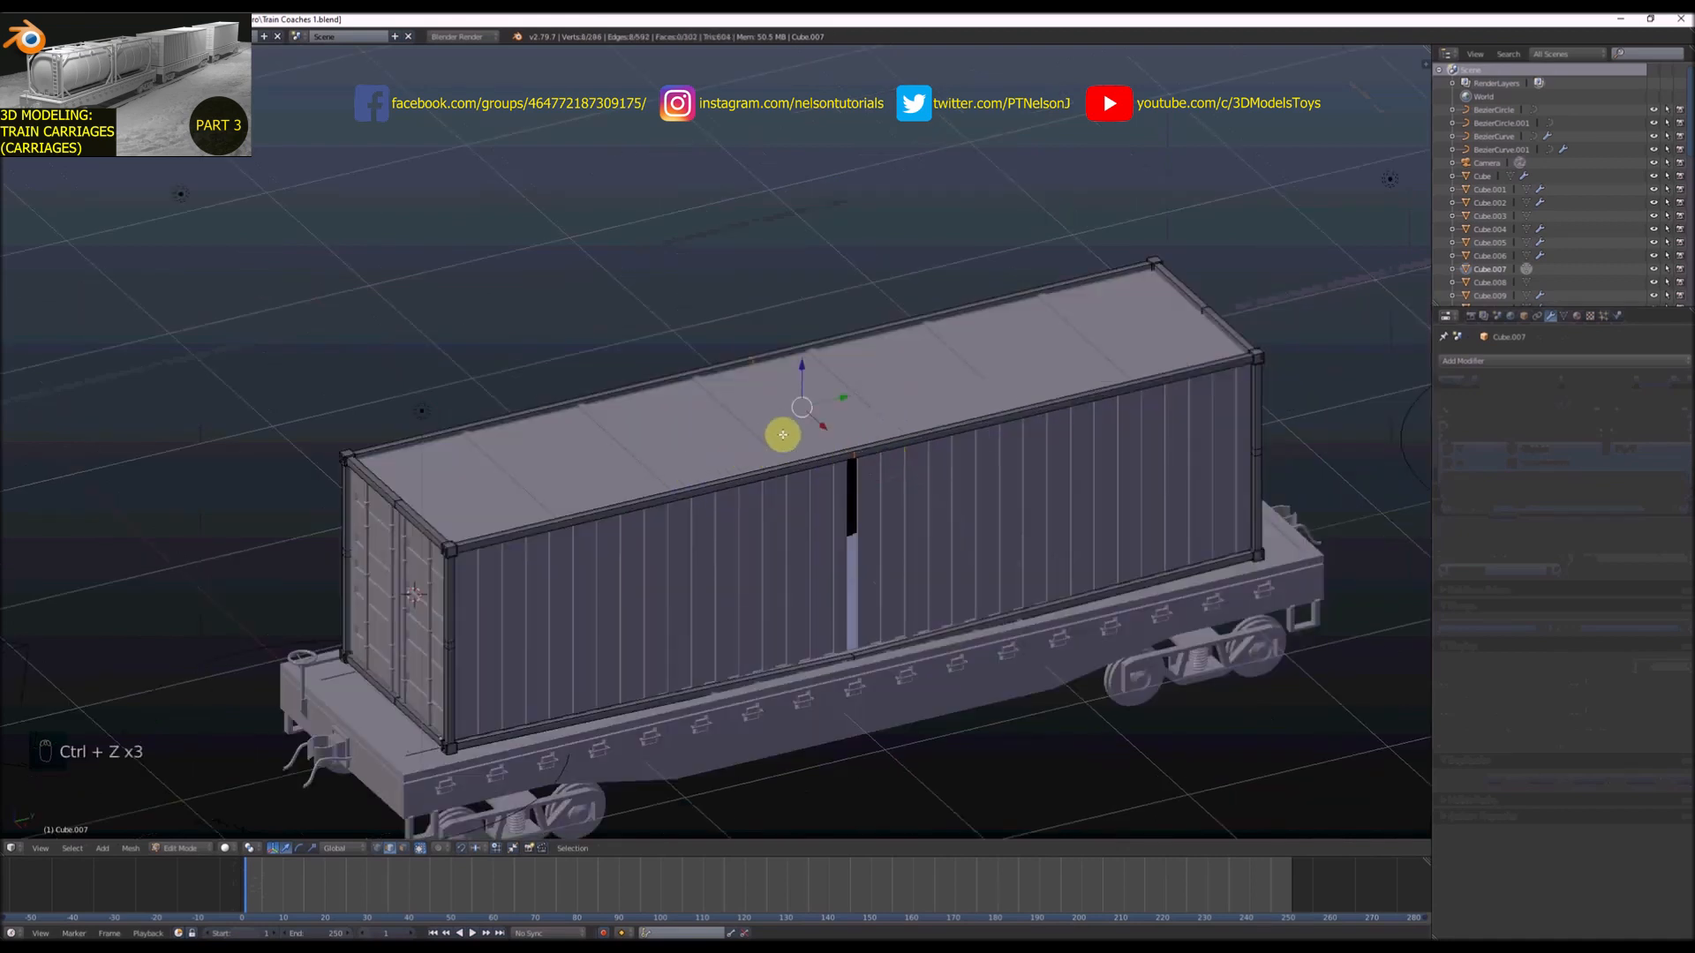
Try moving the mid-rail loops and circle-selecting the frame's handwheel end in wireframe, then undo back to the loop selection
key(g)
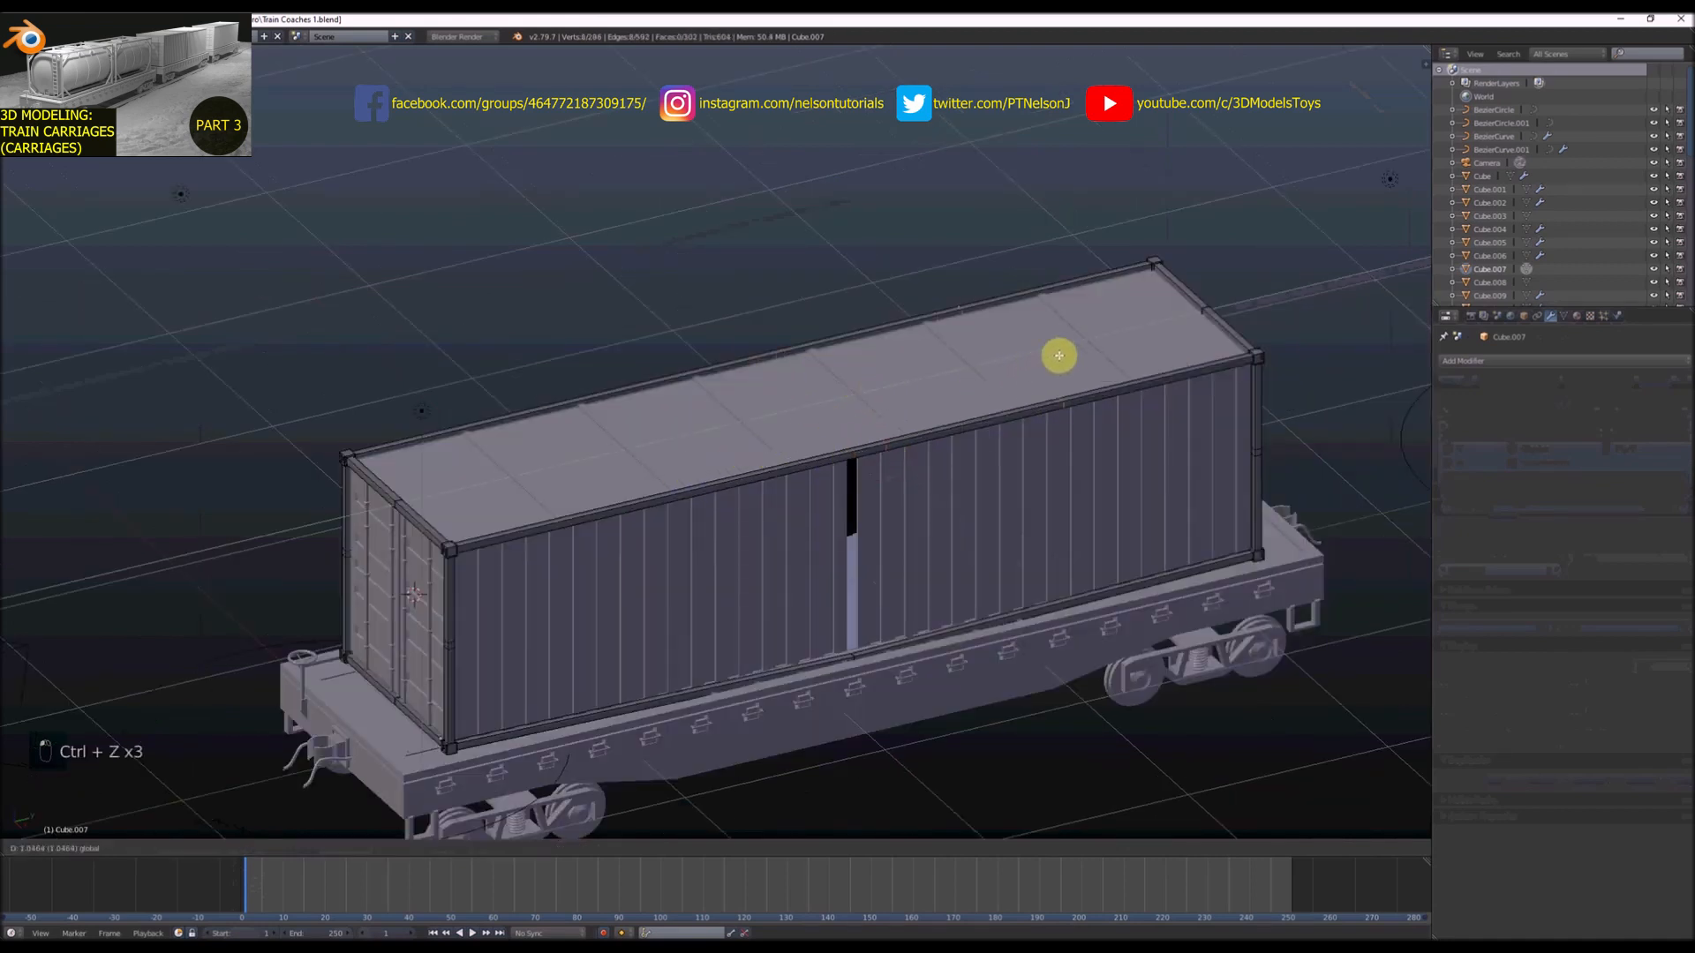
click(1060, 356)
key(z)
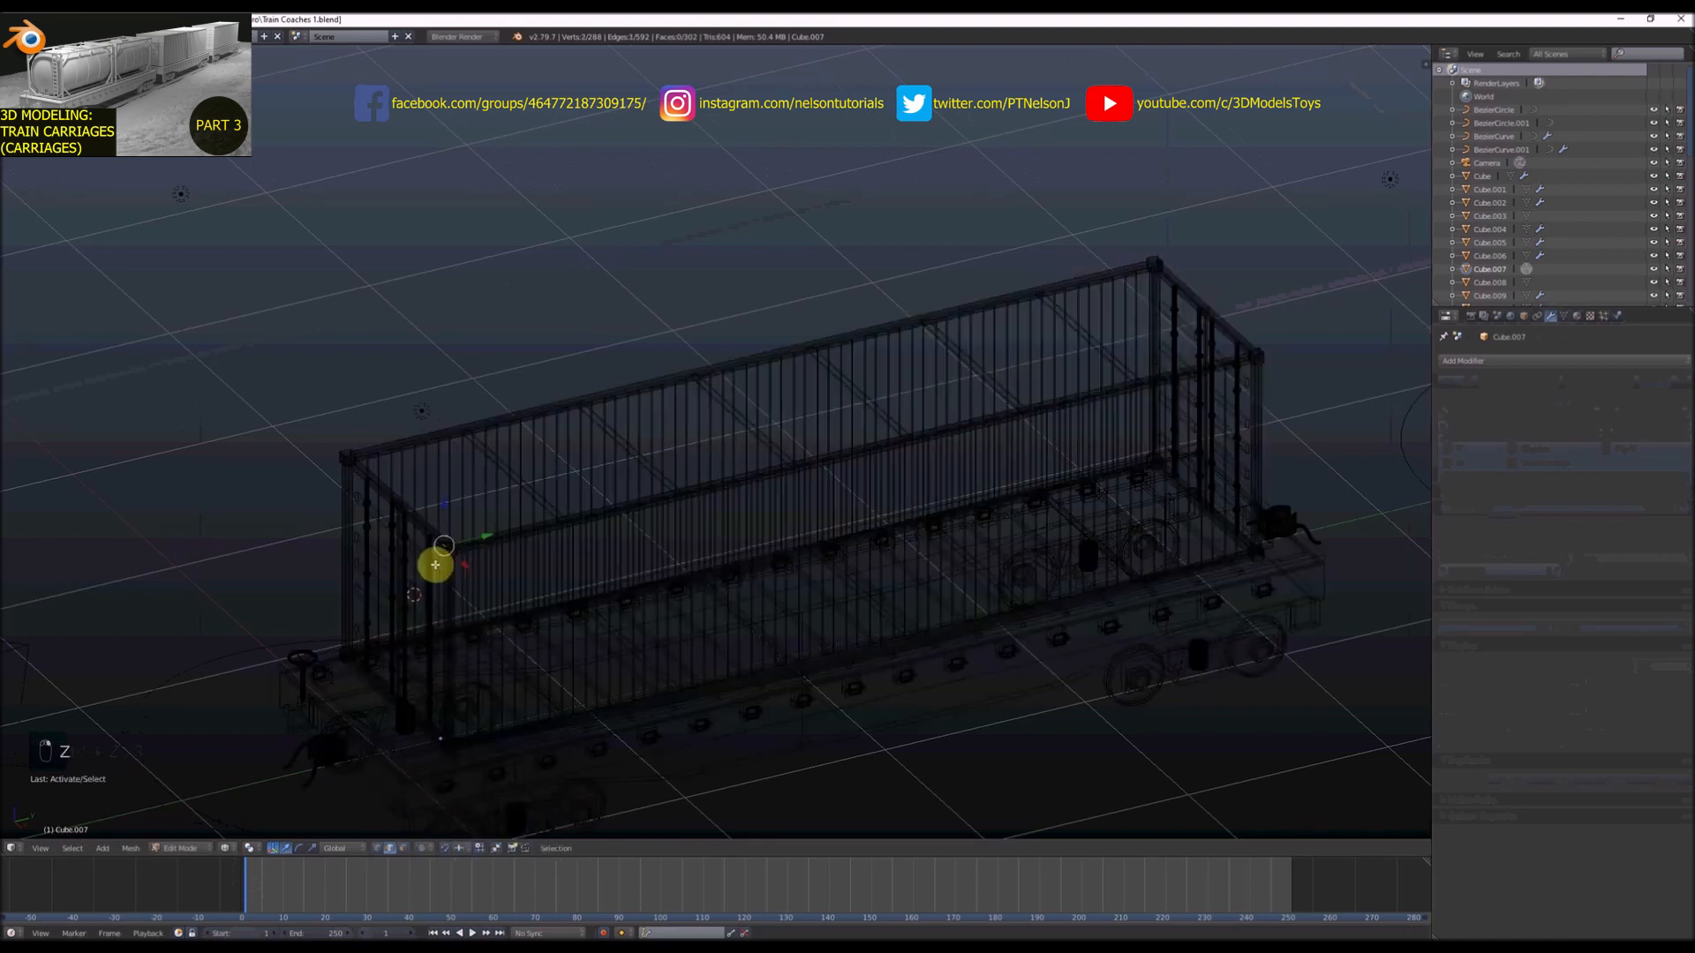
key(c)
mouse_move(389, 560)
mouse_down()
mouse_move(397, 644)
mouse_move(447, 600)
mouse_up()
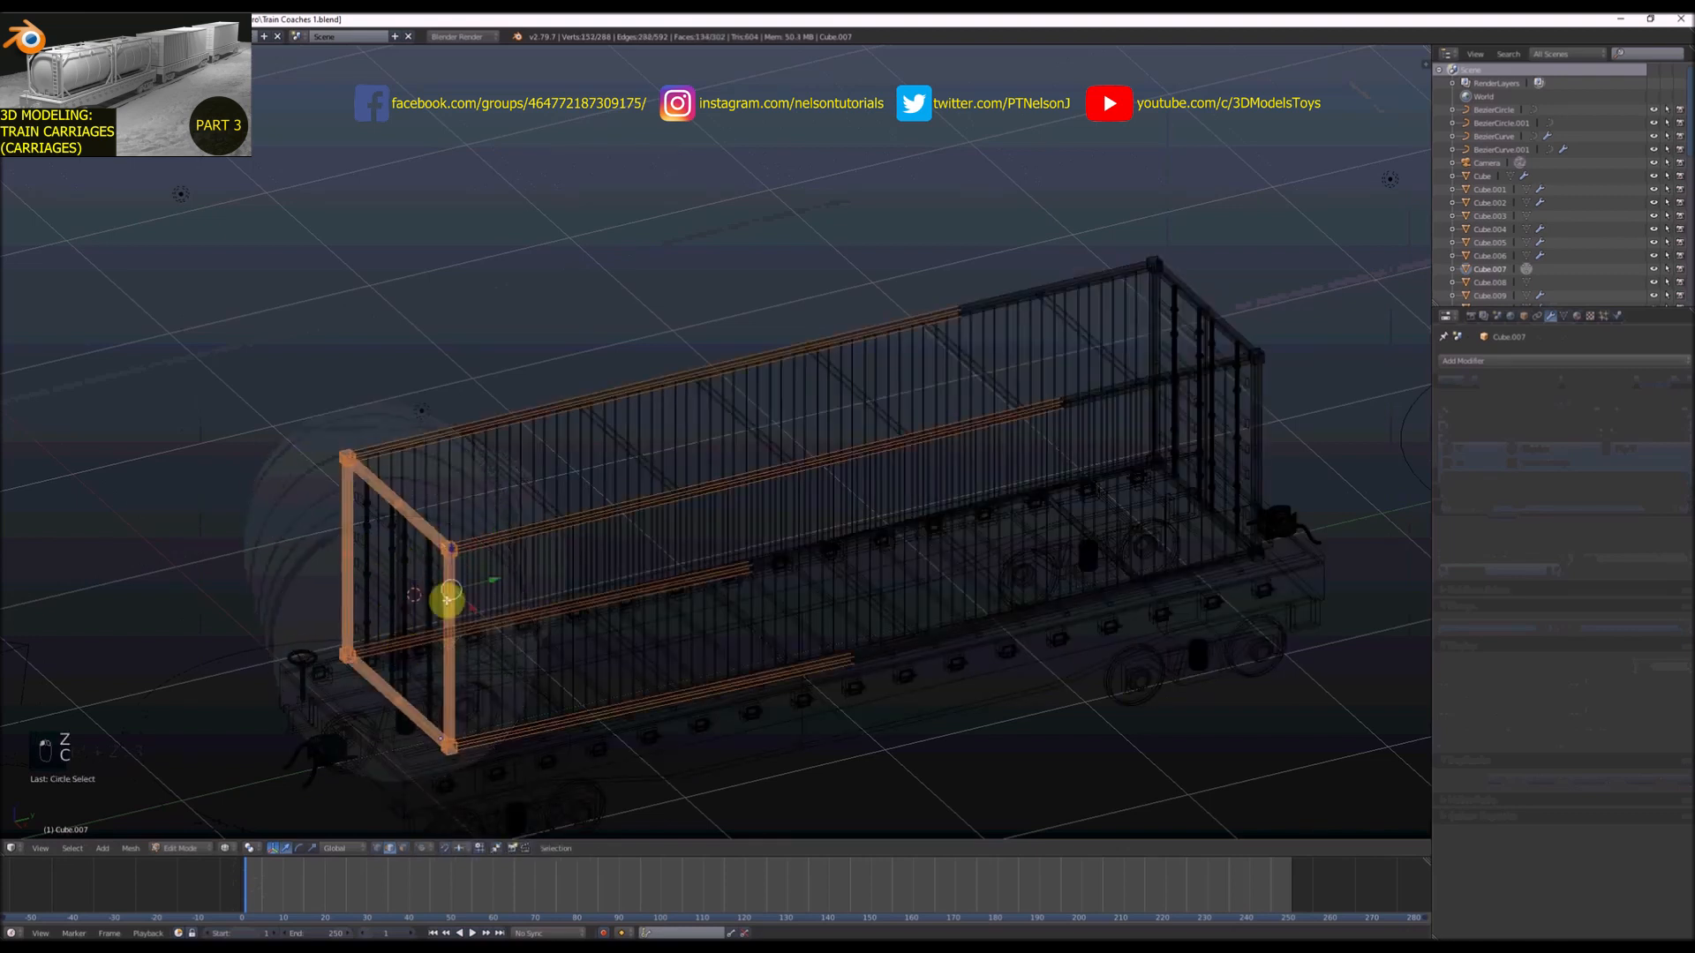
key(ctrl+Tab)
click(484, 550)
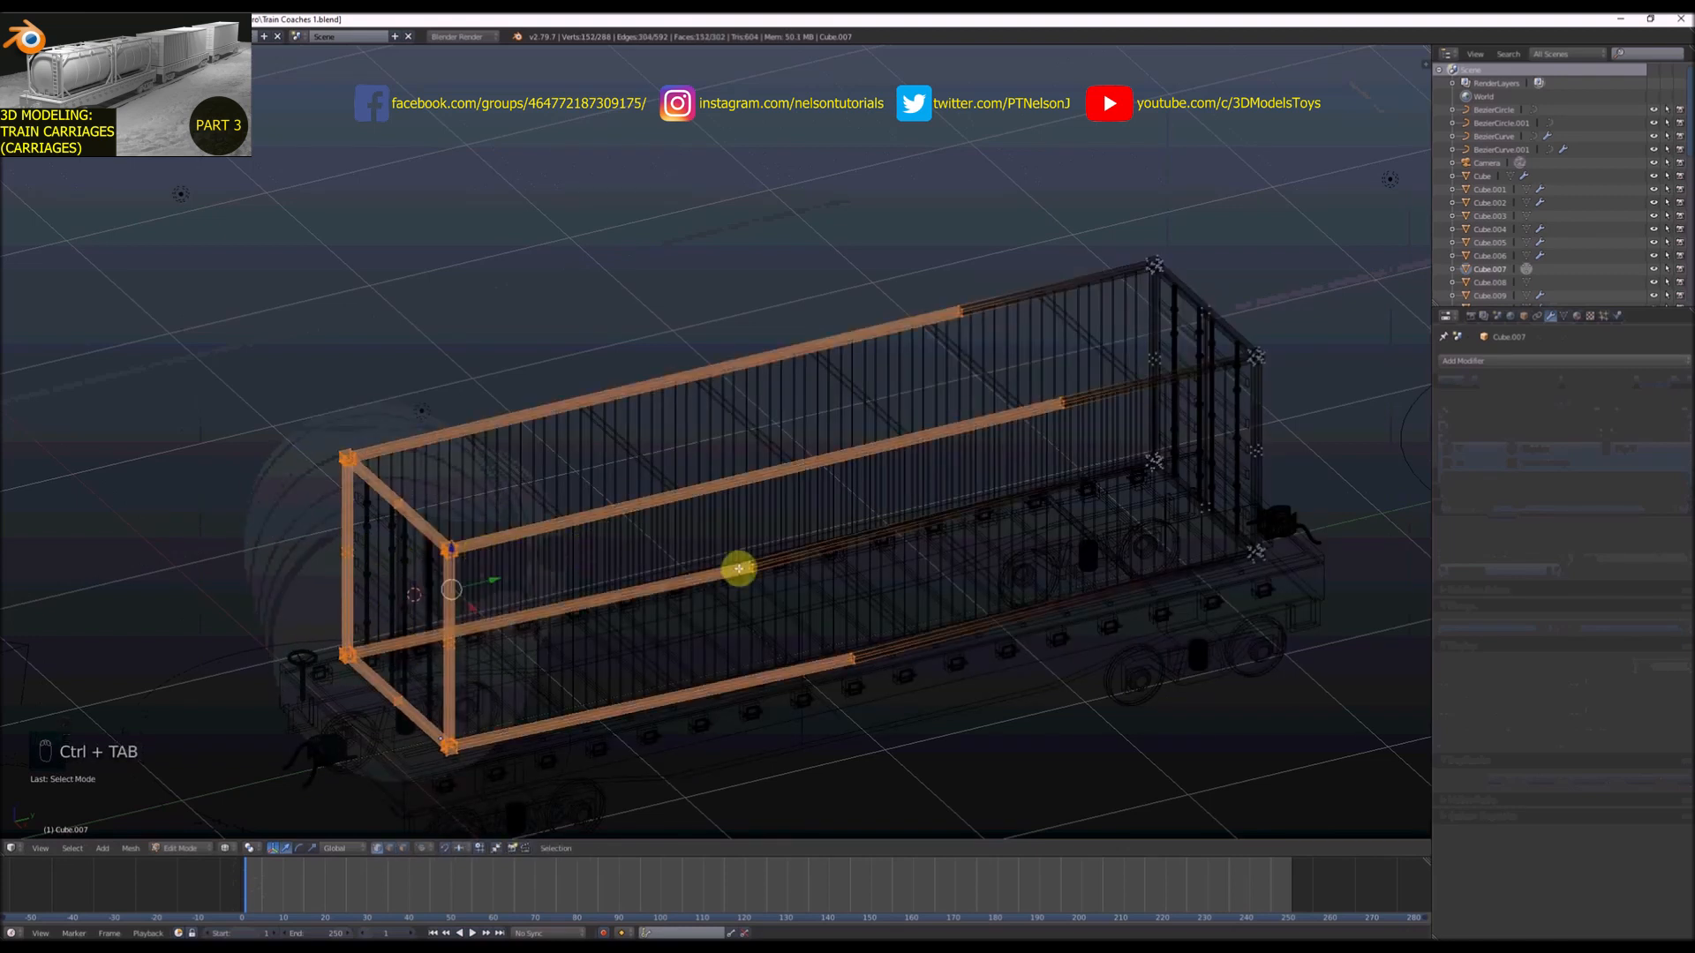
key(ctrl+z)
key(ctrl+z)
key(ctrl+z)
key(ctrl+z)
key(ctrl+z)
key(ctrl+z)
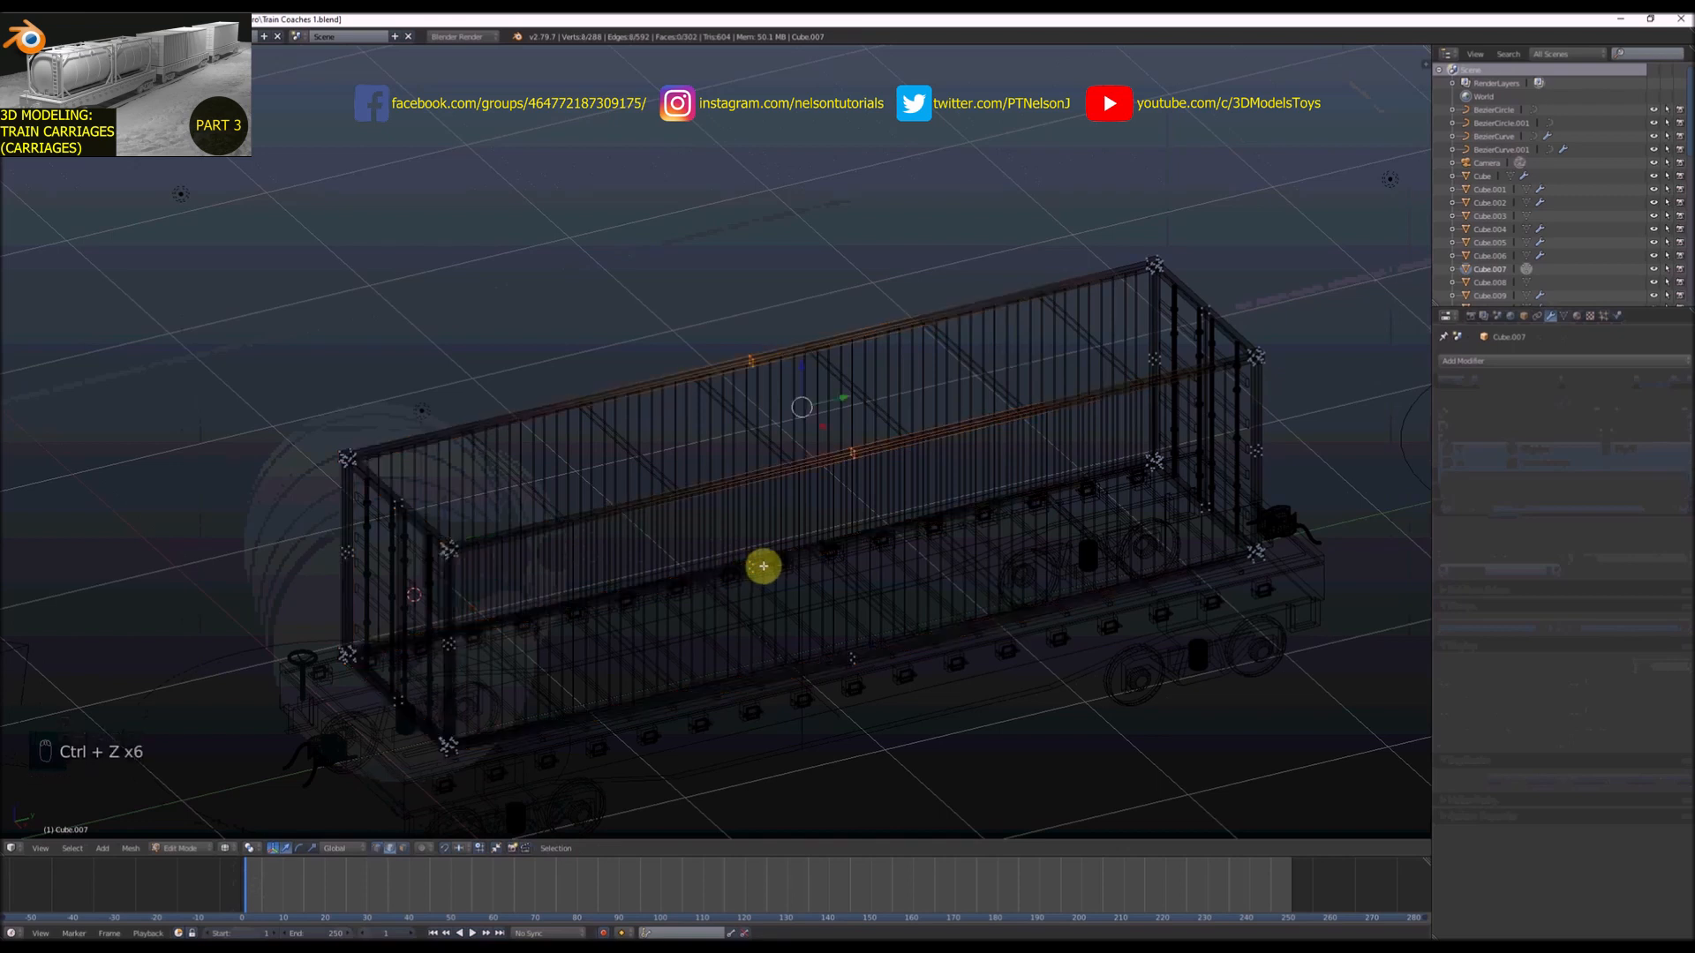
In the right side view, circle-select more vertices at the frame's middle, try moving them along Y, and undo the move
key(KP_3)
scroll(765, 485, up, 2)
key(c)
click(774, 583)
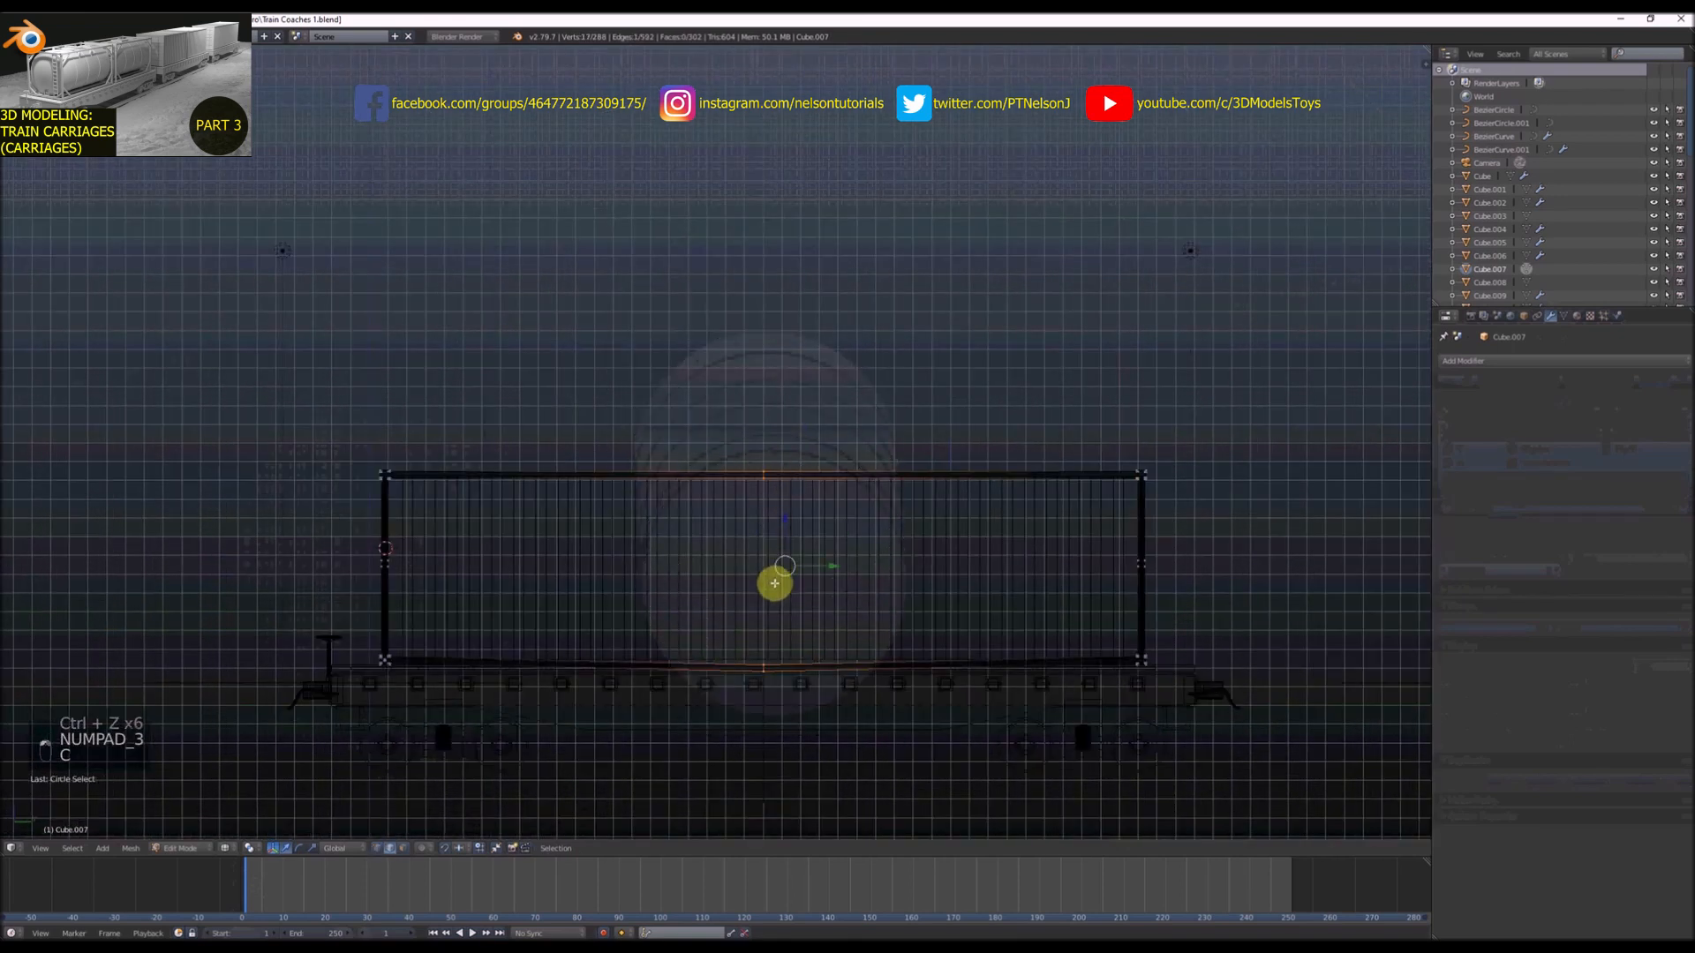
drag(833, 566, 1024, 551)
key(ctrl+z)
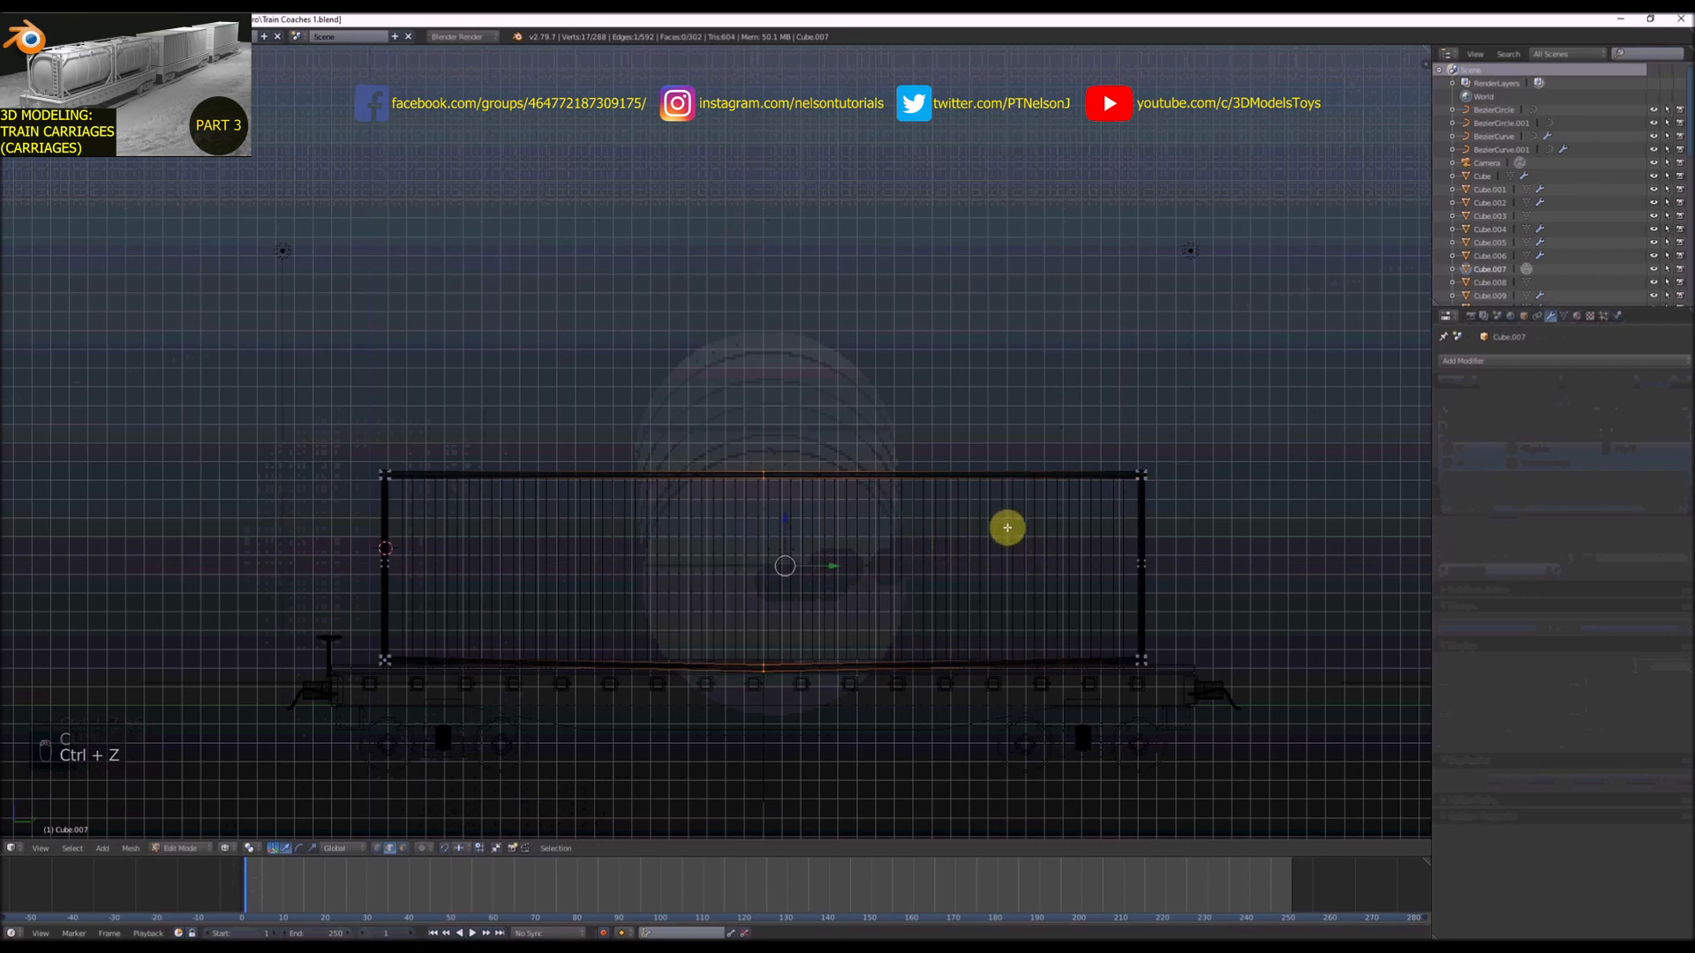
Undo the recent frame edits and the side-wall opening, going back to the corrugated wall mesh in edit mode
key(c)
middle_click(1169, 498)
right_click(1169, 498)
key(ctrl+z)
key(ctrl+z)
key(ctrl+z)
key(ctrl+z)
key(ctrl+z)
key(ctrl+z)
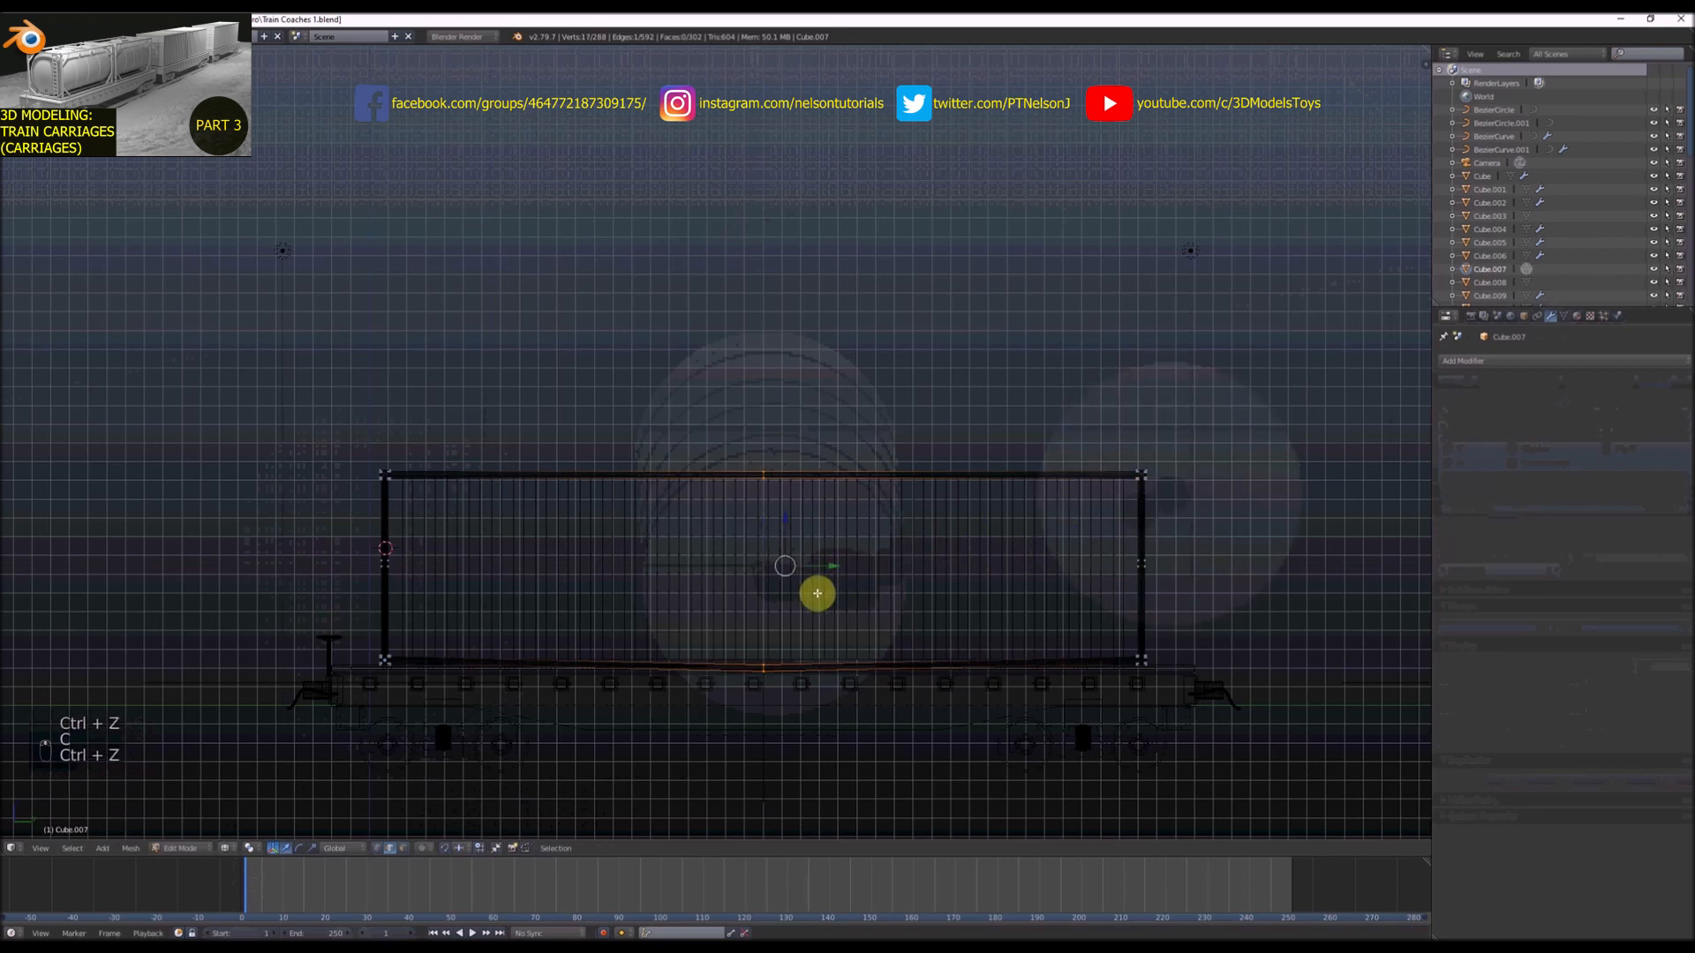
scroll(763, 662, up, 3)
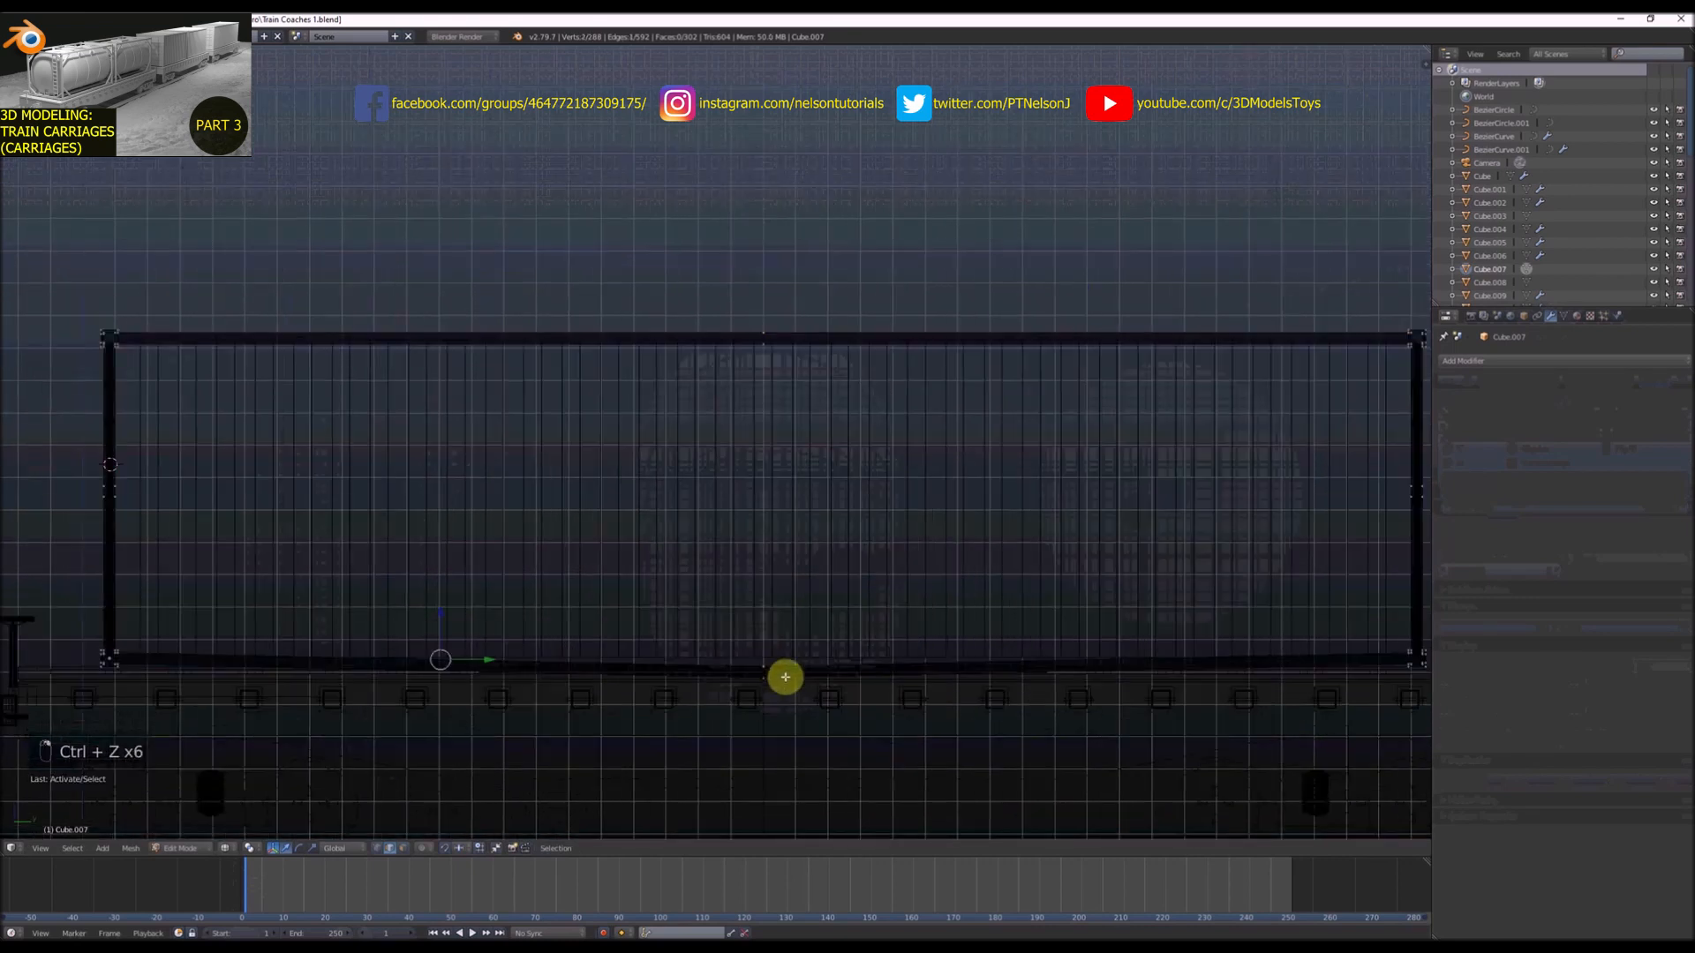
key(c)
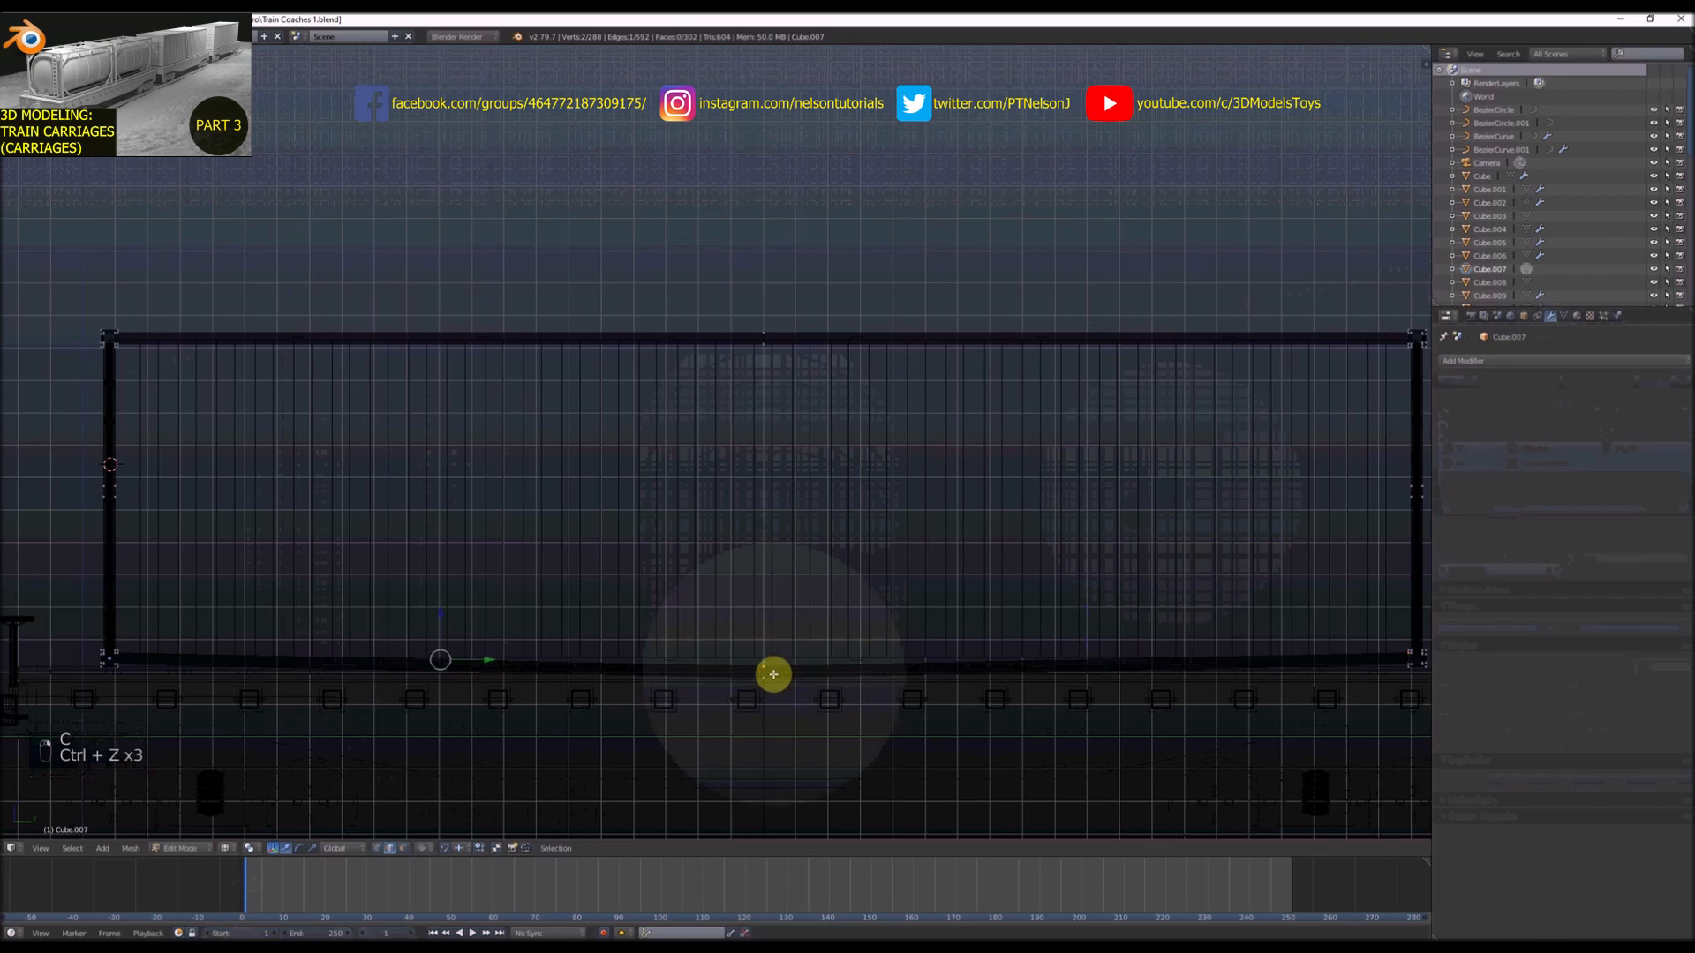
key(ctrl+z)
key(ctrl+z)
key(ctrl+z)
key(ctrl+z)
key(ctrl+z)
key(ctrl+z)
key(ctrl+z)
key(ctrl+z)
key(ctrl+z)
key(ctrl+z)
key(ctrl+z)
key(ctrl+z)
key(ctrl+z)
key(ctrl+z)
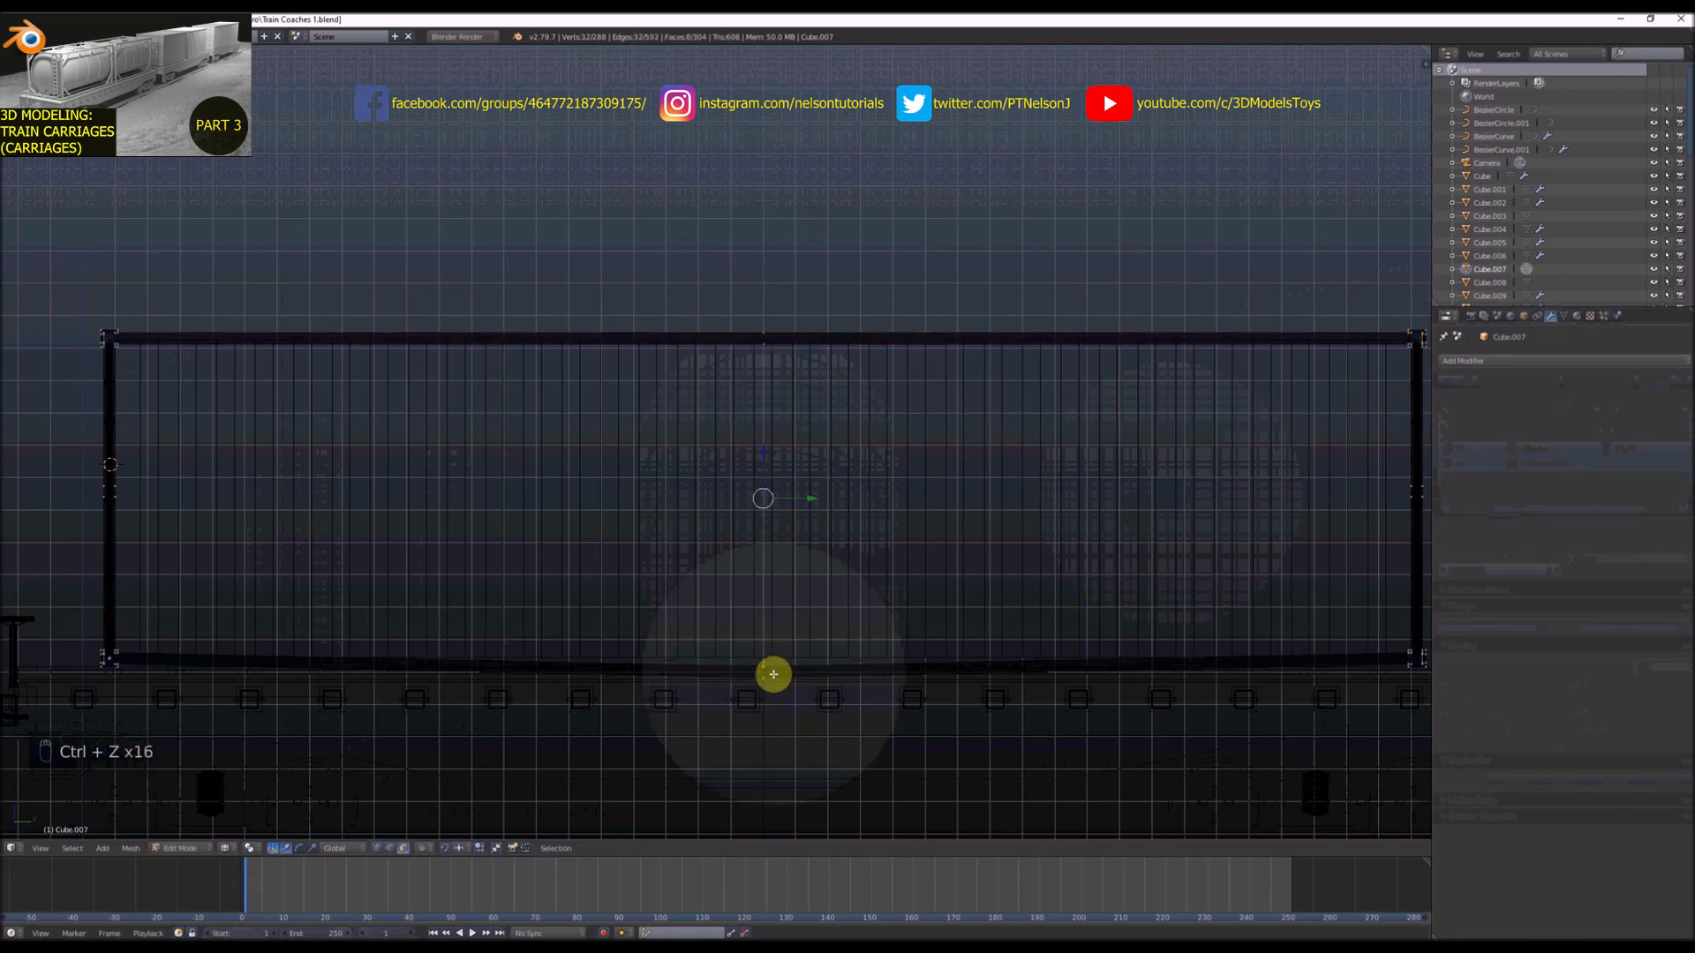
key(ctrl+z)
key(ctrl+z)
key(ctrl+z)
key(ctrl+z)
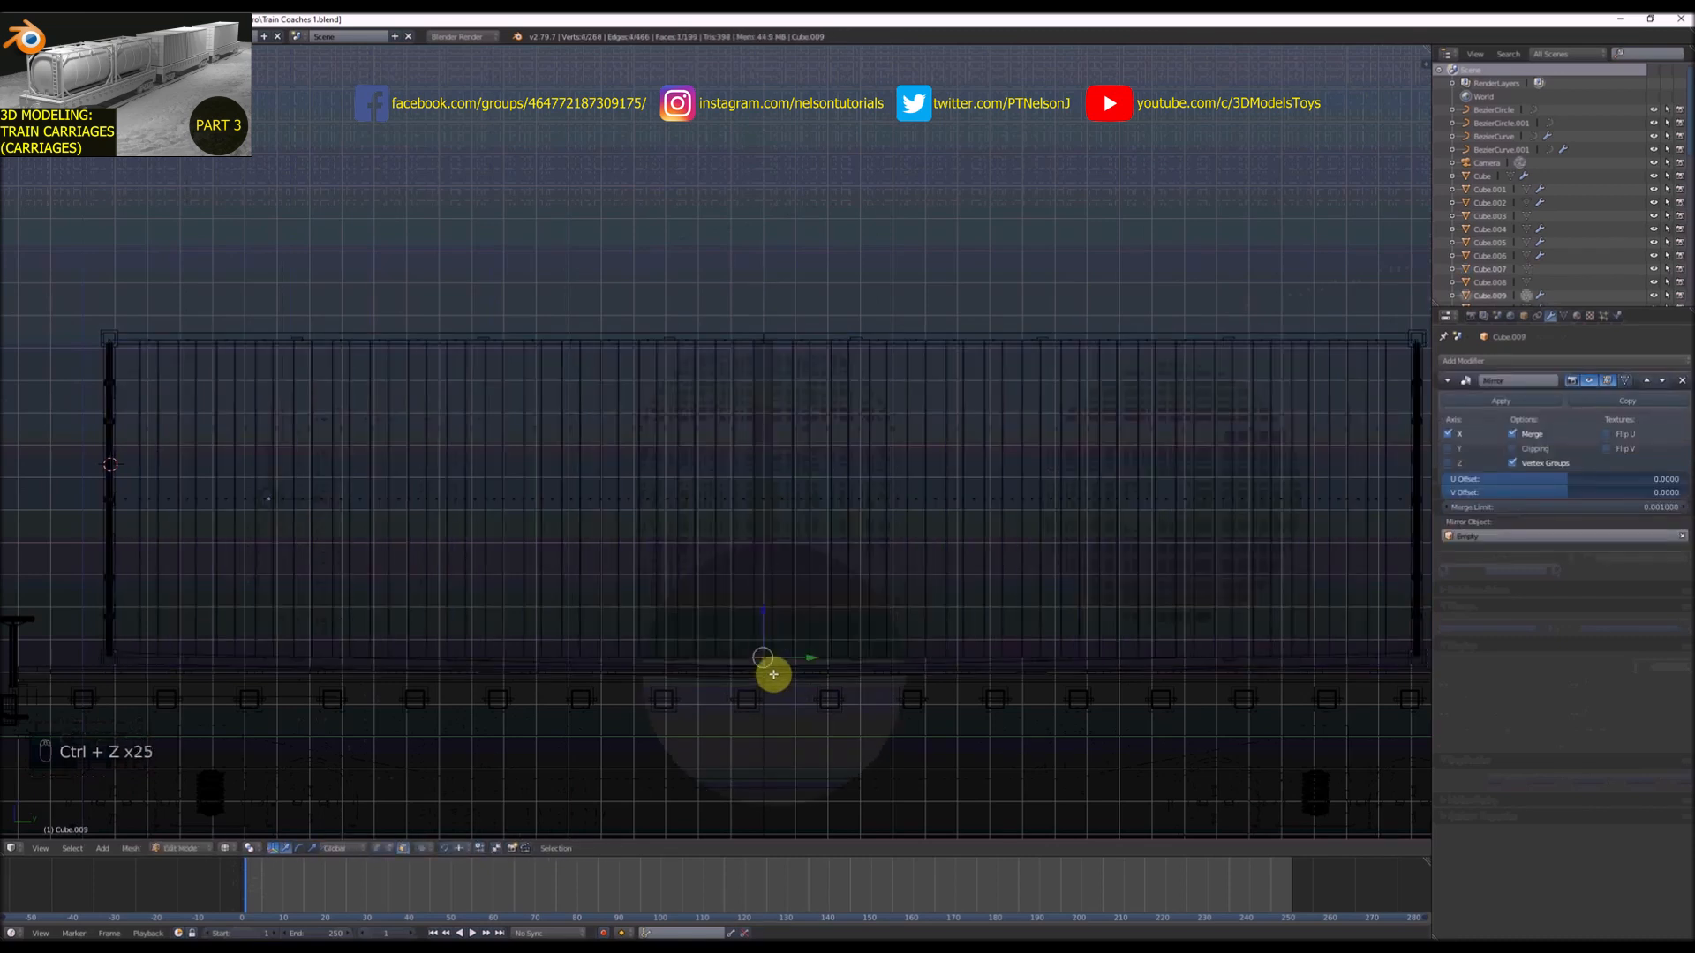
Leave the corrugated wall's mesh and open the container frame's mesh for editing
key(Tab)
key(Tab)
right_click(722, 334)
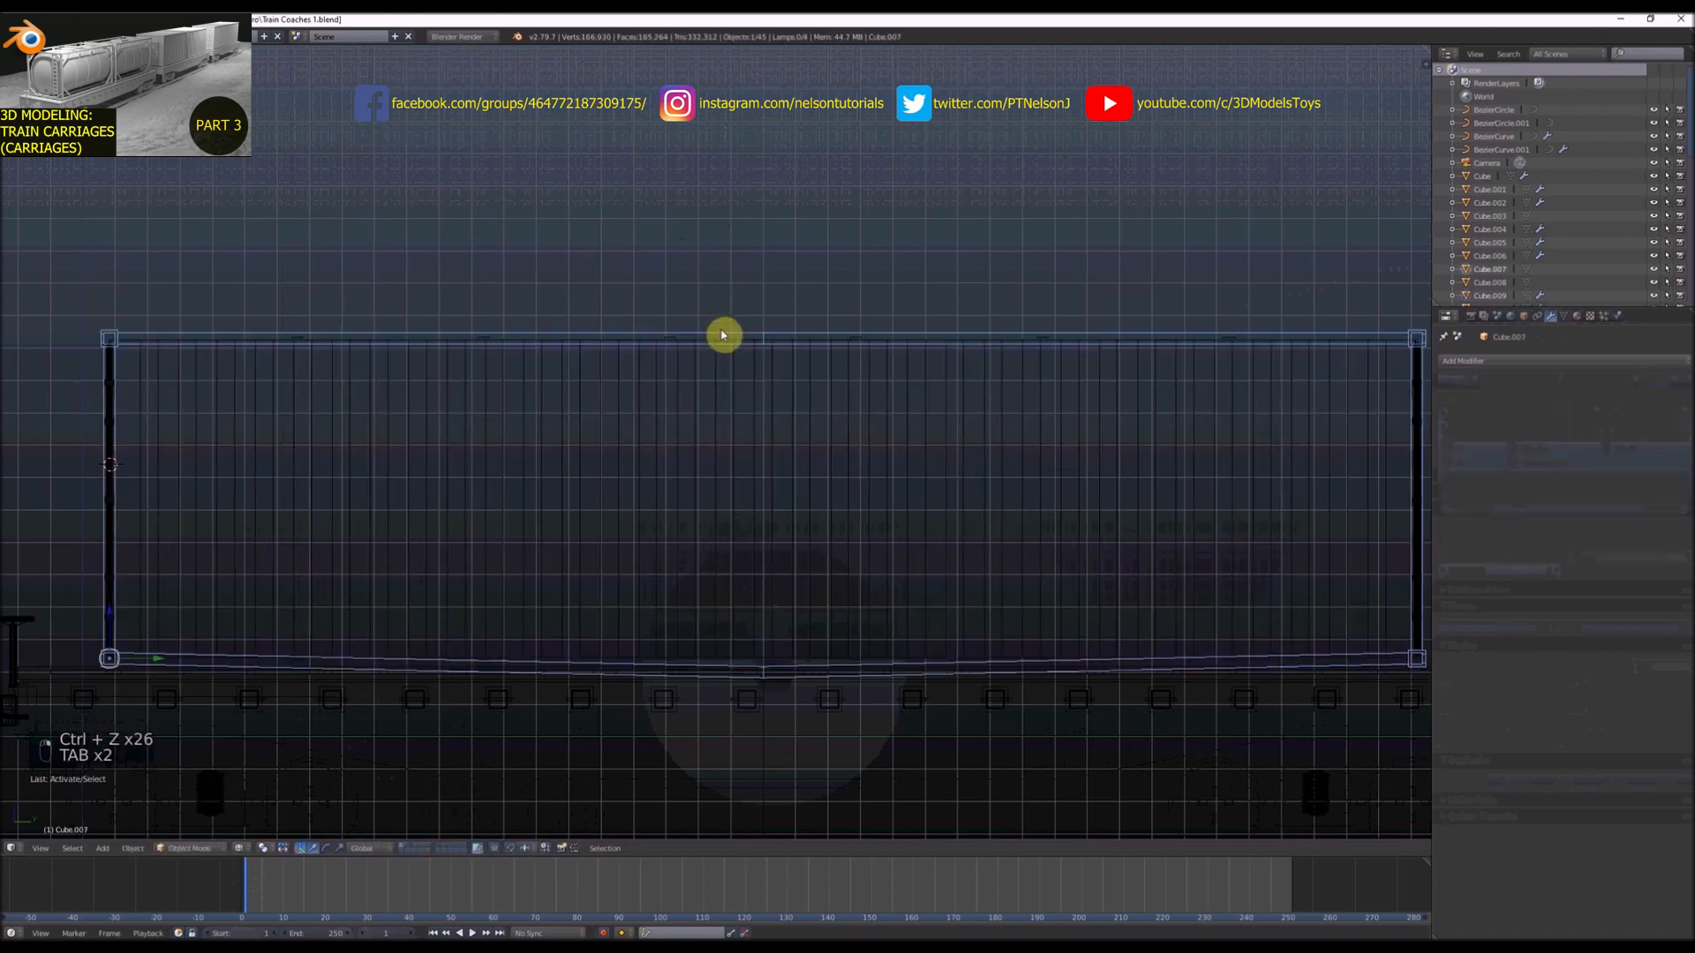
key(Tab)
Try raising the circle-selected middle vertices of the sagging lower rails along Z, inspect the shaded frame, and undo the move
key(c)
click(764, 673)
right_click(765, 673)
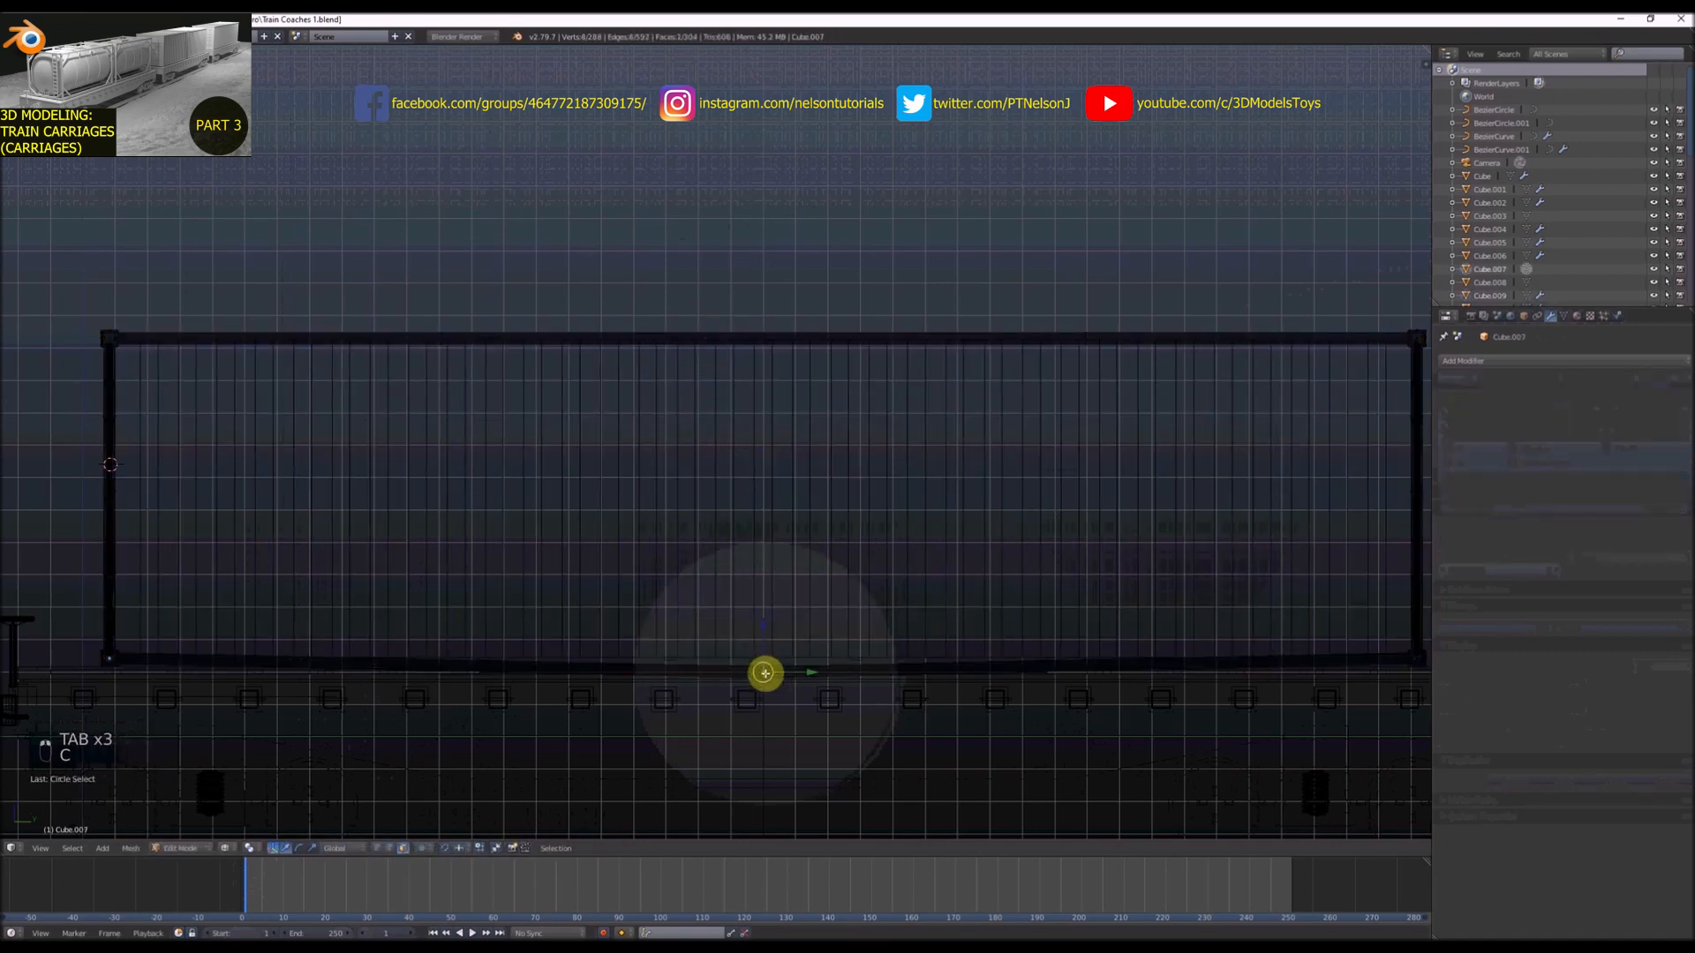
scroll(764, 673, up, 3)
drag(764, 632, 765, 609)
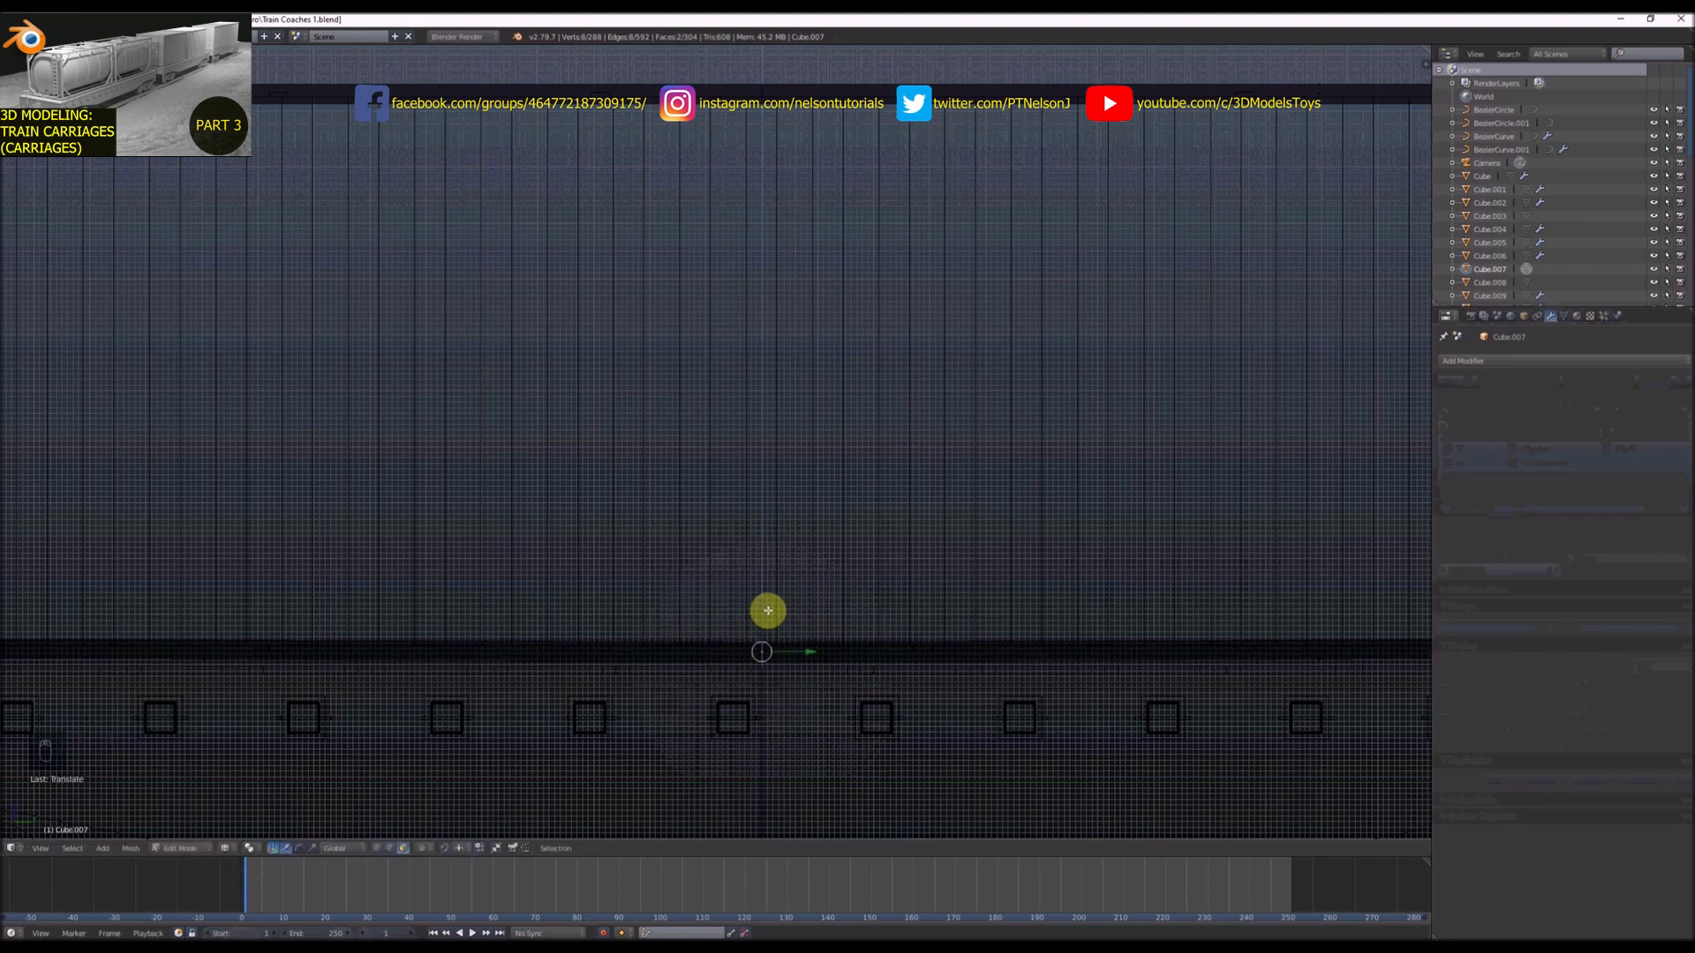
scroll(766, 629, down, 4)
key(z)
key(Tab)
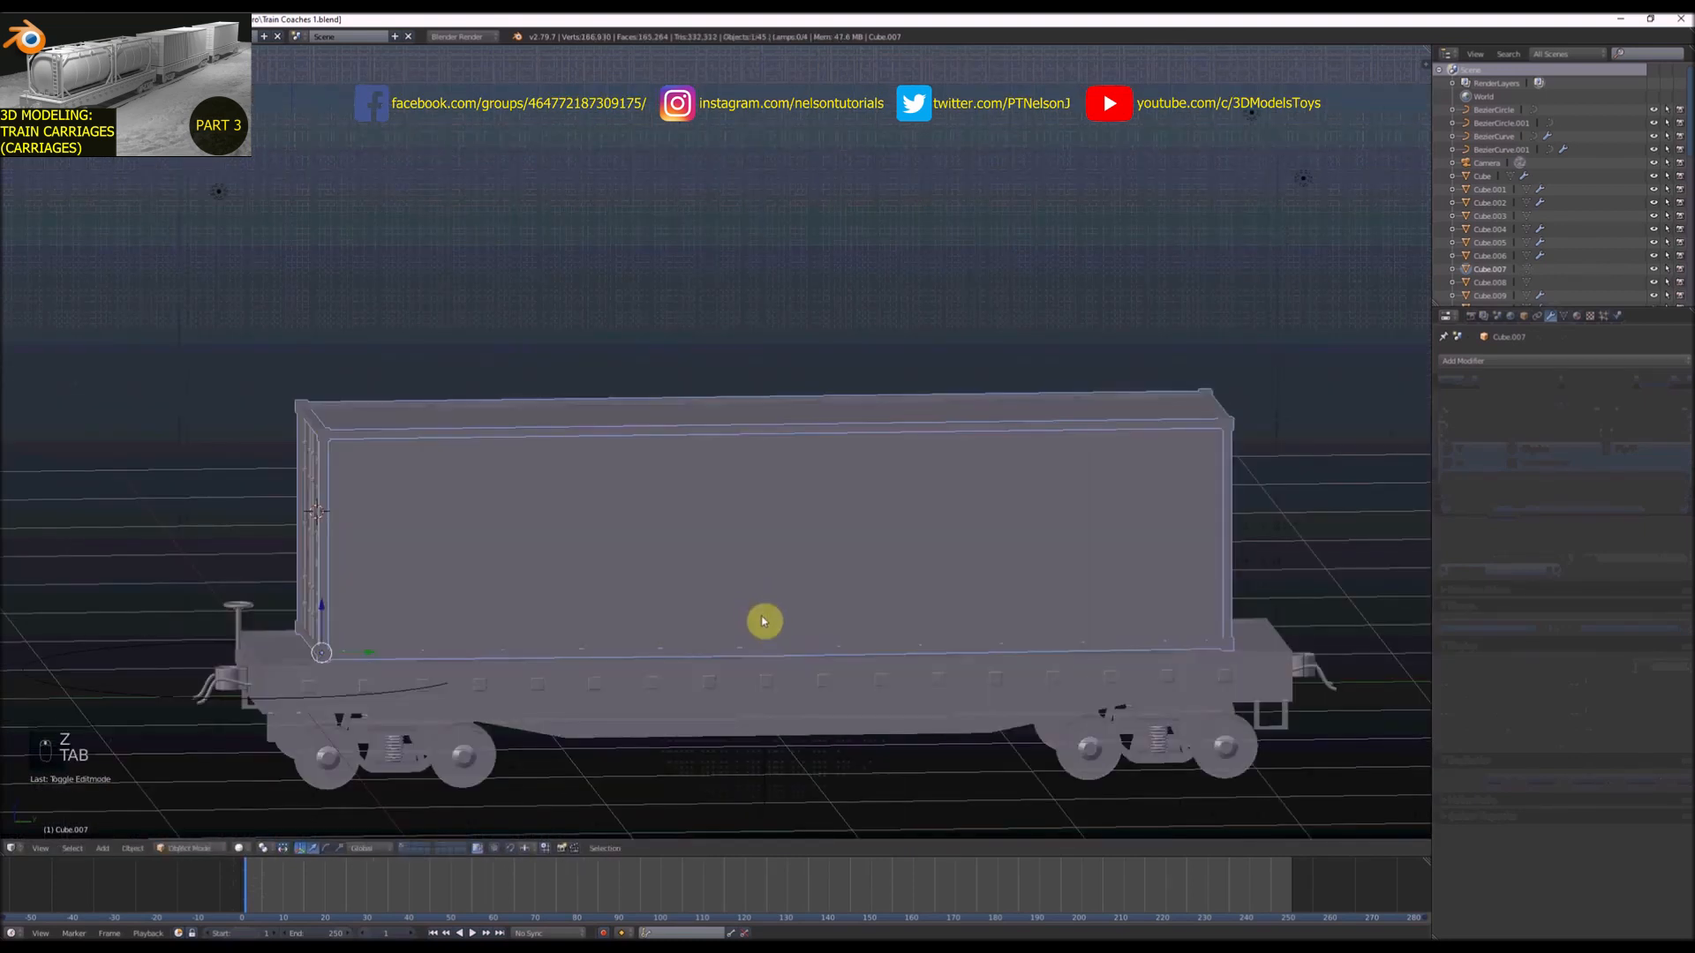
key(KP_3)
scroll(740, 638, up, 4)
scroll(753, 647, down, 5)
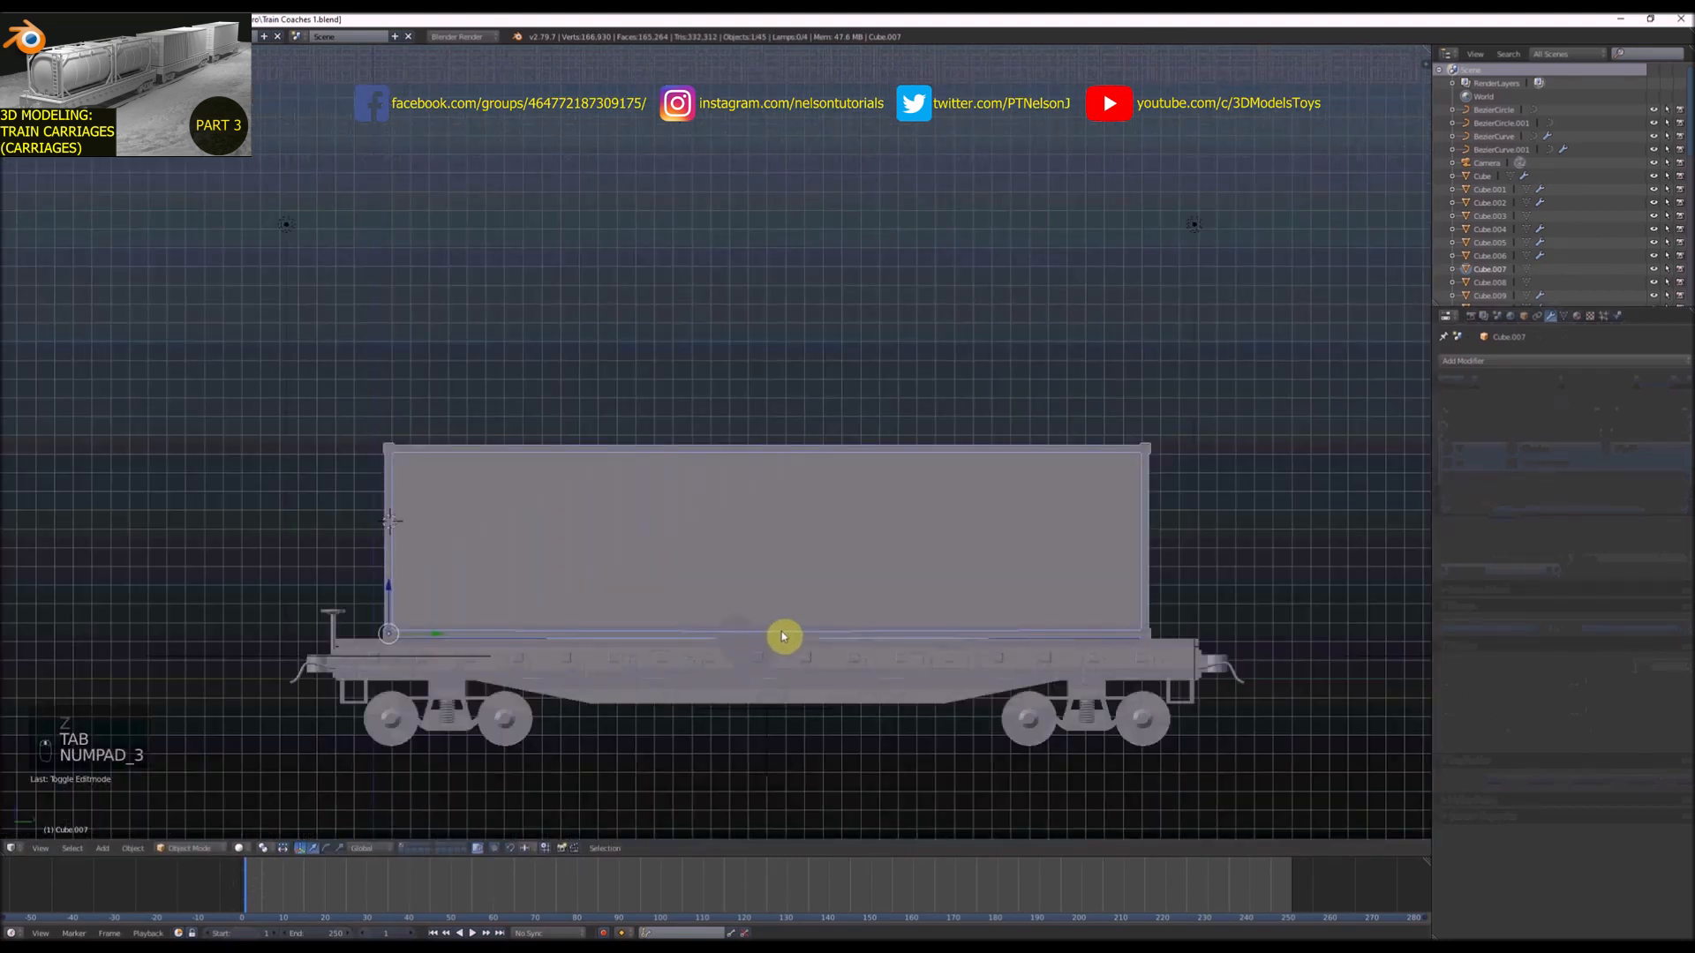
key(ctrl+z)
key(ctrl+z)
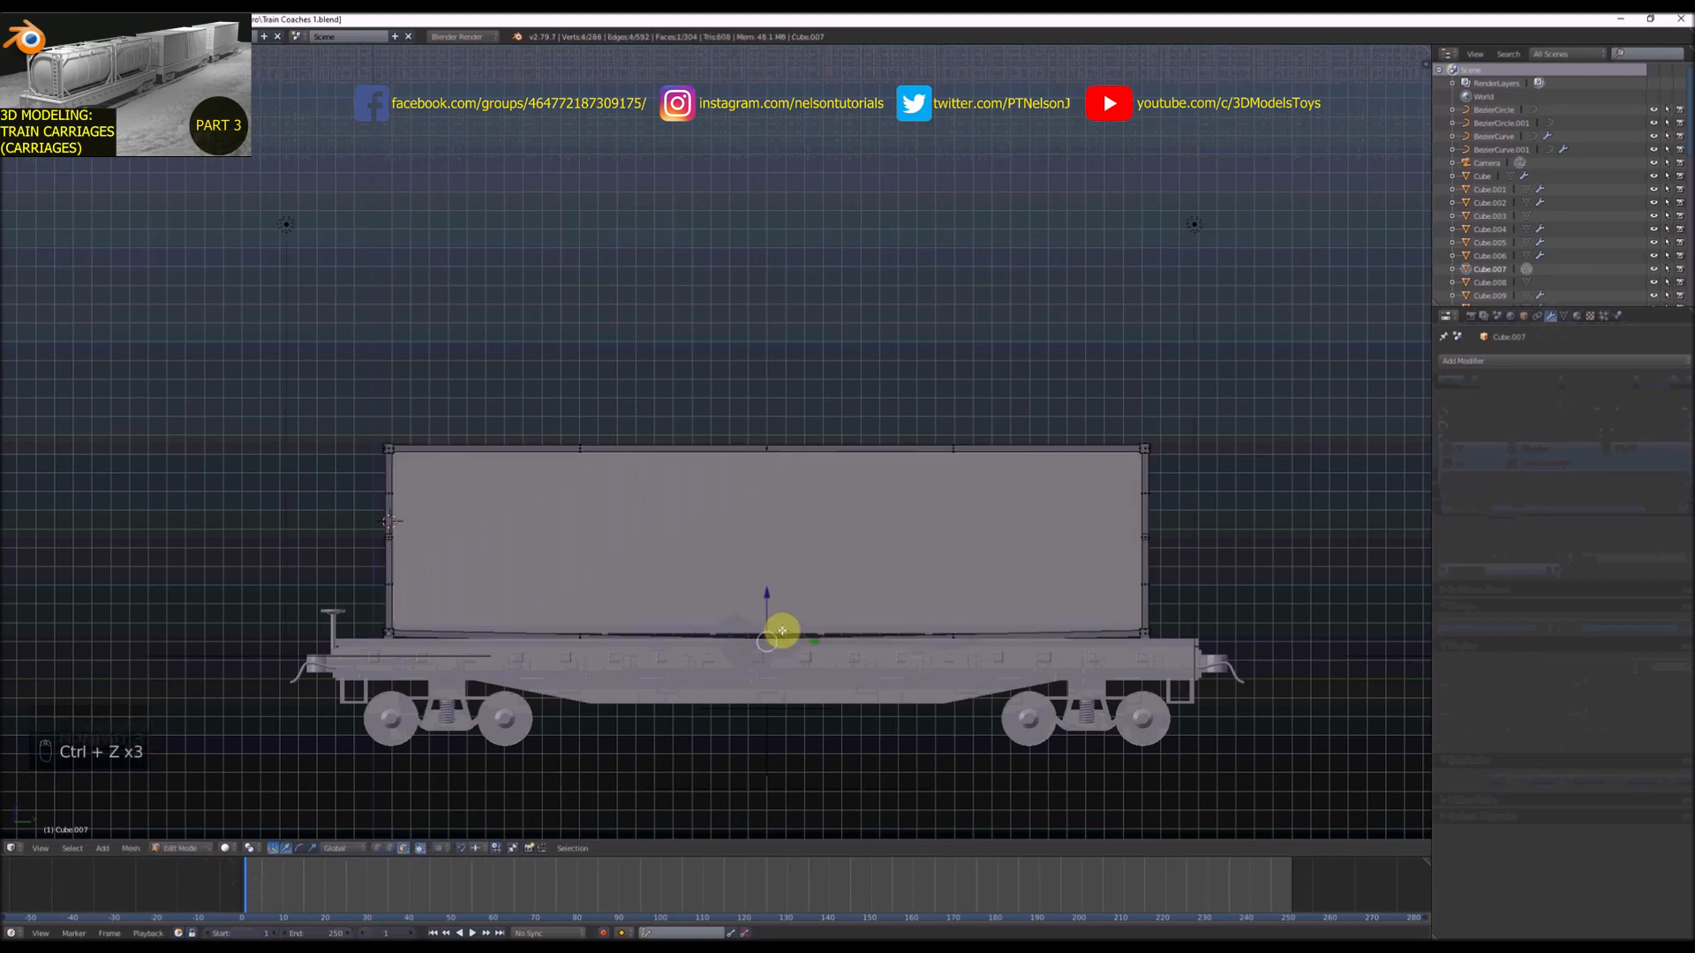
In vertex select mode, circle-select the lower rails' middle vertices and raise them along Z to straighten the rails
key(z)
scroll(761, 622, up, 3)
key(ctrl+Tab)
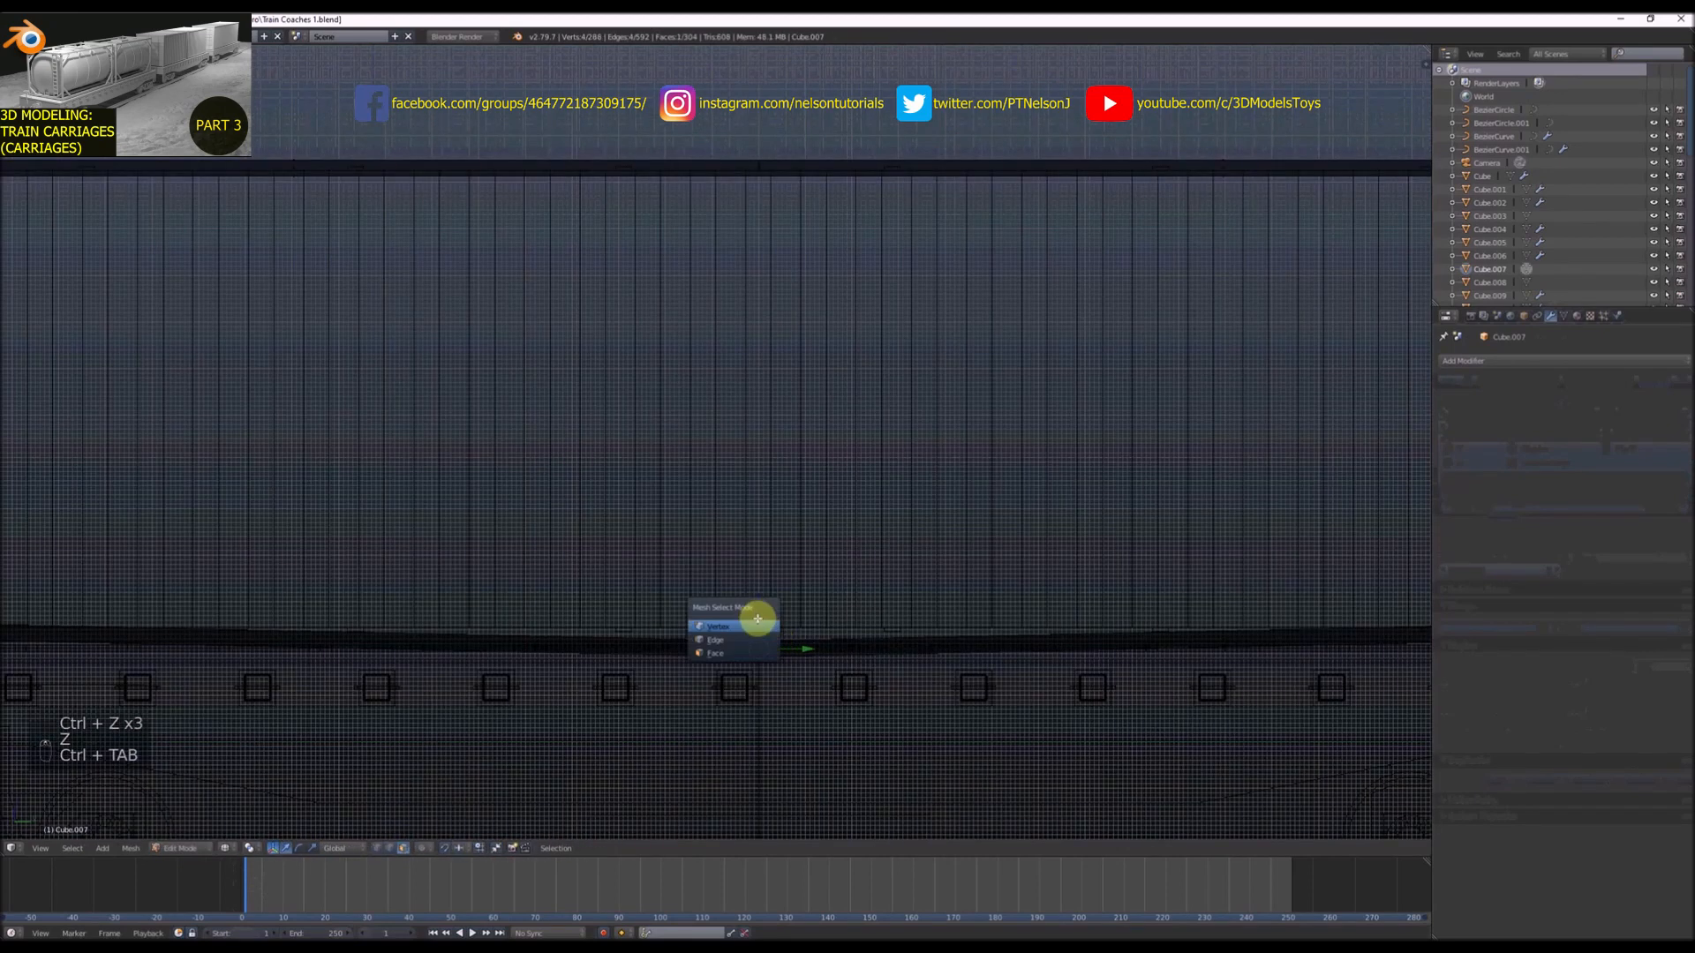
click(757, 625)
key(c)
click(761, 647)
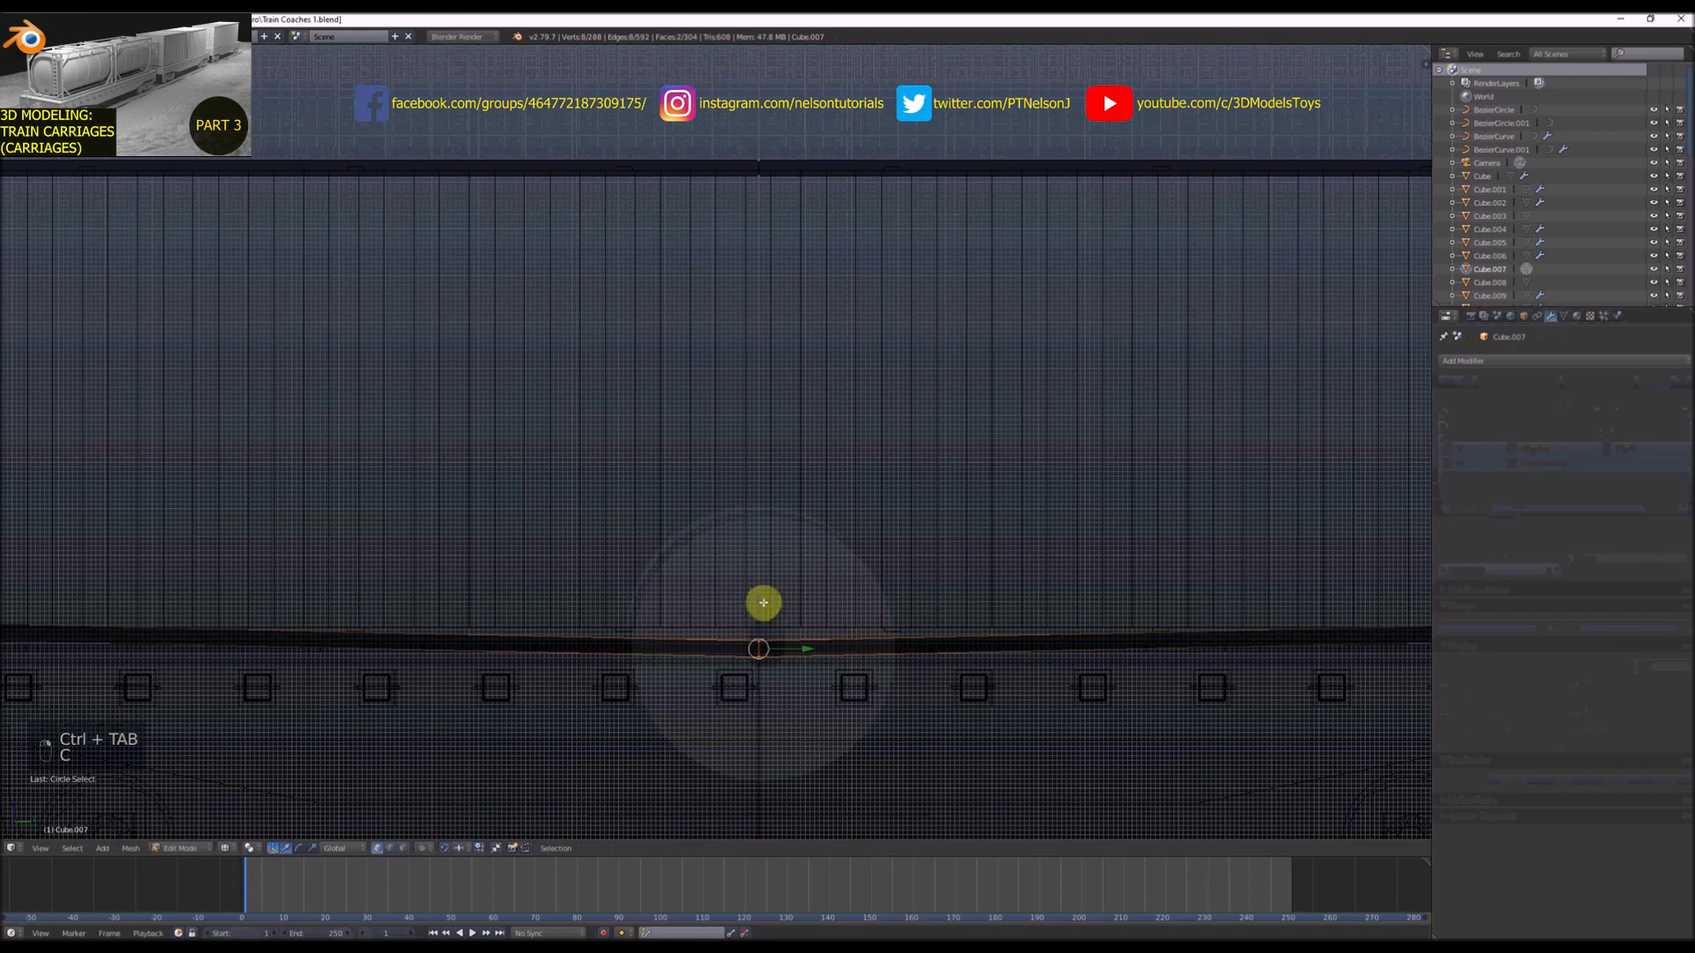
drag(764, 603, 768, 582)
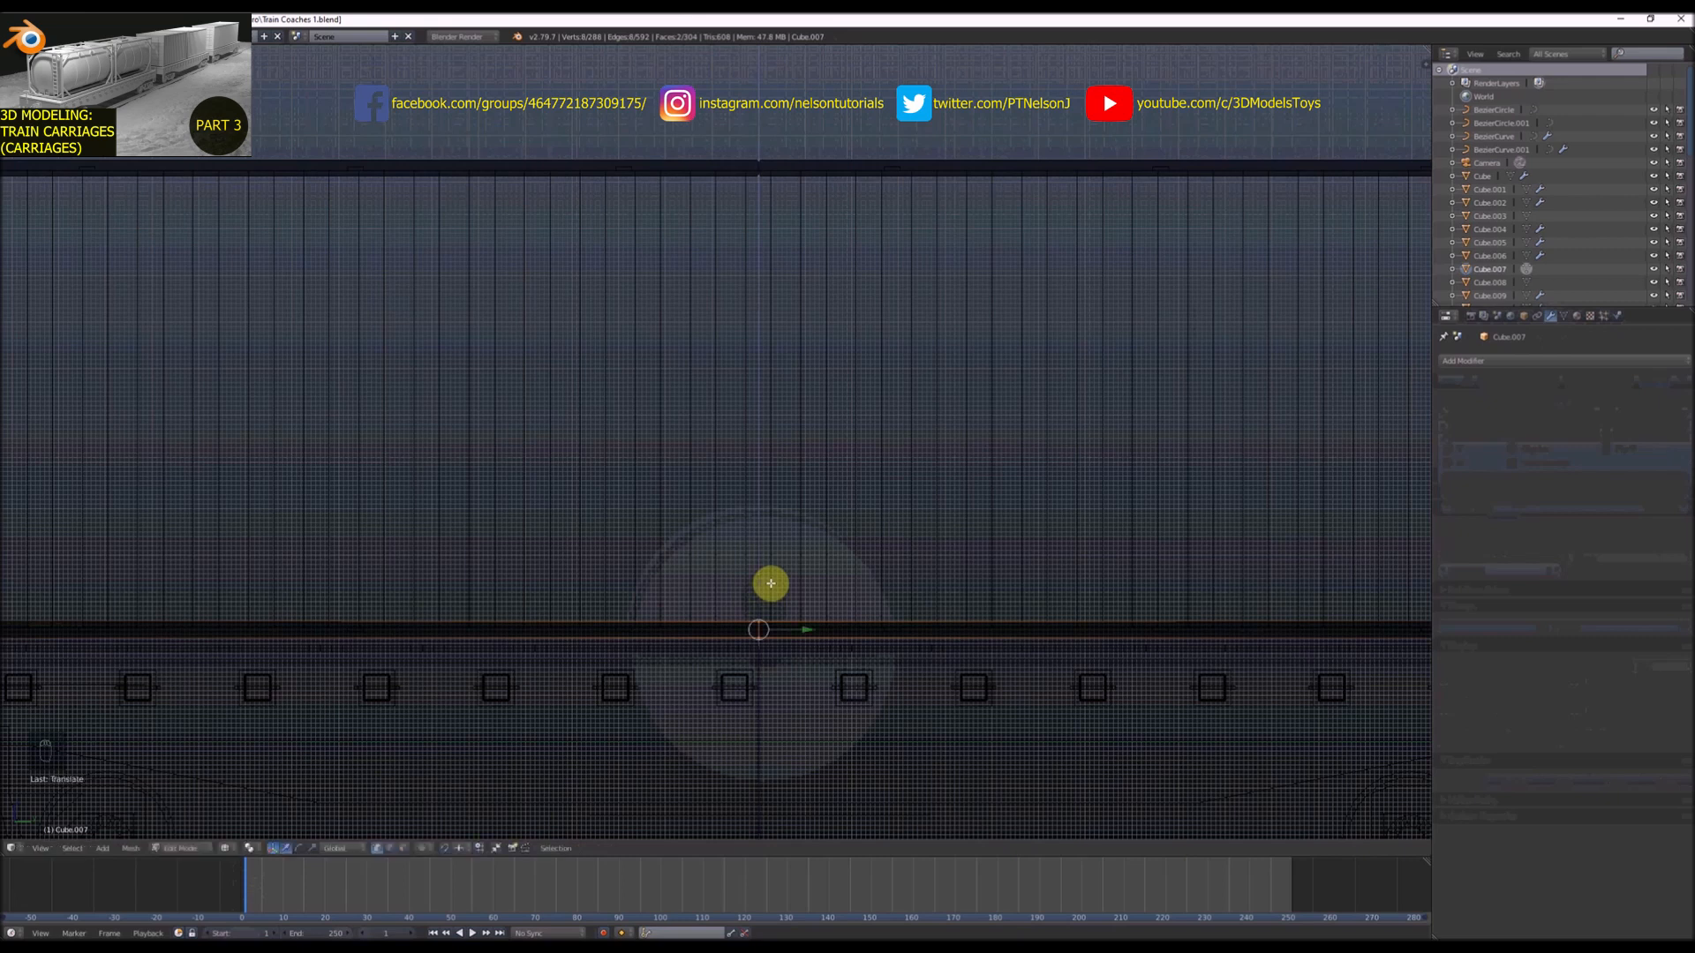
scroll(768, 587, down, 4)
right_click(791, 618)
key(z)
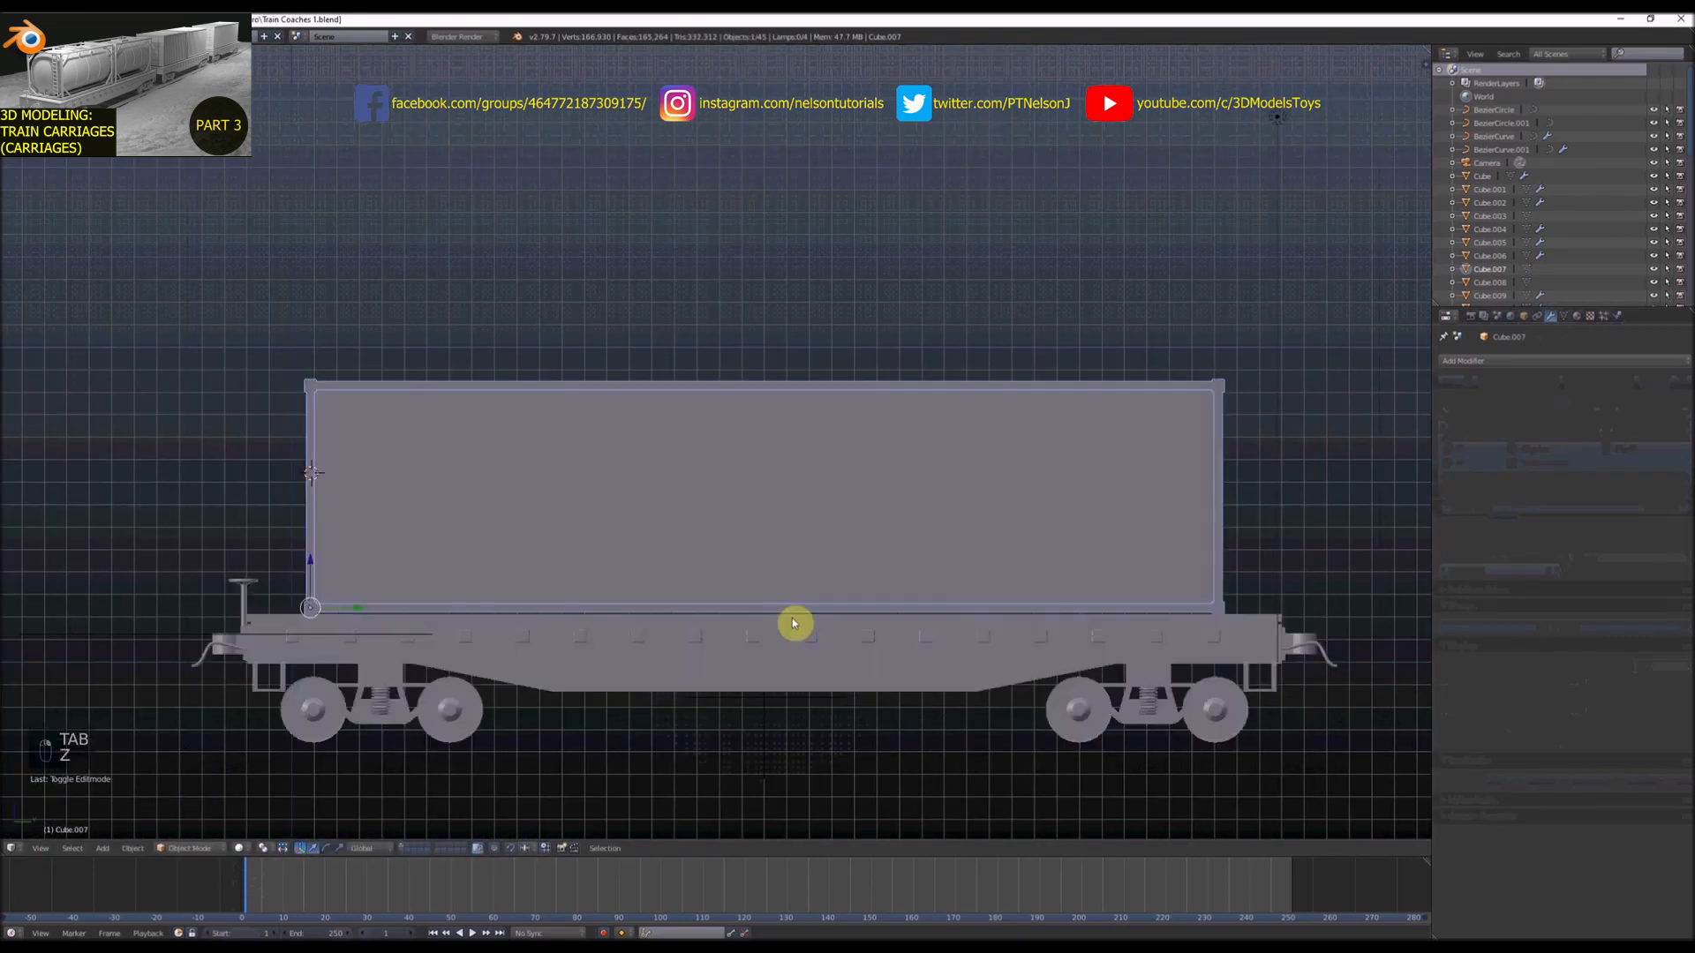
In wireframe side view, circle-select the frame's upper and lower mid-rail loops and move them about 1.2 along Y, away from the handwheel
key(Tab)
middle_drag(771, 631, 801, 561)
key(KP_3)
key(z)
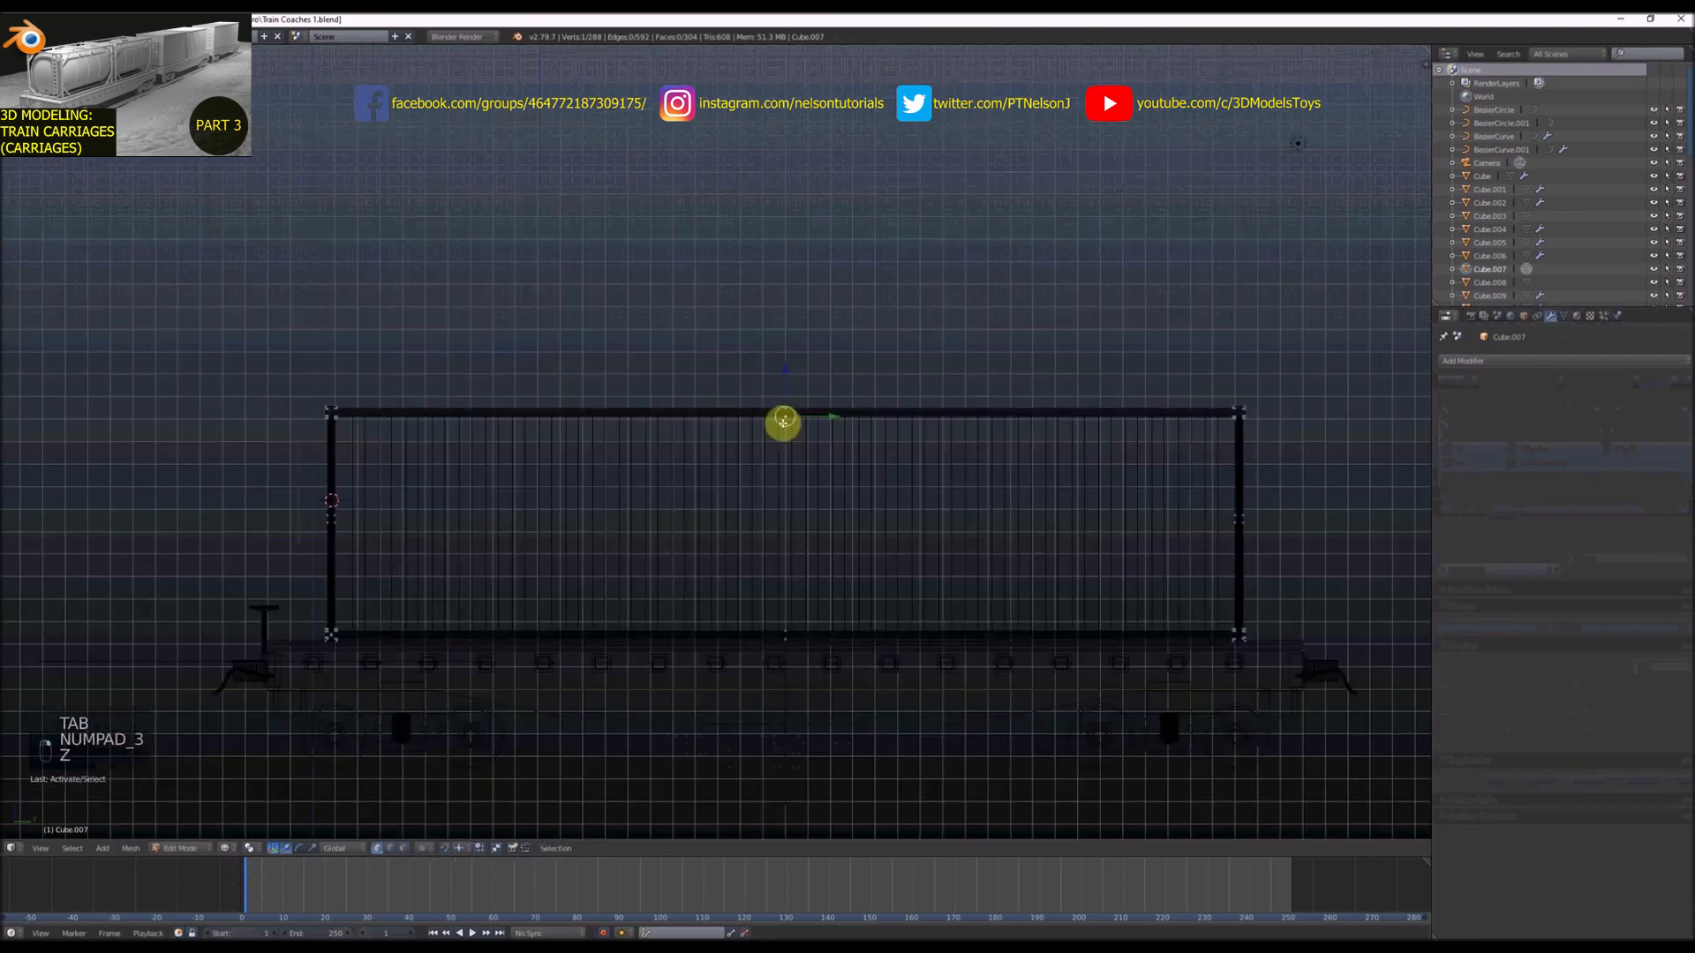
key(c)
drag(794, 548, 896, 521)
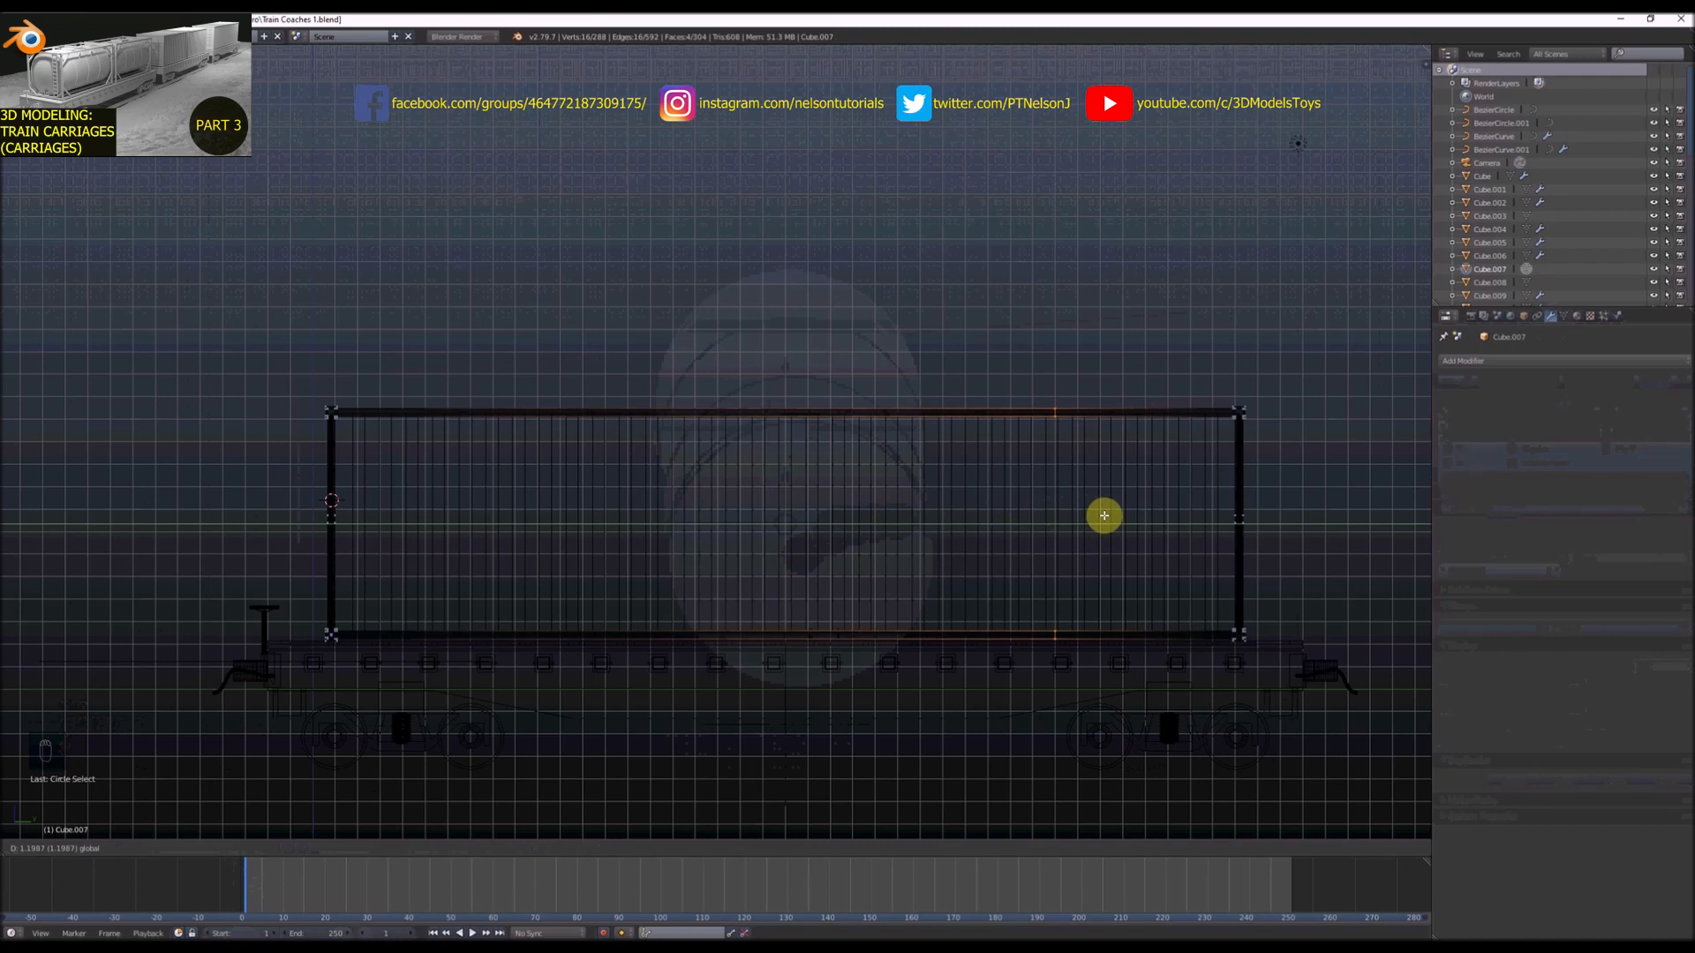
drag(1105, 516, 1105, 516)
Circle-select the whole handwheel end of the frame and move it along Y to the container's middle
right_click(378, 415)
key(c)
drag(343, 404, 338, 531)
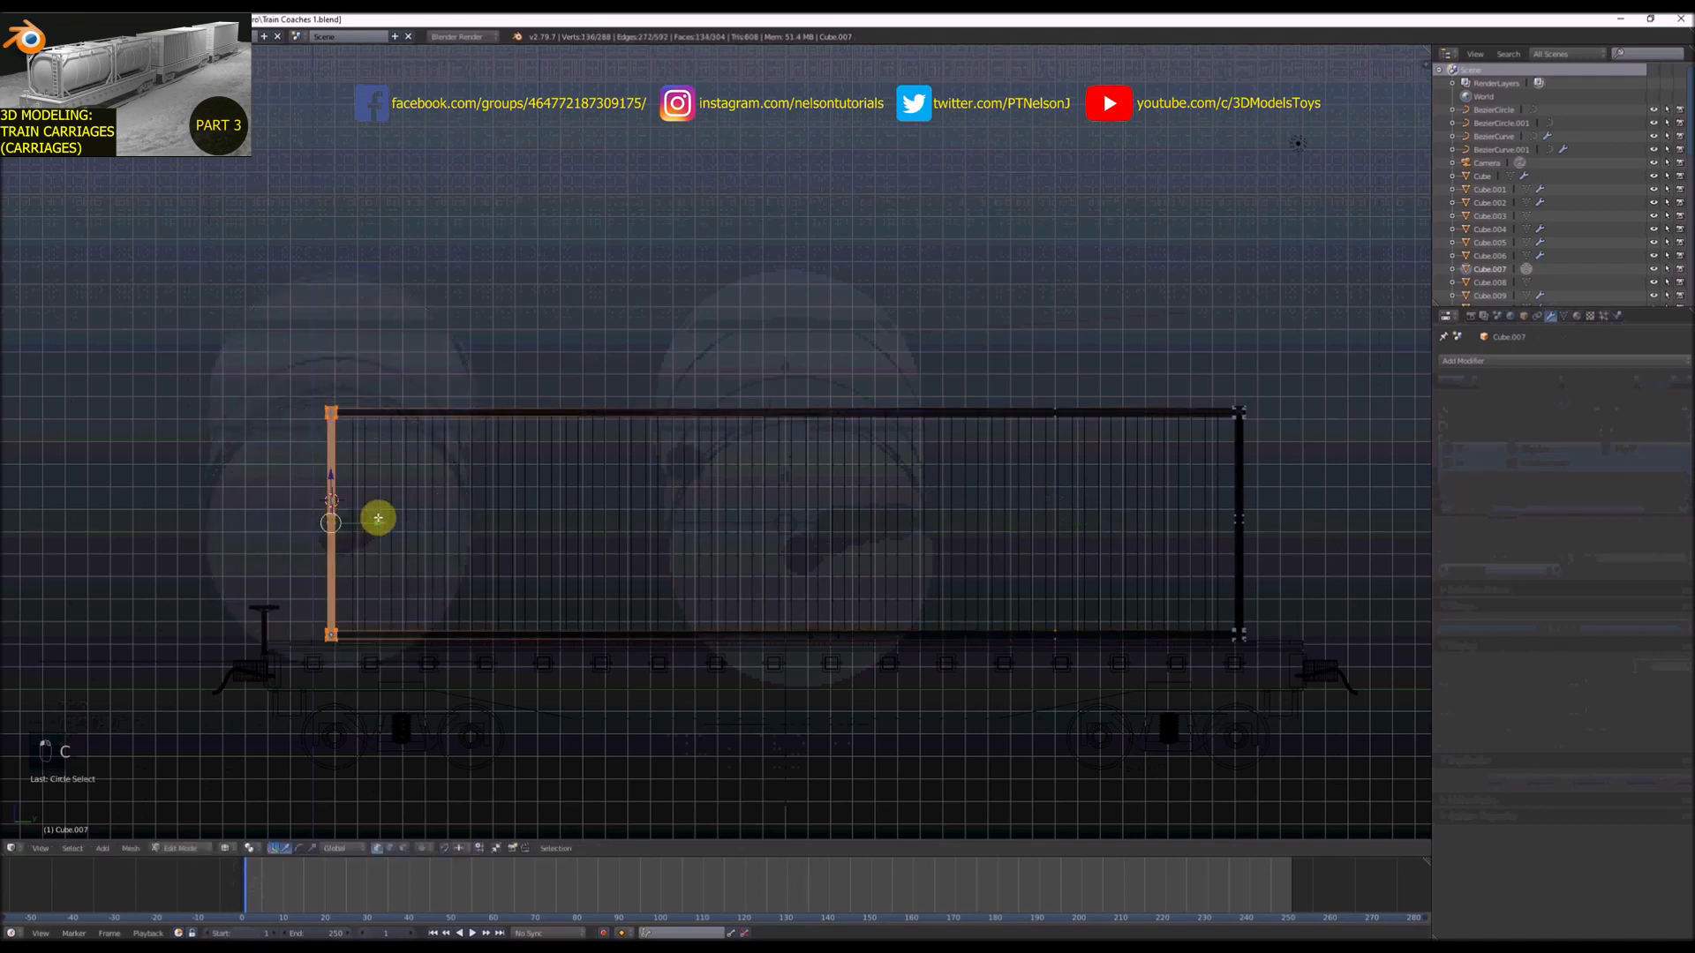
key(g)
click(862, 541)
key(z)
middle_drag(821, 507, 849, 547)
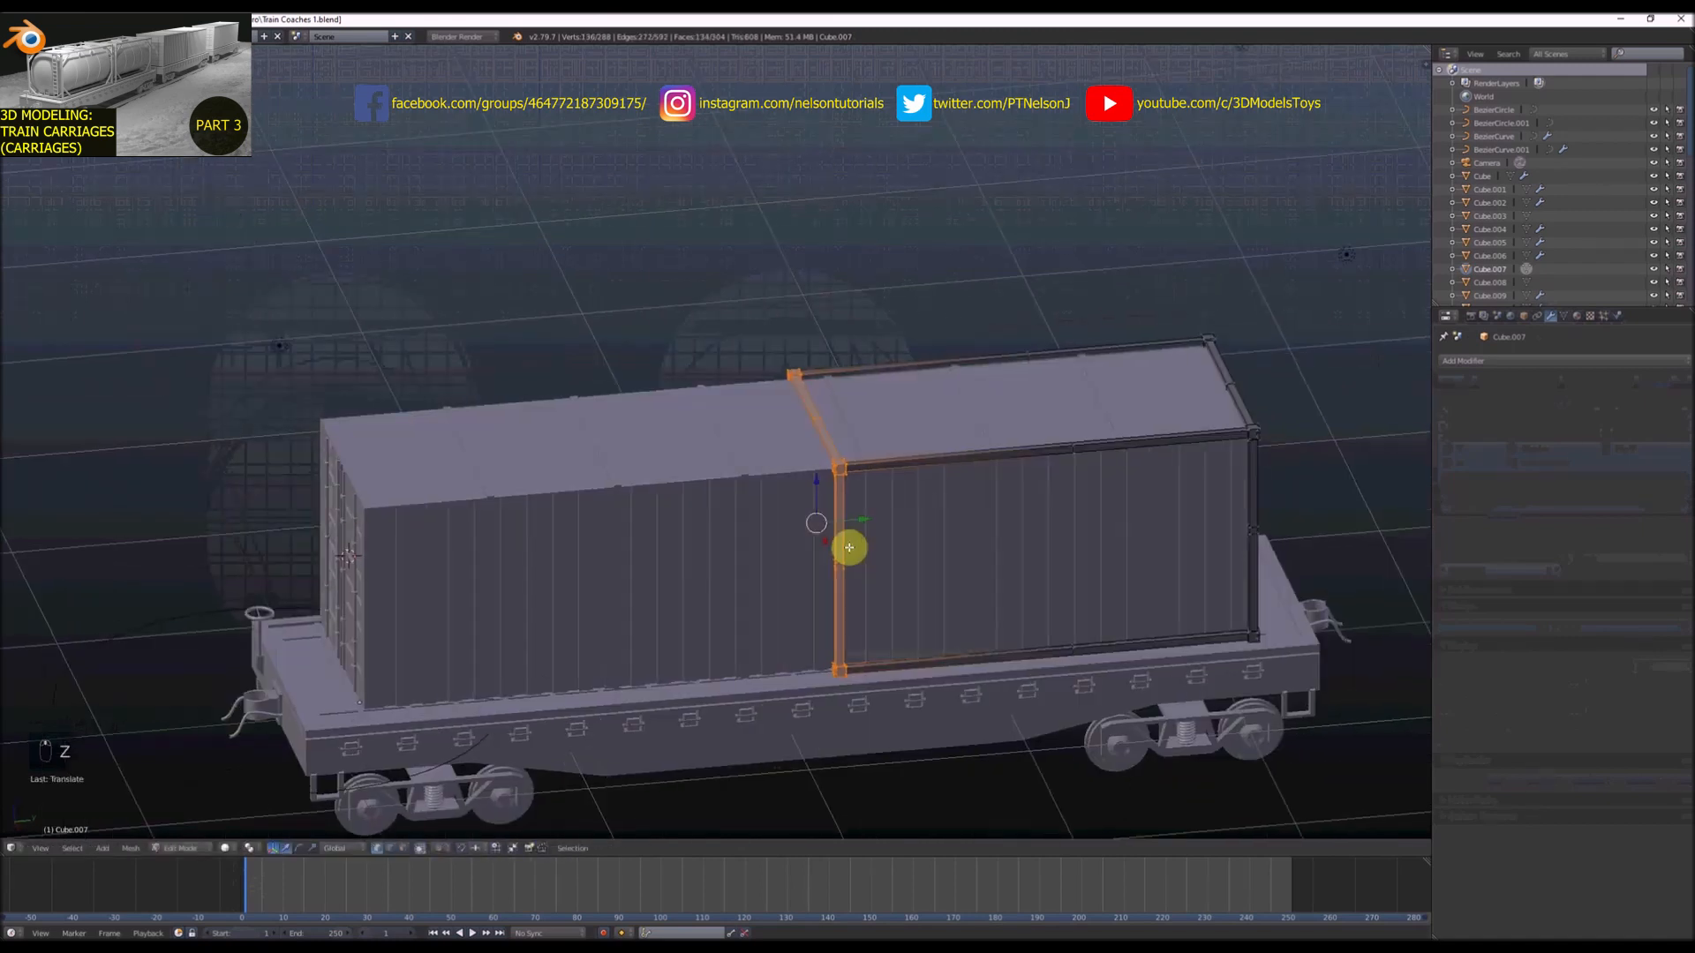
Delete the vertical face strip of the corrugated side wall just on the handwheel side of the relocated frame end
key(Tab)
right_click(807, 474)
key(Tab)
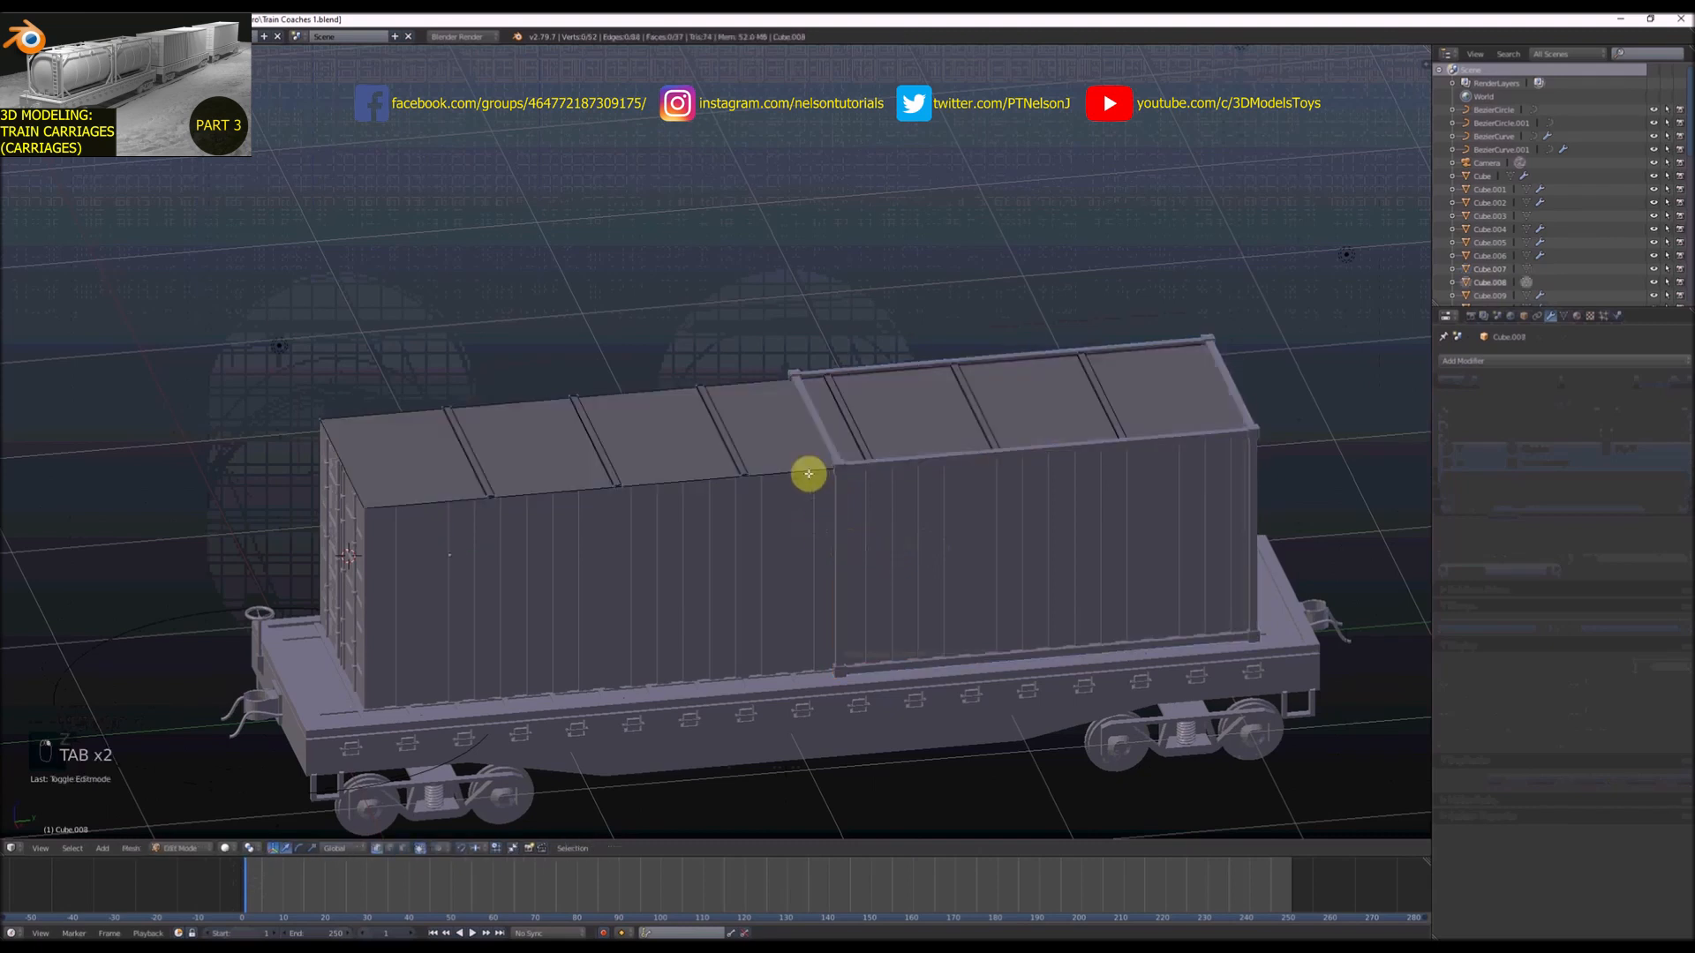
scroll(807, 474, up, 1)
key(Tab)
right_click(805, 489)
key(Tab)
key(ctrl+Tab)
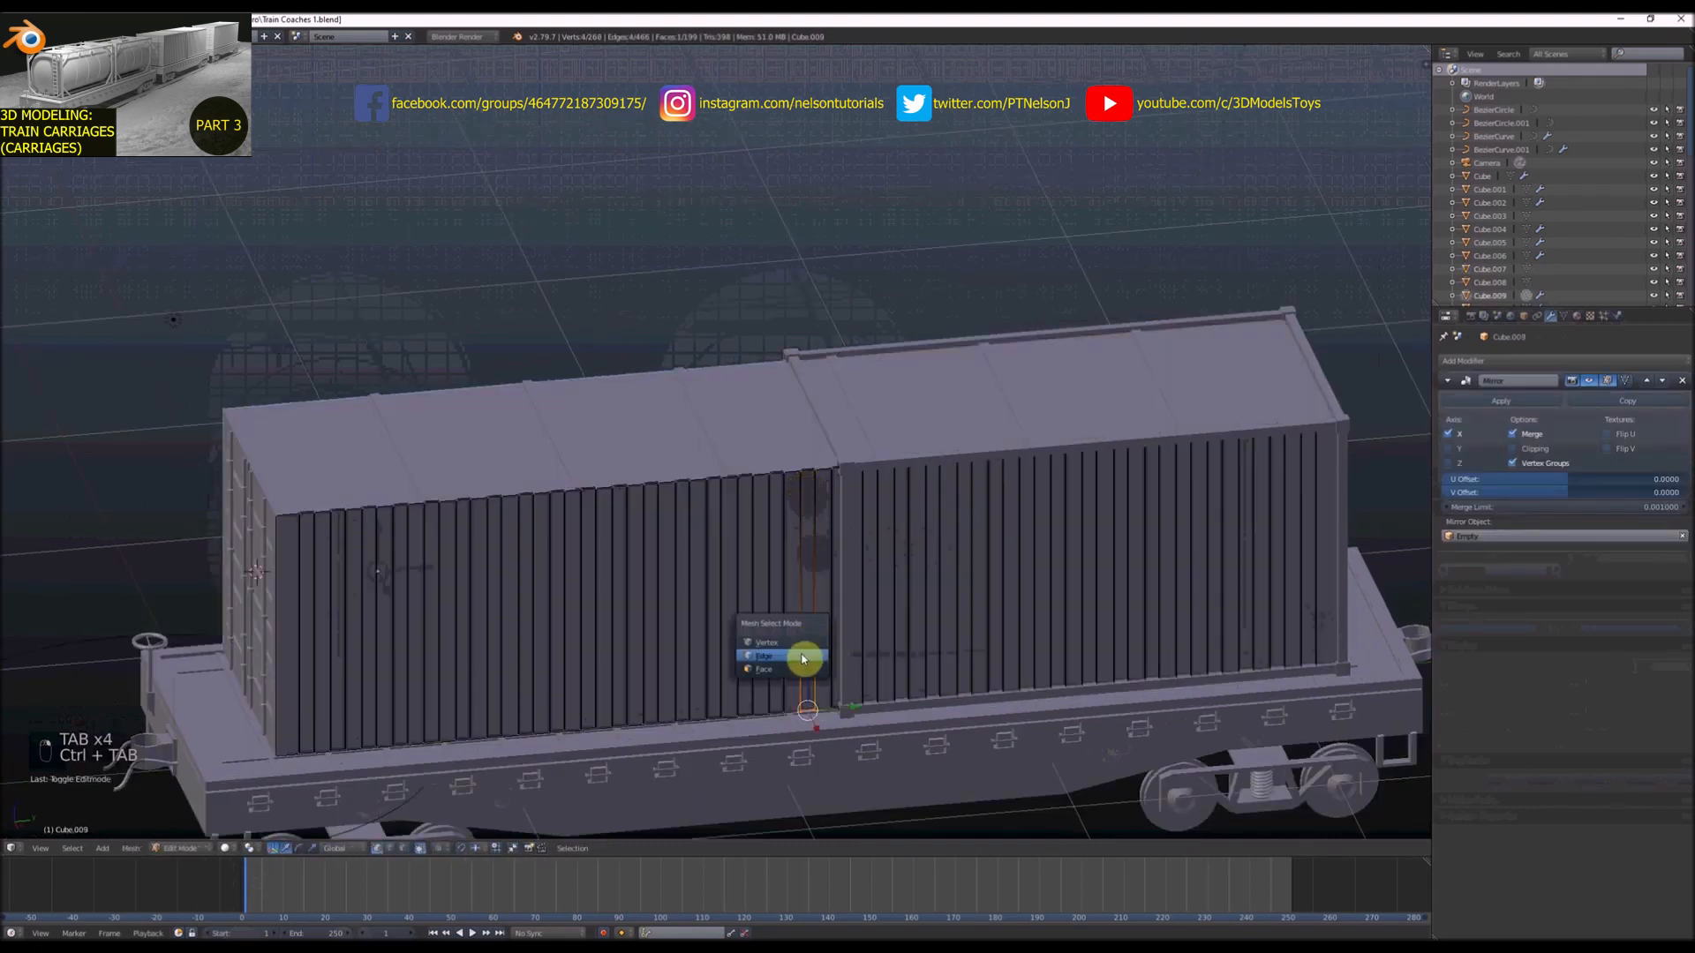
click(807, 693)
key(x)
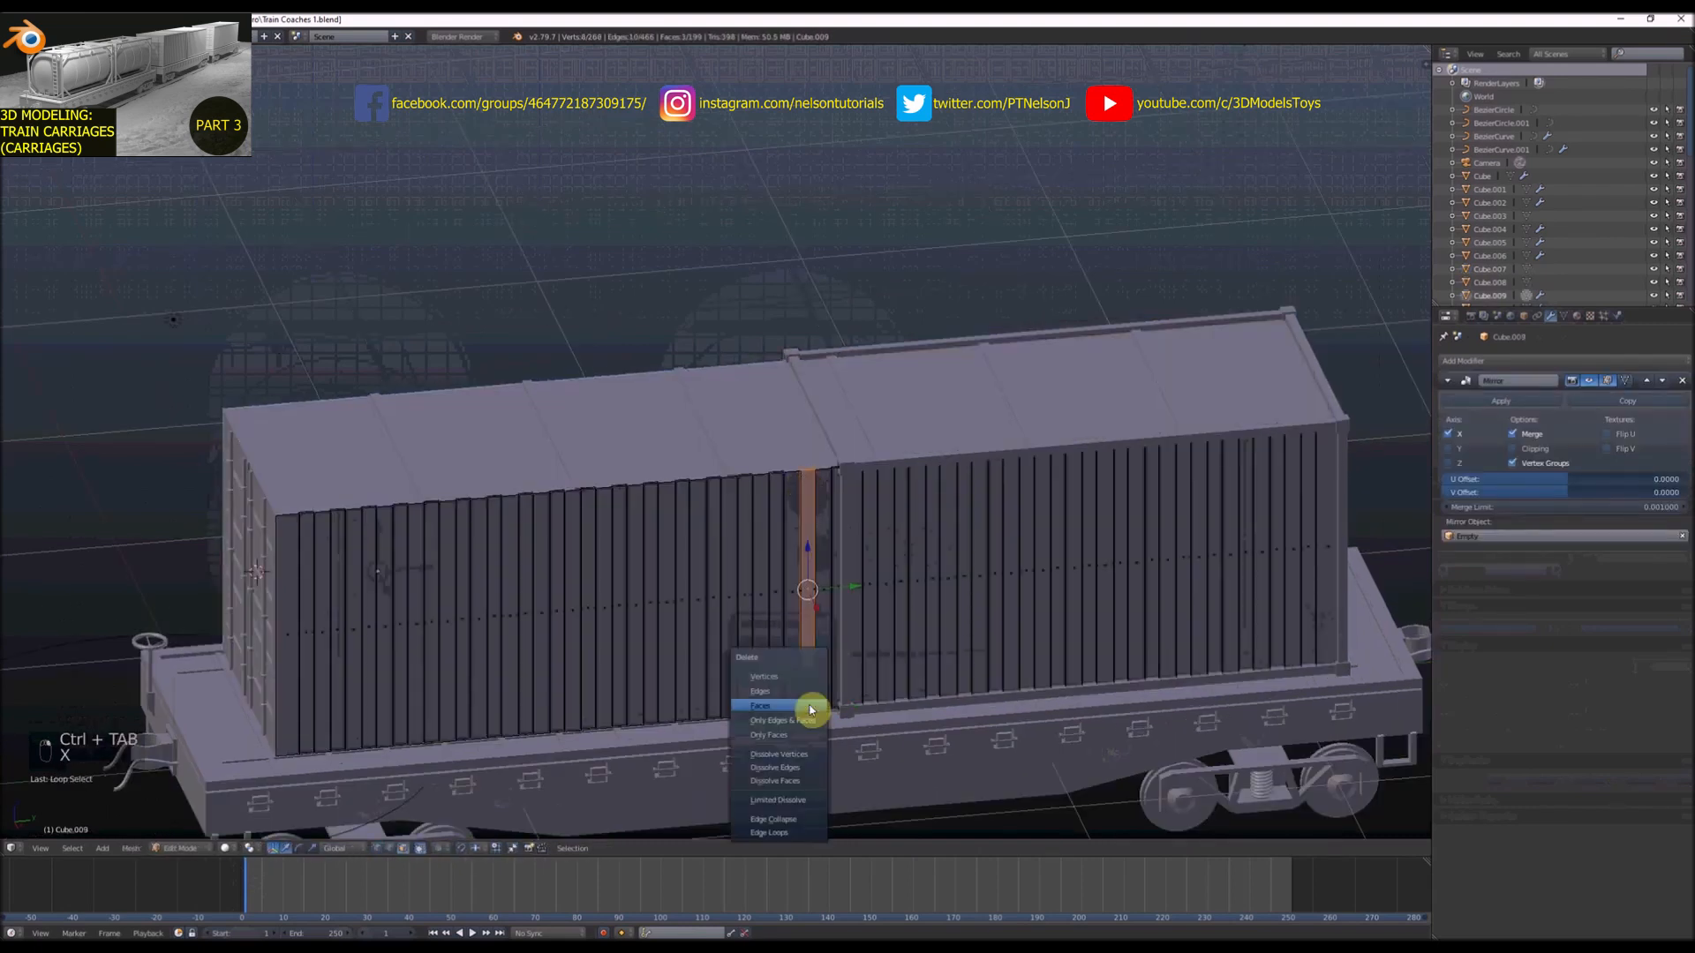
click(792, 709)
middle_drag(876, 596, 844, 484)
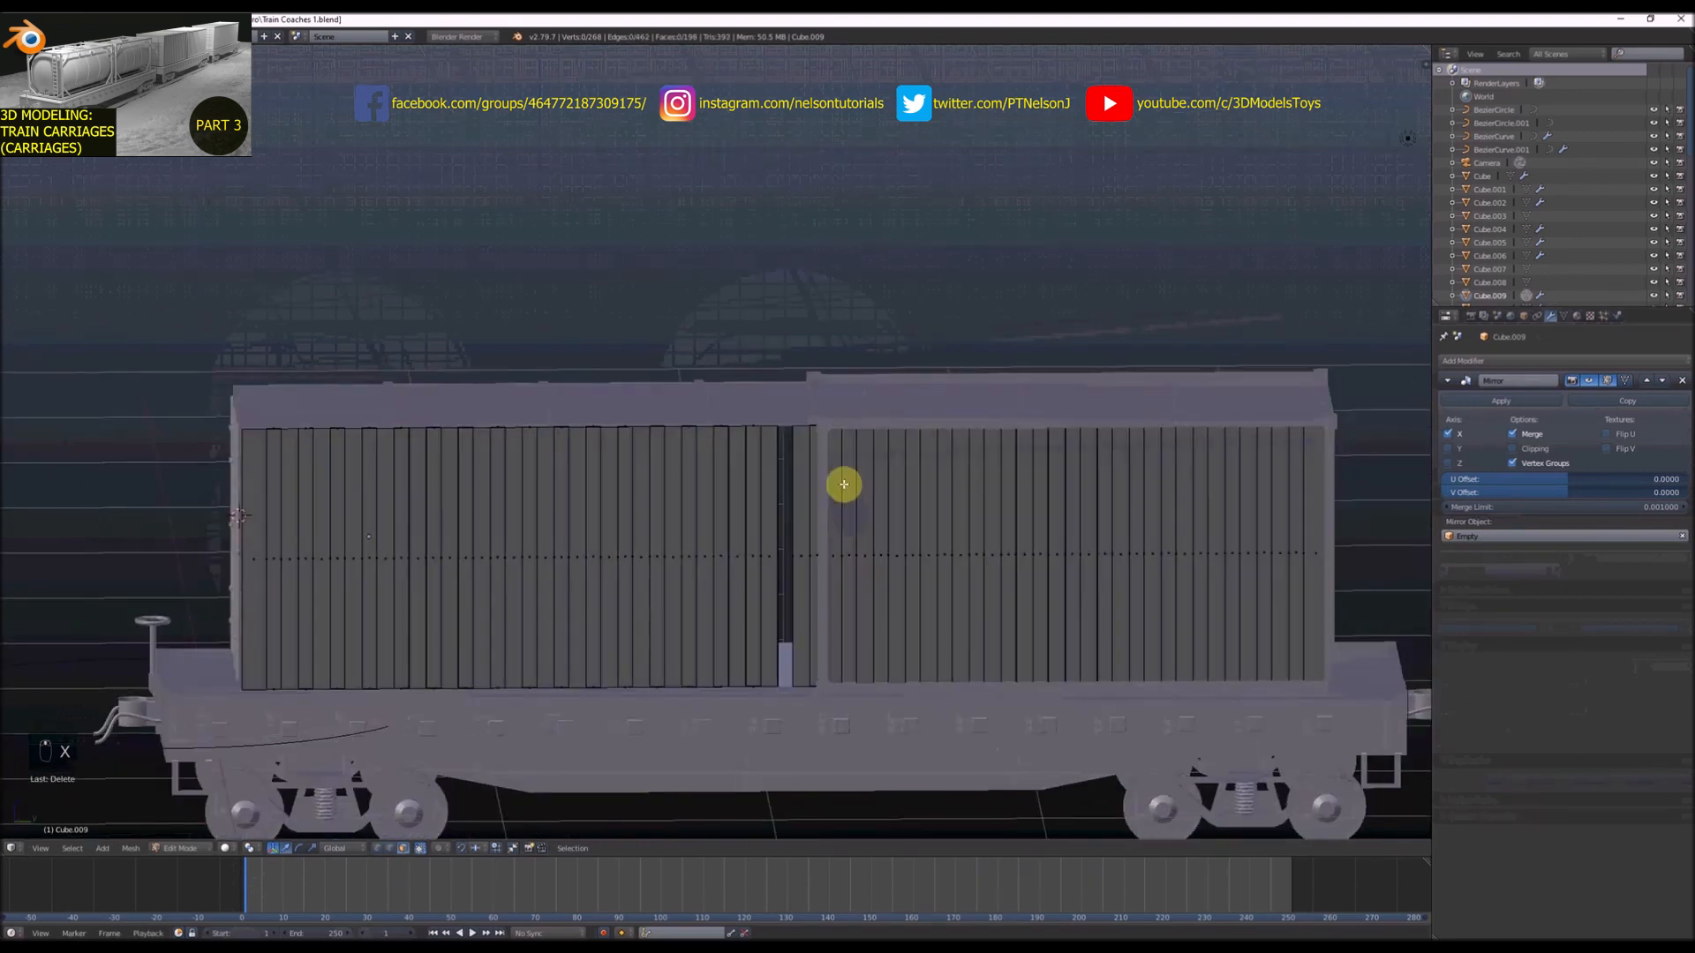
Move the container frame's relocated end along Y in the side view so it borders the wall gap
scroll(823, 444, up, 2)
key(Tab)
right_click(822, 425)
key(KP_3)
key(Tab)
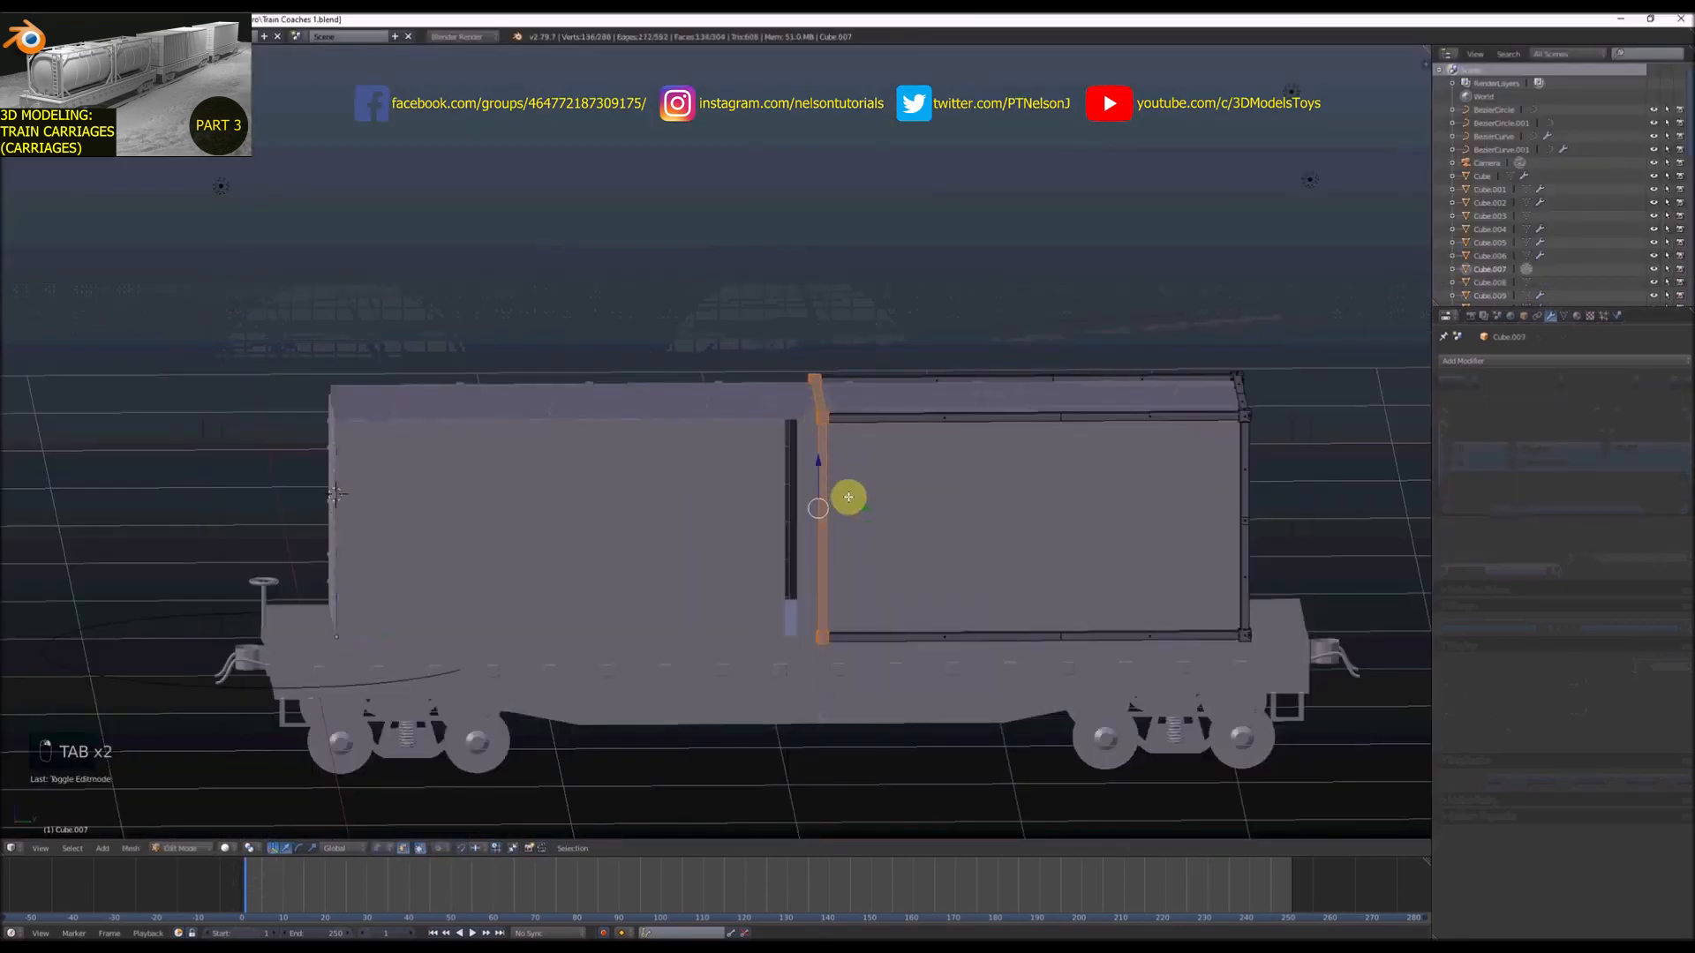
scroll(845, 493, up, 3)
key(g)
click(813, 503)
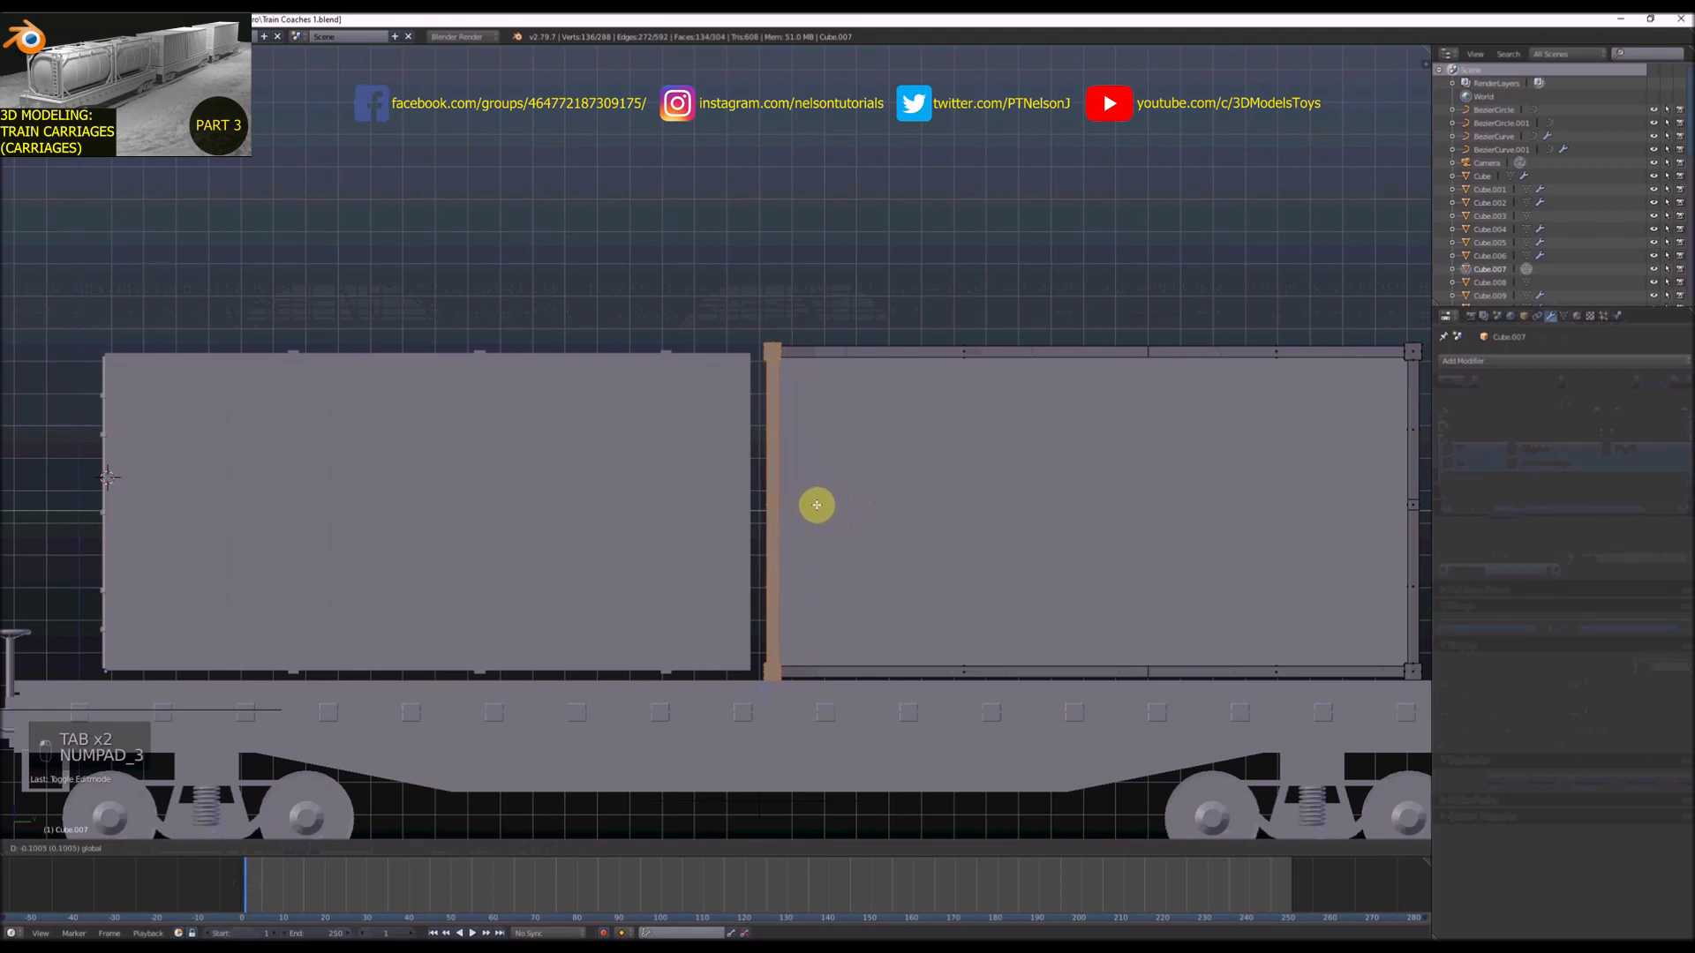
middle_drag(821, 505, 897, 427)
scroll(798, 435, down, 4)
scroll(790, 456, up, 4)
key(Tab)
Add a loop cut across the container's roof panel at the relocated frame end
scroll(785, 436, down, 5)
key(z)
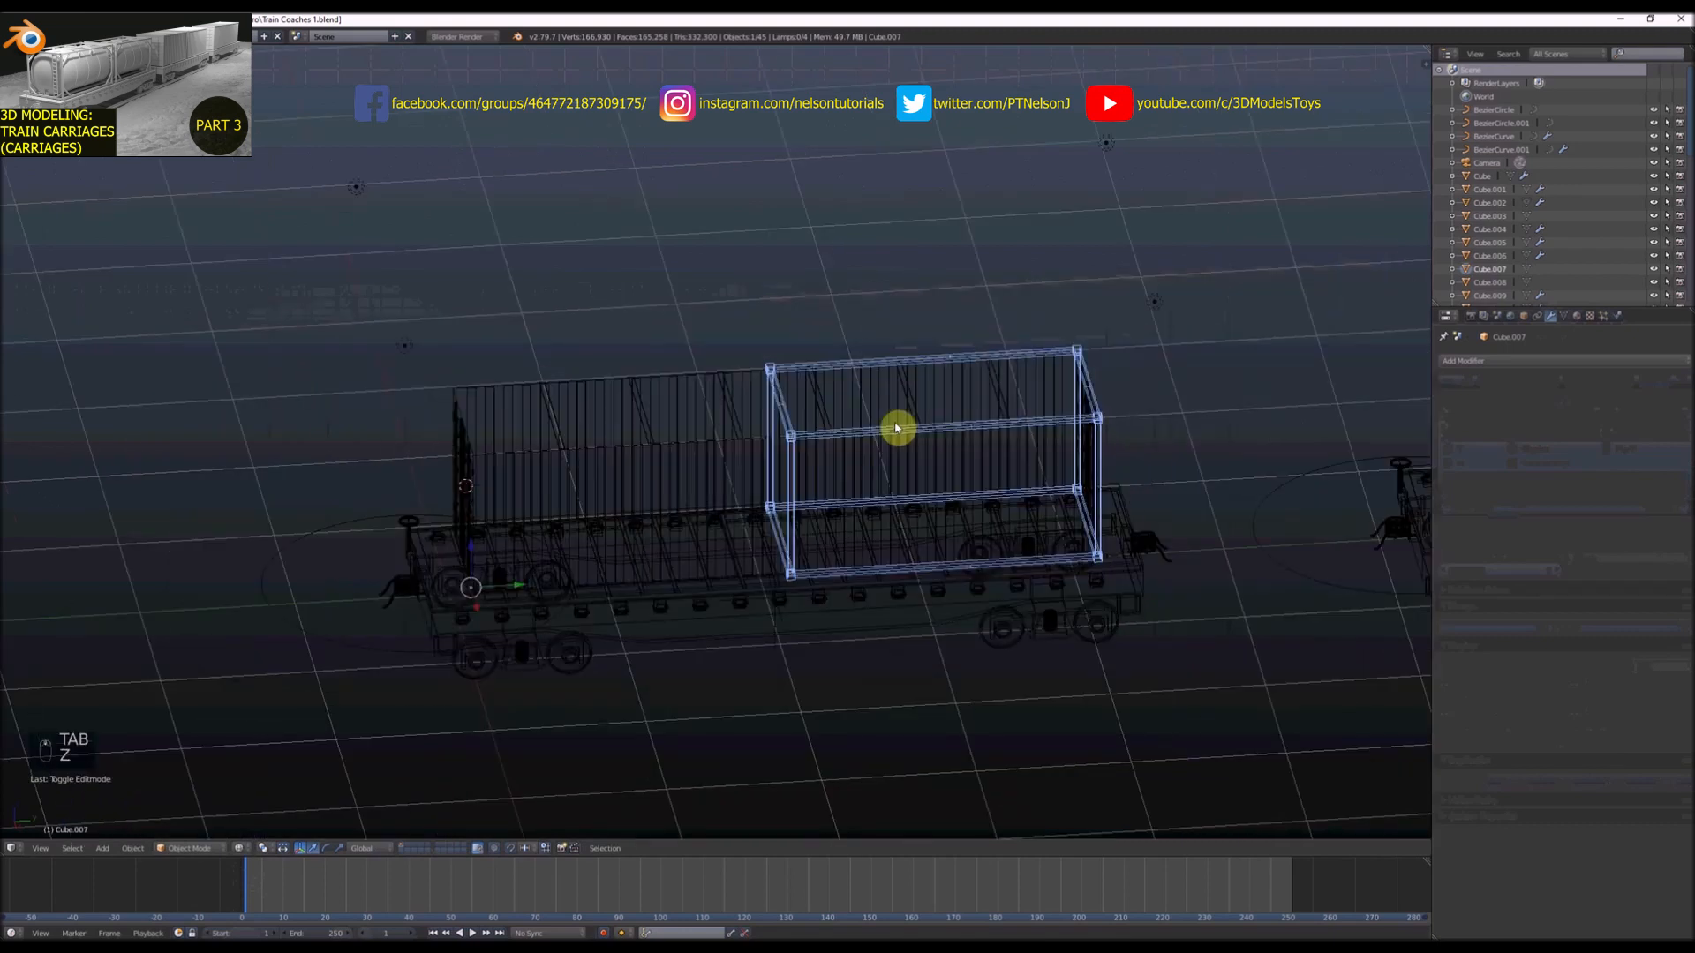
key(z)
scroll(793, 443, up, 5)
right_click(738, 424)
key(Tab)
scroll(765, 412, up, 2)
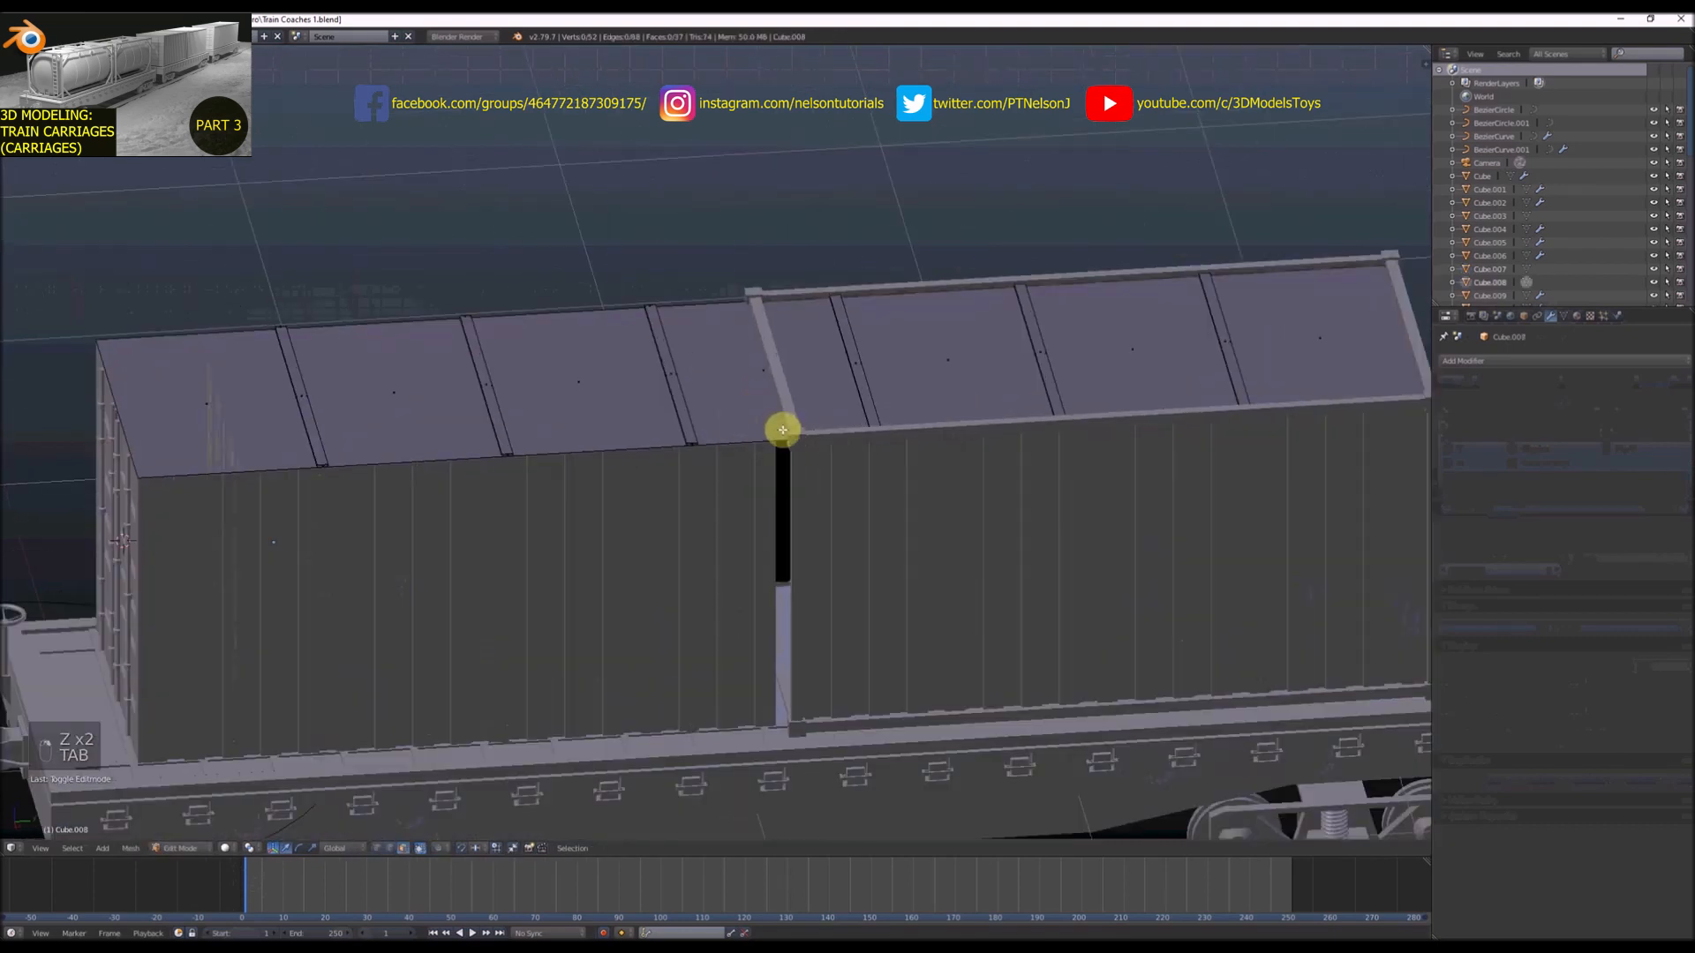
key(ctrl+r)
key(z)
key(z)
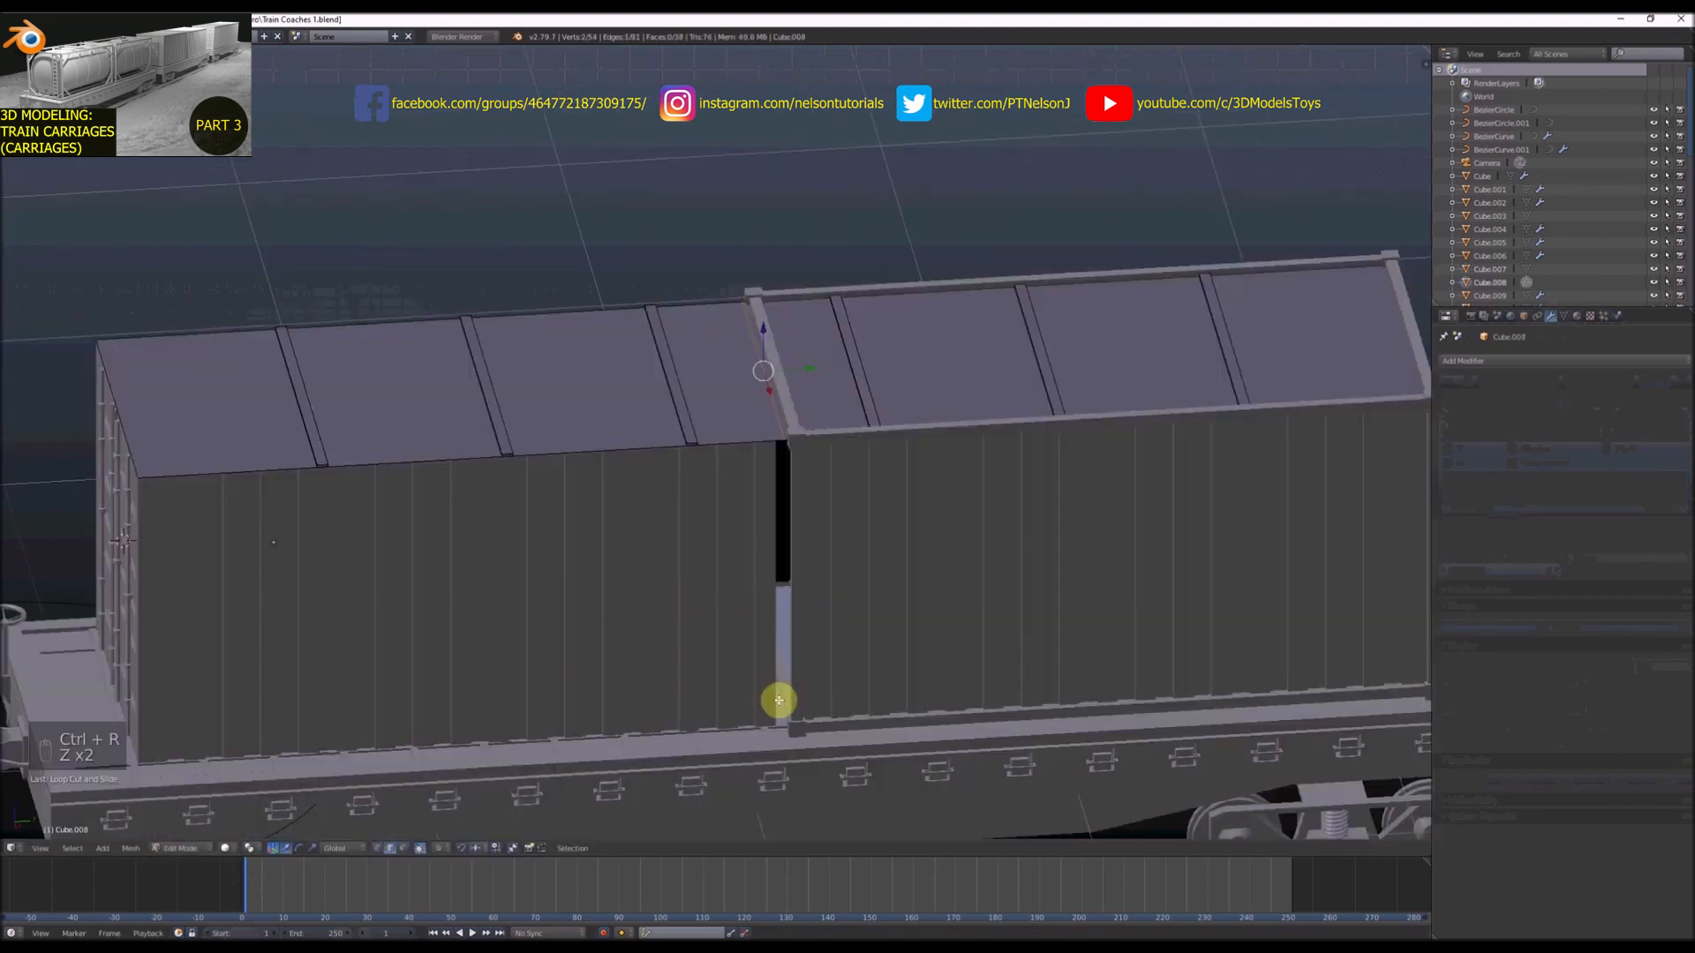
key(Tab)
key(Tab)
key(Tab)
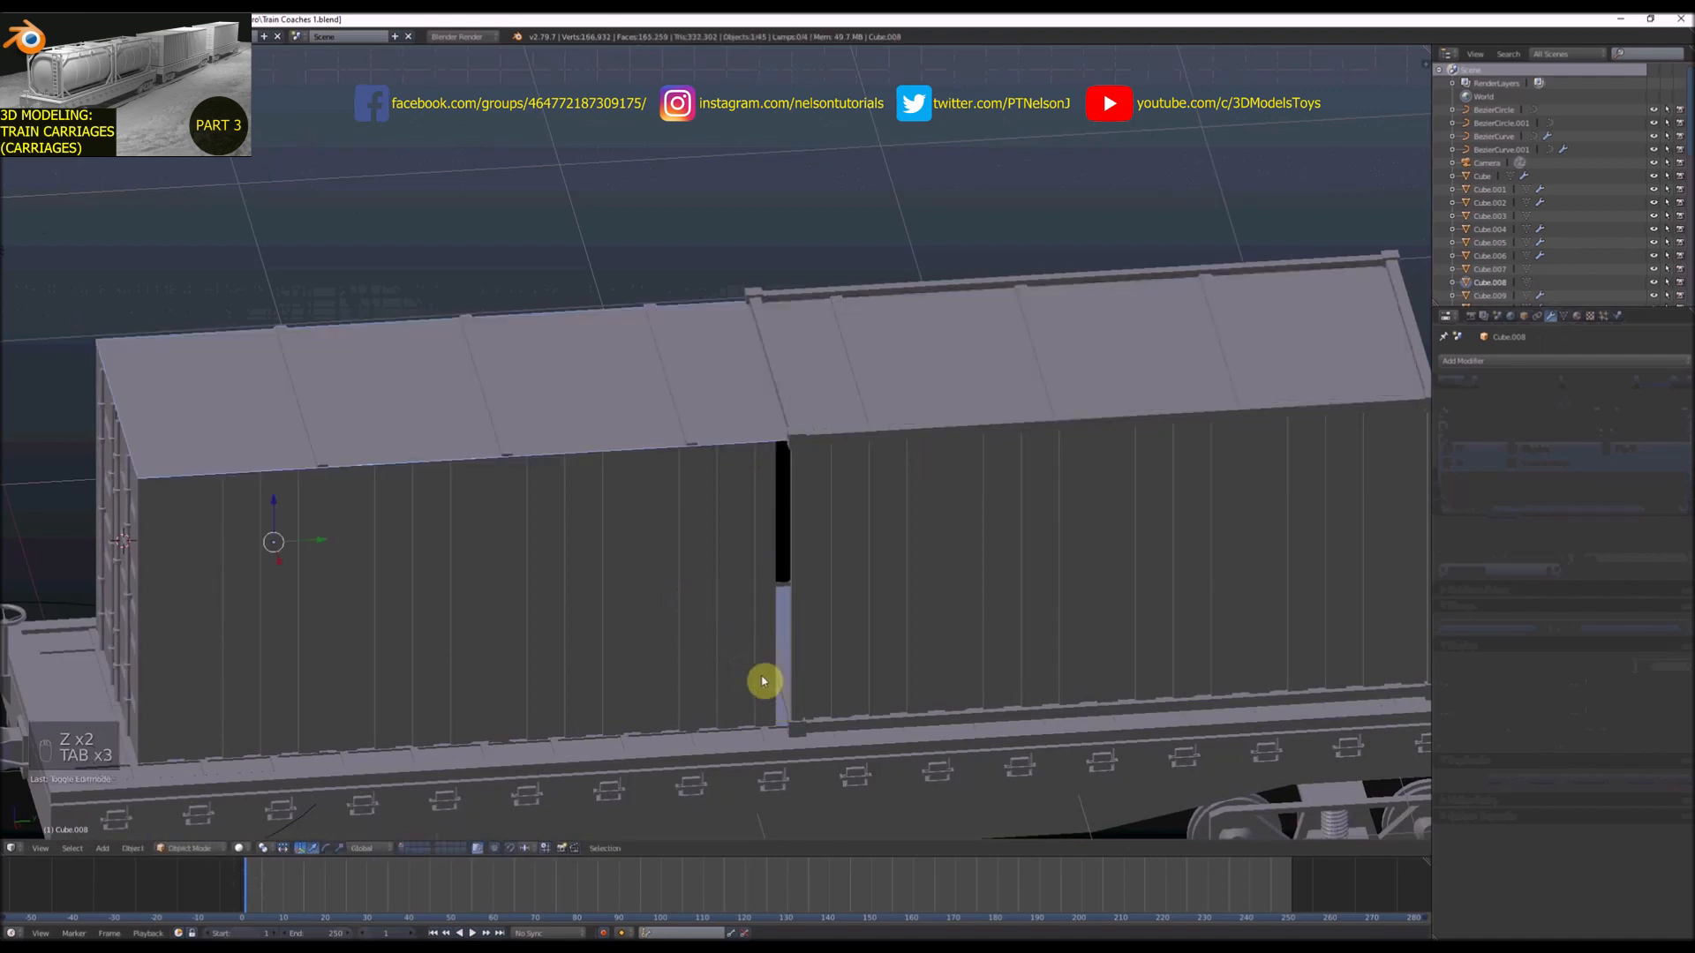
Select the container's floor panel and add a loop cut across its middle, matching the roof's cut
key(z)
right_click(746, 689)
key(z)
middle_drag(719, 671, 735, 627)
scroll(620, 644, up, 3)
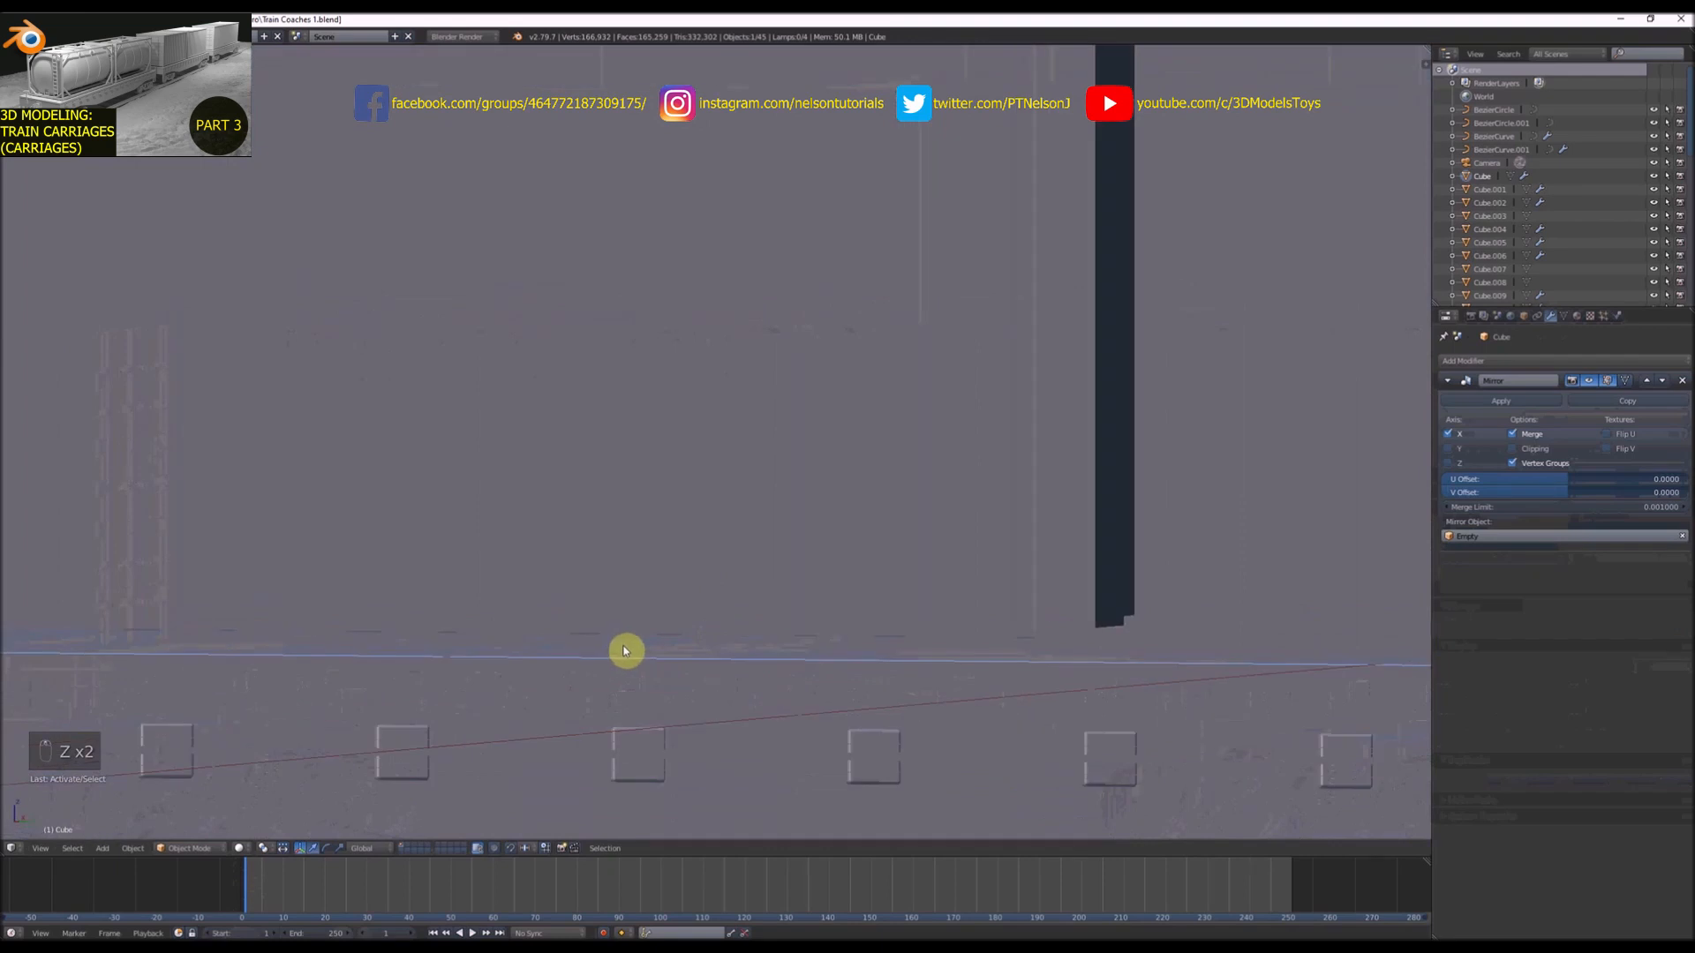
right_click(627, 651)
key(z)
scroll(636, 651, down, 2)
middle_drag(642, 651, 768, 593)
key(Tab)
scroll(750, 629, up, 1)
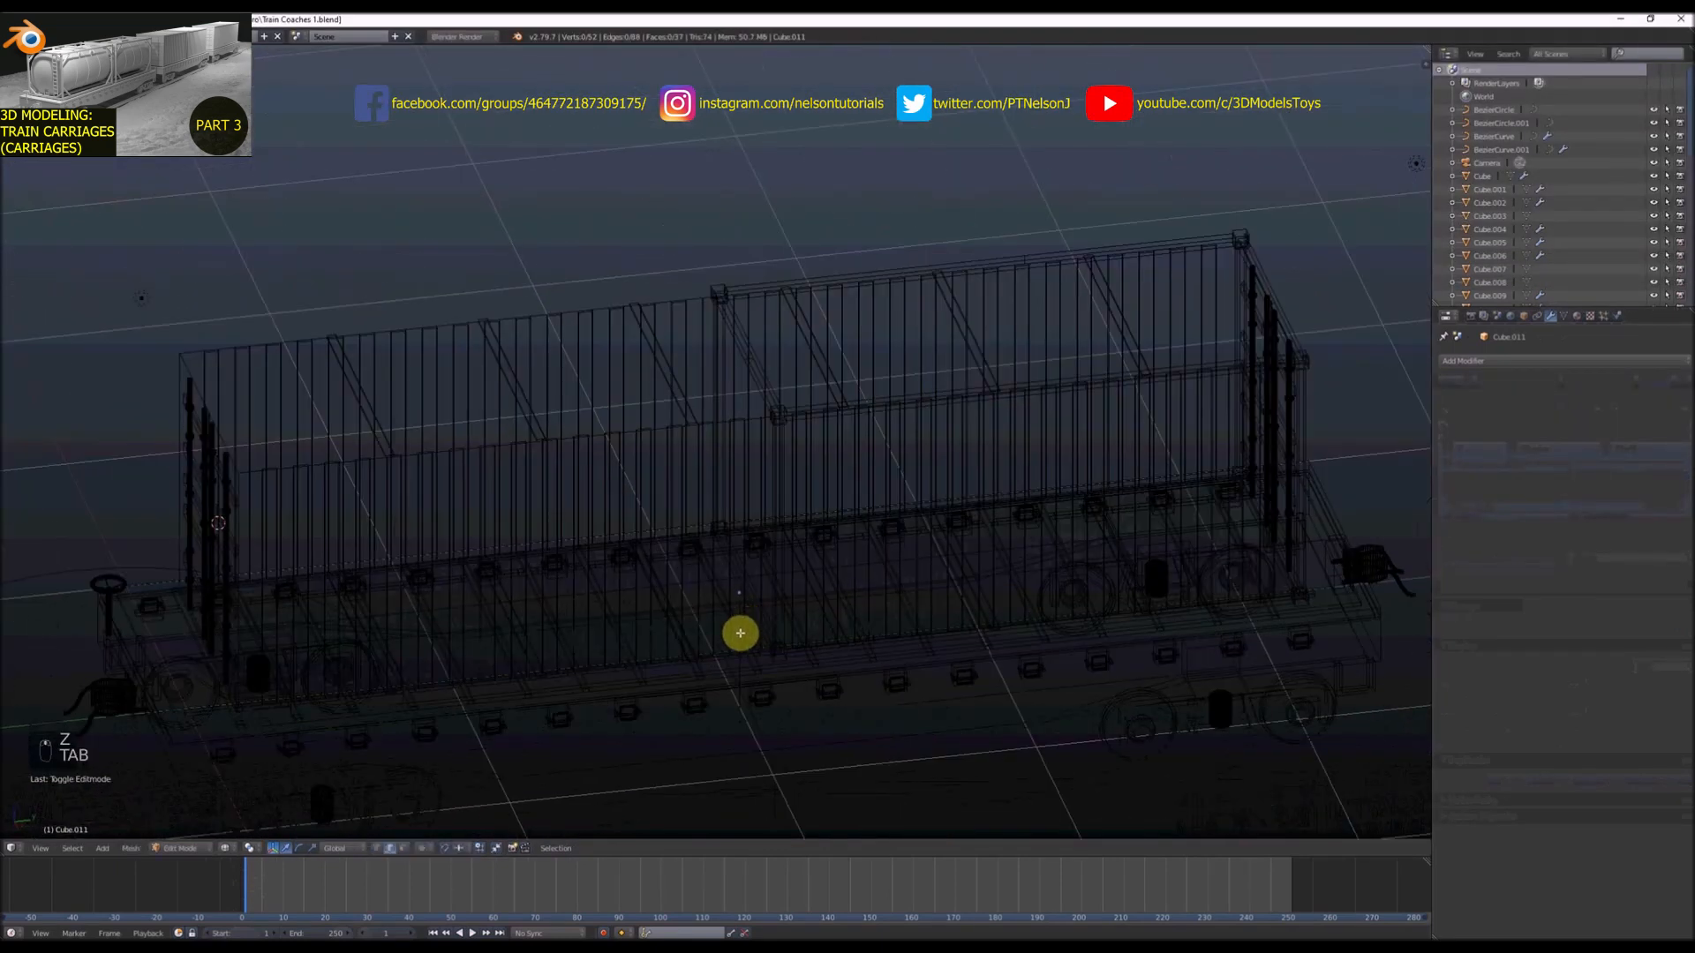
click(740, 634)
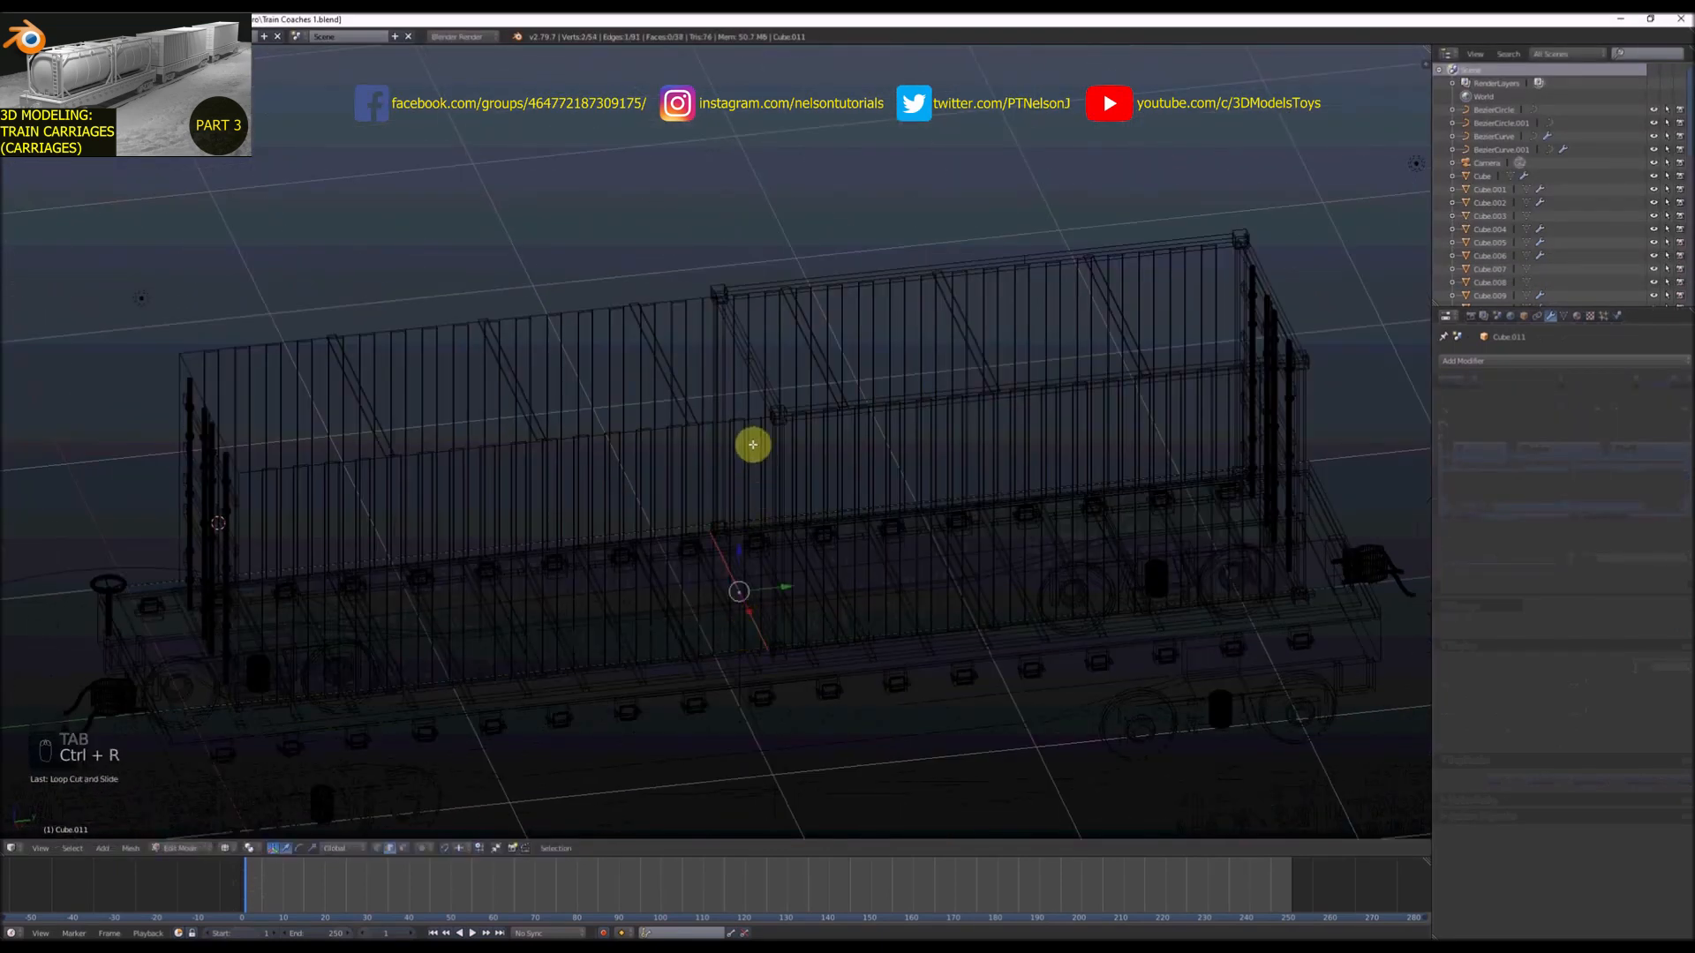
key(Tab)
key(z)
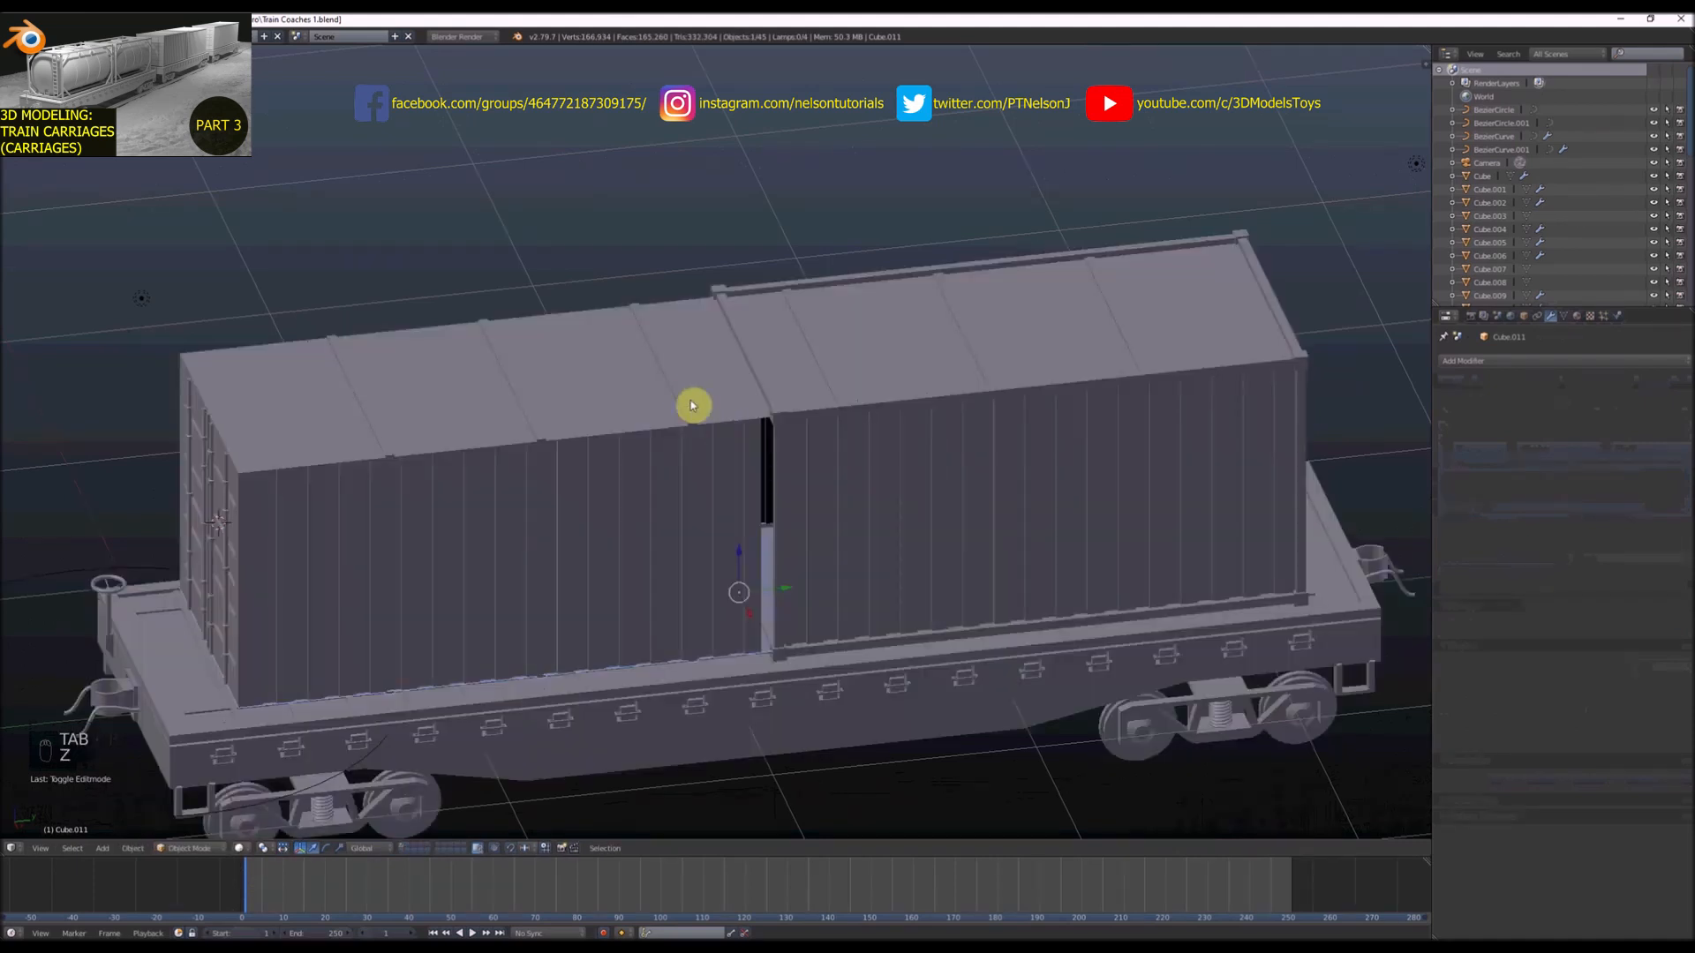
Join the floor panel and the roof panel into one object and check the combined mesh in edit mode
shift+right_click(680, 389)
key(z)
middle_drag(726, 415, 752, 374)
key(ctrl+j)
key(Tab)
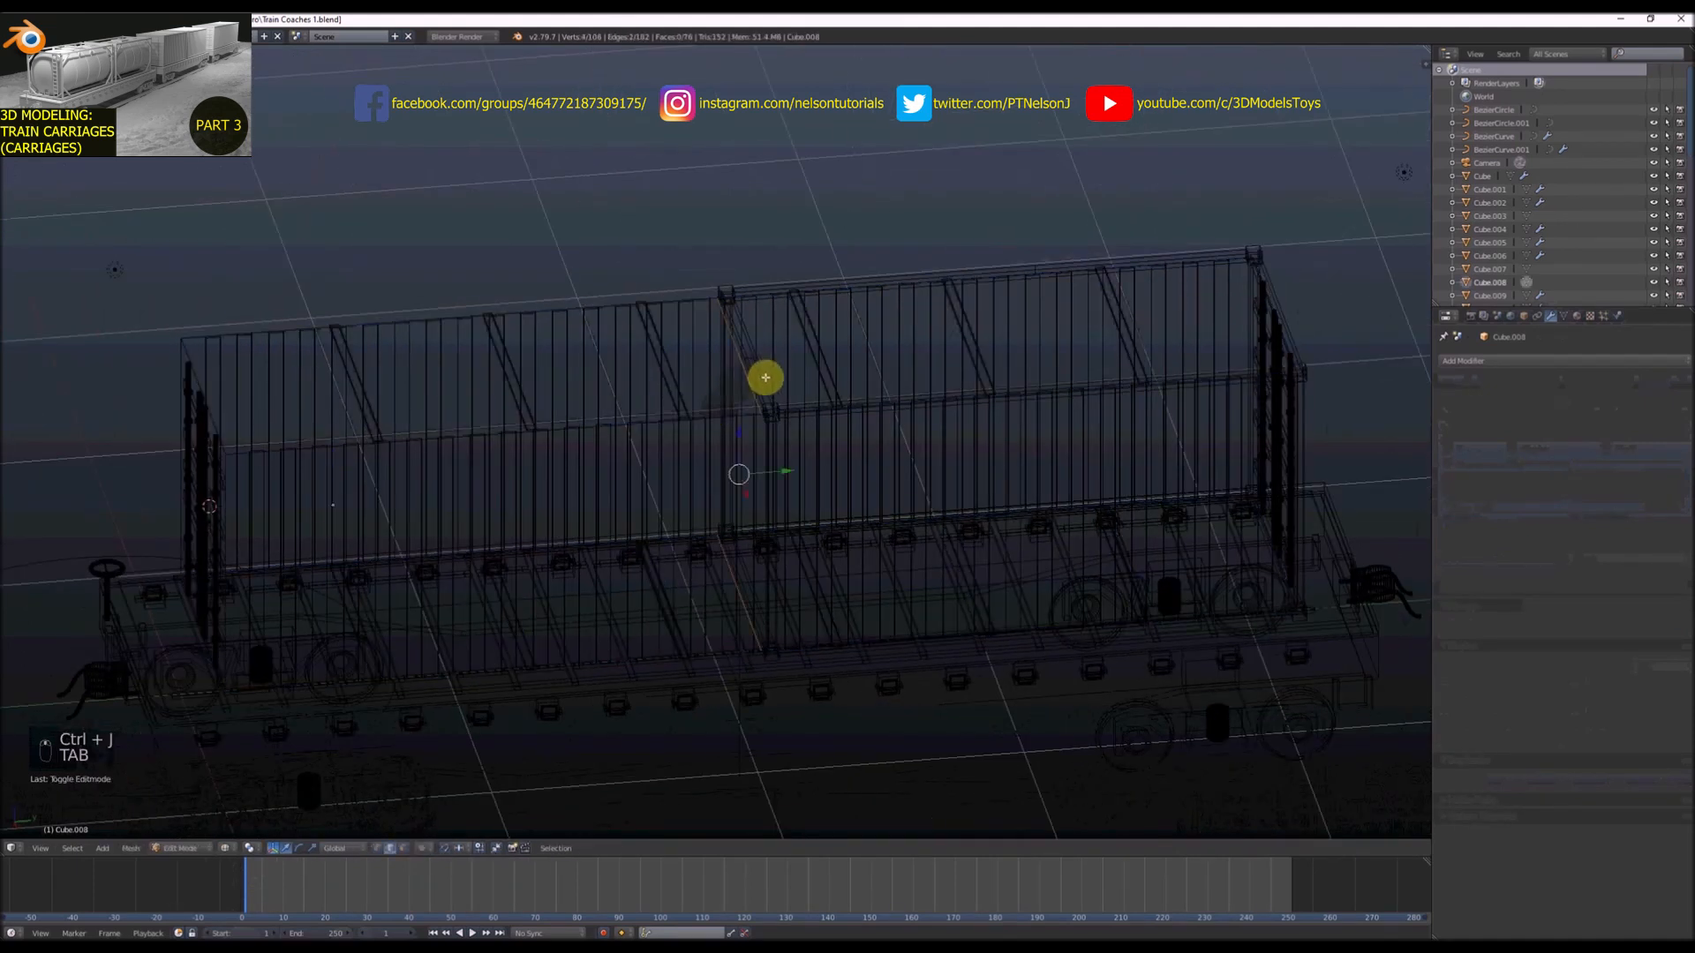
scroll(766, 377, up, 1)
key(Tab)
Set the joined roof and floor object's origin to its geometry
key(t)
key(t)
key(t)
click(88, 218)
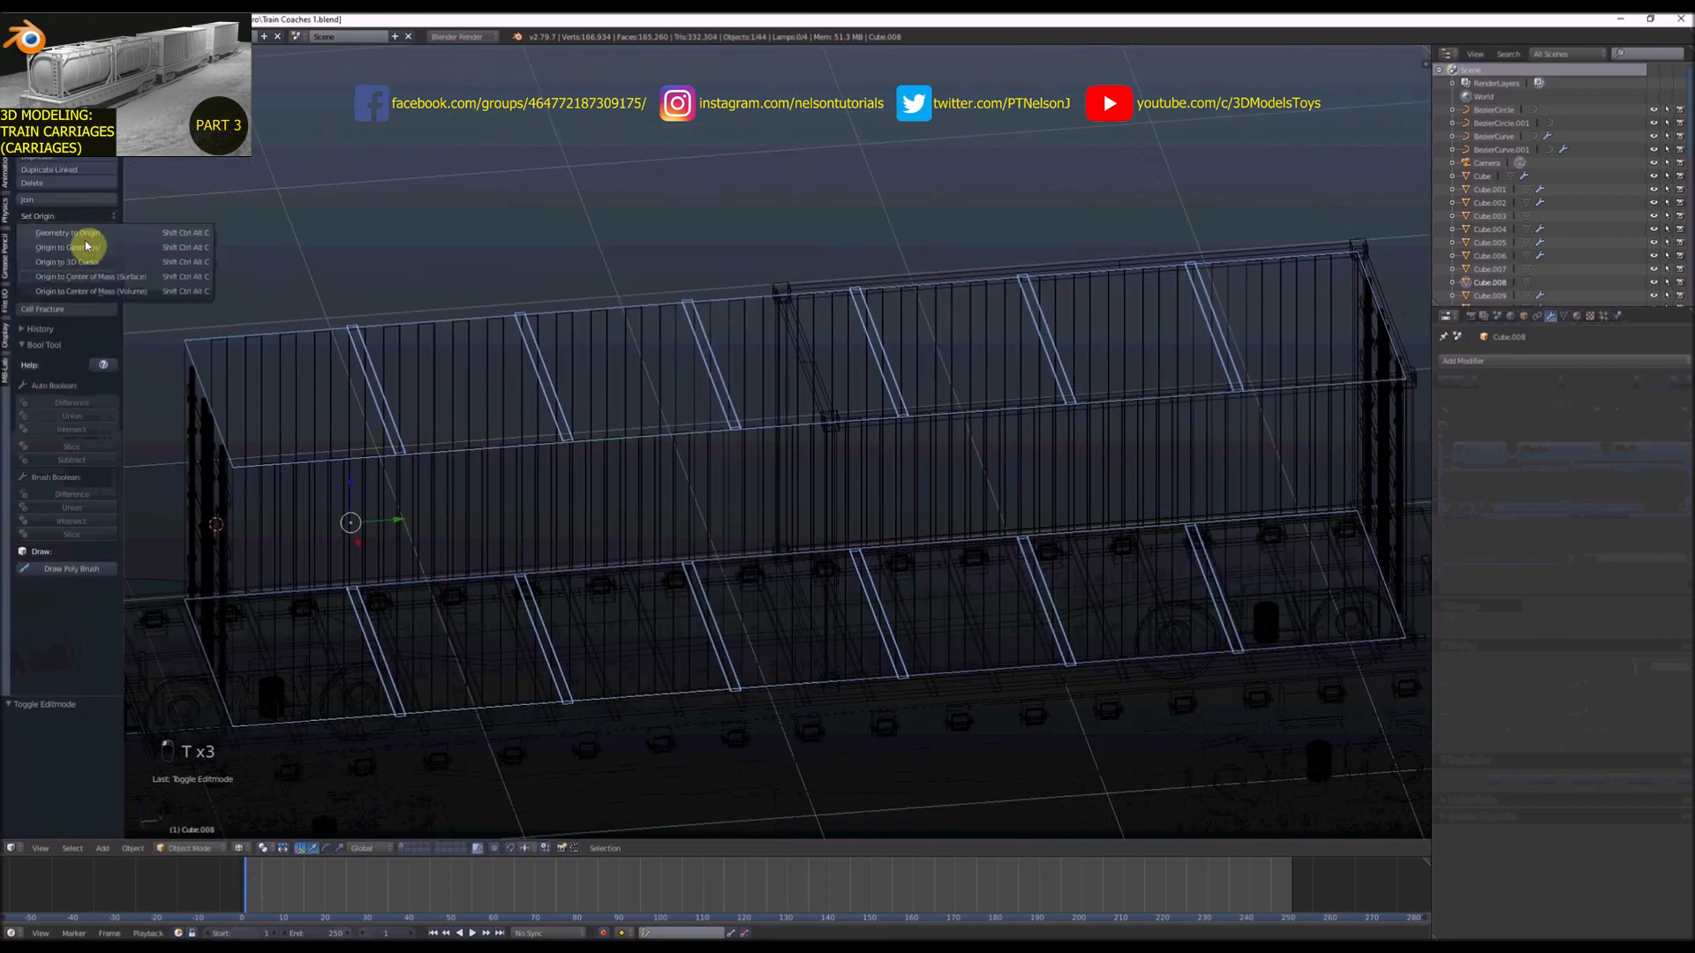
click(87, 247)
key(t)
Bevel the middle cut edges of the roof and floor into narrow strips matching the gap between the walls
key(Tab)
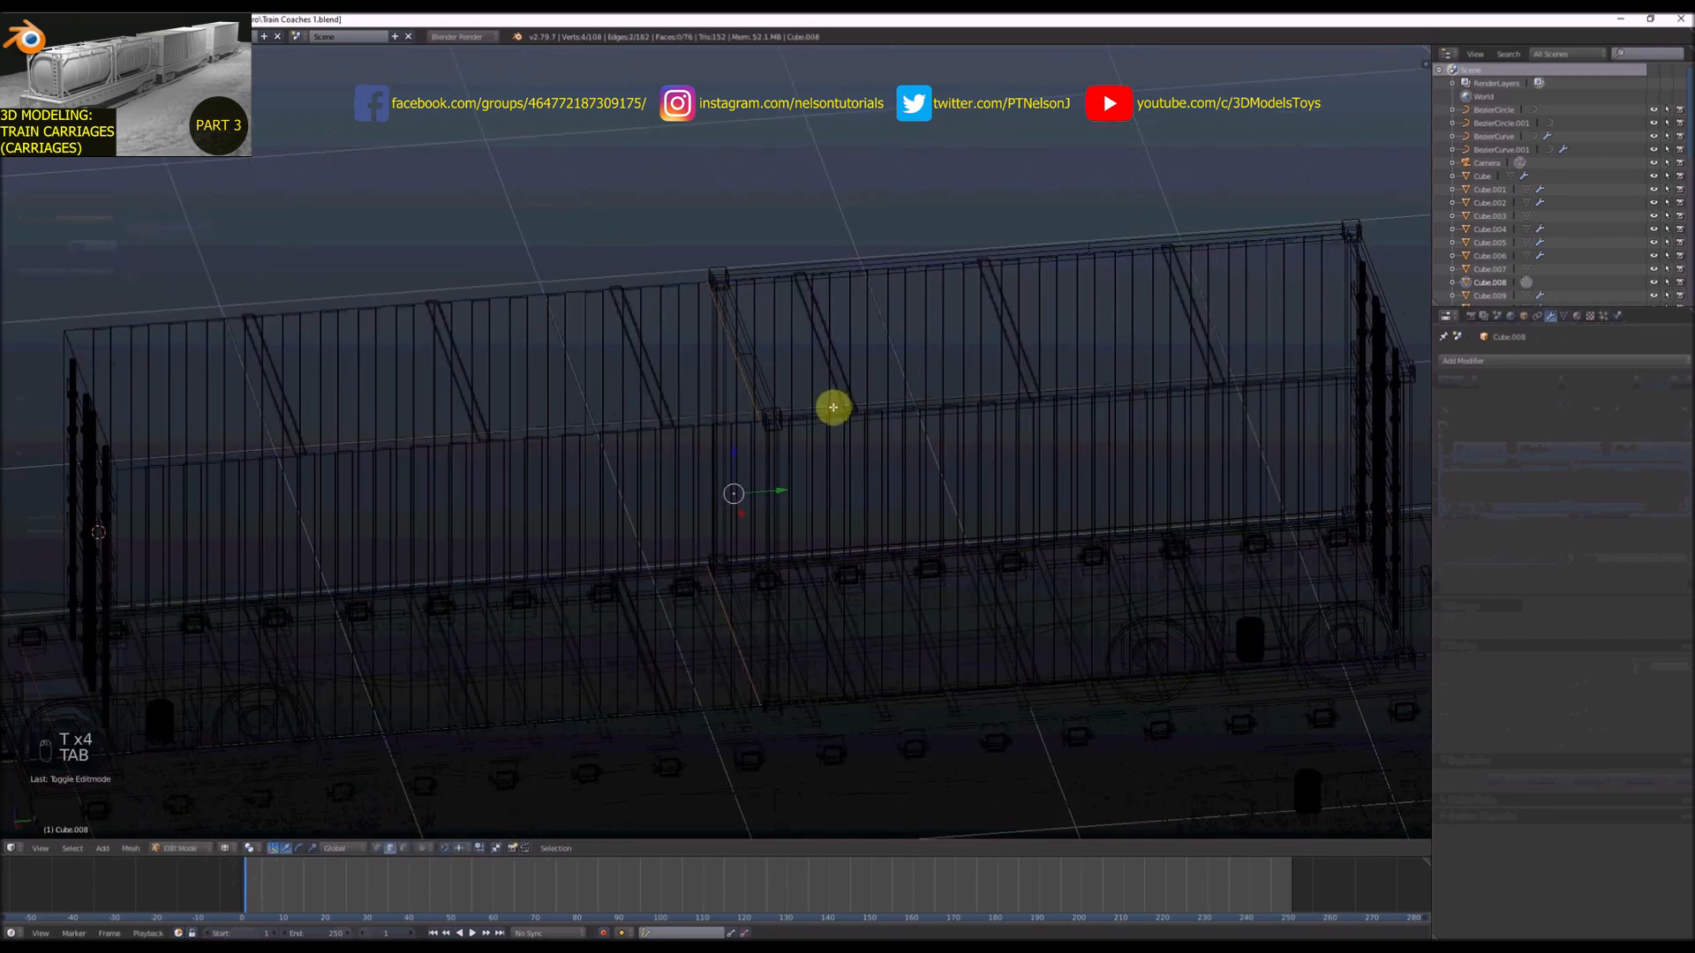
key(ctrl+b)
click(861, 414)
key(KP_3)
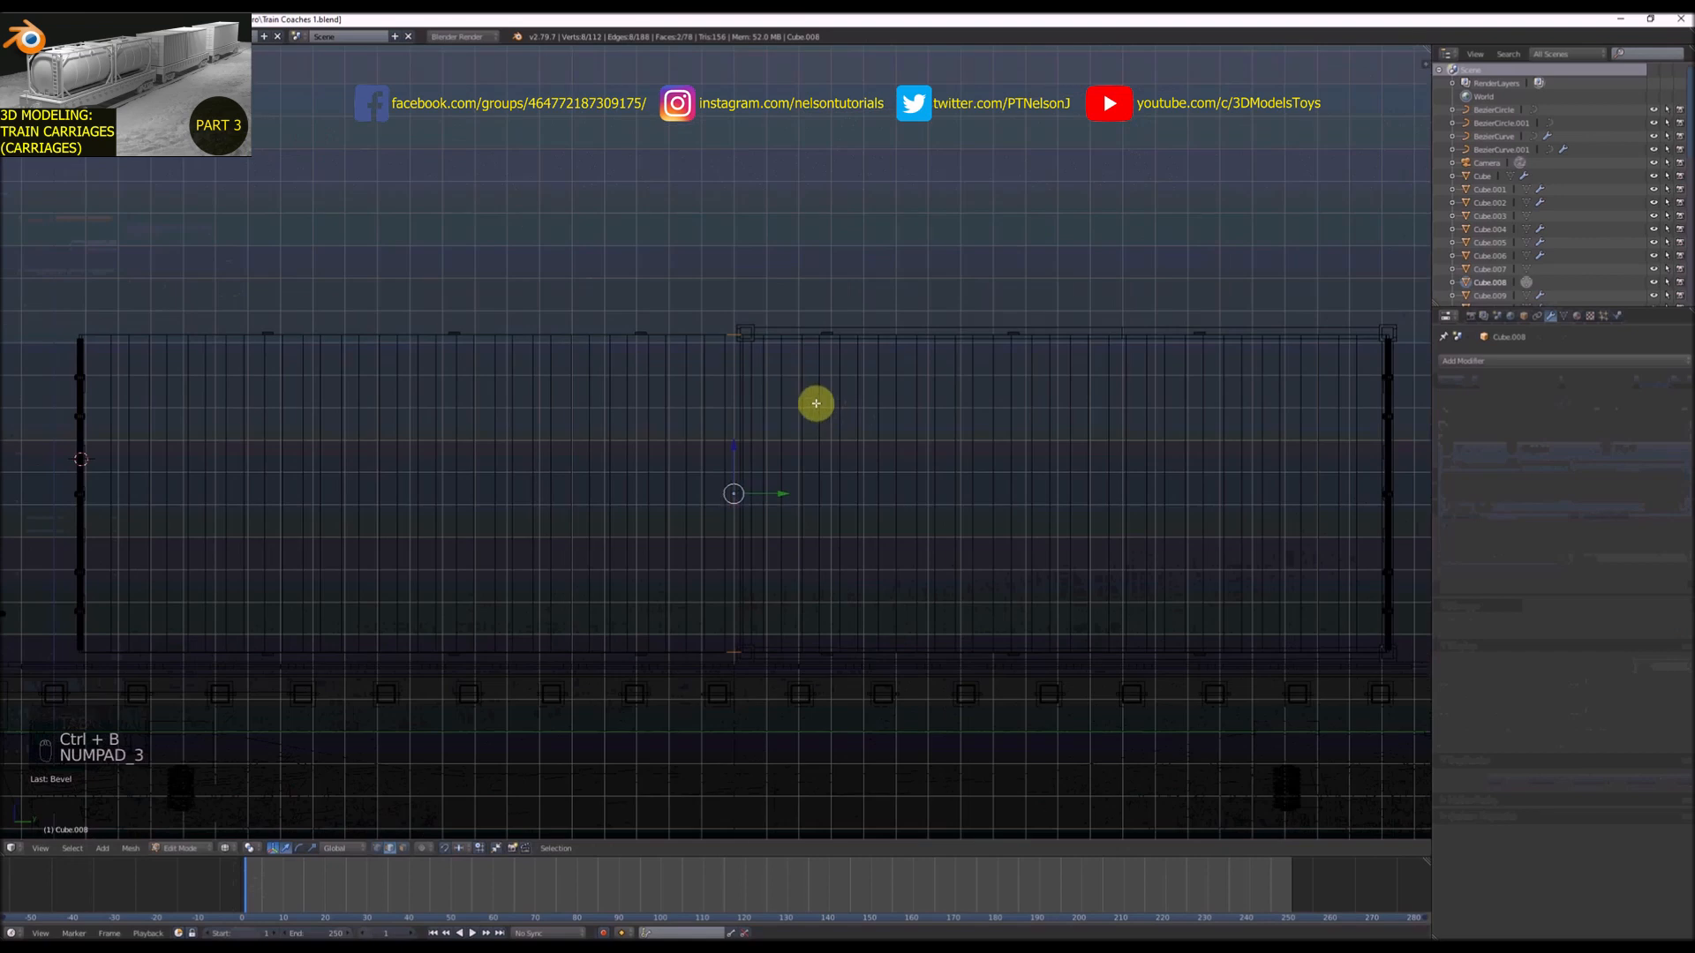
scroll(799, 400, up, 3)
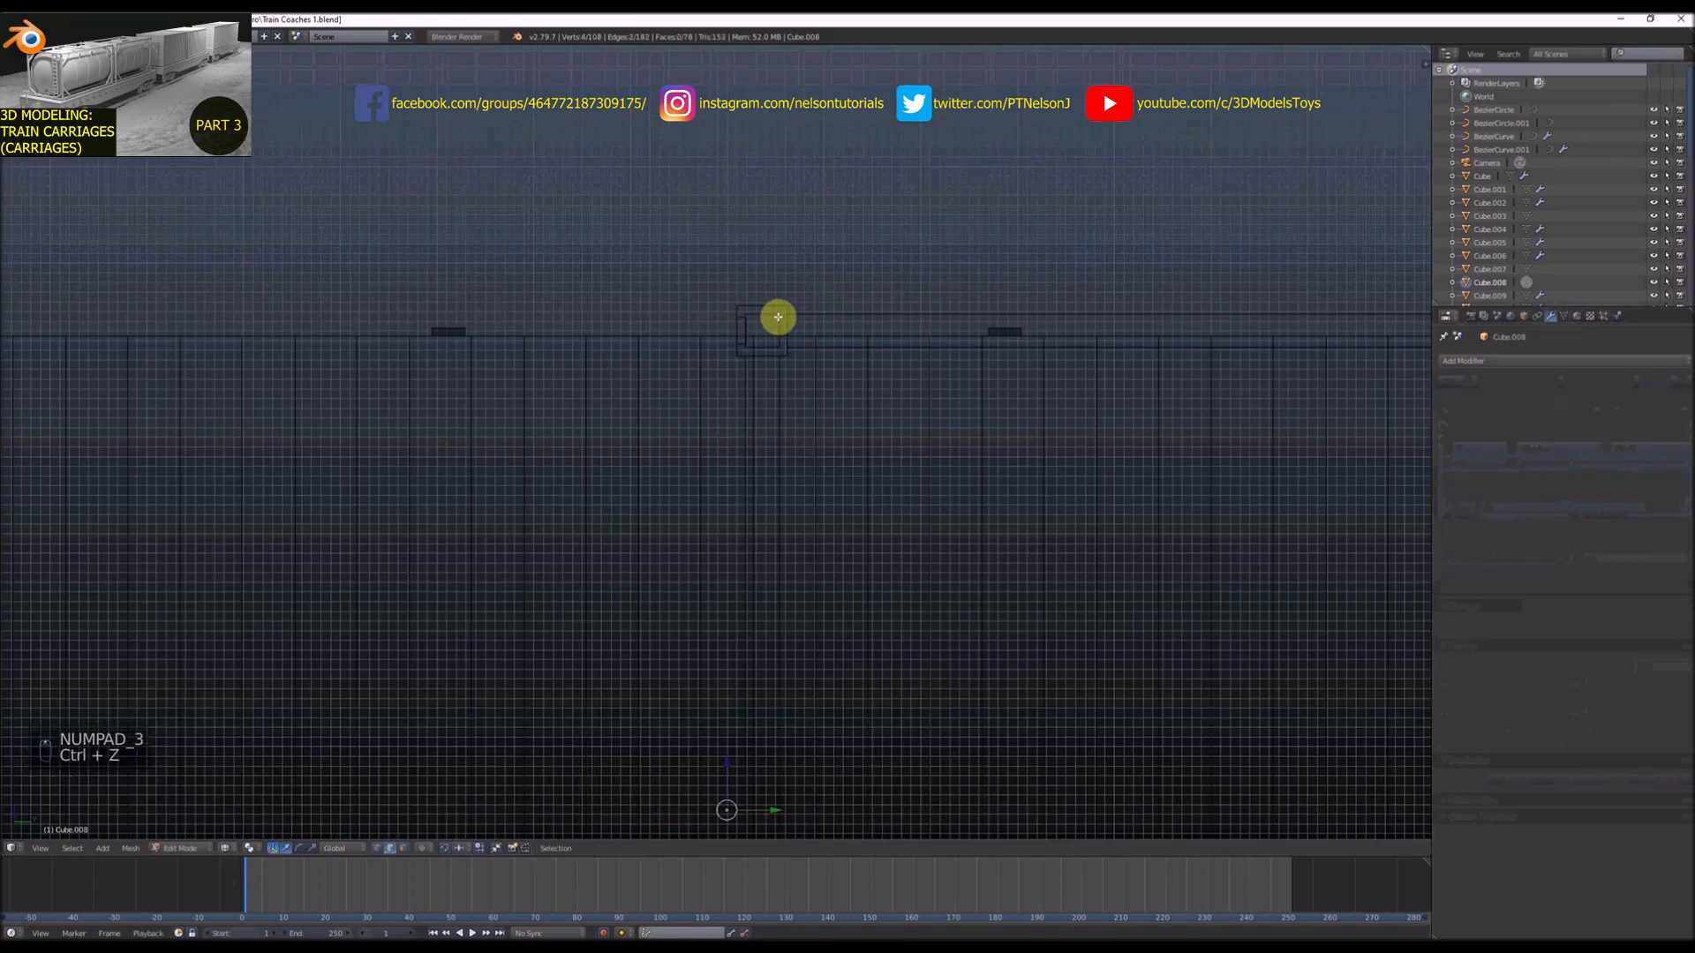
key(ctrl+b)
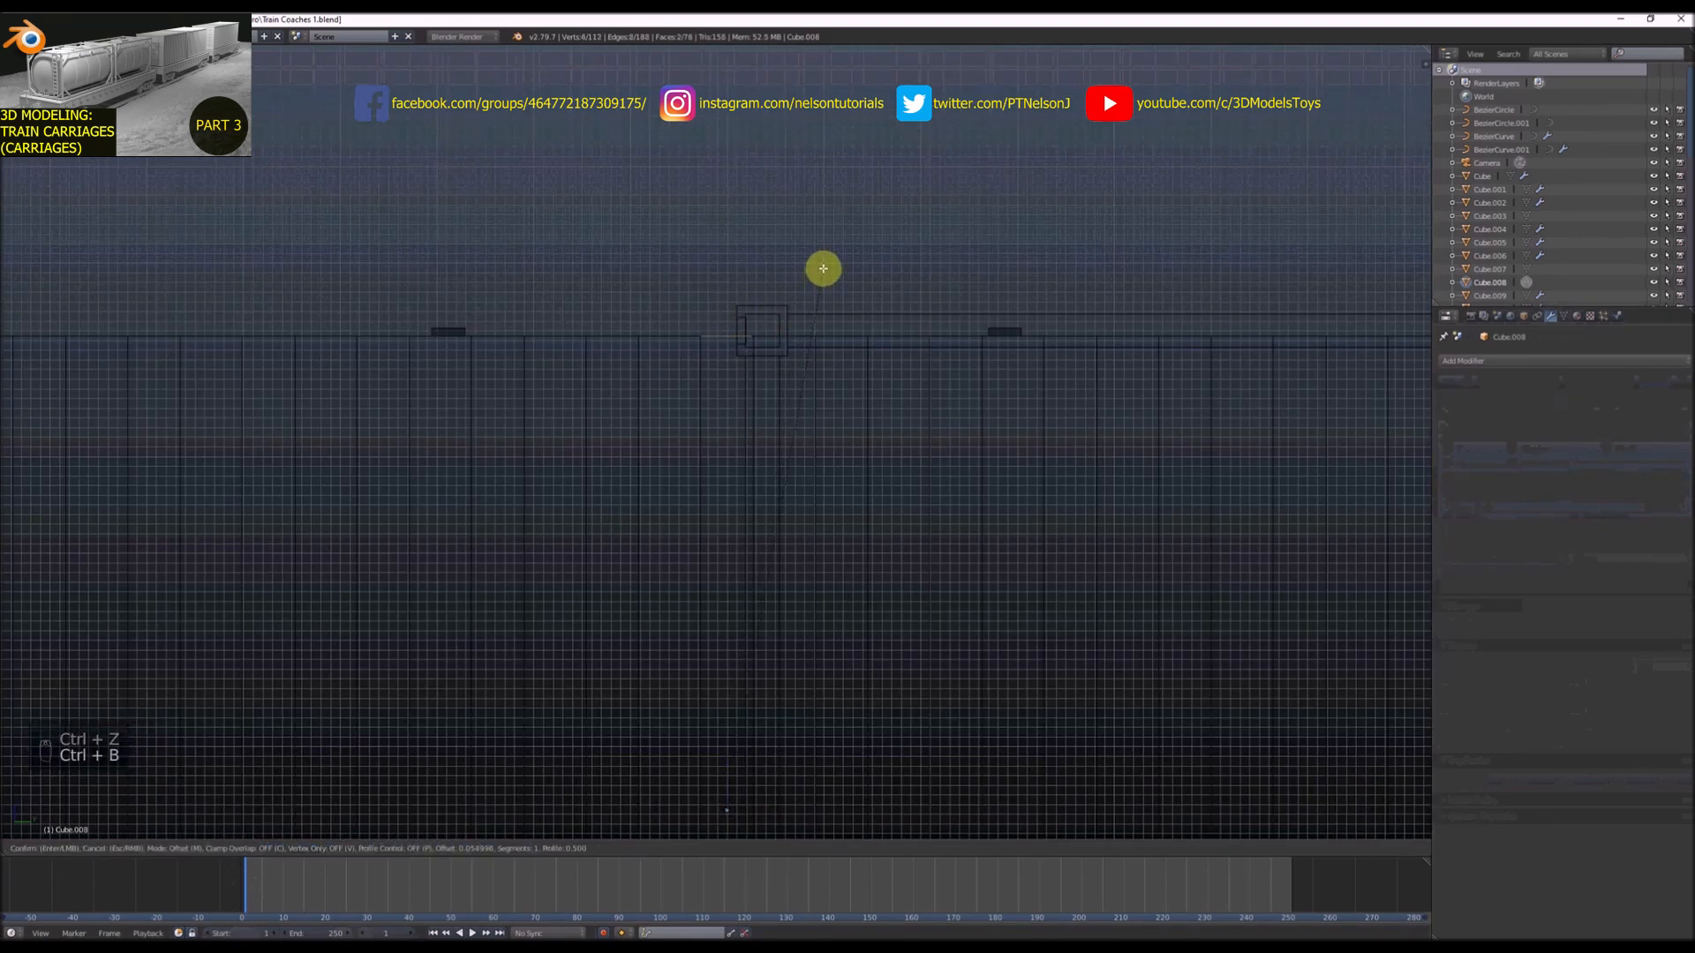
key(z)
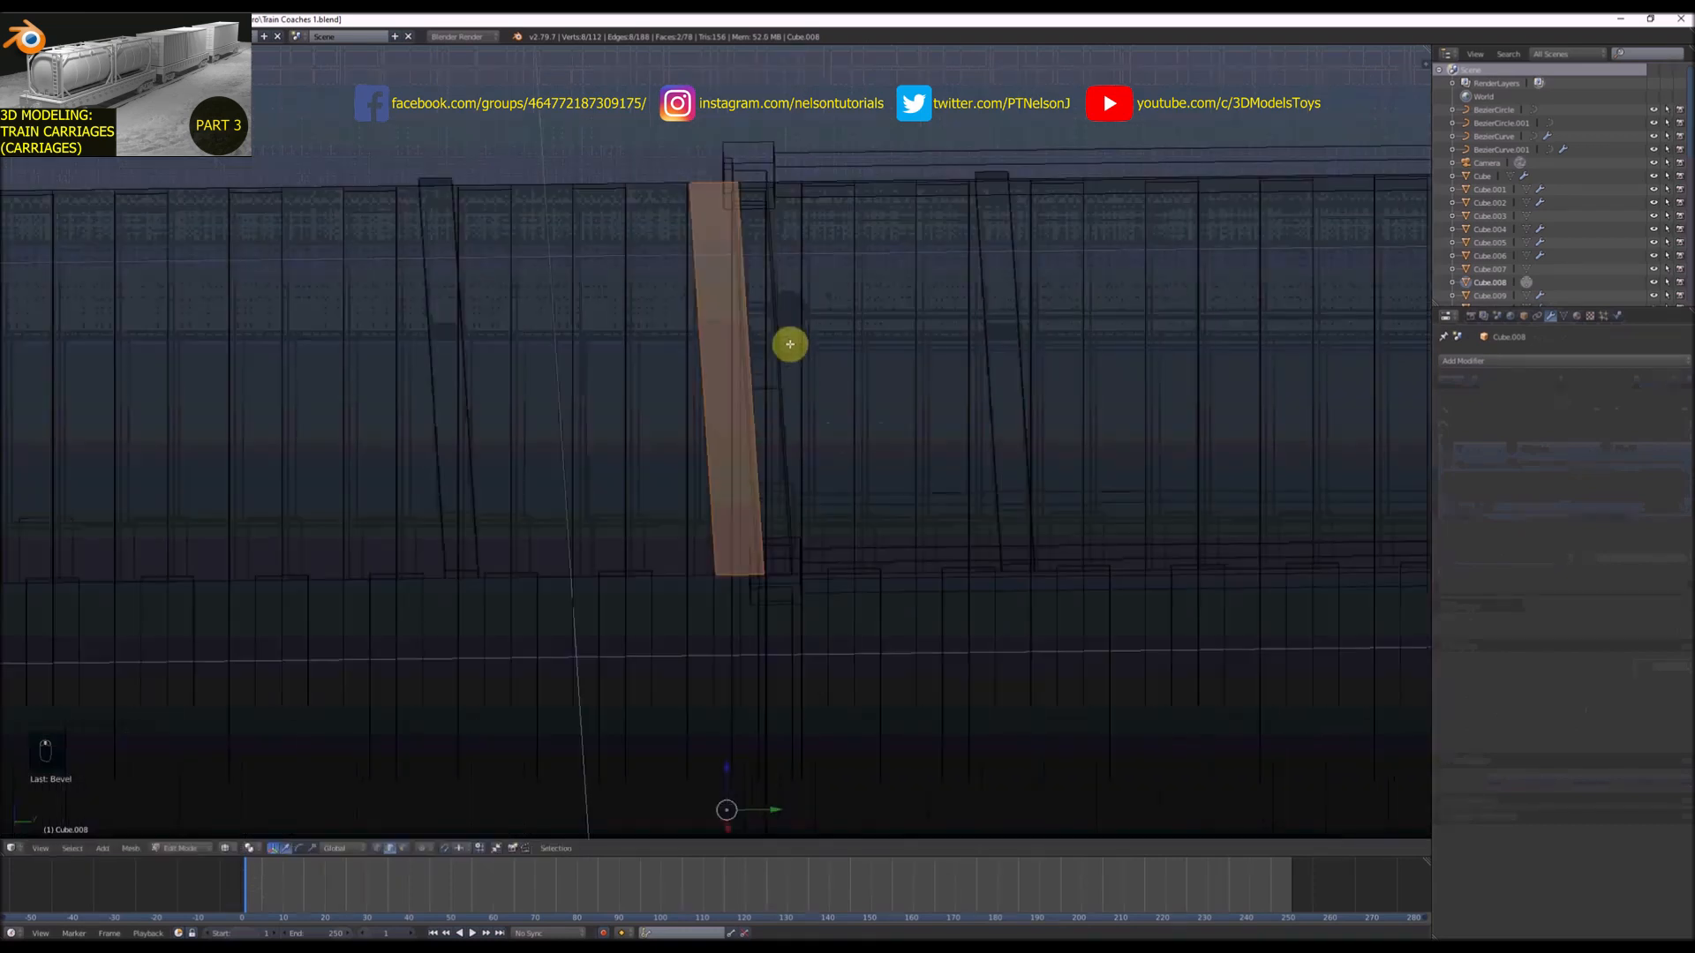
scroll(784, 379, down, 3)
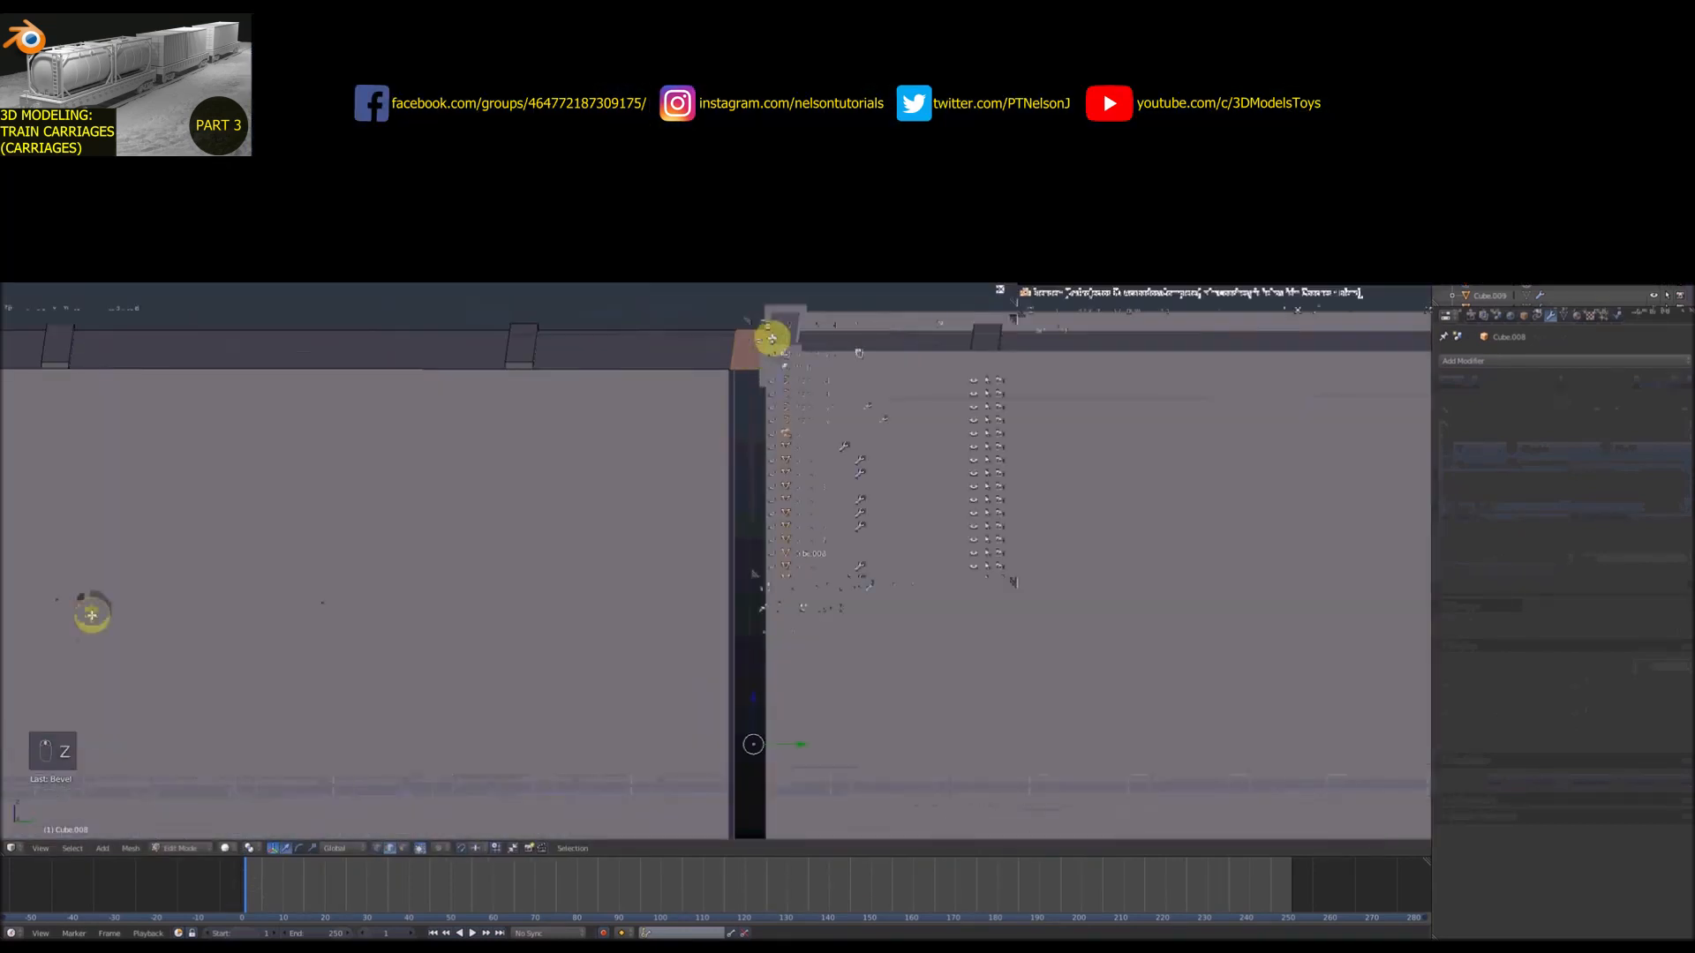
mouse_move(771, 338)
middle_down()
mouse_move(786, 321)
mouse_move(783, 363)
middle_up()
scroll(783, 363, down, 6)
scroll(783, 369, up, 4)
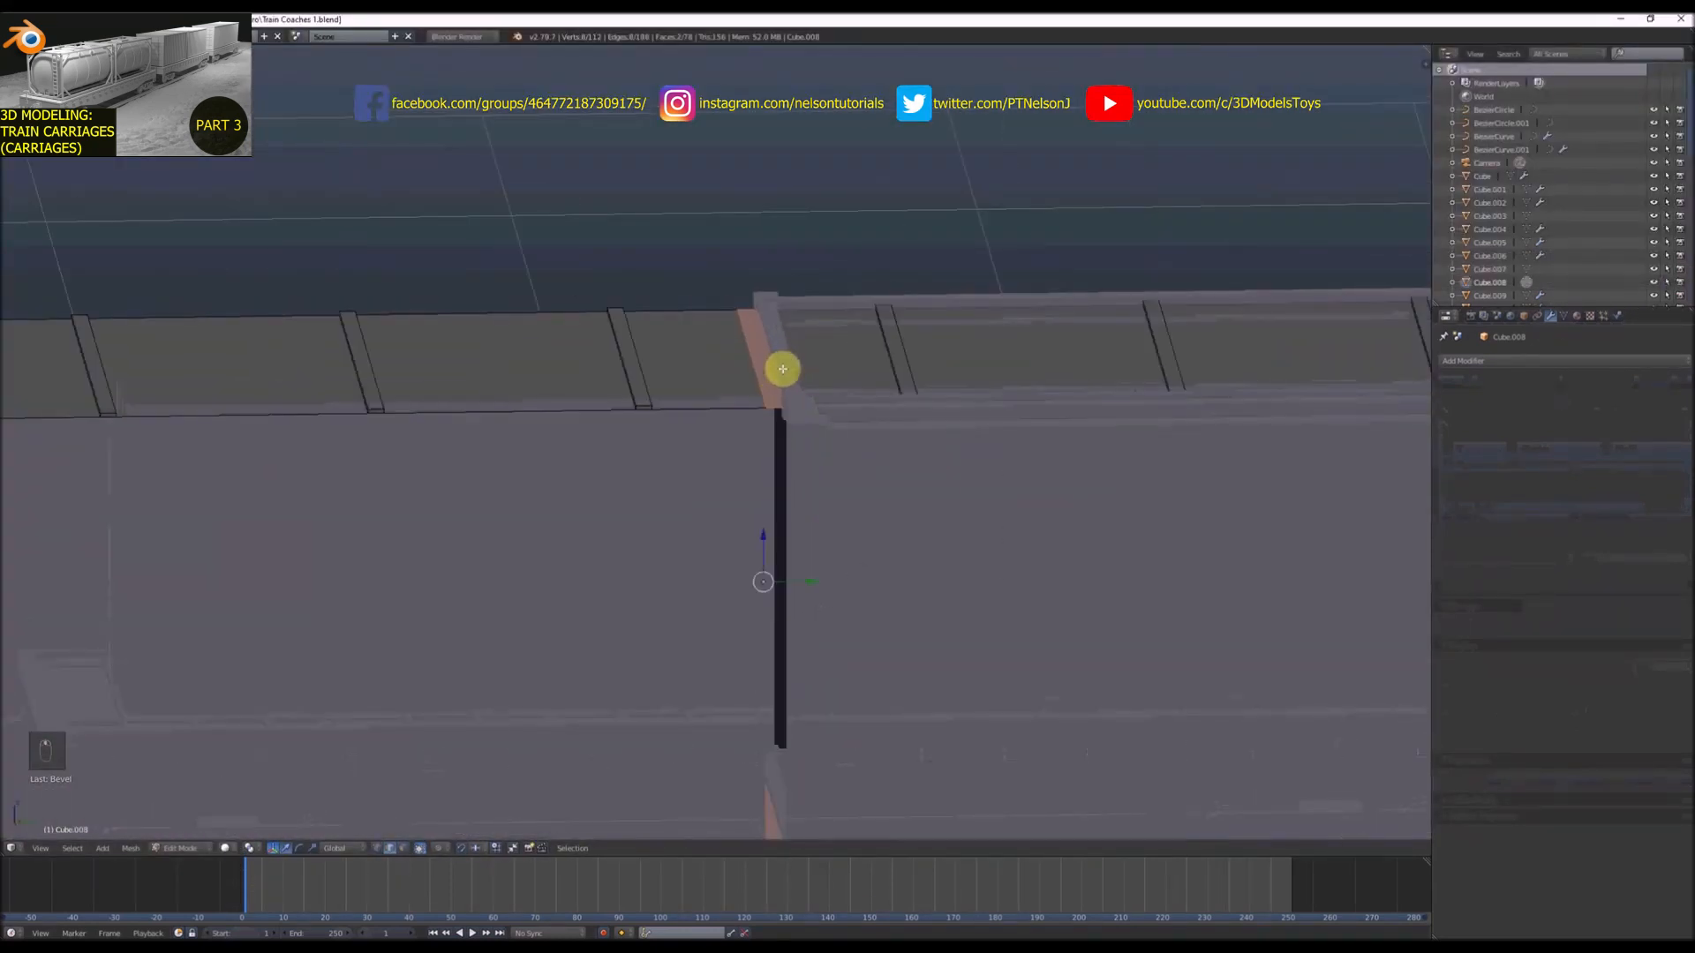
Delete the beveled strip faces so the roof and floor split at the container's middle
key(x)
click(782, 370)
scroll(777, 368, down, 5)
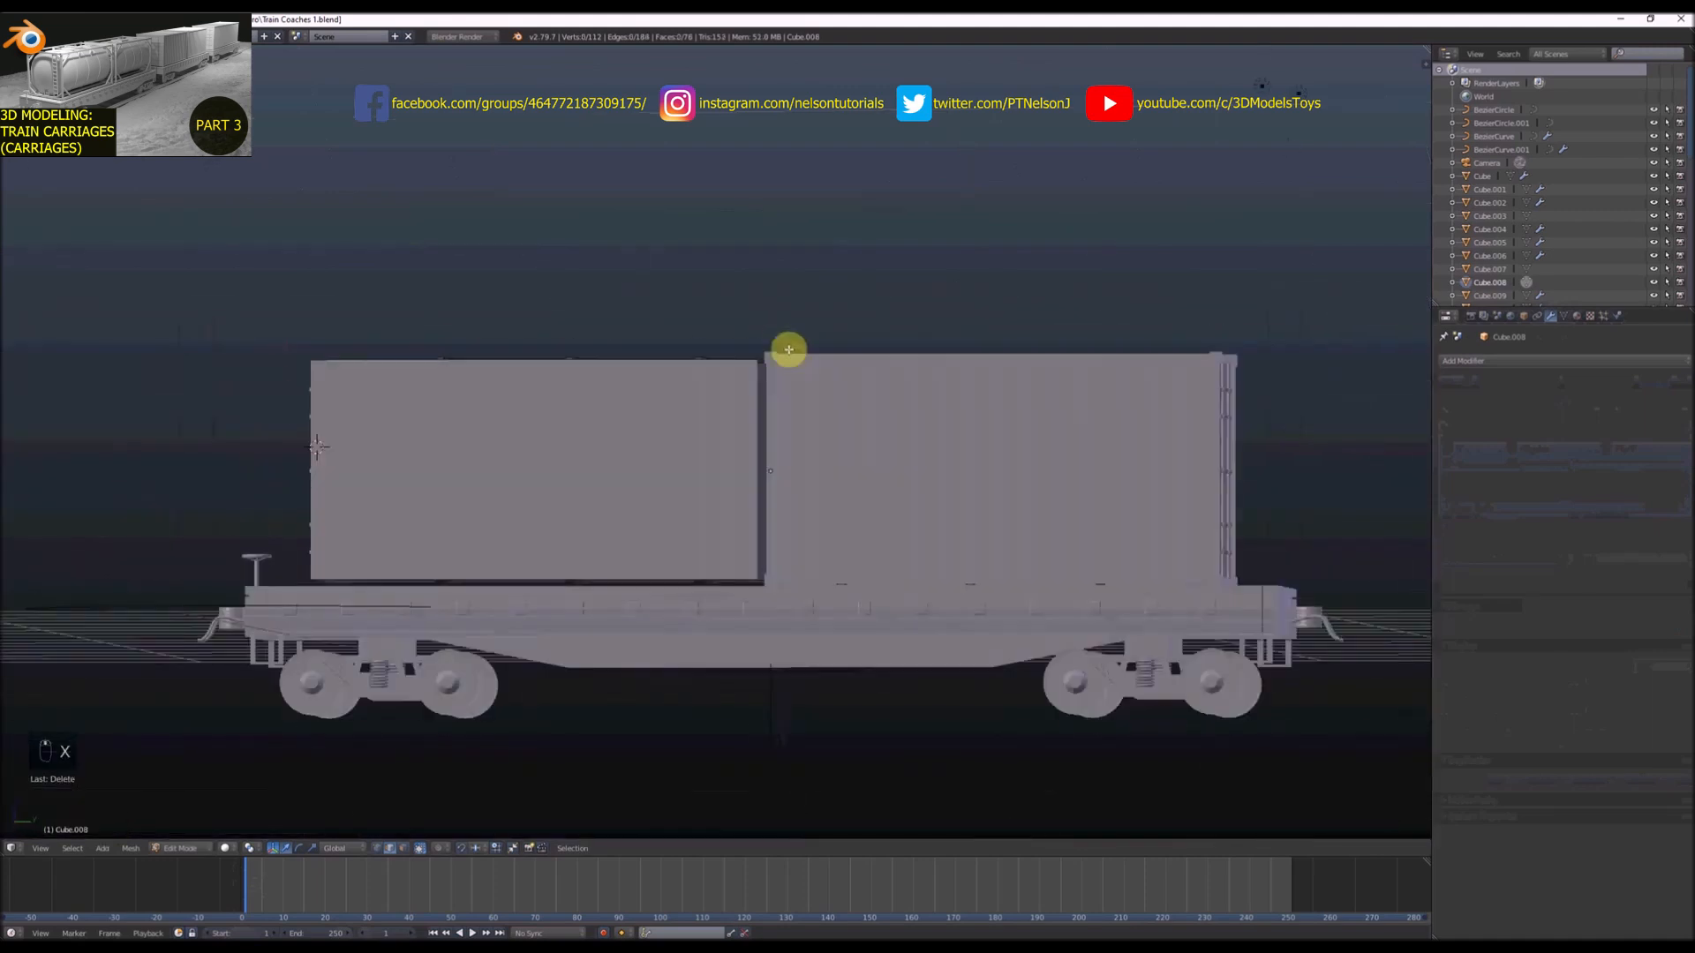
middle_drag(786, 352, 806, 382)
scroll(806, 382, up, 2)
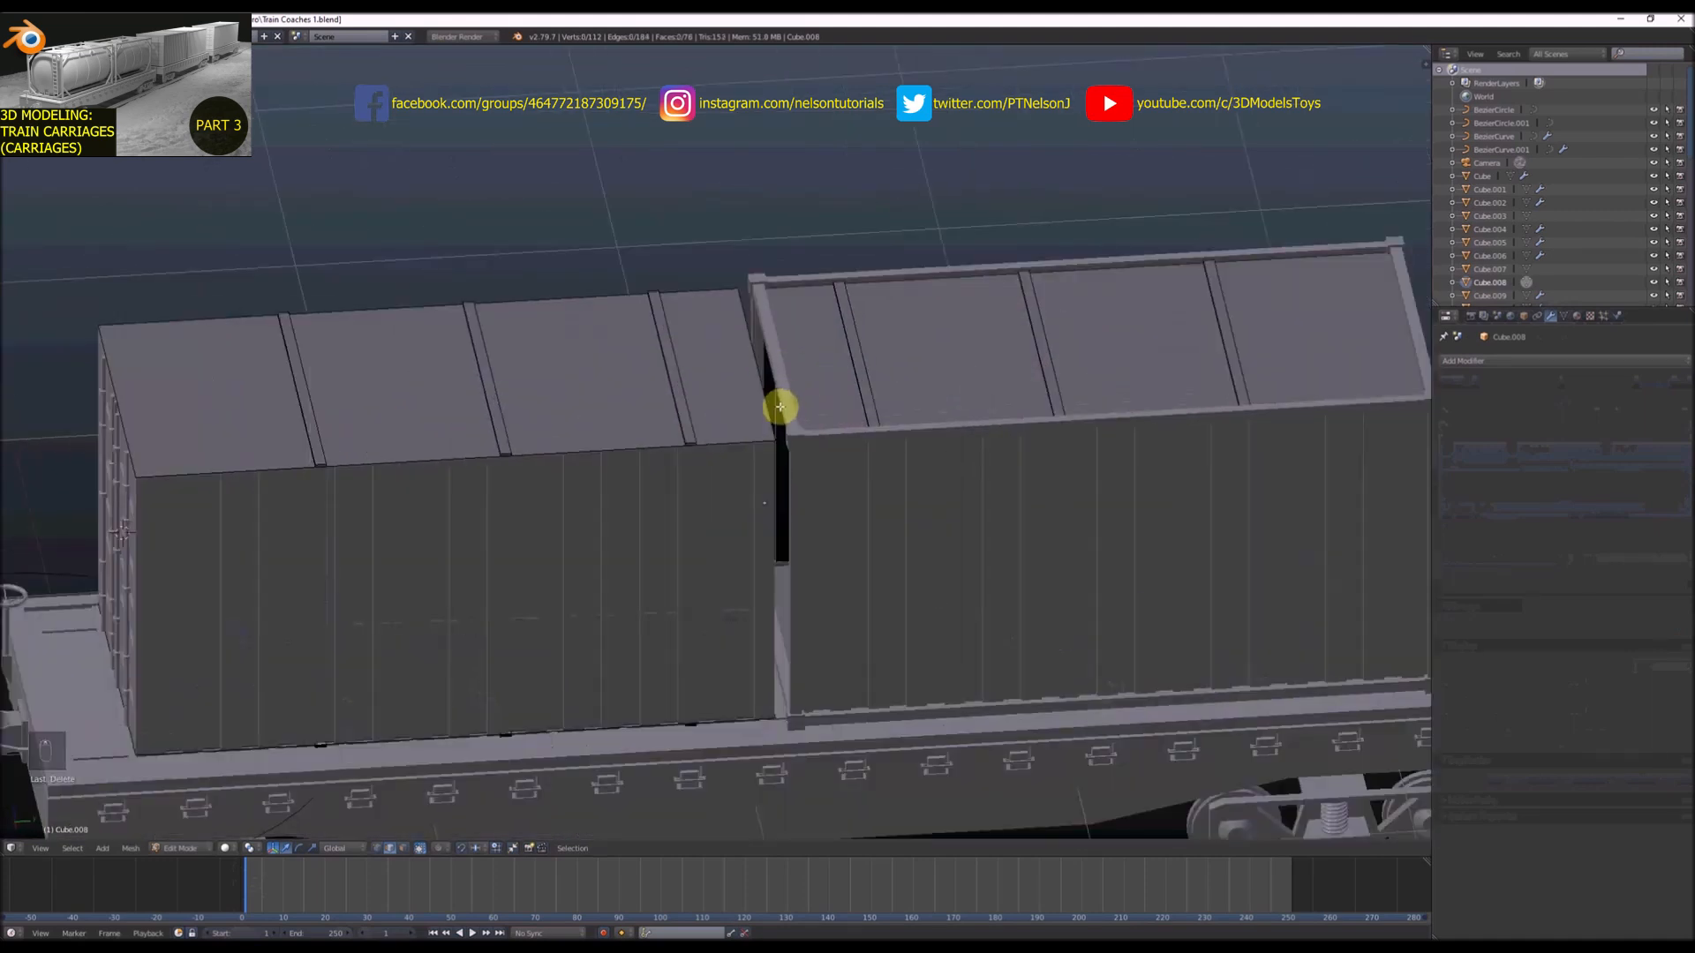
scroll(780, 407, down, 4)
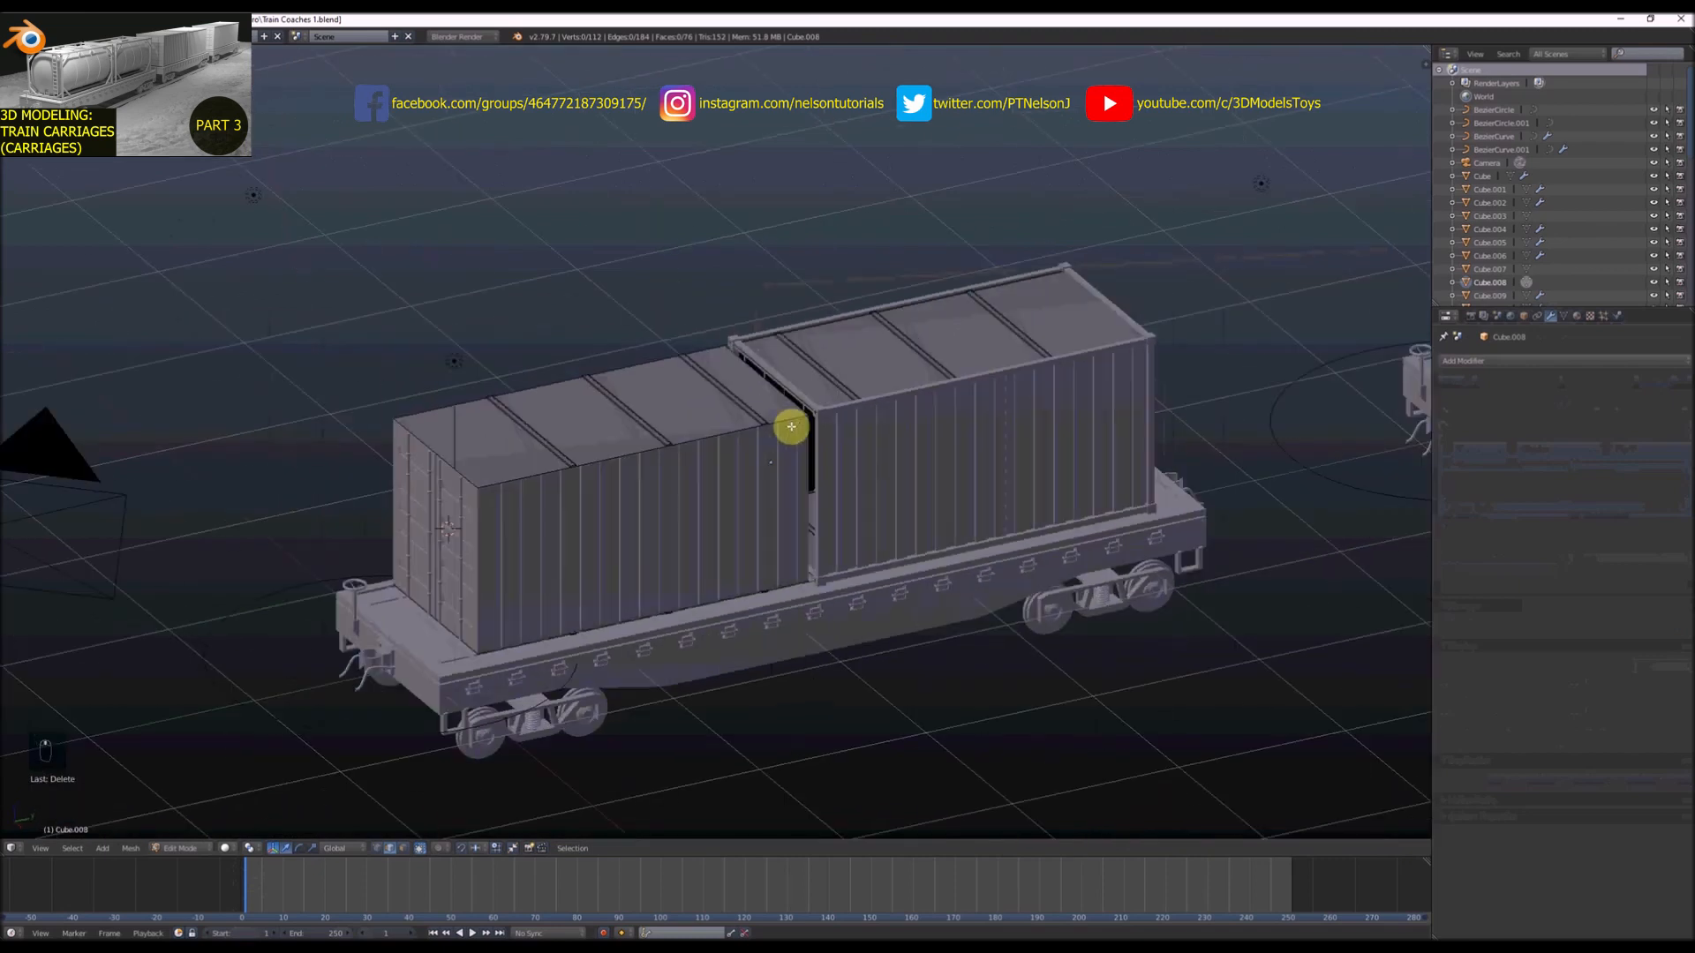
Select the container's mirrored end door panels and apply their Mirror modifier
middle_drag(791, 424, 507, 526)
scroll(507, 526, up, 3)
key(Tab)
right_click(505, 495)
key(z)
scroll(597, 499, down, 5)
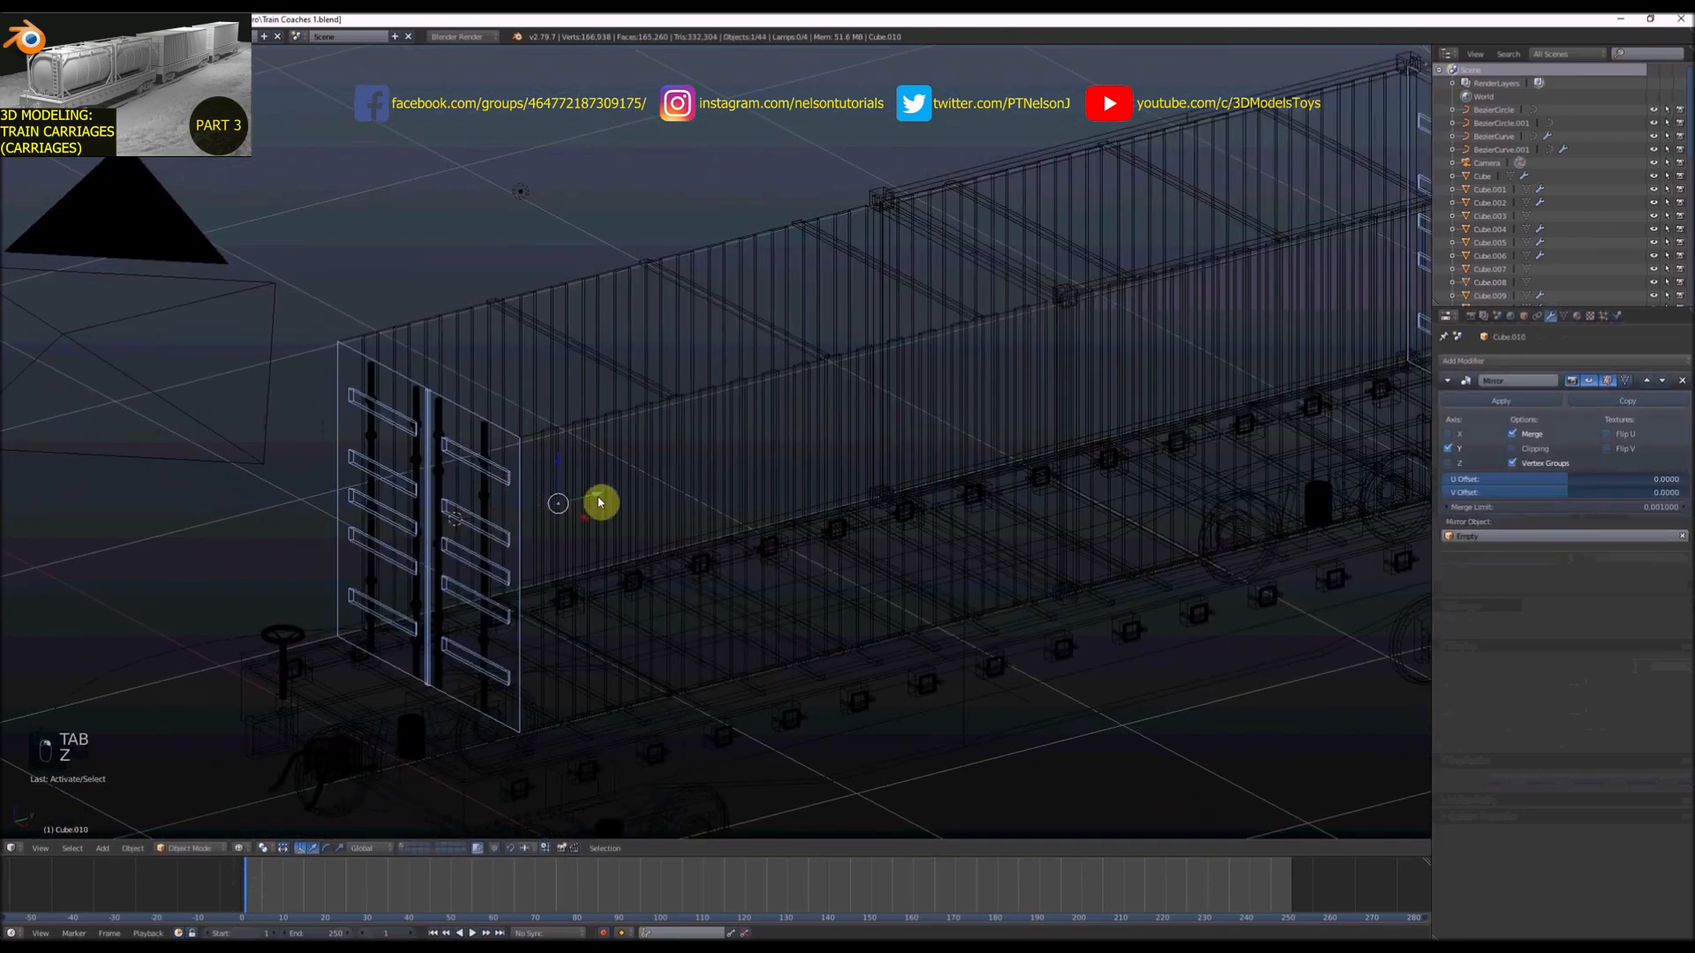
key(Tab)
key(Tab)
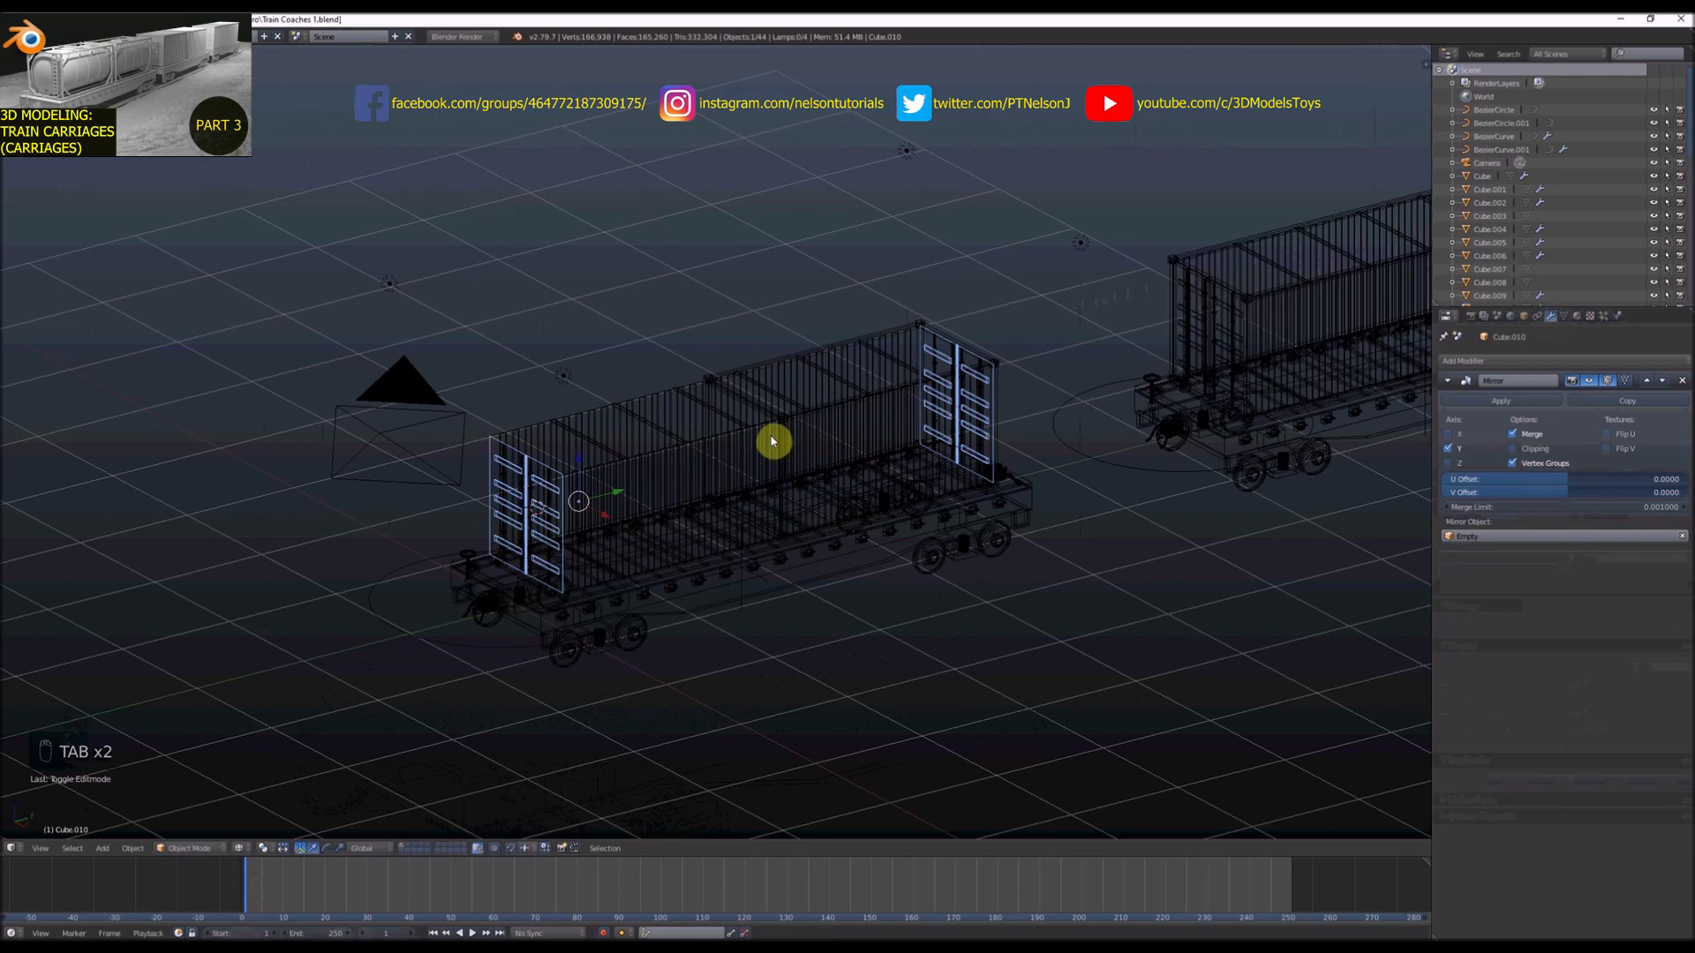
click(1504, 406)
Select the entire door panel at the framed half's outer end and separate it into its own object
key(Tab)
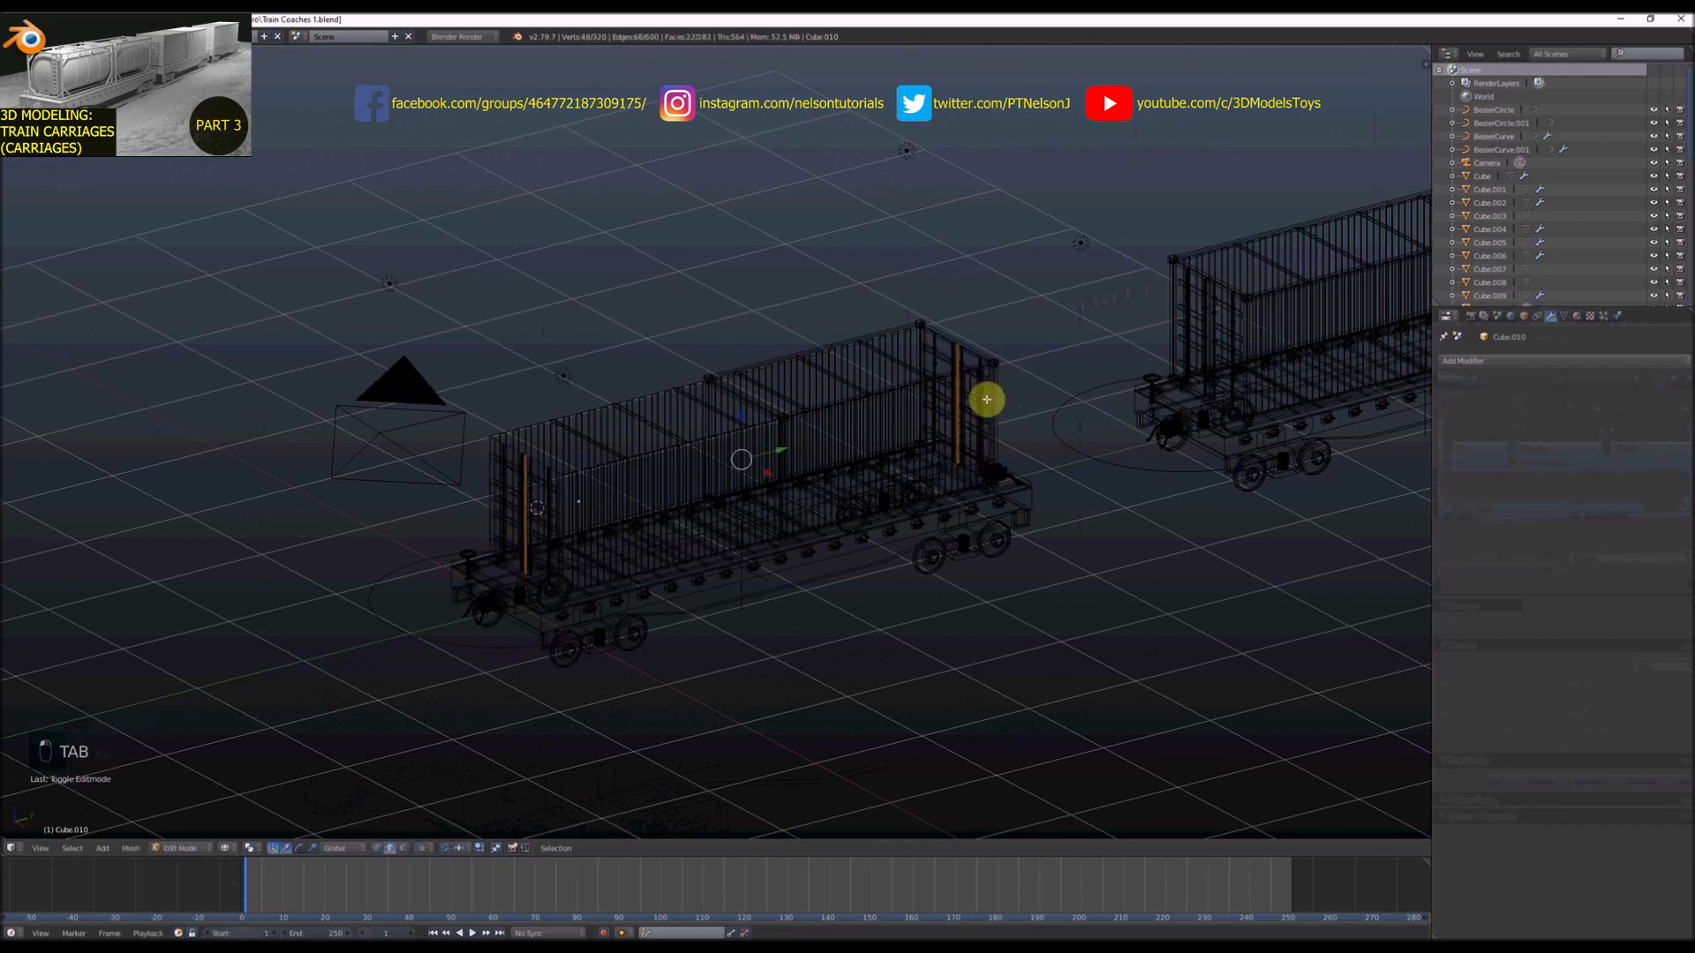
right_click(971, 382)
key(z)
key(z)
key(c)
click(972, 385)
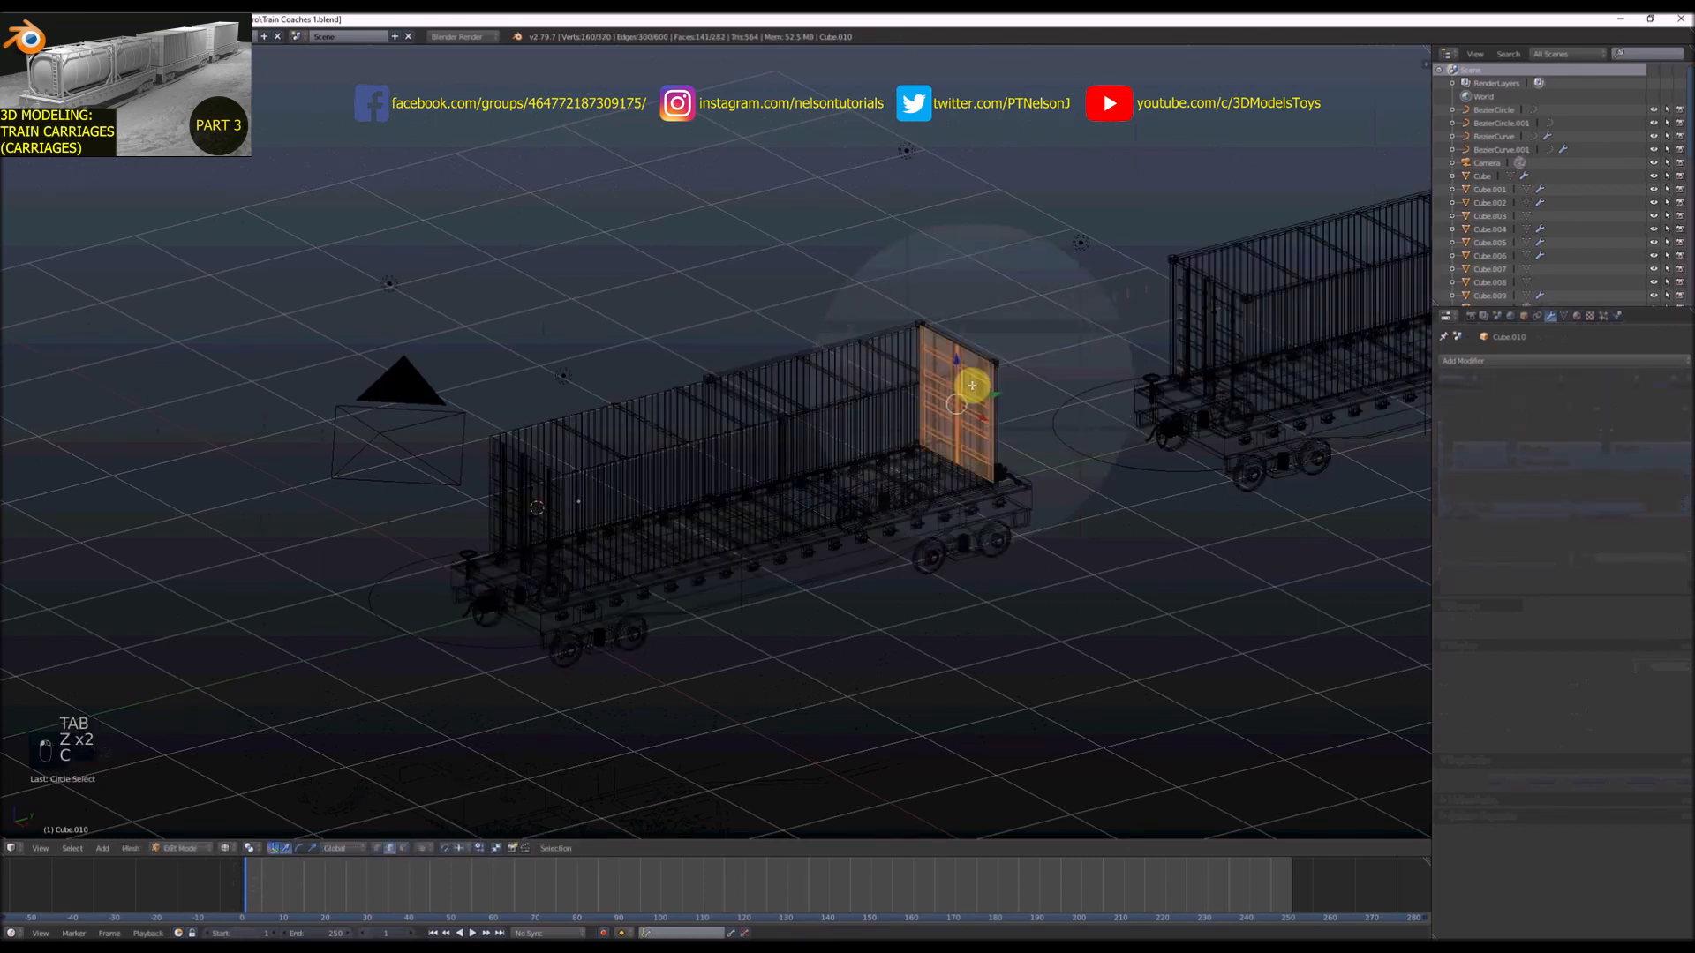
key(p)
click(962, 390)
key(Tab)
Select the door panel at the unframed end and duplicate it along Y to the container's middle
key(z)
right_click(536, 486)
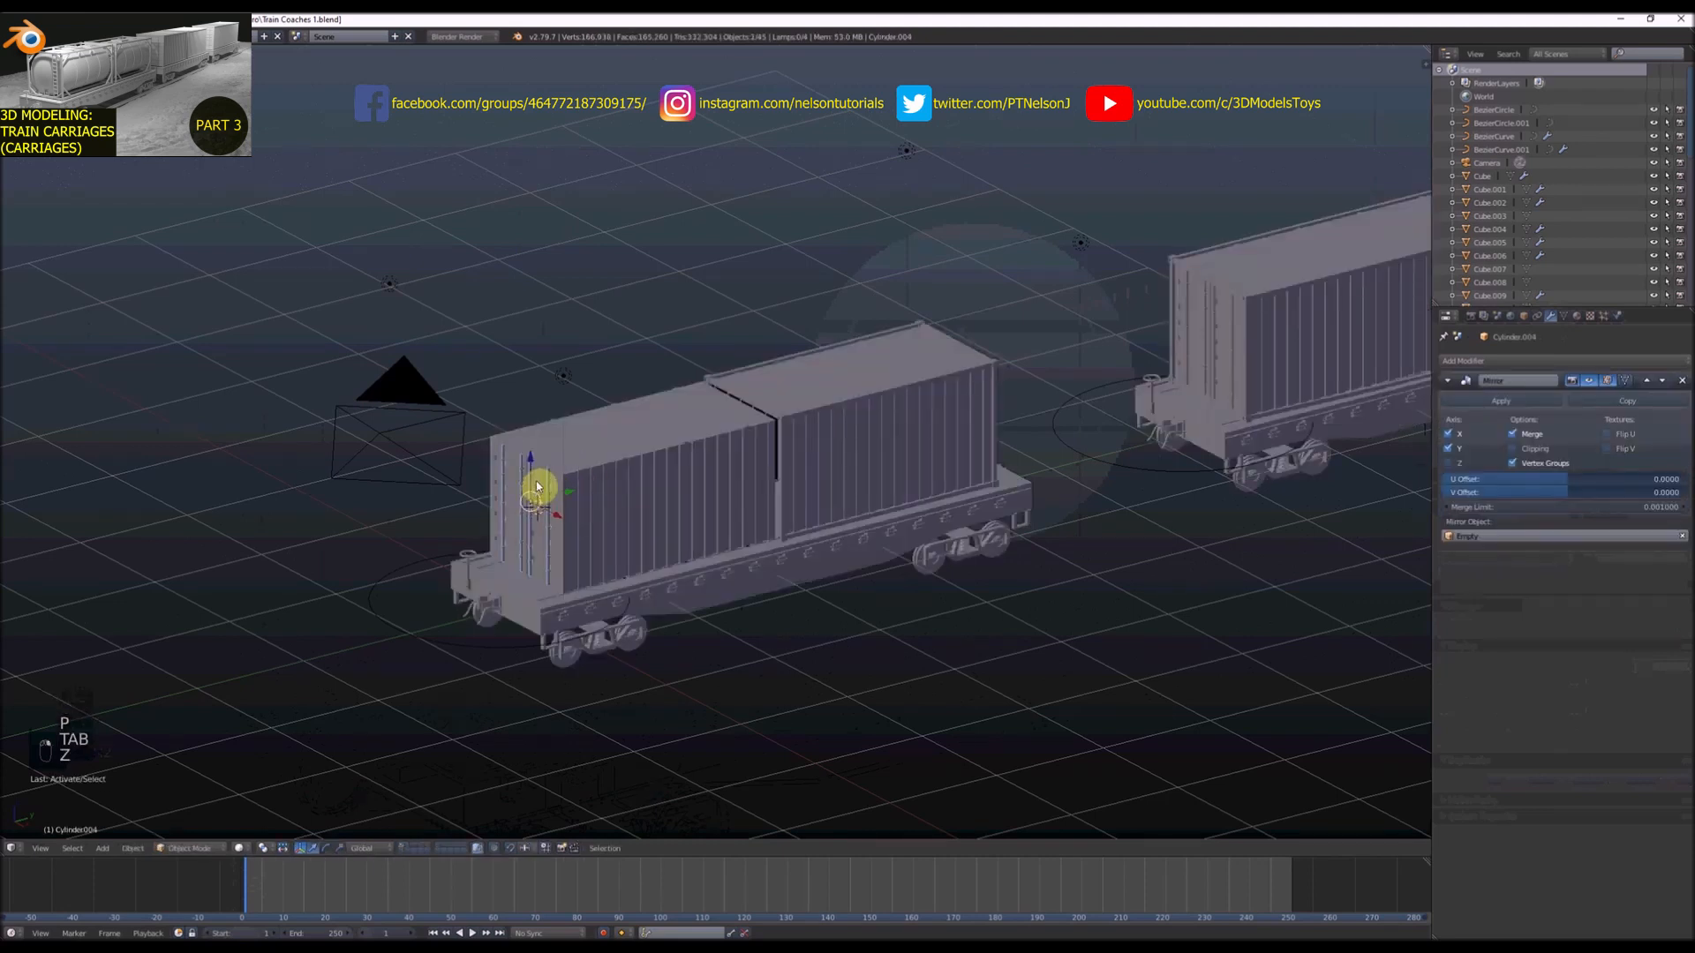
scroll(536, 486, up, 3)
right_click(541, 485)
key(z)
scroll(512, 503, down, 4)
scroll(571, 480, up, 3)
key(z)
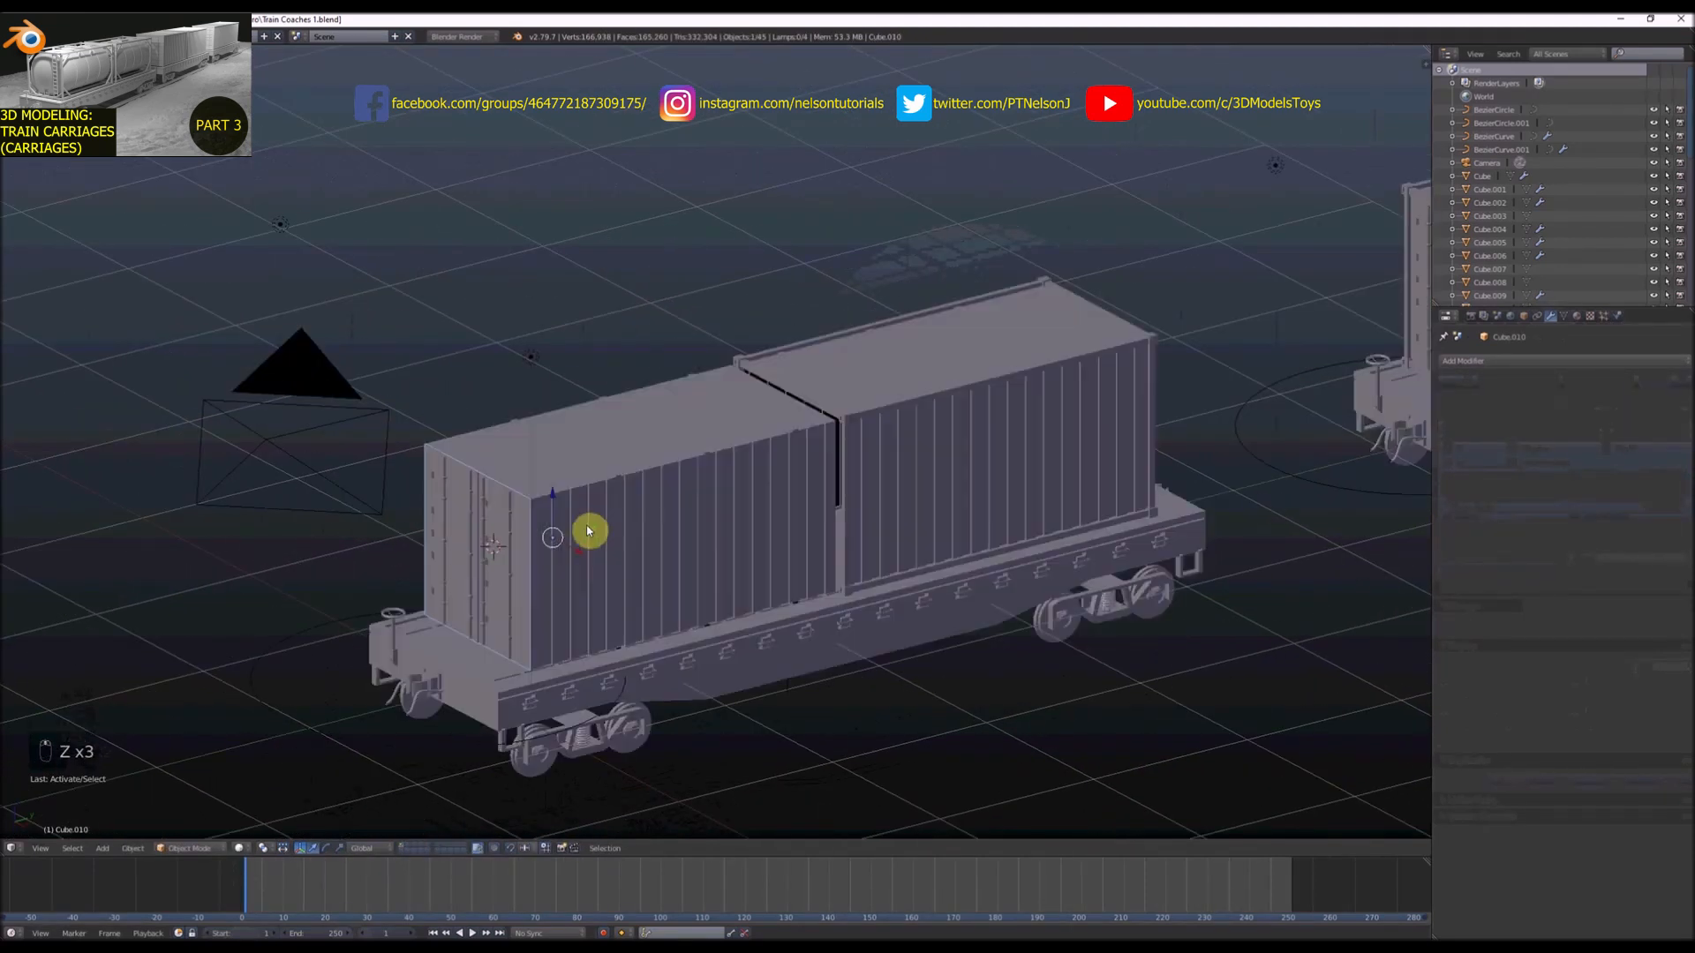
key(ctrl+z)
key(shift+d)
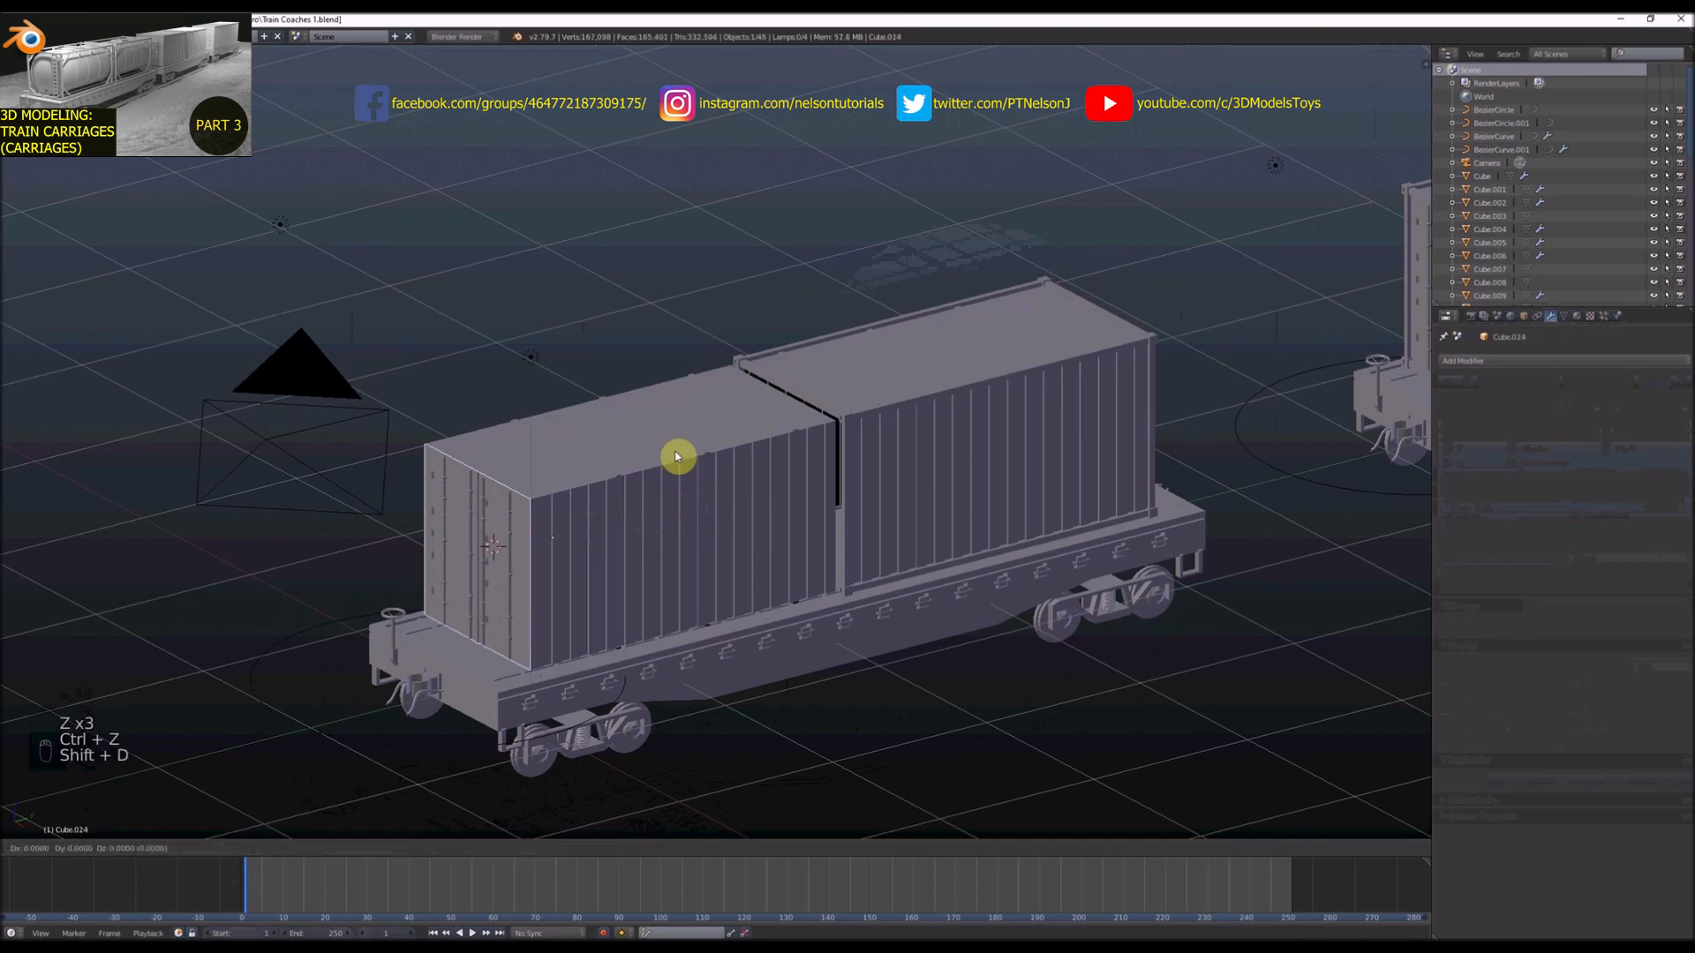
key(y)
click(984, 371)
Shift the duplicated door panel along Y into the inner end of the half-length frame
scroll(841, 459, up, 5)
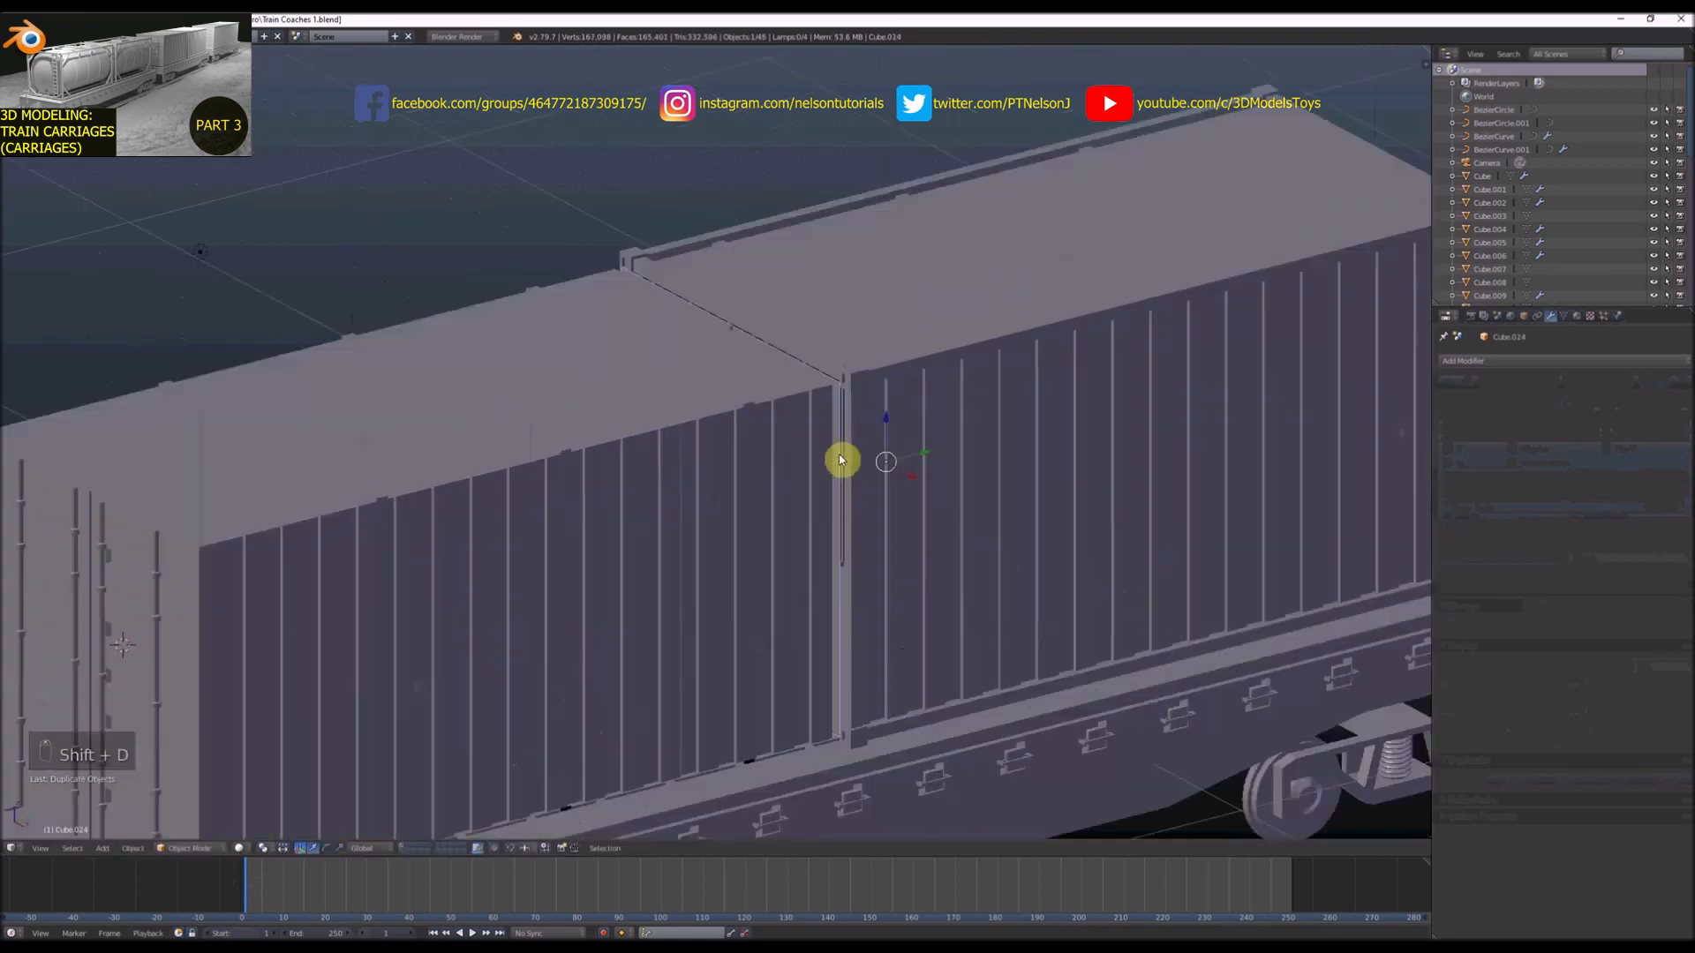
middle_drag(904, 456, 886, 443)
scroll(886, 442, up, 3)
drag(975, 511, 998, 512)
key(KP_3)
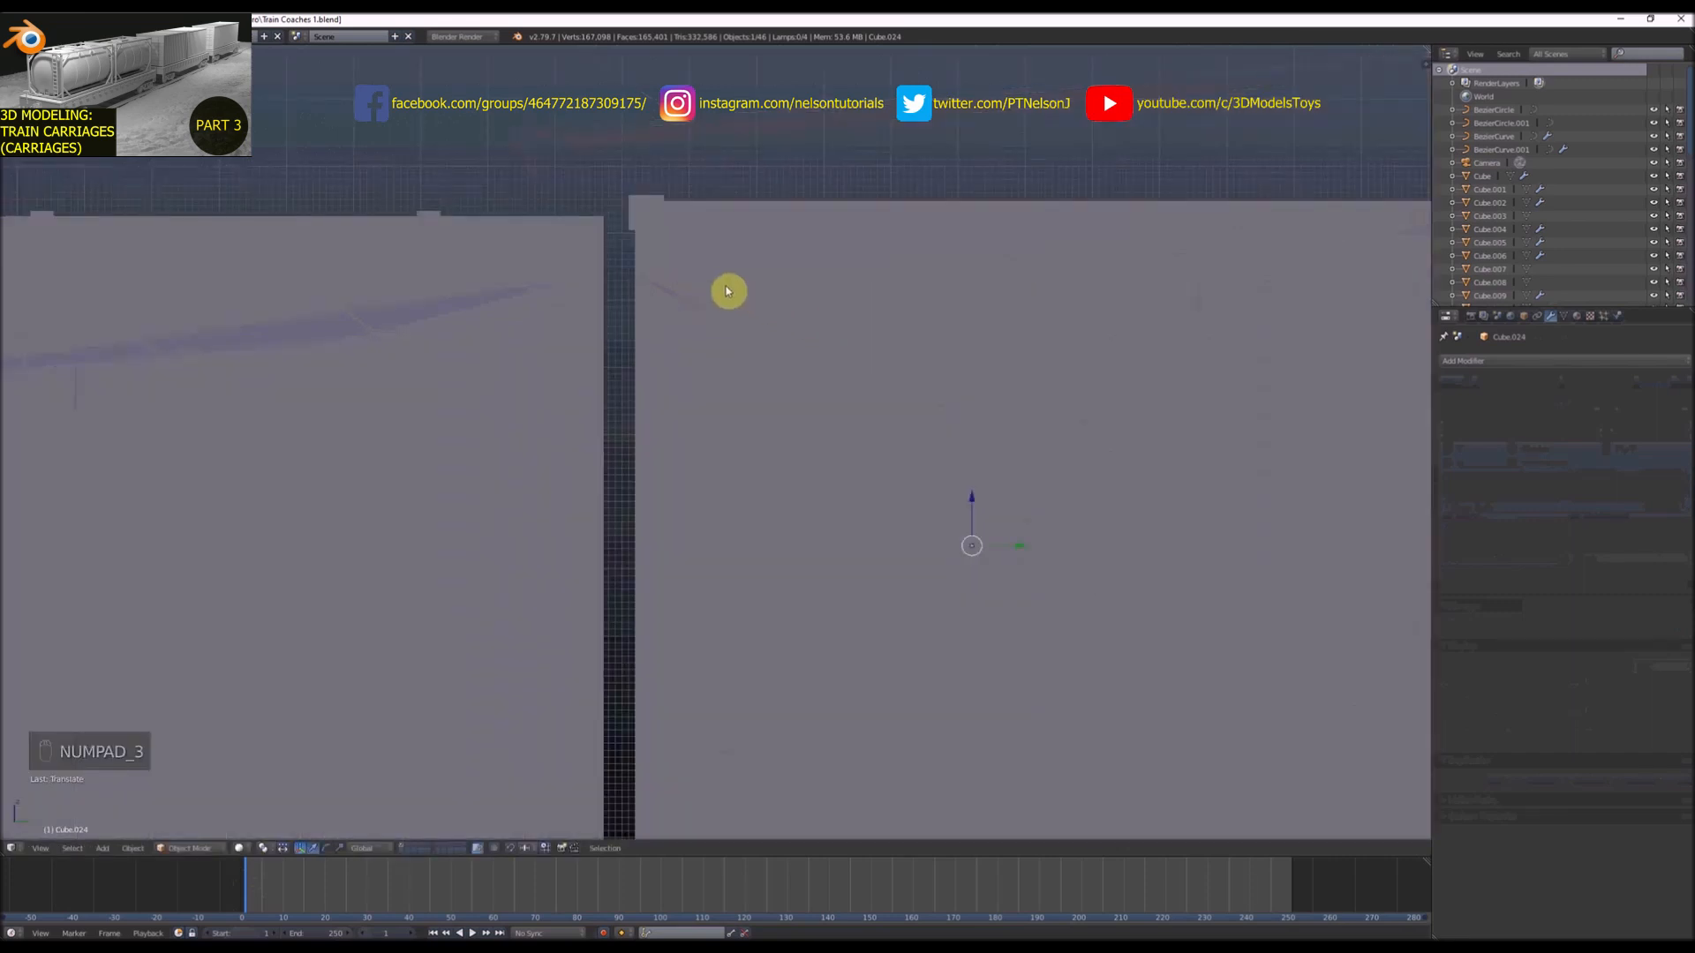
Set the duplicated door panel's origin to its geometry
key(z)
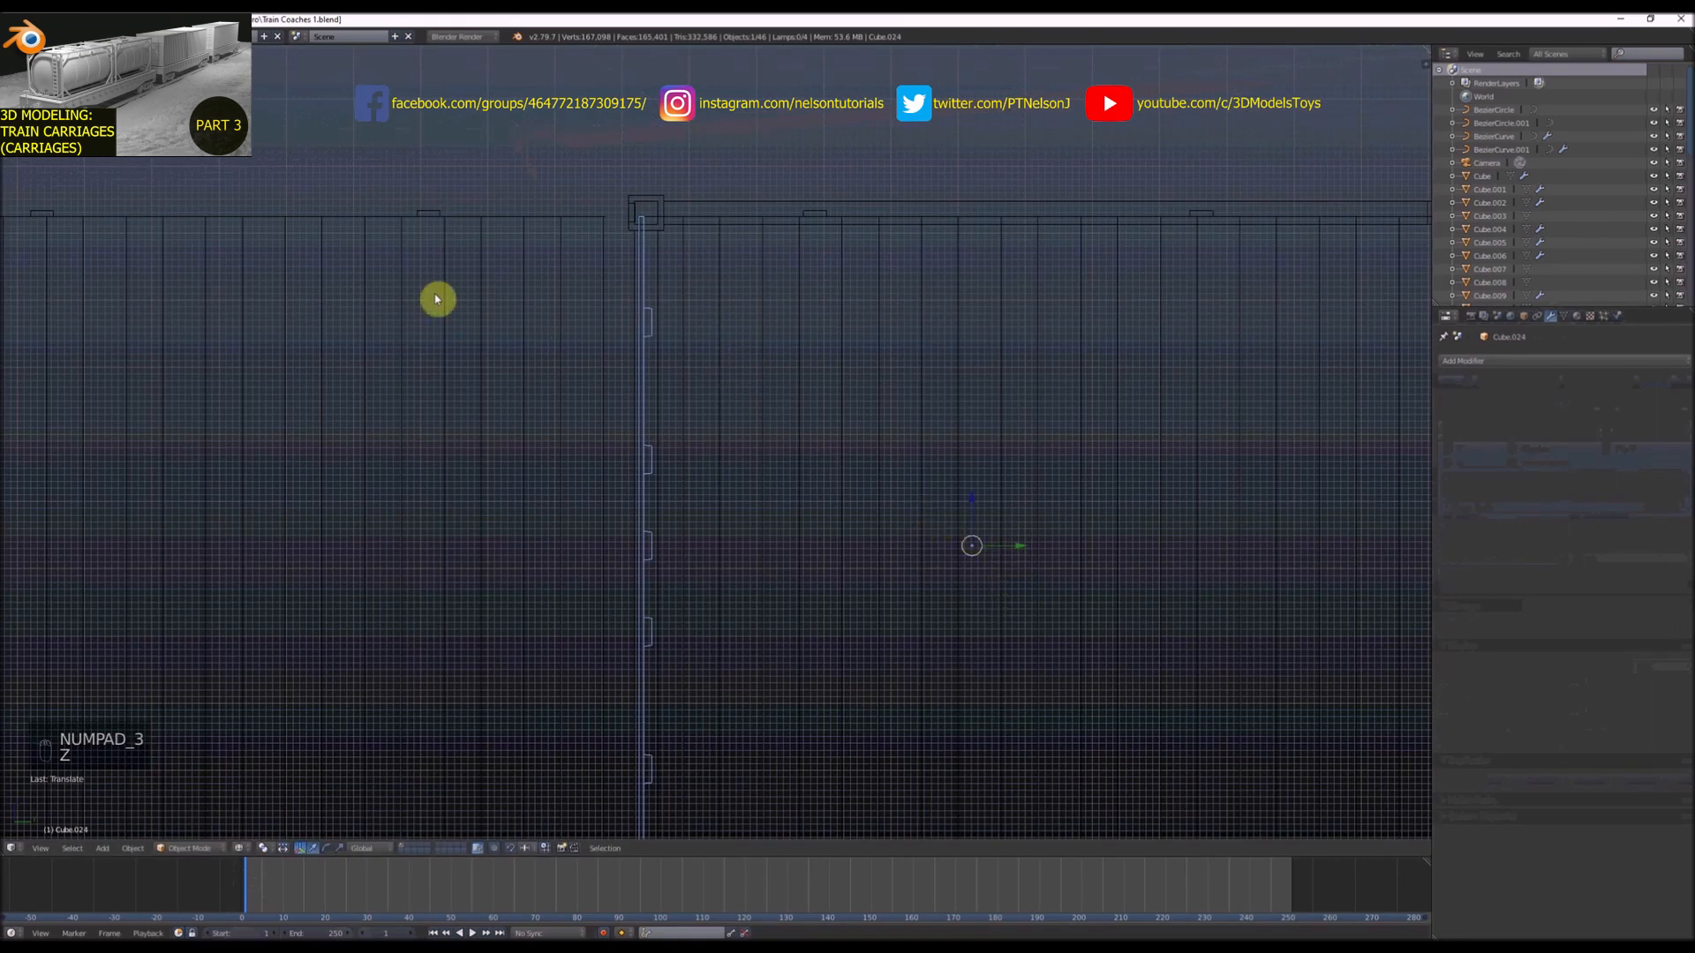
key(t)
click(109, 215)
click(121, 239)
key(t)
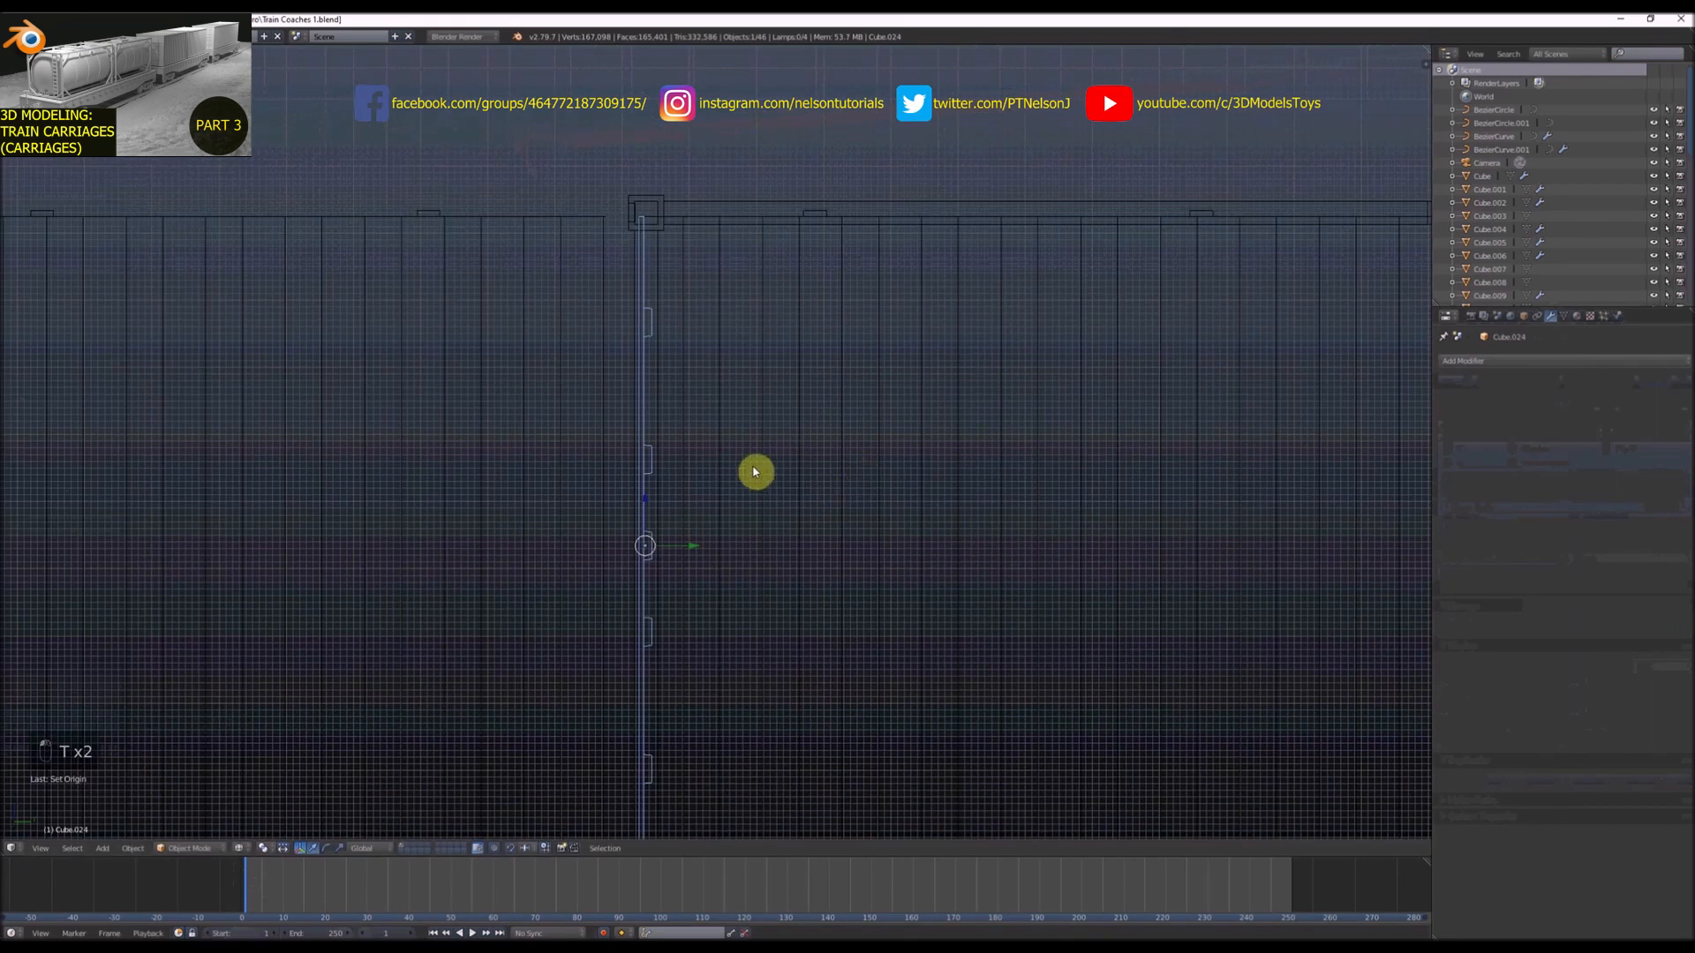
Fine-tune the duplicated door panel's Y position within the frame end in the side view and check the fit
scroll(706, 512, up, 3)
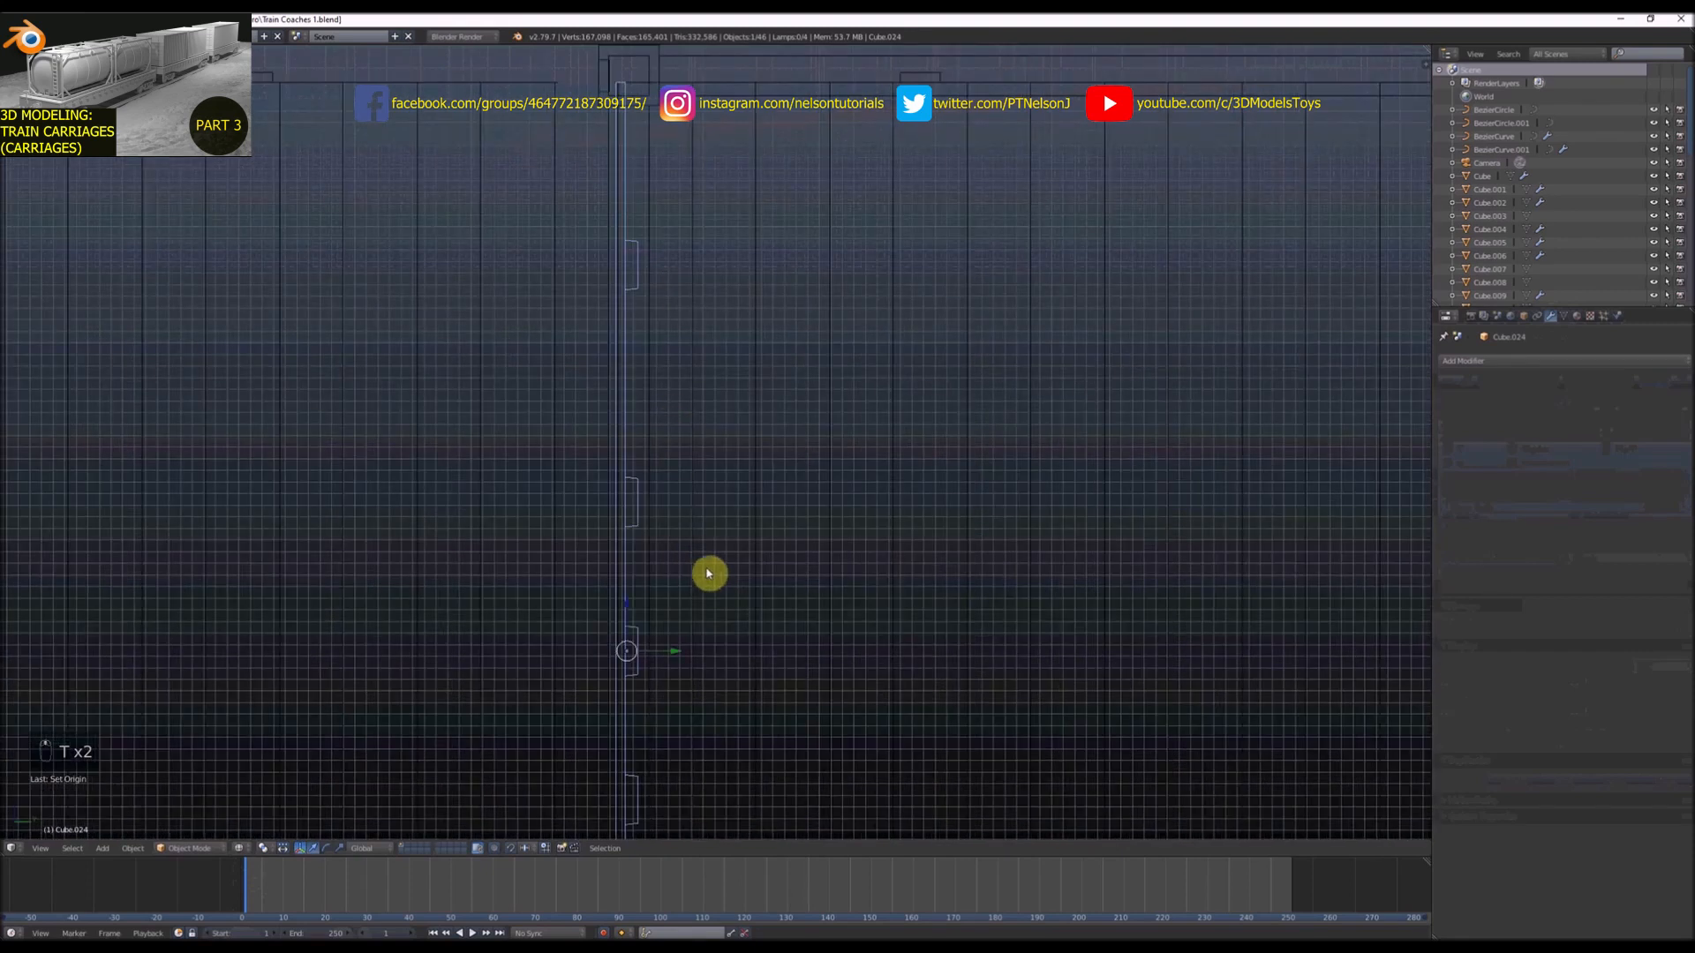
key(g)
key(y)
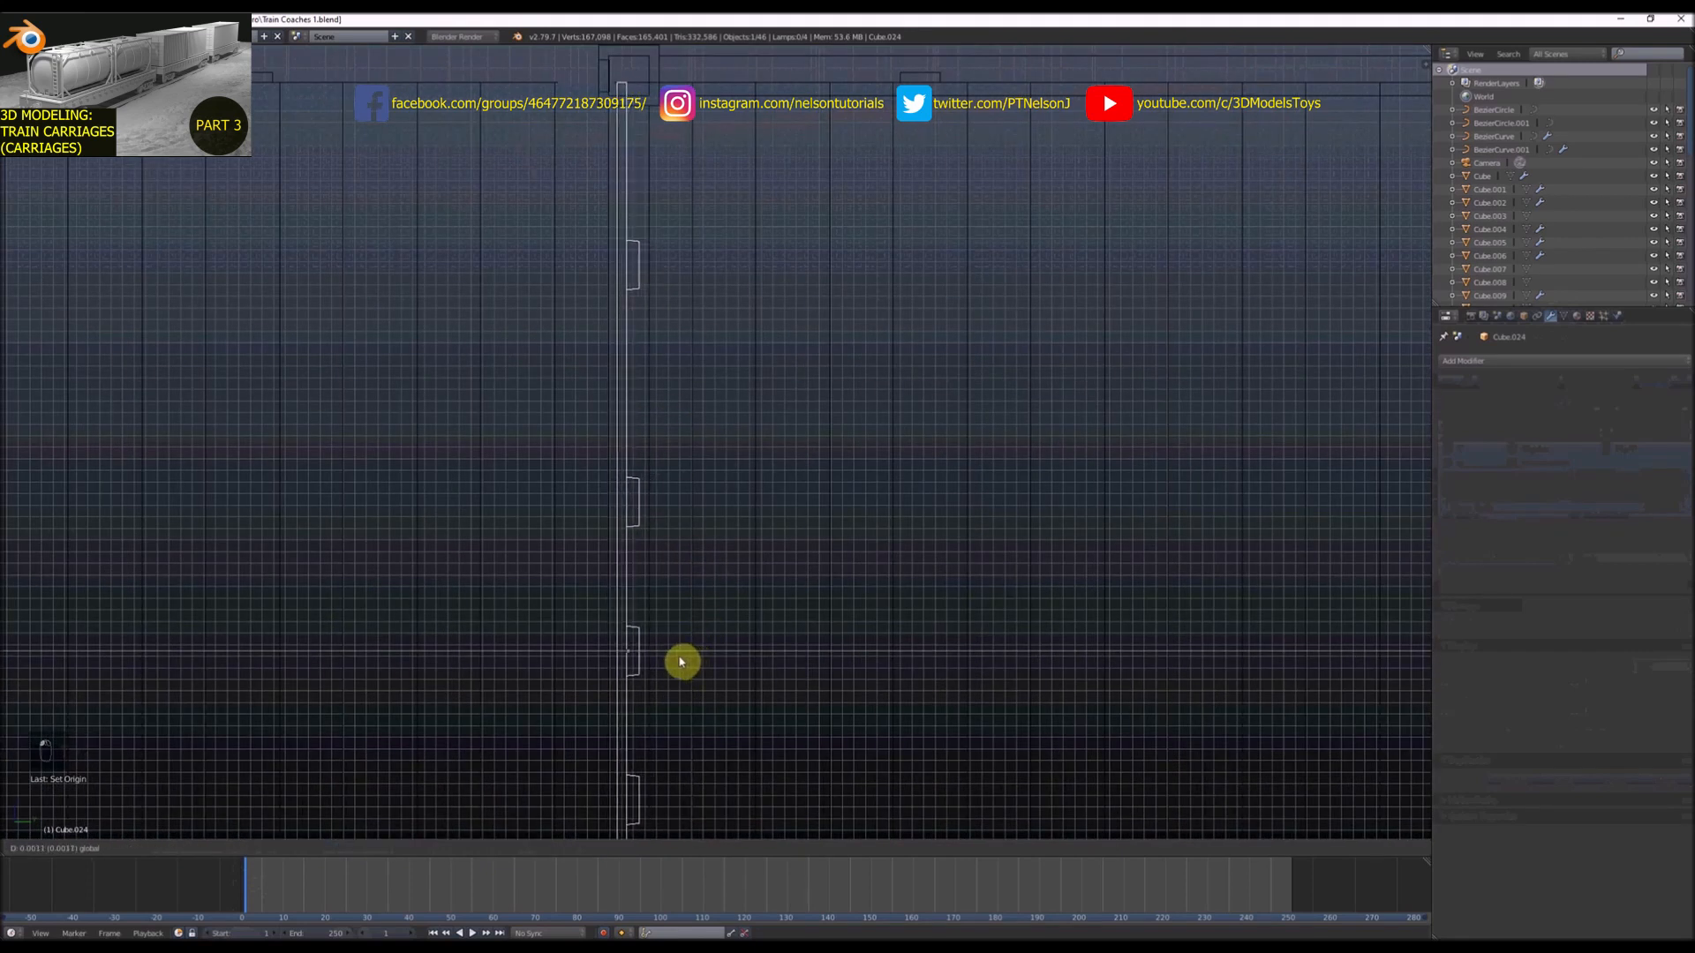
click(680, 661)
scroll(785, 485, down, 8)
key(z)
middle_drag(785, 482, 662, 500)
scroll(854, 453, up, 5)
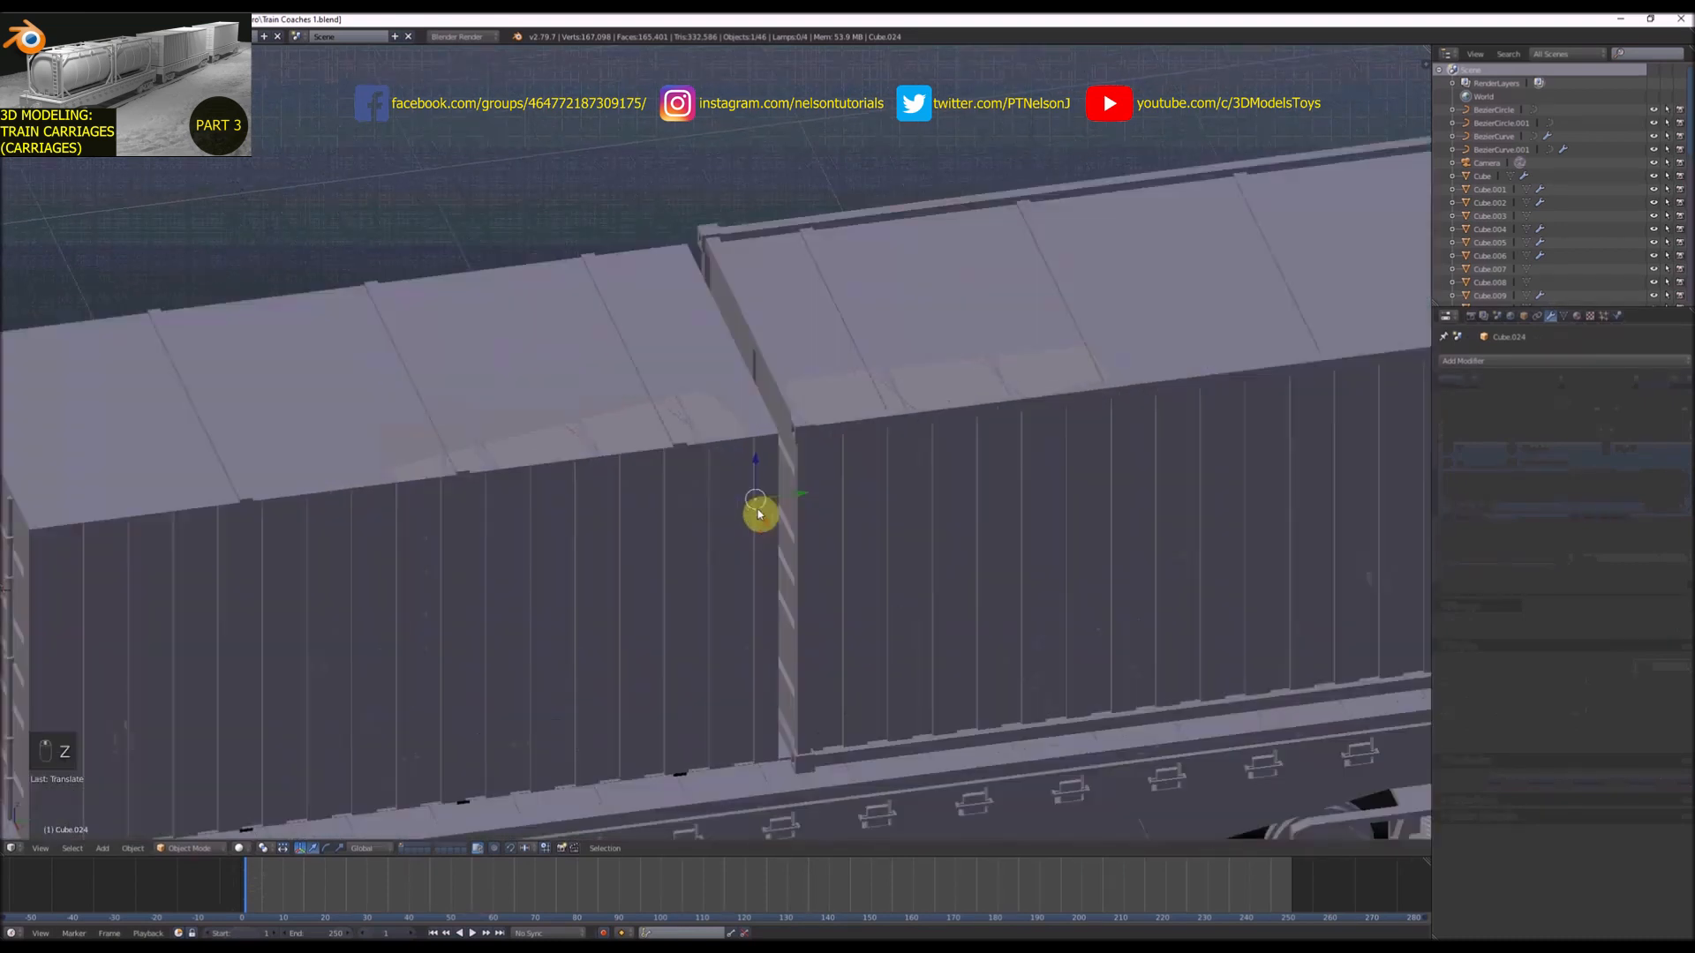
Duplicate the middle door panel across the gap along Y and mirror the copy along the Y axis
key(z)
key(z)
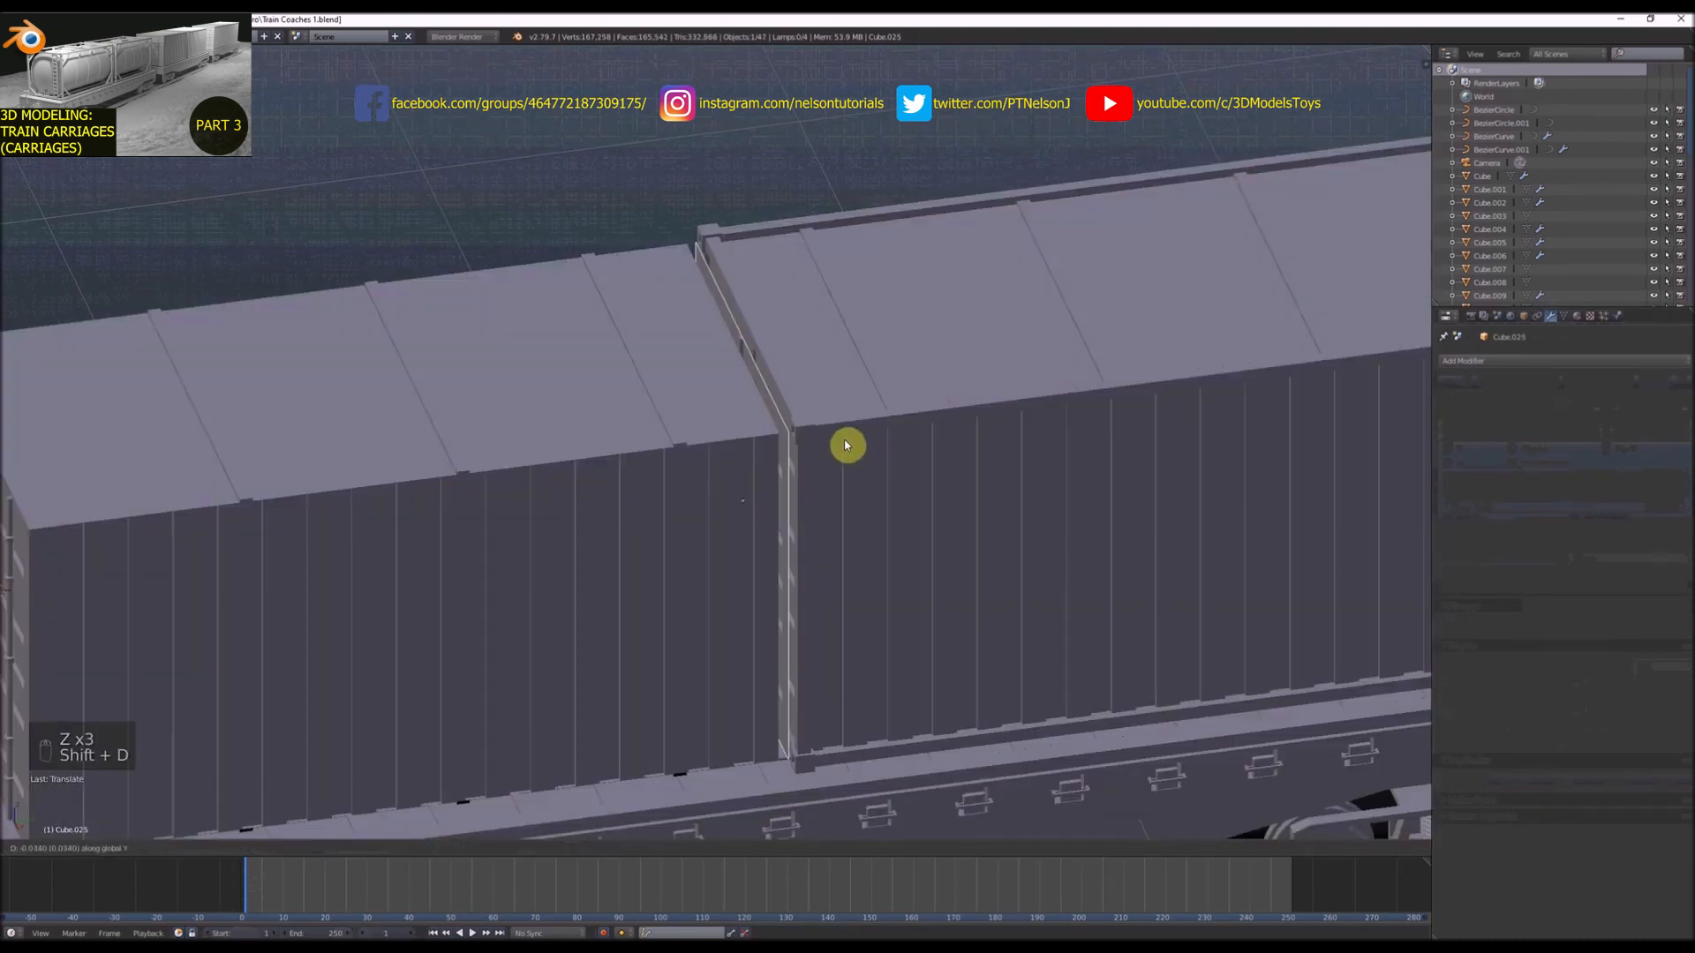
click(828, 448)
click(131, 849)
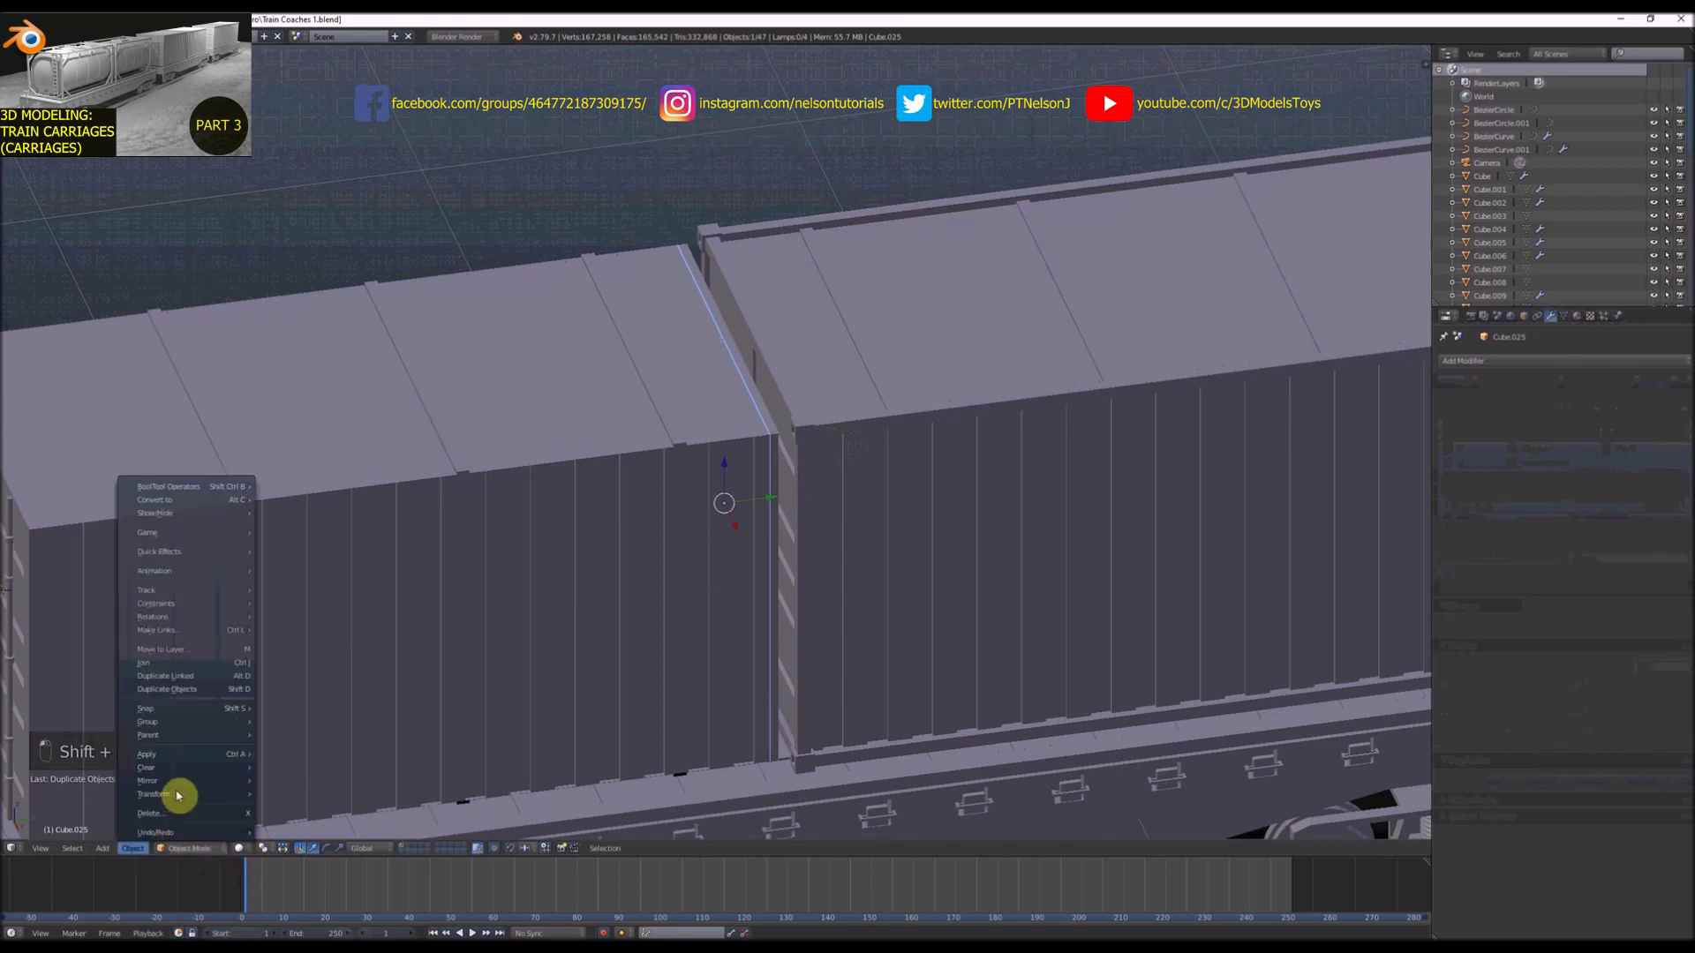
mouse_move(189, 781)
click(297, 813)
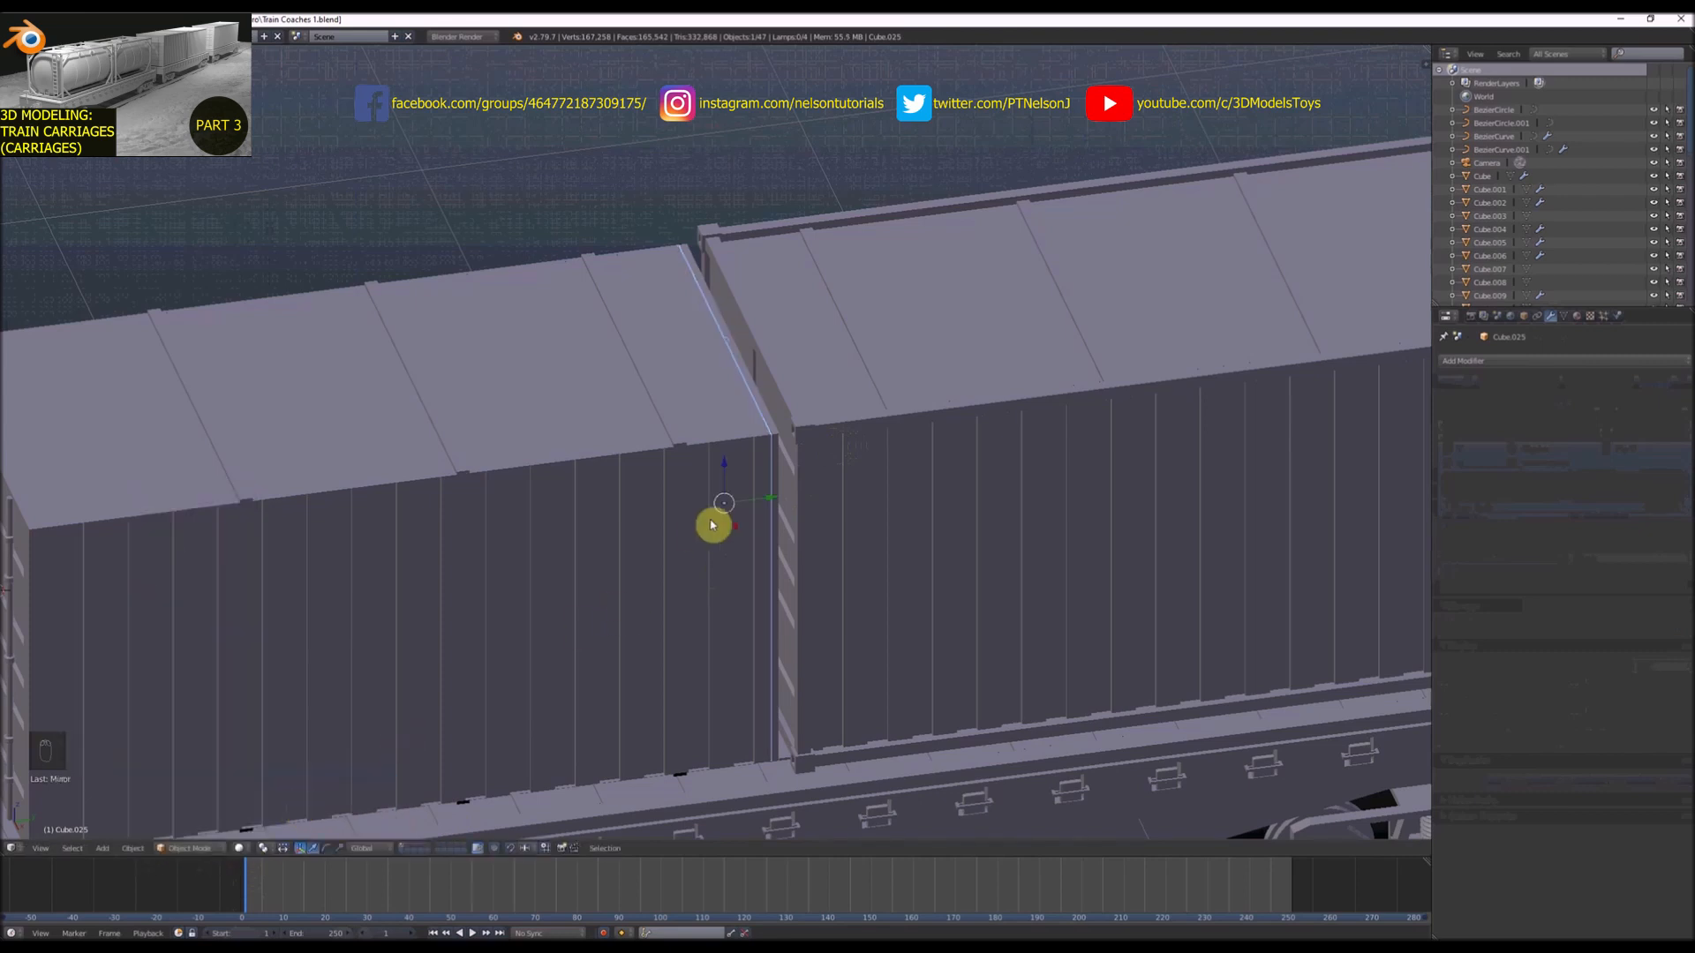
Move the mirrored door panel along Y in the side view to close the unframed half's inner end
key(KP_3)
key(z)
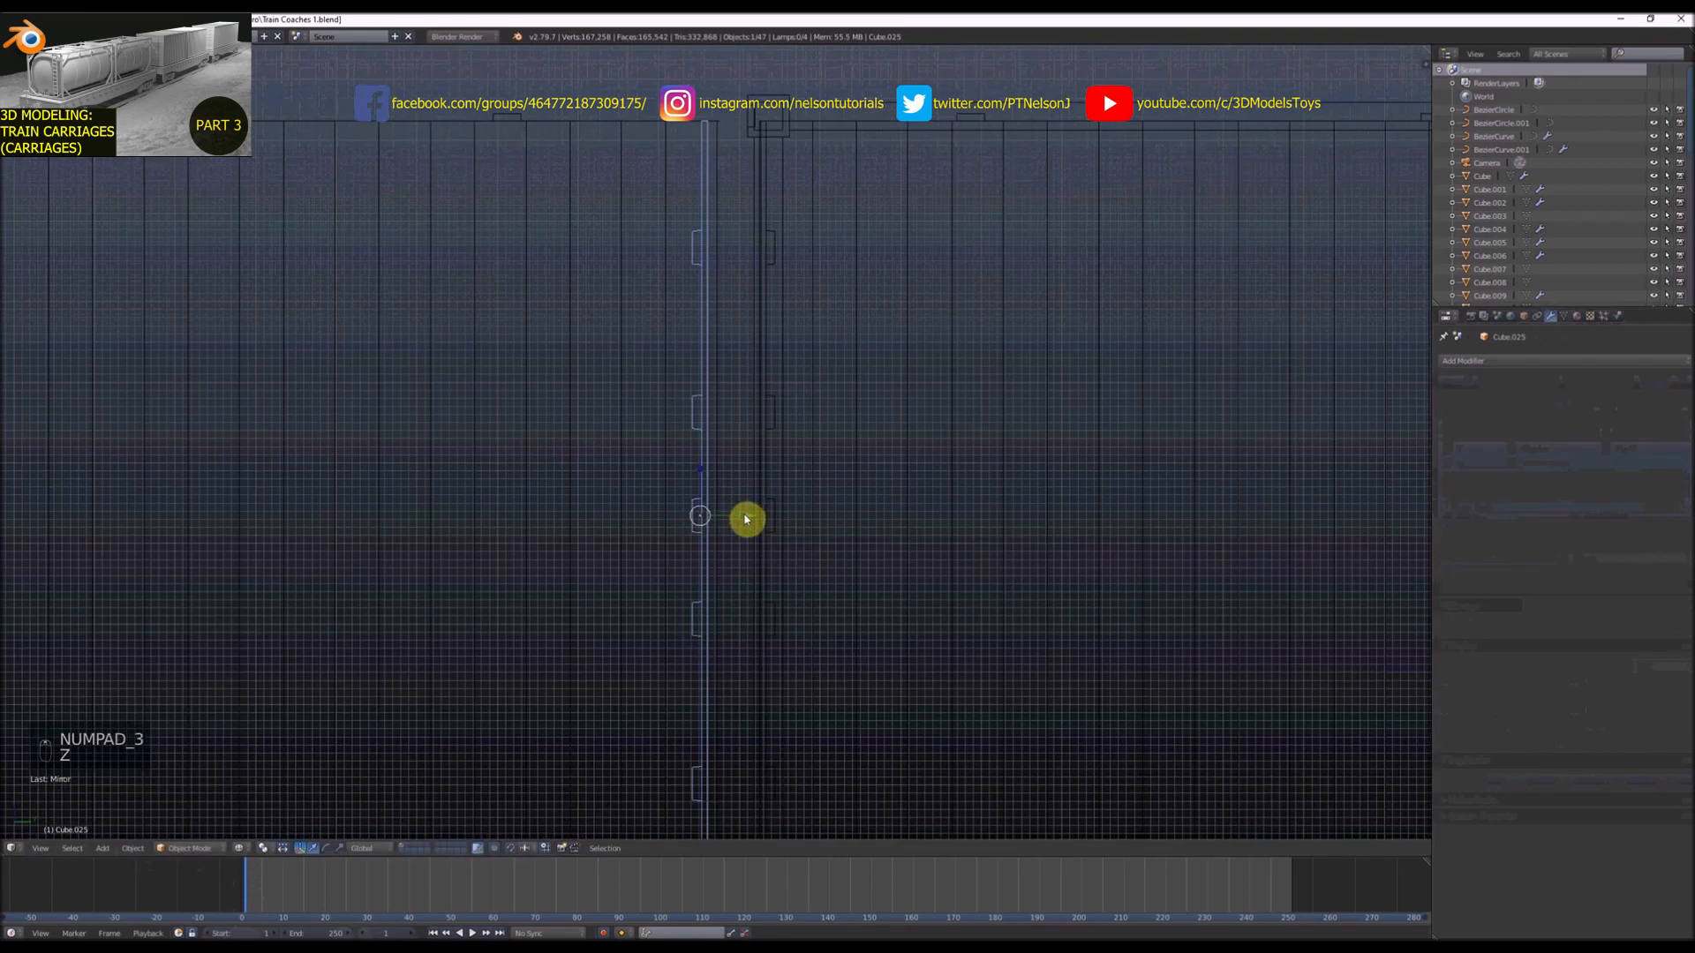
key(g)
key(y)
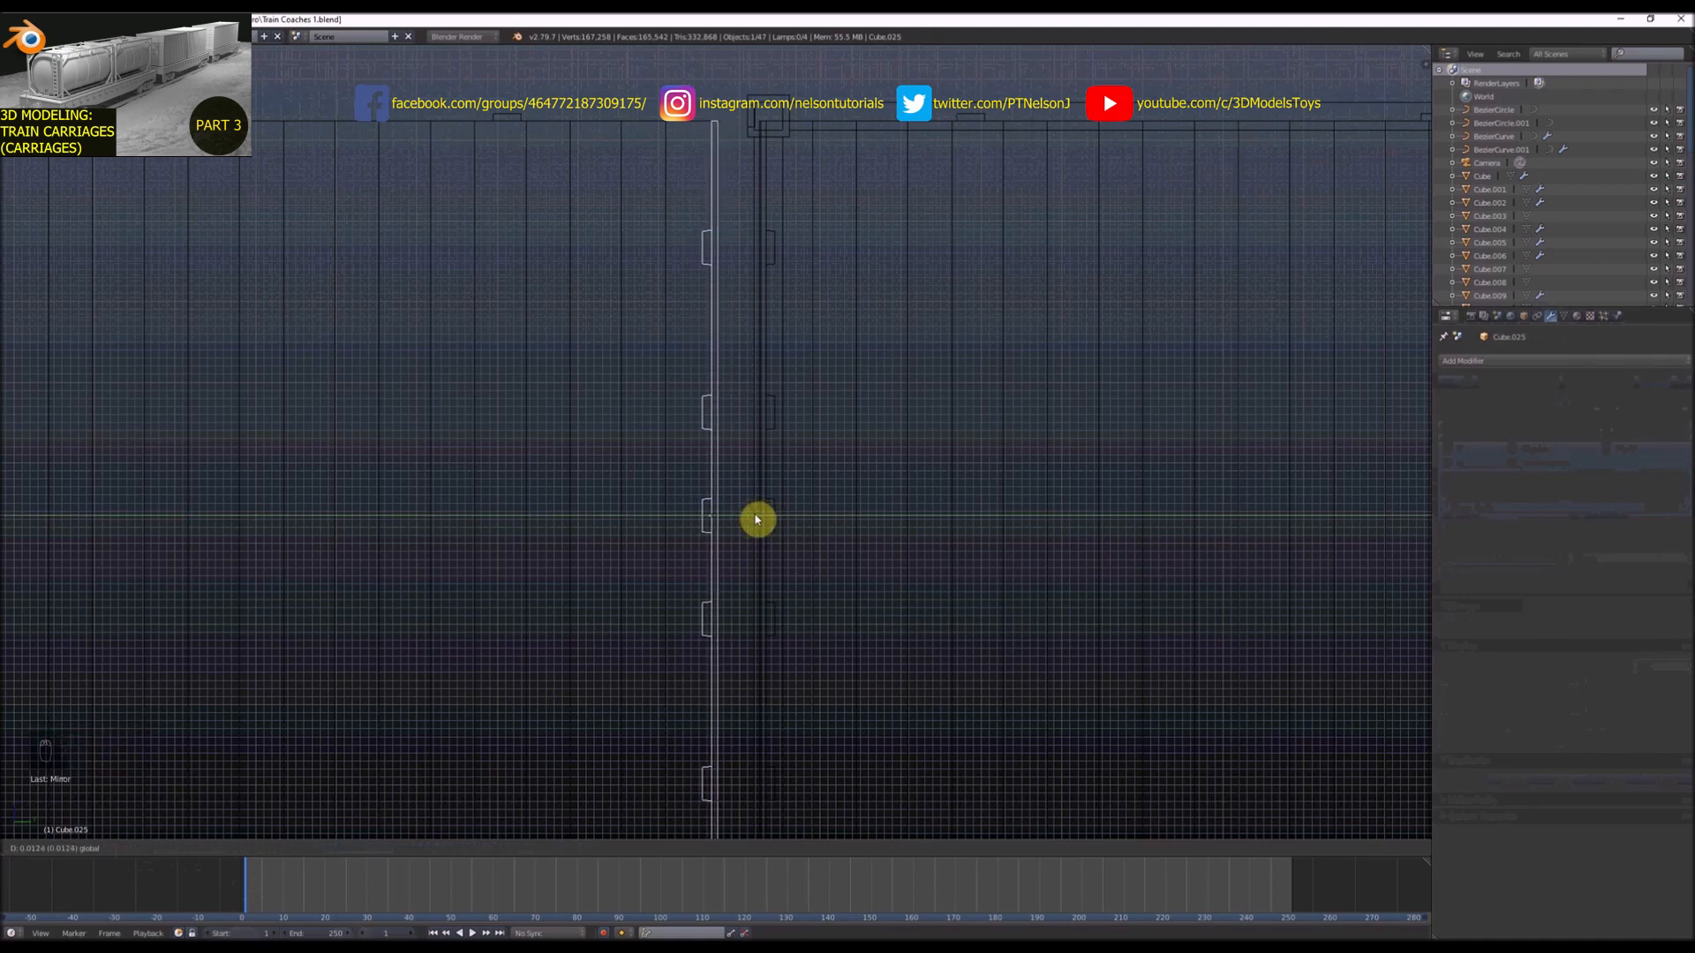
click(757, 519)
scroll(768, 441, down, 10)
Duplicate the container frame along Y onto the unframed half of the wagon
right_click(783, 323)
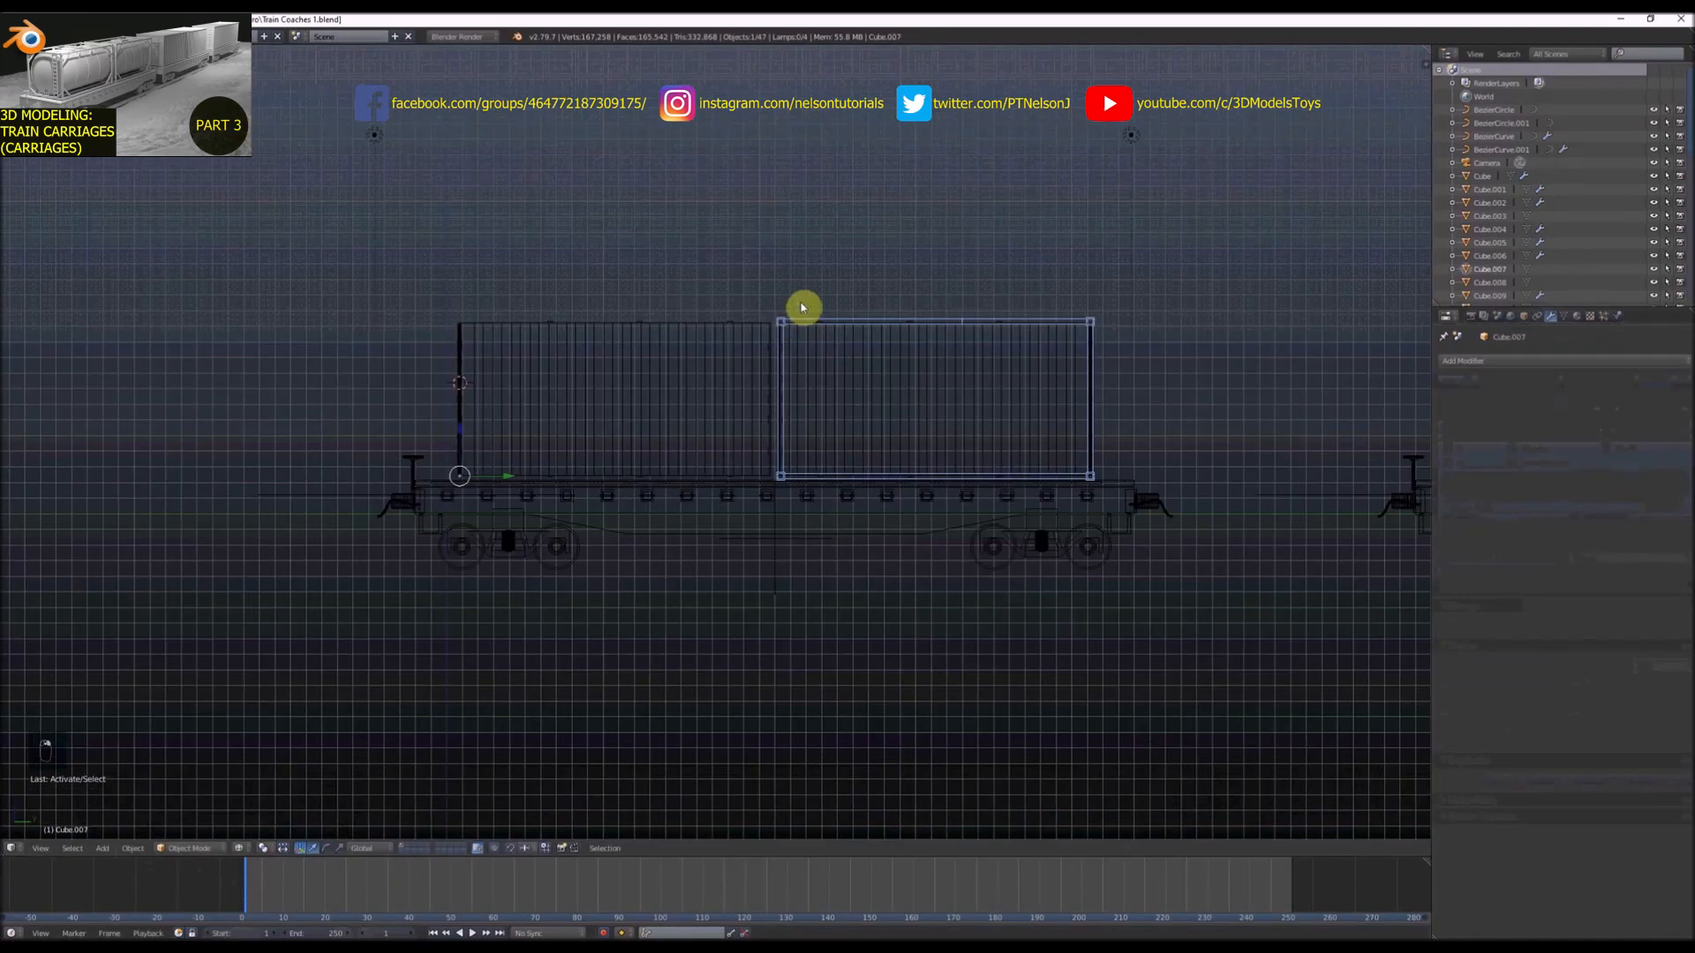
key(shift+d)
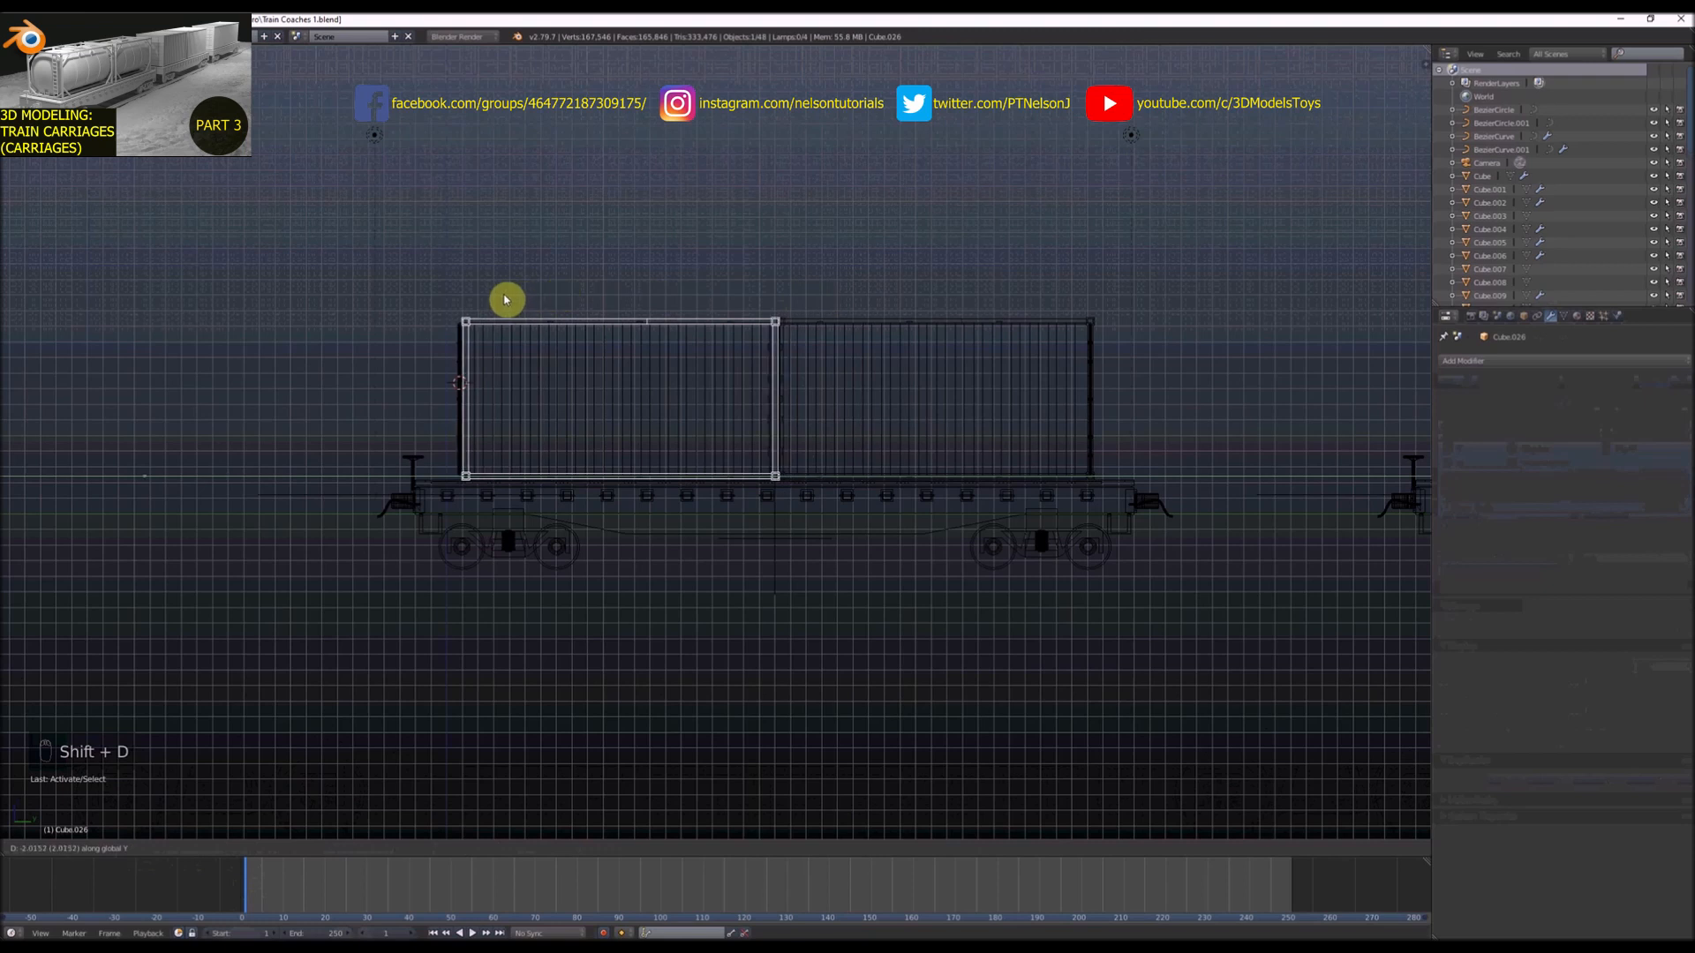
click(502, 300)
scroll(757, 332, up, 8)
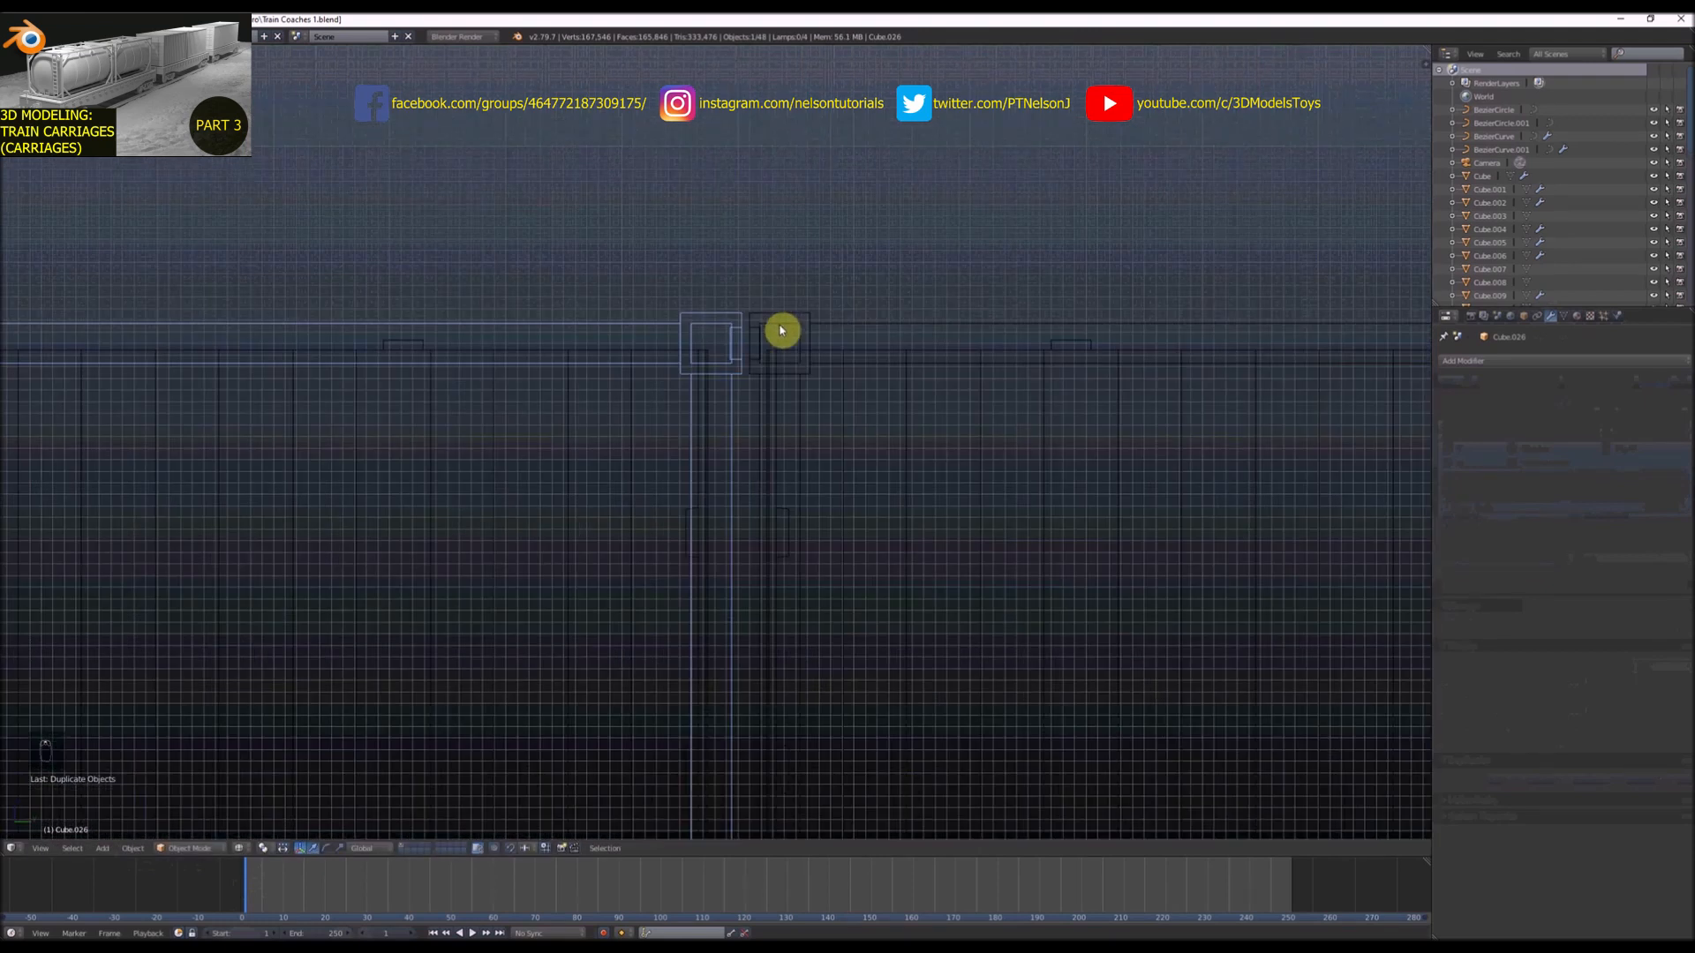
scroll(780, 328, down, 6)
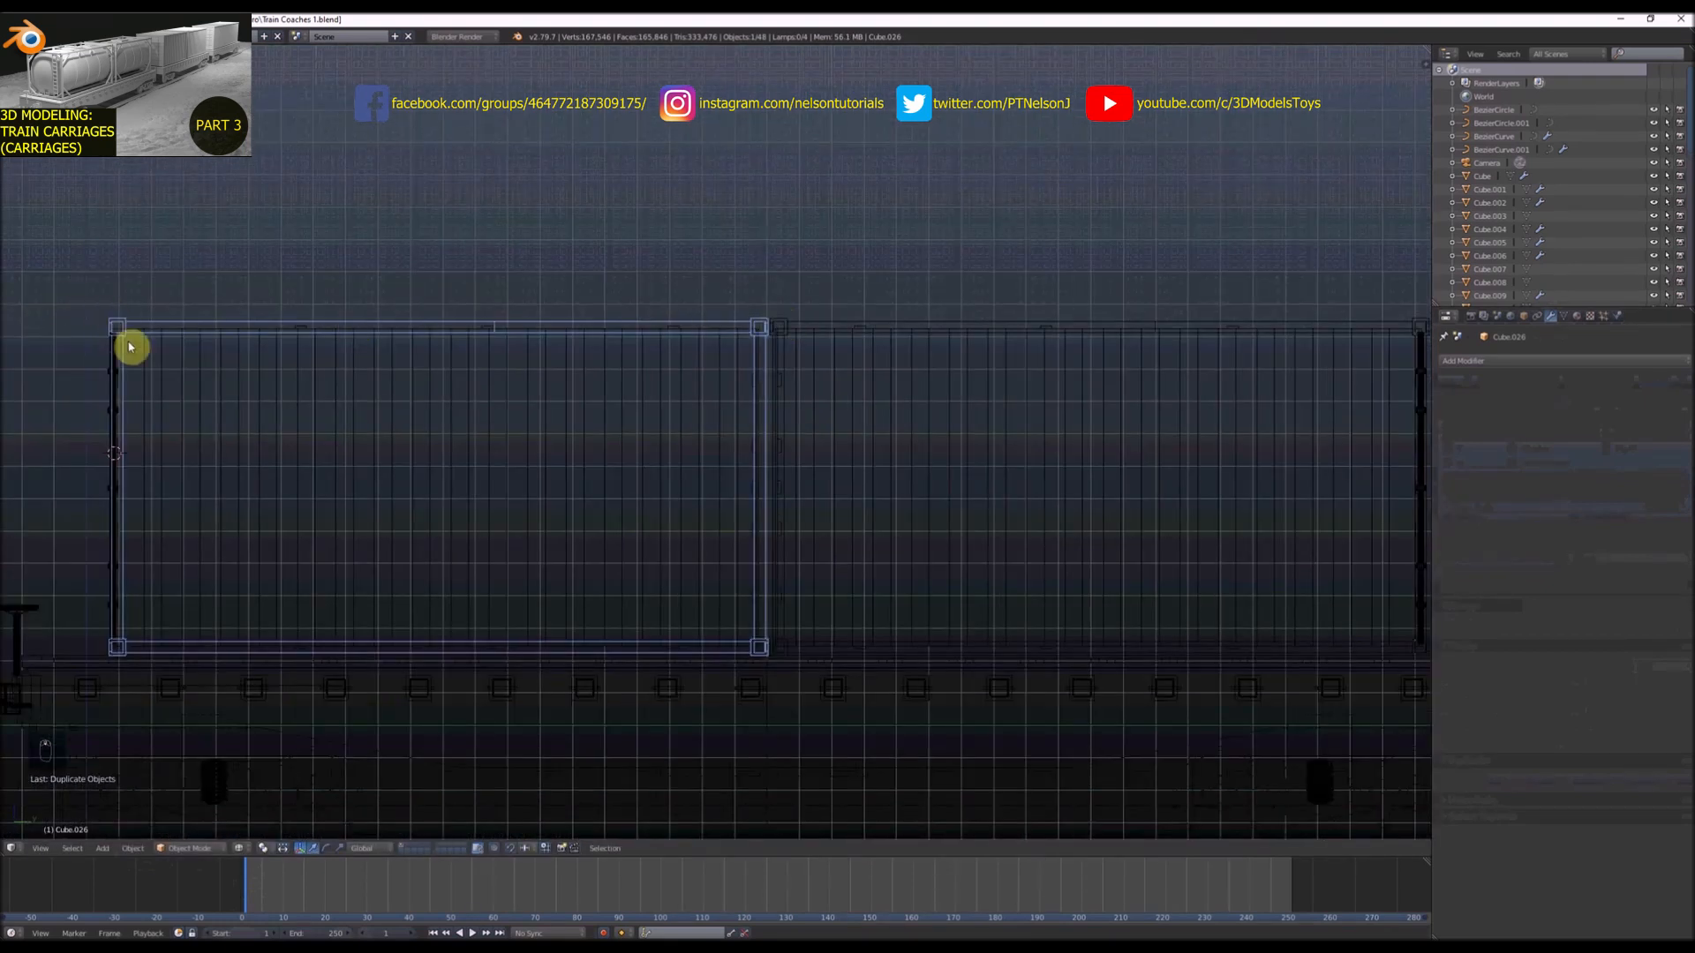
Fine-tune the duplicated frame's Y position so it lines up with the outer end doors, and check the gap between frames
scroll(129, 347, up, 6)
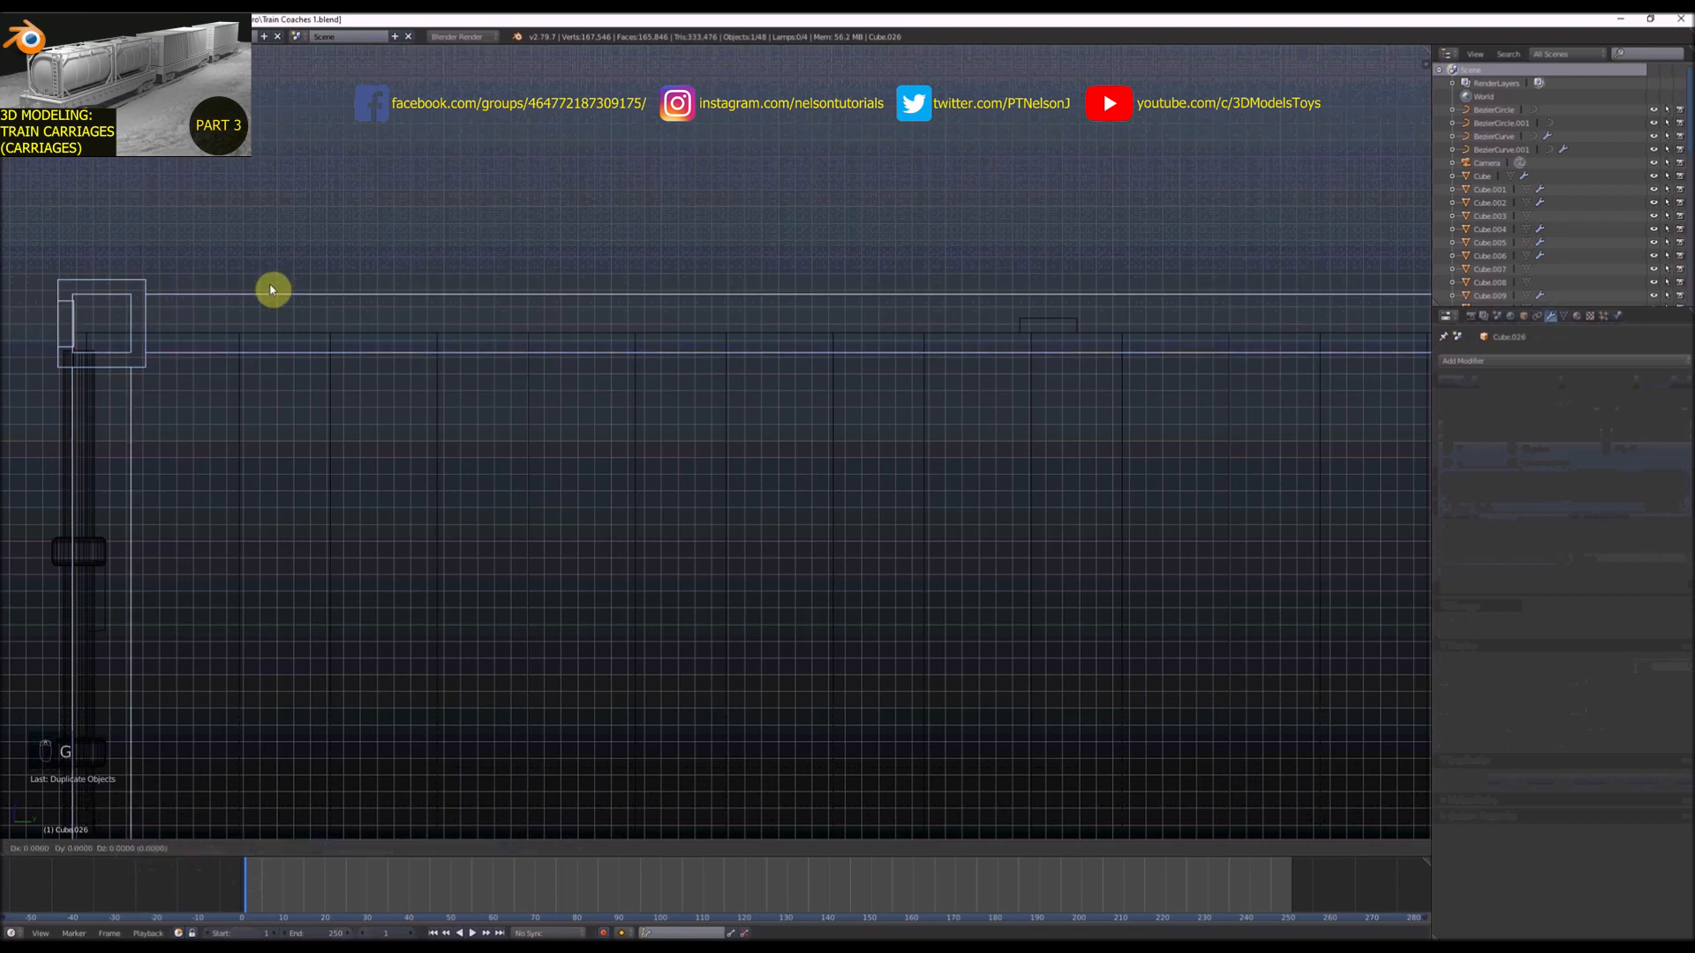
key(g)
click(259, 291)
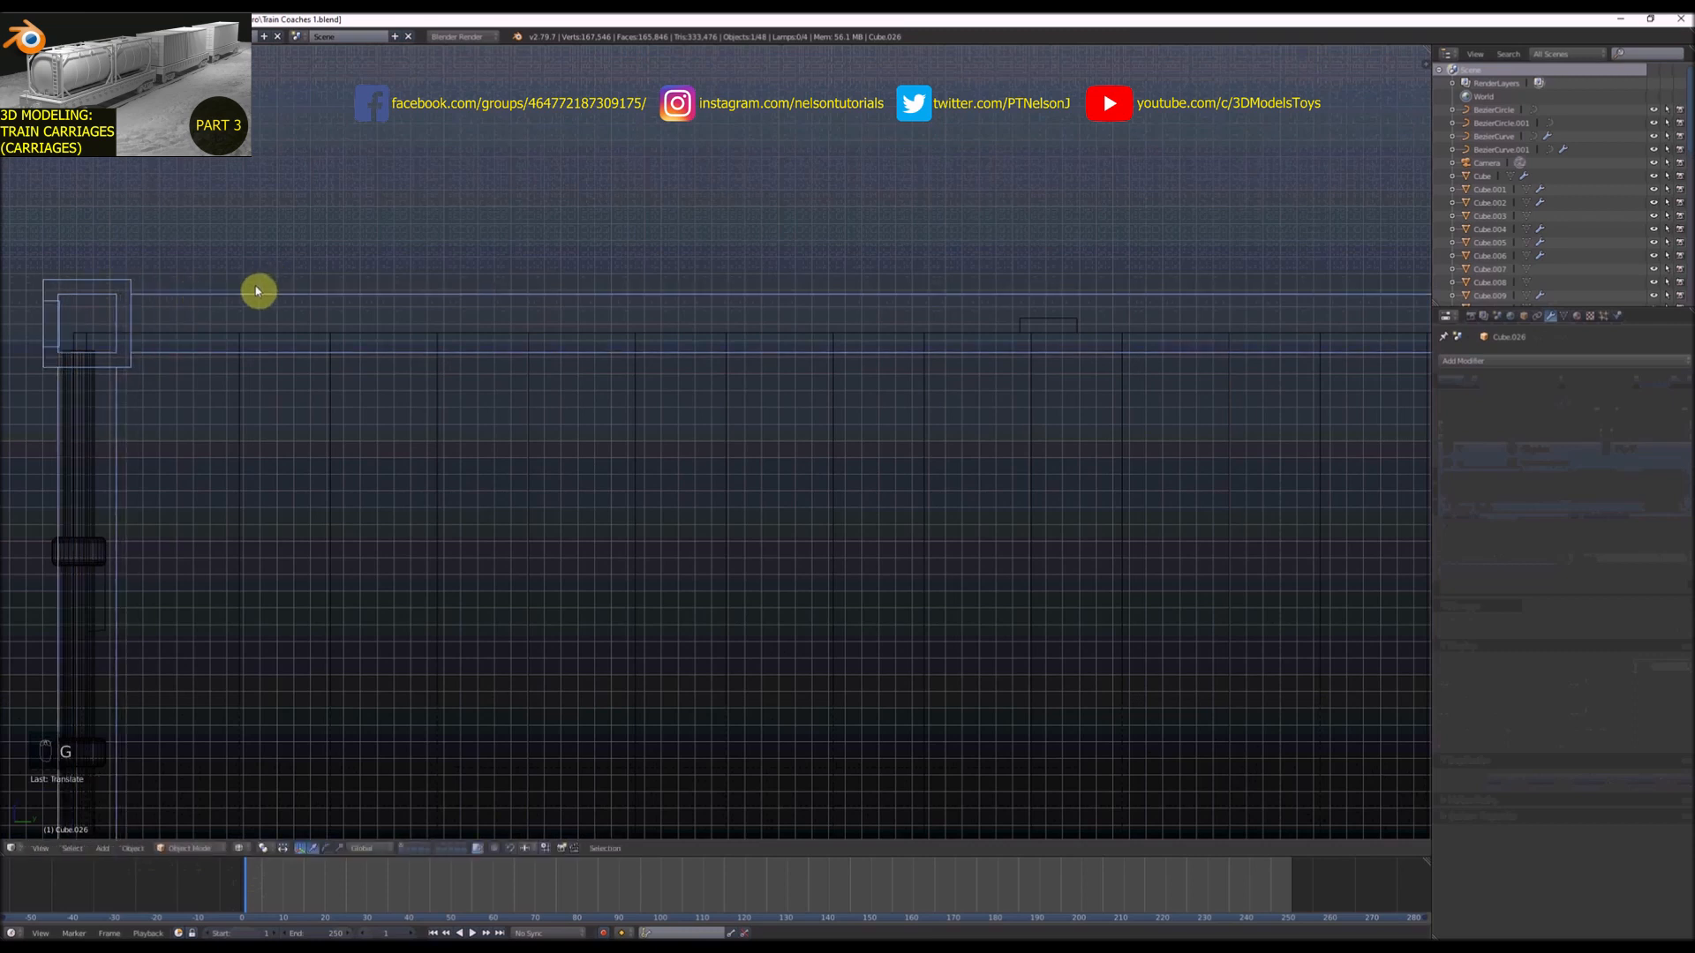
scroll(230, 291, down, 4)
scroll(216, 292, down, 3)
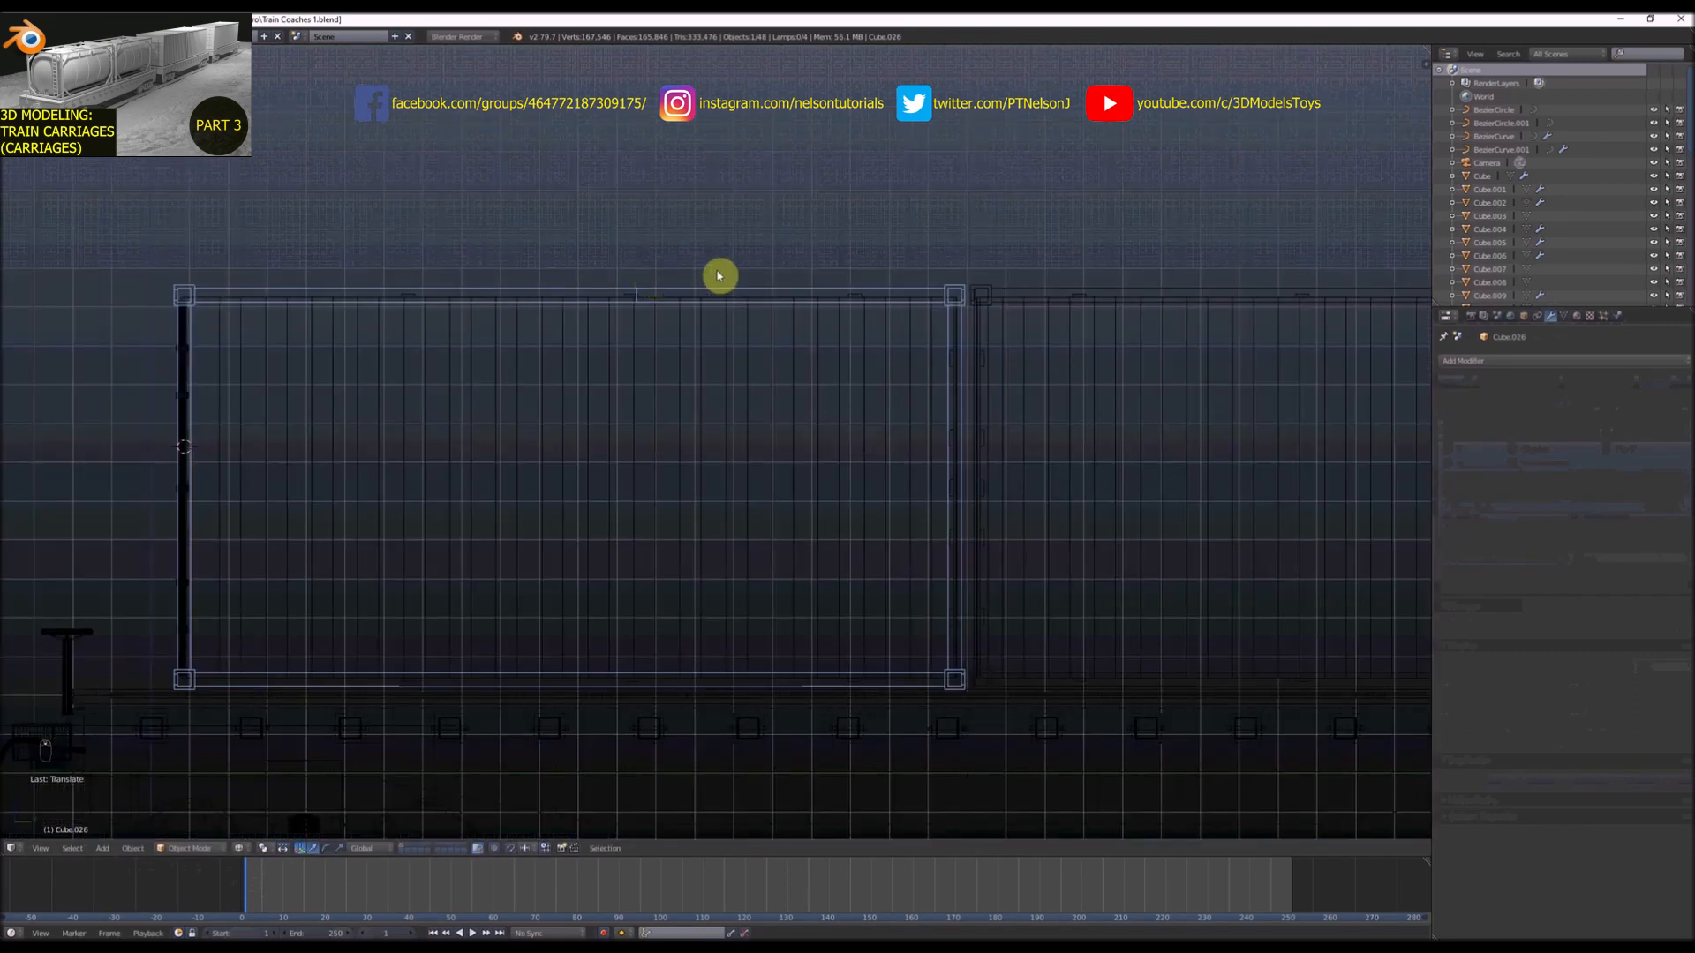
key(z)
mouse_move(567, 273)
middle_down()
mouse_move(602, 261)
mouse_move(594, 277)
mouse_move(769, 326)
mouse_move(738, 291)
mouse_move(797, 292)
mouse_move(797, 344)
mouse_move(783, 341)
middle_up()
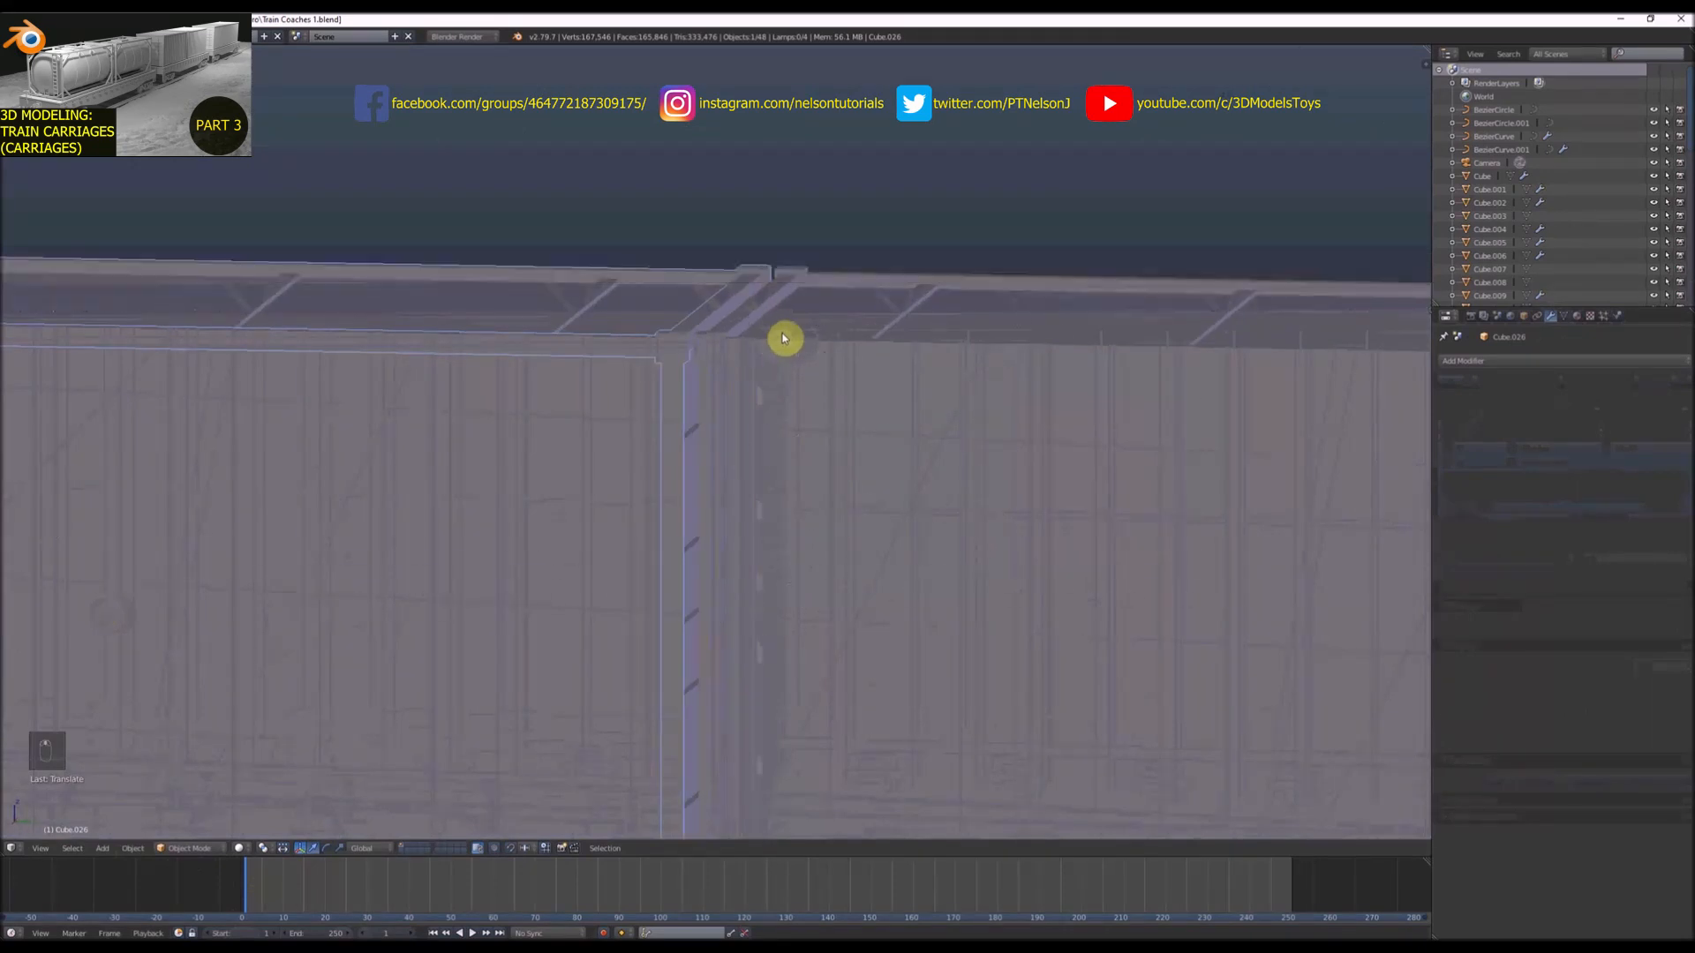
scroll(783, 341, down, 5)
Set vertex selection for the corrugated side walls' mesh in side view and apply their Mirror modifier
right_click(808, 356)
key(z)
key(Tab)
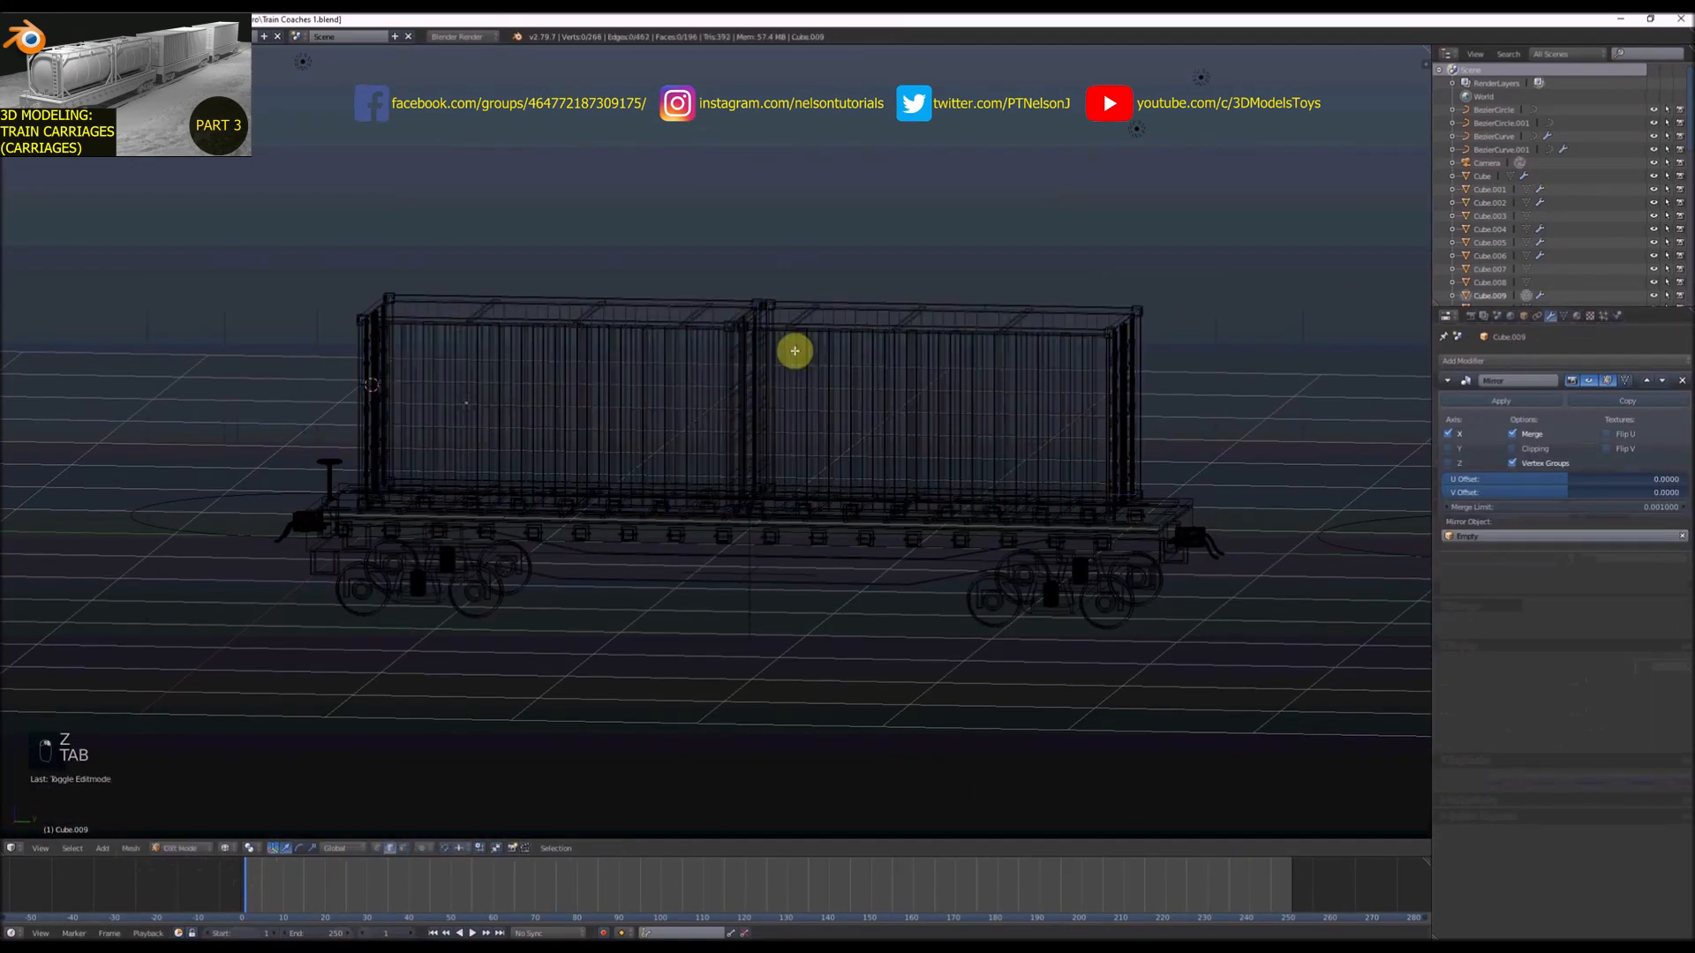
key(KP_3)
key(ctrl+Tab)
click(792, 311)
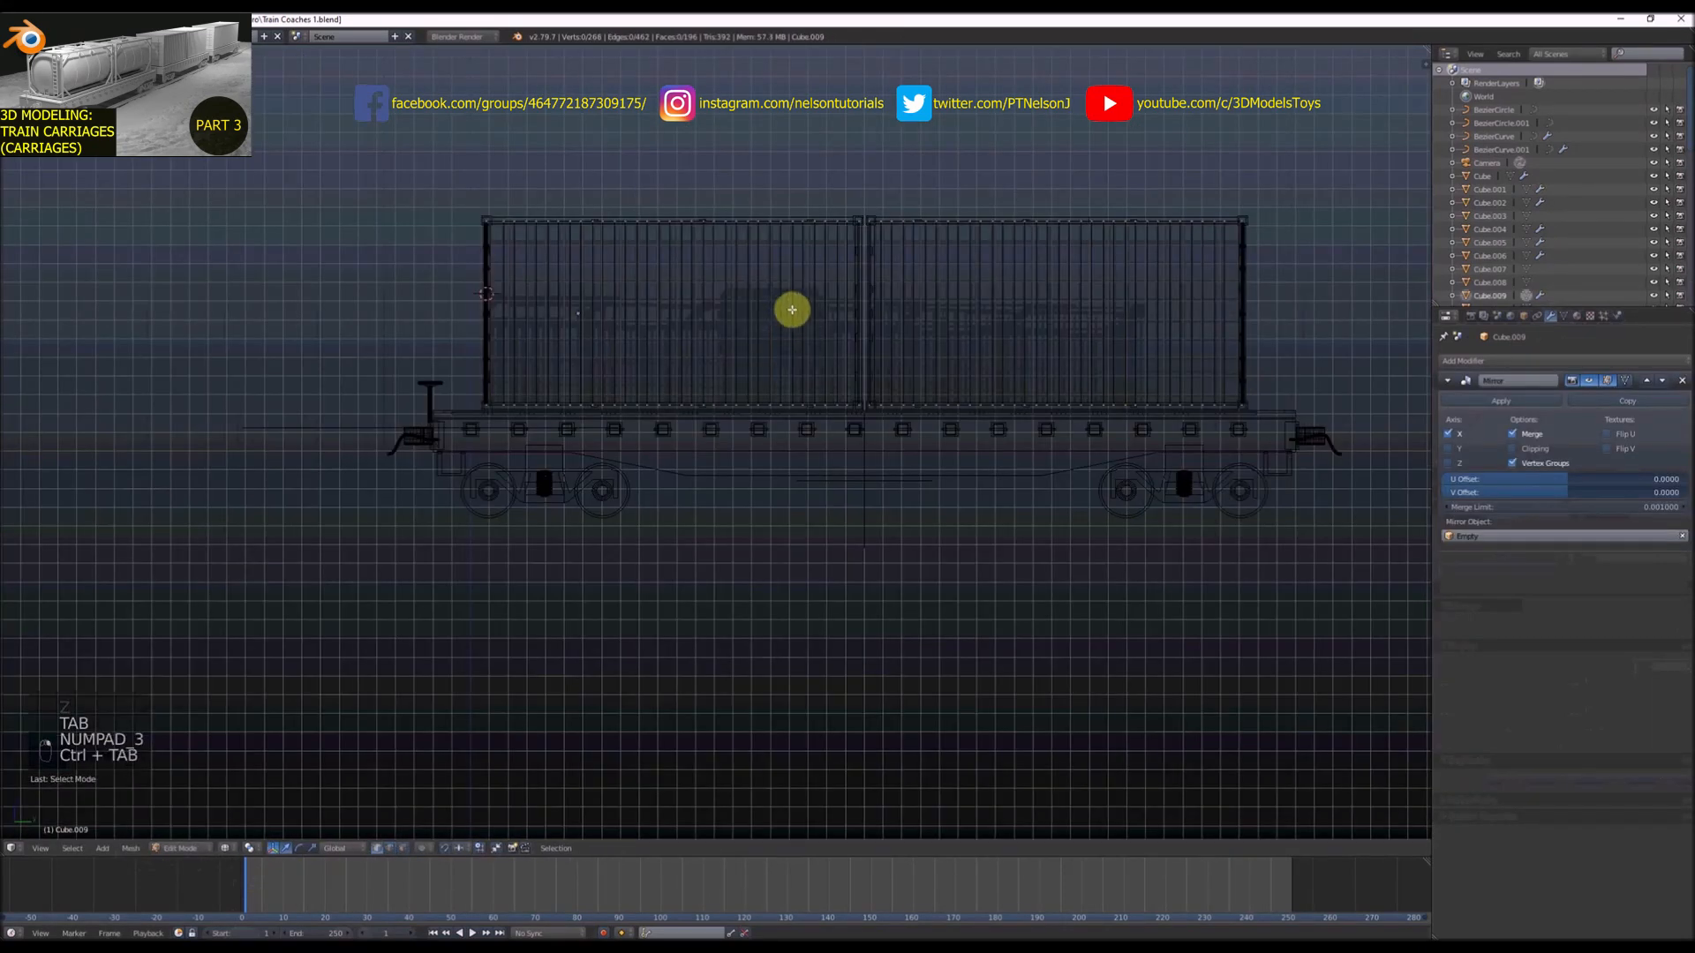
key(Tab)
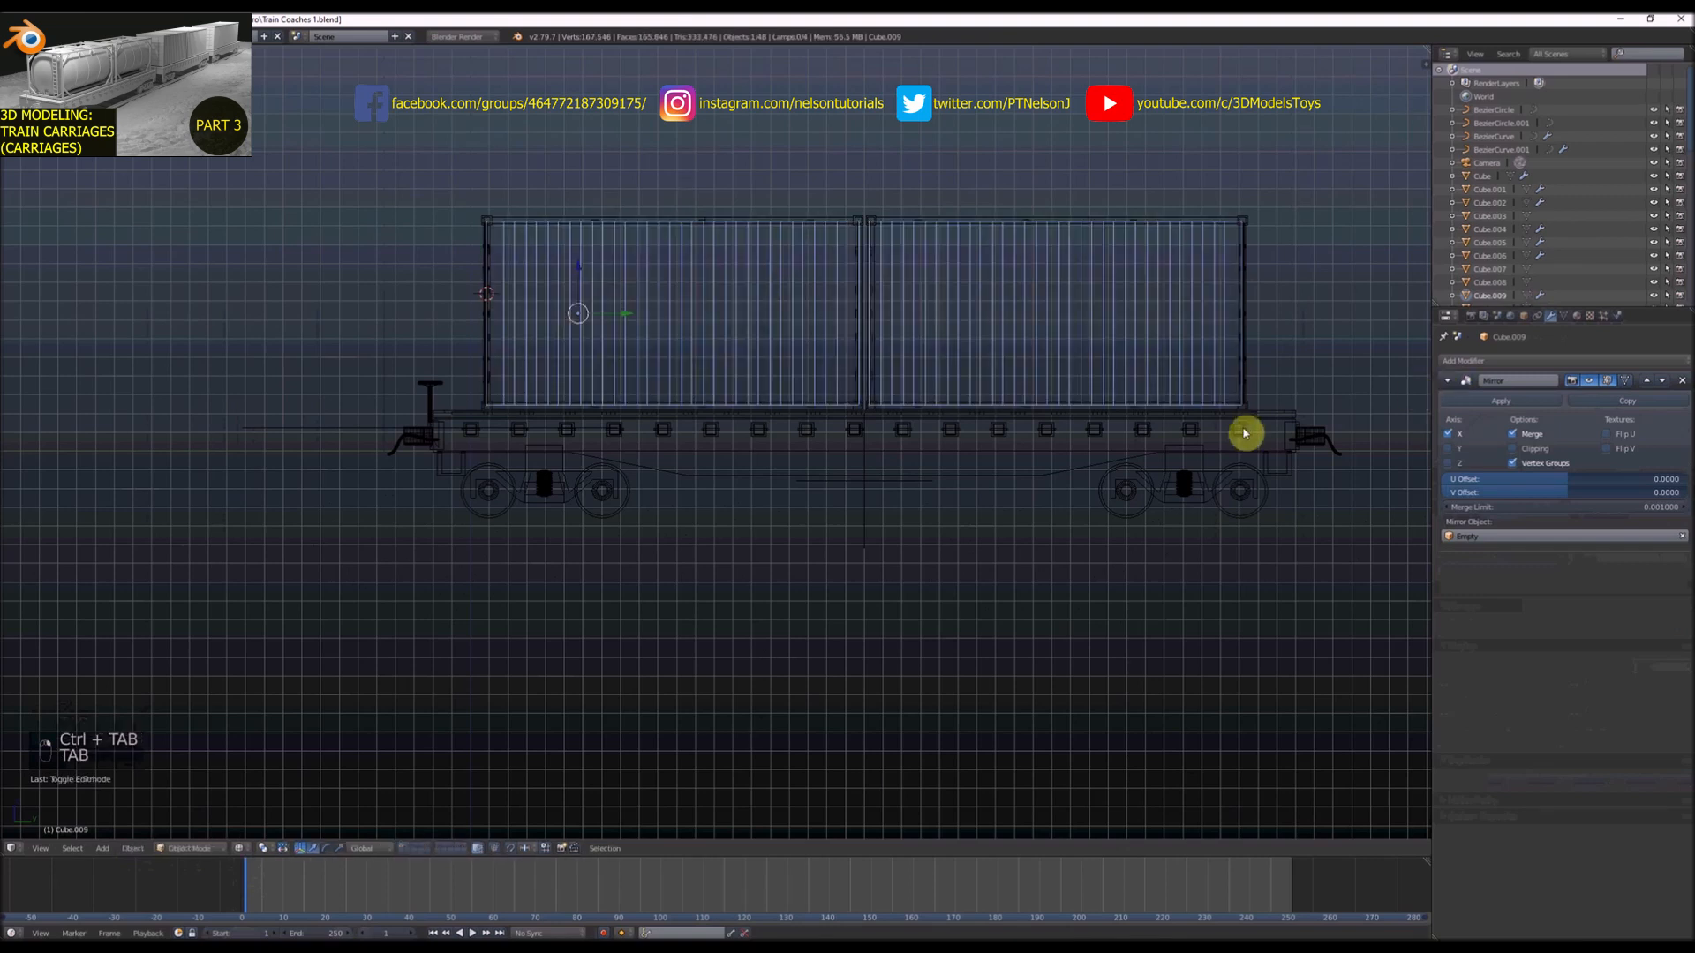
click(1520, 402)
Separate one container's half of the side walls into its own object and select the remaining half
key(Tab)
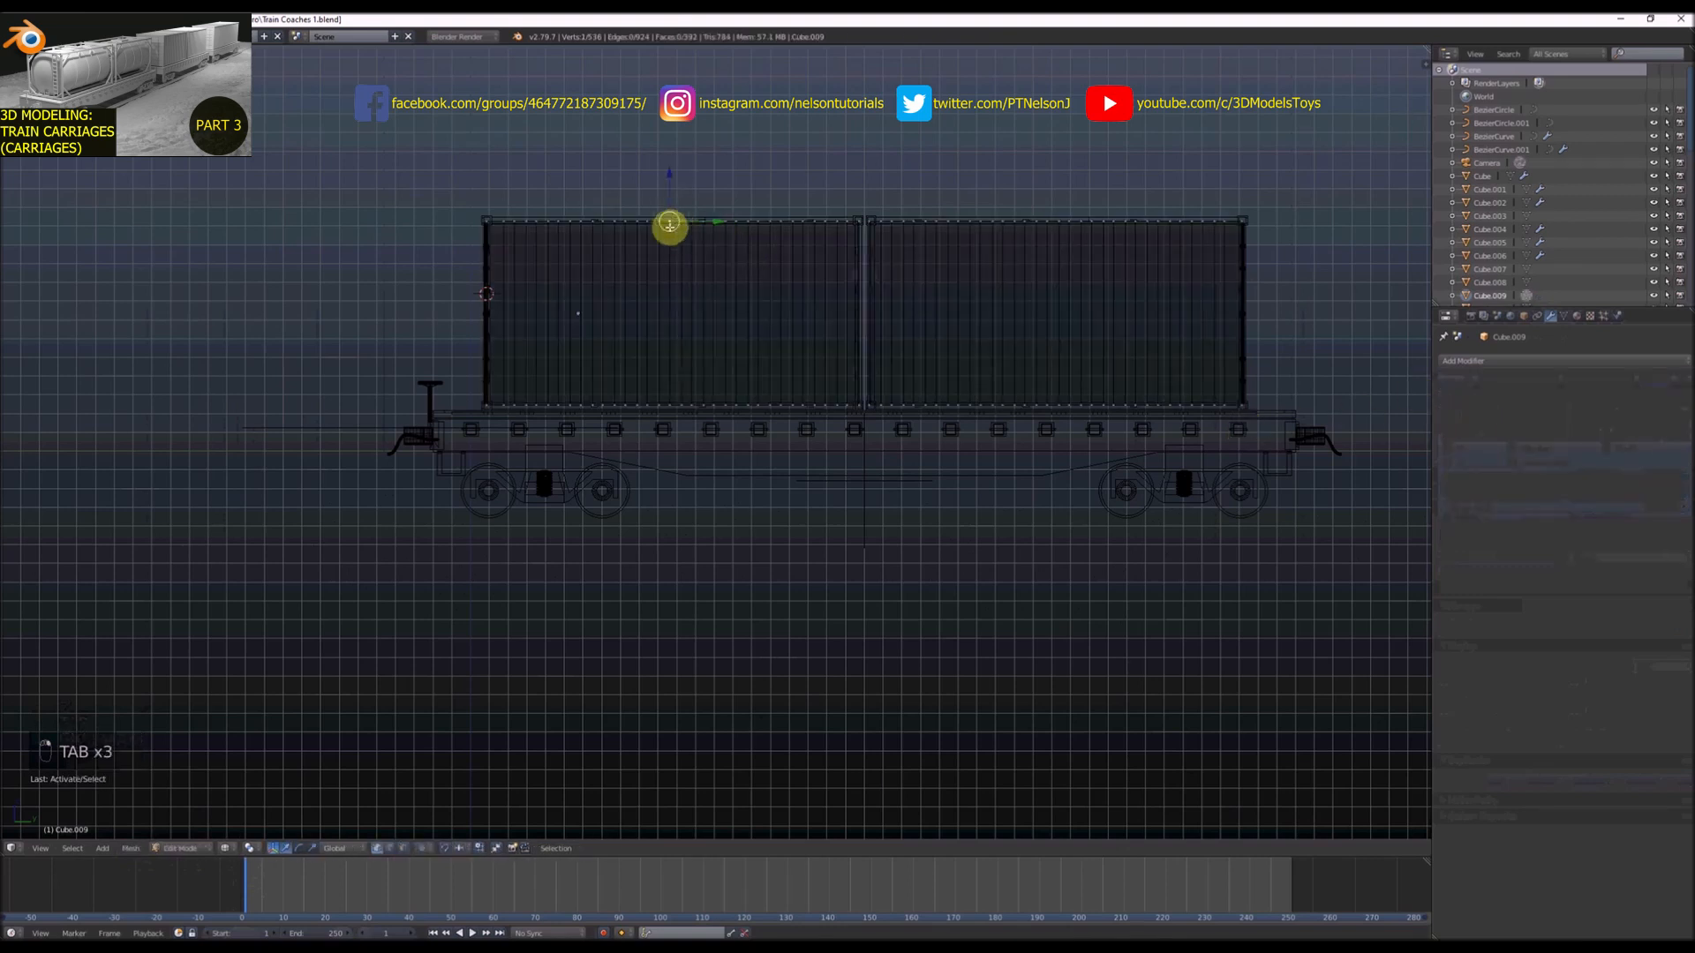
key(b)
drag(391, 113, 862, 476)
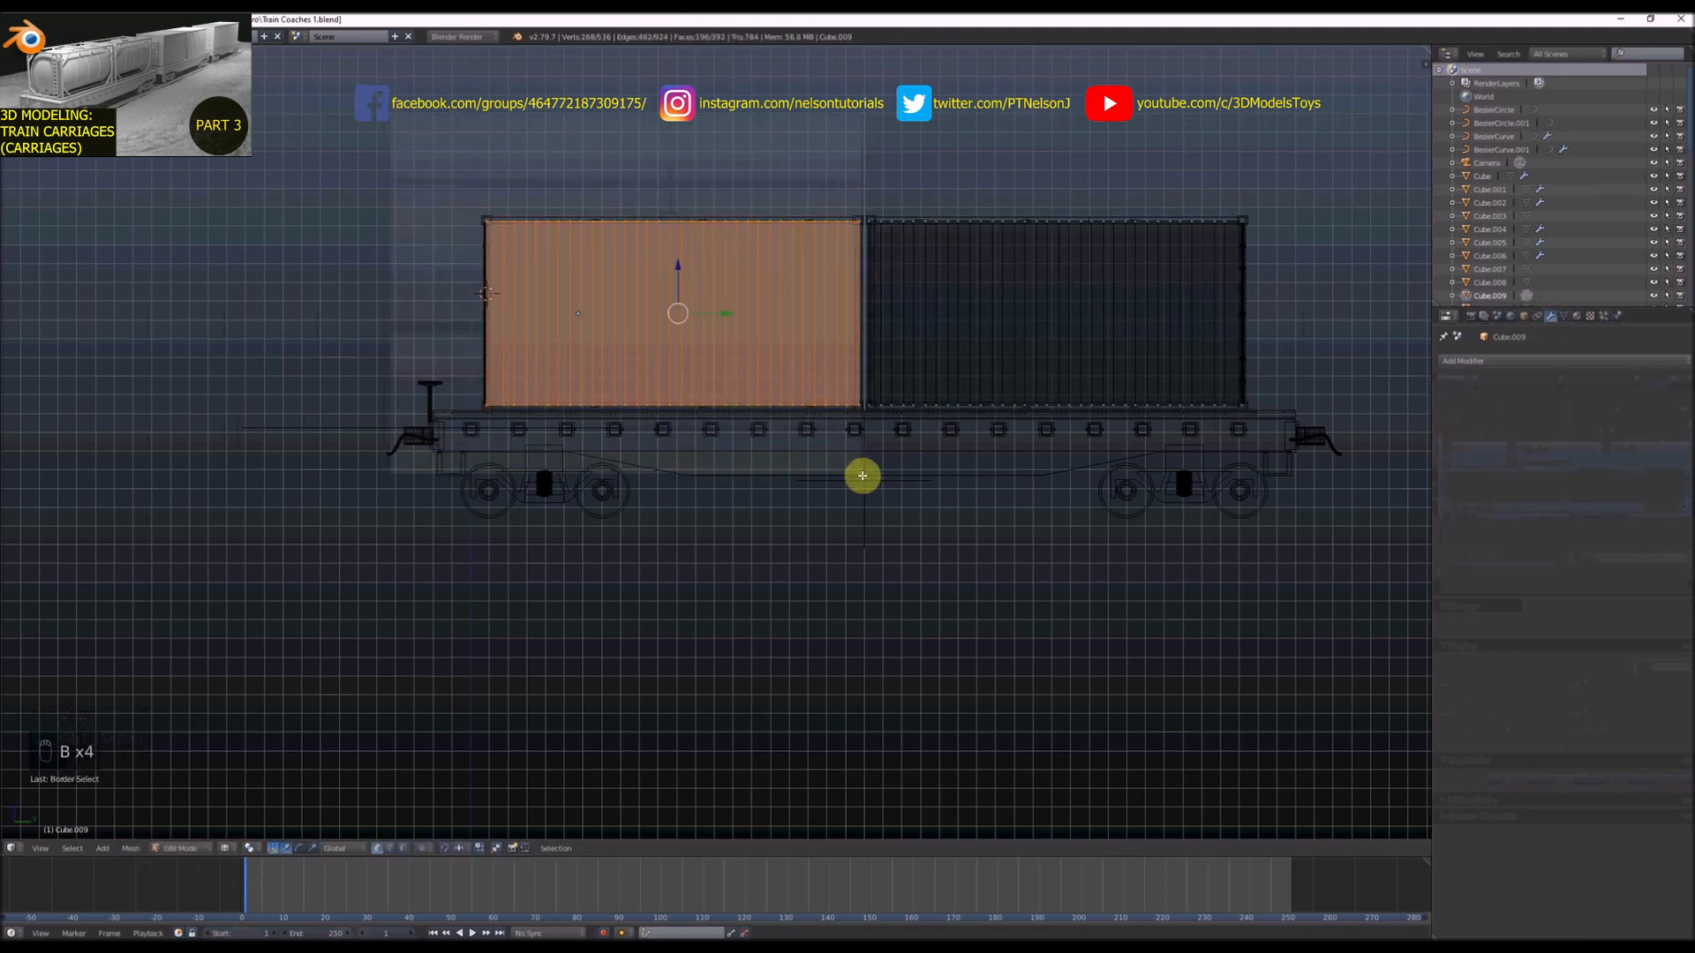
click(864, 478)
key(Tab)
right_click(919, 266)
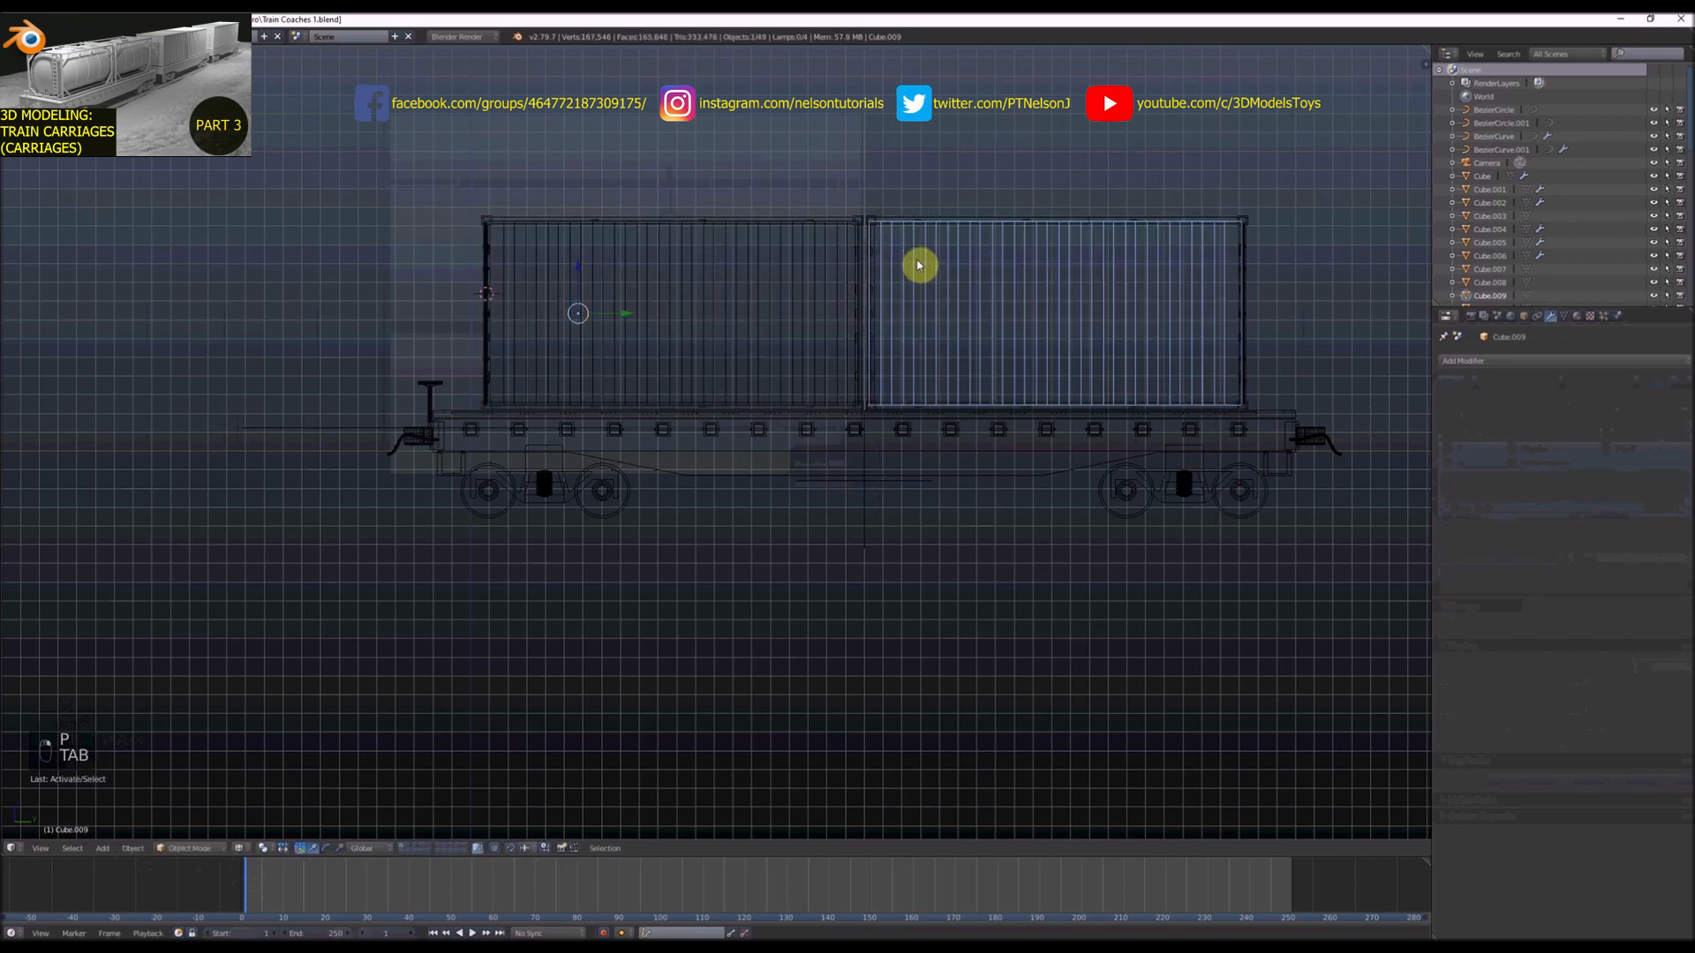
Separate one container's half of the ribbed roof and floor mesh into its own object, working in side view
key(z)
middle_drag(851, 246, 848, 298)
right_click(820, 245)
key(Tab)
key(Tab)
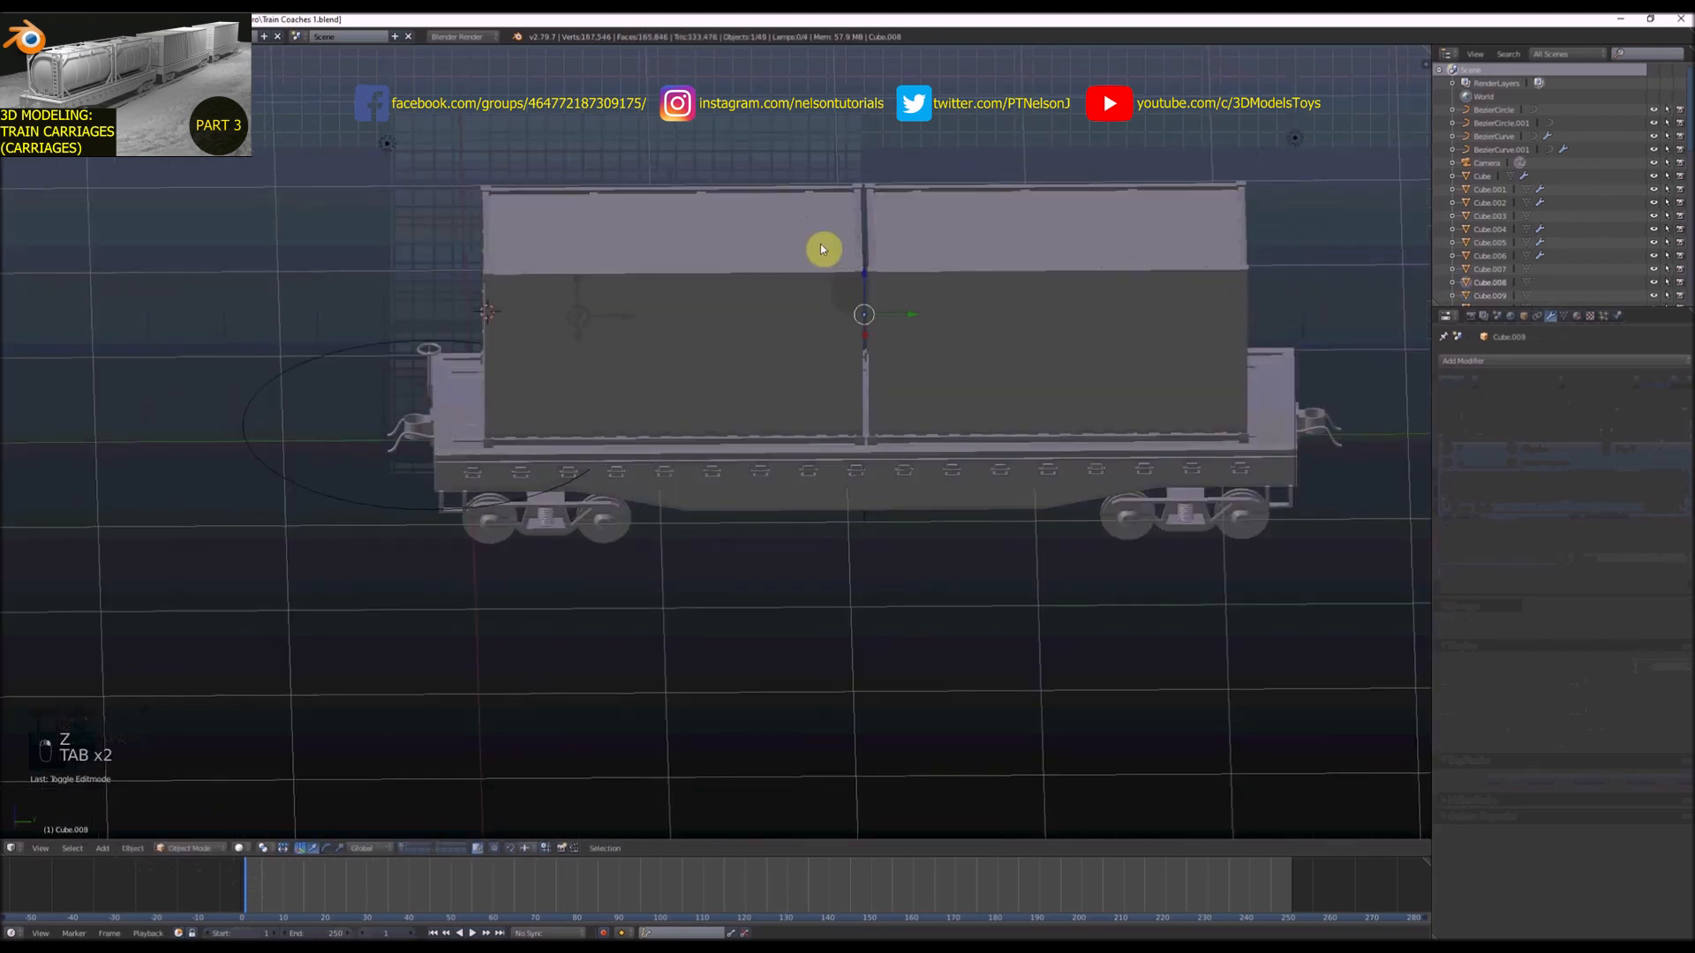
key(z)
key(Tab)
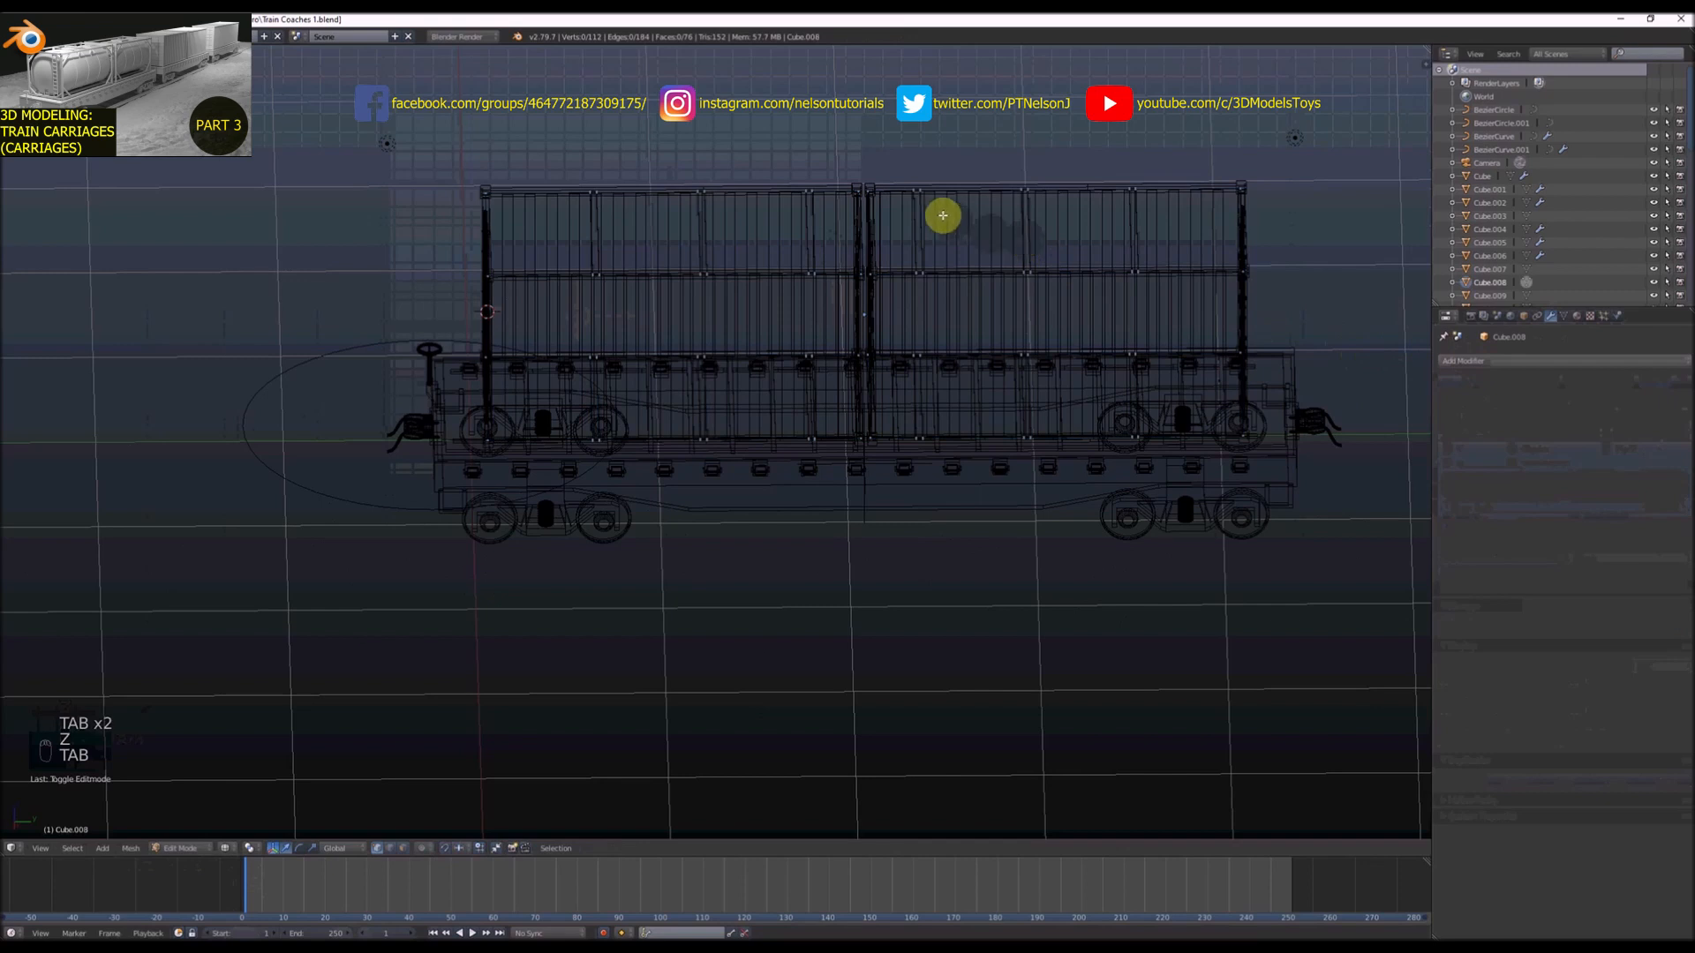
key(KP_3)
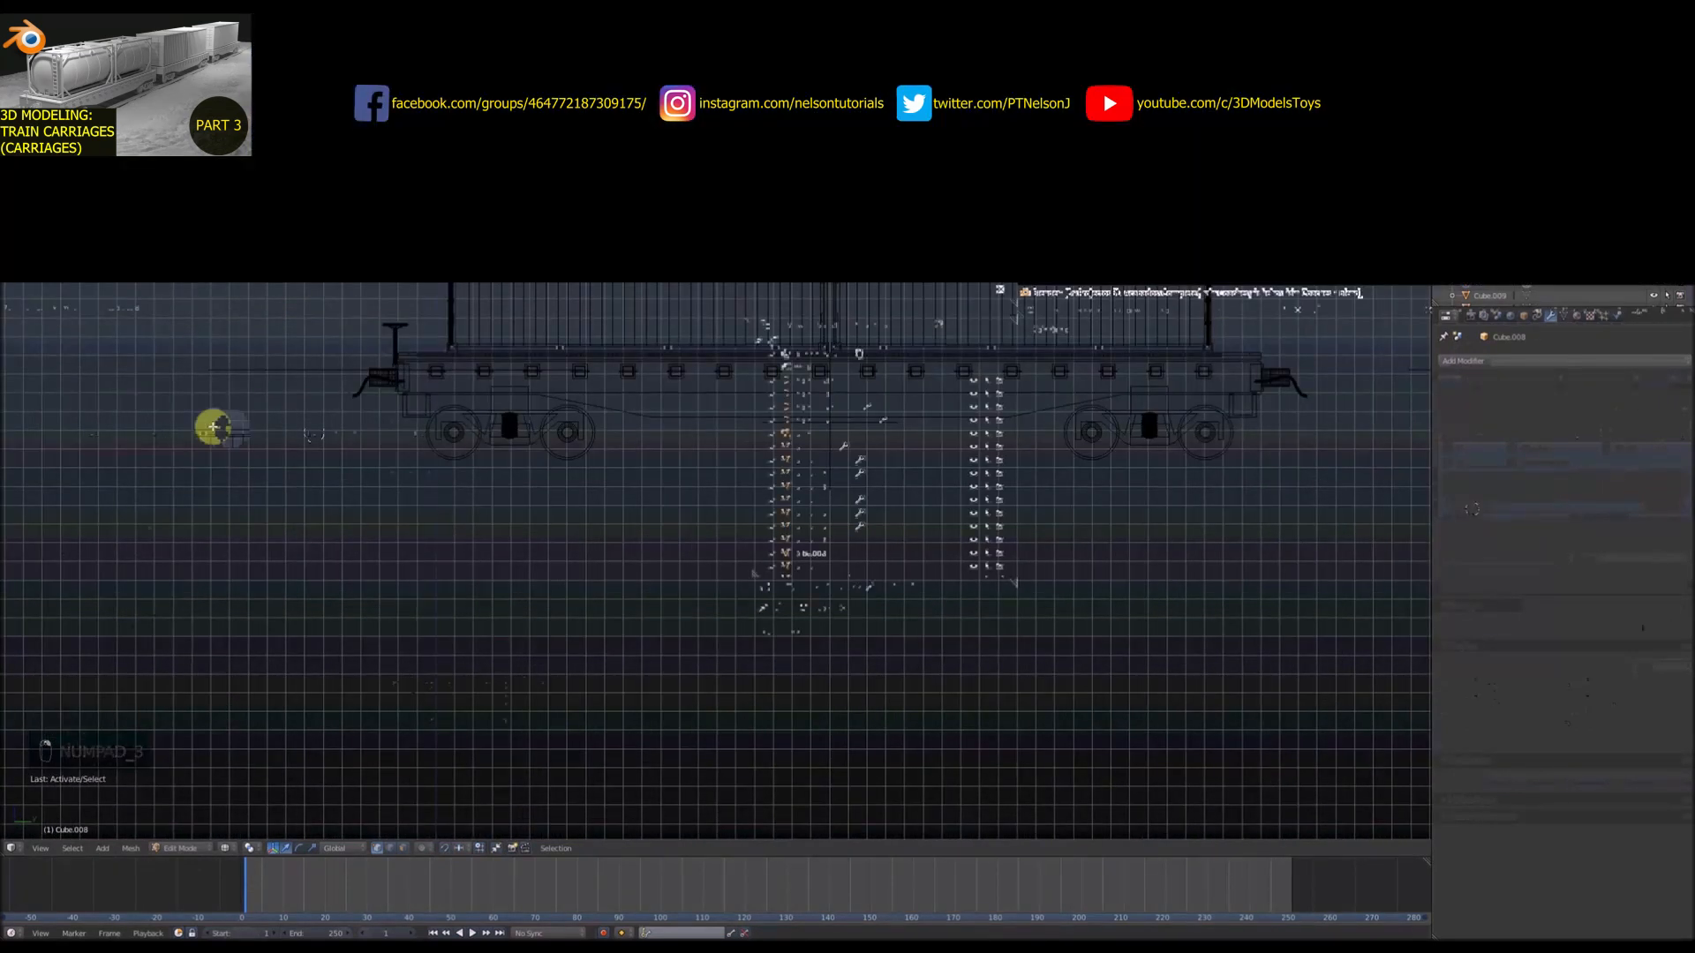
key(b)
drag(831, 137, 1267, 374)
key(p)
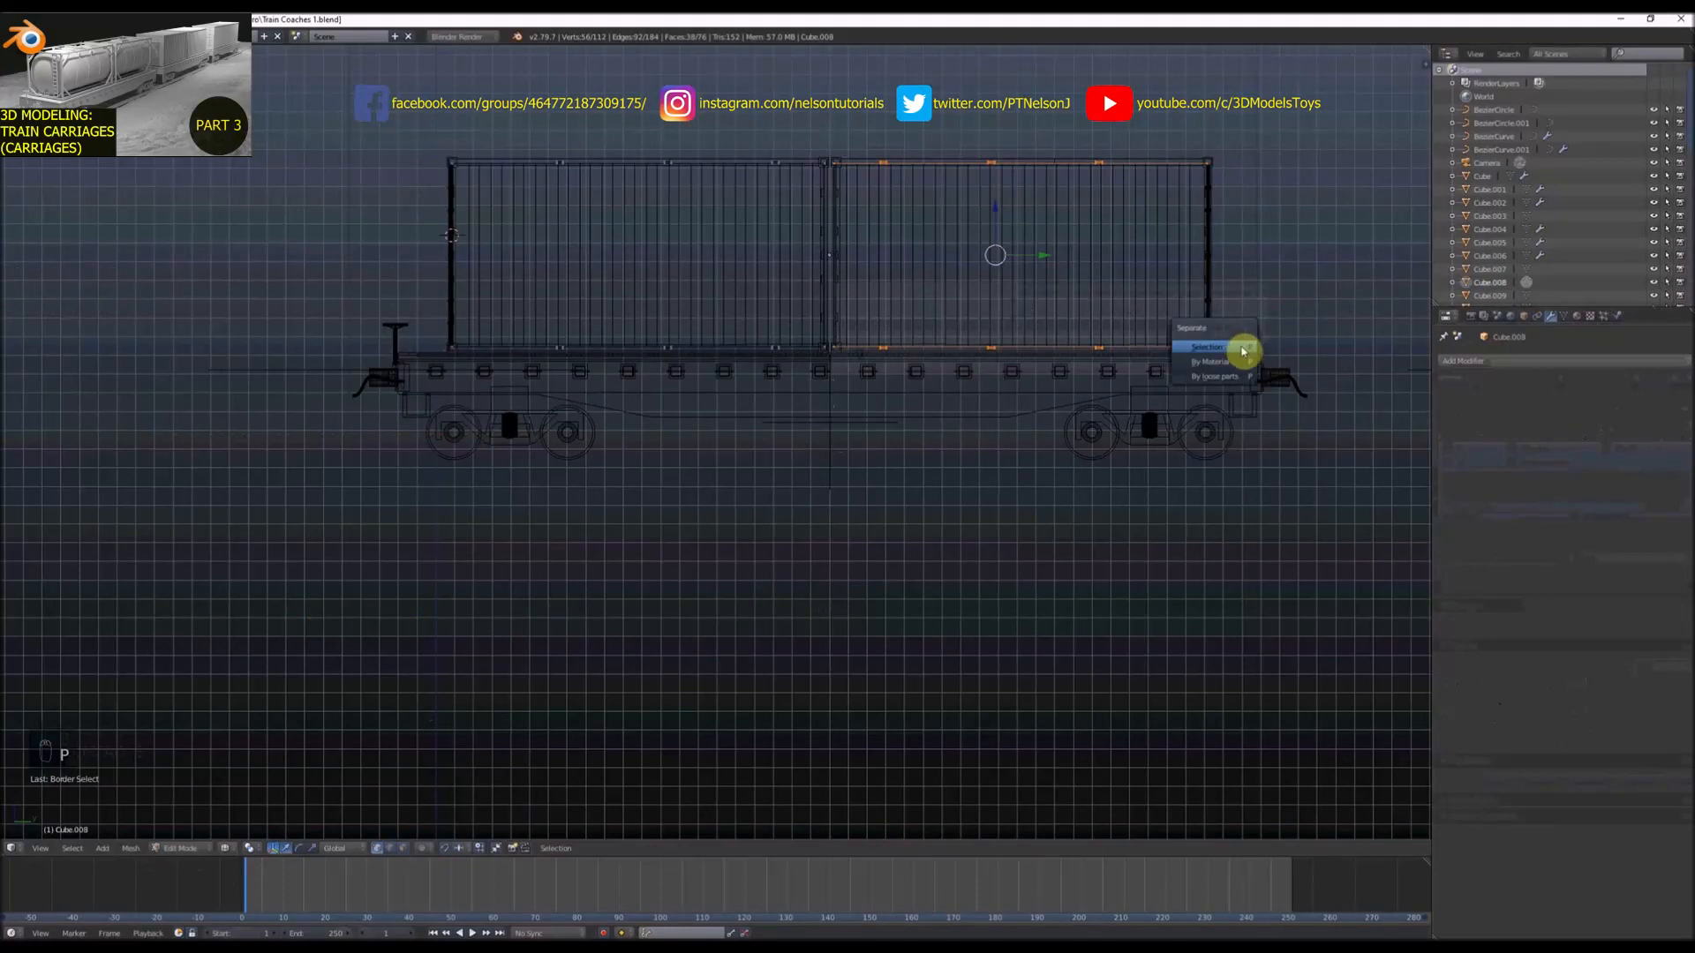
click(1214, 347)
key(Tab)
key(z)
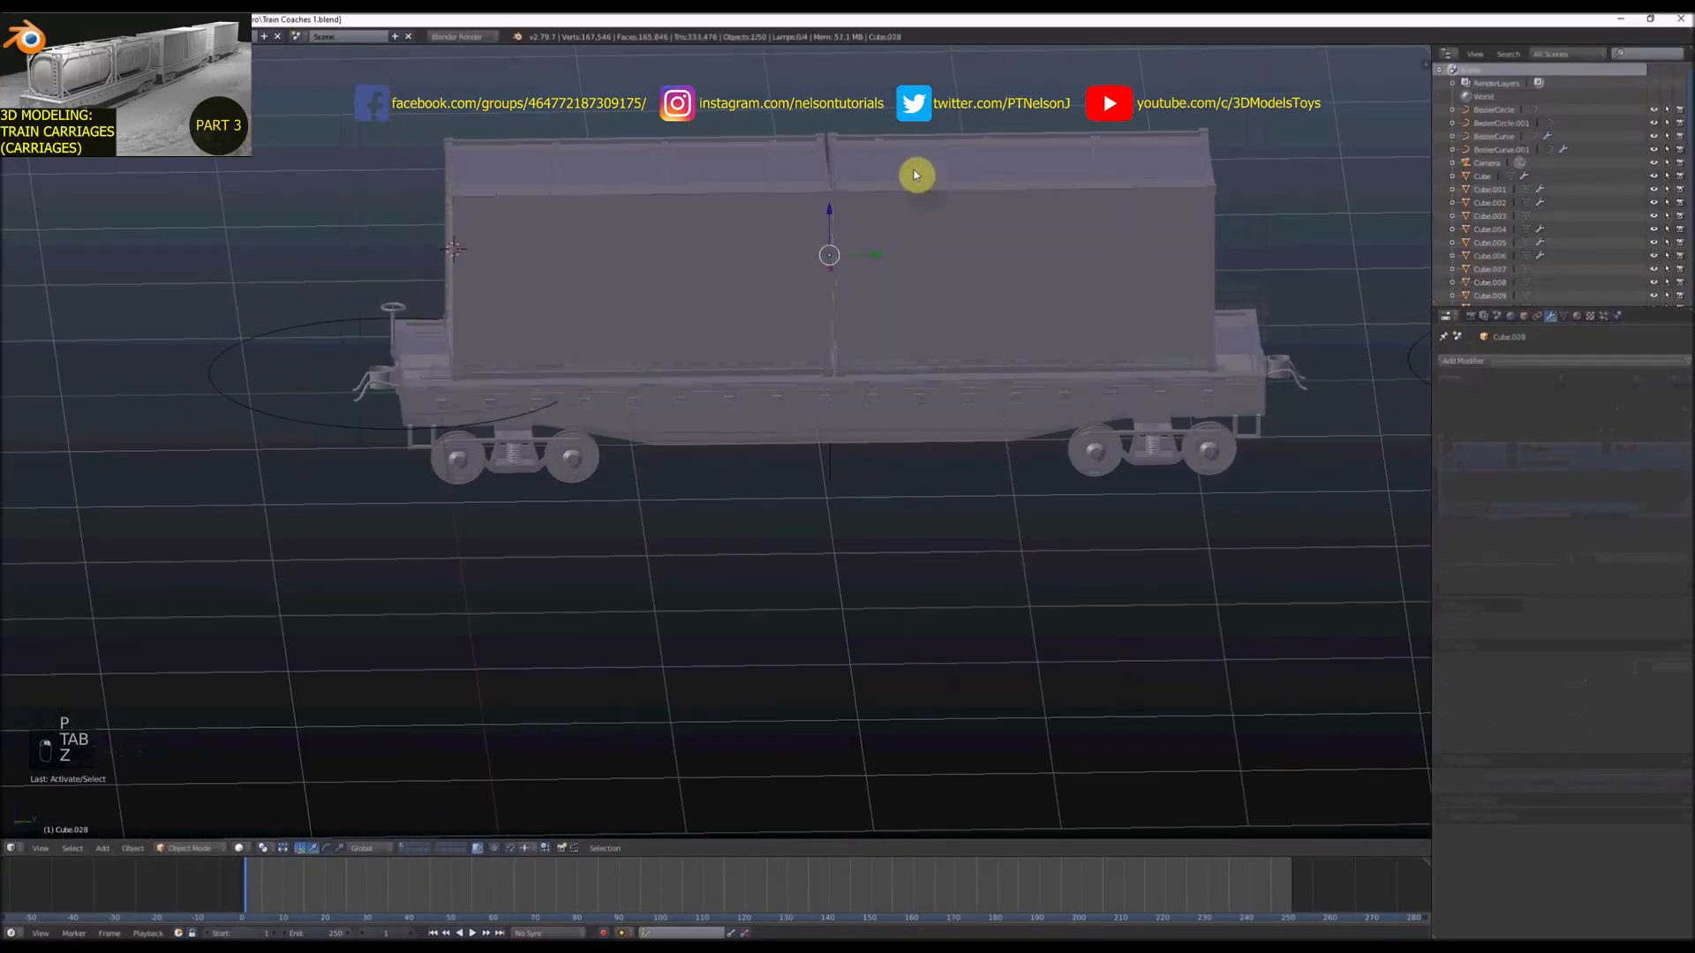
key(z)
key(z)
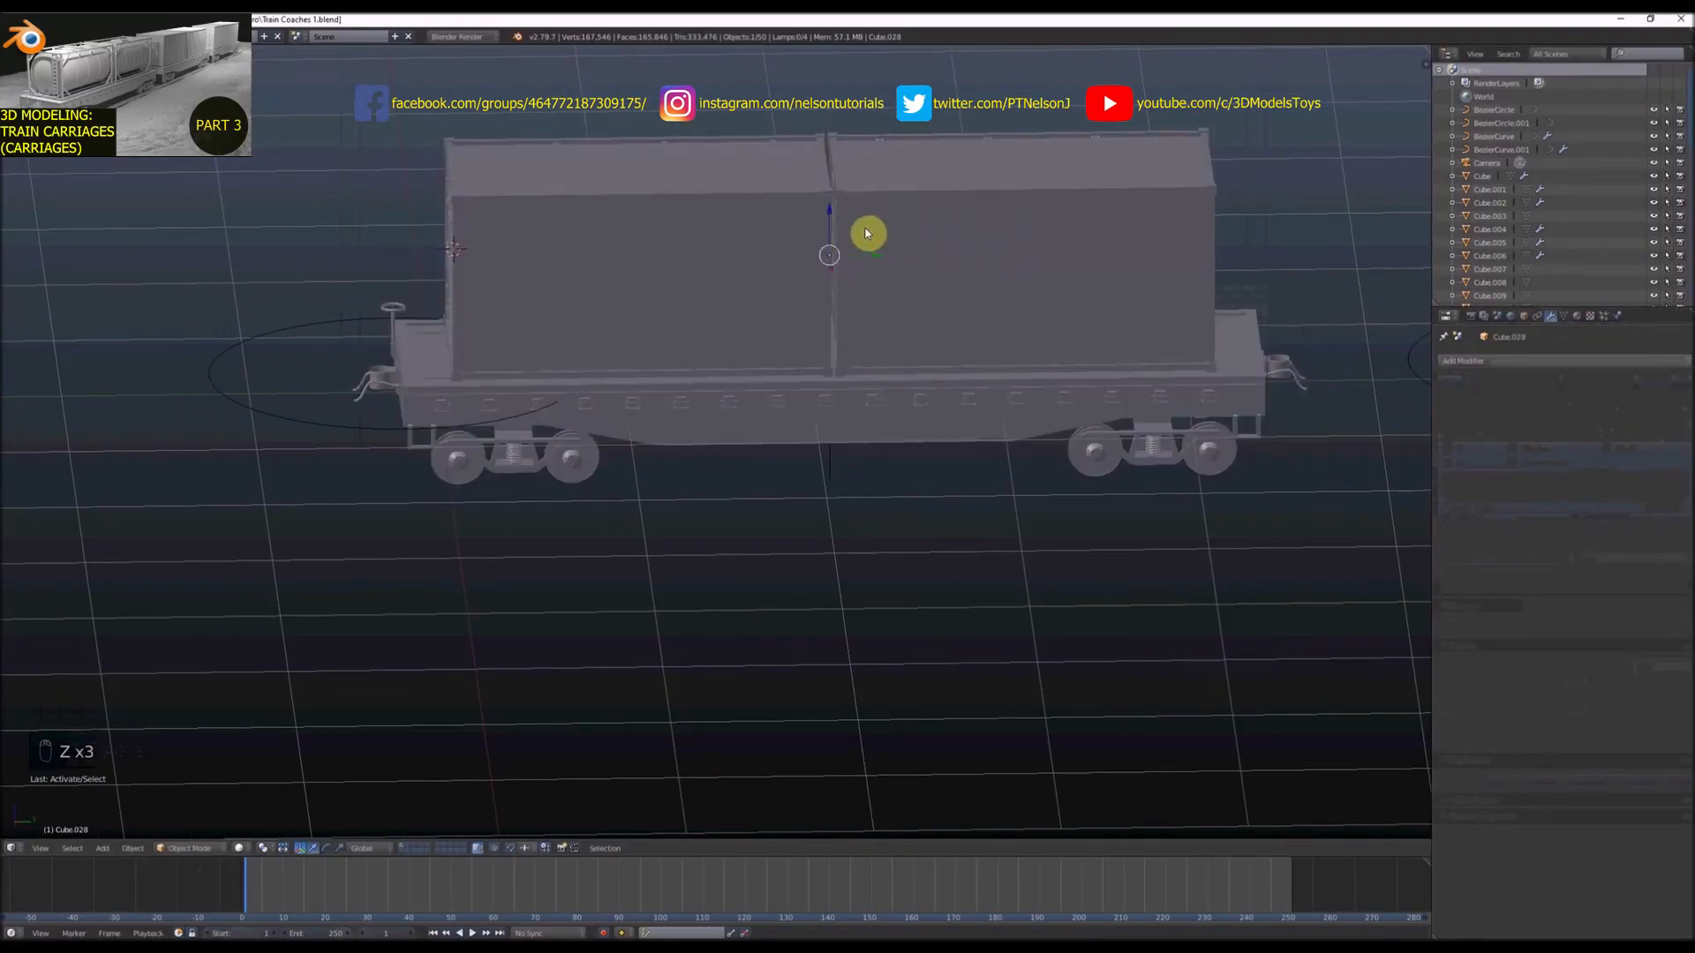
Set the origin of the outer door end's slatted panel detail to its geometry
mouse_move(866, 233)
middle_down()
mouse_move(1161, 220)
mouse_move(1181, 257)
middle_up()
right_click(1182, 258)
key(z)
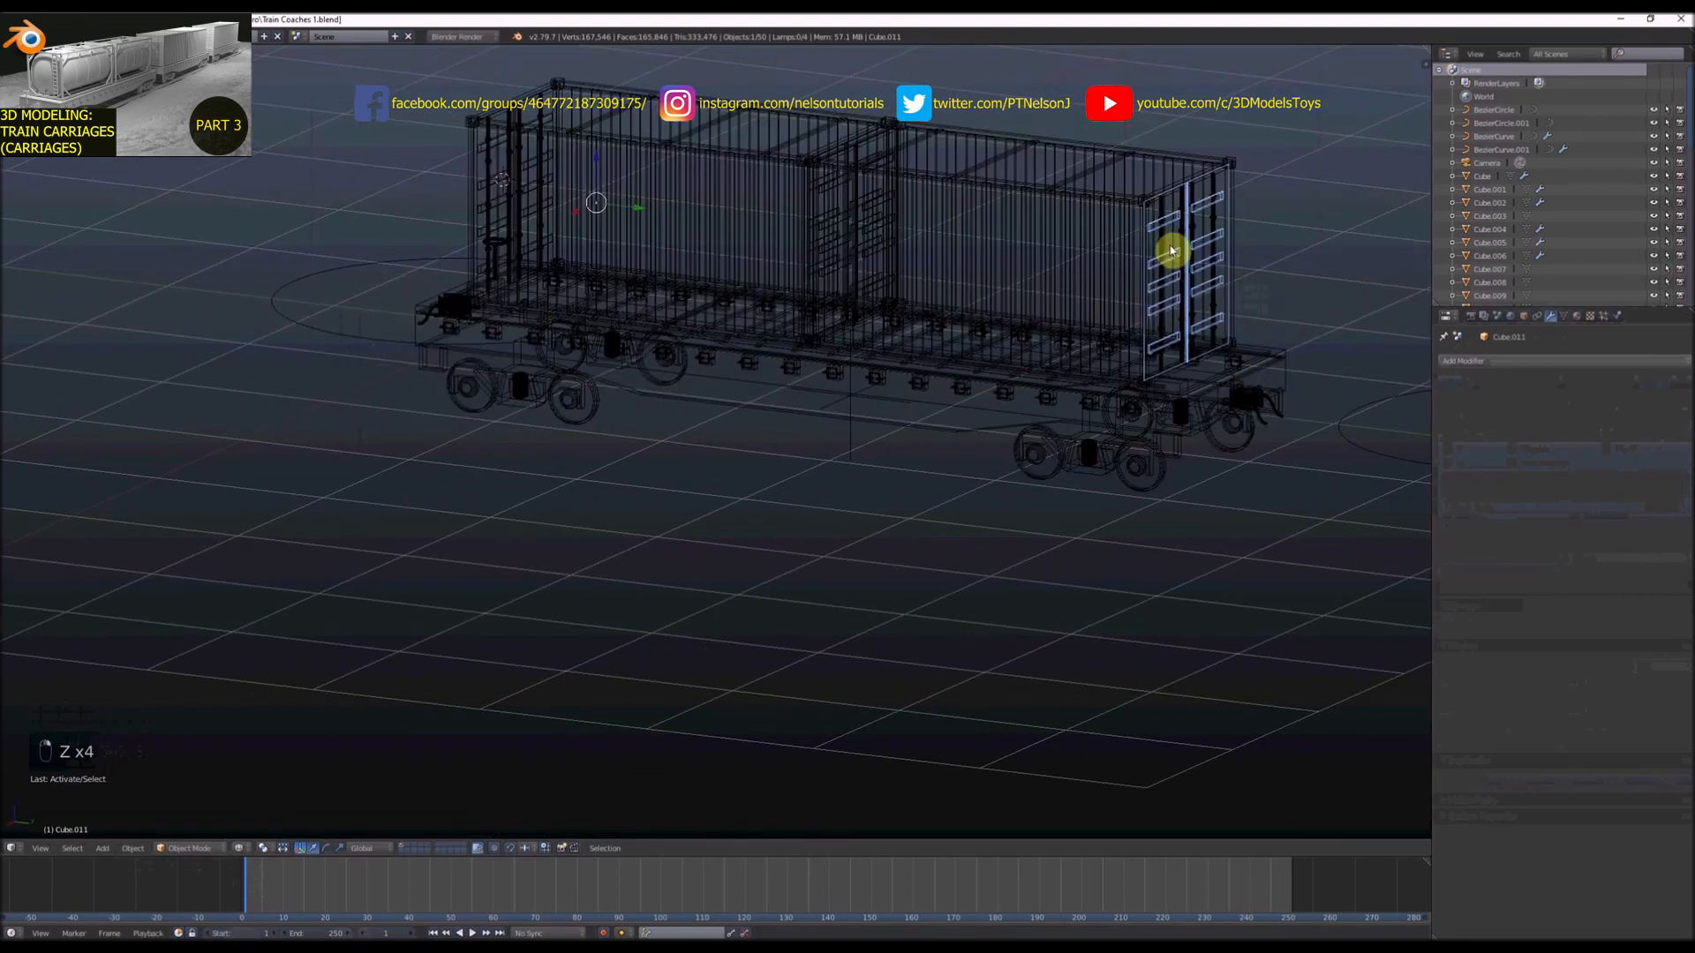
key(z)
key(z)
key(t)
click(77, 217)
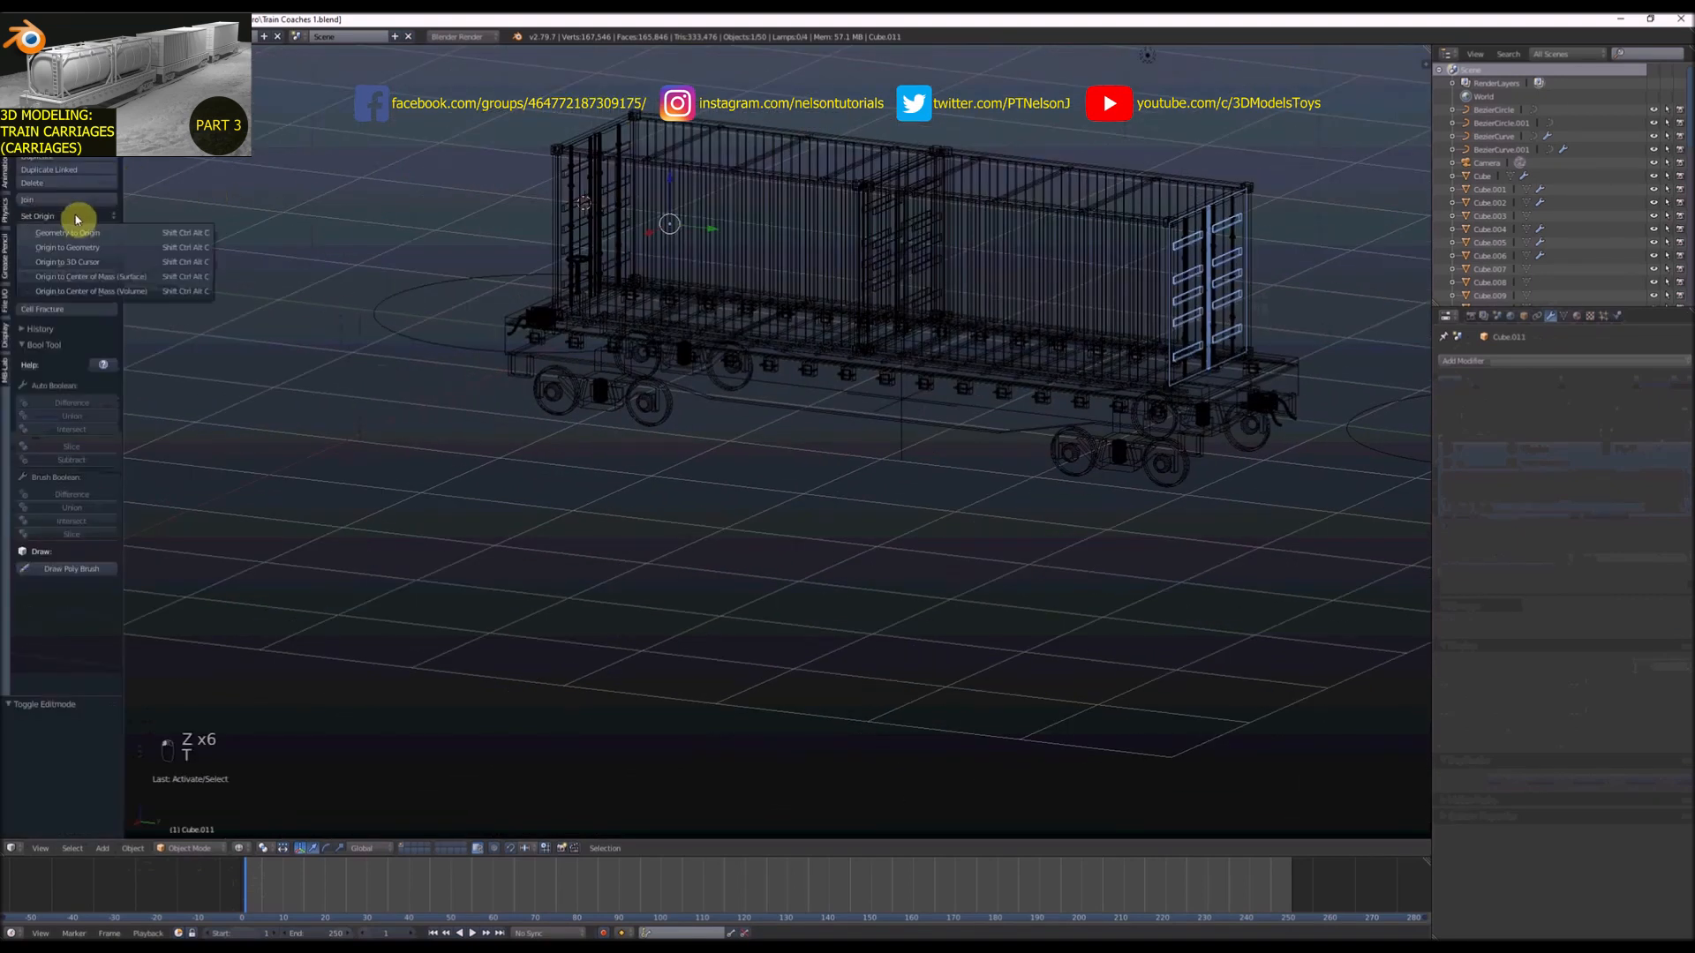
click(92, 248)
key(t)
Select the vertical locking rods on the container ends and apply their Mirror modifier
mouse_move(745, 246)
middle_down()
mouse_move(795, 265)
mouse_move(651, 273)
mouse_move(653, 306)
mouse_move(963, 251)
mouse_move(966, 270)
middle_up()
key(z)
scroll(794, 265, down, 3)
scroll(661, 309, up, 6)
right_click(662, 308)
key(z)
scroll(662, 309, down, 5)
click(1509, 399)
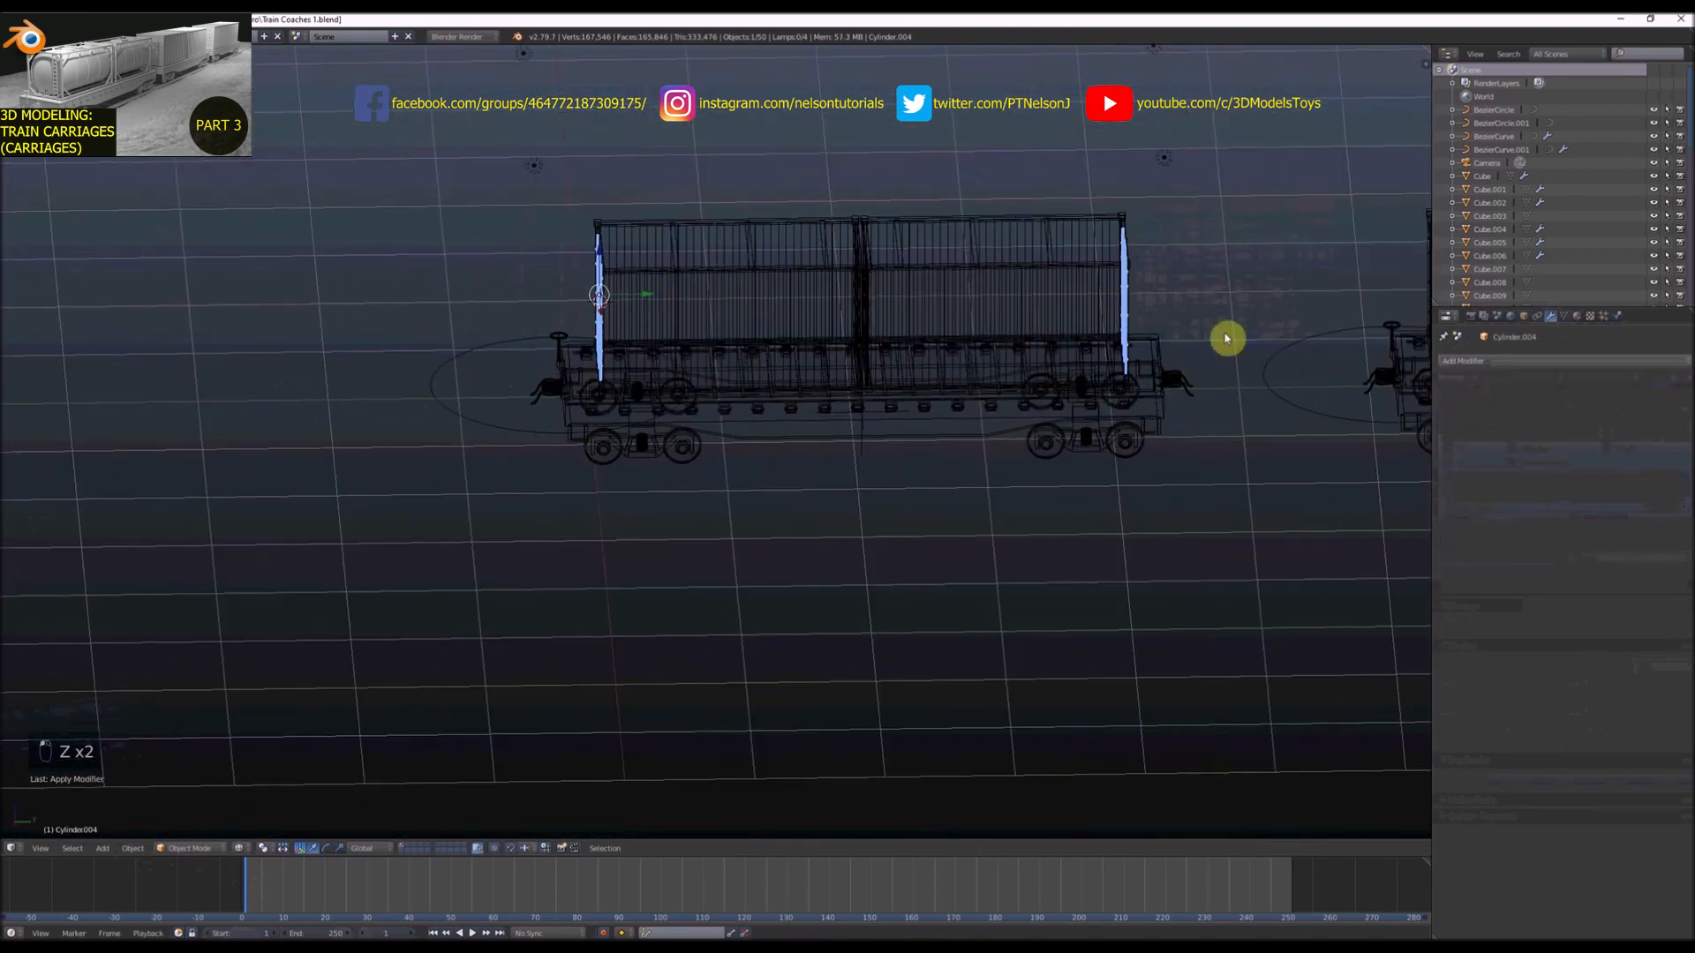
Circle-select the locking rods at the far container end and separate them into their own object
key(Tab)
right_click(1126, 241)
key(z)
key(z)
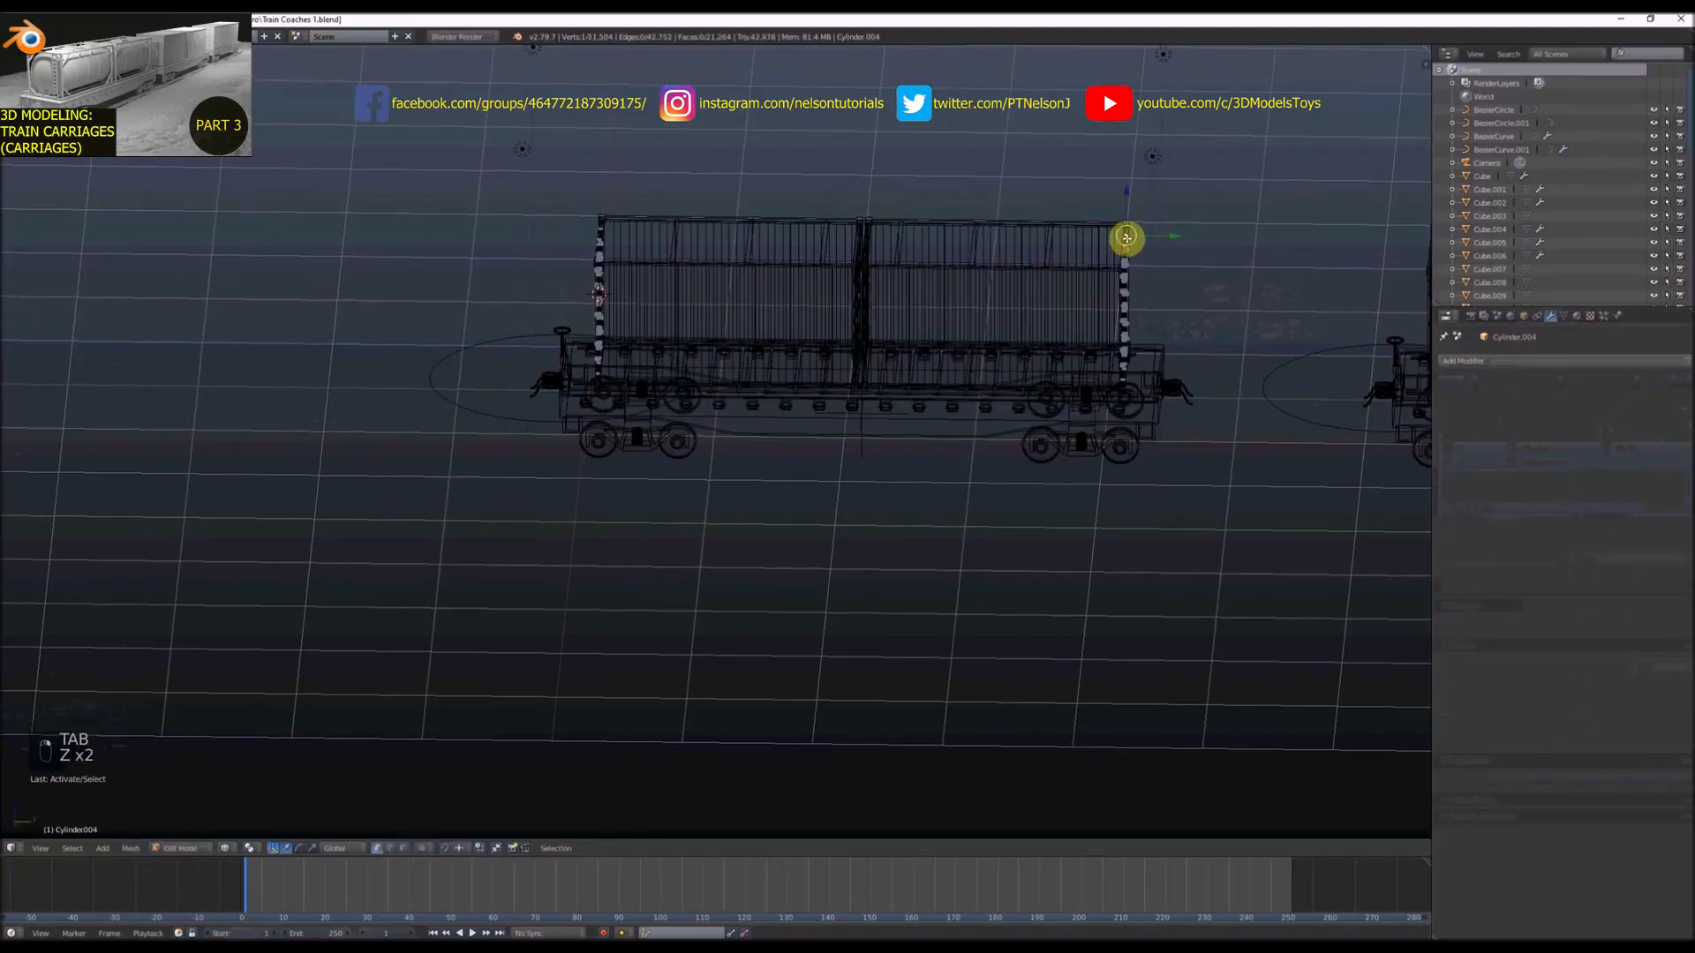
key(c)
drag(1127, 237, 1134, 286)
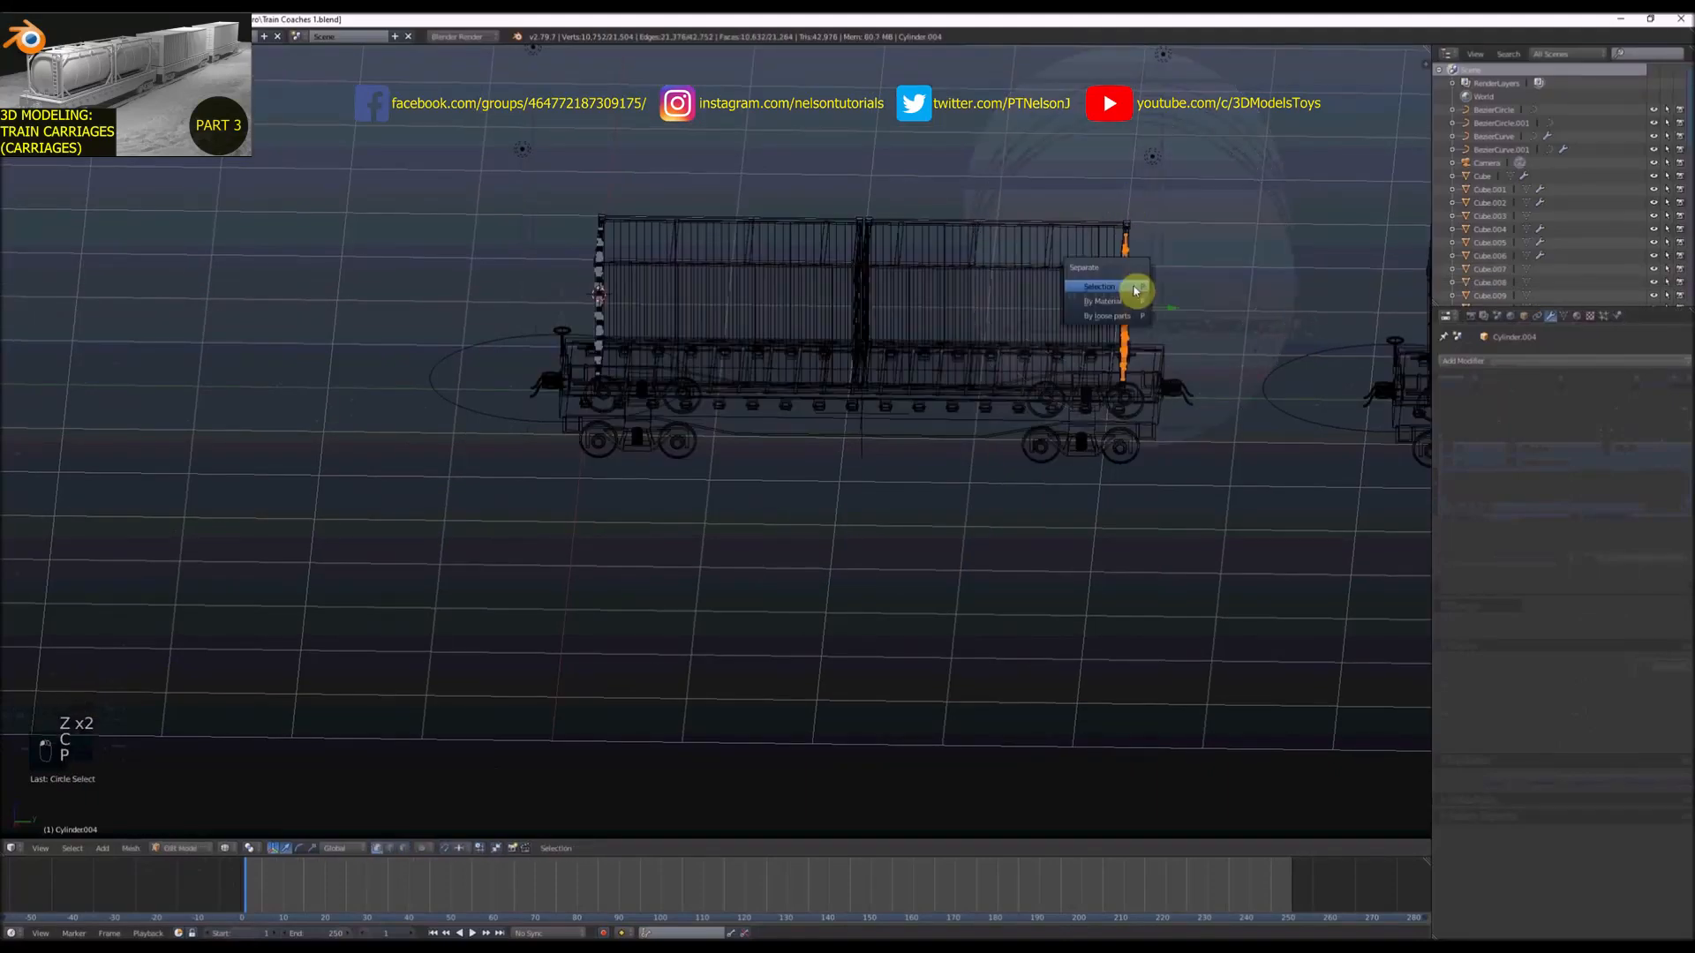
click(1135, 290)
scroll(1132, 285, up, 3)
key(Tab)
Examine the door slats and separated locking rods at the far container end up close
key(z)
middle_drag(1130, 284, 1104, 294)
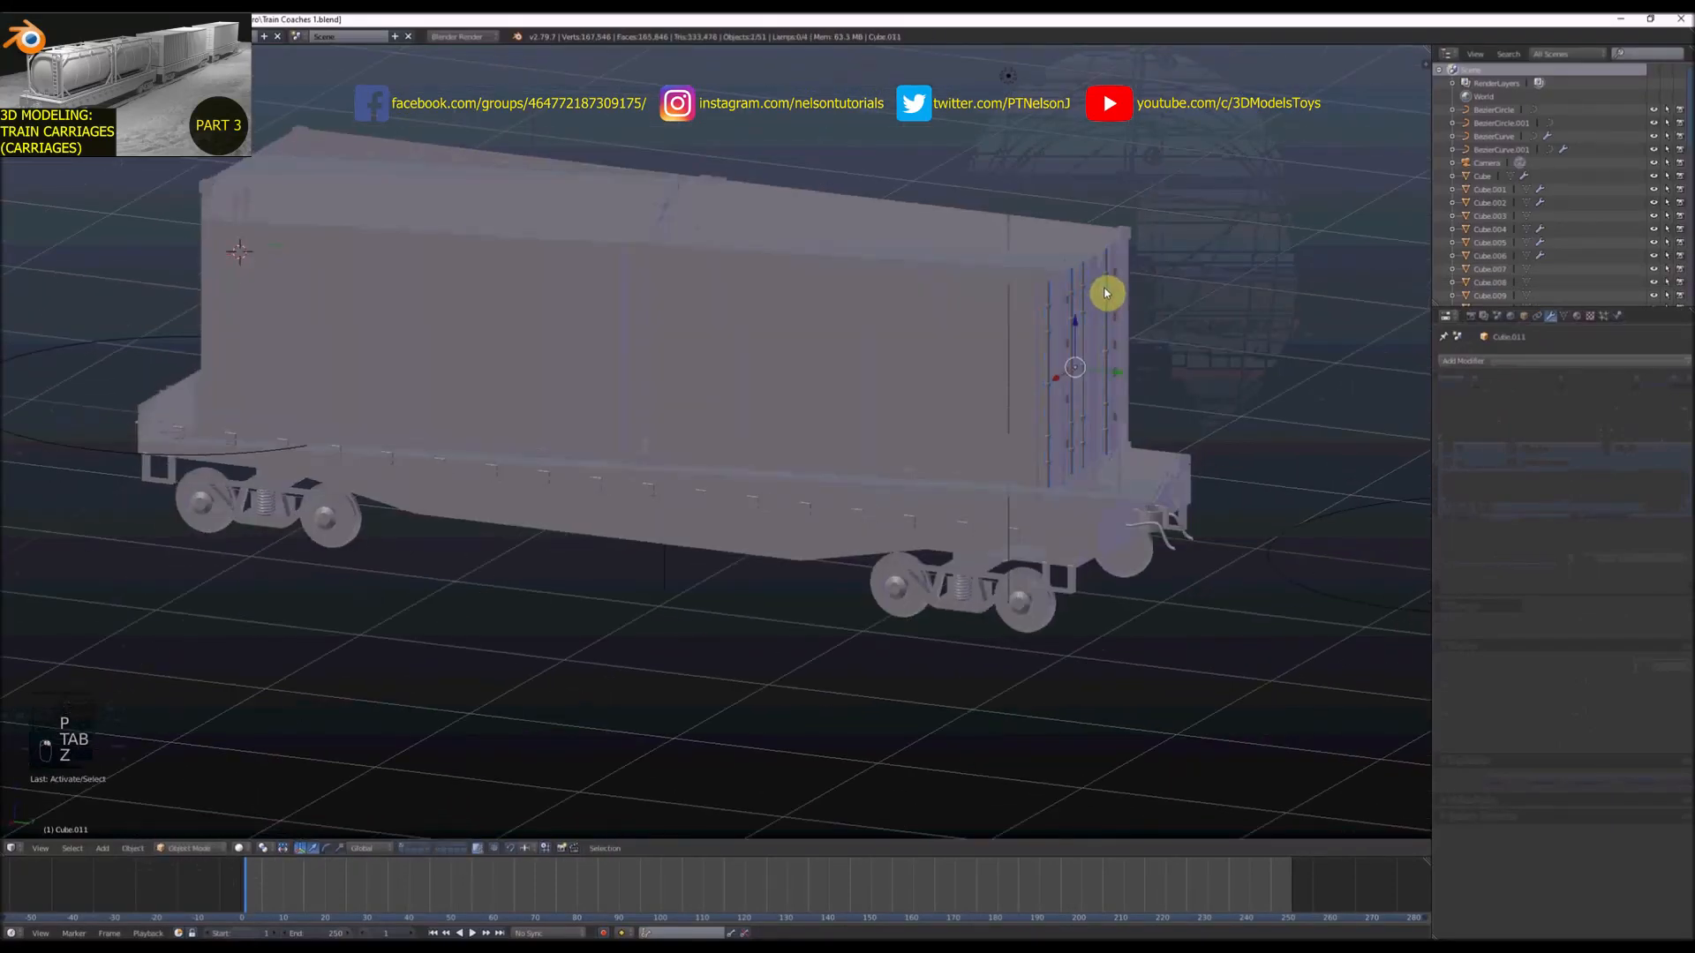
key(z)
key(z)
scroll(1094, 314, up, 4)
scroll(1094, 314, down, 4)
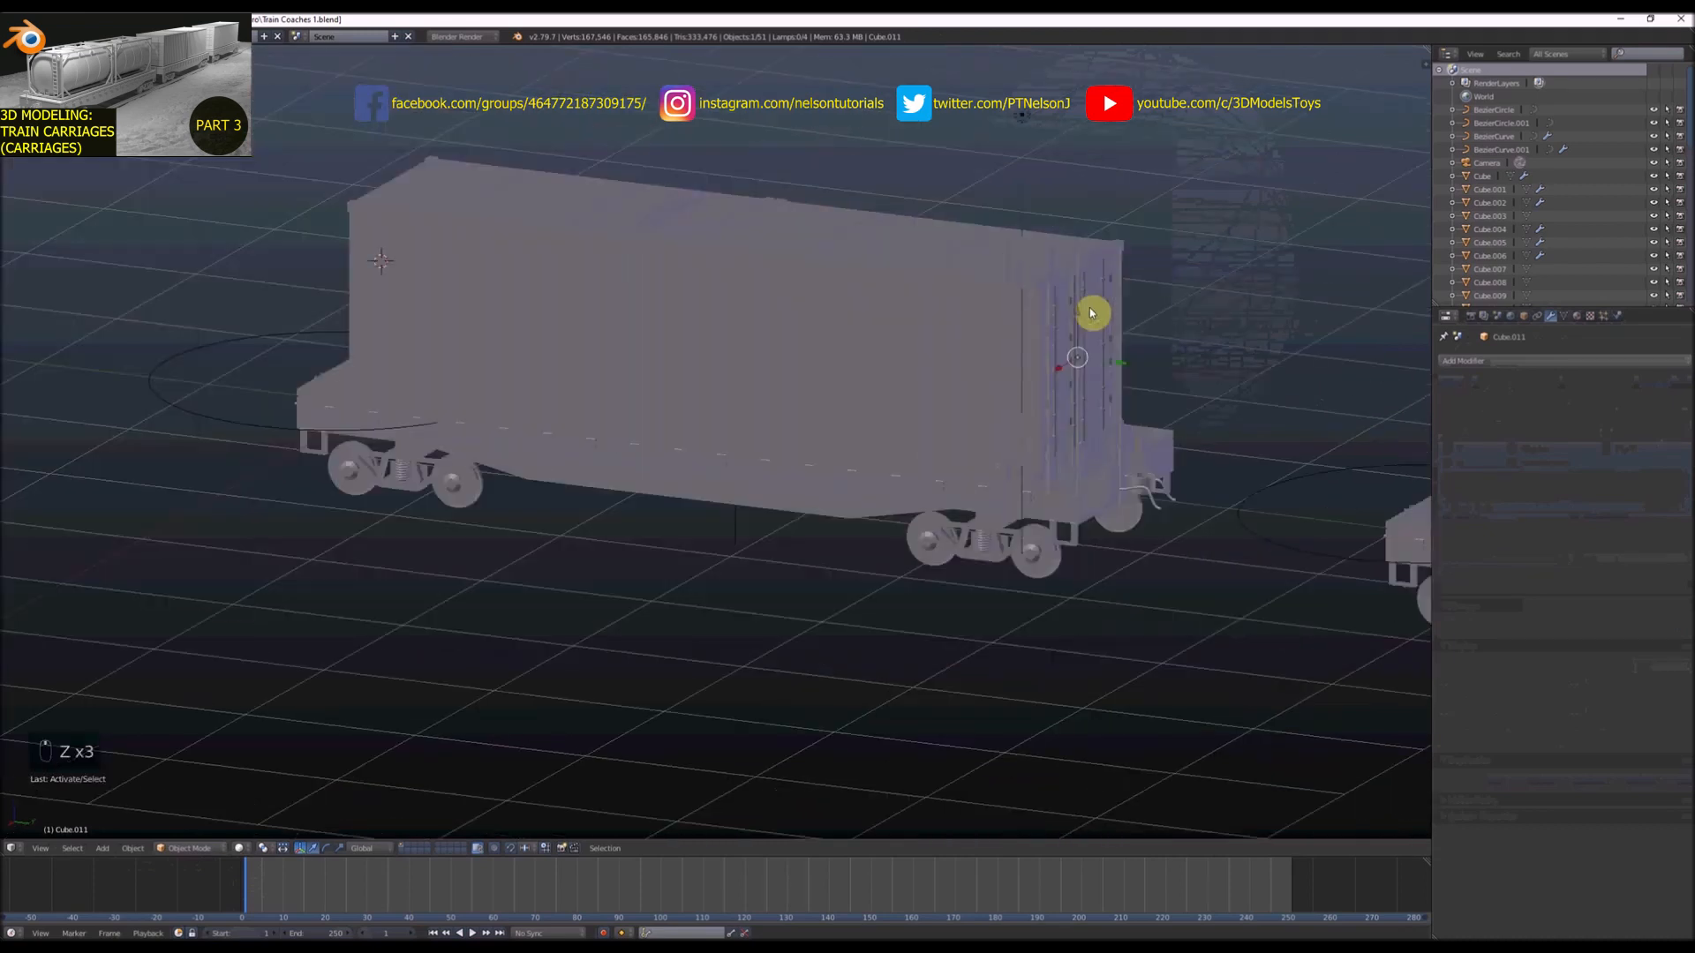
scroll(1086, 309, up, 4)
scroll(1070, 302, up, 8)
scroll(1074, 302, down, 8)
mouse_move(1074, 302)
middle_down()
mouse_move(927, 288)
mouse_move(1085, 319)
middle_up()
key(z)
scroll(1095, 320, down, 6)
Set the separated locking rods' origin to their geometry
right_click(1141, 320)
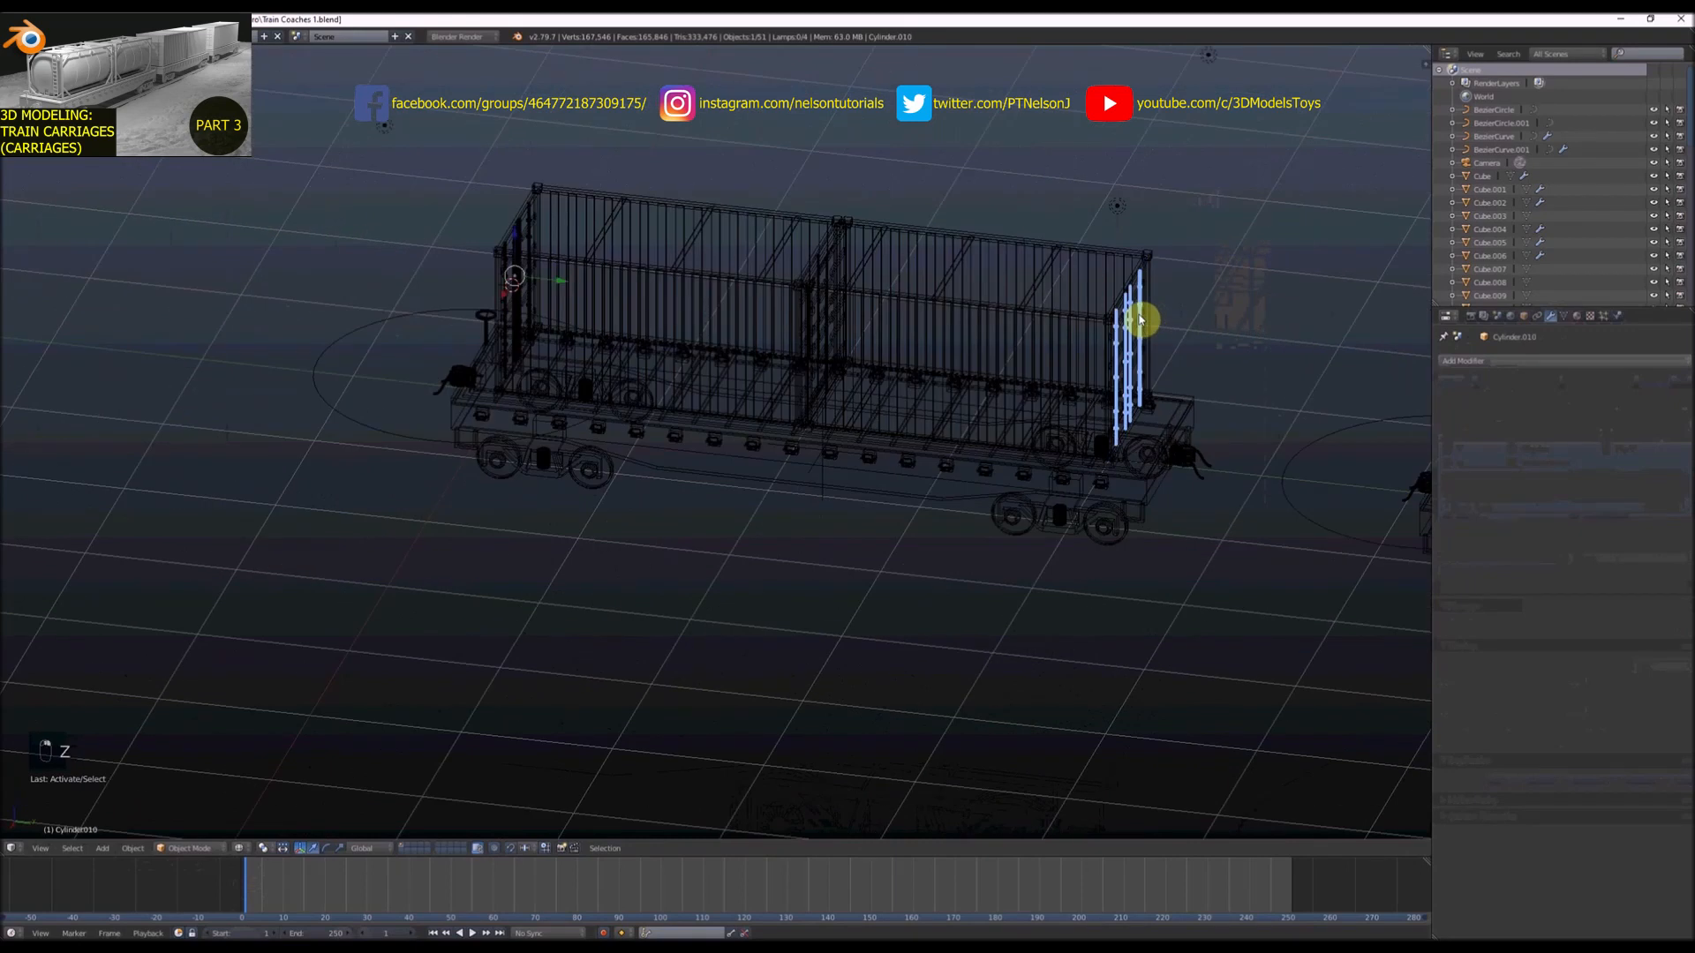
key(t)
click(46, 217)
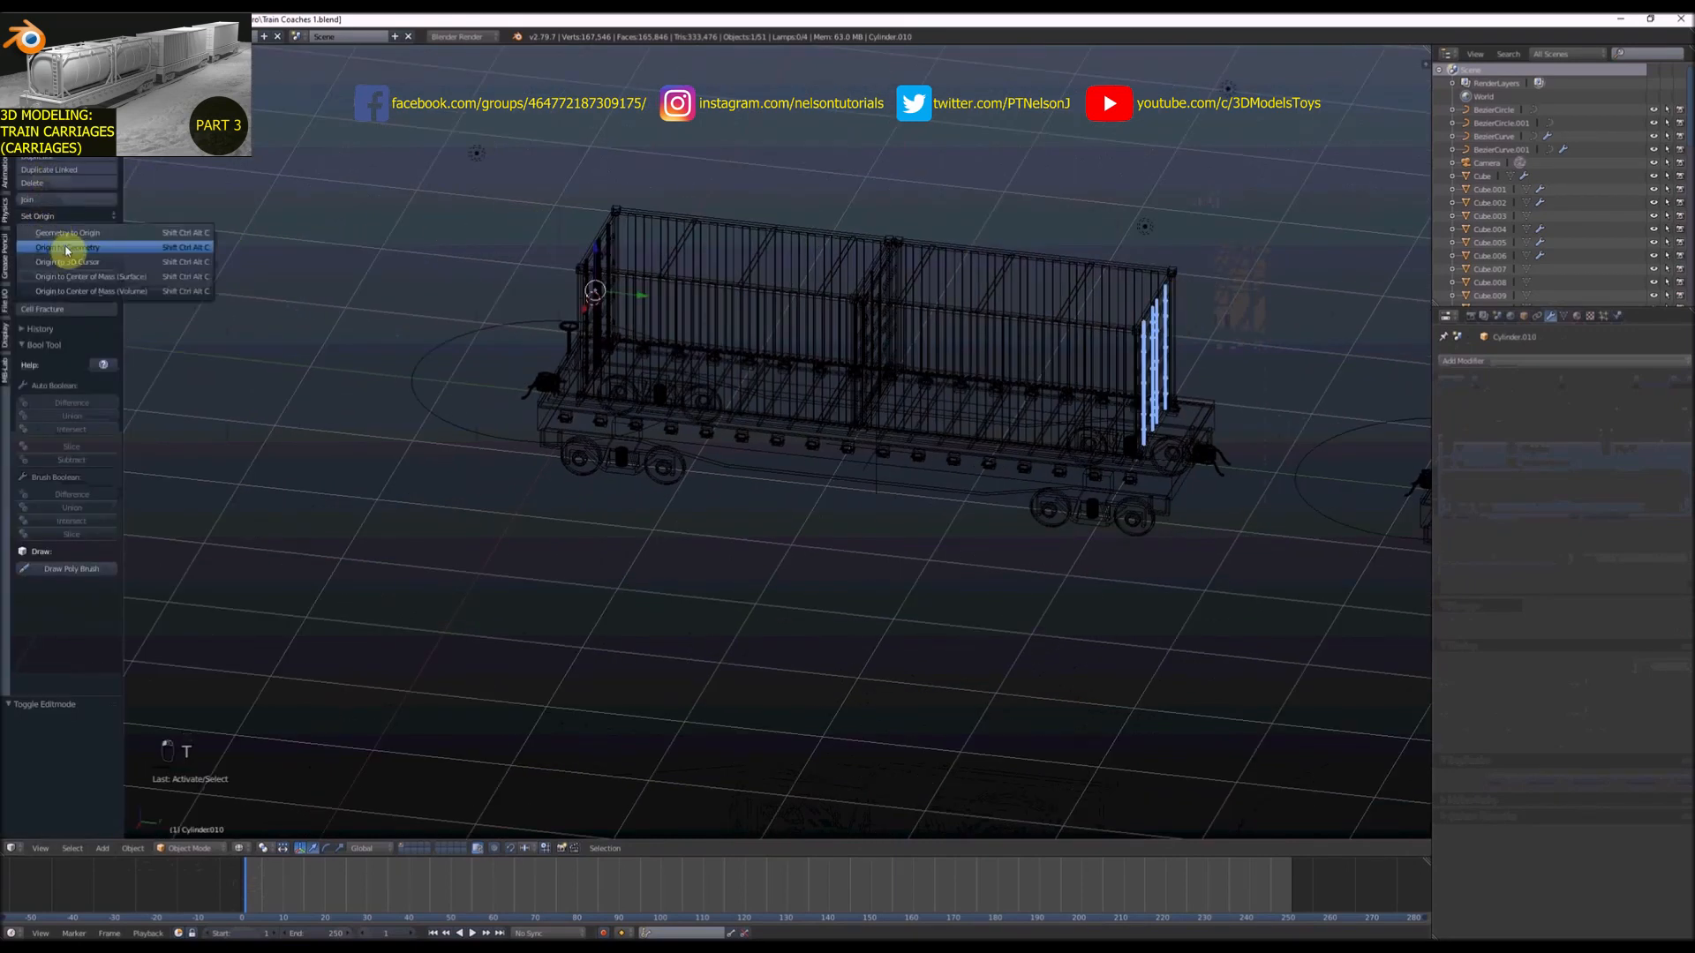
click(66, 251)
key(t)
Duplicate the separated locking rods along Y to near the same container's inner end
scroll(1094, 300, up, 3)
key(z)
key(z)
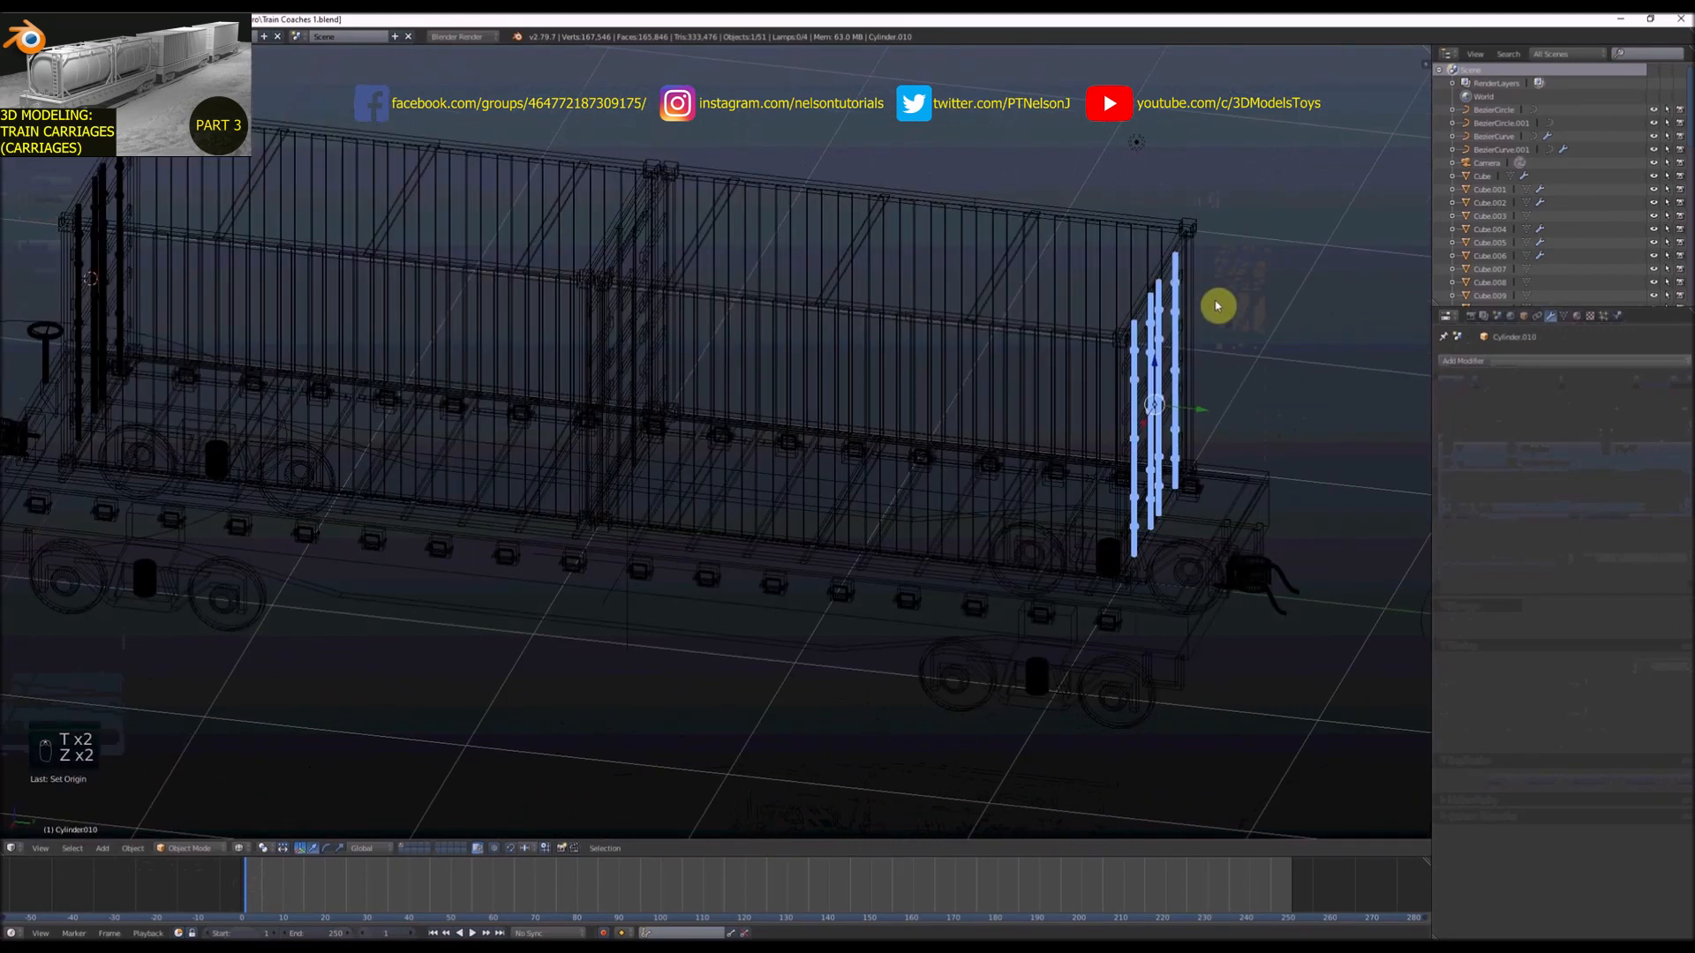
key(shift+d)
click(744, 247)
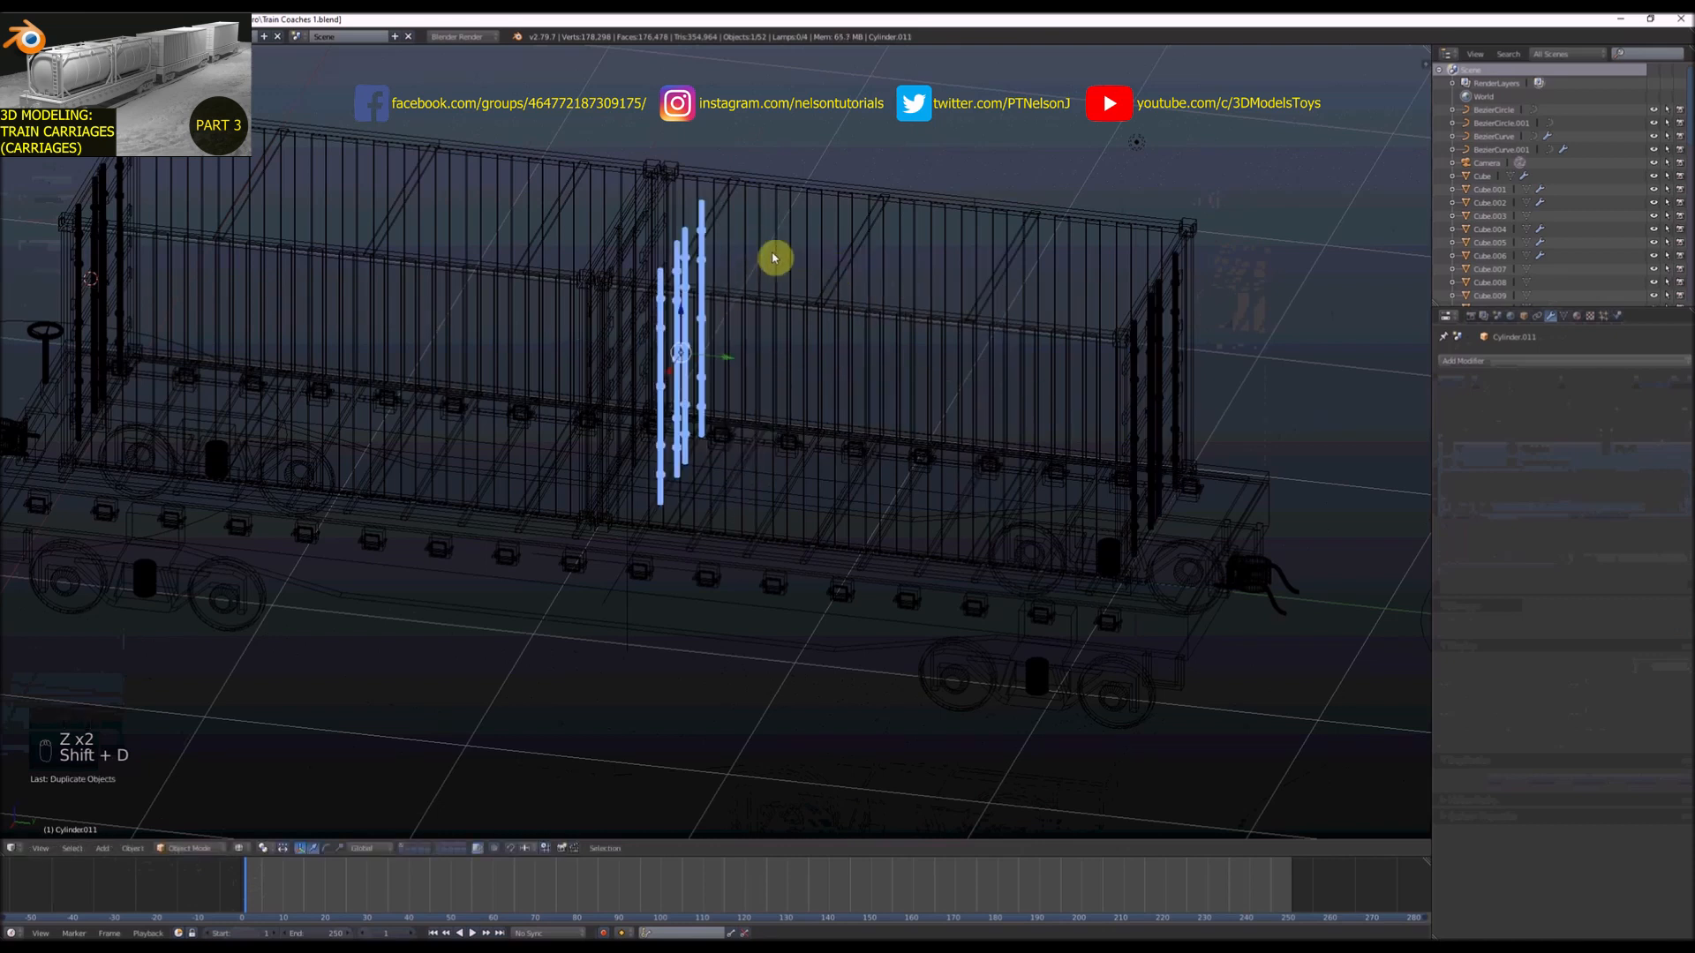
Move the duplicated locking rods along Y in side view toward the gap between the containers
key(z)
key(KP_3)
scroll(677, 345, up, 5)
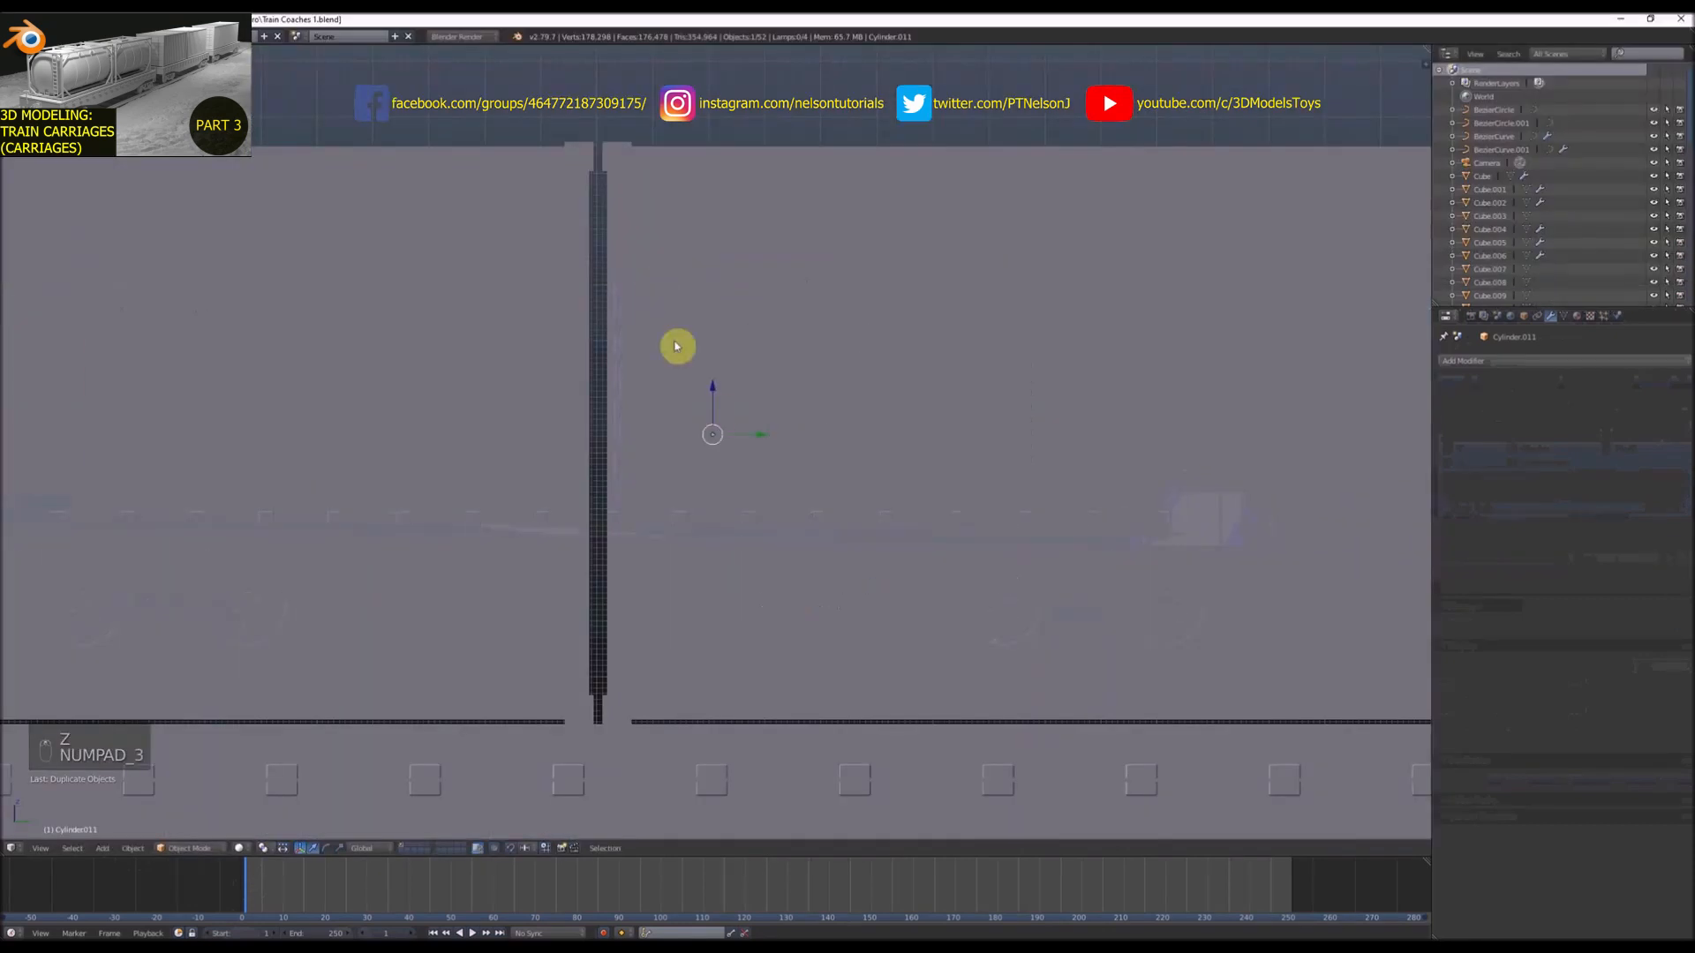
scroll(574, 353, down, 6)
scroll(601, 362, up, 7)
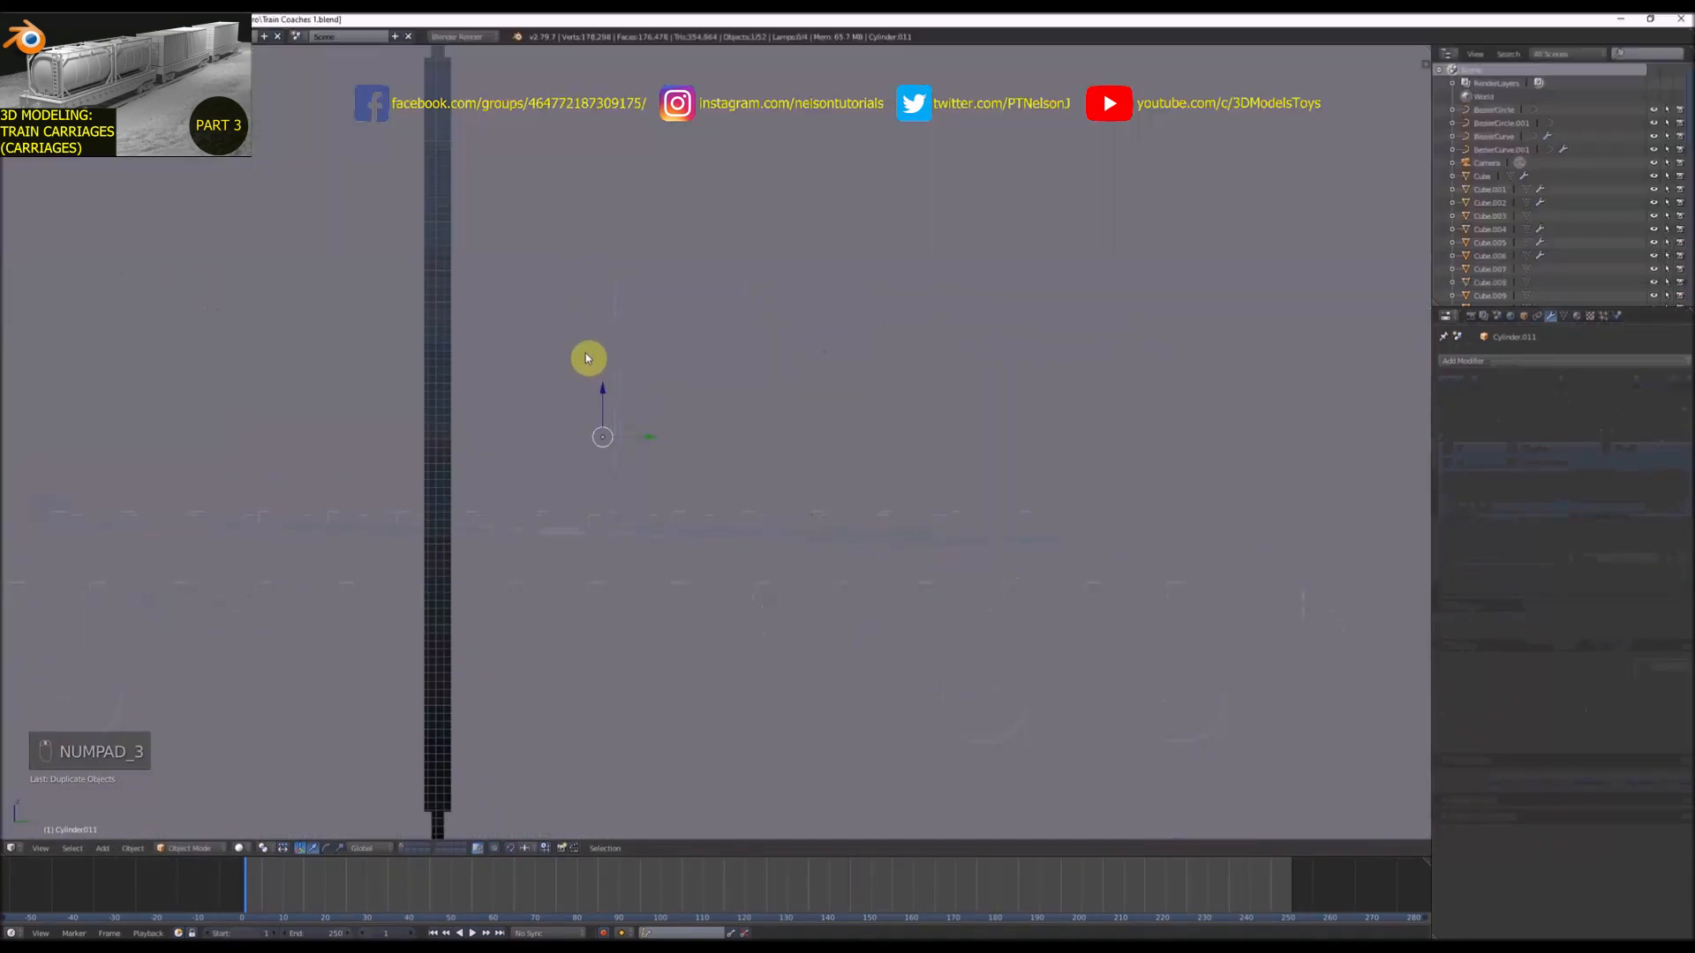
key(z)
drag(649, 437, 513, 428)
key(z)
Fine-tune the duplicated rods' position against the inner end doors and check the fit in the gap
scroll(521, 406, down, 4)
scroll(556, 435, up, 4)
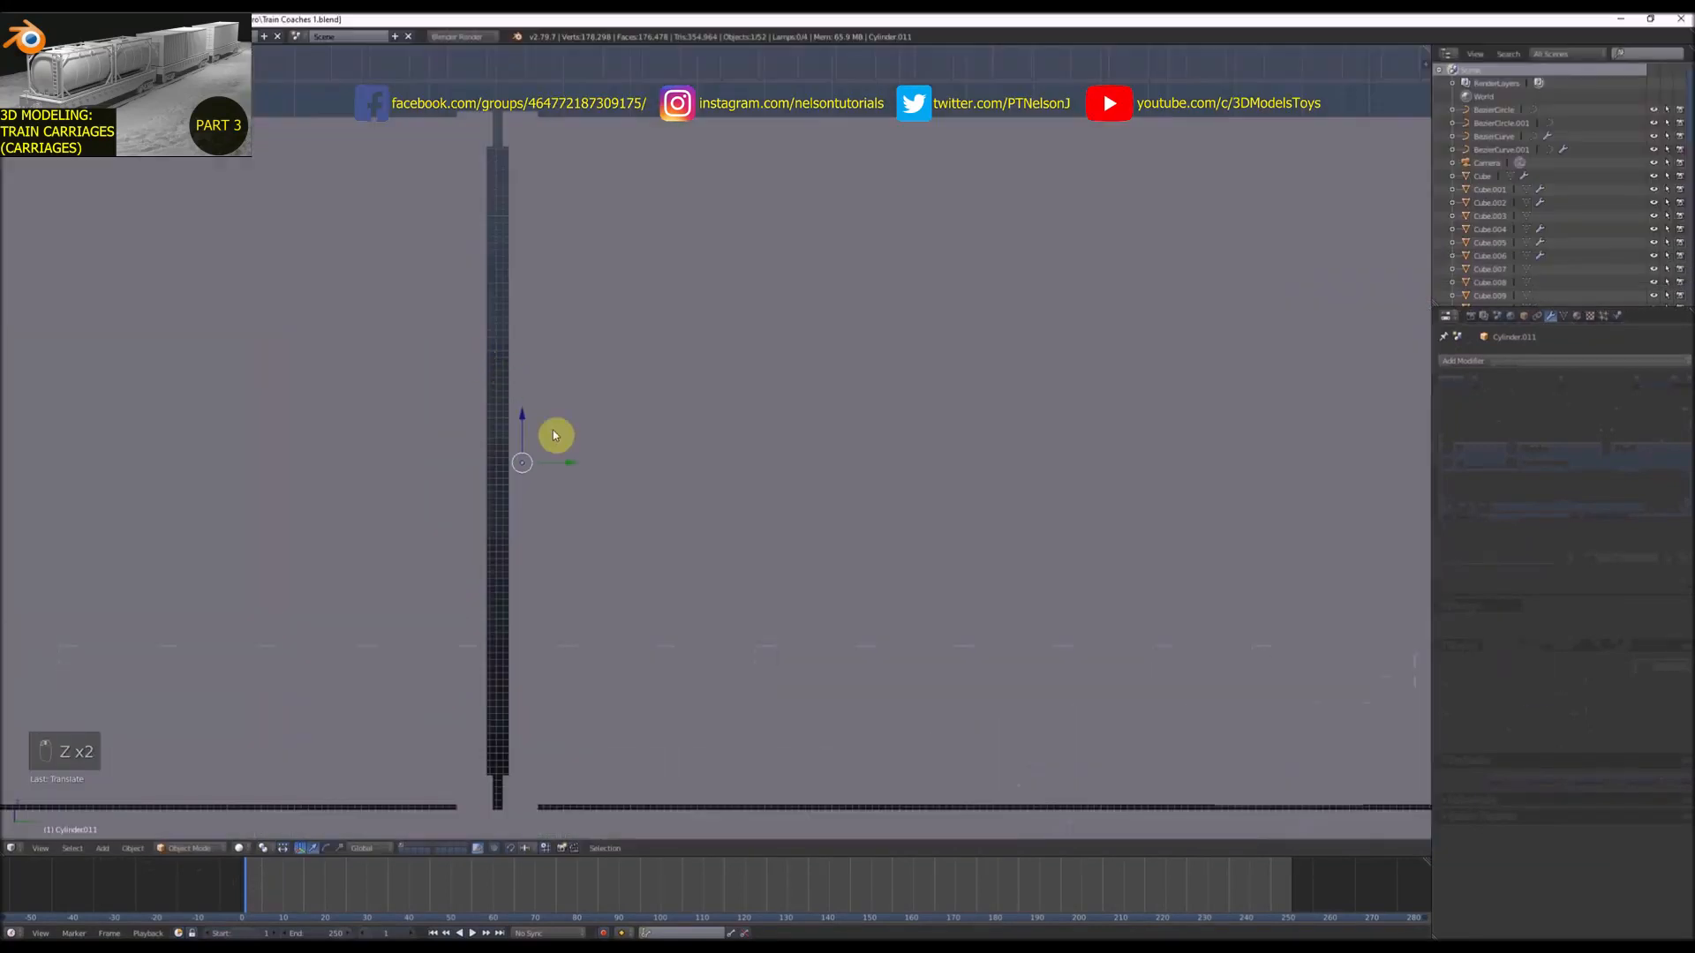
key(g)
click(565, 465)
scroll(539, 419, down, 3)
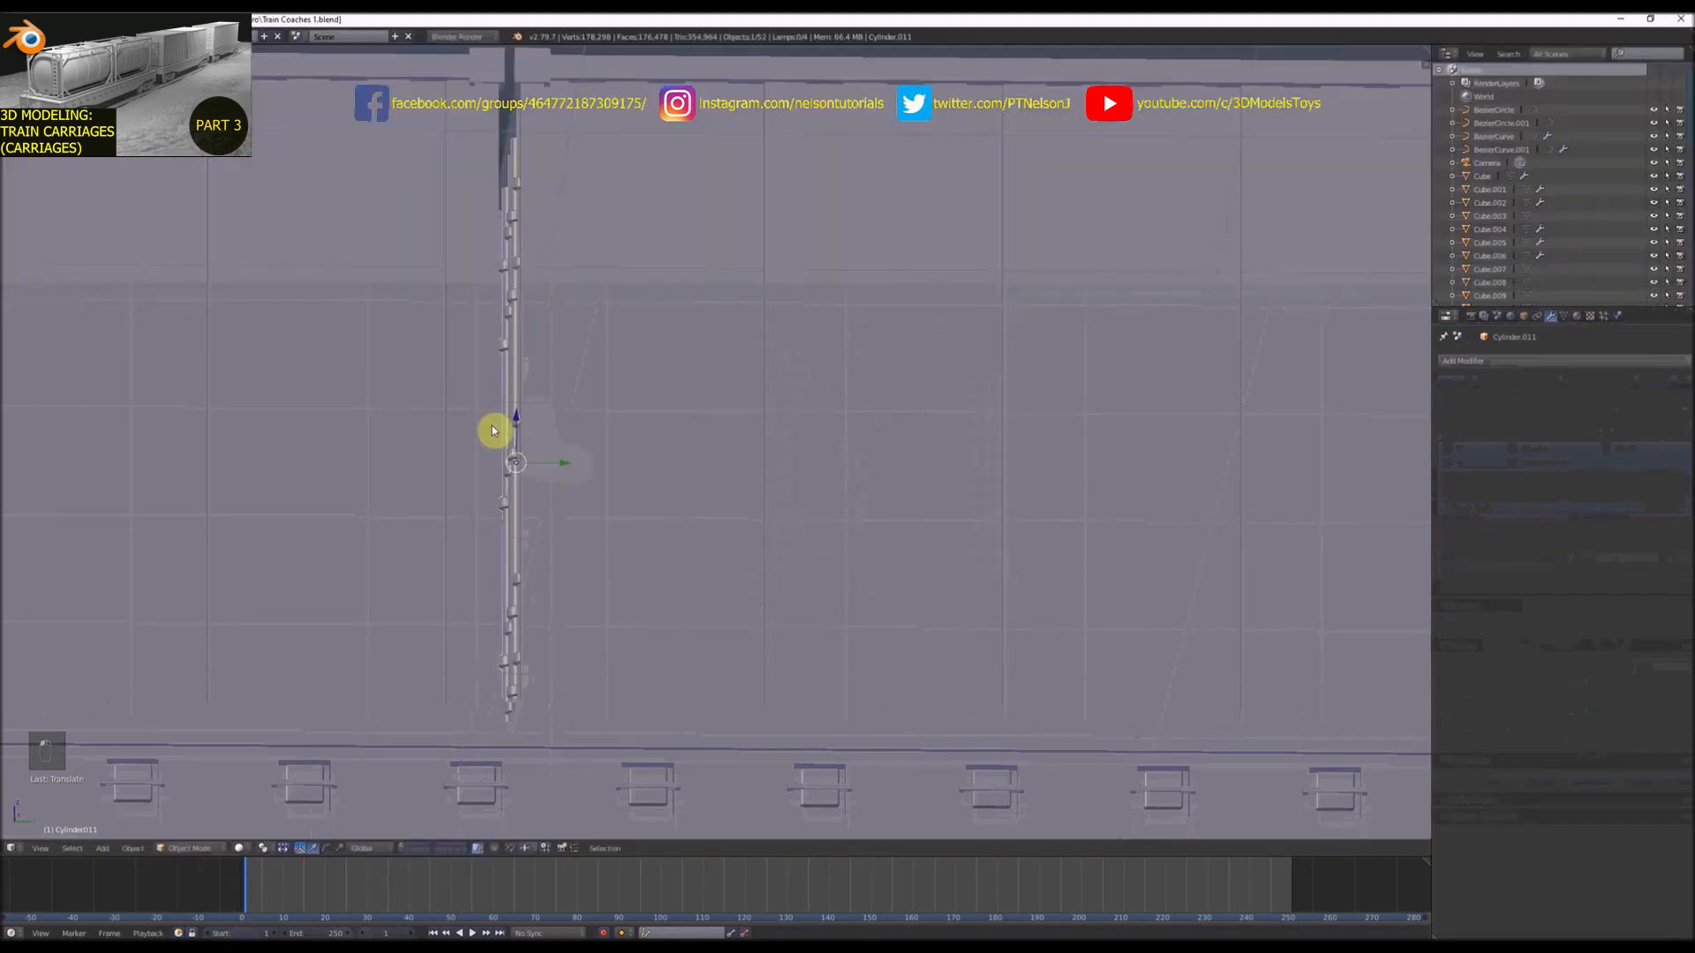
Nudge the duplicated locking rods along Y so they sit against the inner end of the container beside the gap
middle_drag(492, 428, 793, 358)
scroll(761, 364, up, 3)
scroll(761, 363, up, 2)
scroll(793, 358, down, 6)
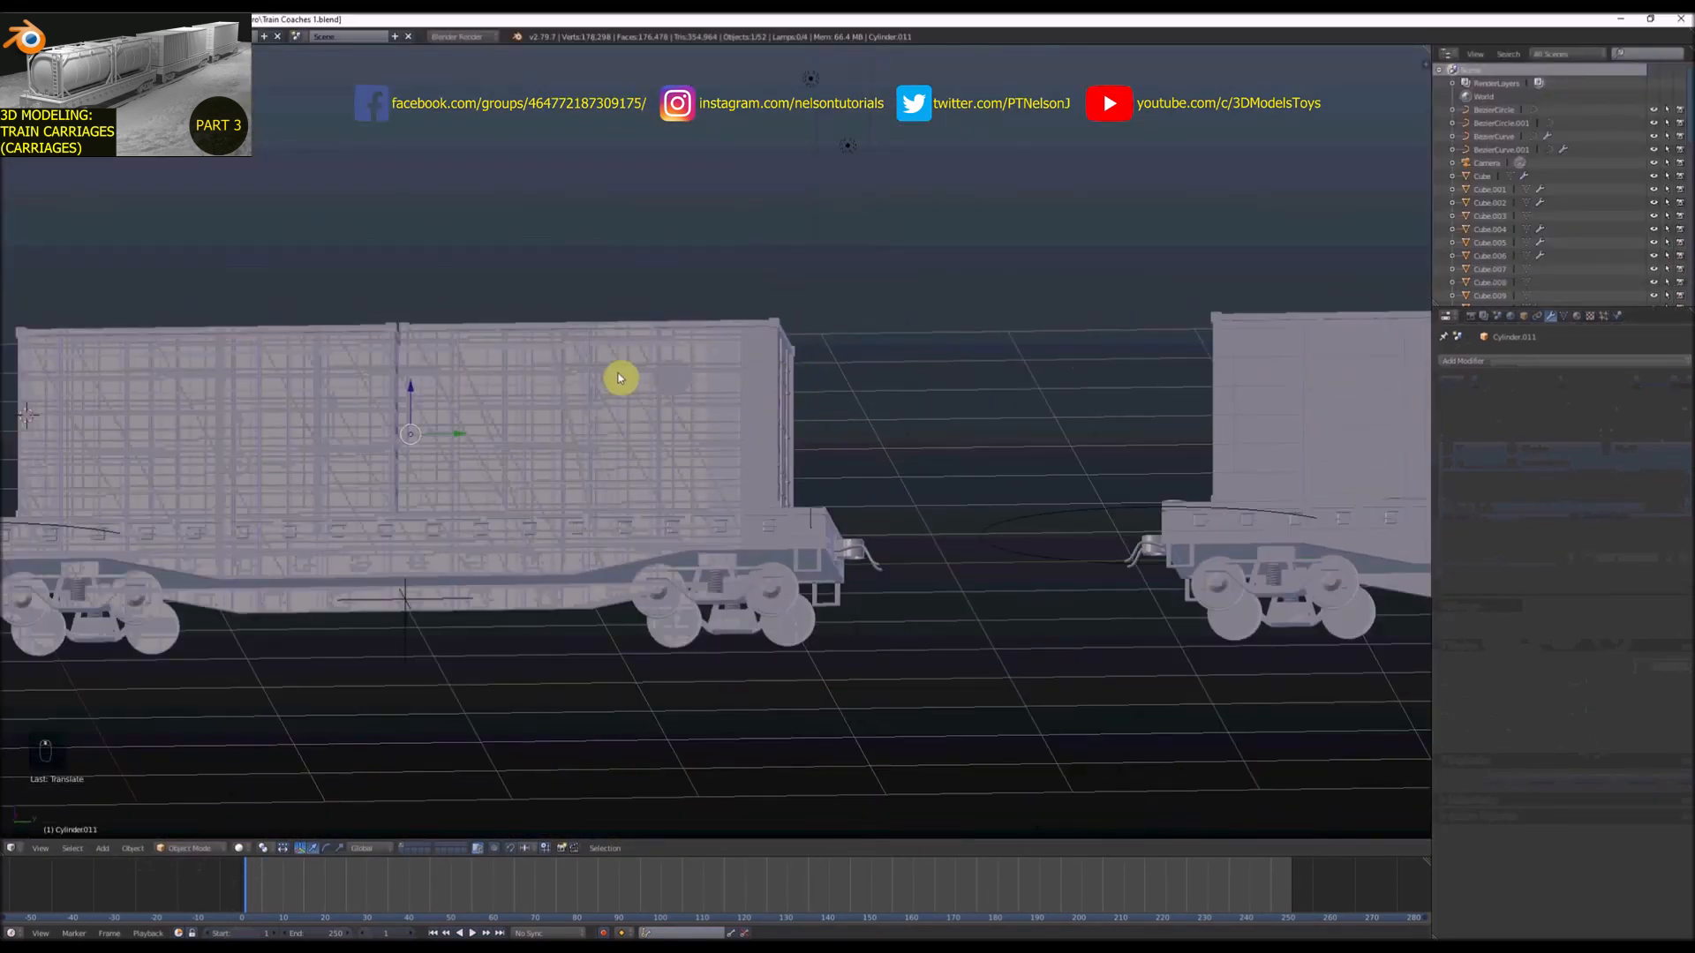
scroll(462, 393, up, 4)
scroll(378, 432, up, 2)
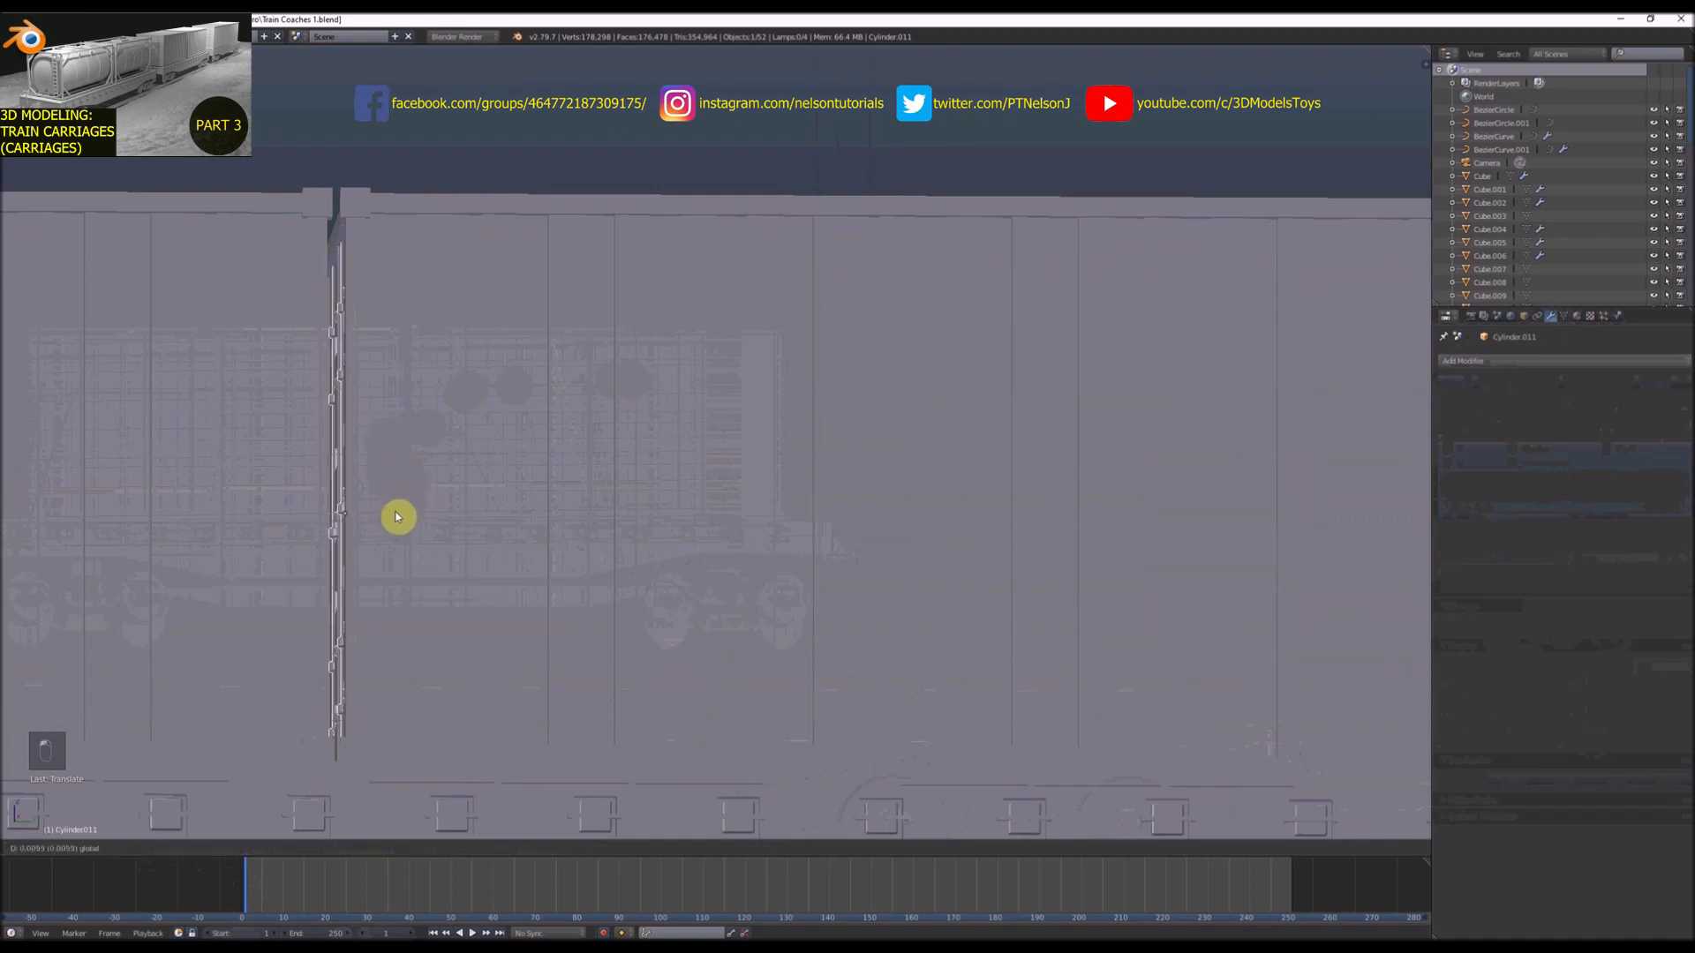
Duplicate the inner locking rods and move the copy along Y onto the facing end of the neighbouring container
key(KP_3)
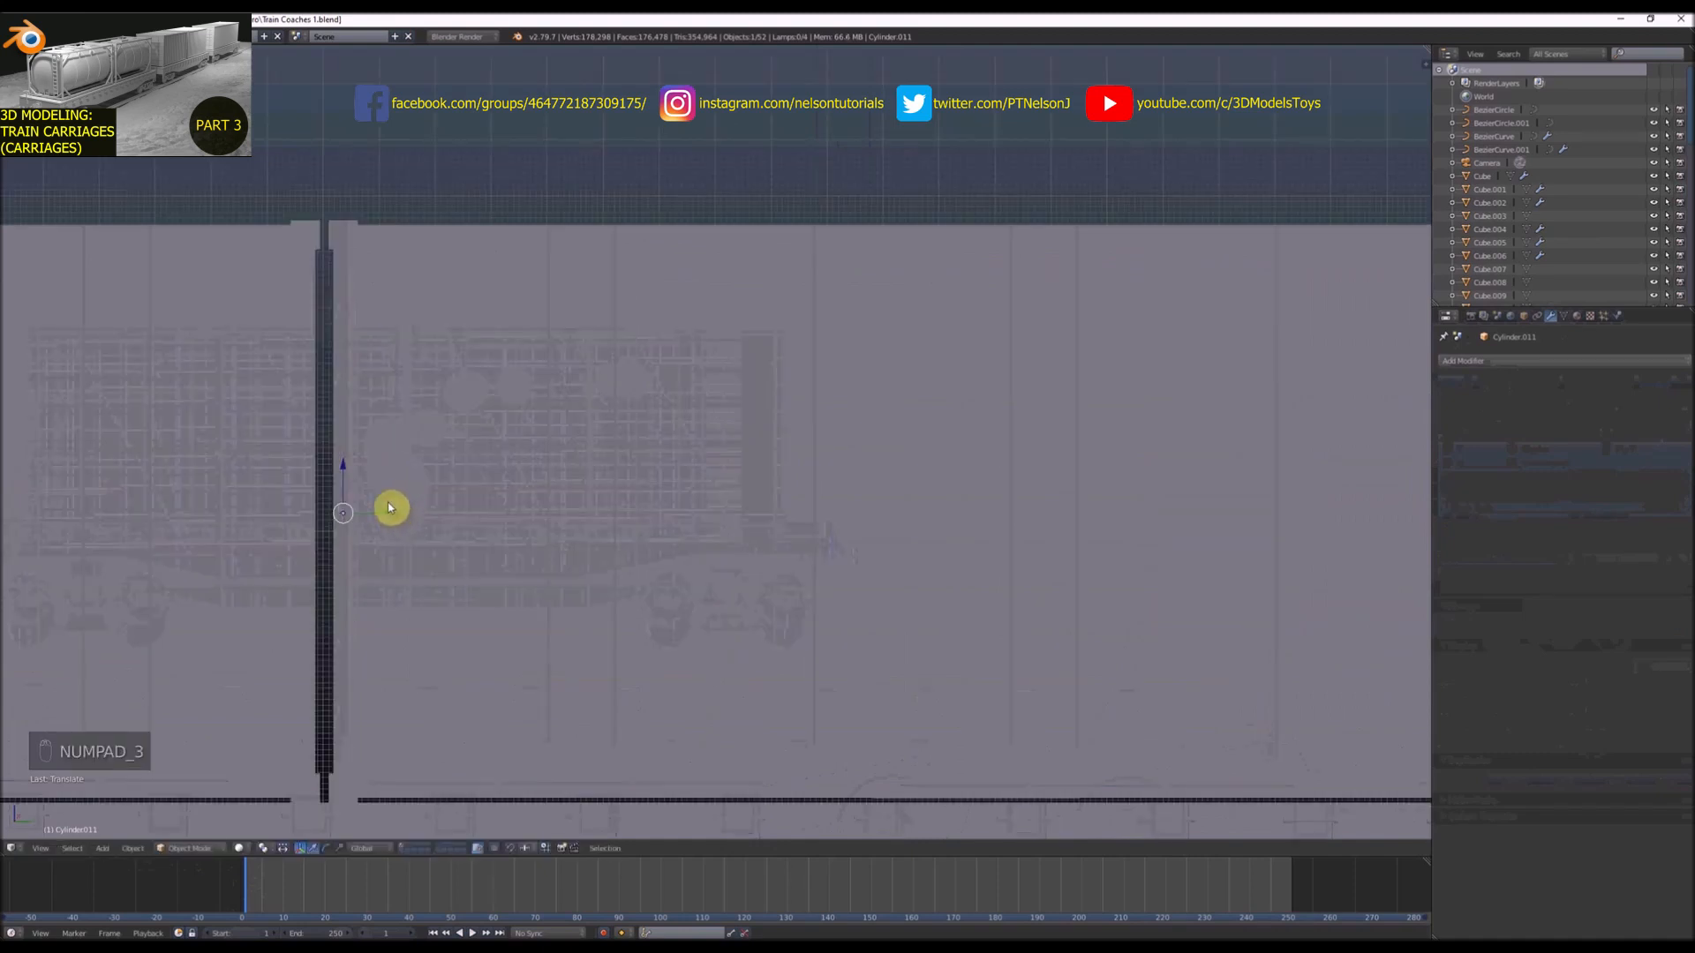
key(z)
scroll(386, 511, down, 5)
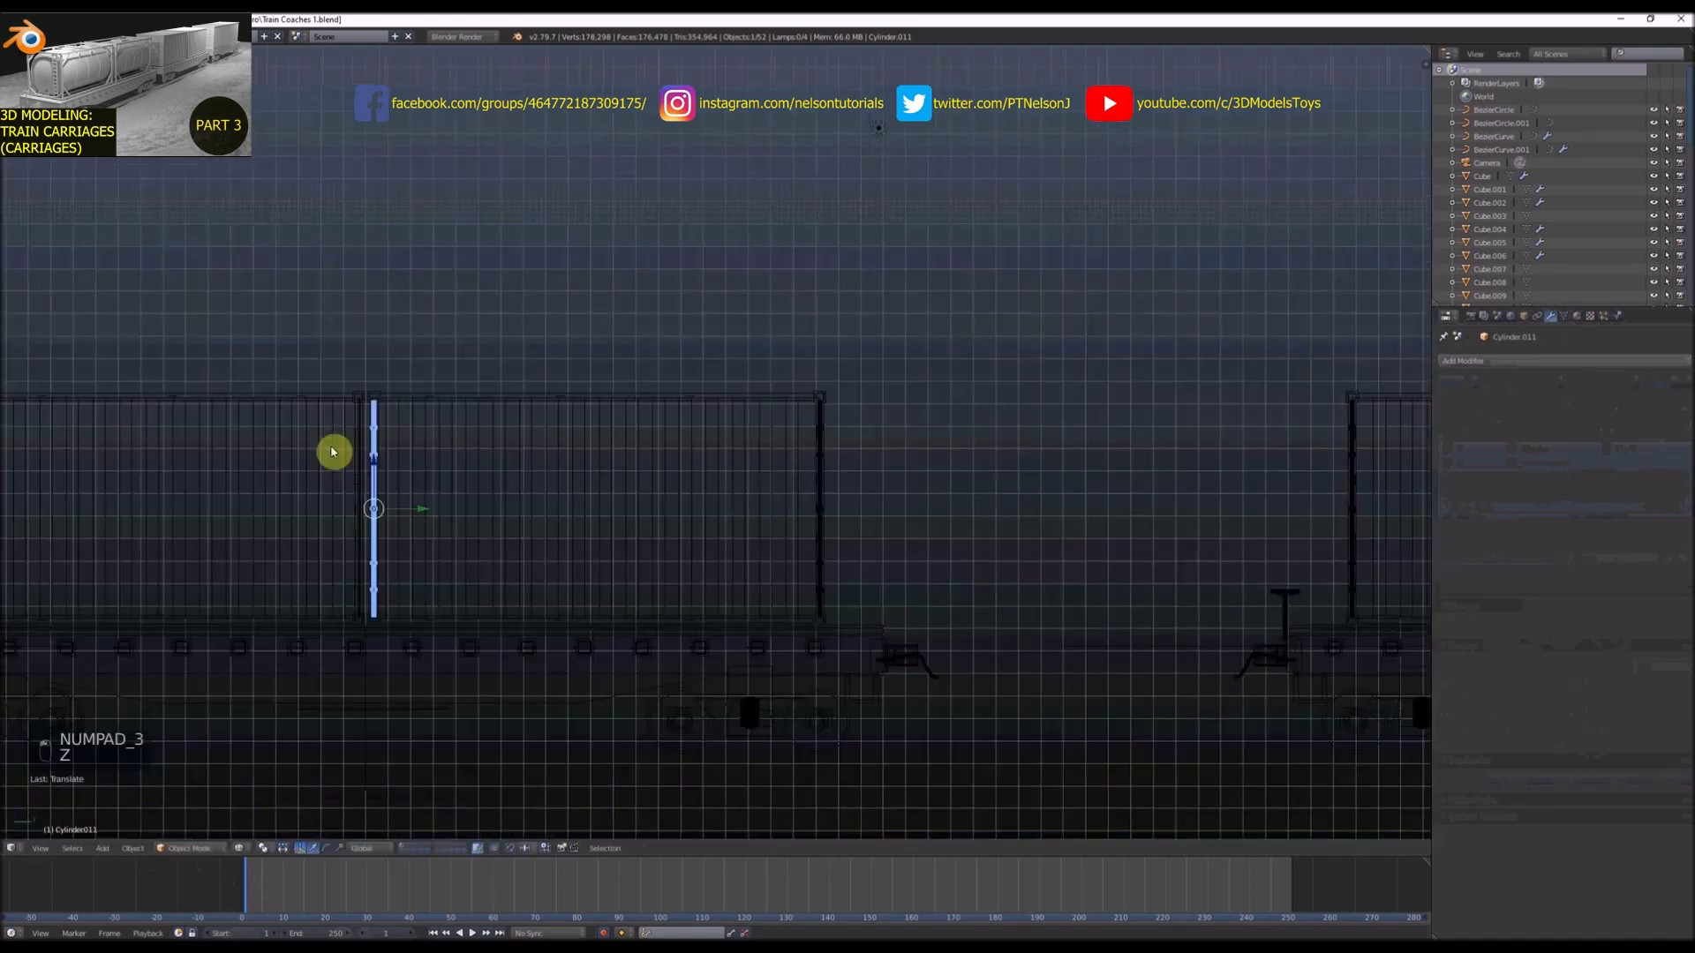
scroll(336, 450, up, 6)
key(z)
key(shift+d)
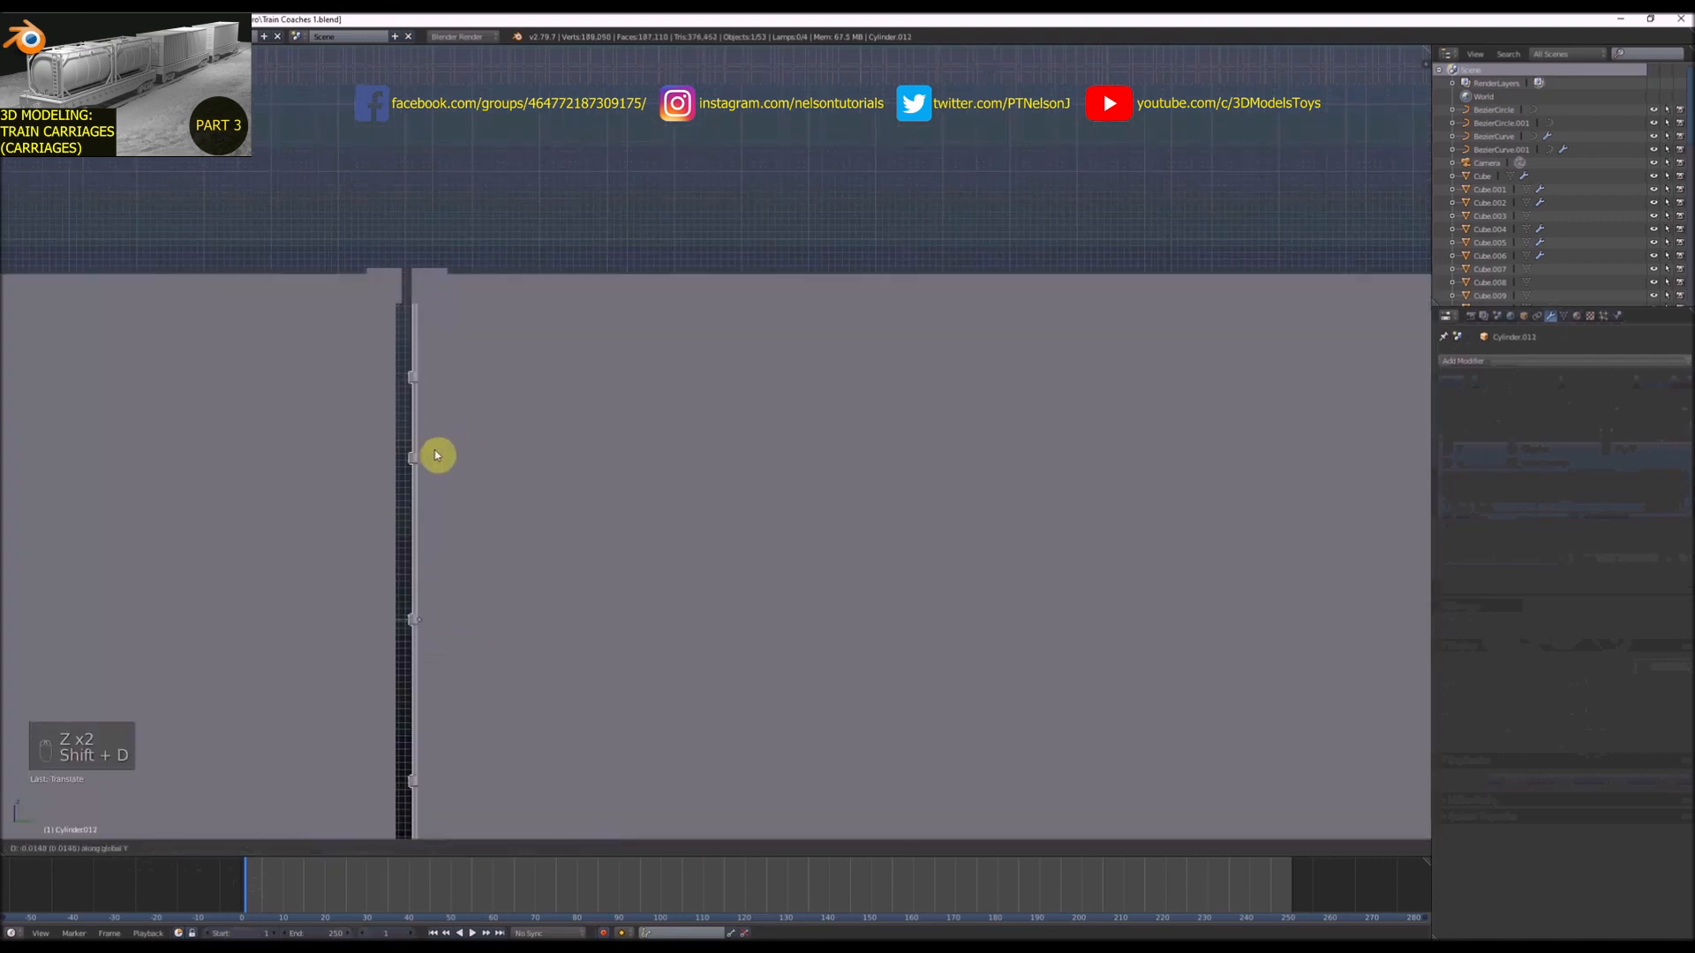
click(419, 456)
key(z)
key(z)
scroll(419, 455, down, 8)
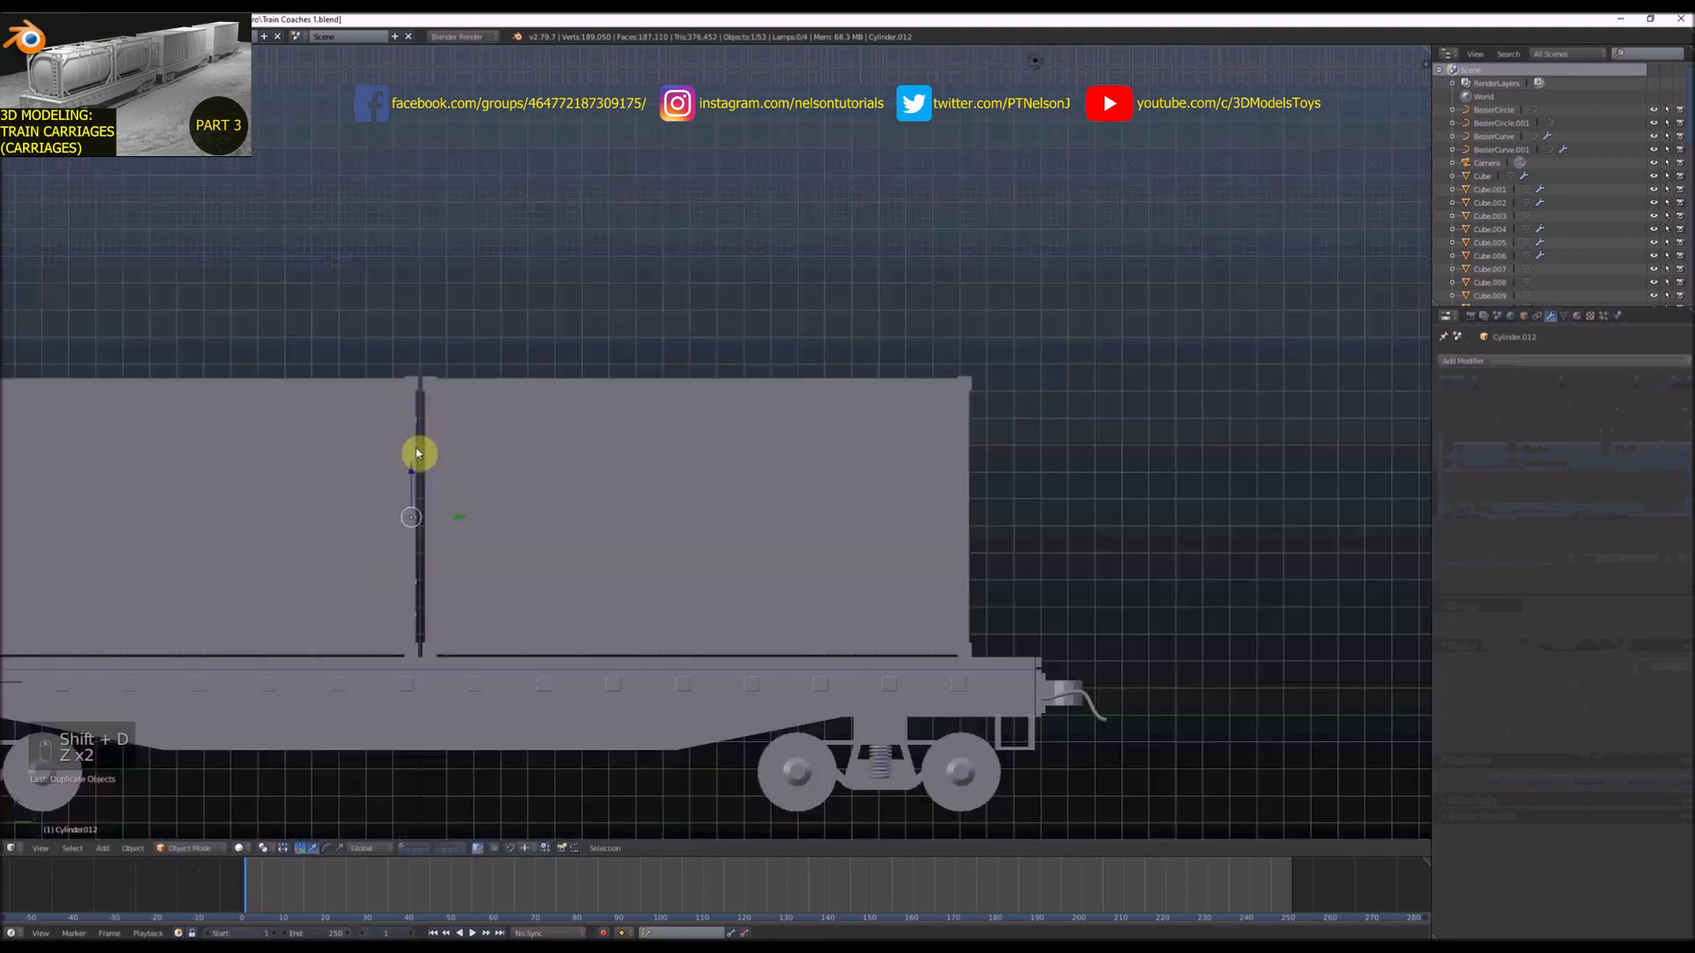
Check the fit of both rod sets in the gap between the containers and across the whole wagon
mouse_move(419, 455)
middle_down()
mouse_move(428, 495)
mouse_move(500, 454)
middle_up()
key(z)
scroll(491, 439, down, 4)
key(z)
scroll(401, 481, up, 4)
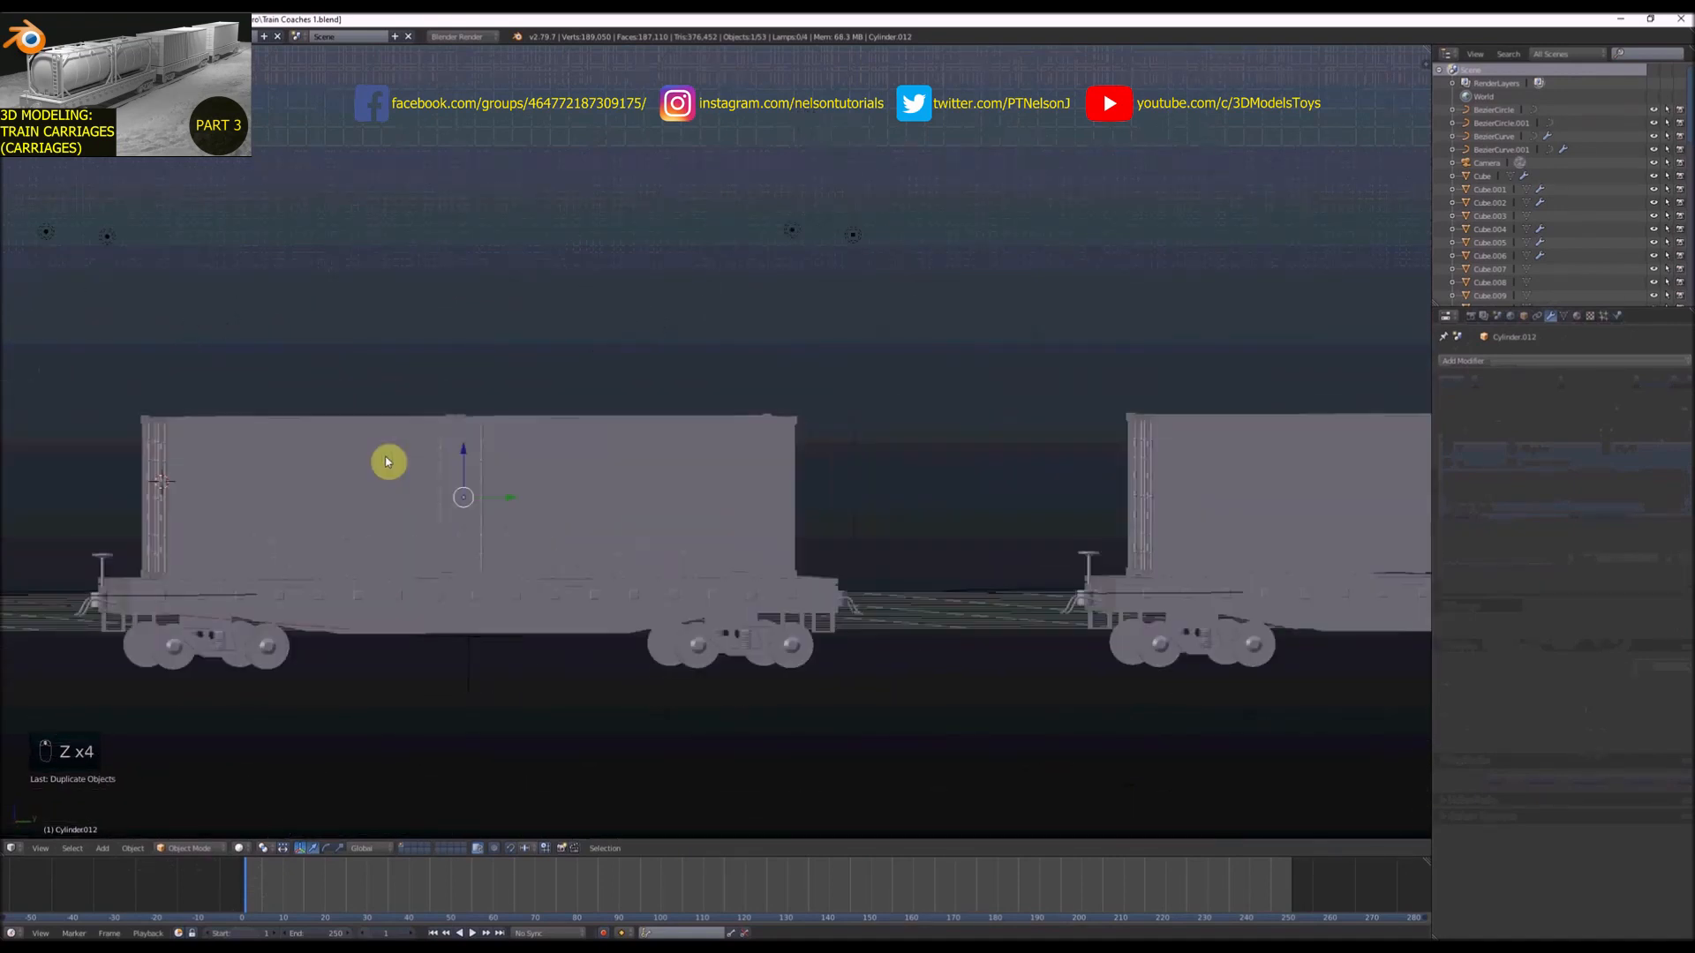
middle_drag(402, 481, 458, 469)
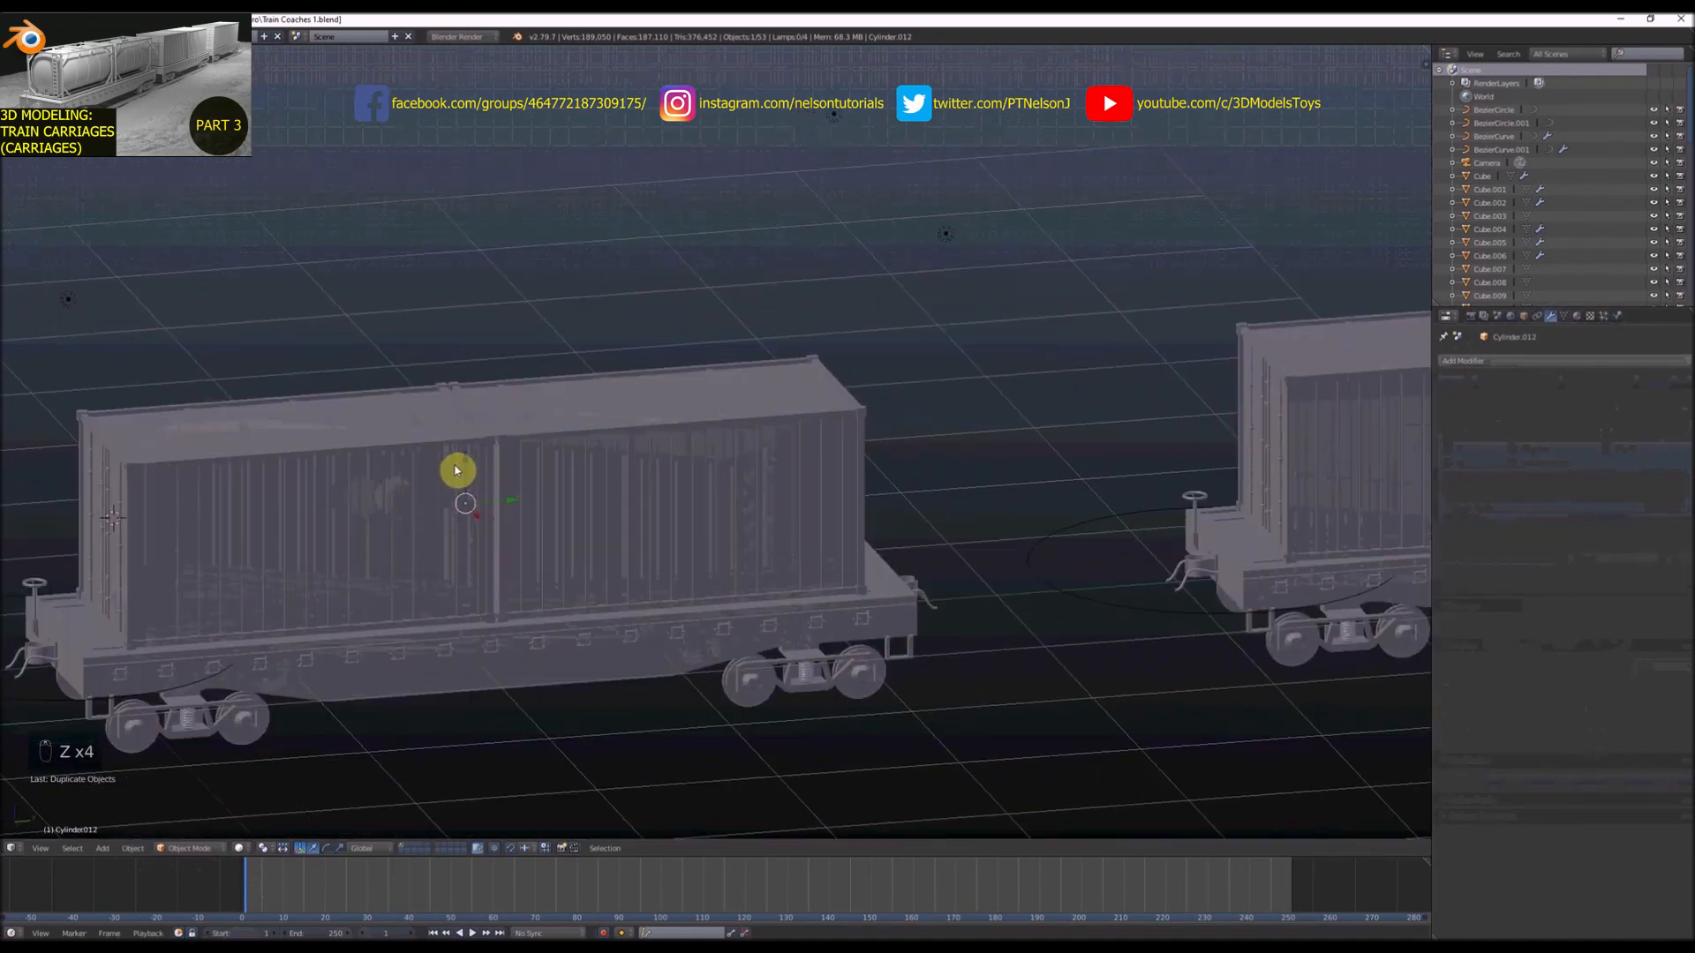
Select the frame of the container at the handbrake-free end together with the doors and locking rods at both its ends
key(KP_3)
right_click(565, 430)
key(z)
scroll(568, 448, up, 3)
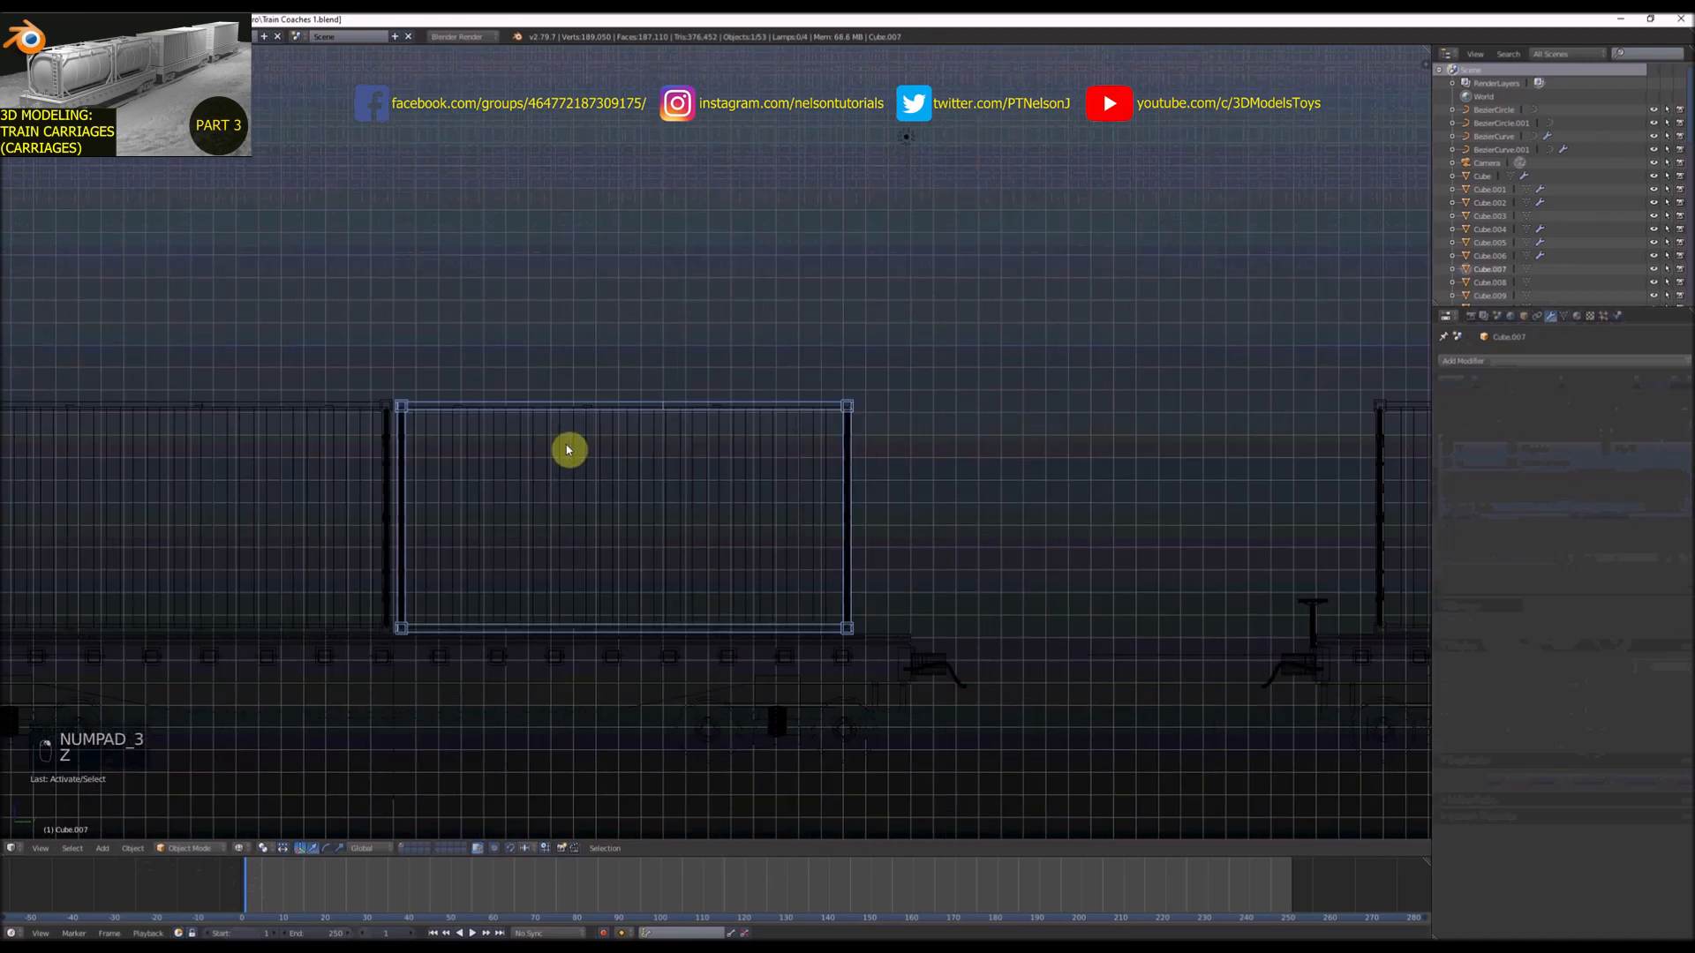
key(c)
scroll(473, 409, down, 3)
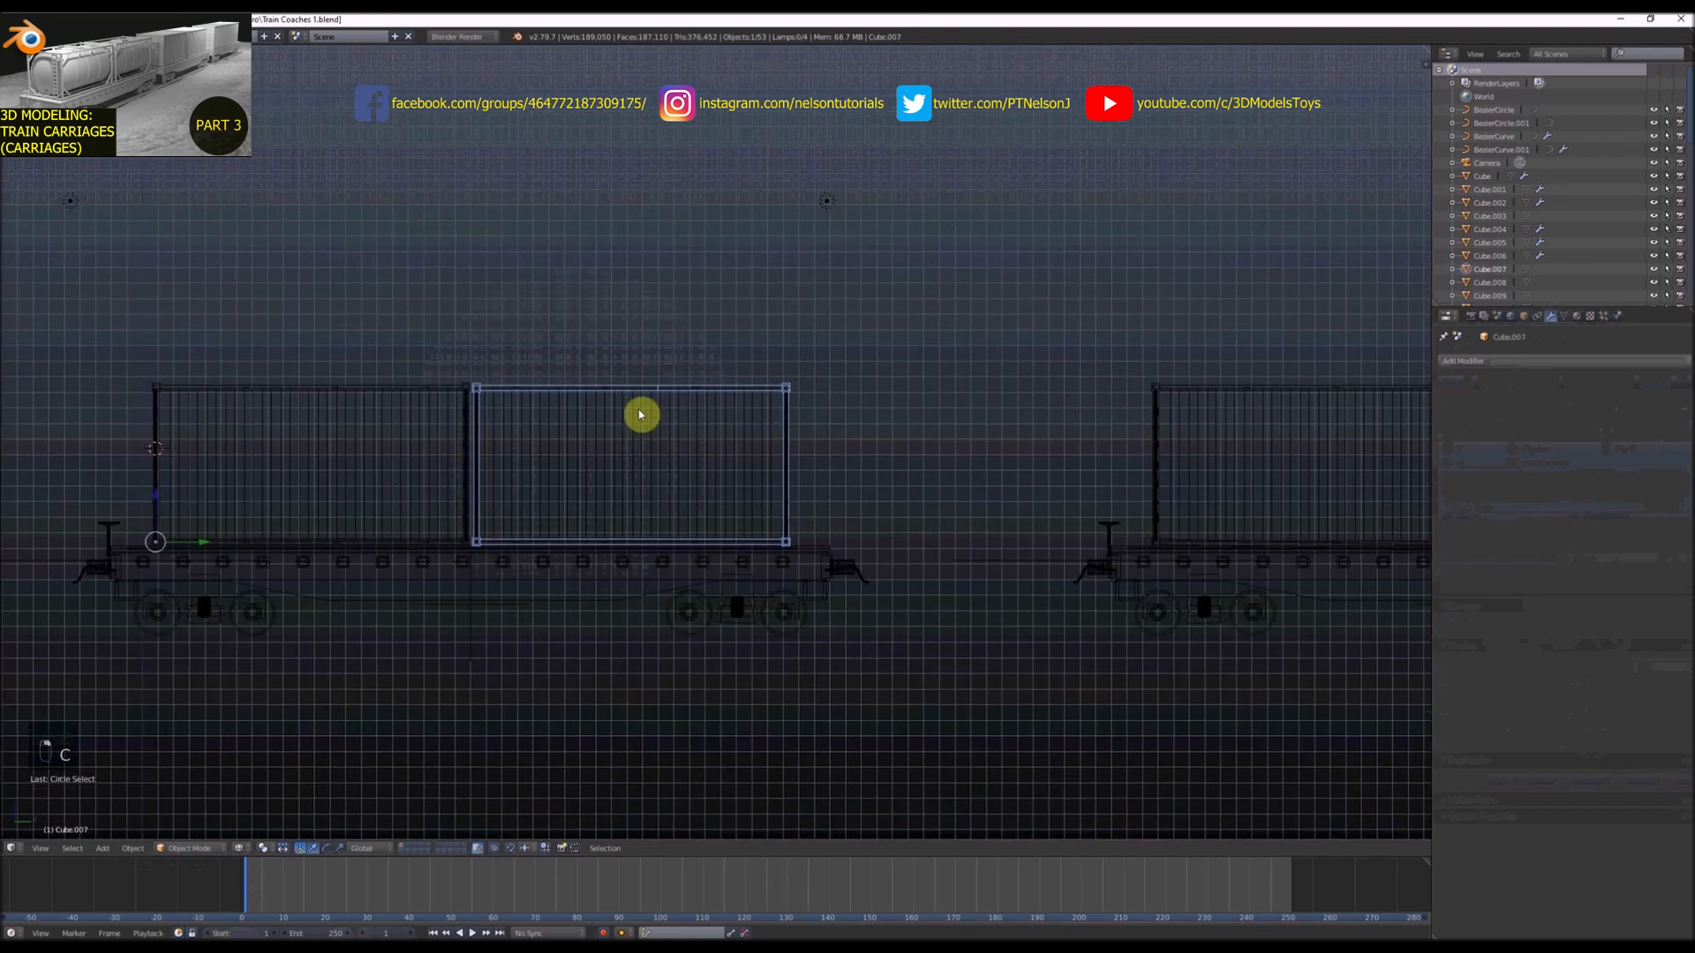
key(c)
click(724, 381)
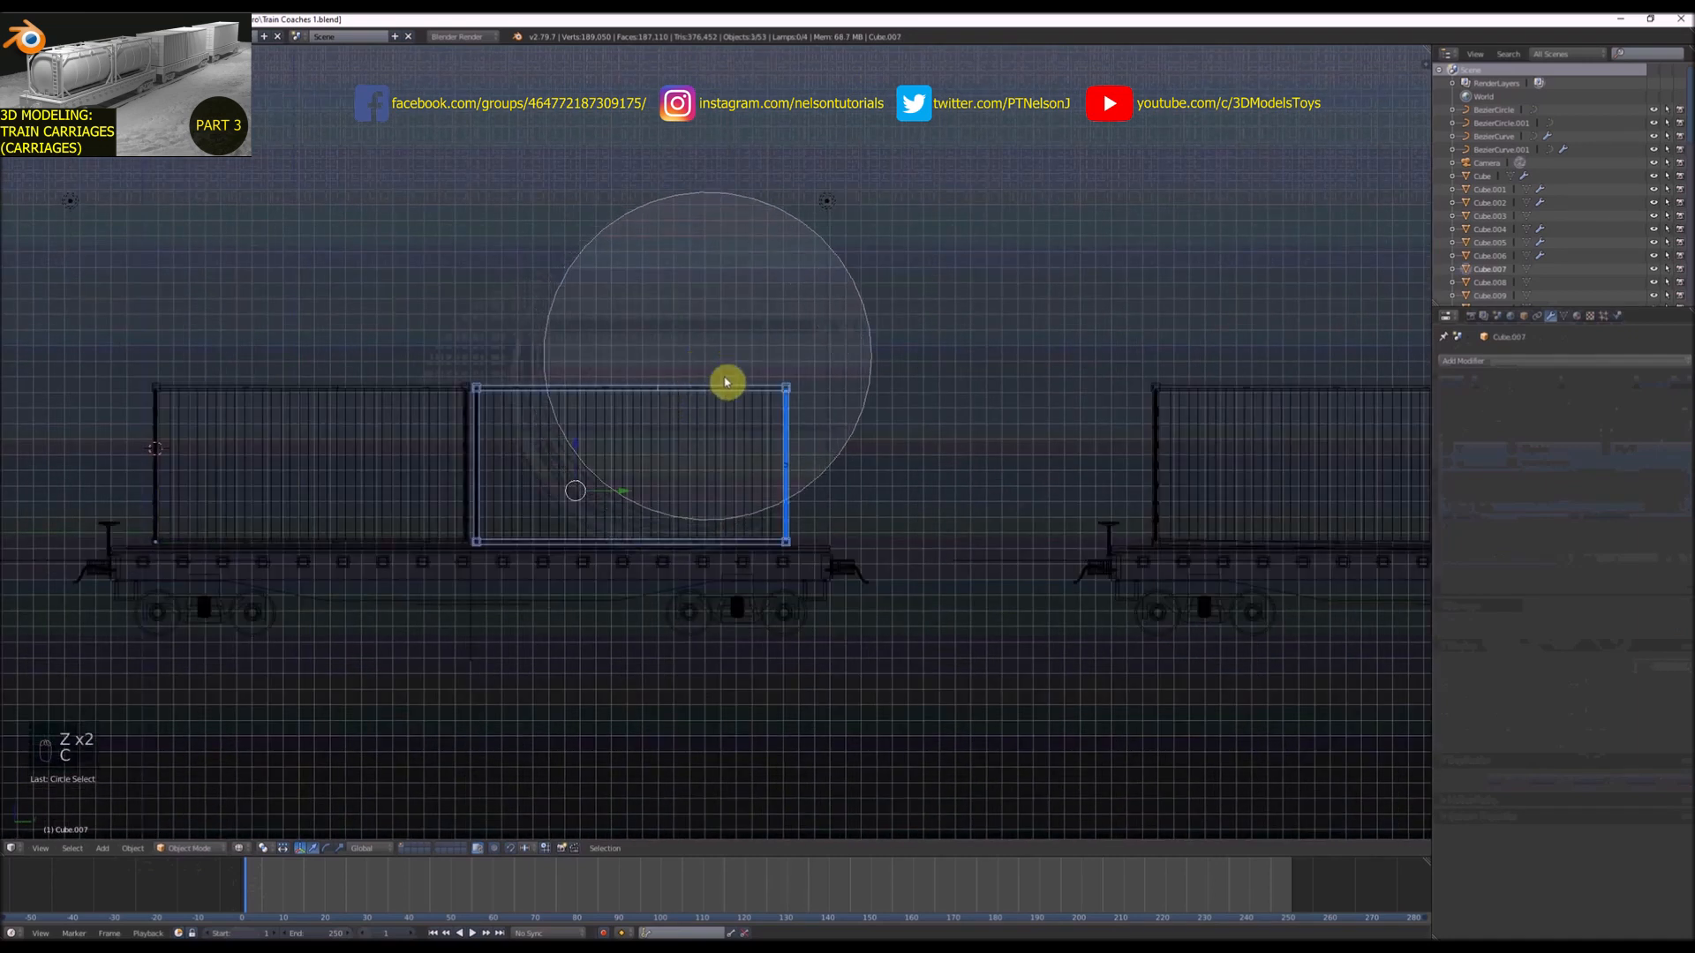
scroll(671, 425, up, 5)
scroll(565, 413, up, 2)
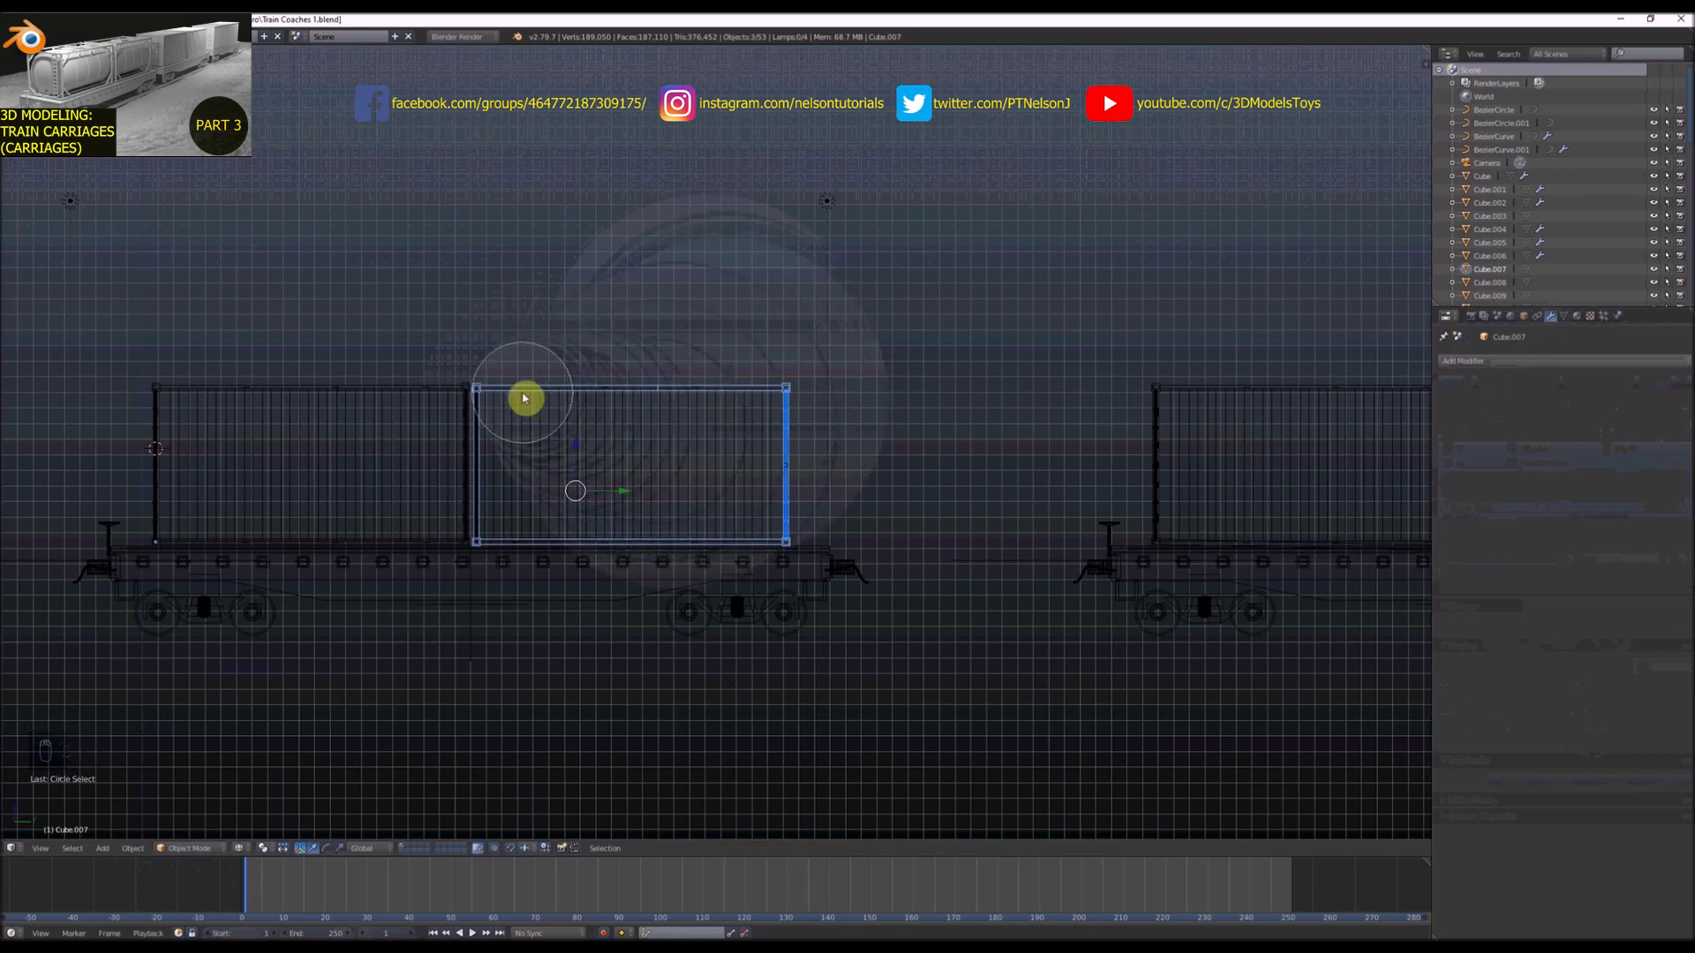
mouse_move(529, 450)
mouse_down()
mouse_move(525, 497)
mouse_move(715, 528)
mouse_up()
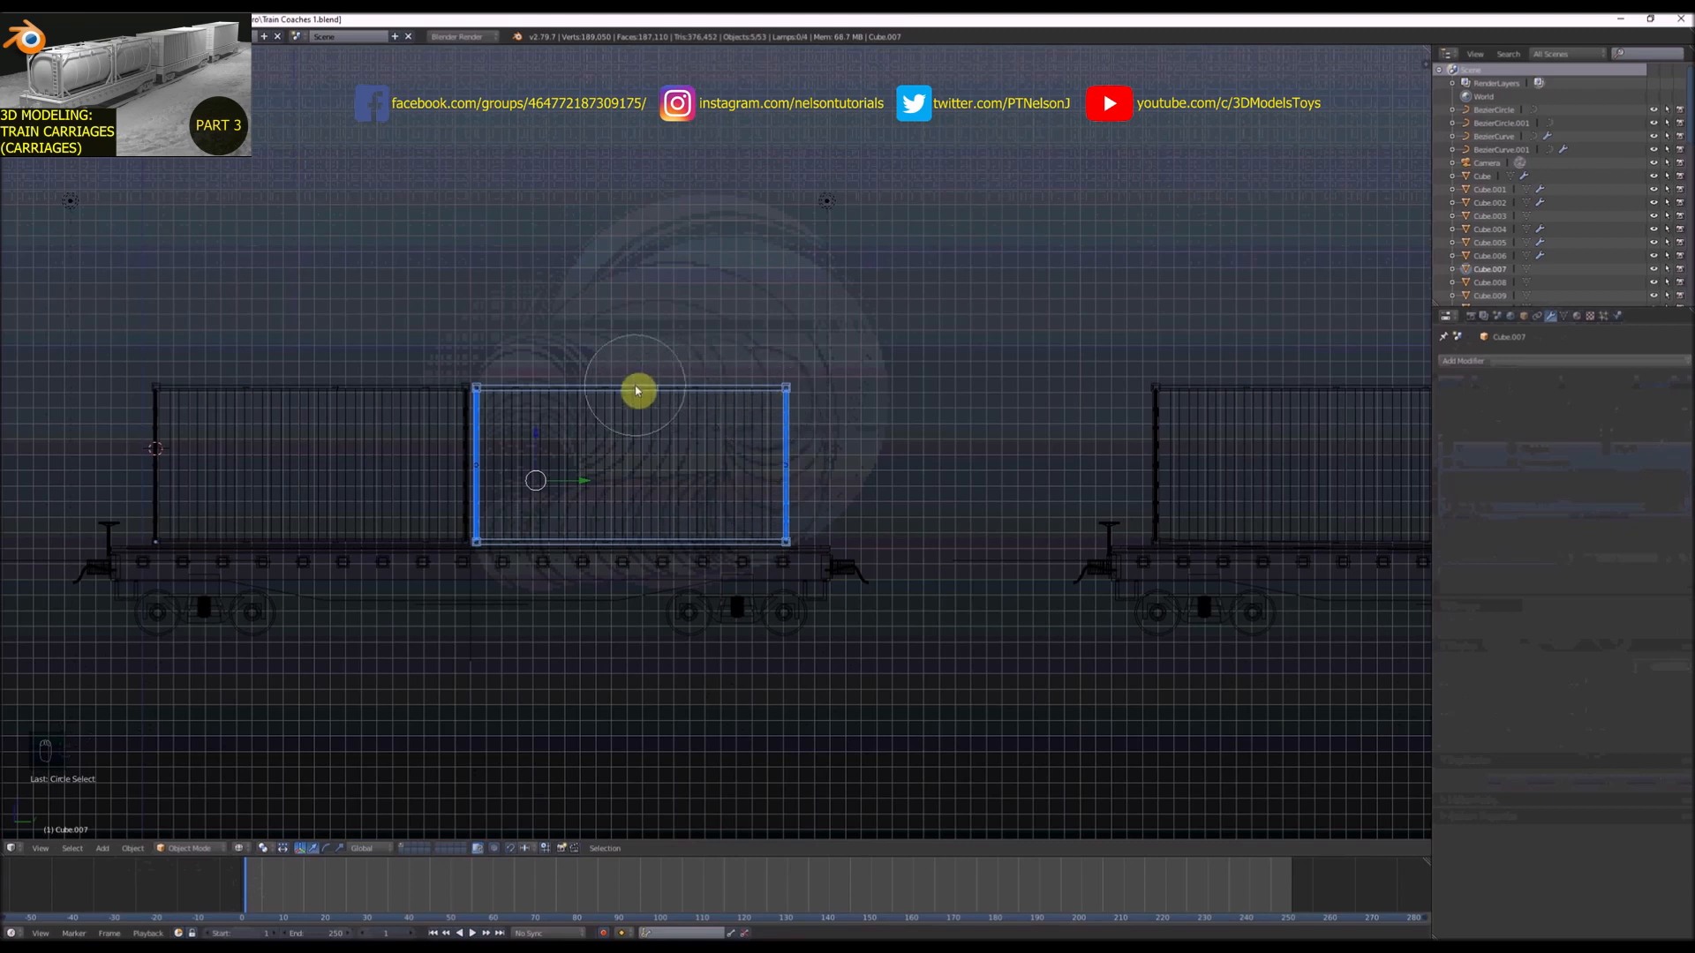
right_click(583, 444)
Try lifting the selected container parts to check the selection's completeness, and undo the move
key(z)
right_drag(536, 436, 556, 230)
key(ctrl+z)
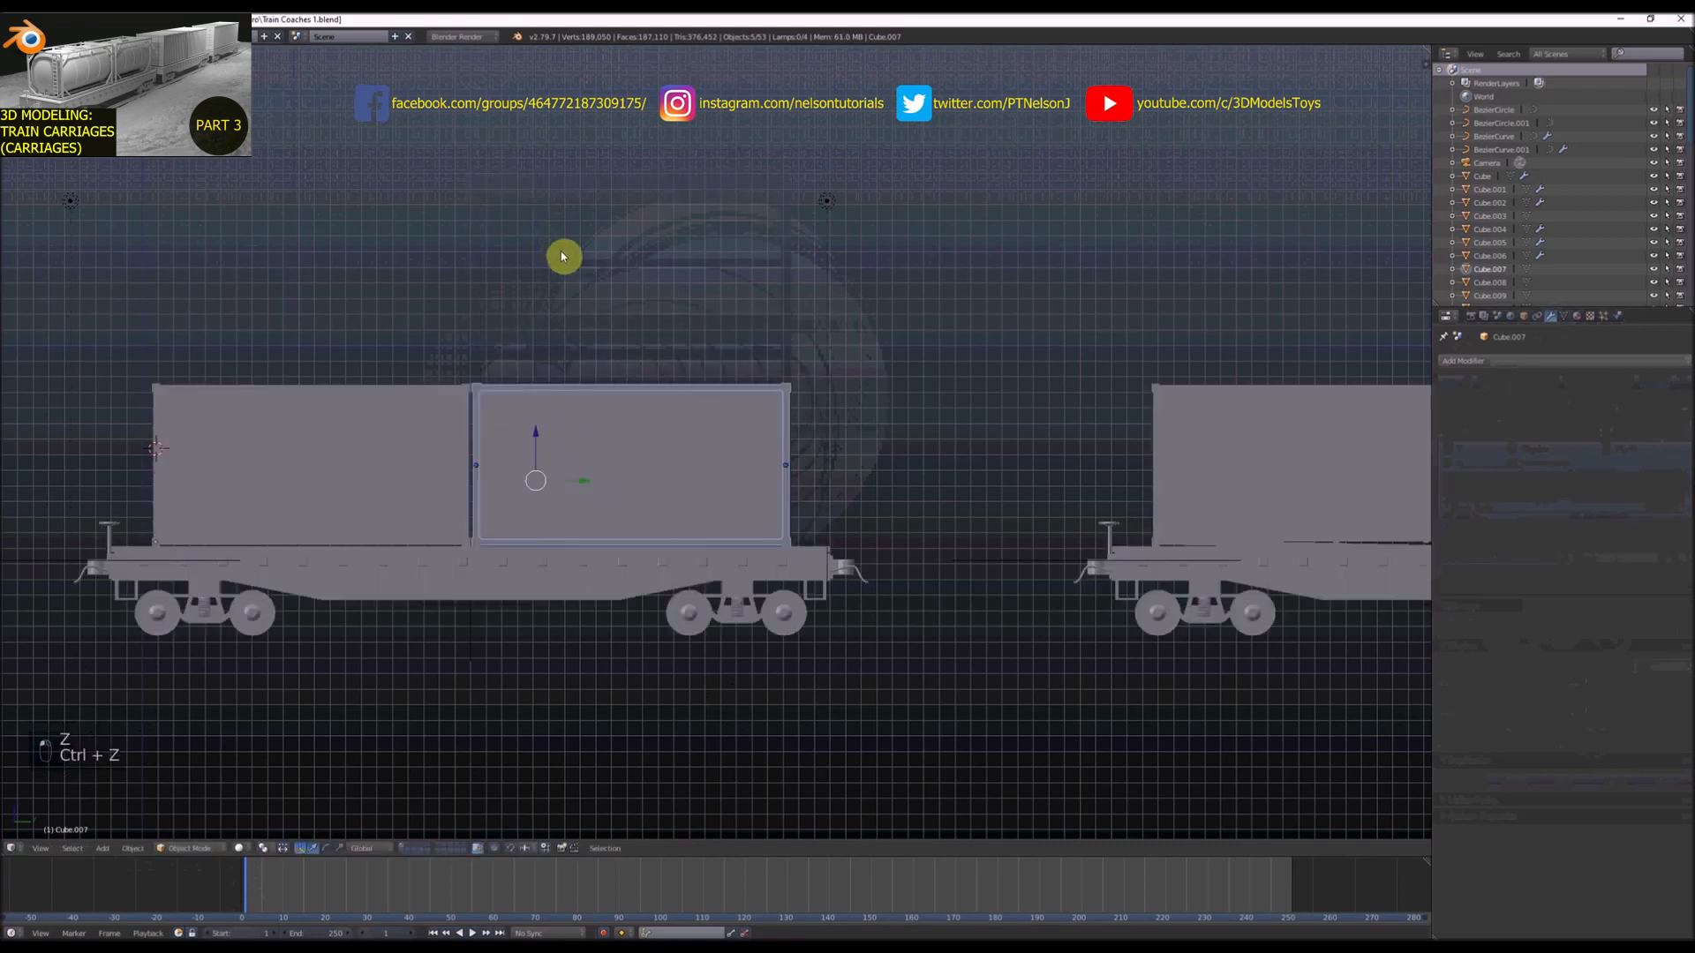
Add the remaining body parts of the same container to the selection
key(z)
scroll(617, 359, up, 2)
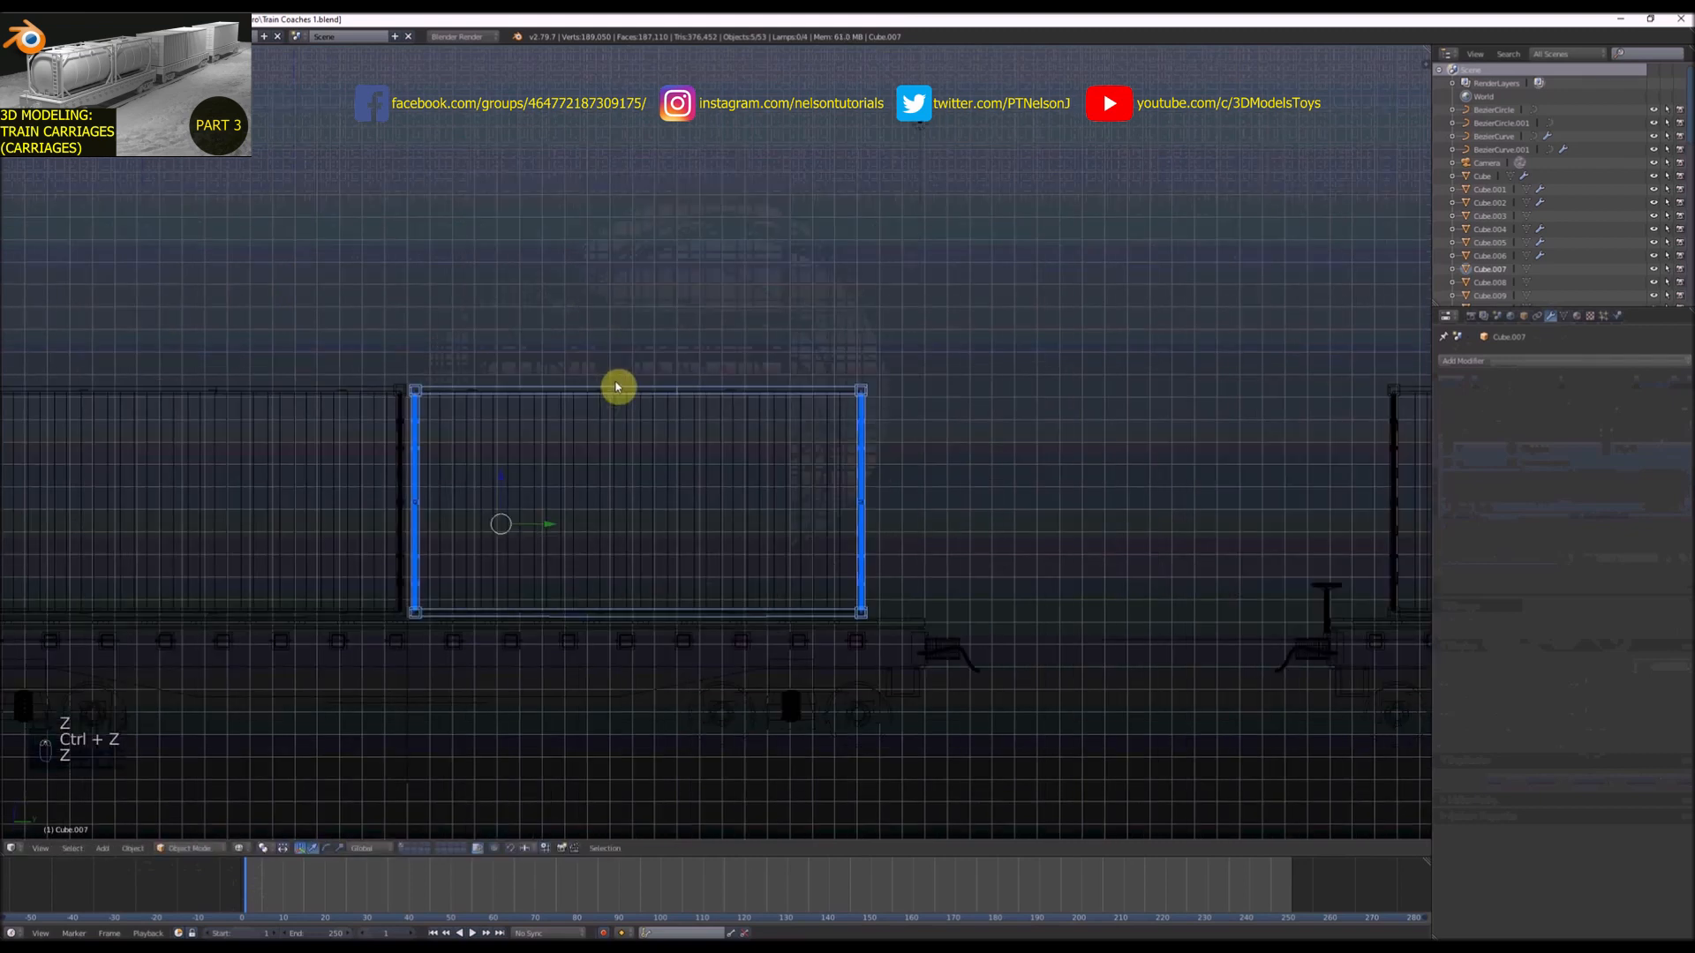
right_click(677, 459)
middle_drag(655, 420, 651, 462)
key(z)
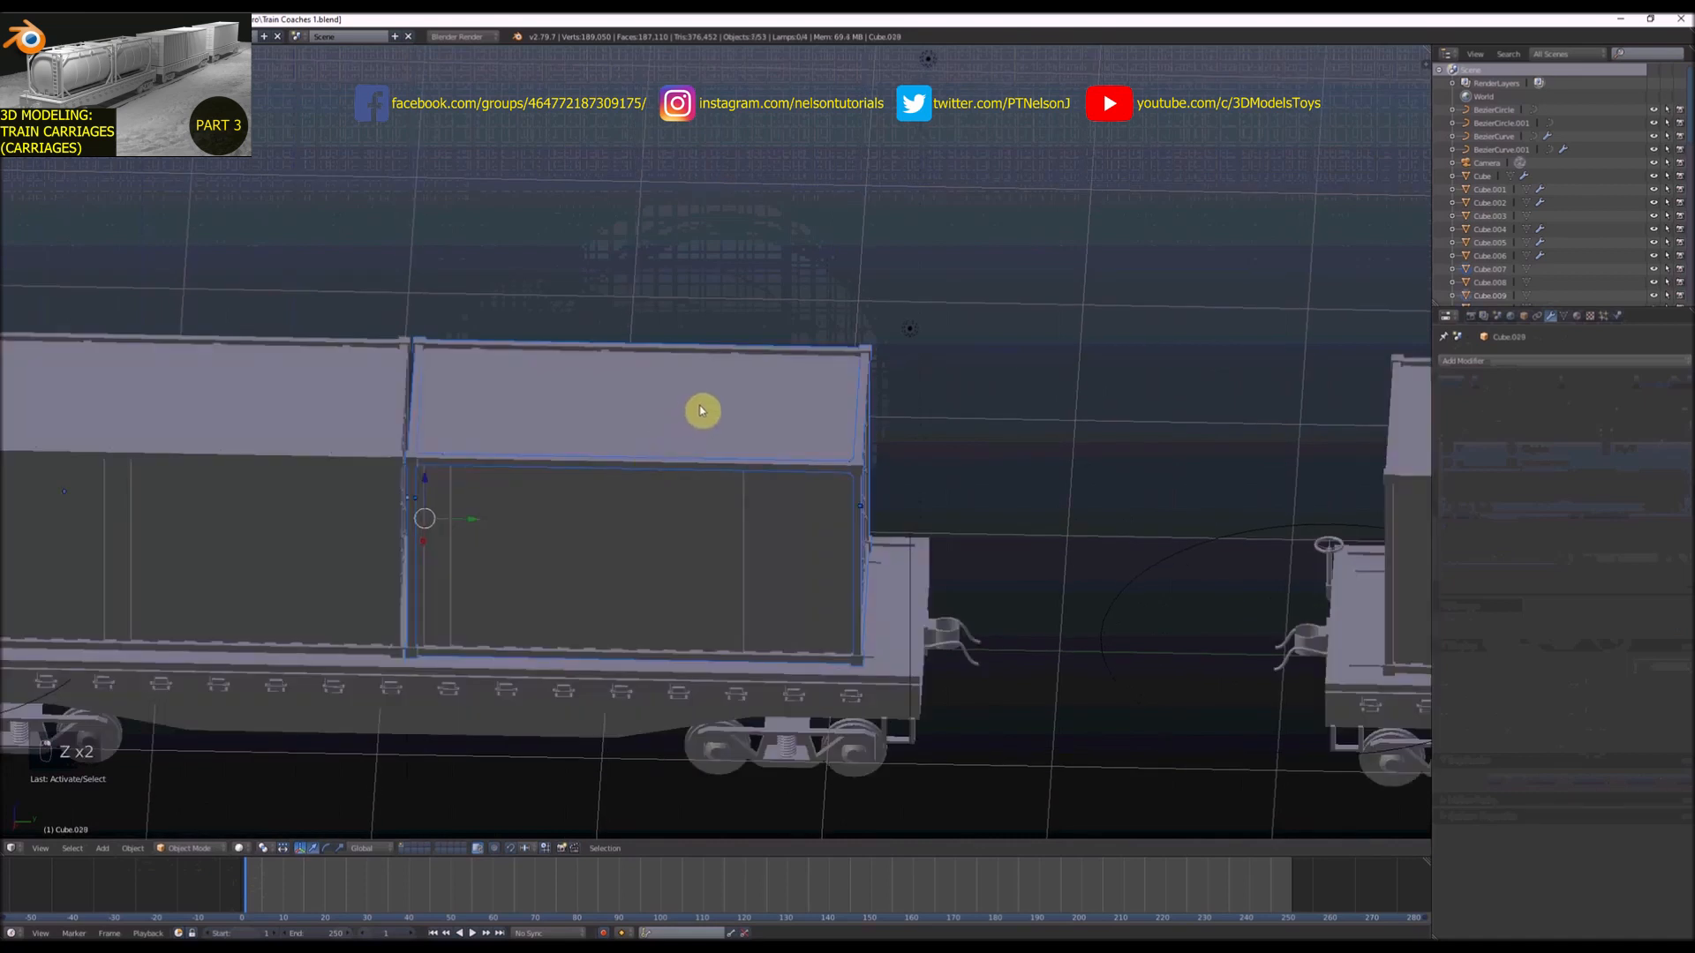
key(z)
scroll(698, 420, down, 3)
key(z)
scroll(643, 412, up, 3)
Set the origins of all selected container parts to their geometry
key(t)
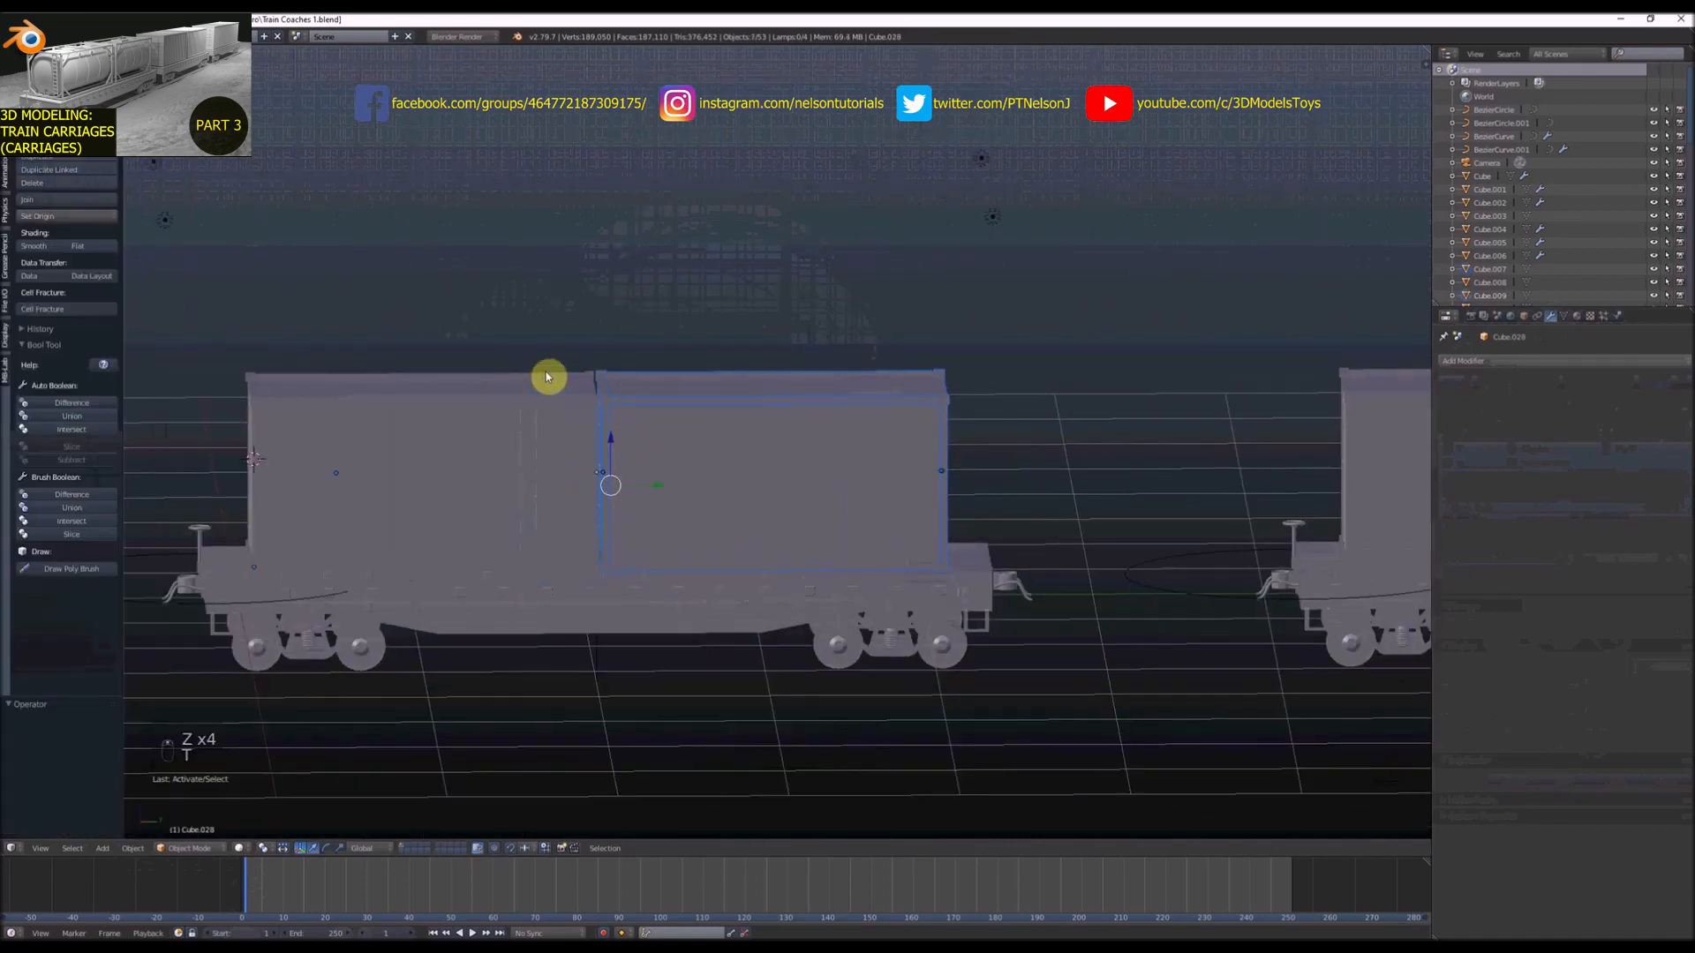
click(64, 217)
click(73, 245)
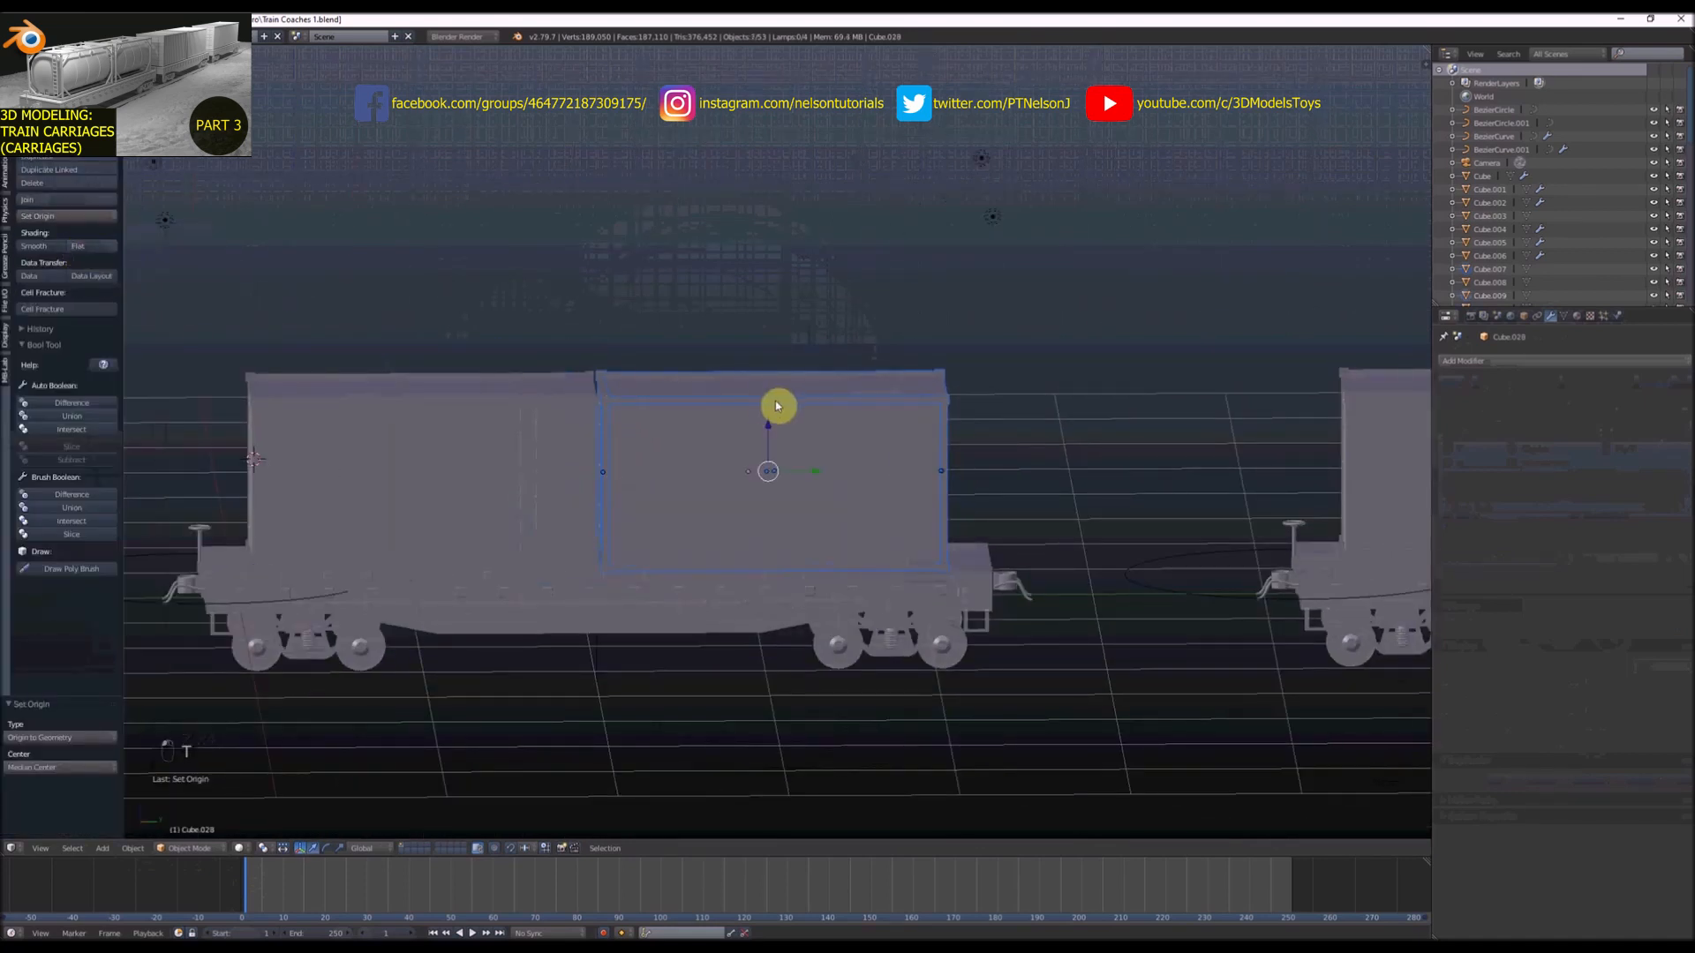
key(z)
key(z)
Try raising the selected container 1.504 along Z to check that it lifts off complete, and undo the move
drag(773, 401, 786, 174)
middle_drag(705, 318, 812, 353)
scroll(779, 254, up, 3)
key(z)
key(z)
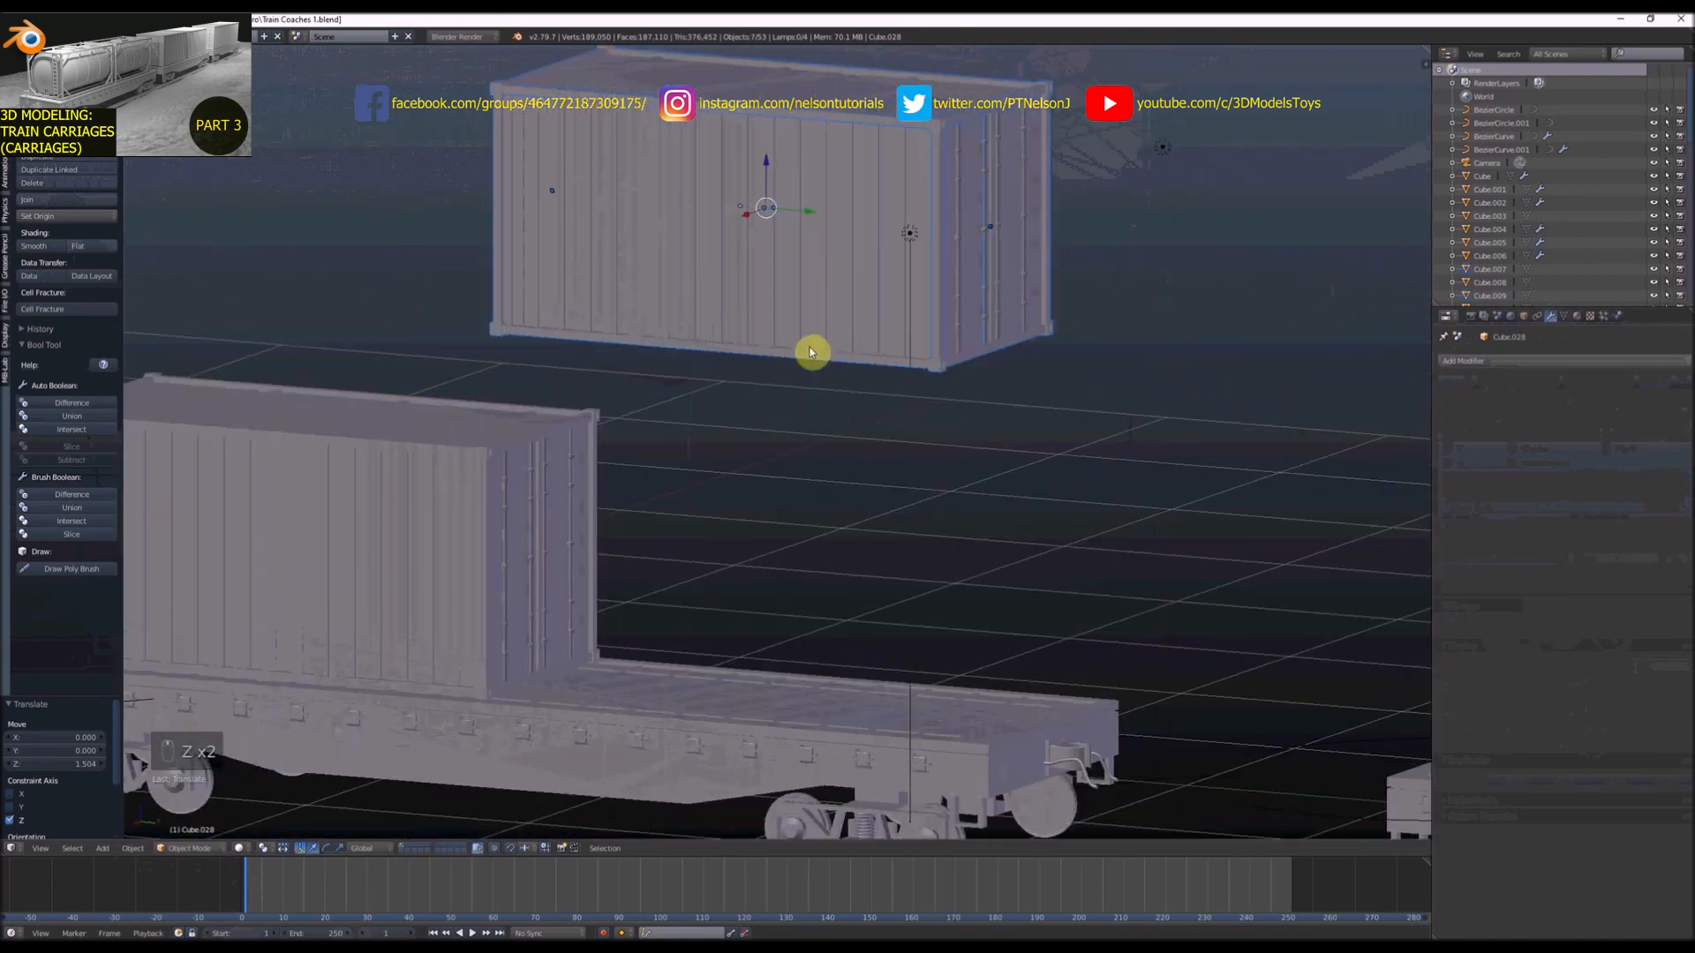
scroll(812, 352, down, 5)
key(KP_3)
scroll(781, 306, up, 3)
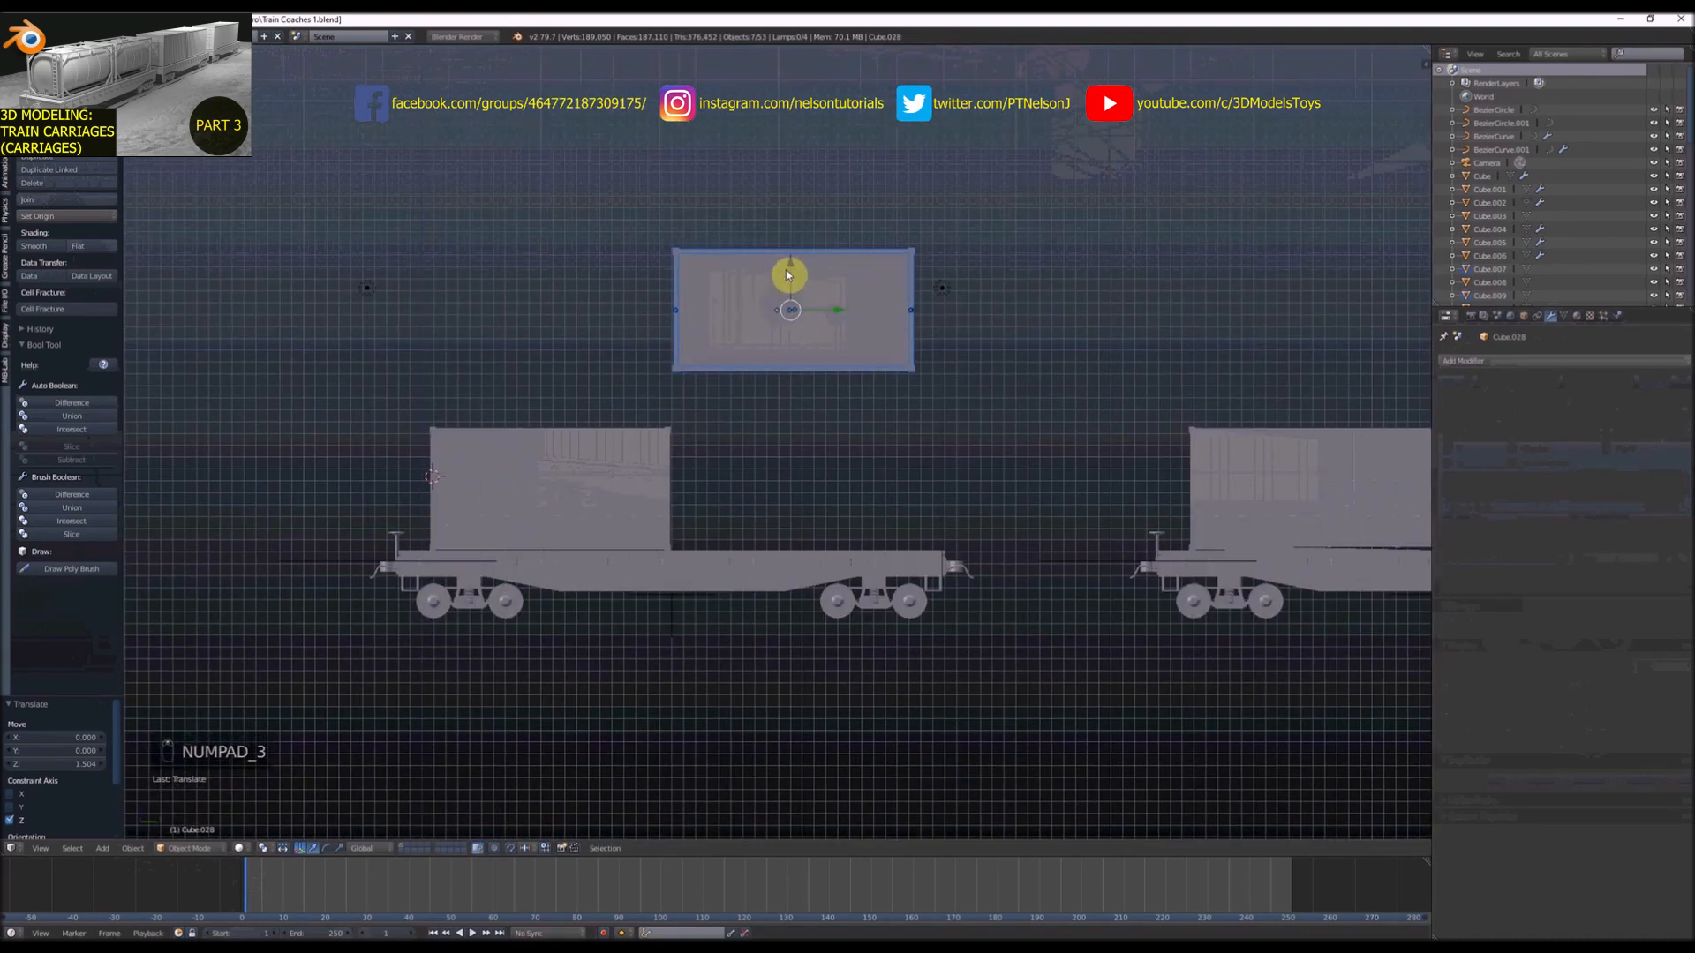
scroll(790, 276, up, 2)
scroll(793, 277, down, 3)
scroll(781, 272, up, 2)
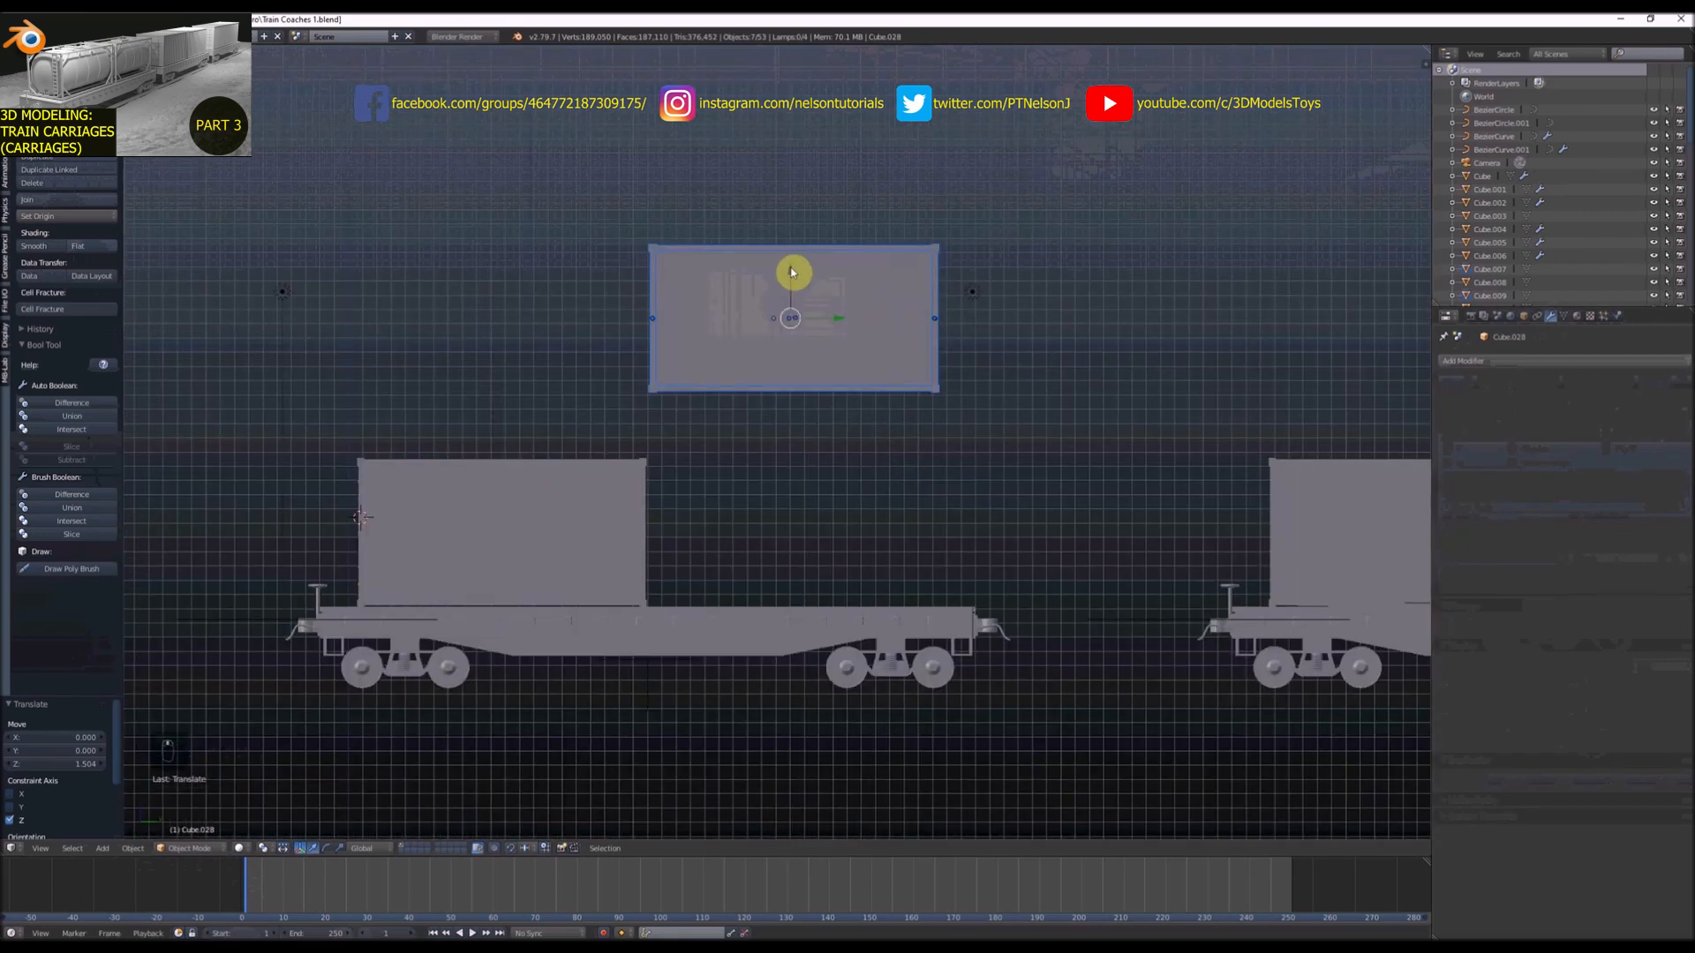
key(ctrl+z)
Move the selected container 0.133 along Y to widen the gap between the two containers
scroll(855, 544, up, 2)
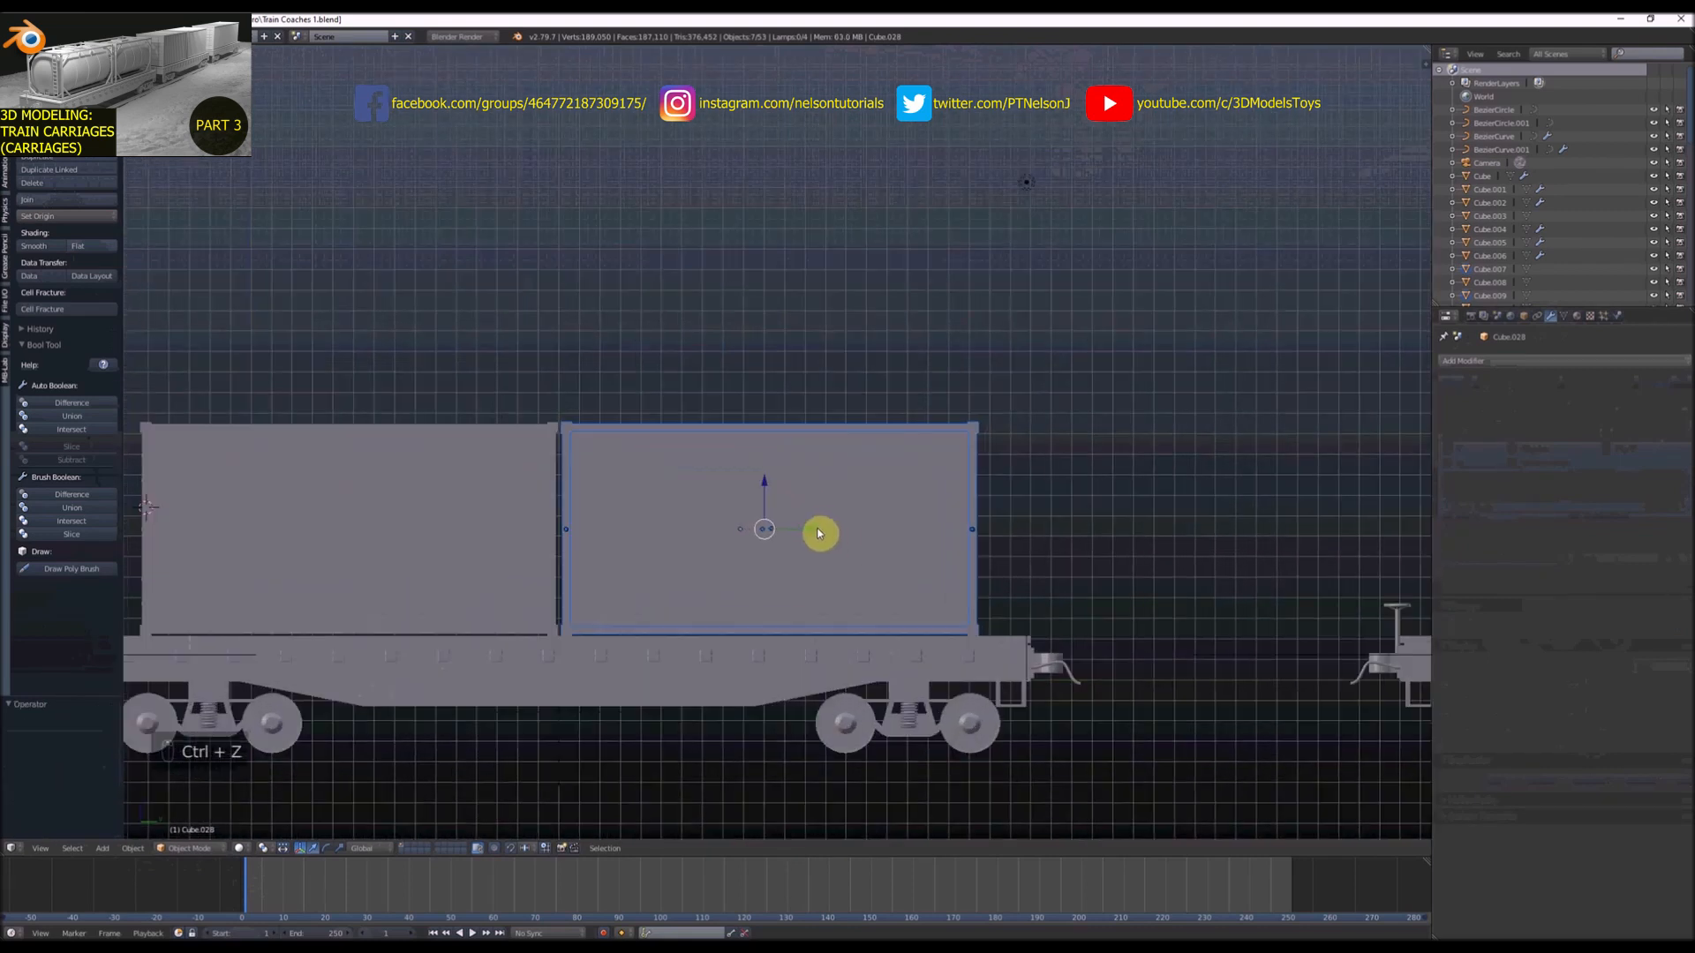
key(g)
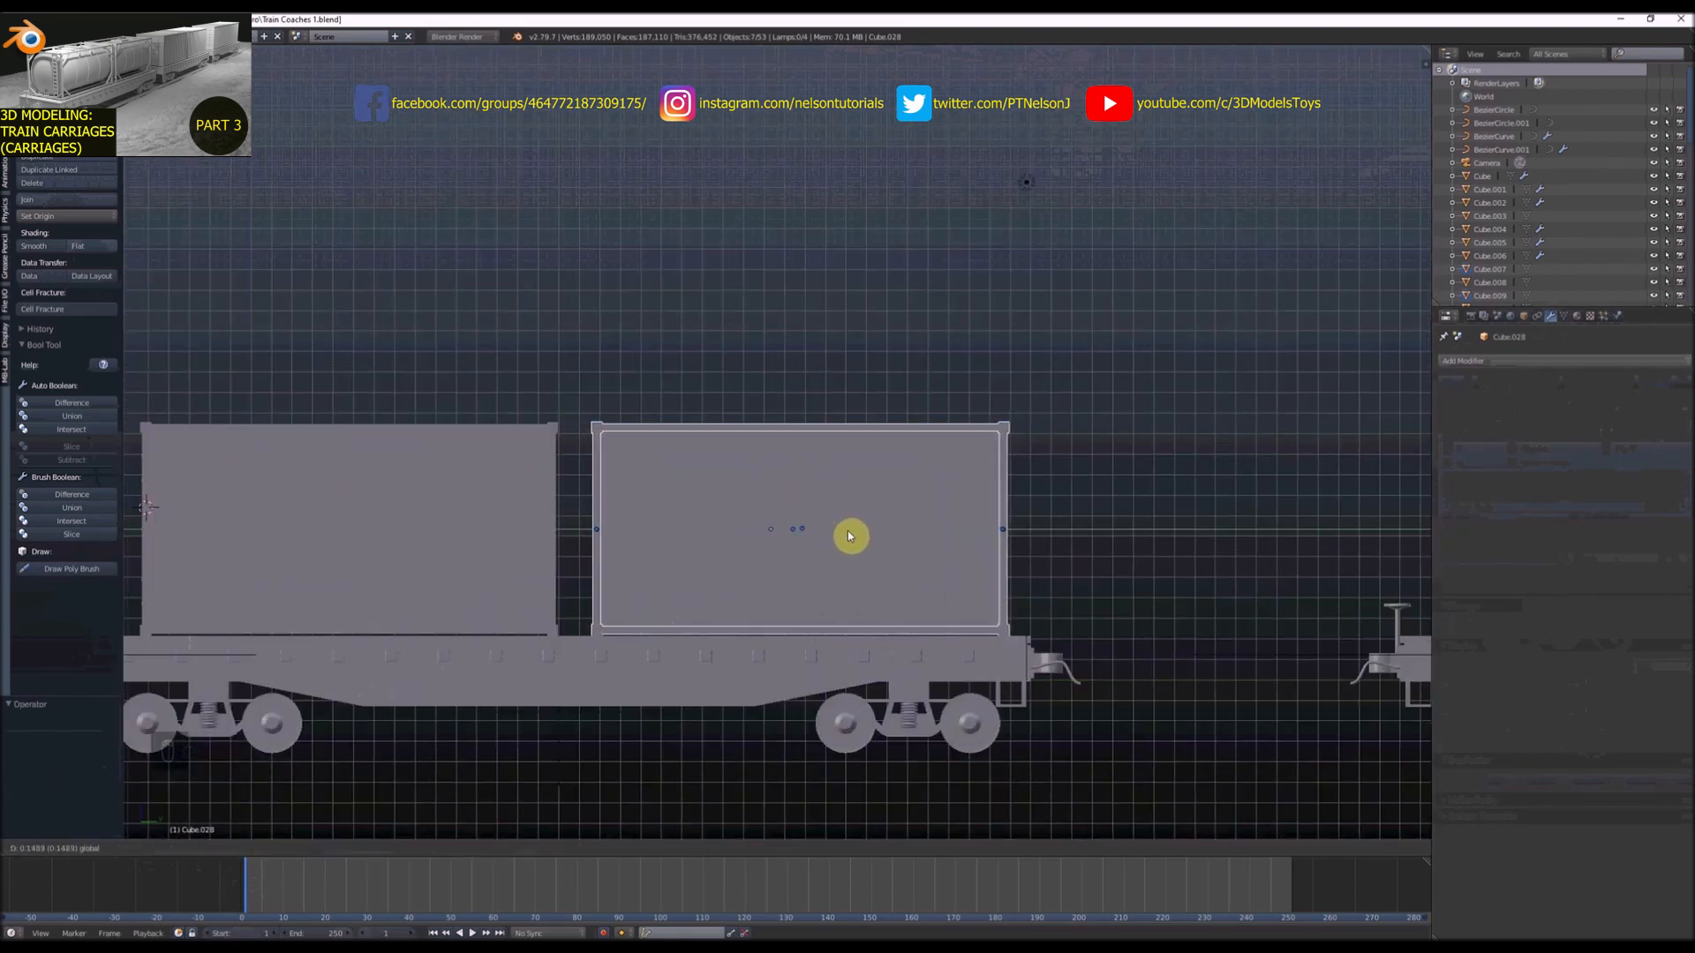
click(845, 537)
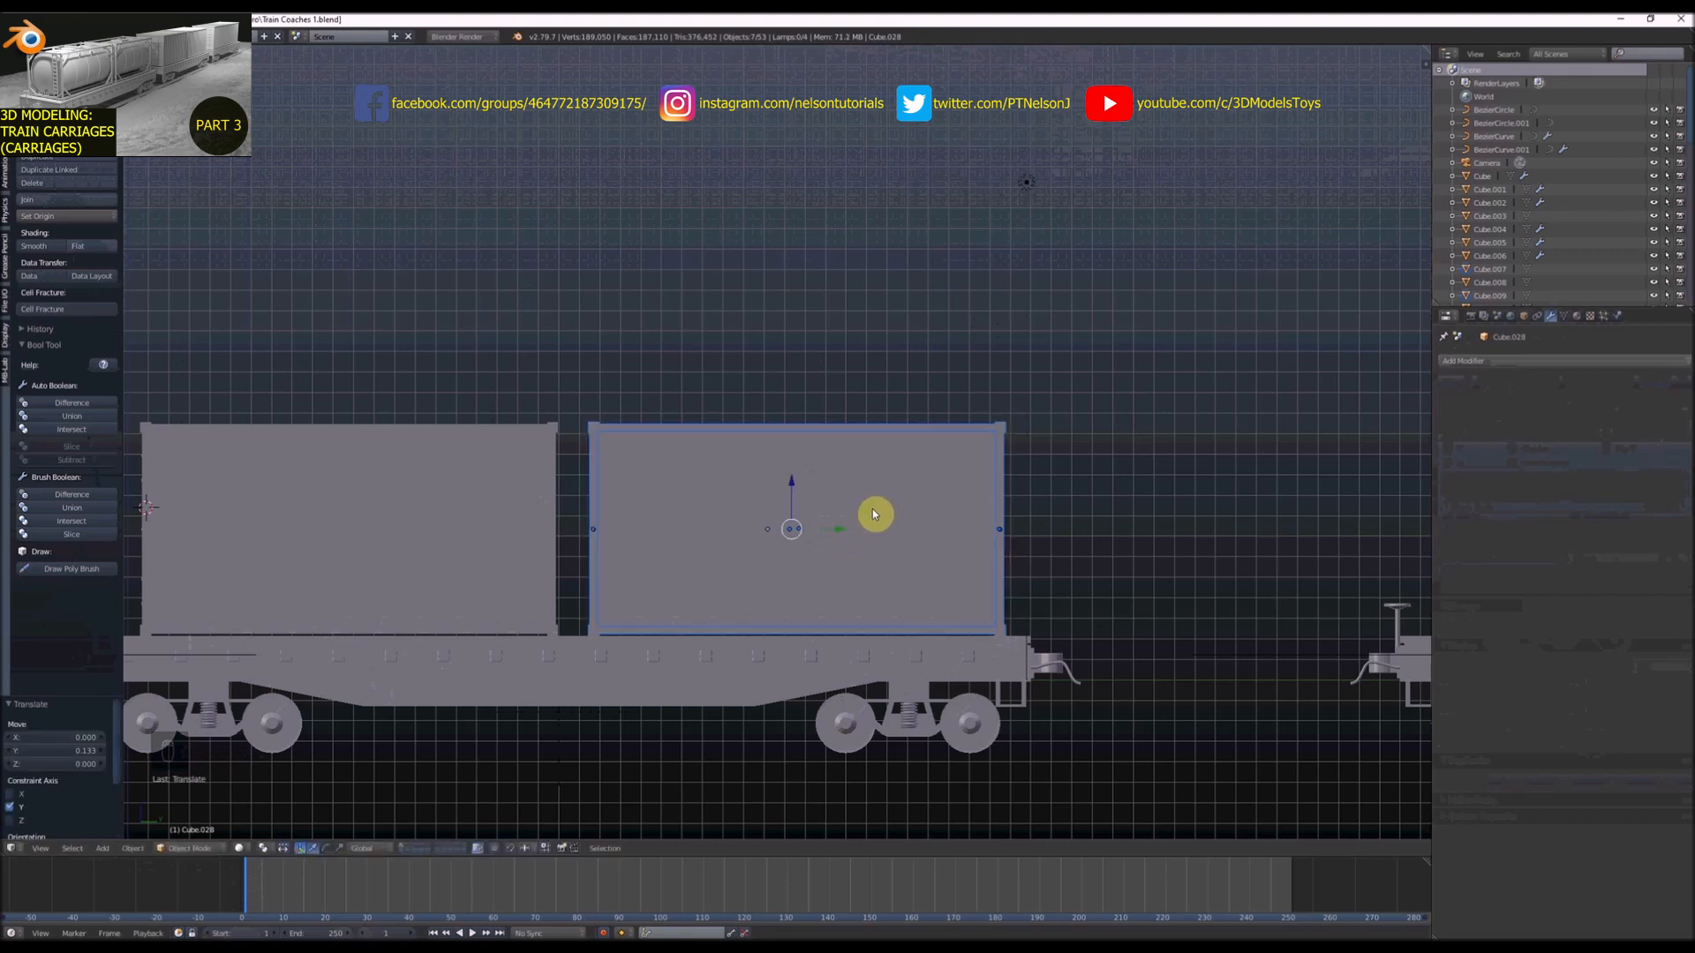
Select the frame, end doors and locking rods of the other container, at the handbrake end of the wagon
scroll(876, 514, down, 2)
shift+middle_drag(548, 326, 799, 356)
right_click(724, 459)
key(z)
key(c)
click(617, 503)
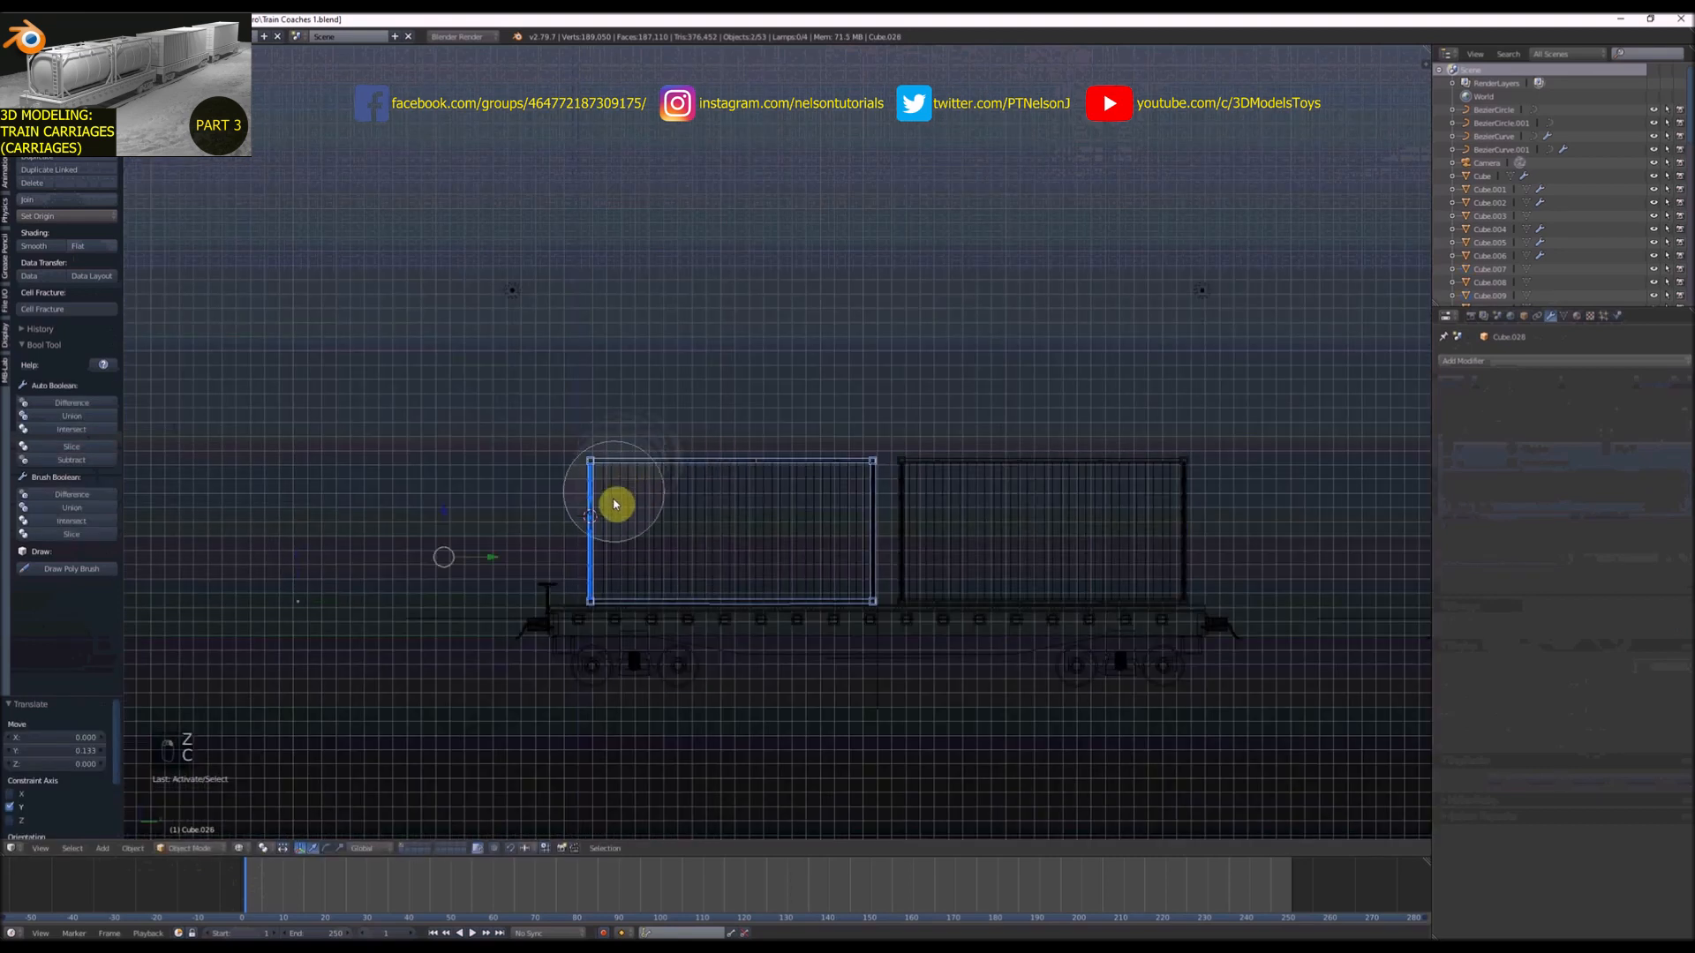
mouse_move(617, 552)
mouse_down()
mouse_move(617, 567)
mouse_move(780, 556)
mouse_move(843, 494)
mouse_up()
Add the arrayed part at the base of the handbrake-end container to the selection
scroll(595, 597, up, 8)
middle_drag(569, 609, 567, 644)
scroll(580, 660, up, 8)
shift+right_click(611, 685)
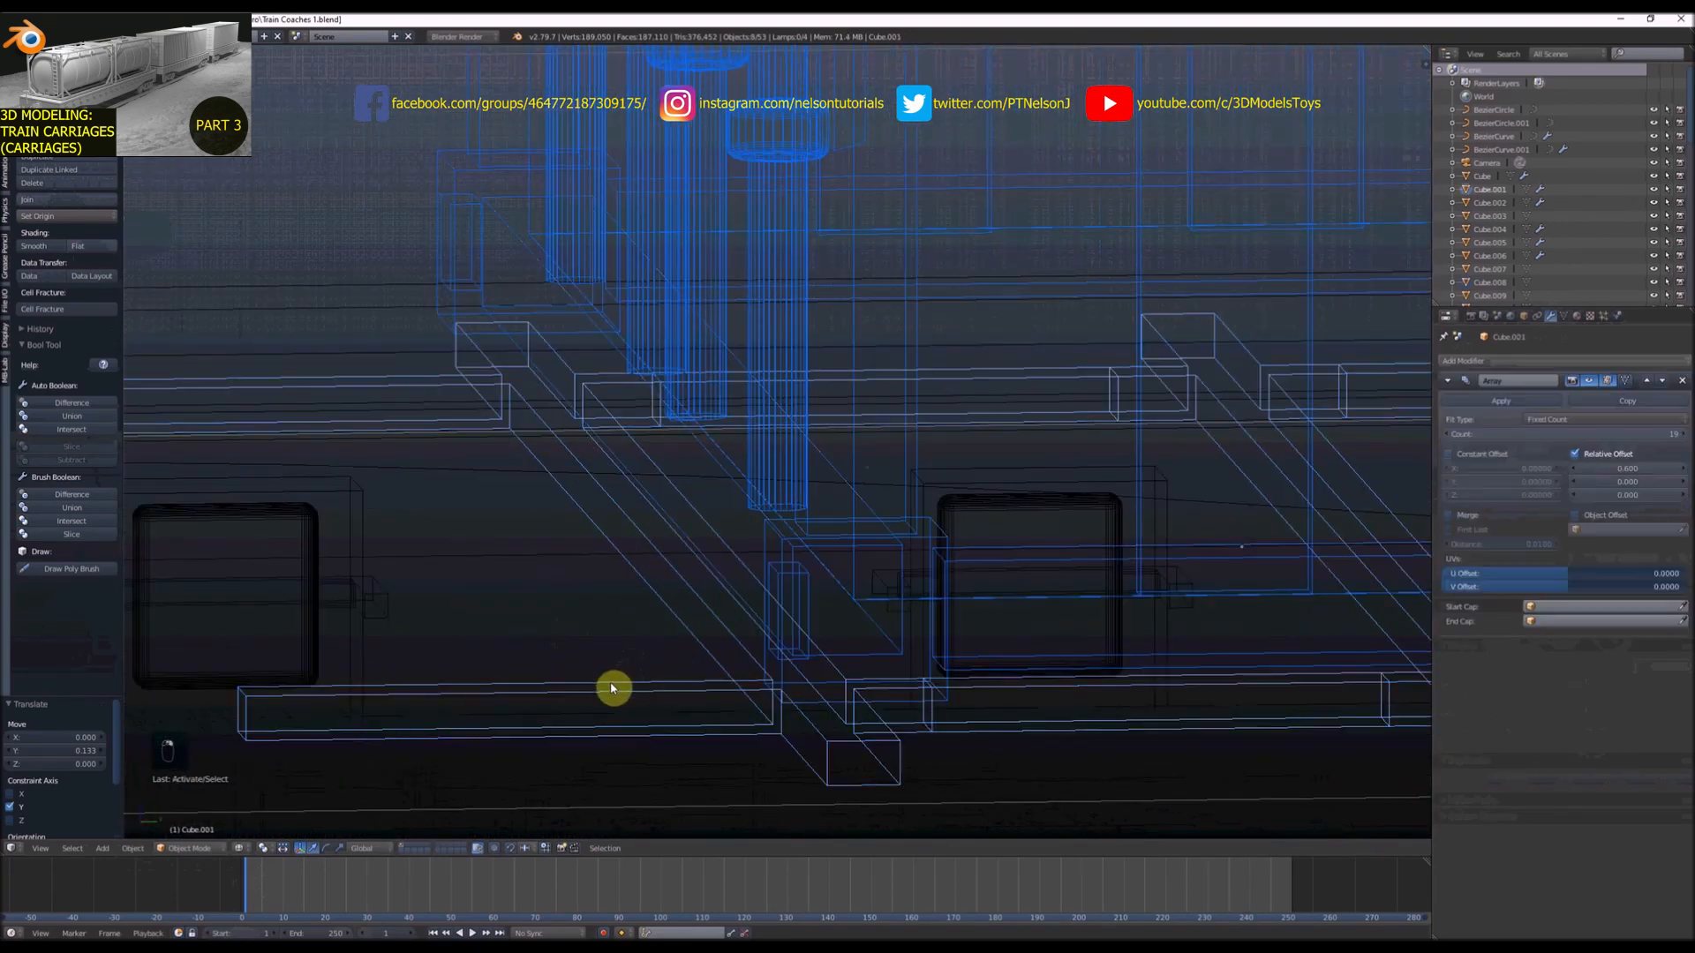
shift+right_click(611, 687)
Try lifting the handbrake-end container along Z to check its selected parts, and undo the move
scroll(565, 653, down, 15)
scroll(653, 582, up, 1)
key(z)
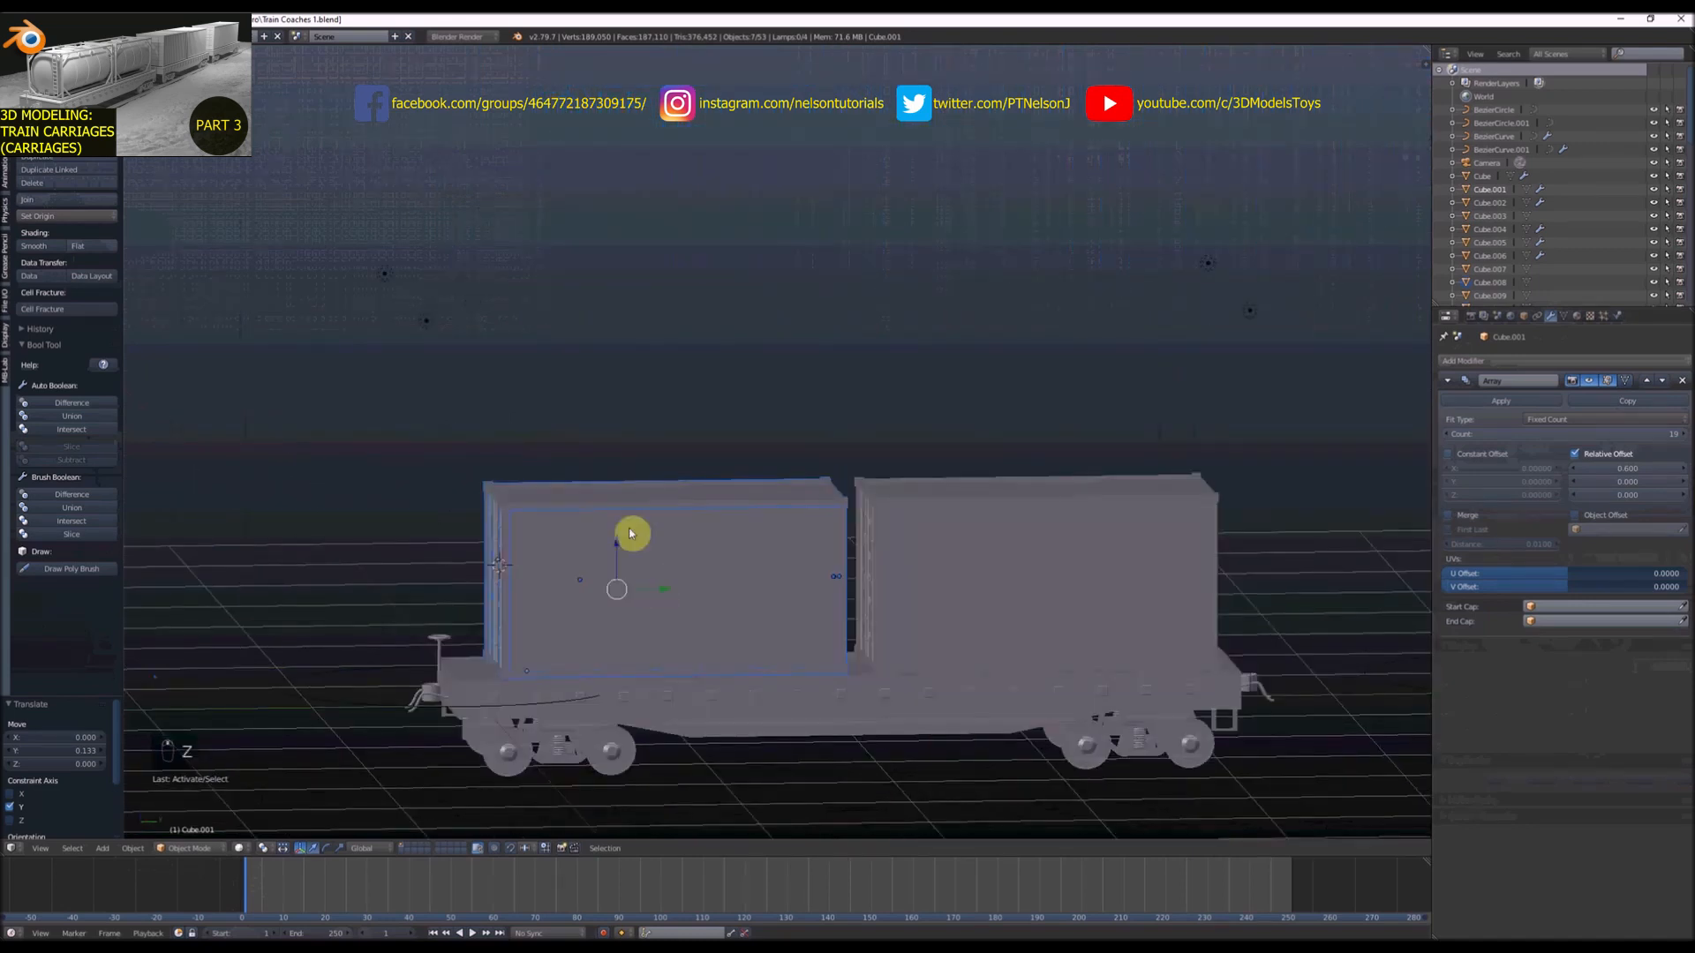
drag(619, 547, 622, 329)
key(ctrl+z)
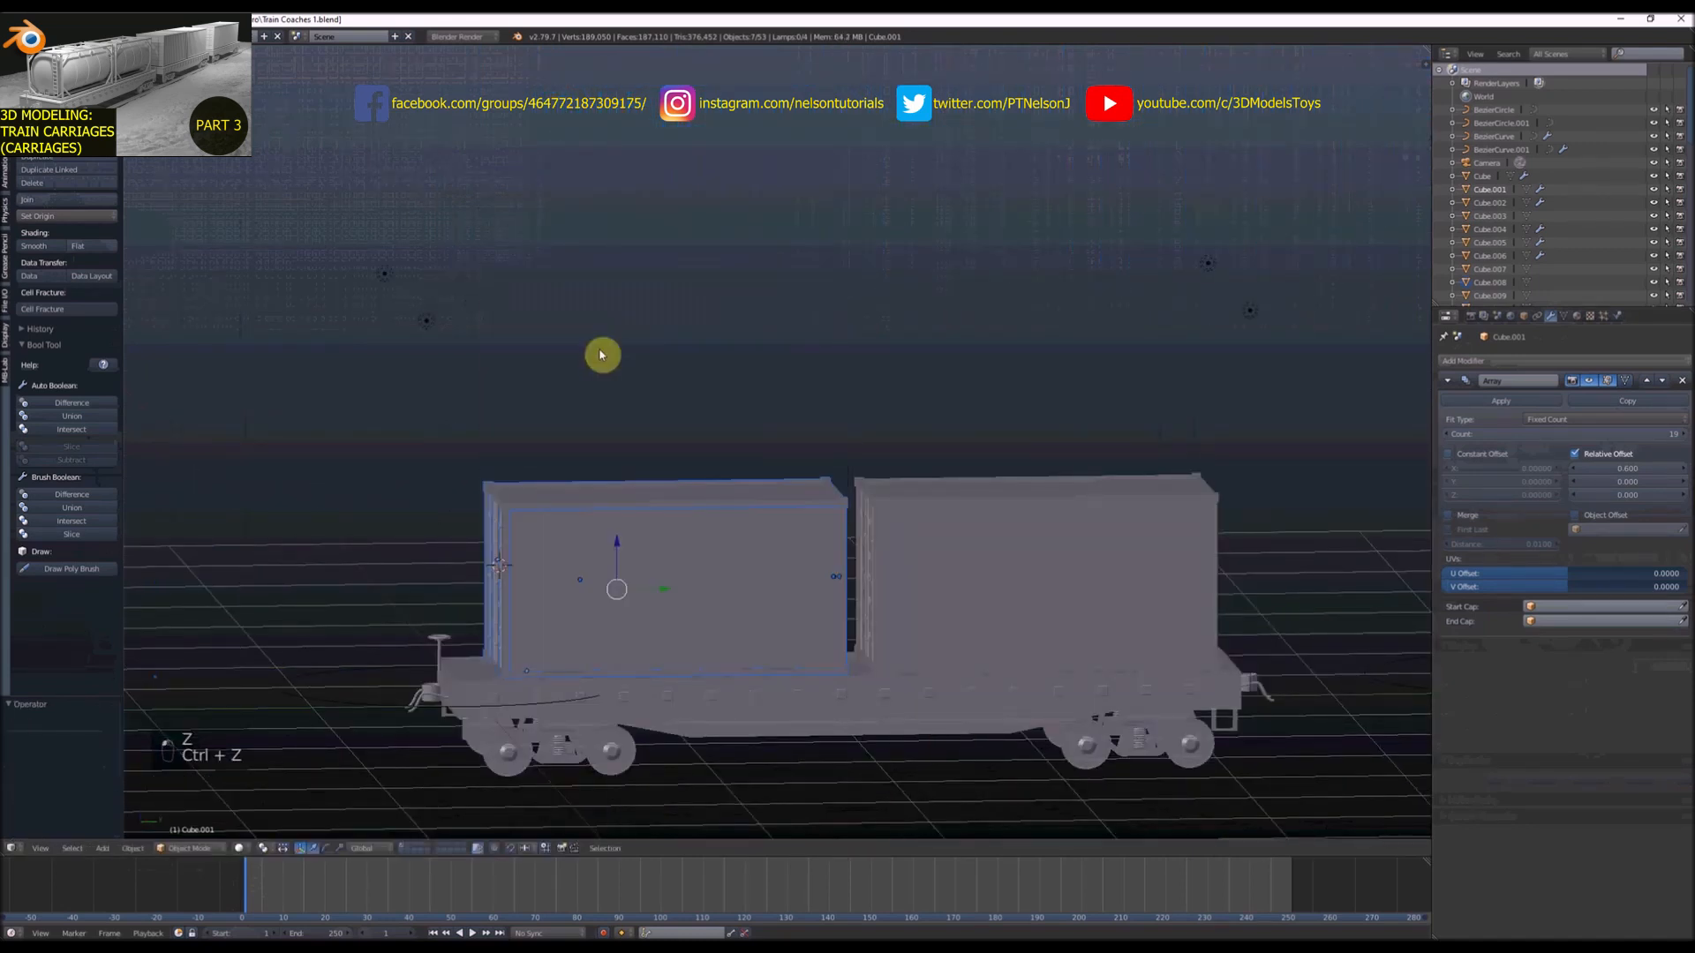
Set the handbrake-end container parts' origins to their geometry and move the container -0.082 along Y
click(55, 224)
click(66, 248)
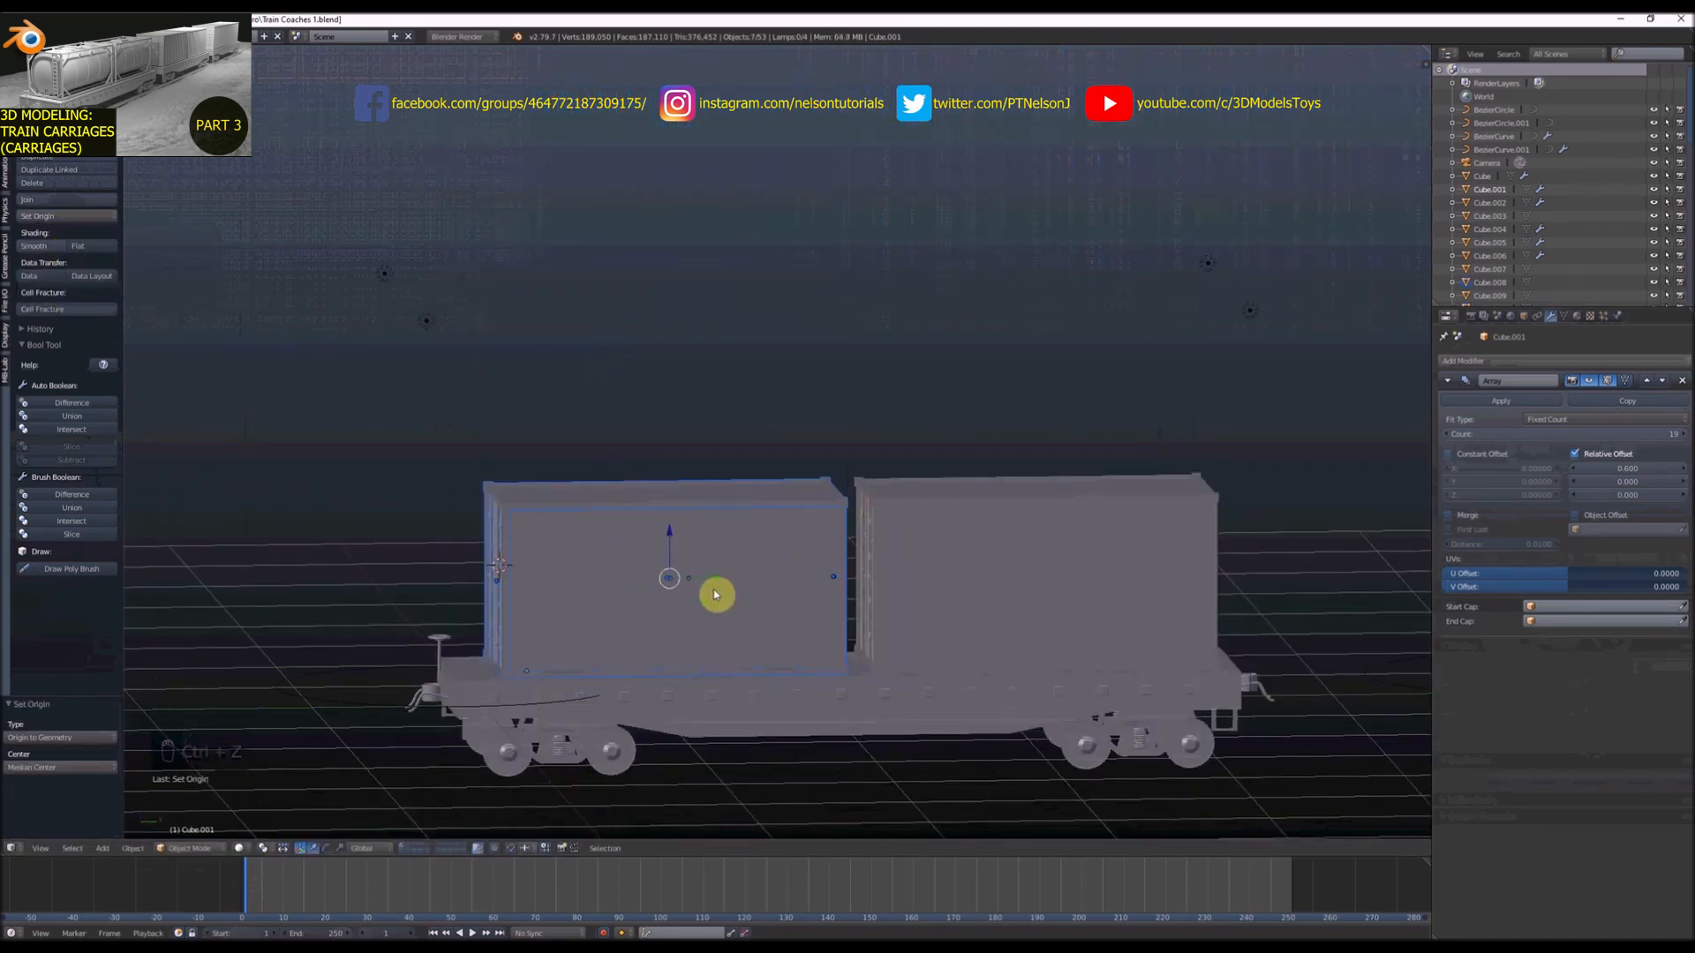
drag(718, 580, 703, 584)
Examine the spacing of the two containers on their wagon and compare it with the neighbouring long-container wagon
scroll(724, 584, down, 4)
middle_drag(748, 585, 852, 611)
scroll(788, 569, up, 5)
scroll(780, 586, down, 4)
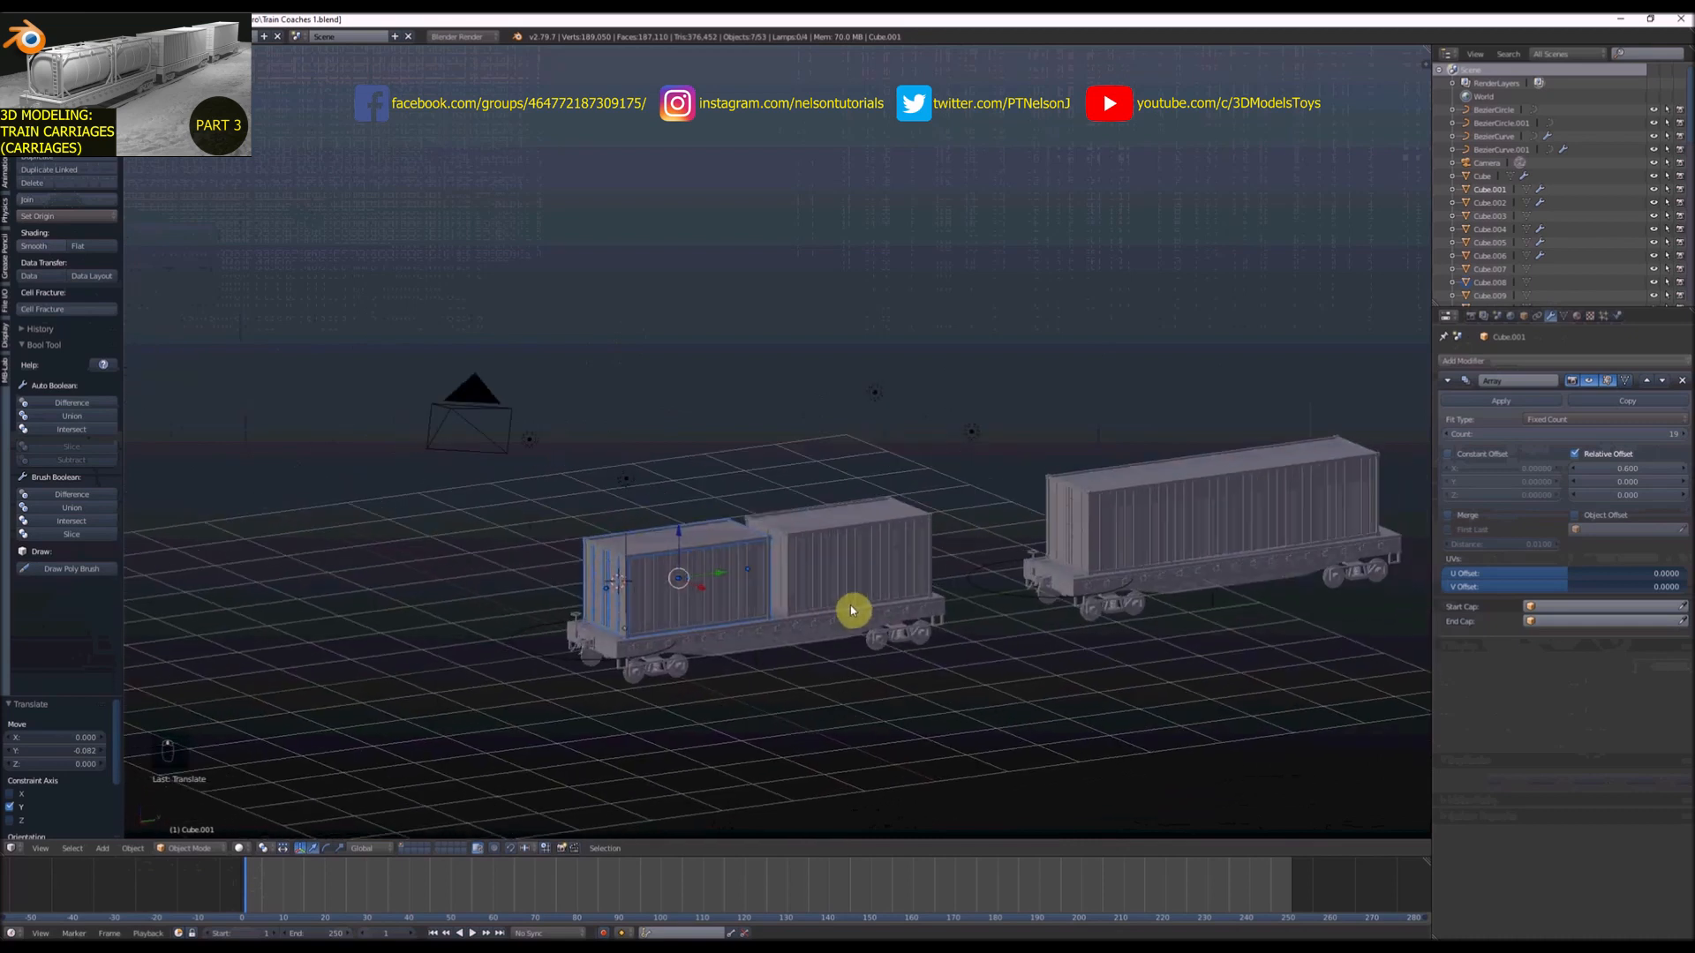
middle_drag(970, 595, 836, 571)
scroll(869, 590, down, 4)
scroll(806, 583, down, 3)
scroll(791, 612, up, 5)
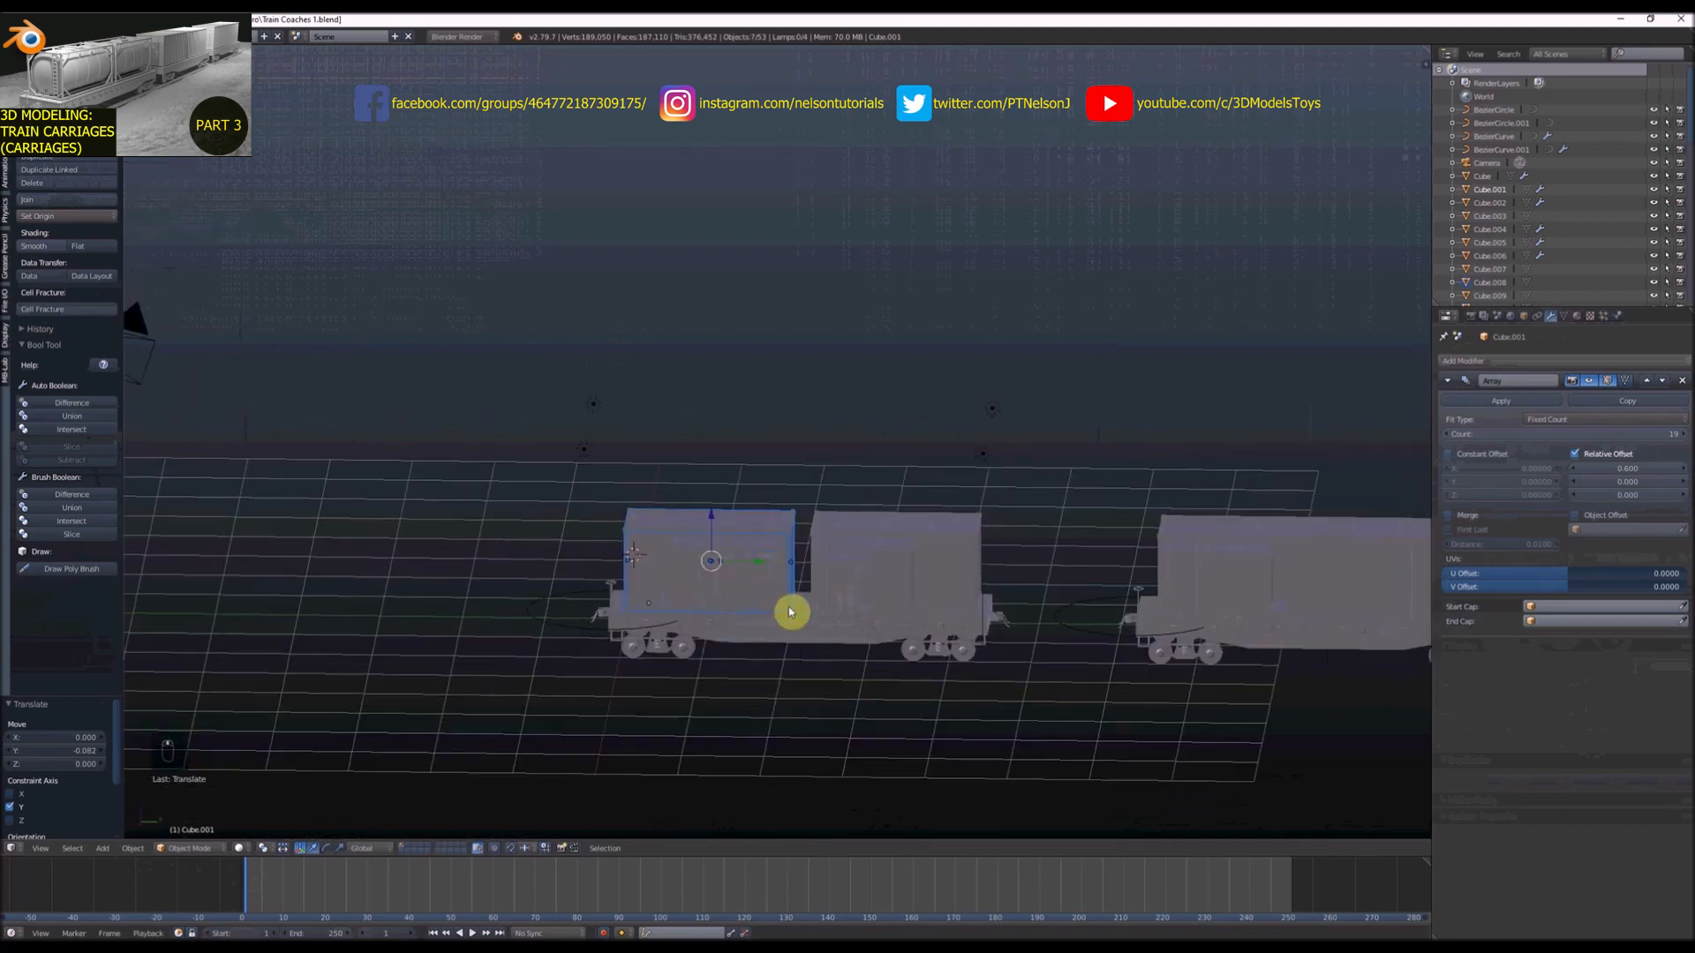
click(40, 36)
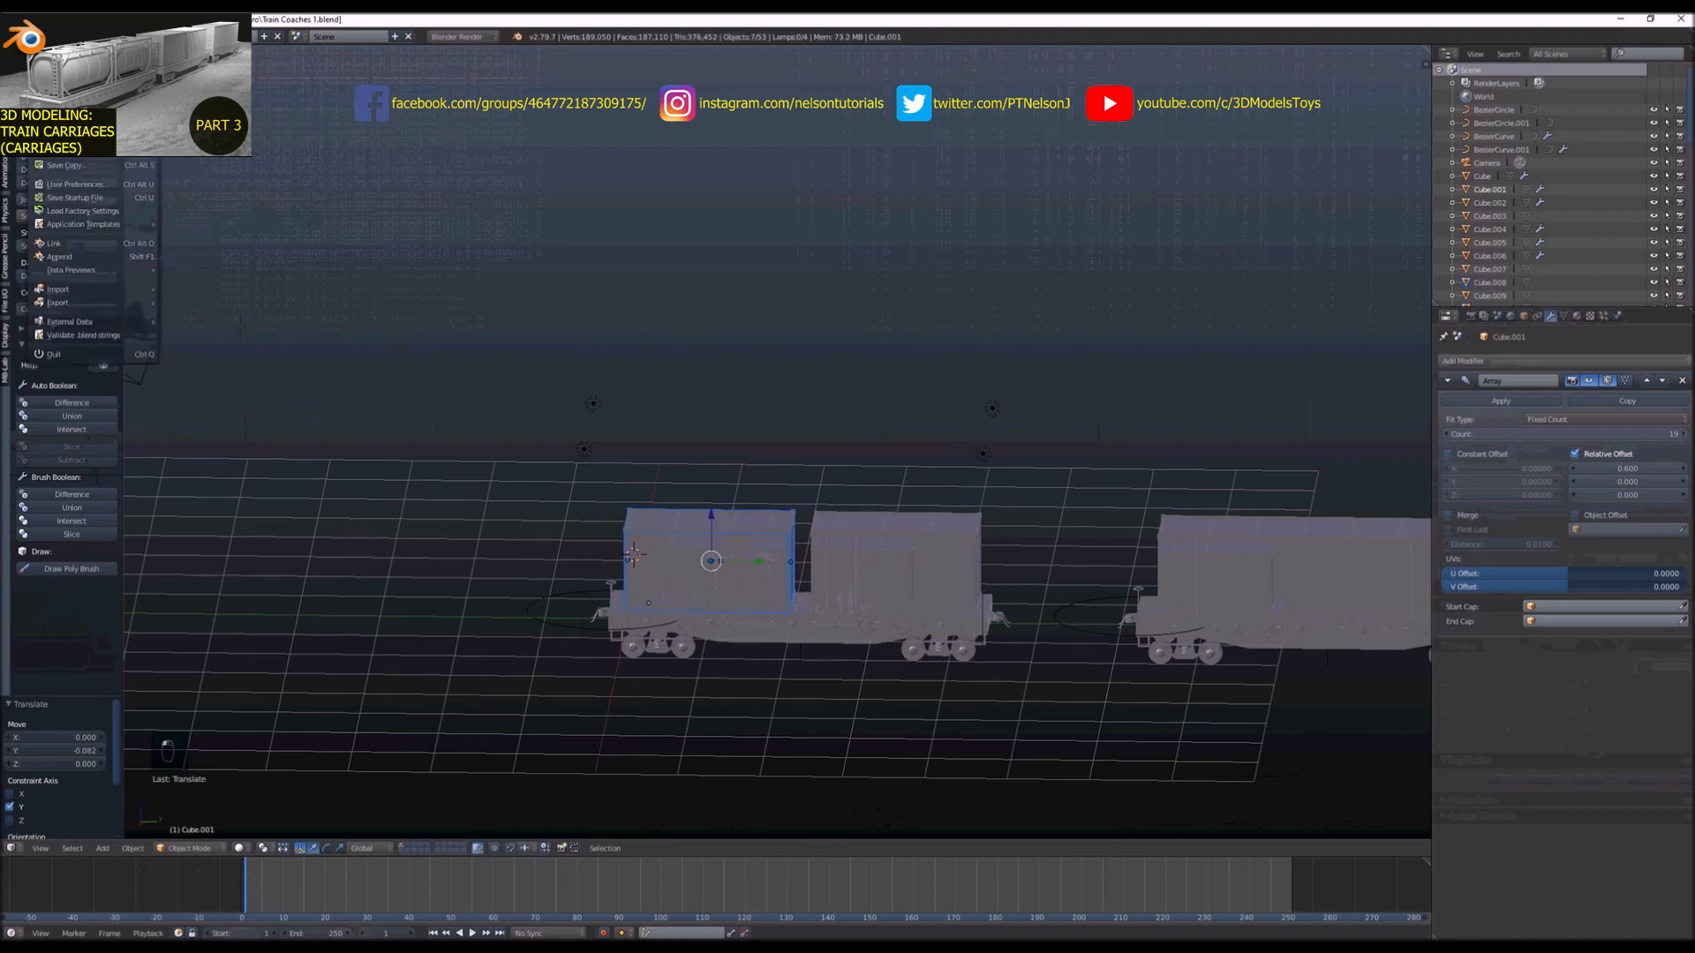
Select the two-container wagon's chassis, wheels, couplings and handbrake parts, and add the arrayed side brackets, leaving both containers unselected
scroll(658, 494, down, 2)
key(KP_3)
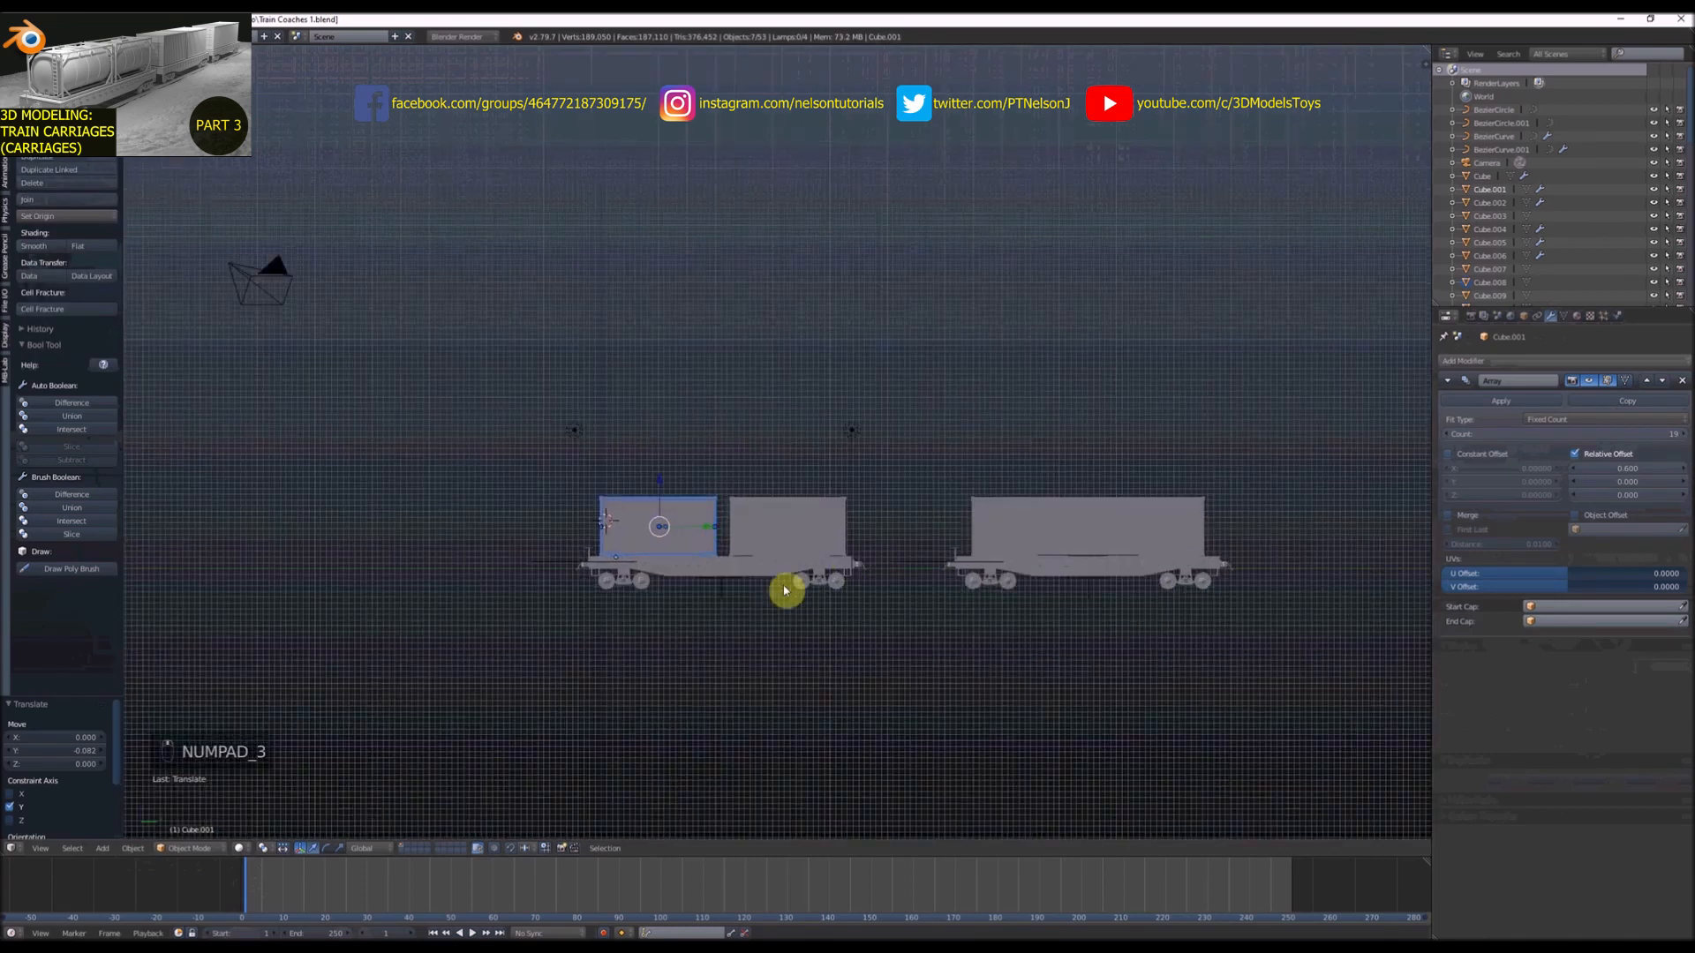
right_click(752, 580)
key(z)
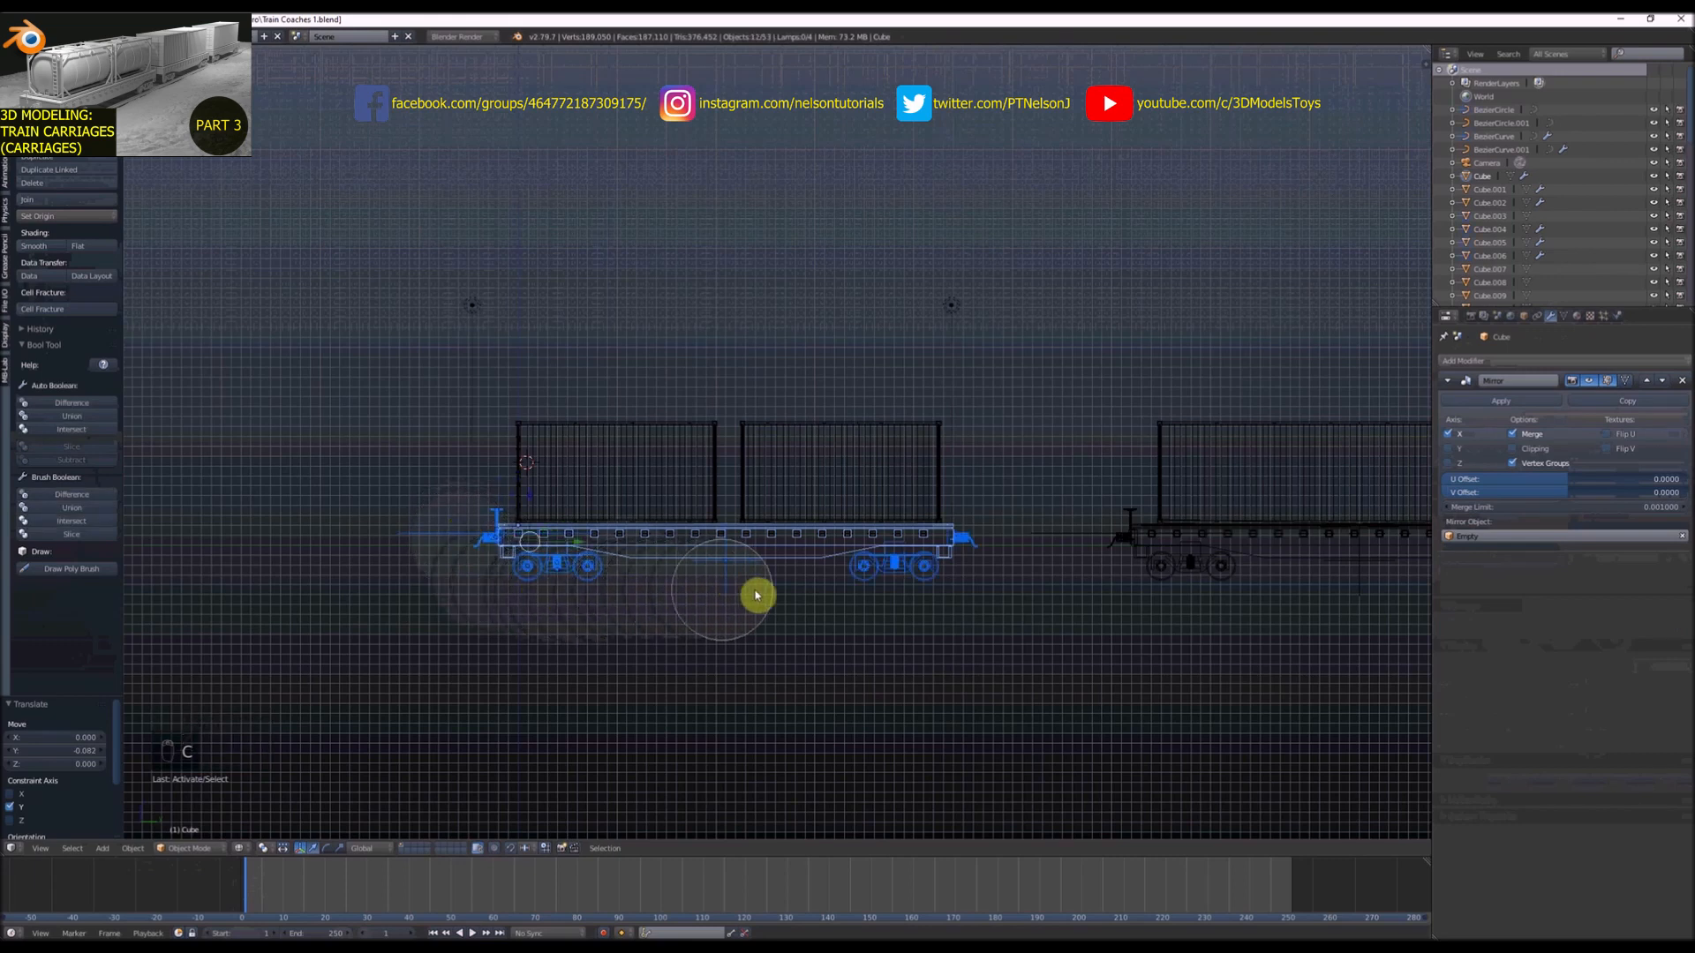
scroll(606, 541, up, 13)
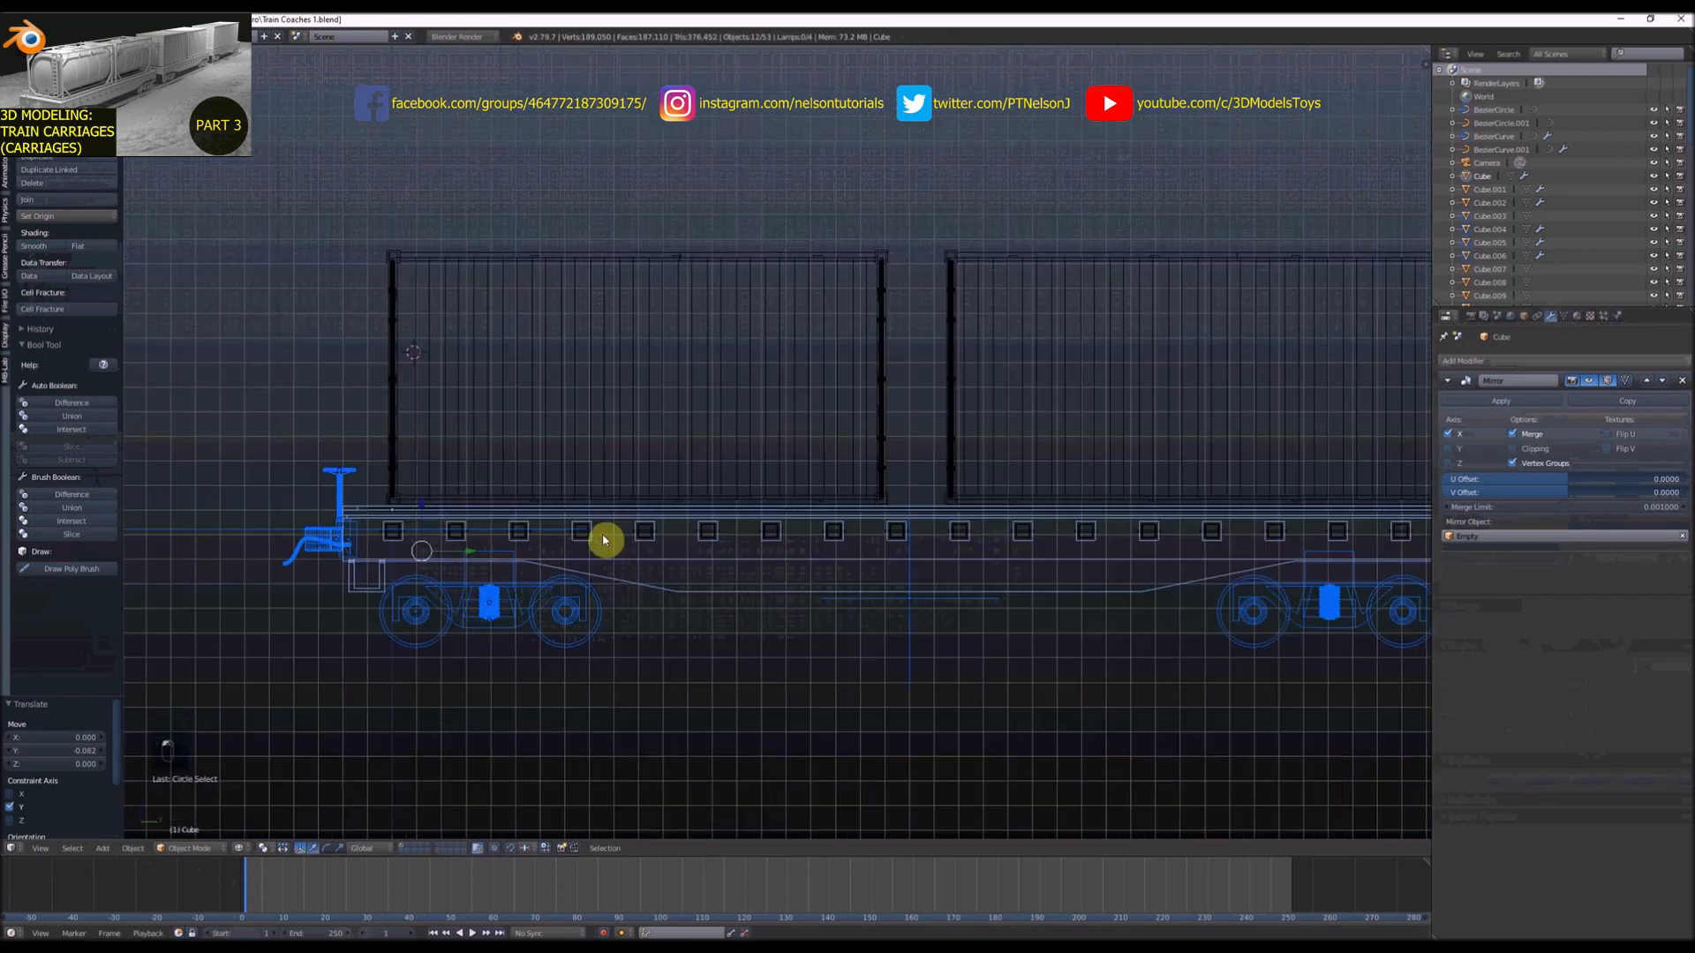
right_click(572, 516)
scroll(572, 516, down, 3)
scroll(859, 530, down, 5)
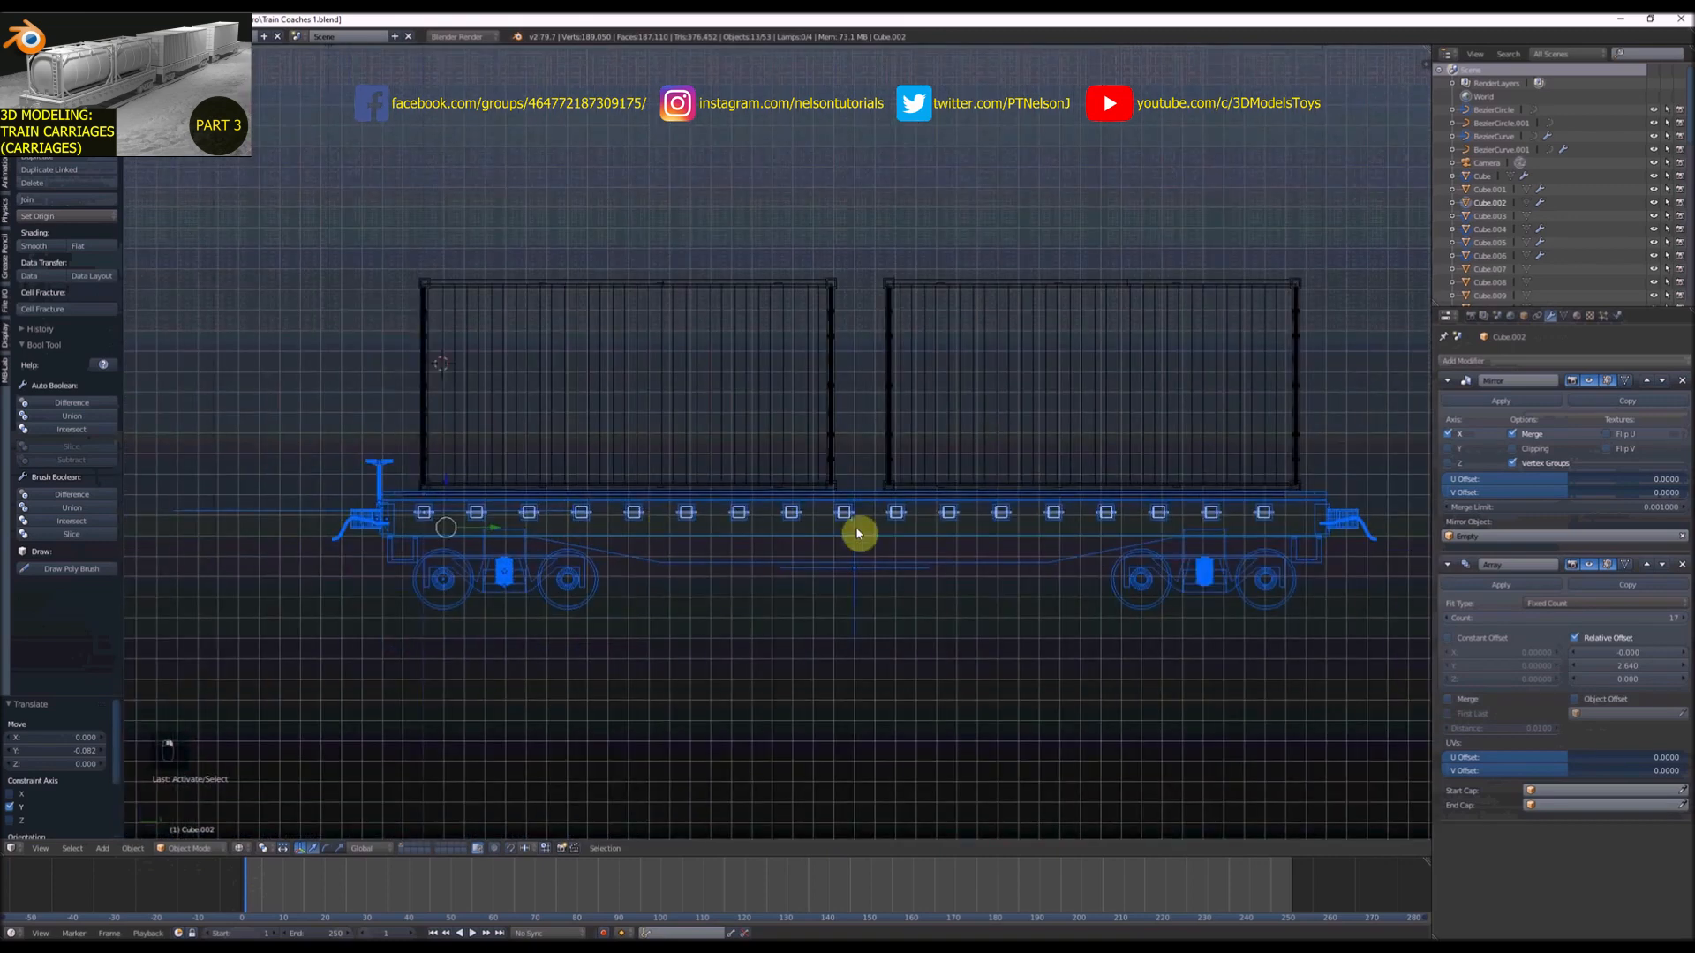
Add the arrayed cross members of the two-container wagon's deck to the selection
mouse_move(859, 530)
middle_down()
mouse_move(810, 582)
mouse_move(863, 530)
mouse_move(829, 564)
mouse_move(863, 586)
mouse_move(874, 548)
middle_up()
scroll(732, 472, up, 5)
scroll(636, 537, down, 4)
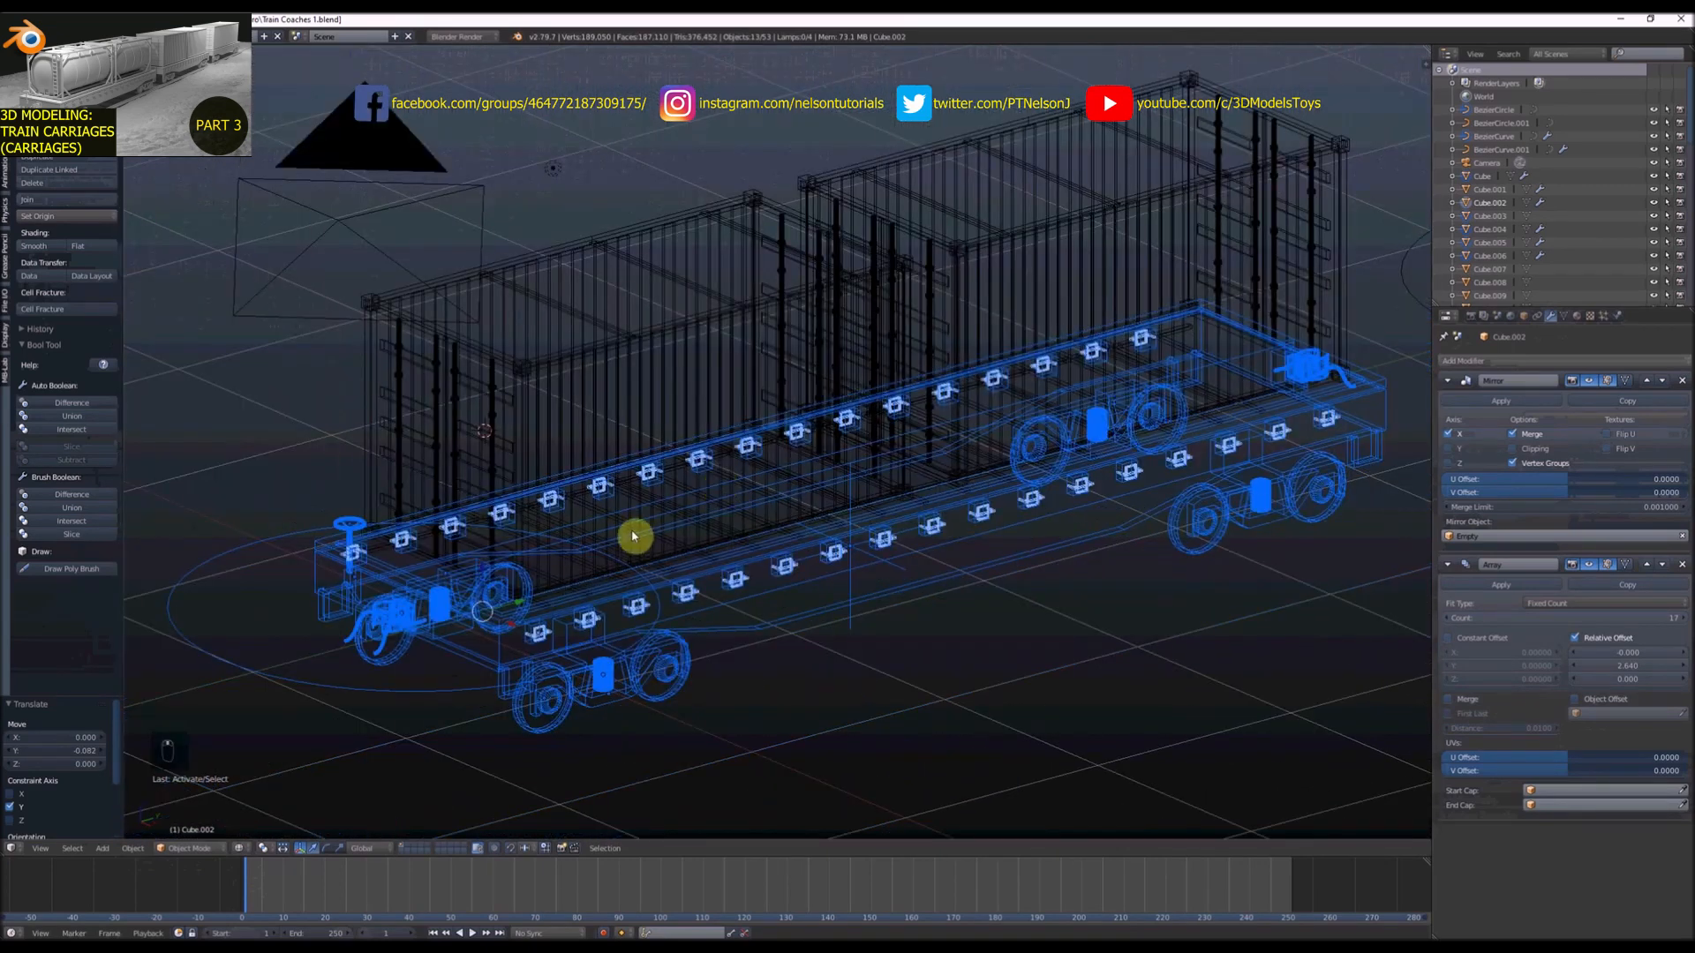
middle_drag(636, 537, 813, 545)
key(z)
middle_drag(914, 614, 931, 599)
scroll(931, 599, up, 5)
key(z)
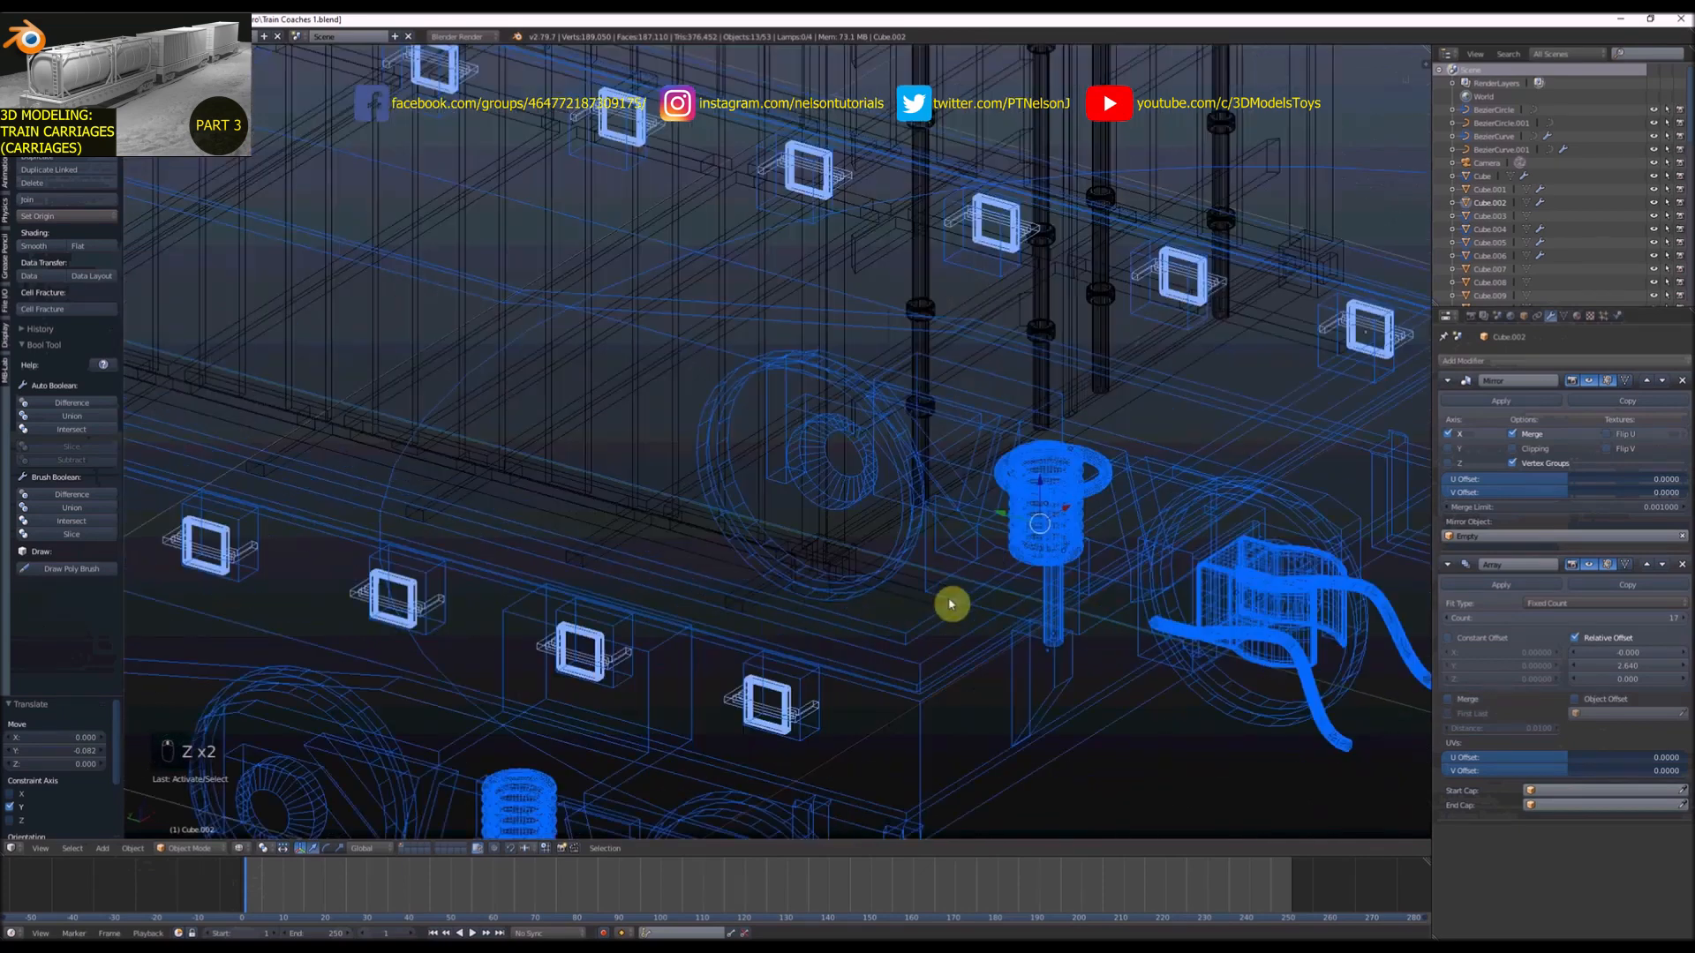
key(z)
shift+right_click(919, 596)
key(z)
scroll(918, 594, down, 5)
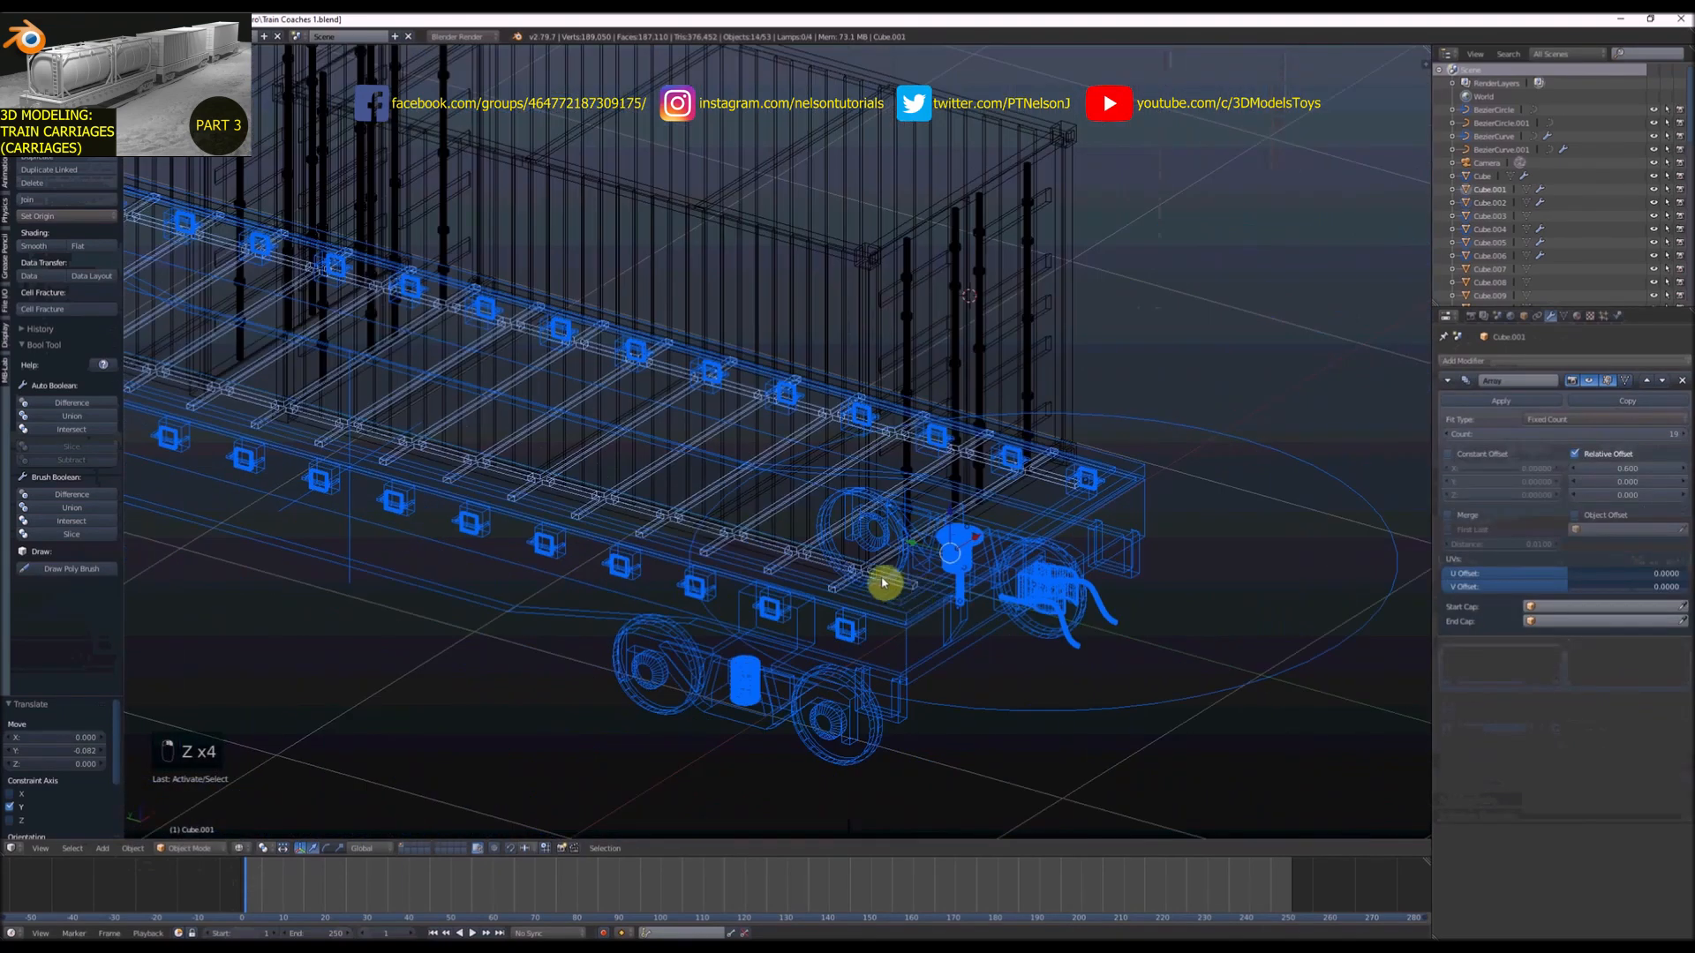
scroll(881, 579, up, 7)
scroll(809, 579, down, 8)
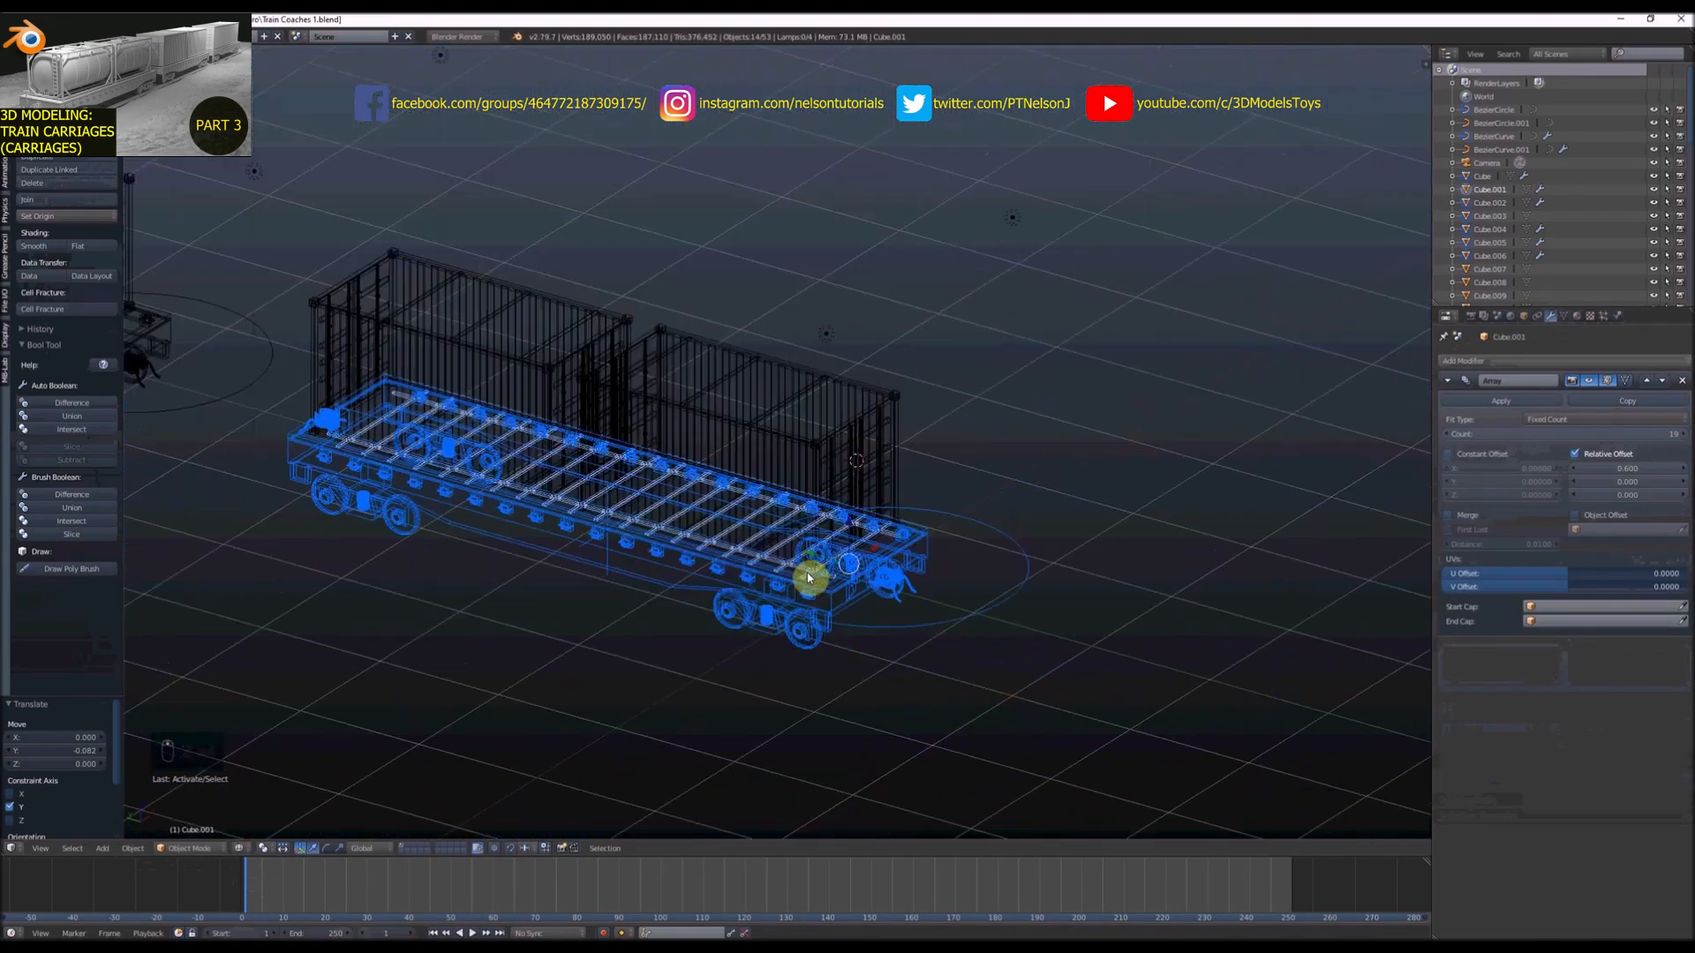
Duplicate the selected flatbed parts and place the copy about 6.1 units away along Y, beyond the wagon's handbrake end
key(z)
middle_drag(806, 575, 852, 545)
key(shift+d)
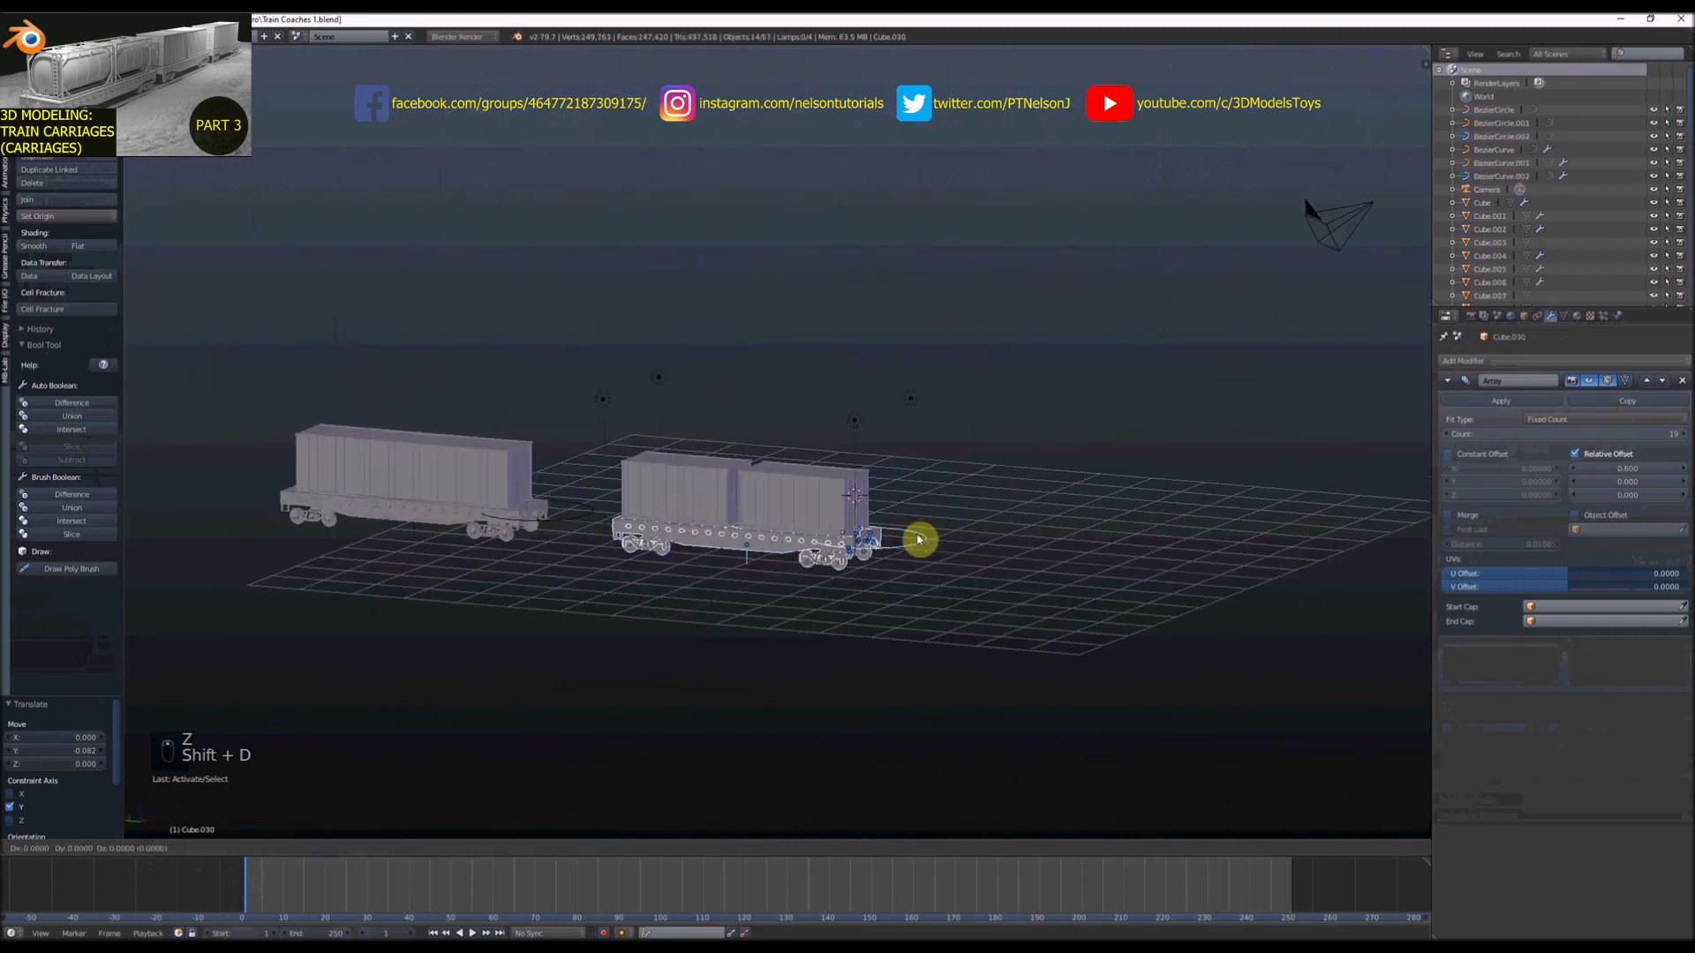
key(y)
click(1206, 575)
middle_drag(1206, 576, 918, 514)
scroll(1180, 584, up, 5)
scroll(926, 540, down, 5)
scroll(1072, 456, down, 4)
scroll(1311, 386, up, 6)
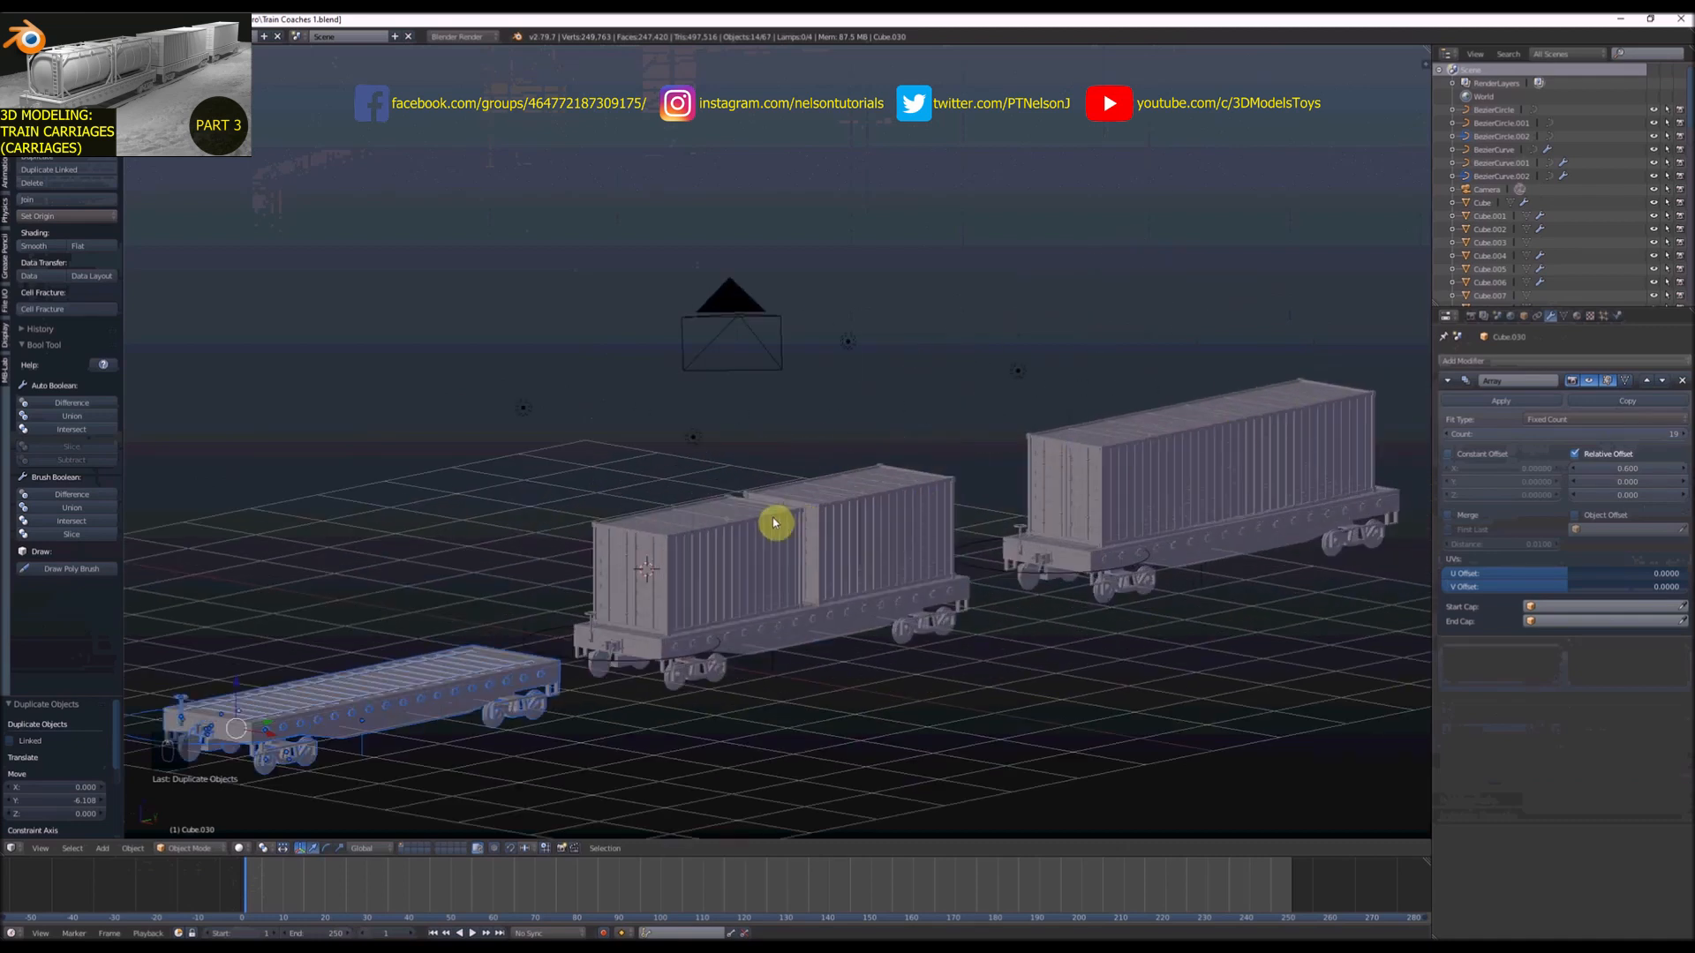
Duplicate the handbrake-end container's frame and move the copy about 6.09 units along Y onto the empty flatbed
click(775, 522)
scroll(789, 528, down, 4)
middle_drag(789, 528, 712, 533)
scroll(712, 533, up, 7)
key(z)
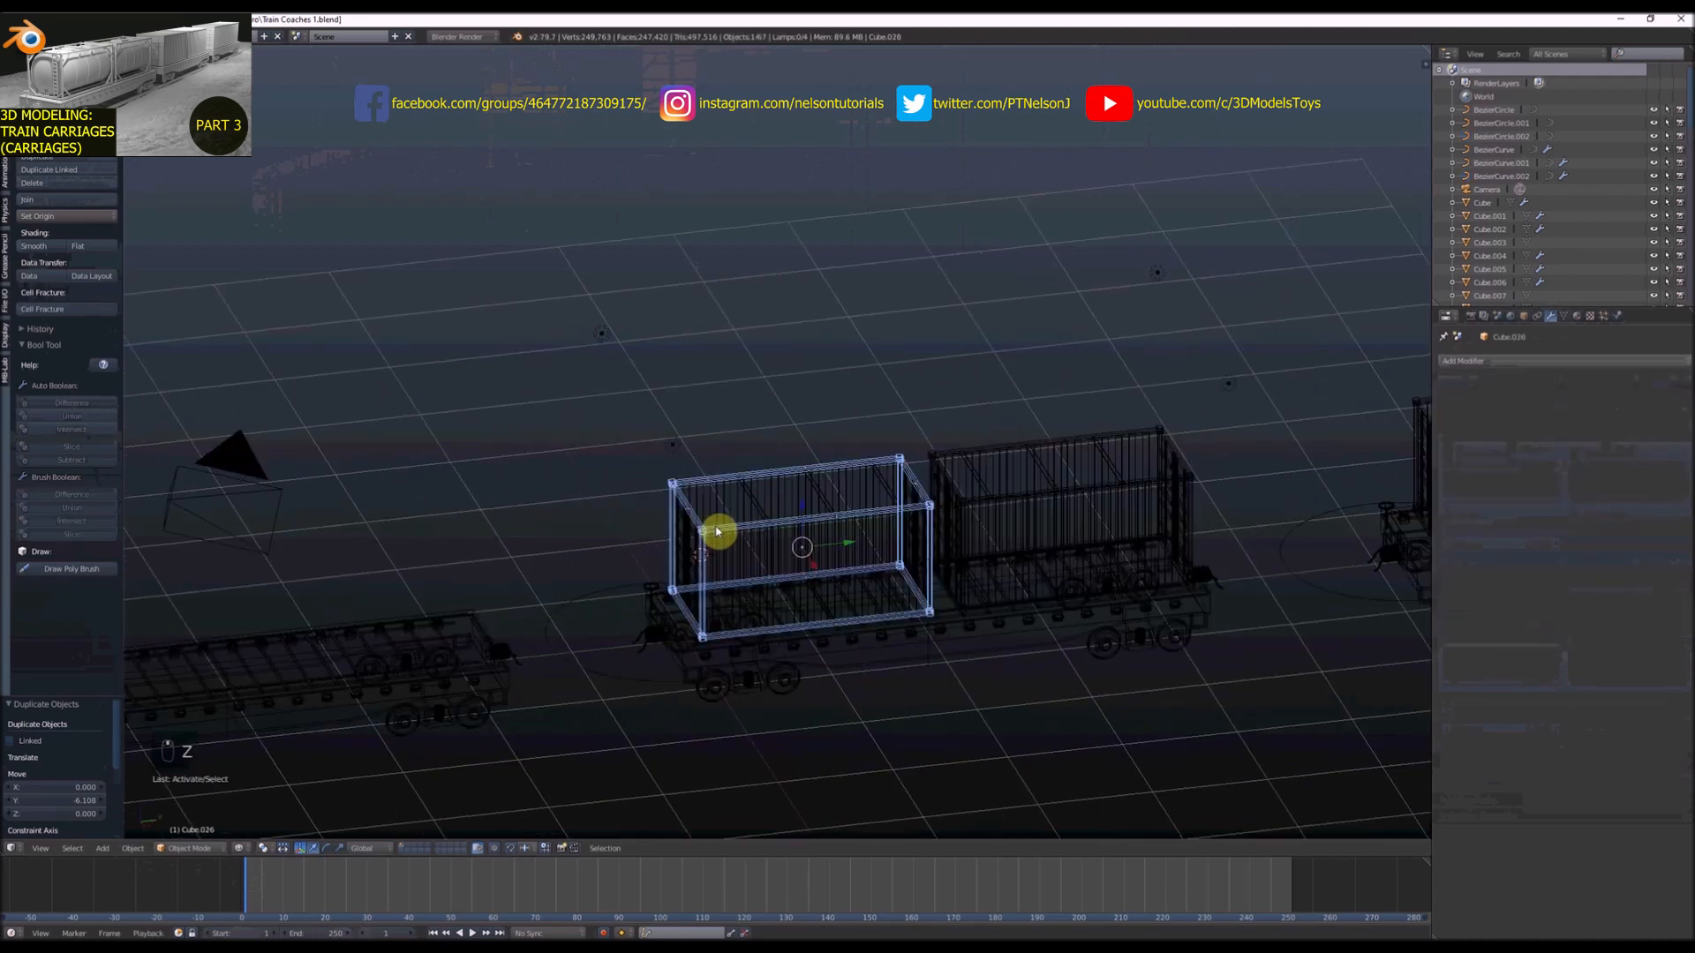
key(z)
scroll(799, 514, down, 3)
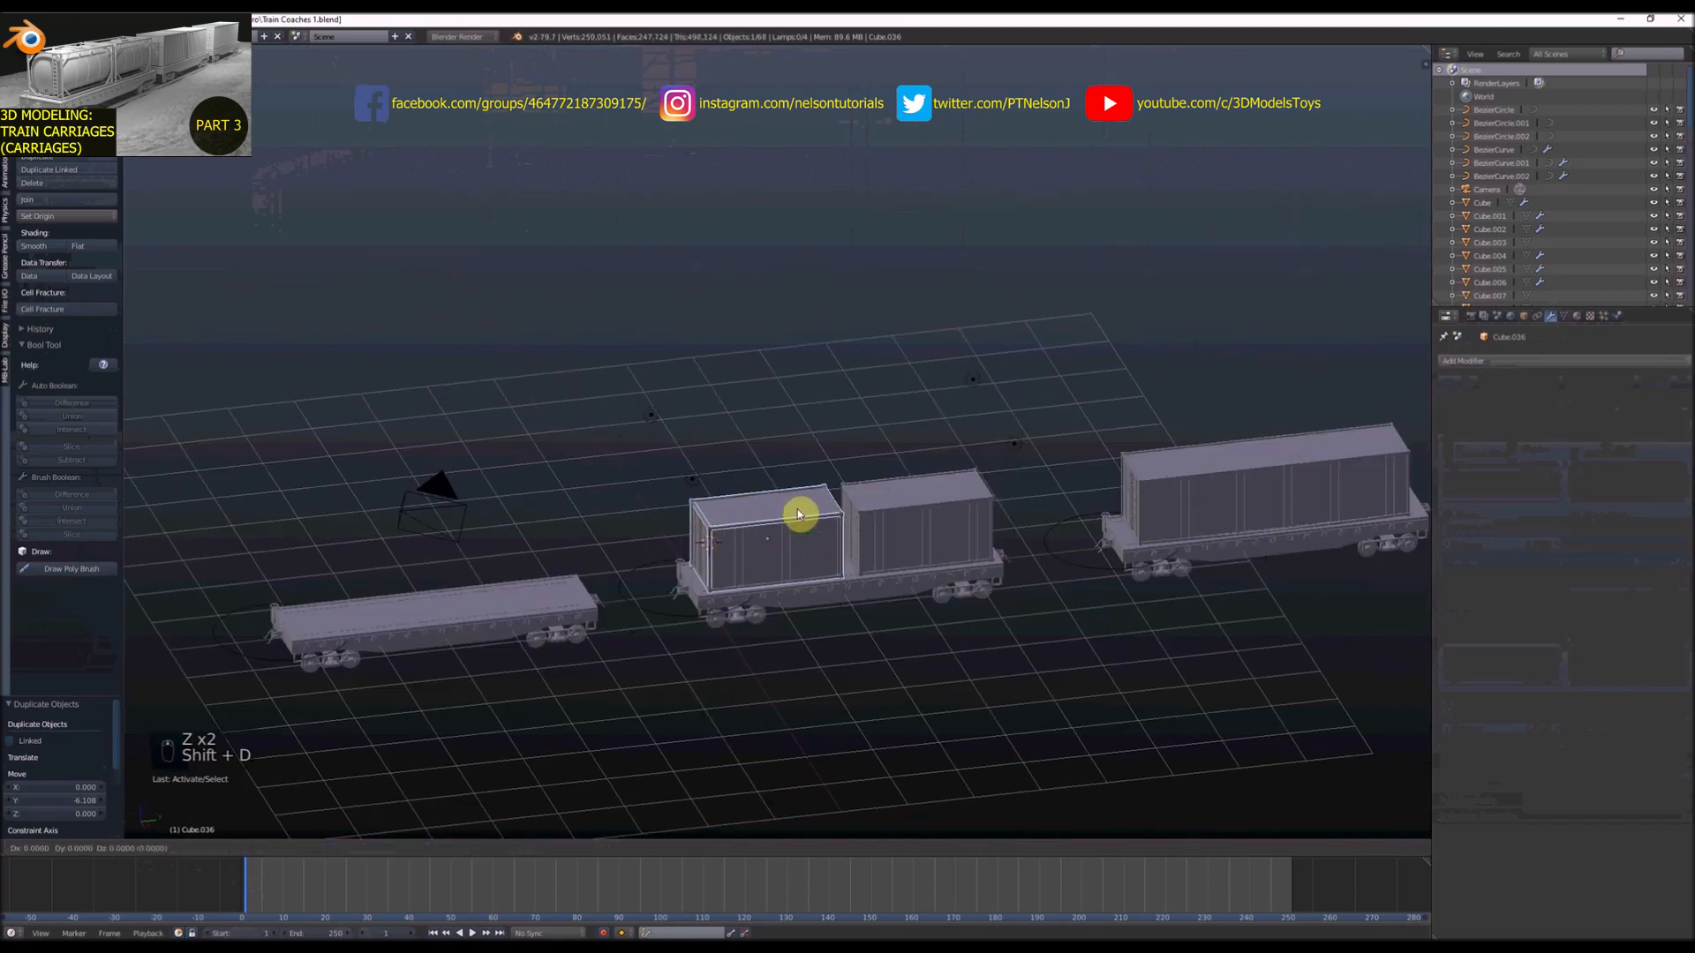
key(y)
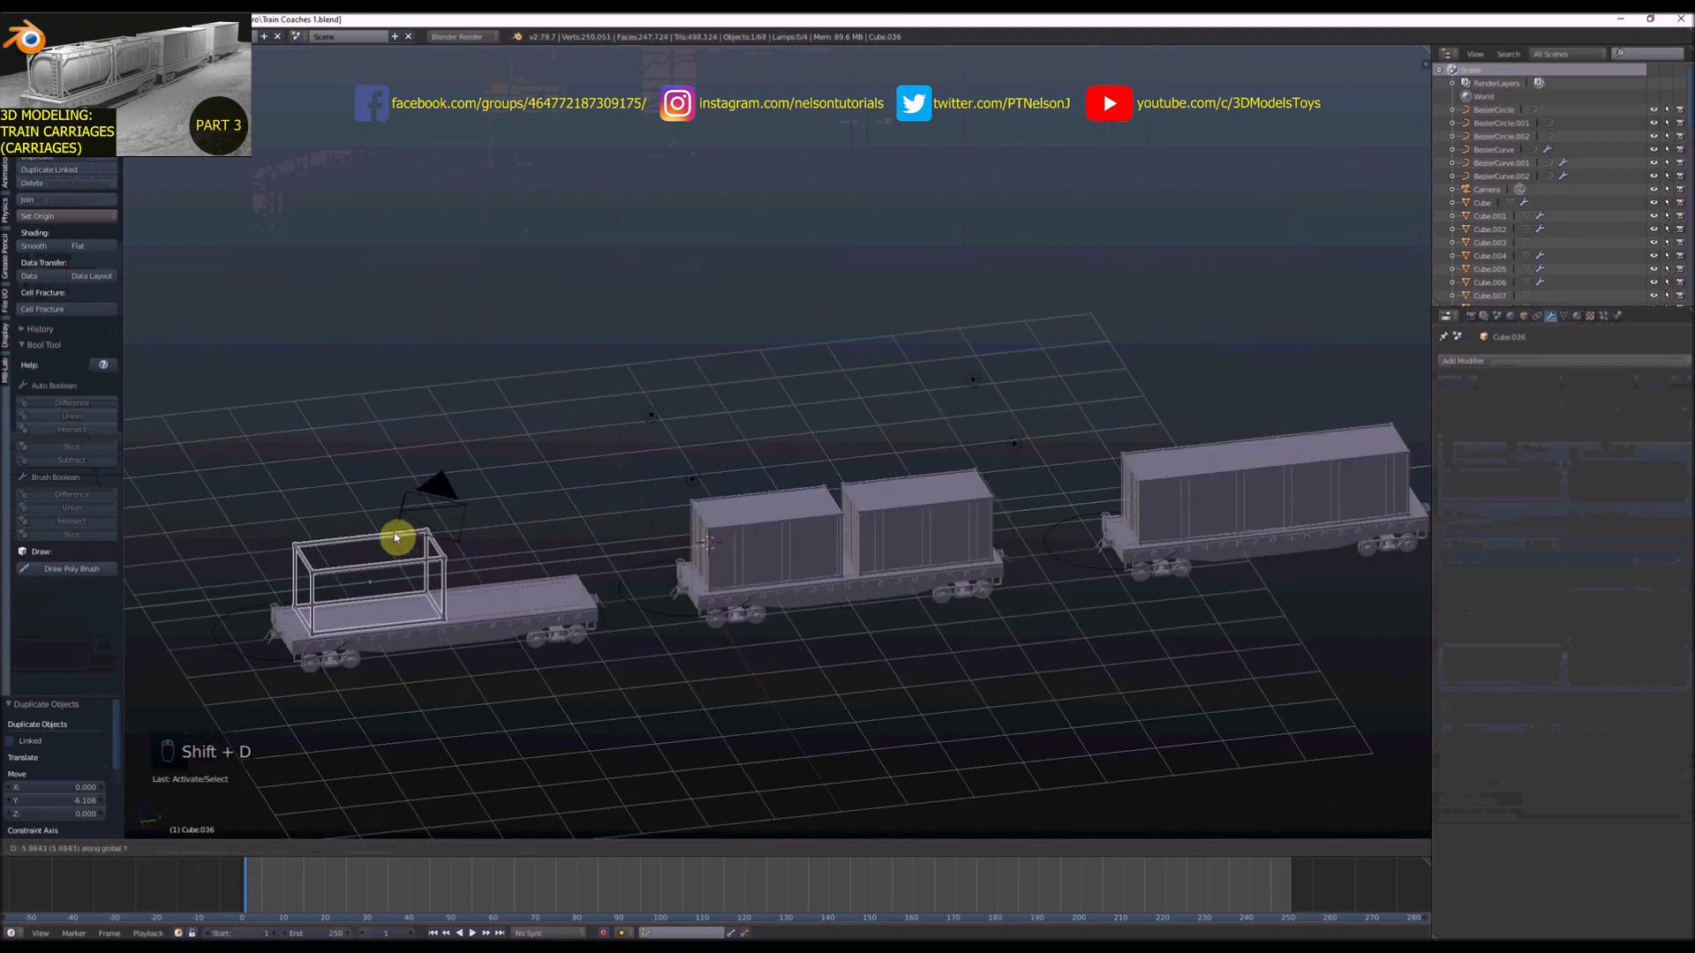
click(394, 536)
middle_drag(394, 534, 405, 591)
scroll(374, 559, up, 5)
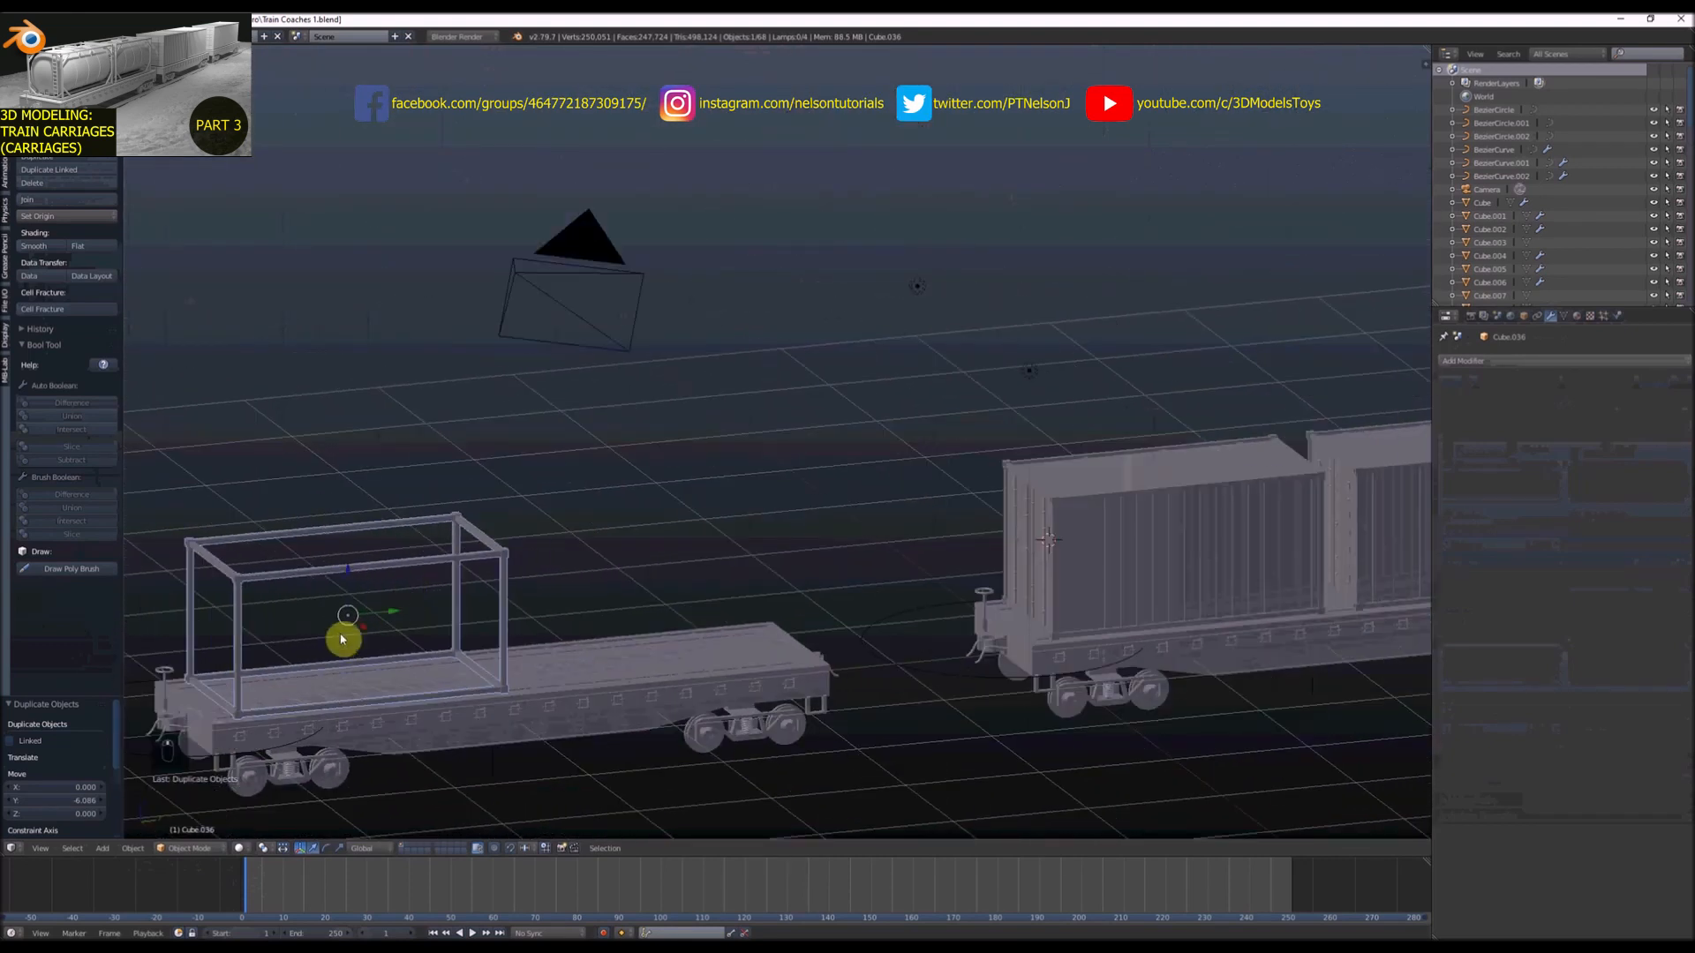
Snap the 3D cursor to the copied frame, add a cylinder there and scale it by 0.471
key(shift+s)
click(333, 693)
key(shift+a)
mouse_move(352, 649)
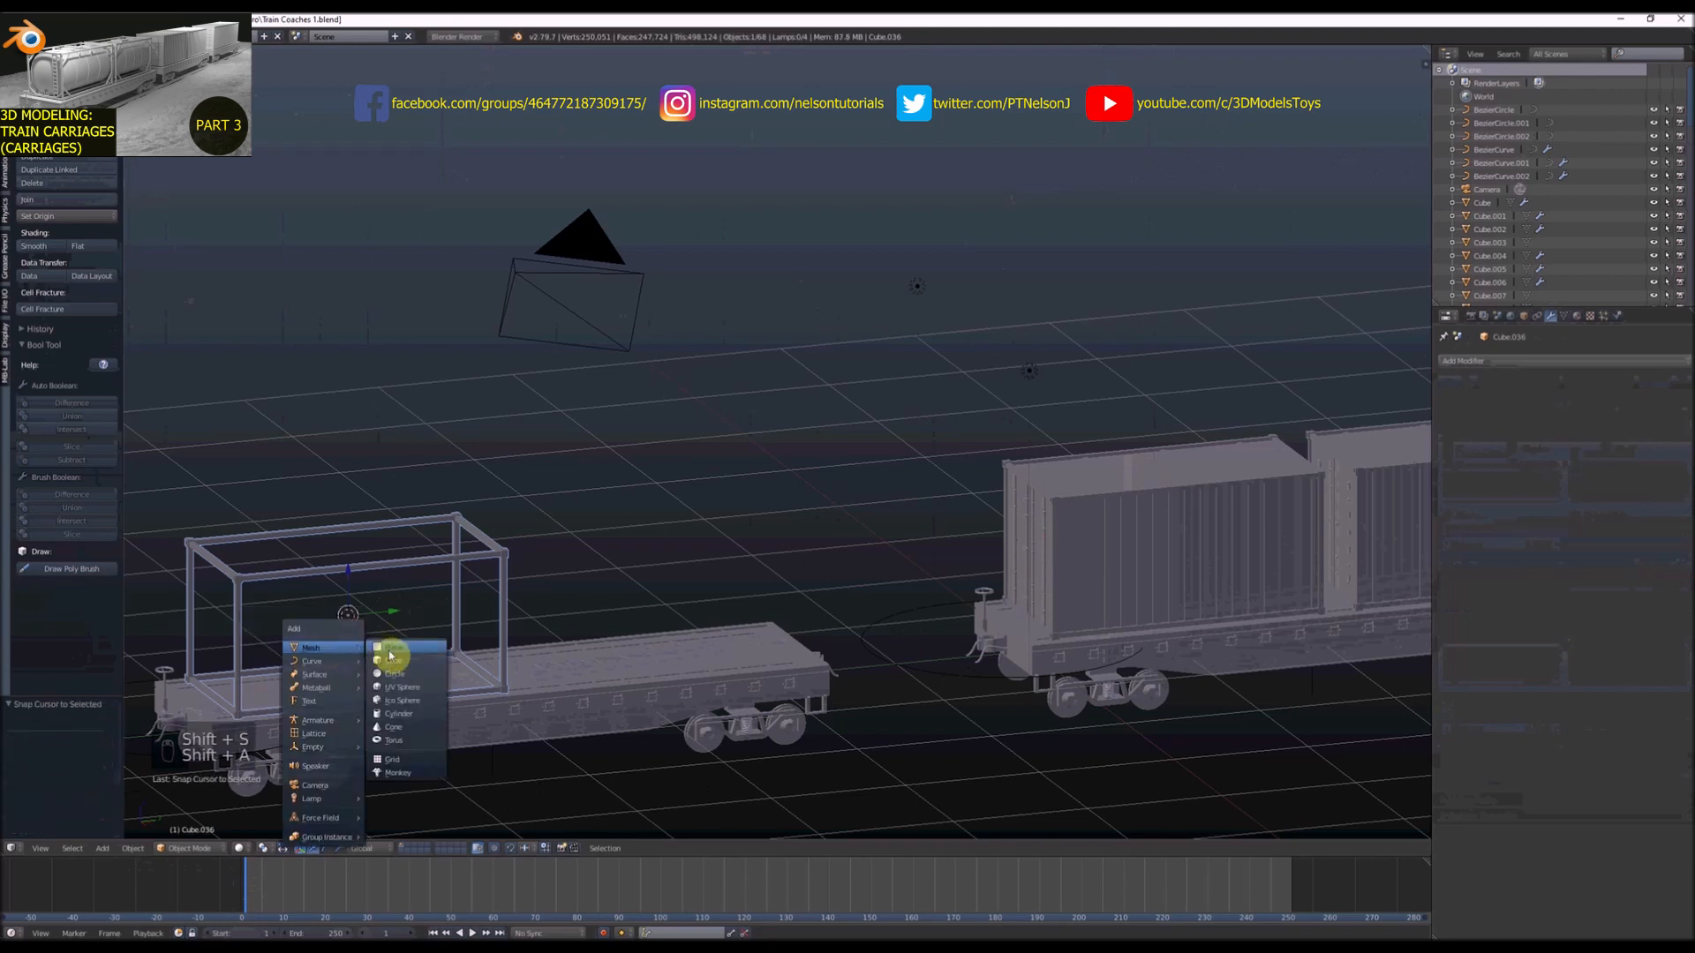
click(403, 719)
key(s)
click(513, 608)
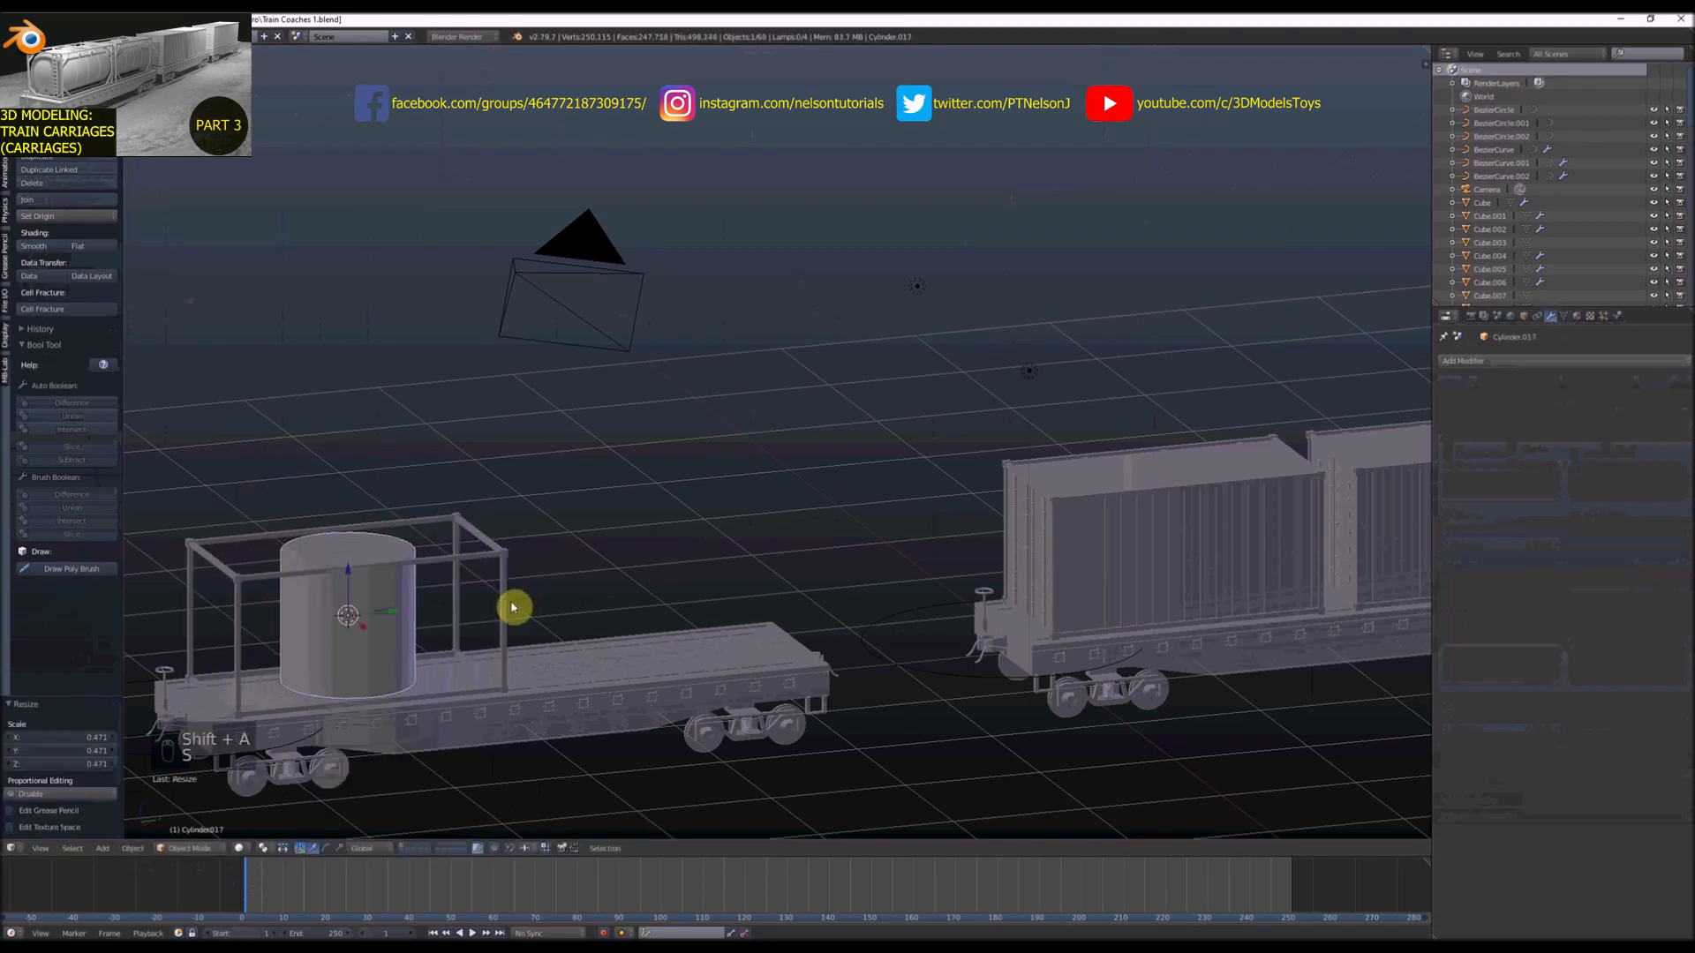
Rotate the cylinder -90° to lie lengthwise on the wagon and scale it to fit the frame's end opening
key(KP_3)
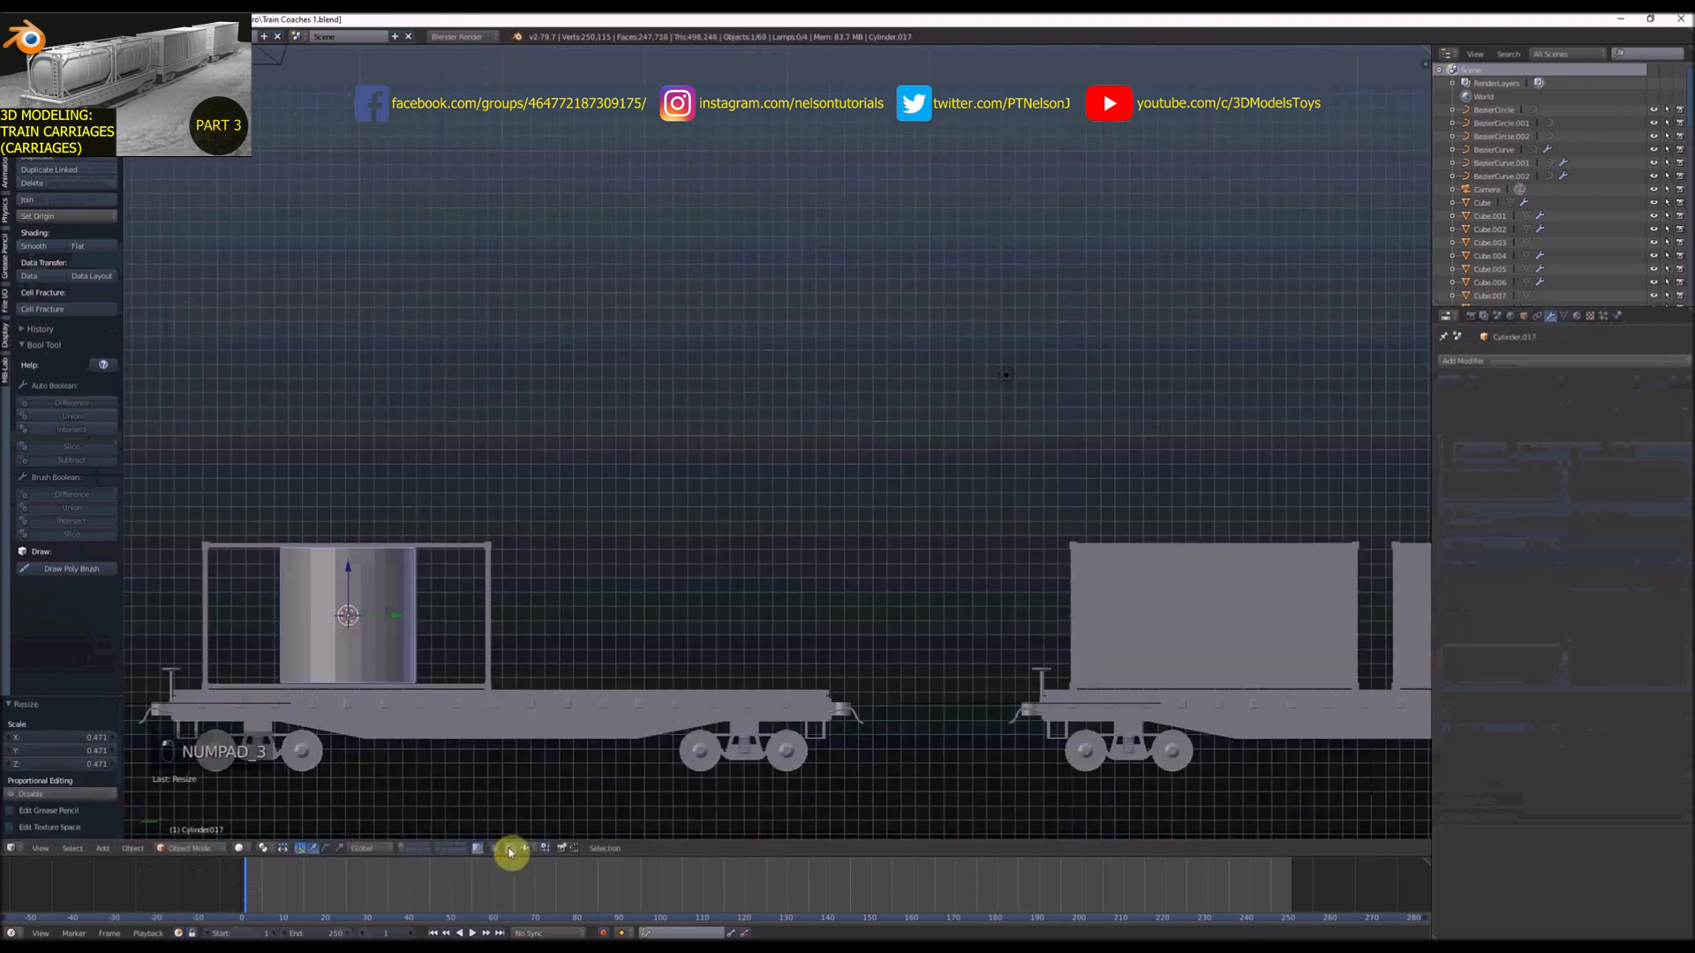
key(r)
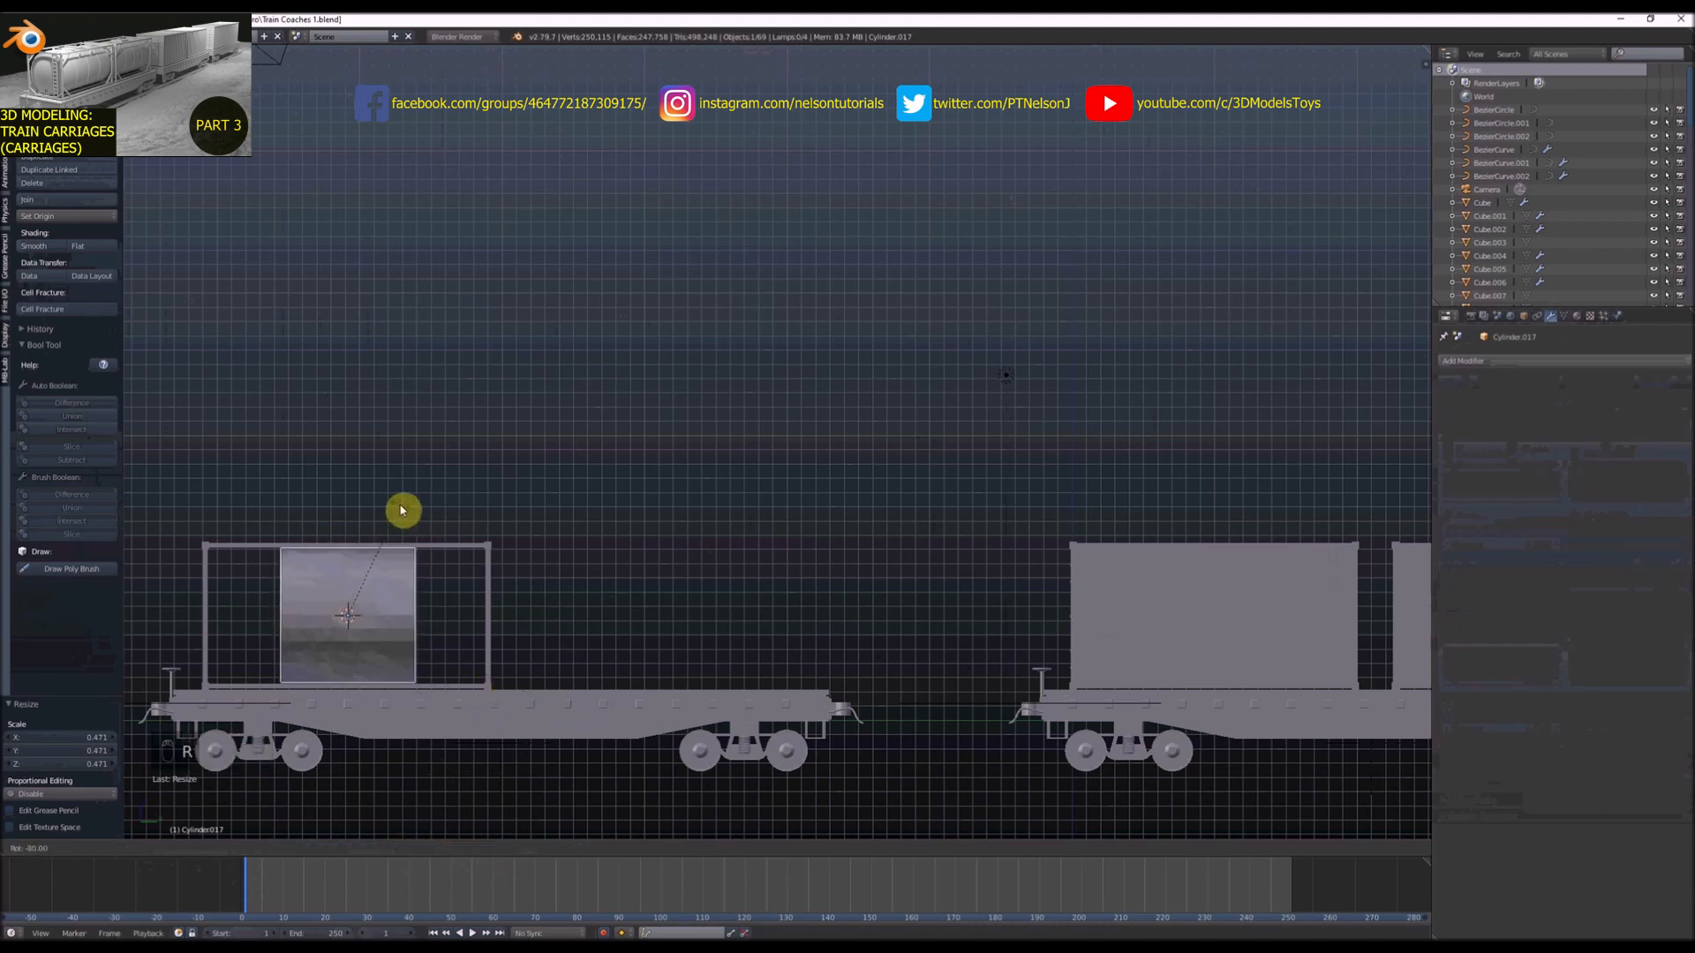
click(402, 510)
middle_drag(401, 533, 526, 903)
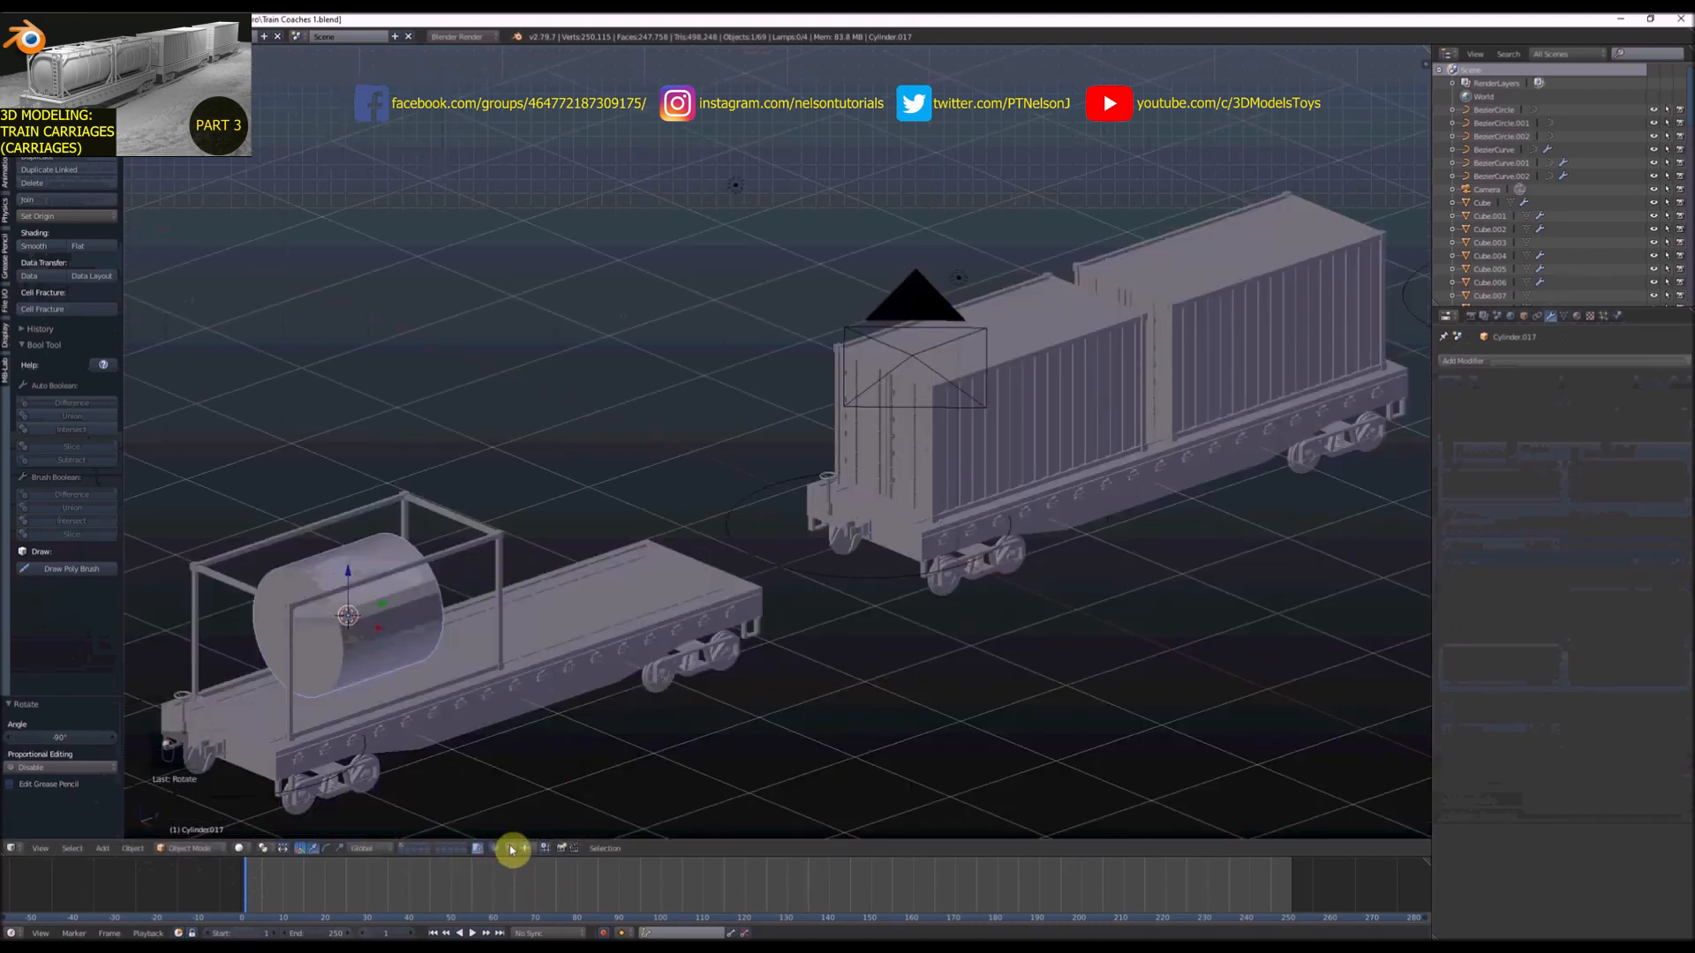
key(KP_1)
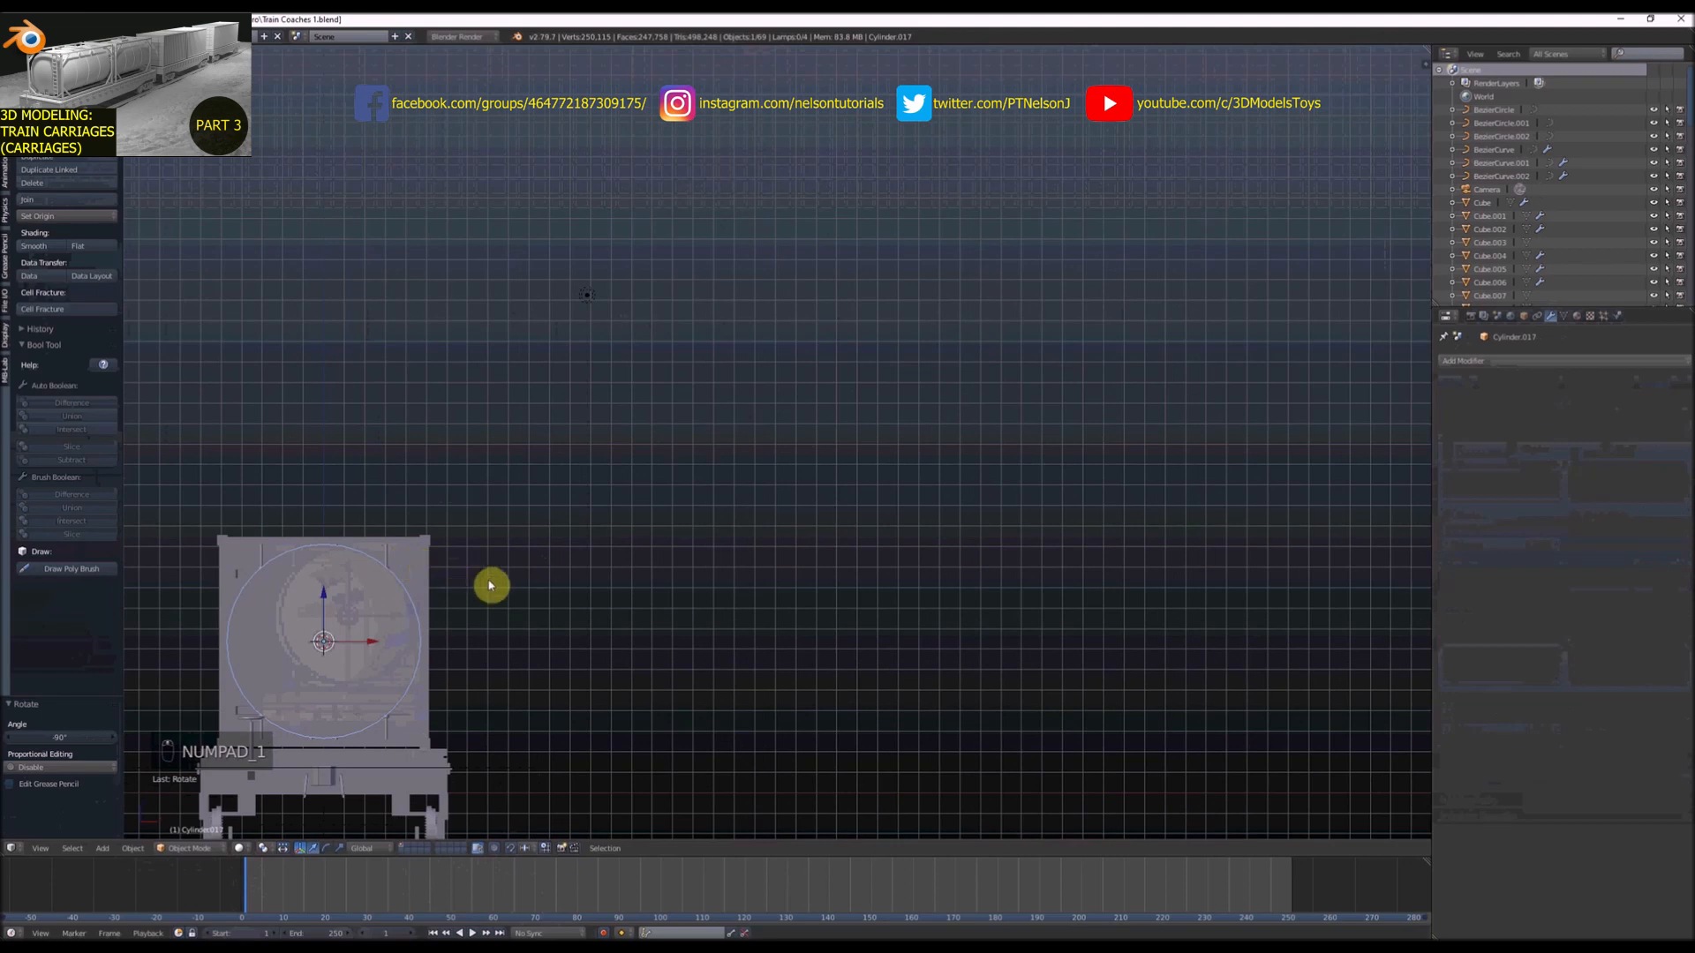
key(s)
click(517, 590)
Enter Edit Mode on the cylinder and switch to face selection
middle_drag(533, 594, 370, 613)
key(Tab)
key(ctrl+Tab)
click(354, 632)
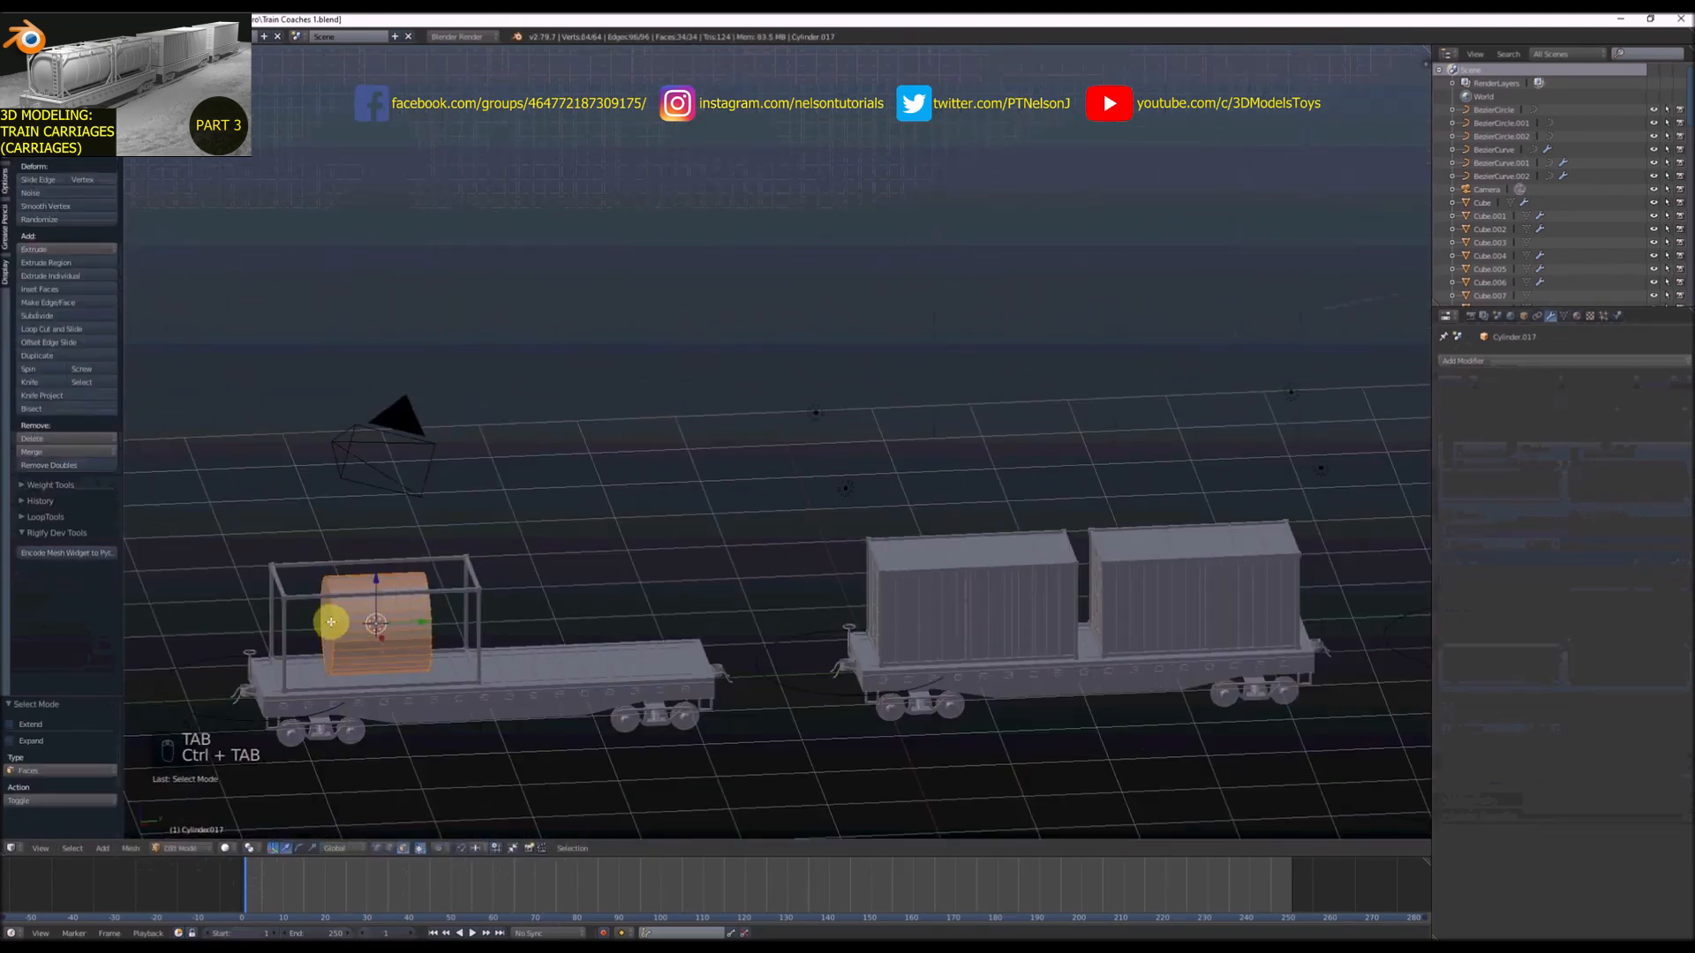
Try moving the cylinder's handbrake-end face -0.274 along Y, and undo the move
right_click(331, 622)
scroll(333, 621, up, 3)
key(ctrl+z)
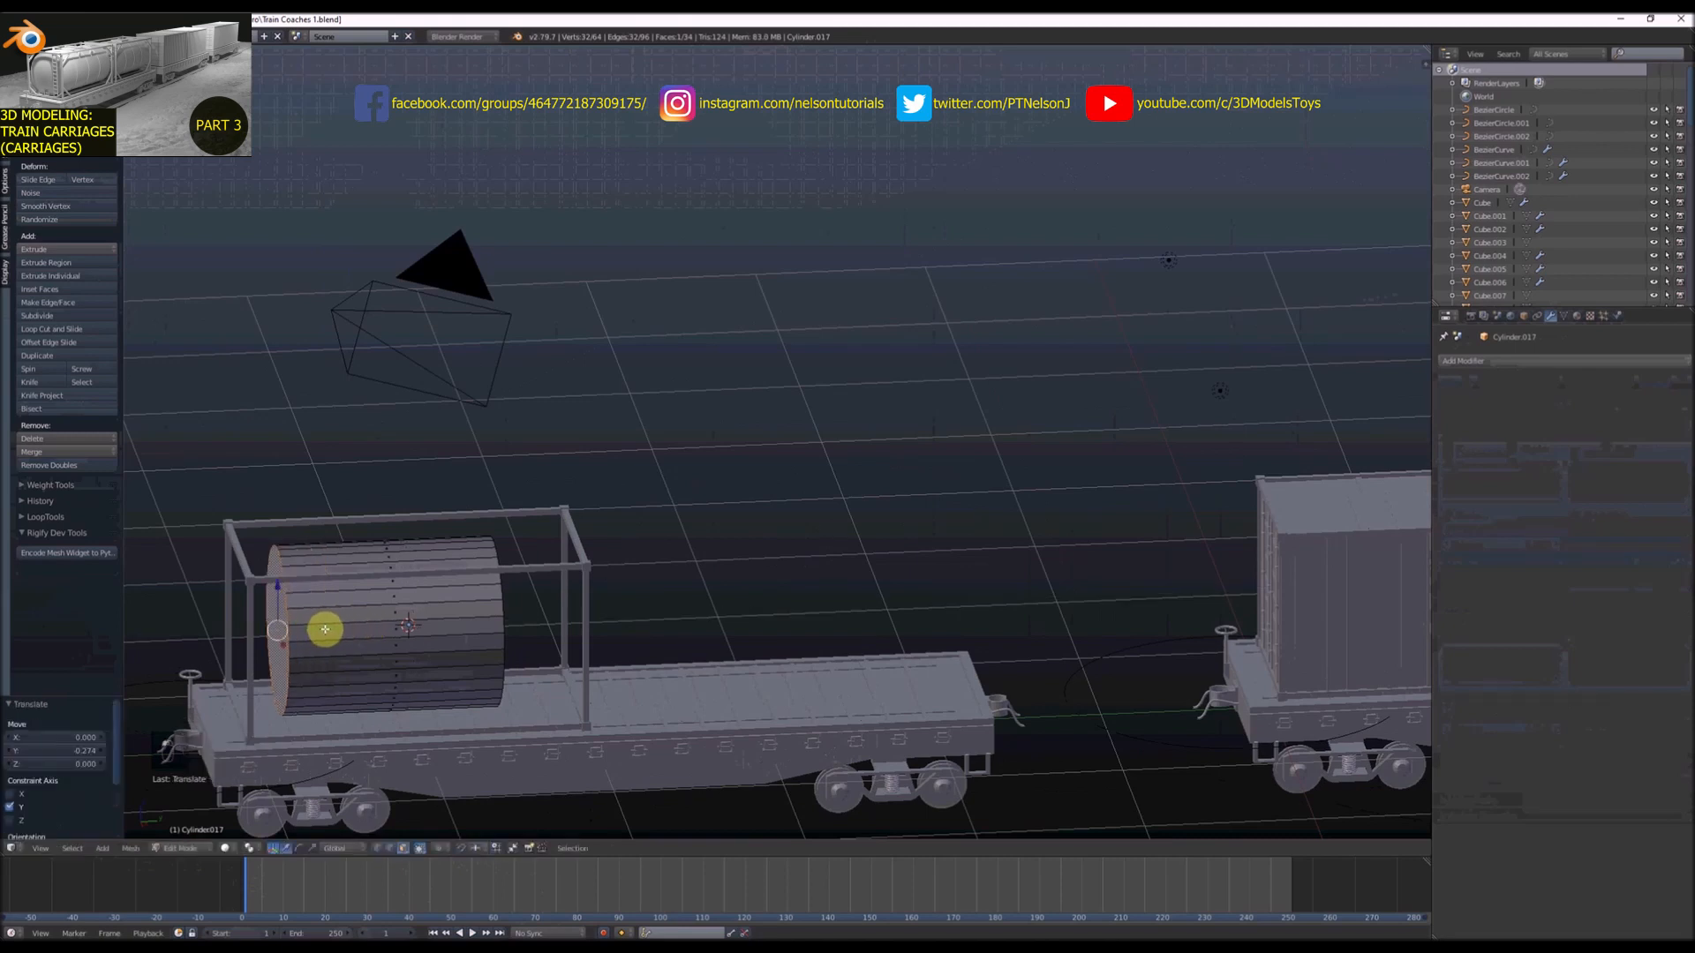
Scale the cylinder's two end faces apart by 1.937 along Y to fill the frame's length
middle_drag(326, 628, 505, 621)
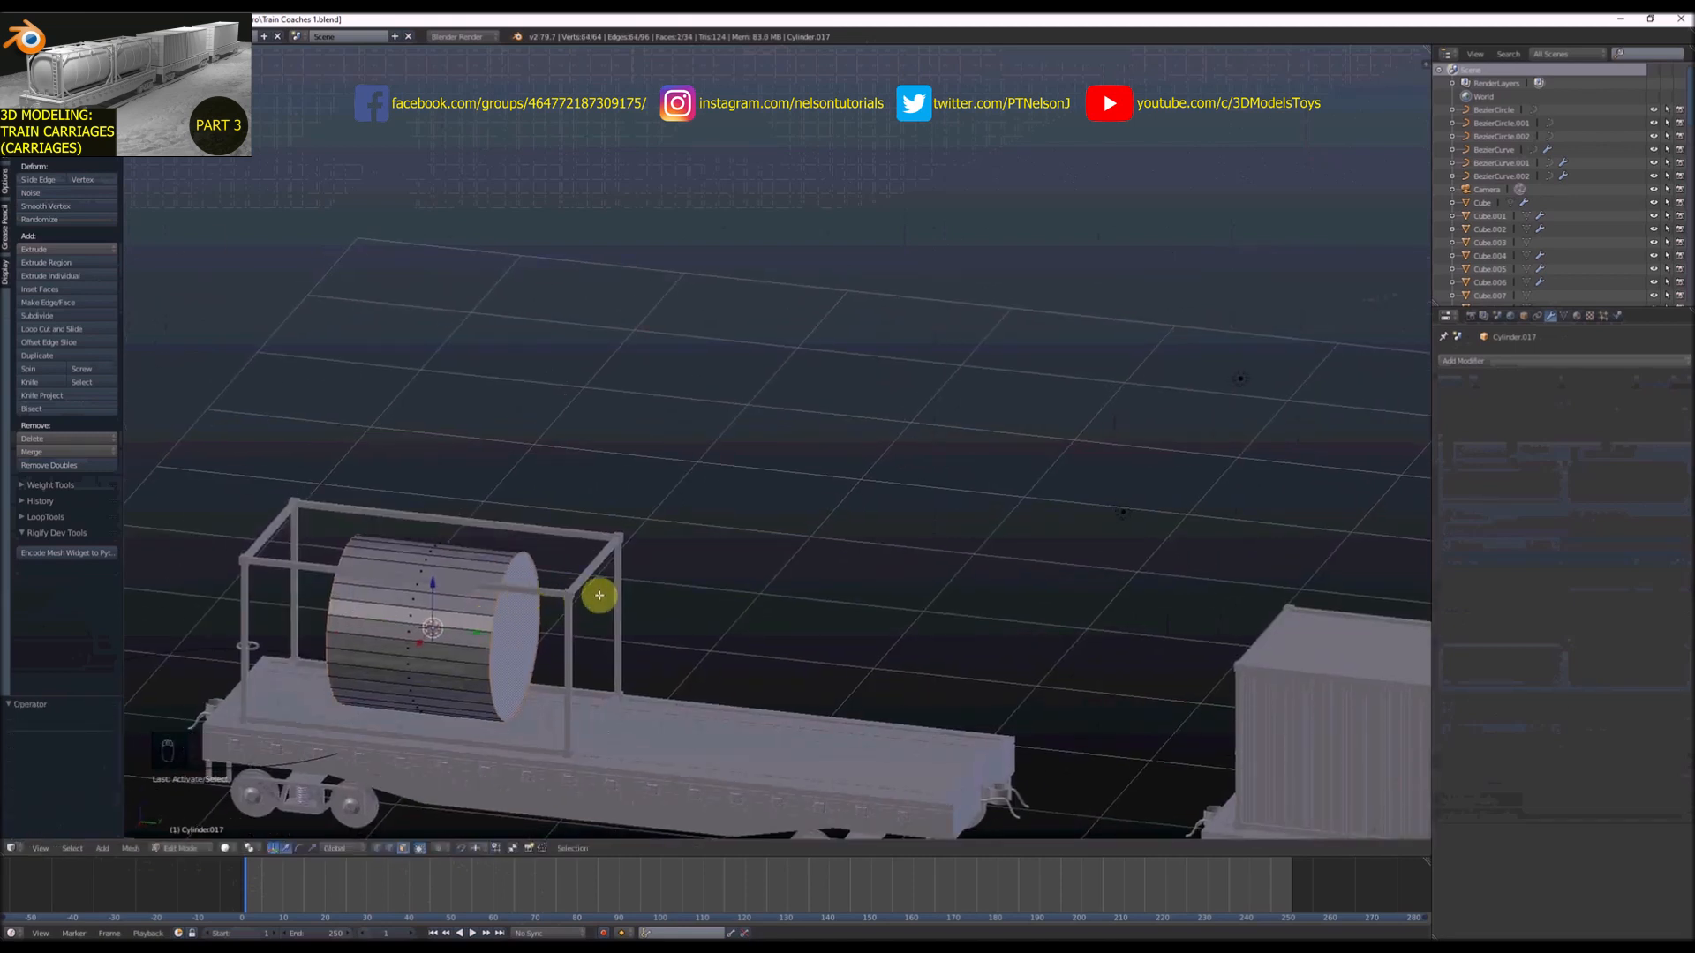
key(s)
key(y)
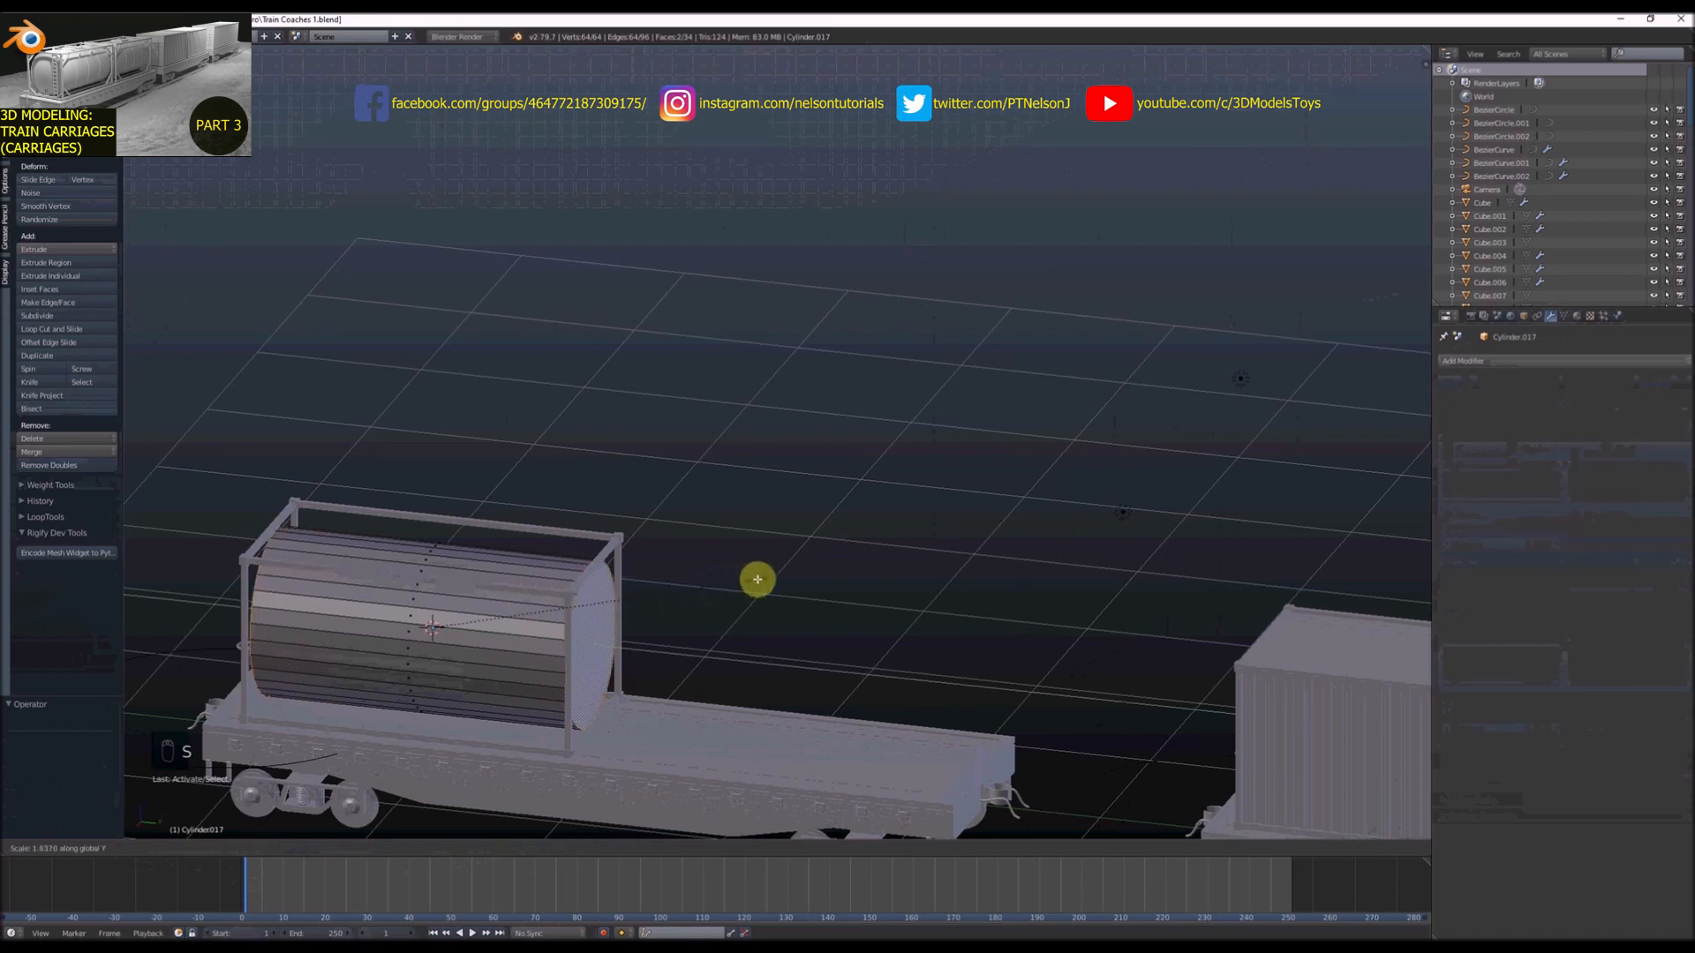
click(758, 579)
key(KP_3)
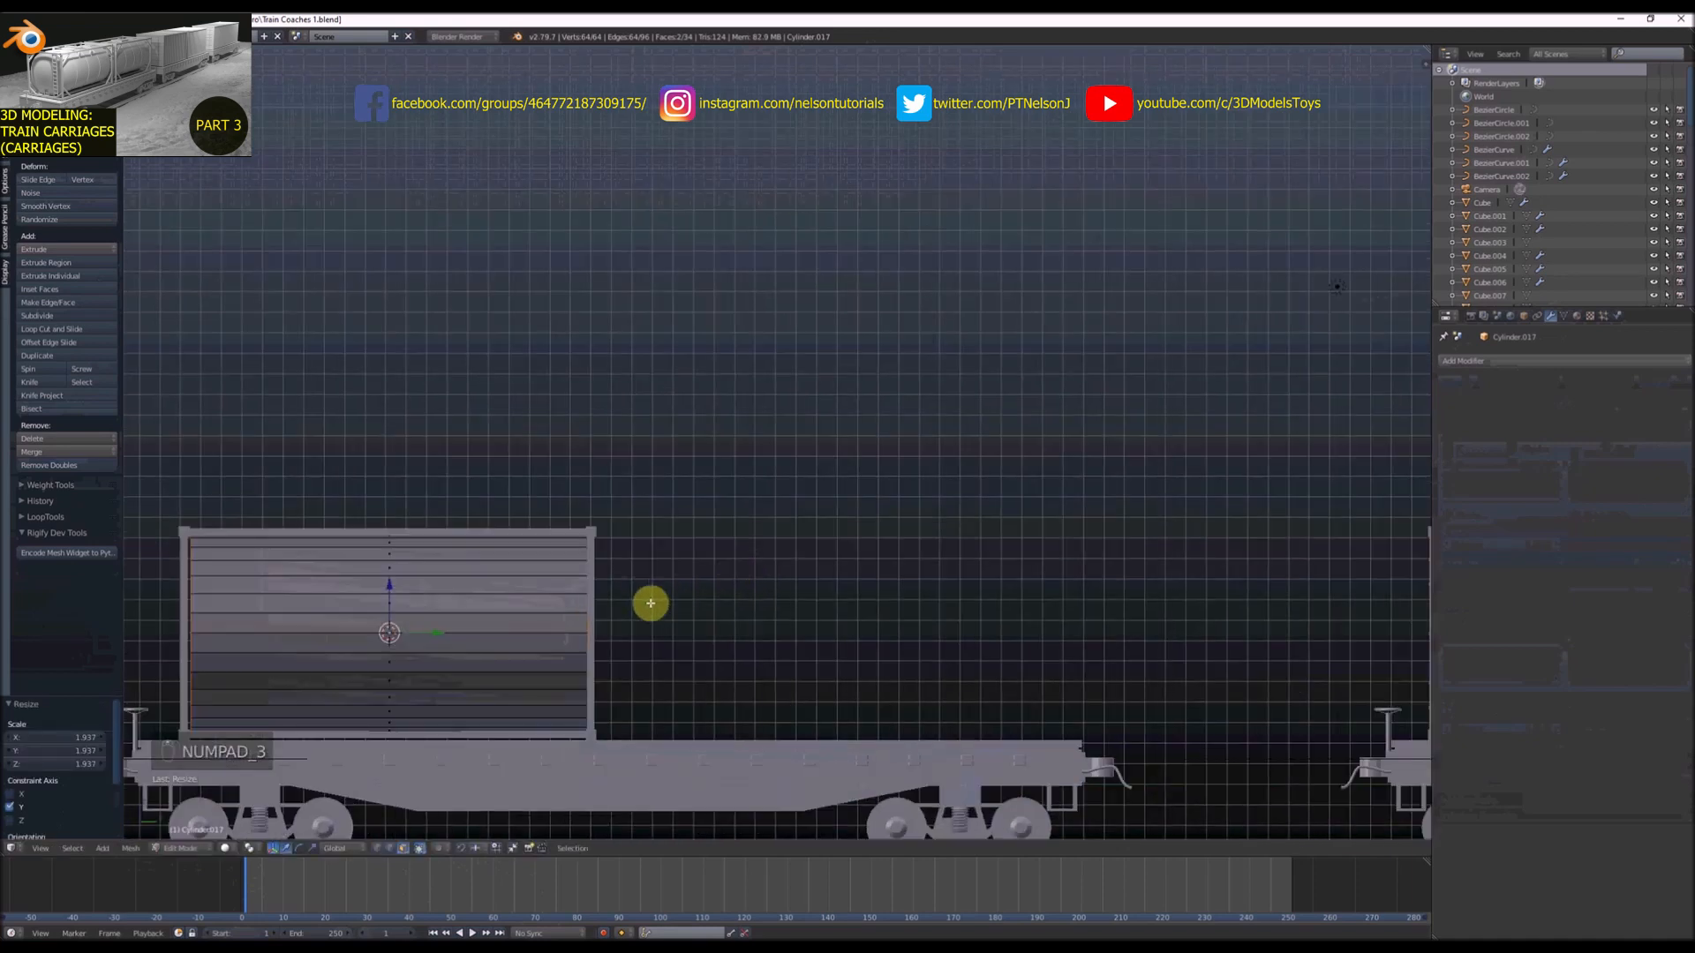
Check the cylinder's fit inside the frame from the side and nudge it slightly into alignment
key(z)
key(z)
key(Tab)
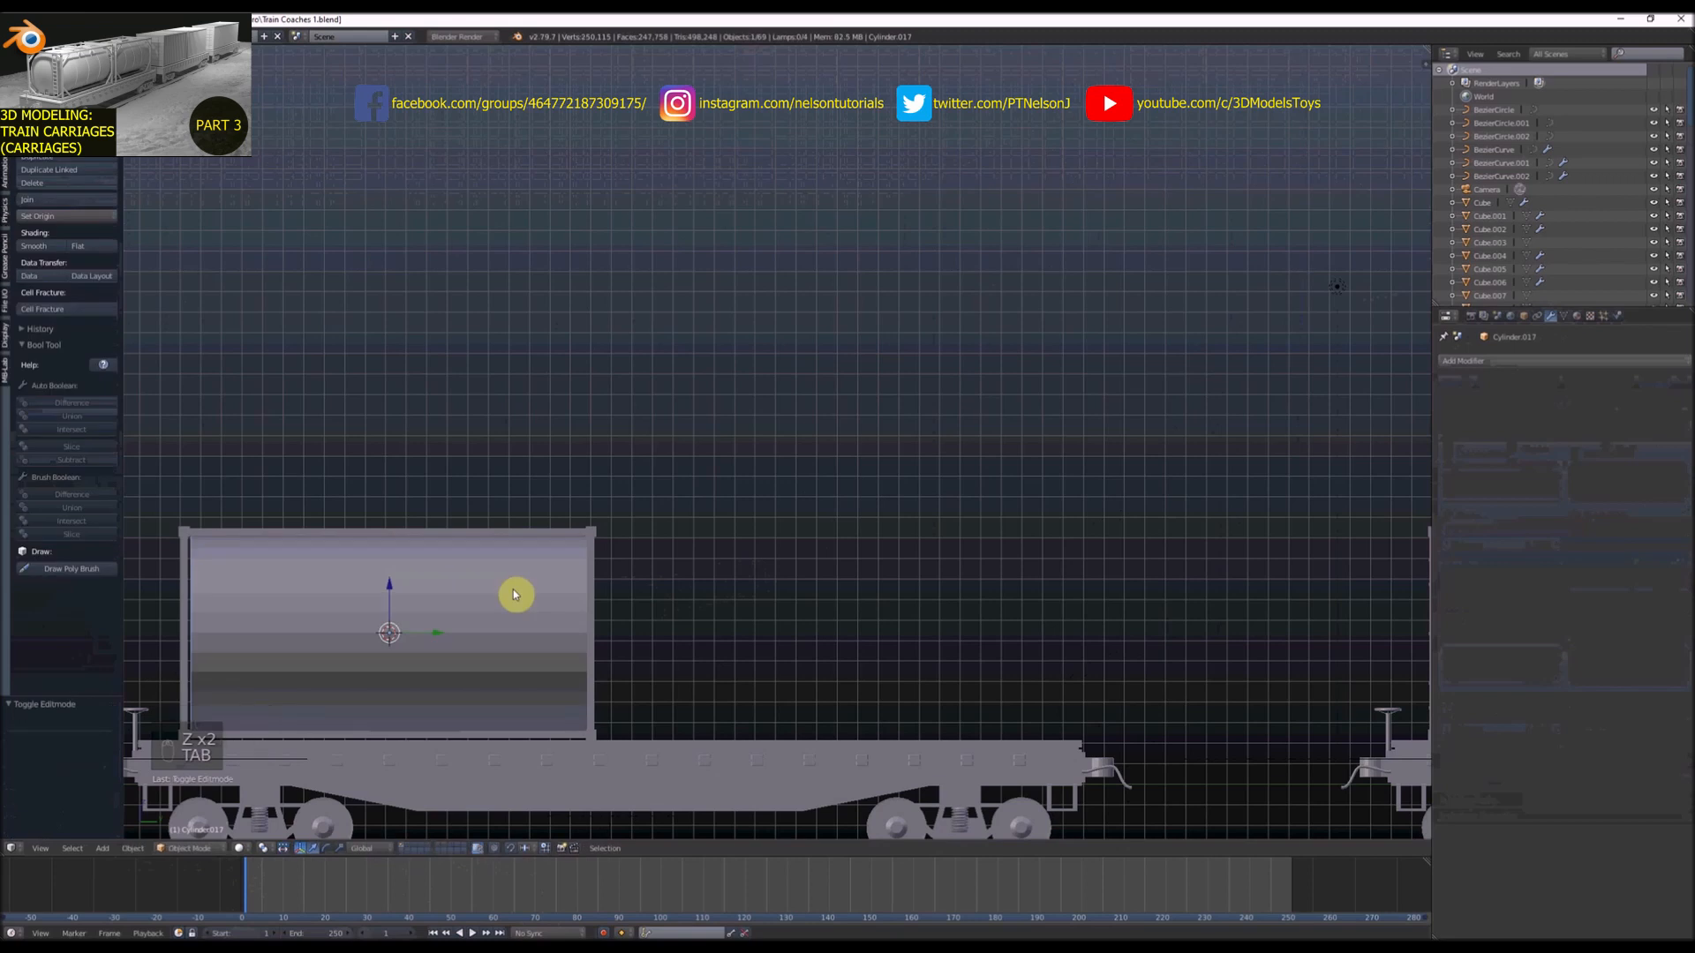
key(z)
key(Tab)
scroll(189, 529, down, 3)
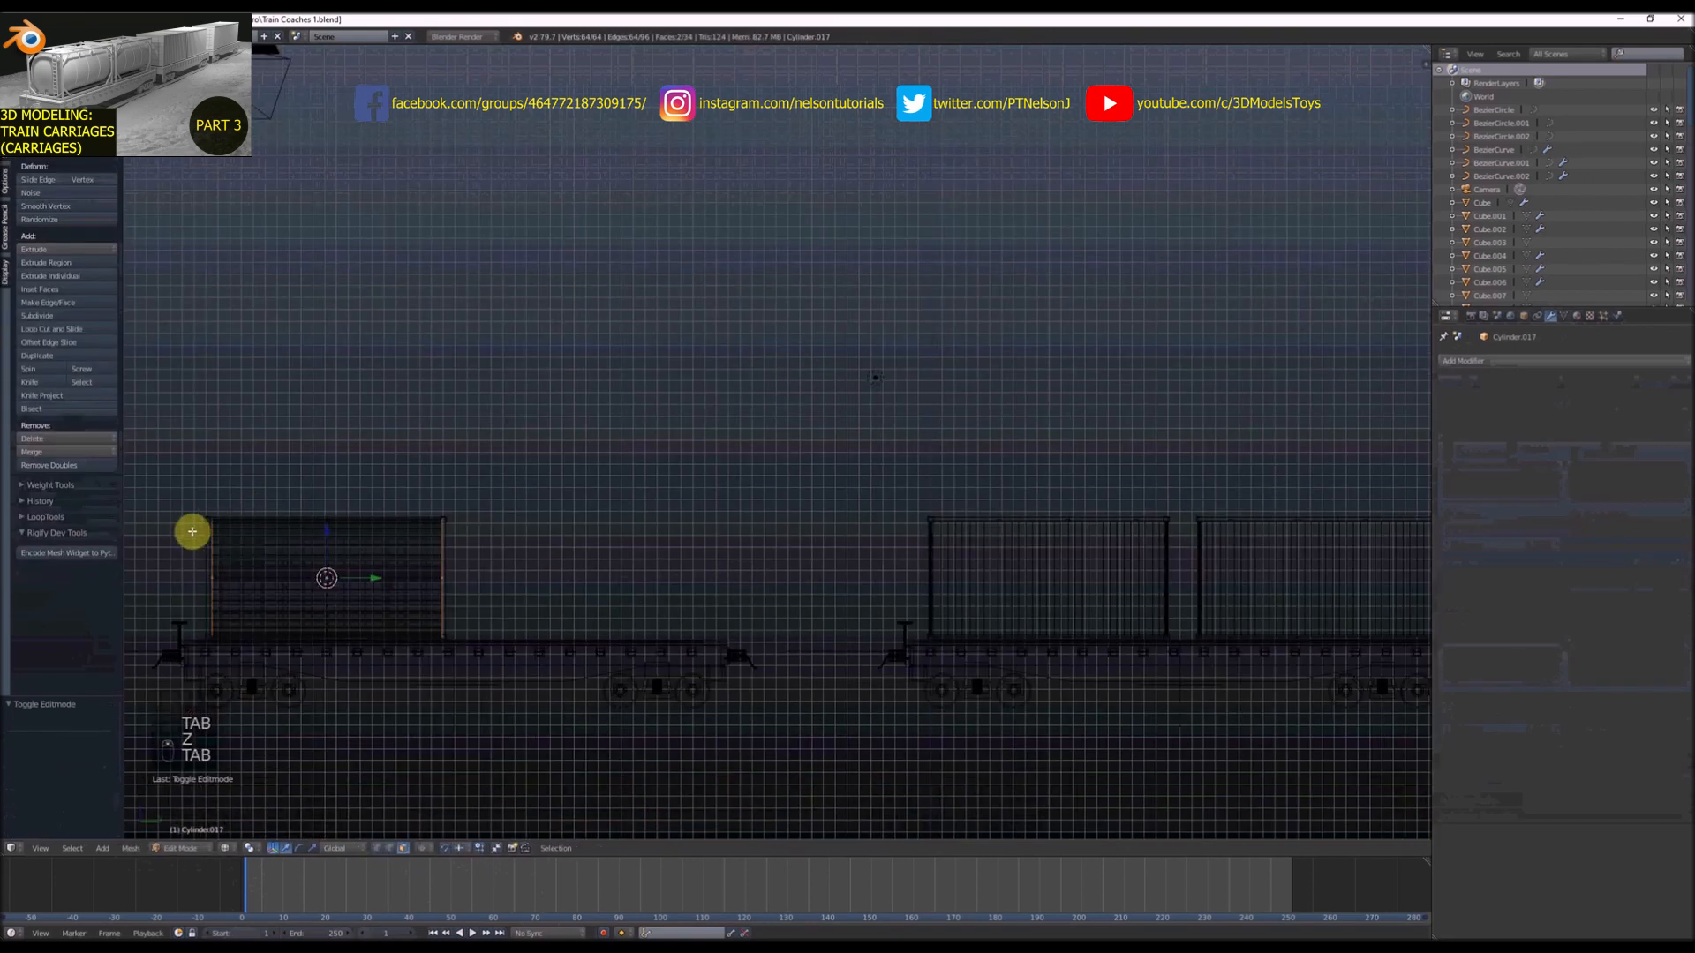
scroll(379, 561, up, 2)
key(Tab)
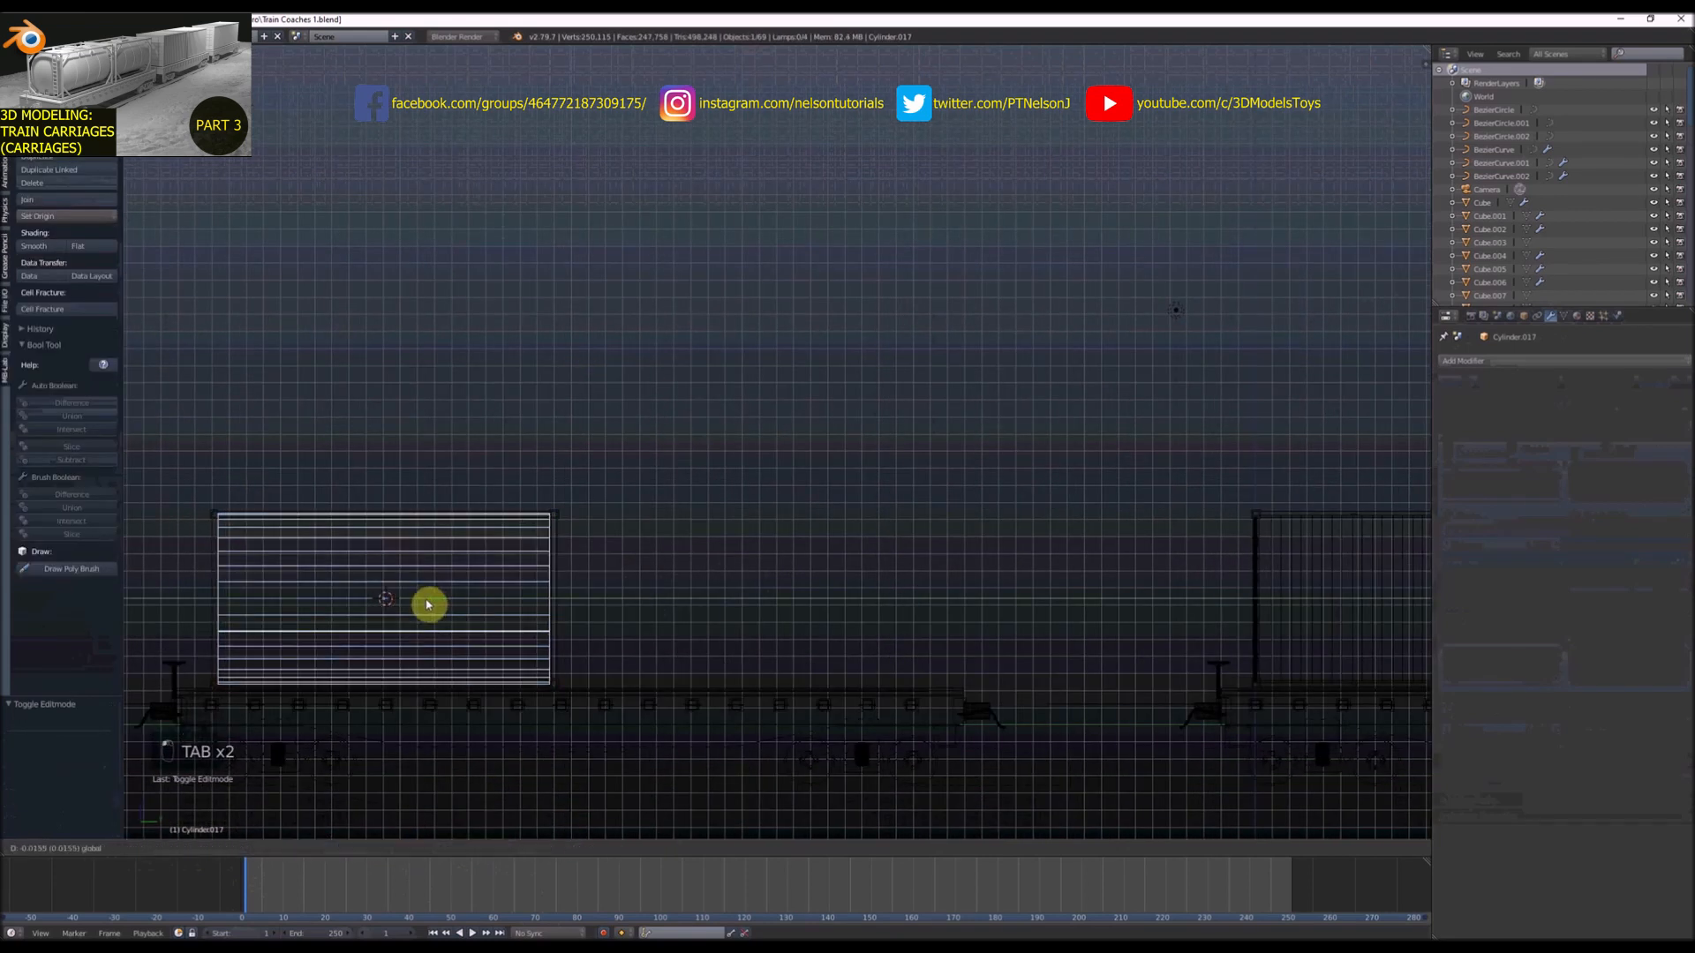
key(Tab)
key(z)
Scale the cylinder's two end faces by 1.020 along Y to bring them closer to the frame's ends
mouse_move(549, 530)
middle_down()
mouse_move(511, 537)
mouse_move(524, 566)
middle_up()
key(s)
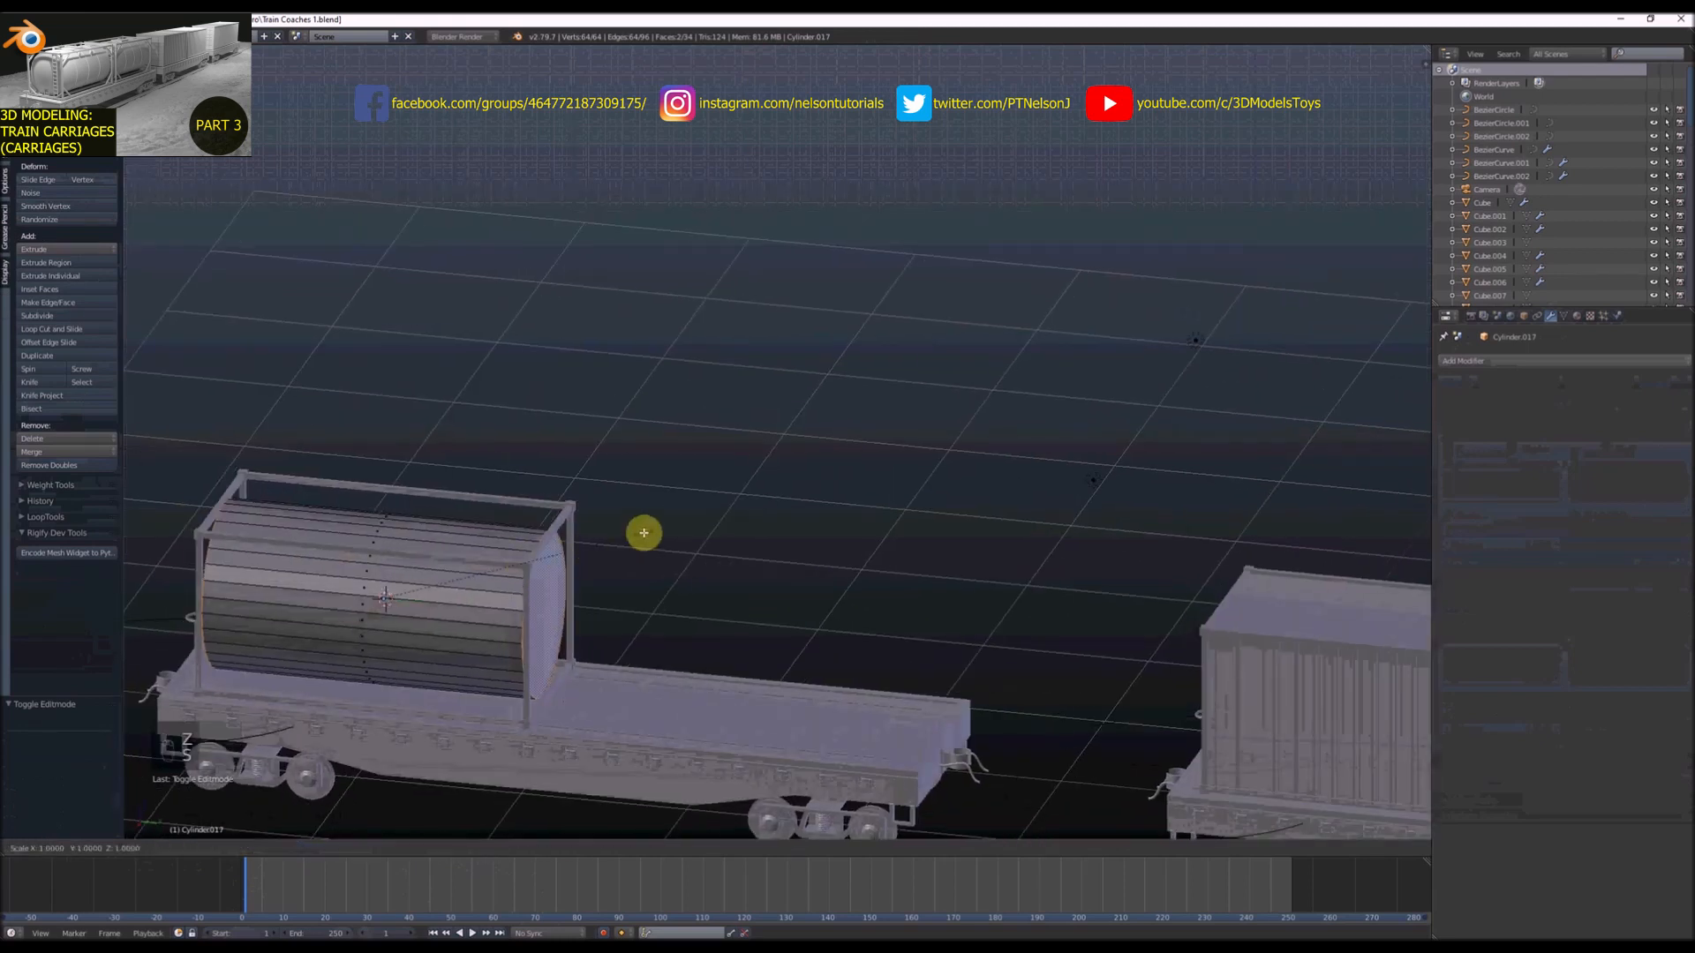
click(649, 533)
middle_drag(670, 560, 572, 594)
scroll(566, 561, down, 4)
scroll(529, 529, up, 4)
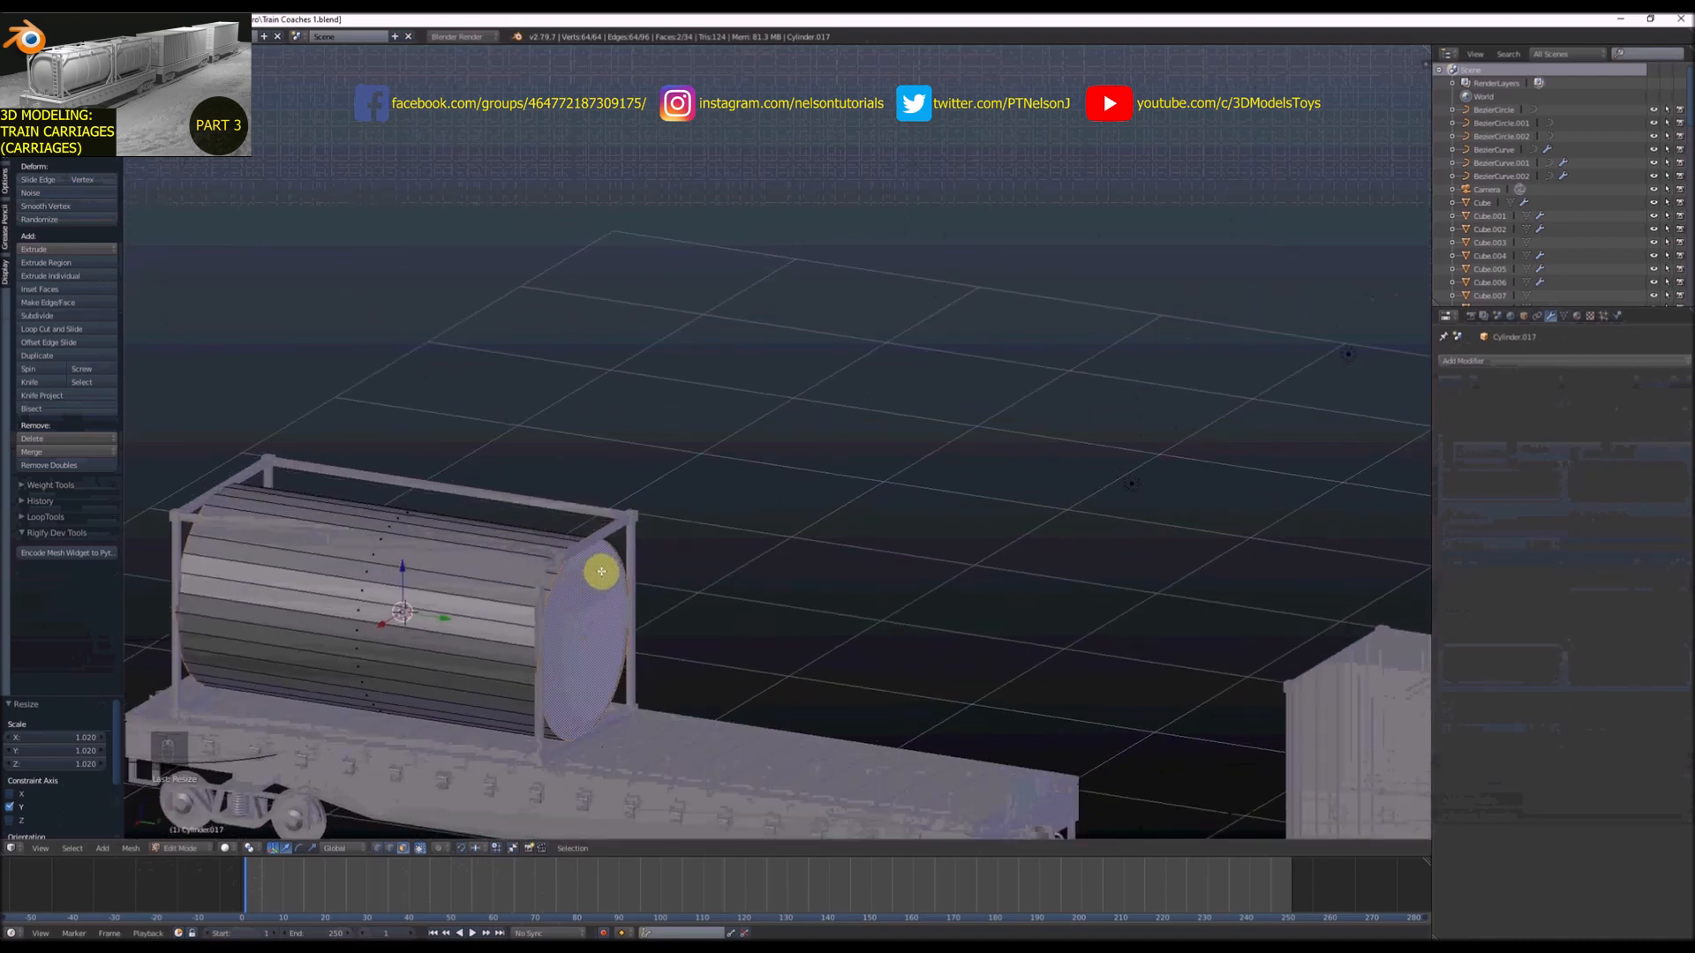
Apply the cylinder's scale in Object Mode and return to editing its mesh
key(Tab)
key(ctrl+a)
click(603, 574)
key(Tab)
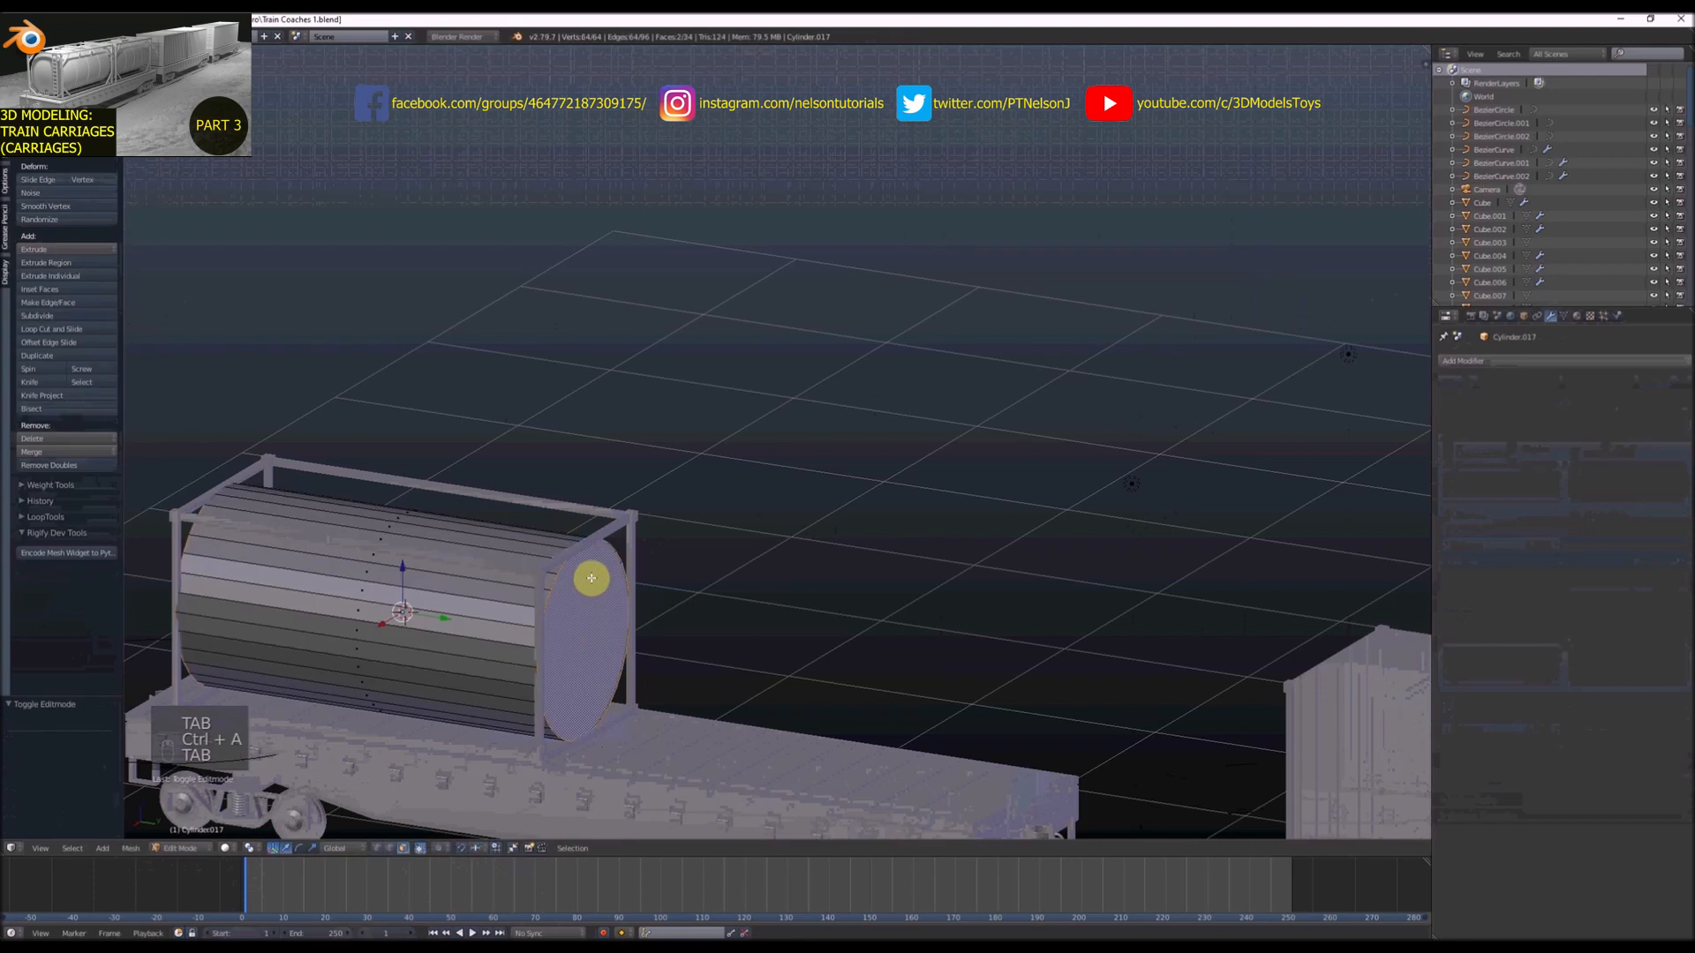
Try bevelling the rims of both cylinder end faces with 5 segments
scroll(621, 590, up, 2)
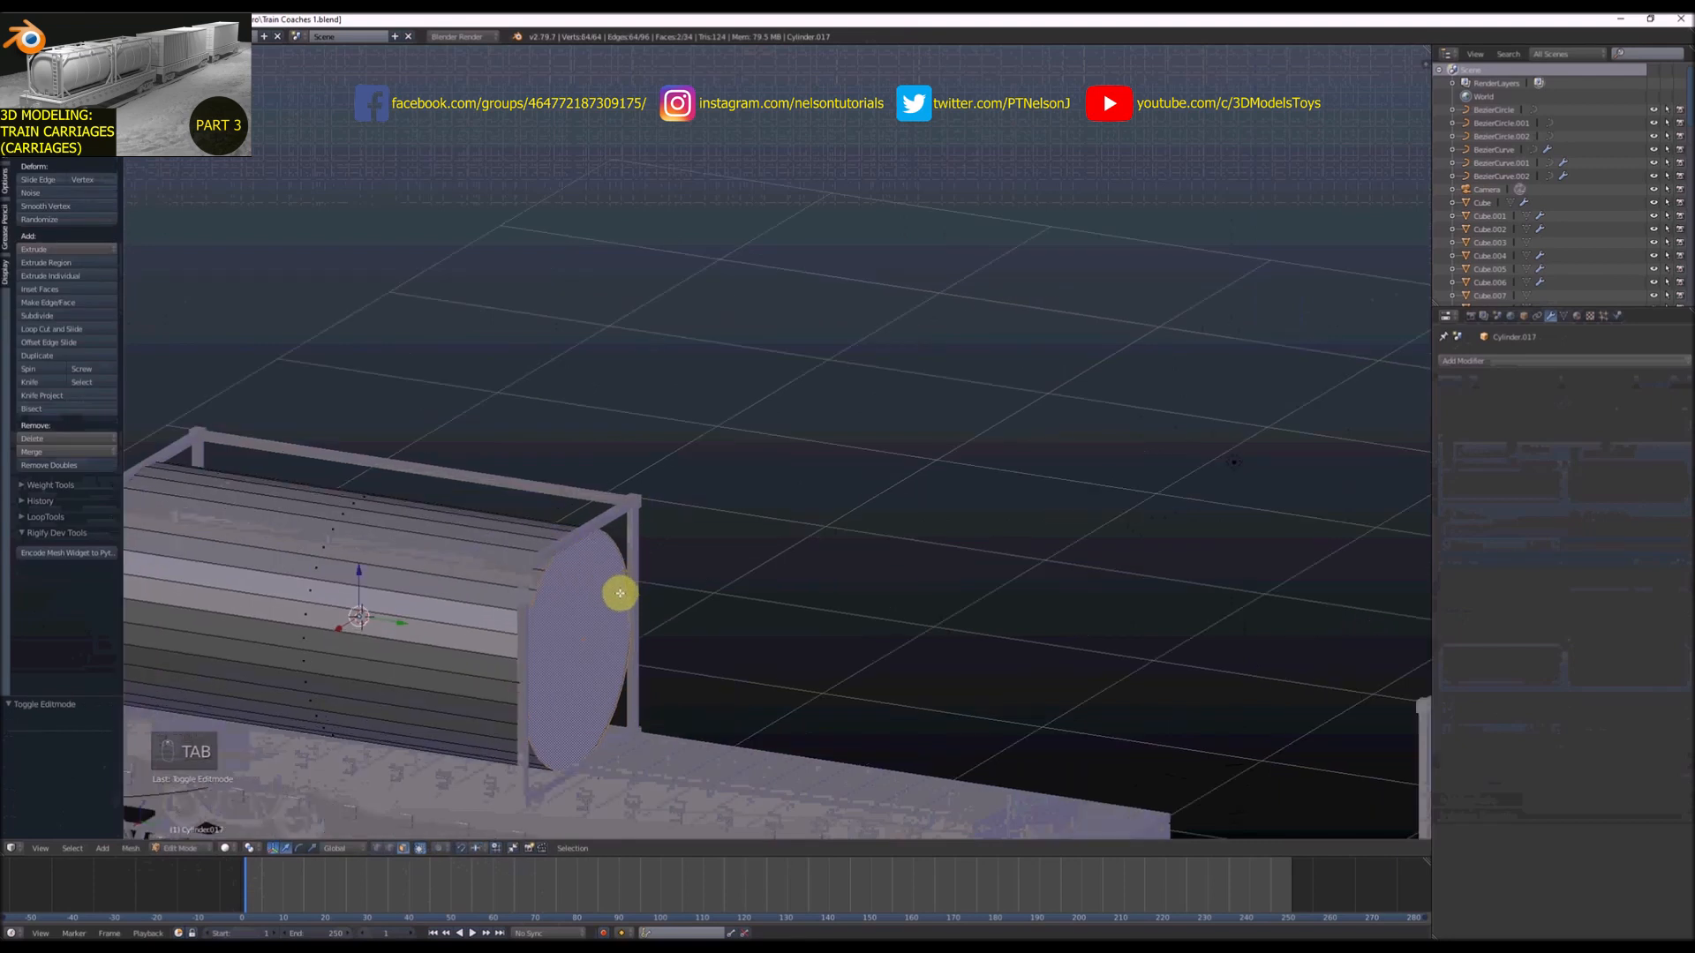
key(ctrl+b)
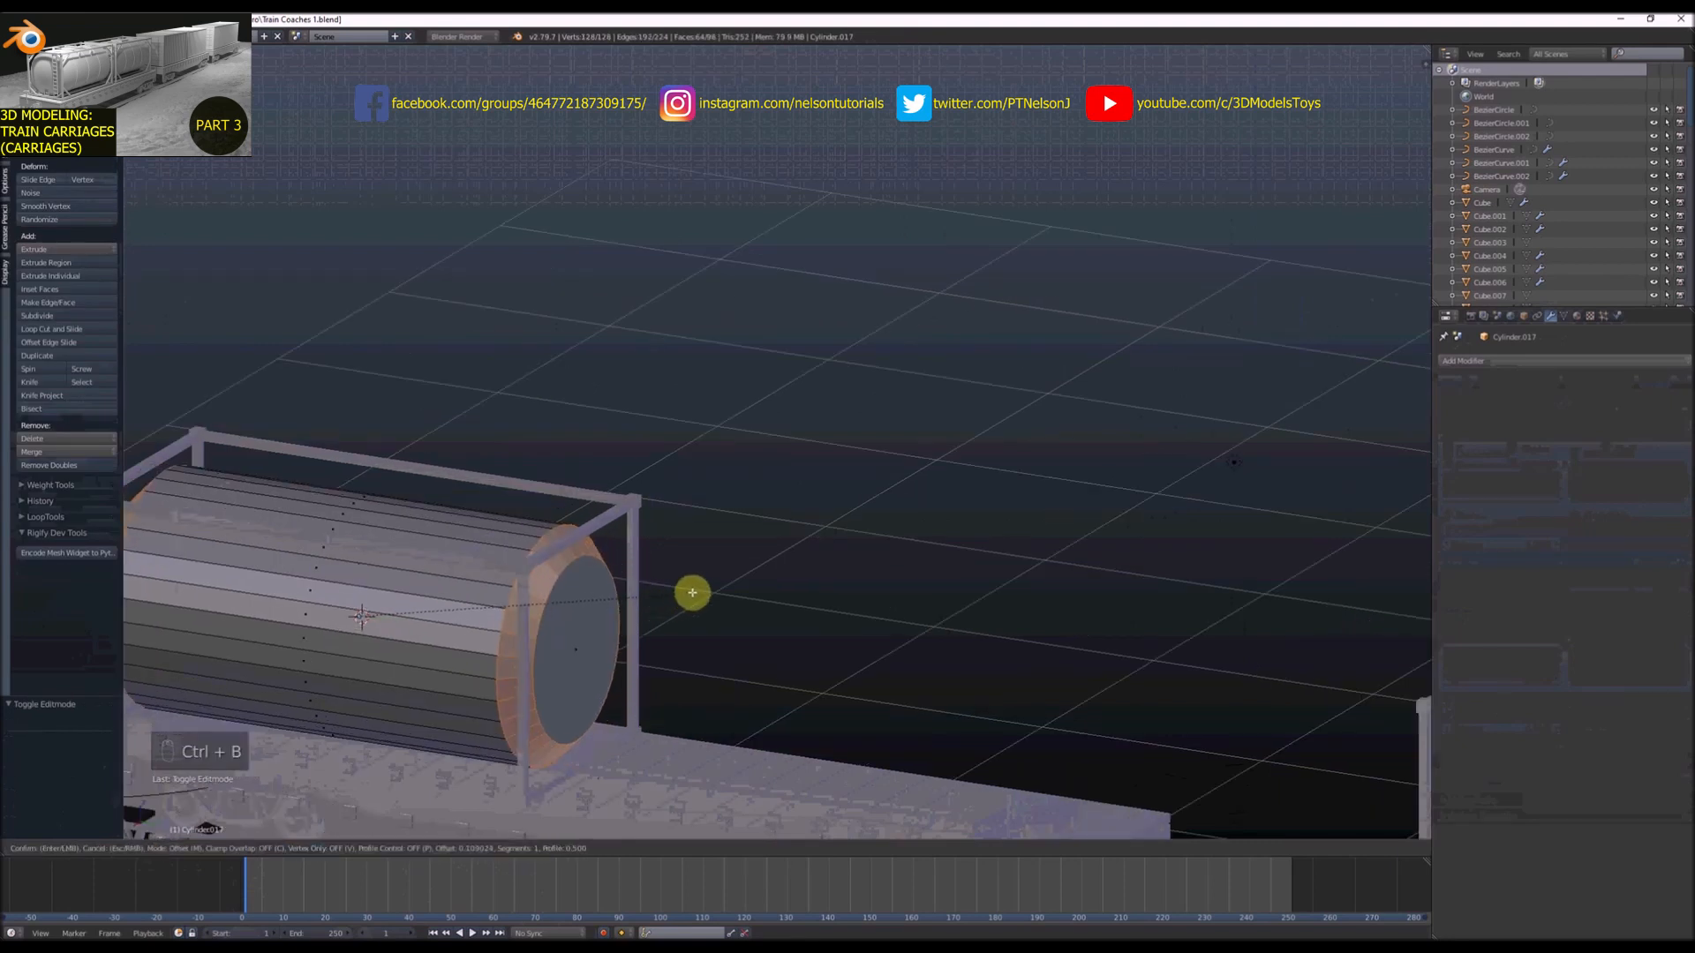
scroll(694, 591, up, 3)
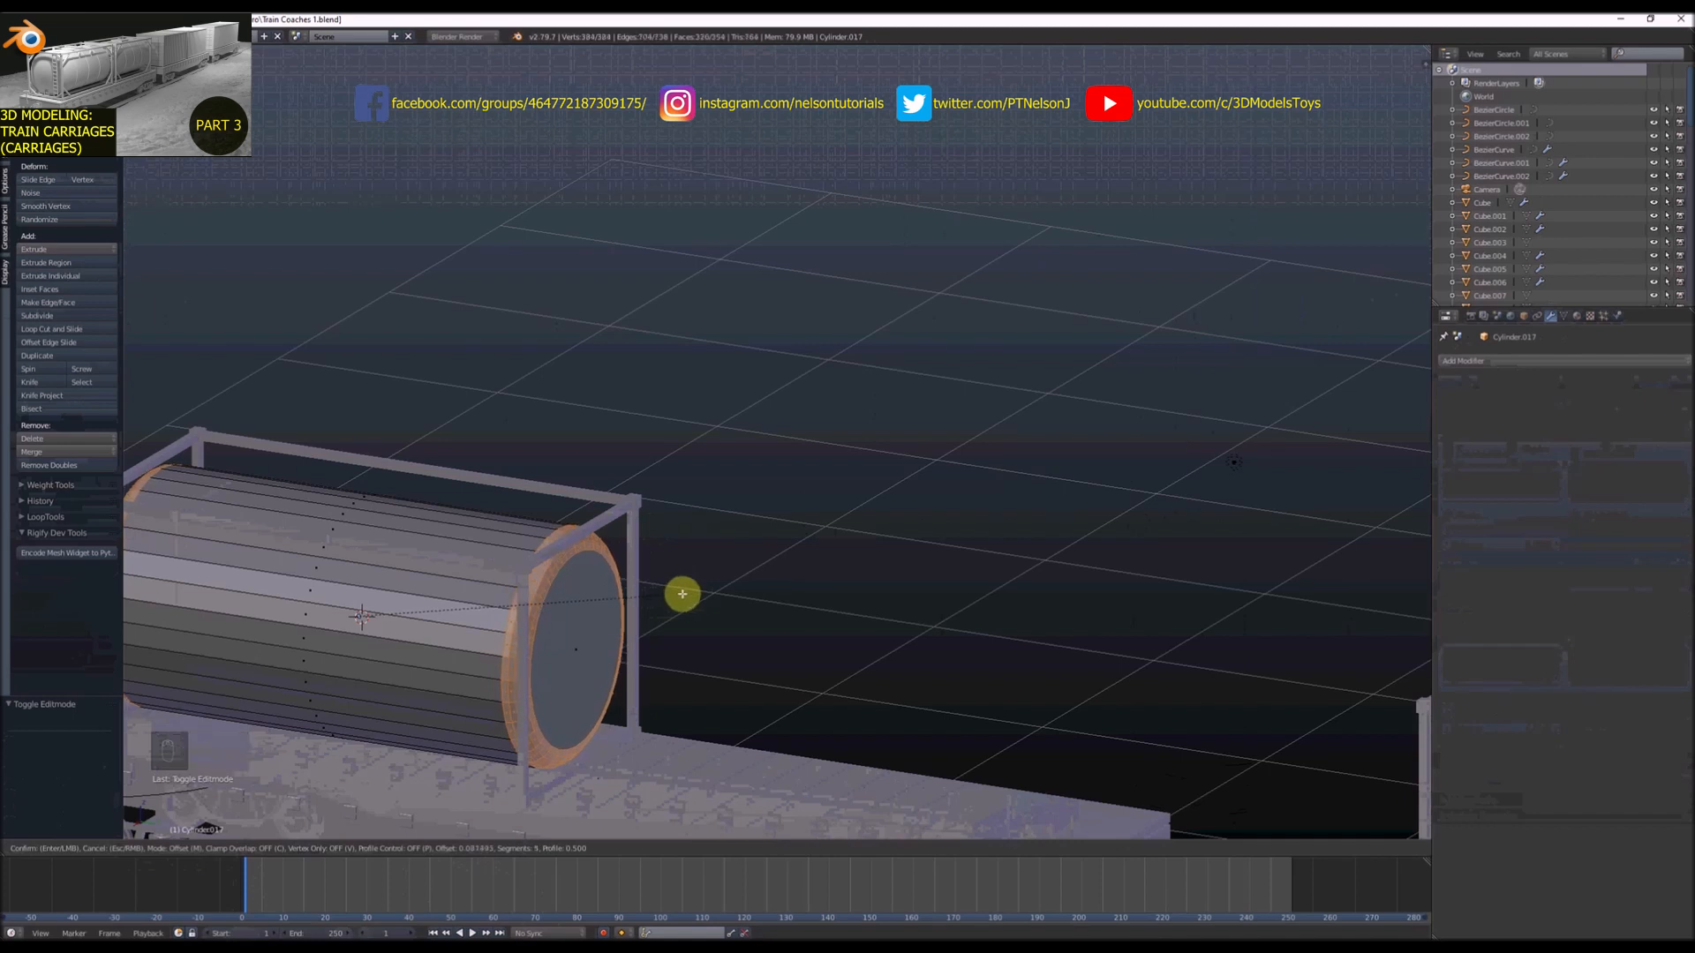
key(Escape)
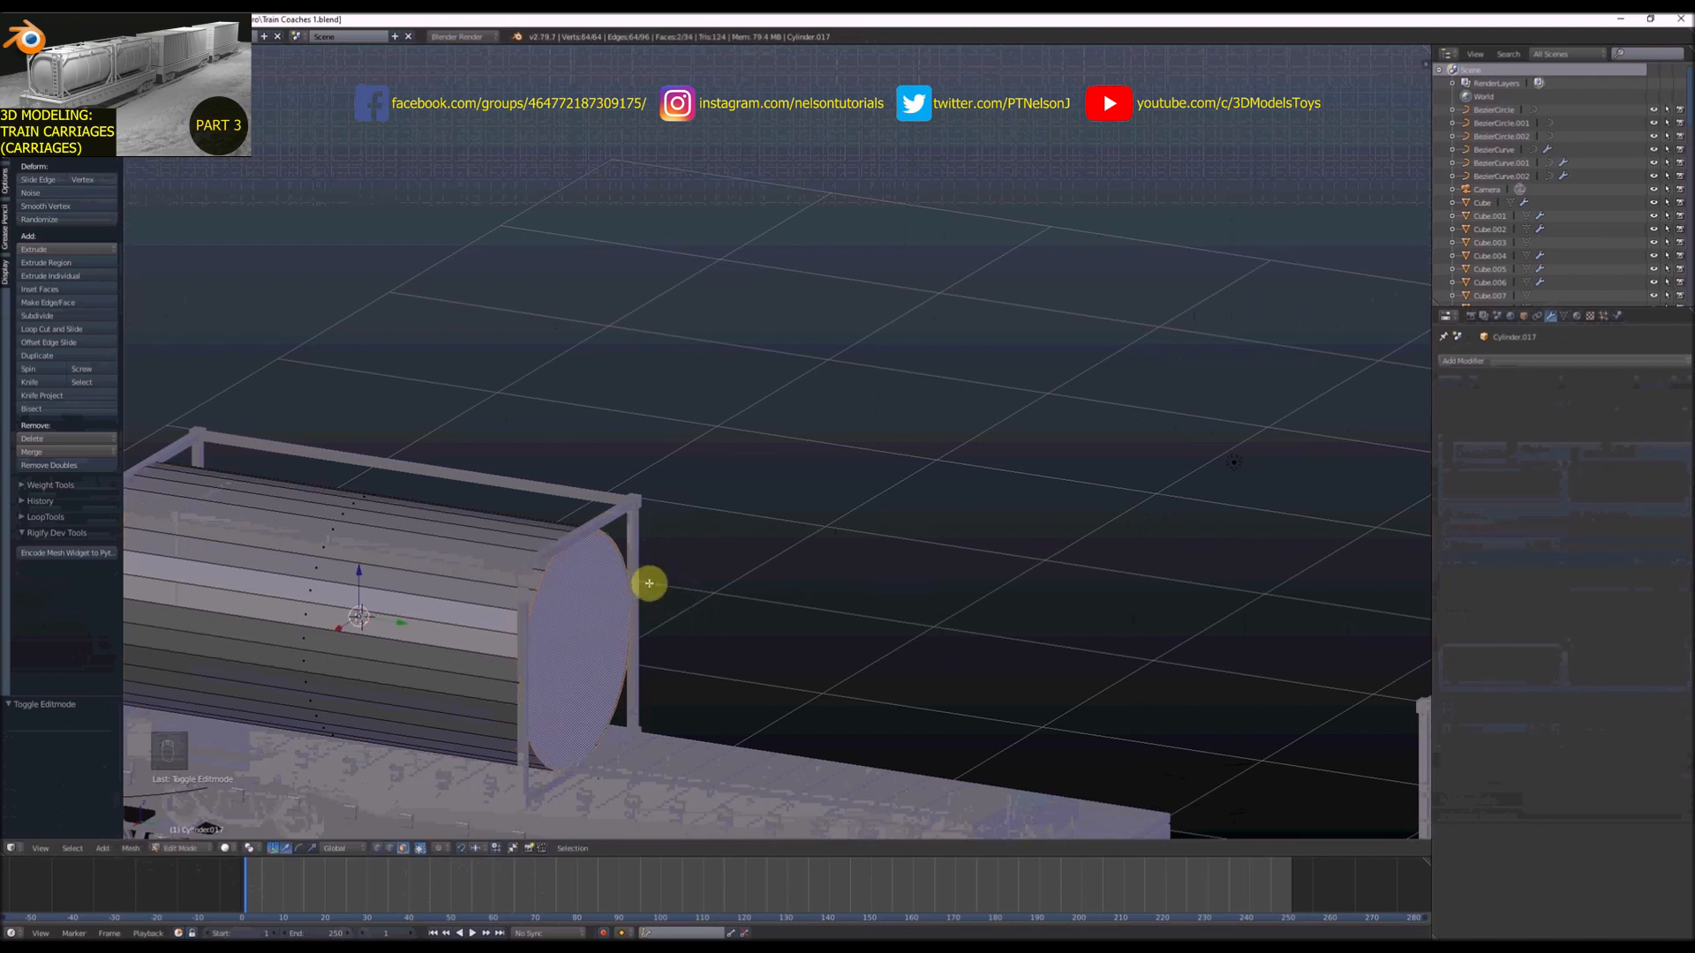
Inset both cylinder end faces with a thickness of 0.3455 and scale the inner faces outward by 1.112 along Y
key(i)
click(568, 636)
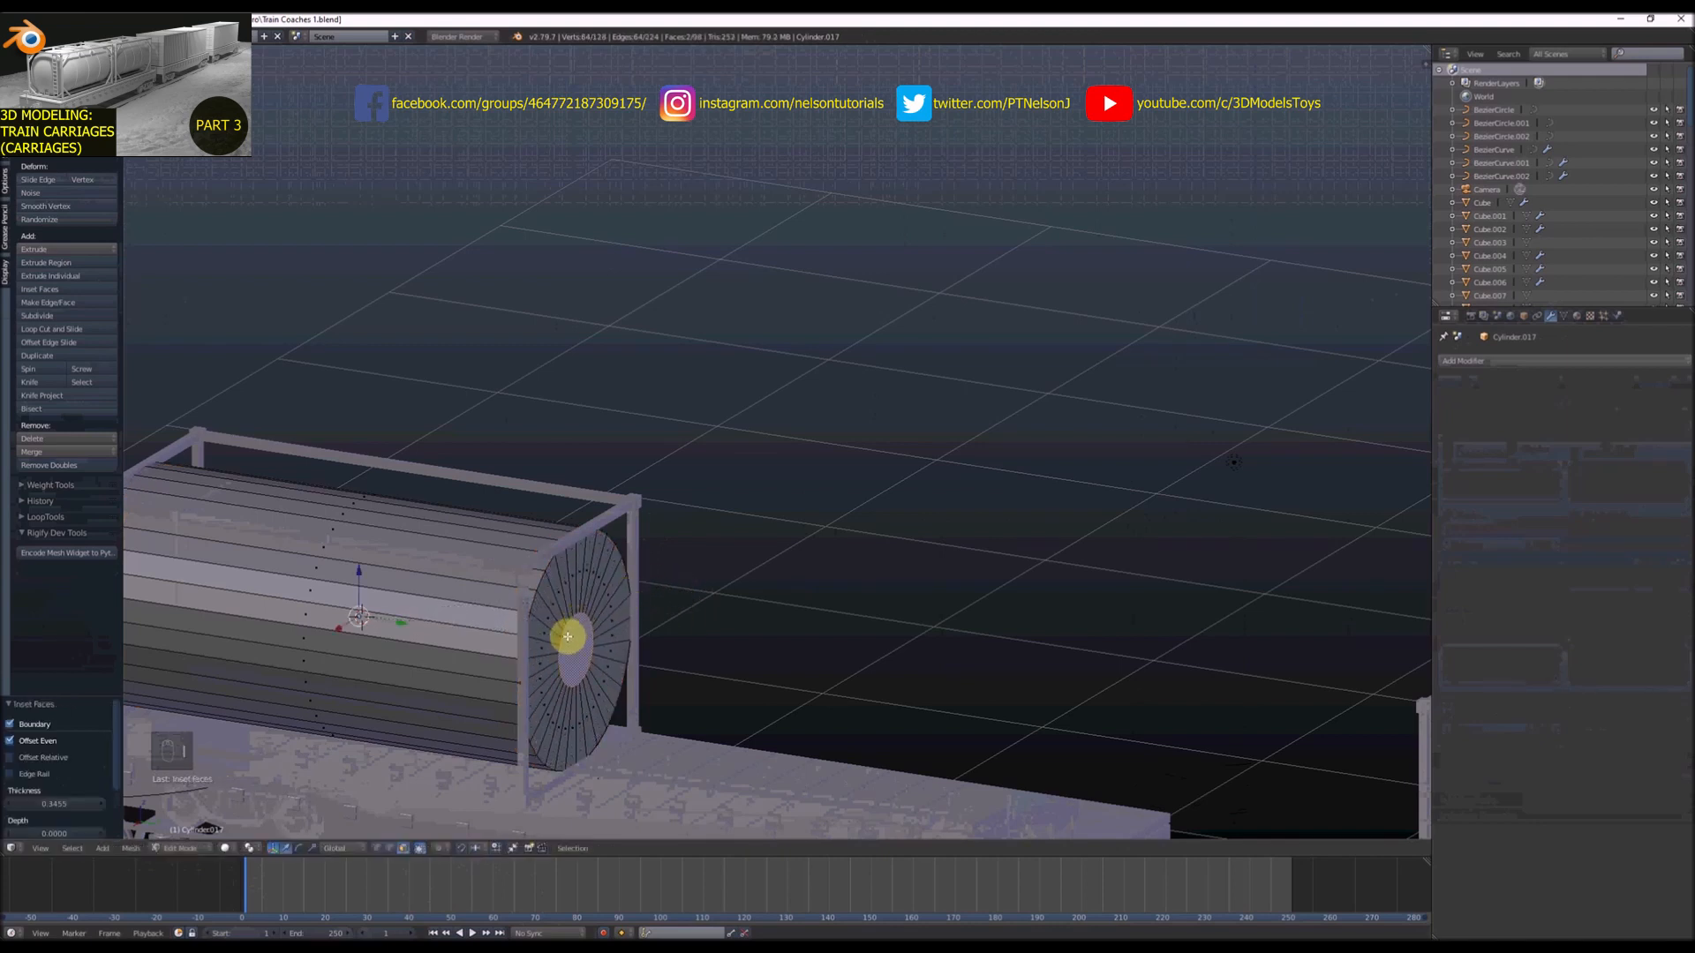
key(s)
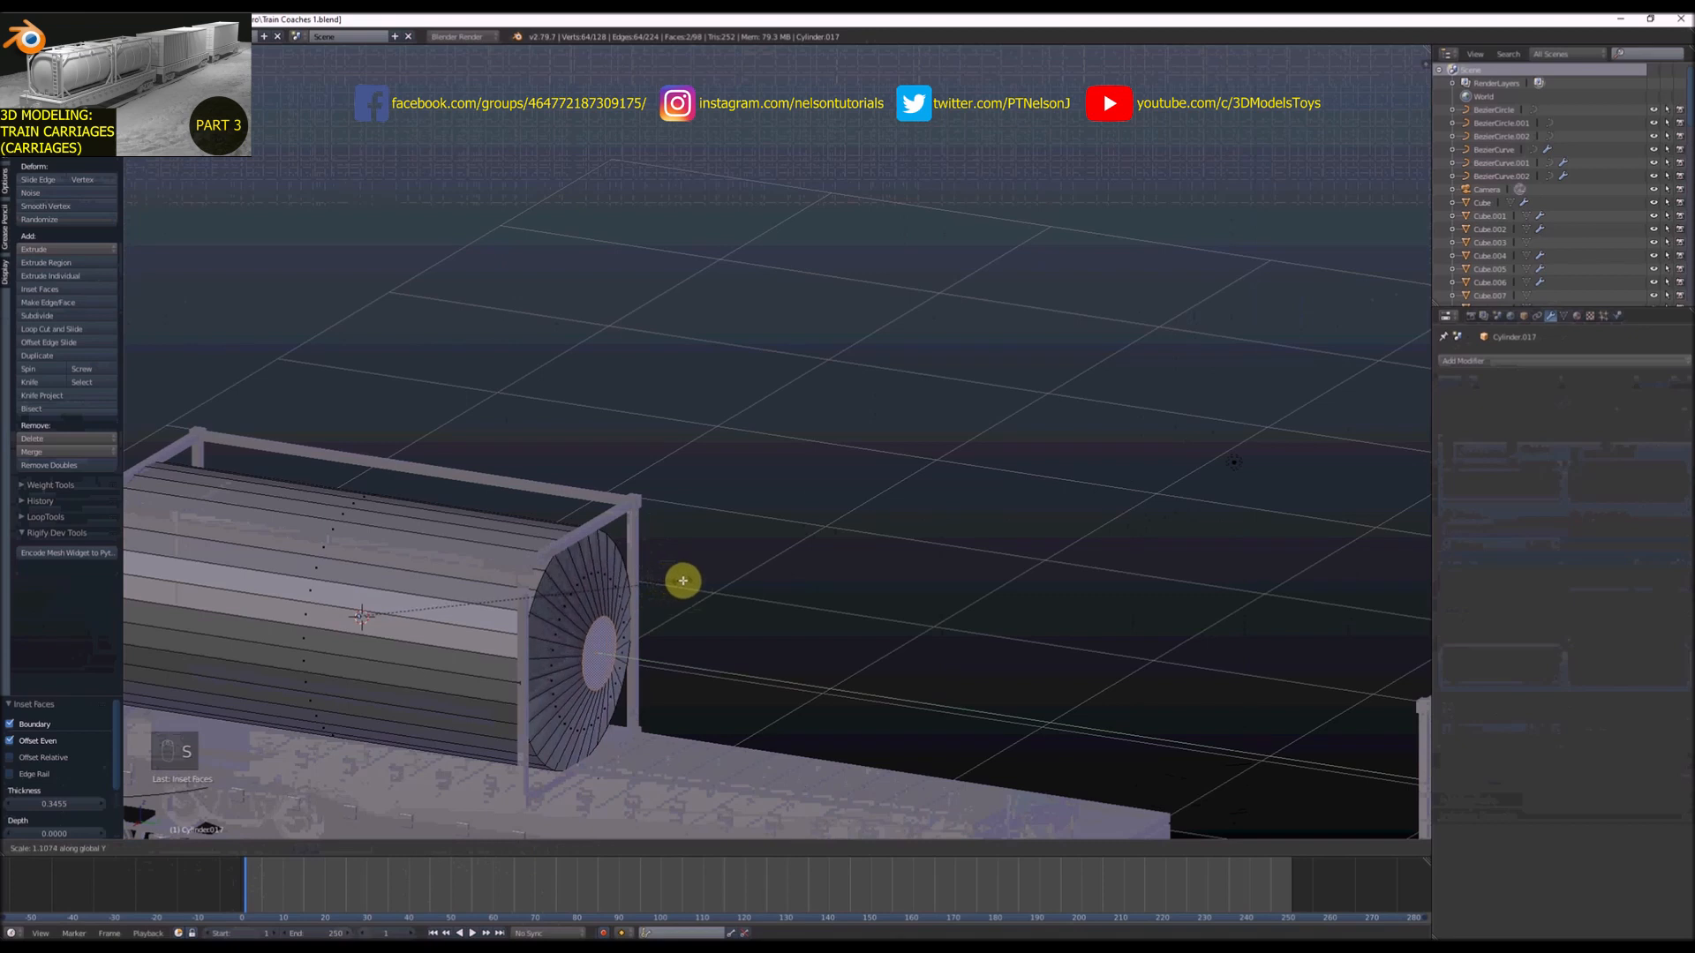
click(684, 580)
Bevel the inner end faces with 5 segments to round the tank's ends and leave mesh editing
key(ctrl+b)
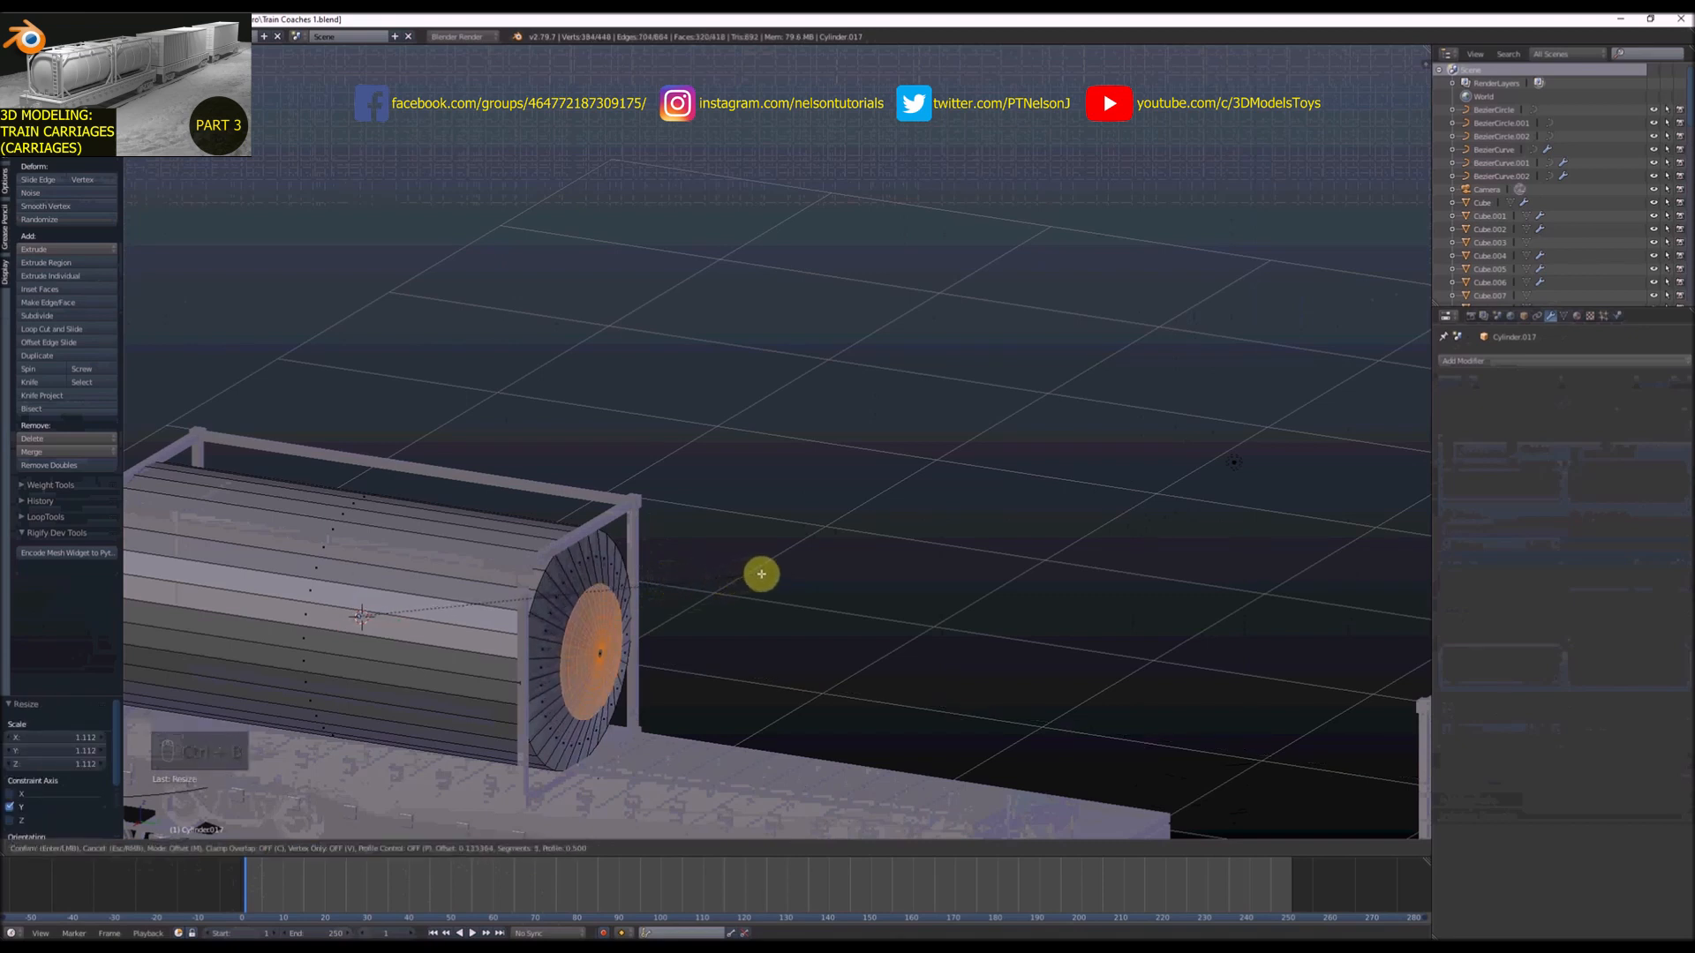
click(761, 573)
key(Tab)
scroll(759, 570, down, 8)
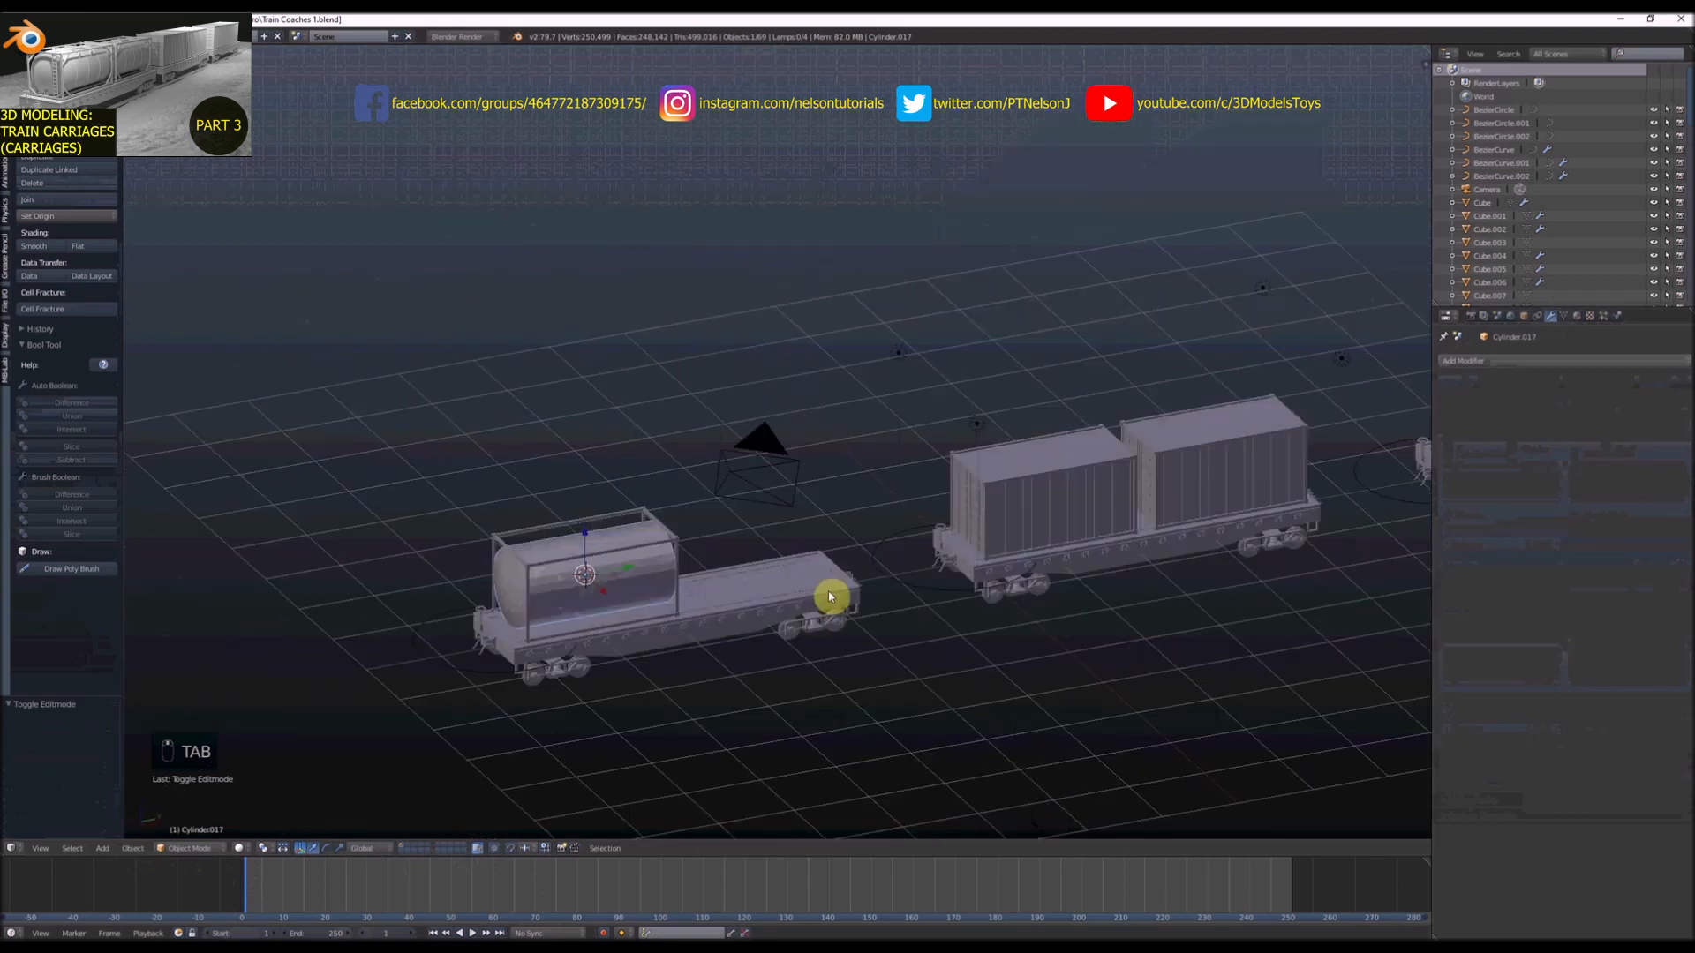
Select the complete domed caps at both ends of the tank and scale them by 0.921 along Y to fit inside the frame
middle_drag(829, 598, 707, 564)
scroll(705, 564, up, 3)
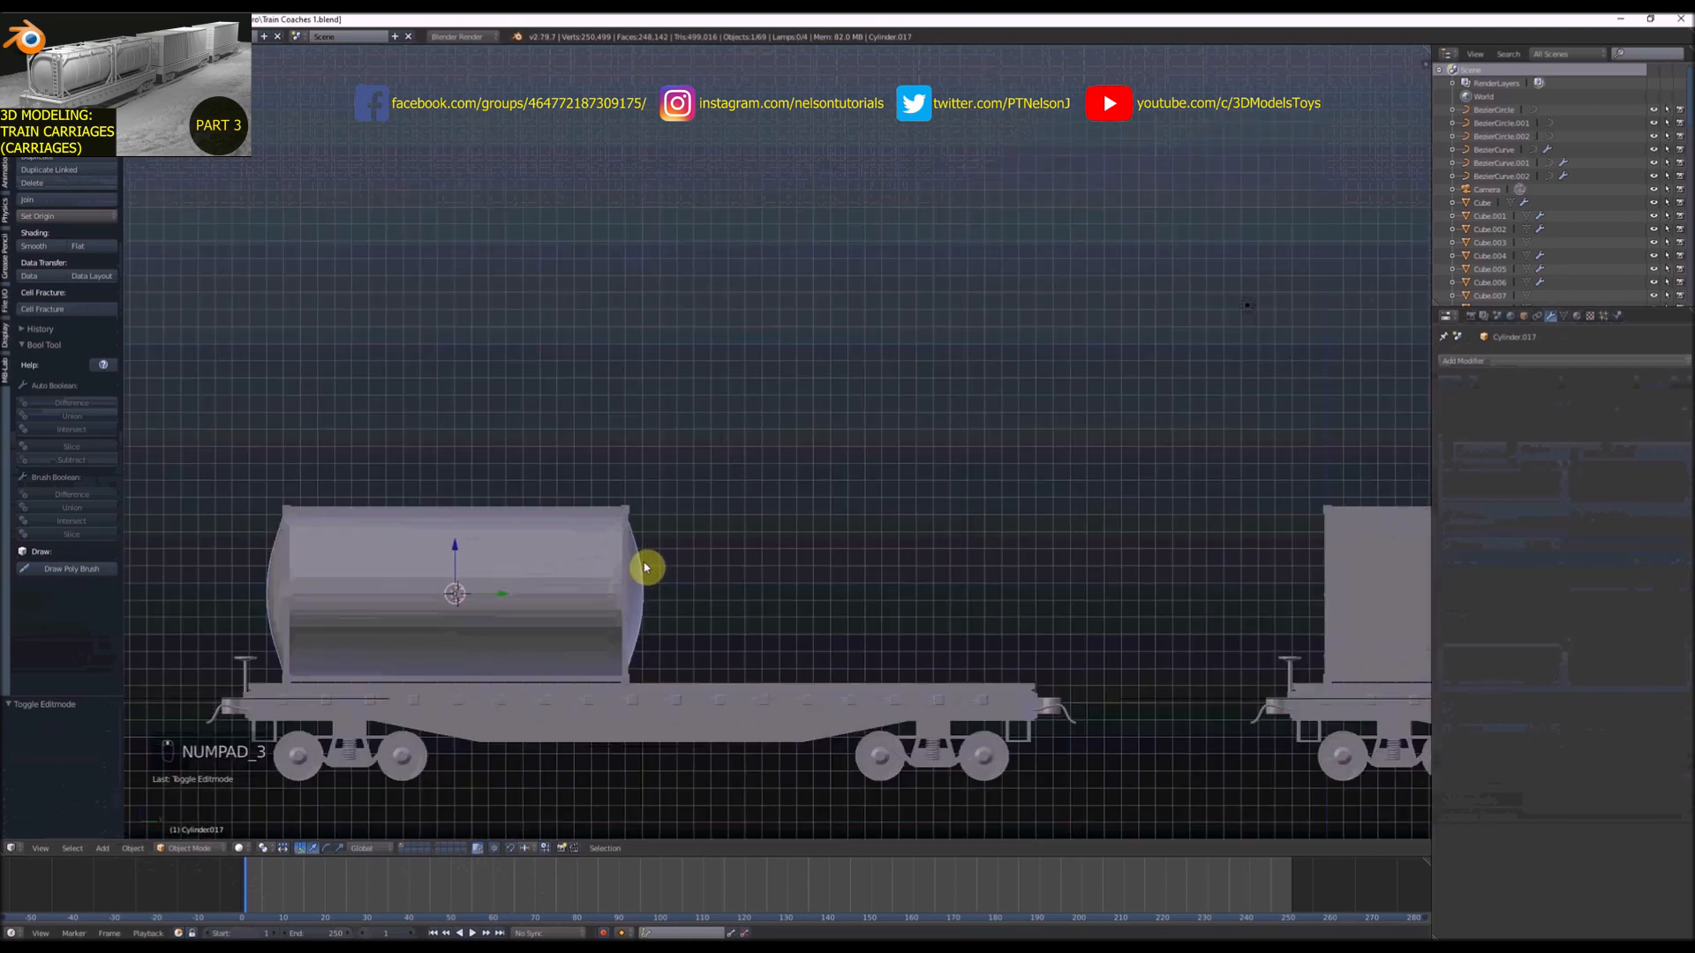
key(KP_3)
key(Tab)
key(z)
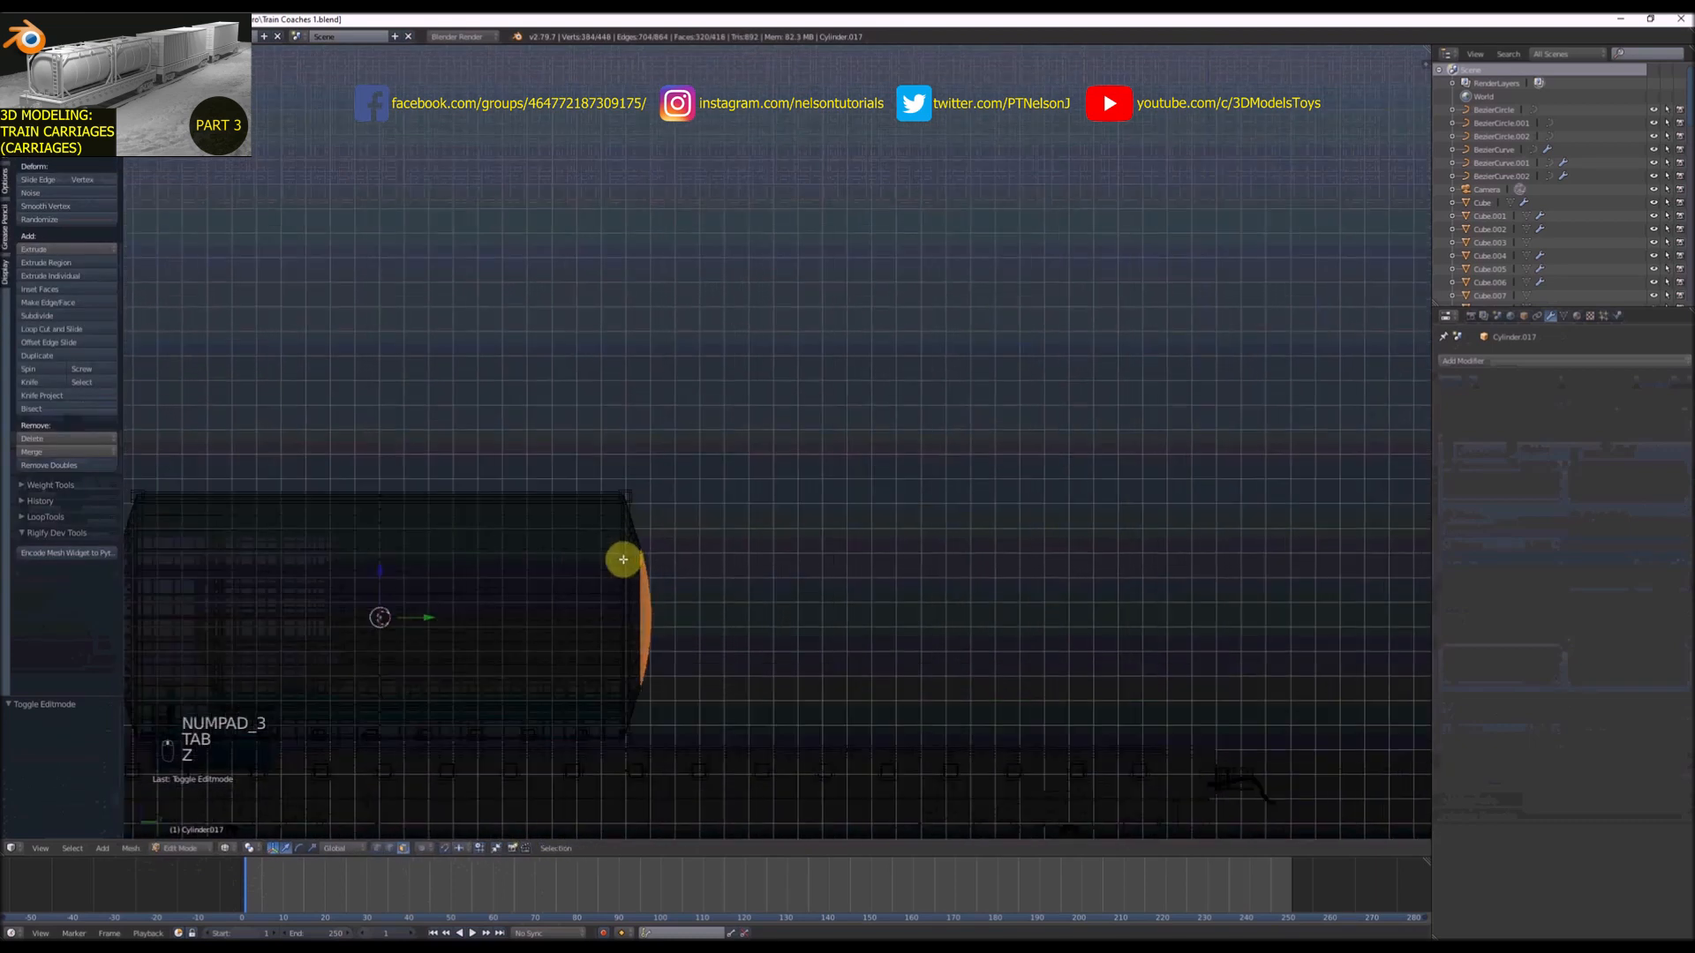
alt+shift+right_click(635, 556)
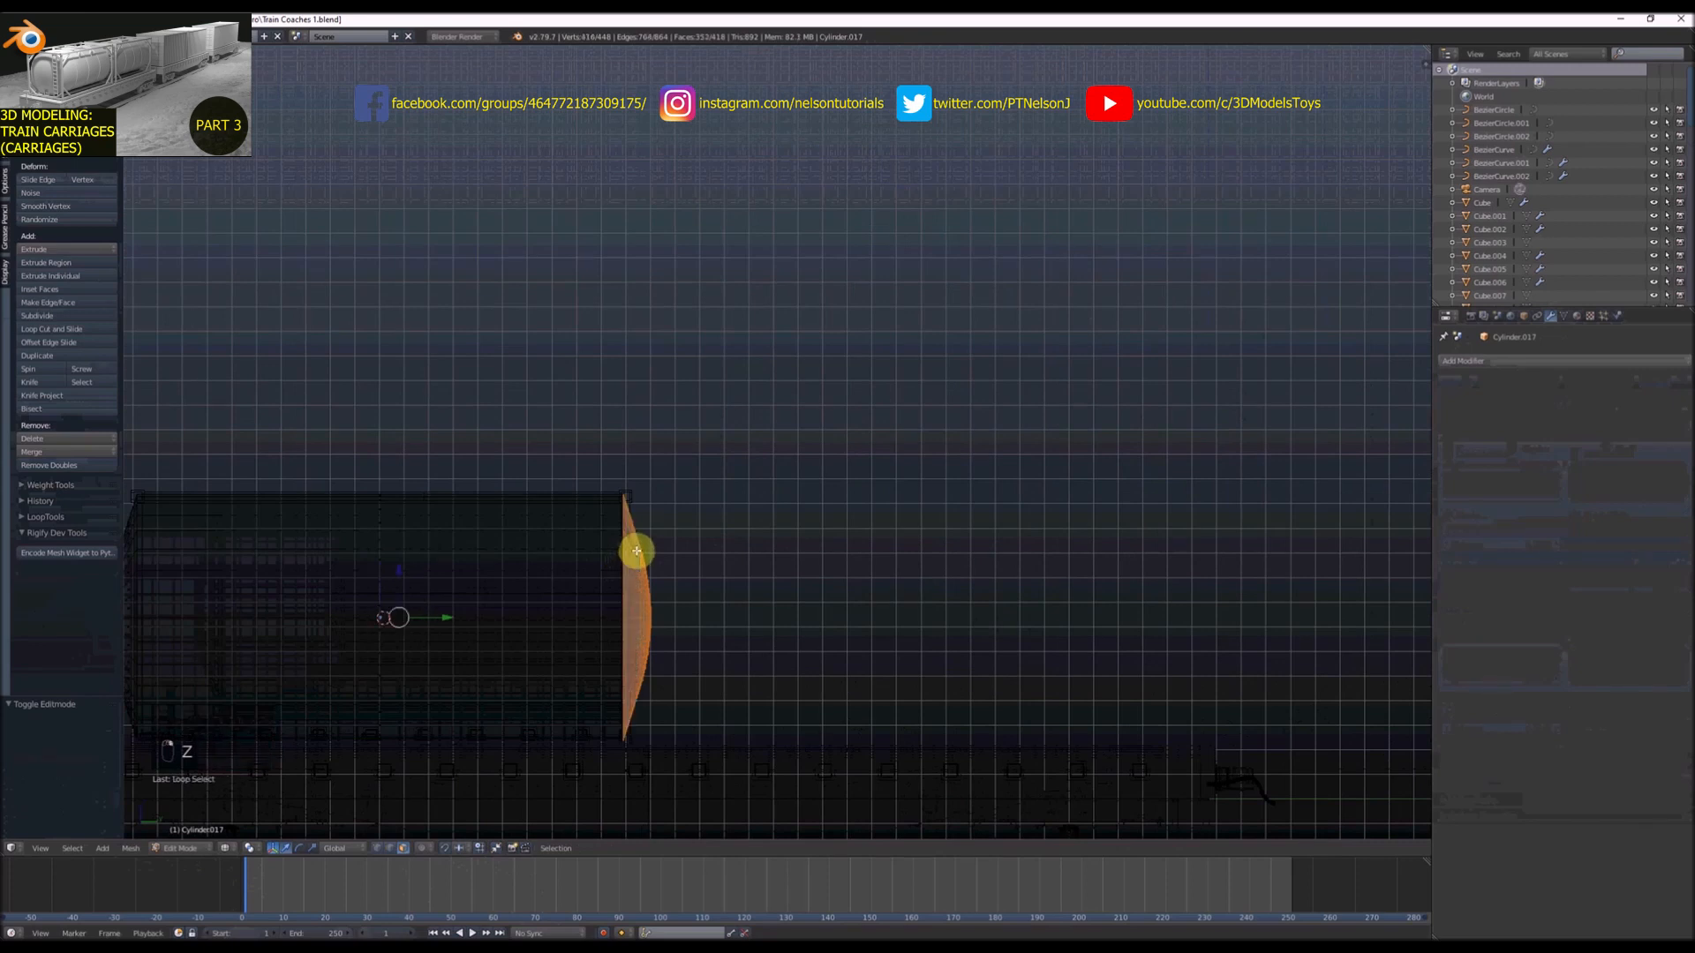
scroll(635, 554, down, 4)
scroll(382, 563, up, 3)
alt+shift+right_click(433, 529)
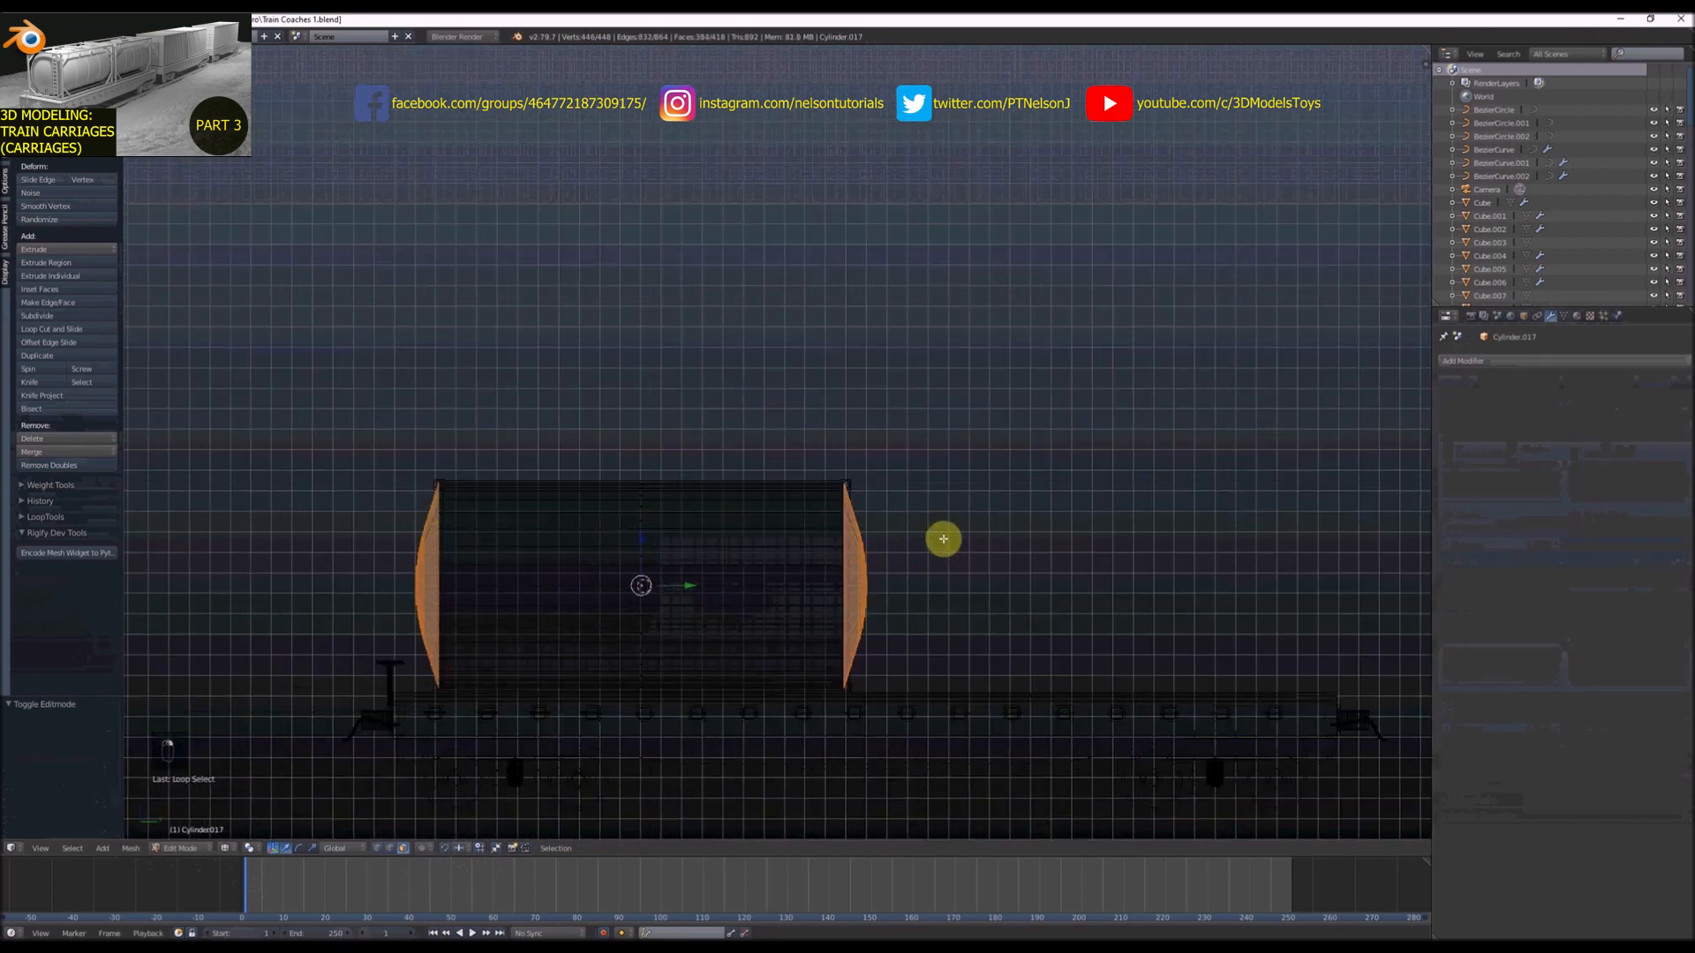
key(s)
key(y)
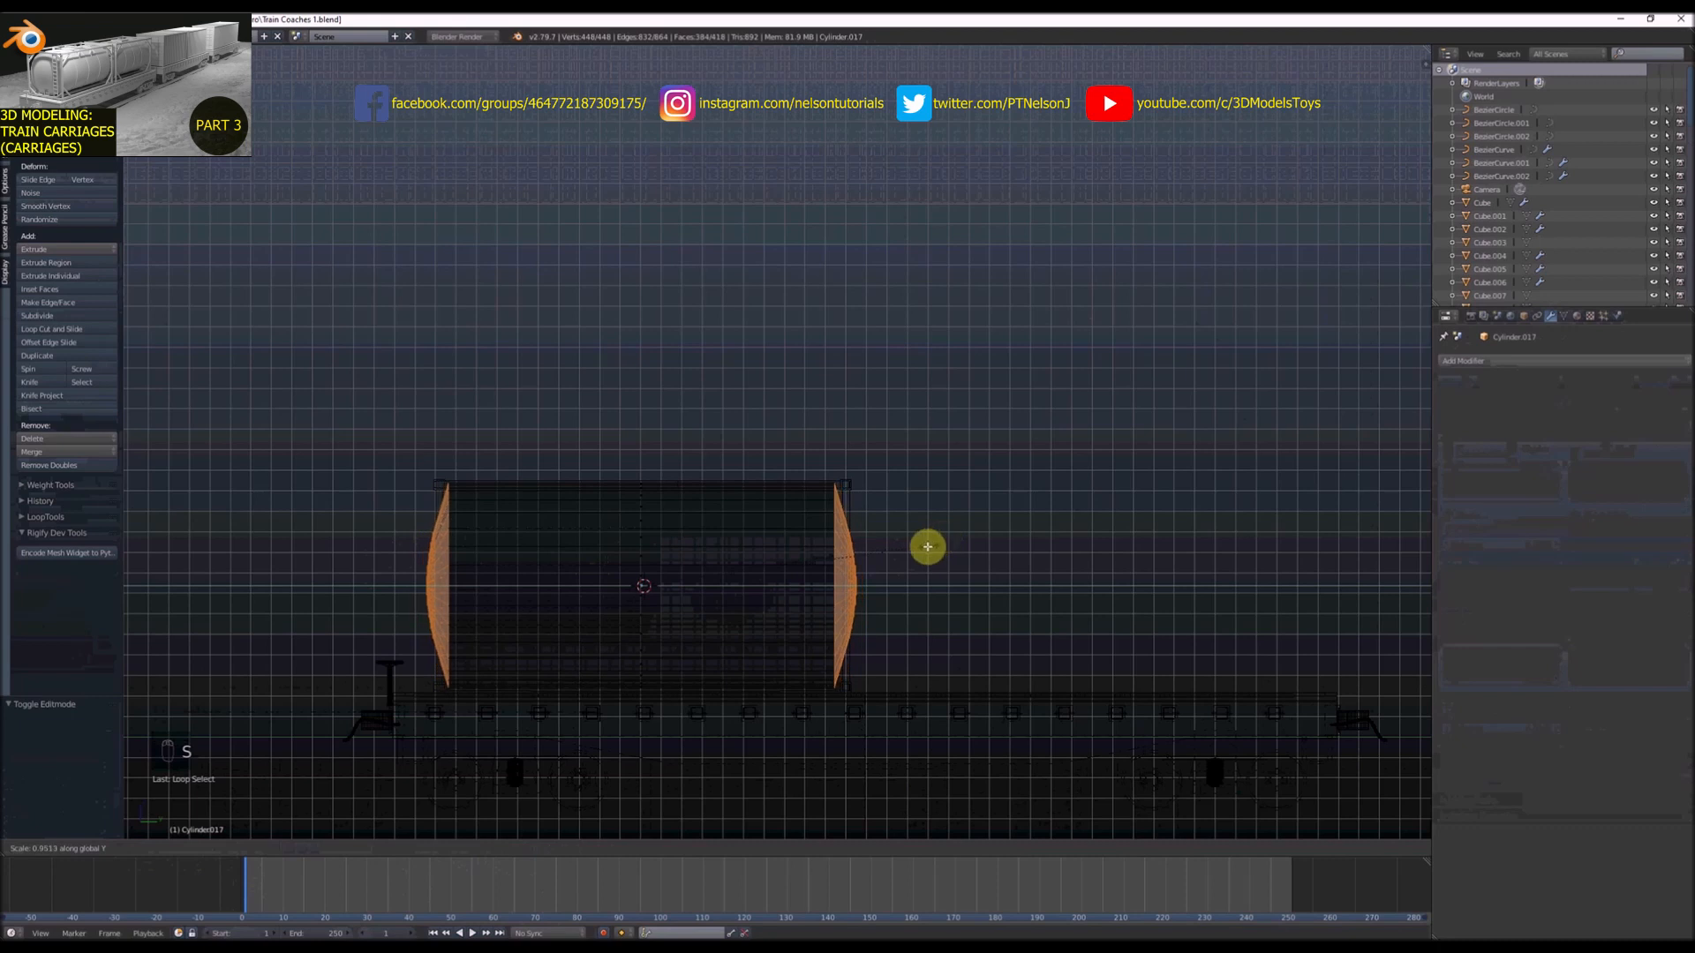
click(921, 553)
key(z)
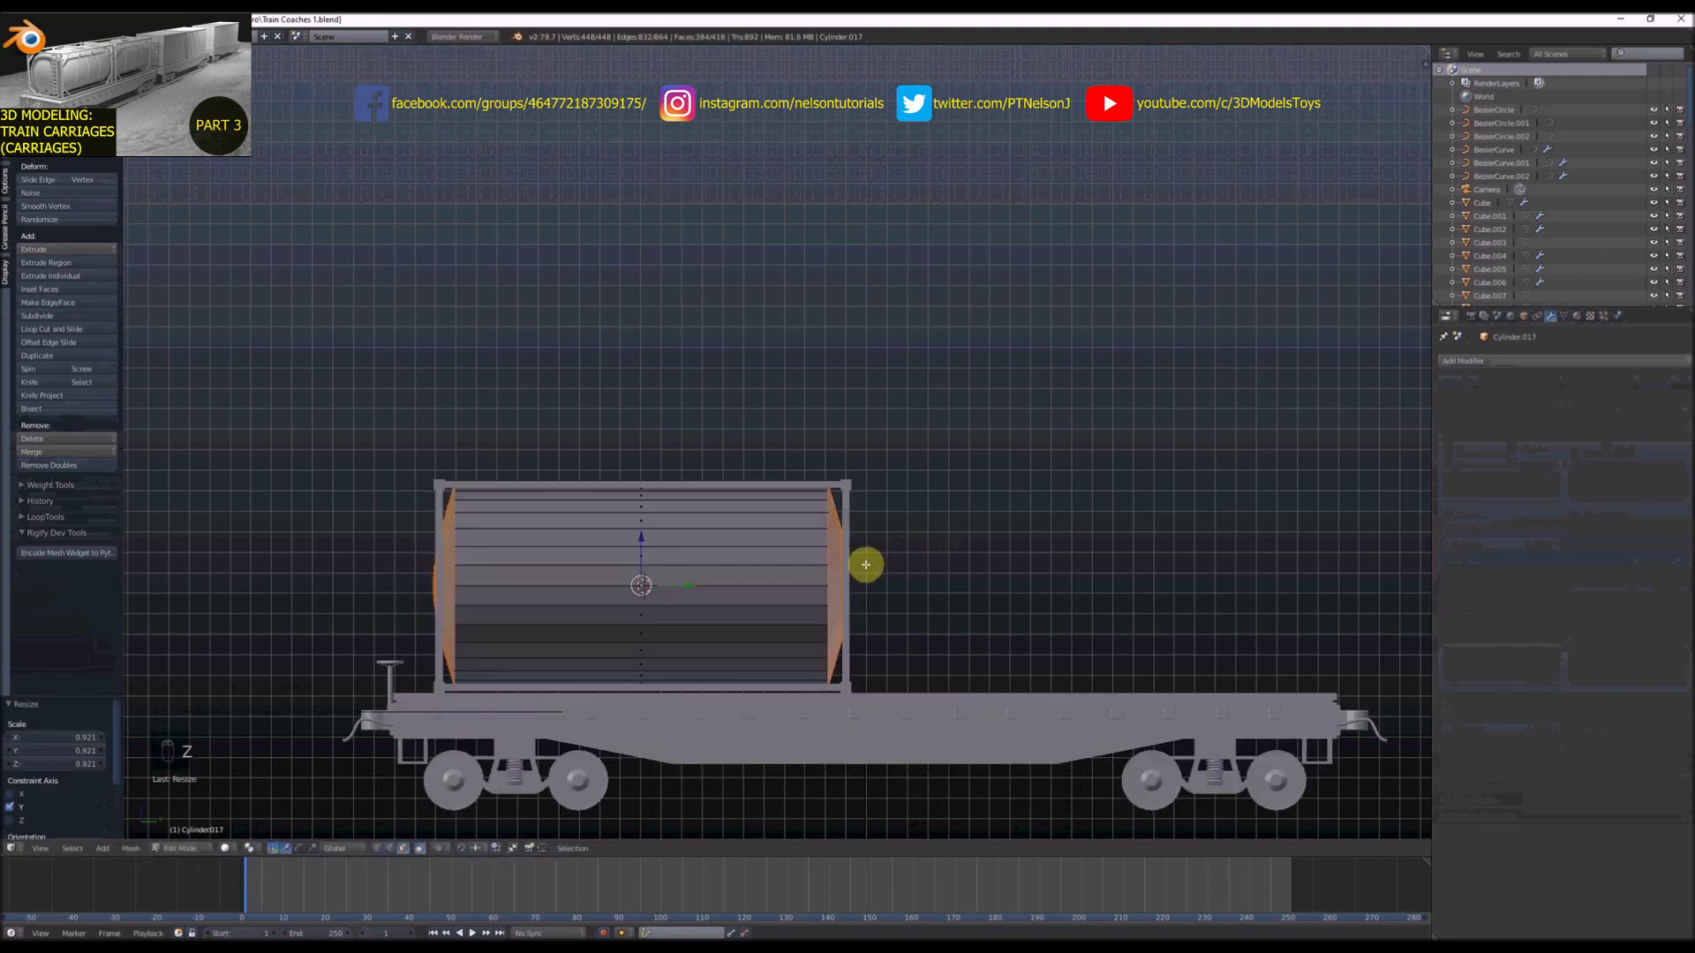
key(Tab)
Add three evenly spaced loop cuts around the tank body, one at the middle and one halfway to each end
scroll(803, 580, down, 4)
middle_drag(845, 618, 776, 587)
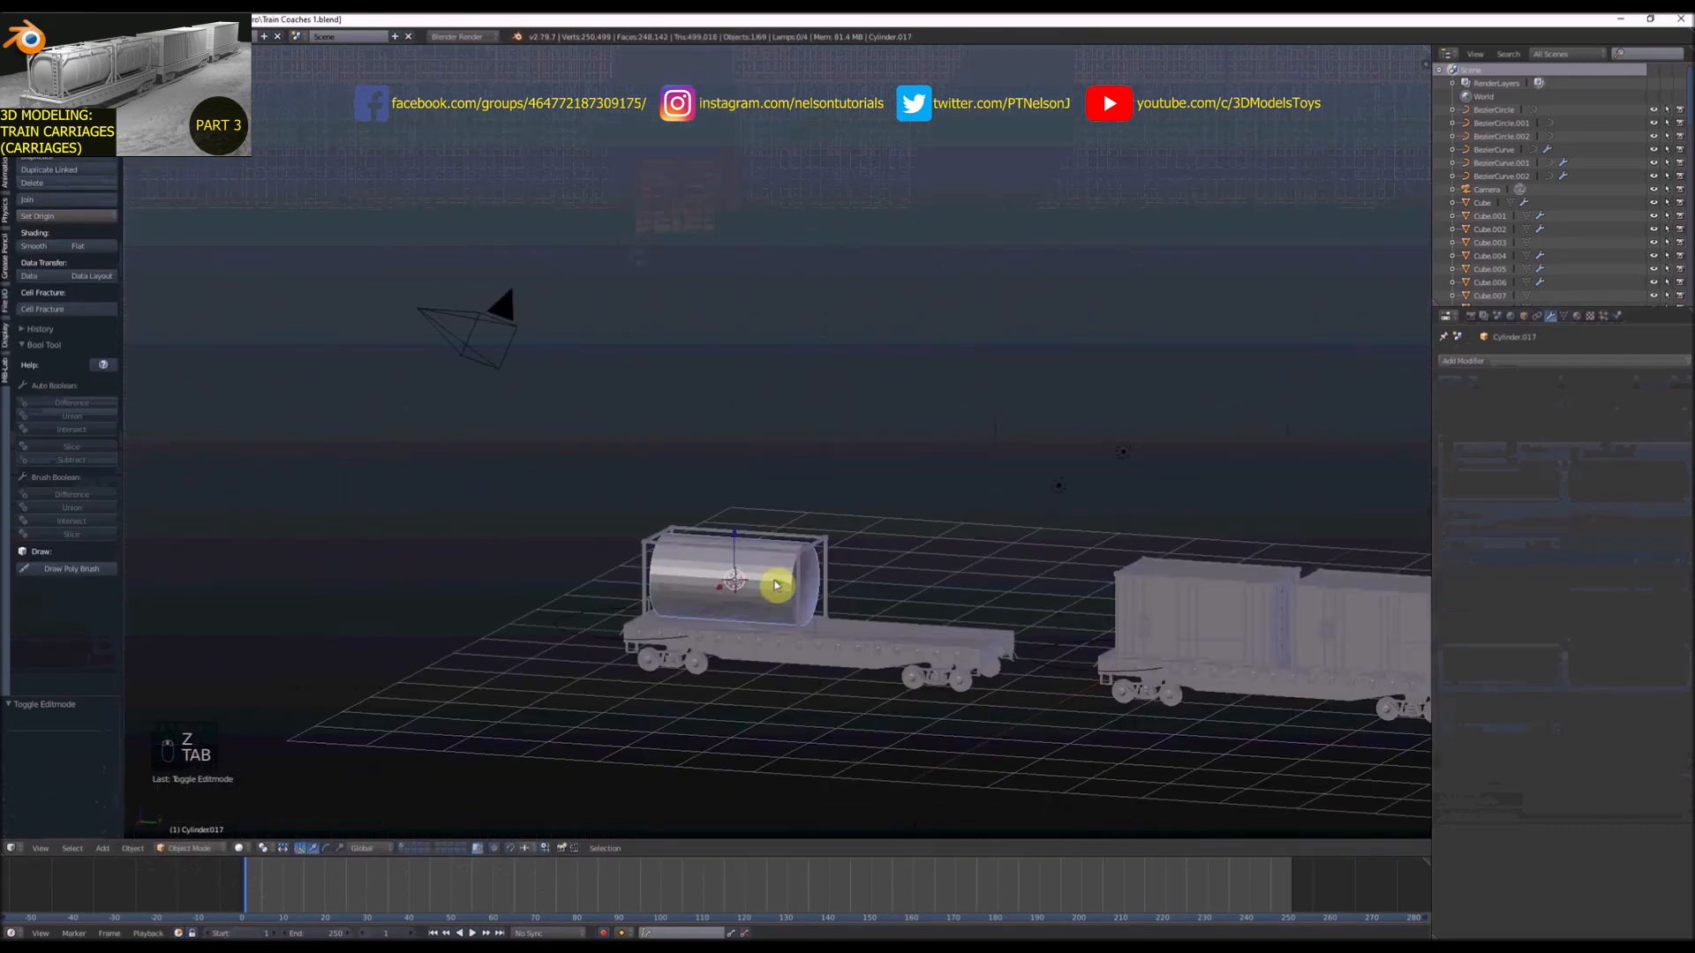
scroll(777, 578, up, 3)
scroll(715, 558, up, 3)
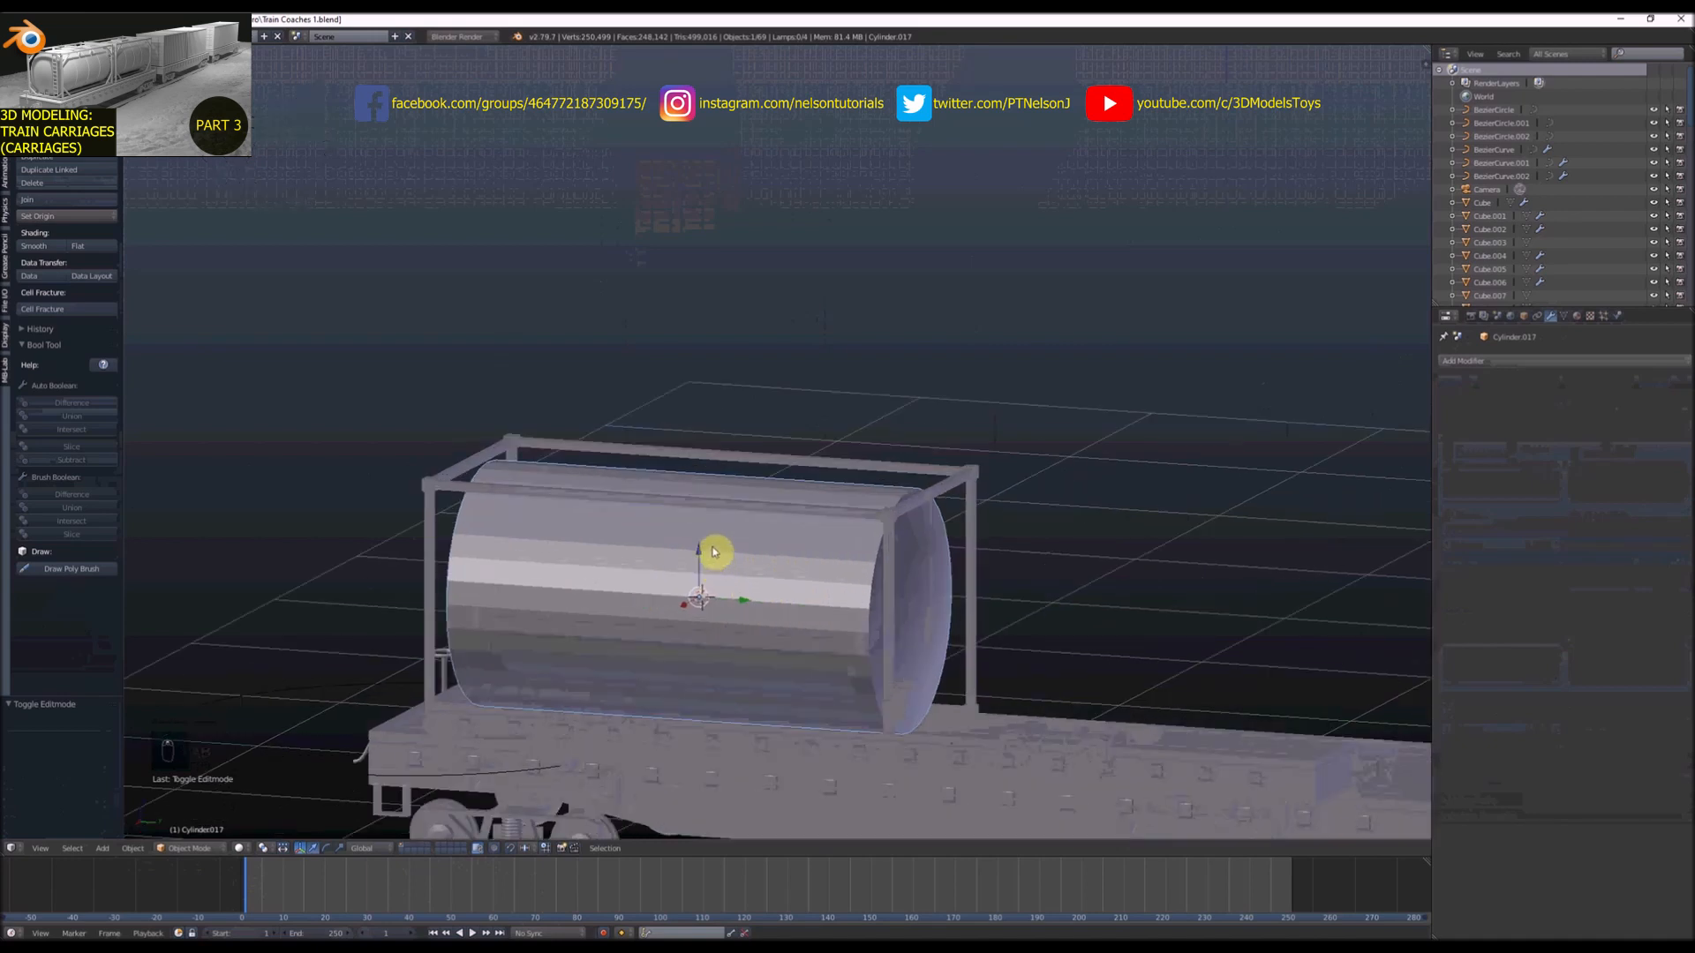
key(Tab)
scroll(688, 542, up, 2)
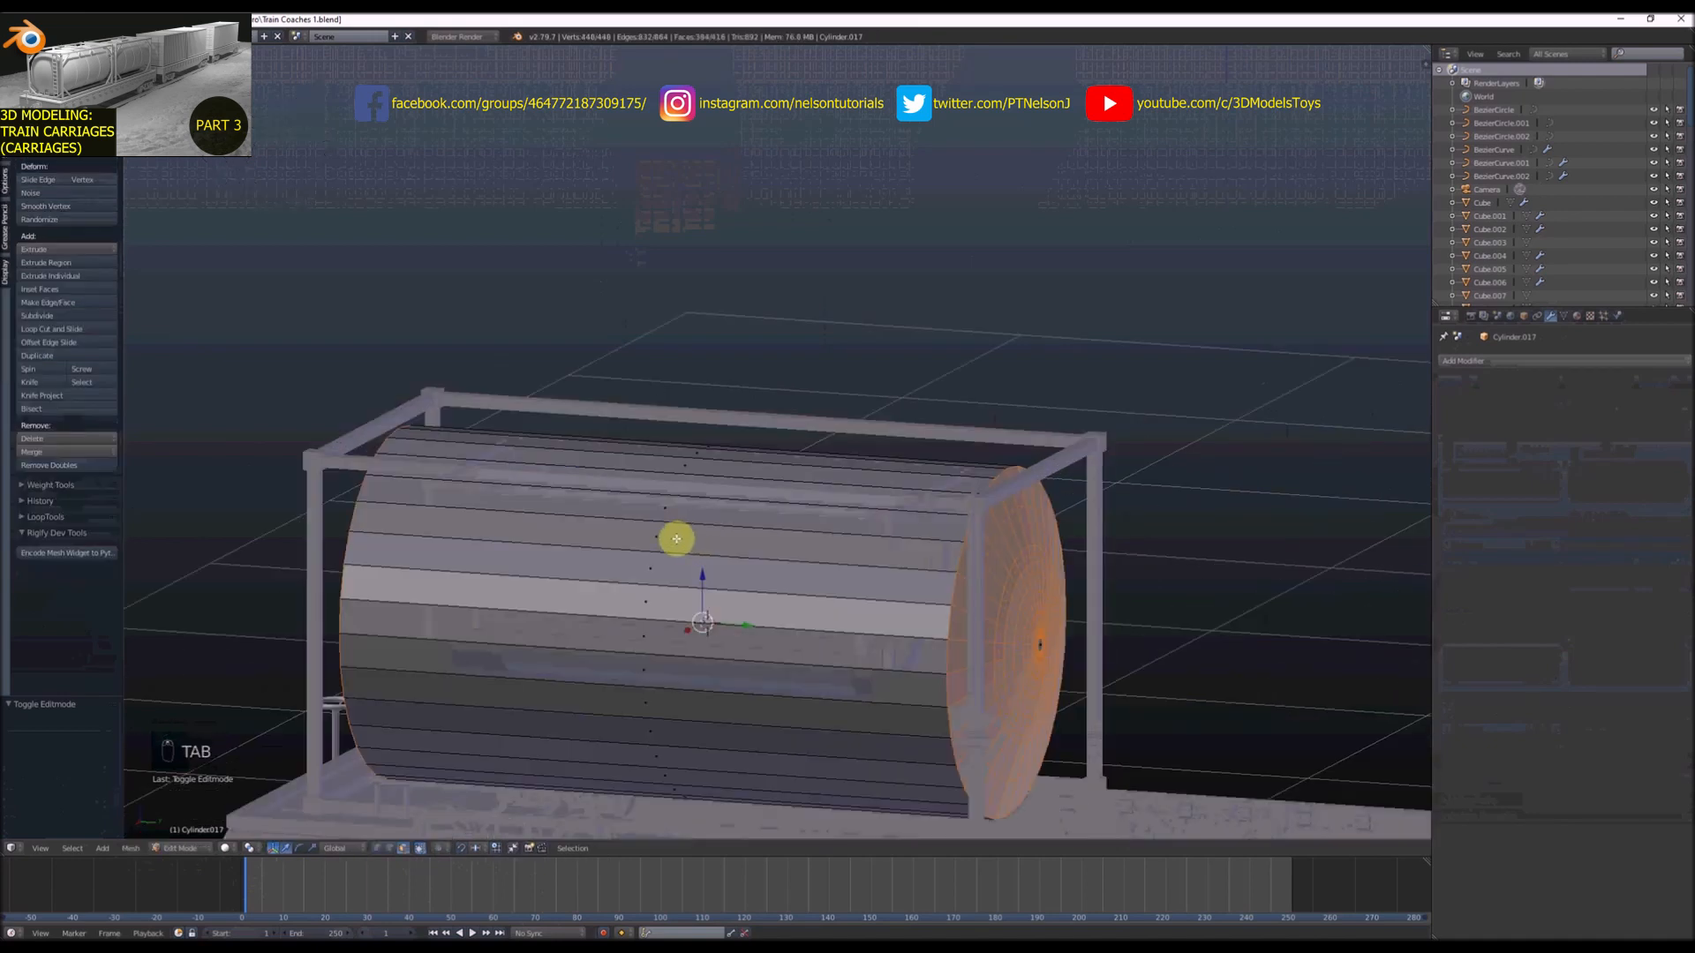
key(ctrl+r)
click(676, 538)
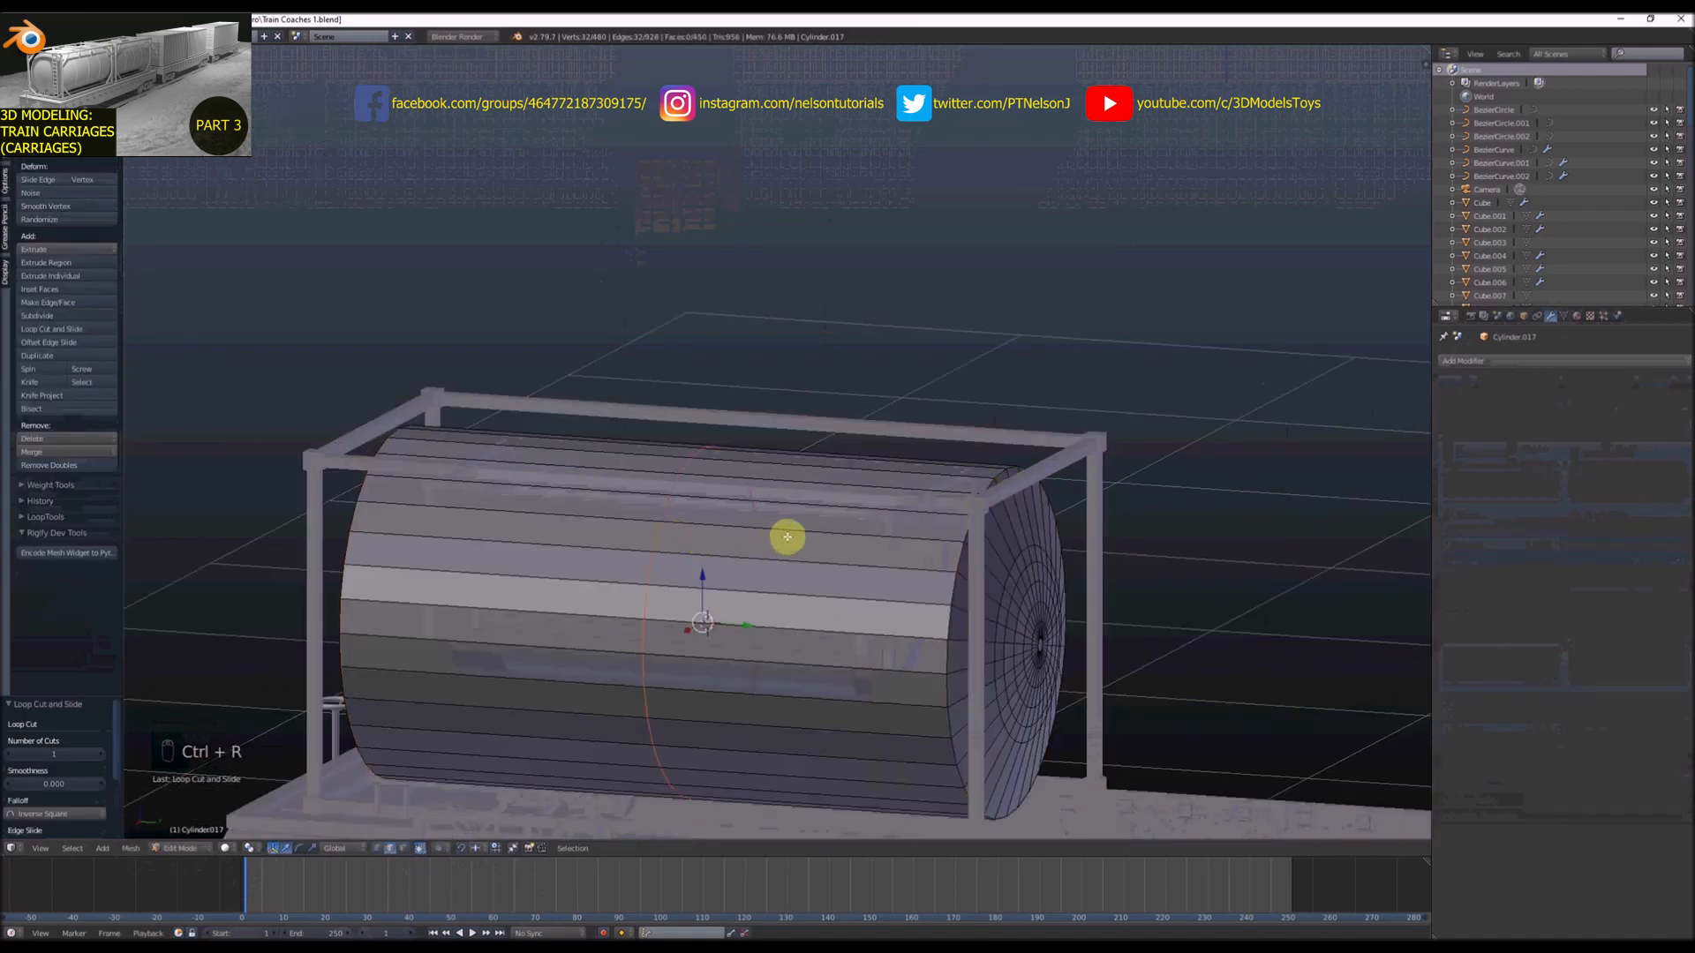
key(ctrl+r)
click(788, 537)
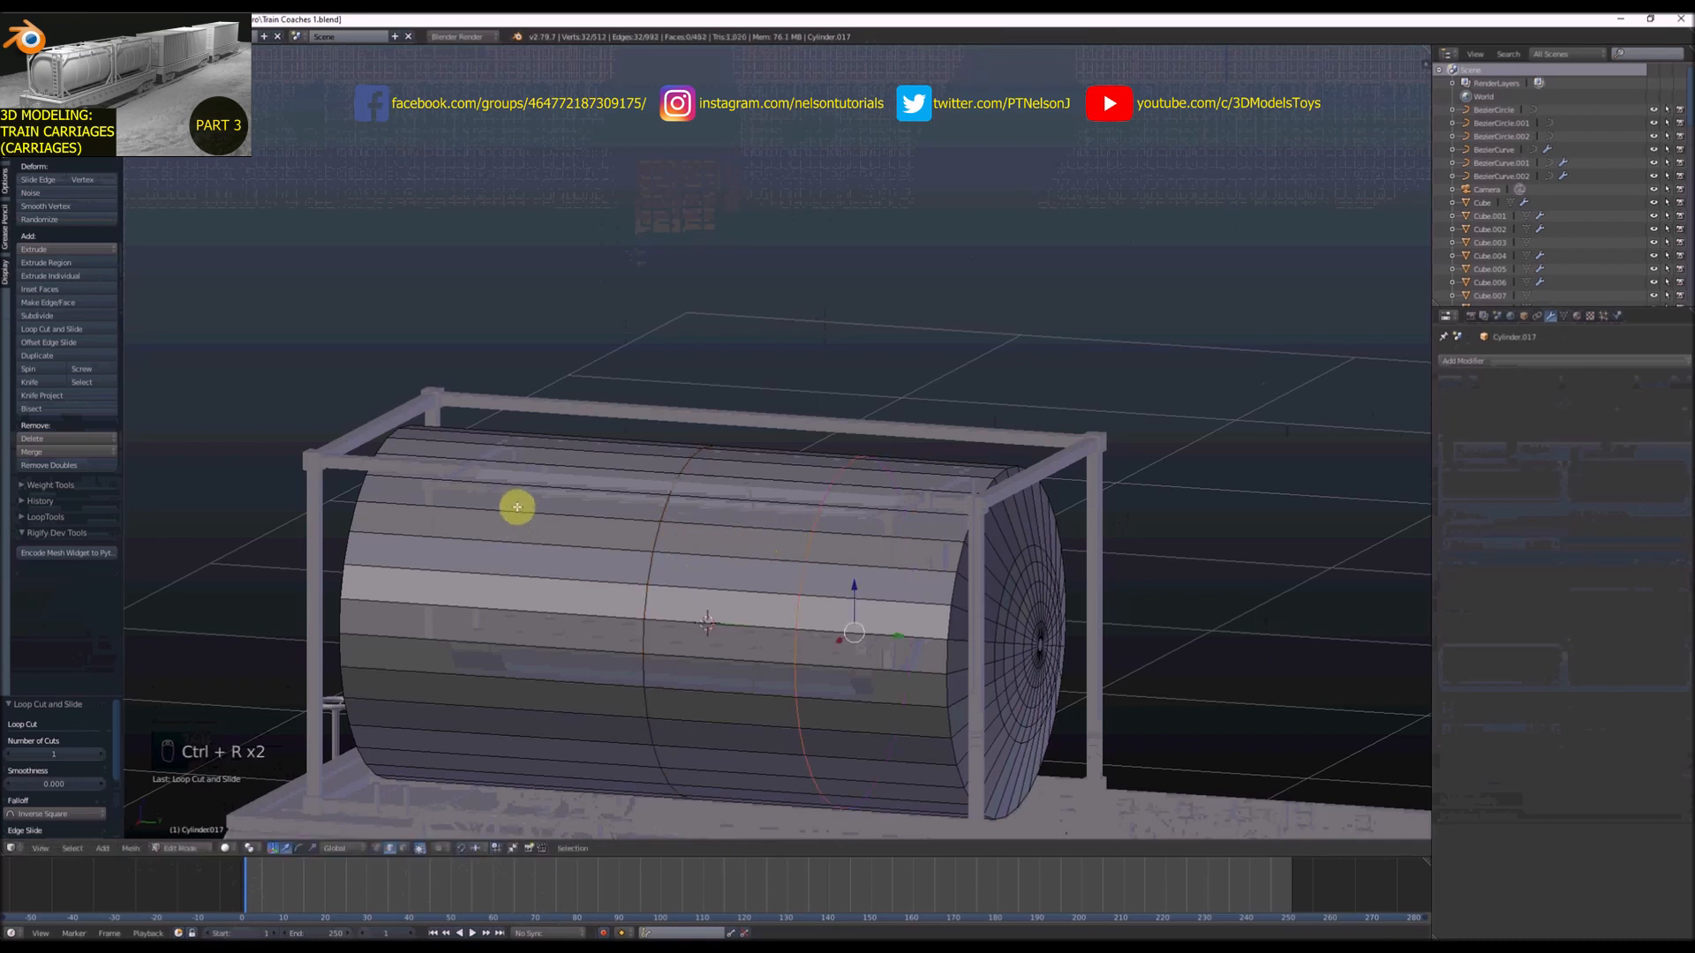
key(ctrl+r)
click(519, 508)
Select all three edge loops around the tank and bevel them into narrow bands with 1 segment
alt+shift+click(806, 561)
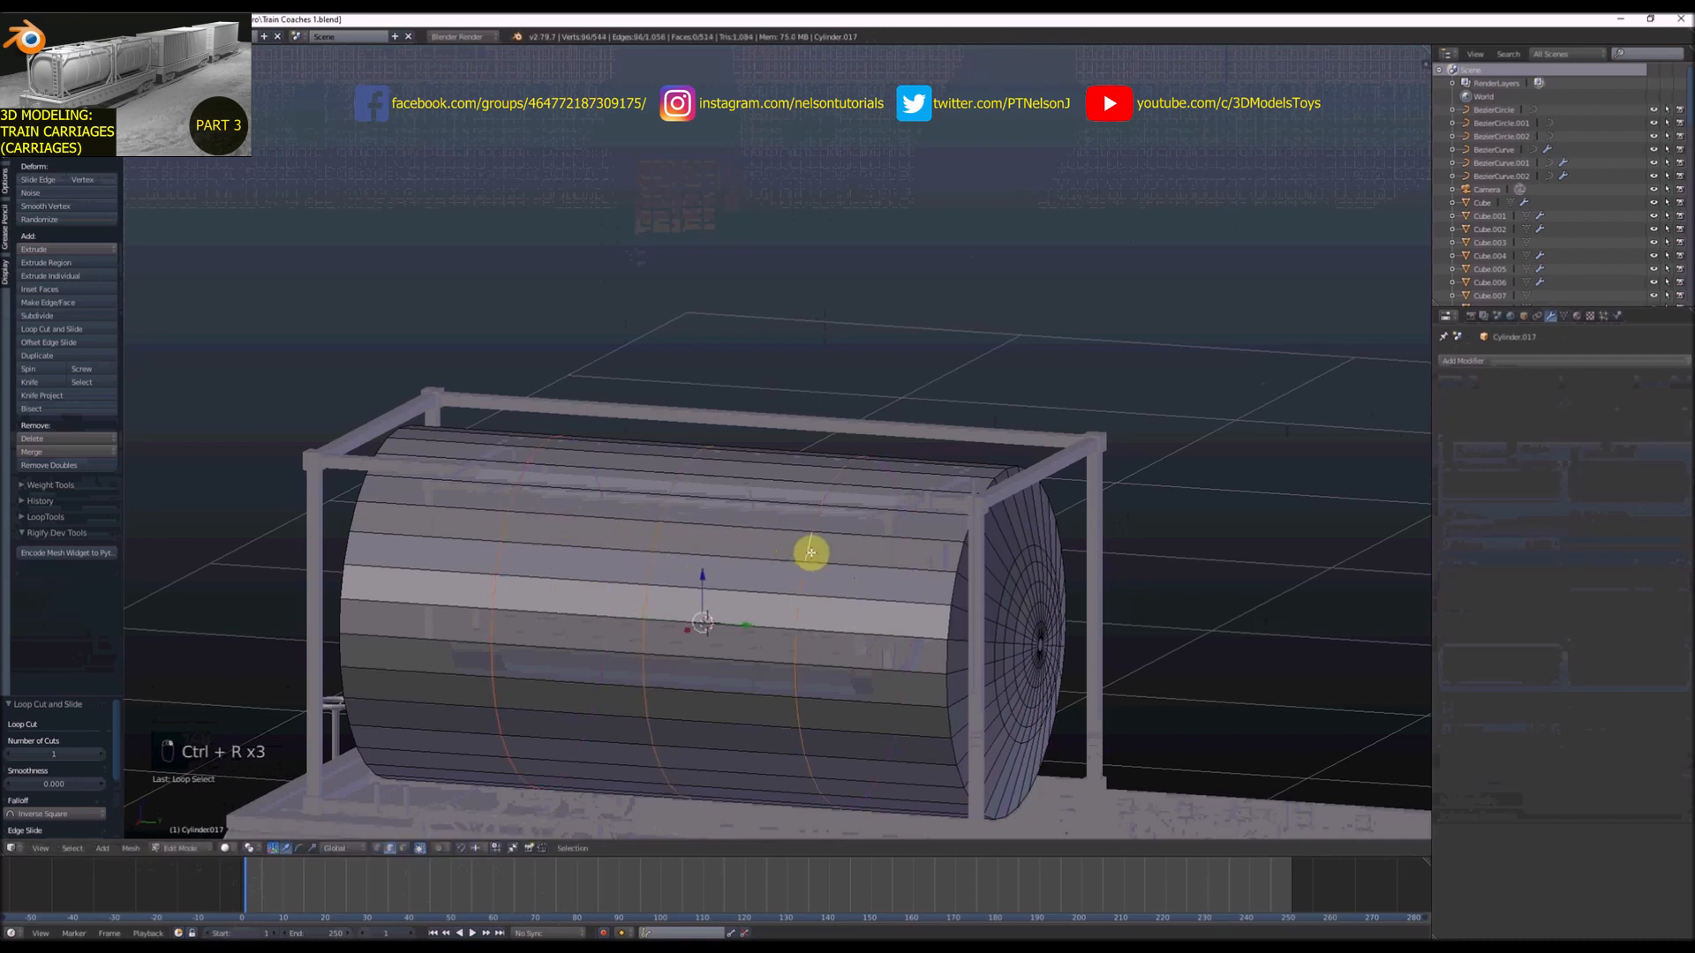
key(ctrl+b)
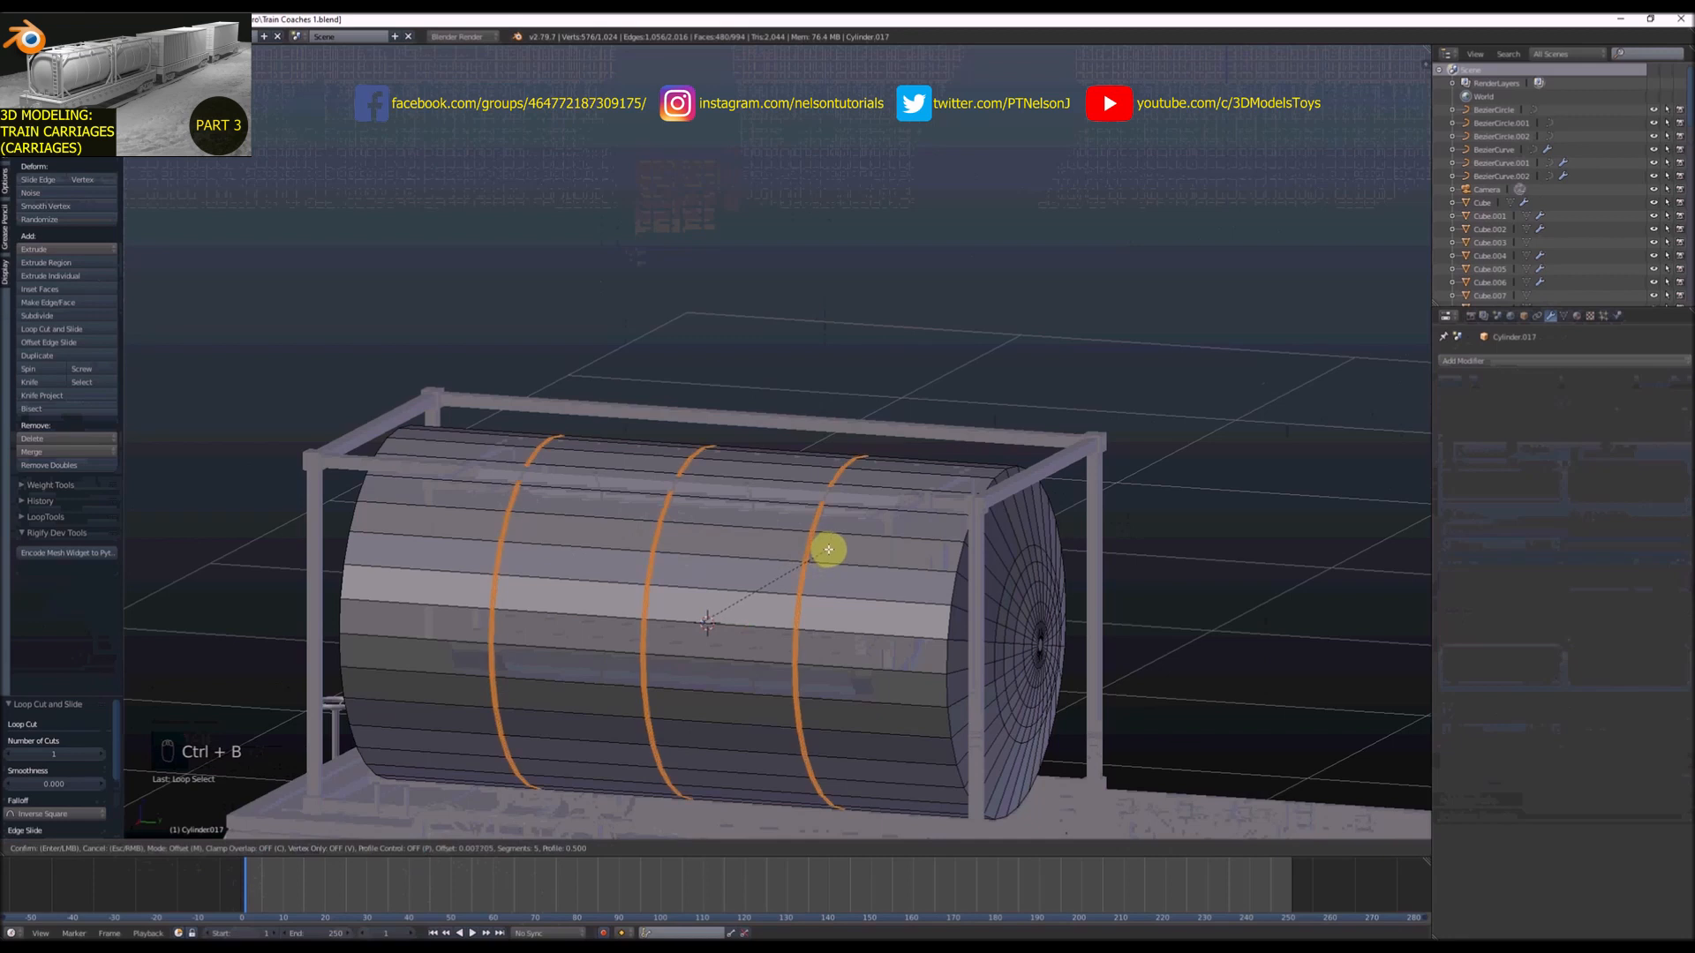
click(828, 549)
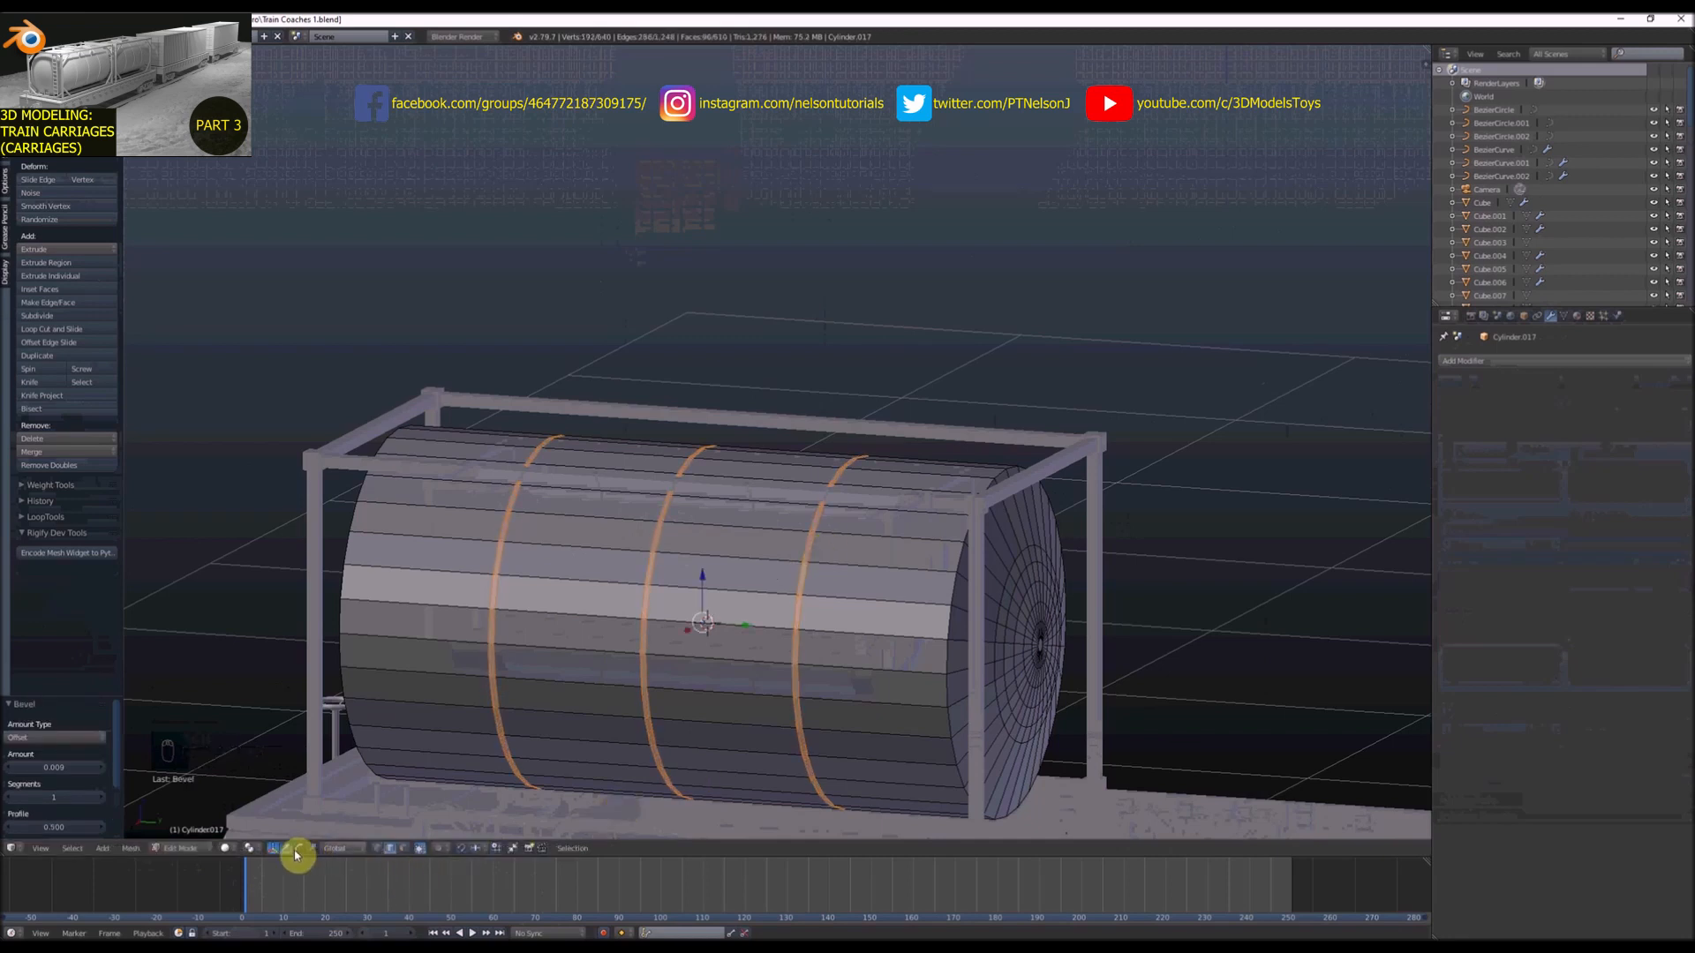
Extrude the three narrow bands and scale them by 1.027 to form raised rings around the tank
key(e)
key(s)
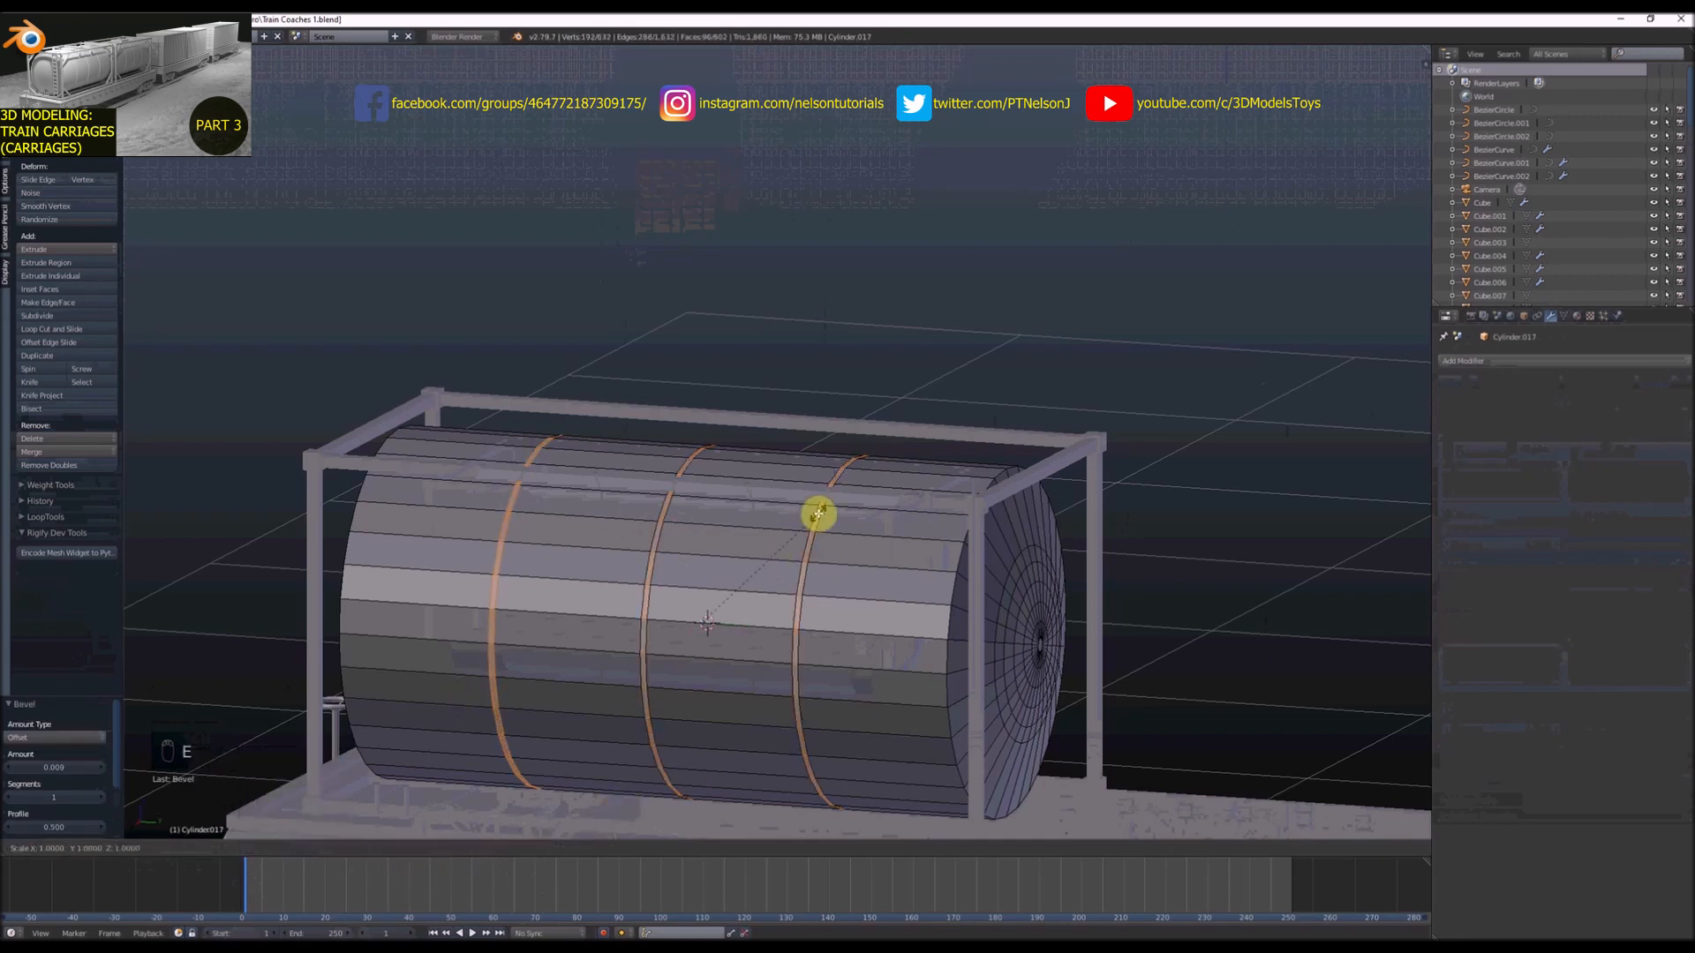
click(822, 511)
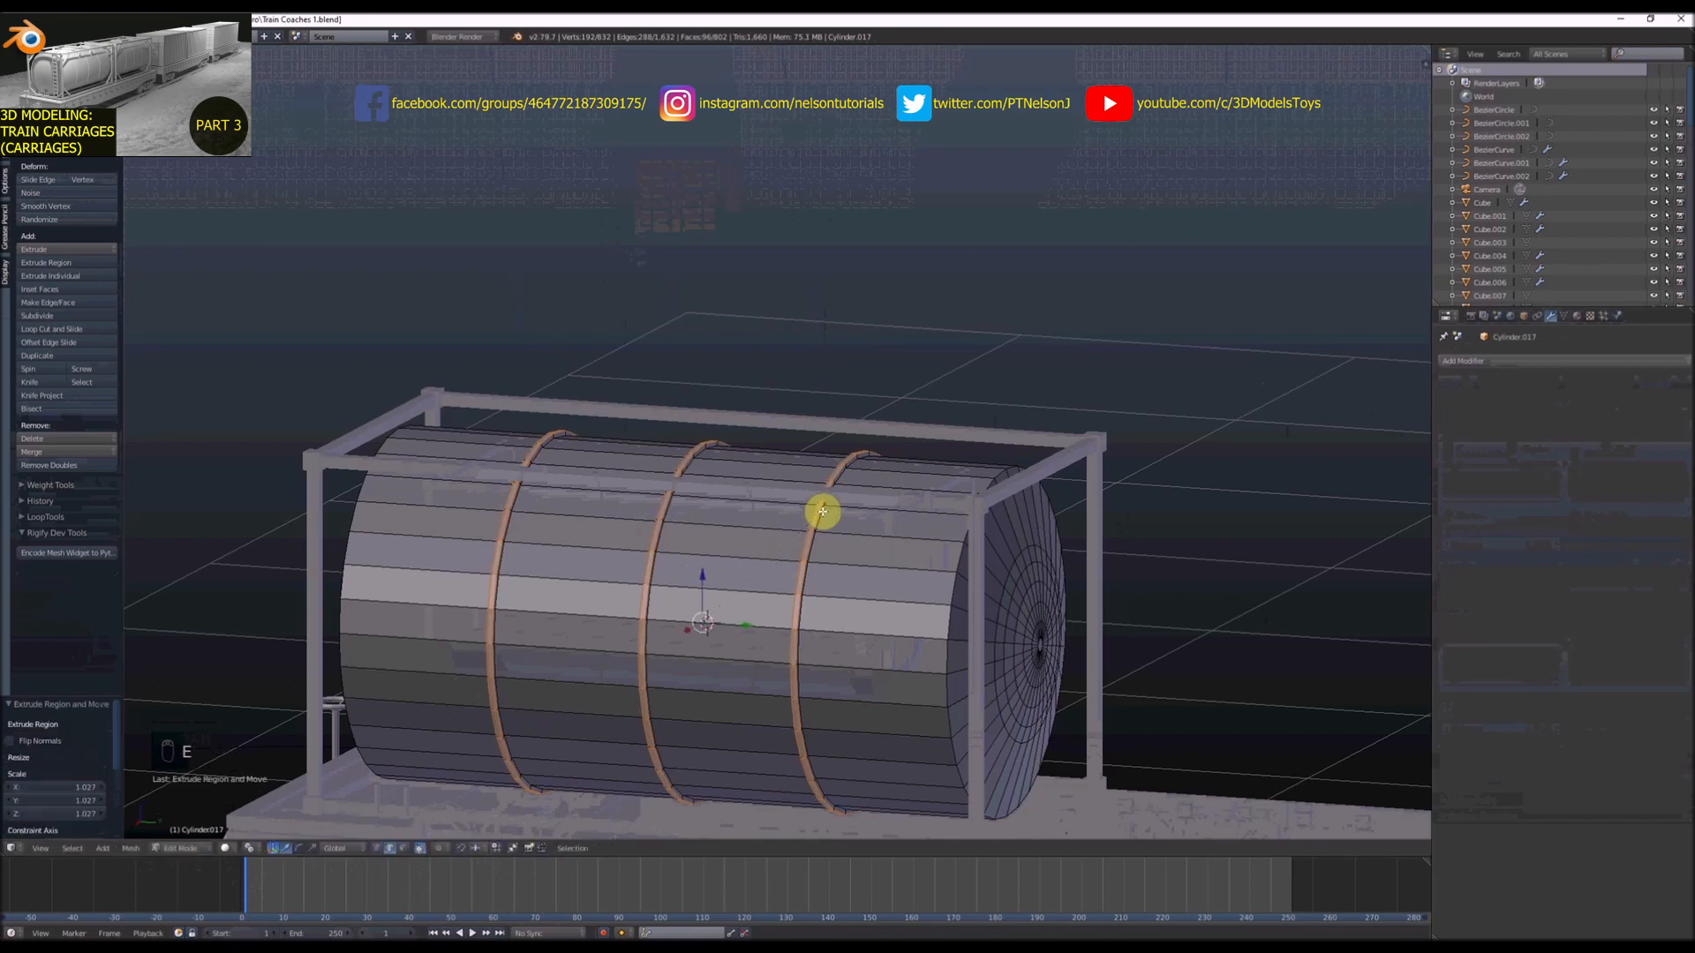
key(Tab)
Examine the tank, its raised rings and its fit in the frame from several angles
scroll(803, 542, down, 6)
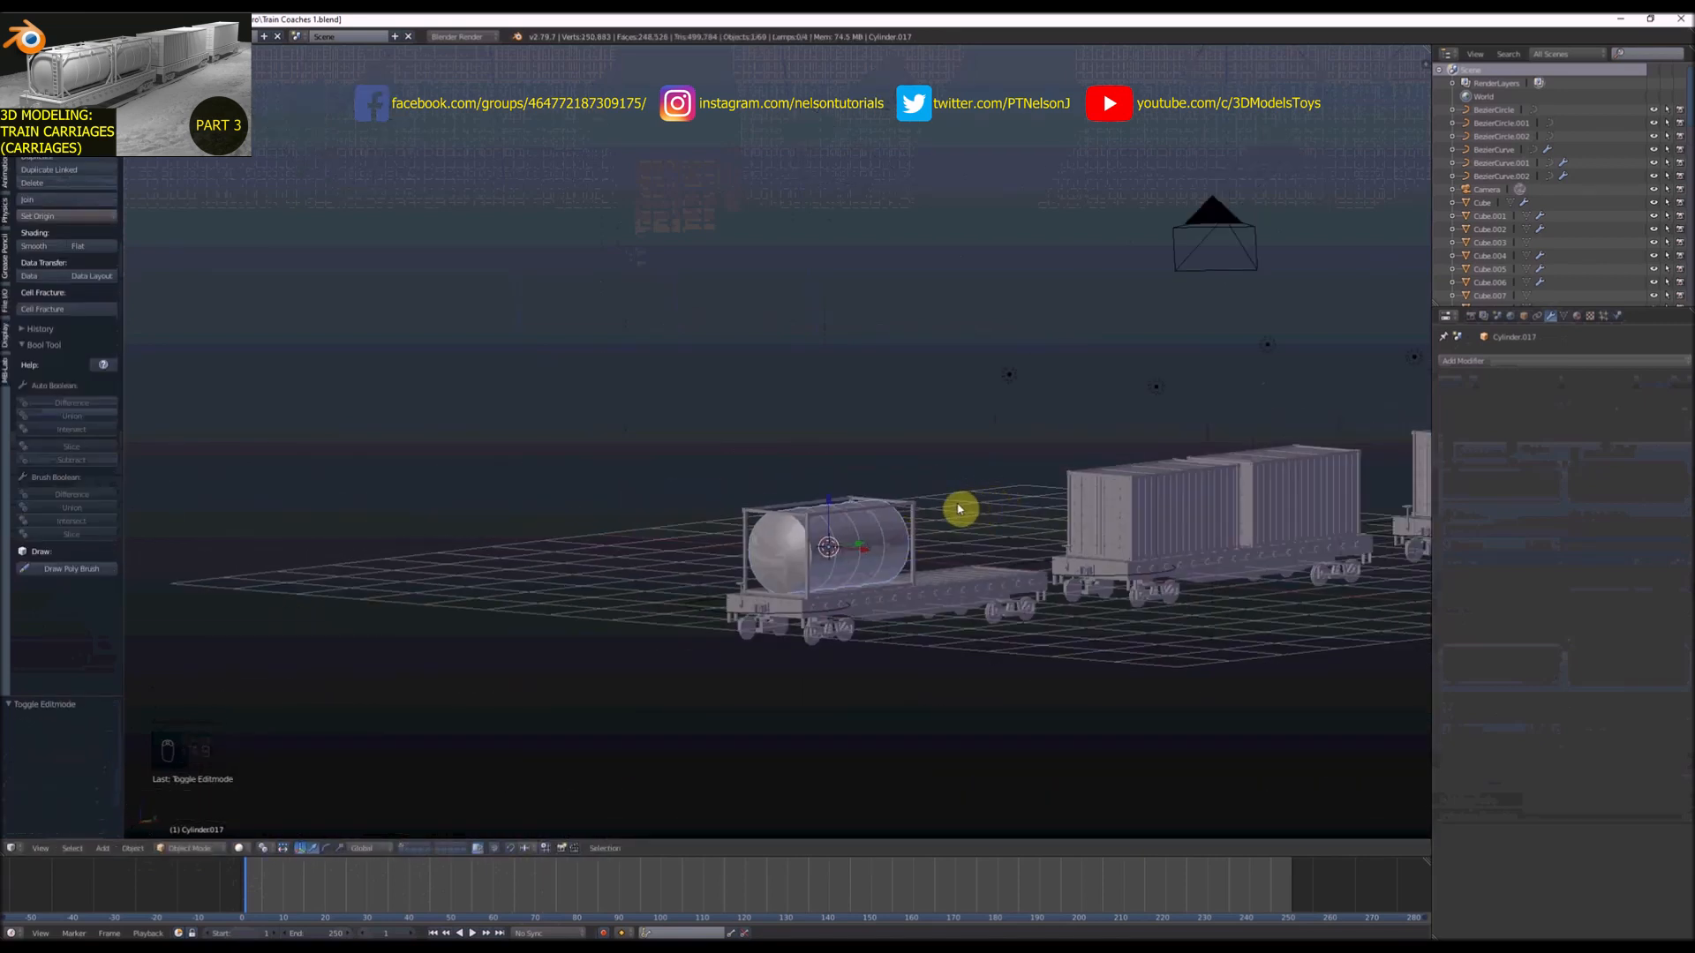
middle_drag(959, 509, 919, 571)
scroll(782, 543, up, 3)
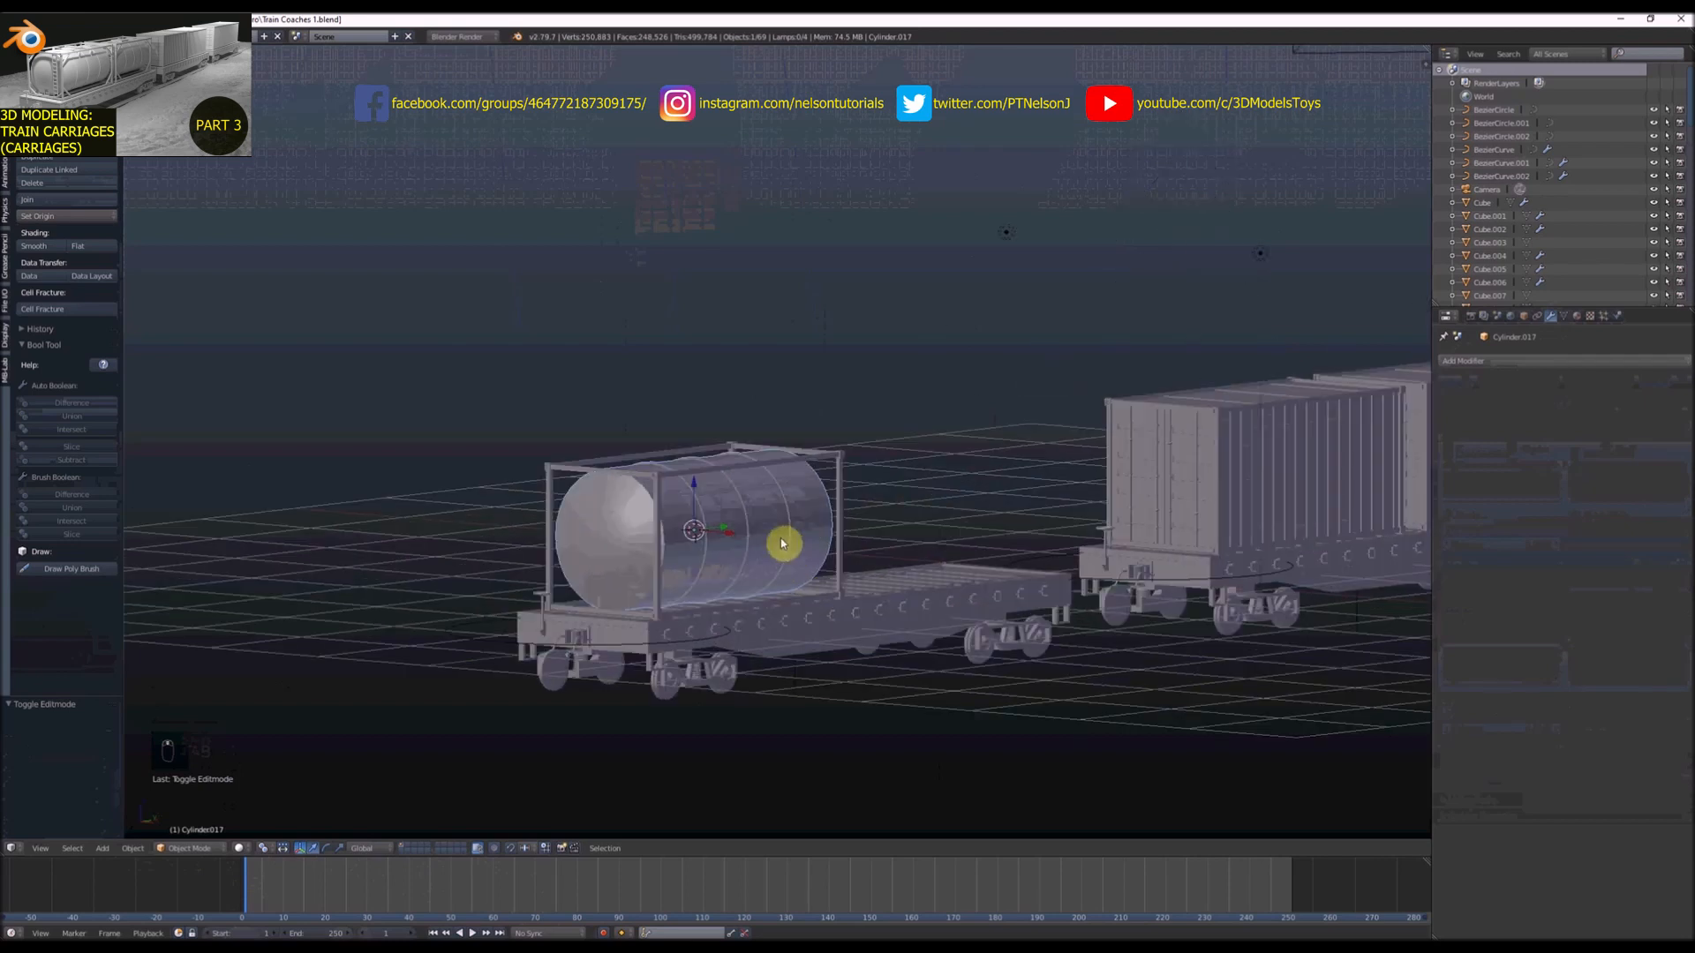
scroll(777, 543, down, 3)
scroll(786, 527, up, 3)
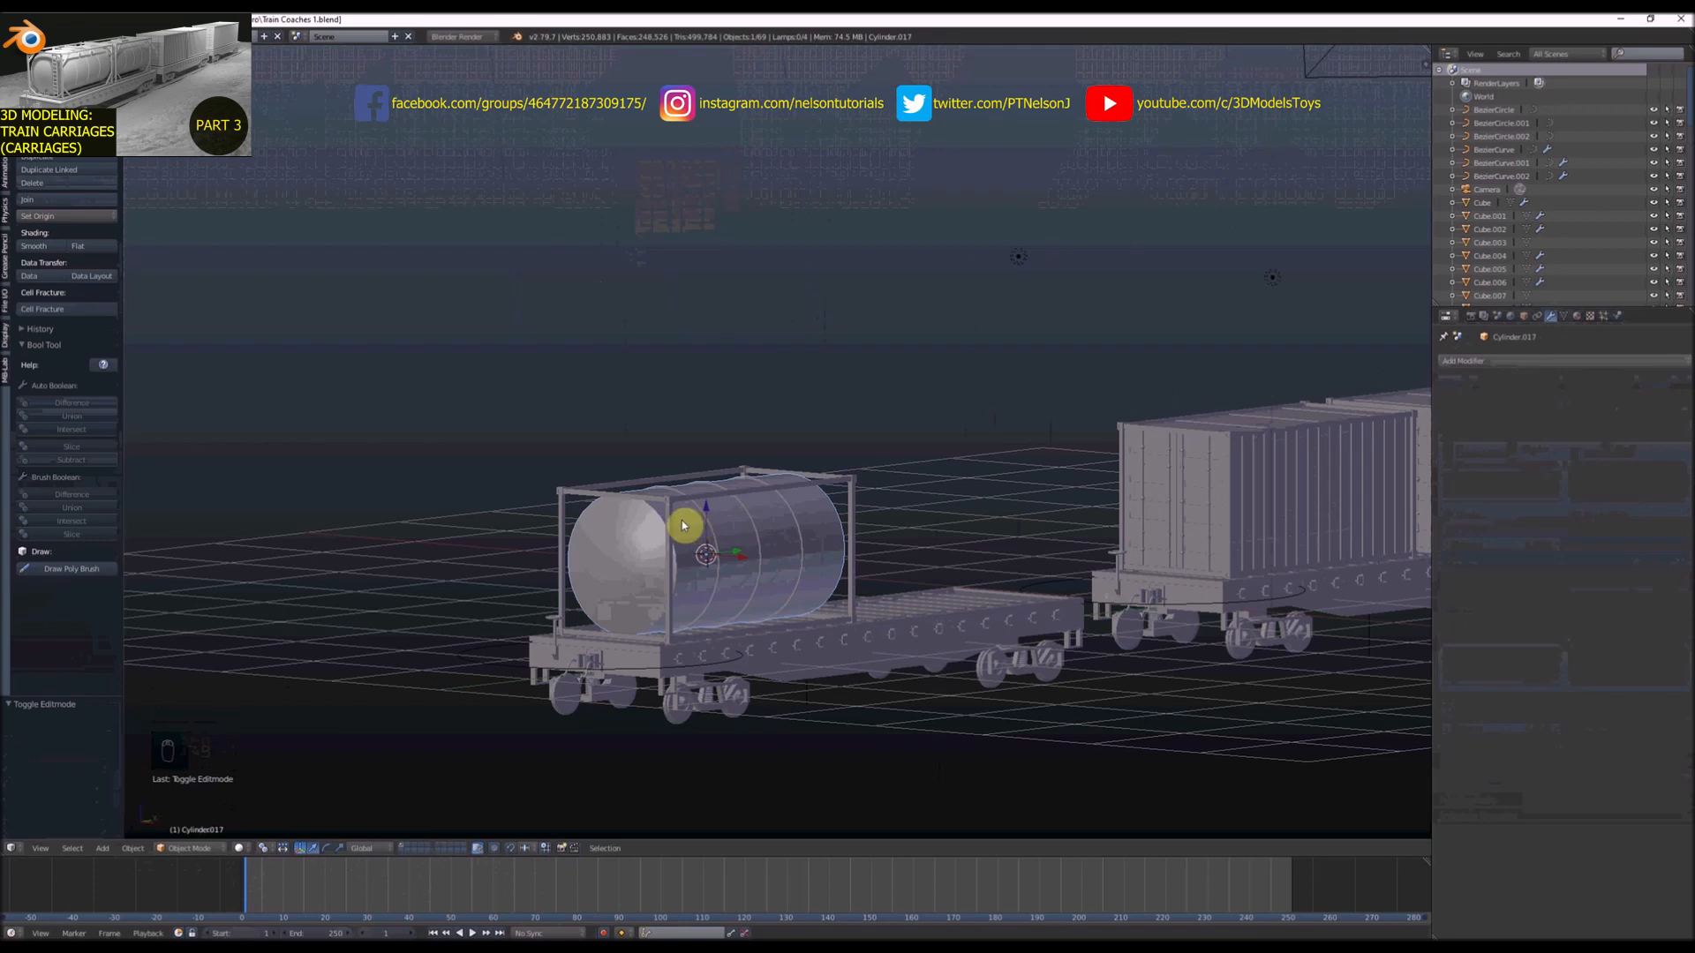
middle_drag(706, 511, 674, 530)
scroll(688, 519, up, 4)
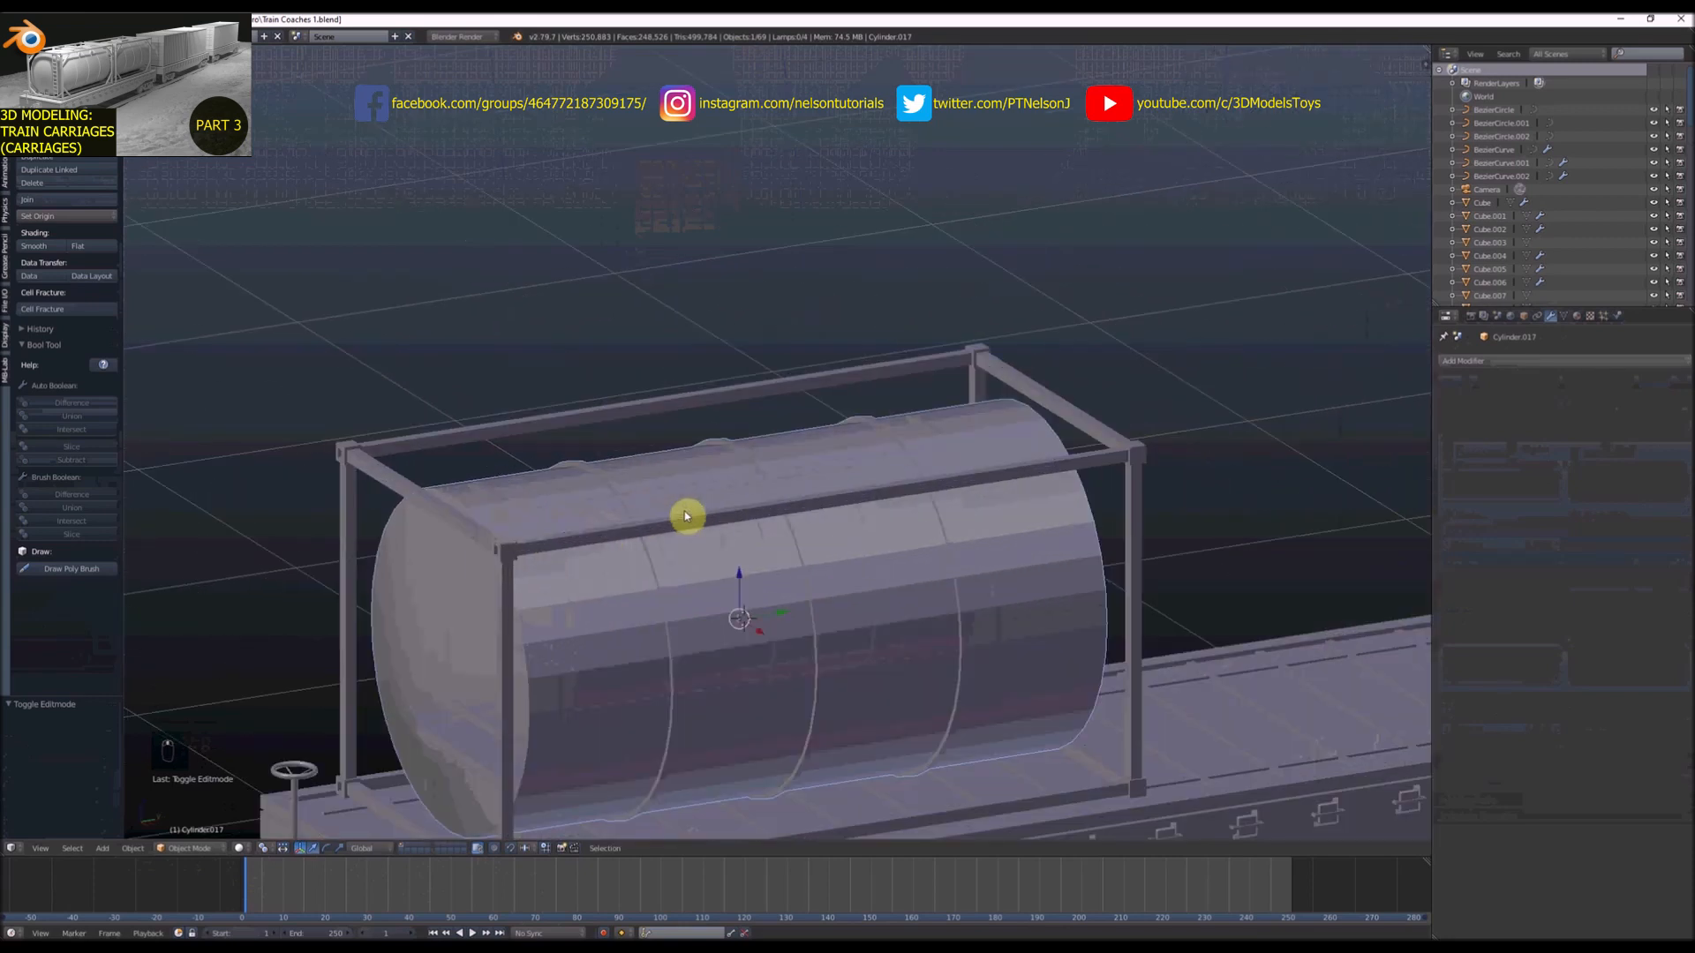
Add a cube on top of the tank near its end and scale it to 0.119
middle_drag(691, 527, 570, 528)
click(527, 530)
key(shift+a)
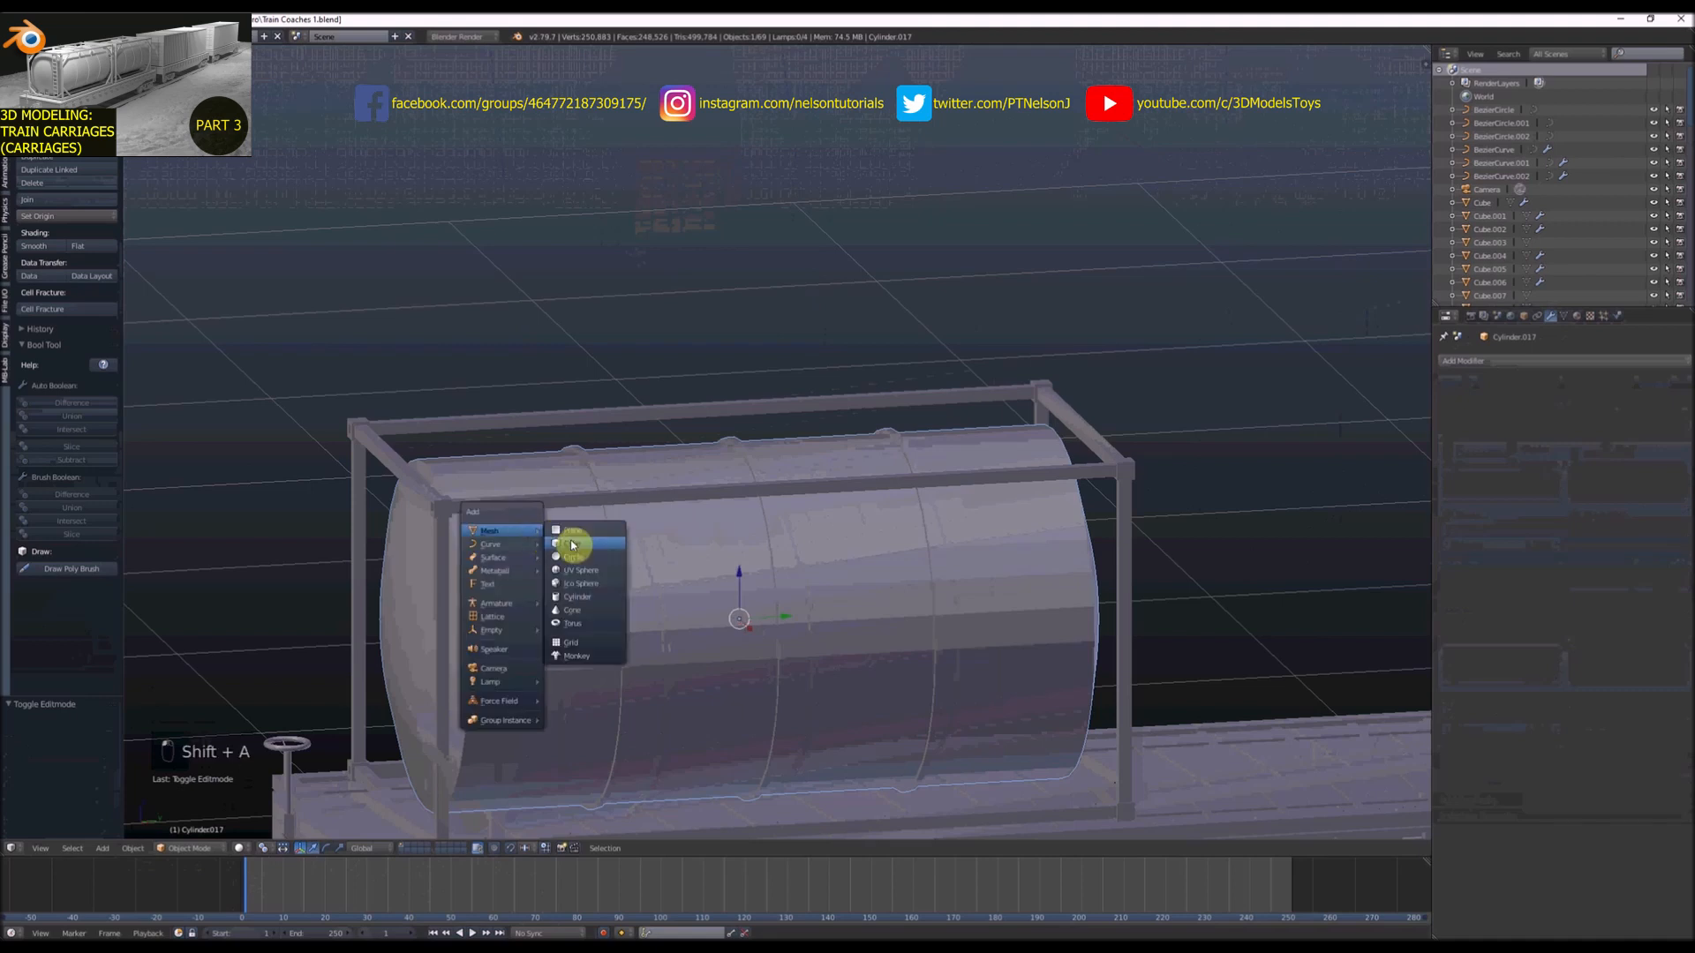
click(576, 542)
key(s)
click(572, 518)
middle_drag(571, 519, 686, 521)
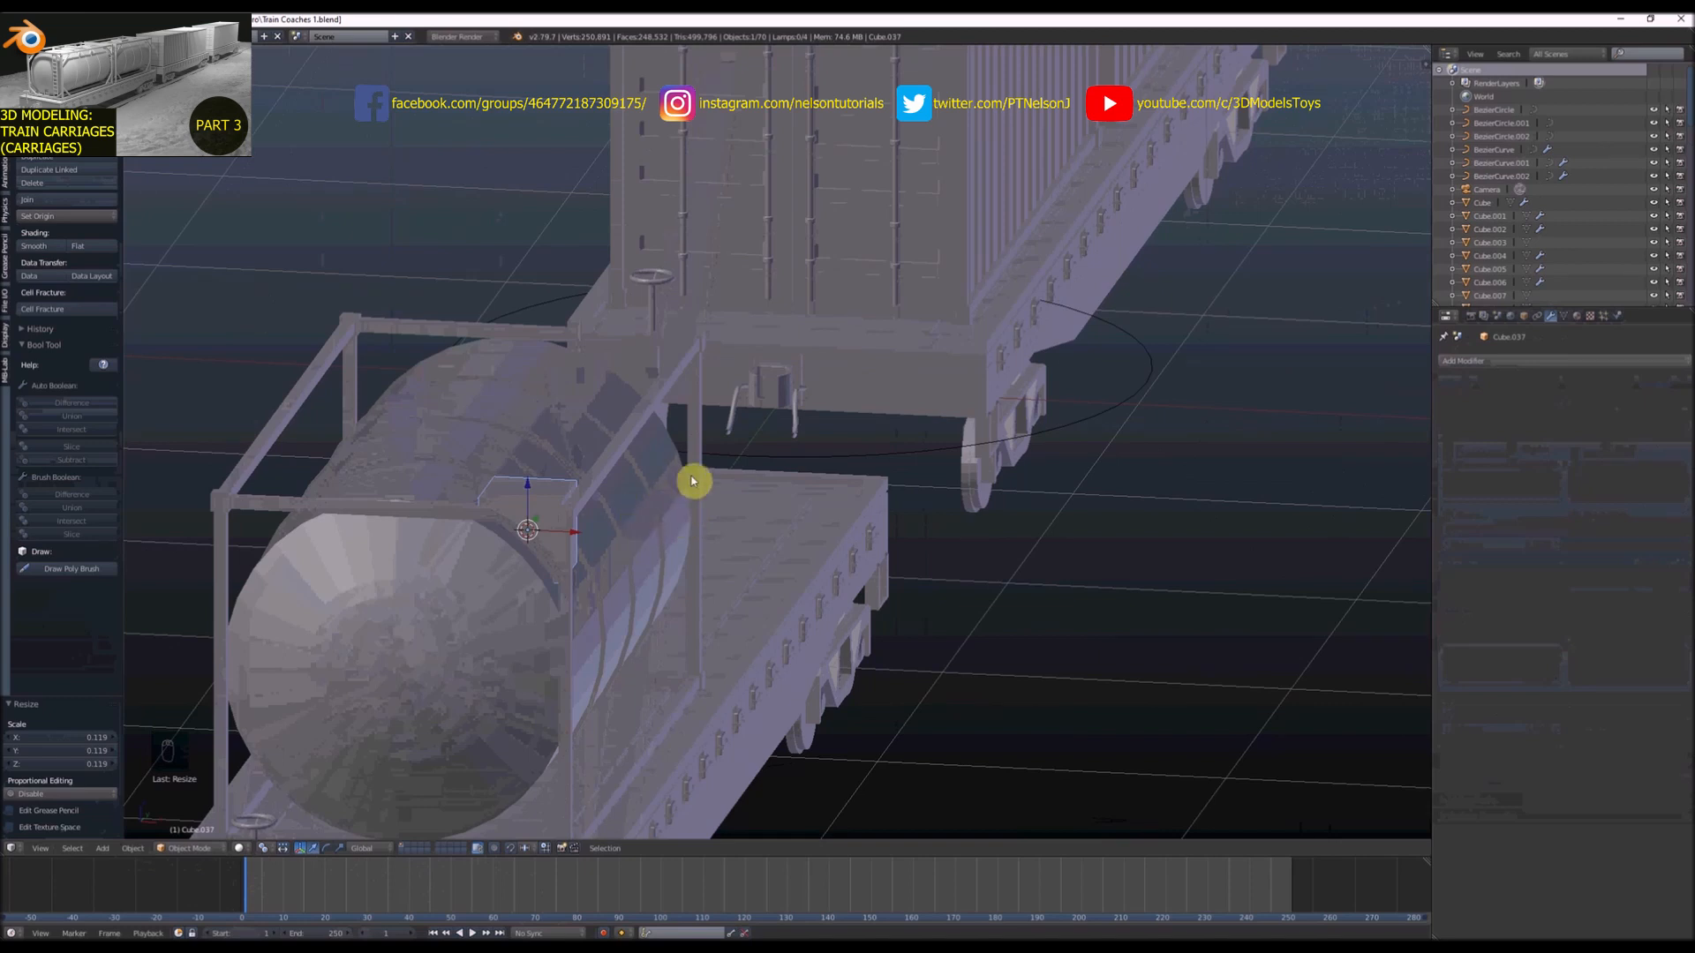
Set the small cube's X location to 0 to centre it across the tank
click(1527, 315)
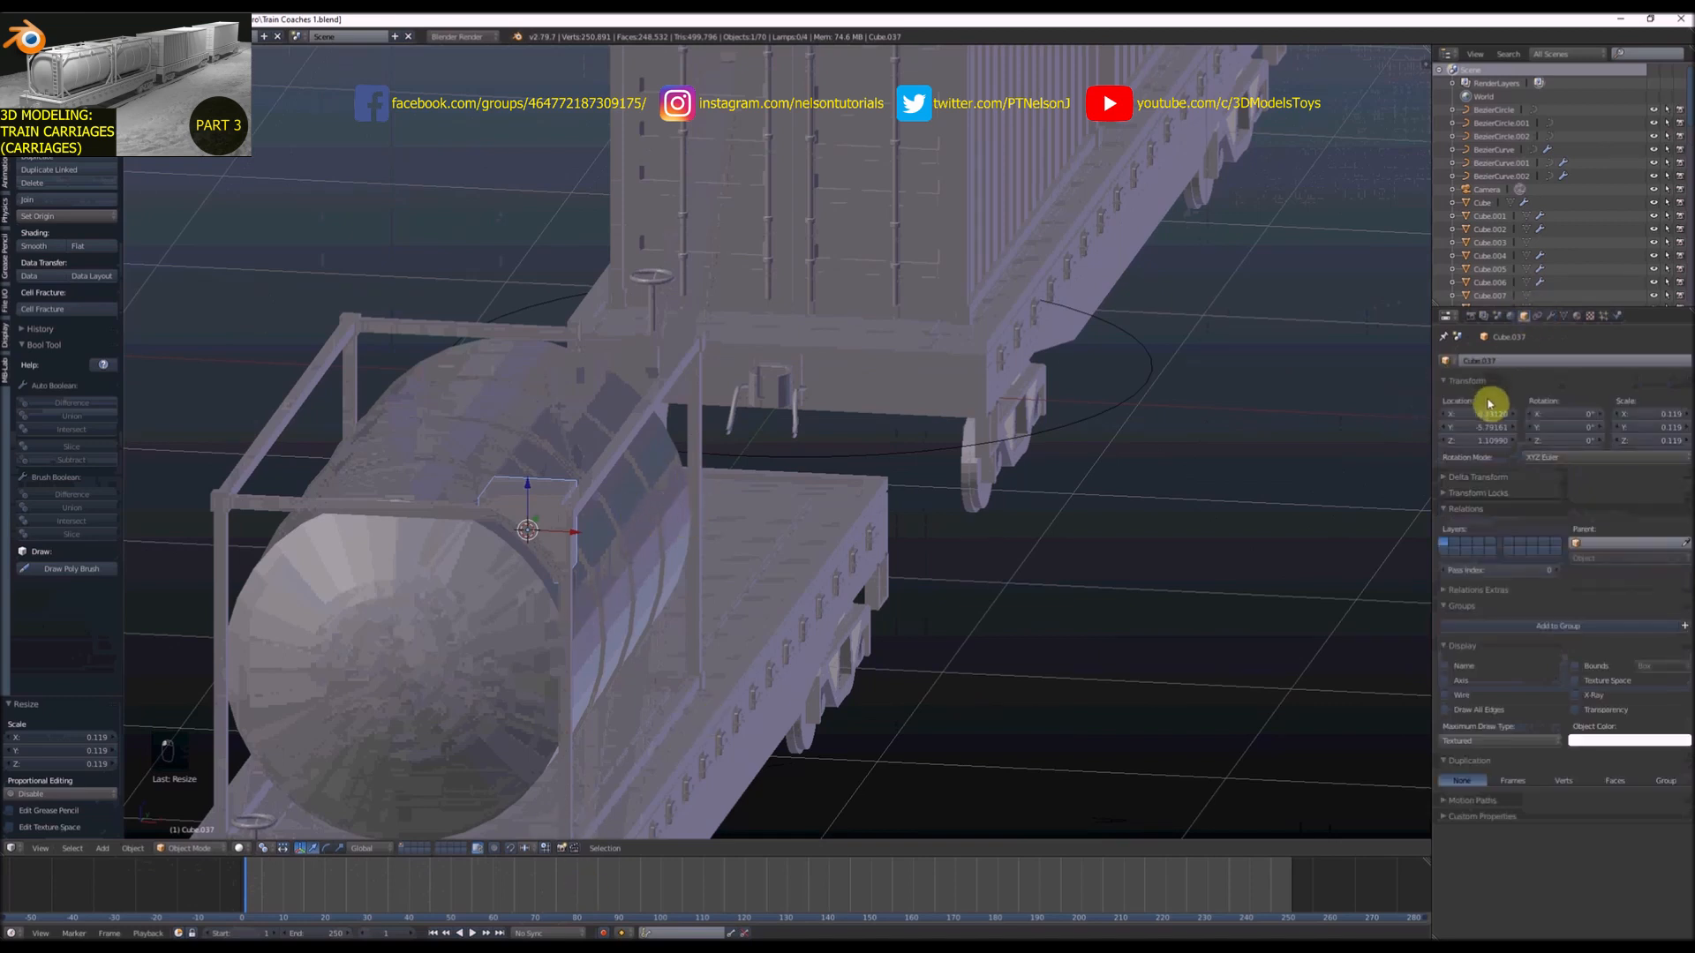
text(0)
key(Return)
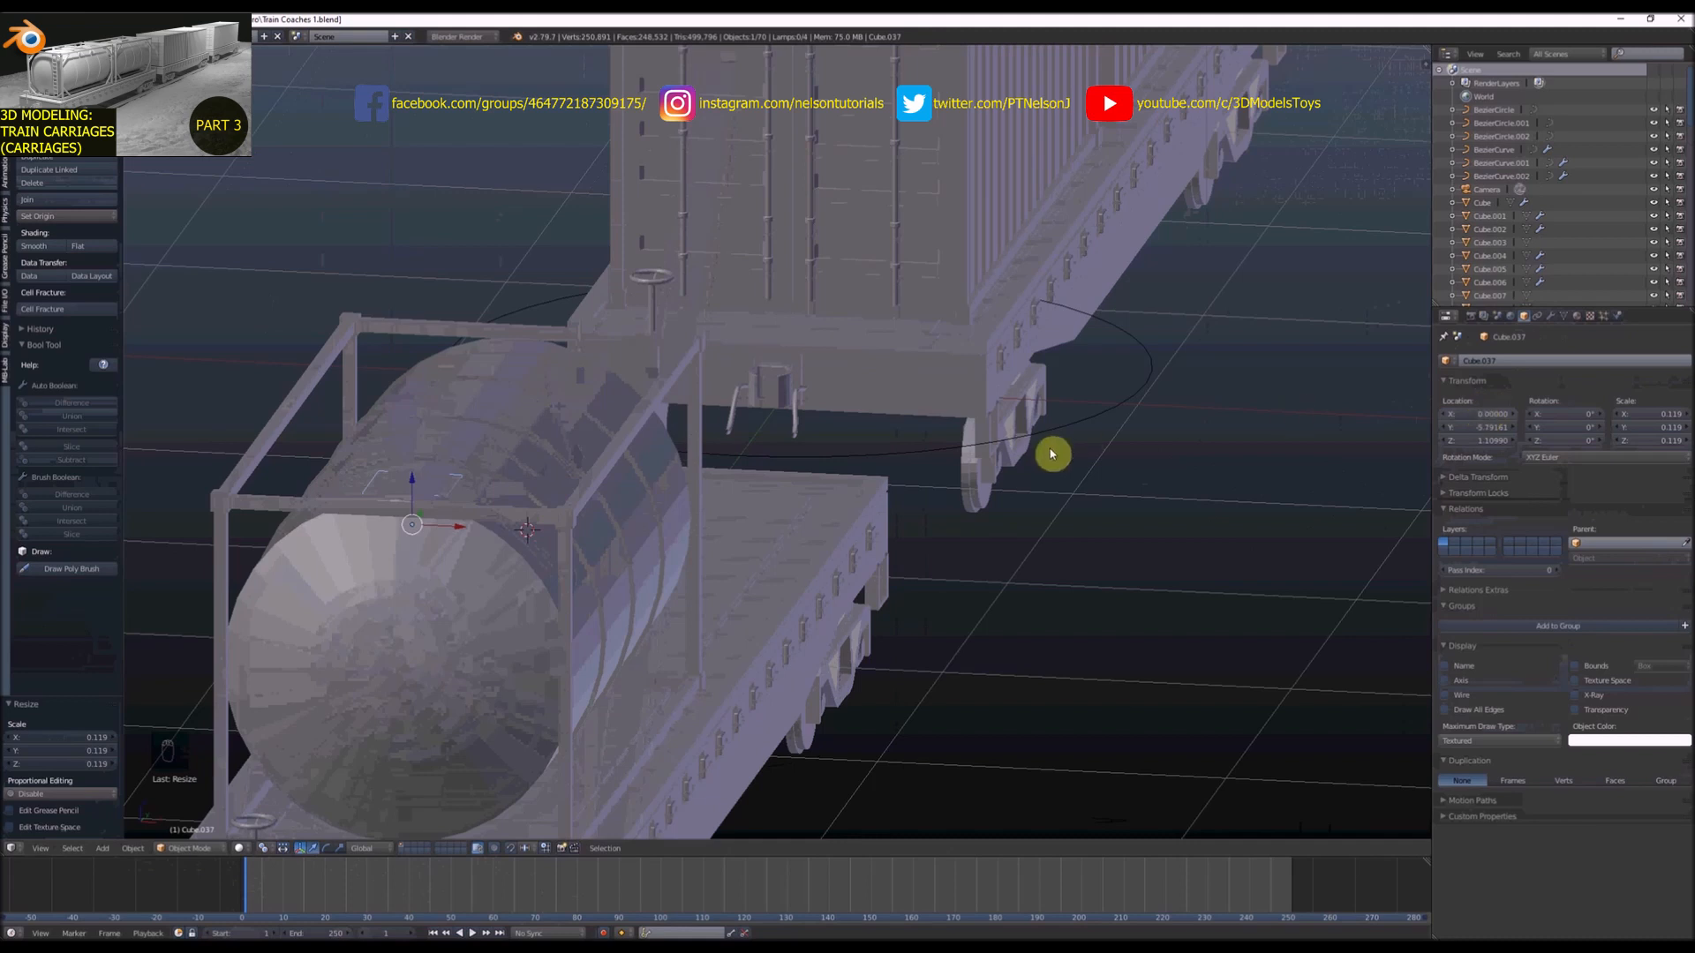
Raise the small cube along Z to about 1.121 so its upper part stands above the tank
middle_drag(1051, 454, 399, 501)
scroll(399, 500, up, 2)
key(g)
key(z)
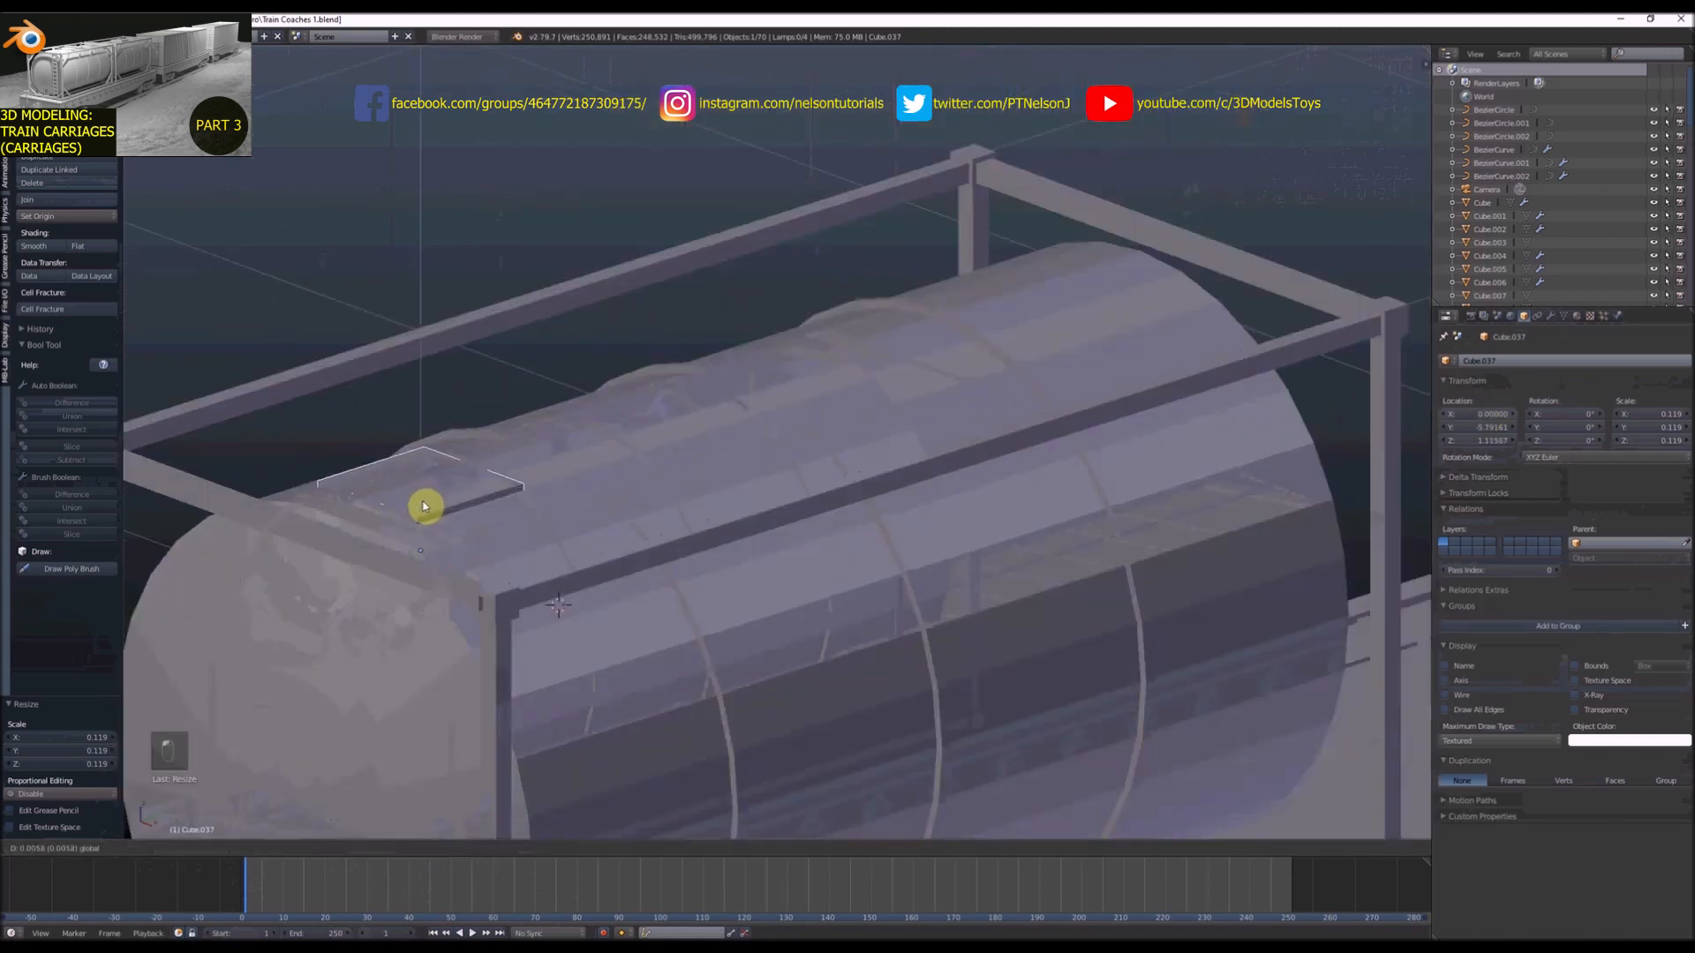
click(425, 503)
scroll(425, 502, down, 4)
middle_drag(526, 496, 490, 484)
Select the small cube's bottom face and move it up 0.192 along Z to flatten the cube into a thin plate
key(Tab)
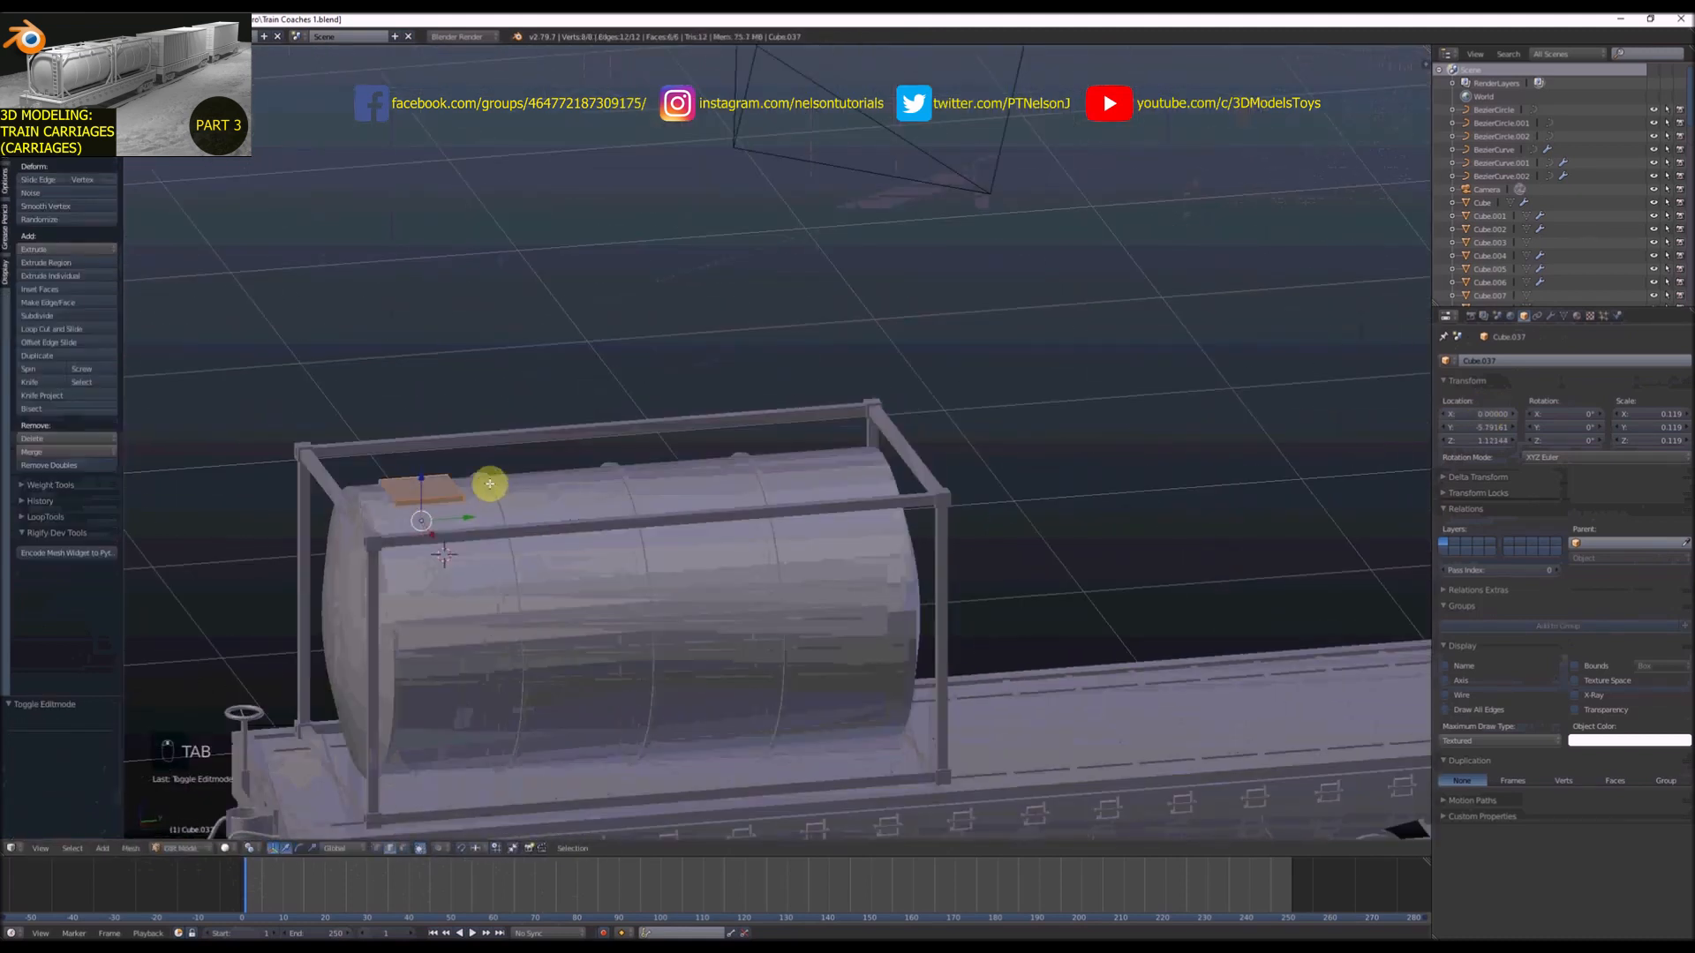
key(ctrl+Tab)
click(490, 484)
key(z)
right_click(425, 550)
key(z)
drag(421, 515, 424, 462)
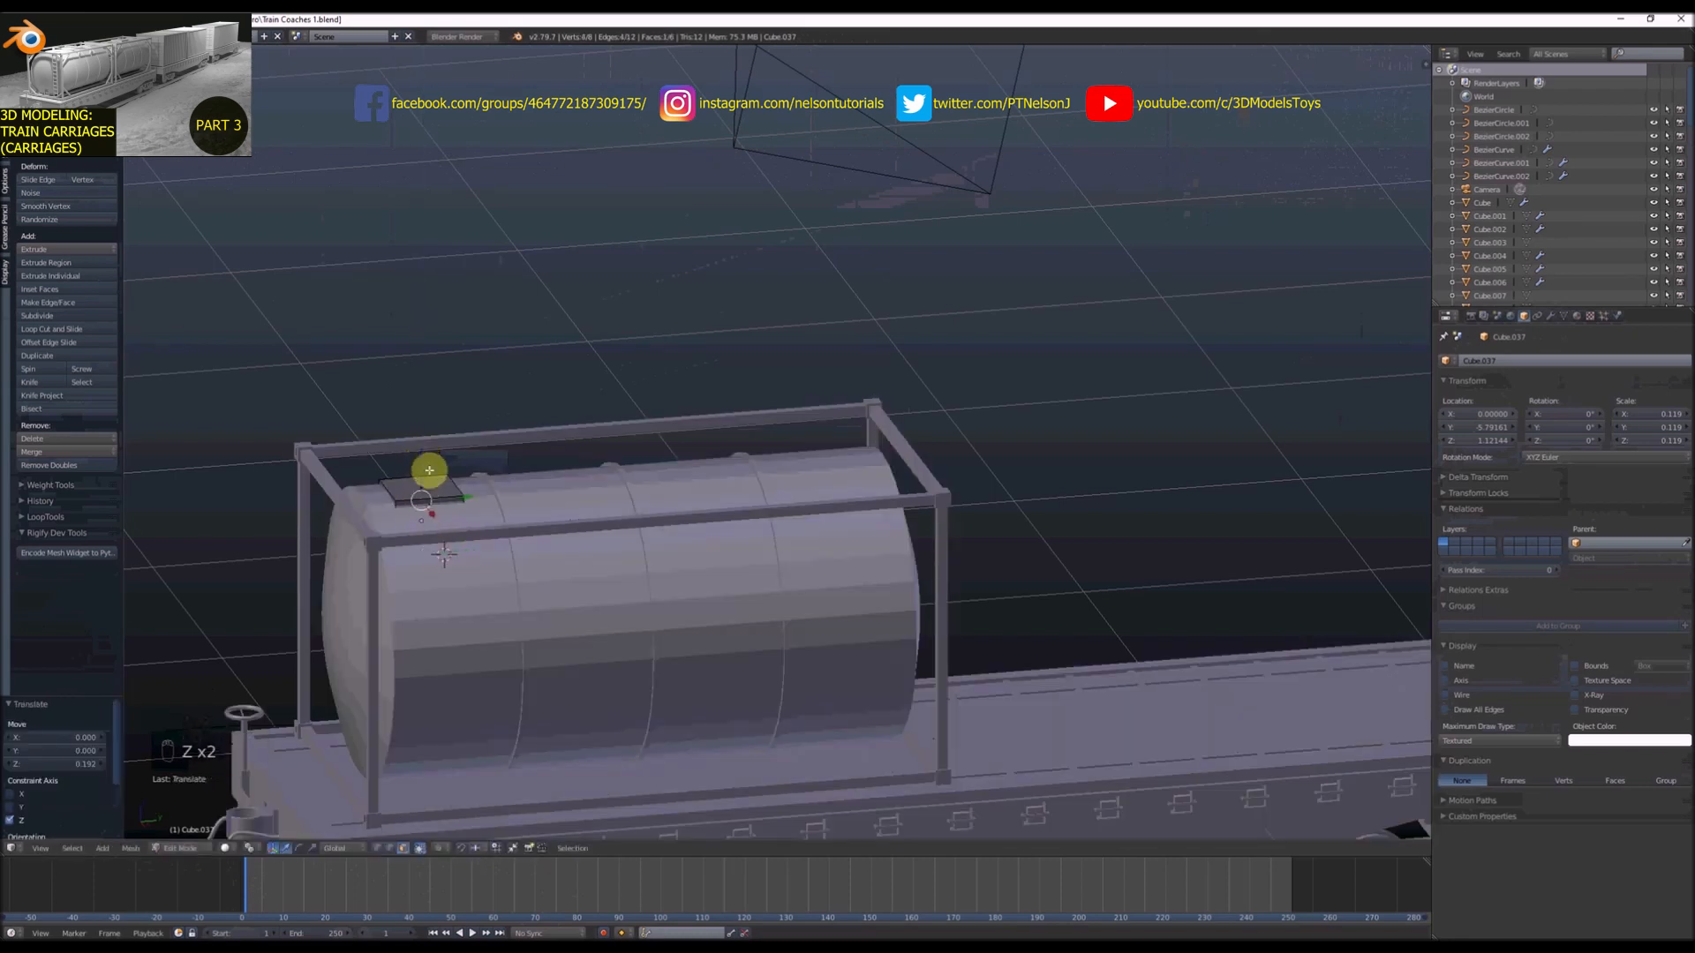
scroll(426, 478, up, 3)
key(Tab)
Duplicate the whole thin plate and move the copy along Y to the opposite end of the tank's top
scroll(420, 483, down, 4)
key(Tab)
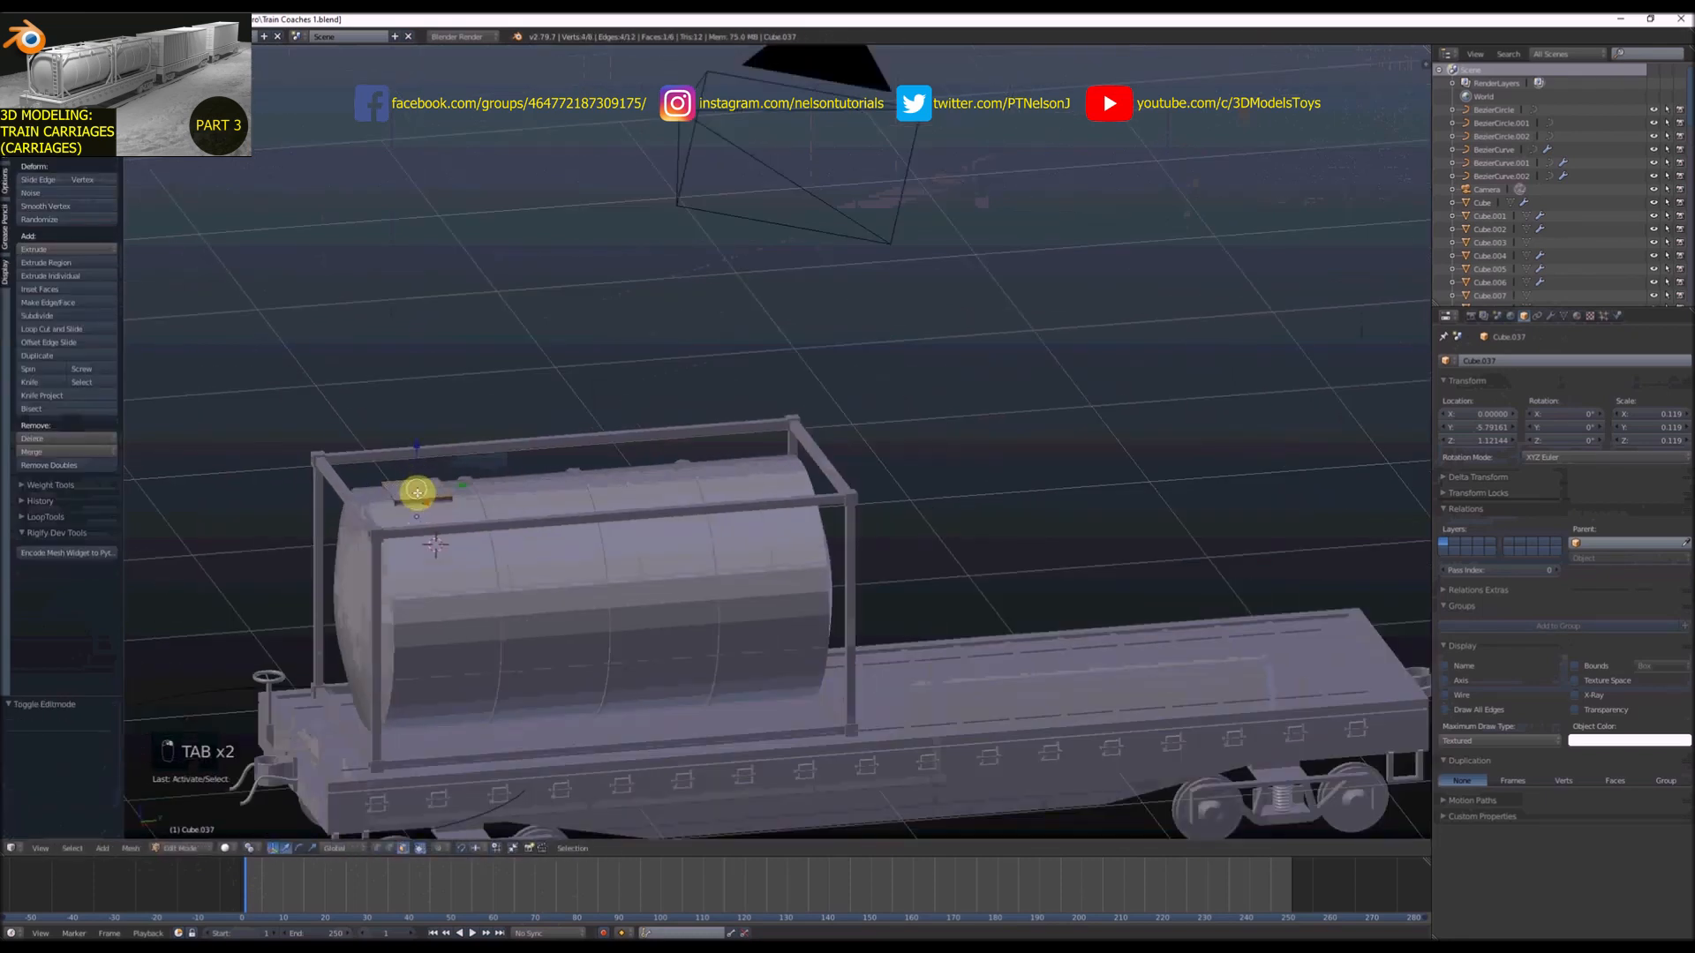
key(a)
key(a)
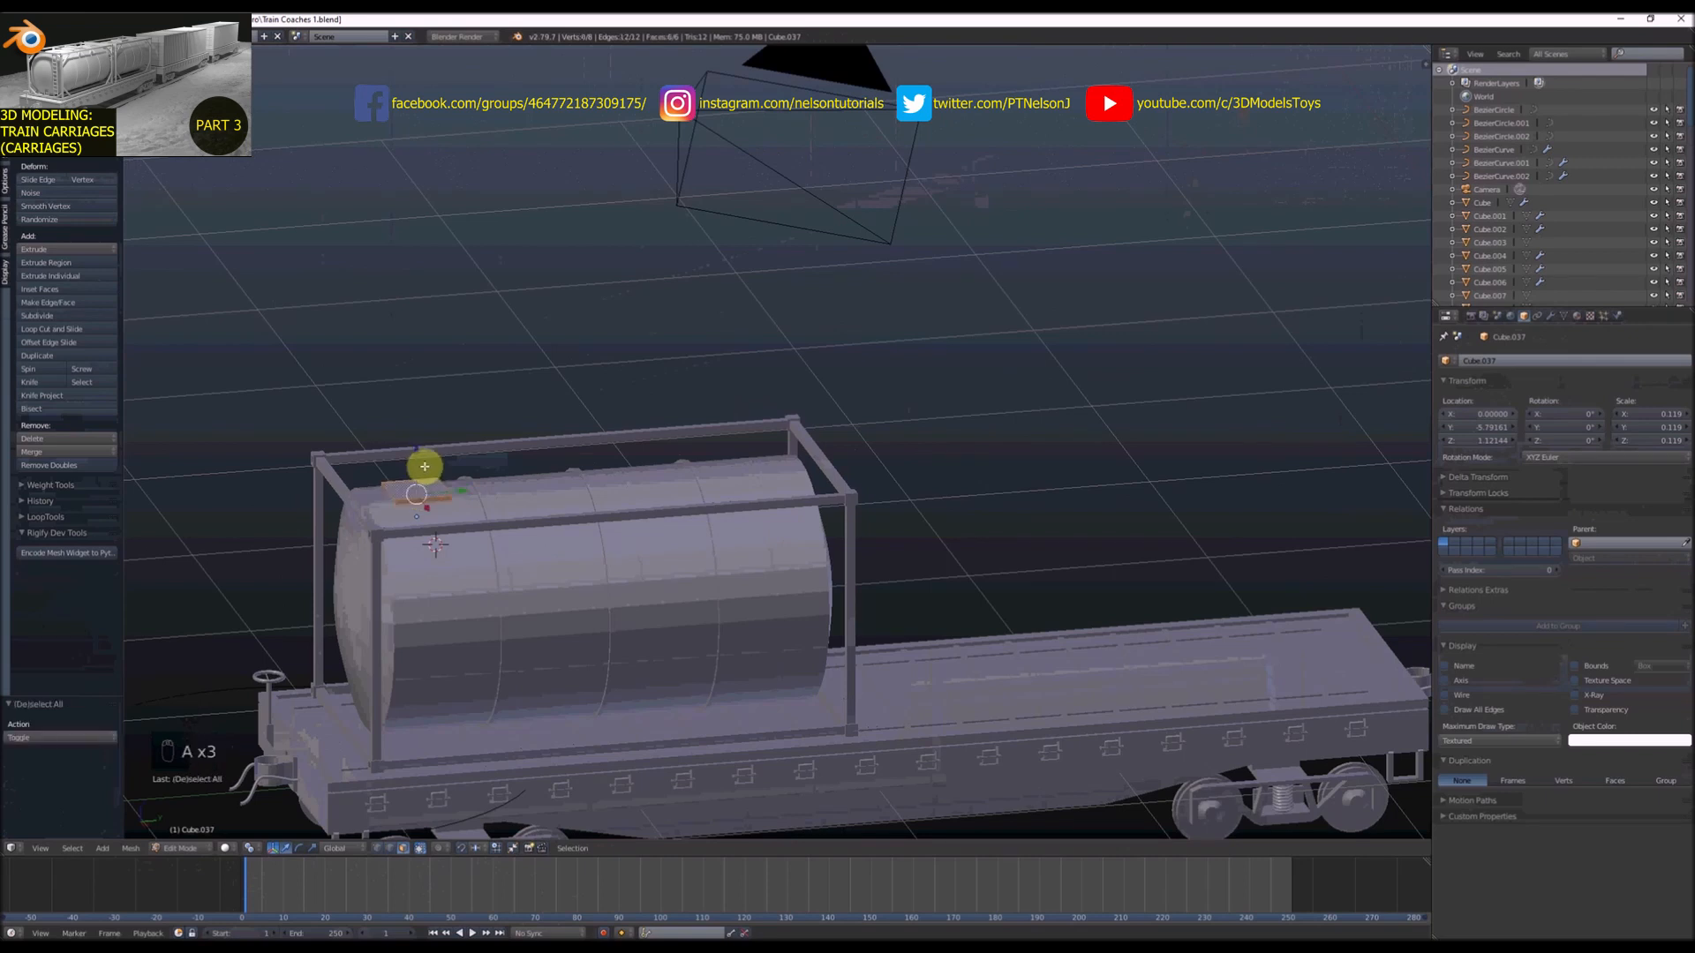
middle_drag(604, 458, 576, 470)
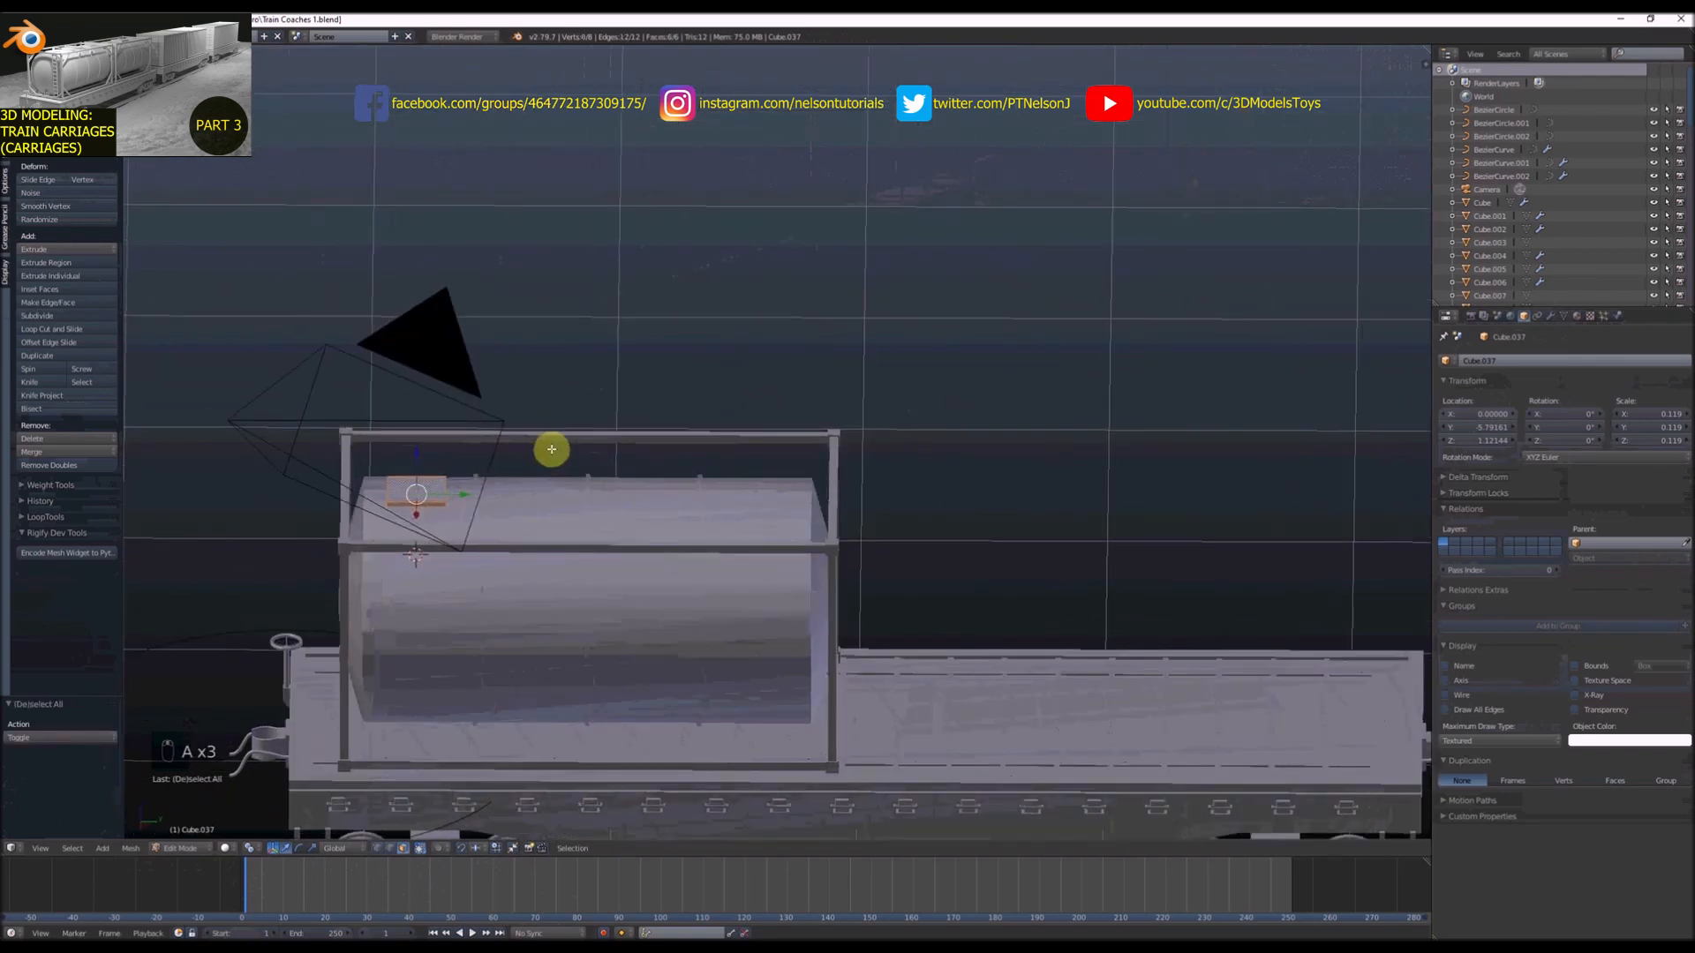
key(shift+d)
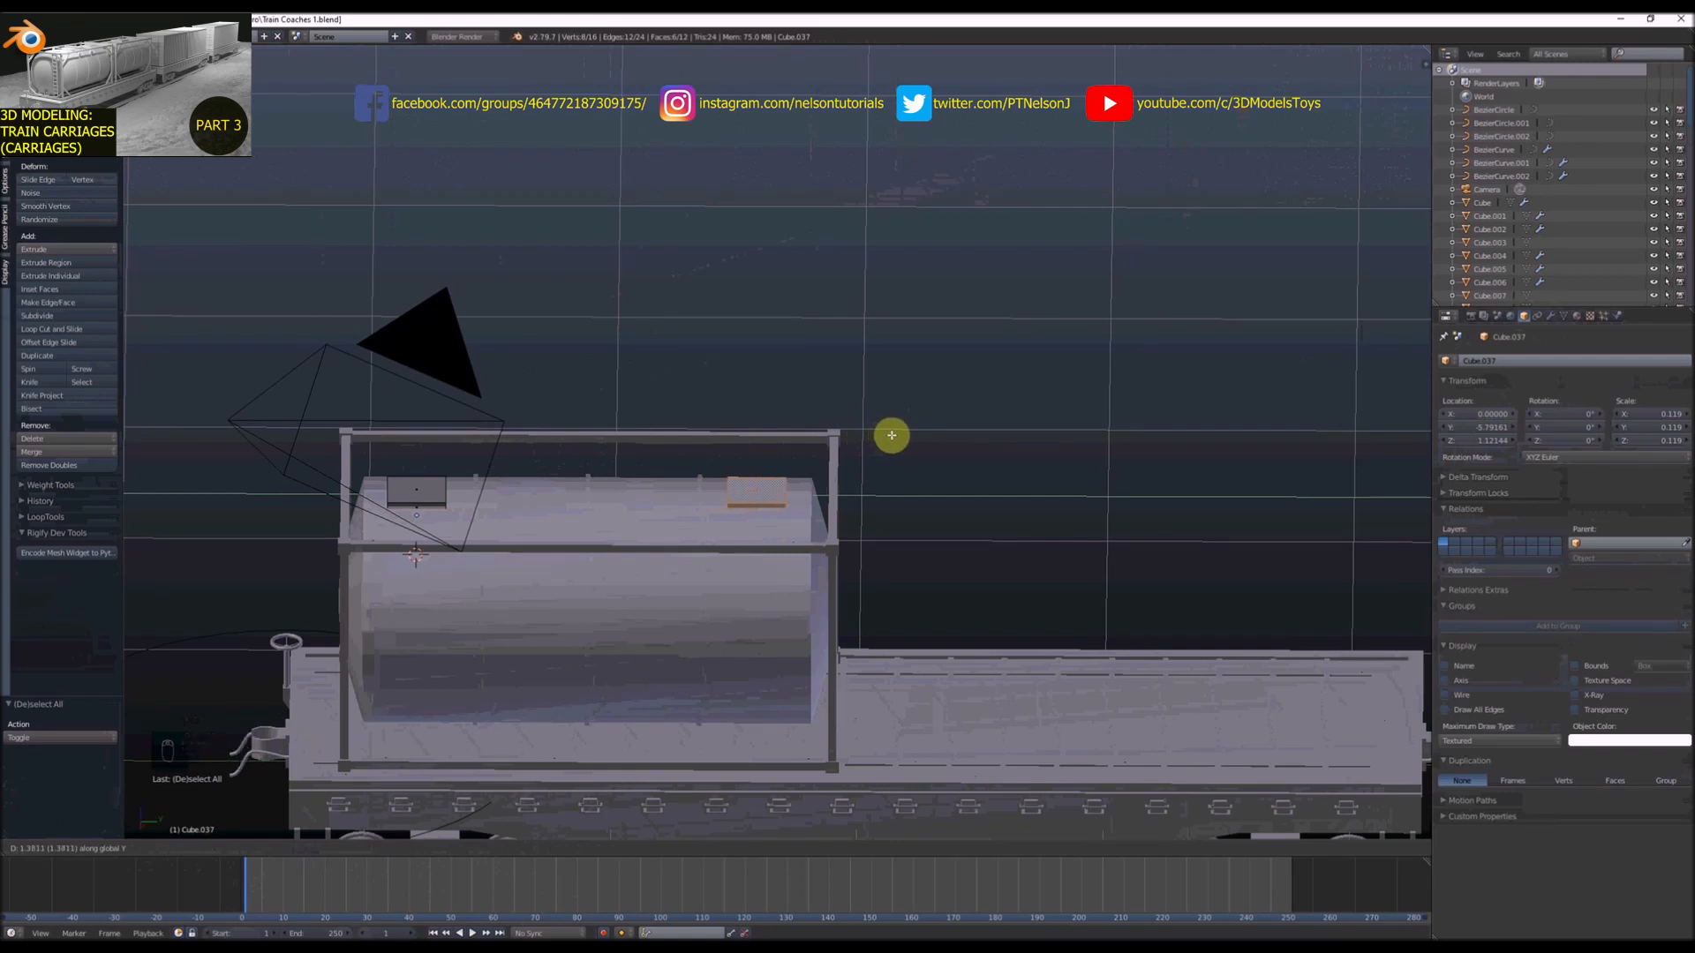
key(Tab)
middle_drag(891, 435, 686, 518)
scroll(686, 517, up, 3)
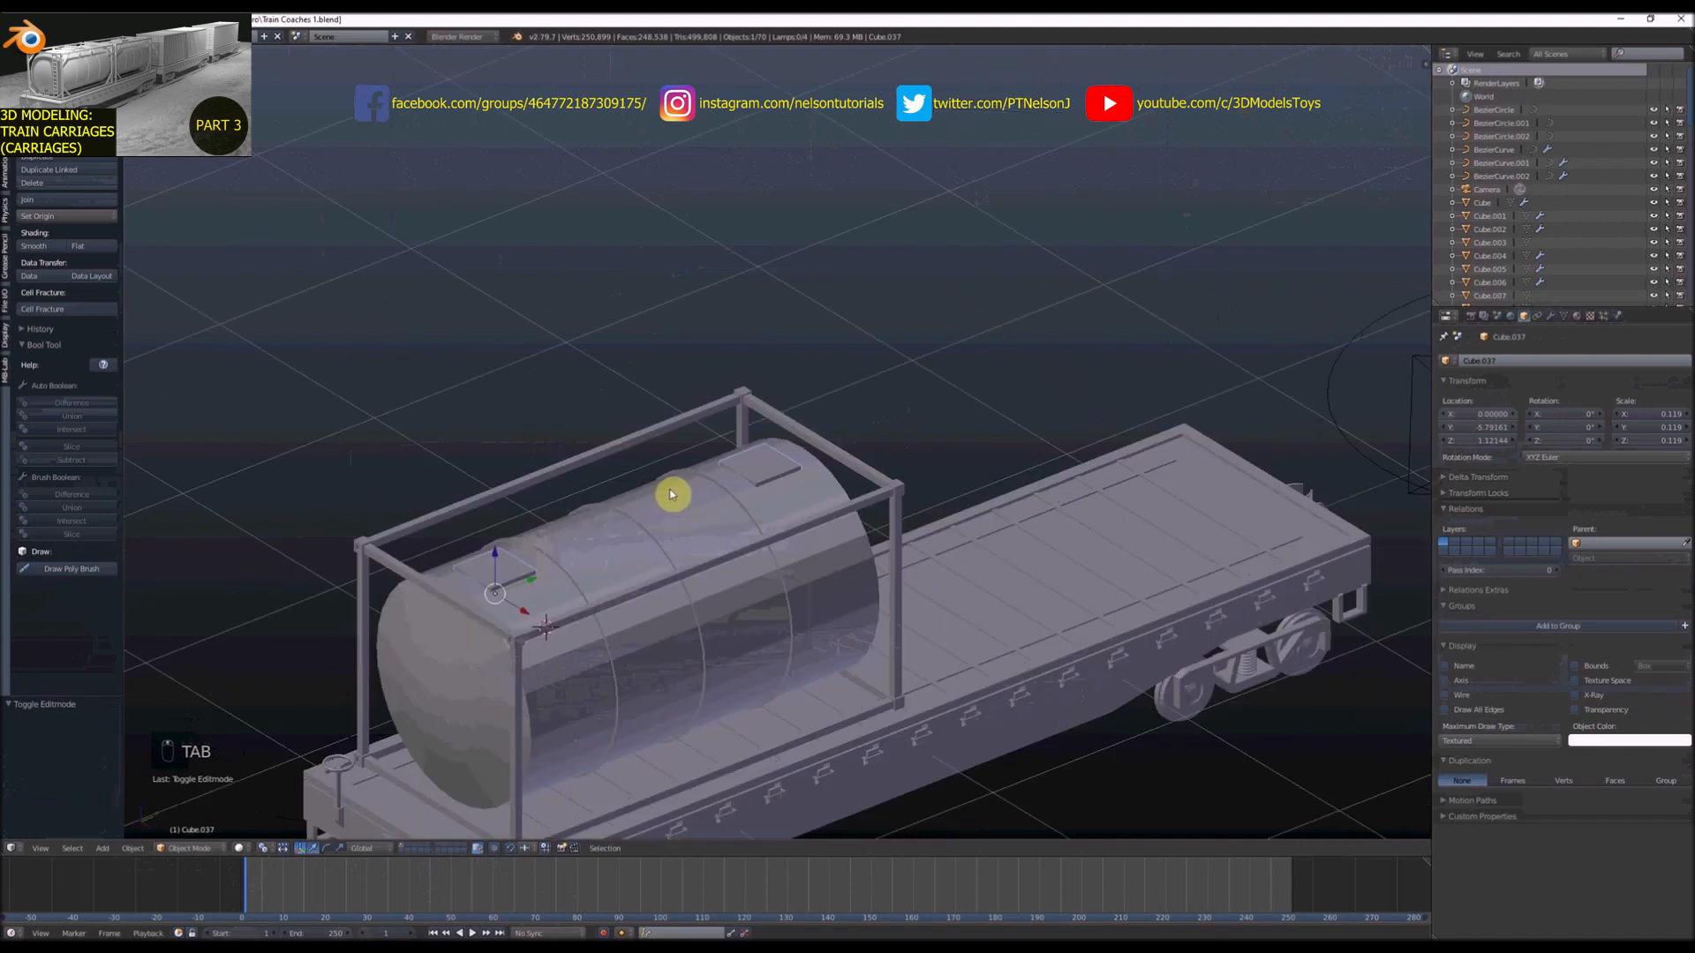
Duplicate the far plate and move the copy about 0.671 back along Y to the middle of the tank
key(Tab)
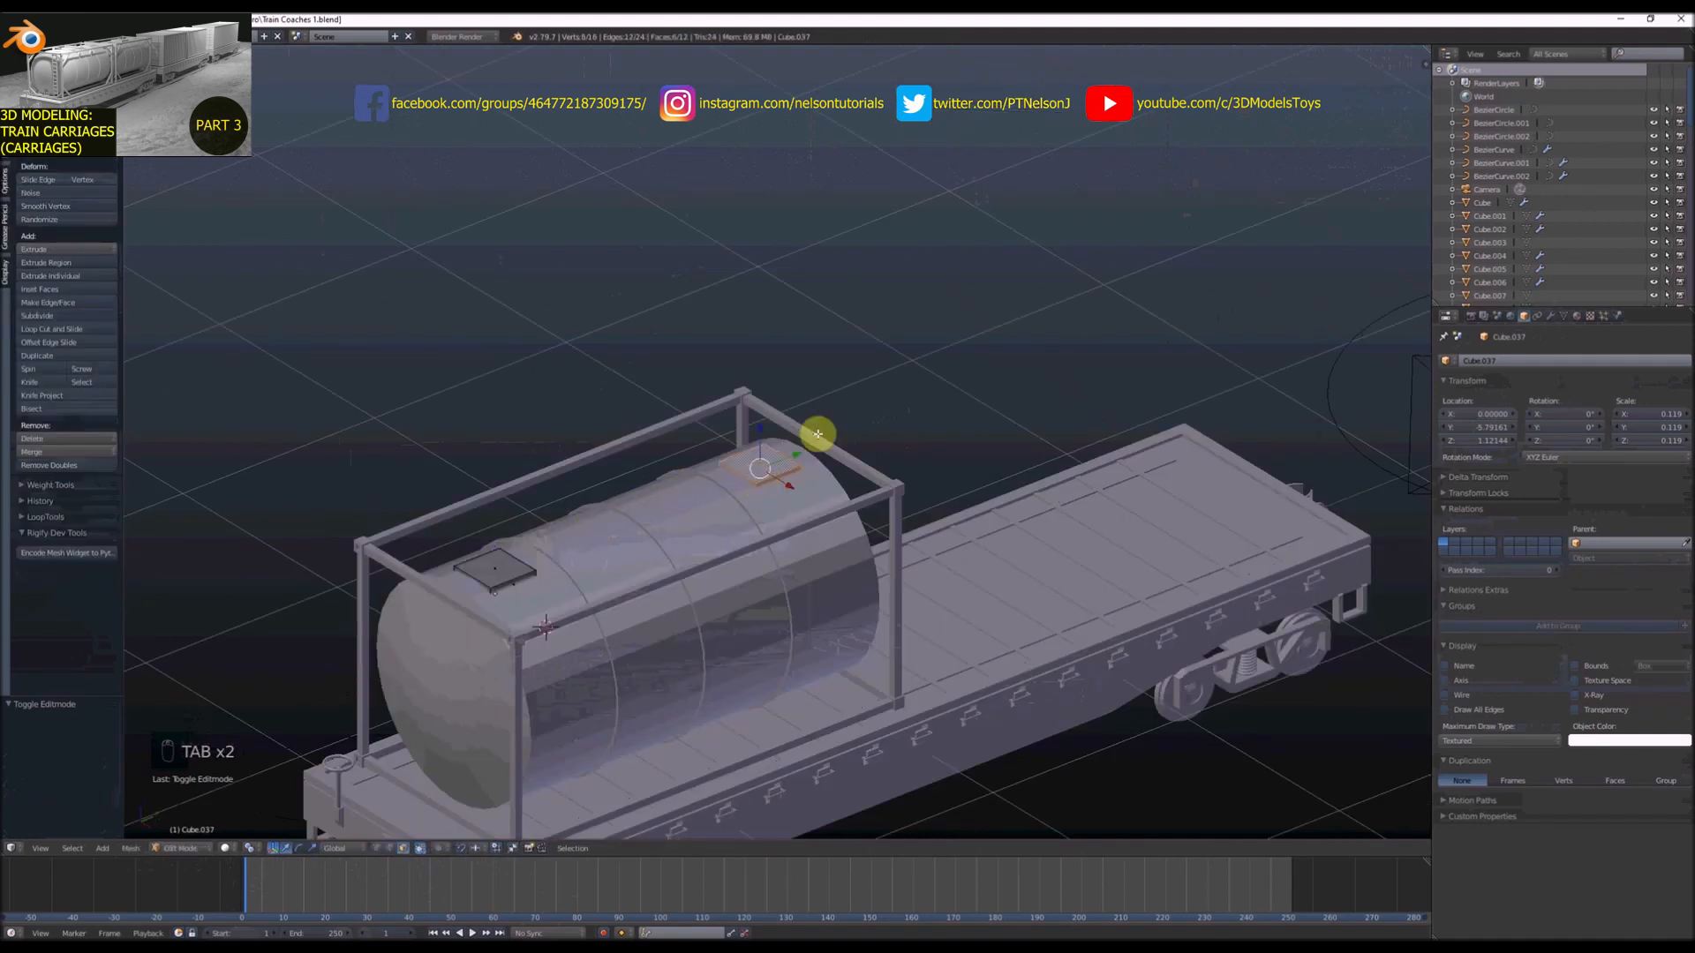
key(shift+d)
click(695, 499)
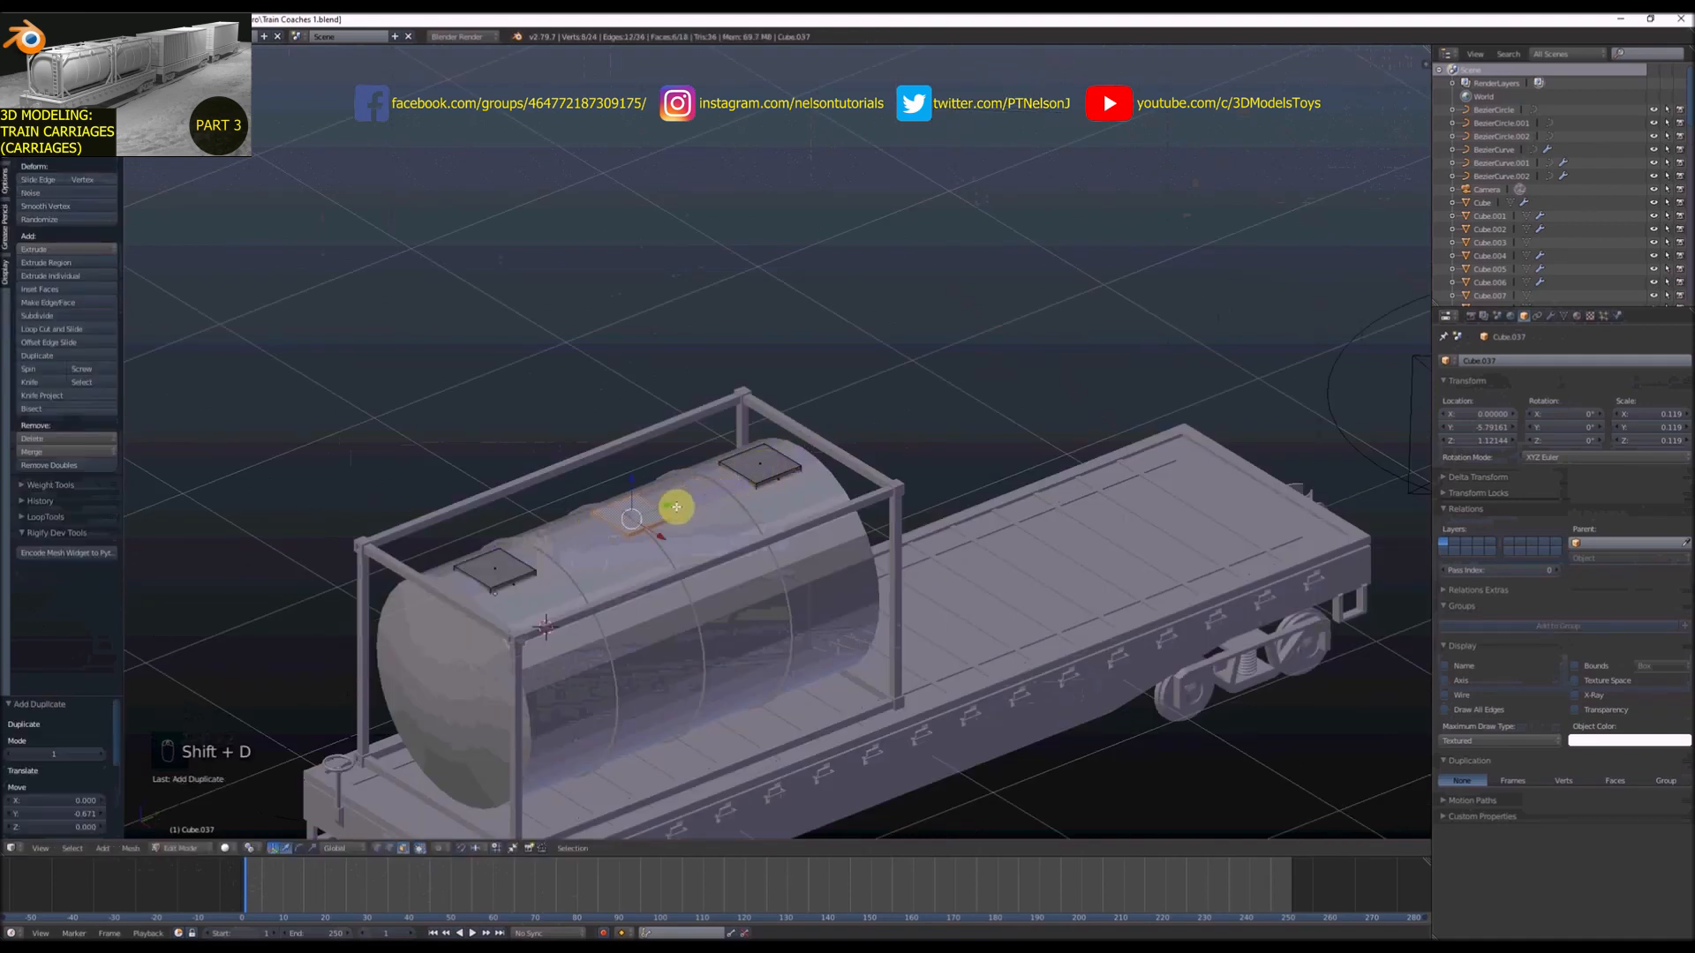
Nudge the middle plate slightly in a wireframe side view to fine-tune its position on the tank
key(KP_3)
key(z)
drag(635, 526, 635, 522)
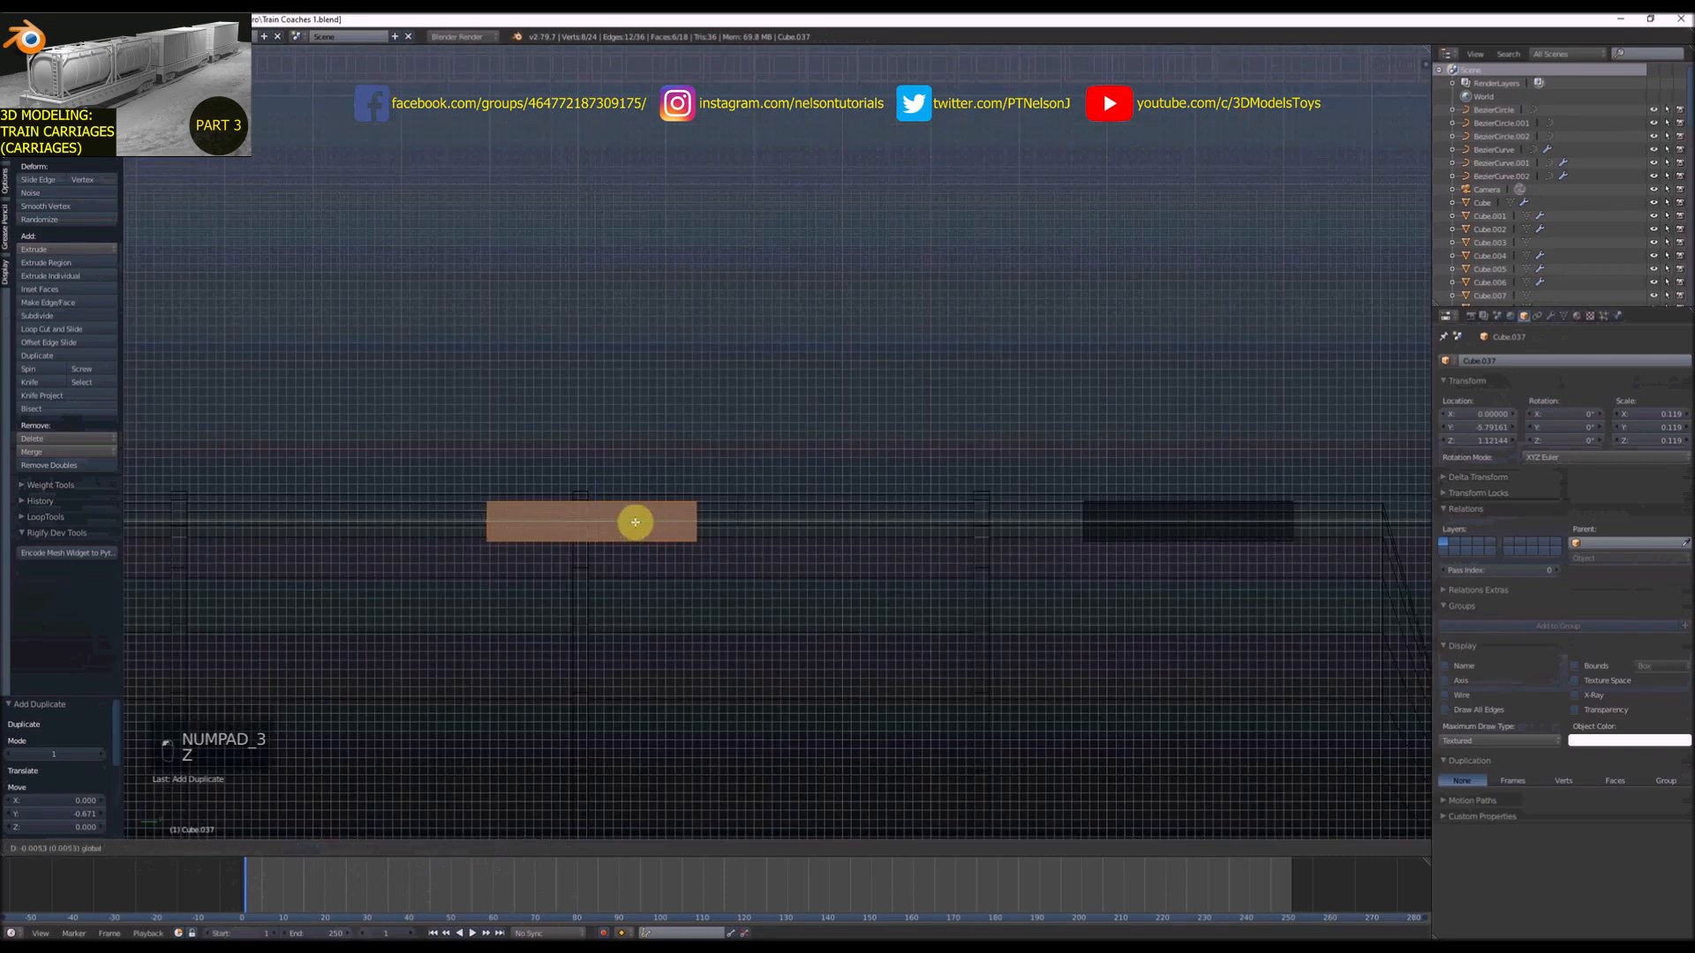
click(624, 520)
mouse_move(624, 519)
middle_down()
mouse_move(612, 544)
mouse_move(688, 548)
middle_up()
key(z)
Select all vertices of the middle plate only and scale the plate up to about 1.46 times its size
key(a)
key(a)
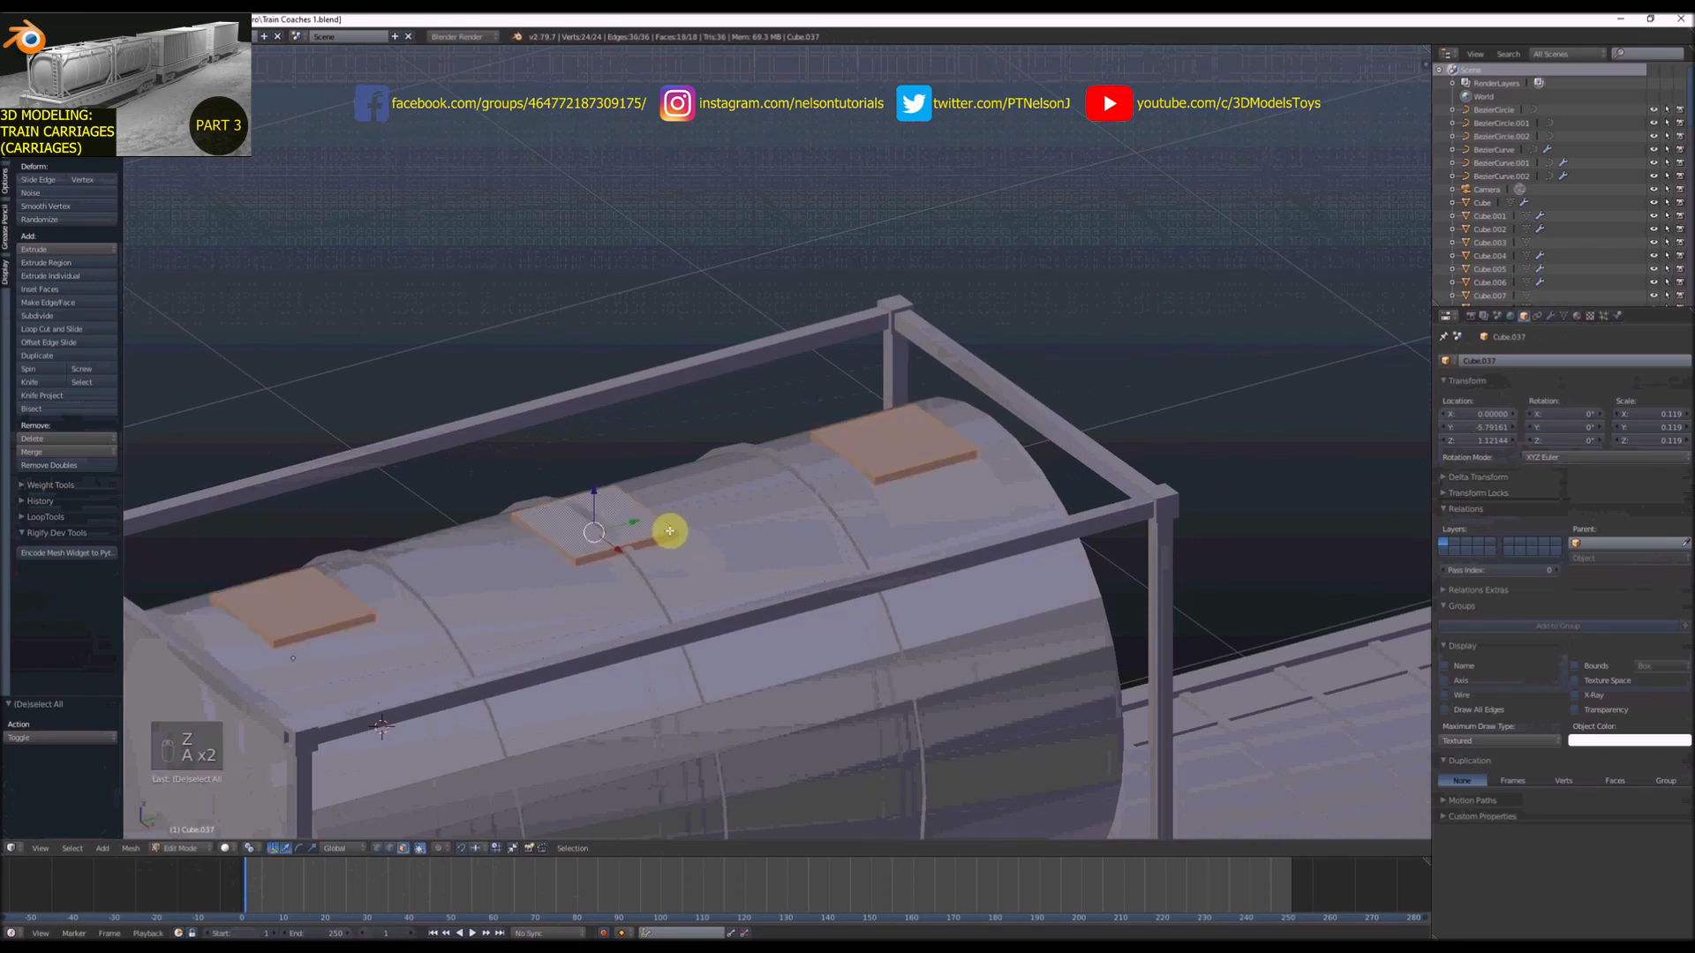
right_click(657, 519)
key(ctrl+Tab)
click(634, 496)
key(z)
key(c)
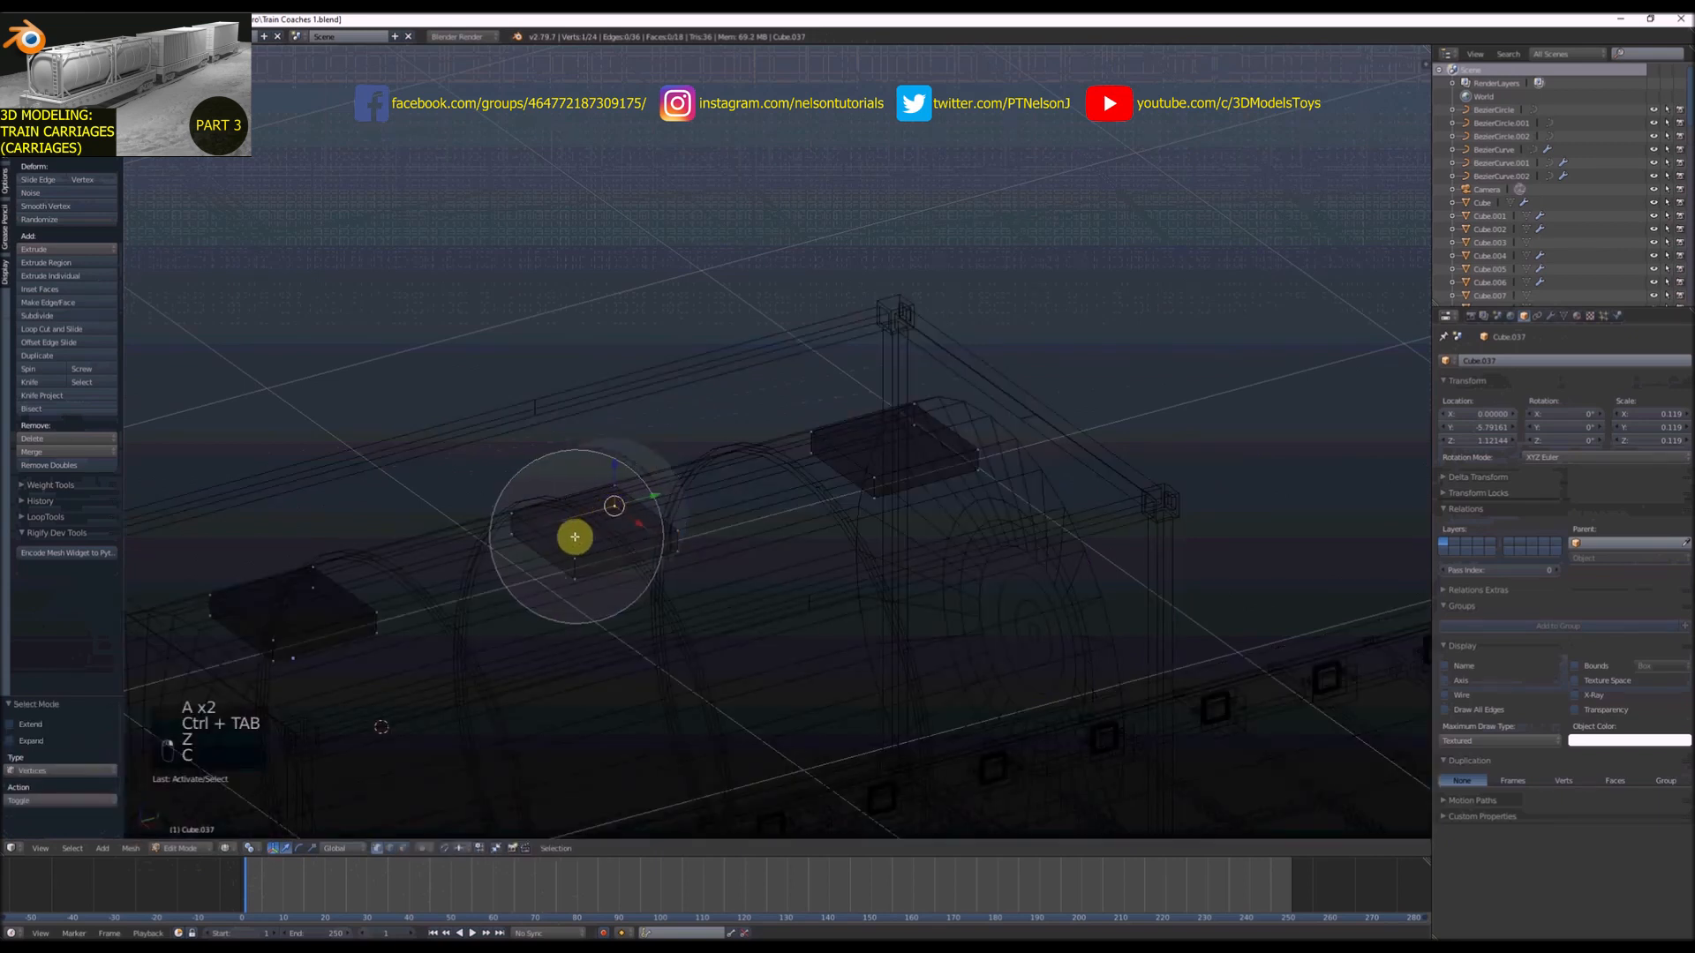
drag(571, 533, 615, 536)
key(z)
key(s)
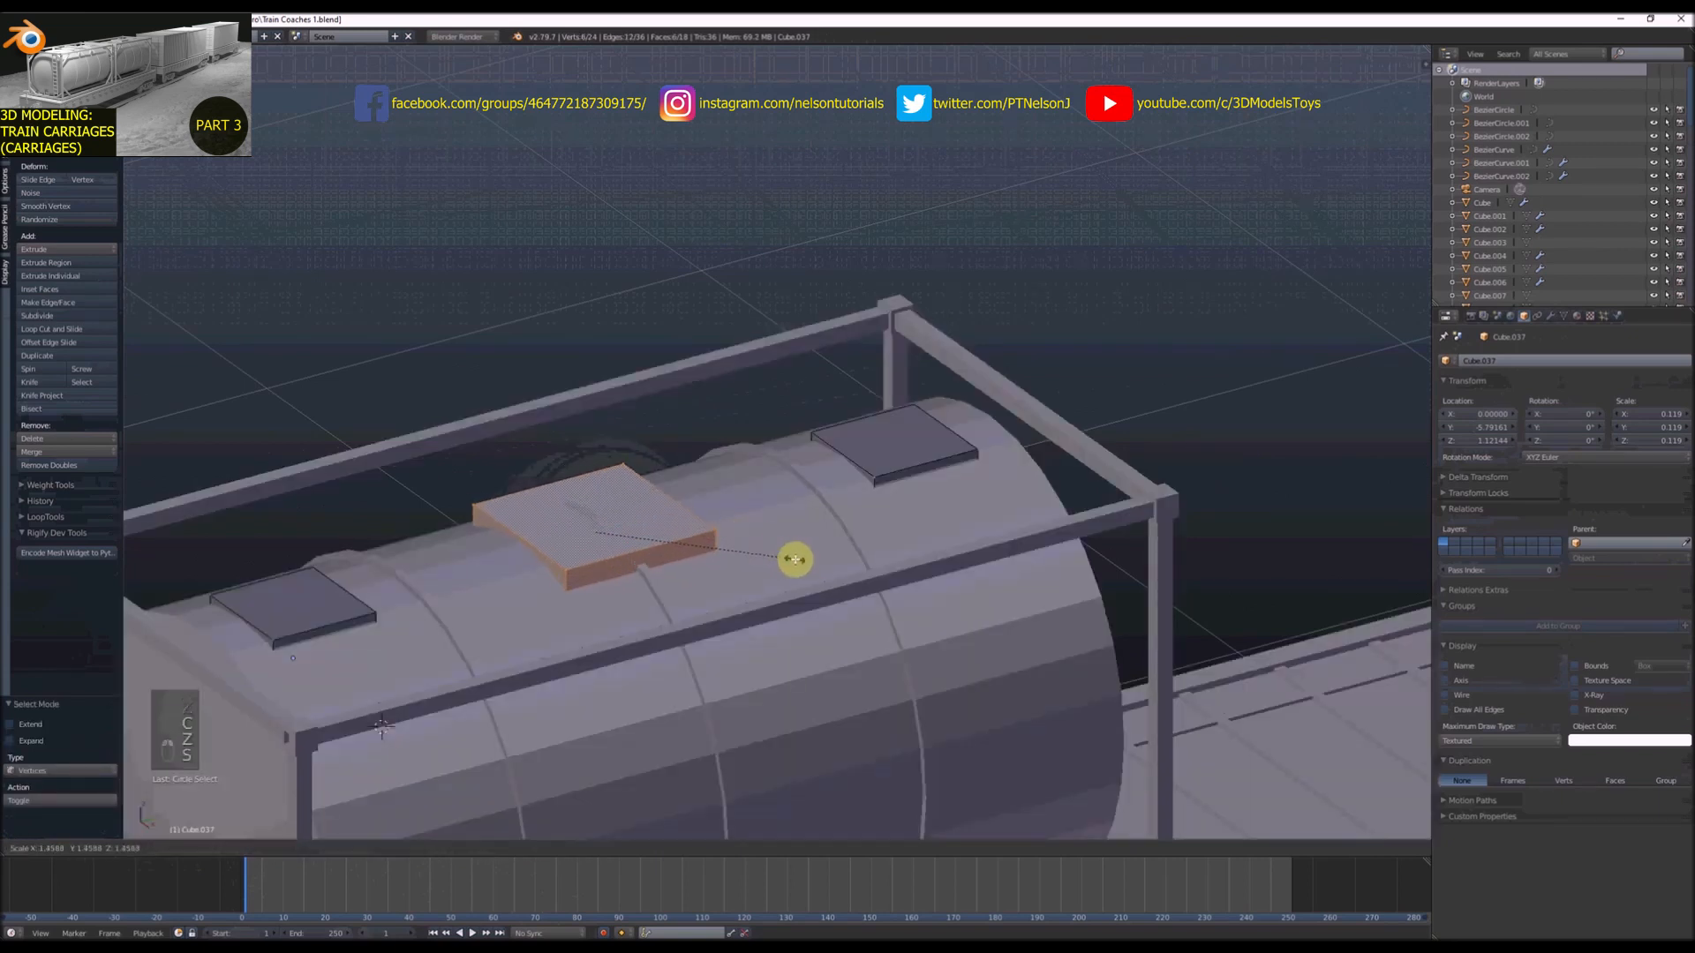
Scale up the middle box on top of the tank by a factor of about 1.54
click(806, 563)
middle_drag(805, 563, 718, 519)
scroll(765, 515, down, 4)
scroll(765, 515, up, 4)
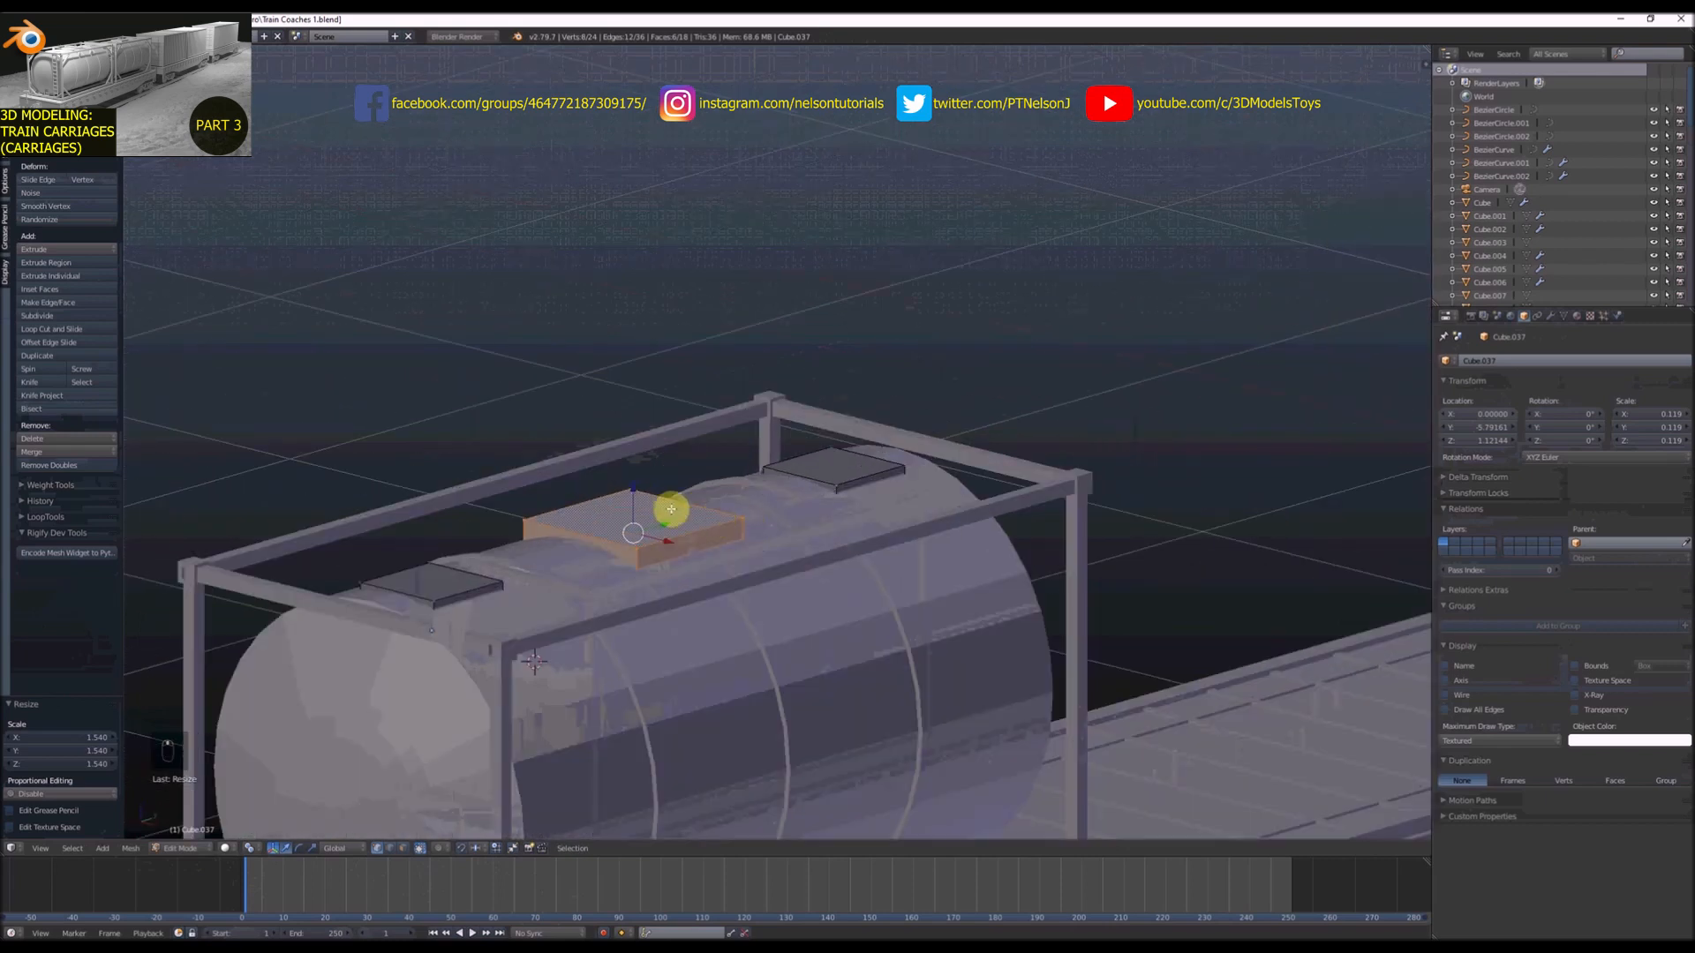
Inset the middle box's top face by a thin margin and extrude it inward to form a shallow recess
key(ctrl+Tab)
click(667, 538)
scroll(653, 526, up, 5)
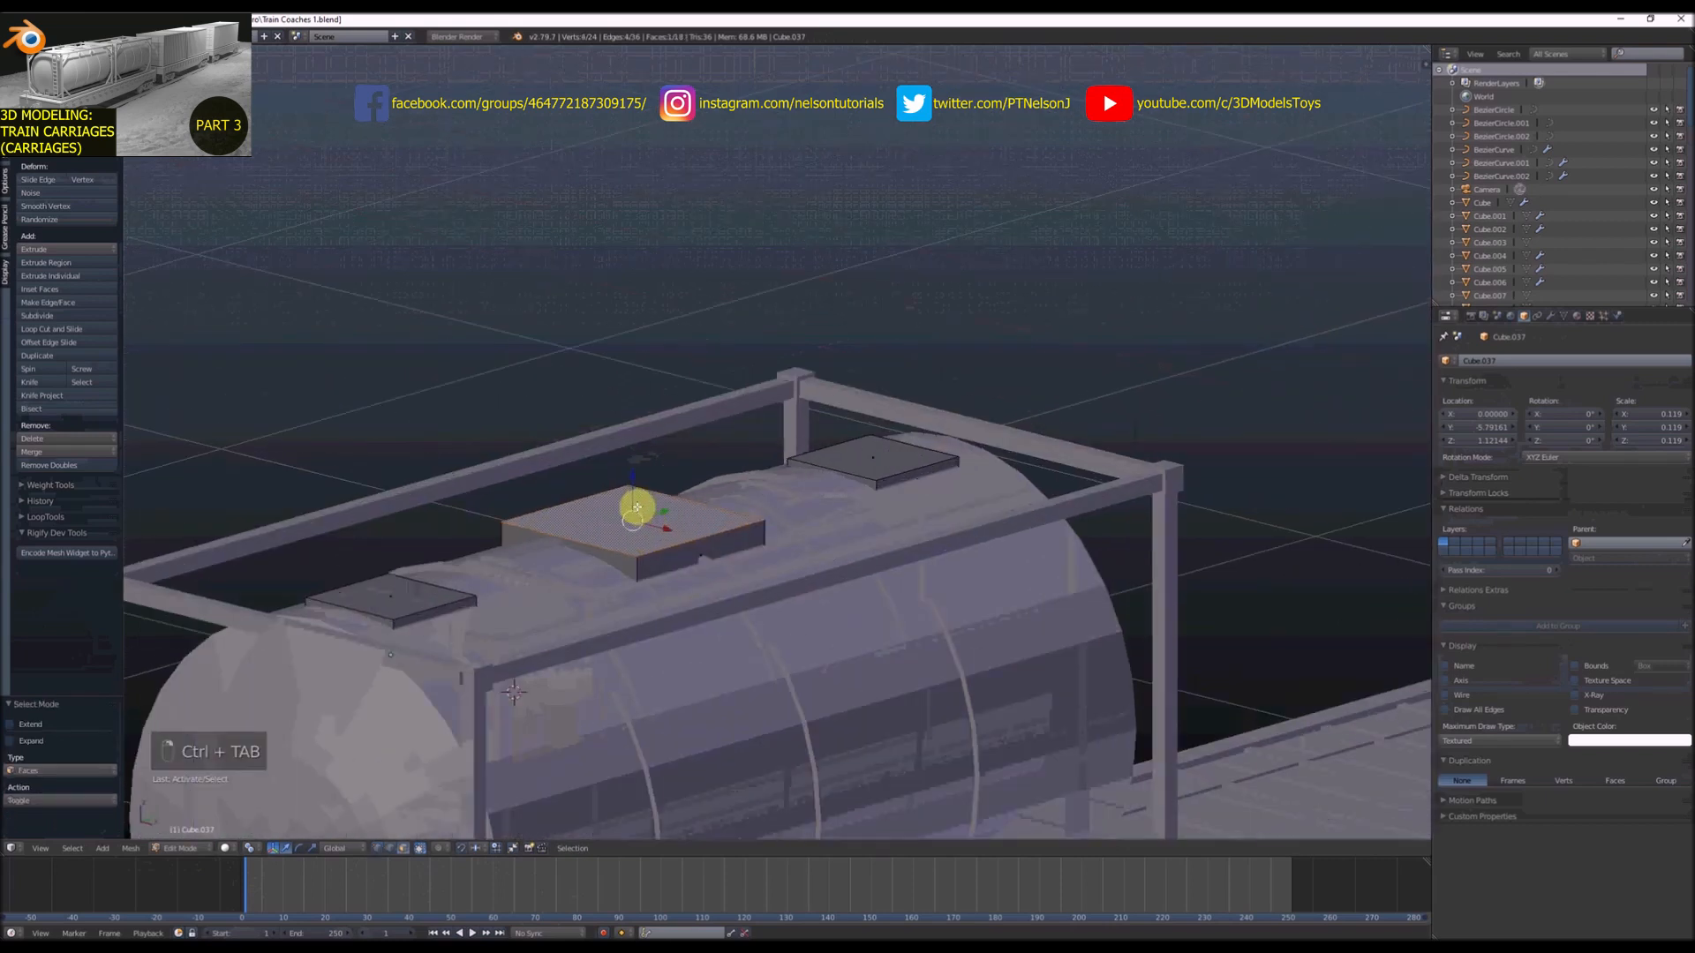
key(i)
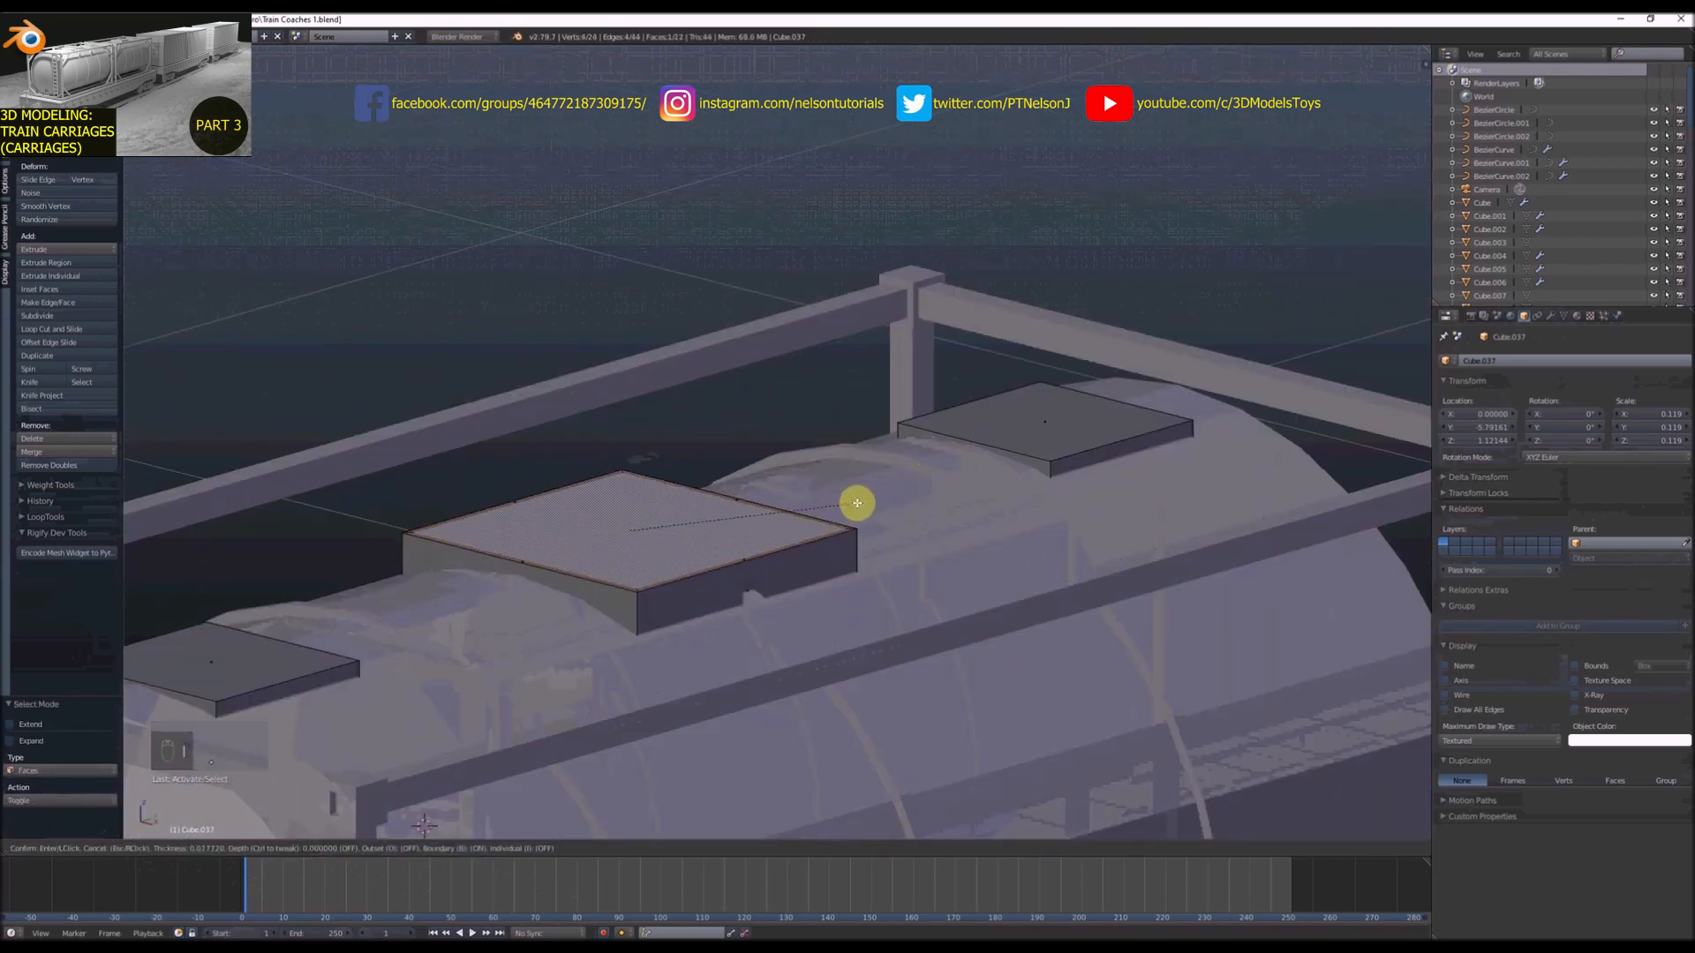
click(852, 492)
key(e)
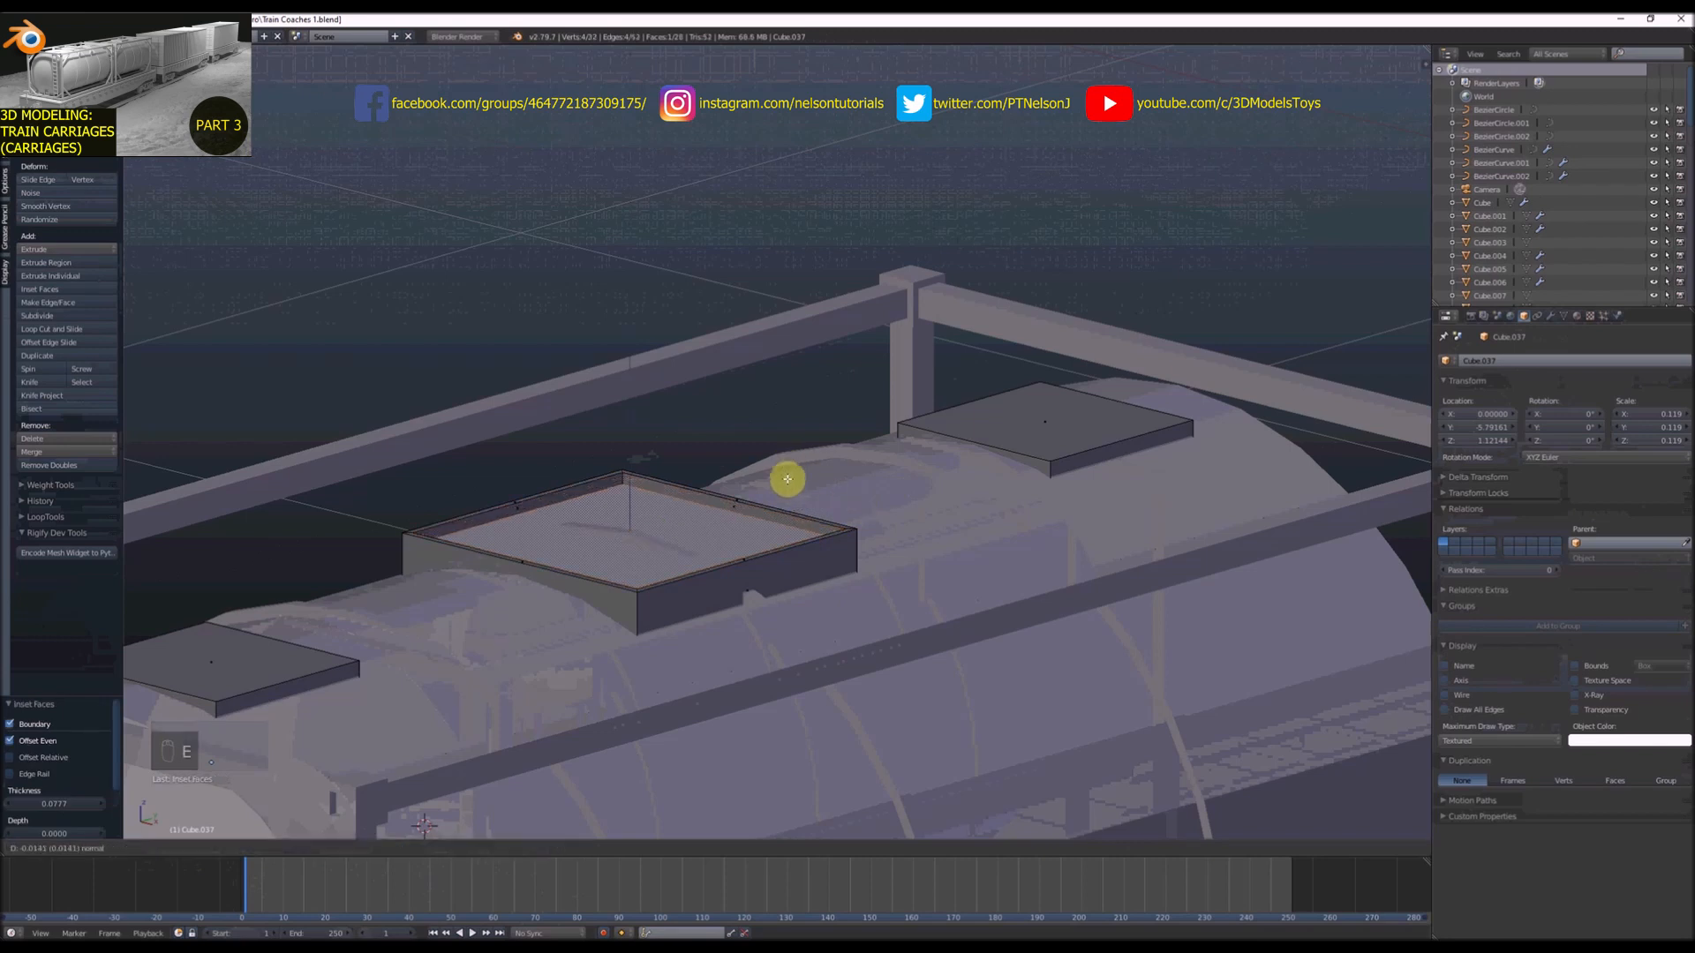
click(787, 480)
scroll(632, 533, up, 2)
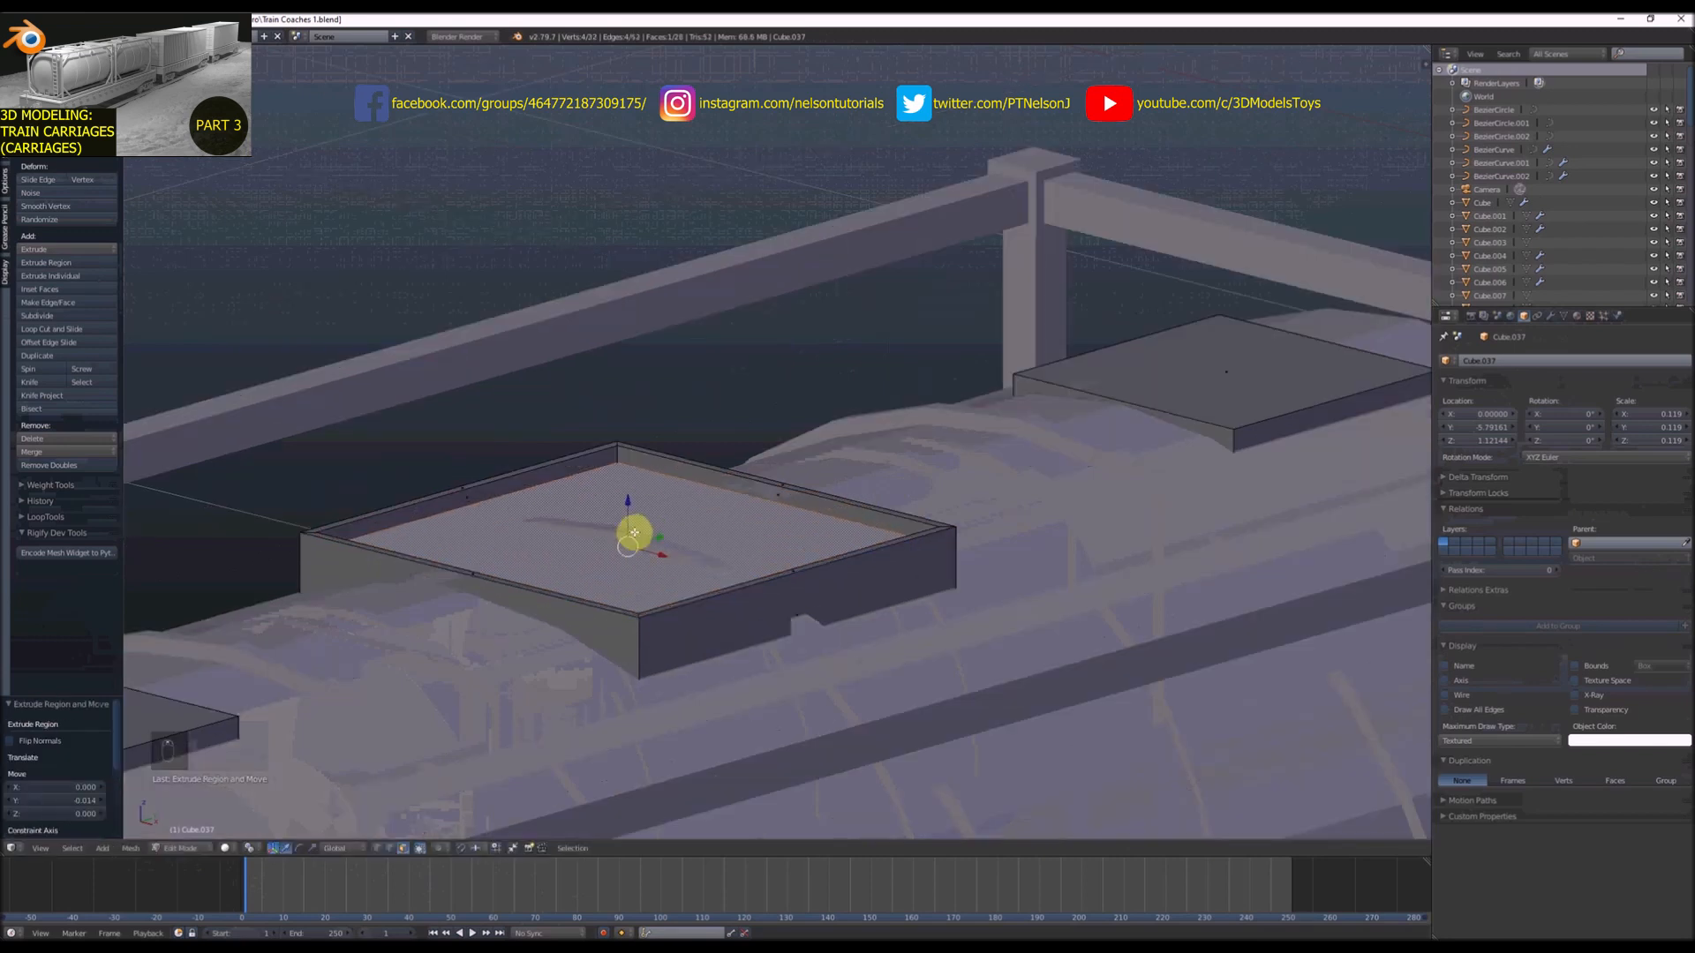
Open the tank cylinder's mesh for vertex editing in wireframe display
key(Tab)
right_click(636, 534)
key(Tab)
scroll(631, 531, down, 3)
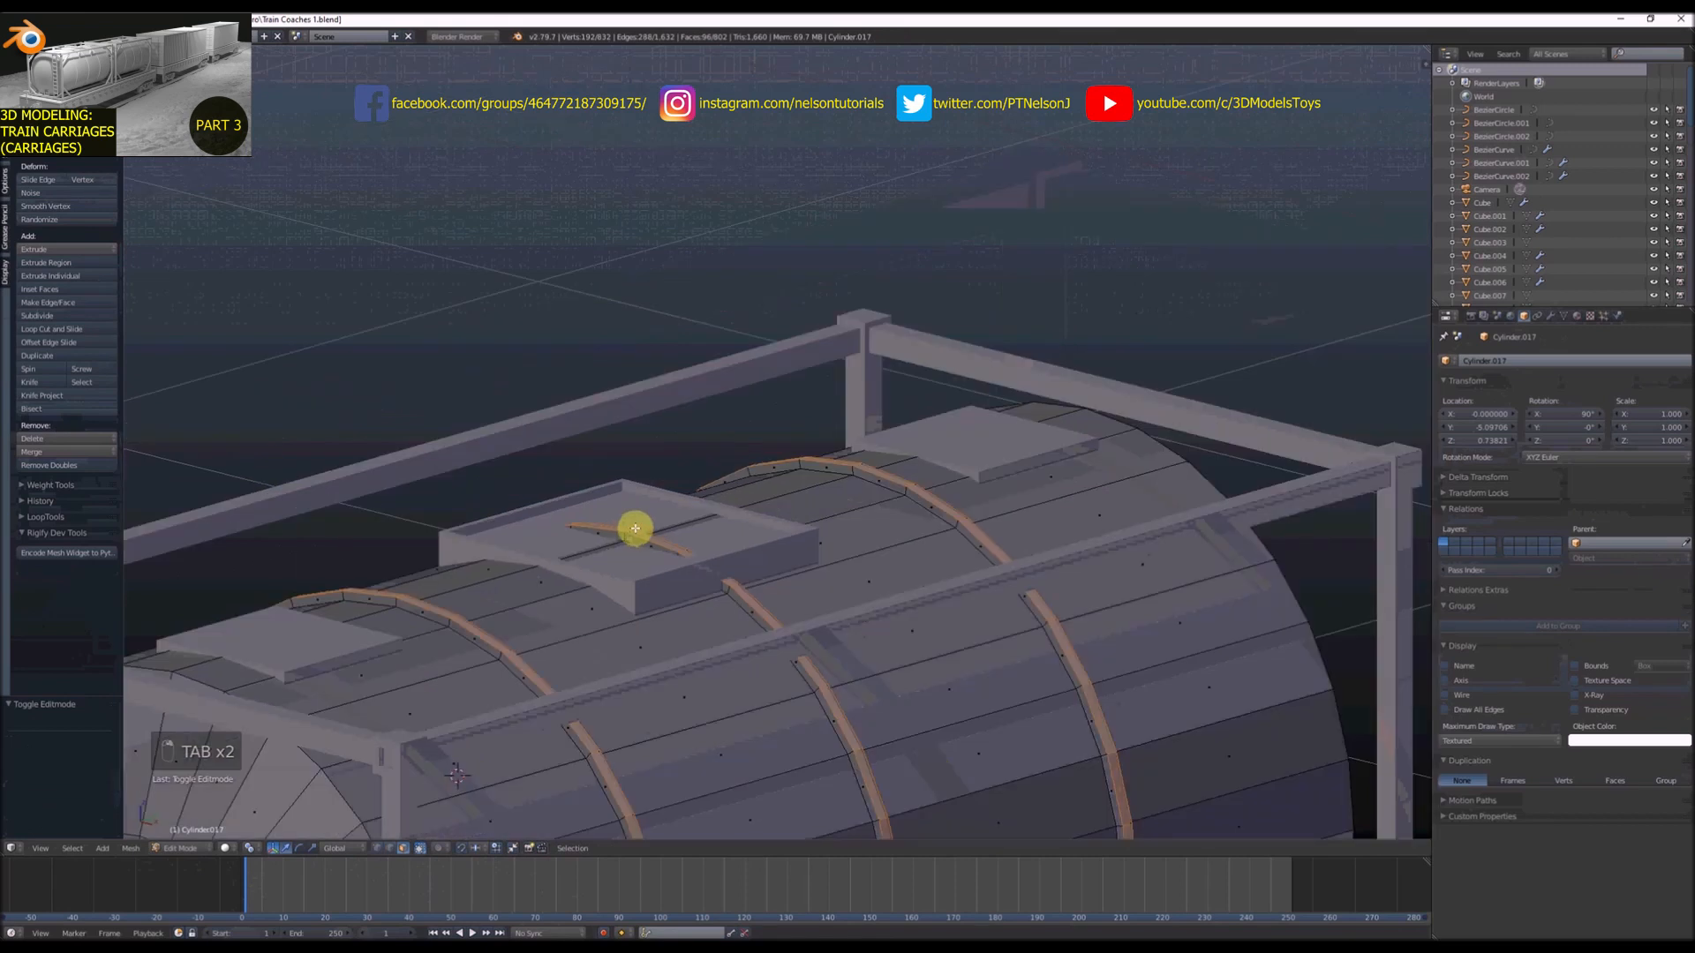
scroll(645, 527, up, 3)
key(ctrl+Tab)
click(625, 501)
key(z)
middle_drag(695, 558, 640, 541)
Select the vertices of the ring's two topmost segments beneath the middle box
right_click(623, 541)
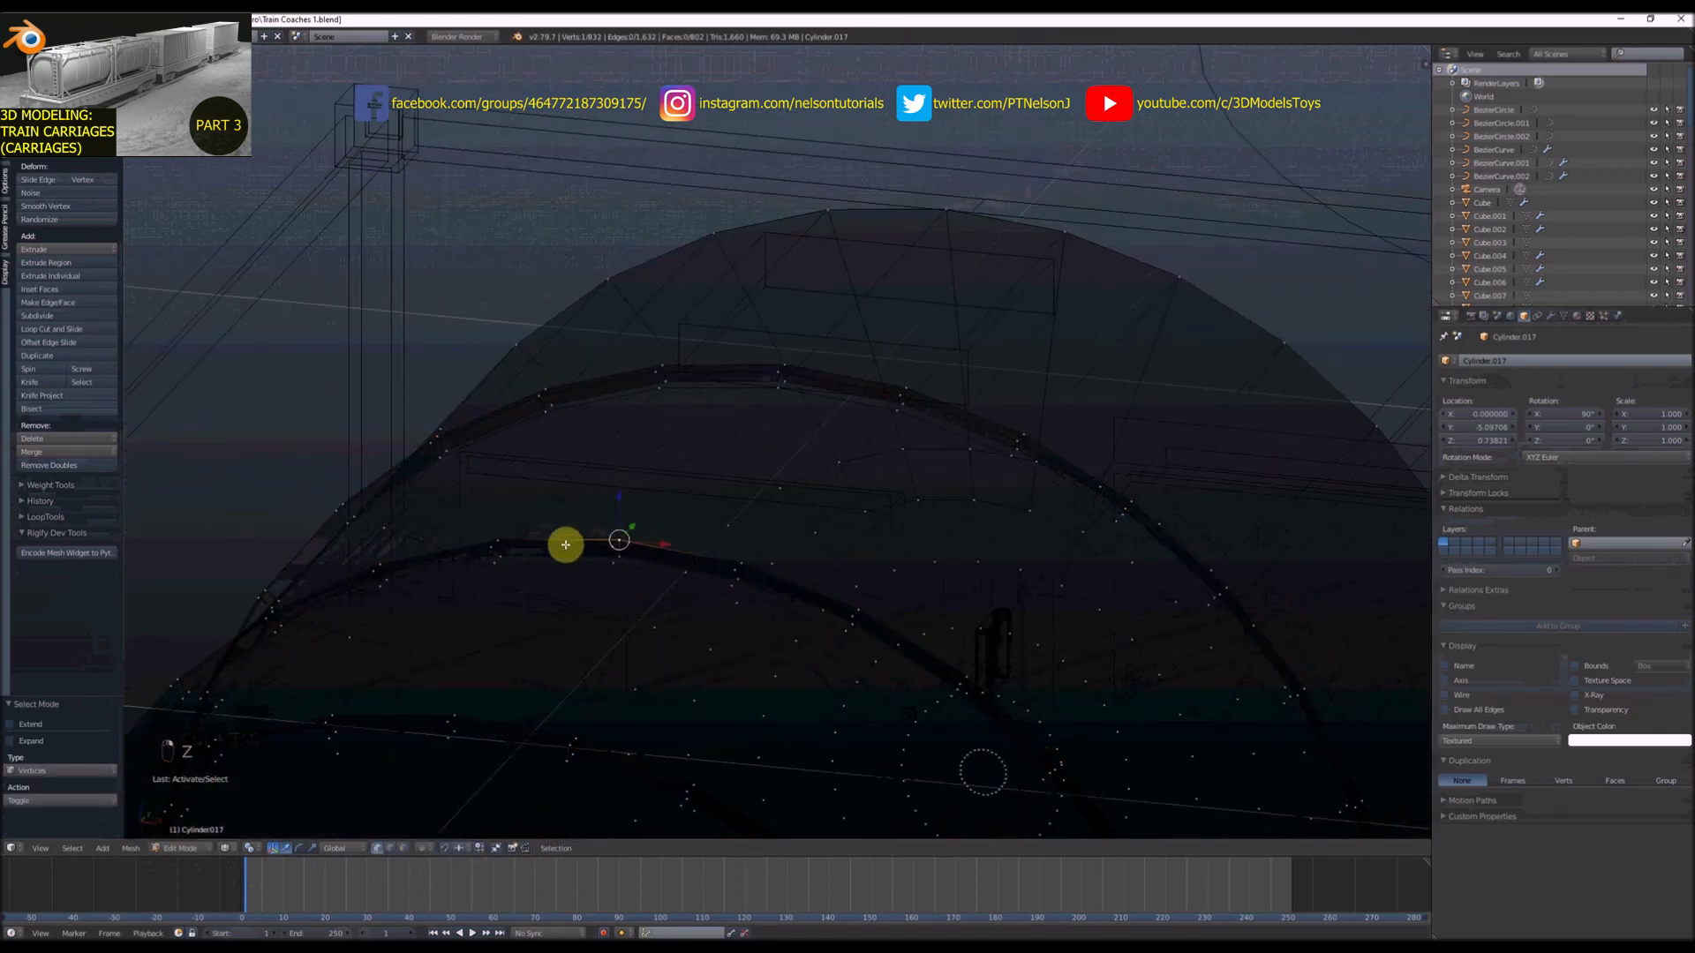
key(c)
drag(565, 545, 683, 574)
scroll(720, 574, down, 5)
mouse_move(719, 574)
middle_down()
mouse_move(669, 579)
mouse_move(556, 541)
middle_up()
key(c)
middle_click(885, 628)
right_click(886, 628)
Lower the selected ring segments about 0.029 along Z in front view
key(z)
key(KP_1)
key(z)
scroll(519, 501, up, 4)
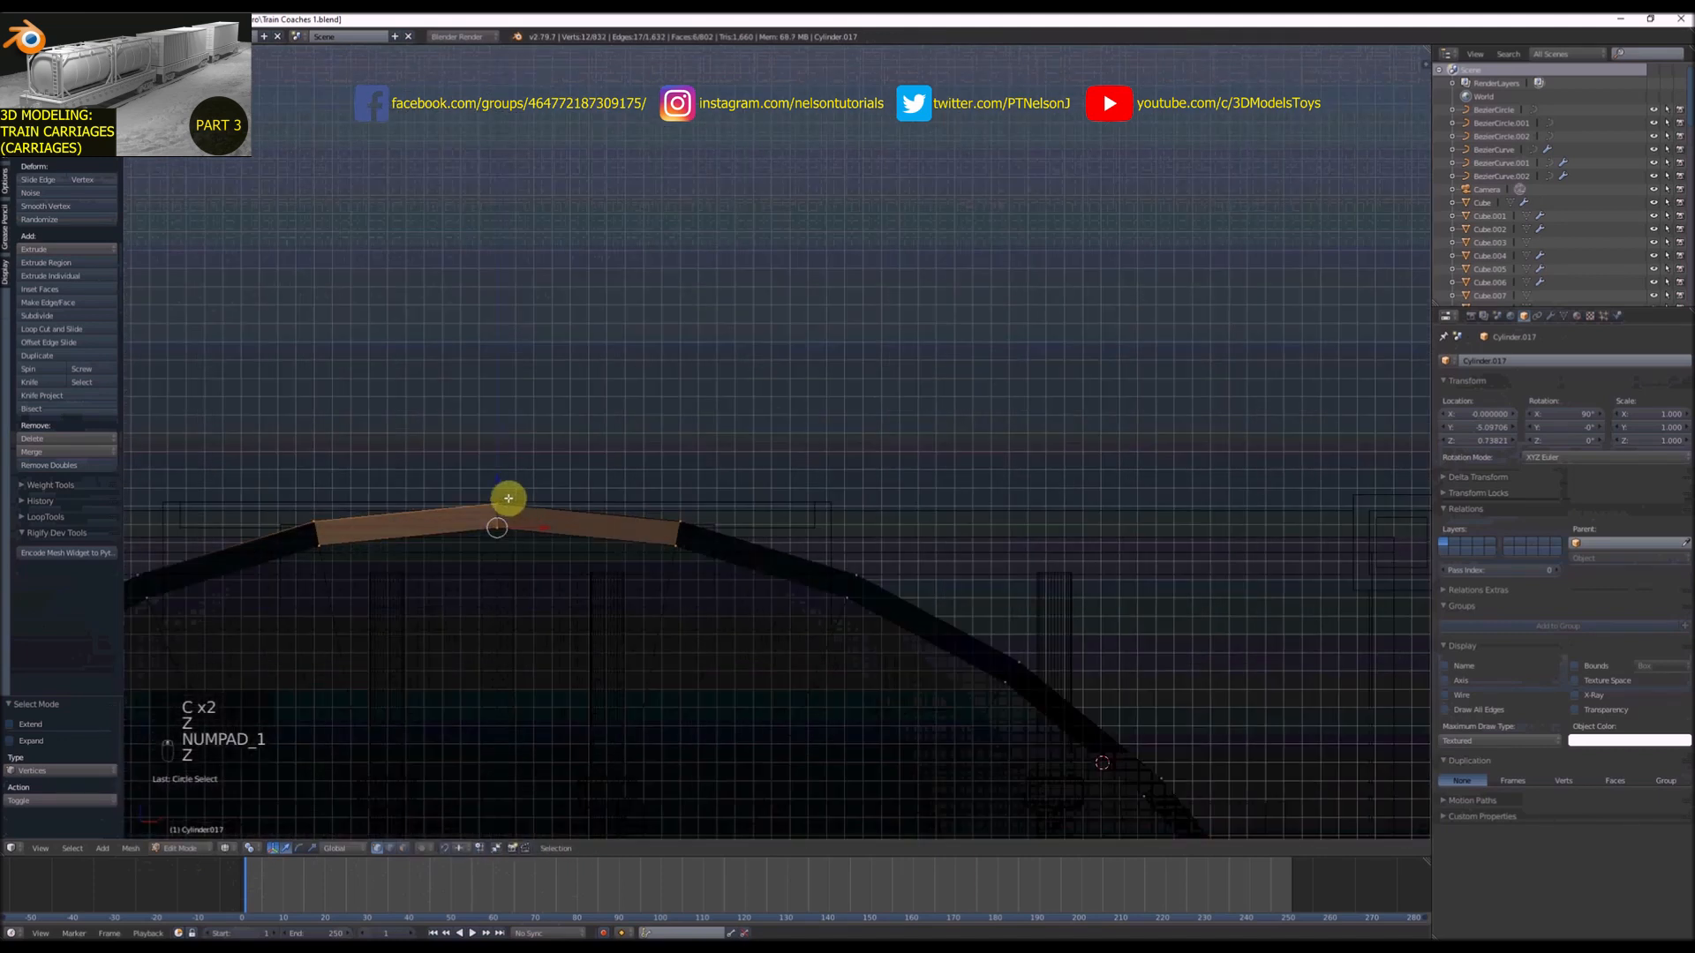
scroll(543, 490, down, 2)
scroll(517, 491, up, 2)
drag(542, 481, 551, 533)
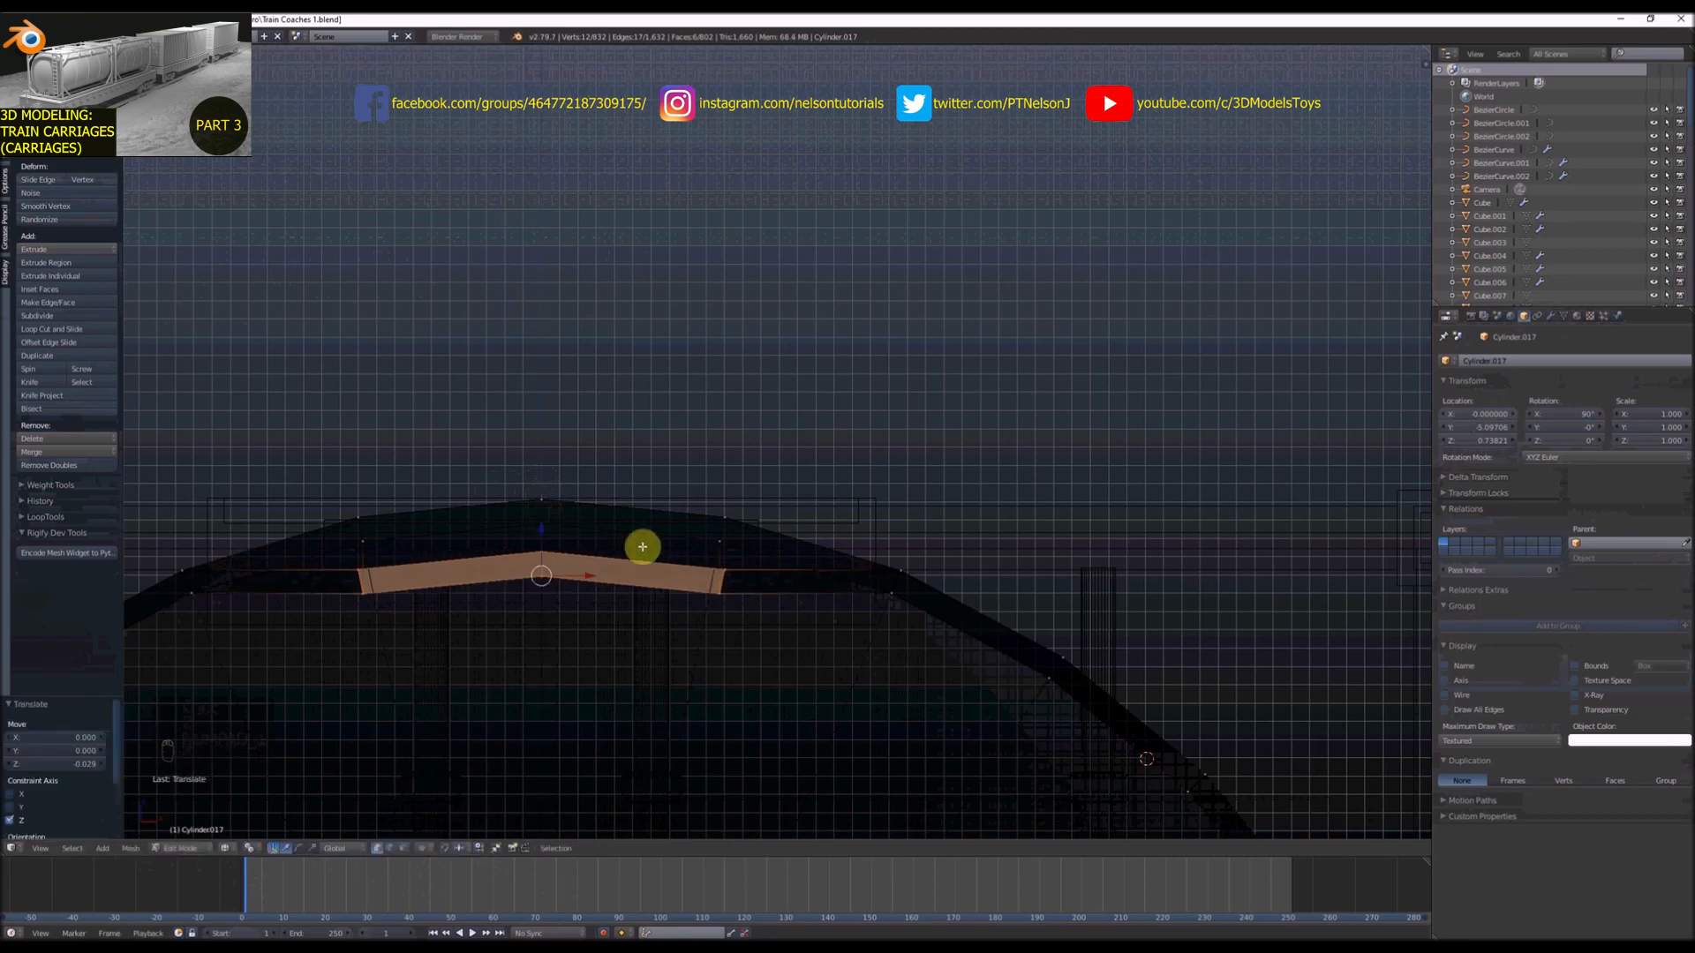
Keep only the centre vertices of the lowered ring segments selected and lower them to flatten the peak
key(c)
middle_drag(795, 594, 627, 578)
middle_click(386, 575)
right_click(383, 575)
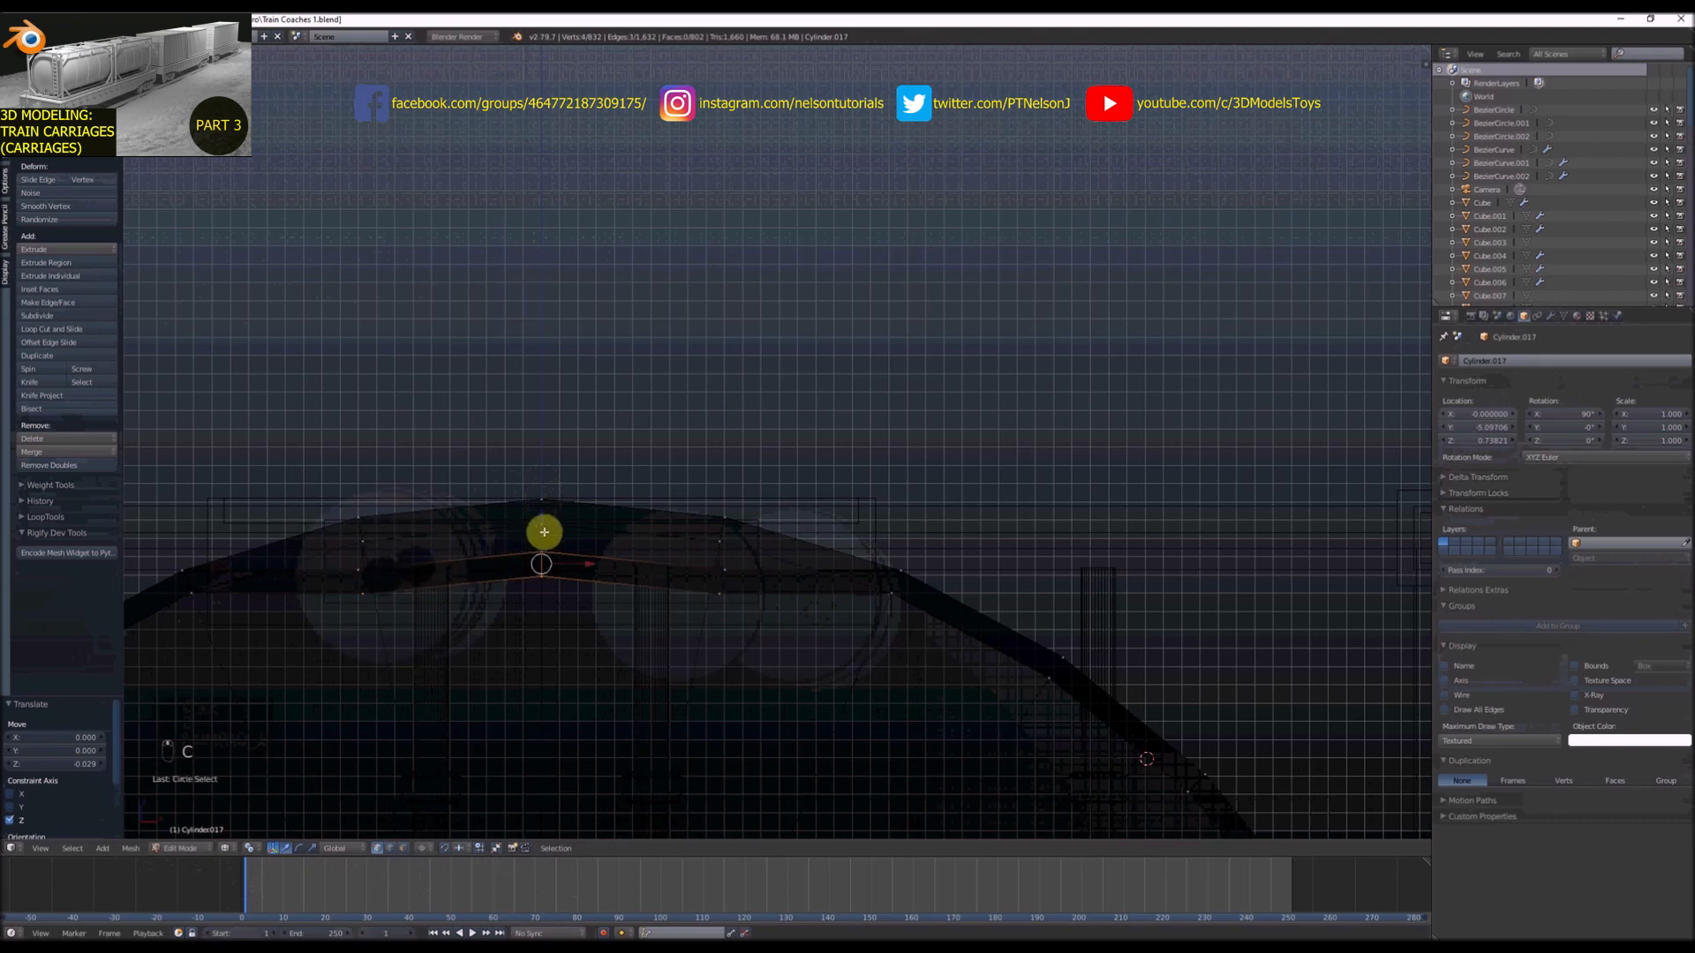
drag(546, 520, 547, 539)
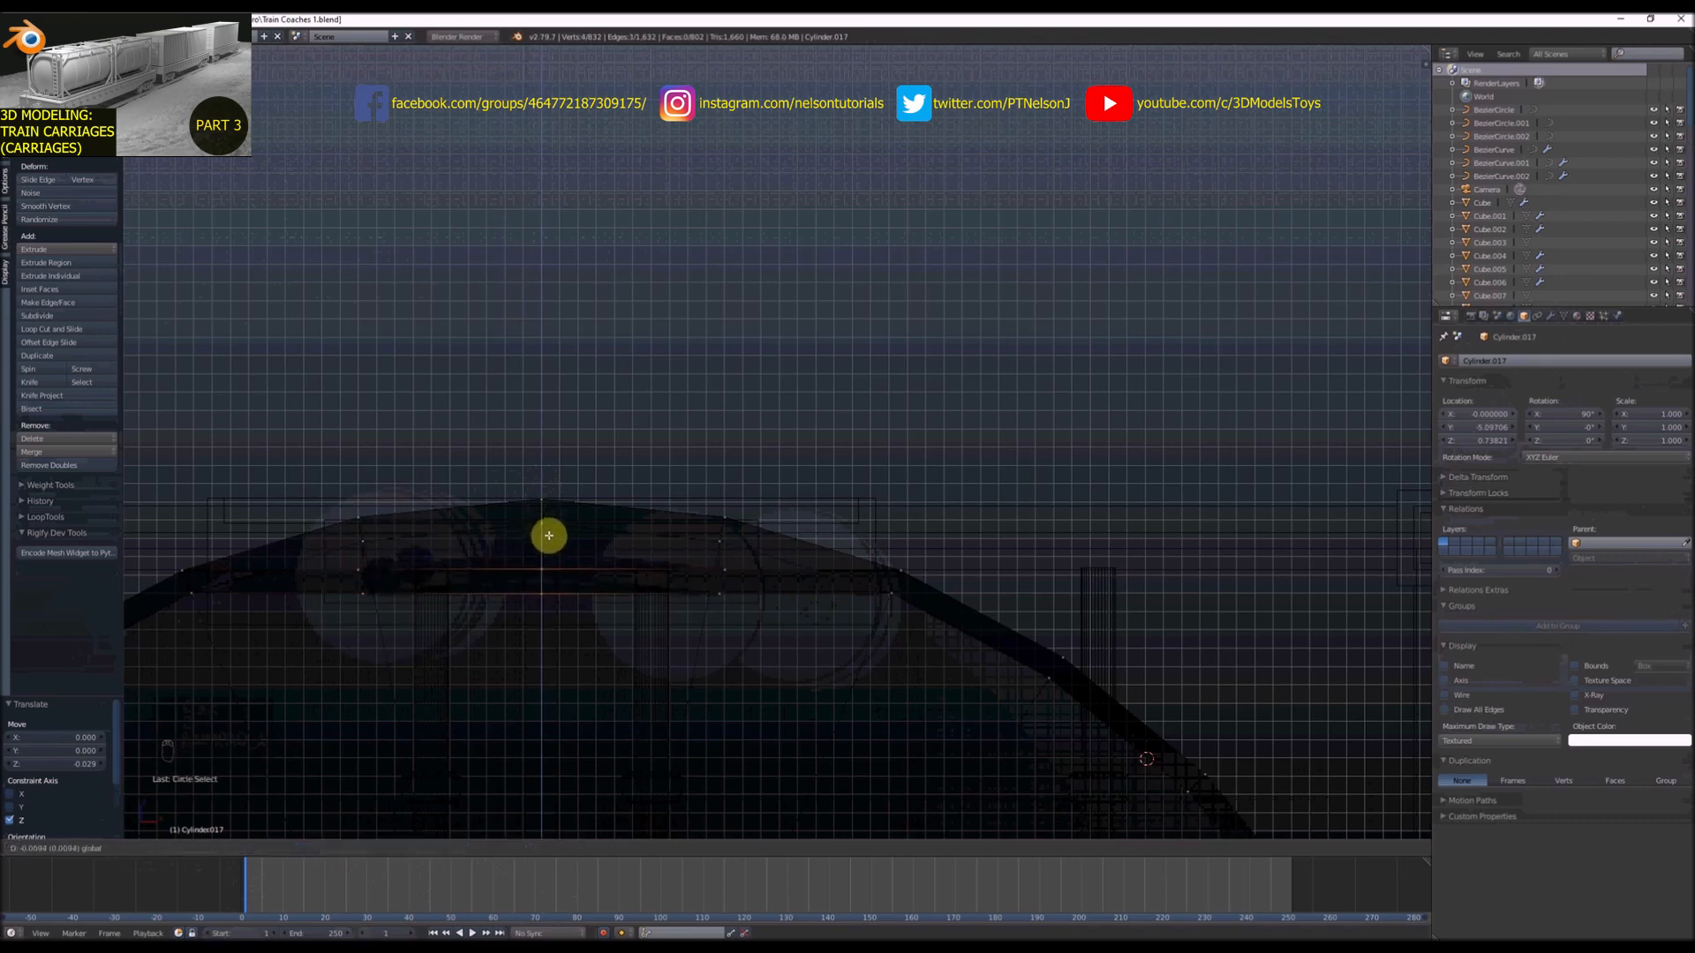
click(549, 536)
key(z)
Inspect the recessed middle box, the whole tank and the neighbouring container wagon
mouse_move(549, 534)
middle_down()
mouse_move(564, 557)
mouse_move(492, 598)
mouse_move(527, 564)
mouse_move(504, 558)
middle_up()
key(Tab)
right_click(538, 587)
right_click(503, 583)
right_click(504, 578)
key(Tab)
scroll(503, 576, up, 3)
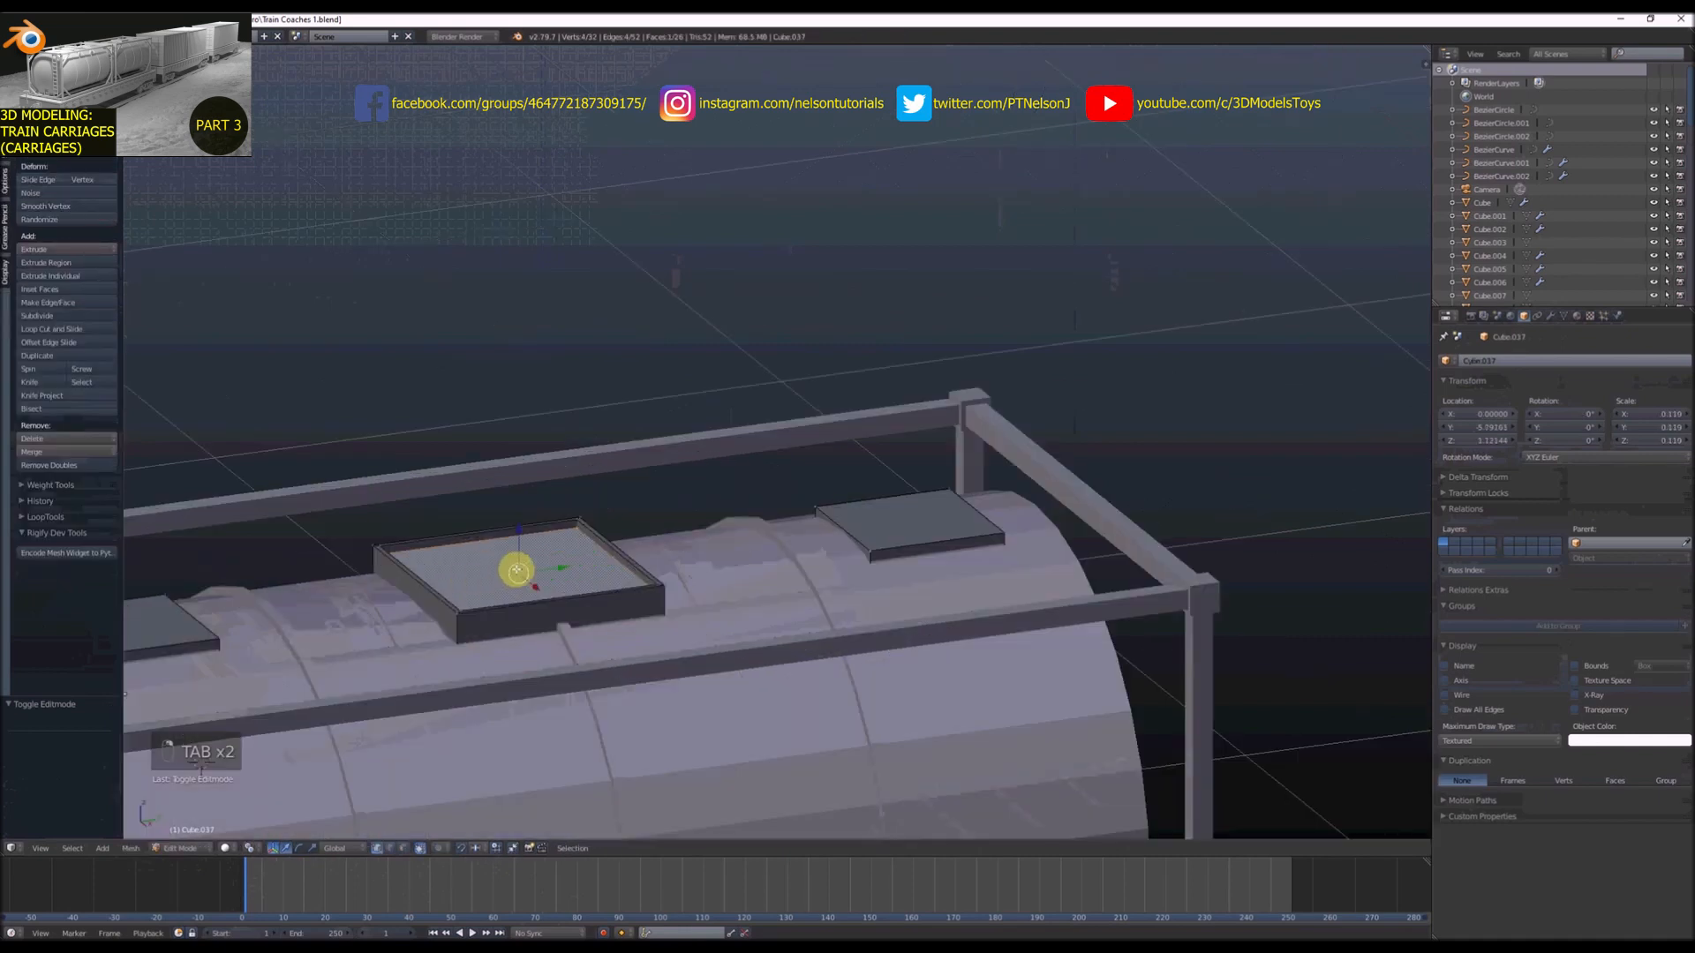
scroll(590, 536, down, 4)
right_click(631, 564)
scroll(594, 538, down, 6)
middle_drag(565, 549, 593, 539)
scroll(593, 539, up, 4)
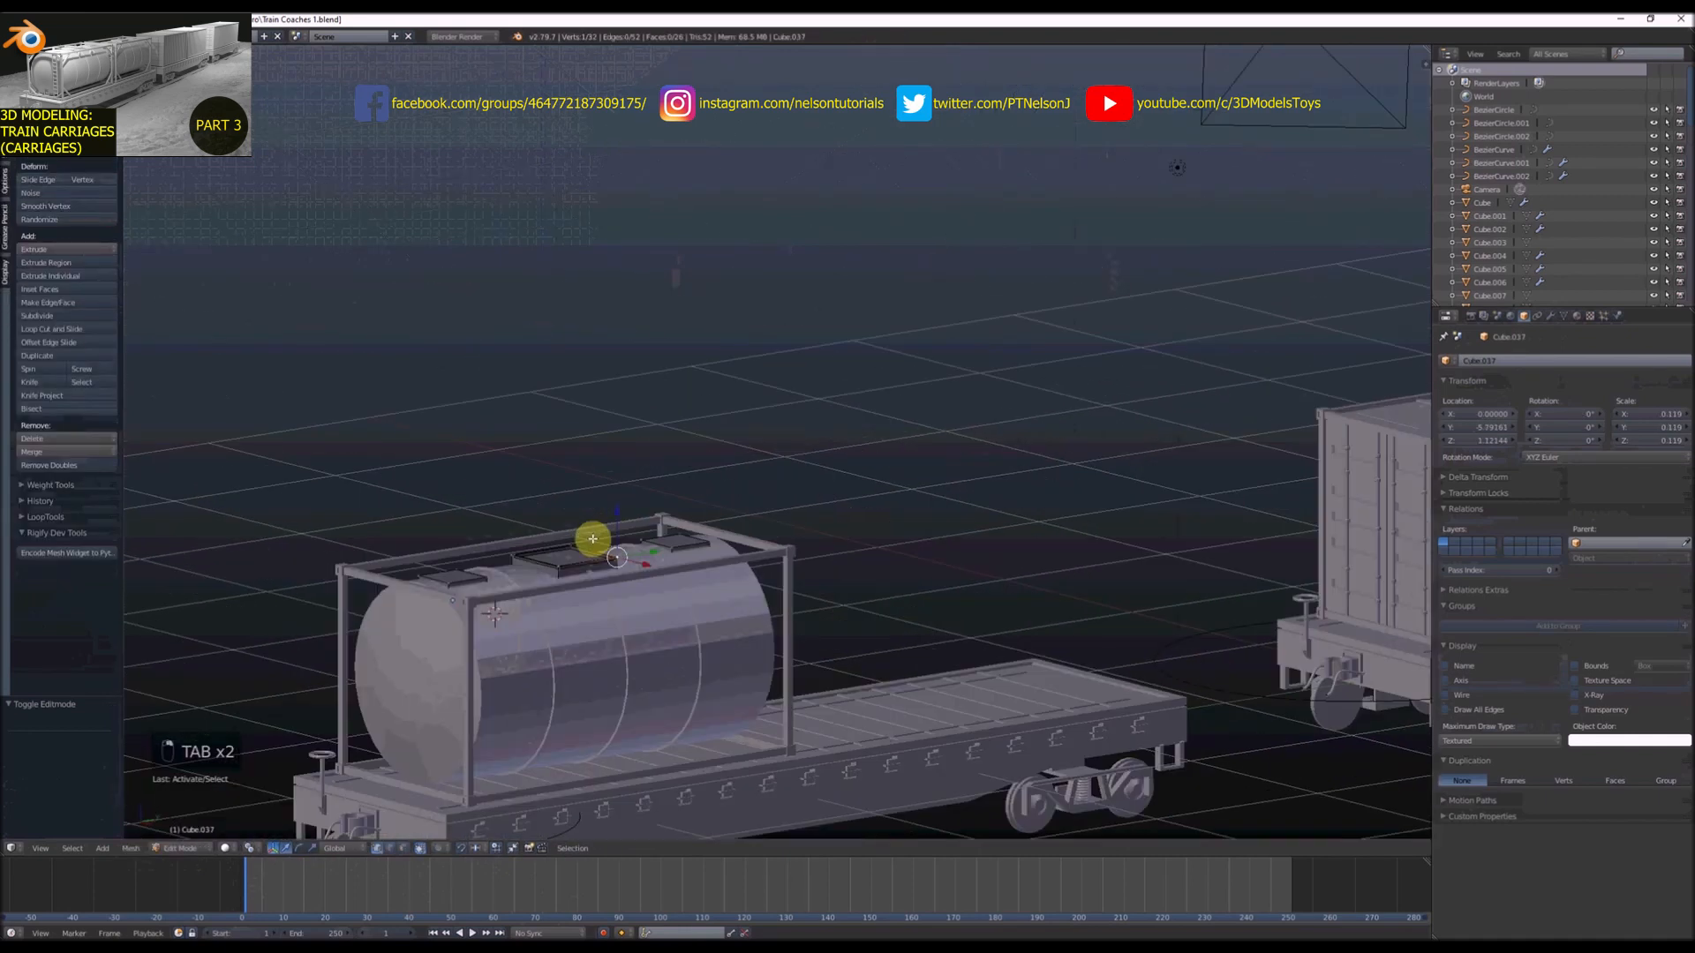
scroll(592, 538, up, 2)
scroll(533, 556, down, 5)
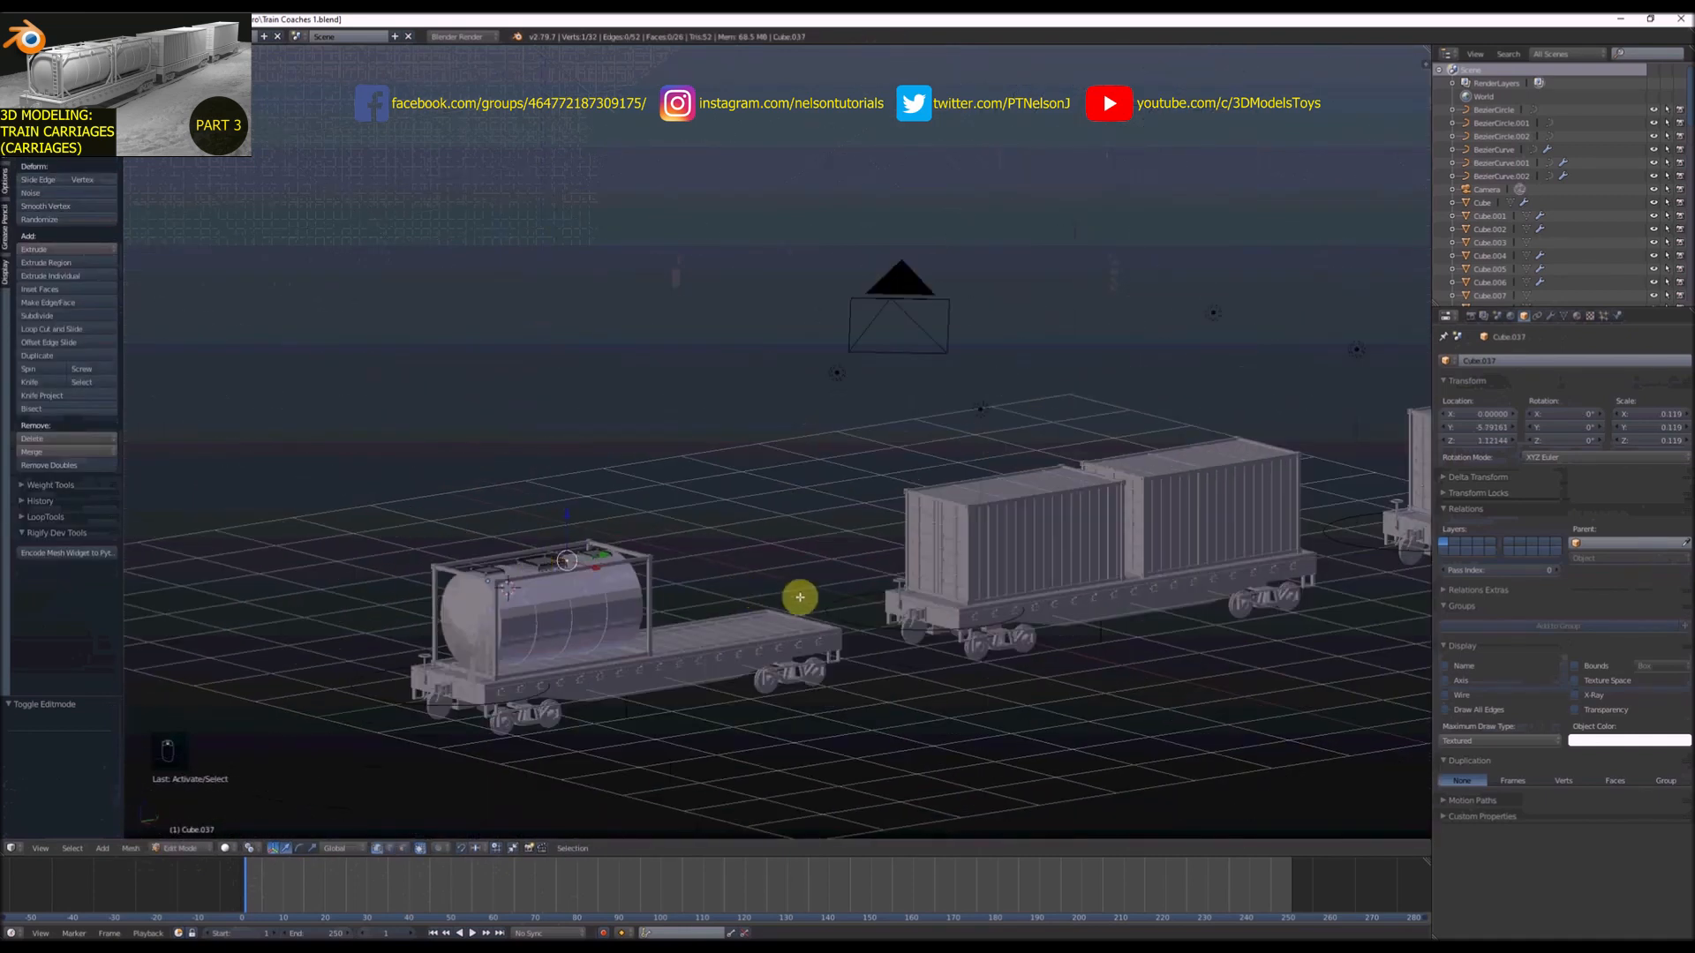
Add one loop cut around the upper part of the handwheel post on the container wagon
scroll(874, 592, up, 6)
scroll(874, 598, down, 5)
scroll(882, 586, up, 6)
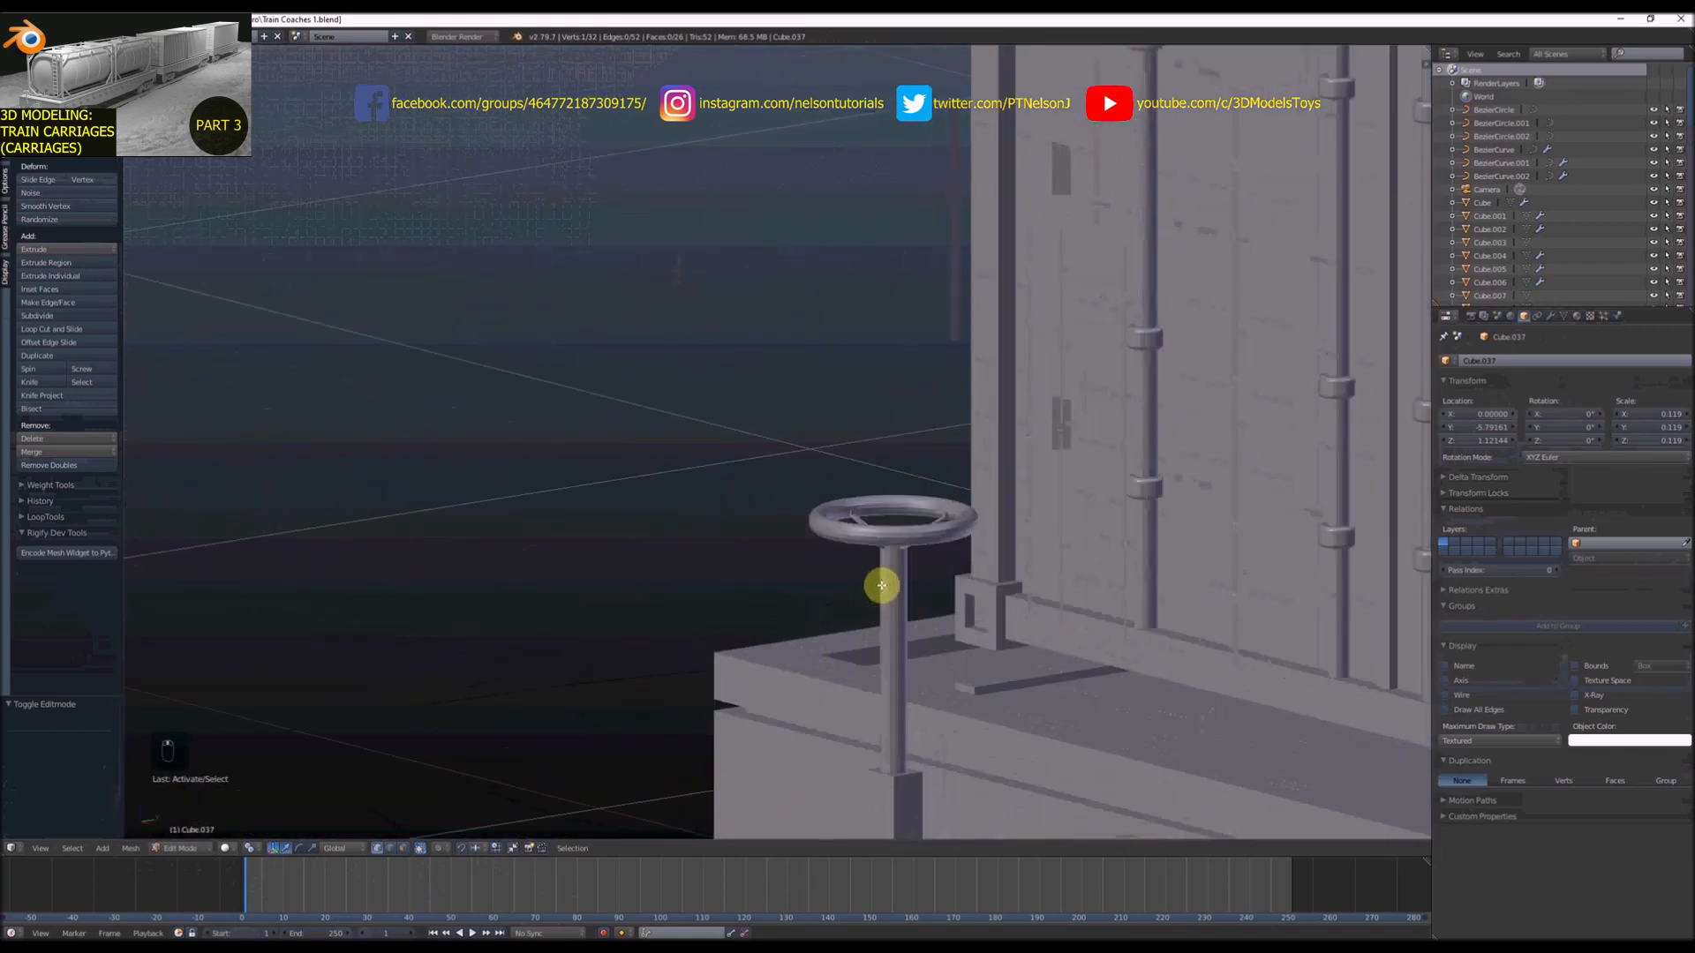
key(Tab)
right_click(900, 540)
right_click(901, 579)
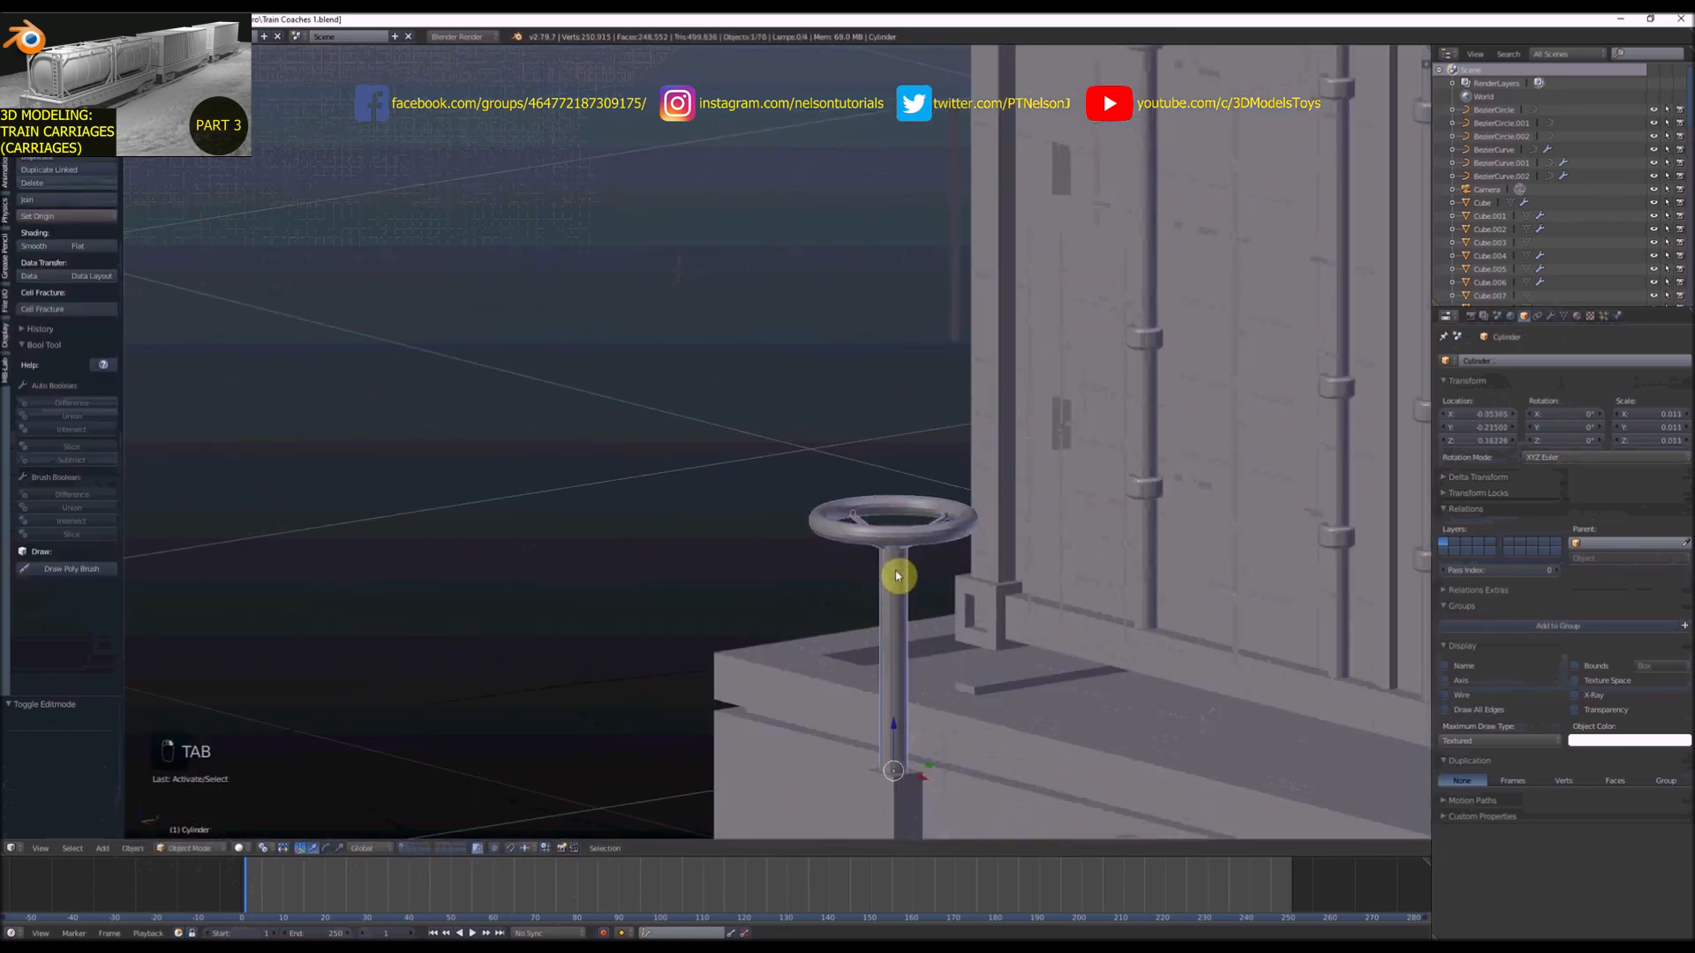
key(z)
key(Tab)
key(ctrl+r)
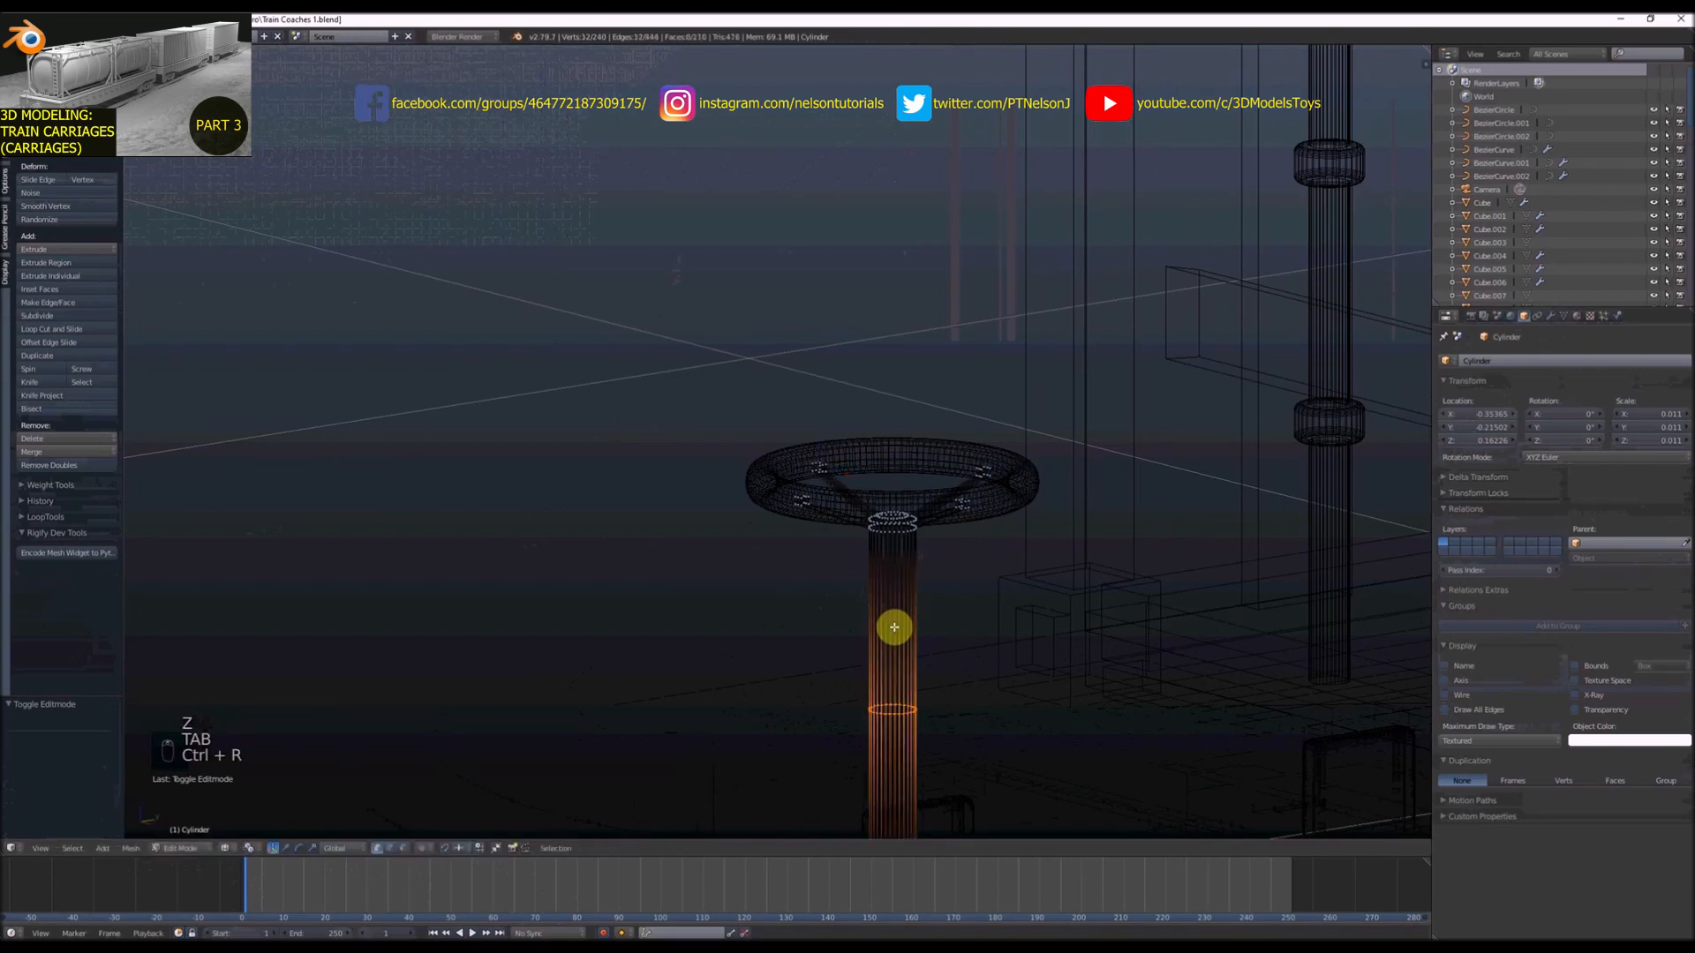
click(893, 624)
Duplicate the handwheel spokes with the upper post section and place the copy about 0.28 away along Y
right_click(899, 520)
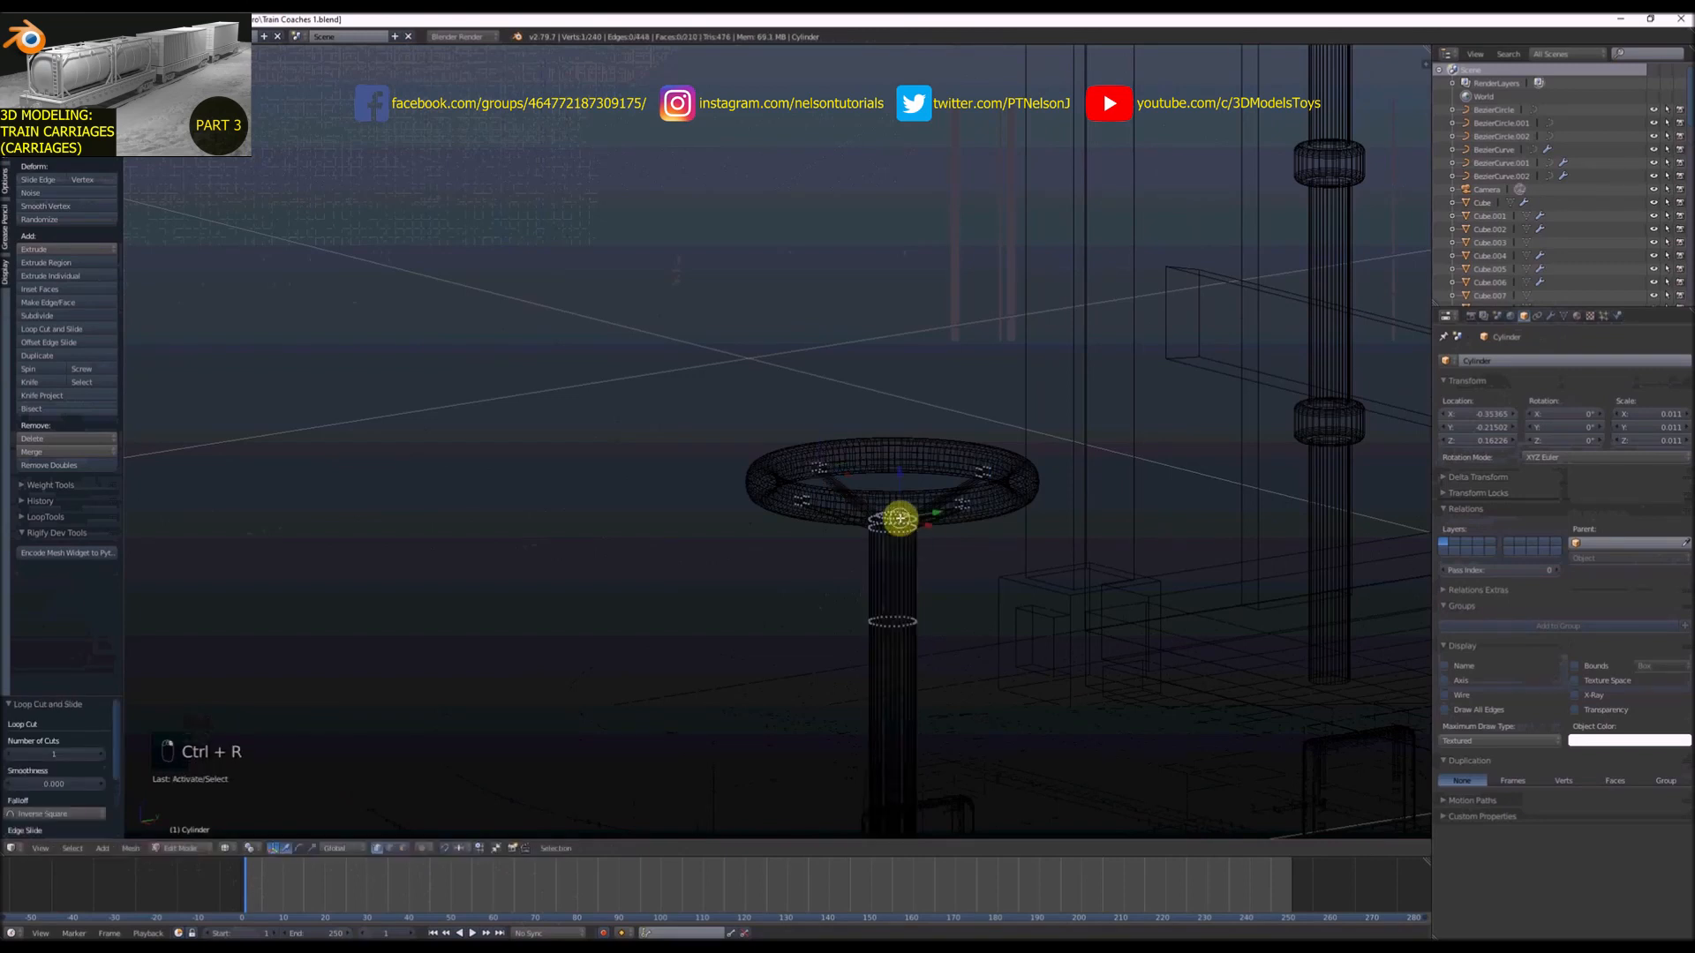
key(c)
click(899, 514)
right_click(900, 509)
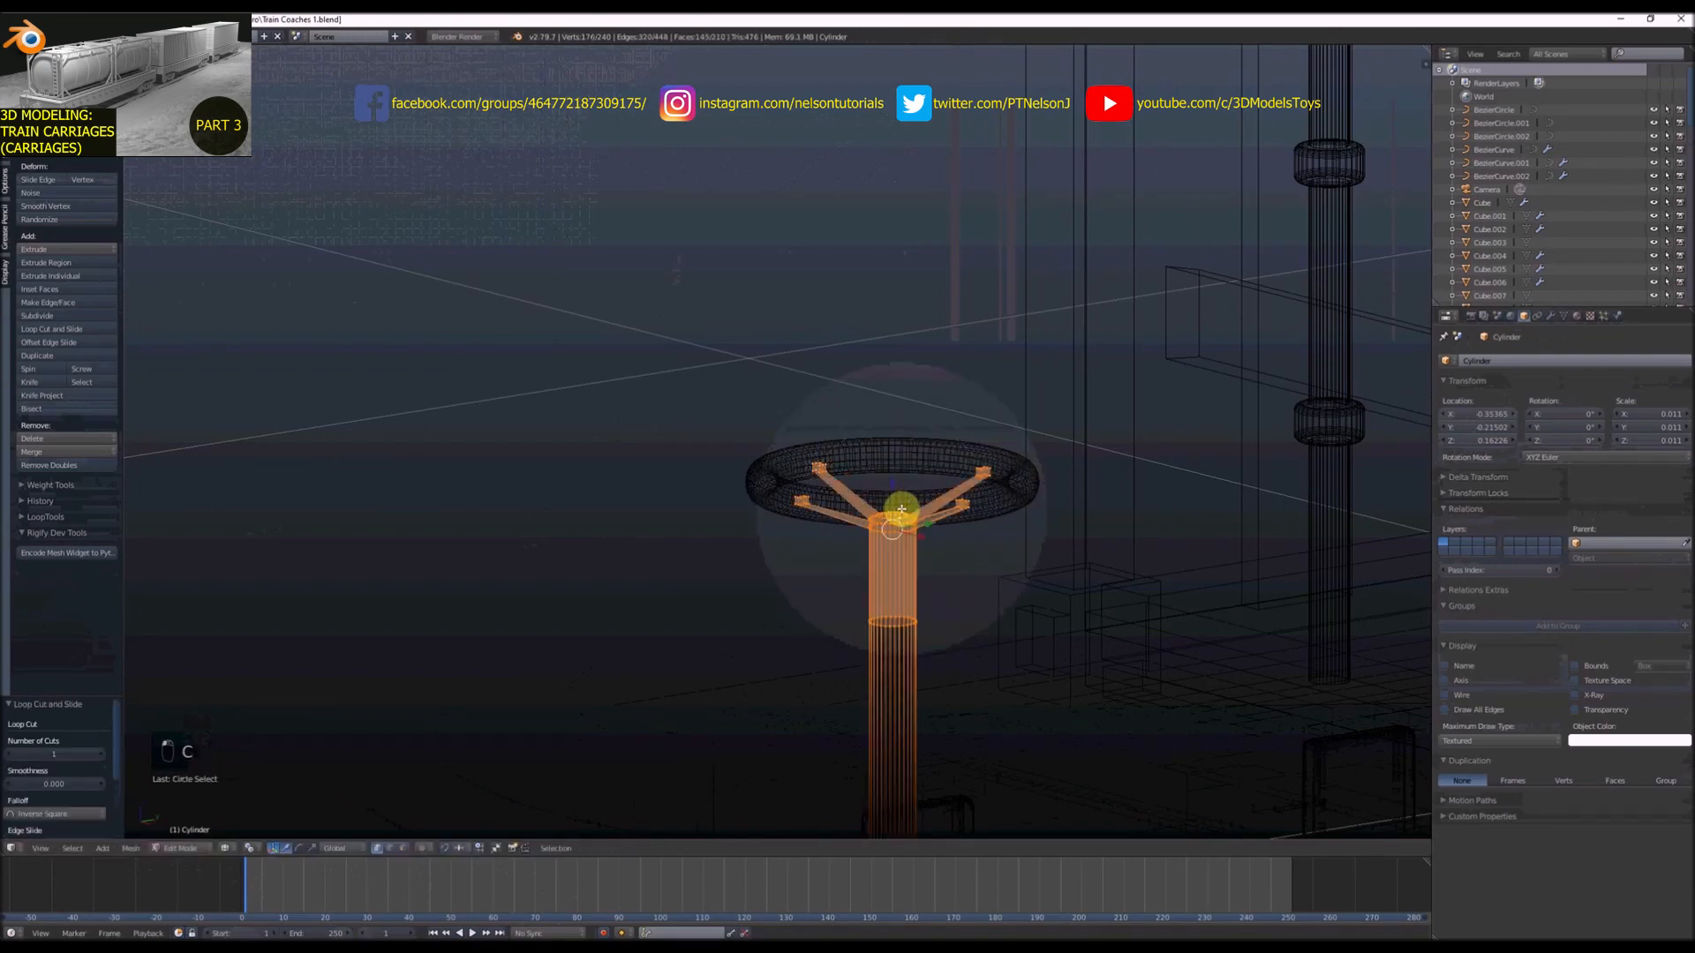
scroll(901, 509, down, 4)
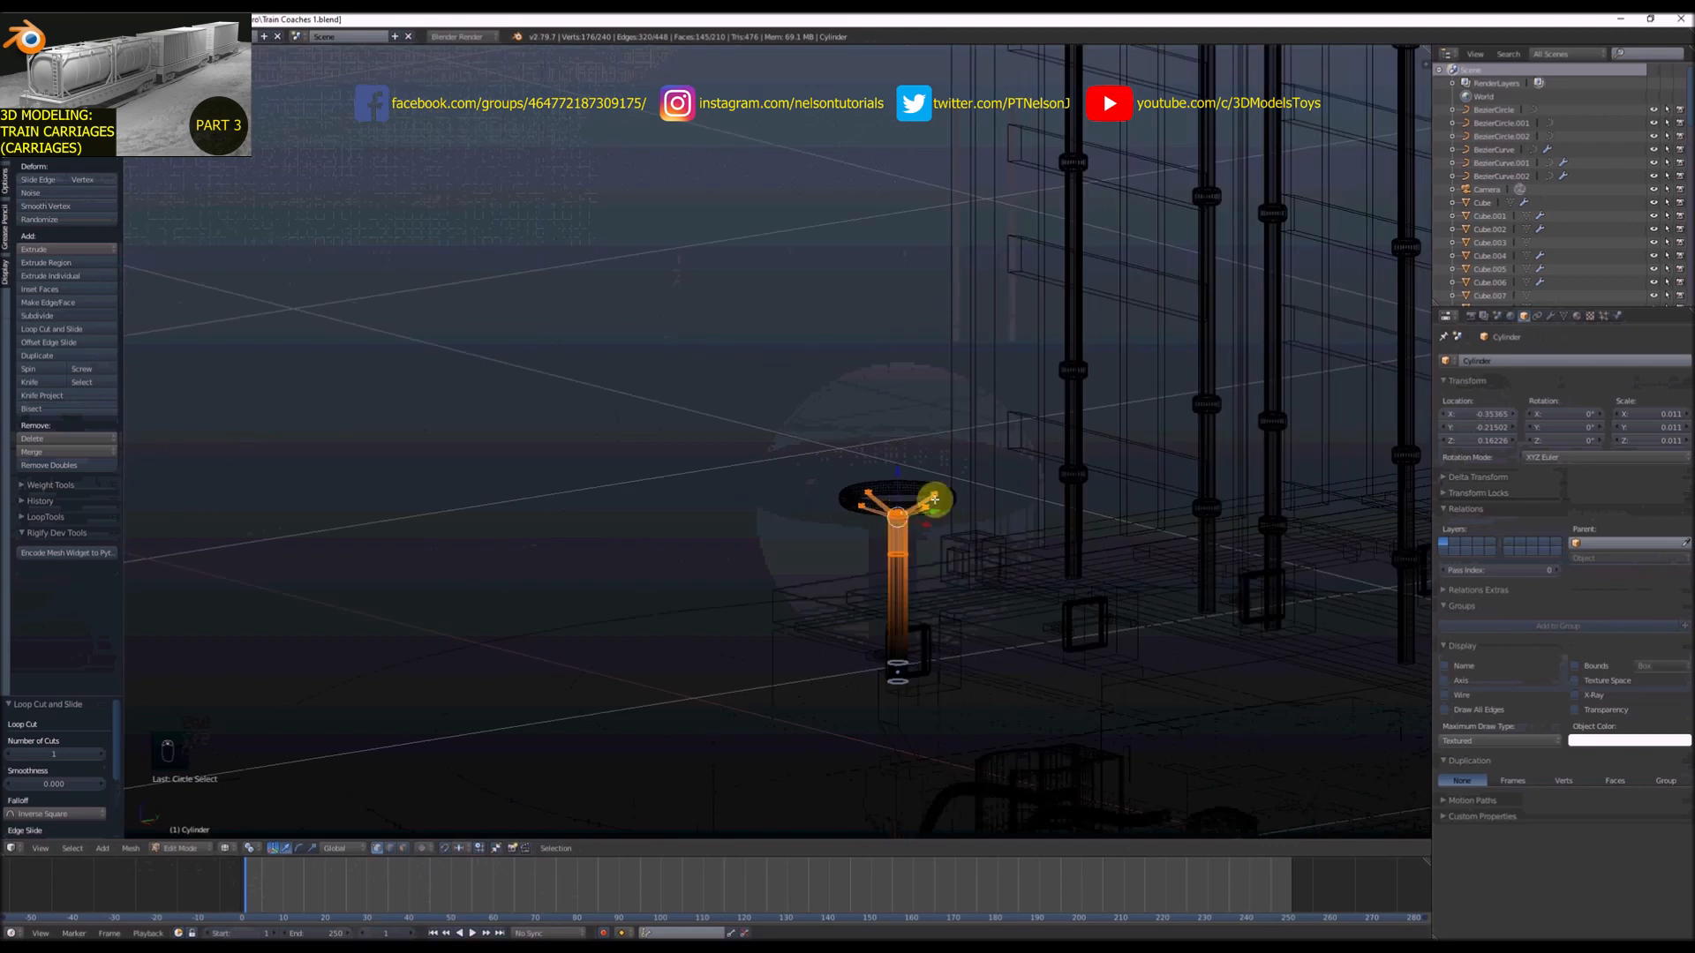
key(shift+d)
click(752, 552)
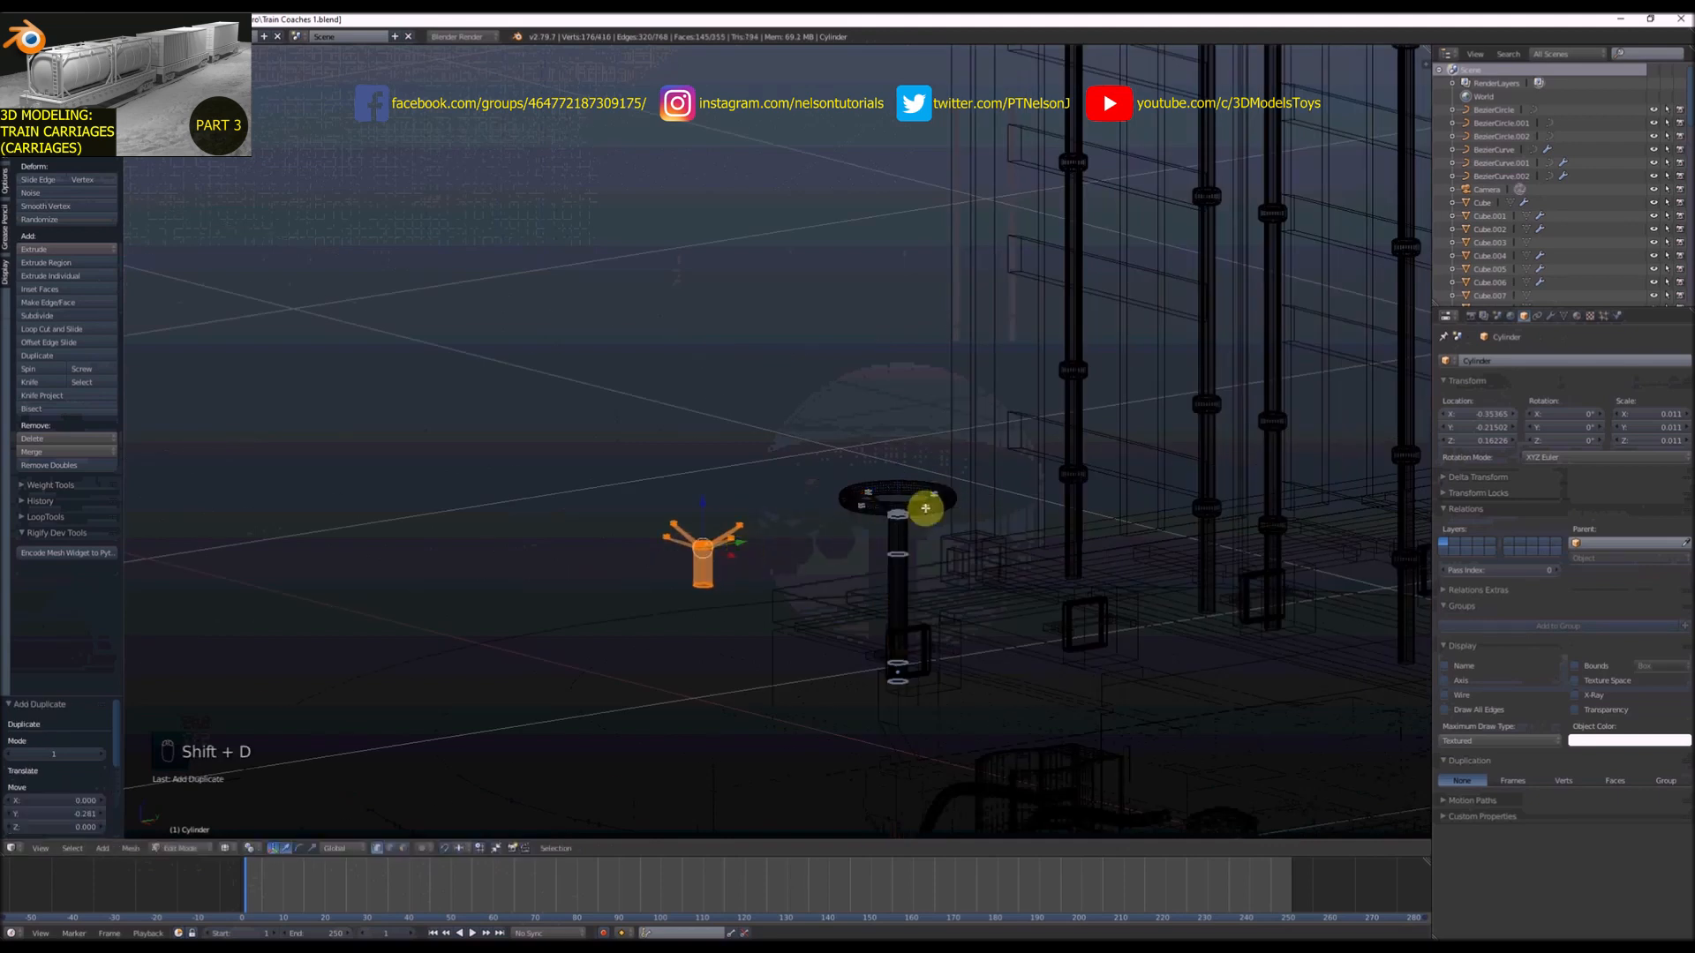
Duplicate the handwheel rim about 0.28 along Y and centre it over the copied spokes
key(Tab)
right_click(915, 494)
key(shift+d)
click(720, 526)
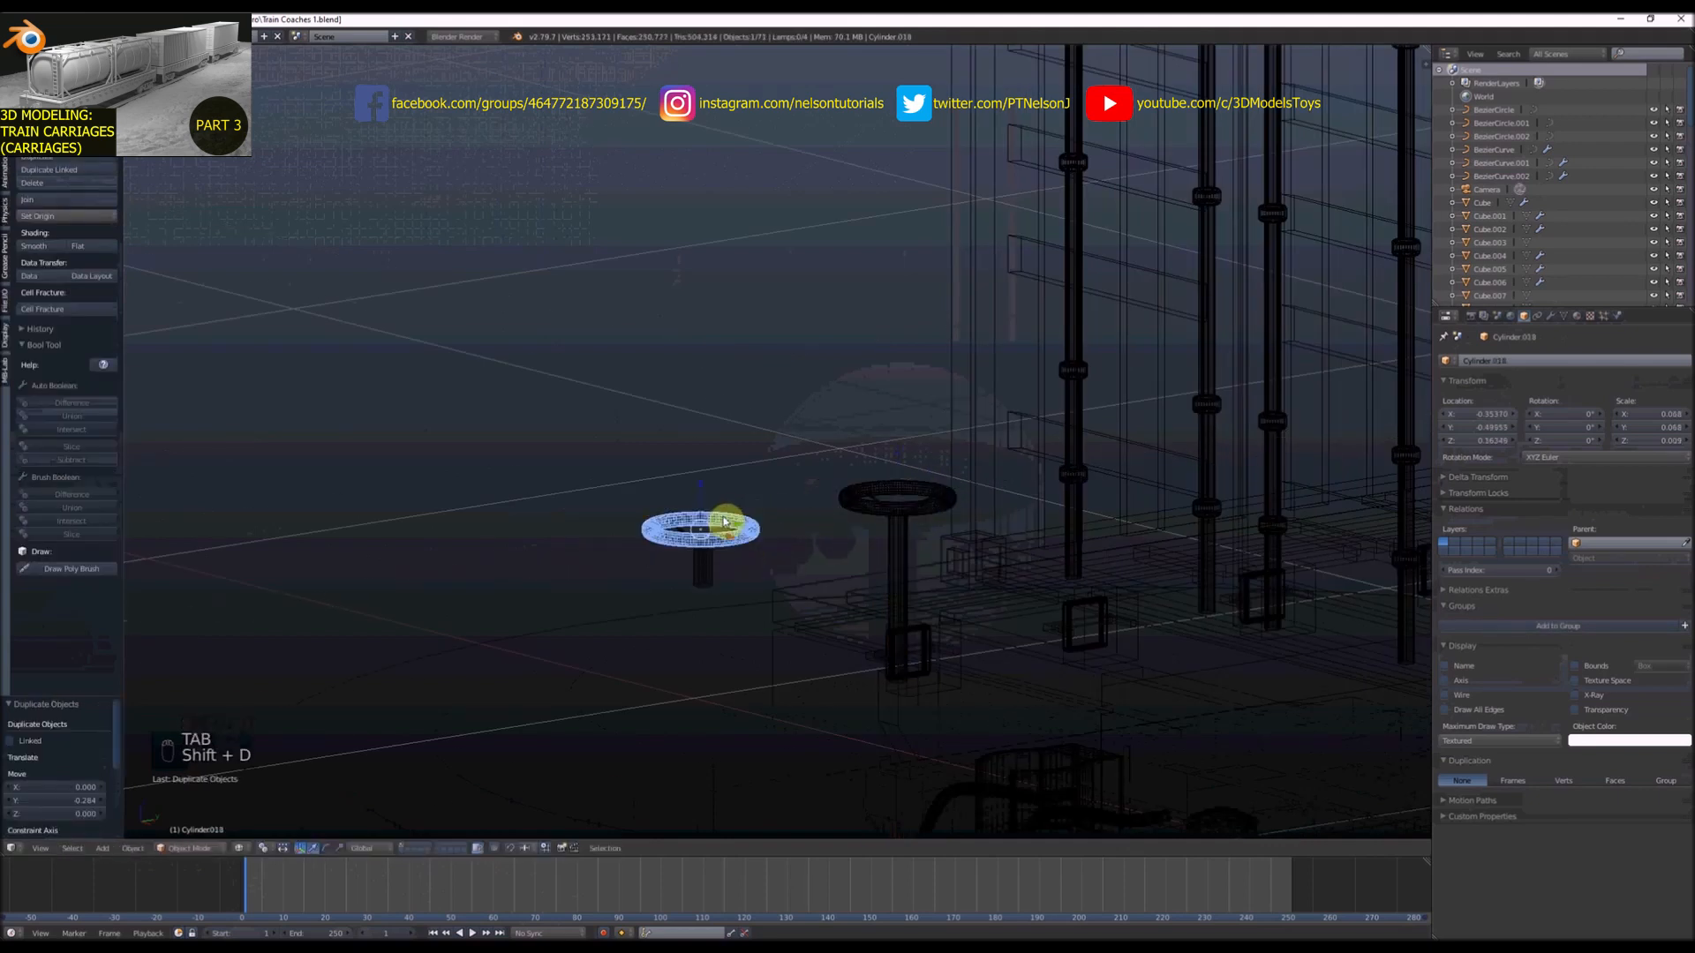
key(KP_3)
scroll(720, 534, up, 6)
key(z)
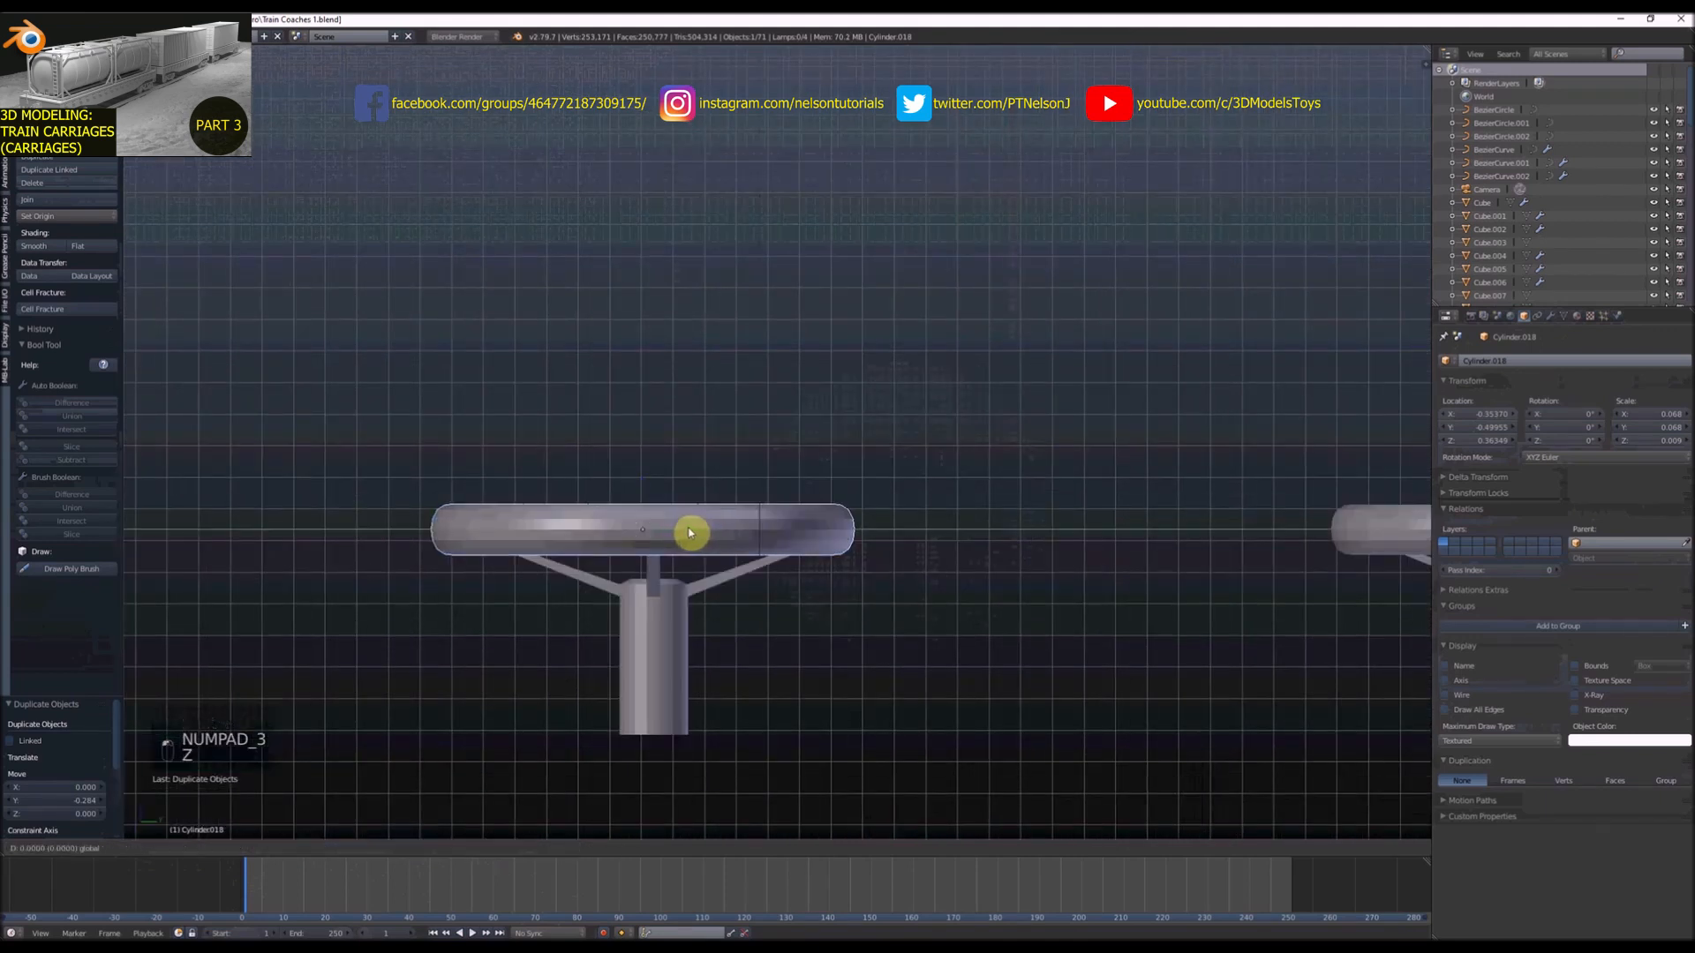
key(z)
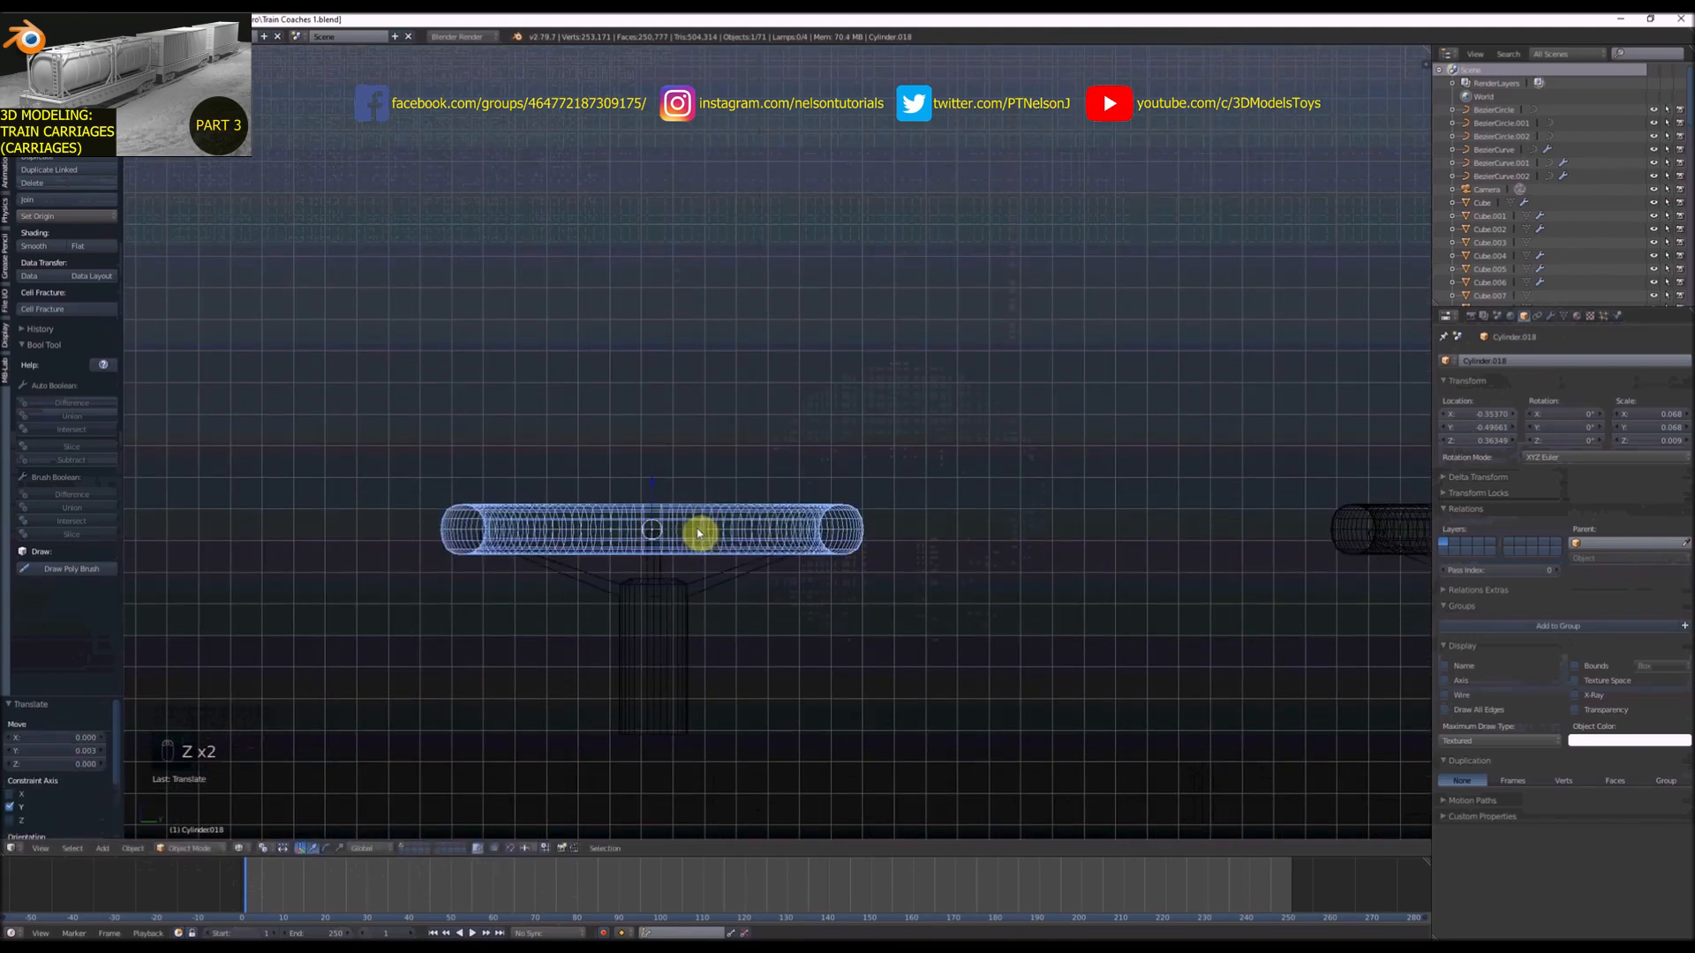
key(z)
Select the post object together with the copied rim and set their origins to geometry
mouse_move(699, 533)
middle_down()
mouse_move(723, 606)
mouse_move(700, 610)
mouse_move(753, 603)
middle_up()
scroll(742, 583, down, 4)
shift+right_click(701, 624)
scroll(801, 586, down, 3)
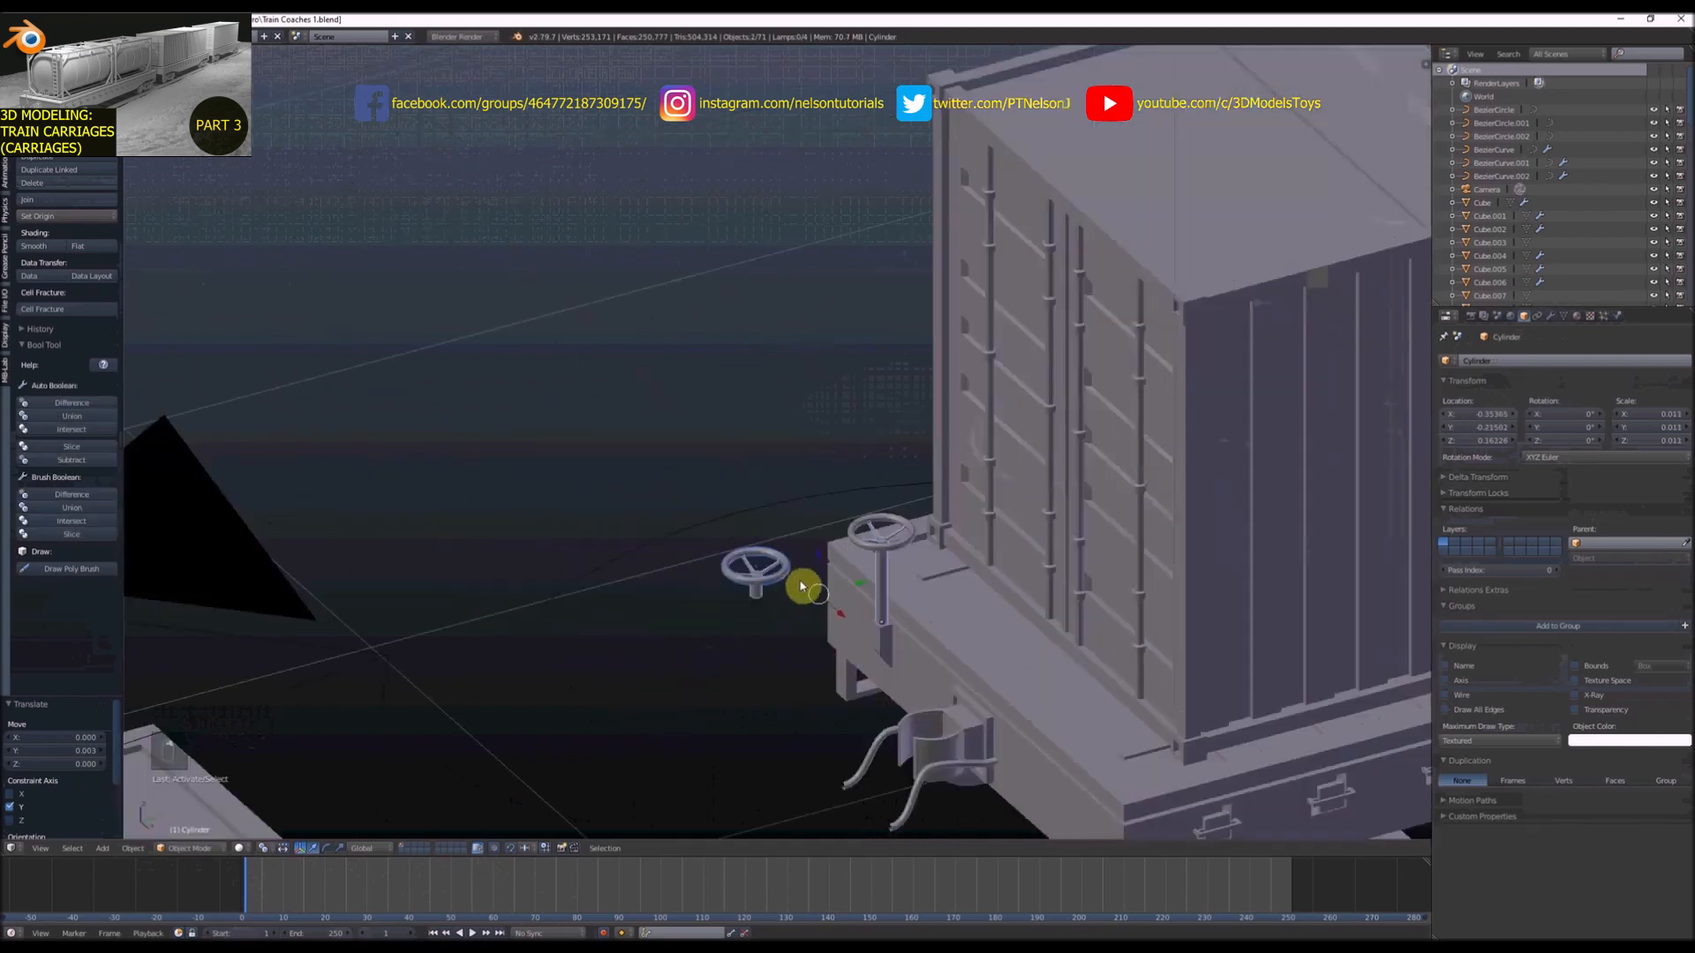
key(t)
key(t)
click(68, 215)
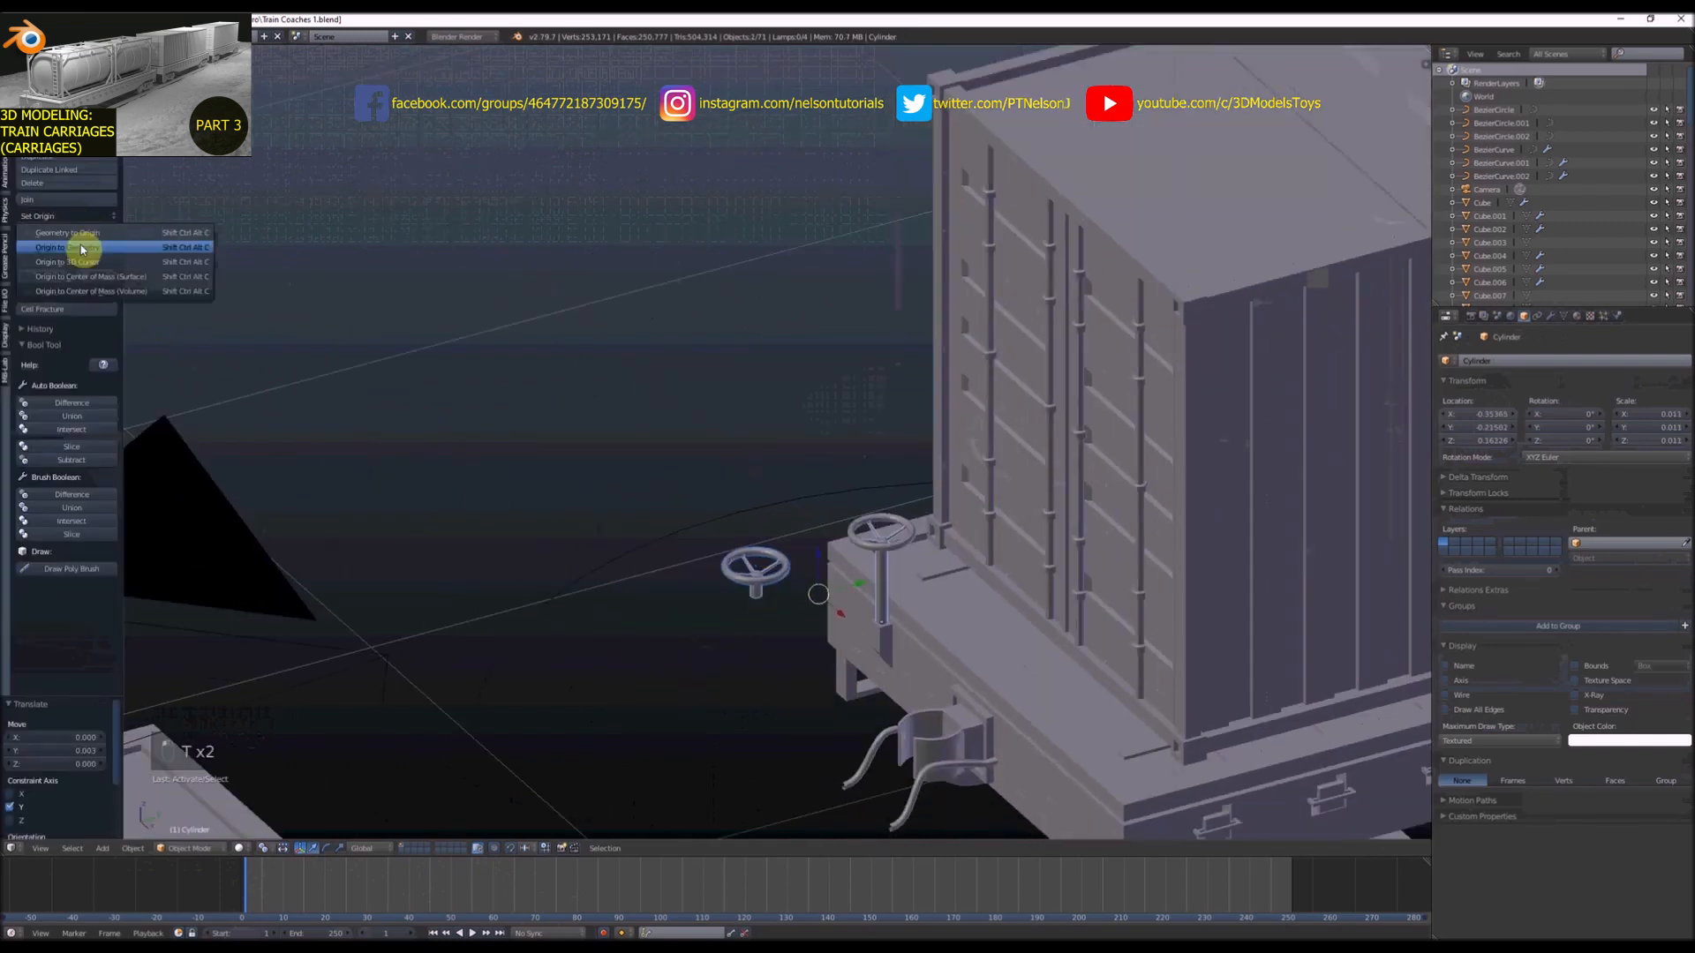
click(75, 246)
key(t)
middle_drag(805, 454, 776, 507)
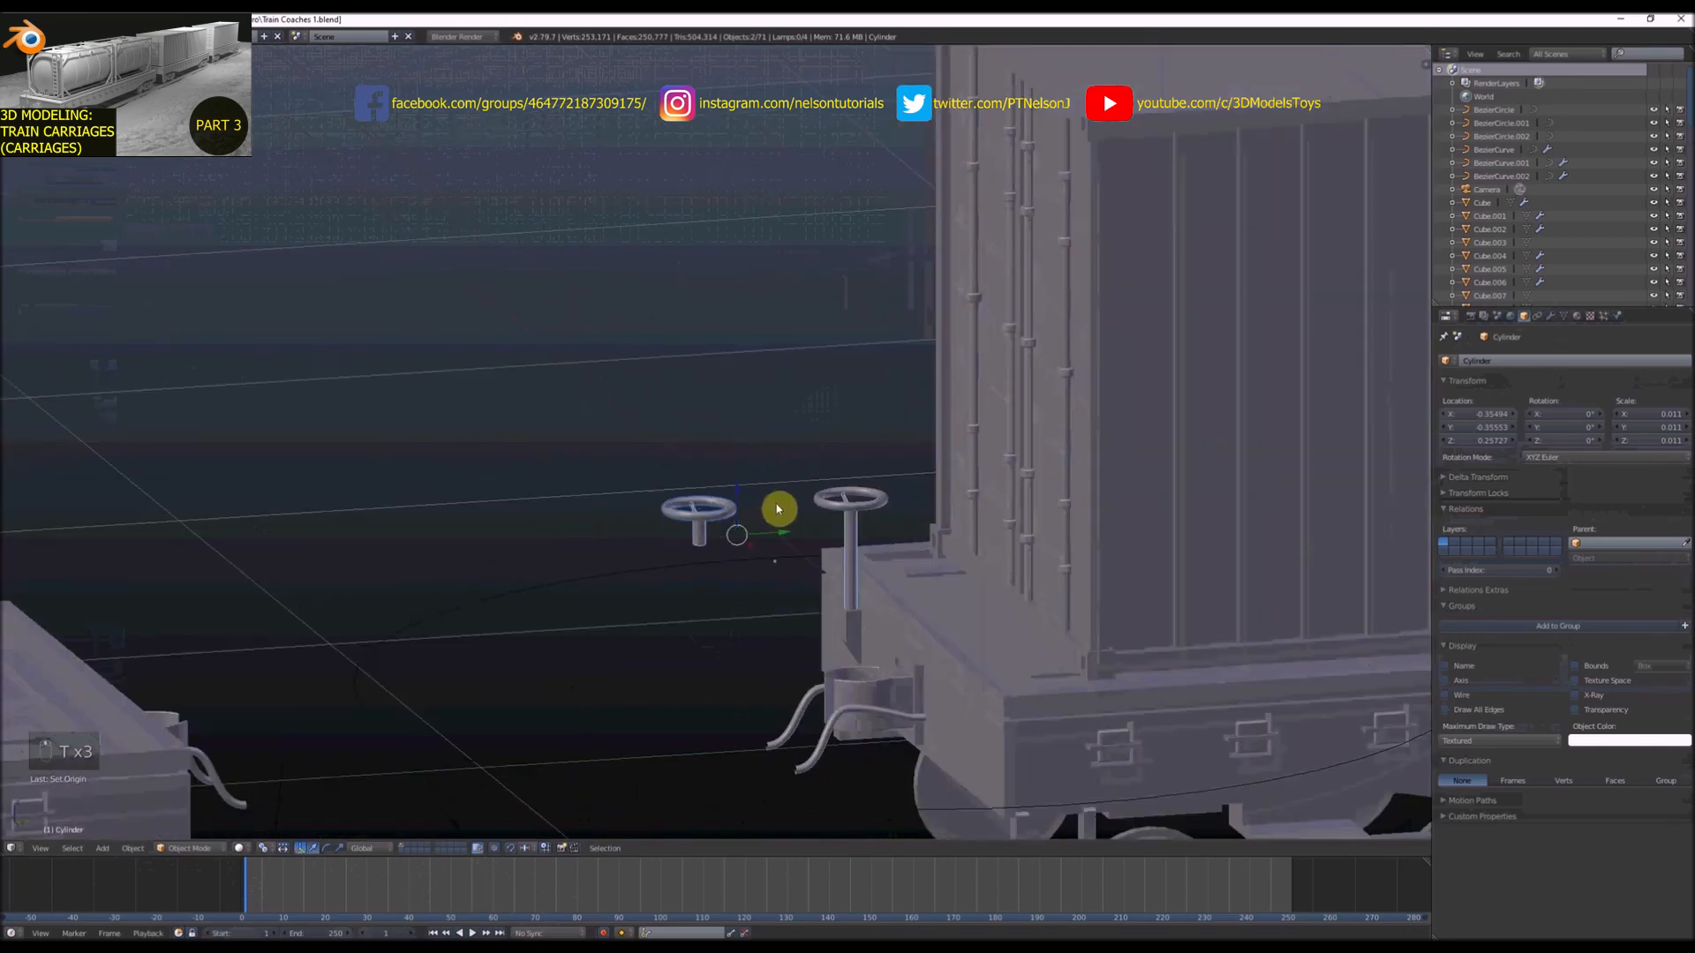
Separate the copied spokes and short post section into their own object
key(z)
key(Tab)
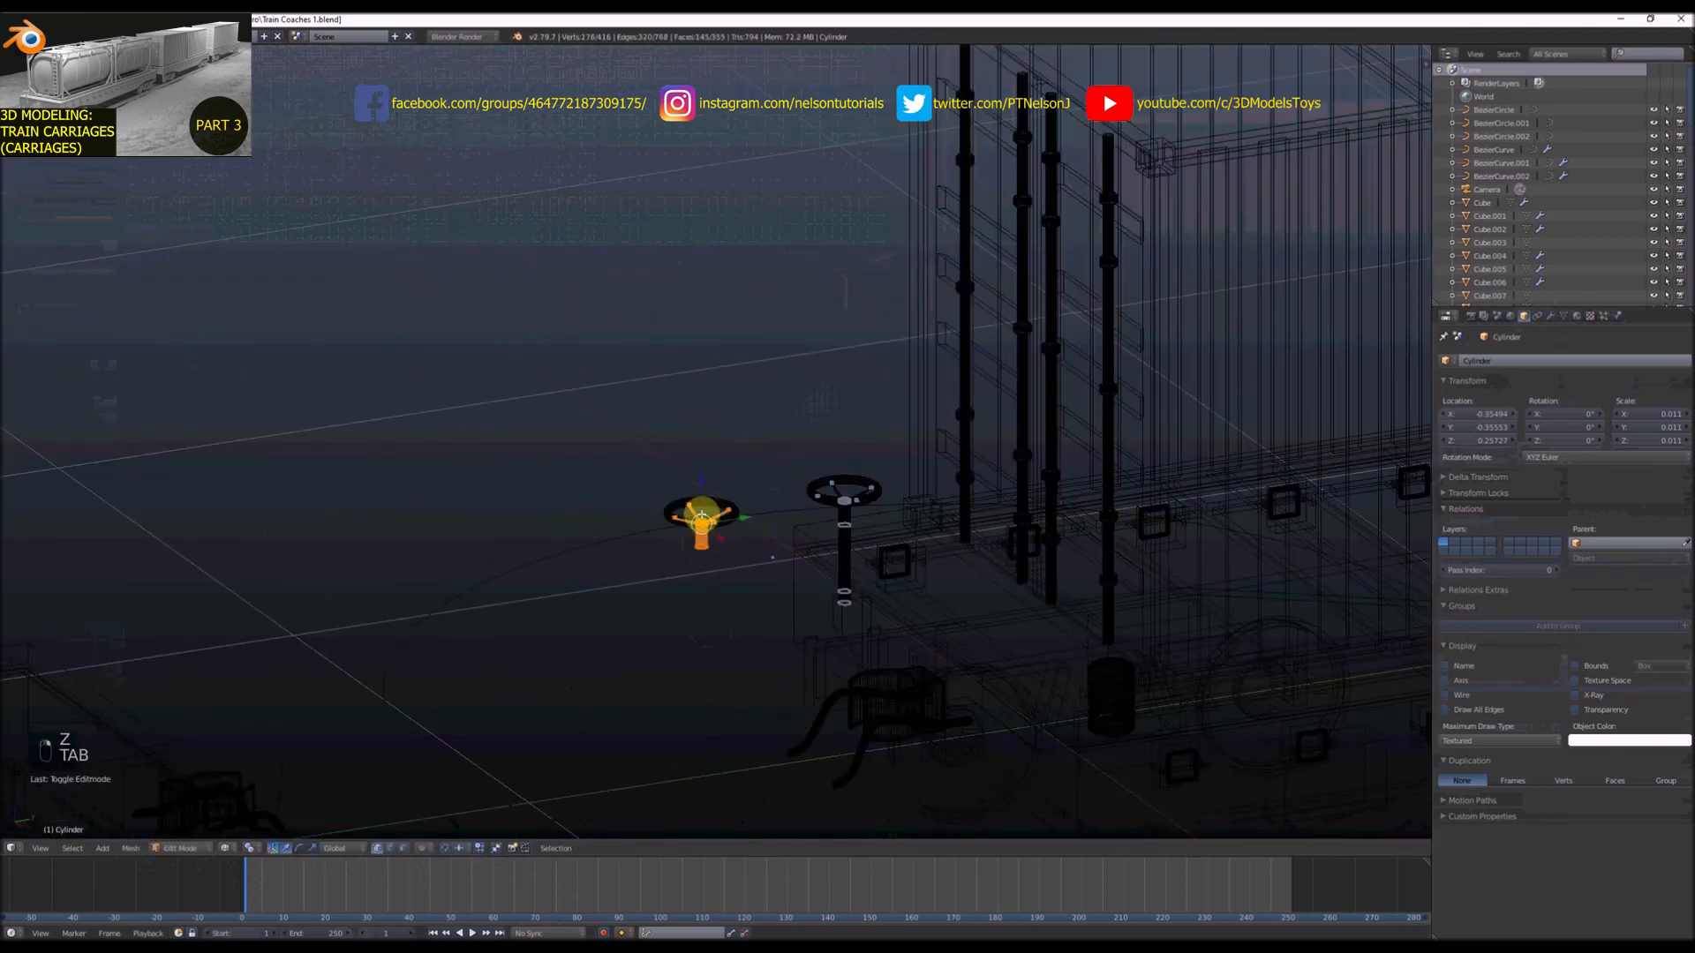
key(p)
click(702, 514)
scroll(700, 512, up, 2)
key(Tab)
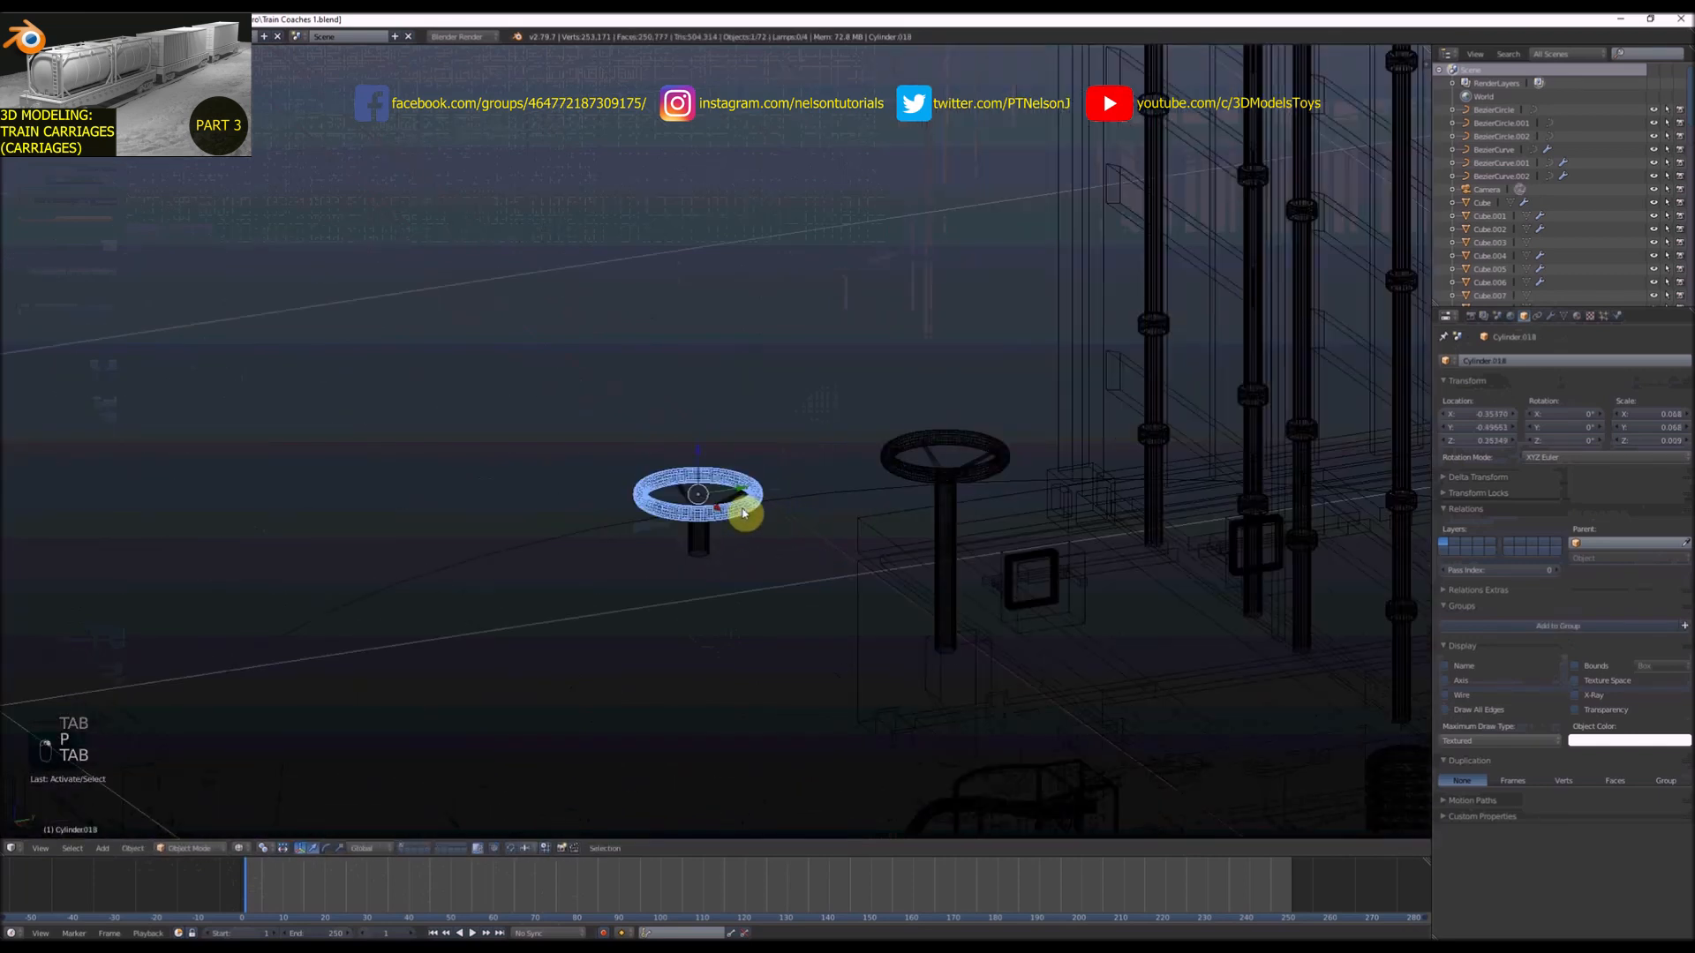
Set the origins of the separated spokes piece and of the original post to their geometry
click(703, 548)
key(t)
click(88, 217)
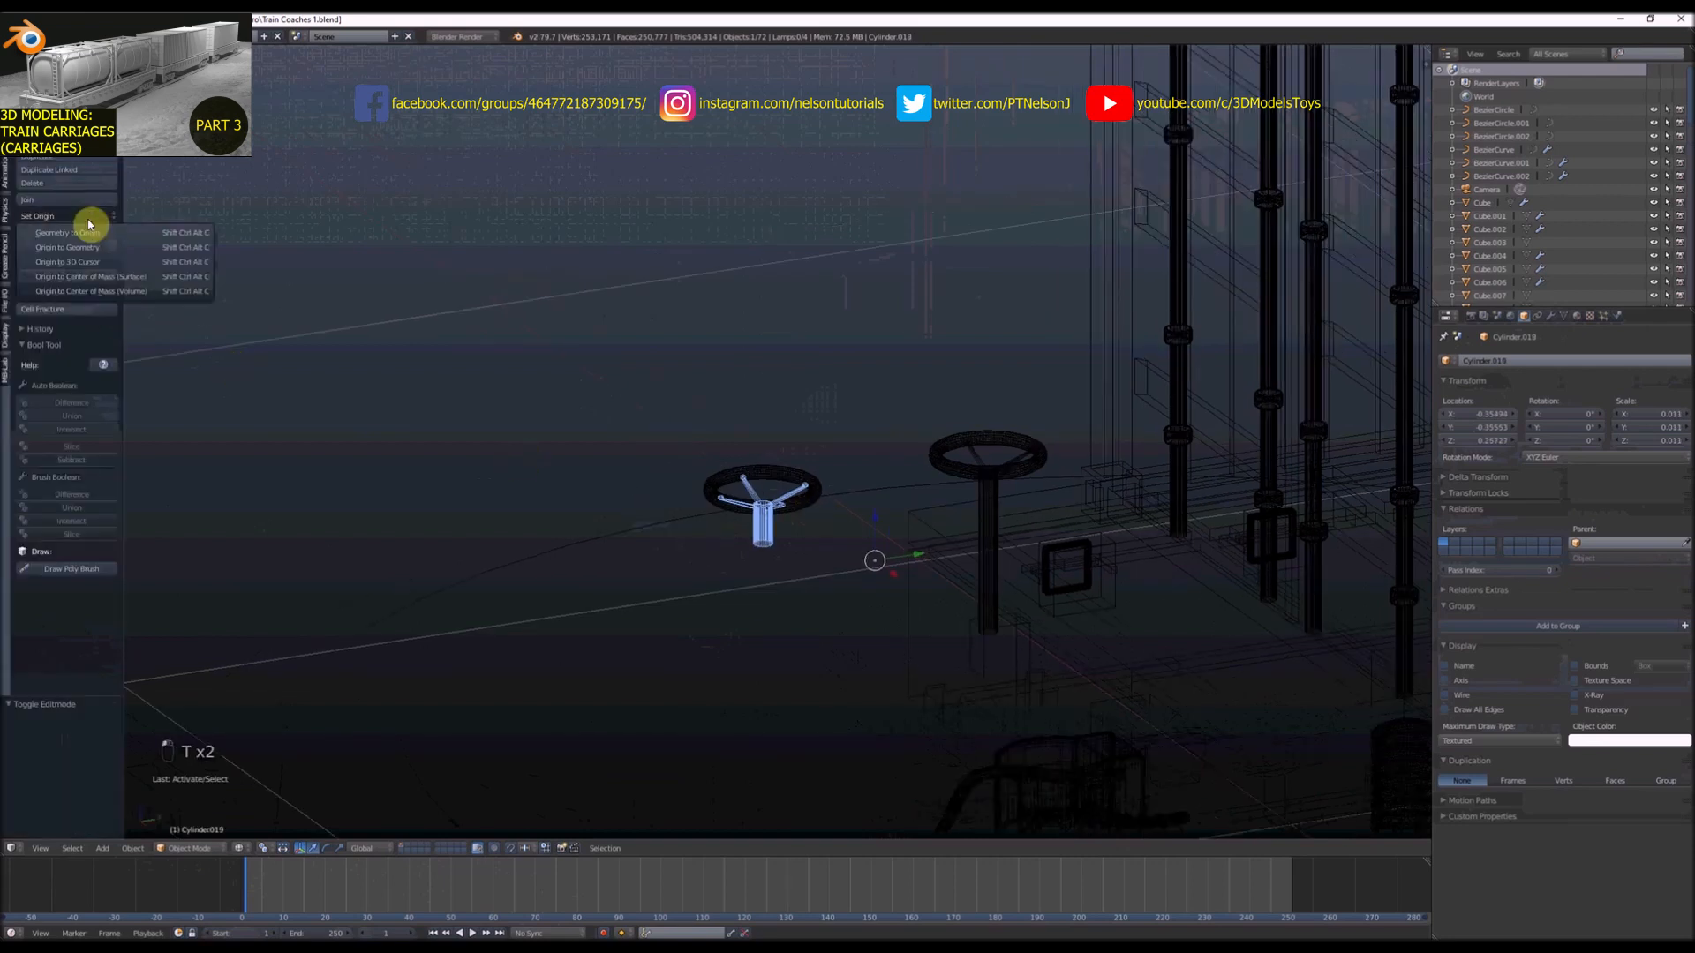
click(89, 250)
click(978, 477)
click(989, 510)
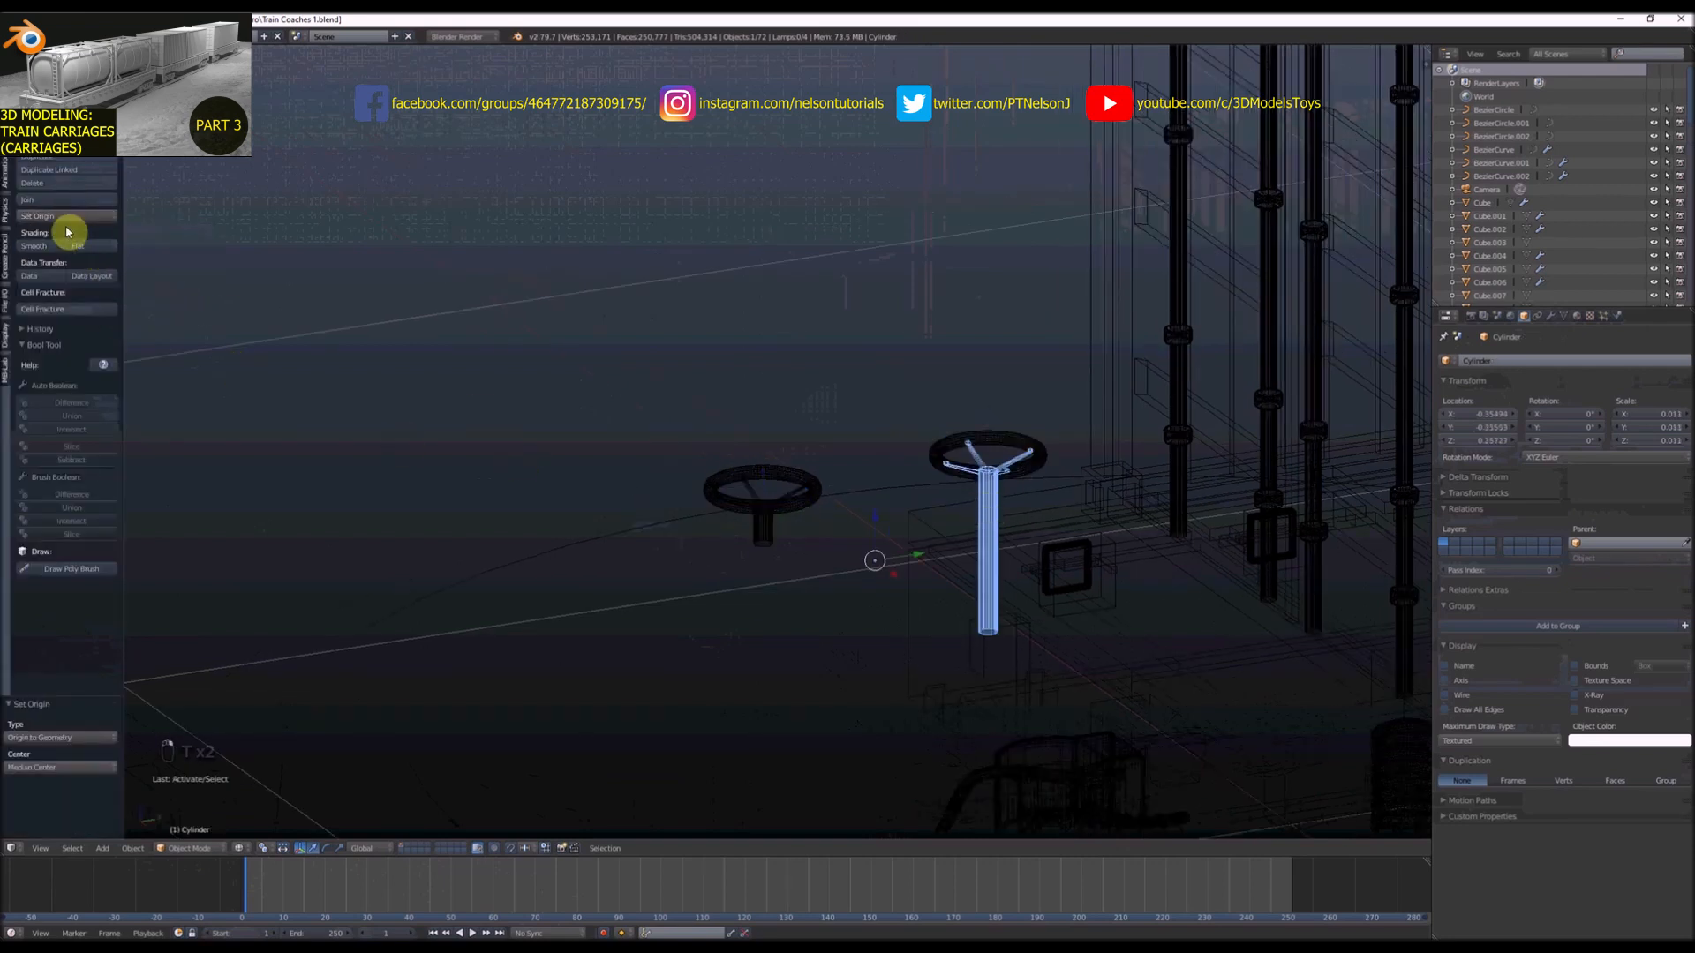
click(69, 219)
click(74, 249)
Select the short spokes piece and its rim together
scroll(839, 512, up, 3)
click(786, 439)
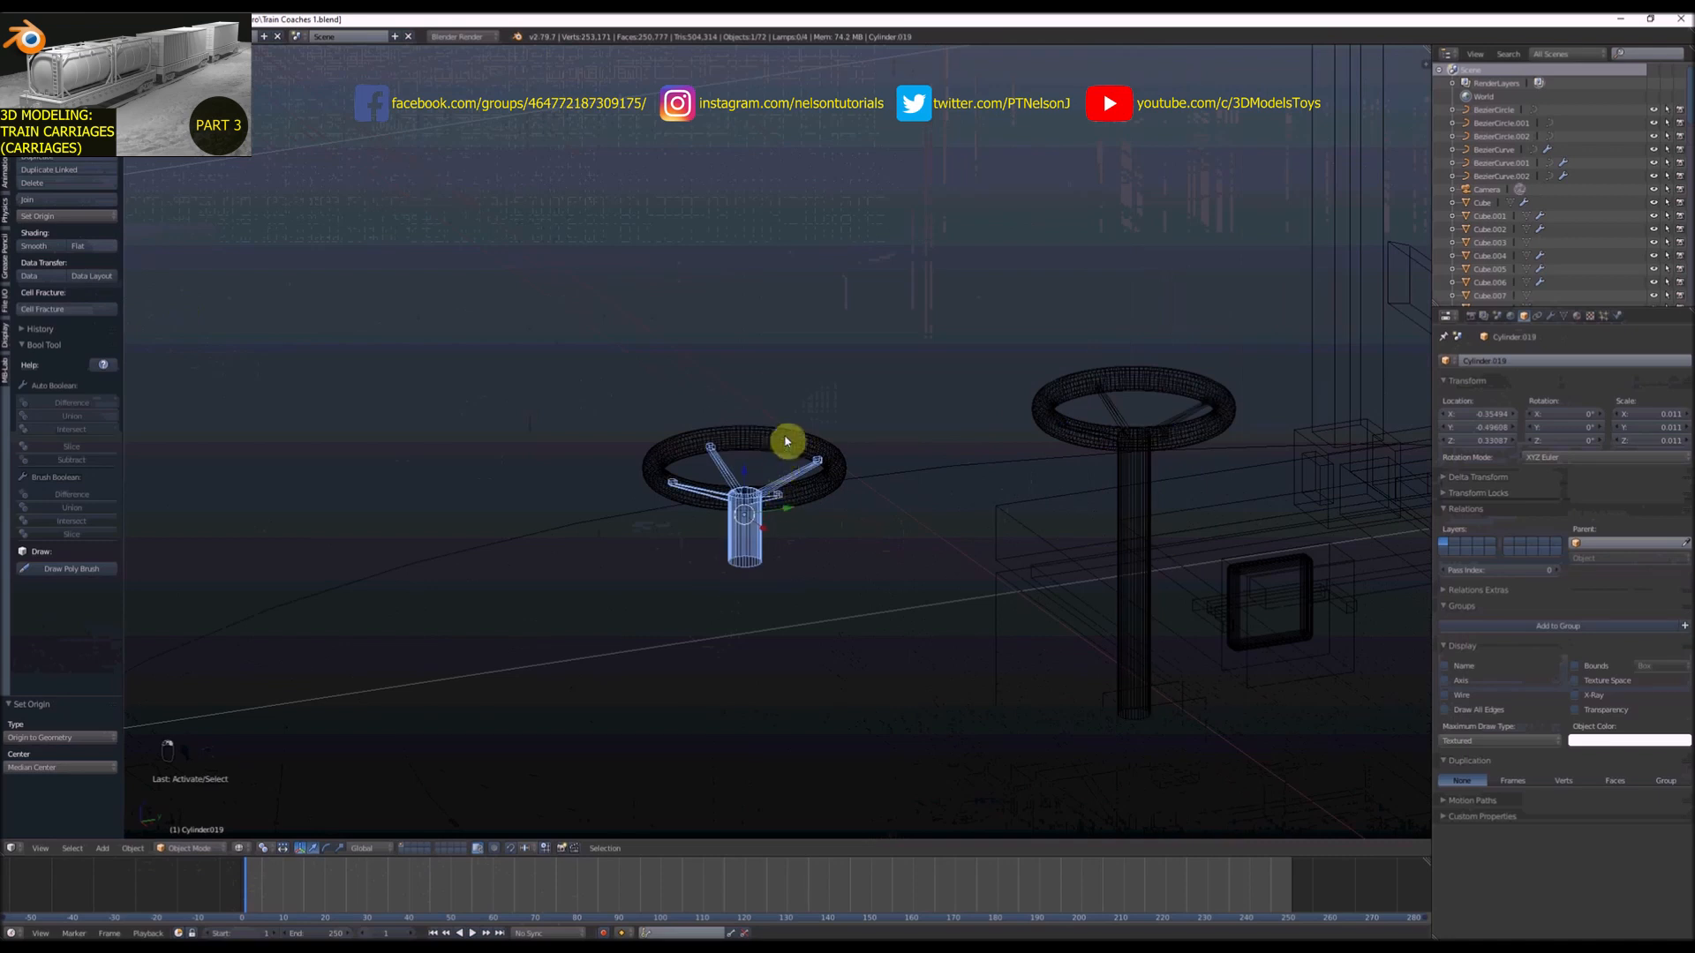
scroll(787, 485, down, 7)
scroll(820, 481, down, 3)
key(shift+d)
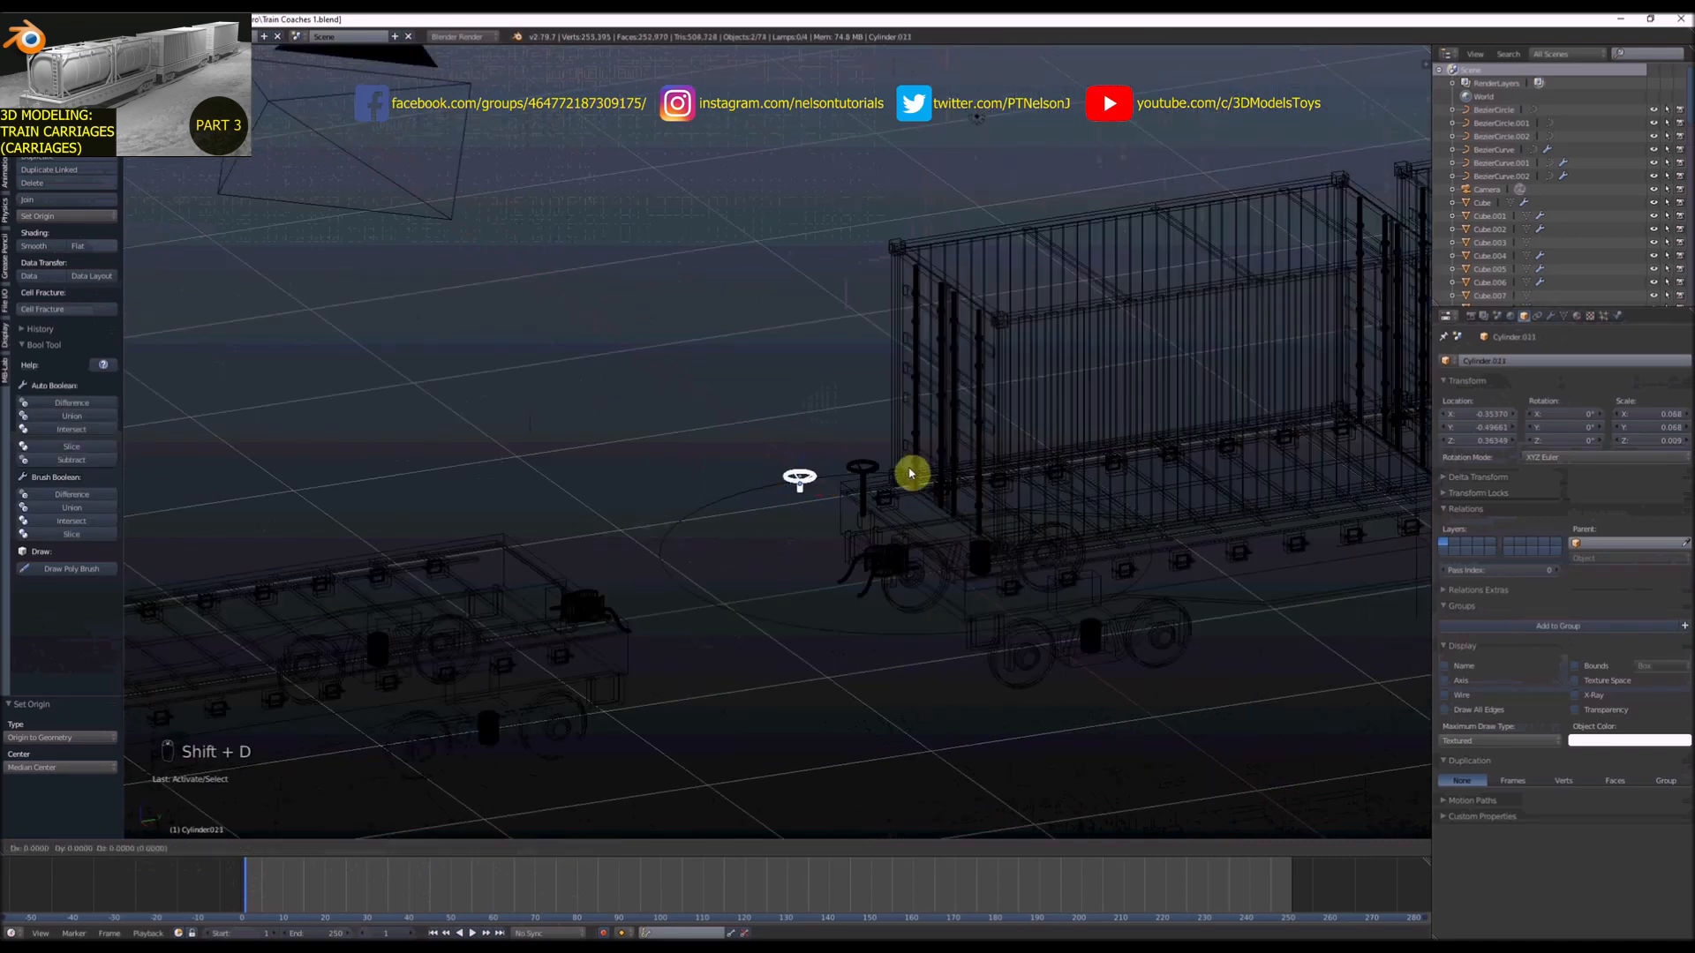
right_click(823, 487)
key(ctrl+z)
Move the rim and short spokes piece together over to the tank carriage, beside the top of the tank
scroll(825, 485, down, 6)
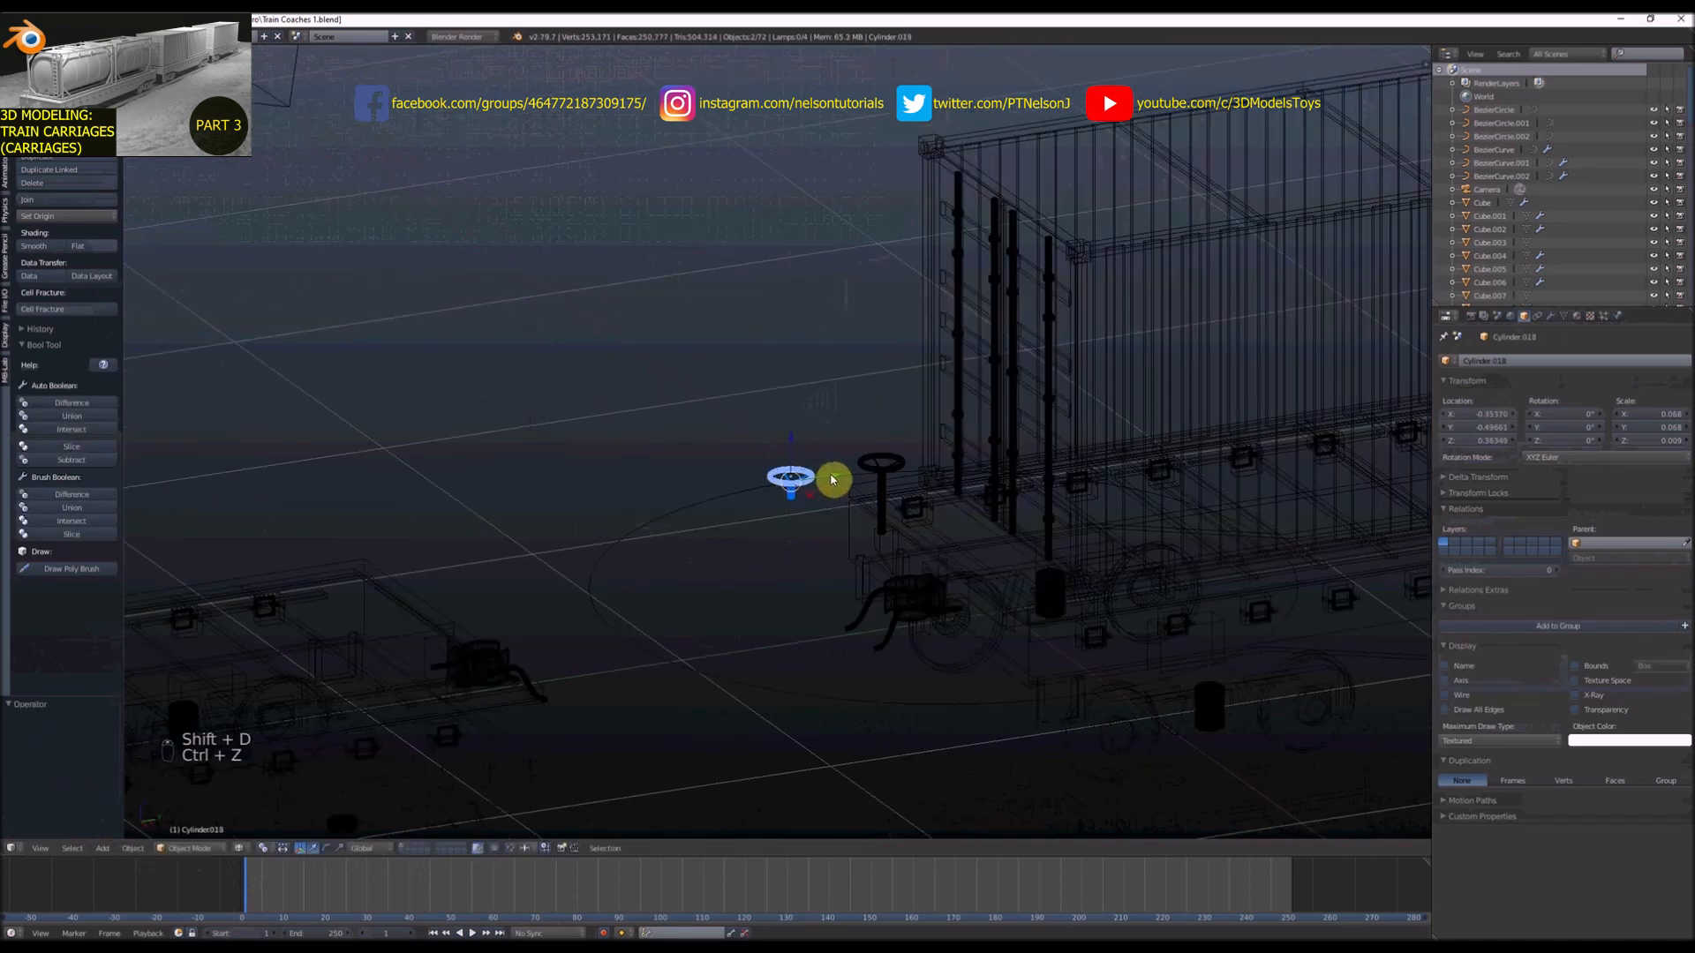
mouse_move(735, 472)
mouse_down()
mouse_move(488, 490)
mouse_move(492, 416)
mouse_move(559, 398)
mouse_up()
scroll(545, 470, up, 4)
key(z)
scroll(500, 451, up, 5)
key(KP_1)
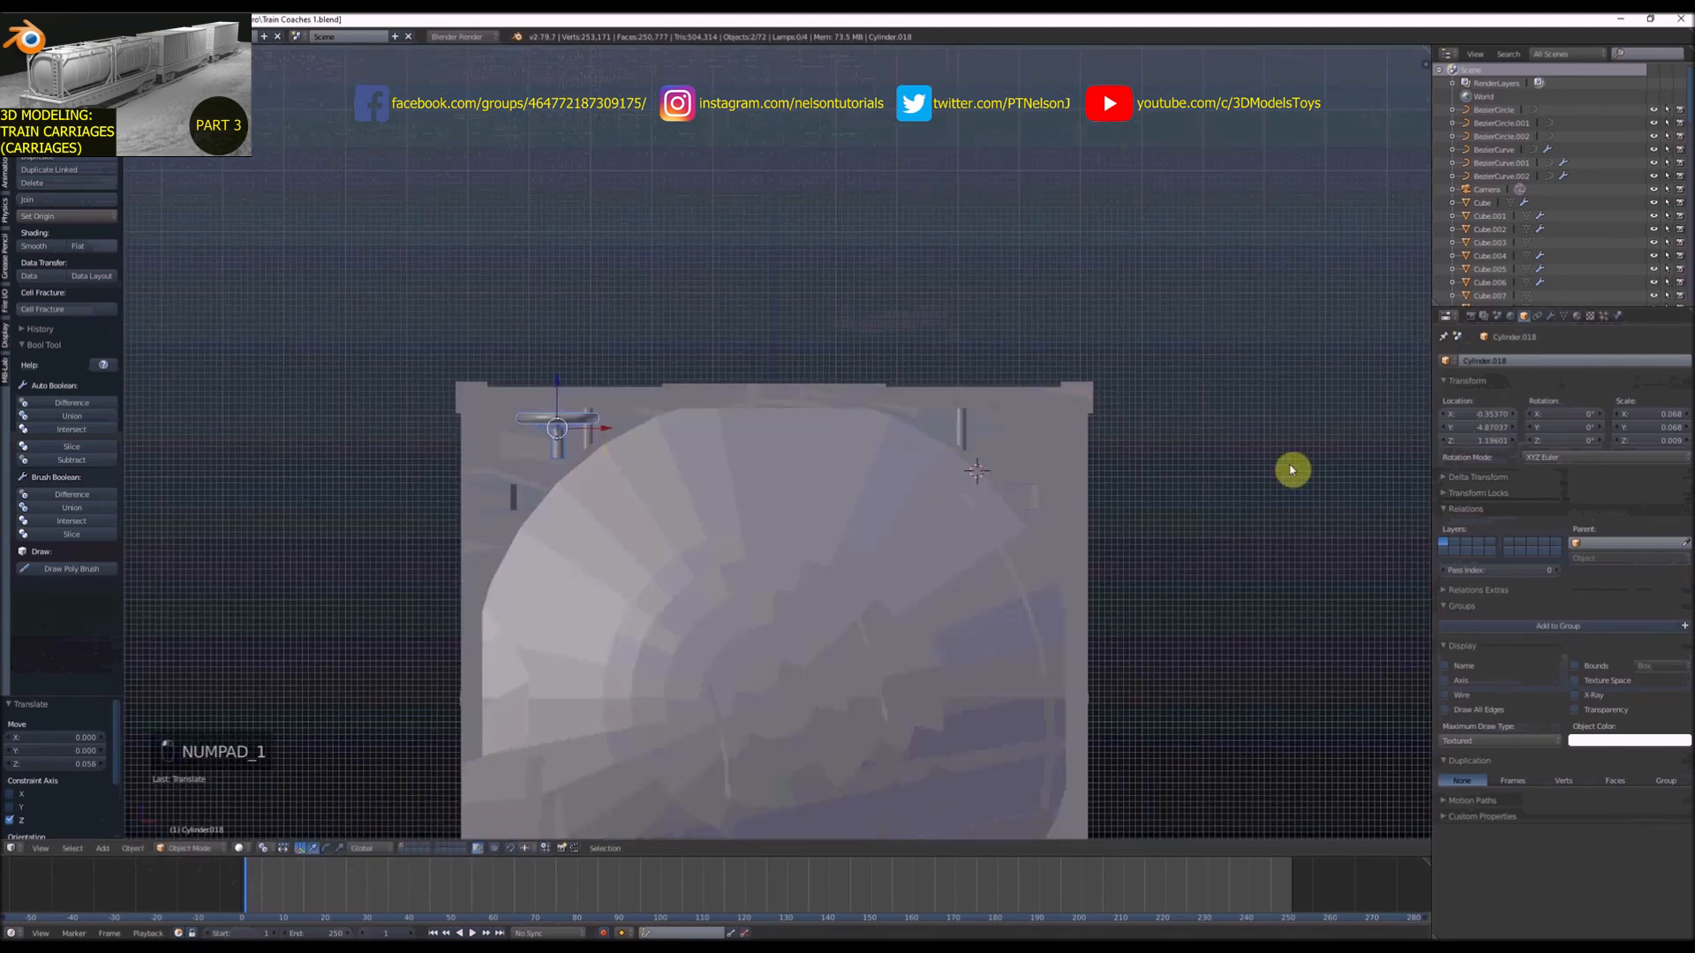
Try to centre the handwheel's X location and join its rim and spokes piece as they are
key(Return)
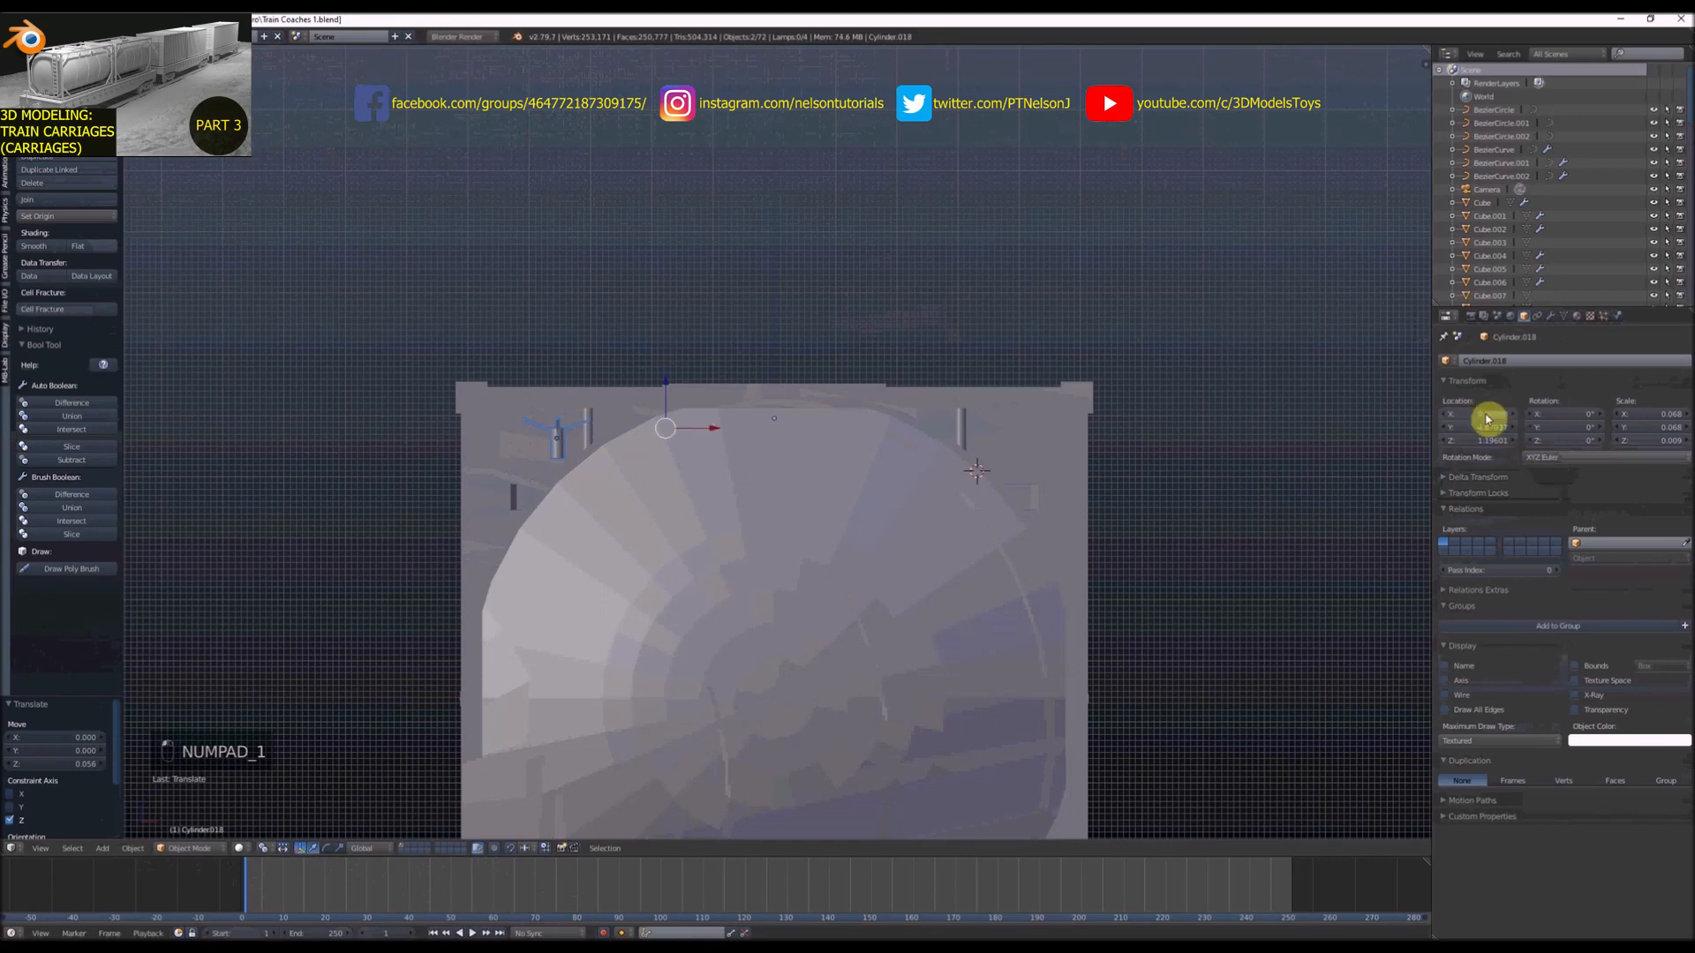
key(ctrl+z)
key(ctrl+j)
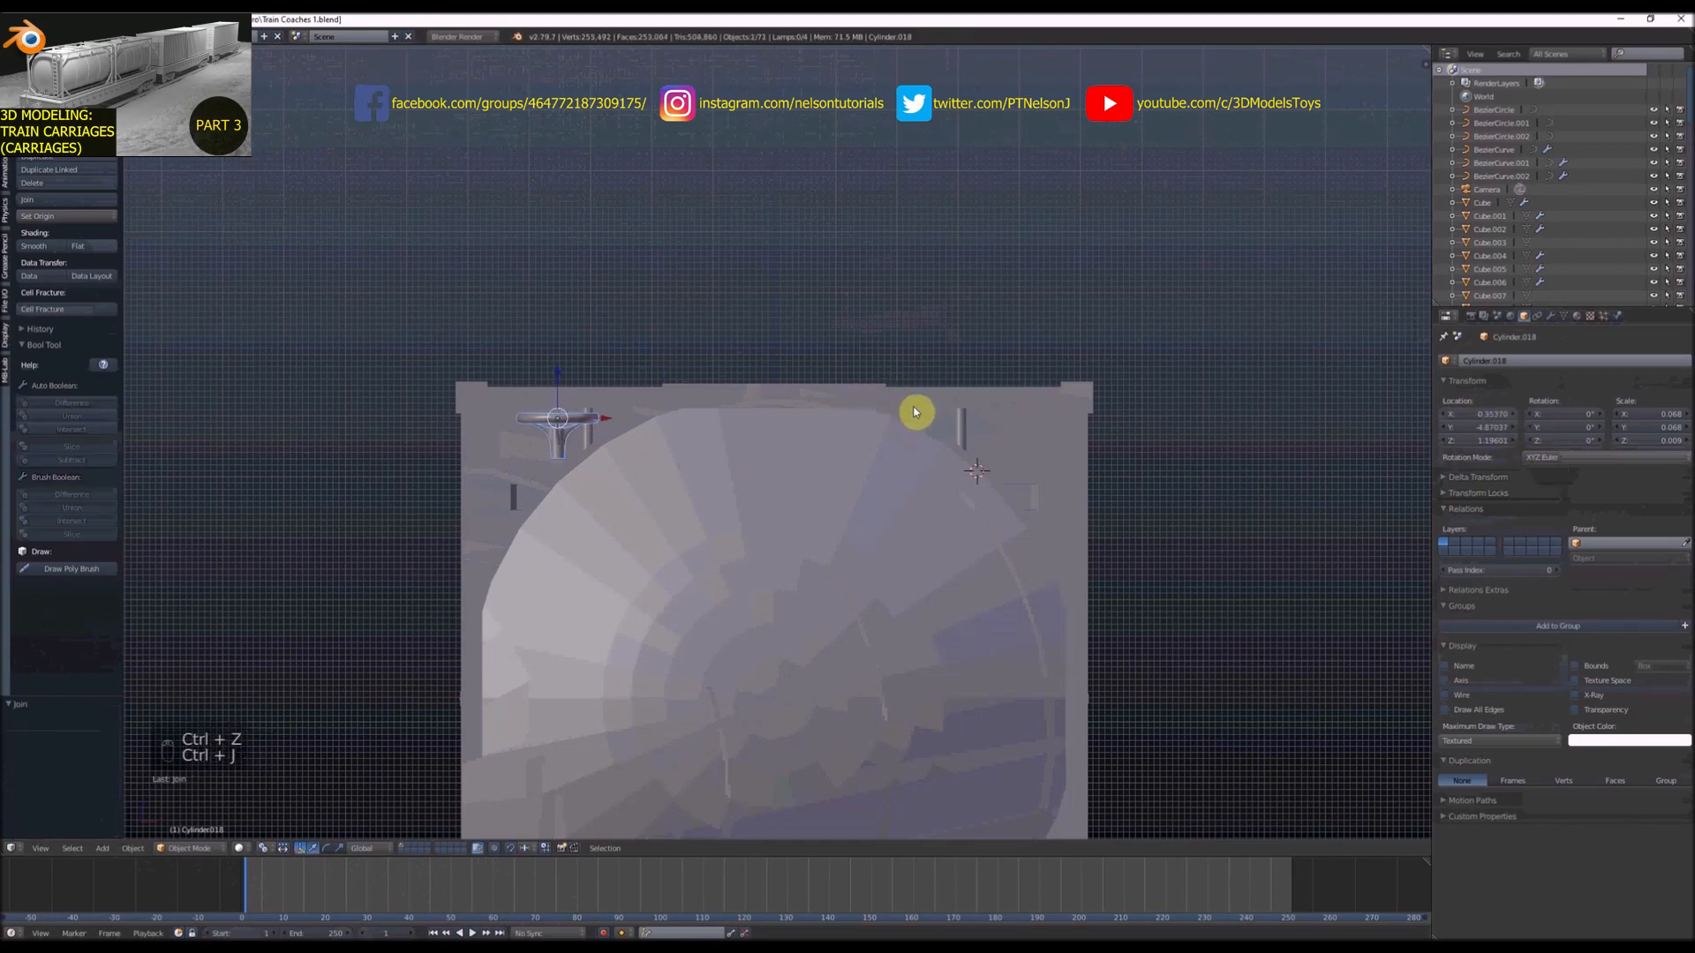
middle_drag(875, 453, 592, 493)
key(ctrl+z)
Apply the Subsurf modifier to the handwheel's rim
right_click(592, 491)
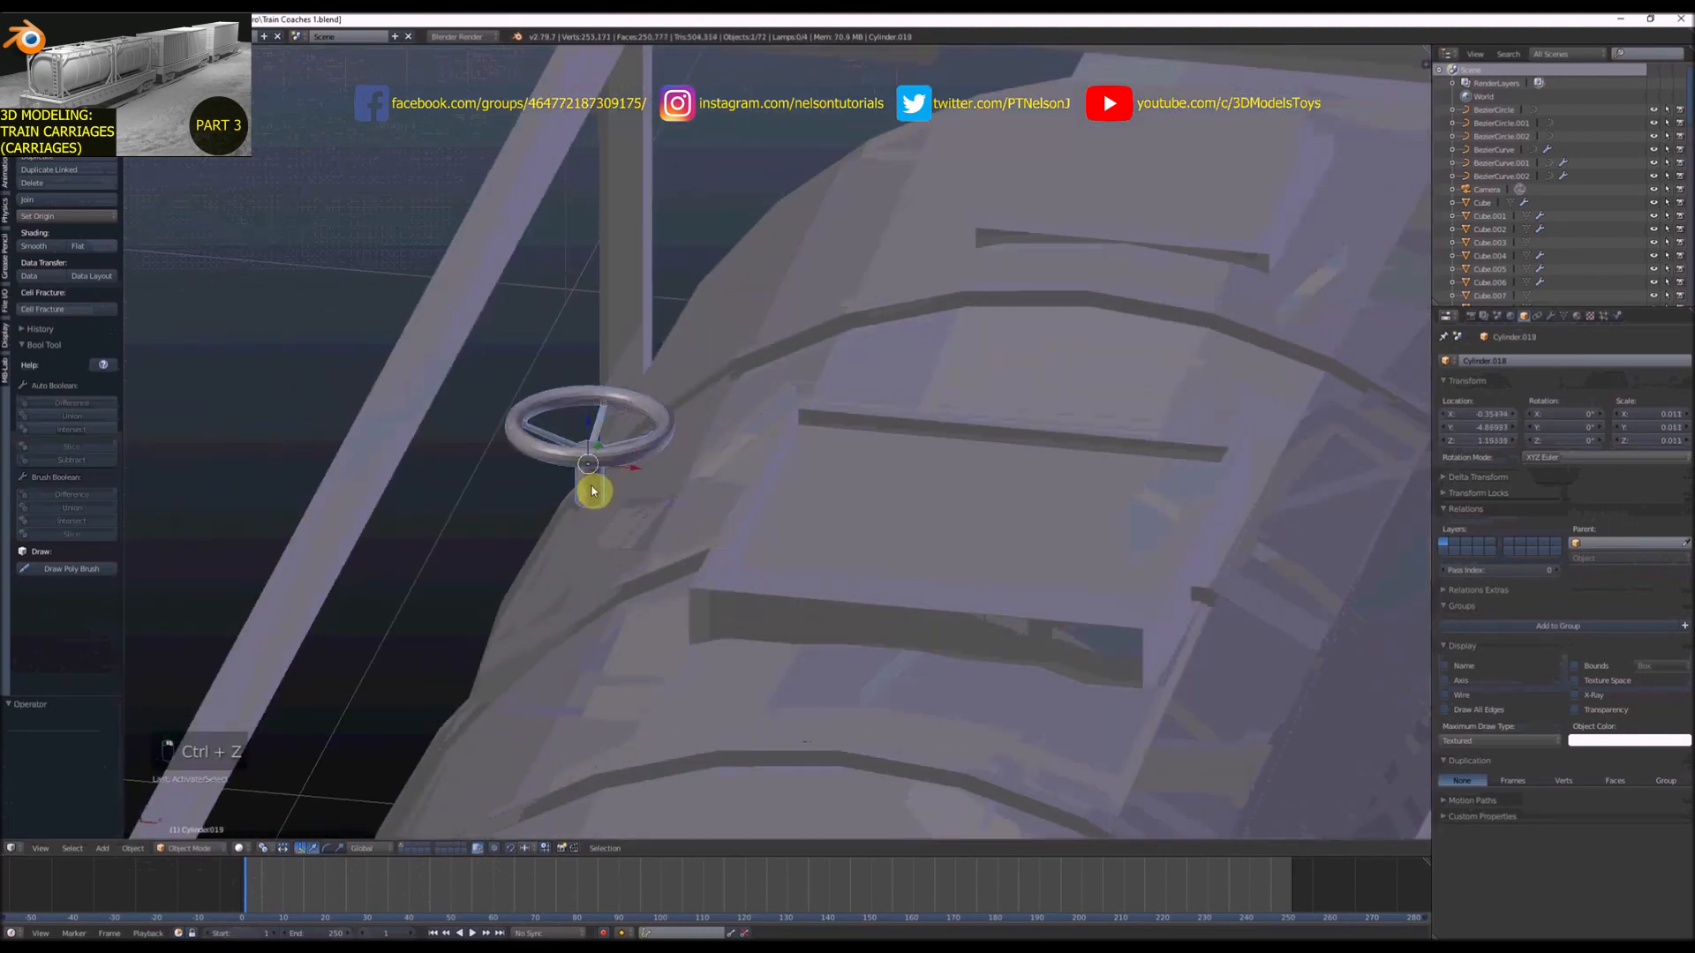
click(1549, 316)
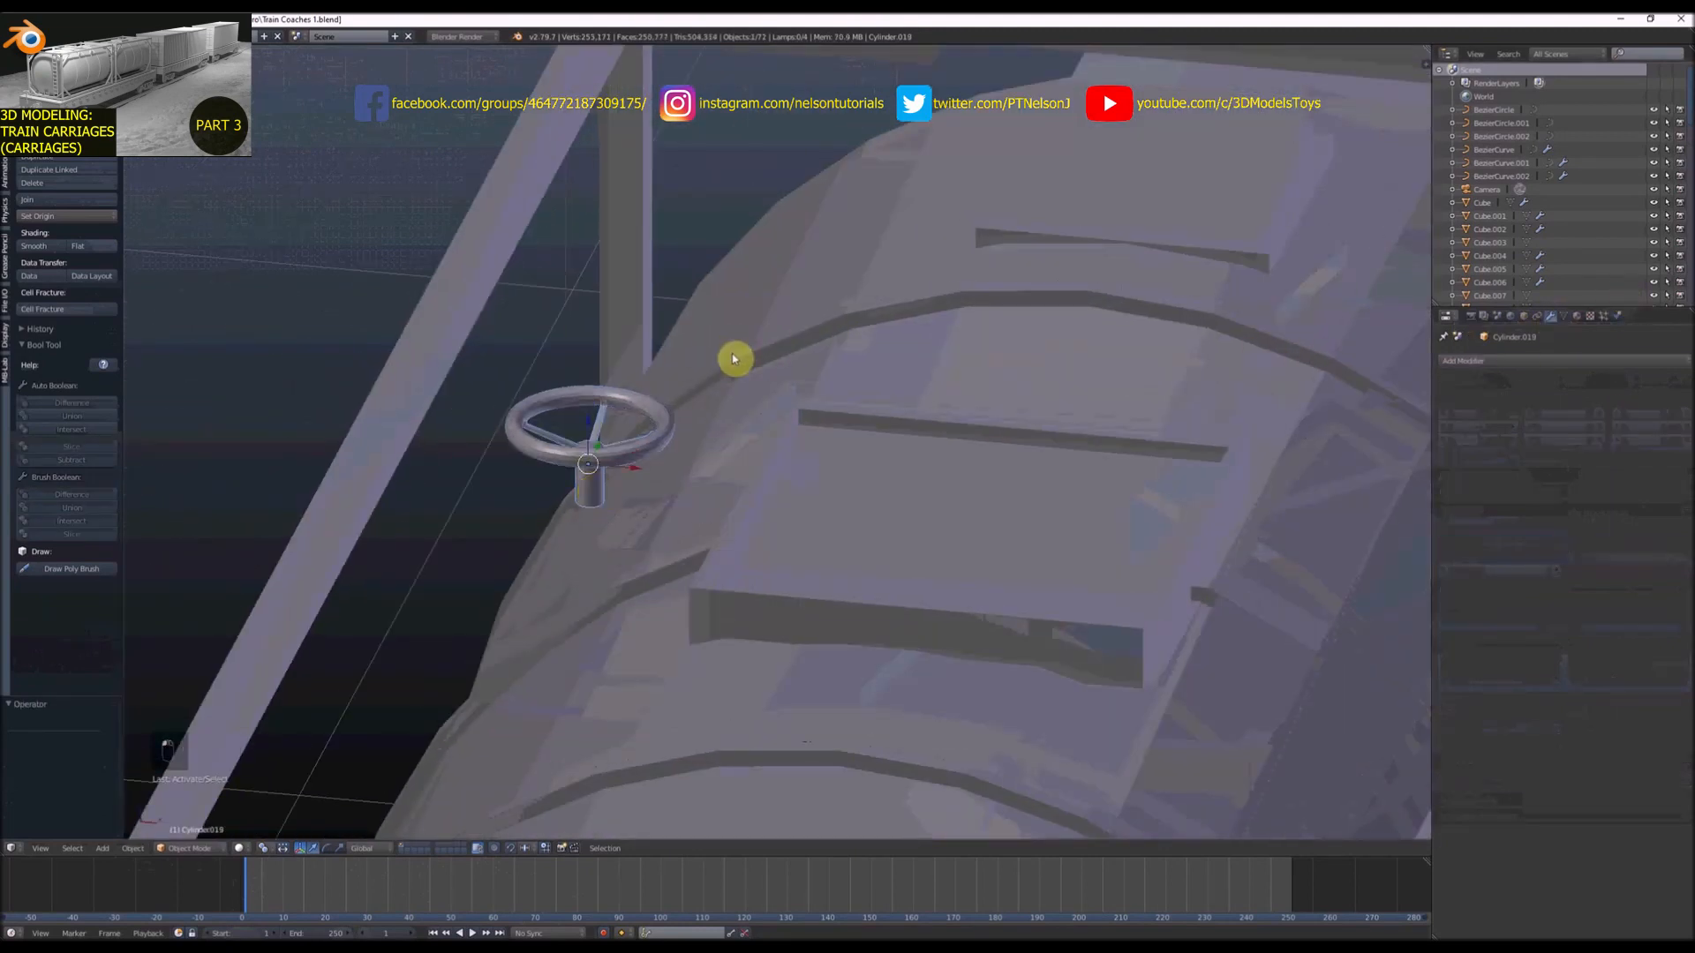
right_click(666, 422)
click(1505, 401)
scroll(598, 468, up, 3)
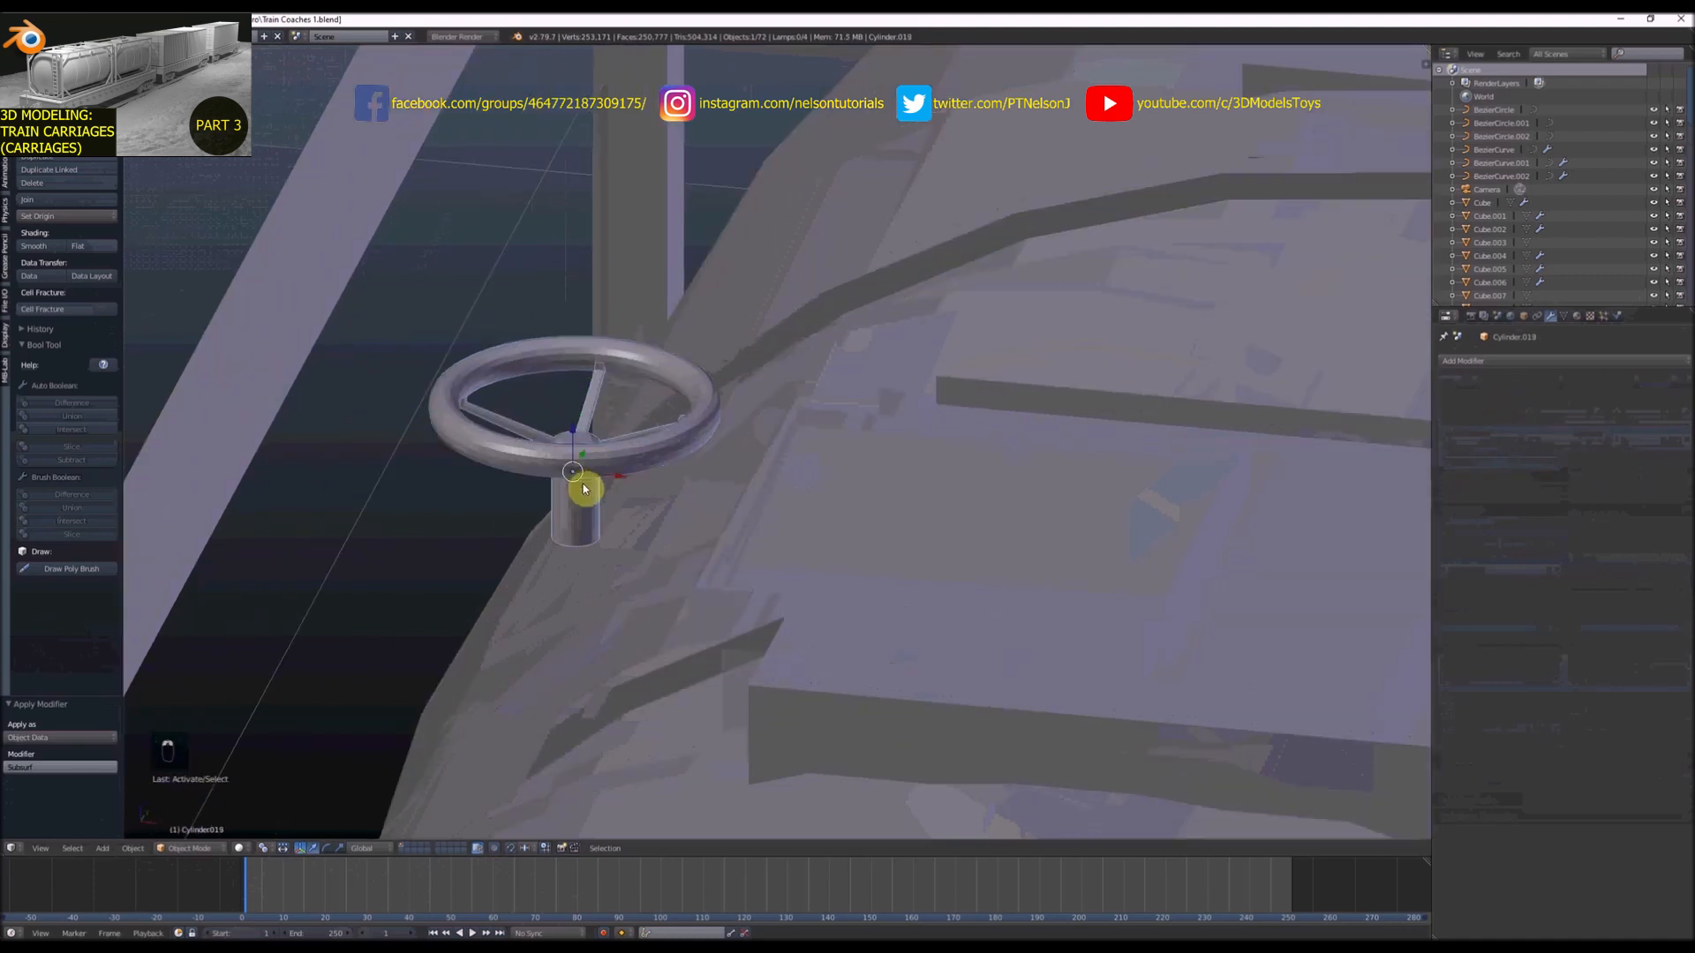
Join the handwheel's rim and short spokes piece into one object
right_click(585, 488)
right_click(601, 478)
shift+right_click(579, 503)
key(ctrl+j)
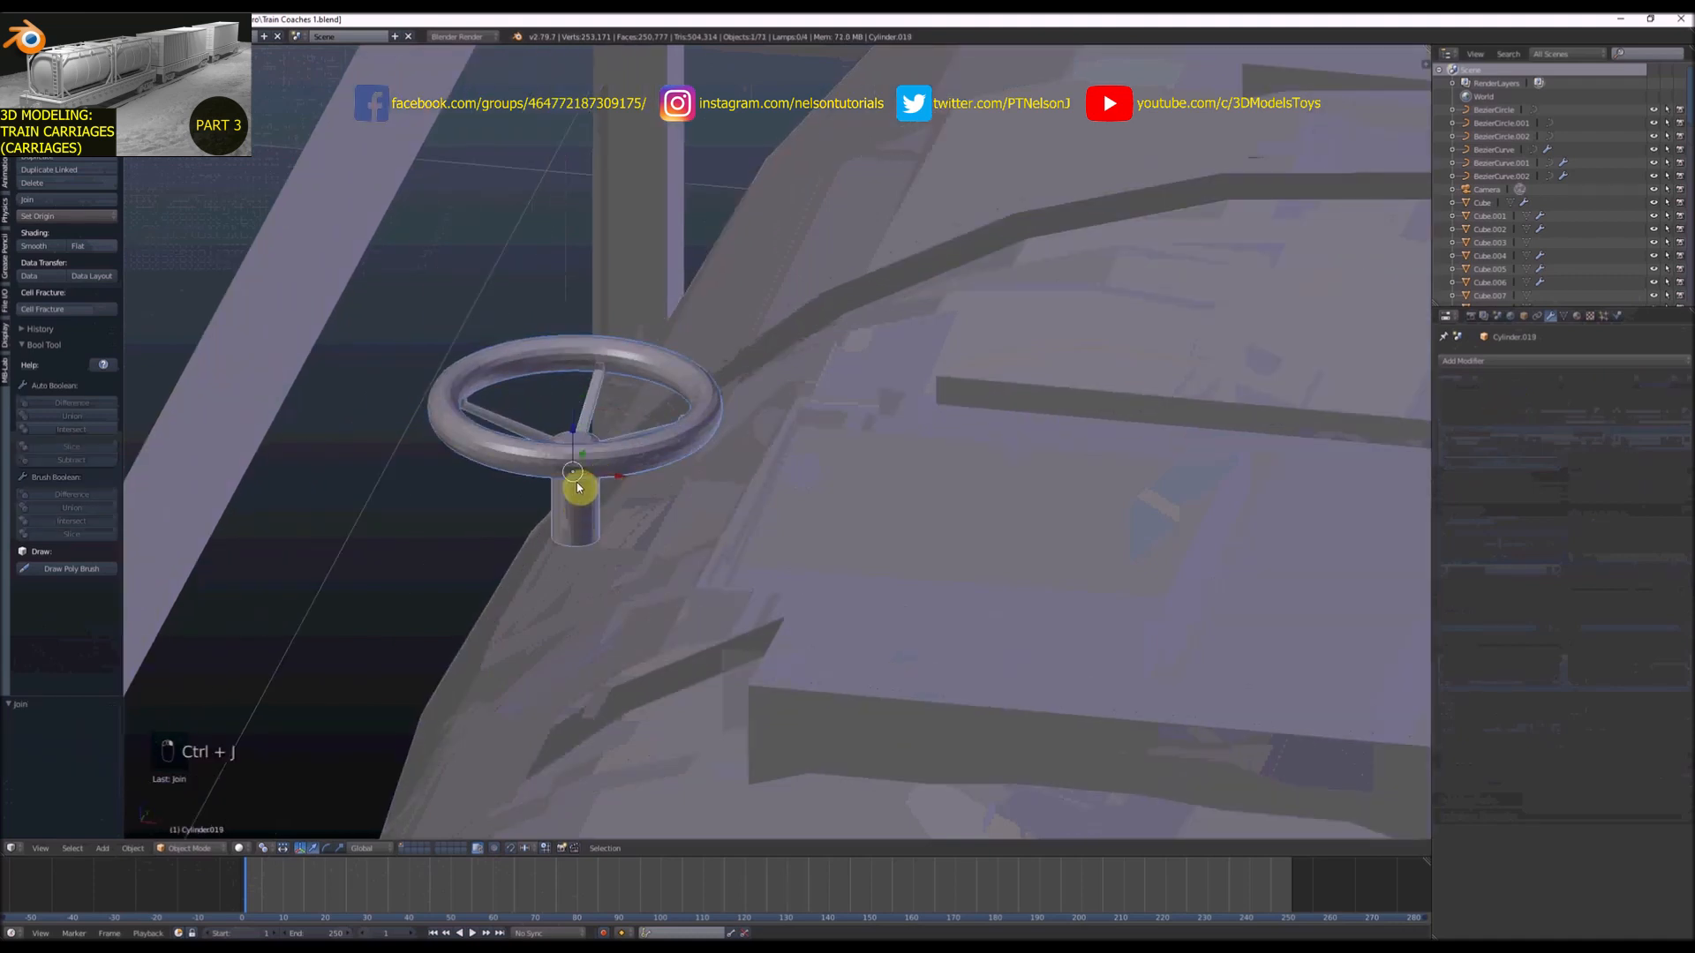
Set the joined handwheel's X location to 0 to centre it across the tank
scroll(585, 468, down, 3)
click(1523, 317)
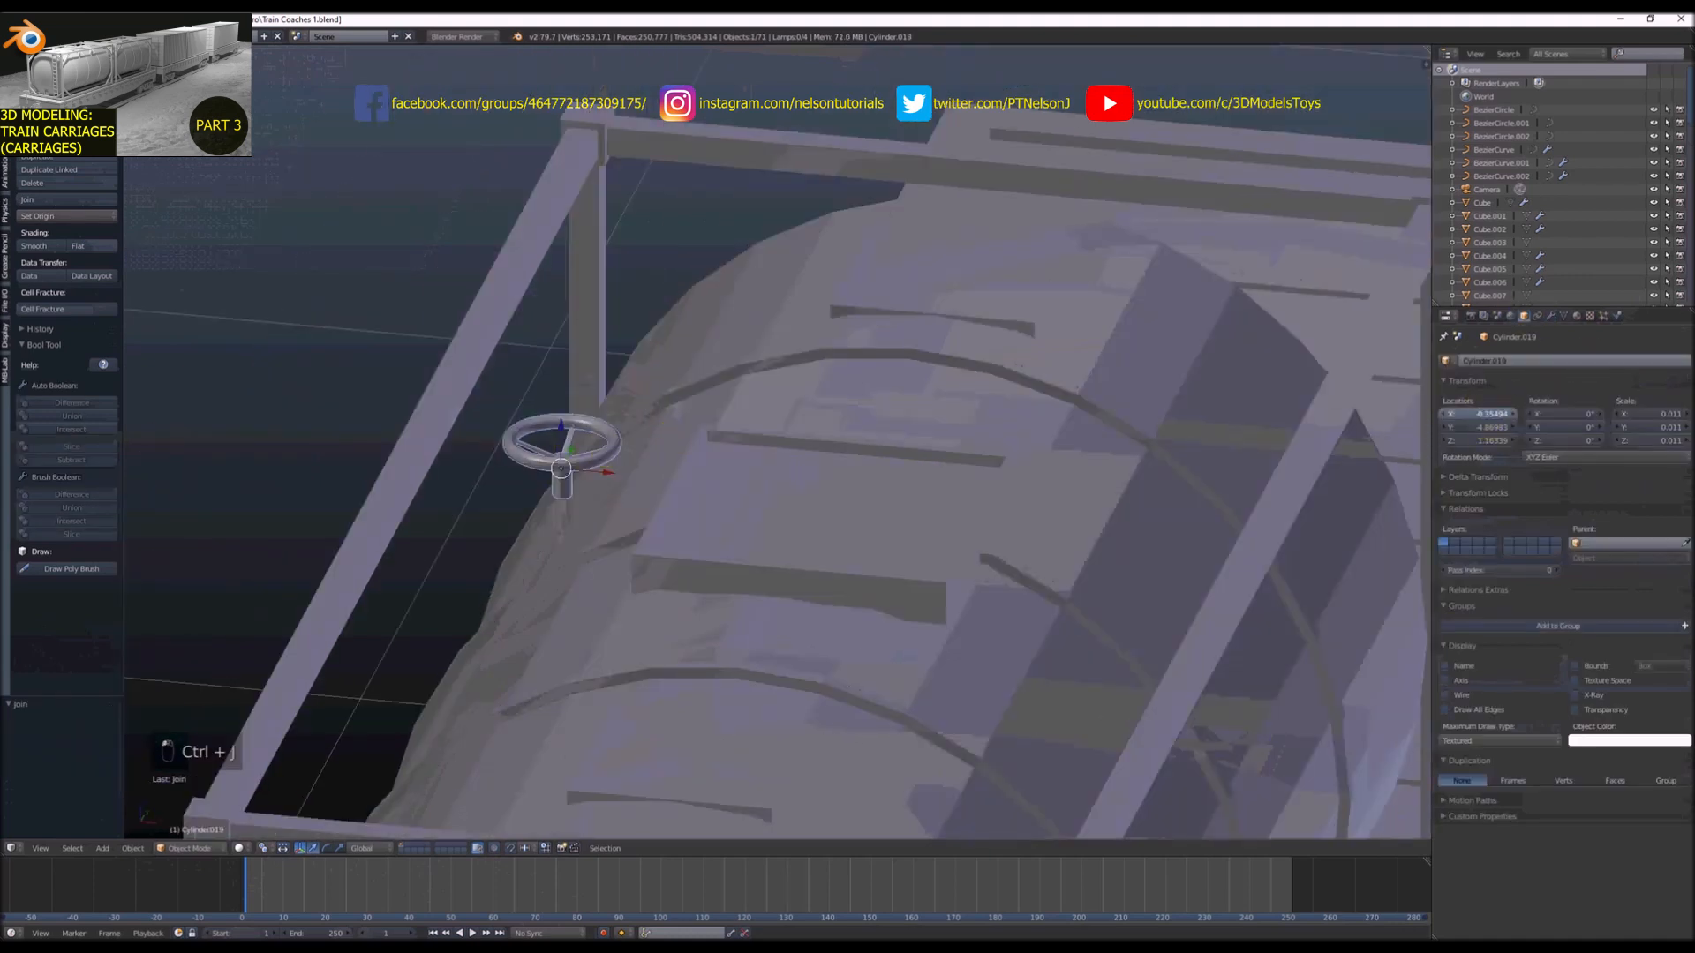
text(0)
key(Return)
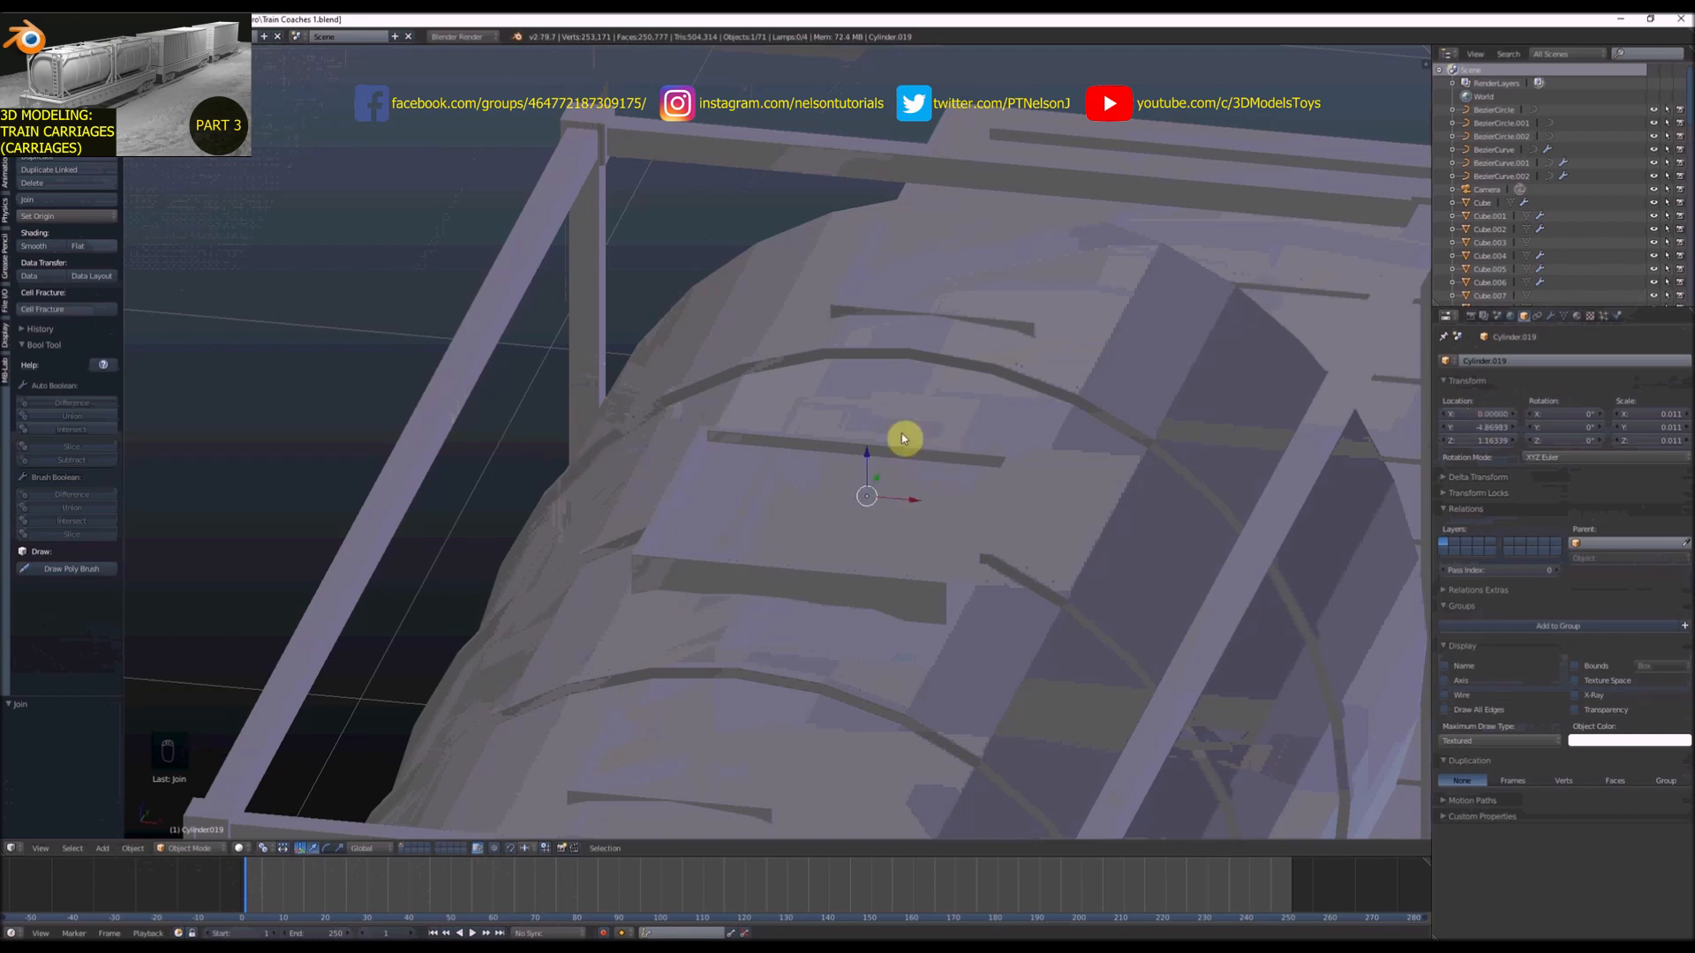
Raise the handwheel above the tank, slide it along Y to the middle roof hatch, and lower it slightly onto the hatch
drag(869, 457, 863, 404)
middle_drag(923, 415, 919, 429)
click(716, 449)
middle_drag(716, 448, 632, 422)
scroll(632, 422, down, 5)
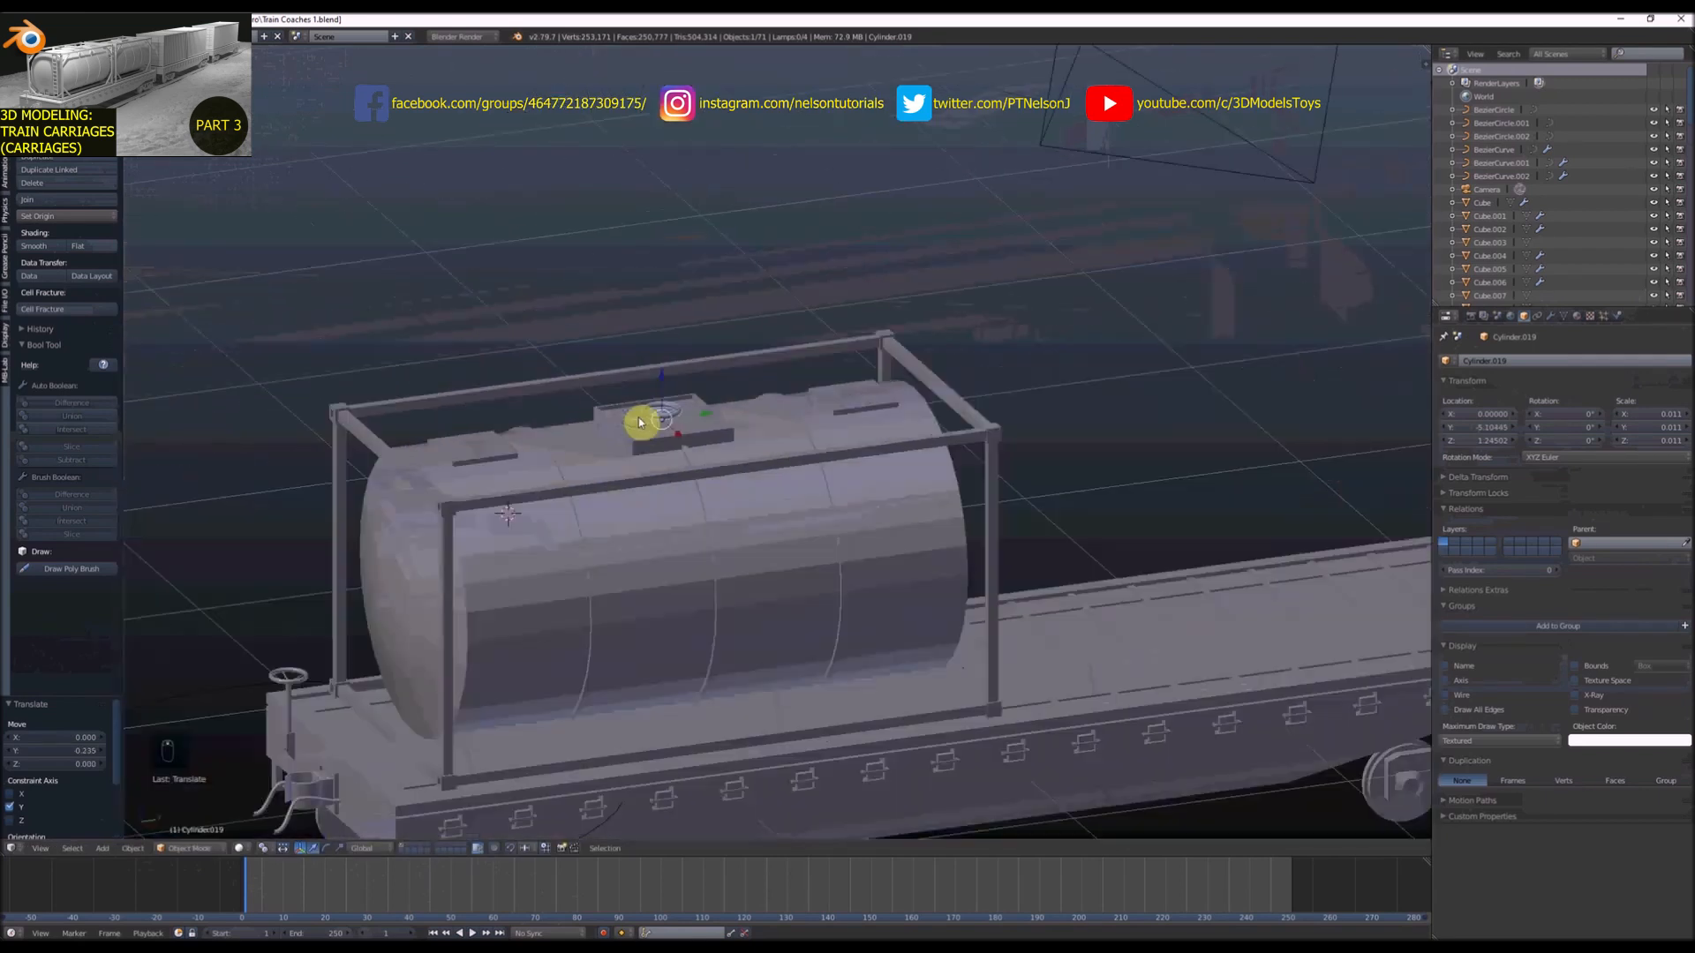
scroll(692, 424, up, 6)
drag(599, 407, 599, 412)
scroll(600, 411, down, 3)
middle_drag(601, 411, 646, 421)
scroll(645, 422, down, 4)
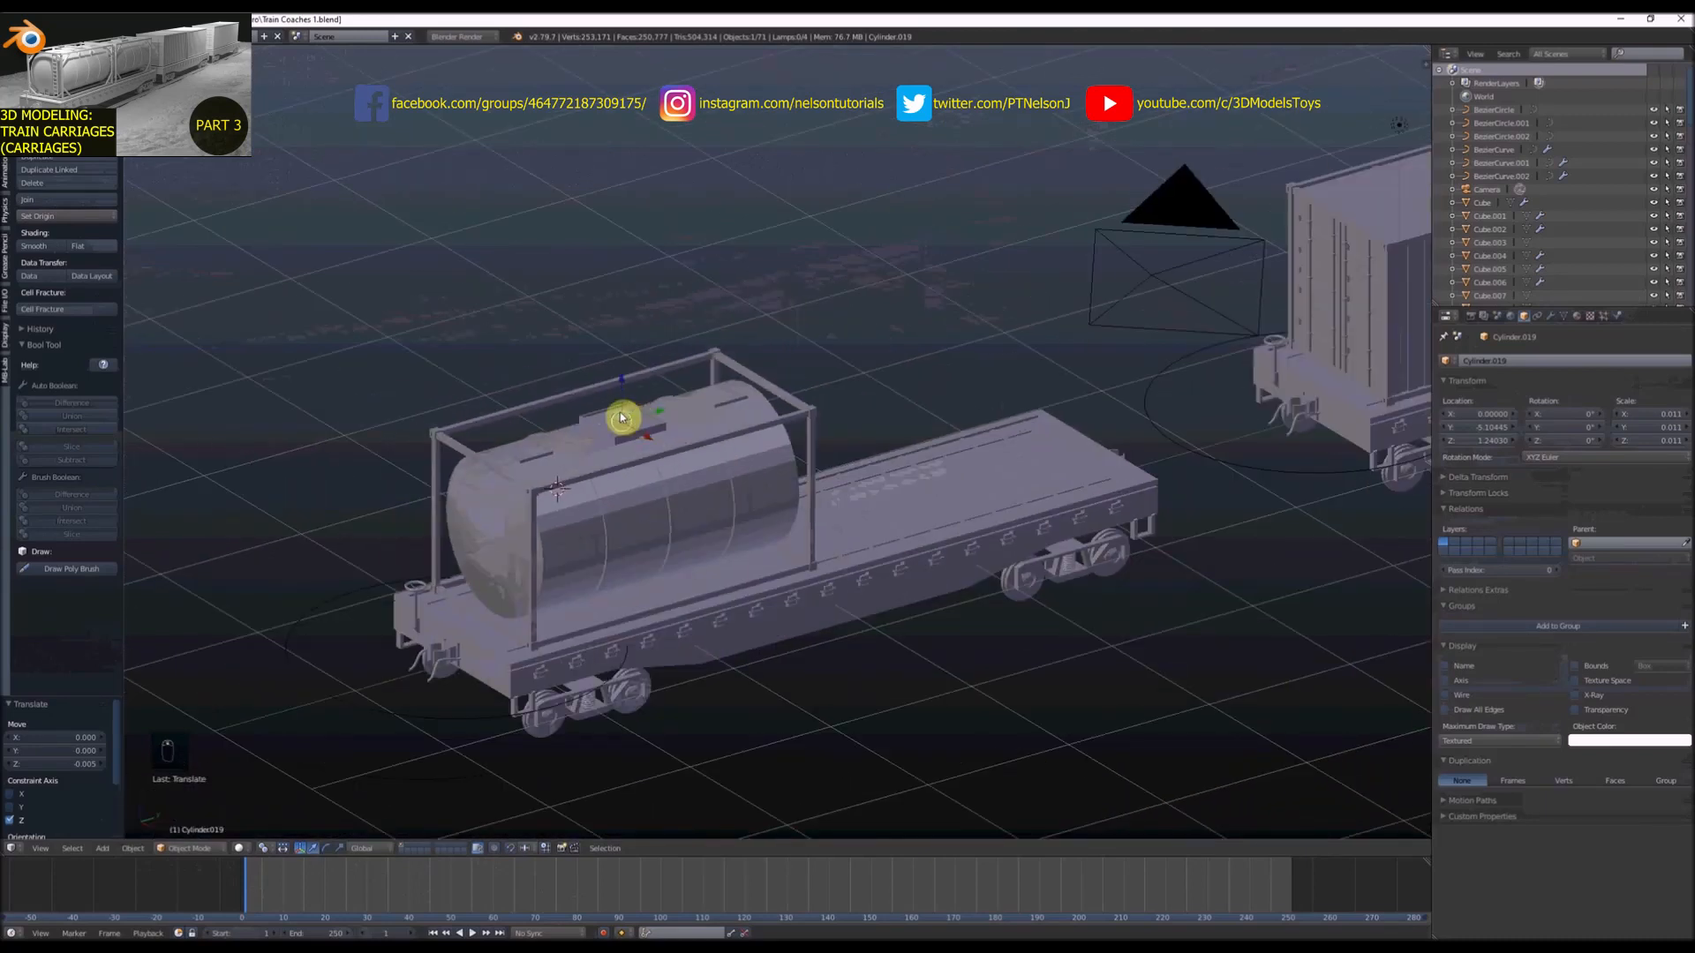
Add a cube at the foot of the tank's end beside the wagon's handwheel and scale it to about 0.067
scroll(541, 525, up, 7)
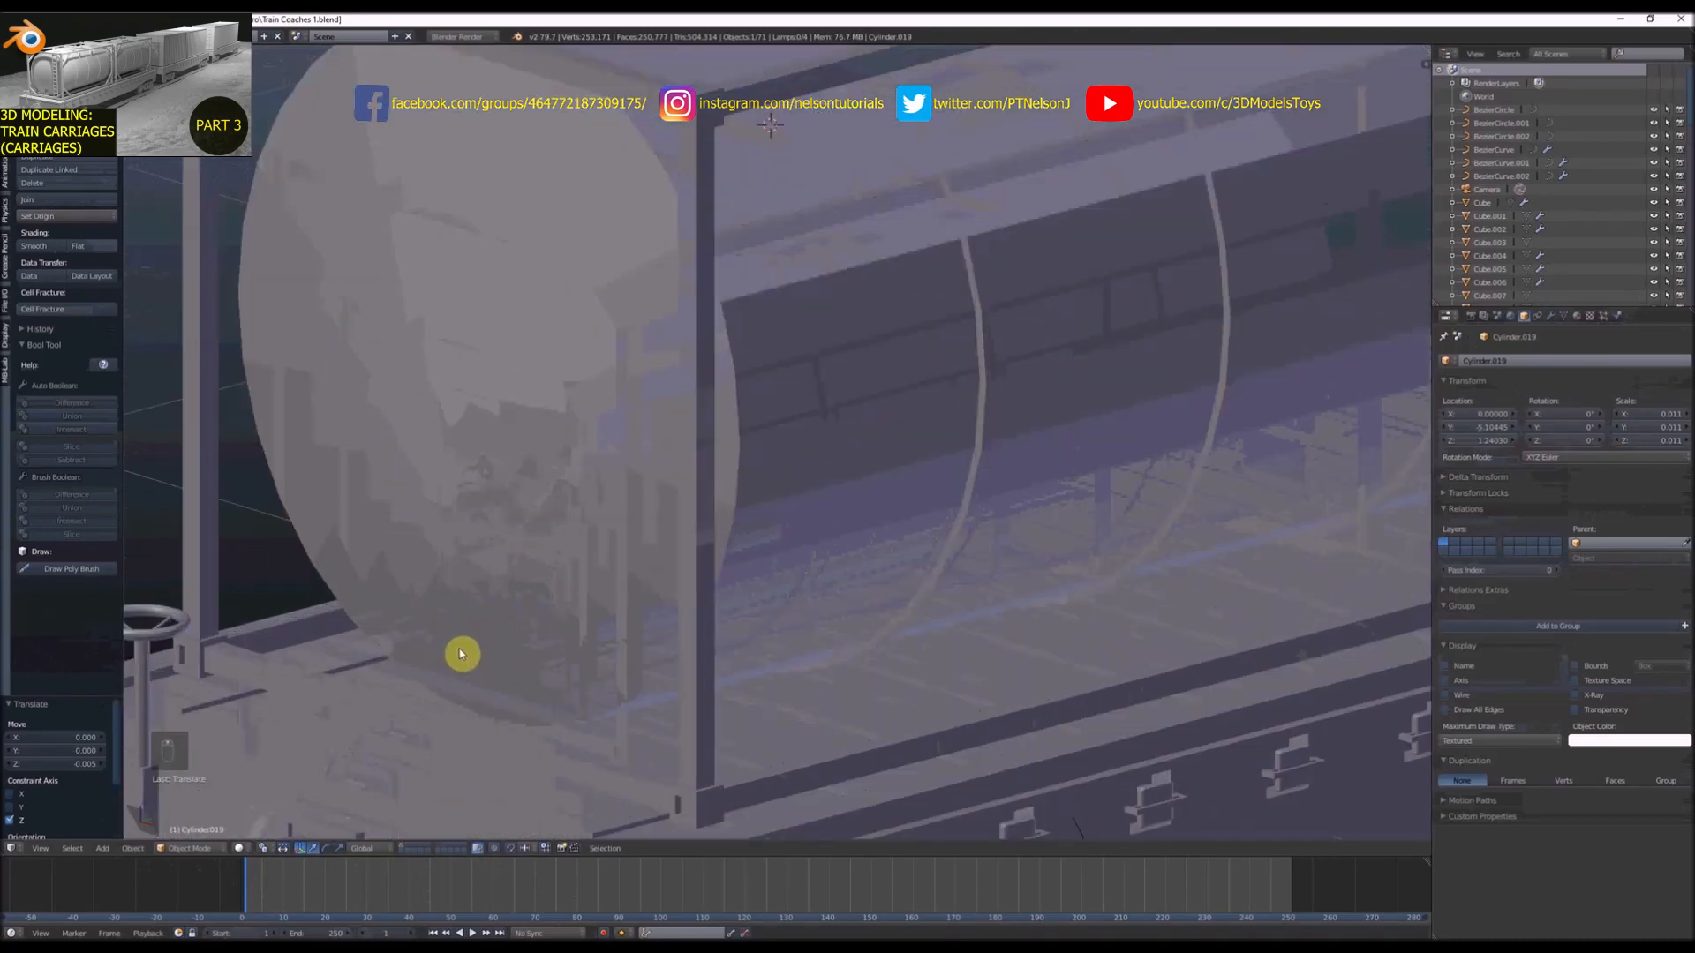
middle_drag(461, 654, 537, 668)
right_click(547, 683)
scroll(537, 678, down, 3)
scroll(546, 676, up, 2)
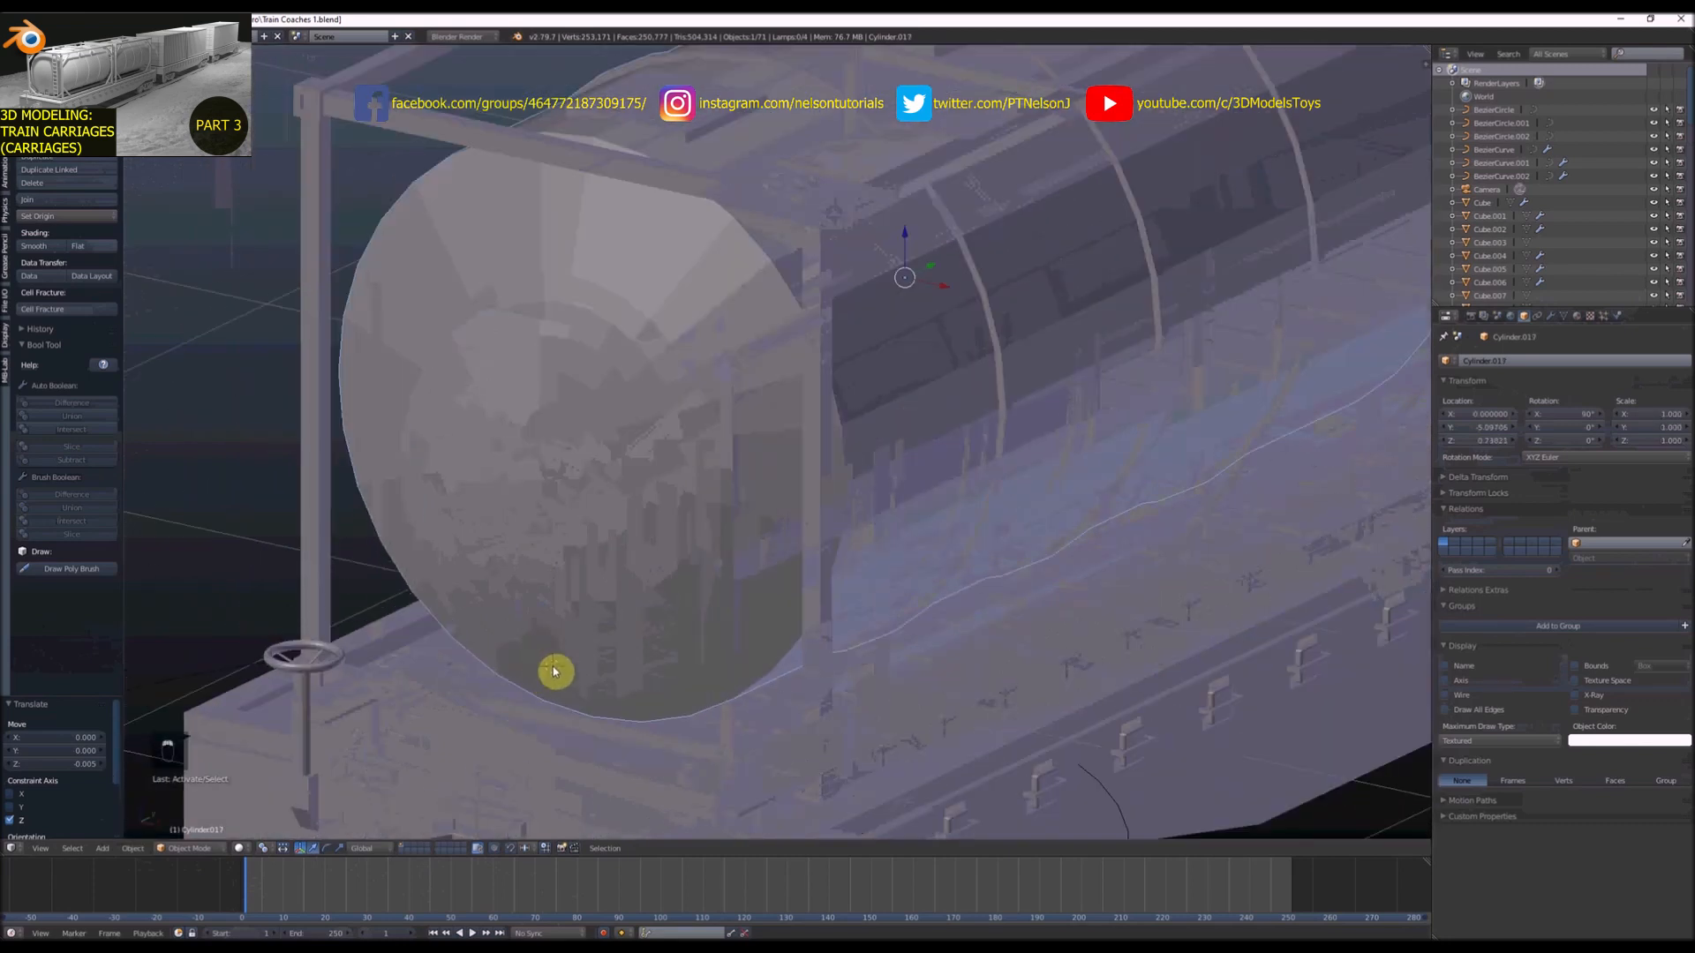
click(554, 671)
key(shift+a)
click(598, 681)
key(s)
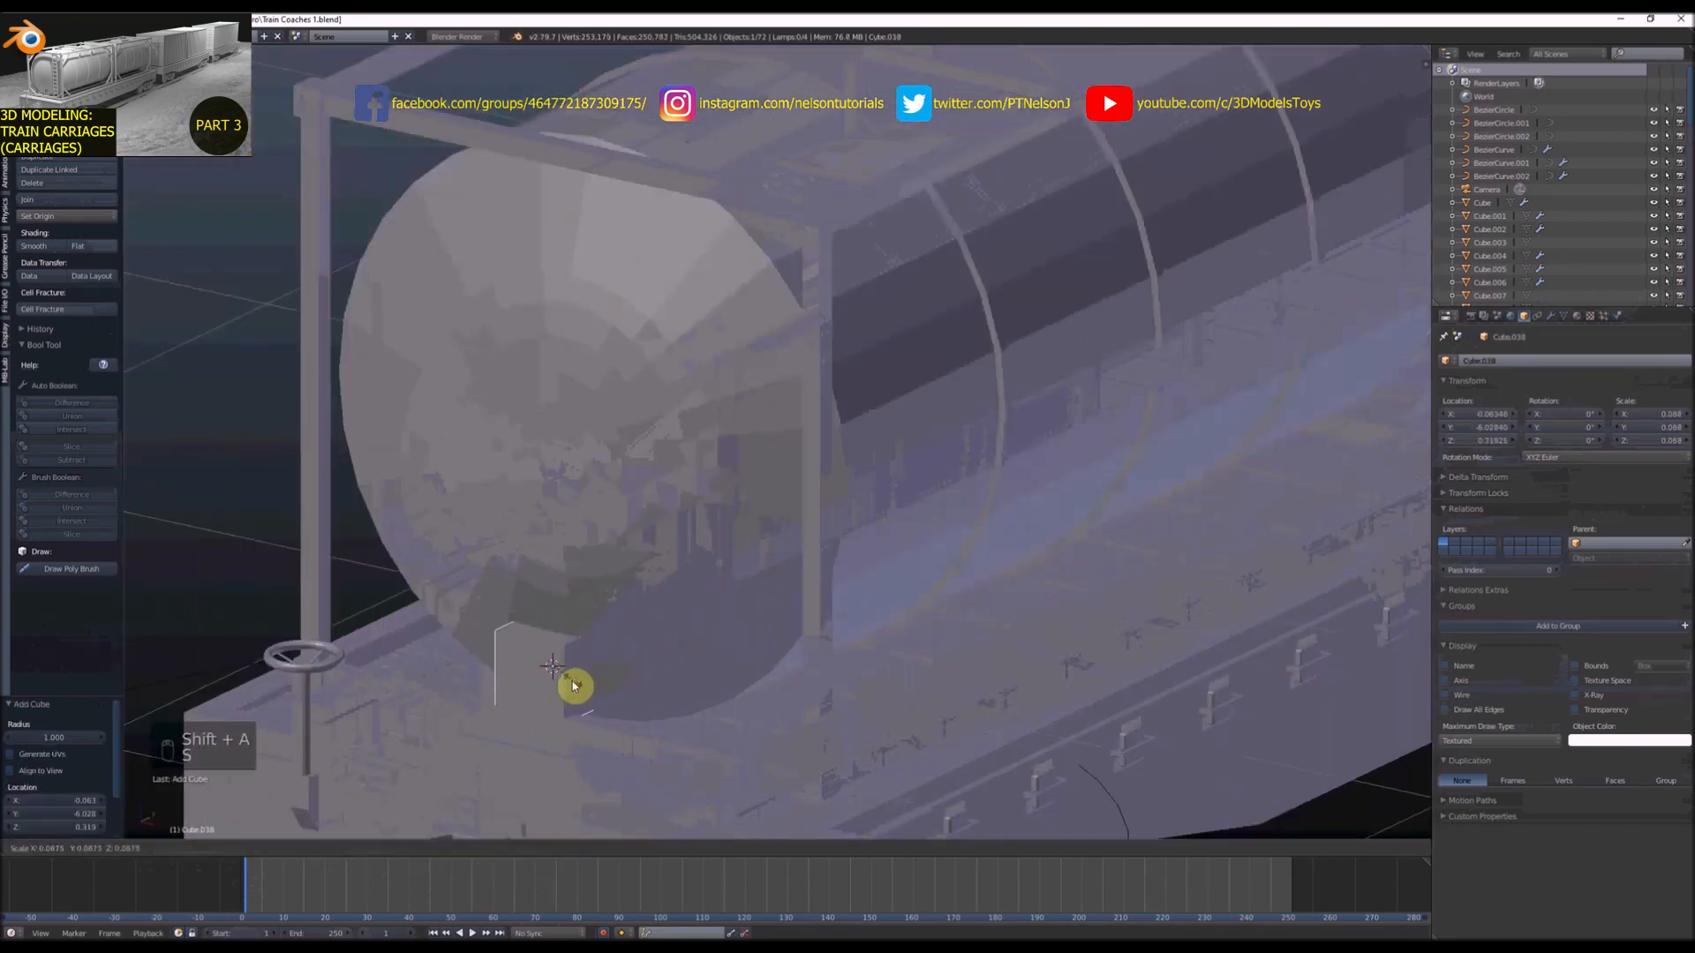
click(572, 681)
Set the cube's X location to 0 and adjust its height and Y position against the tank's lower end
scroll(587, 670, down, 4)
scroll(587, 671, up, 2)
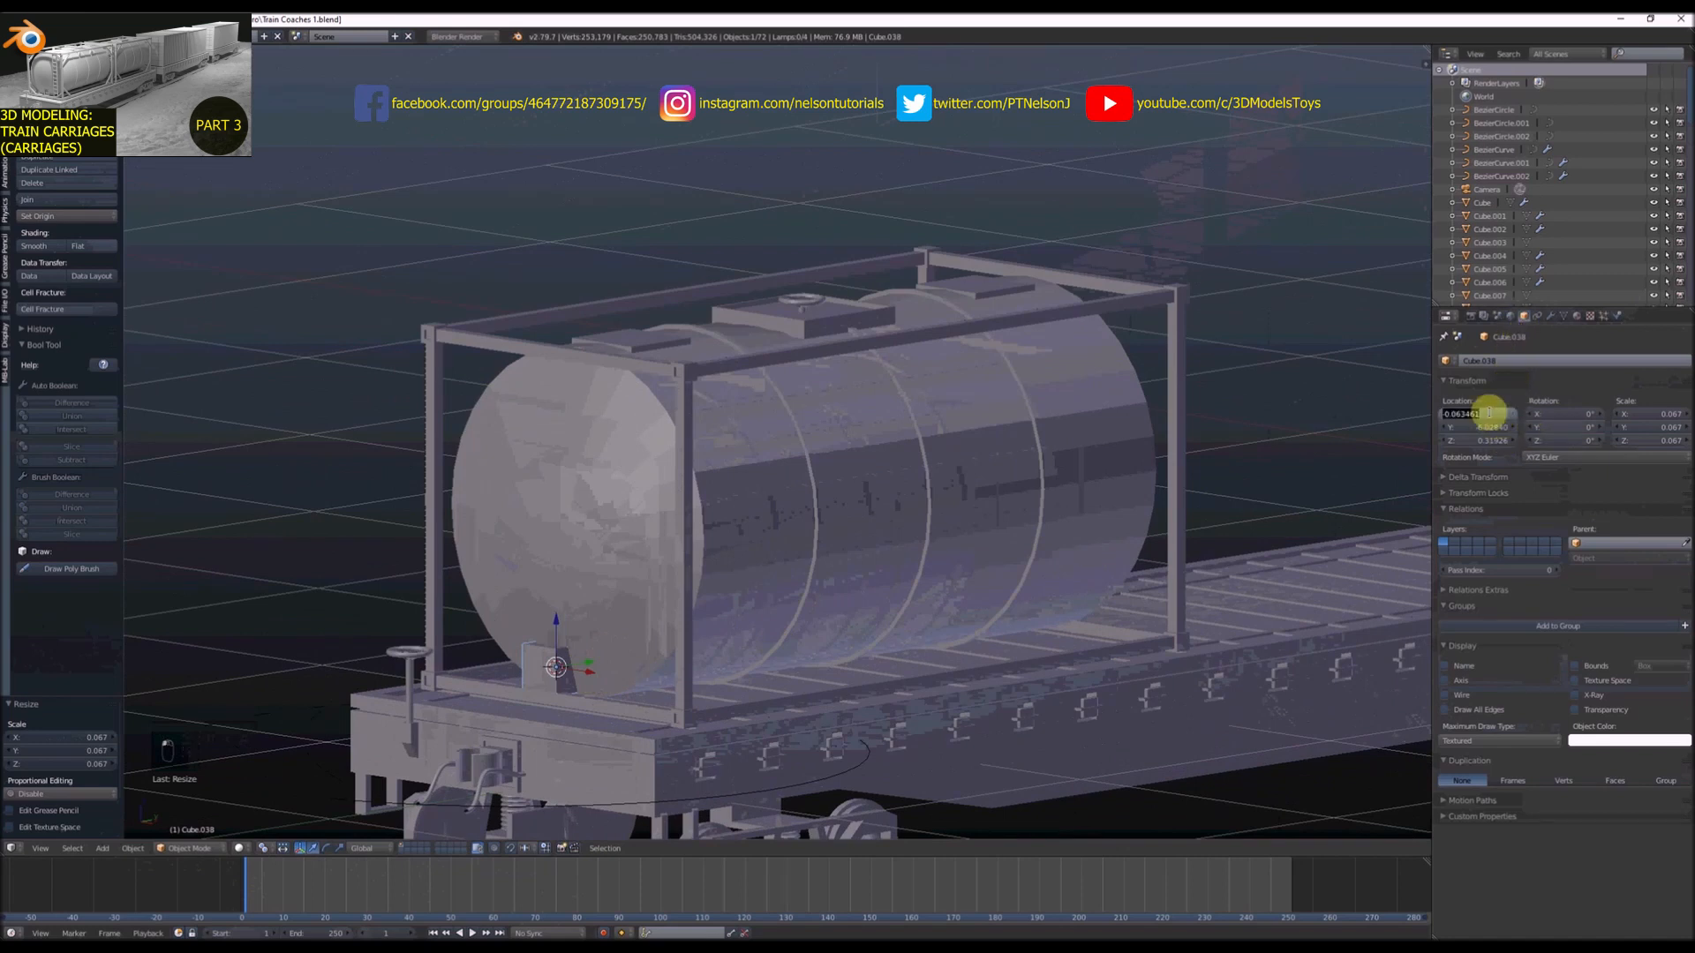
key(Return)
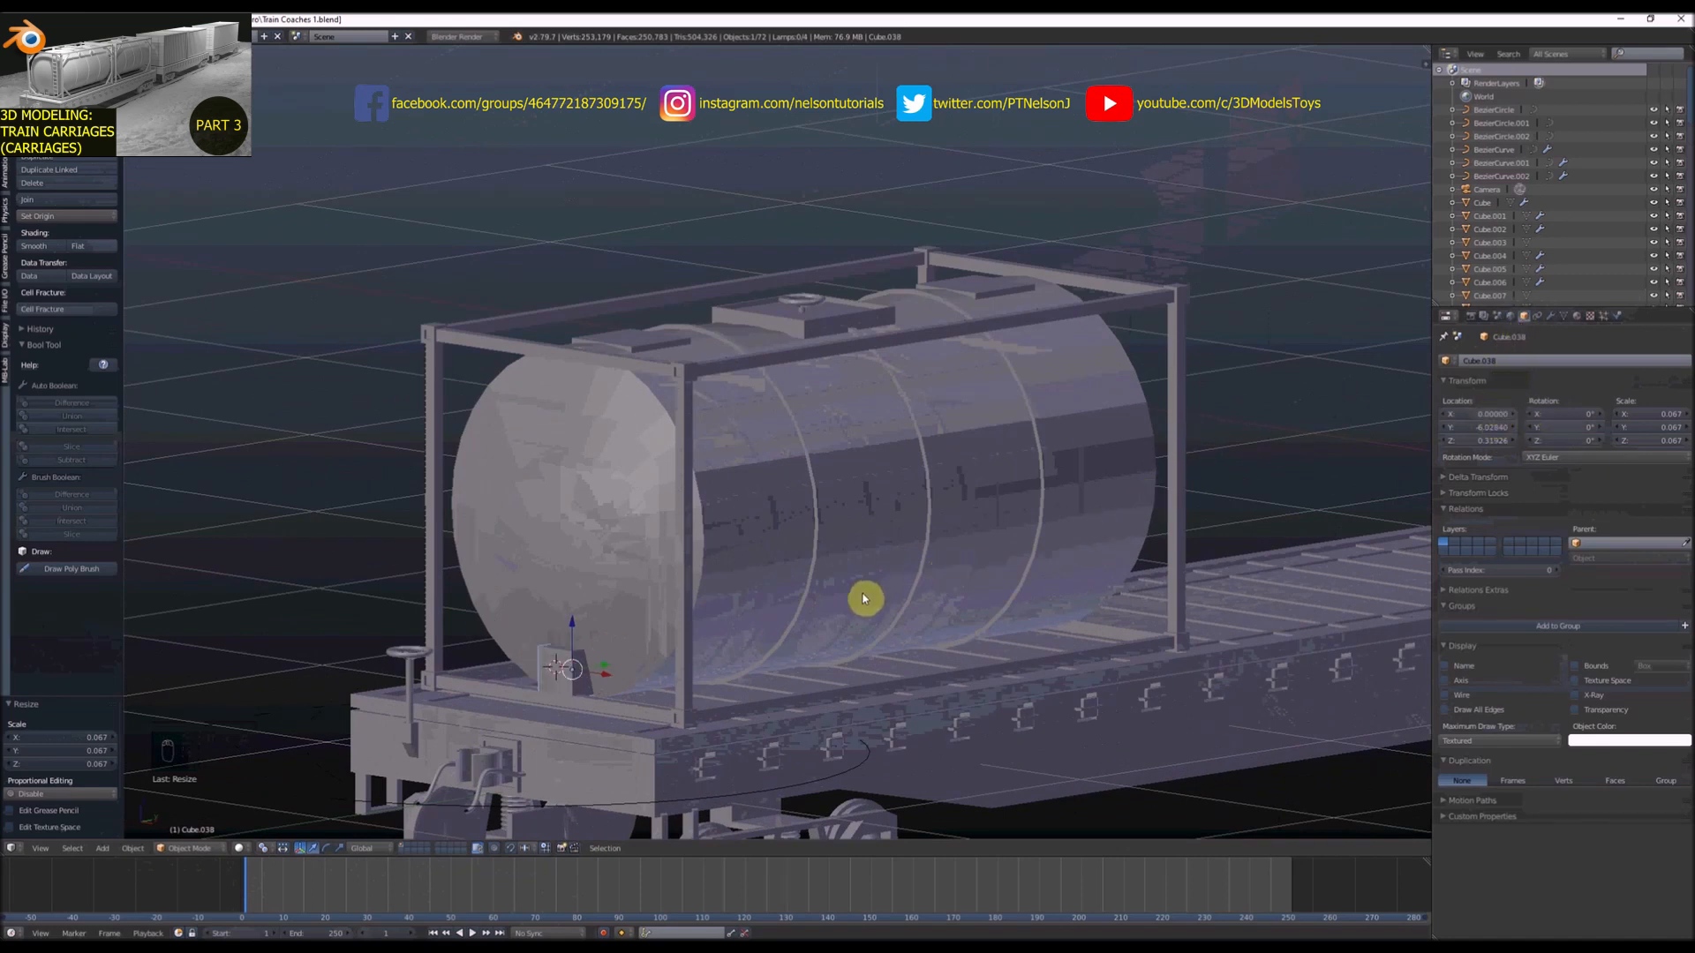
middle_drag(864, 599, 612, 652)
drag(546, 620, 578, 653)
scroll(548, 651, up, 5)
middle_drag(578, 653, 627, 613)
scroll(556, 642, up, 2)
scroll(625, 613, down, 7)
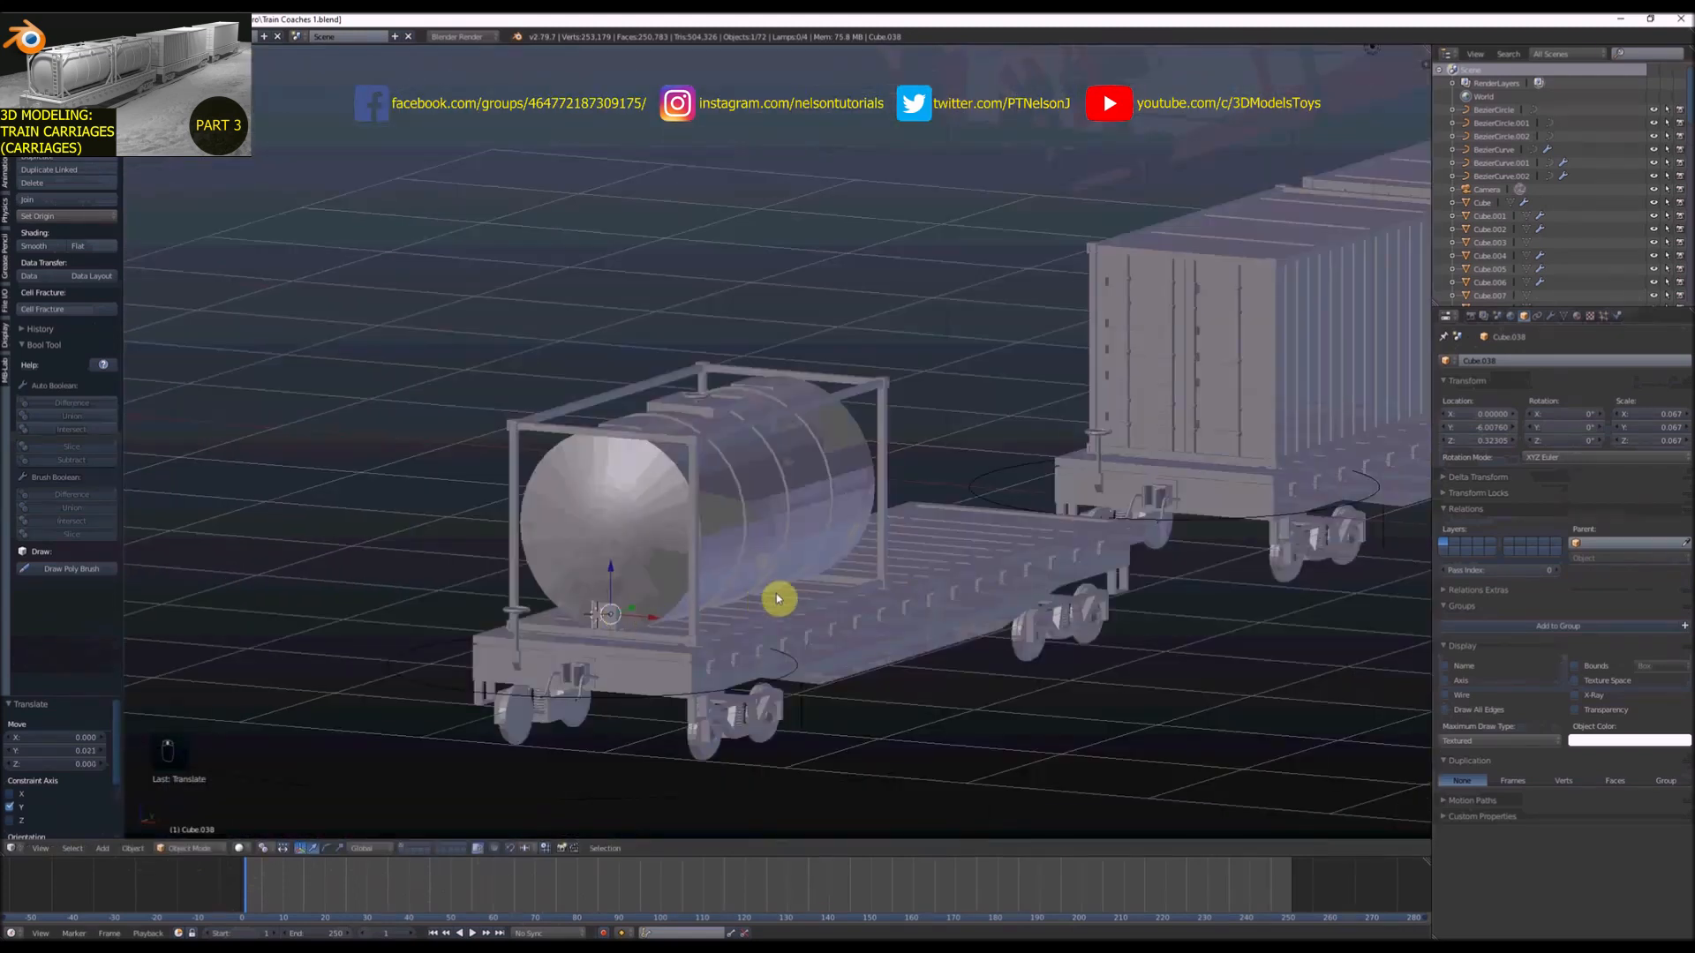
mouse_move(779, 598)
middle_down()
mouse_move(686, 609)
mouse_move(798, 617)
mouse_move(776, 605)
middle_up()
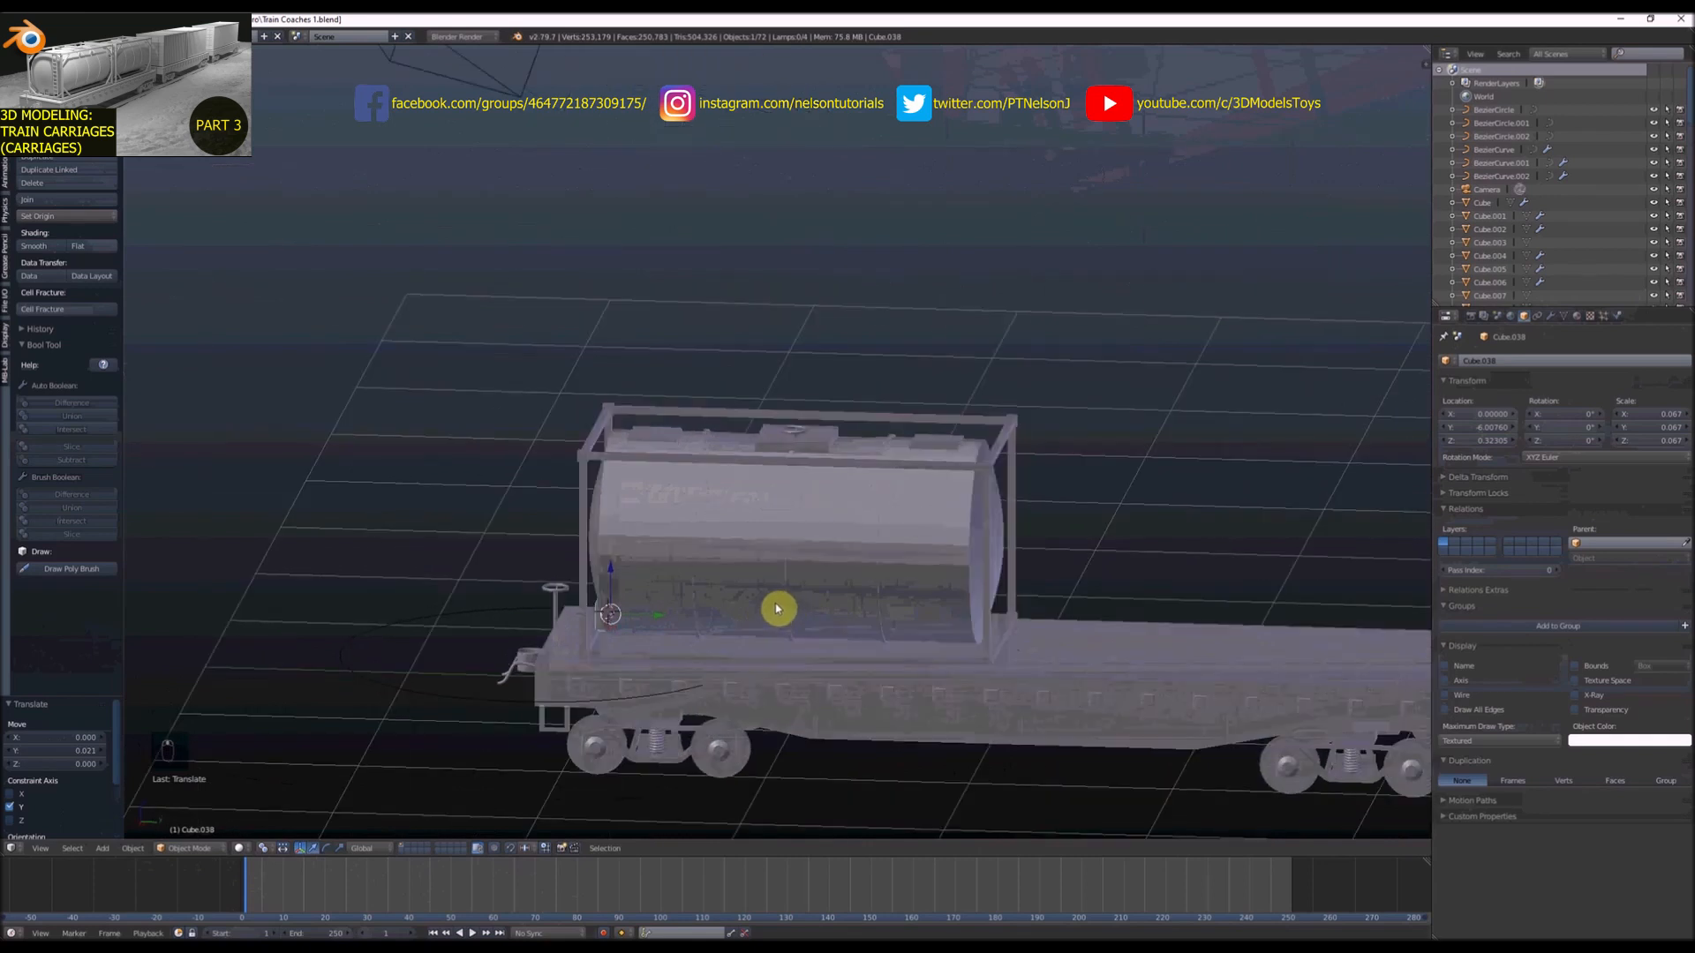
Duplicate the cube's mesh within the same object about 1.798 along Y to the tank's opposite end
key(Tab)
key(a)
key(a)
key(a)
key(a)
key(shift+d)
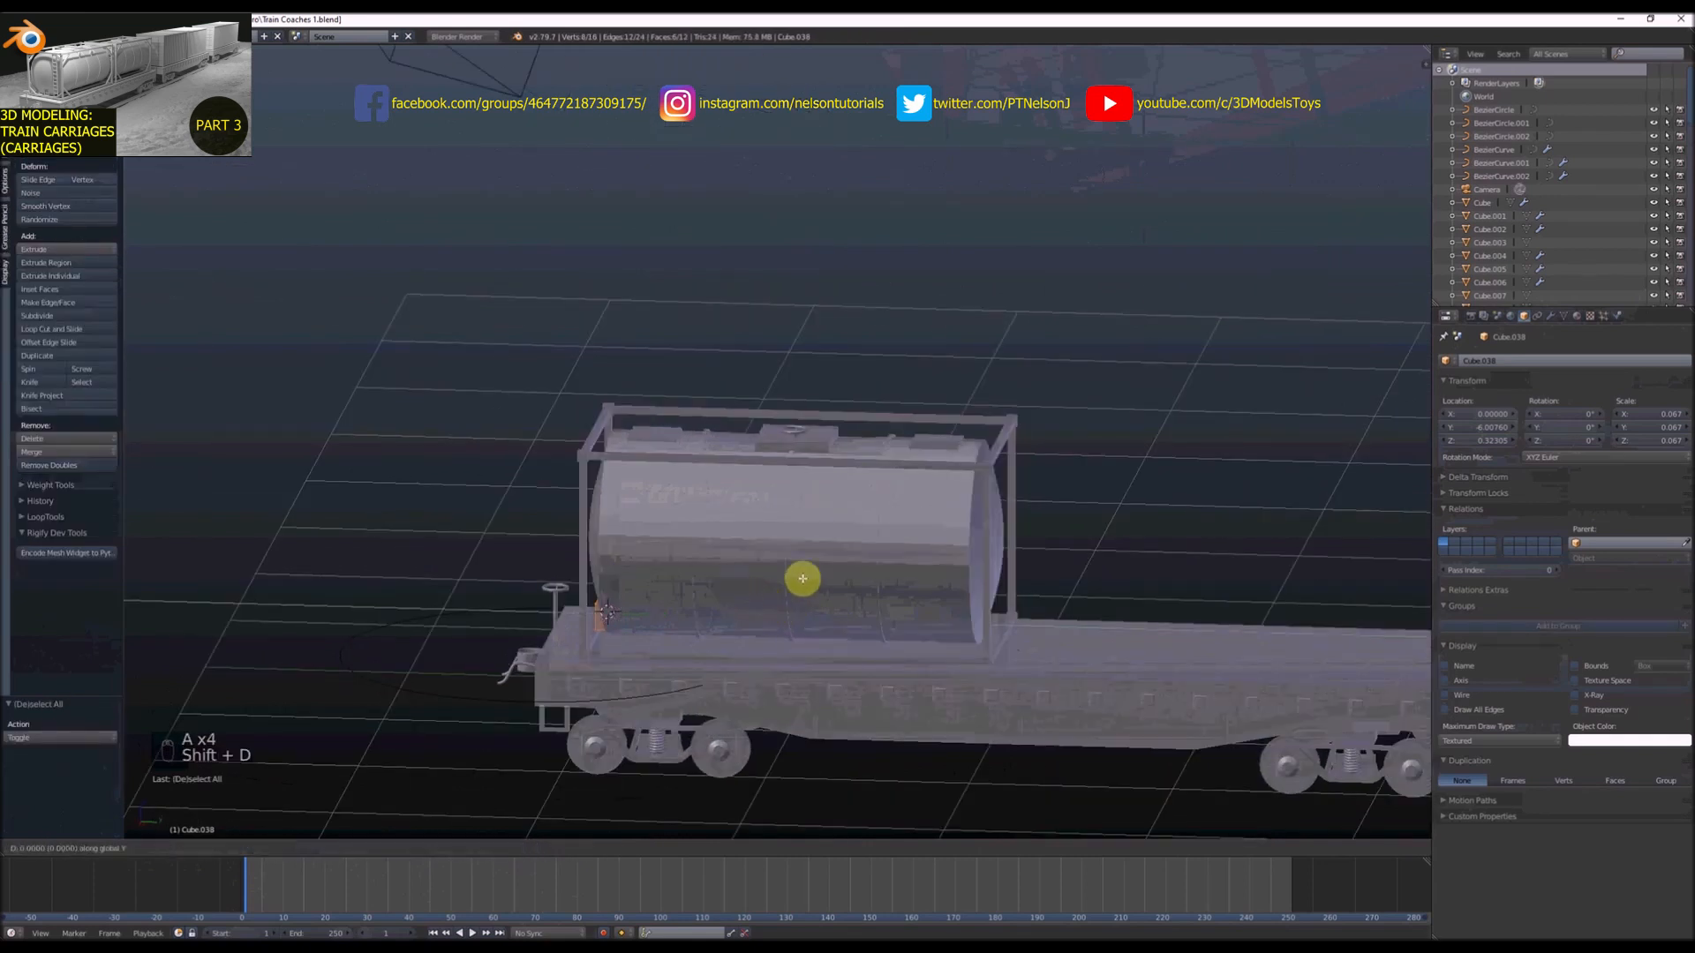
click(1097, 555)
key(KP_3)
scroll(986, 615, up, 4)
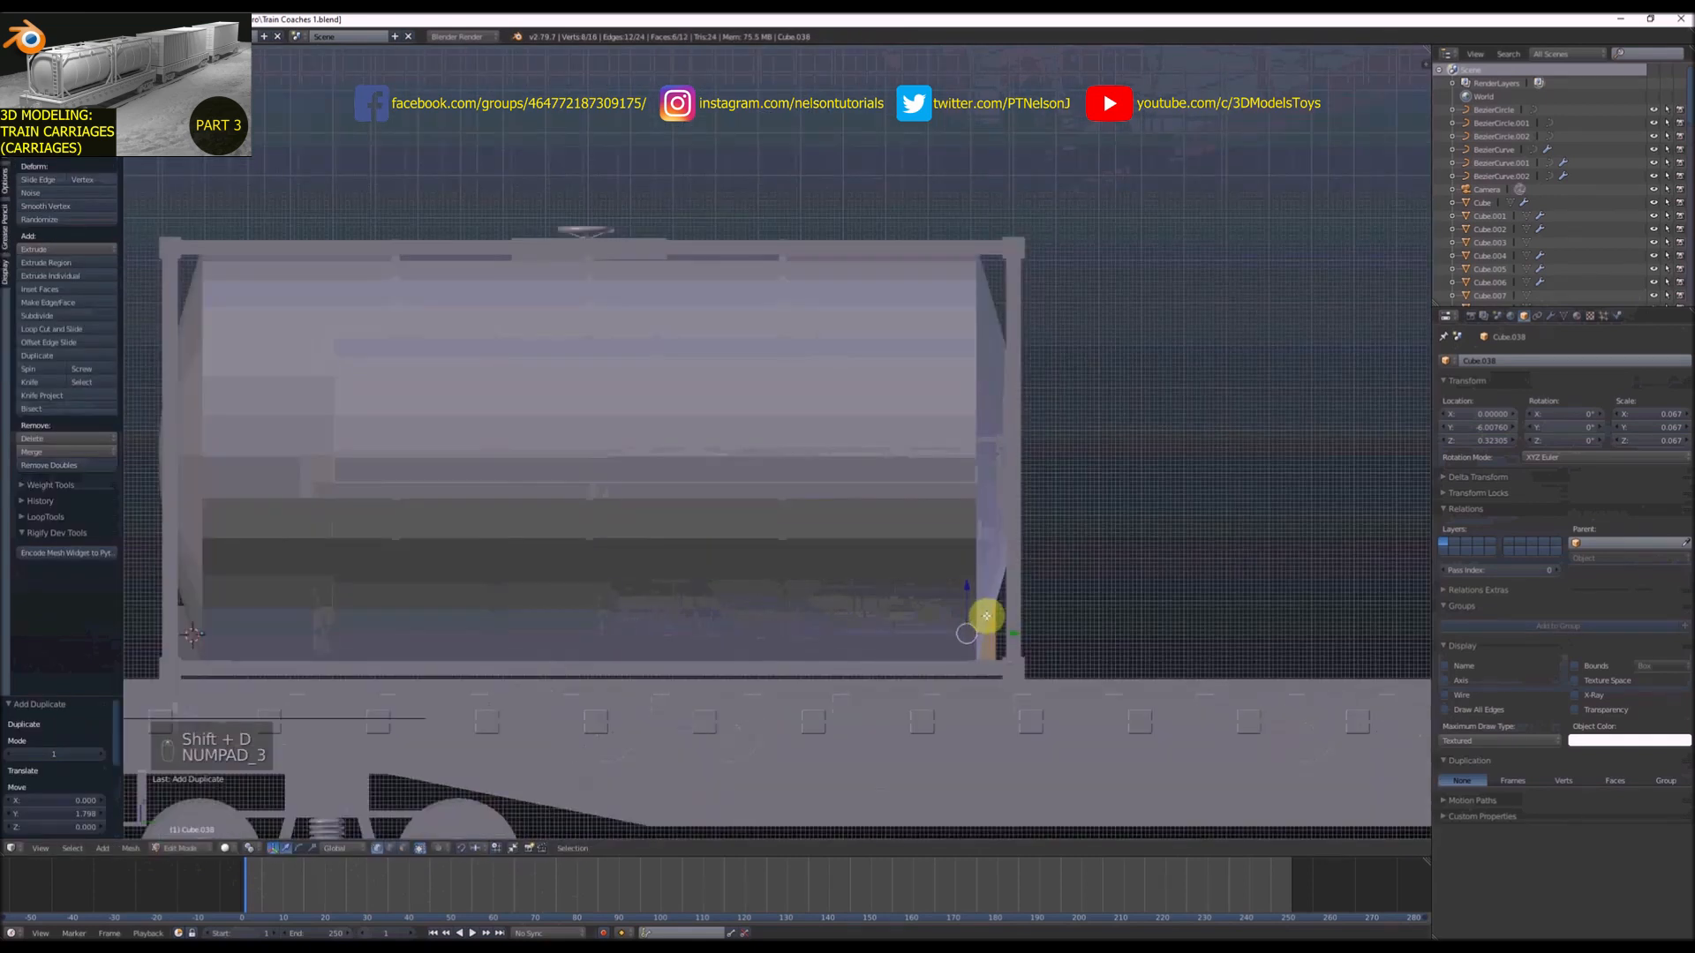
key(z)
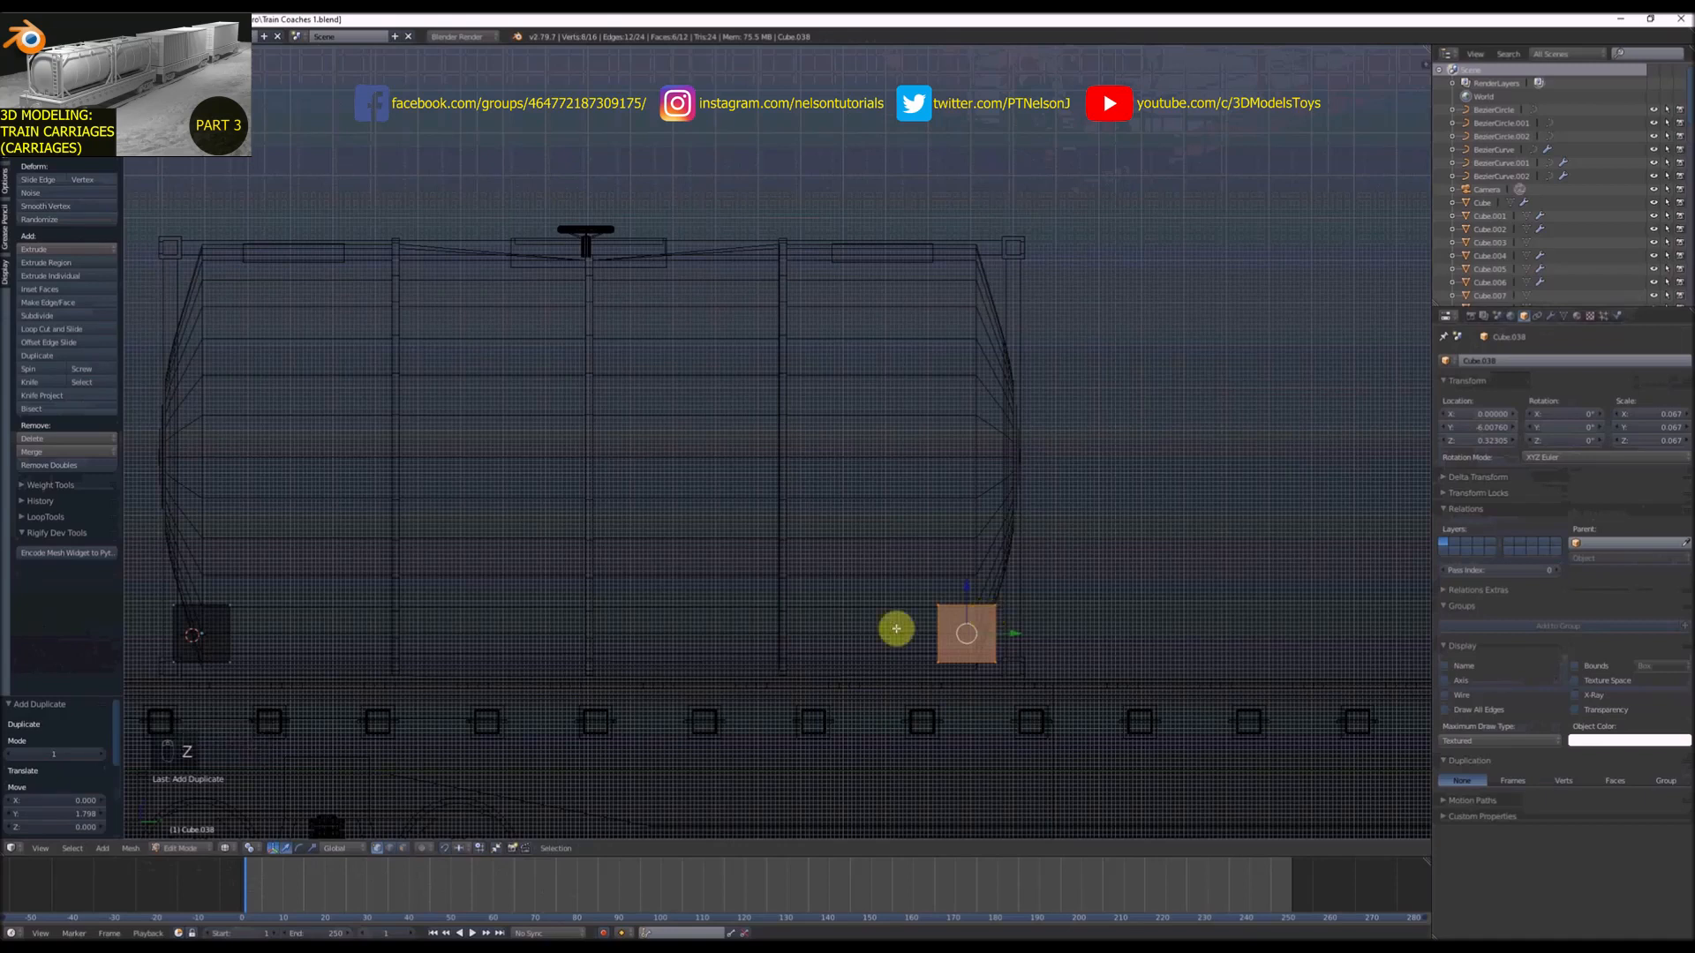
Select the original block in the mesh and shift it about 0.015 outward along Y
scroll(534, 623, down, 5)
scroll(405, 579, up, 8)
right_click(466, 548)
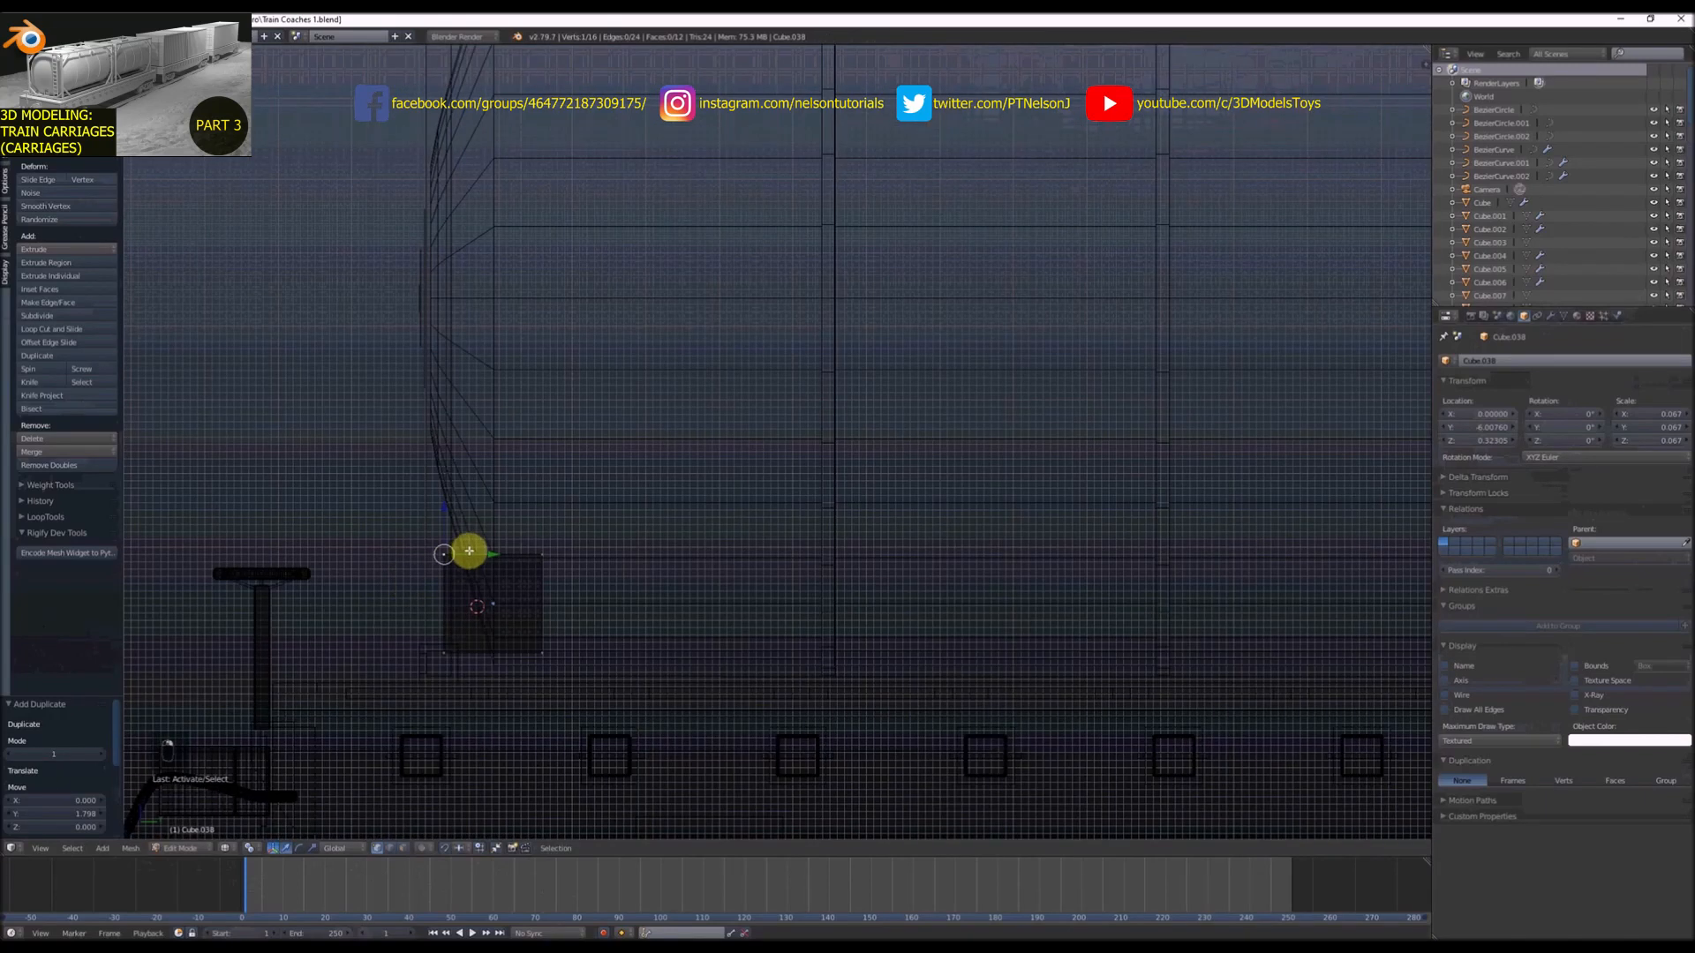
key(c)
click(489, 565)
right_click(489, 565)
drag(544, 605, 544, 605)
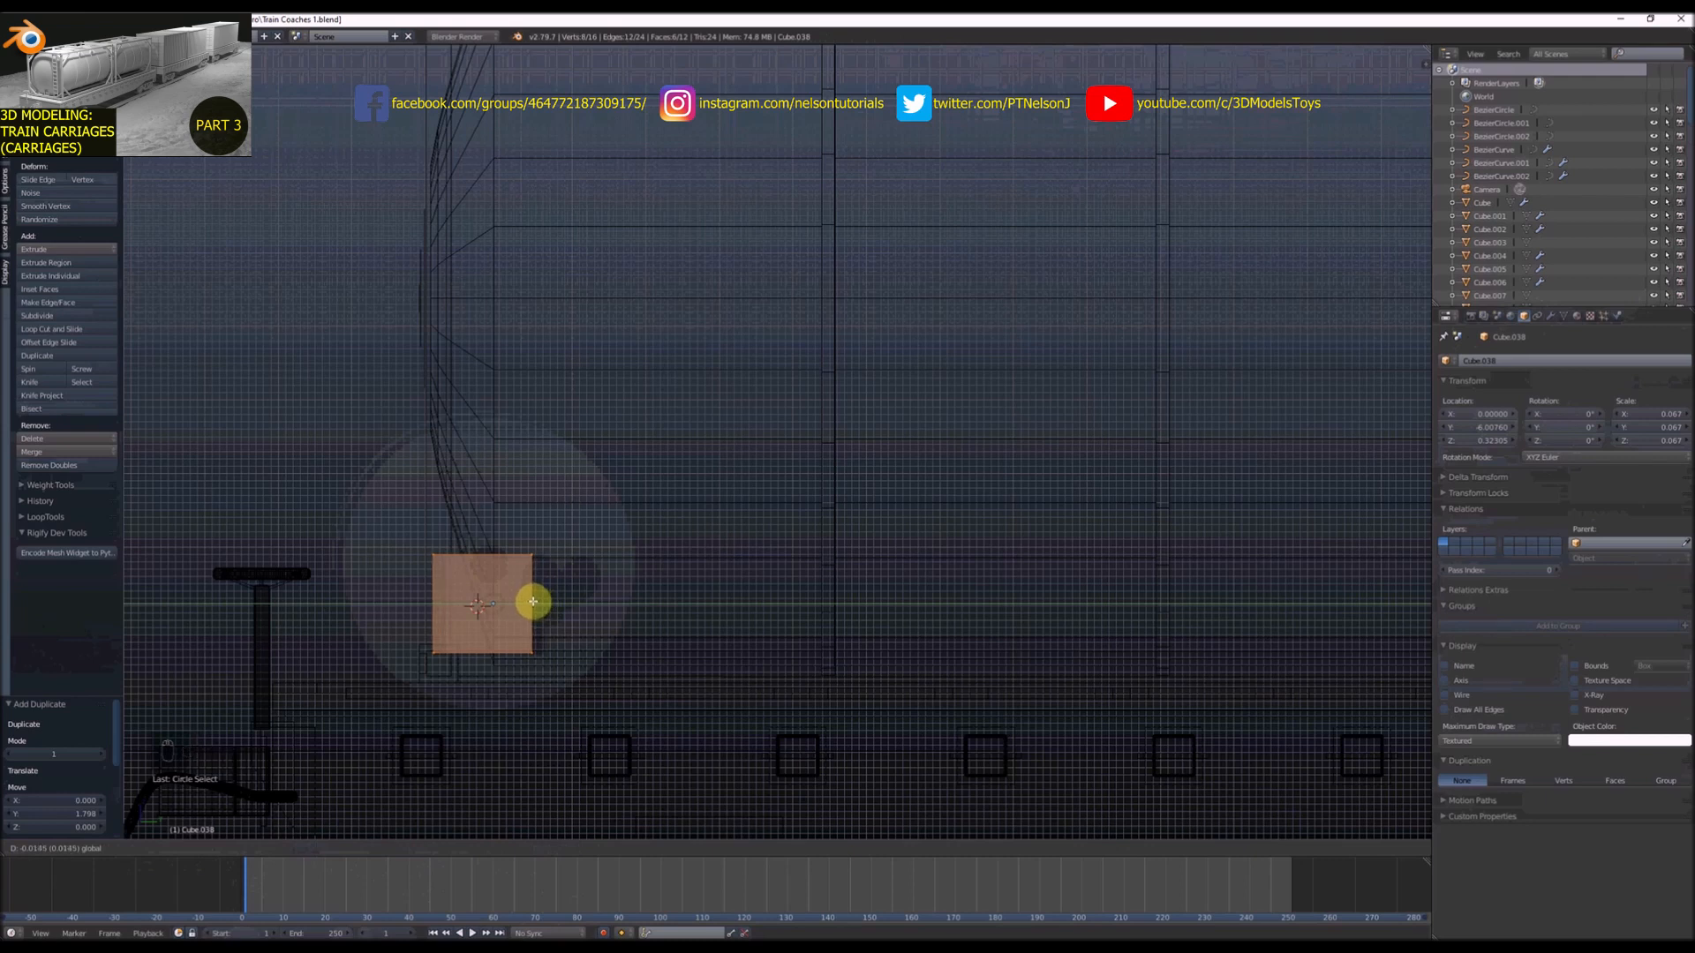
drag(534, 602, 530, 597)
Select the duplicated block at the far end and move it about 0.042 outward along Y, finishing the mesh edit
scroll(730, 556, down, 6)
scroll(691, 554, up, 3)
right_click(690, 553)
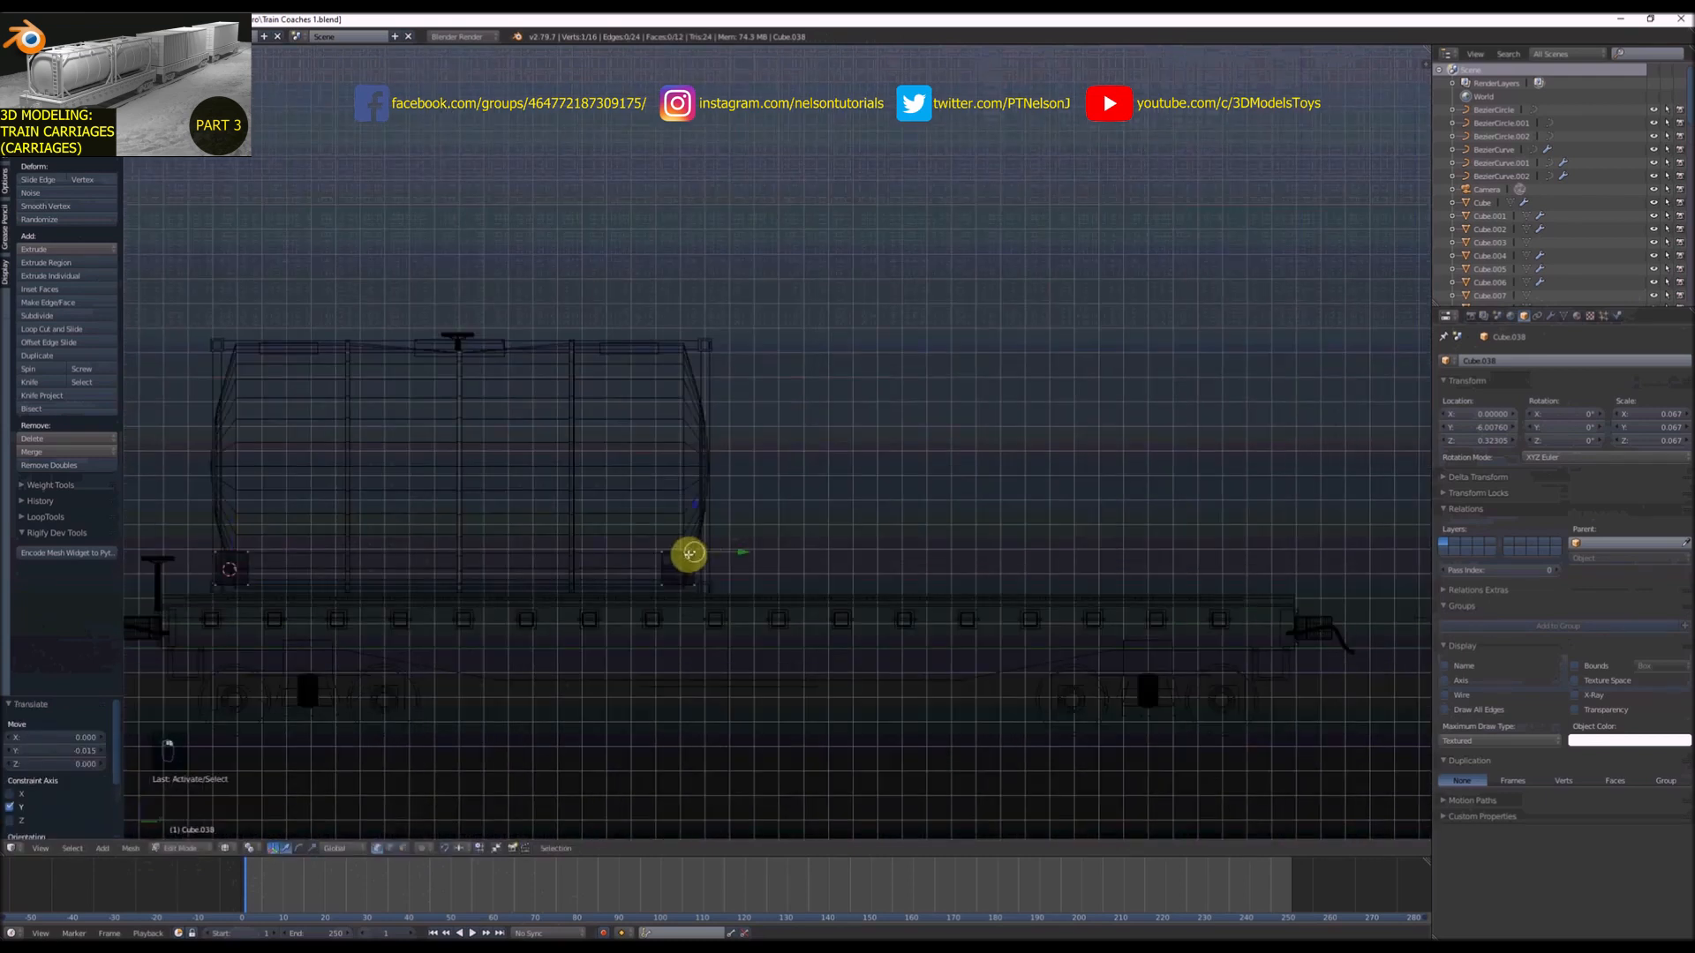
key(c)
click(686, 558)
right_click(686, 558)
scroll(696, 559, up, 5)
drag(707, 581, 710, 581)
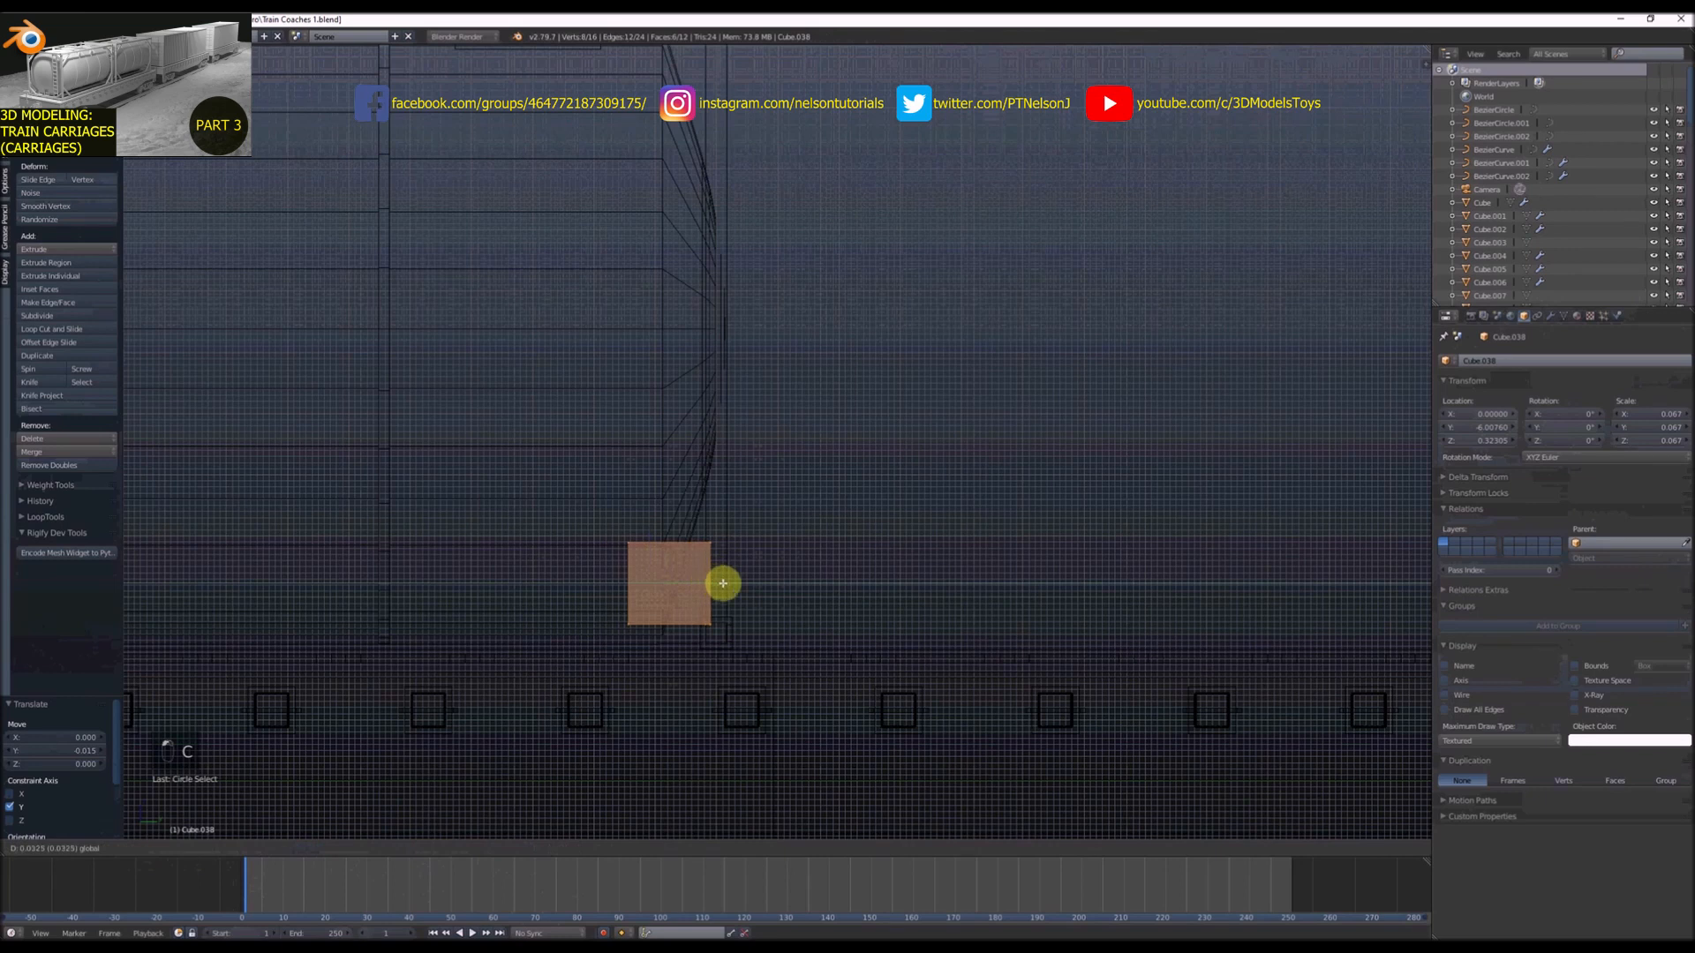
click(728, 584)
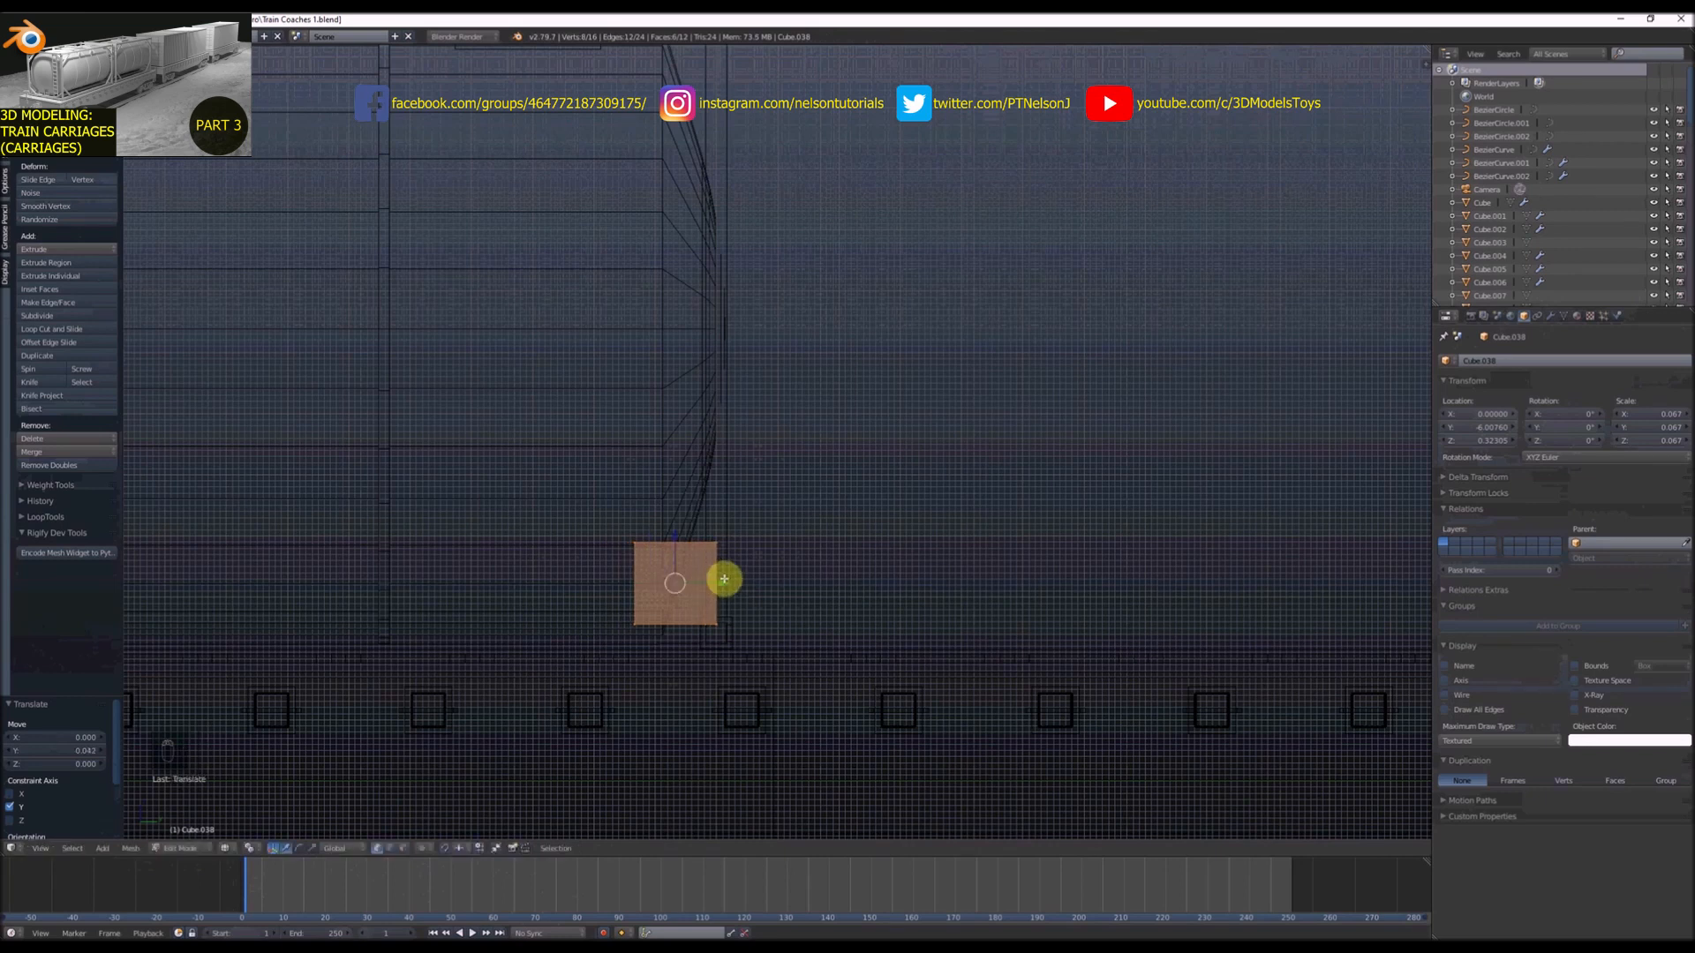
scroll(723, 576, down, 5)
key(z)
key(Tab)
Select the outward-facing end faces of both support blocks in face select mode
middle_drag(723, 560, 673, 579)
scroll(674, 579, up, 3)
mouse_move(803, 535)
middle_down()
mouse_move(821, 538)
mouse_move(783, 537)
mouse_move(850, 513)
mouse_move(802, 510)
middle_up()
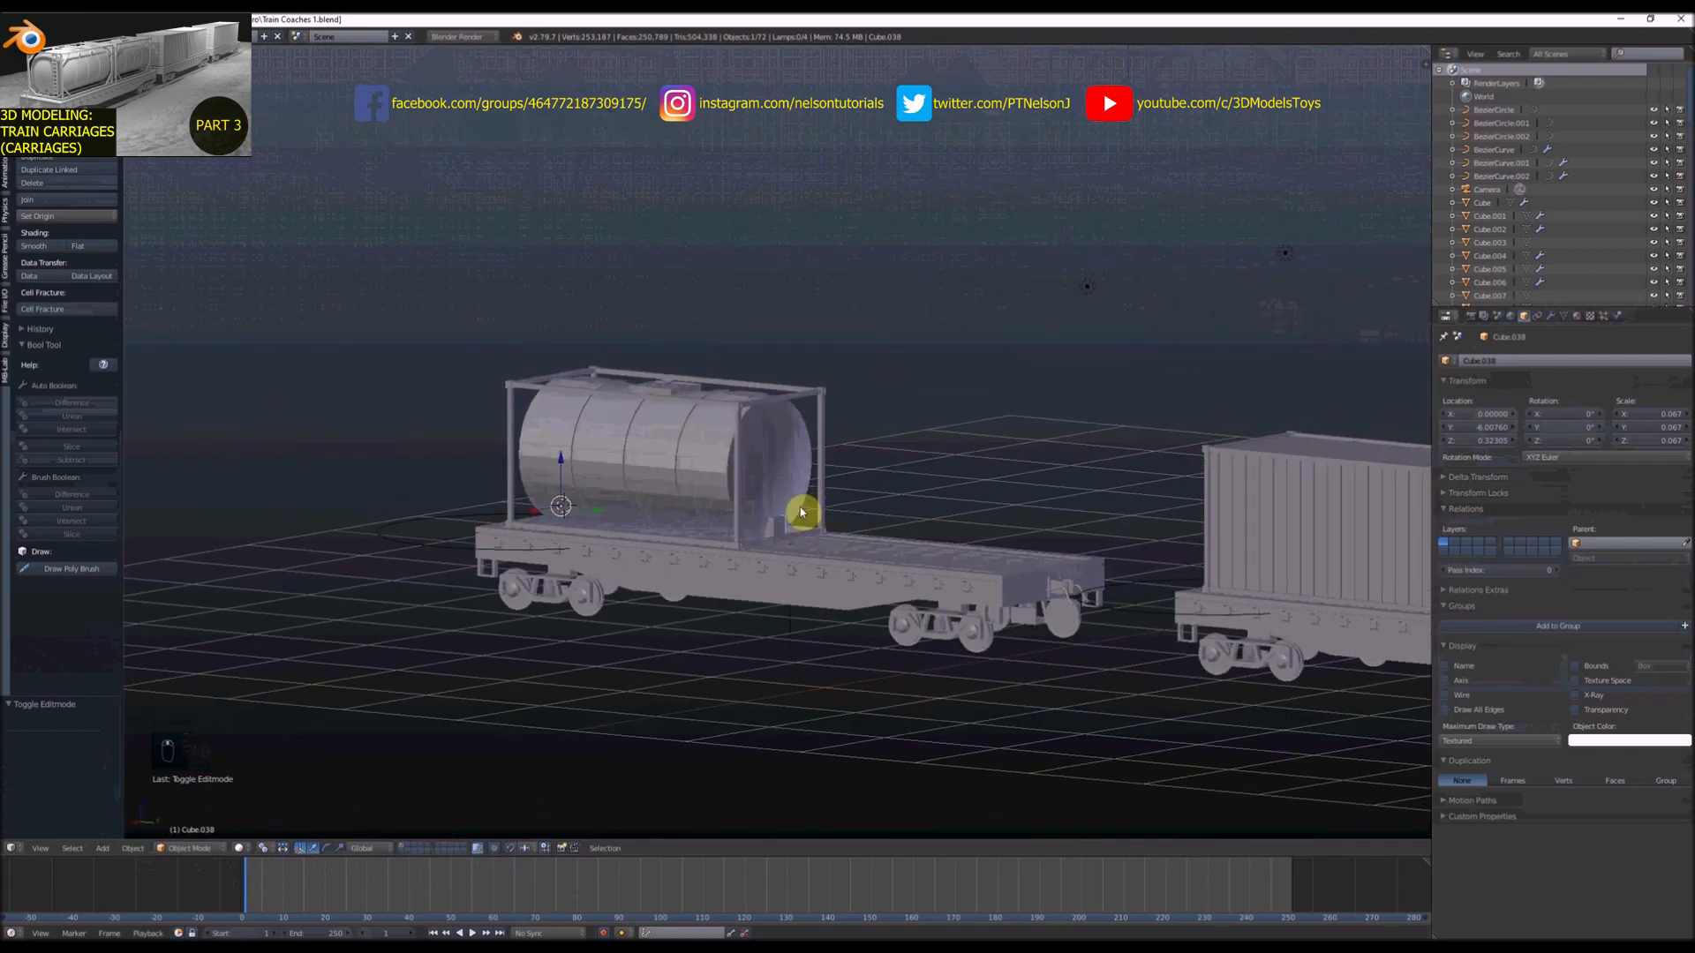
scroll(768, 518, up, 5)
scroll(768, 547, up, 2)
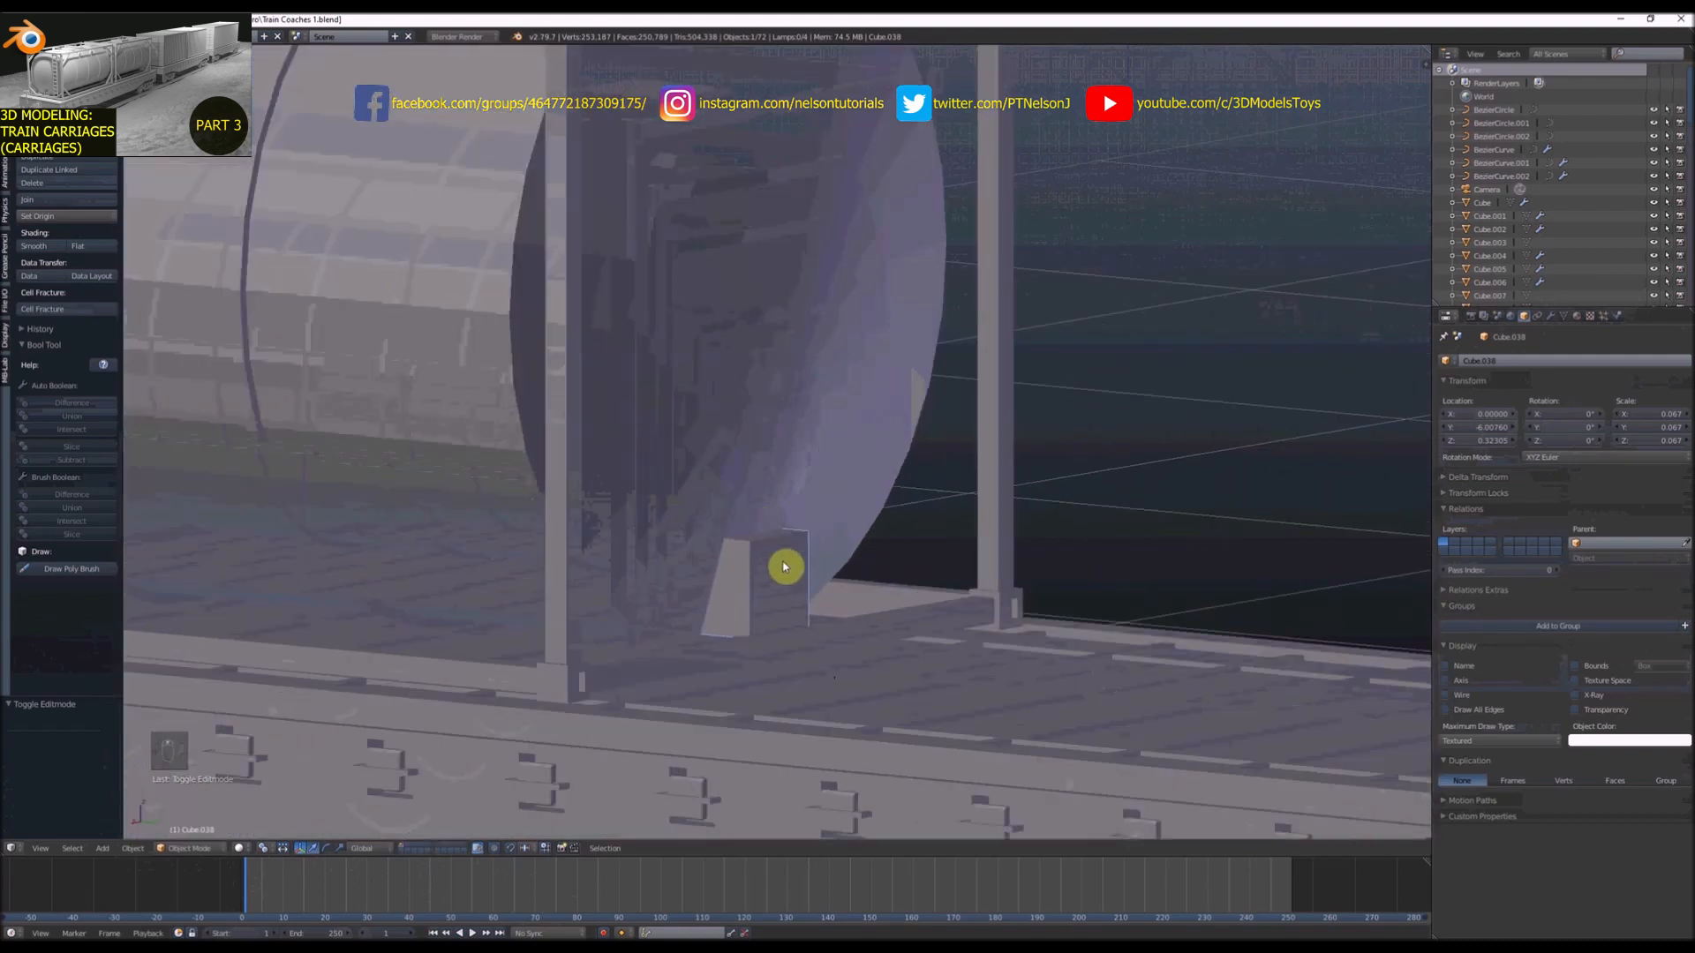
key(Tab)
key(ctrl+Tab)
click(779, 583)
scroll(652, 527, down, 5)
middle_drag(653, 527, 541, 689)
shift+right_click(589, 704)
scroll(542, 688, up, 4)
Set the pivot to Median Point and scale the two outer block faces inward along Y to about 0.99
key(s)
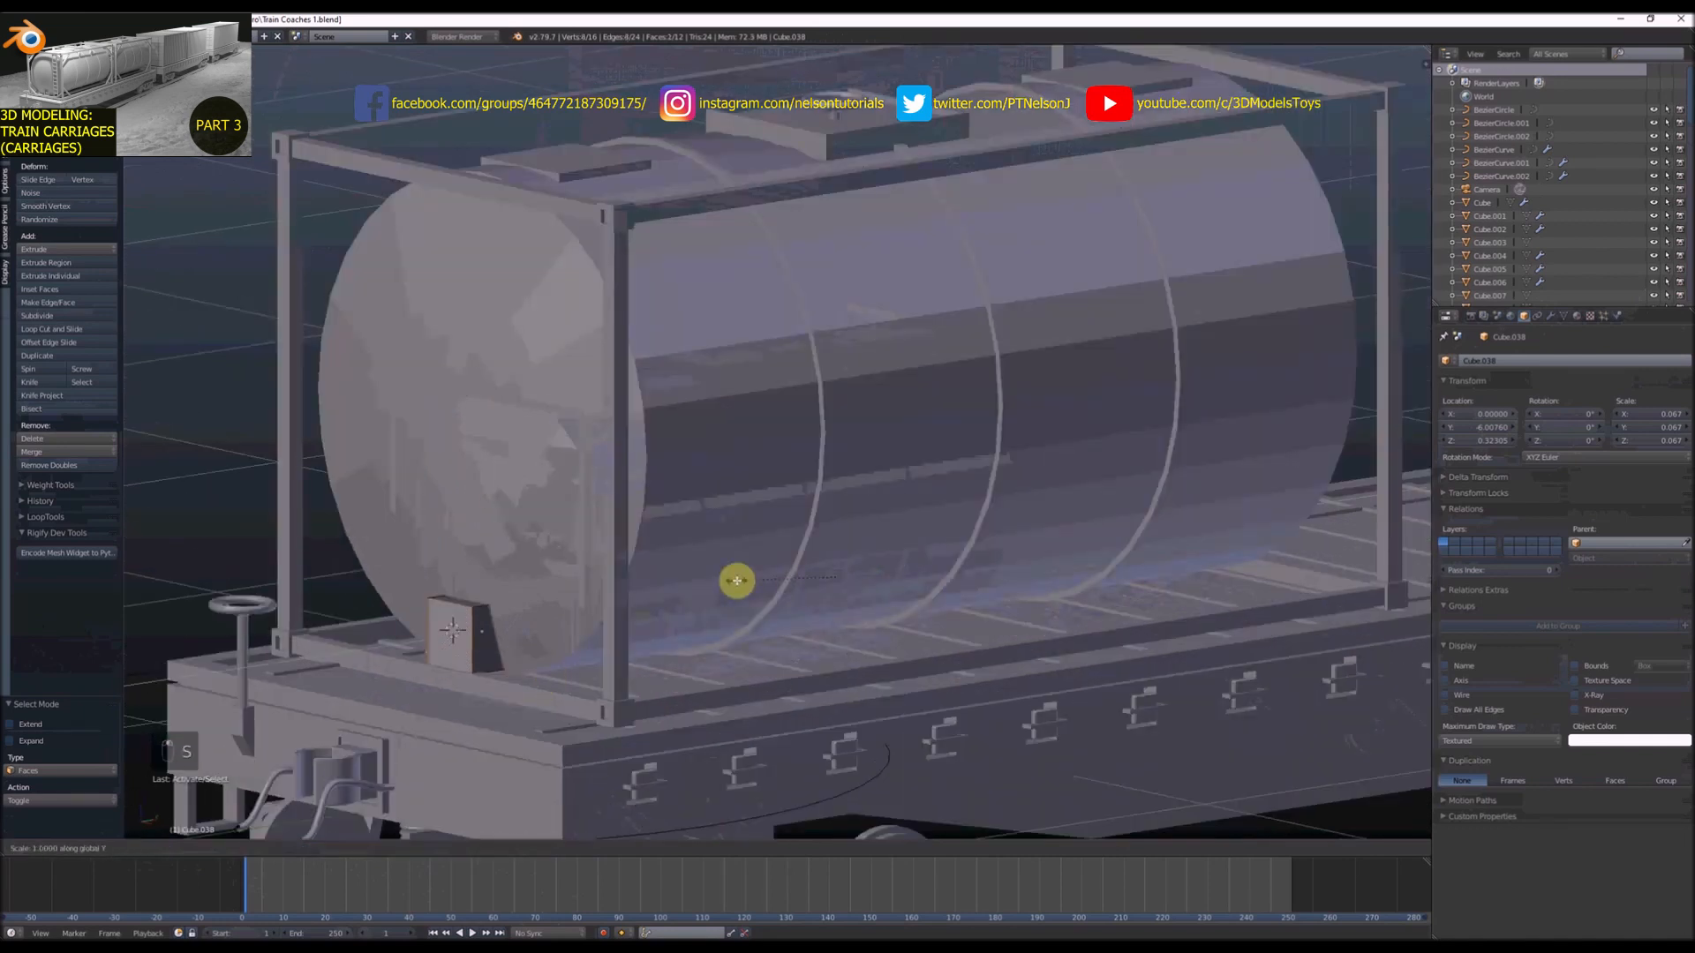
click(938, 590)
click(249, 848)
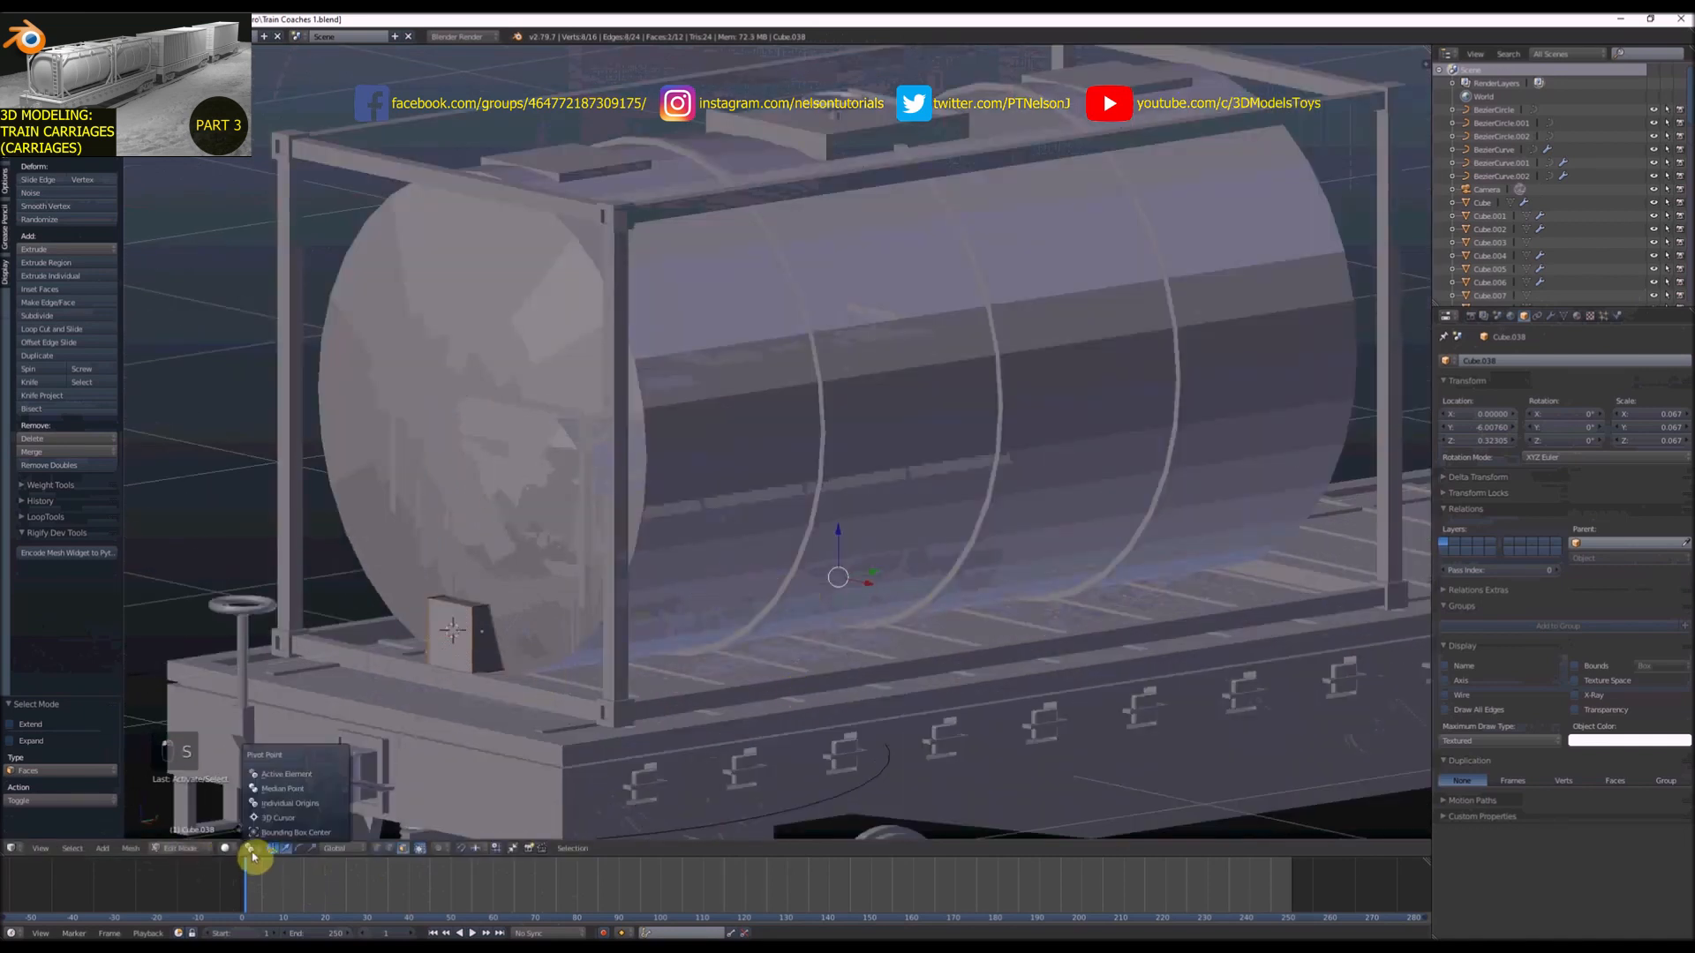
click(276, 795)
key(s)
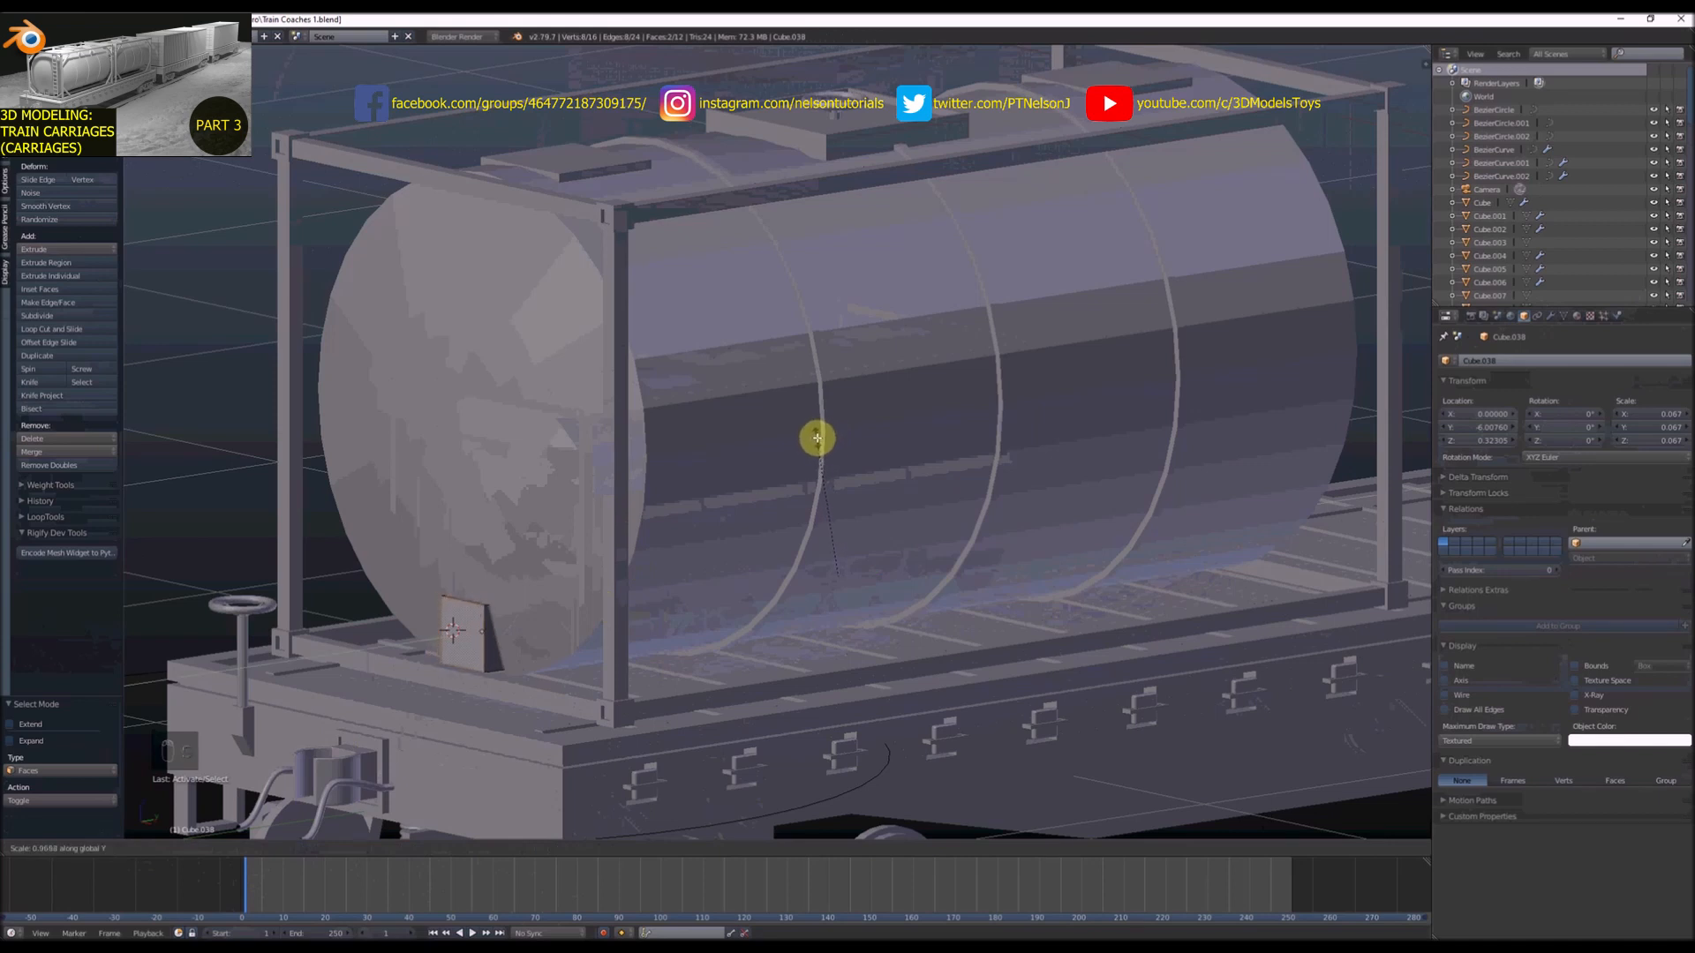
click(818, 438)
scroll(647, 473, down, 4)
middle_drag(739, 488, 693, 491)
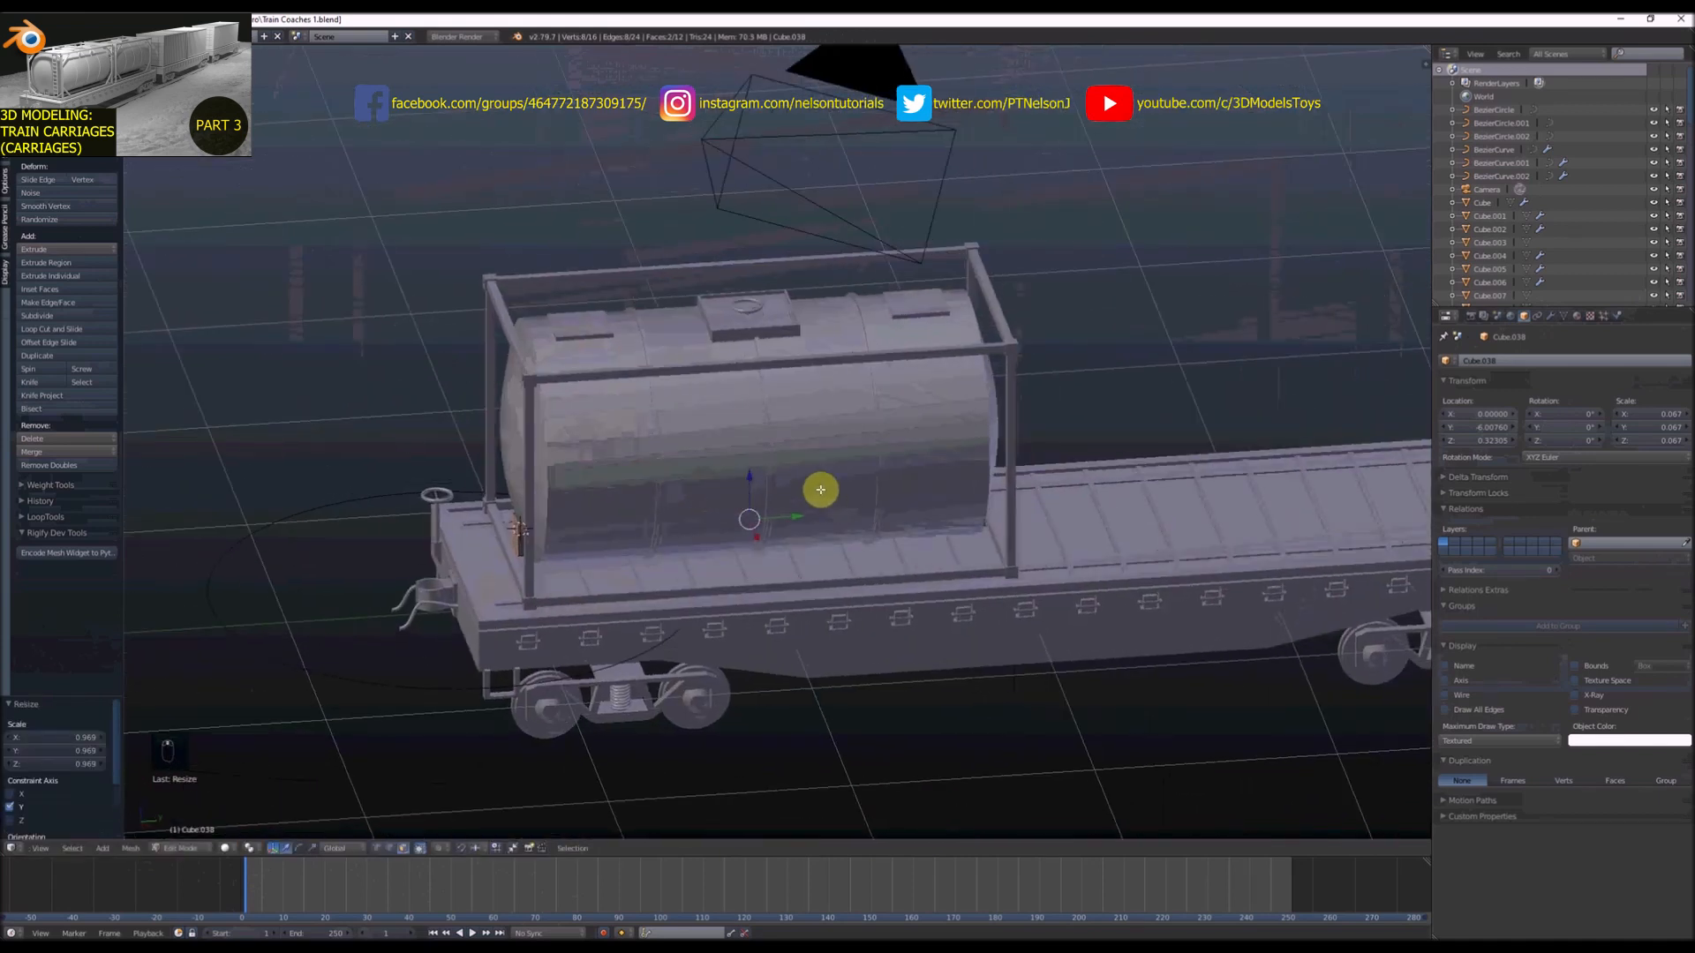
middle_drag(821, 488, 768, 478)
key(Tab)
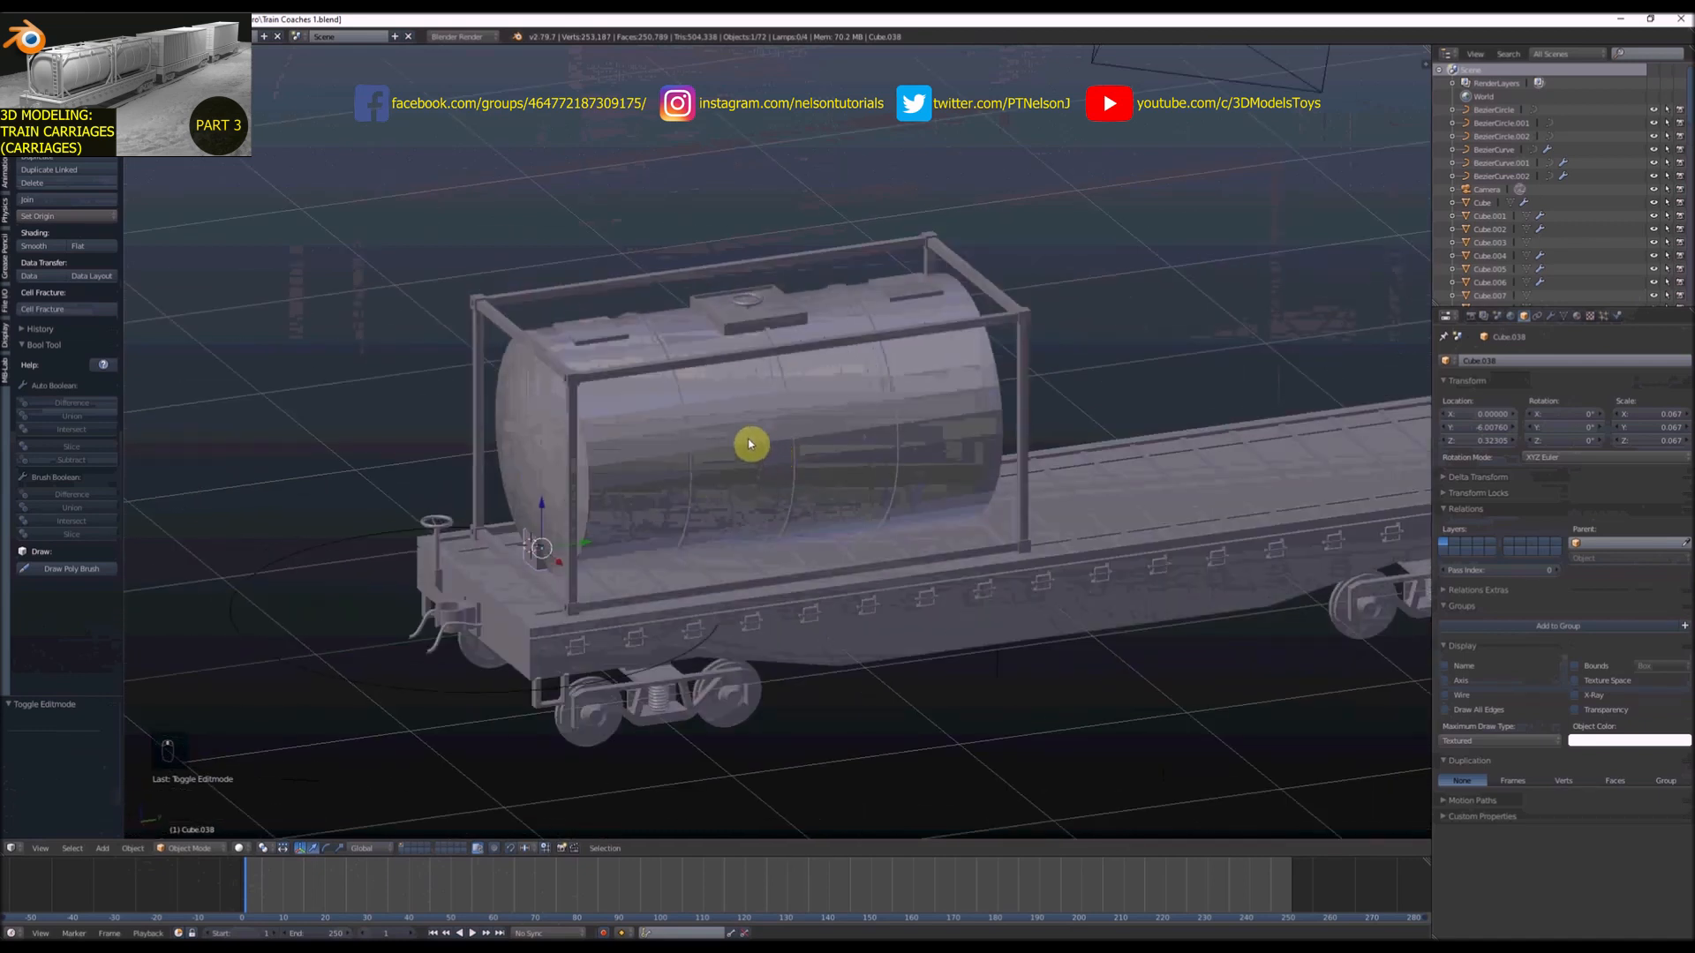
key(z)
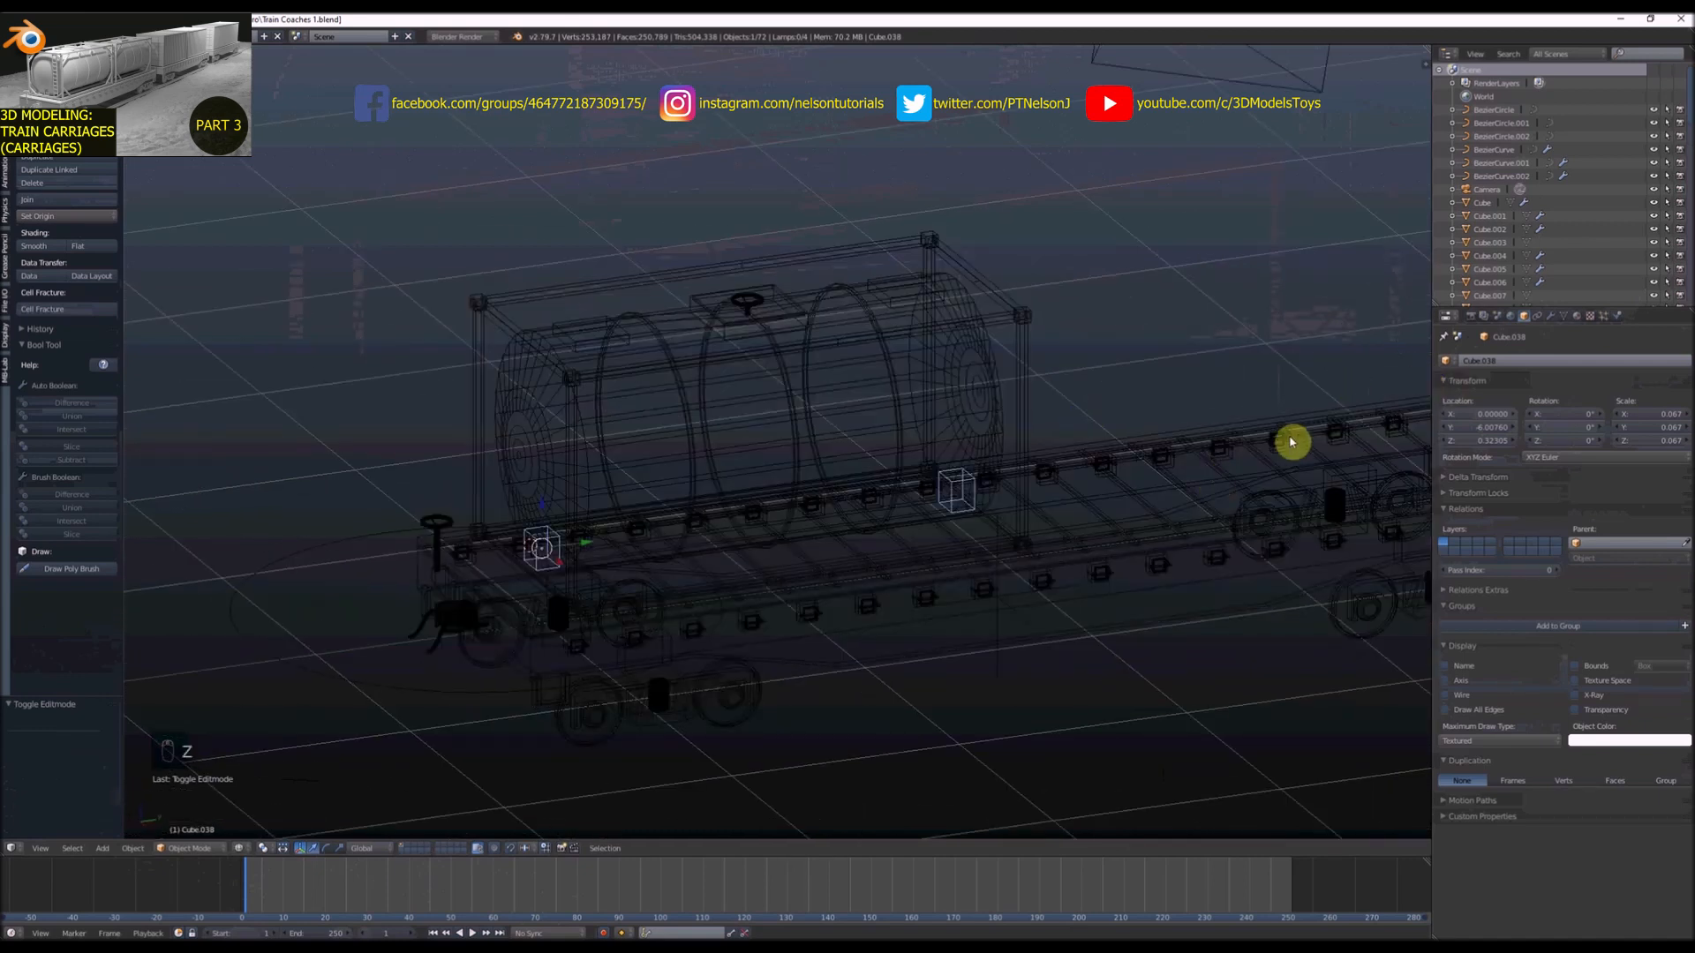
Add a Boolean modifier to the tank cylinder, set to Difference with the support-block object as cutter, and apply it
click(1551, 318)
scroll(1520, 250, down, 5)
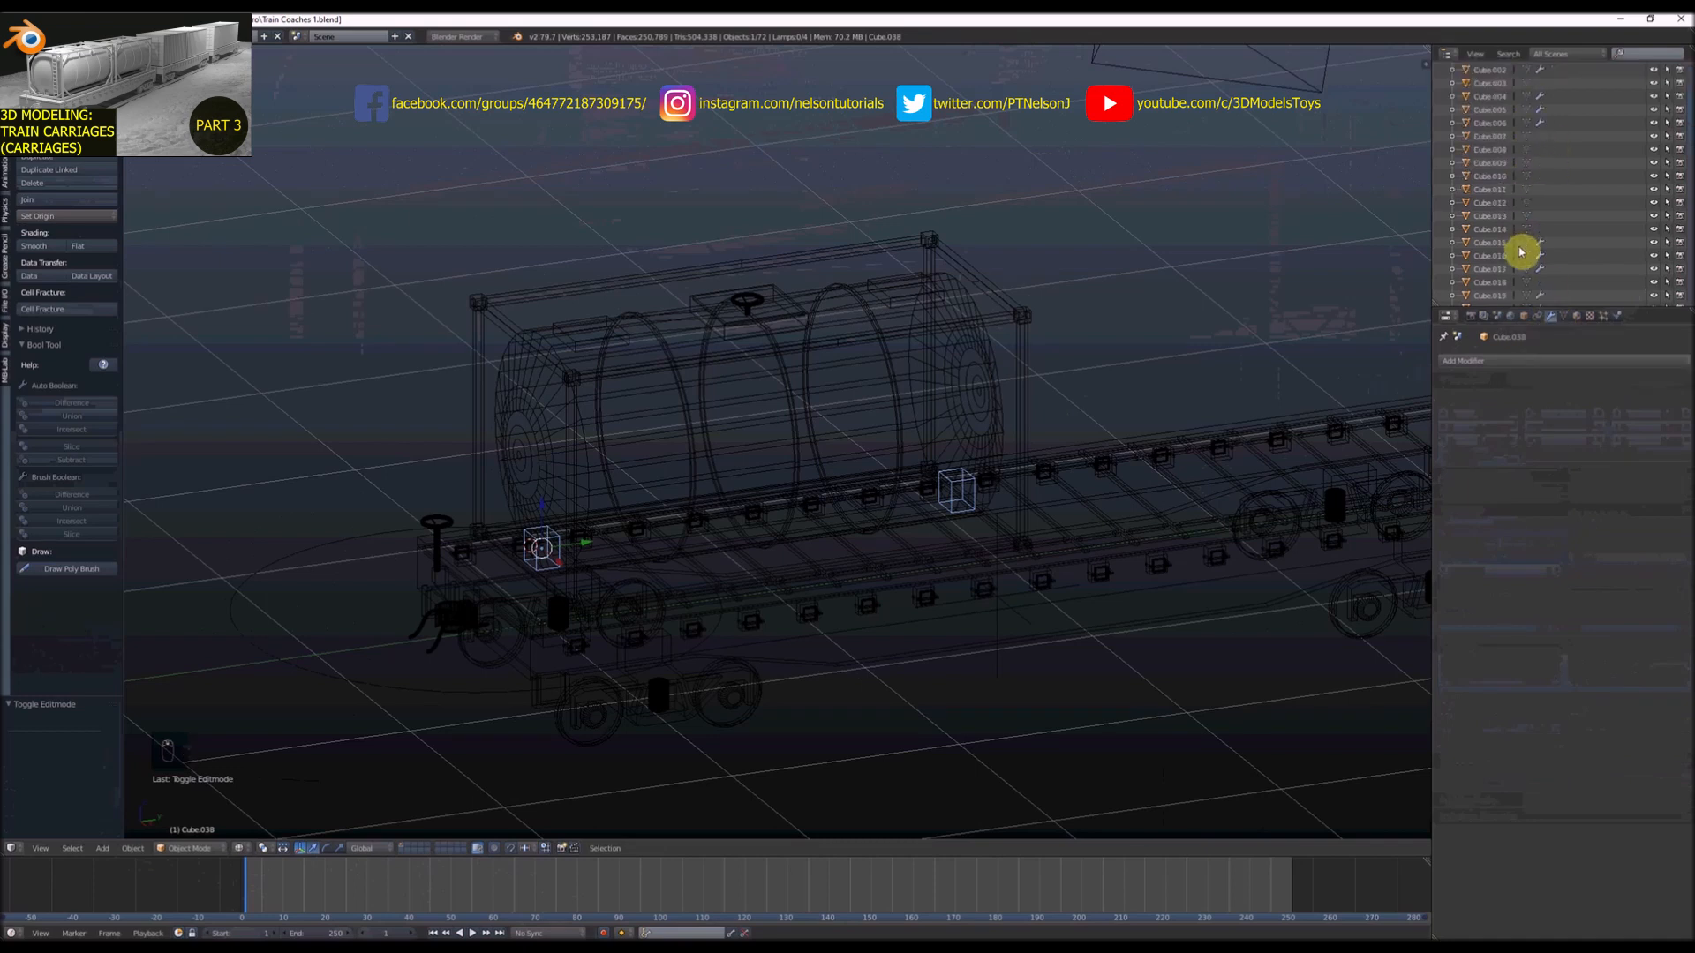
scroll(1029, 484, up, 2)
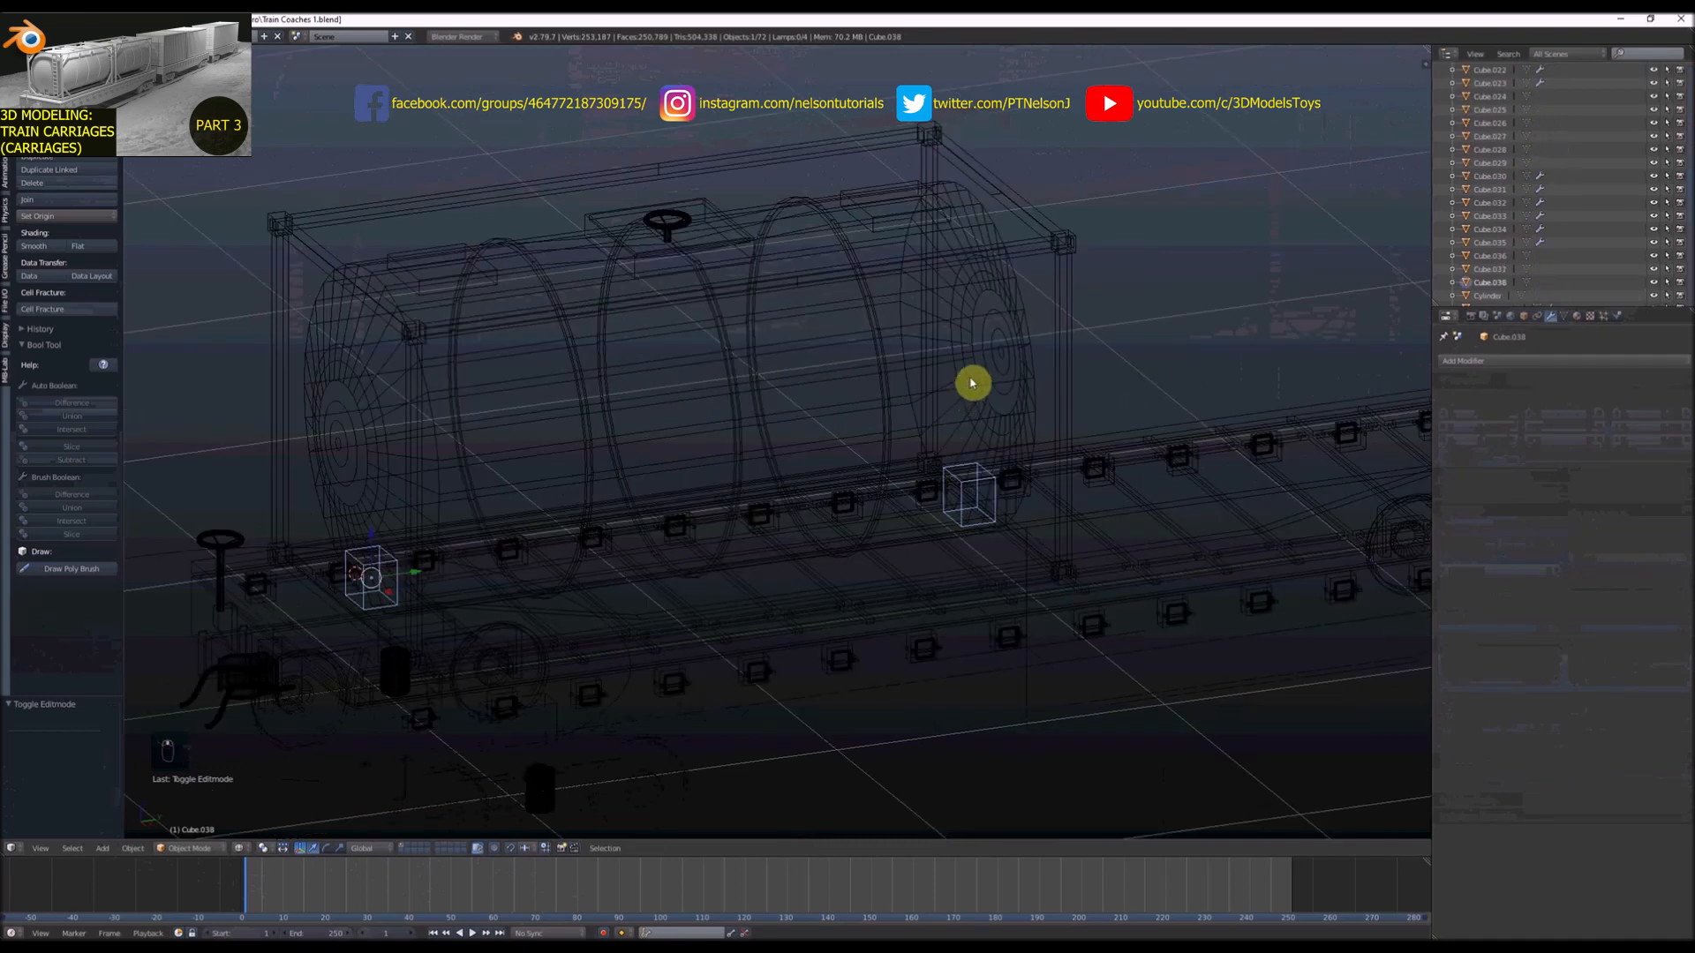
right_click(980, 369)
key(z)
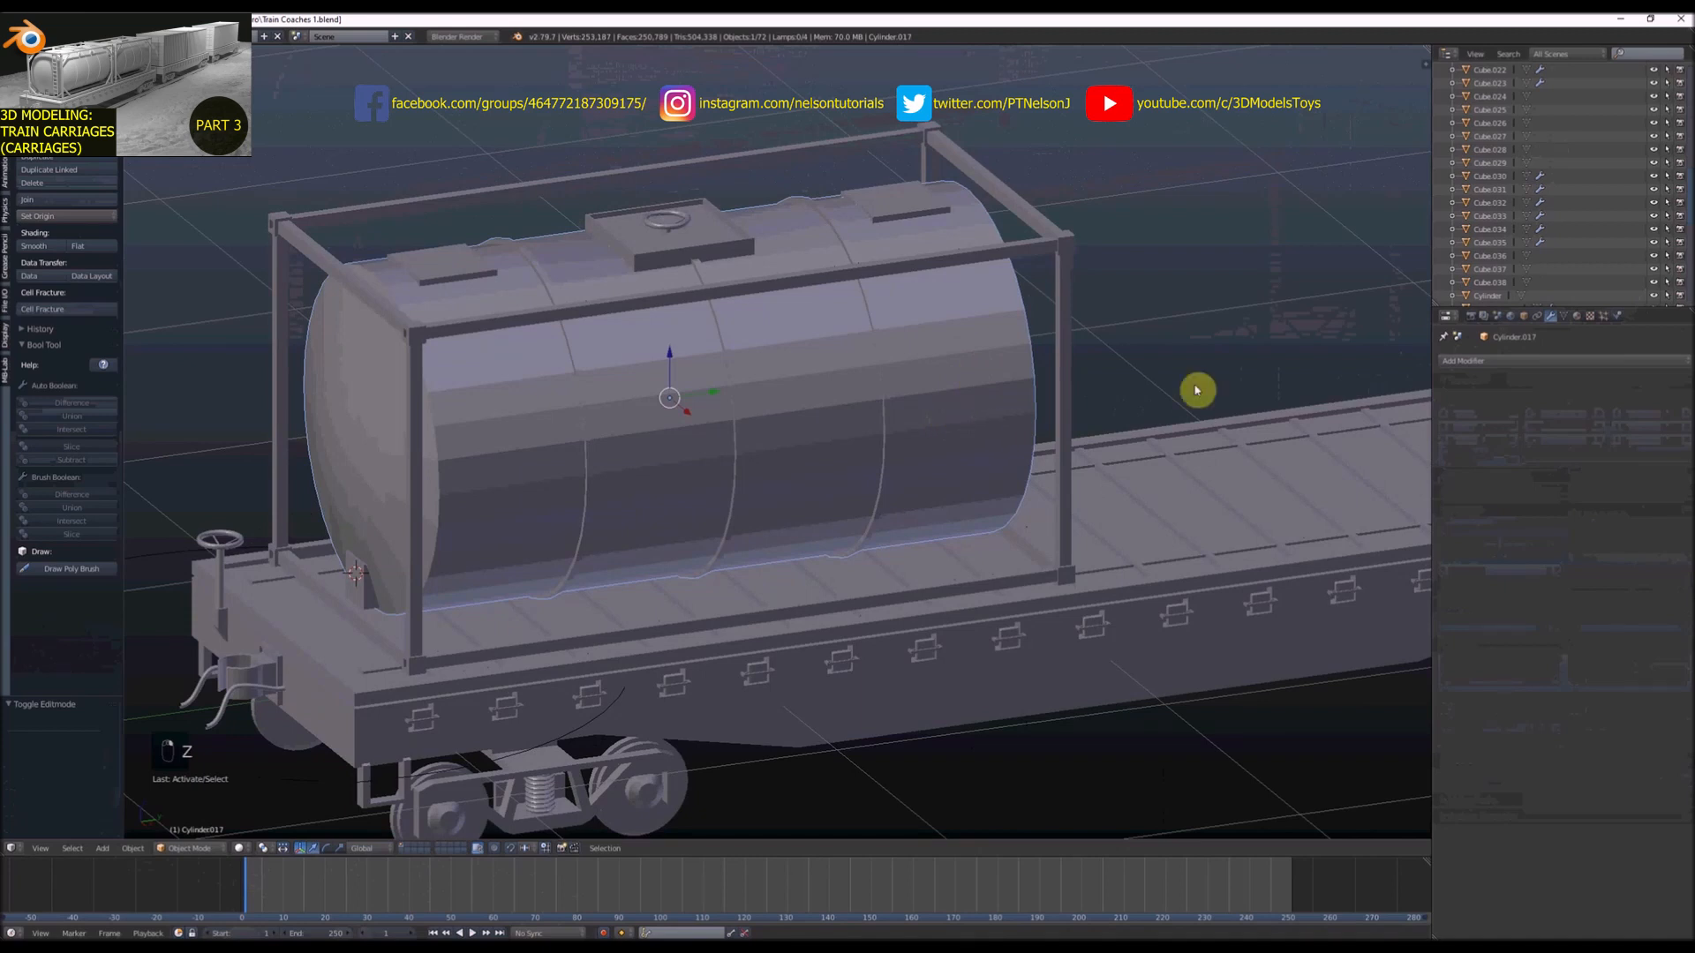
click(1452, 361)
click(1423, 420)
click(1489, 431)
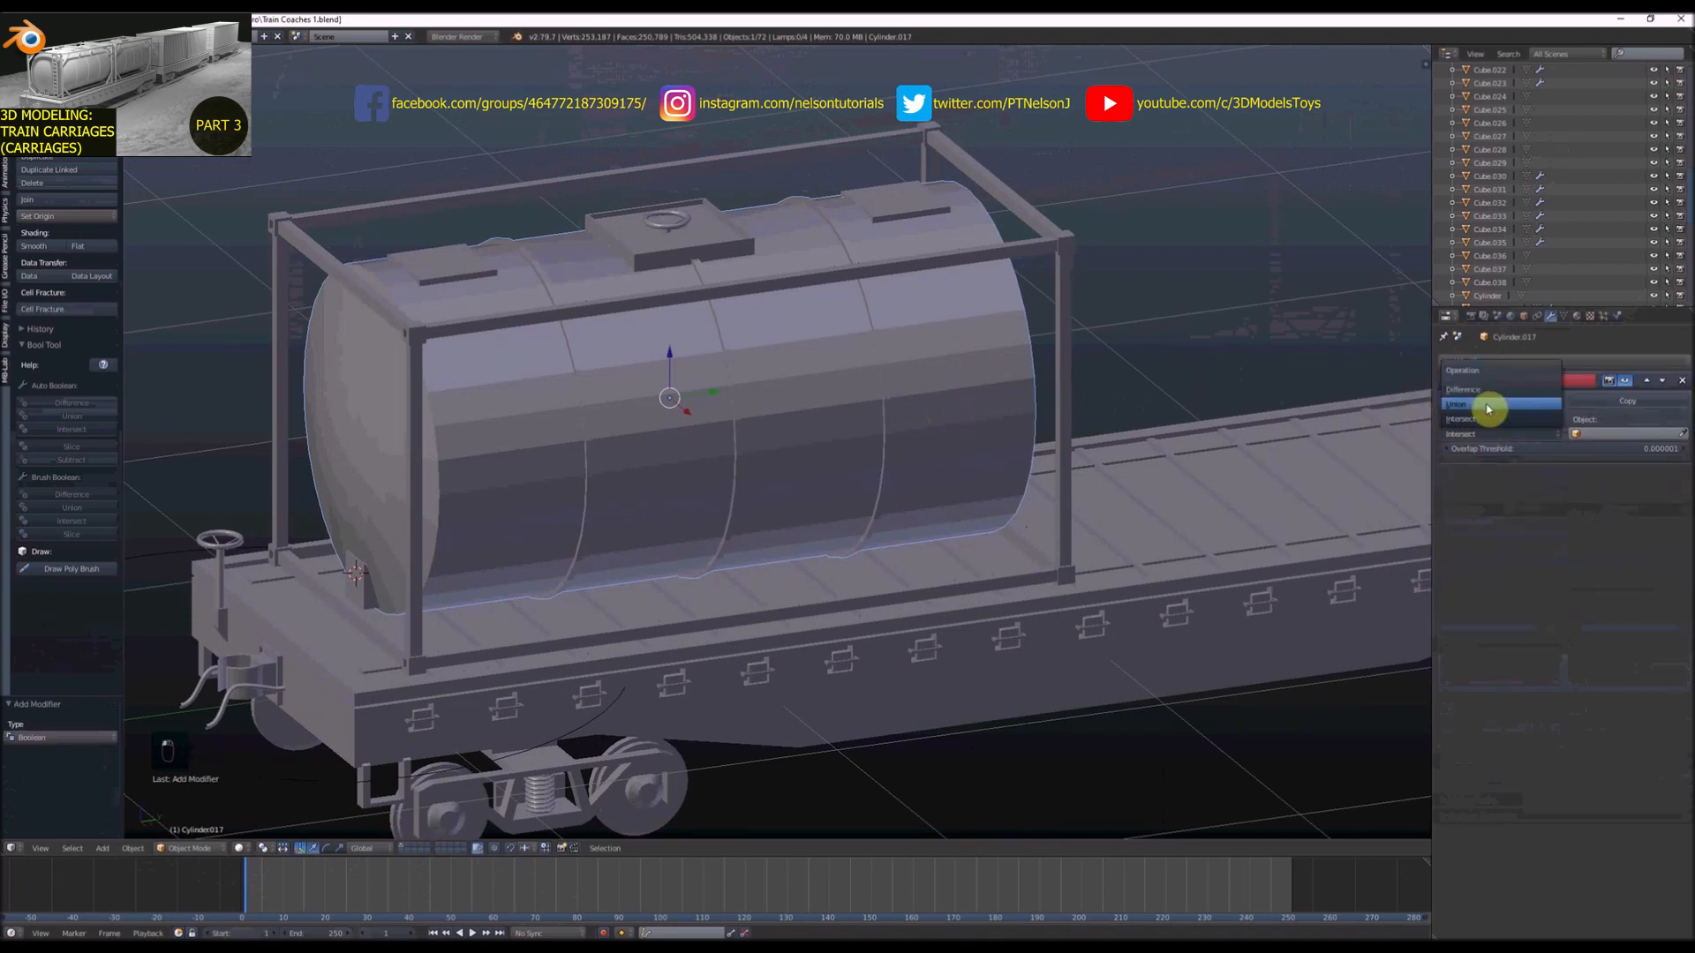
click(1464, 389)
click(1594, 433)
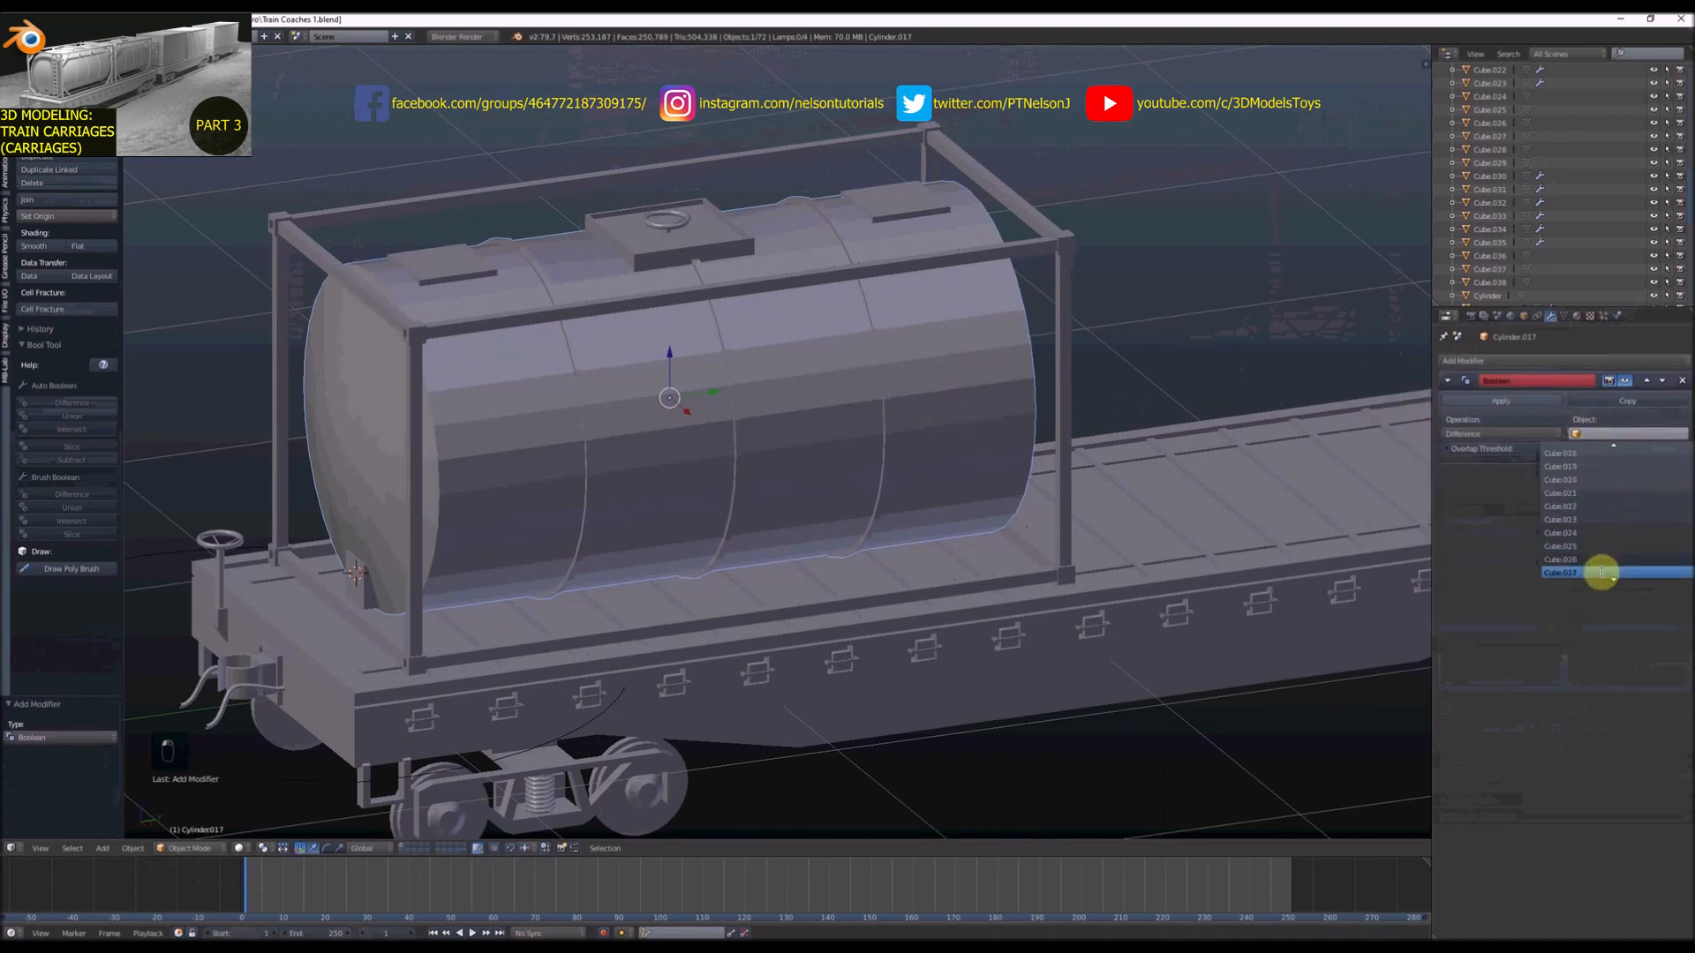
click(1602, 572)
click(1501, 401)
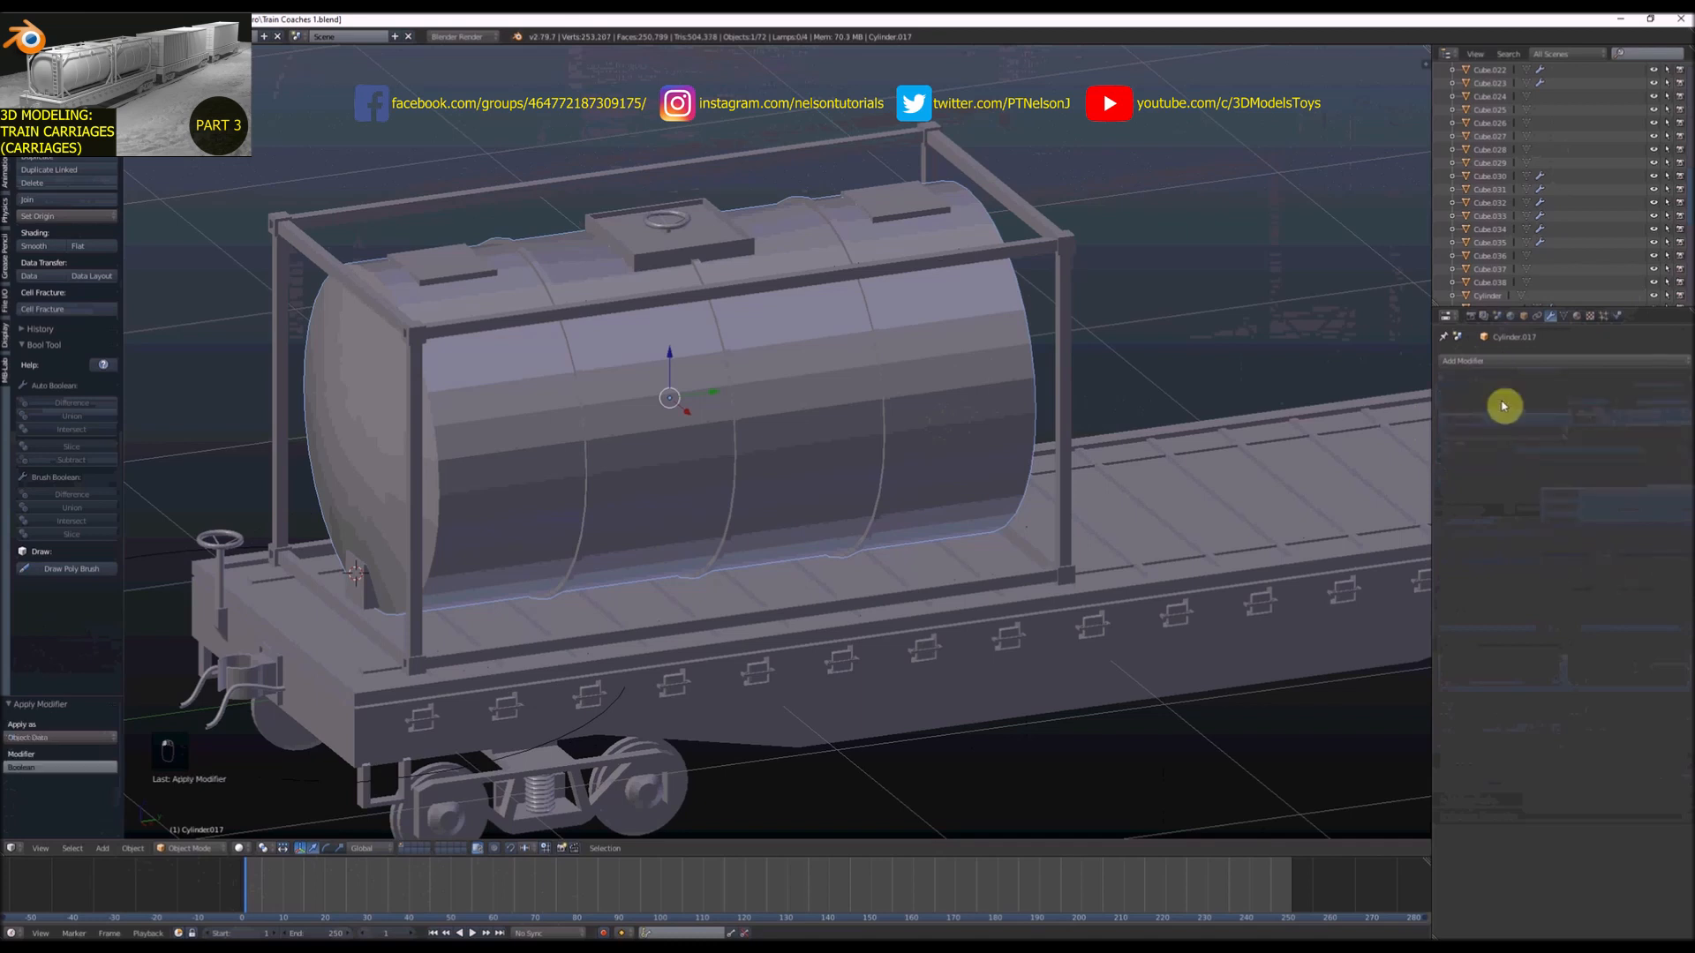
Inset the outer end faces of both support blocks by about 0.17
scroll(1063, 439, down, 3)
middle_drag(1063, 439, 960, 523)
scroll(795, 514, up, 5)
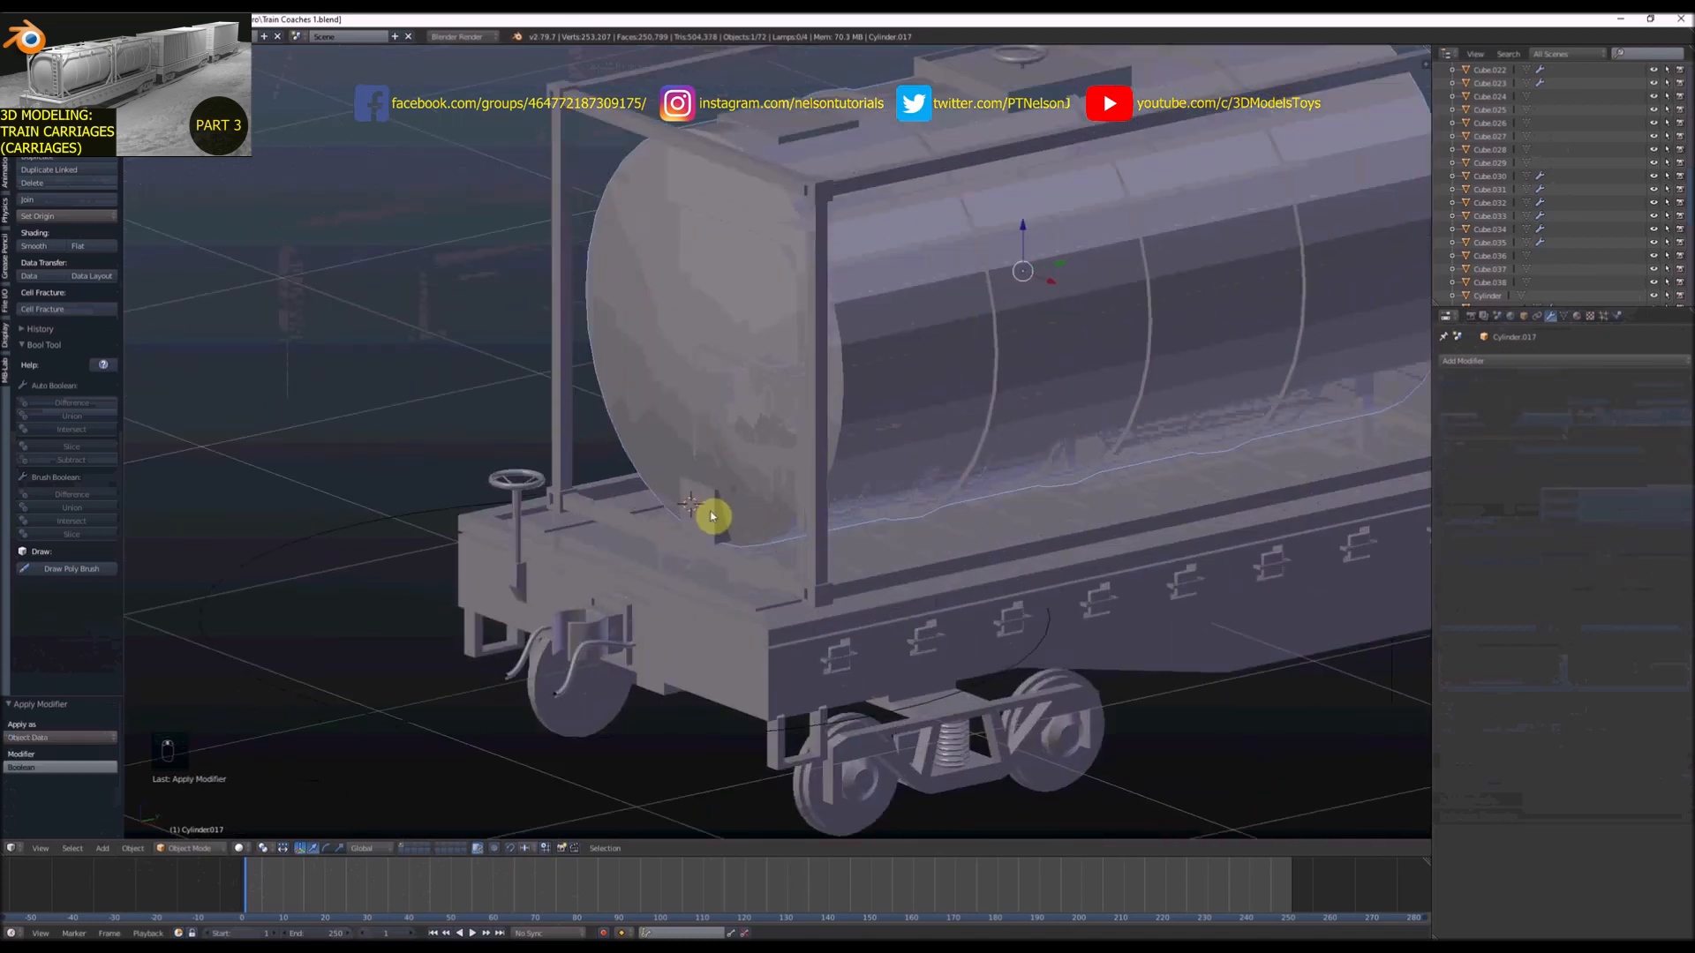
right_click(708, 511)
scroll(703, 507, up, 3)
key(Tab)
scroll(722, 505, down, 3)
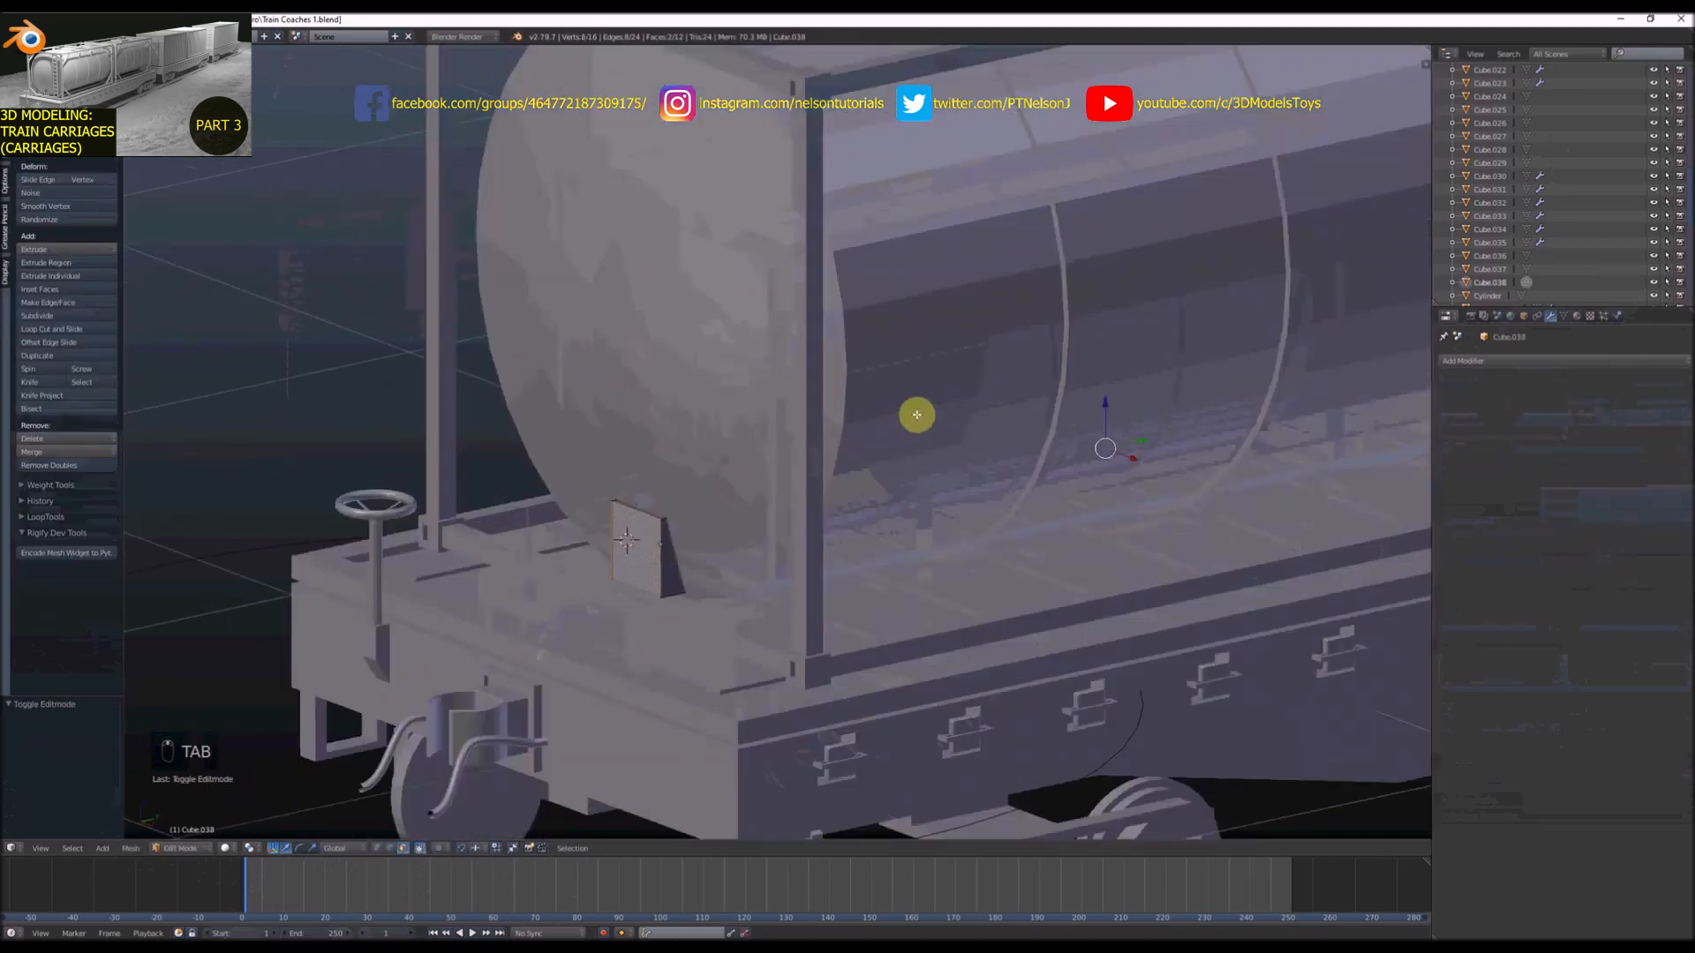
key(i)
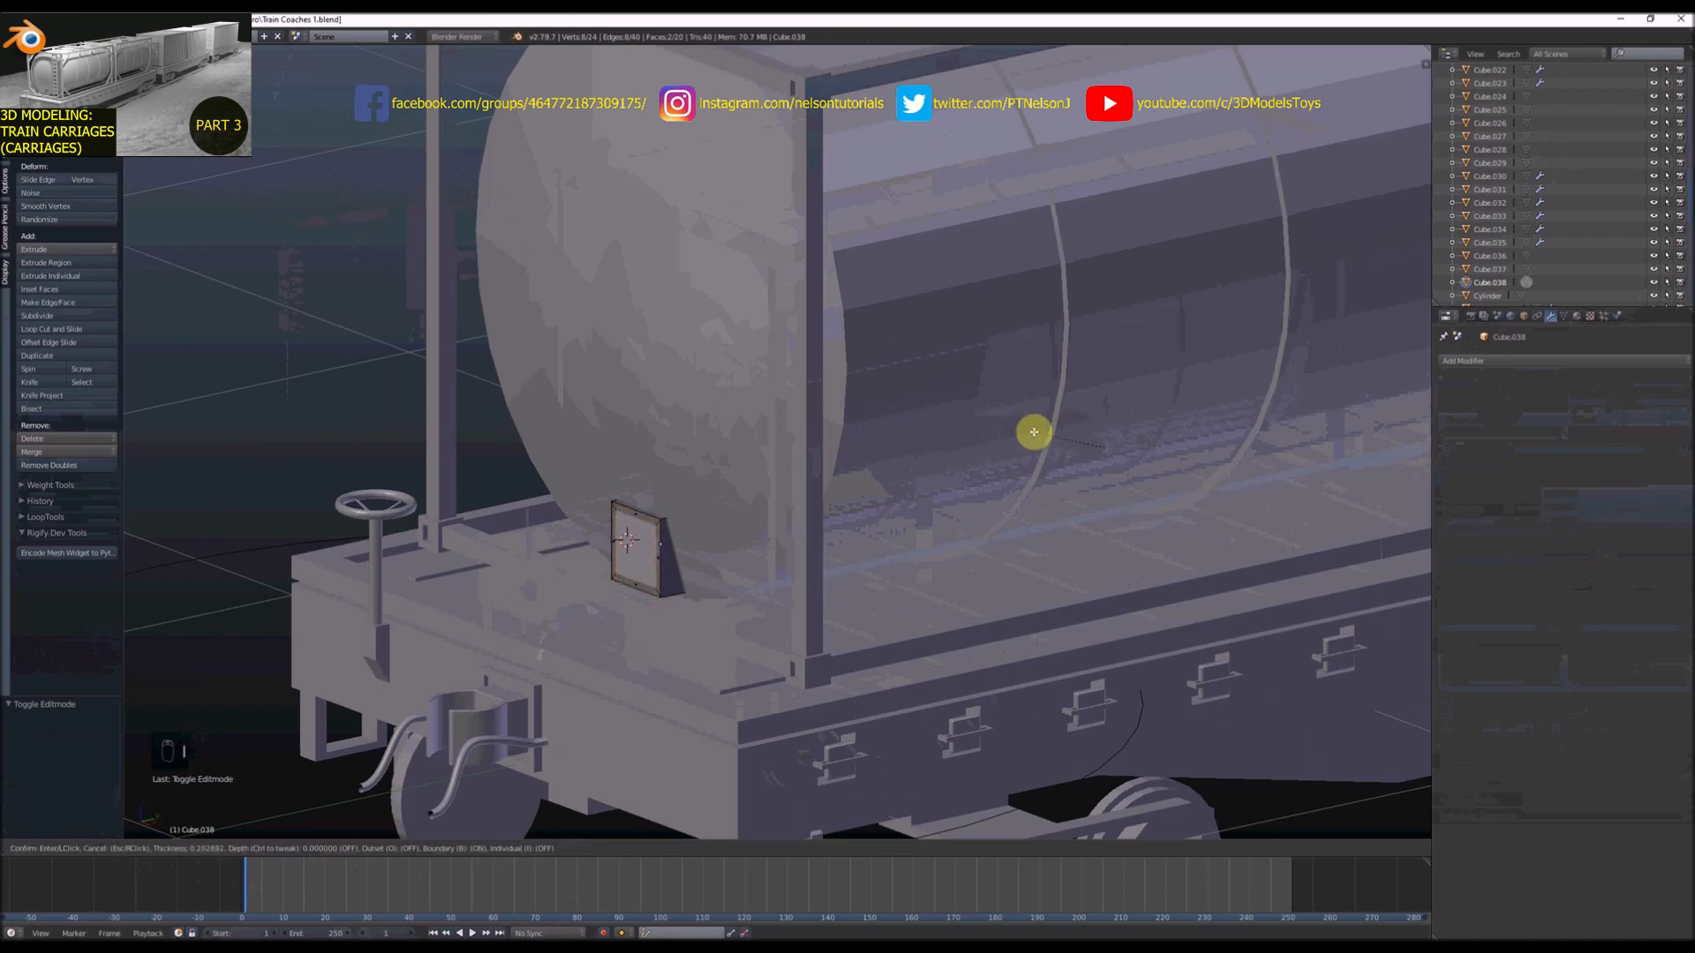
click(965, 447)
Extrude the inset block faces and scale them inward along Y to about 0.95 to form recesses, finishing the mesh edit
key(e)
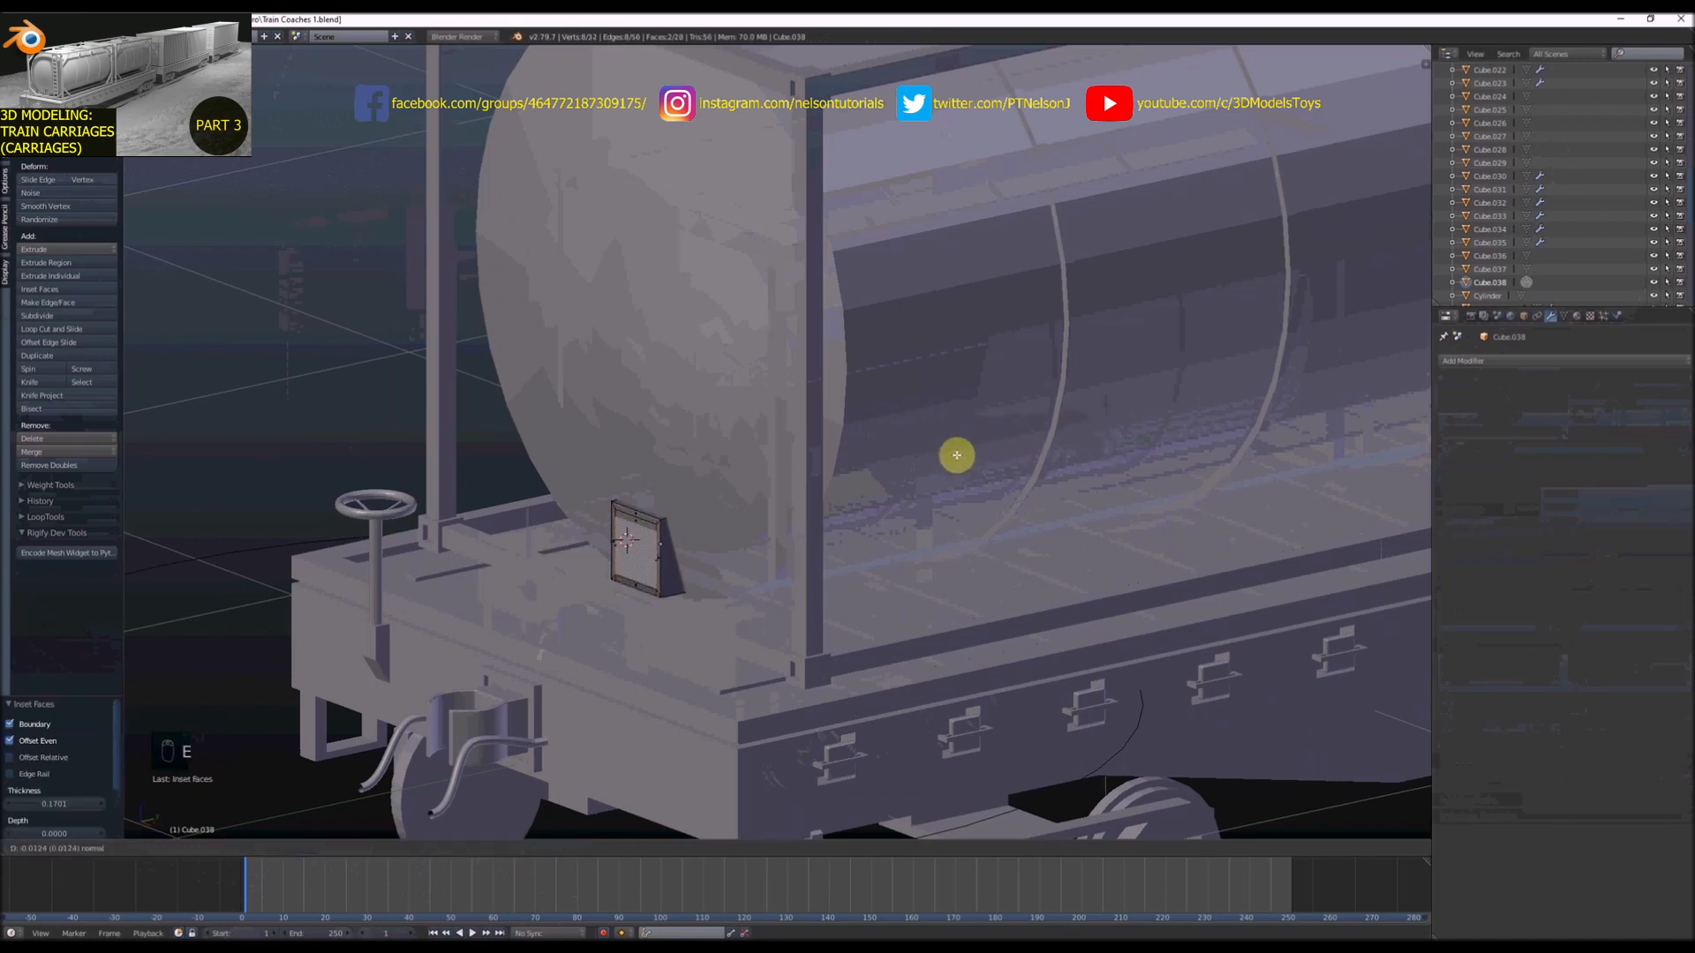
right_click(957, 456)
key(ctrl+z)
key(s)
key(y)
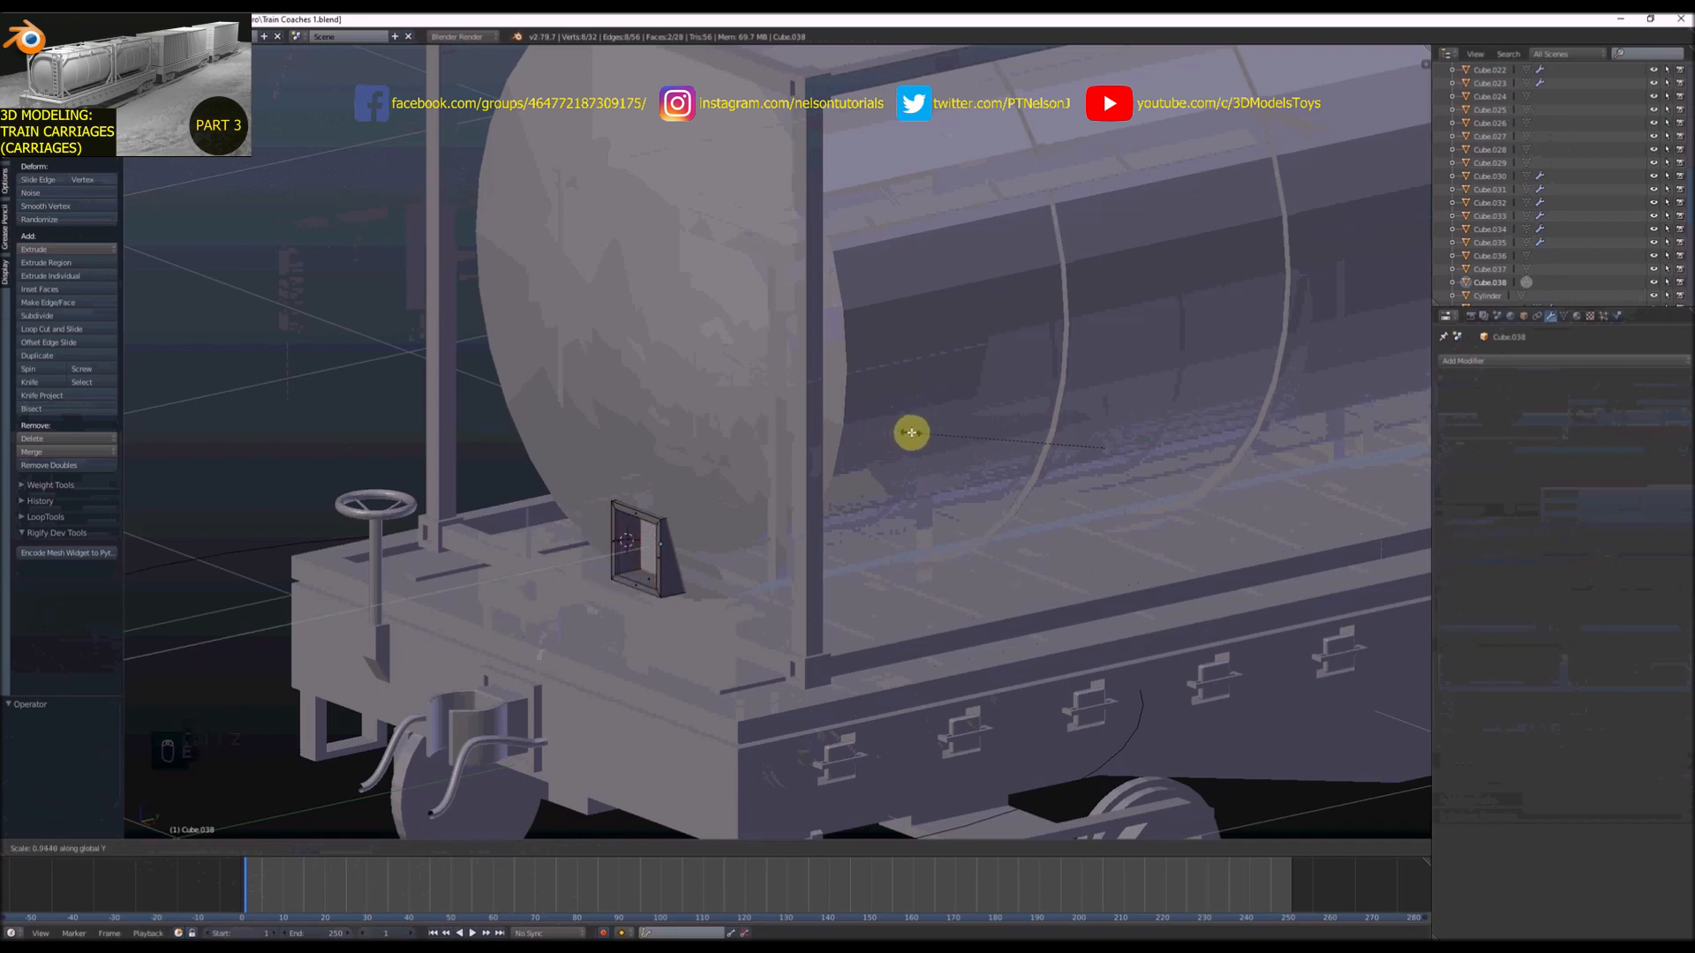
right_click(911, 433)
scroll(609, 533, down, 5)
scroll(608, 535, up, 4)
key(Tab)
Add a cylinder at the near support block and scale it down uniformly to about 0.042
middle_drag(538, 631, 625, 601)
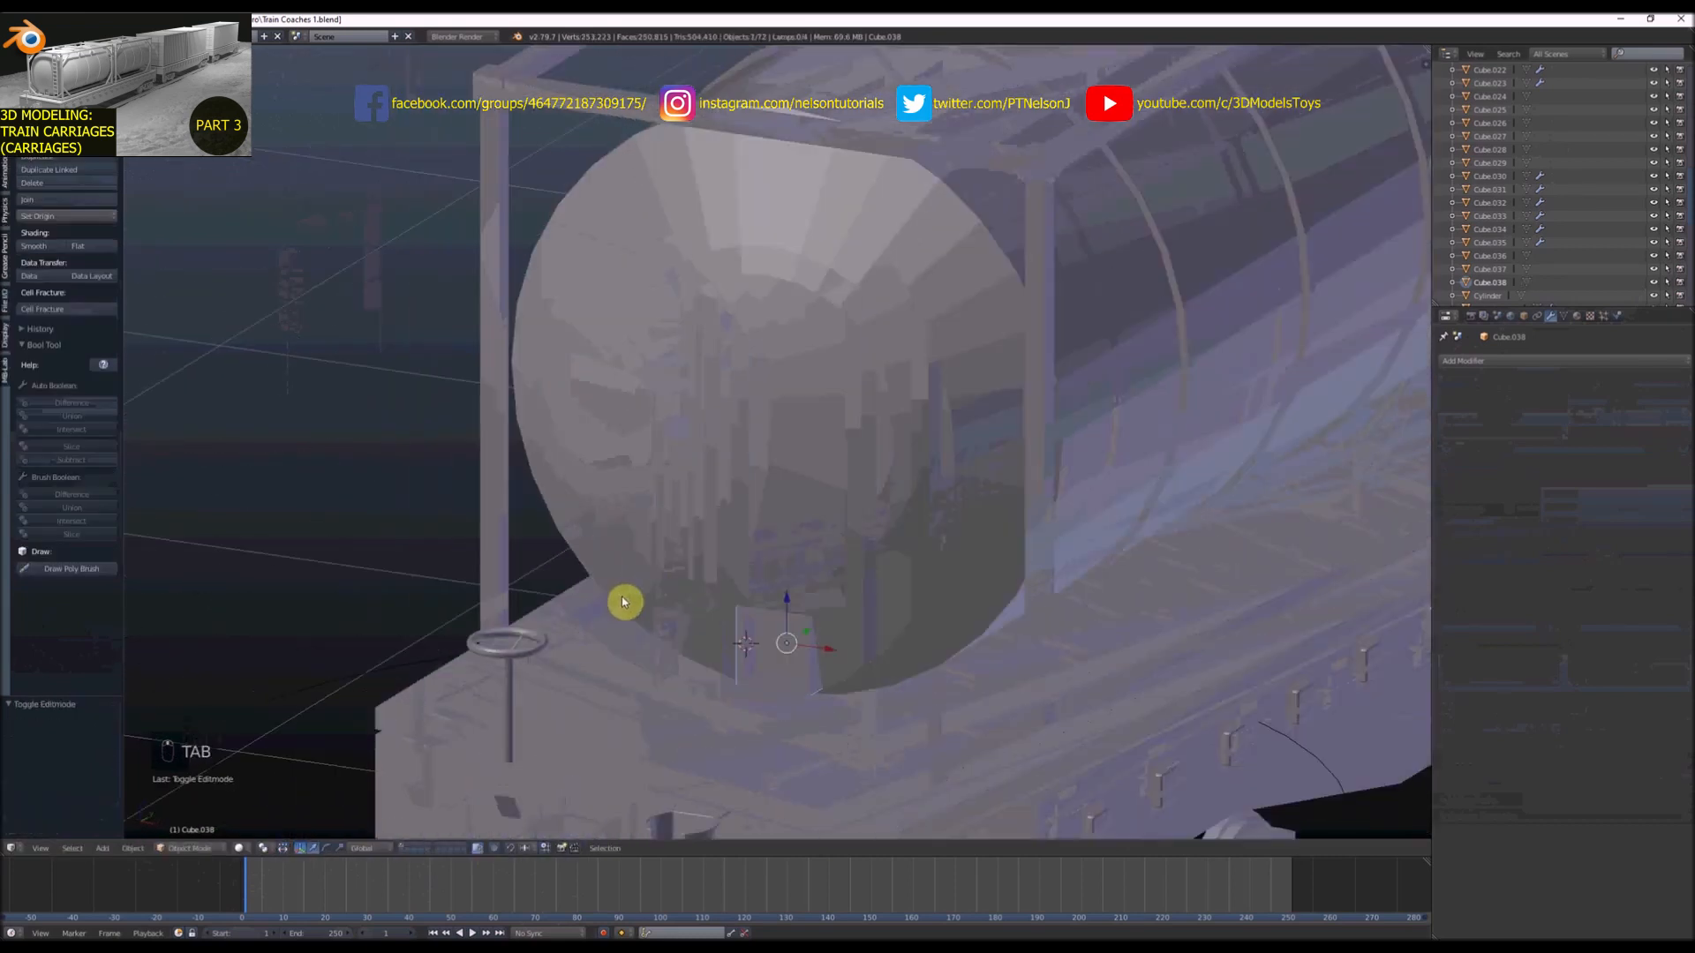
scroll(625, 601, up, 3)
shift+middle_drag(760, 692, 703, 556)
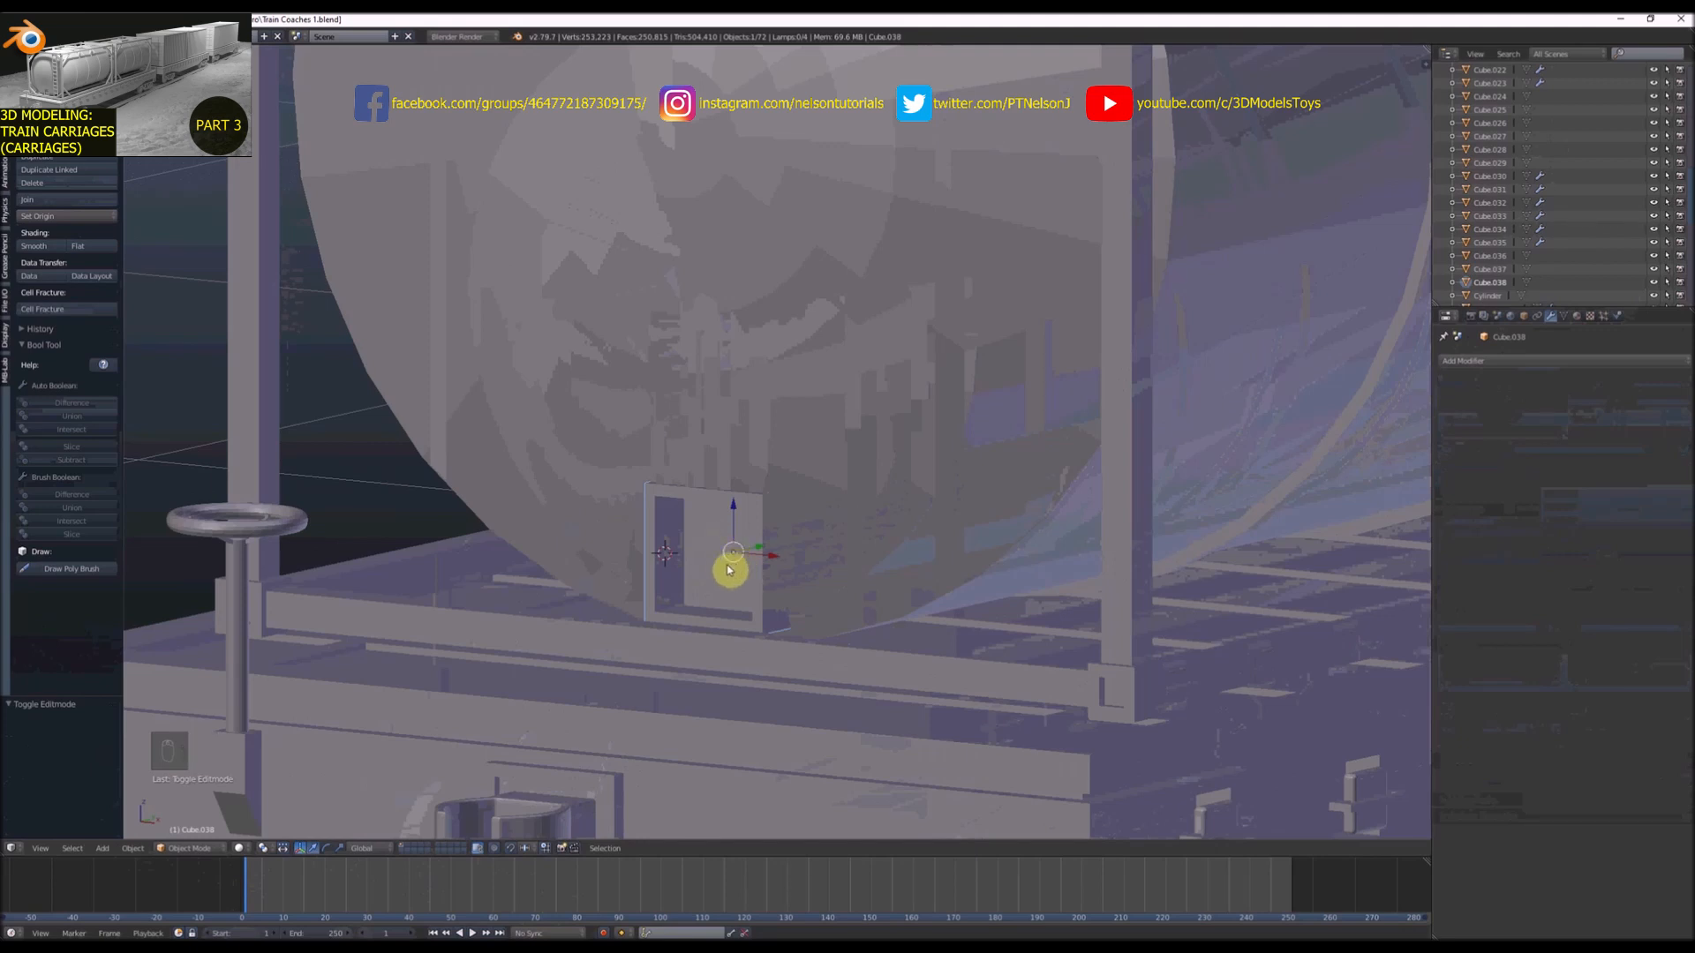
key(shift+a)
click(769, 589)
key(s)
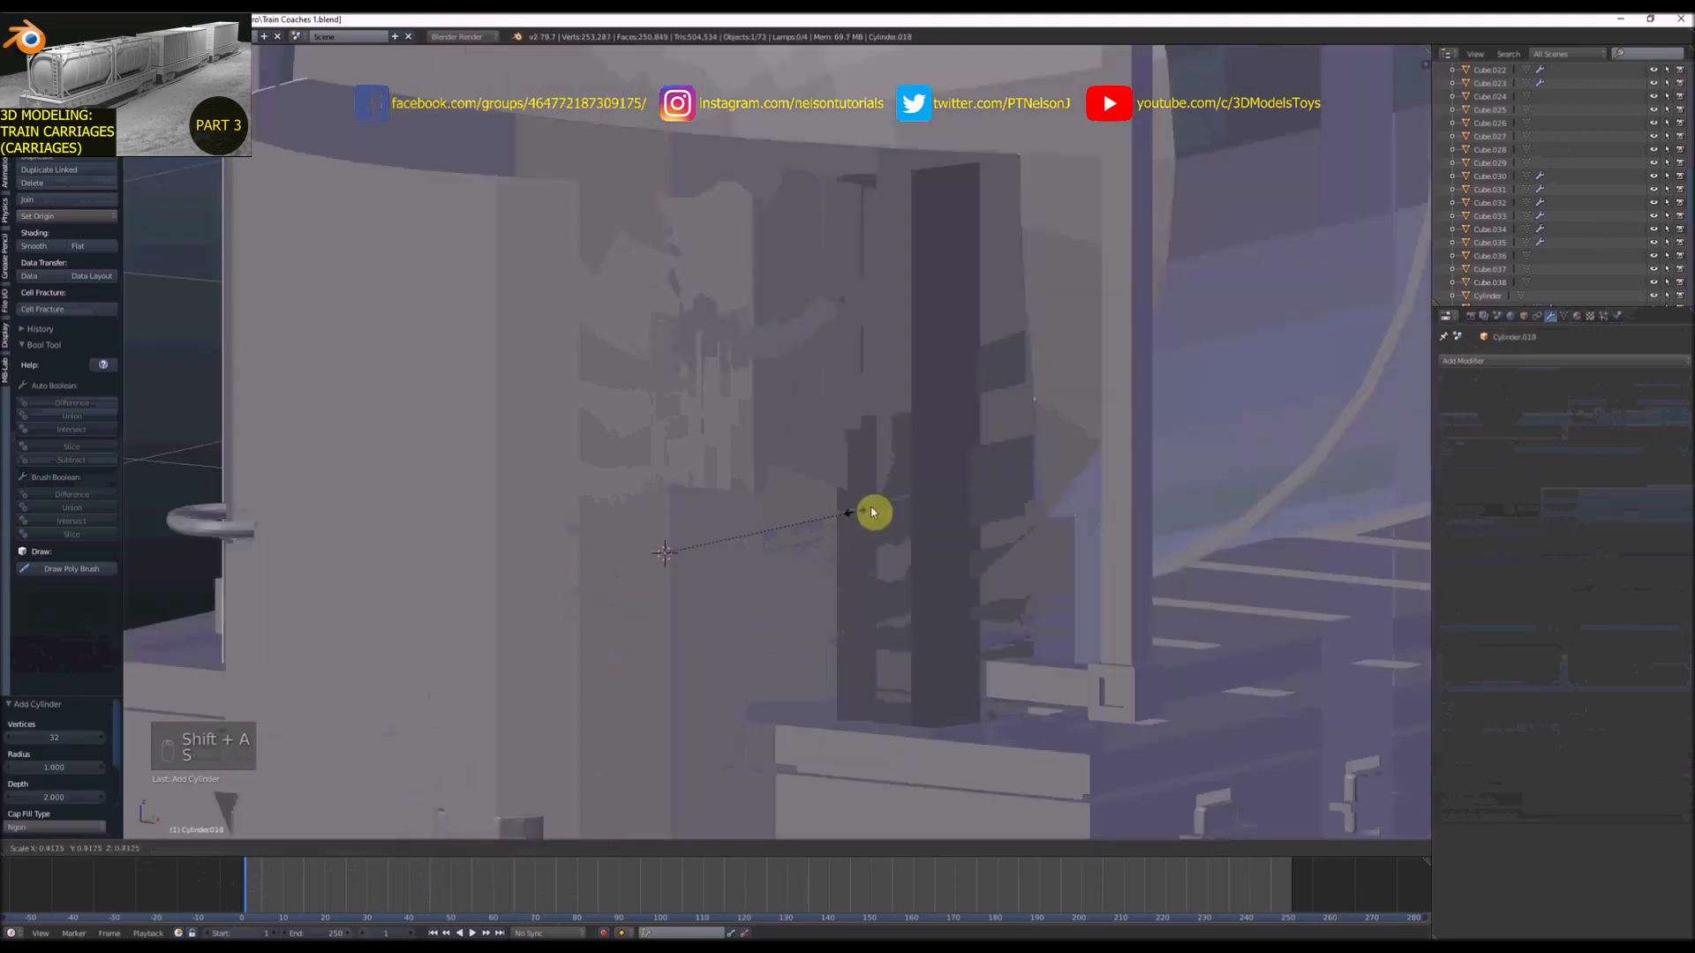
click(738, 559)
key(s)
click(784, 496)
Set the cylinder's X location to 0 and rotate it 90° about X so its axis runs along the carriage
click(1524, 317)
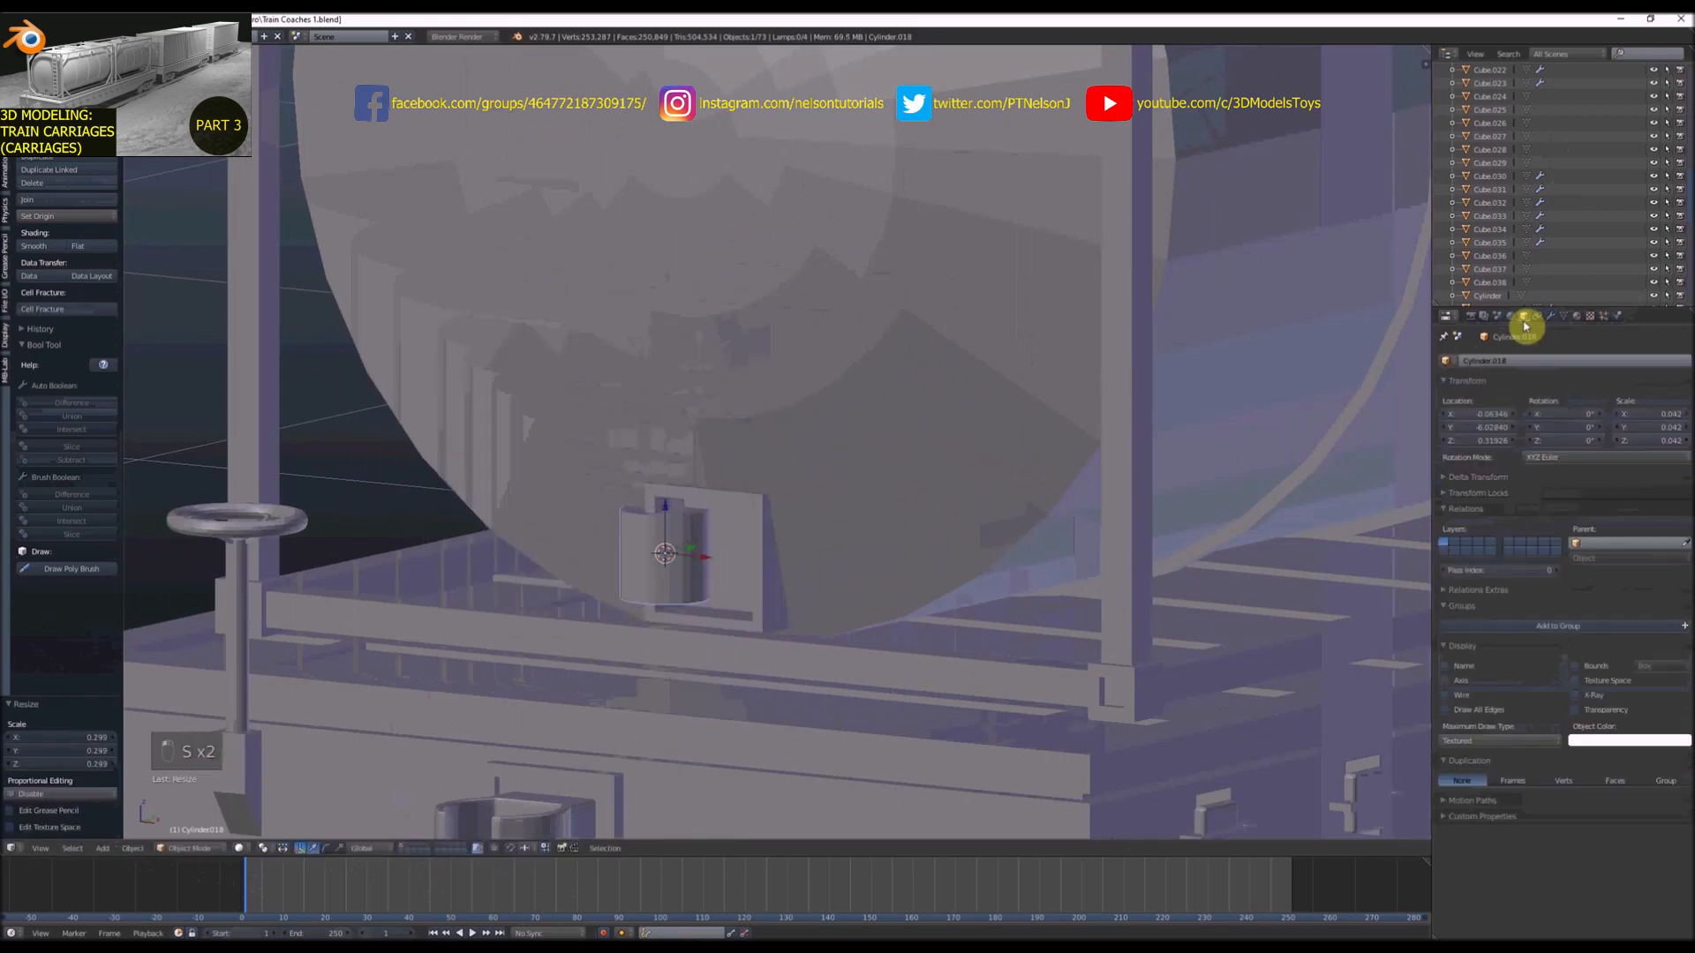
click(1482, 414)
text(0)
key(Return)
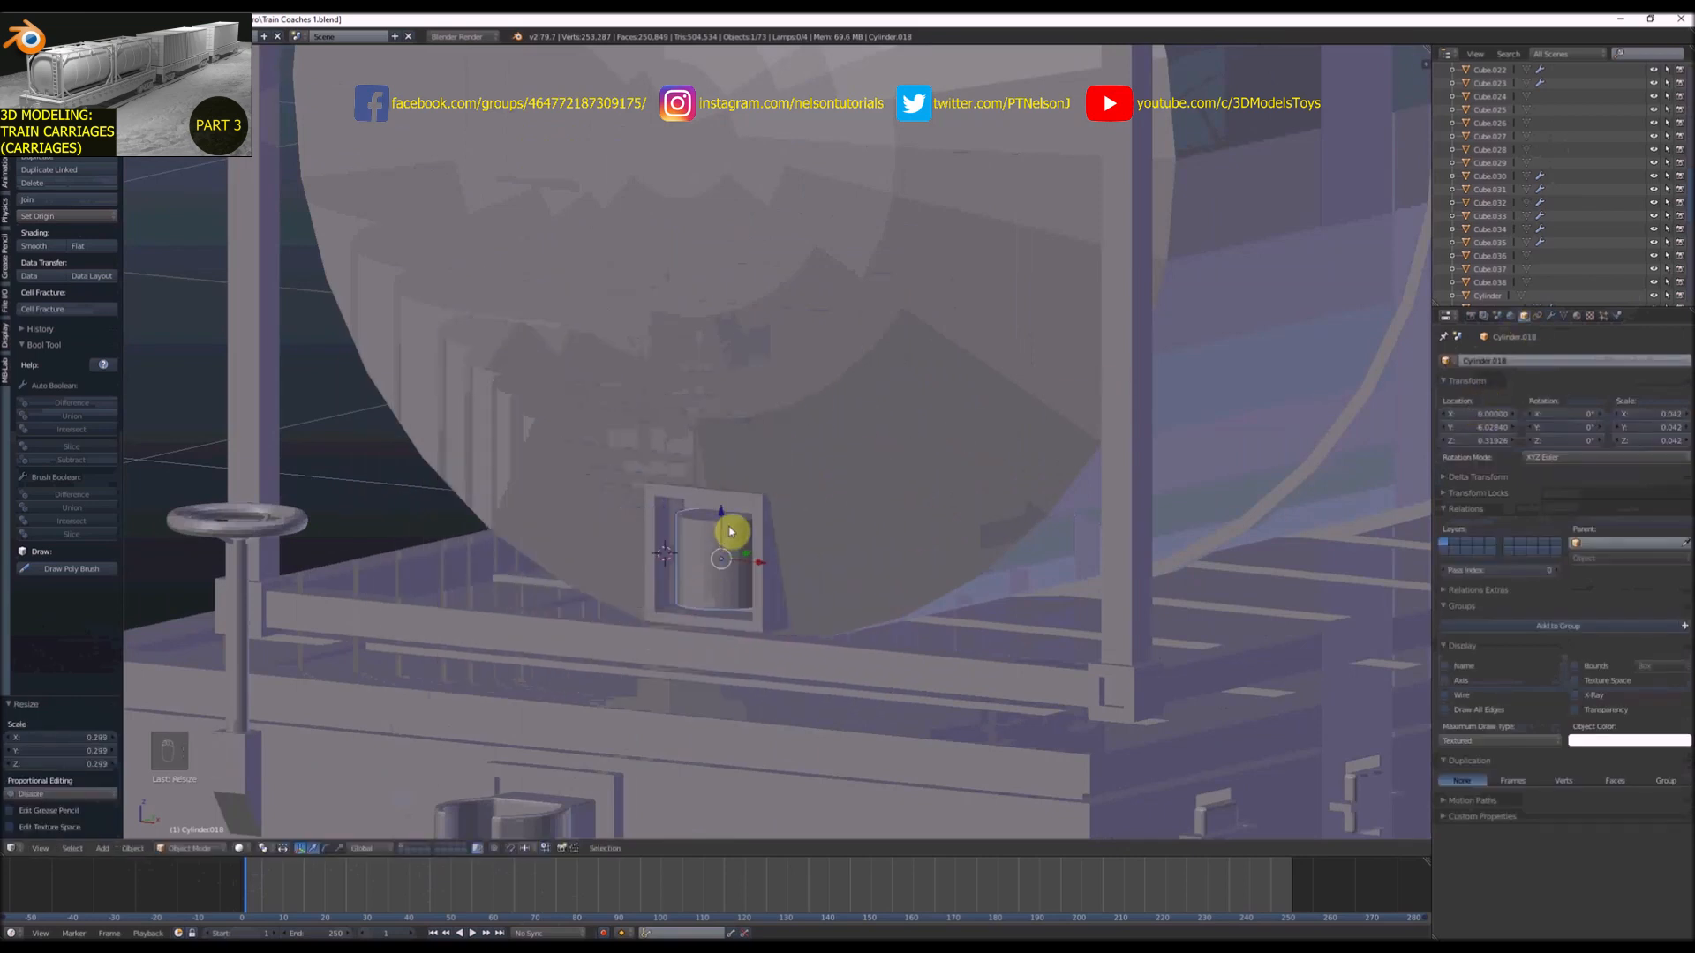
key(KP_3)
key(z)
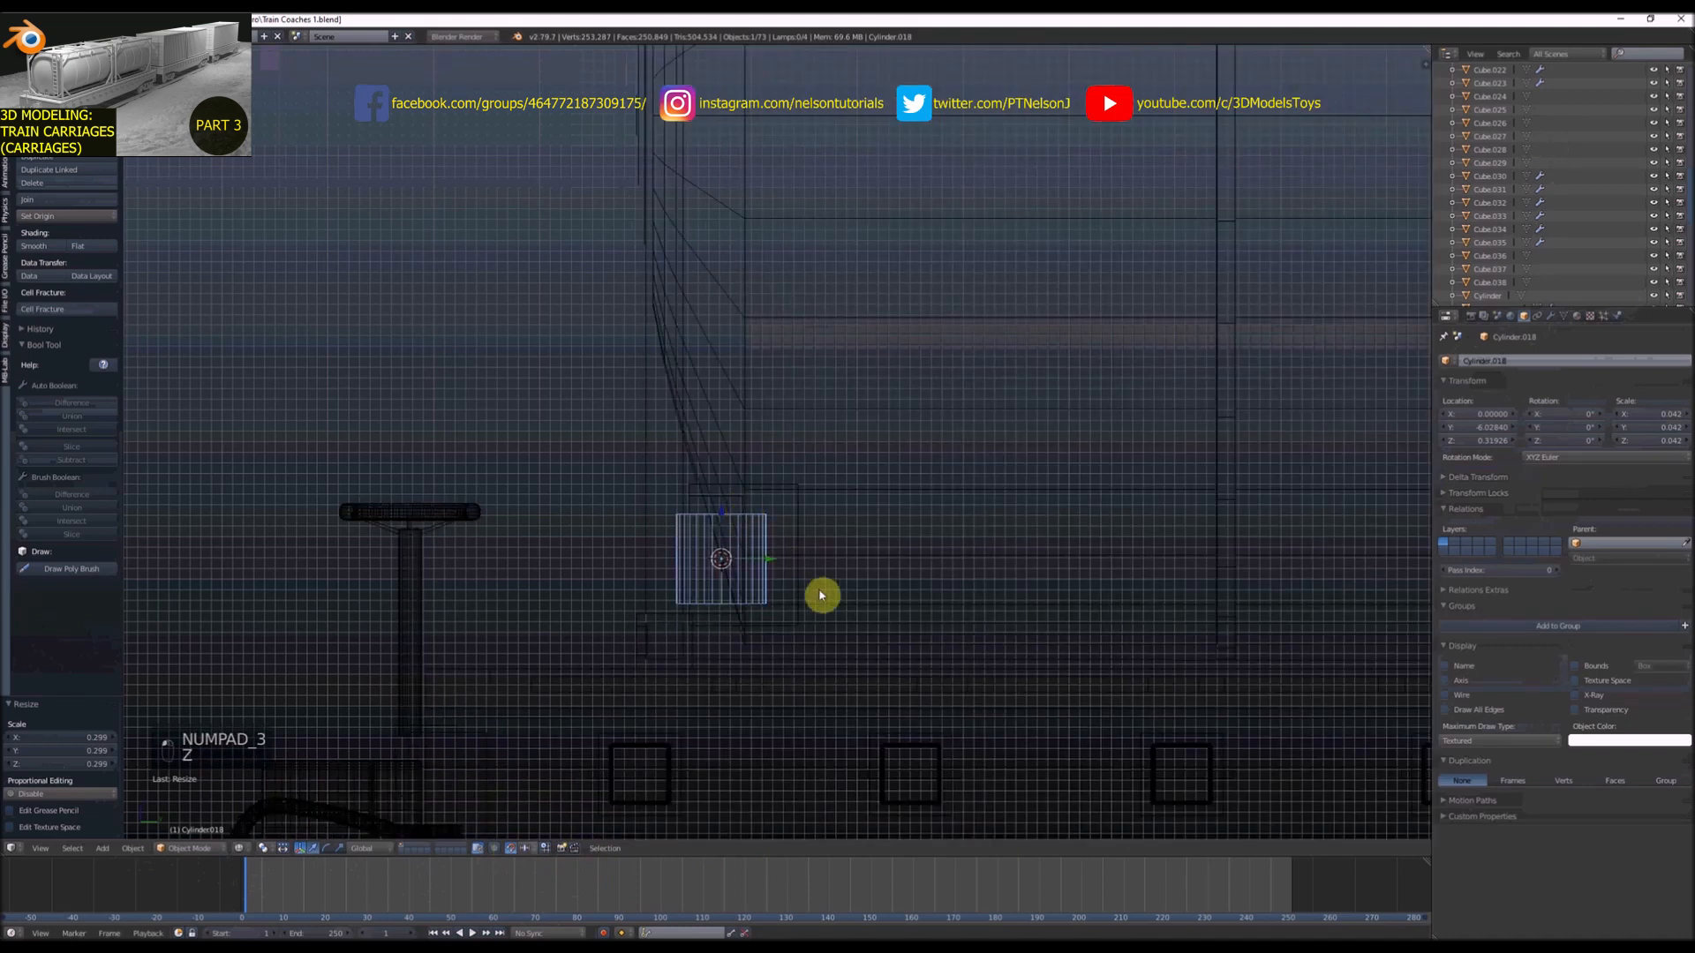
key(r)
click(756, 497)
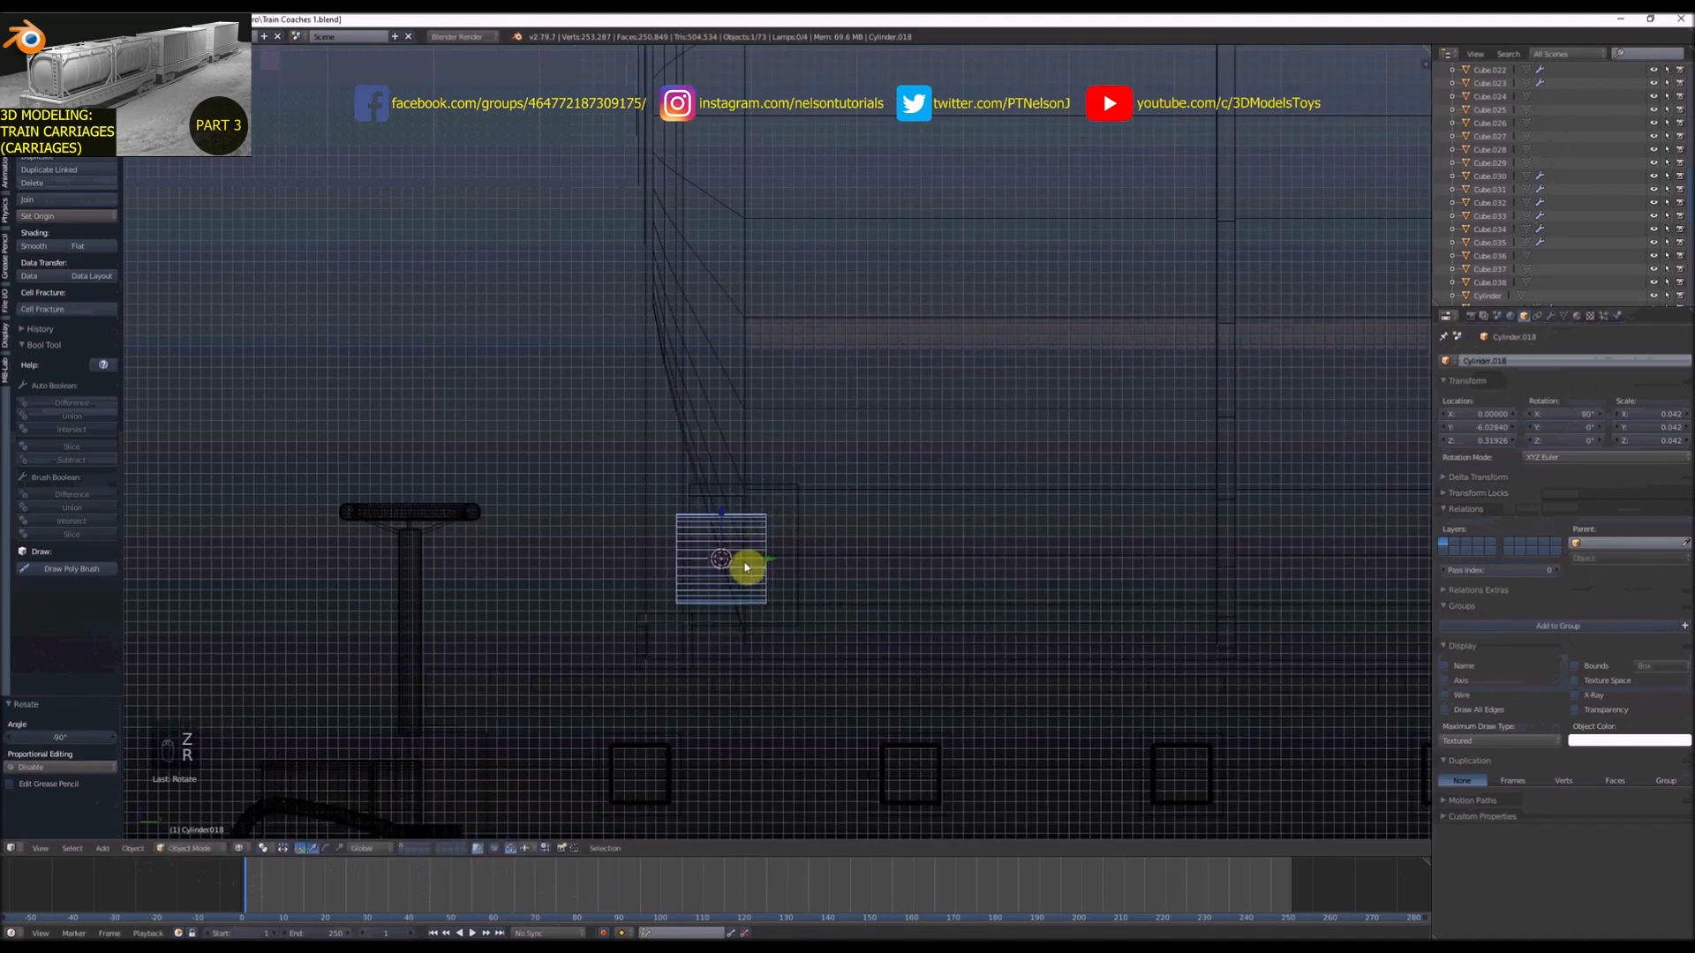
key(z)
Scale the cylinder down to about 0.036 so it fits inside the block's recess
middle_drag(745, 564, 811, 635)
click(509, 851)
scroll(799, 517, up, 3)
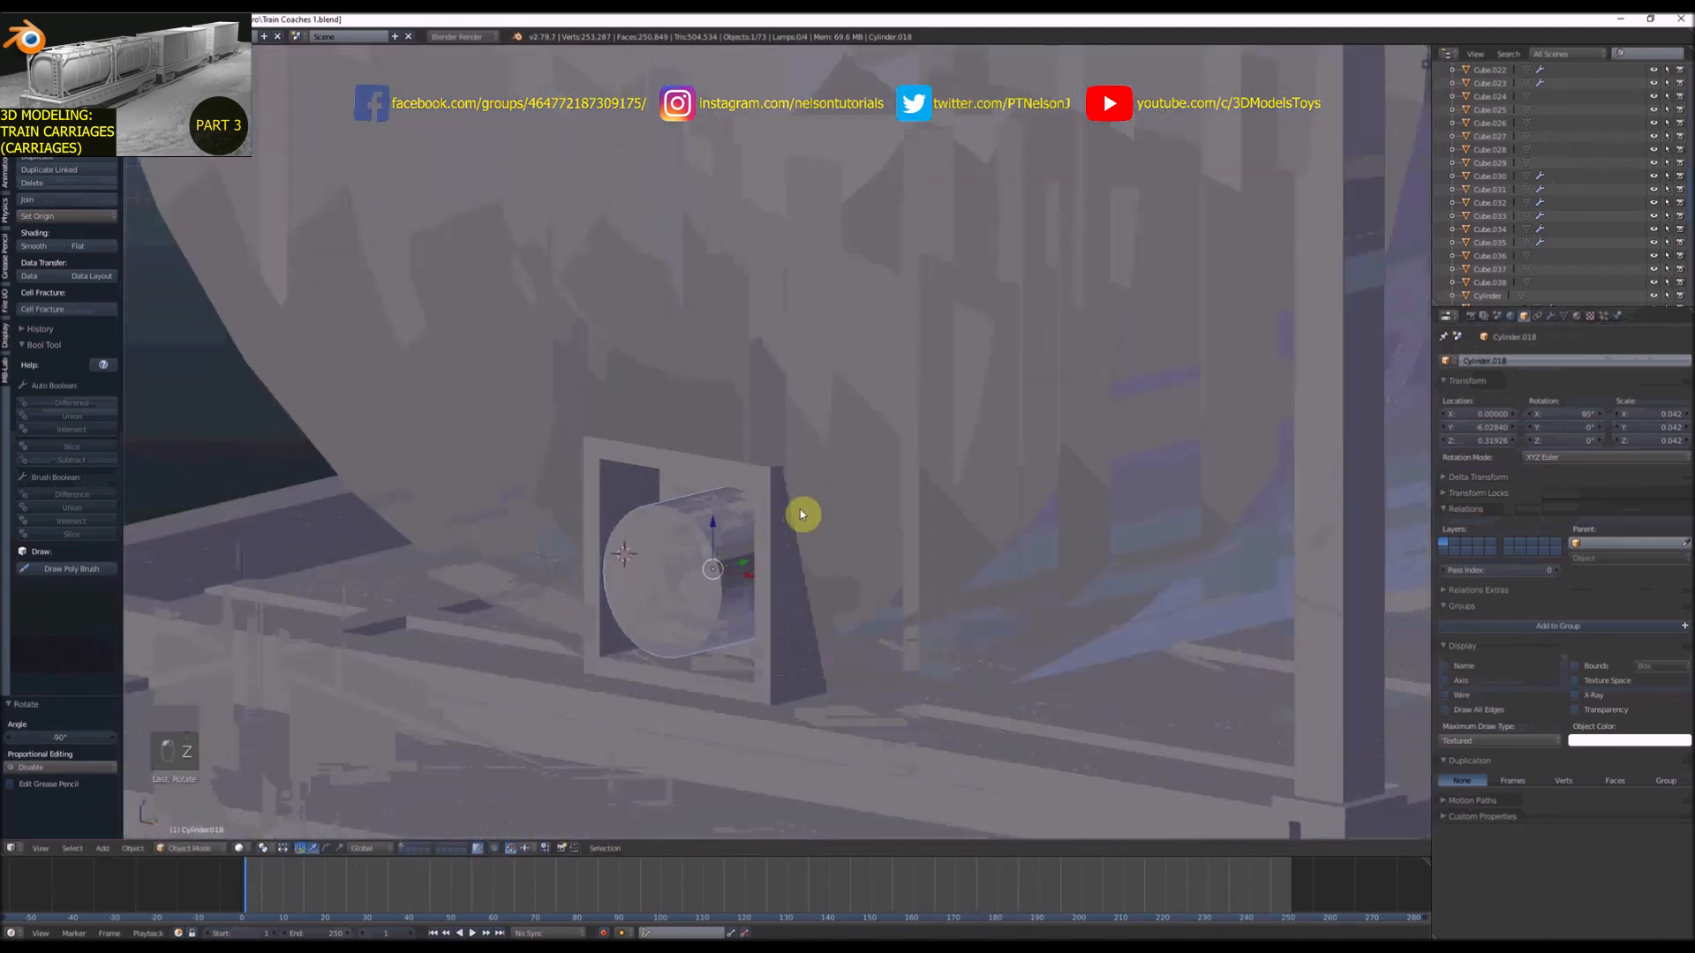
key(s)
click(803, 523)
middle_drag(804, 524, 769, 560)
key(s)
click(821, 535)
Move the cylinder's outward end face about 0.015 inward along Y and bevel its rim, finishing the mesh edit
key(Tab)
key(ctrl+Tab)
click(734, 554)
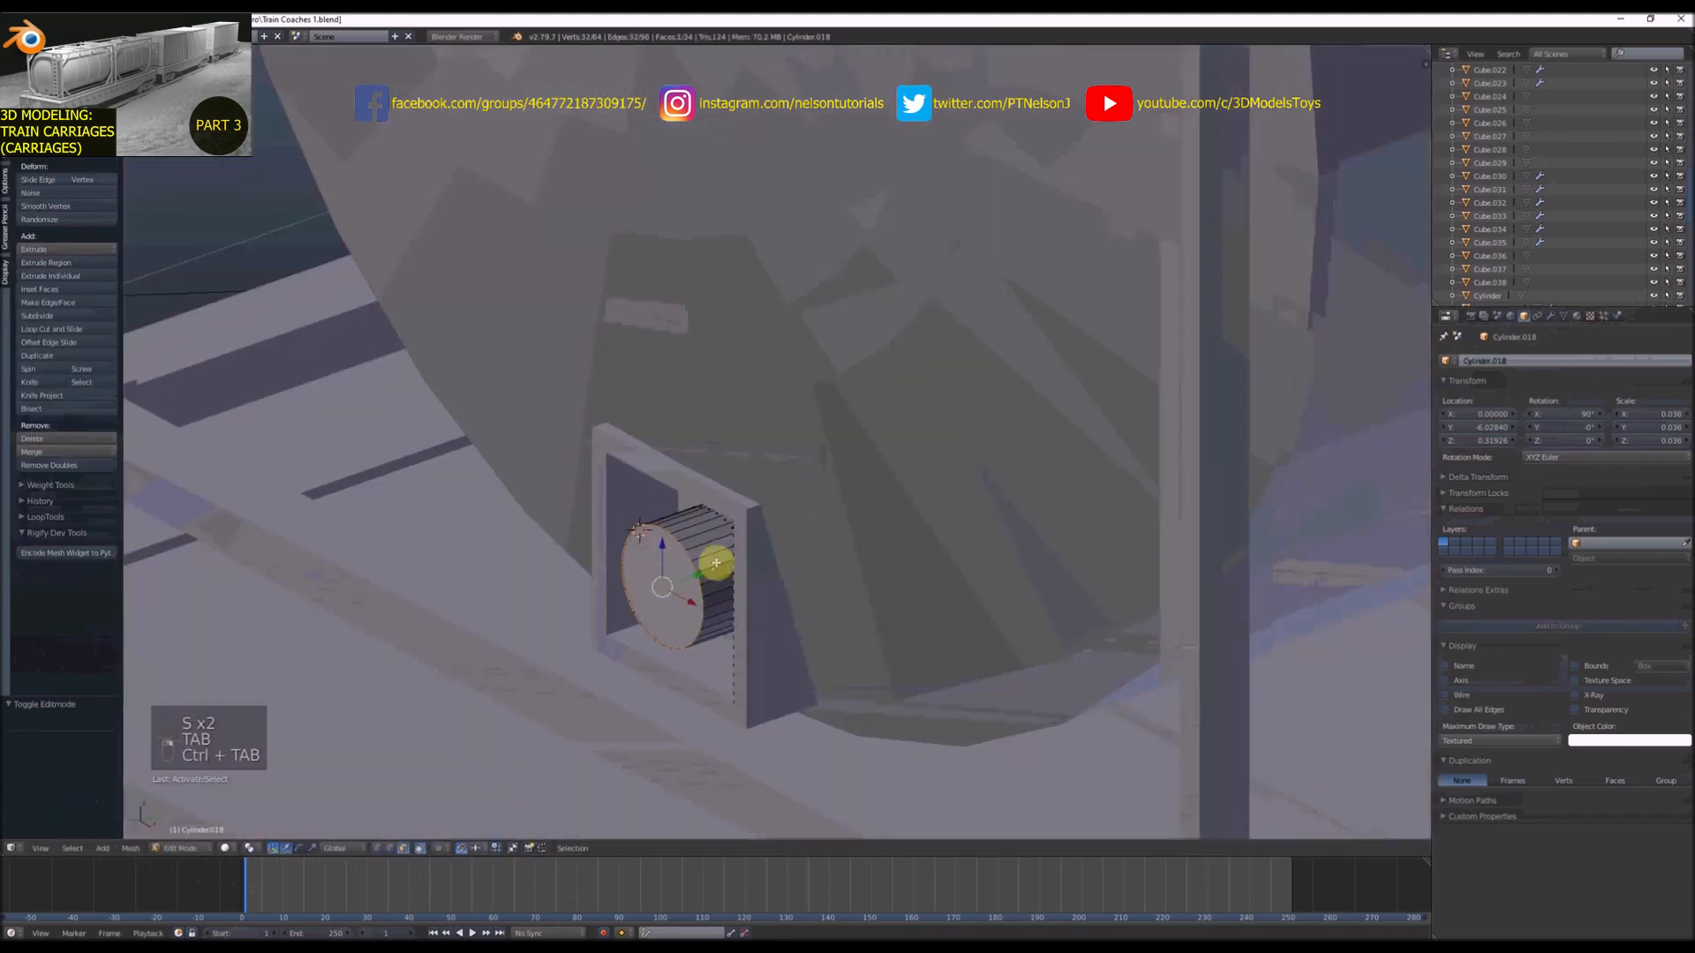
right_click(702, 574)
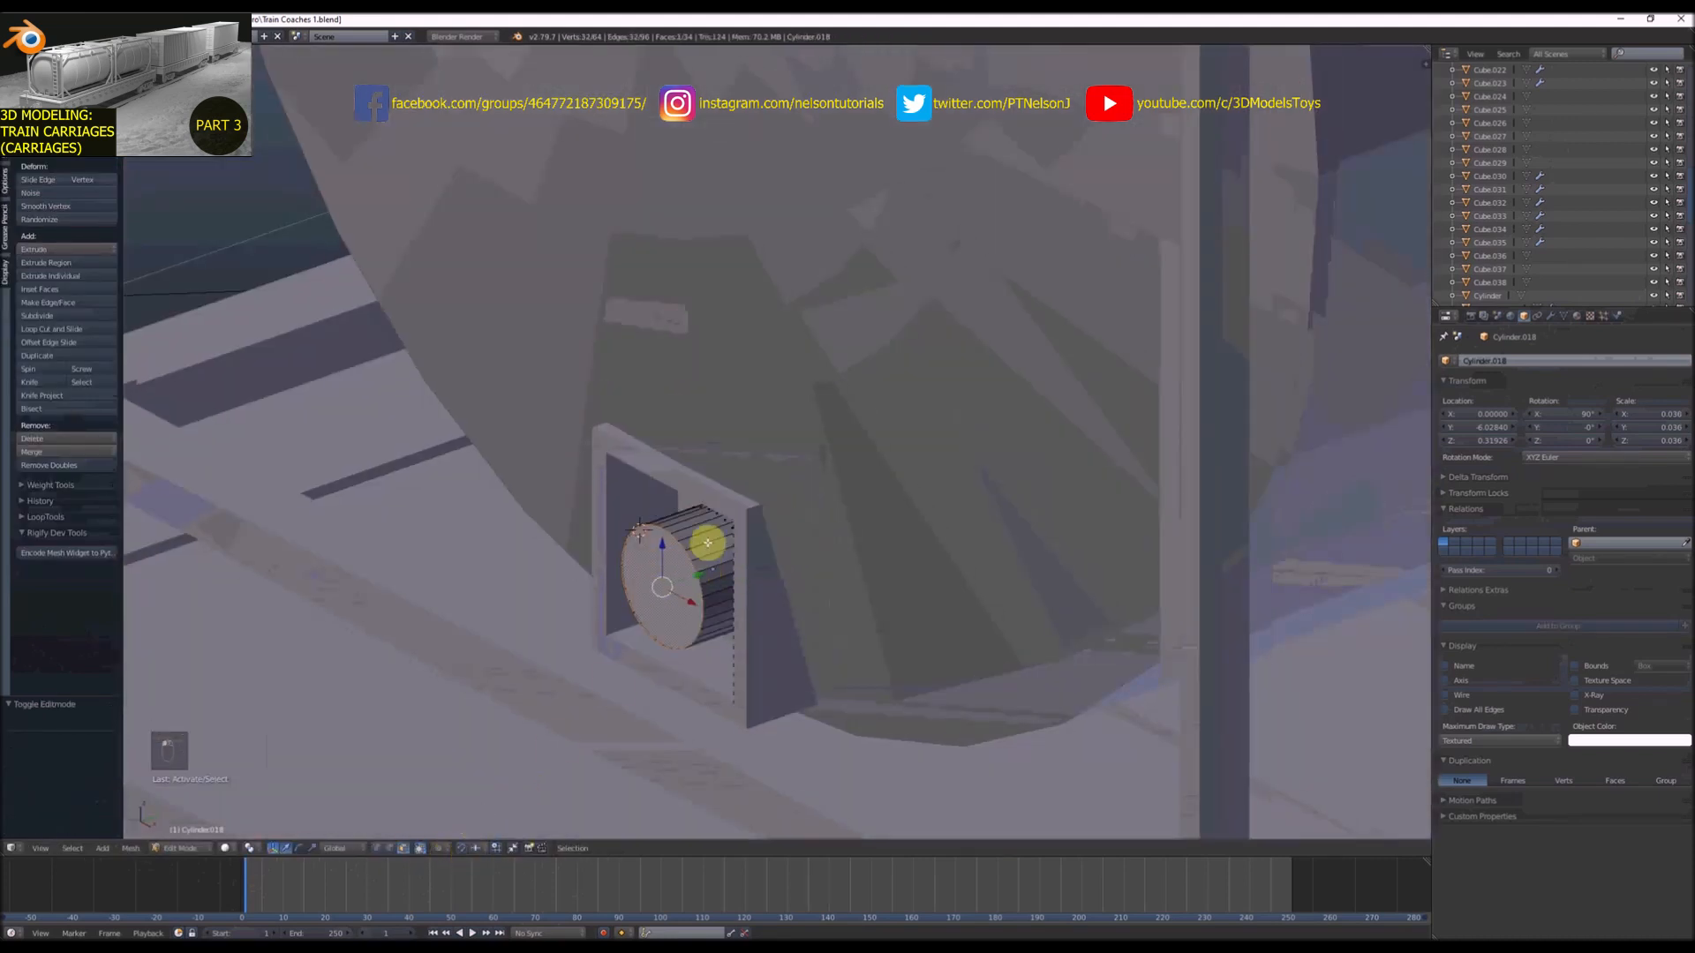
key(e)
click(795, 548)
key(ctrl+b)
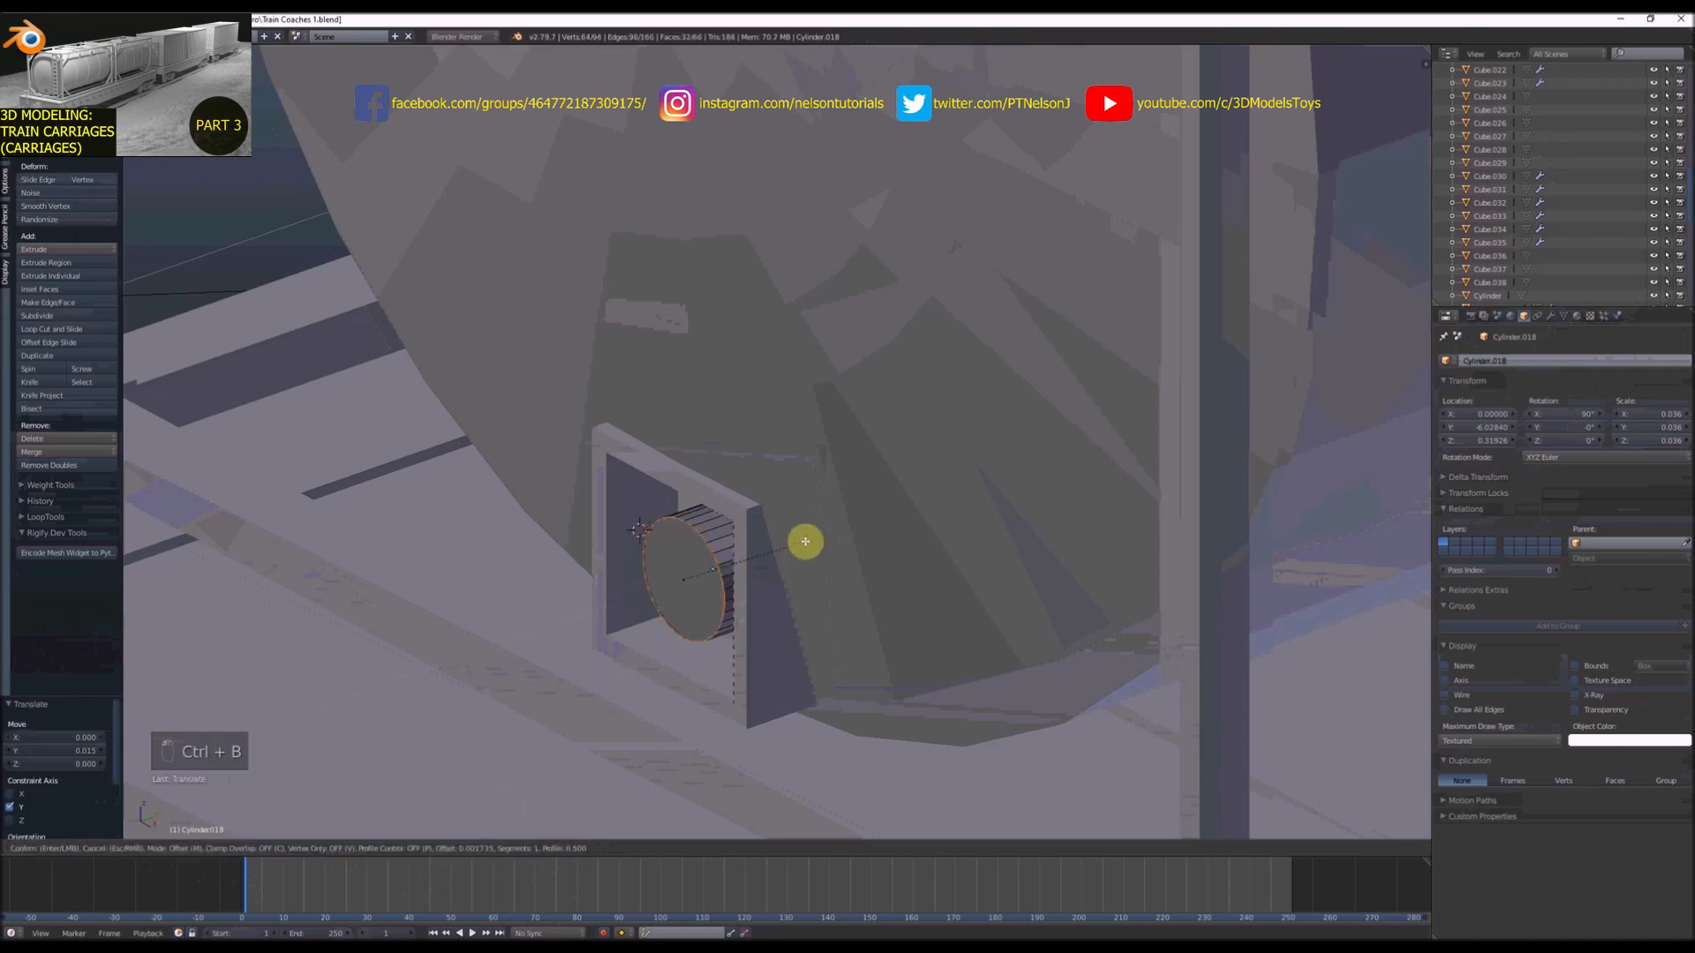
click(1153, 403)
key(Tab)
Duplicate the whole cylinder within its mesh and move the copy about 1.494 along Y toward the tank's far end
scroll(702, 613, down, 9)
click(876, 608)
middle_drag(876, 608, 780, 579)
scroll(683, 579, up, 3)
right_click(702, 583)
scroll(698, 584, down, 2)
right_click(699, 584)
scroll(695, 584, down, 3)
key(z)
key(Tab)
key(a)
key(a)
key(a)
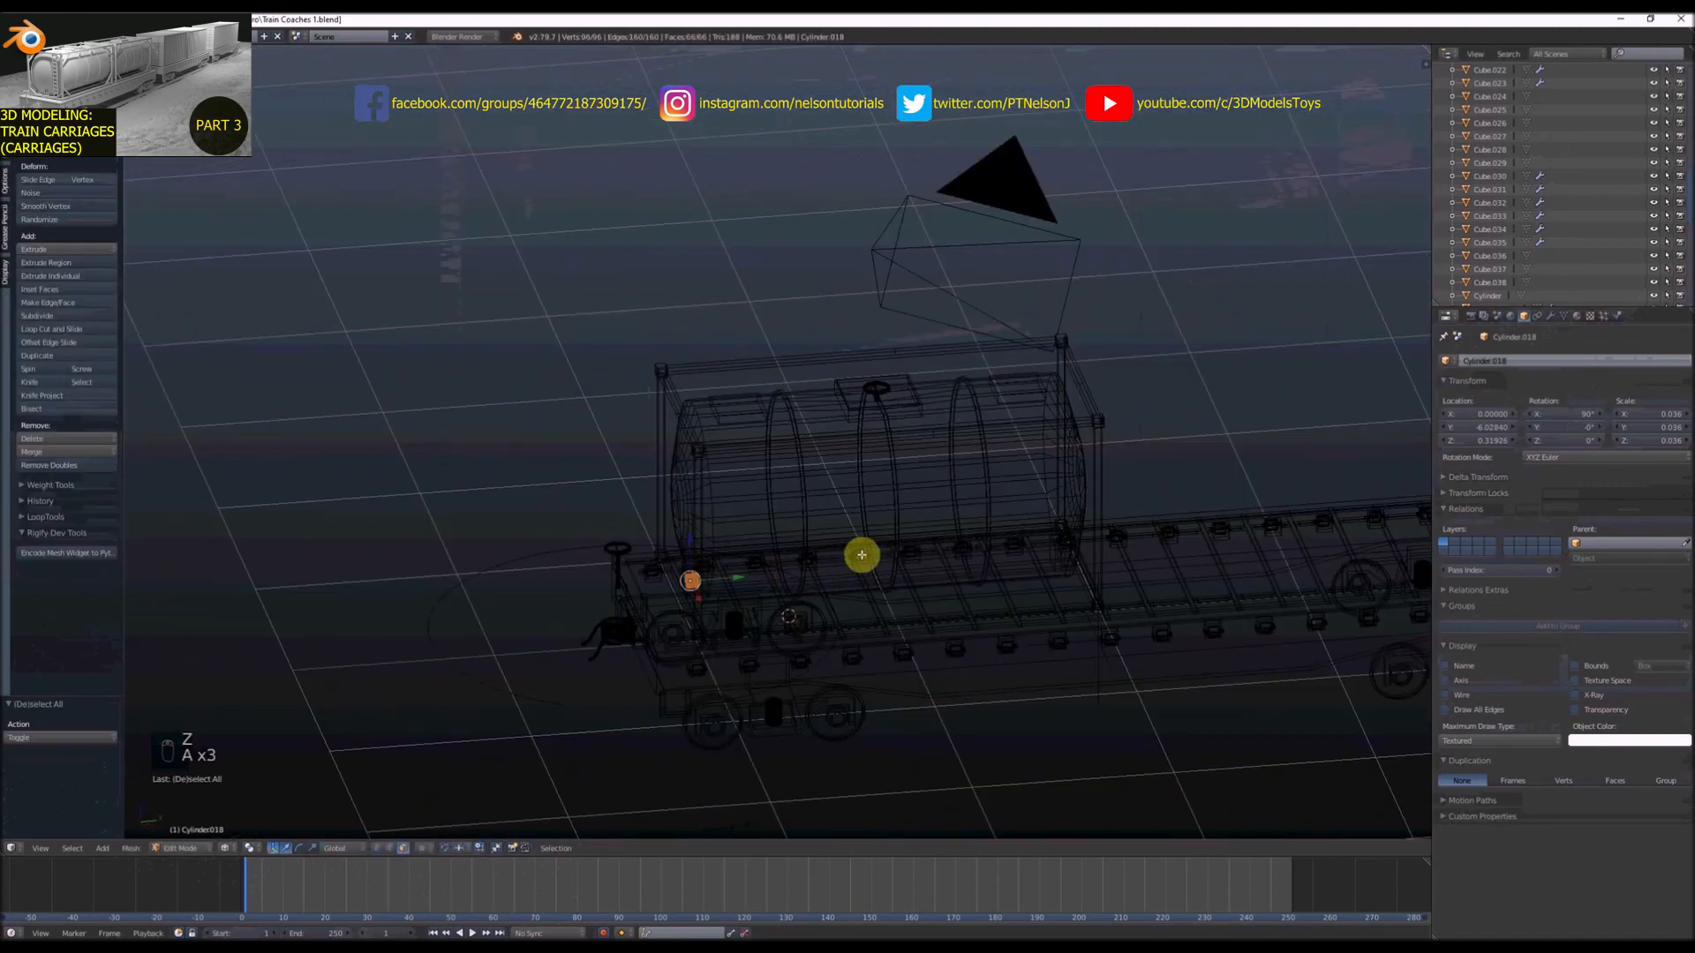
key(shift+d)
click(1094, 507)
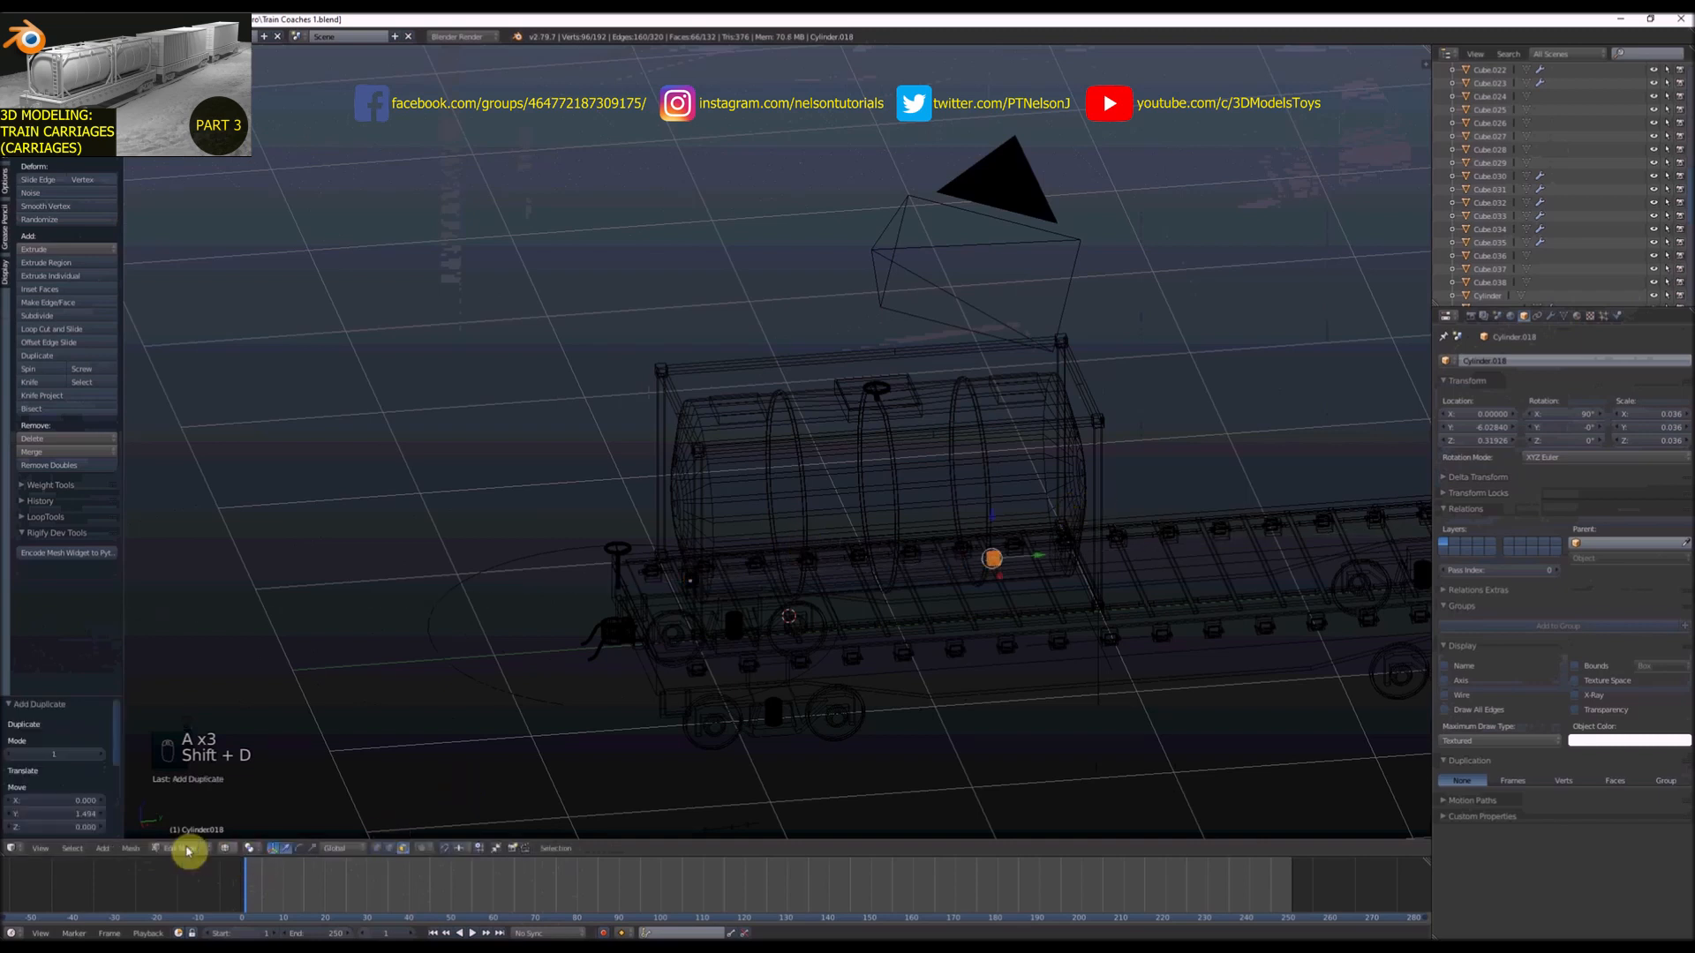
Mirror the duplicated cylinder along the global Y axis
click(133, 848)
mouse_move(150, 822)
click(268, 798)
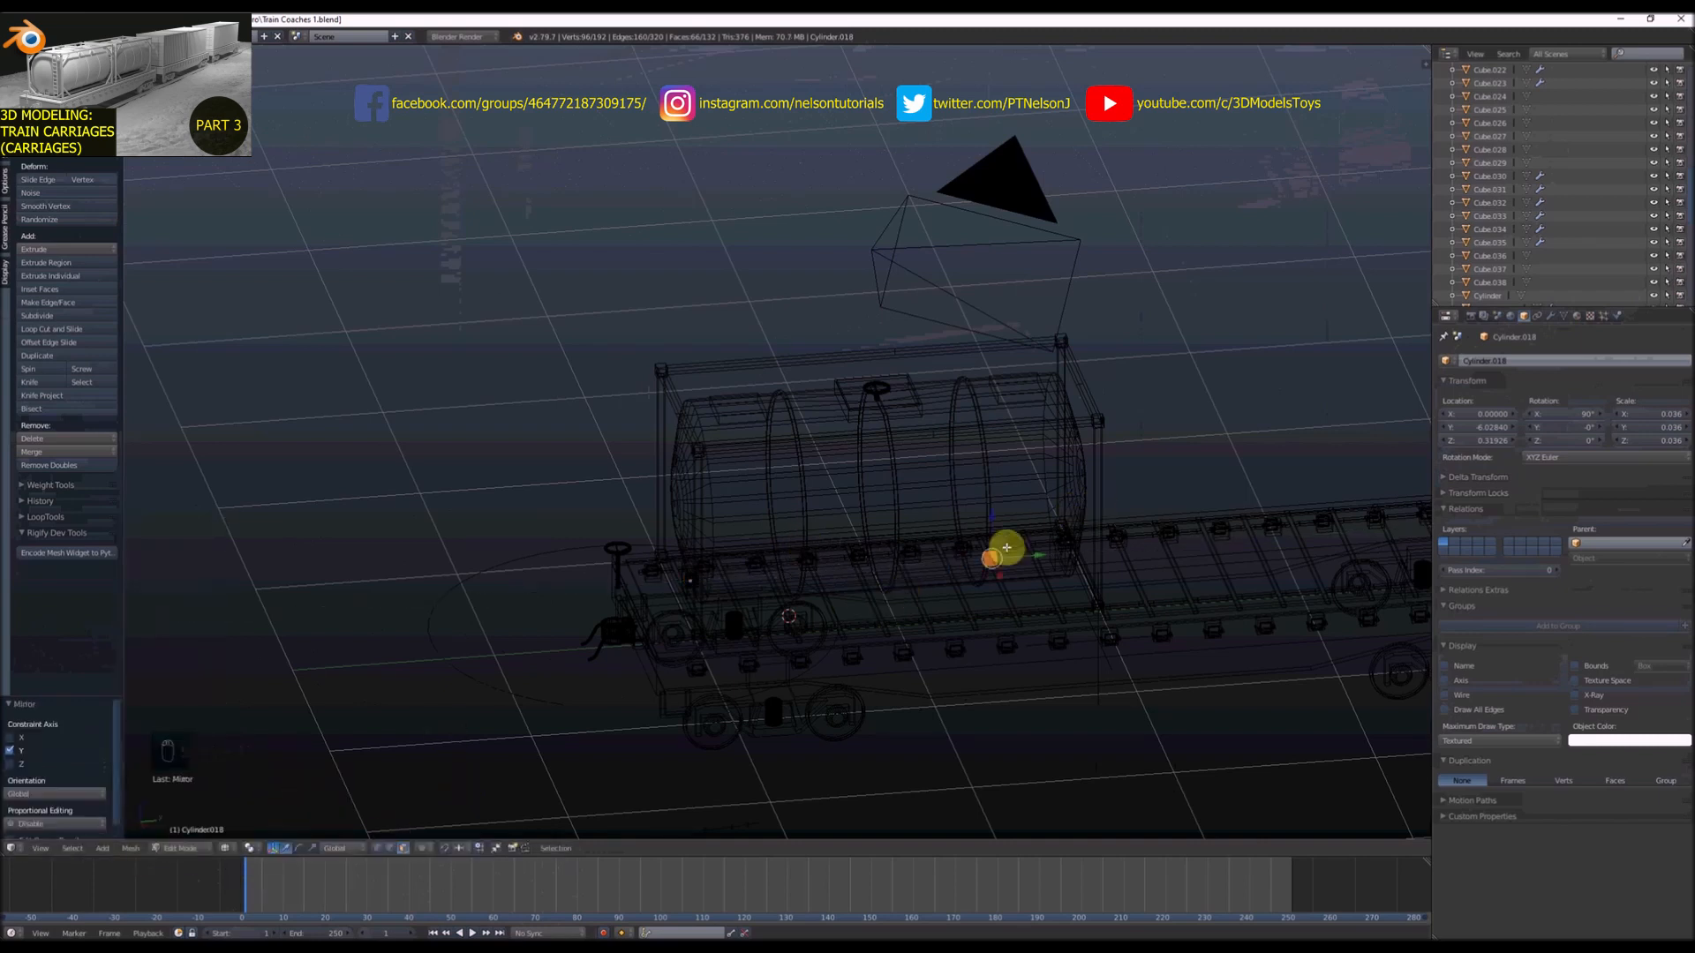
Move the duplicated cylinder along Y by about 0.22 and a further 0.15 into the far support block's recess, finishing the mesh edit
scroll(1015, 561, up, 3)
drag(1021, 566, 1094, 553)
key(KP_3)
scroll(1094, 568, up, 3)
scroll(1087, 564, down, 8)
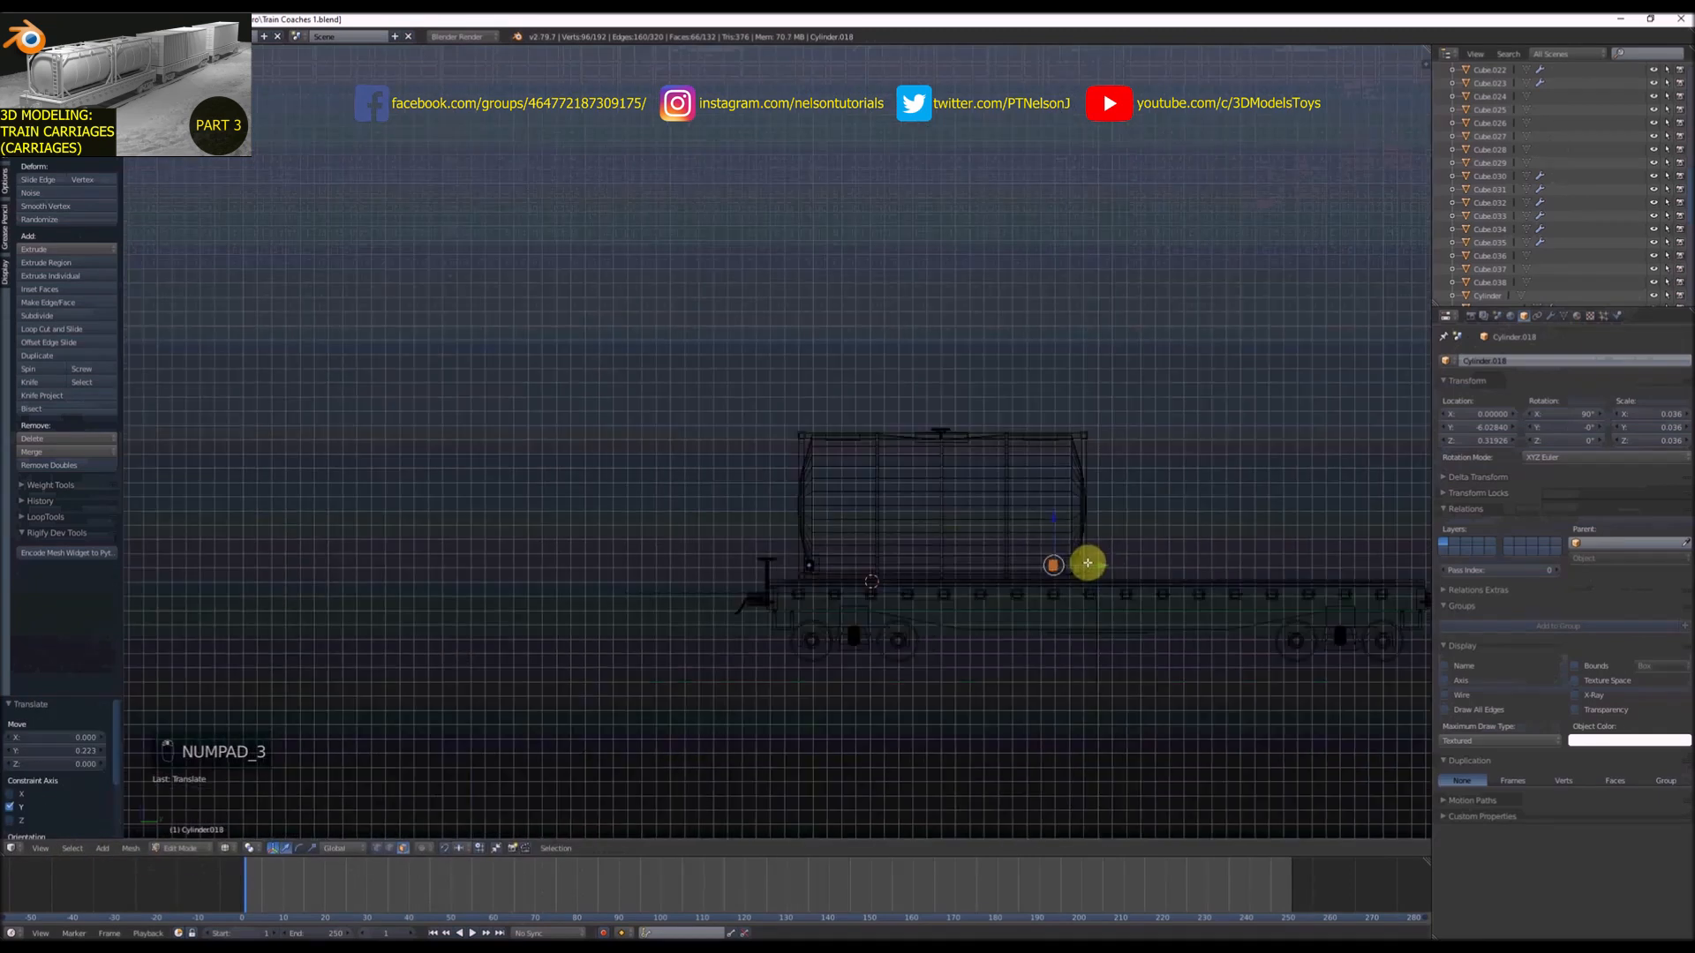
scroll(852, 584, up, 8)
scroll(697, 578, down, 6)
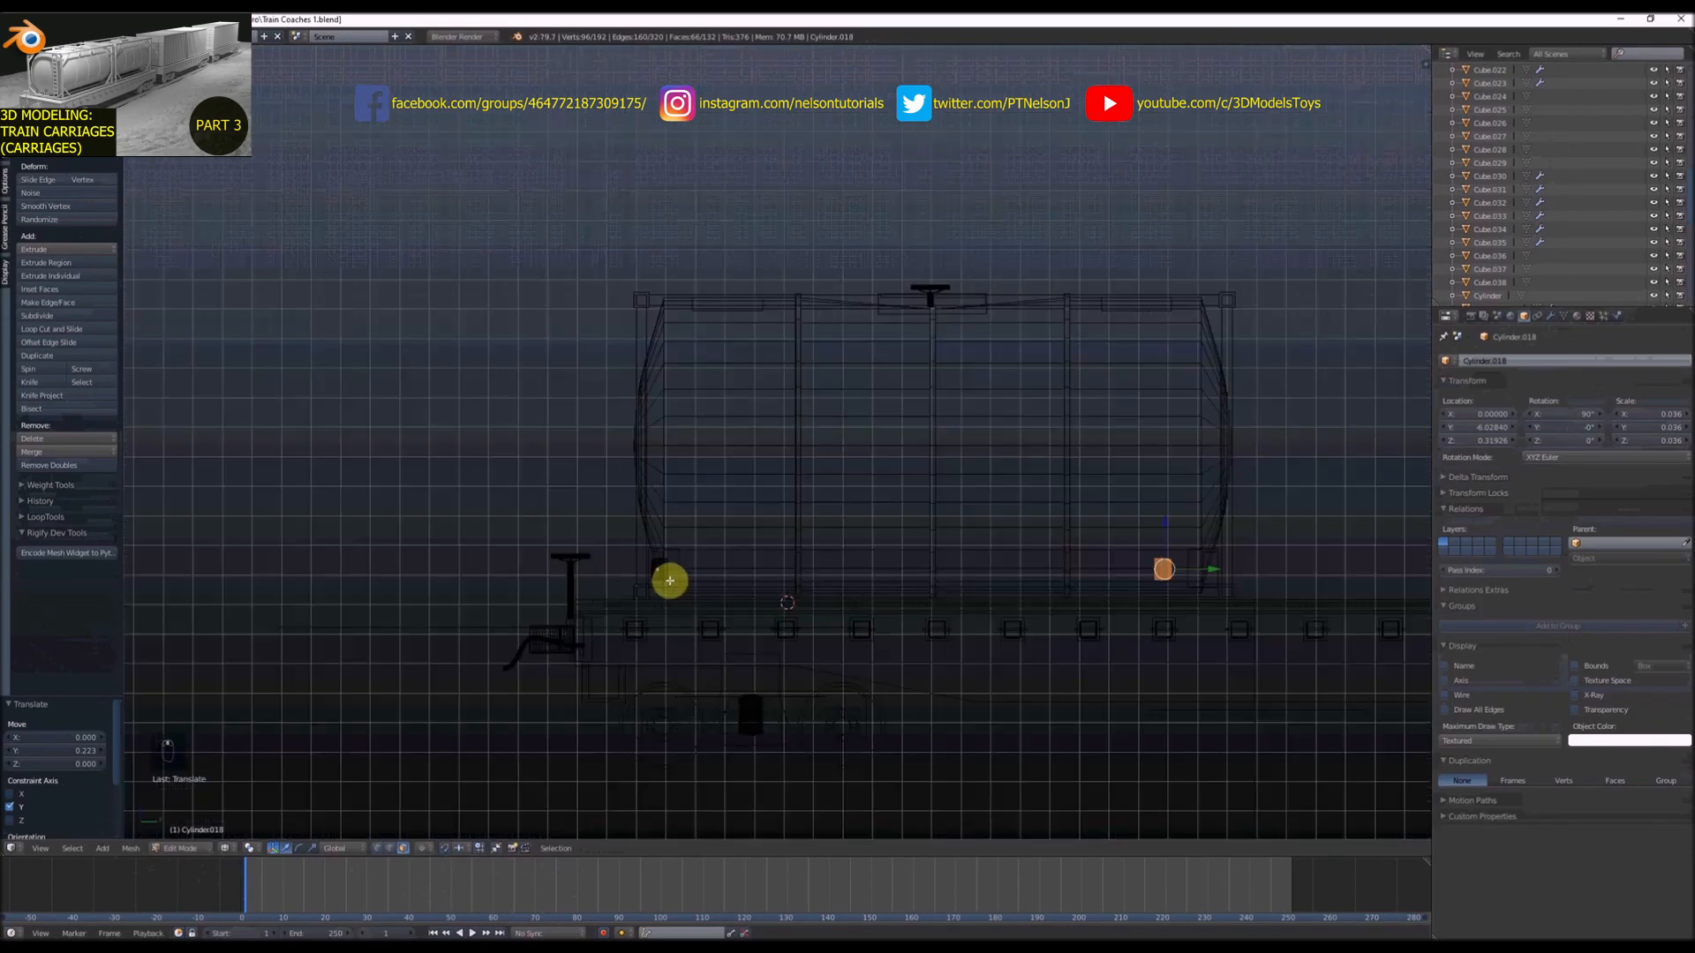
scroll(738, 574, up, 8)
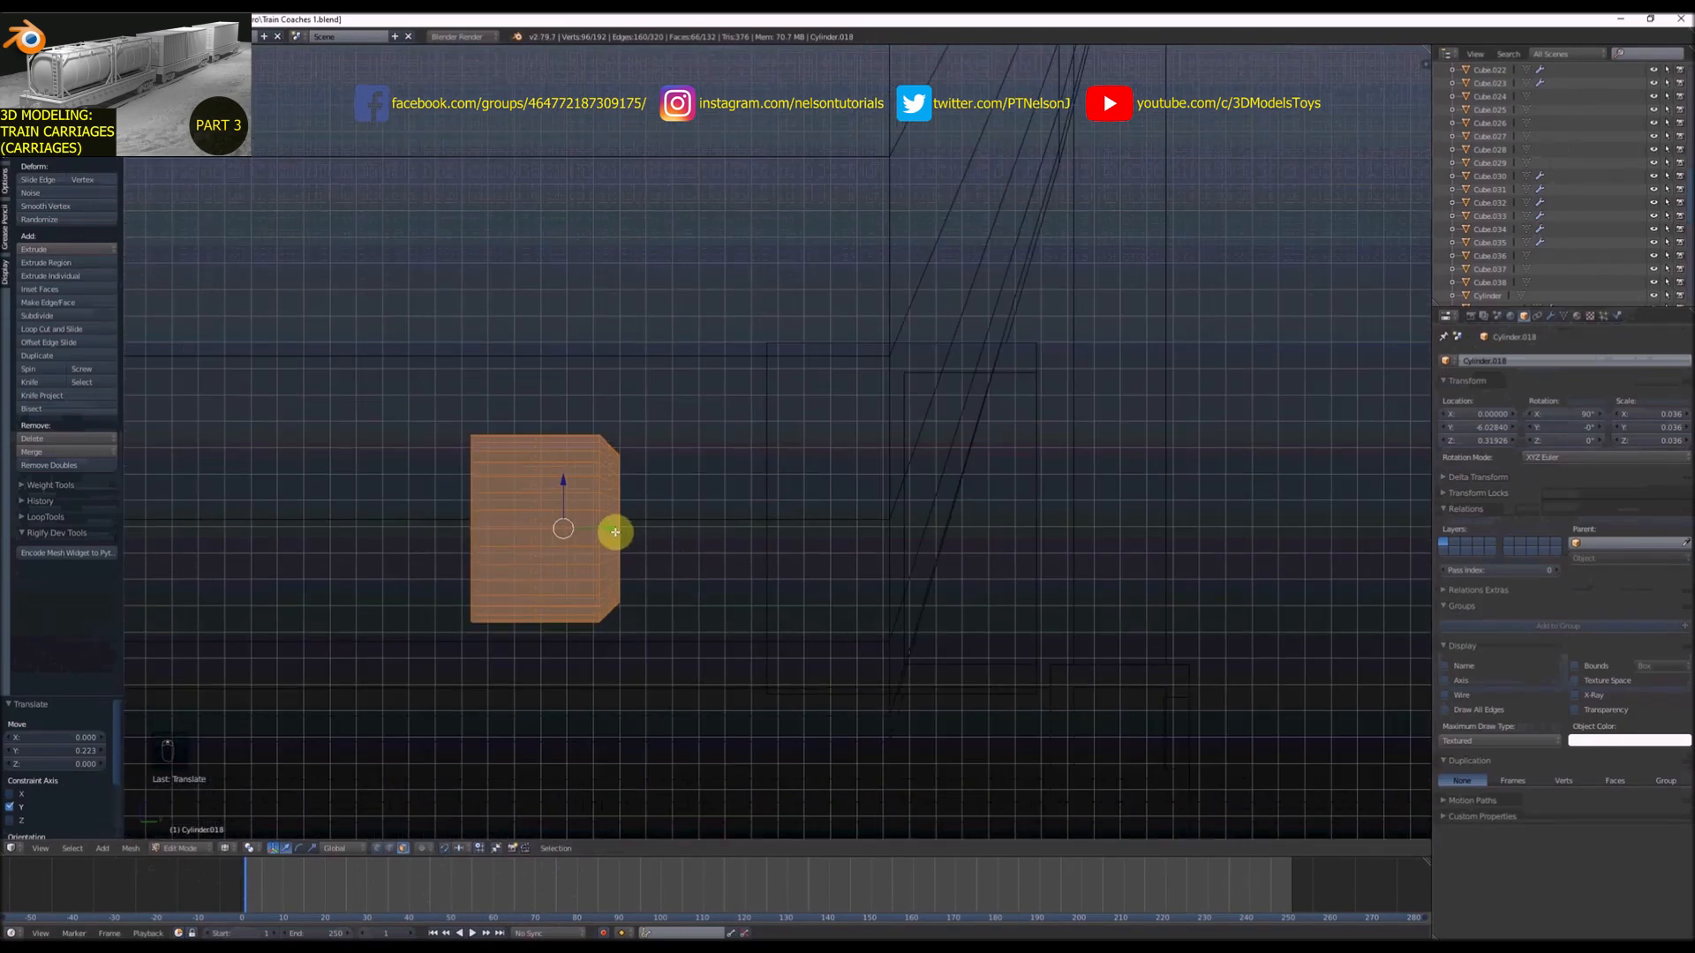
drag(616, 531, 1008, 536)
click(1011, 537)
scroll(1011, 537, down, 5)
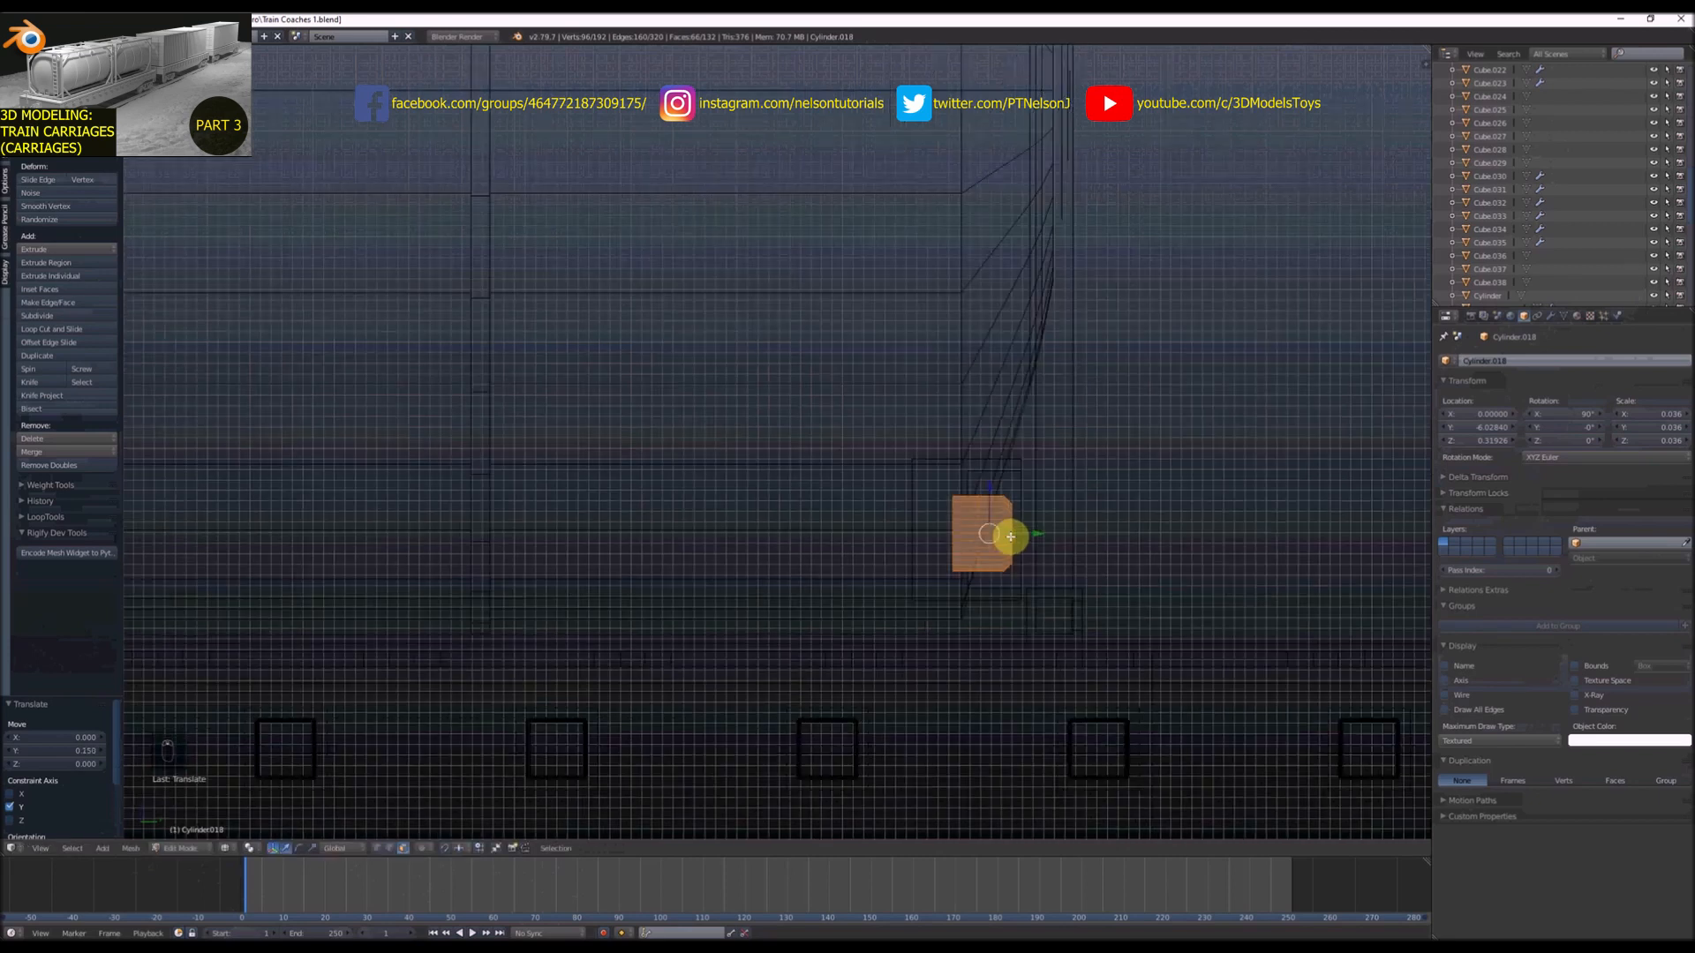
key(Tab)
Recalculate the normals of both cylinders so that their faces point outward
scroll(1015, 542, down, 5)
key(z)
middle_drag(1014, 546, 965, 599)
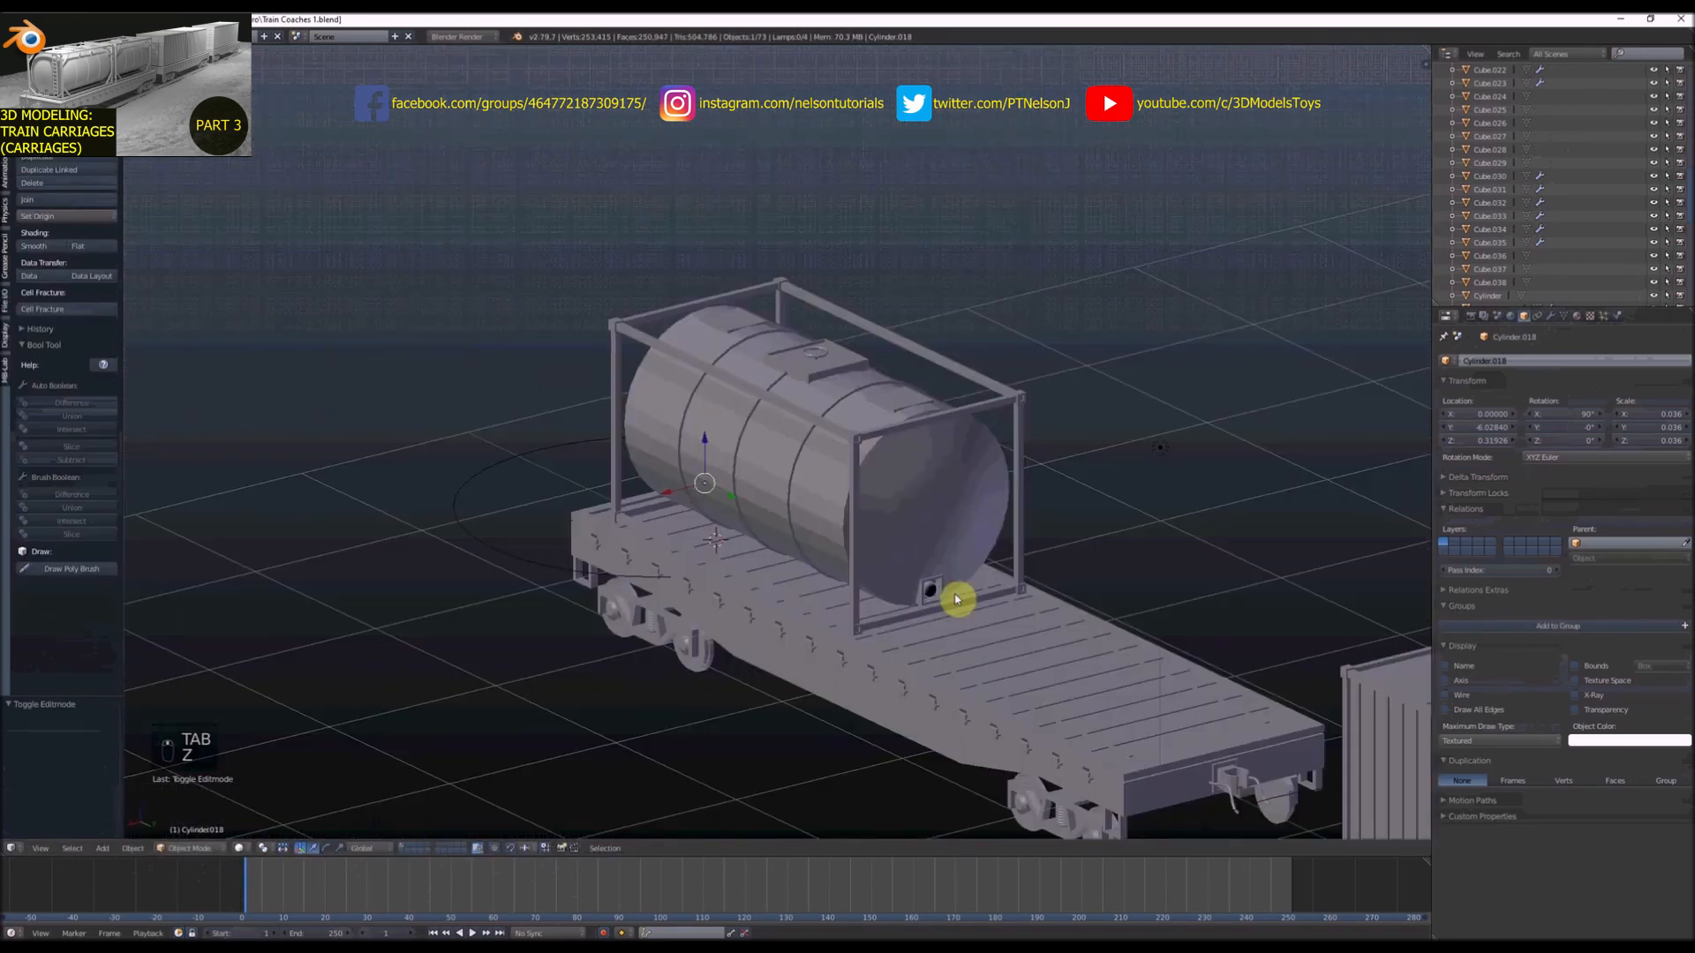
key(a)
key(a)
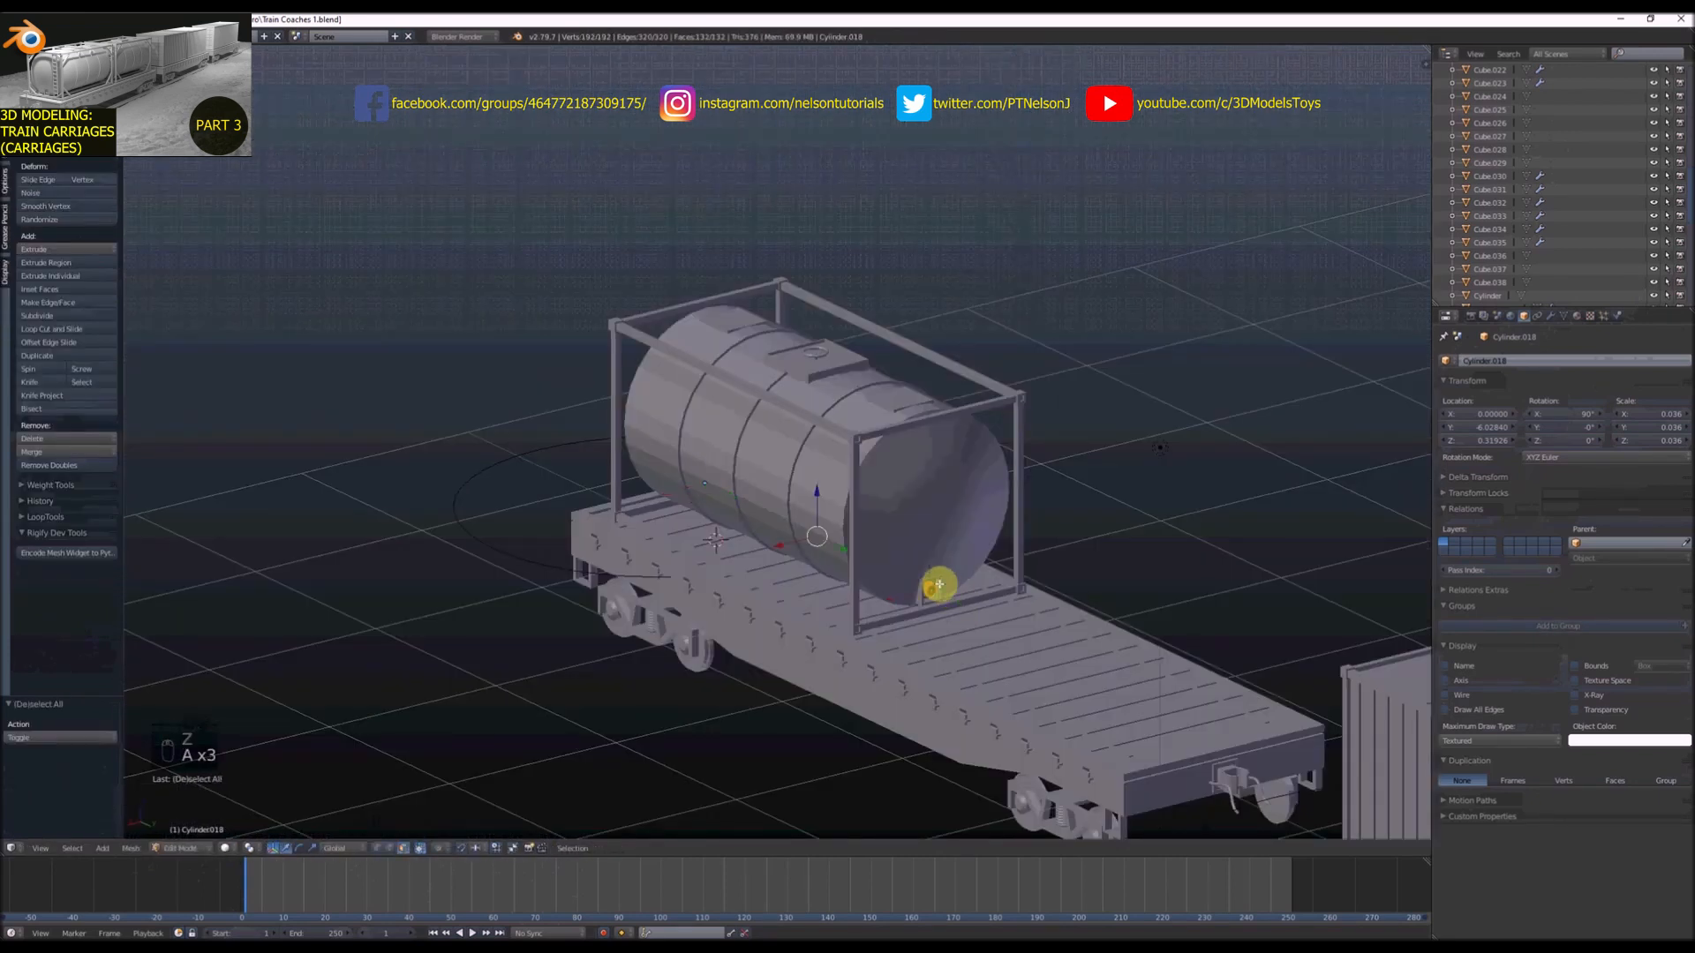
key(ctrl+n)
key(Tab)
Add a cube at the upper part of the tank's near end and scale it down to about 0.107
middle_drag(938, 590, 896, 507)
scroll(874, 553, down, 4)
right_click(946, 568)
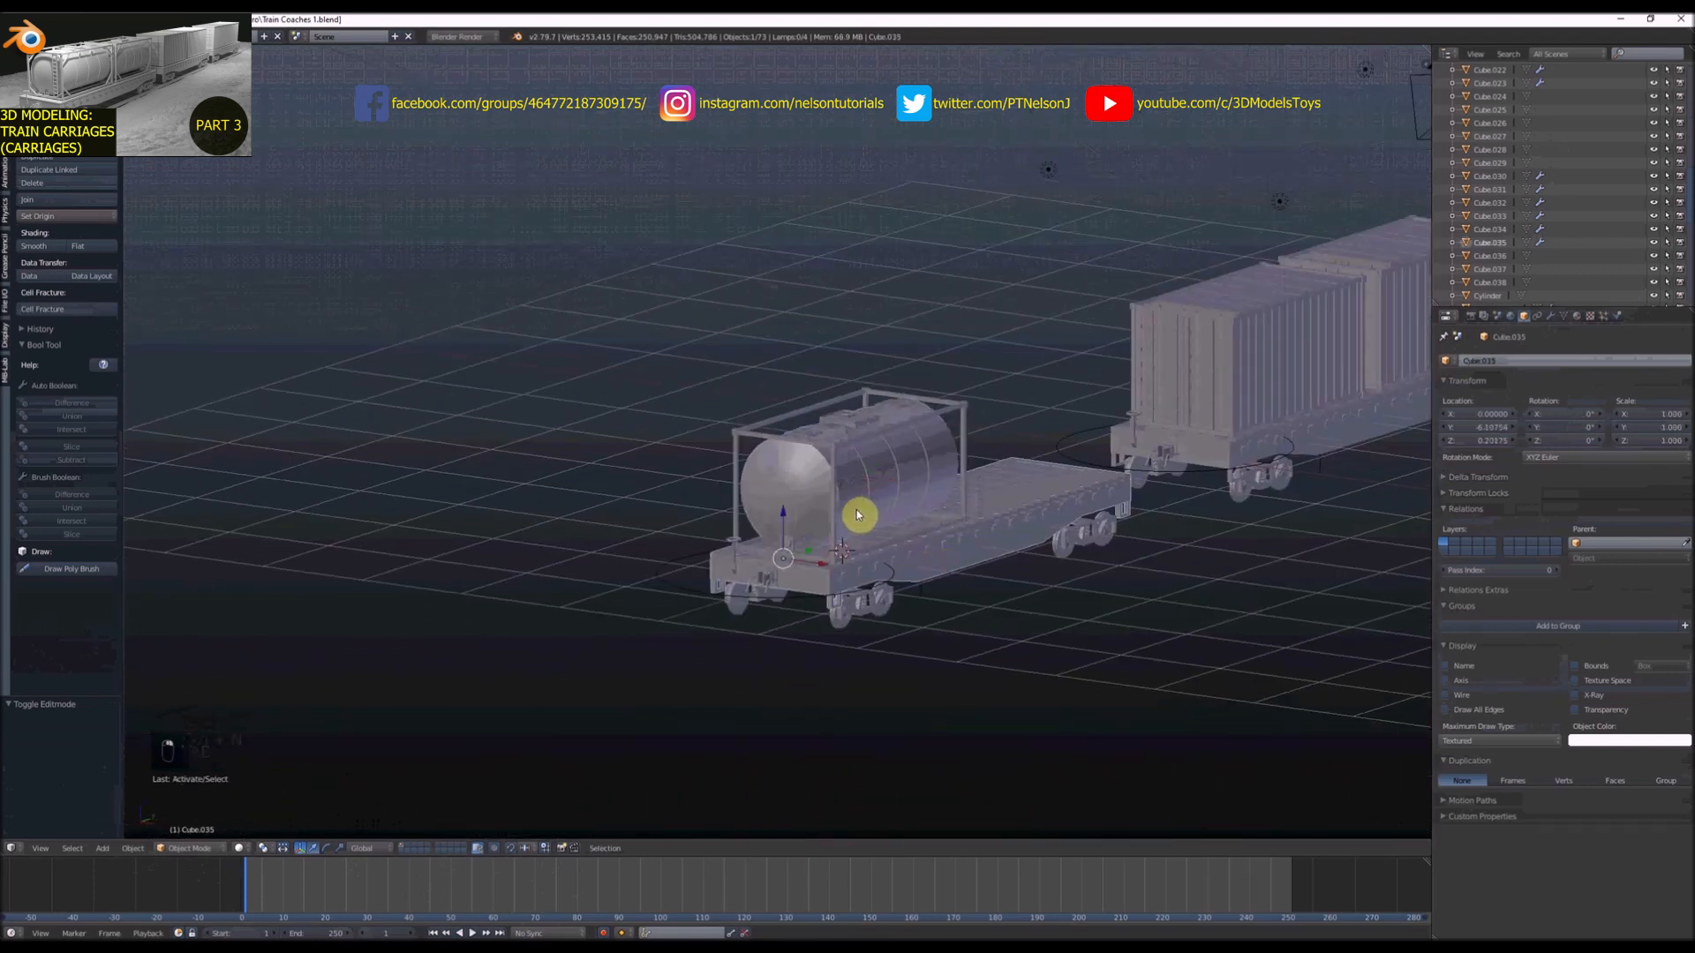
middle_drag(775, 495, 847, 480)
scroll(848, 480, up, 2)
scroll(927, 469, up, 2)
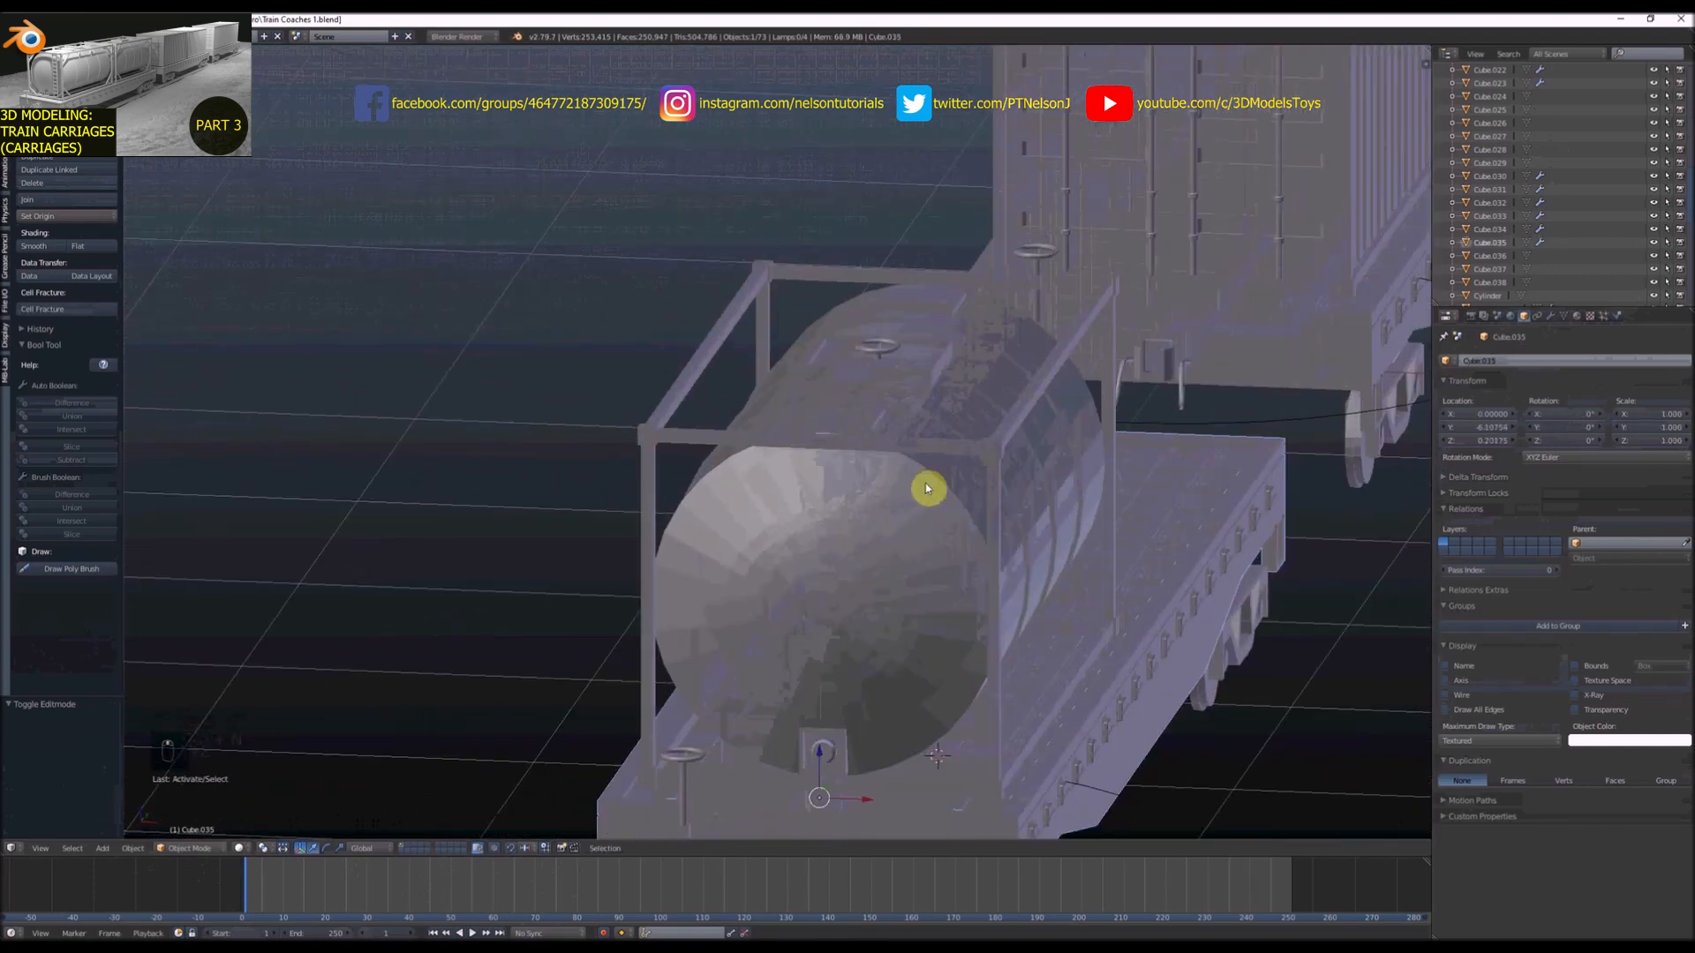
key(shift+a)
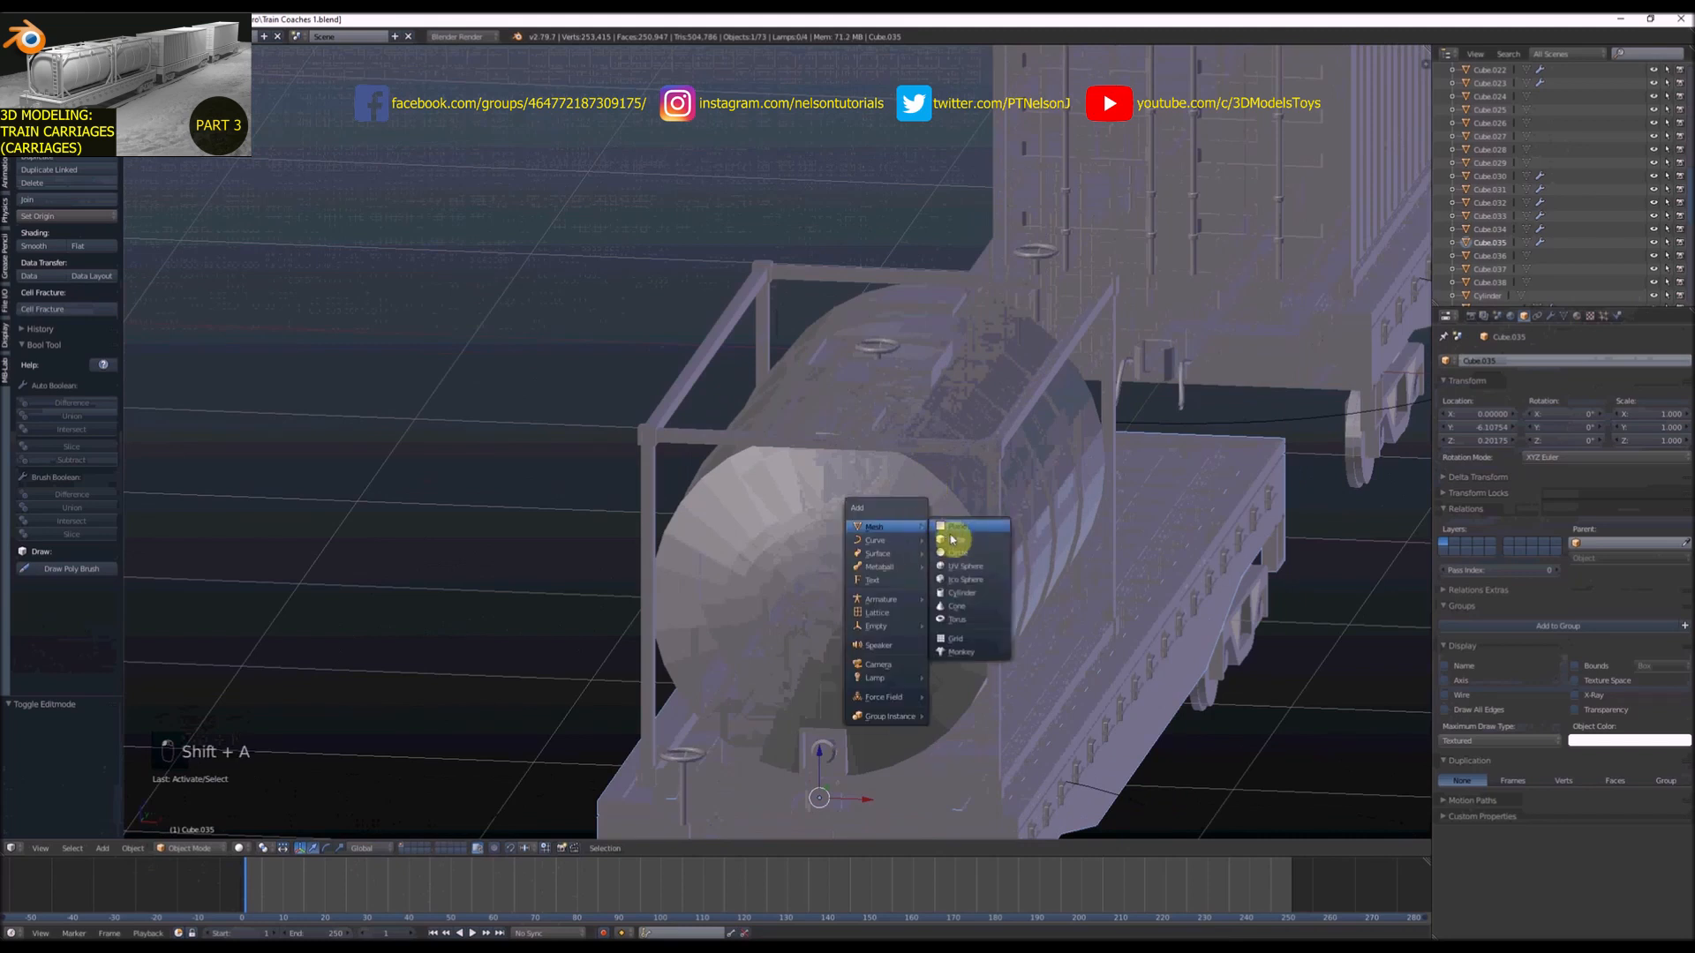
click(953, 540)
key(s)
click(960, 514)
key(s)
click(1079, 464)
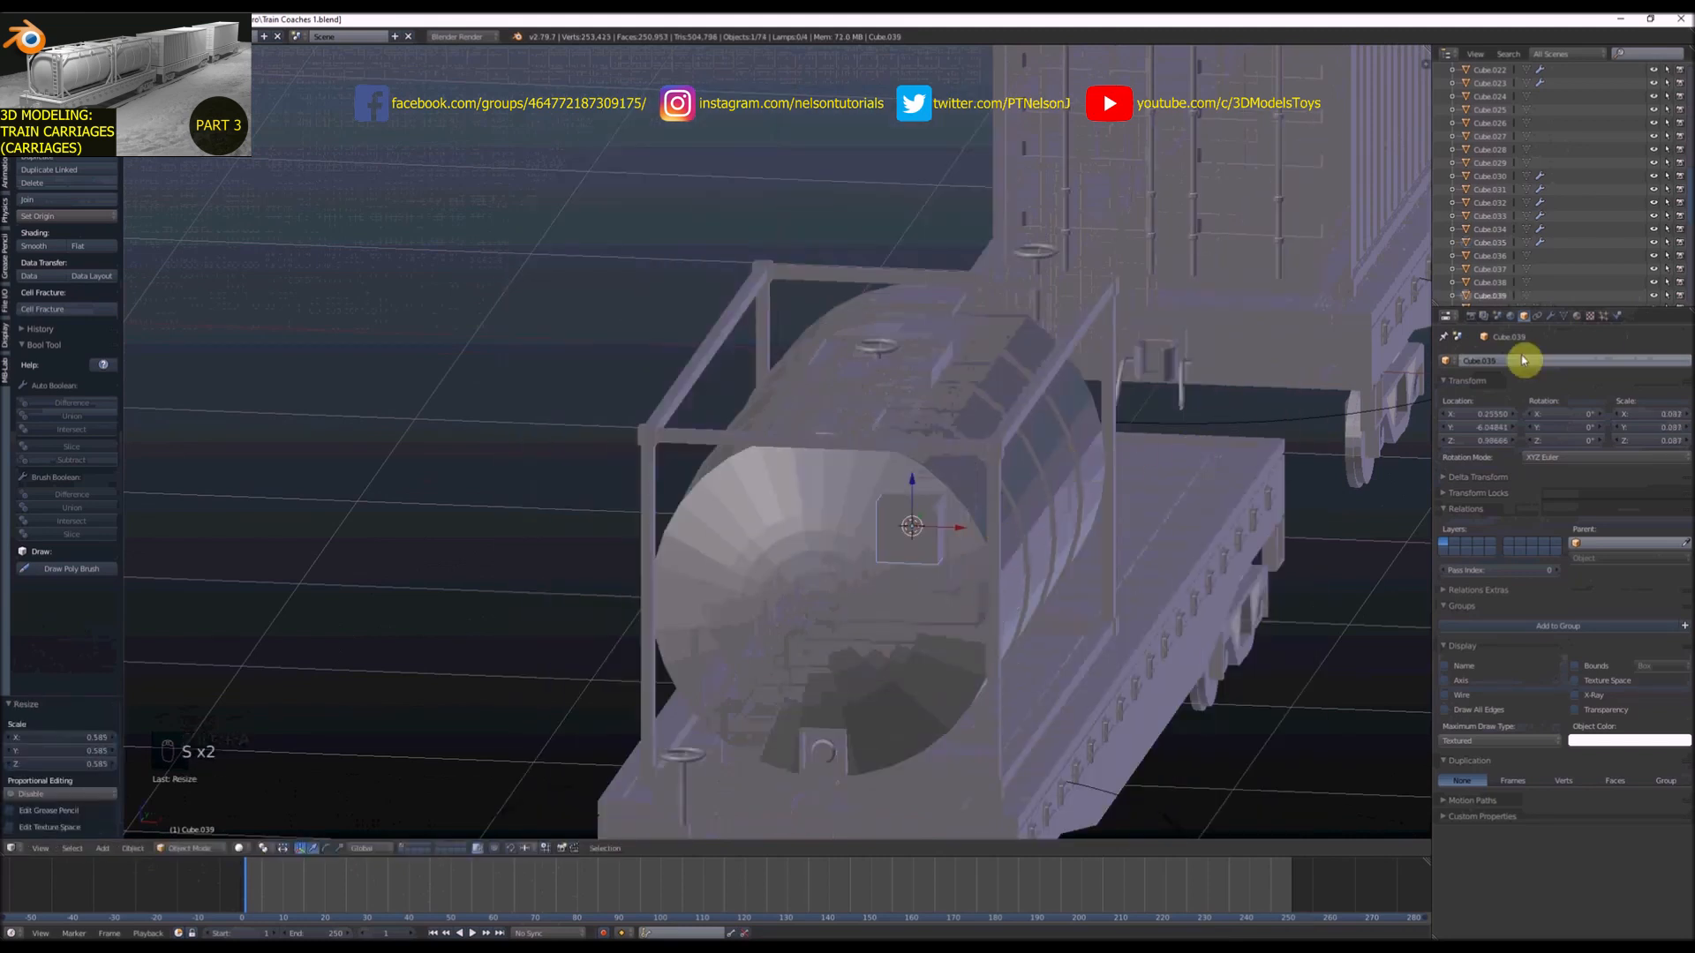
Add an Array modifier to the cube and rotate the cube 90 degrees in front view so the copies stack downward
click(1553, 316)
click(1516, 362)
click(1451, 389)
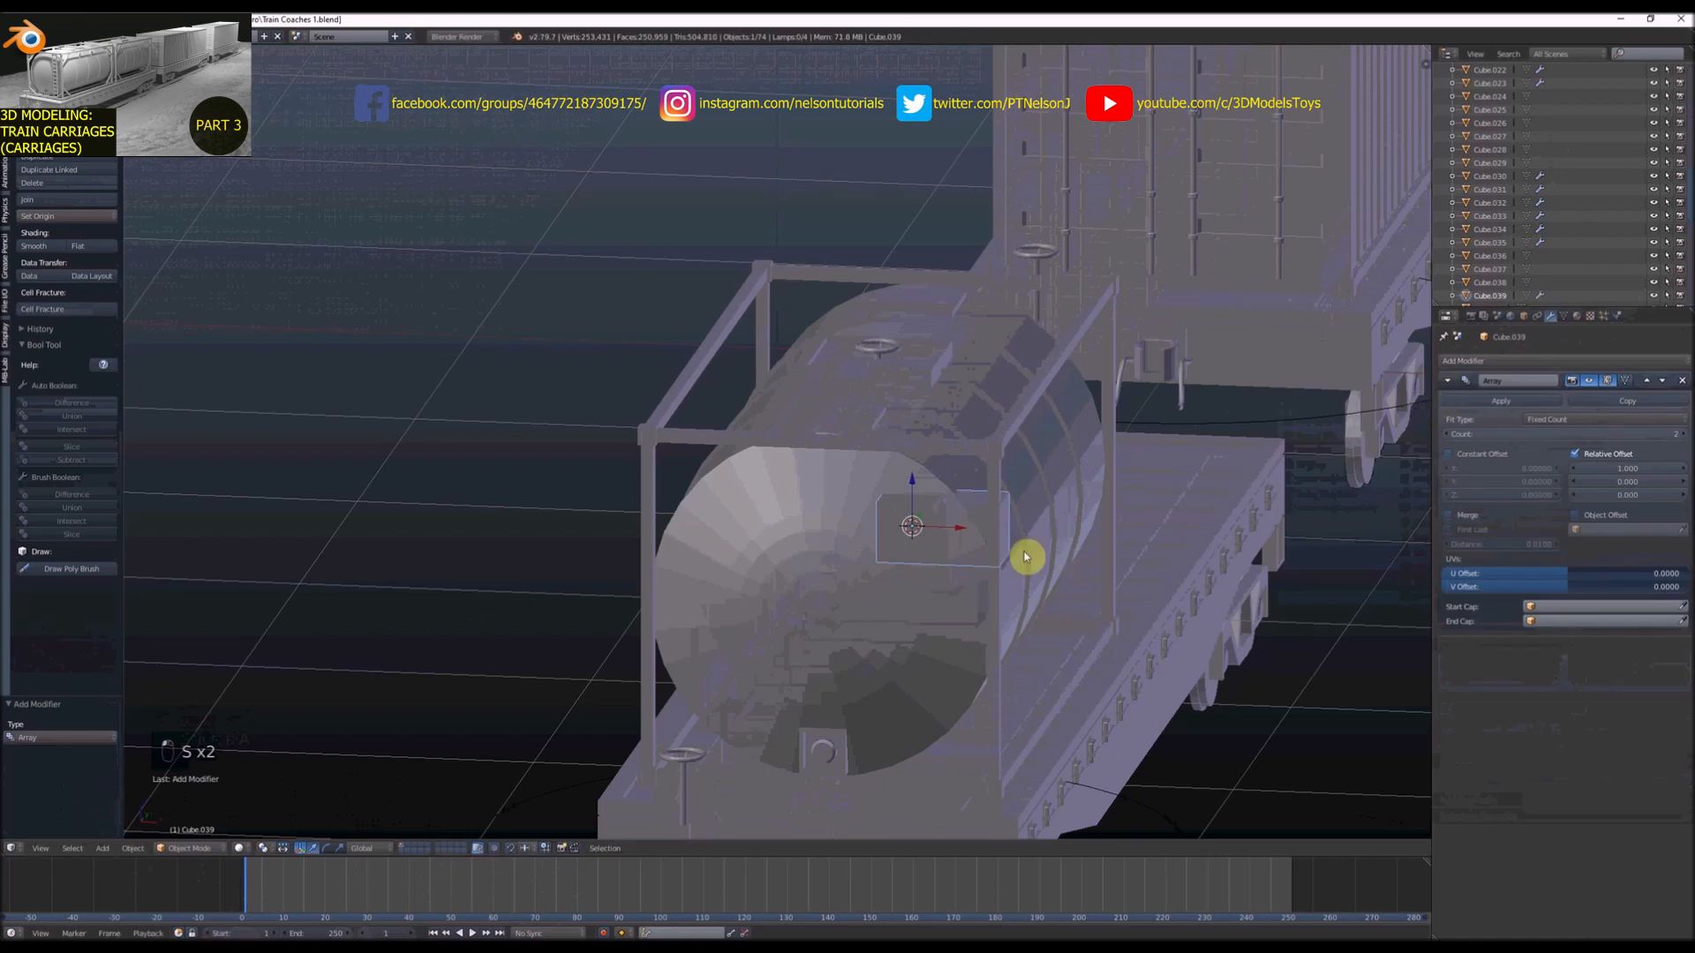
key(KP_1)
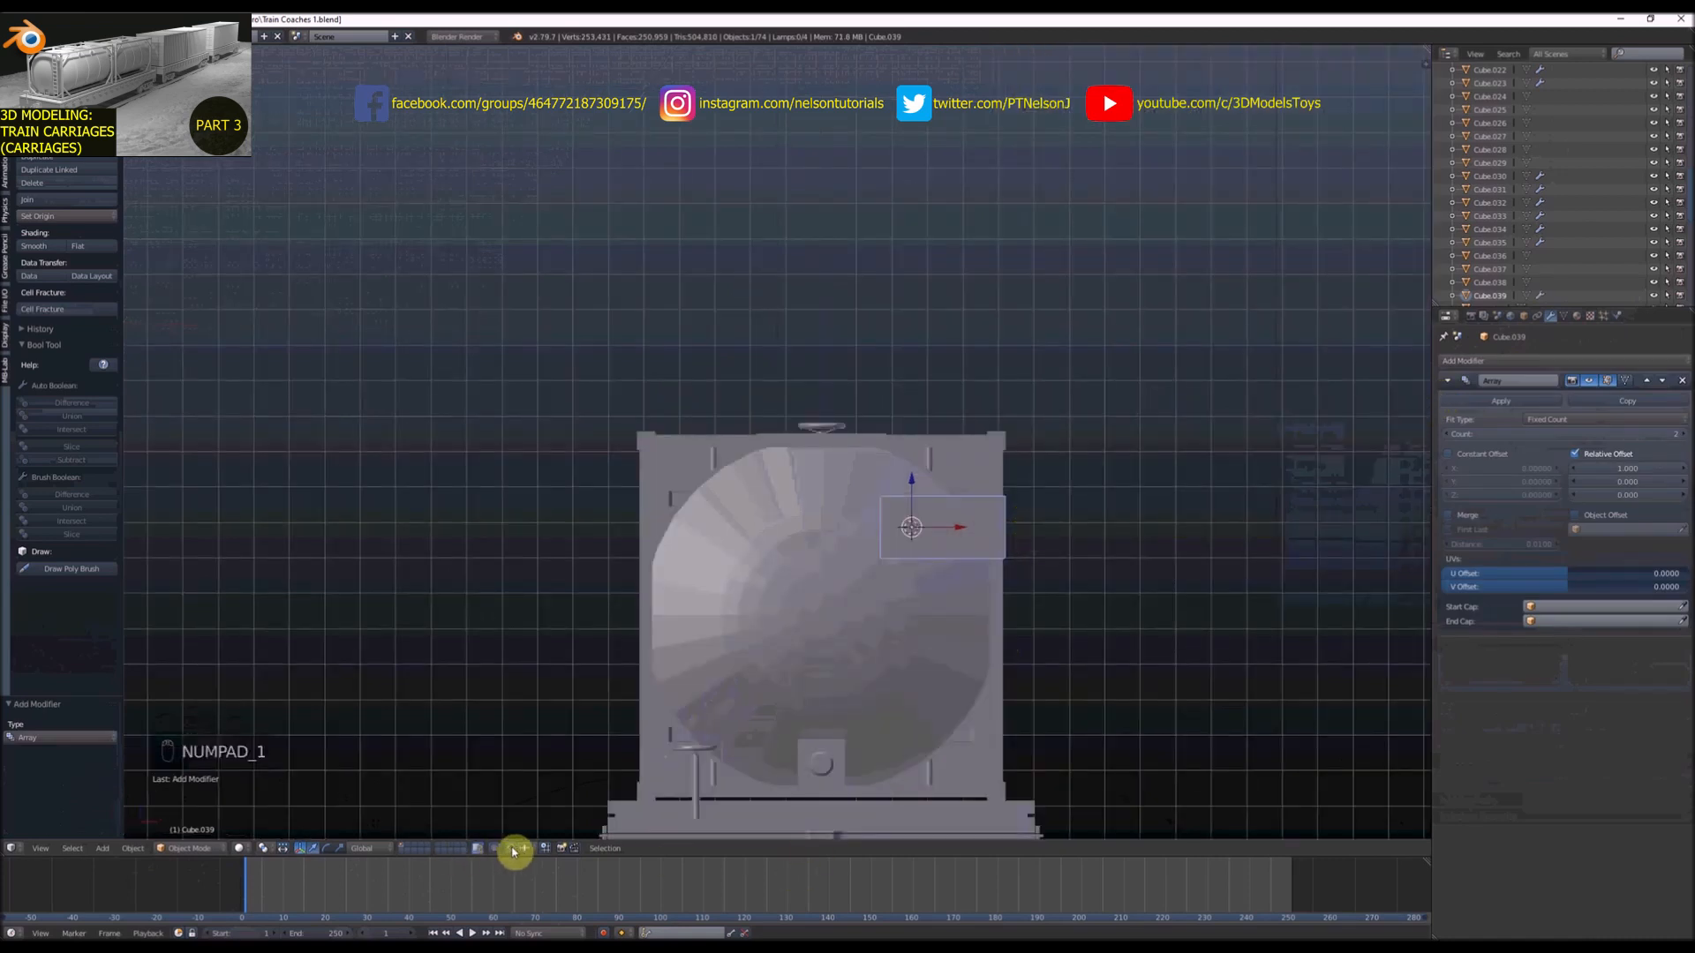
key(r)
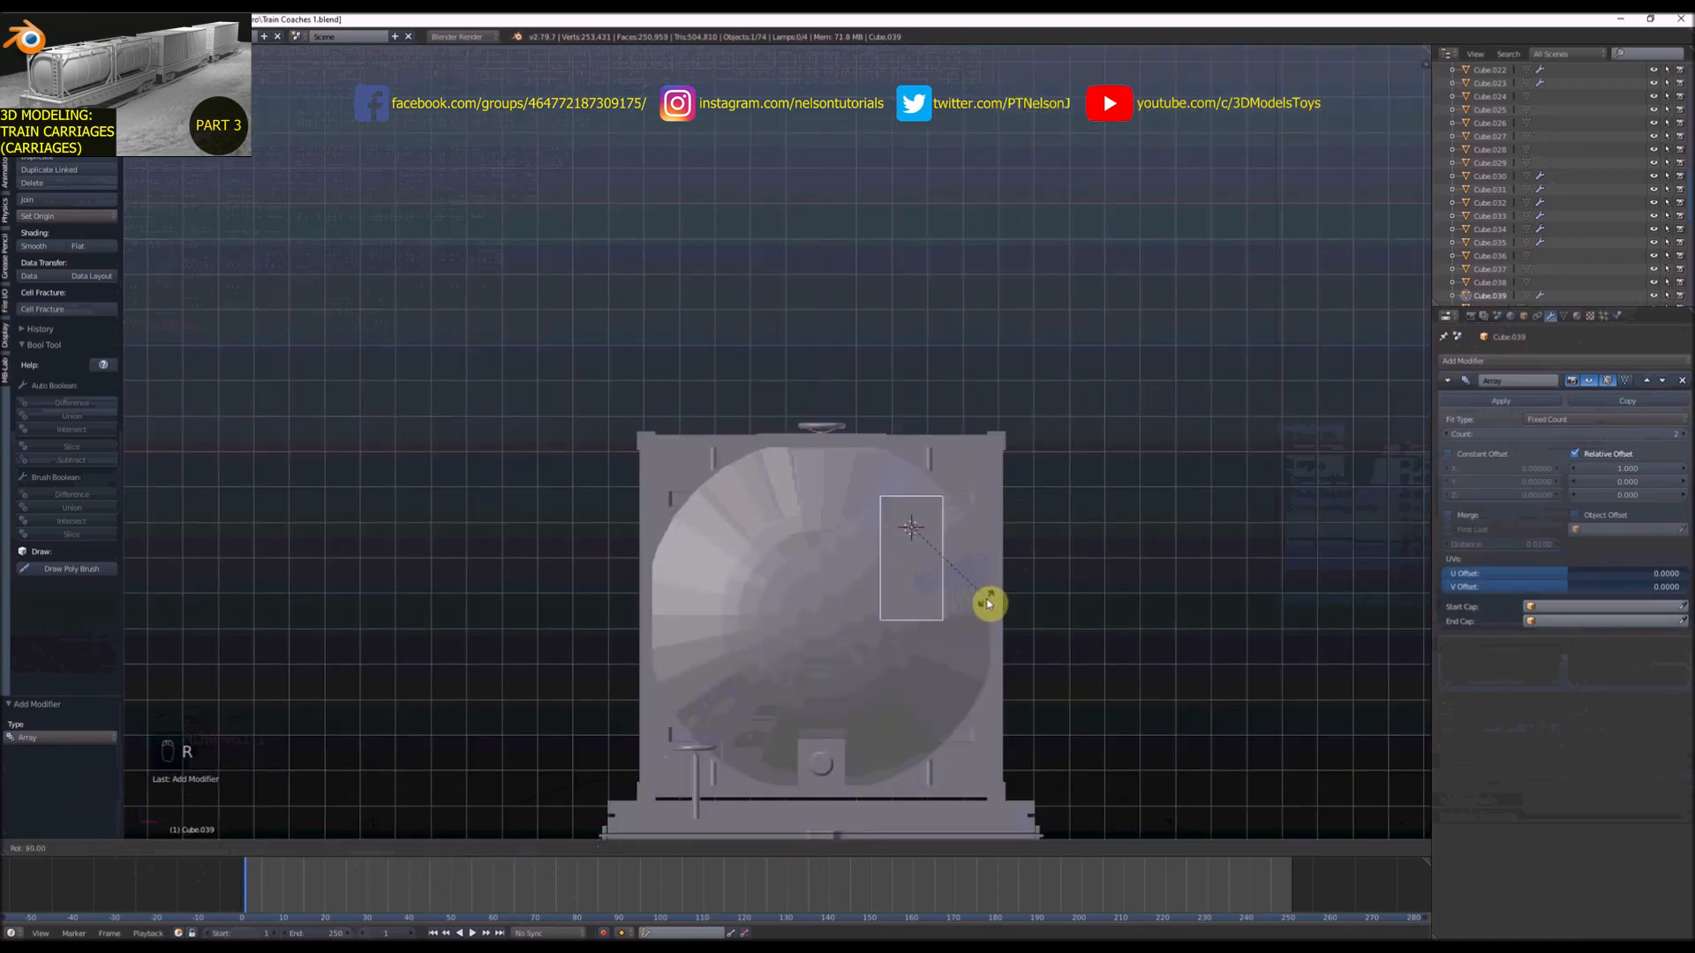
click(987, 601)
Scale the cube's mesh along Z to about 0.283 and set the array's relative X offset to 3.4
key(Tab)
scroll(953, 559, up, 4)
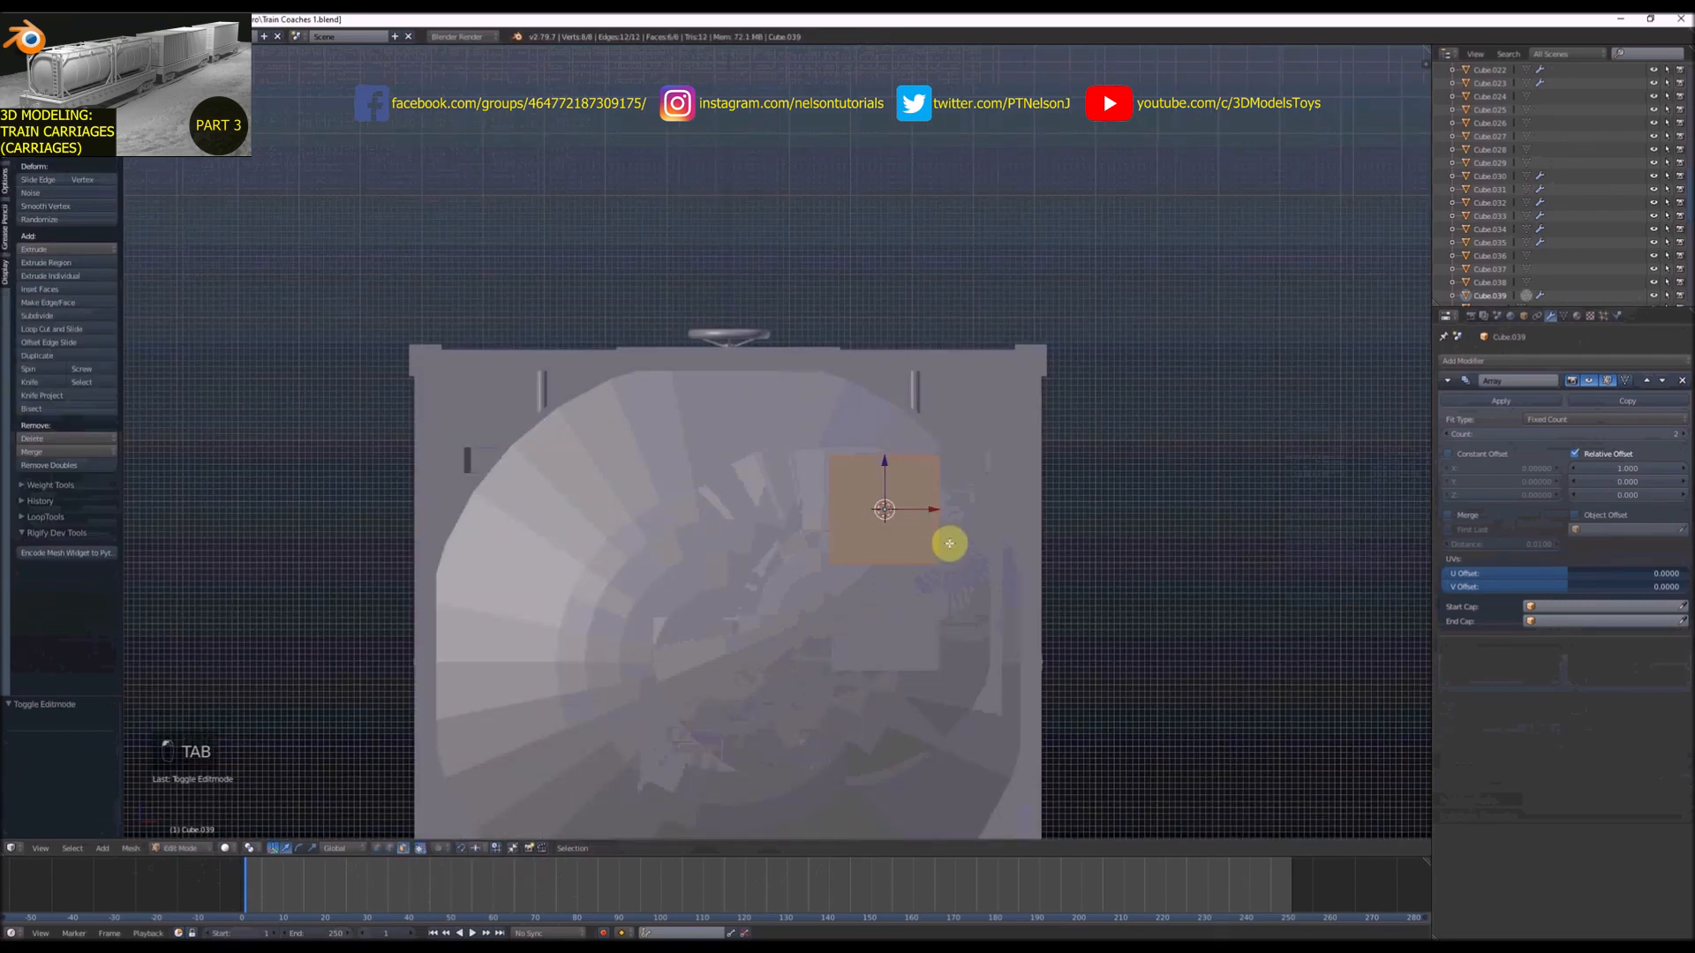
key(s)
key(z)
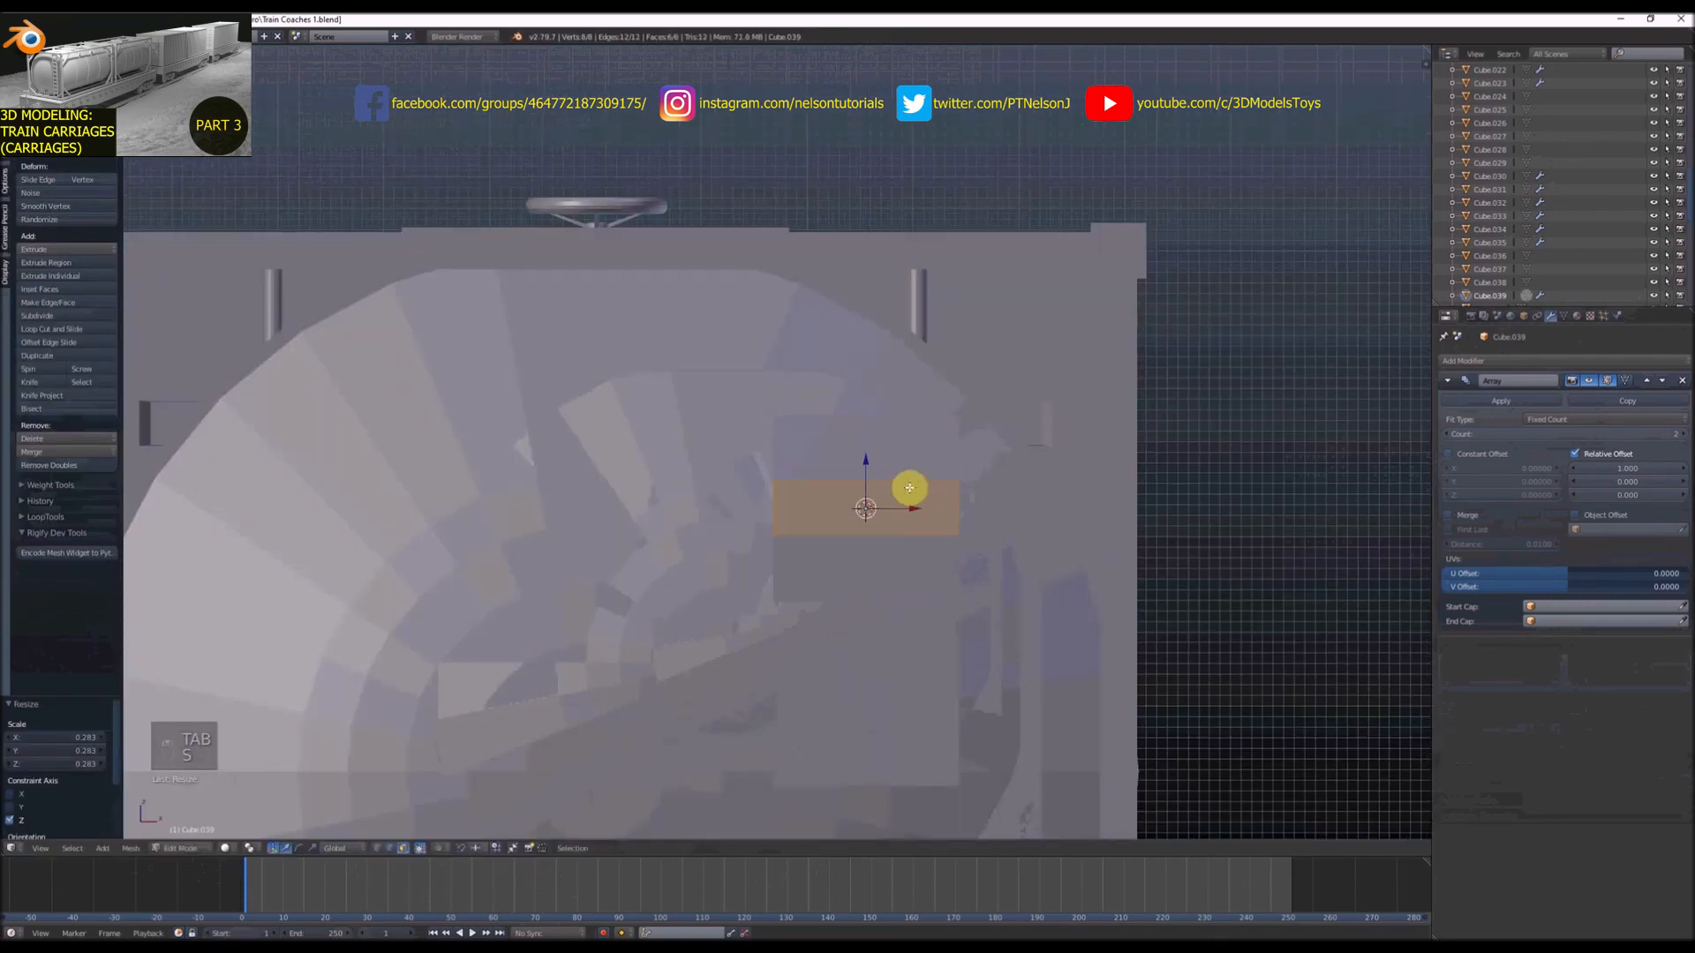
click(908, 488)
key(Tab)
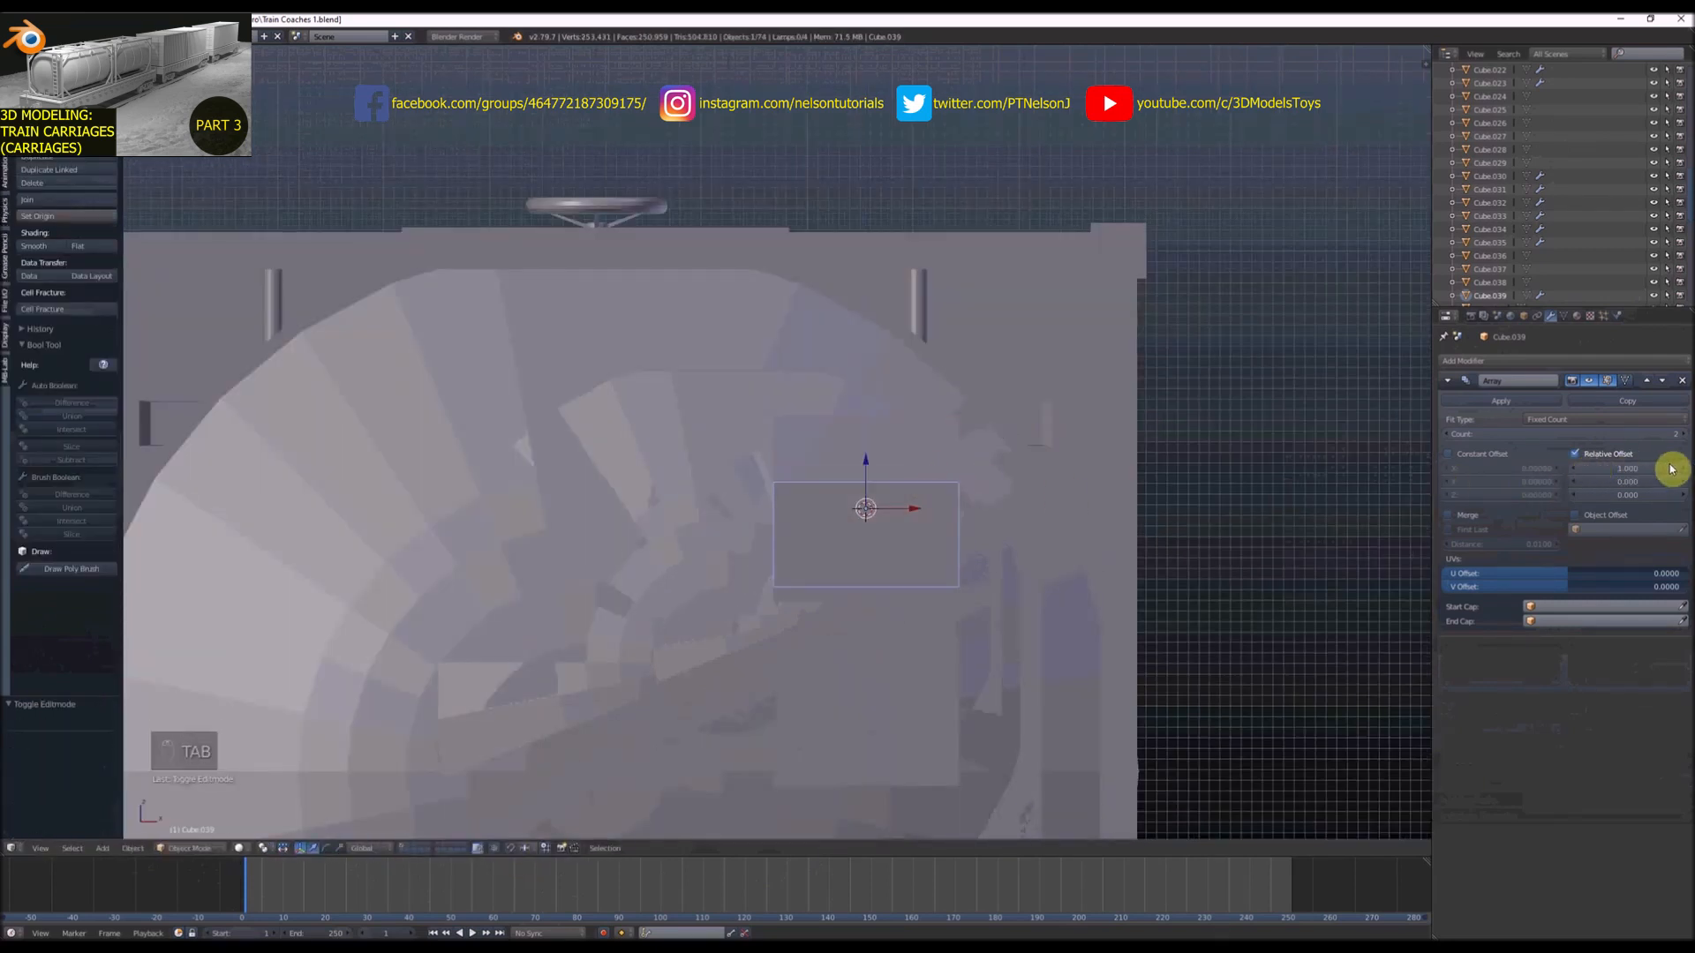
drag(1627, 467, 1507, 472)
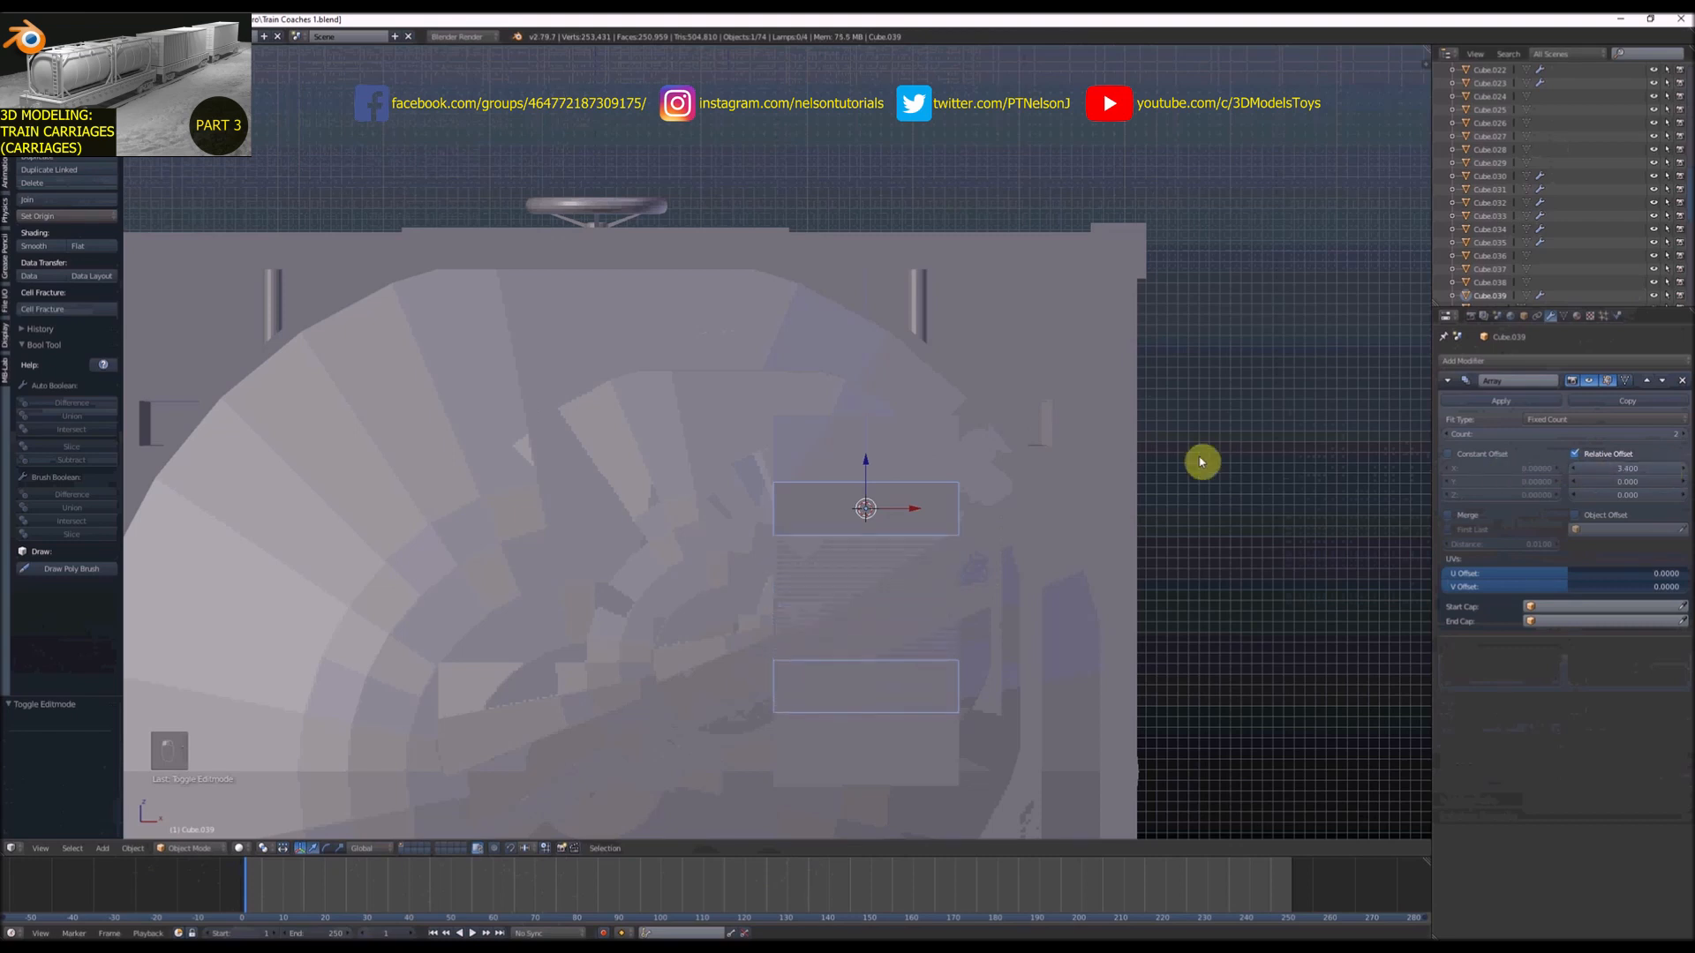
Thin the bar's mesh along the global Y axis to about 0.116
middle_drag(940, 397, 1029, 416)
key(Tab)
key(z)
key(s)
key(y)
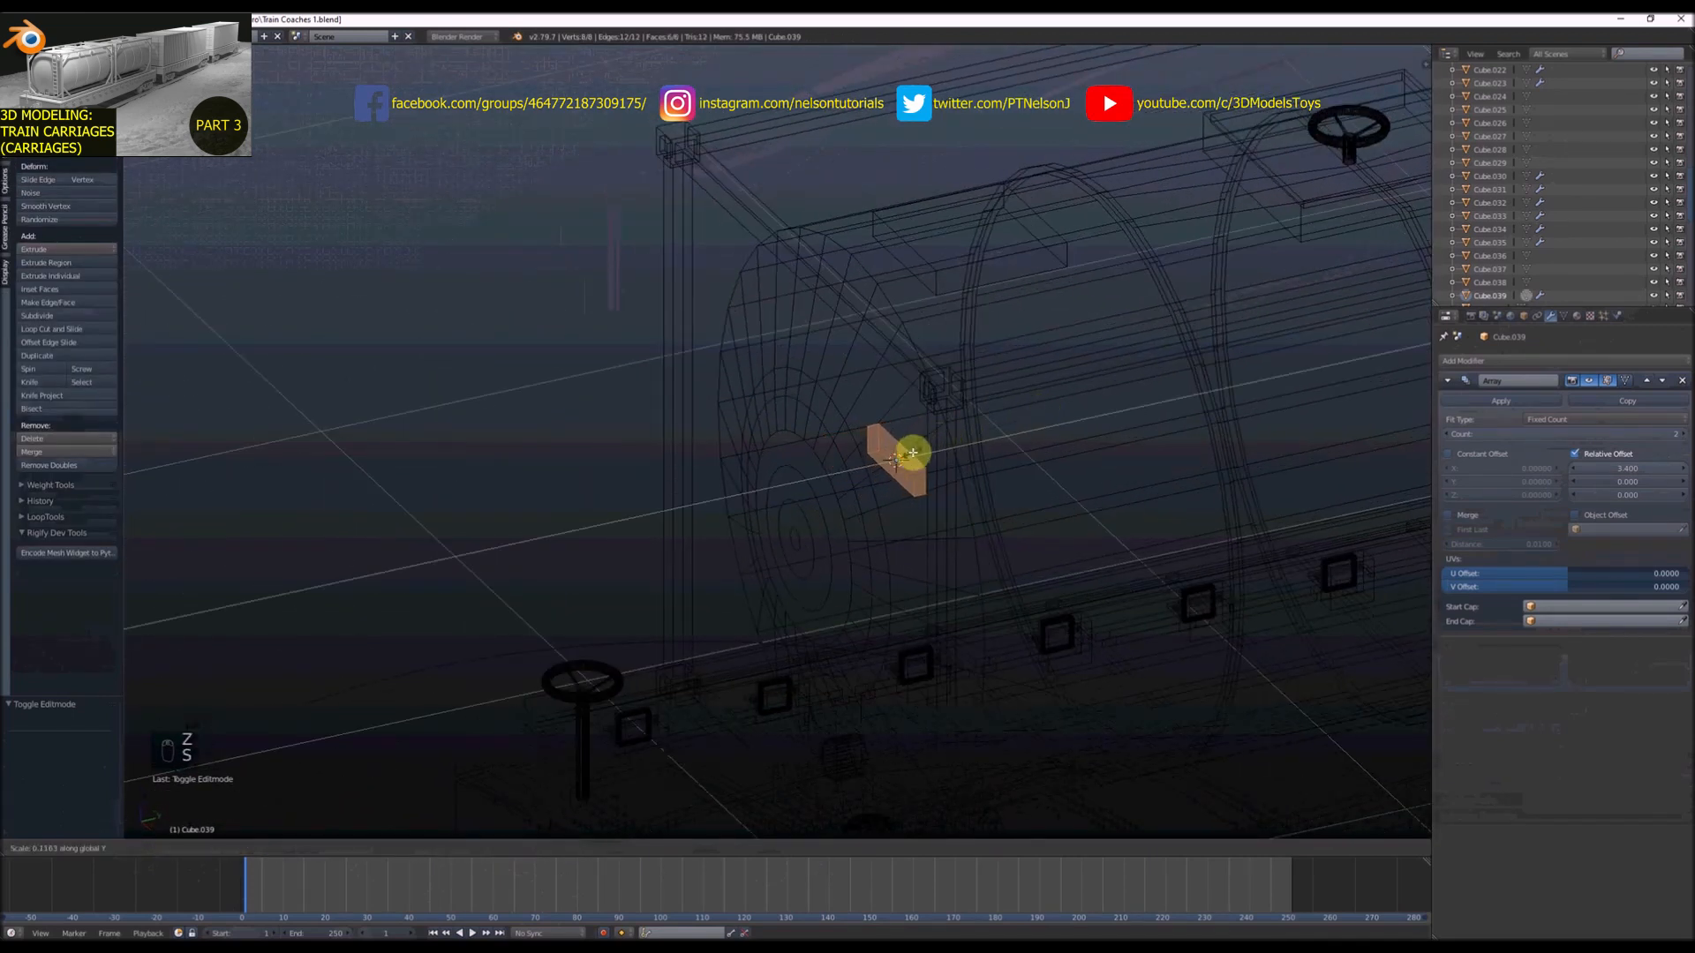
click(913, 453)
key(z)
Move the bar's mesh into place at the tank's end face and scale it along Z to about 0.512
key(g)
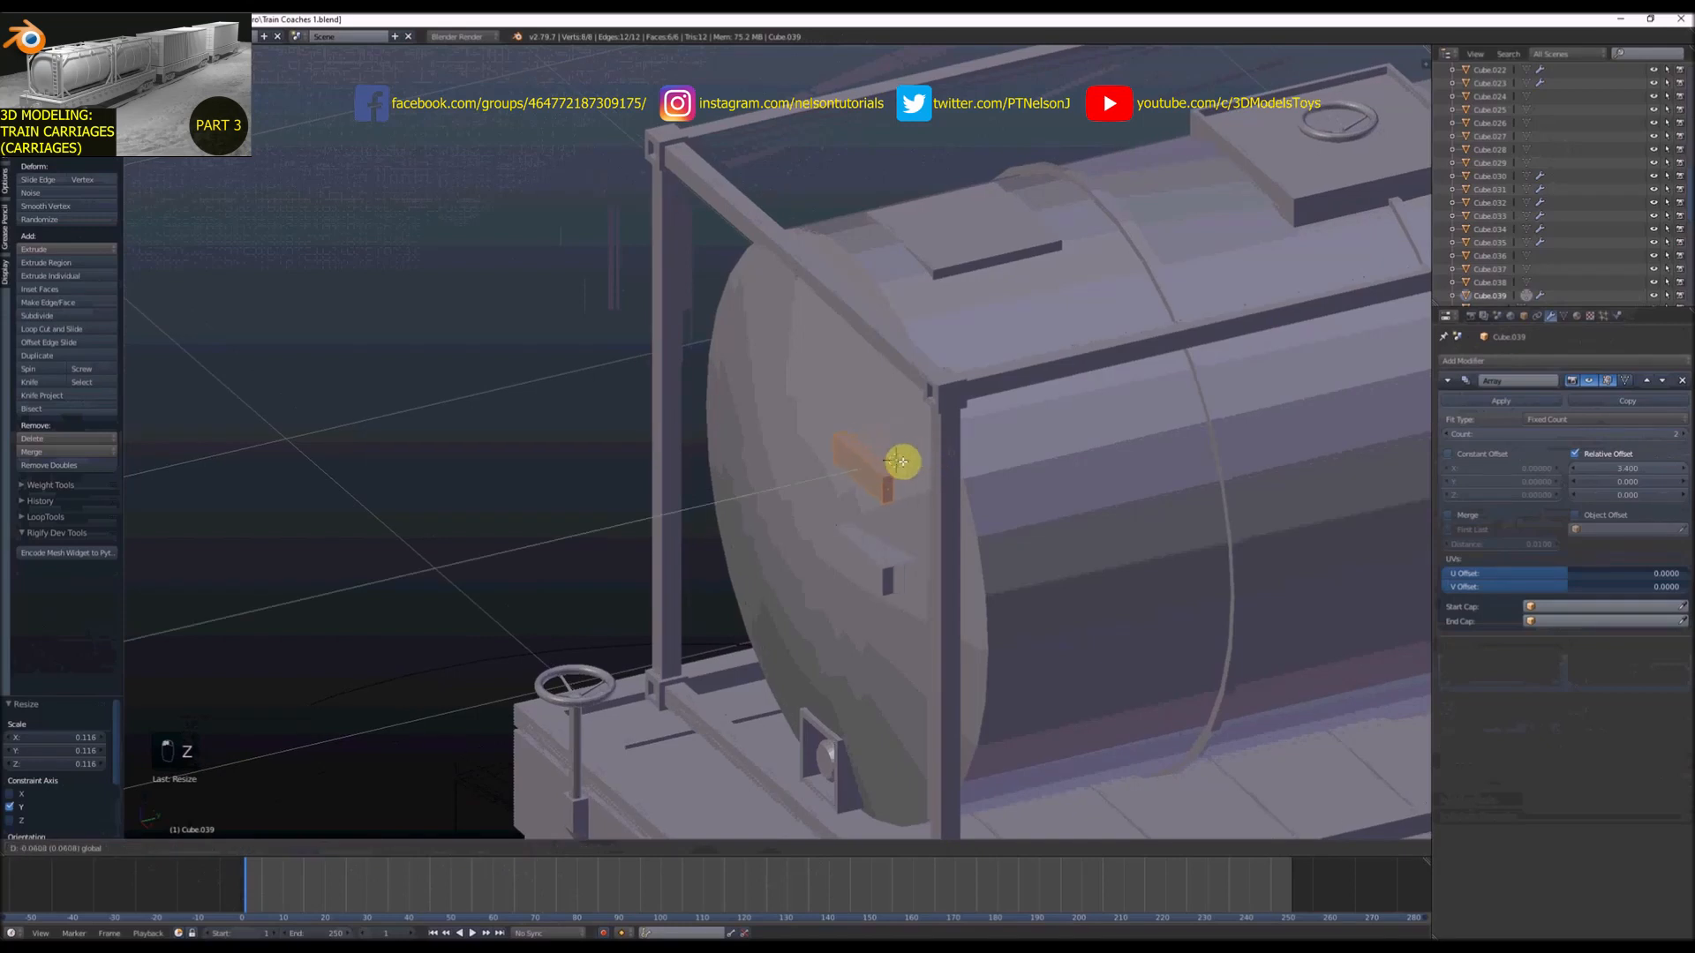
click(902, 462)
middle_drag(903, 461, 866, 458)
key(s)
key(z)
click(900, 462)
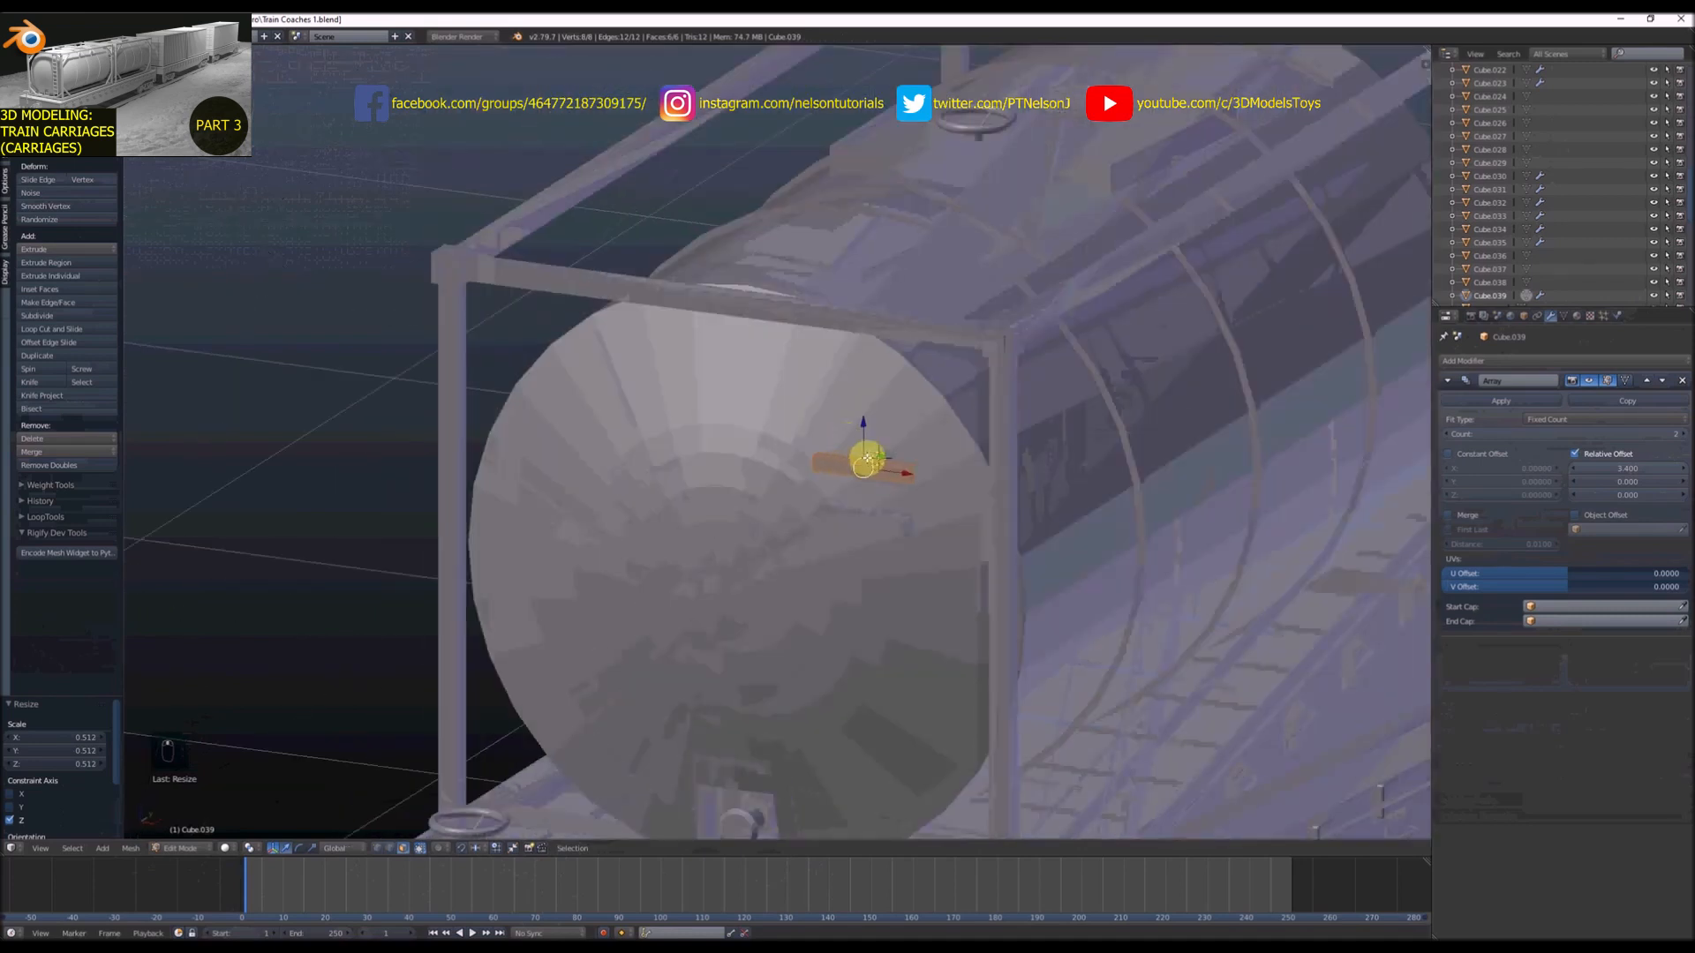
Add two loop cuts across the bar and spread them toward its ends along X by about 2.376
scroll(893, 487, up, 3)
key(ctrl+r)
scroll(881, 453, up, 1)
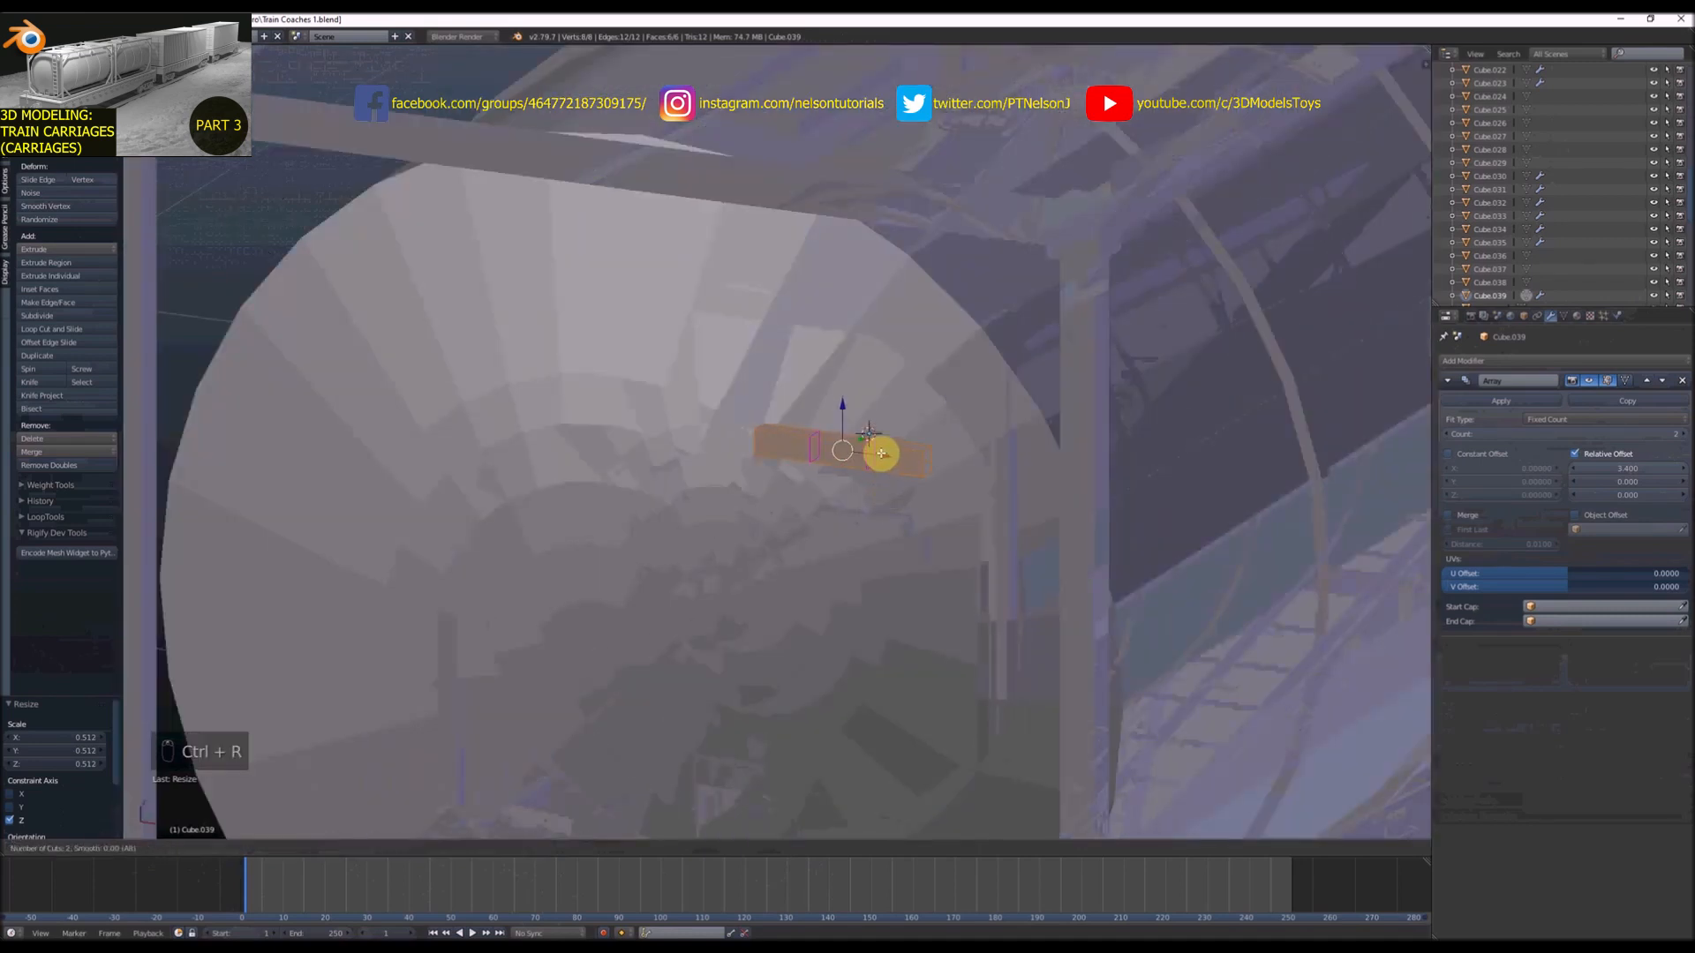
click(881, 453)
right_click(881, 453)
key(s)
right_click(934, 411)
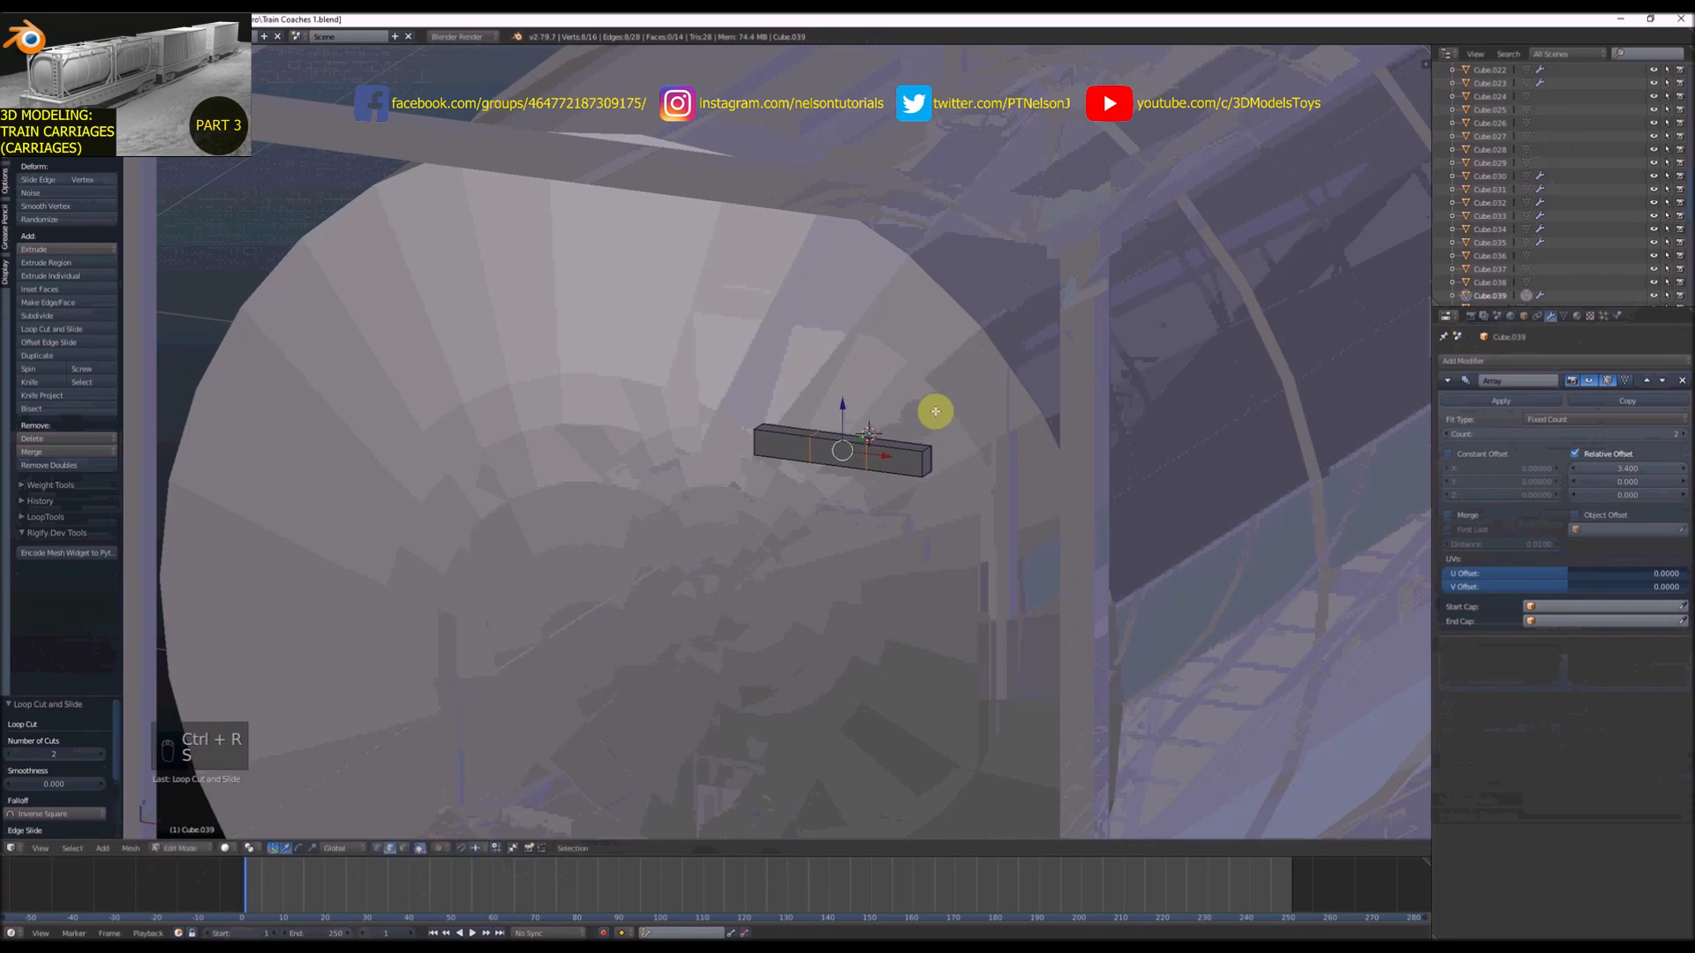
key(s)
key(x)
click(1042, 344)
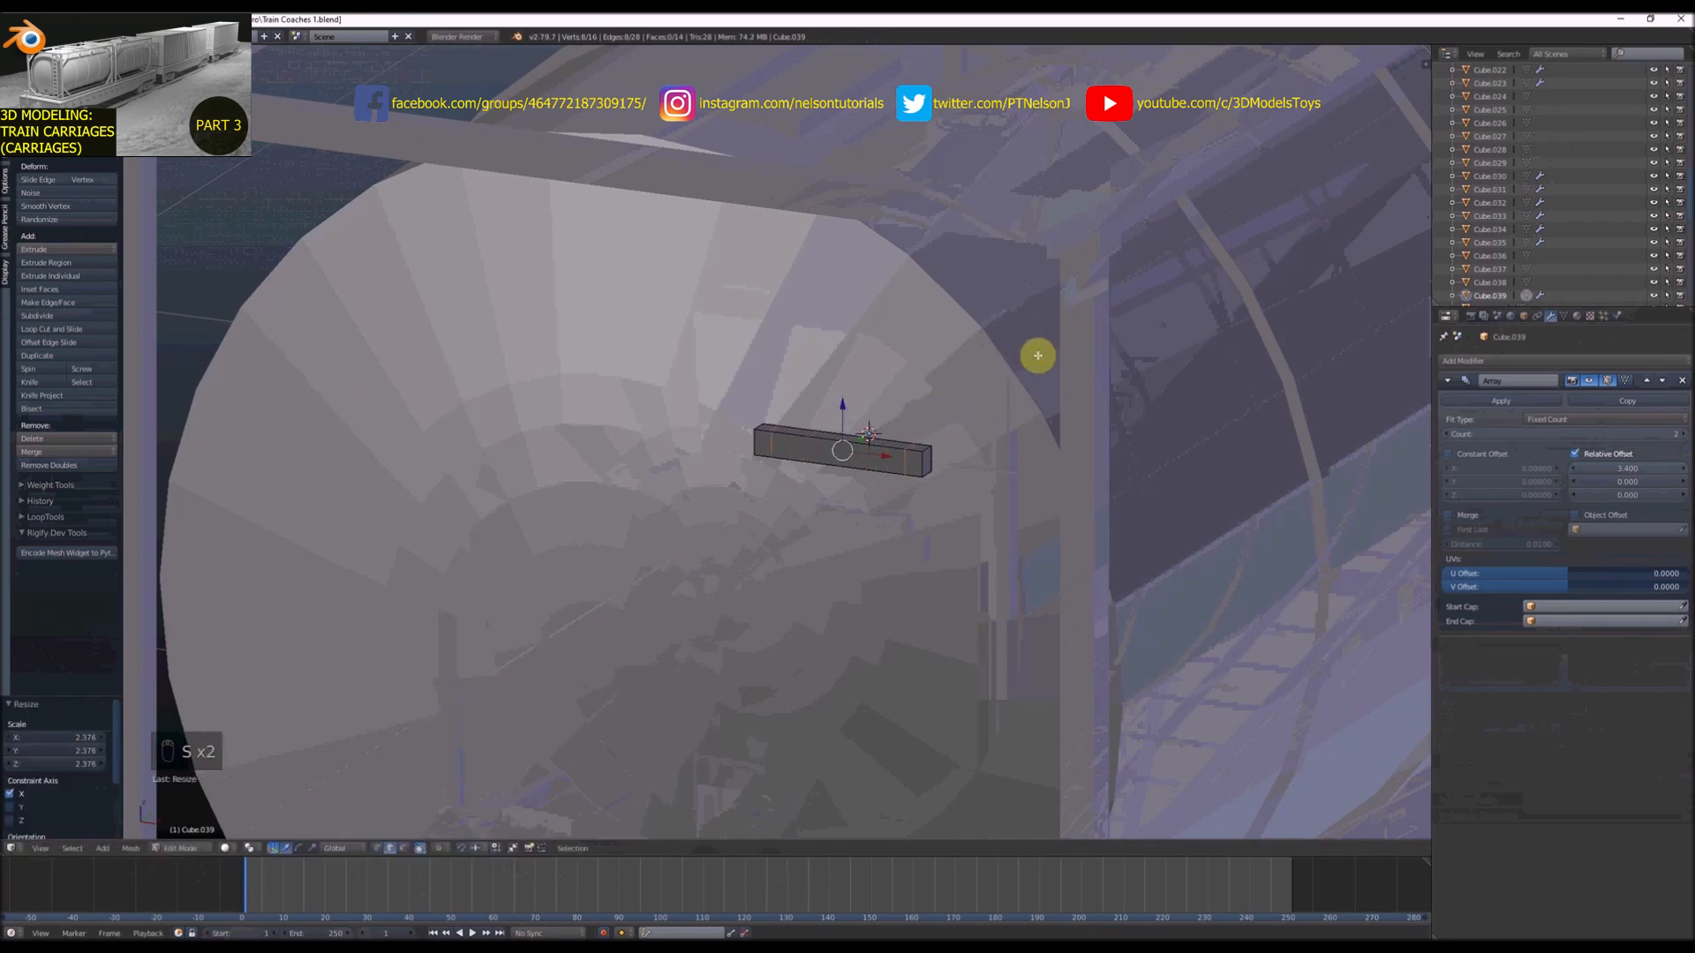
Extrude the upper and lower faces of the bar's two end sections vertically to form the ladder's side rails
middle_drag(1036, 356, 977, 356)
key(ctrl+Tab)
click(974, 359)
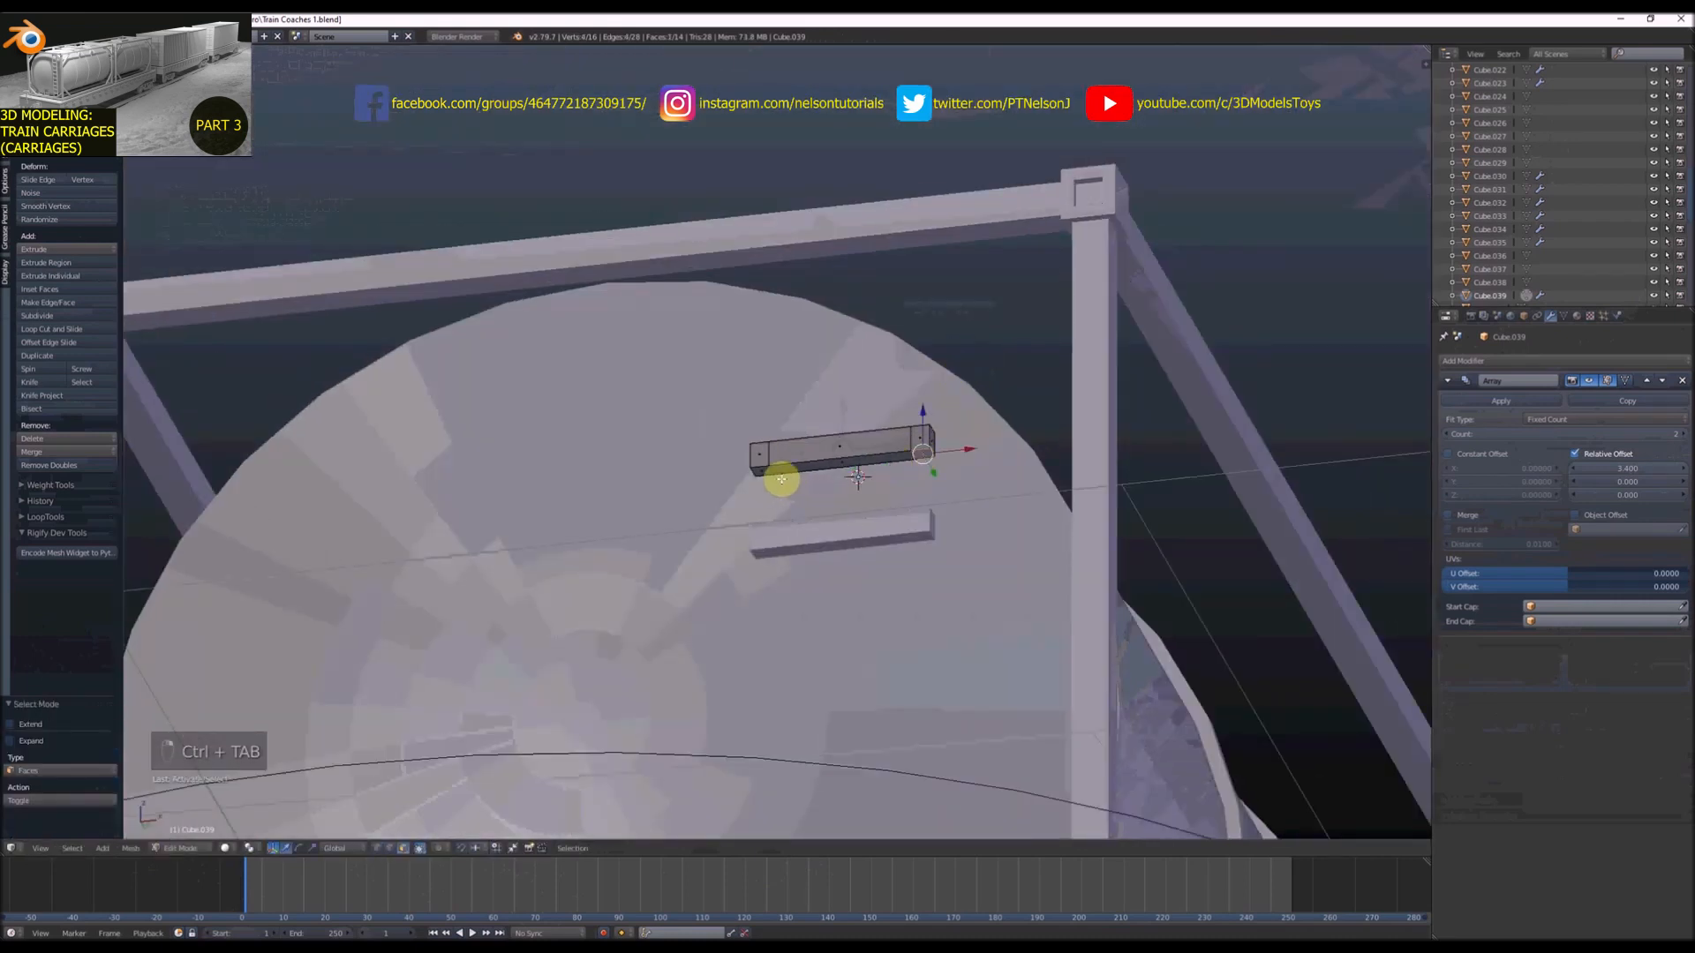
shift+right_click(782, 479)
middle_drag(783, 473, 764, 537)
scroll(765, 537, up, 2)
shift+right_click(920, 452)
shift+right_click(709, 418)
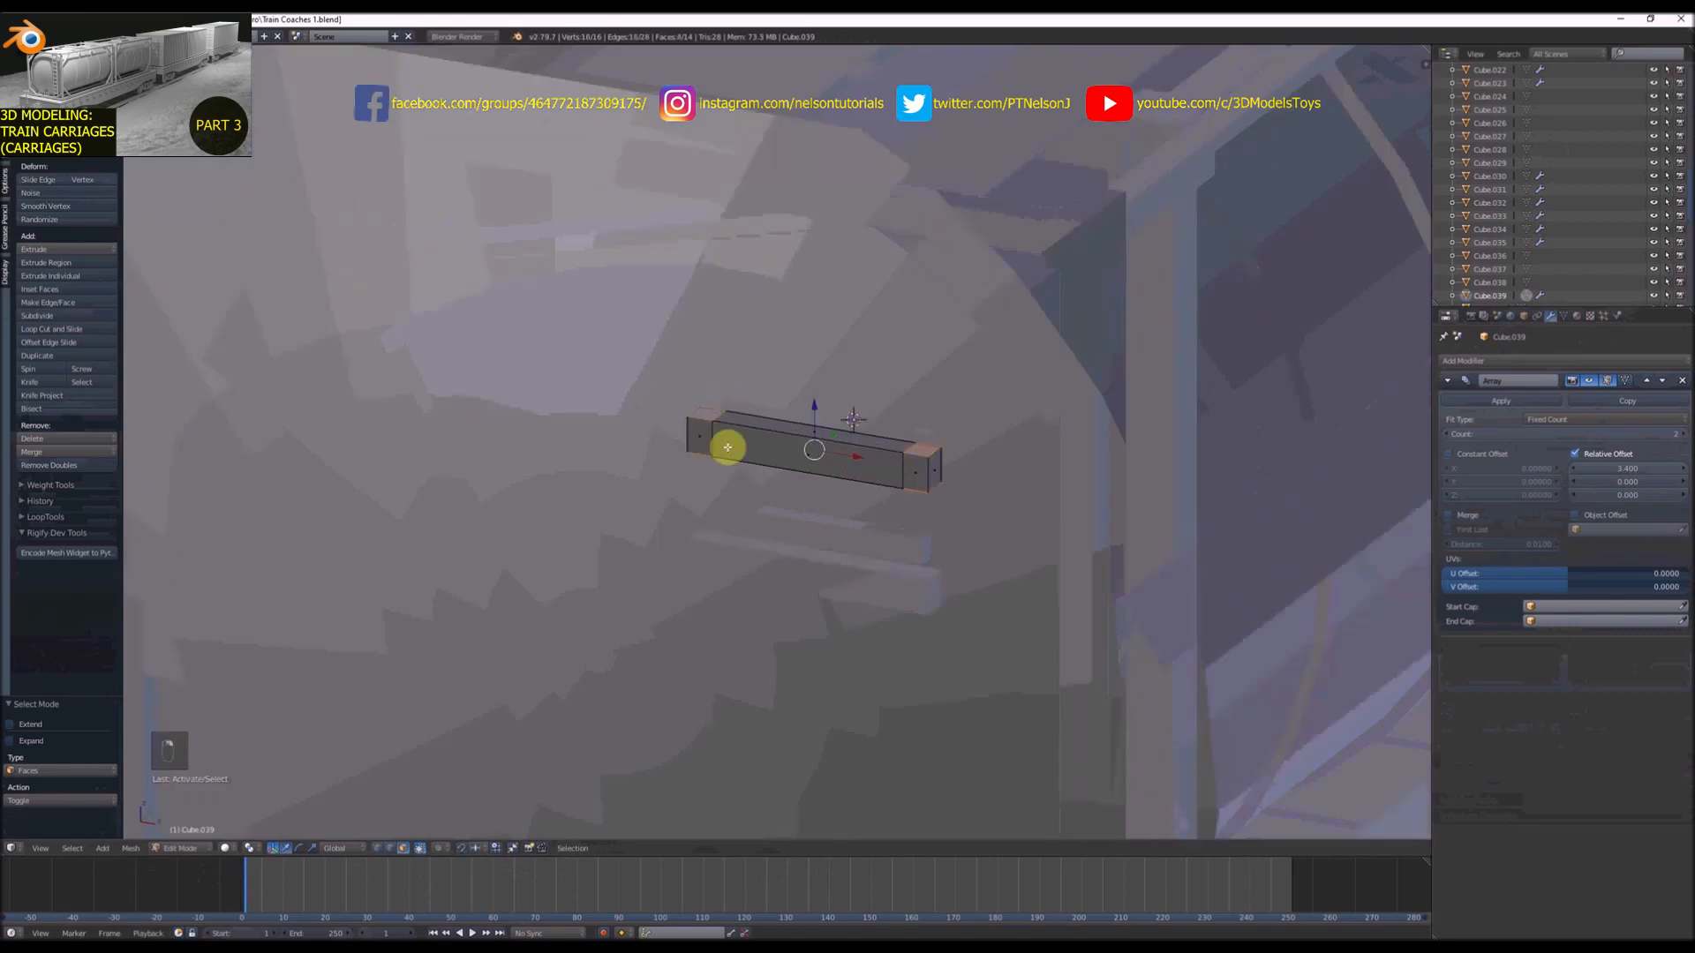
click(249, 849)
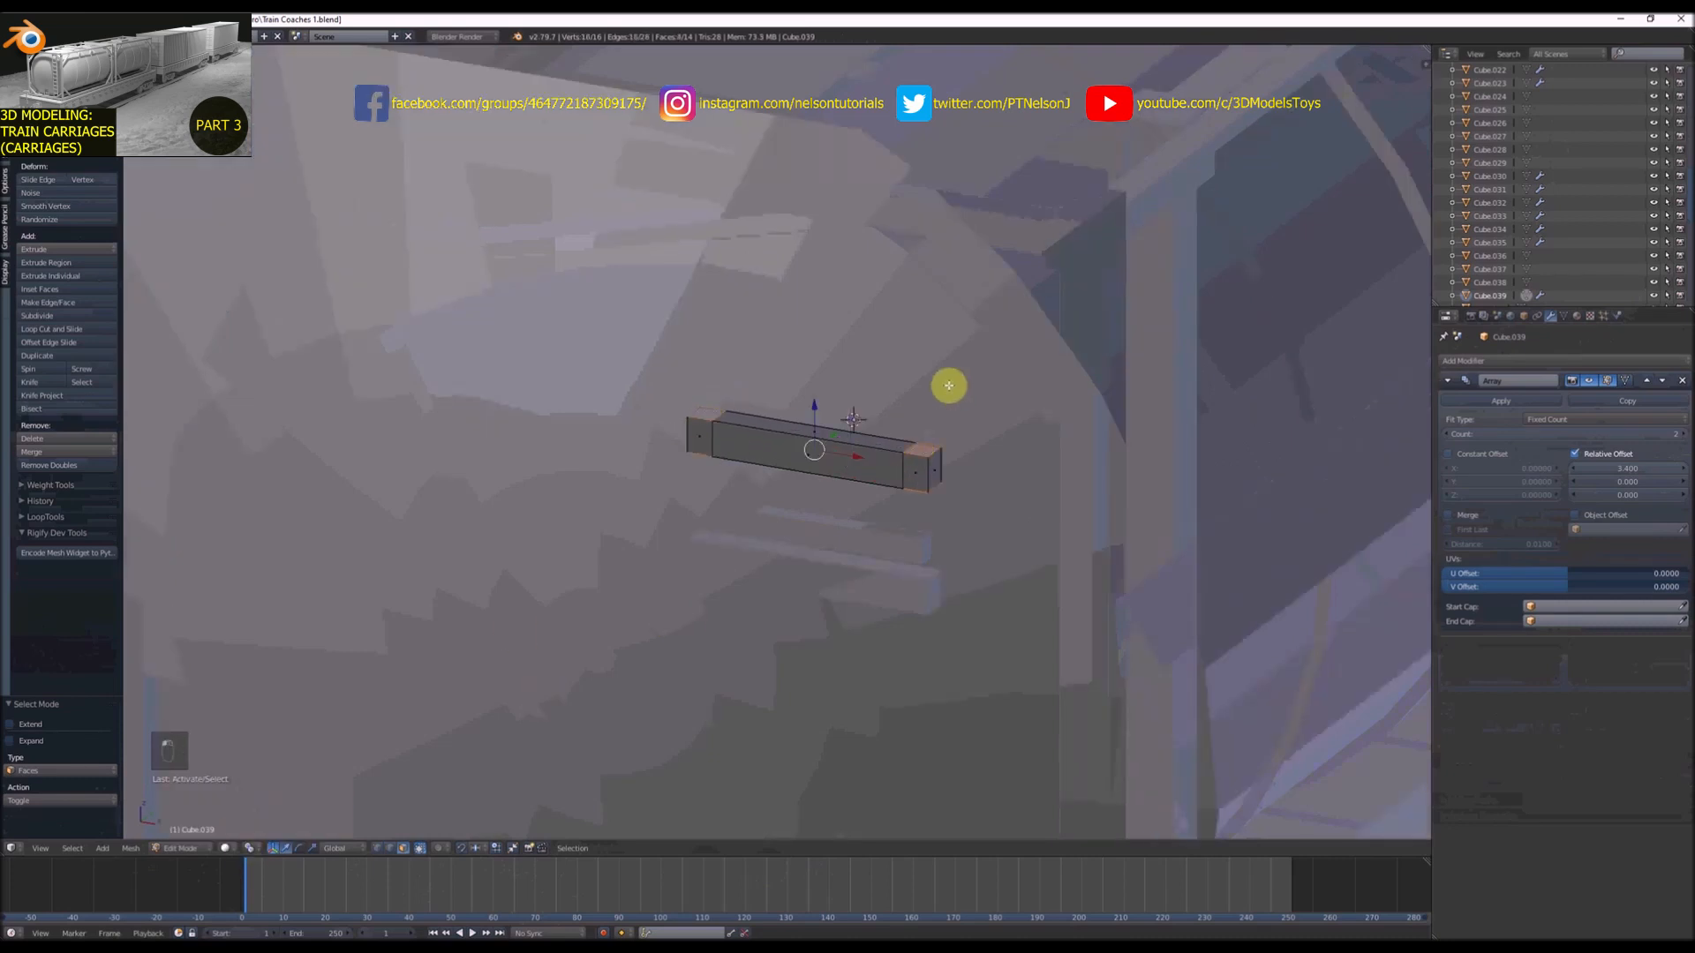
key(e)
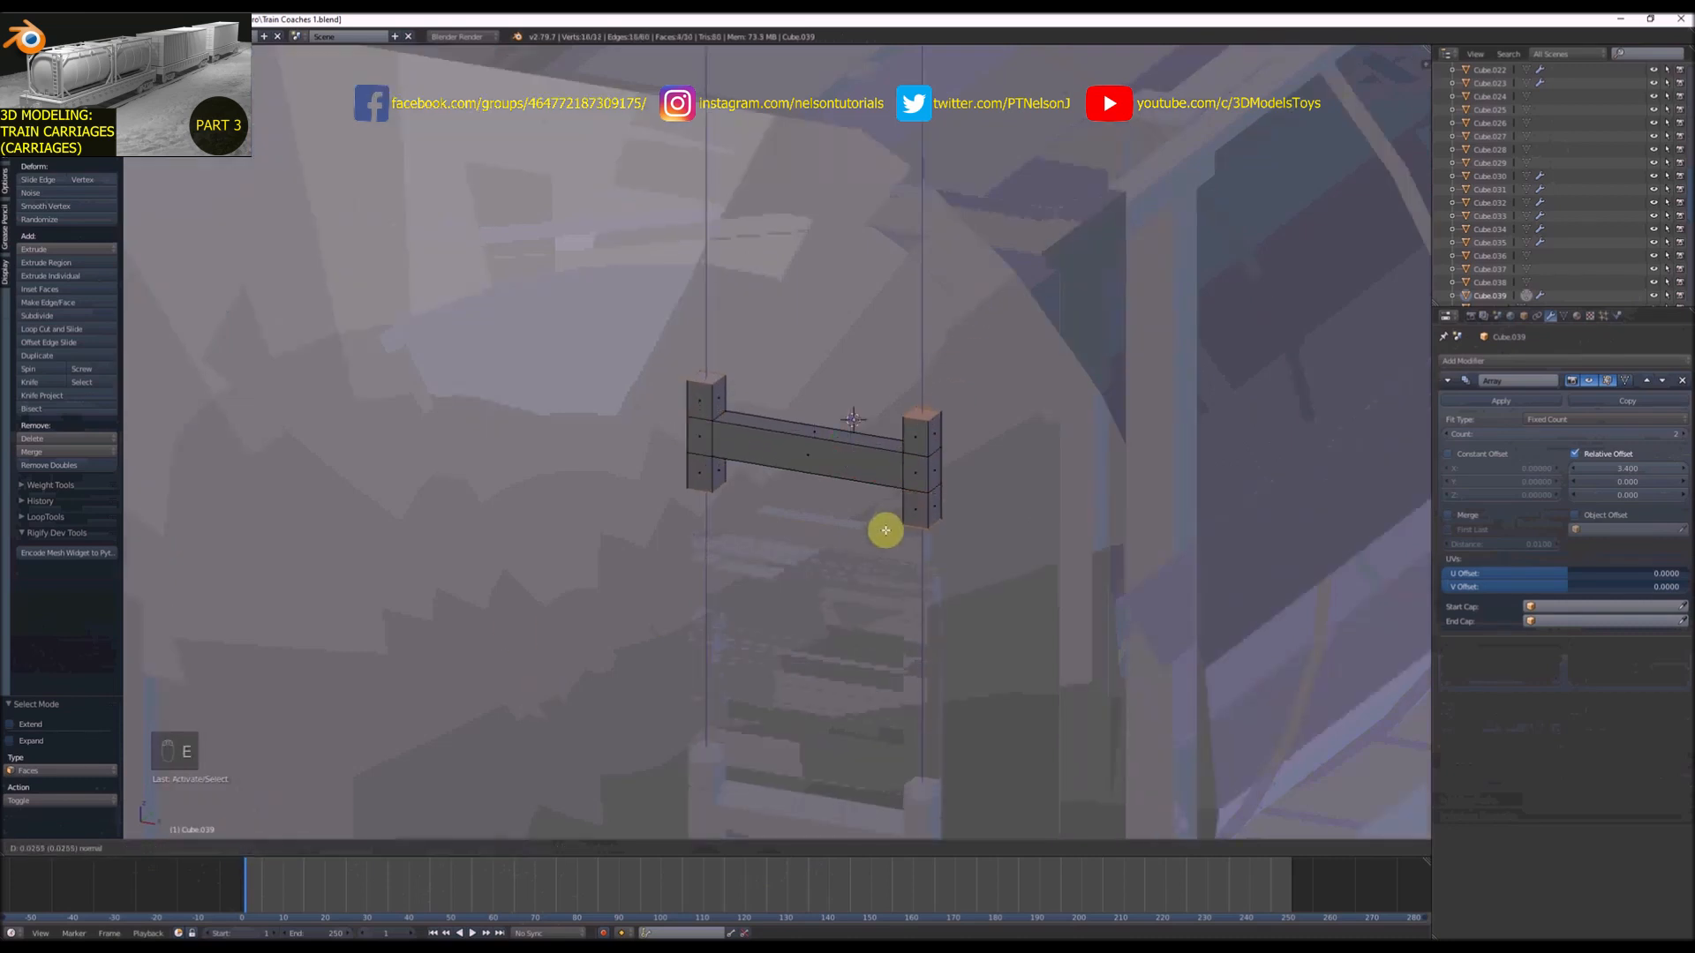
click(779, 798)
scroll(915, 521, down, 4)
key(Tab)
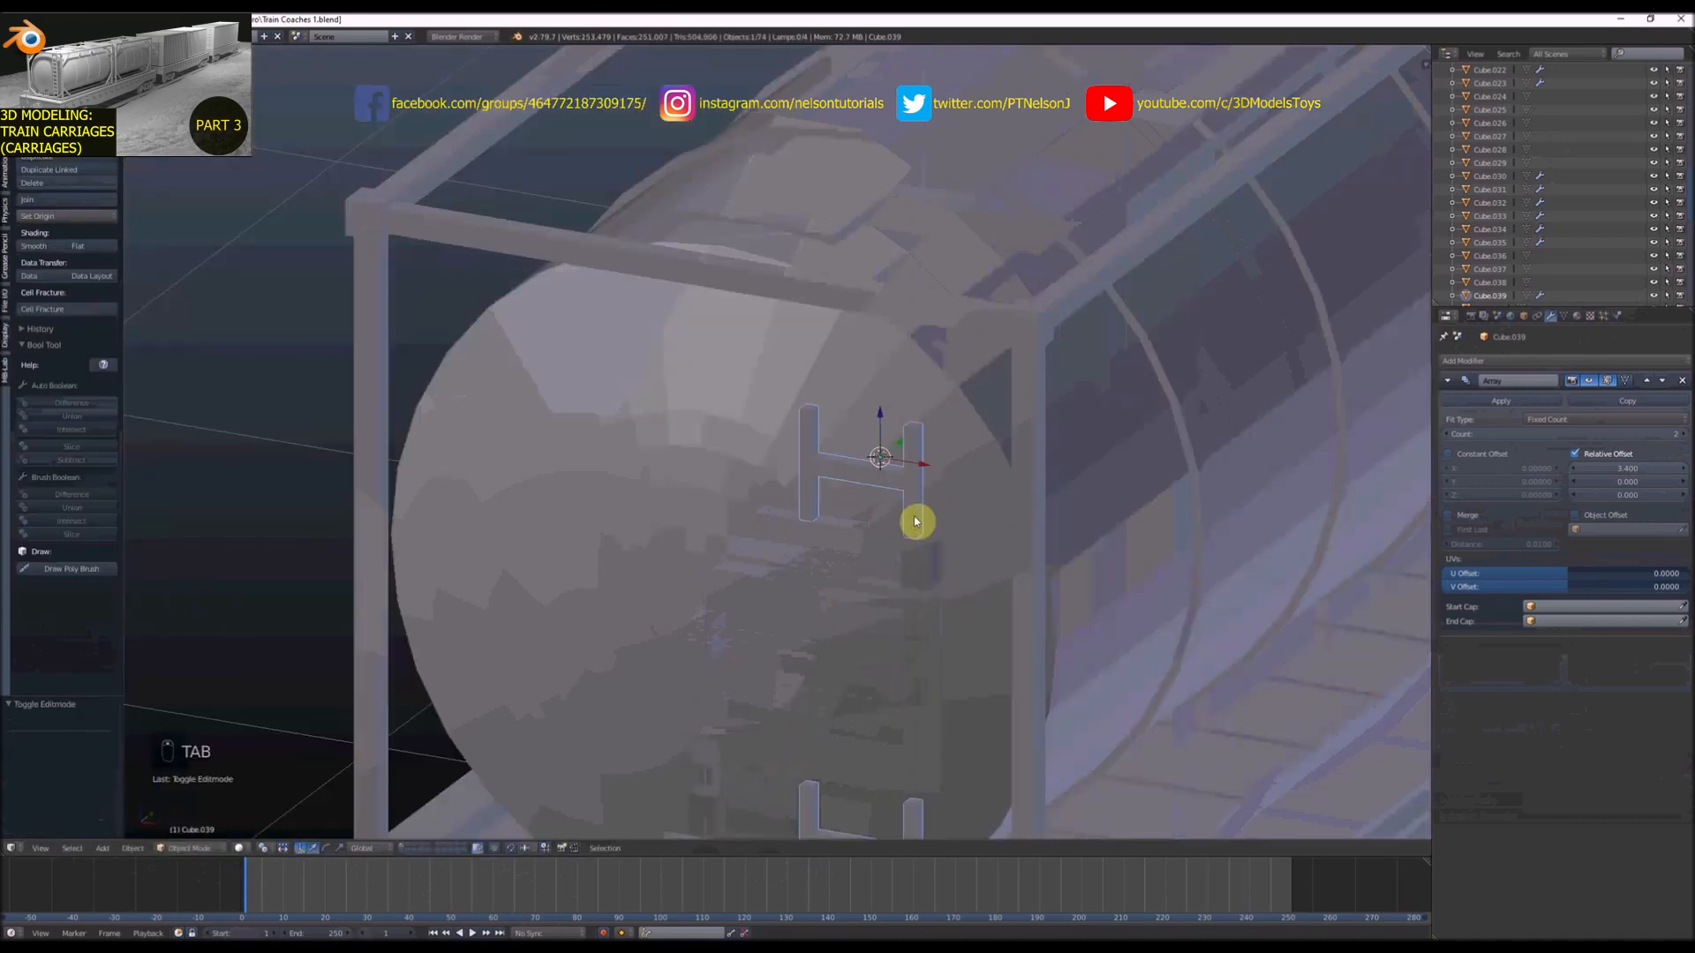
Set the array's relative X offset to 1.000 so the ladder sections meet end to end
drag(1598, 469, 1512, 455)
scroll(927, 406, down, 4)
middle_drag(927, 405, 925, 468)
scroll(925, 471, up, 4)
Shorten the ladder section's side rails by scaling their end faces along Z to about 0.53
key(Tab)
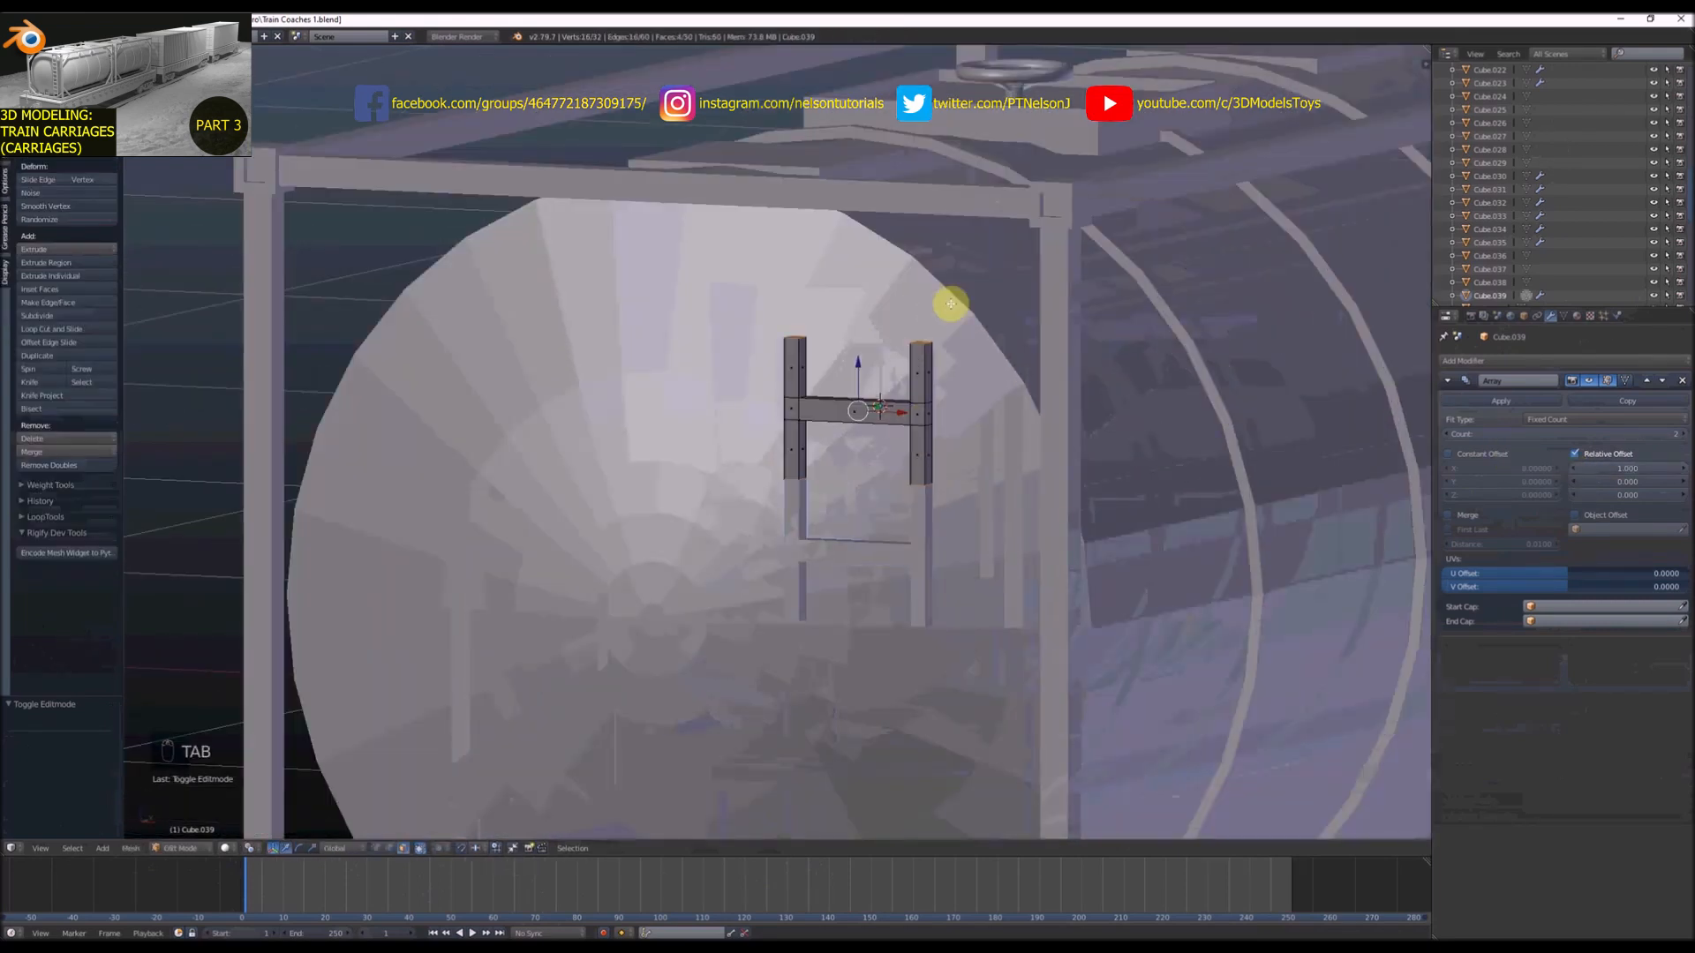
key(s)
click(937, 316)
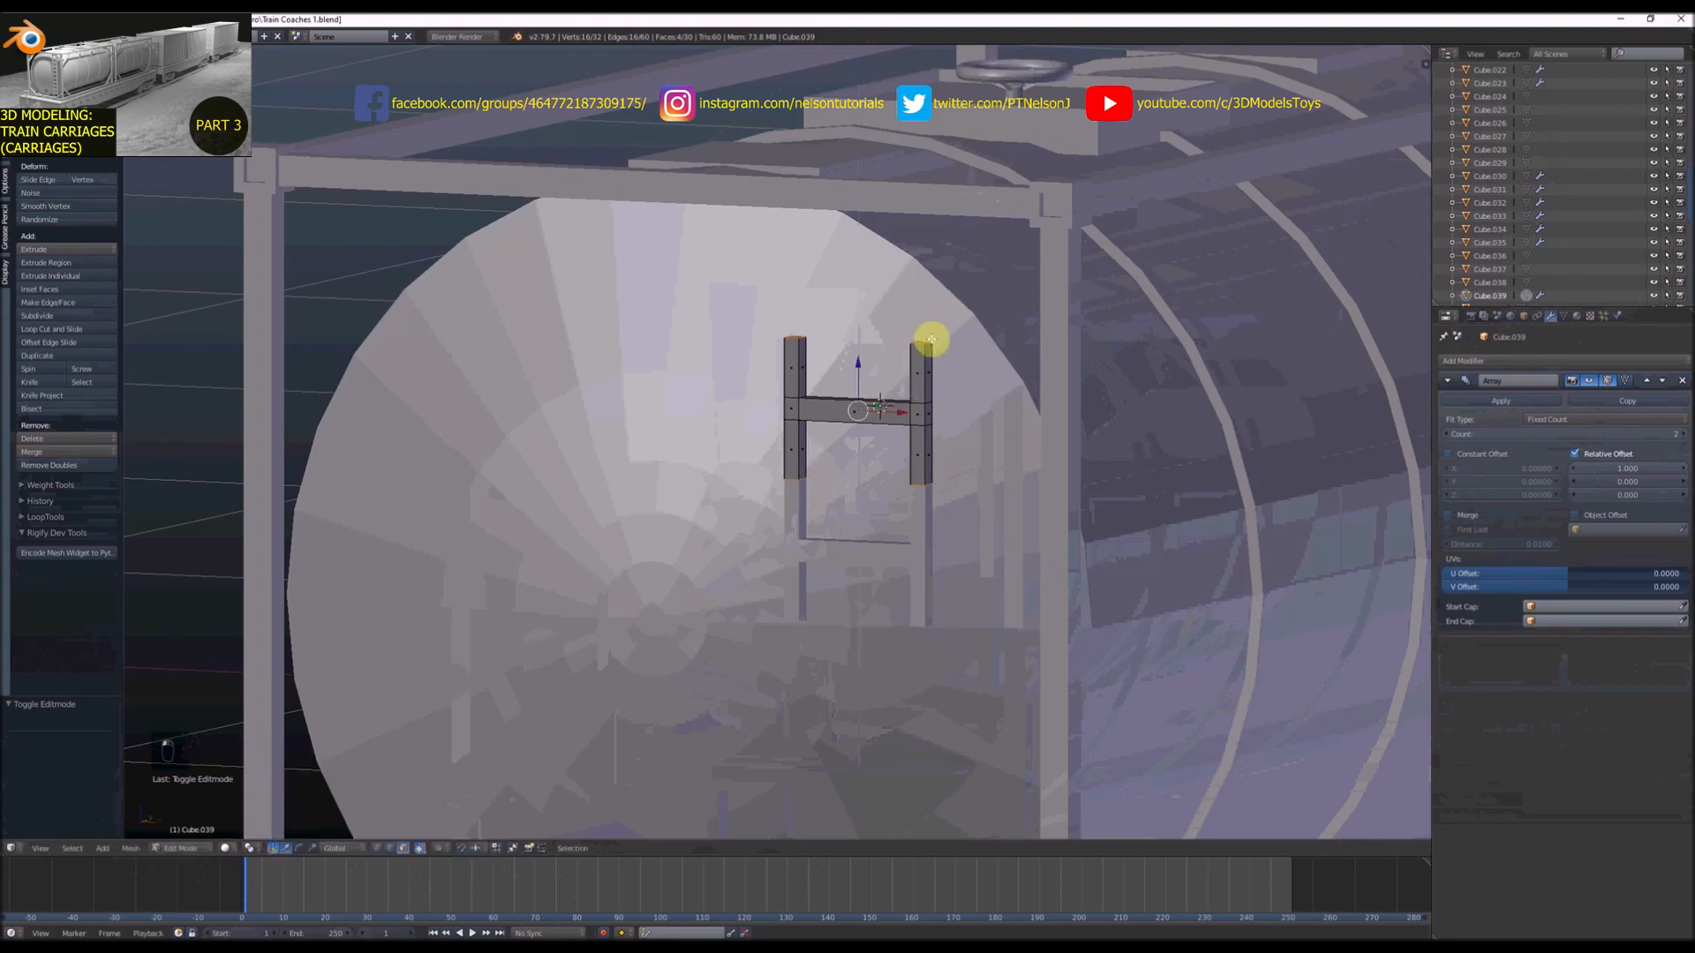
key(s)
key(z)
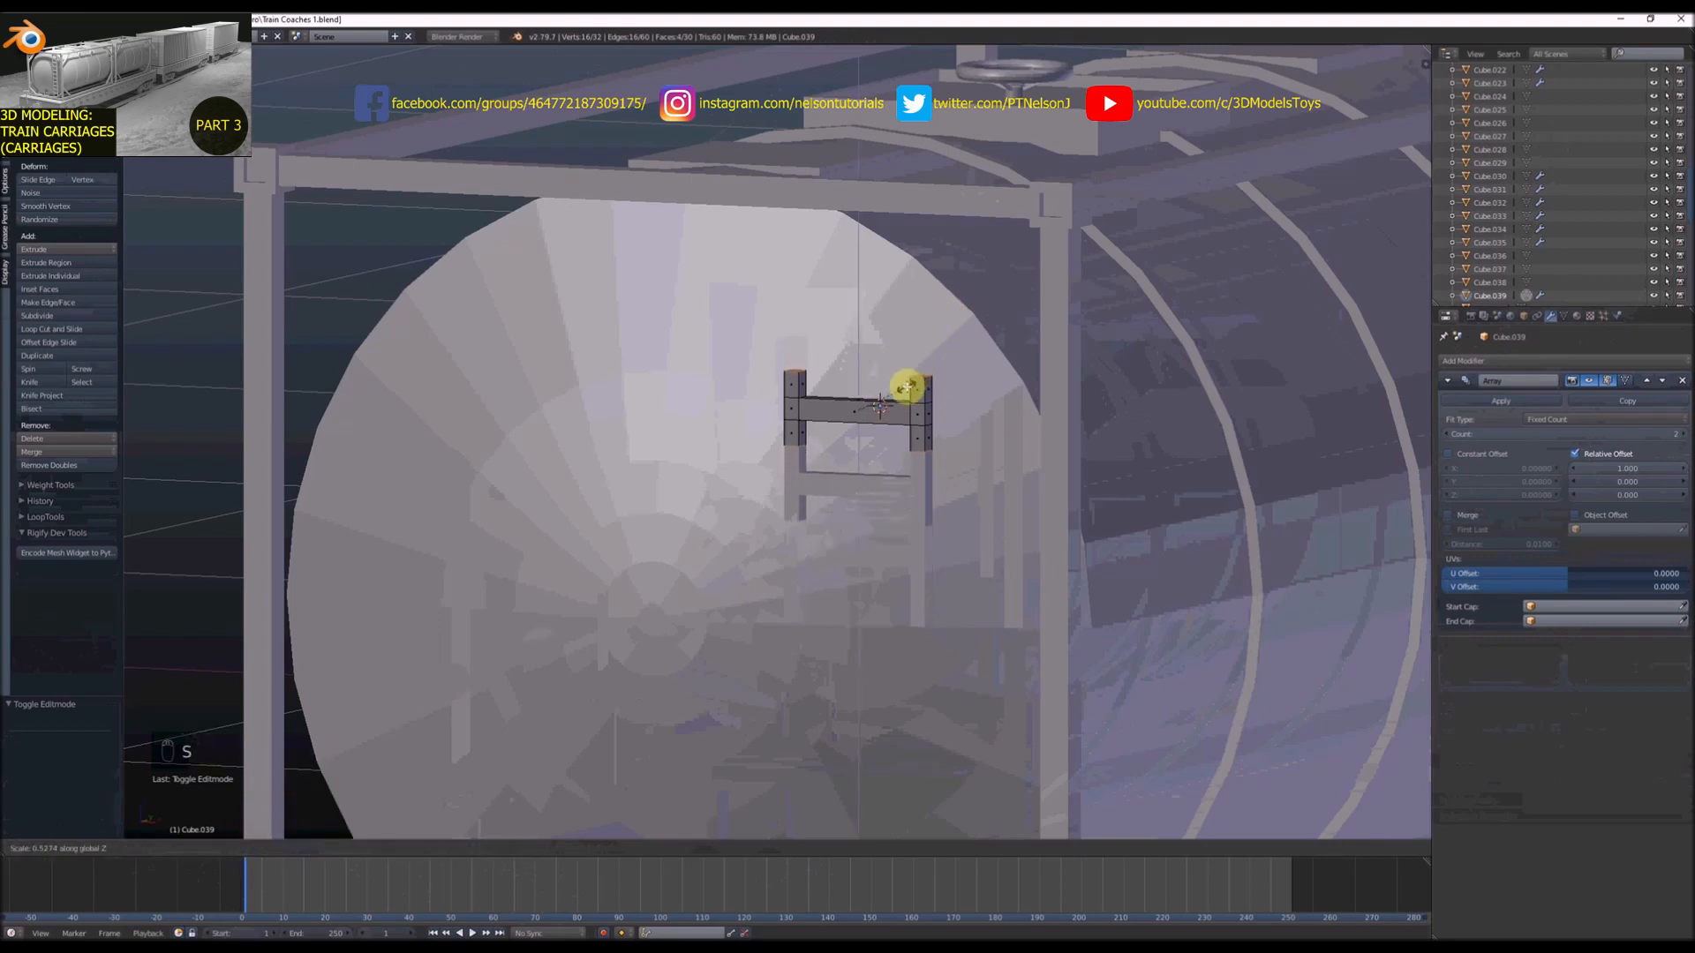
click(907, 387)
key(Tab)
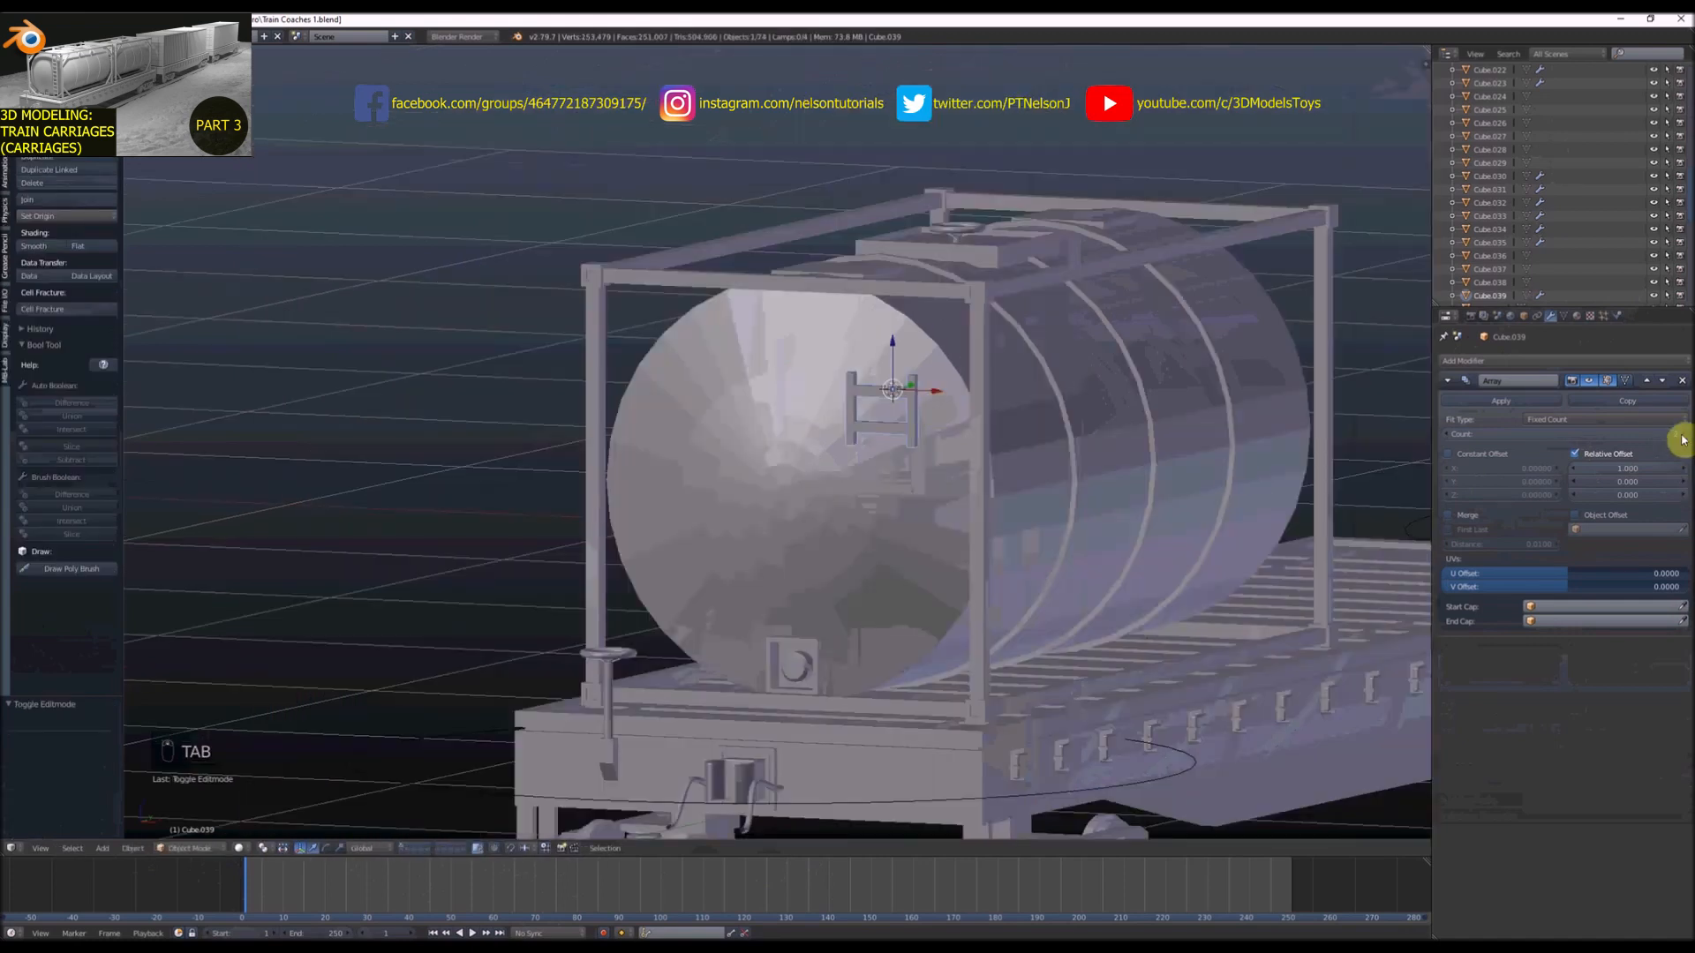
Set the array count to 10 to extend the ladder down to the carriage deck
click(1683, 435)
click(1682, 435)
click(1682, 436)
click(1683, 435)
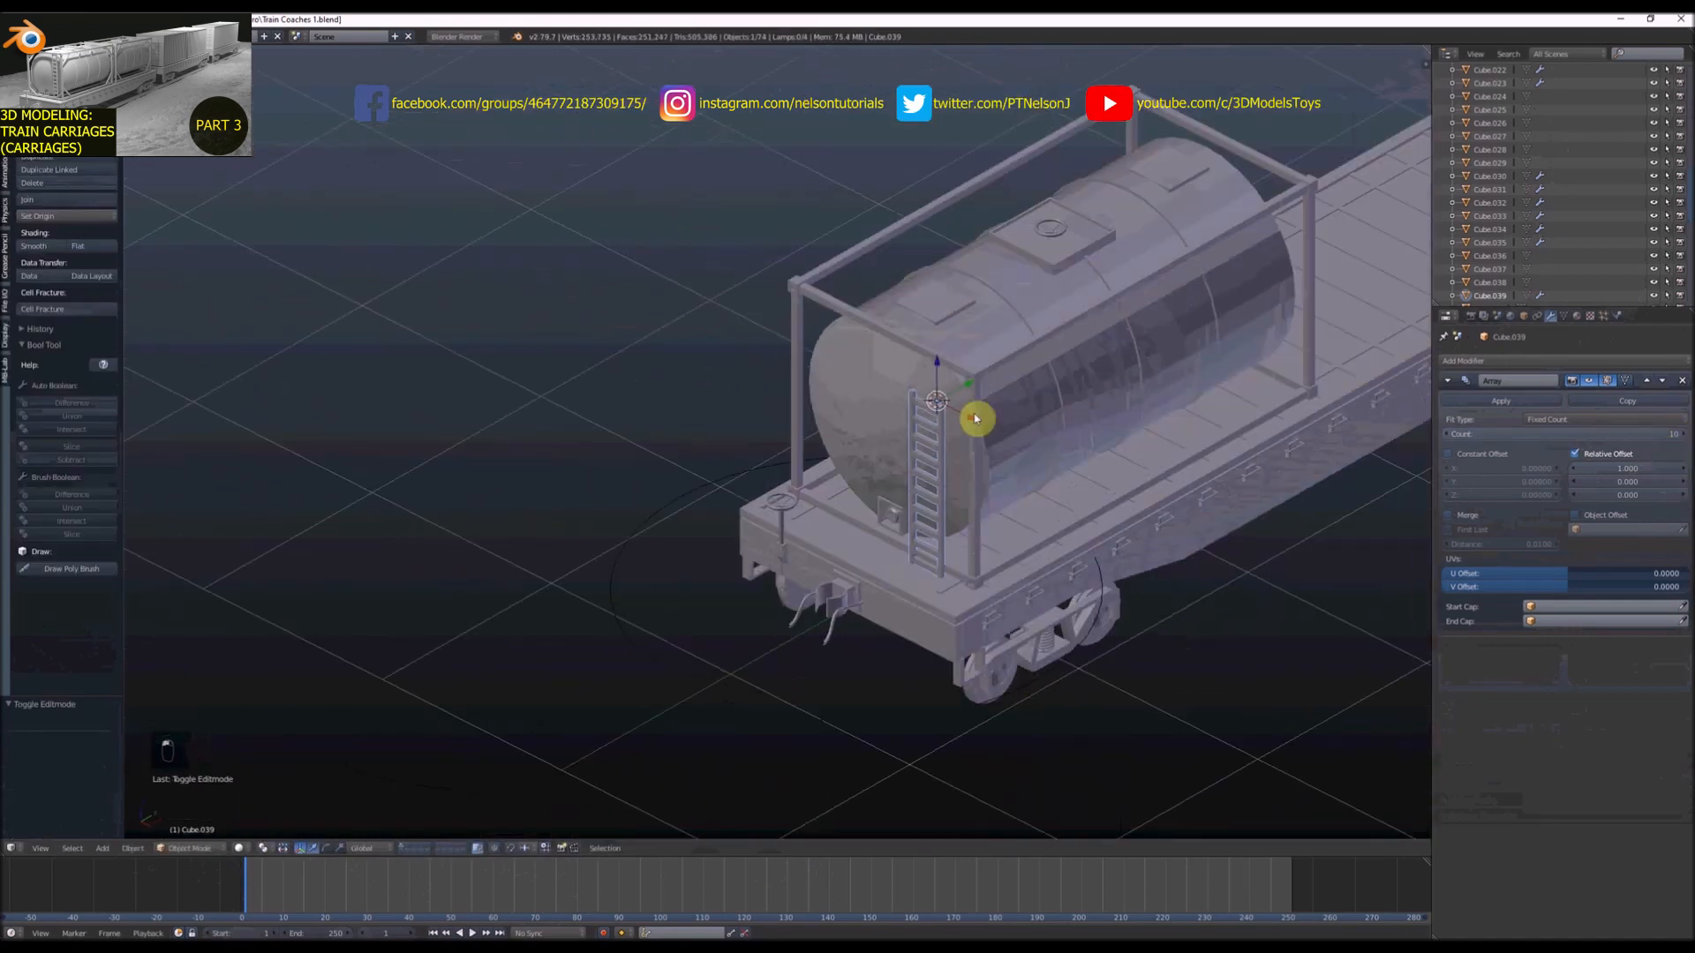
Move the ladder slightly along the Y axis, by about 0.01
scroll(976, 420, up, 3)
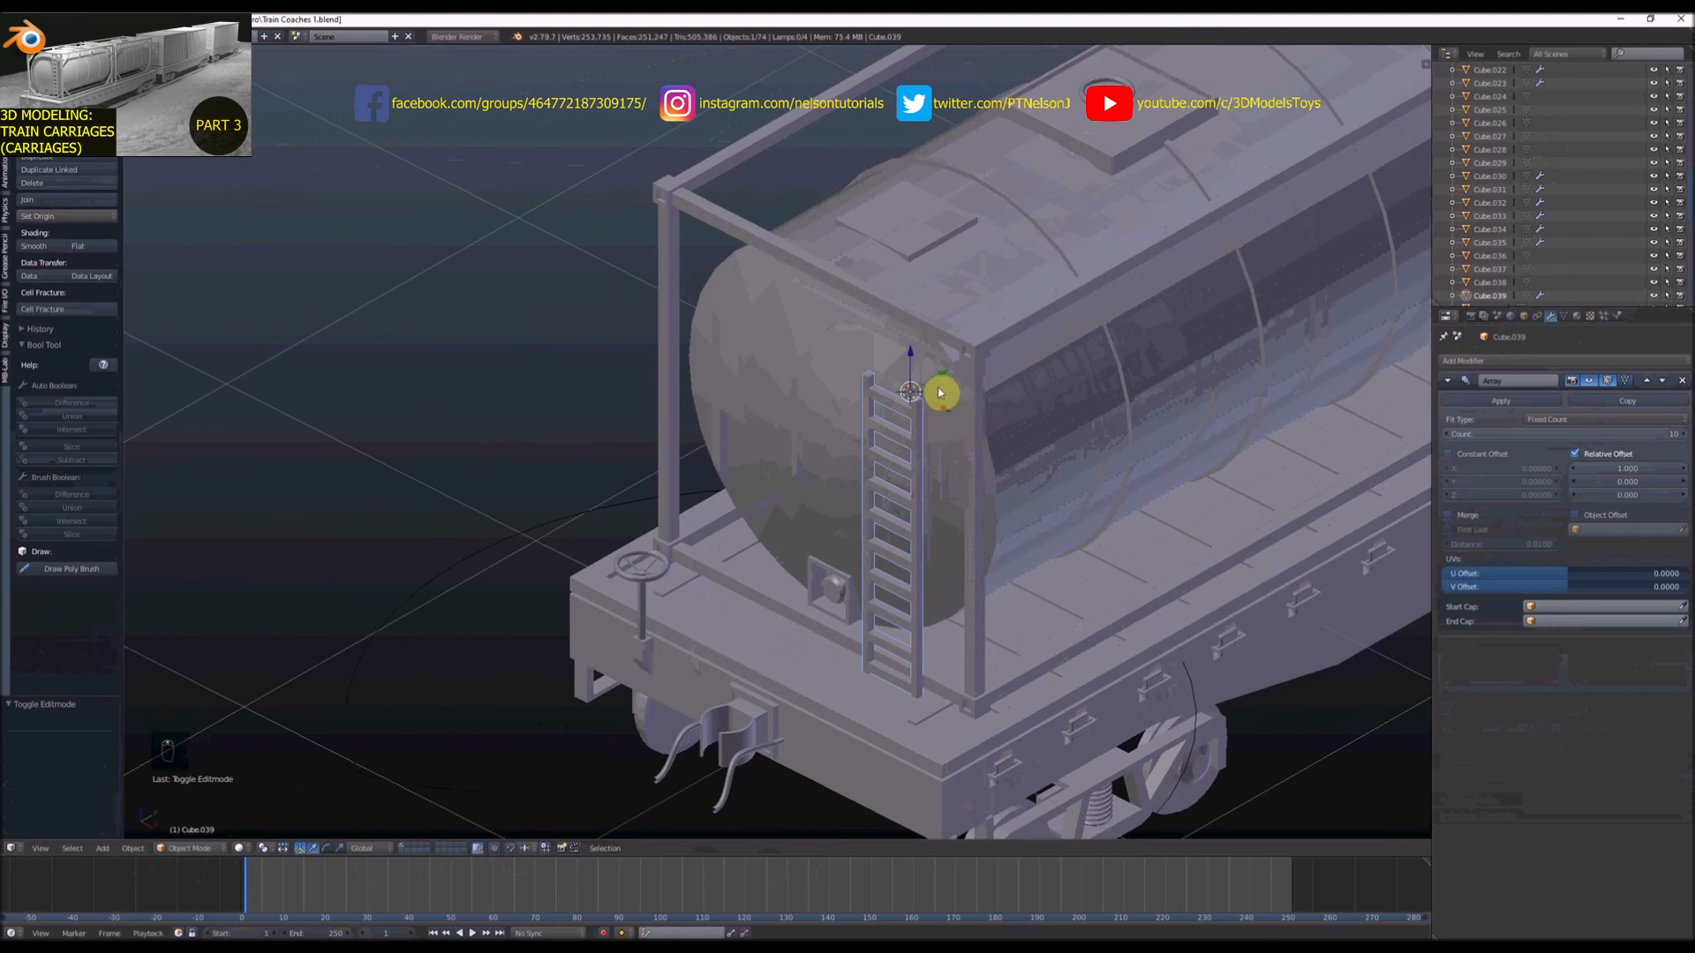
key(g)
key(y)
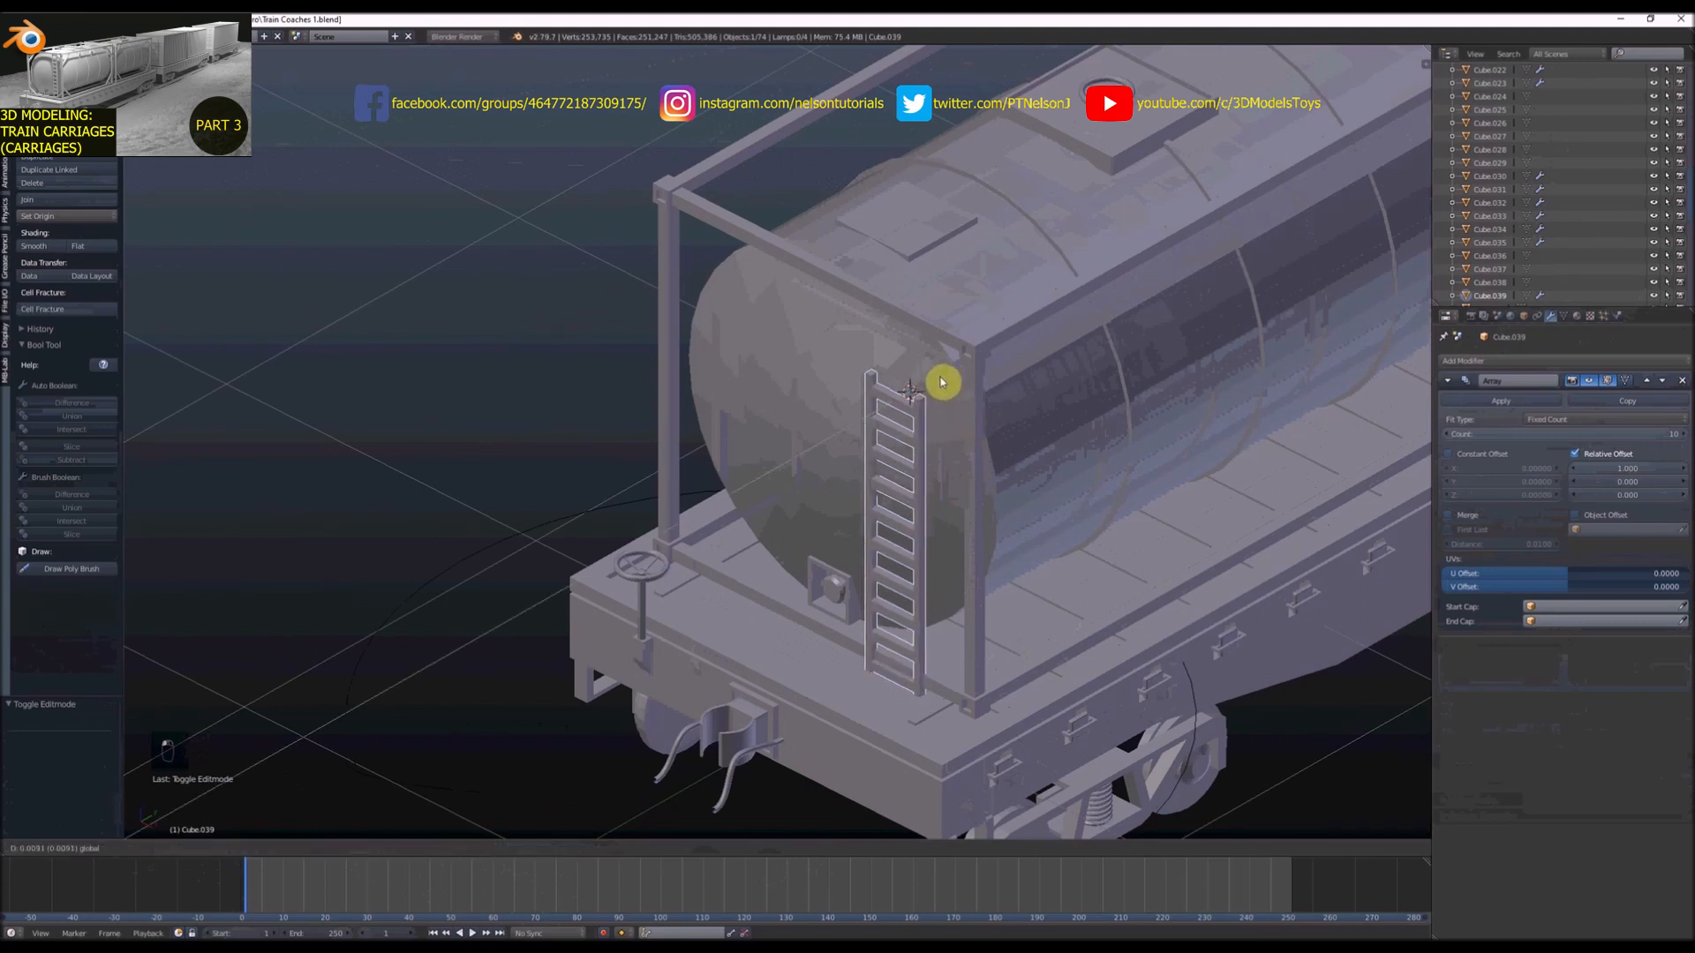
click(942, 379)
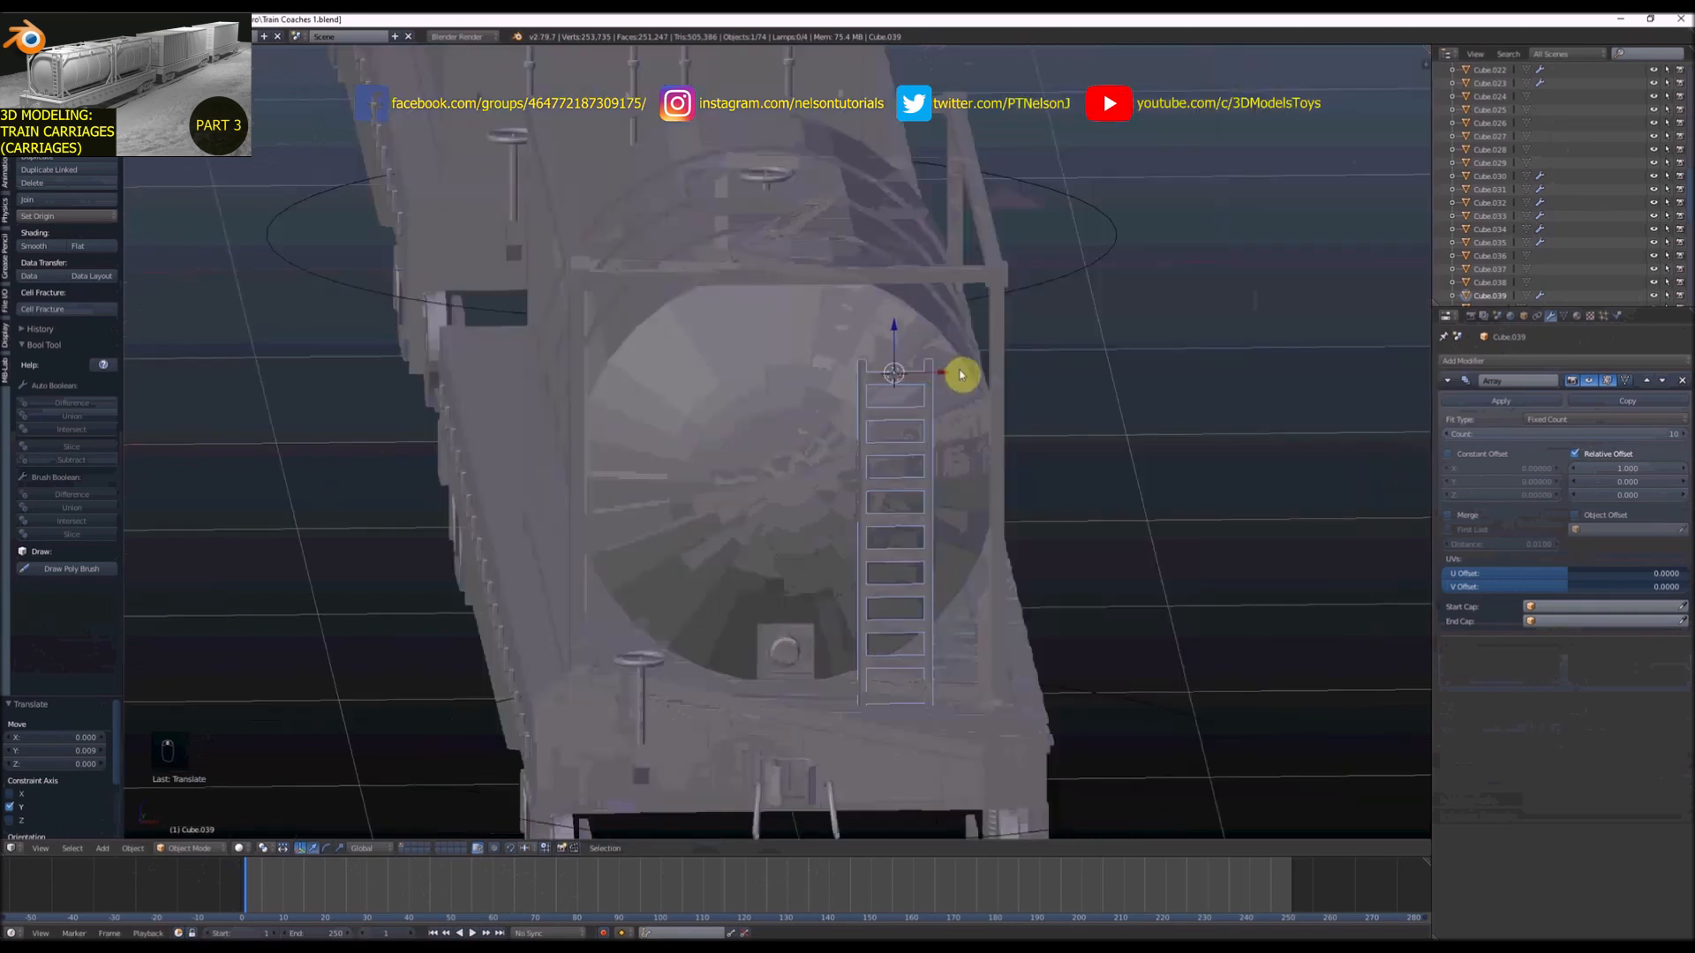
Narrow the ladder by scaling its entire mesh along X to about 0.667
key(Tab)
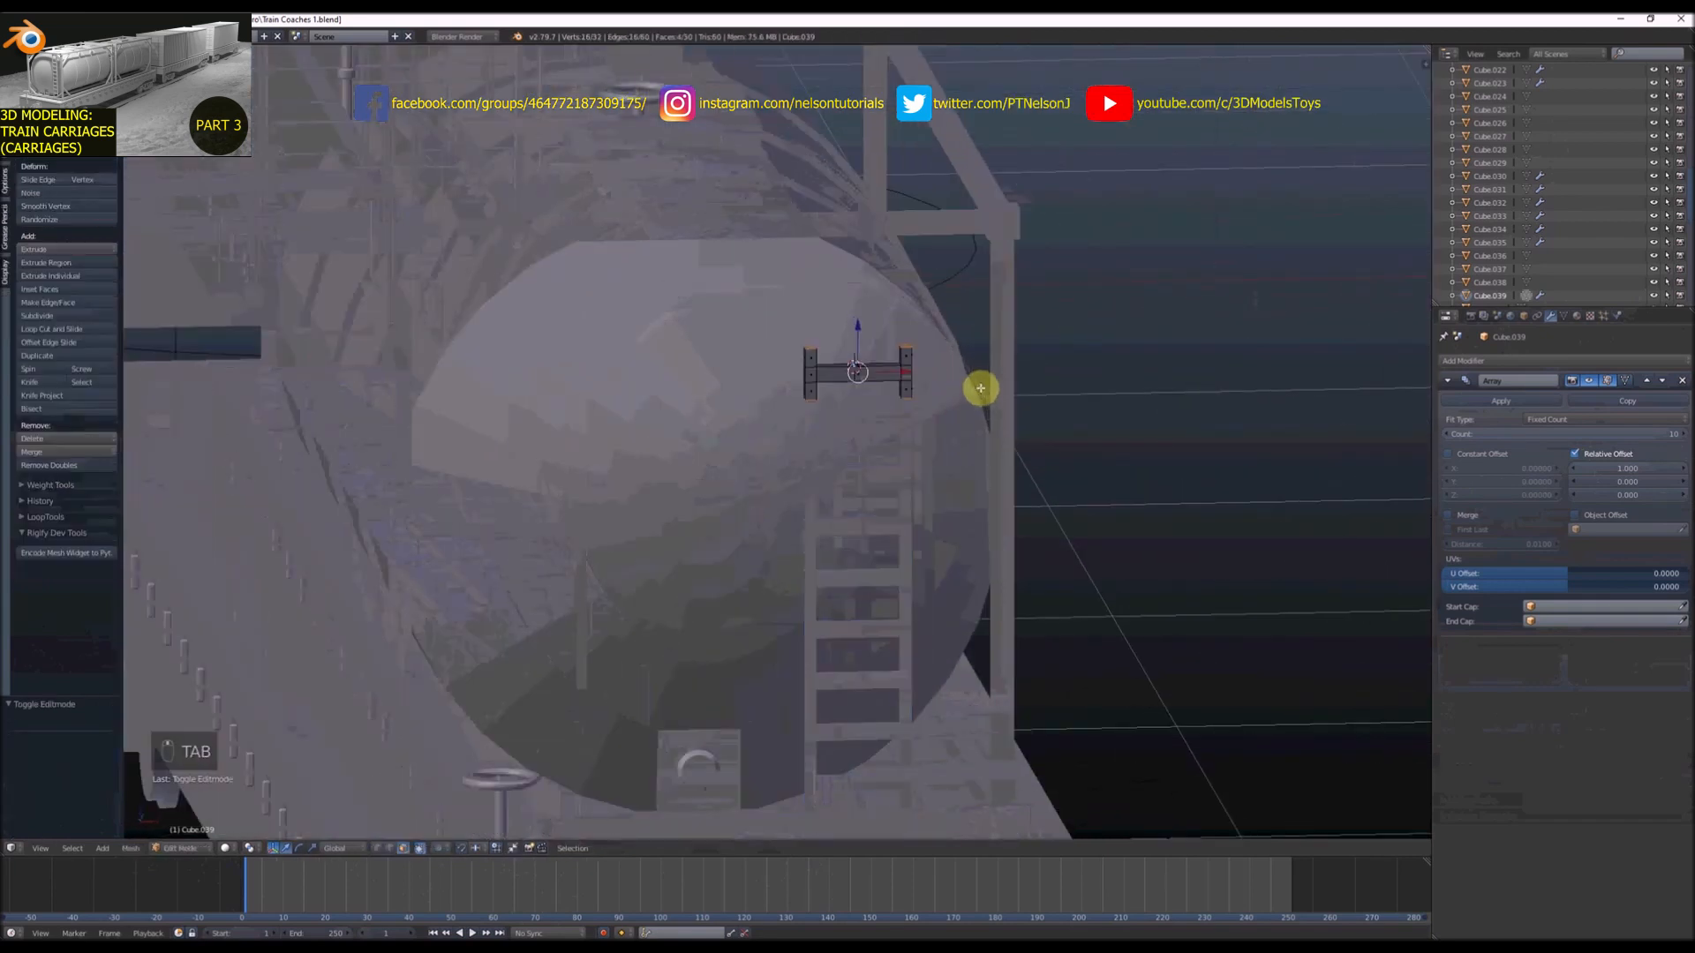
key(a)
key(a)
key(a)
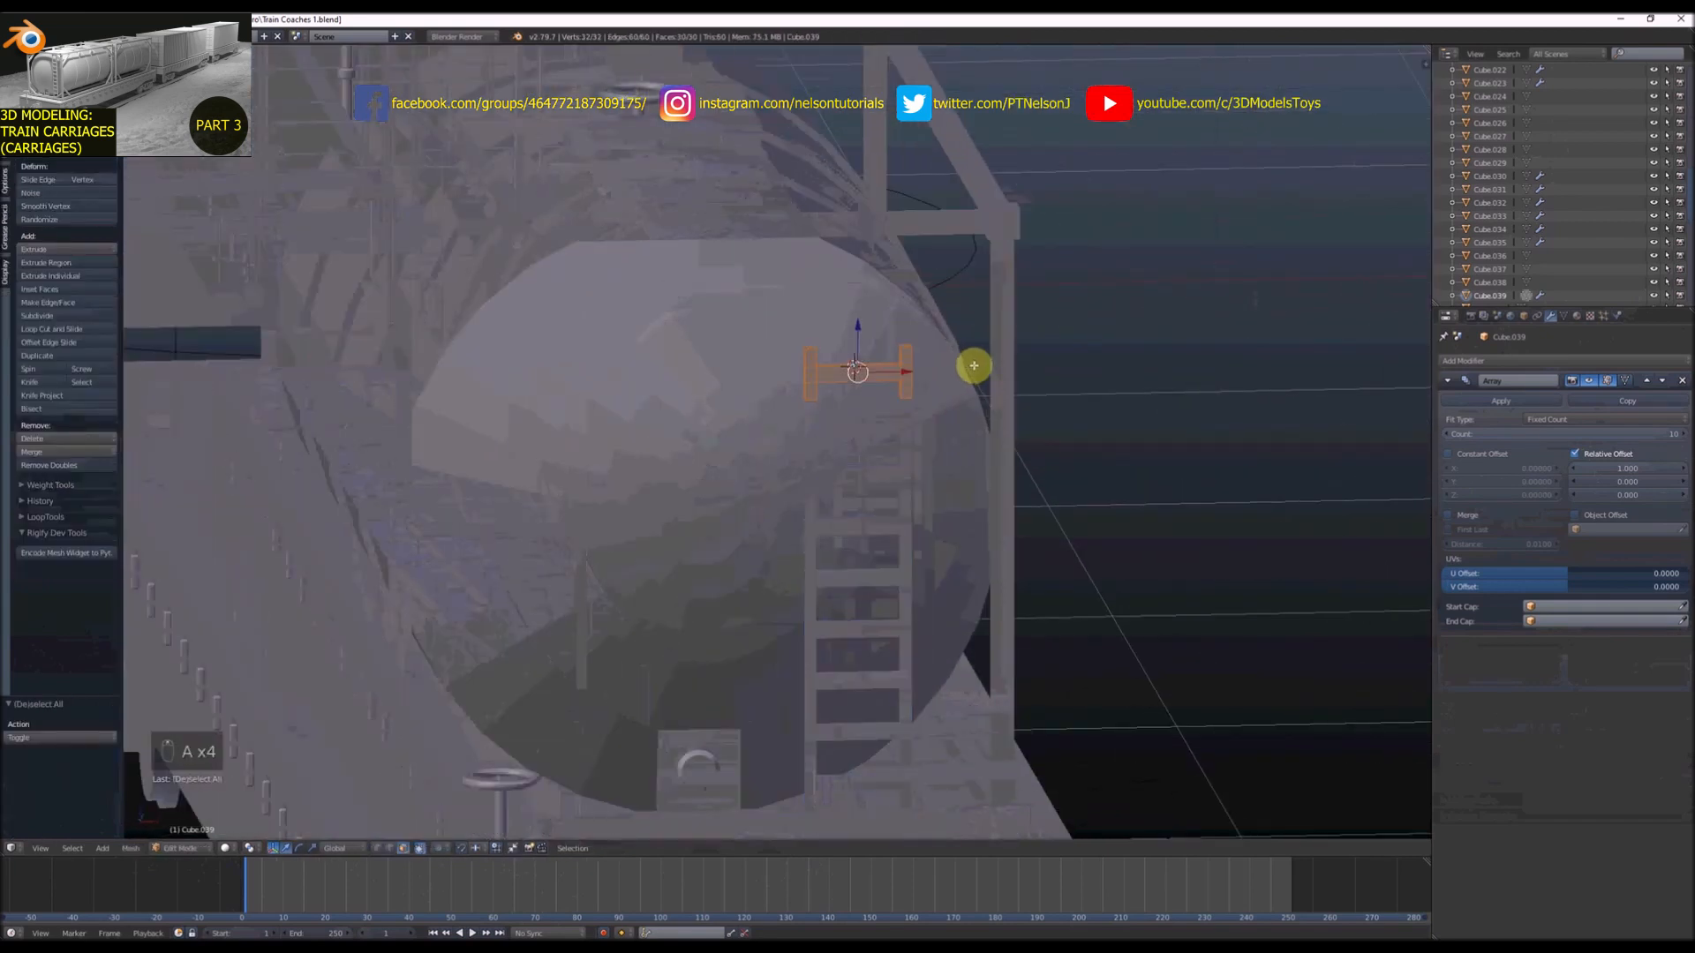
key(s)
key(x)
click(938, 376)
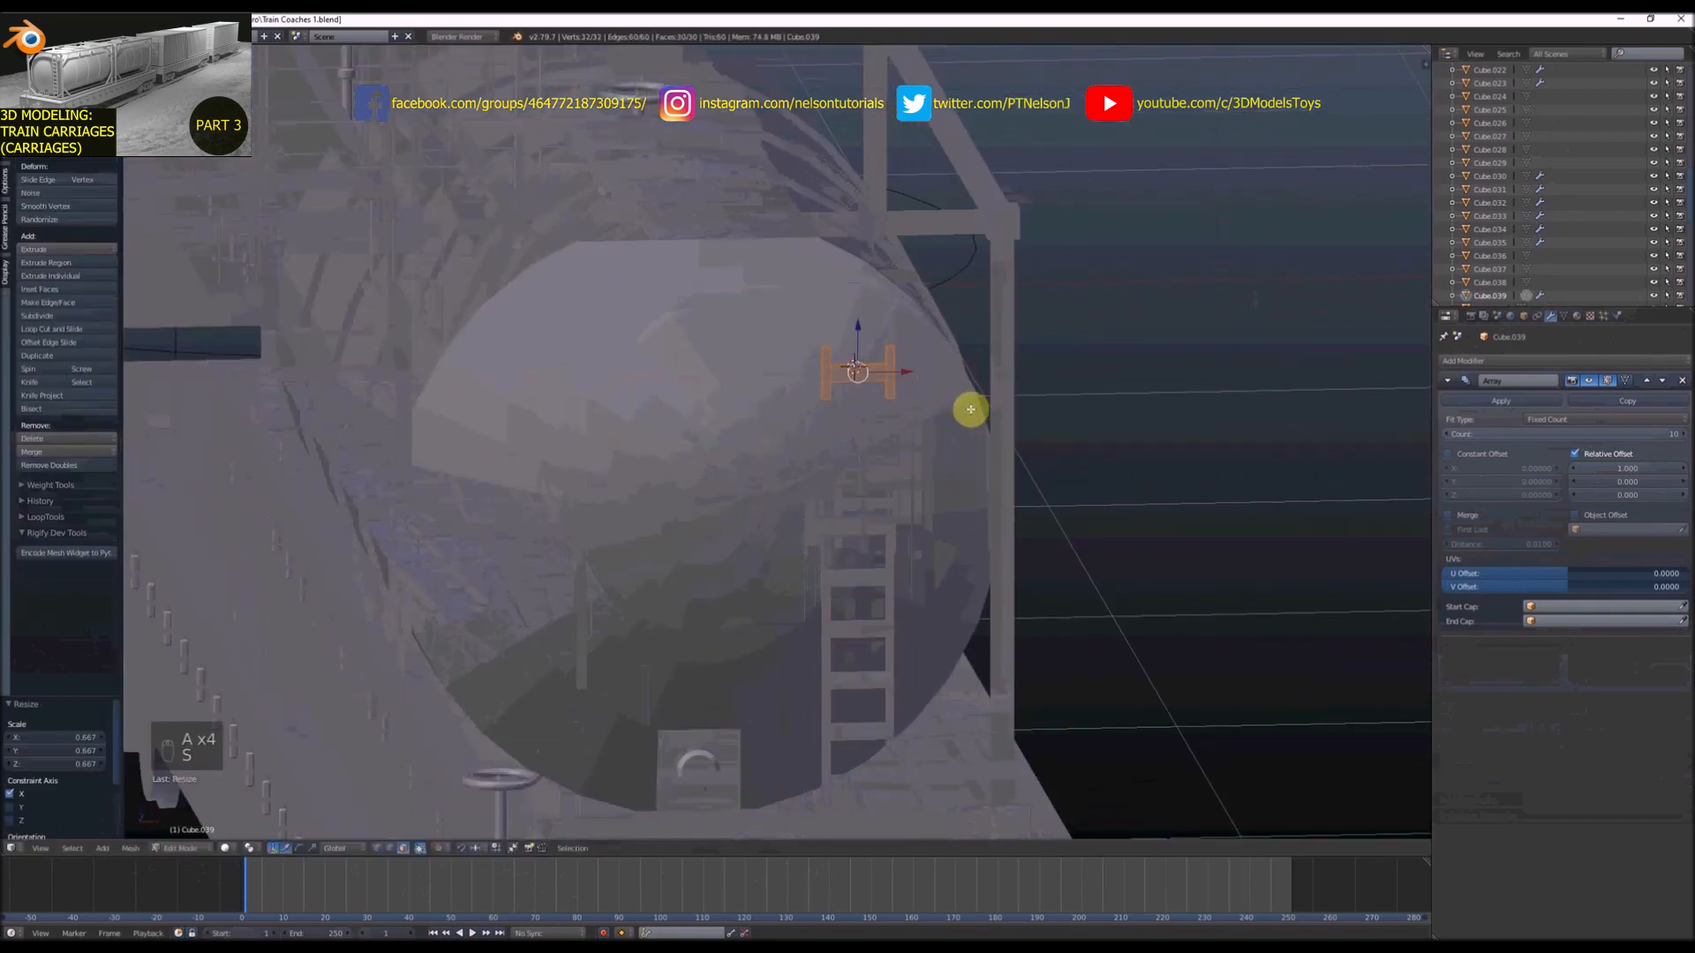
key(Tab)
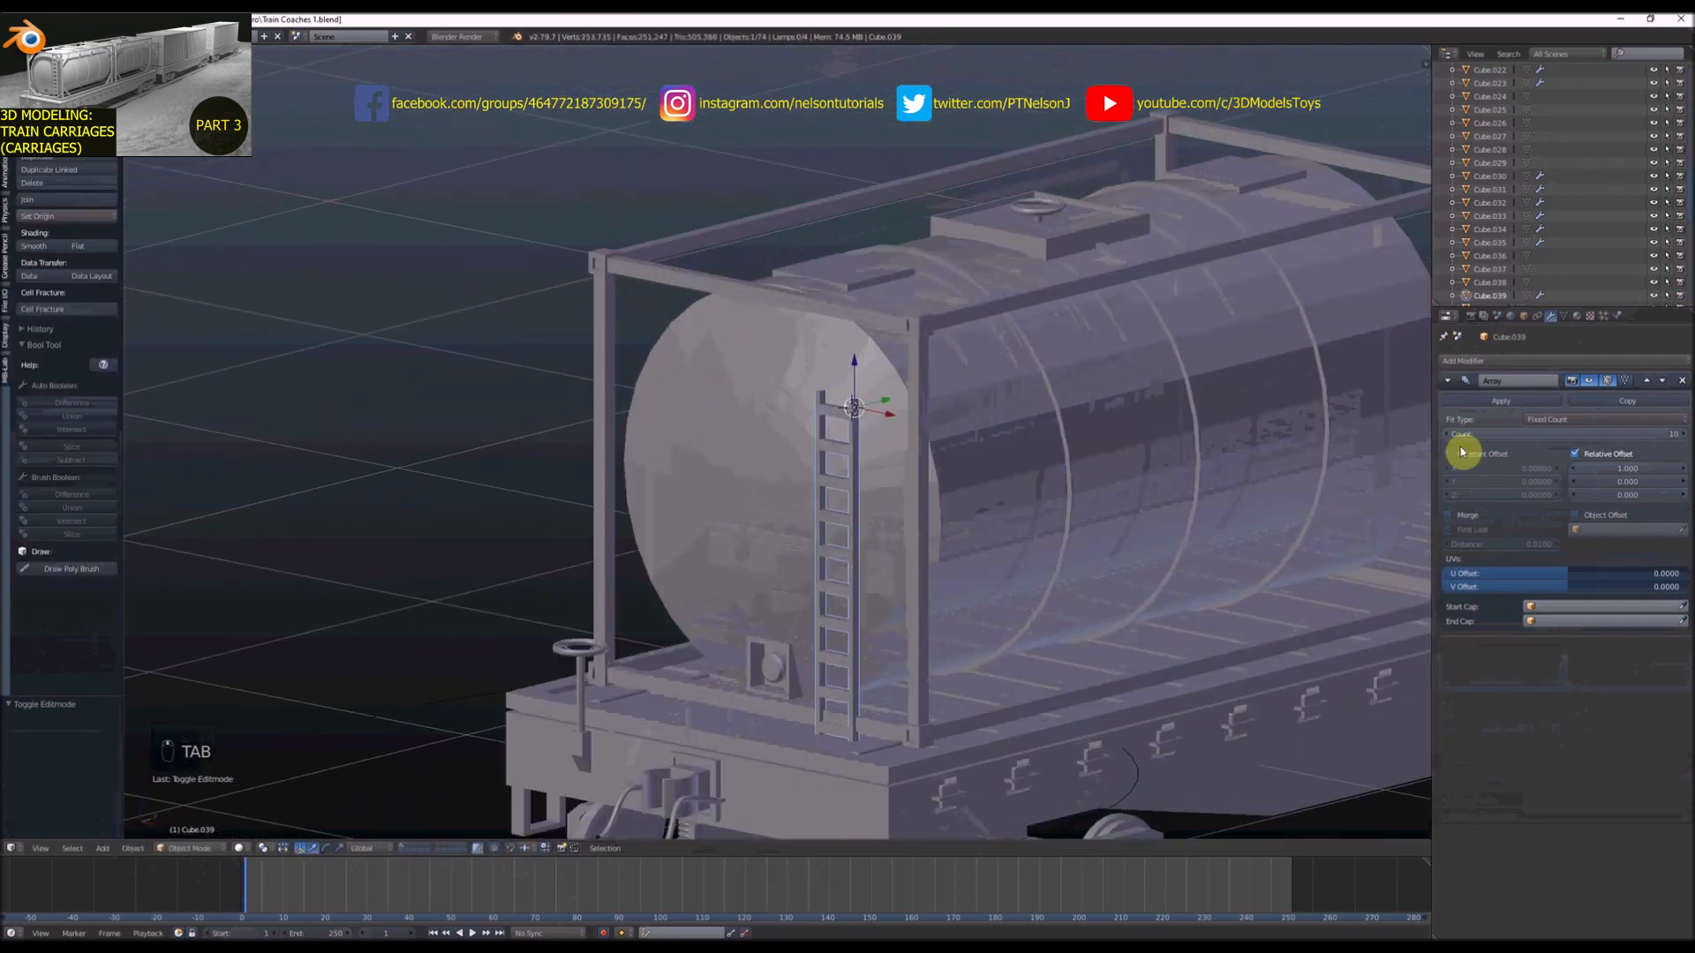
Raise the ladder along Z to the frame's upper crossbar and increase the array count to 12
drag(841, 367, 863, 289)
middle_drag(907, 350, 843, 343)
drag(859, 299, 863, 281)
mouse_move(918, 328)
middle_down()
mouse_move(895, 330)
mouse_move(906, 344)
middle_up()
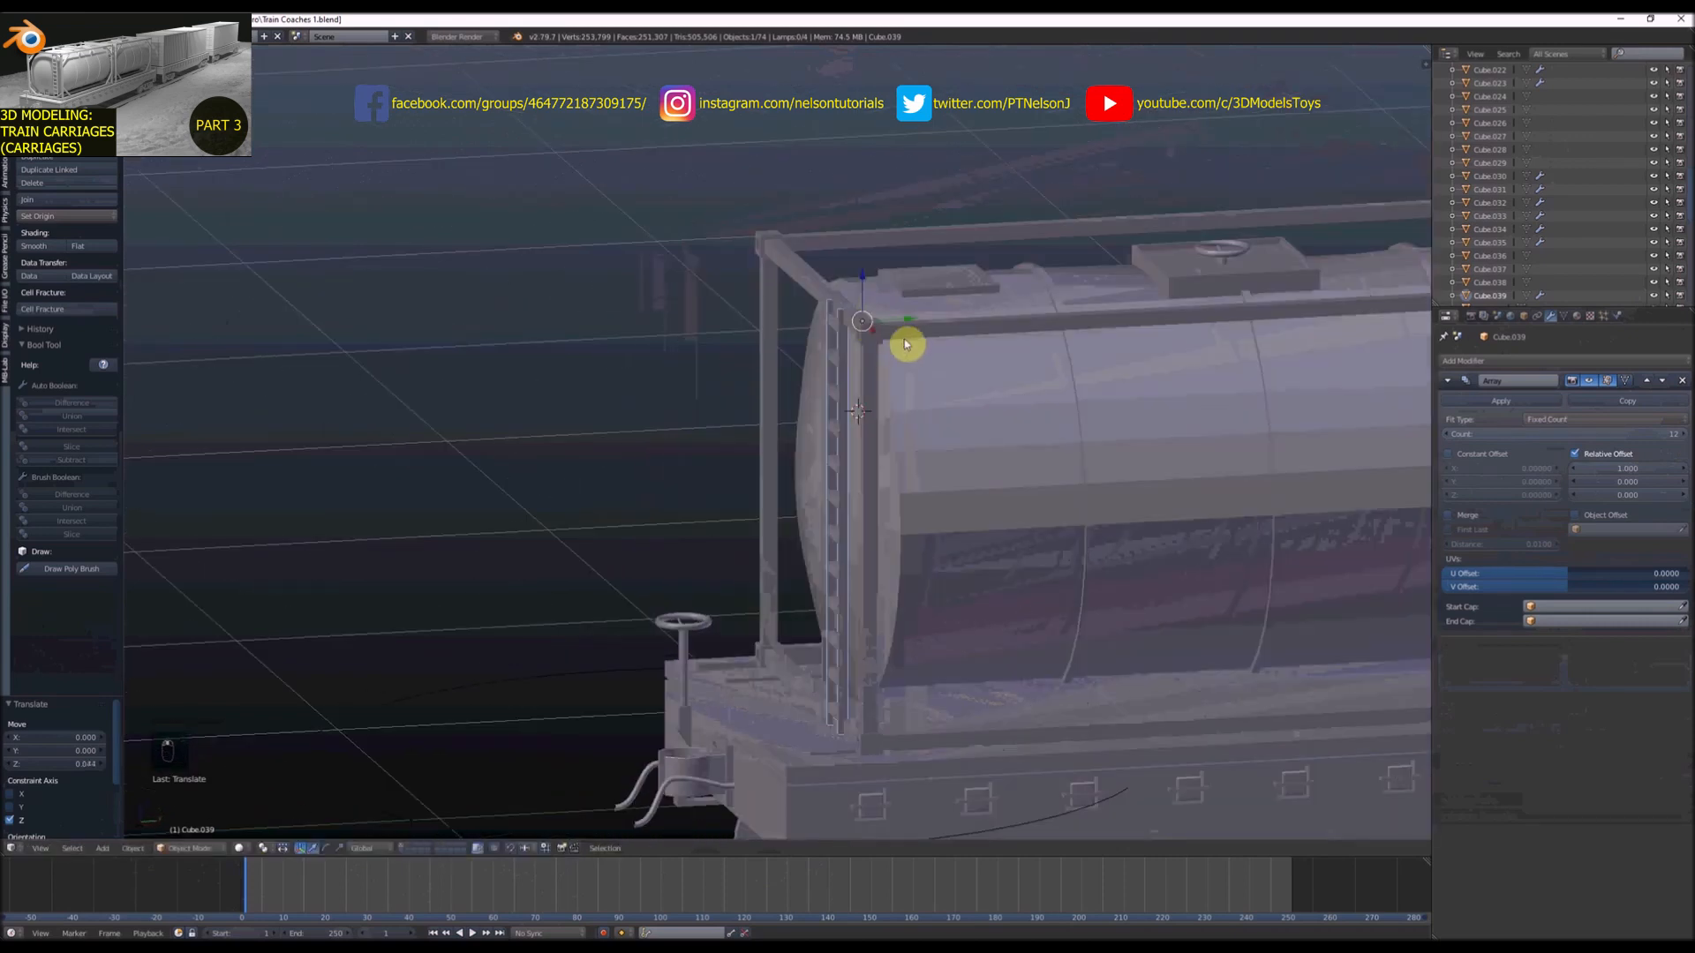
Move the ladder along Y to line it up with the end frame's upper crossbar
drag(905, 328, 919, 331)
mouse_move(908, 339)
middle_down()
mouse_move(961, 344)
mouse_move(927, 367)
middle_up()
mouse_move(895, 352)
mouse_down()
mouse_move(924, 367)
mouse_move(901, 329)
mouse_up()
middle_drag(901, 330, 916, 347)
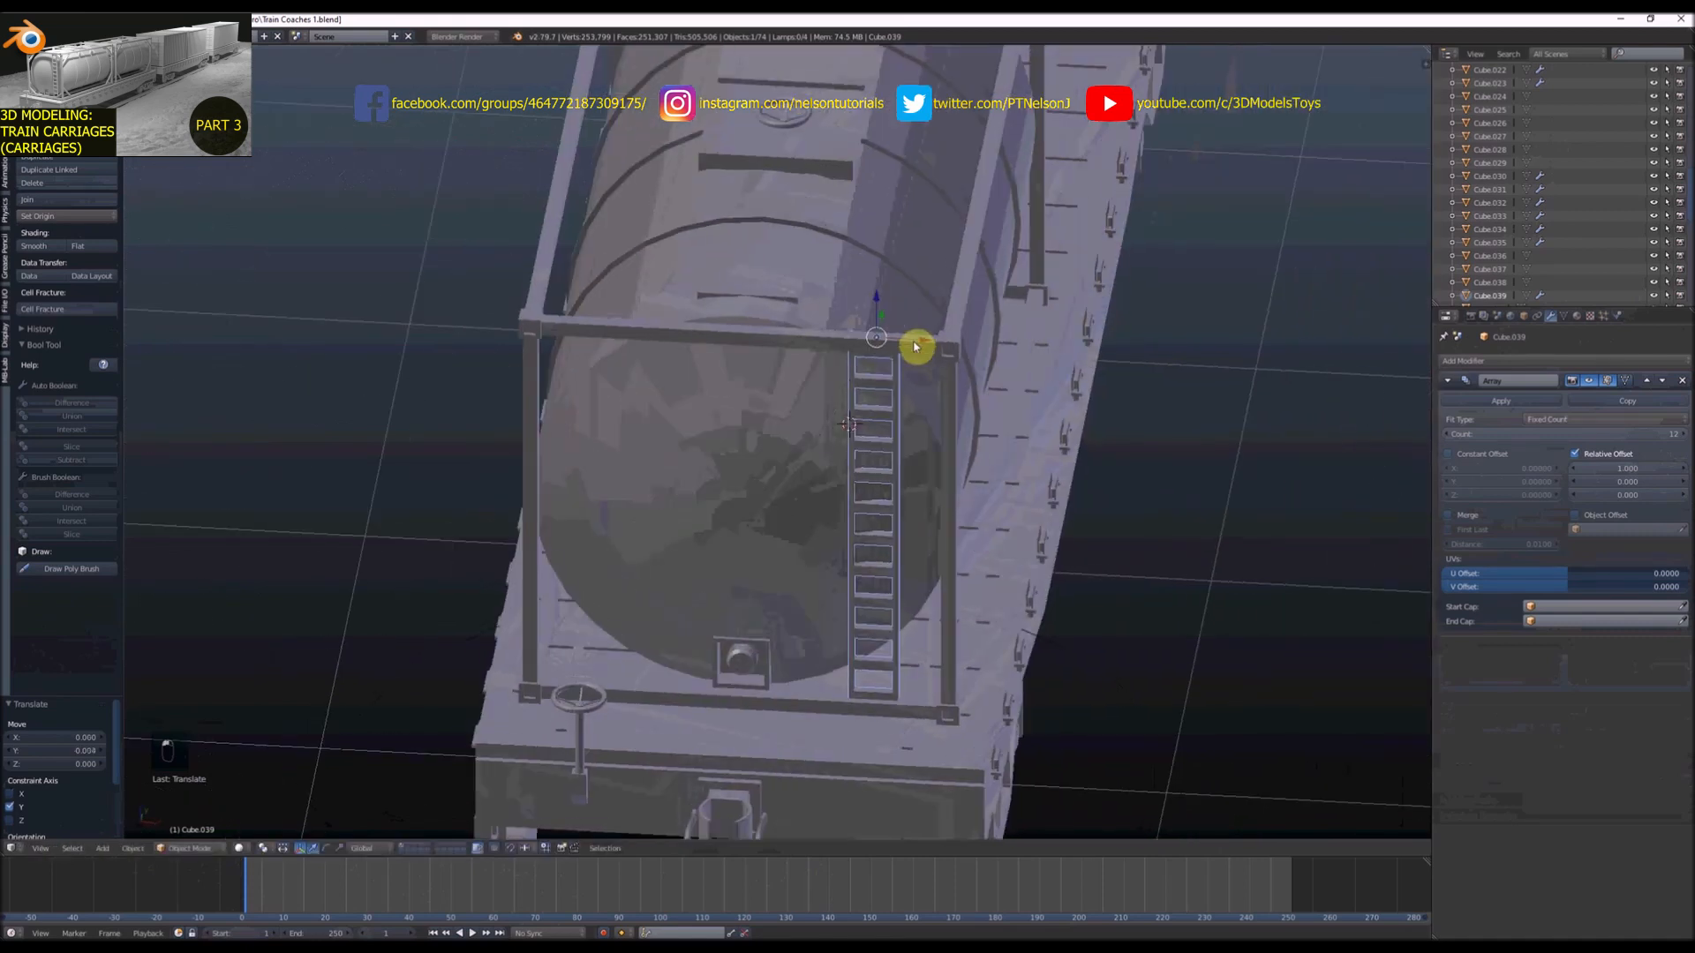
Shift the ladder along X by about 0.013 and back, and move it along Y by about 0.012
mouse_move(916, 347)
mouse_down()
mouse_move(817, 340)
mouse_move(924, 360)
mouse_up()
middle_drag(923, 360, 894, 364)
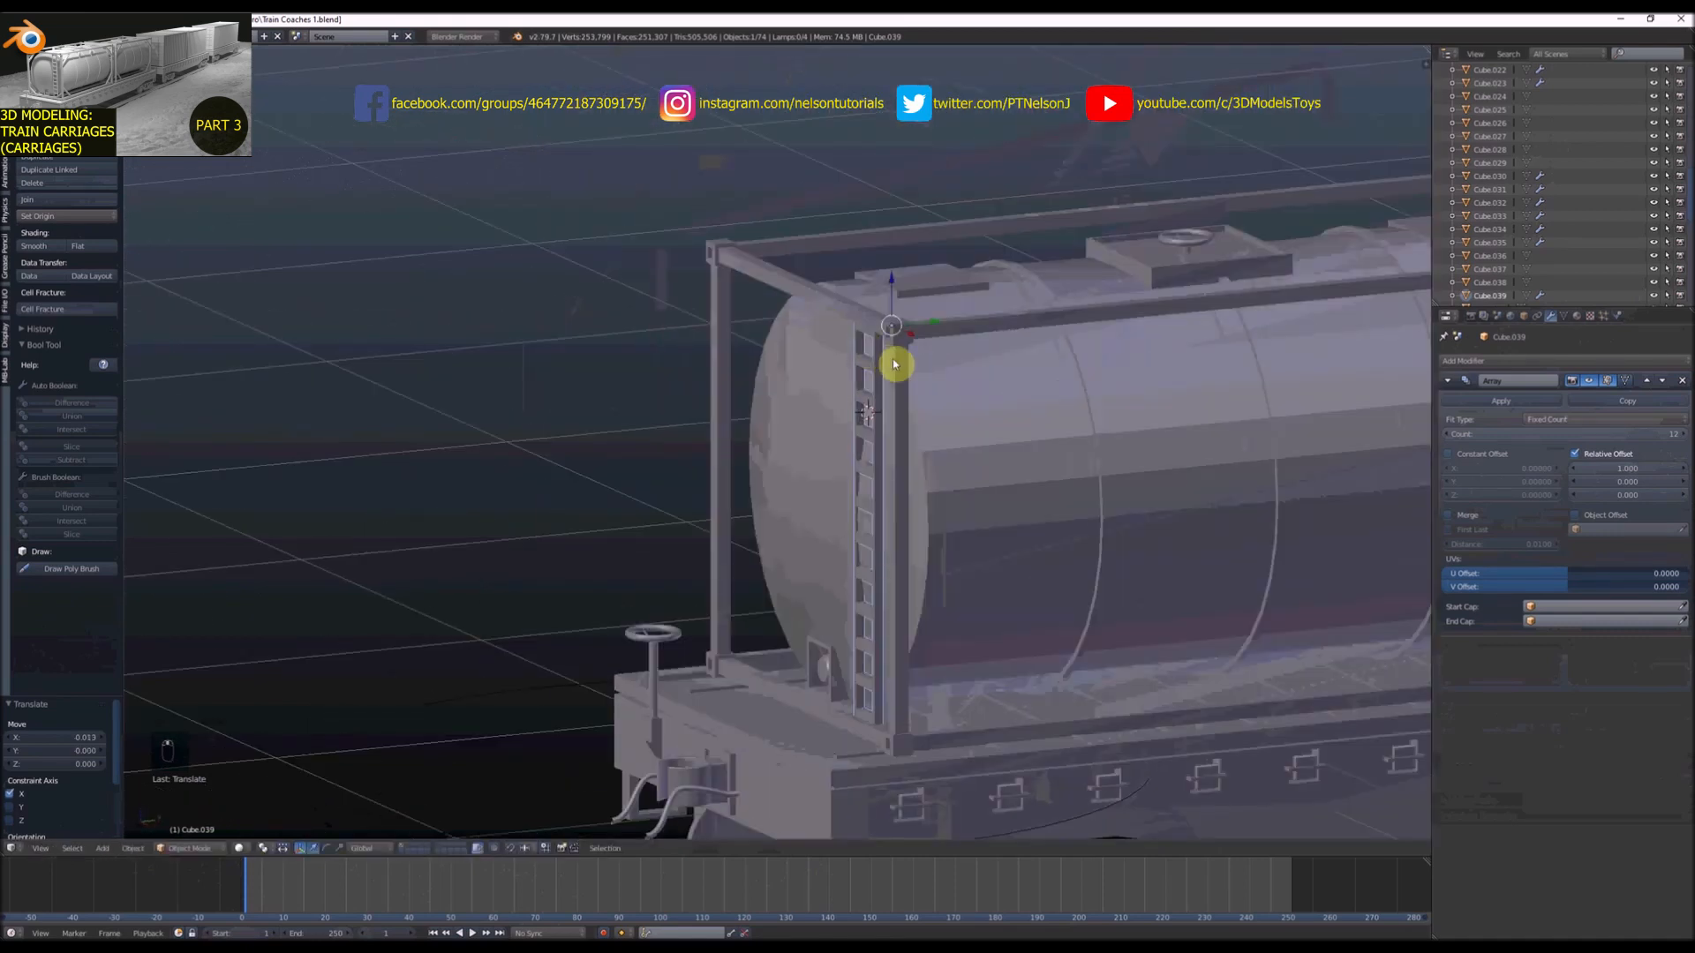
drag(894, 364, 919, 329)
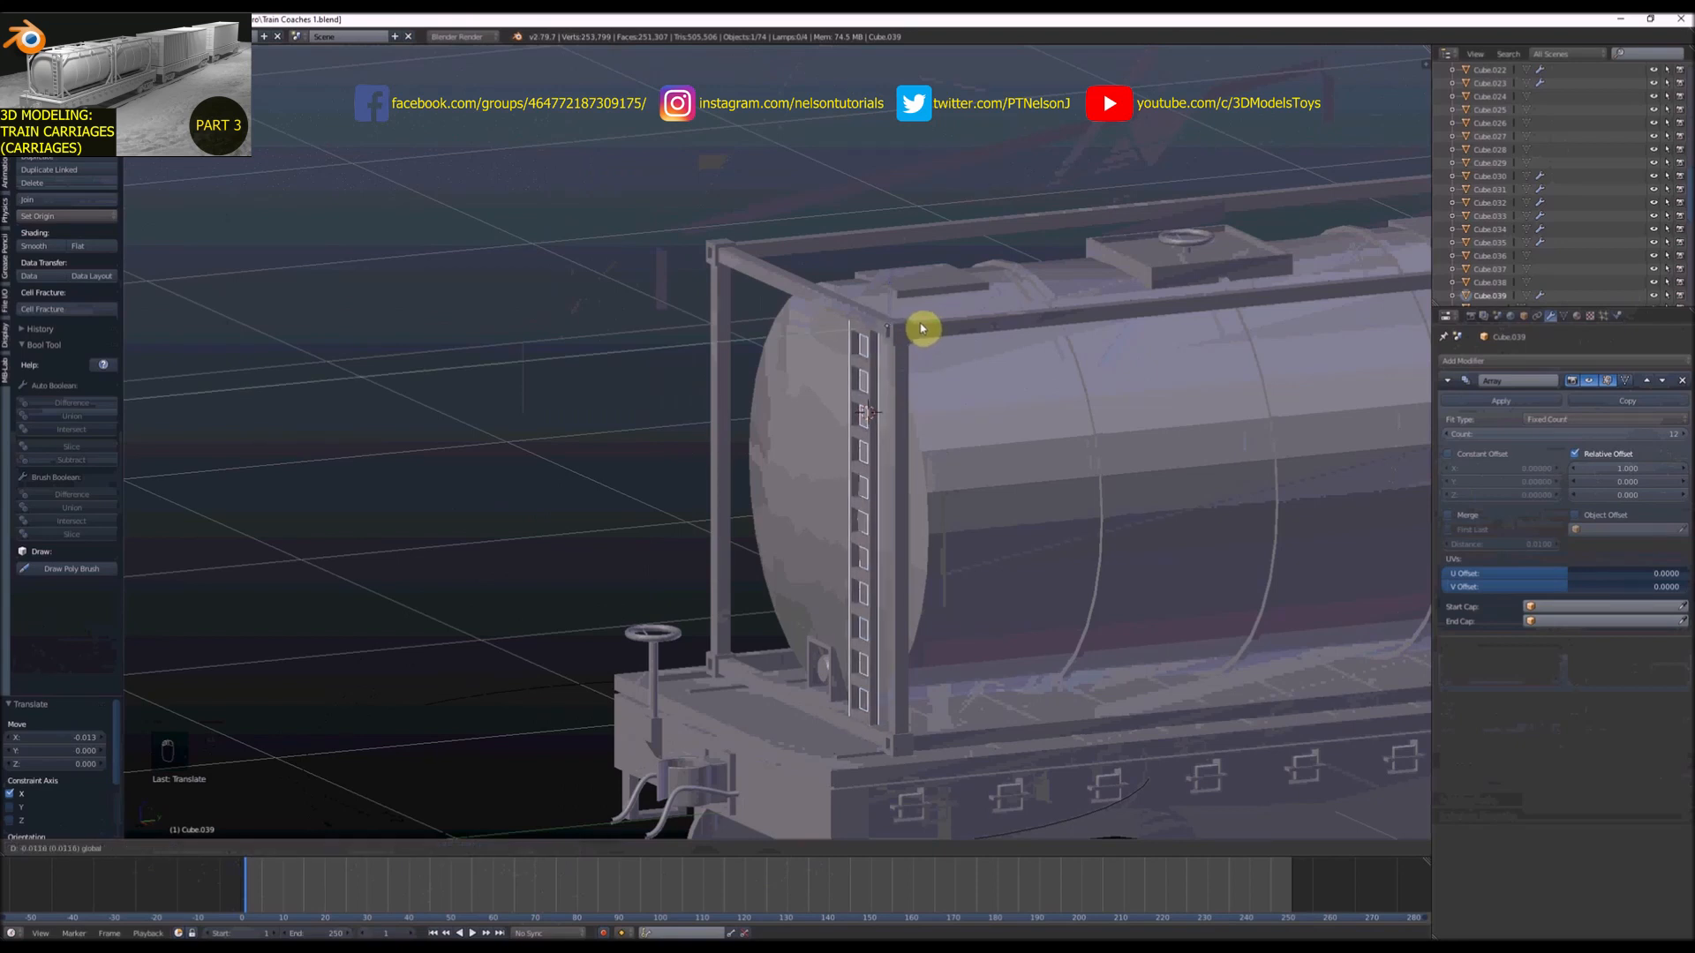
click(920, 328)
middle_drag(920, 328, 874, 355)
key(KP_1)
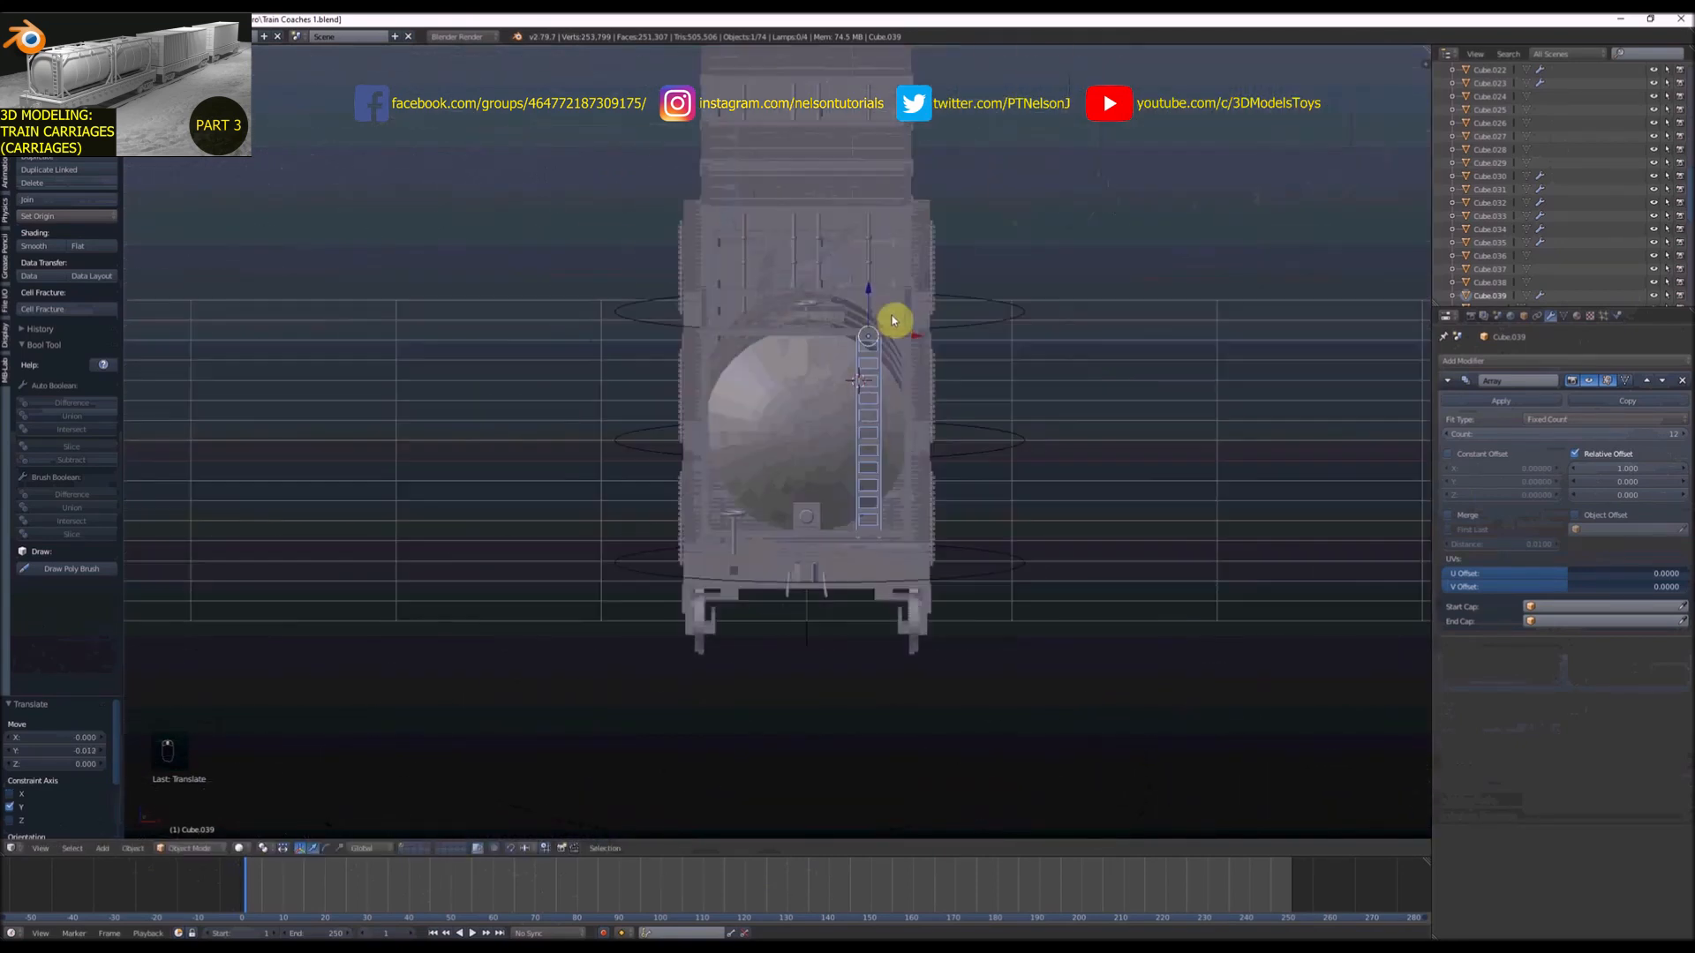
Thicken the ladder's side rails by selecting only their outer vertices and scaling them along X
scroll(867, 379, up, 5)
key(Tab)
scroll(865, 378, up, 2)
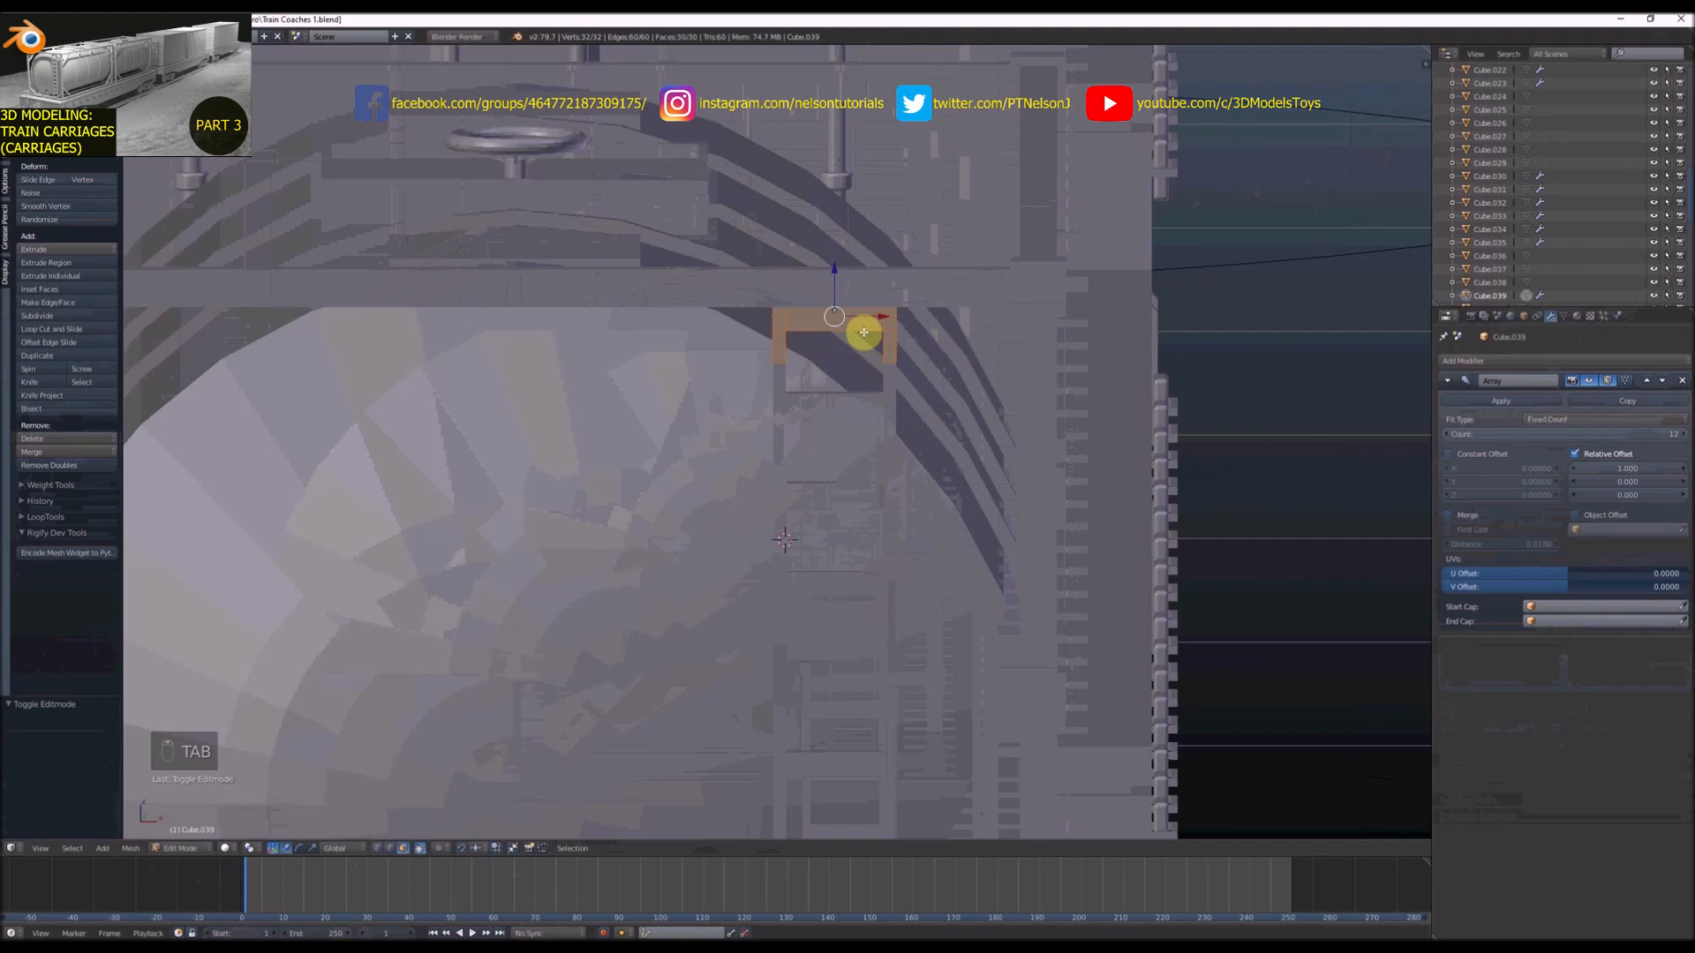
key(KP_1)
scroll(818, 303, down, 3)
key(ctrl+Tab)
click(810, 278)
scroll(851, 309, up, 4)
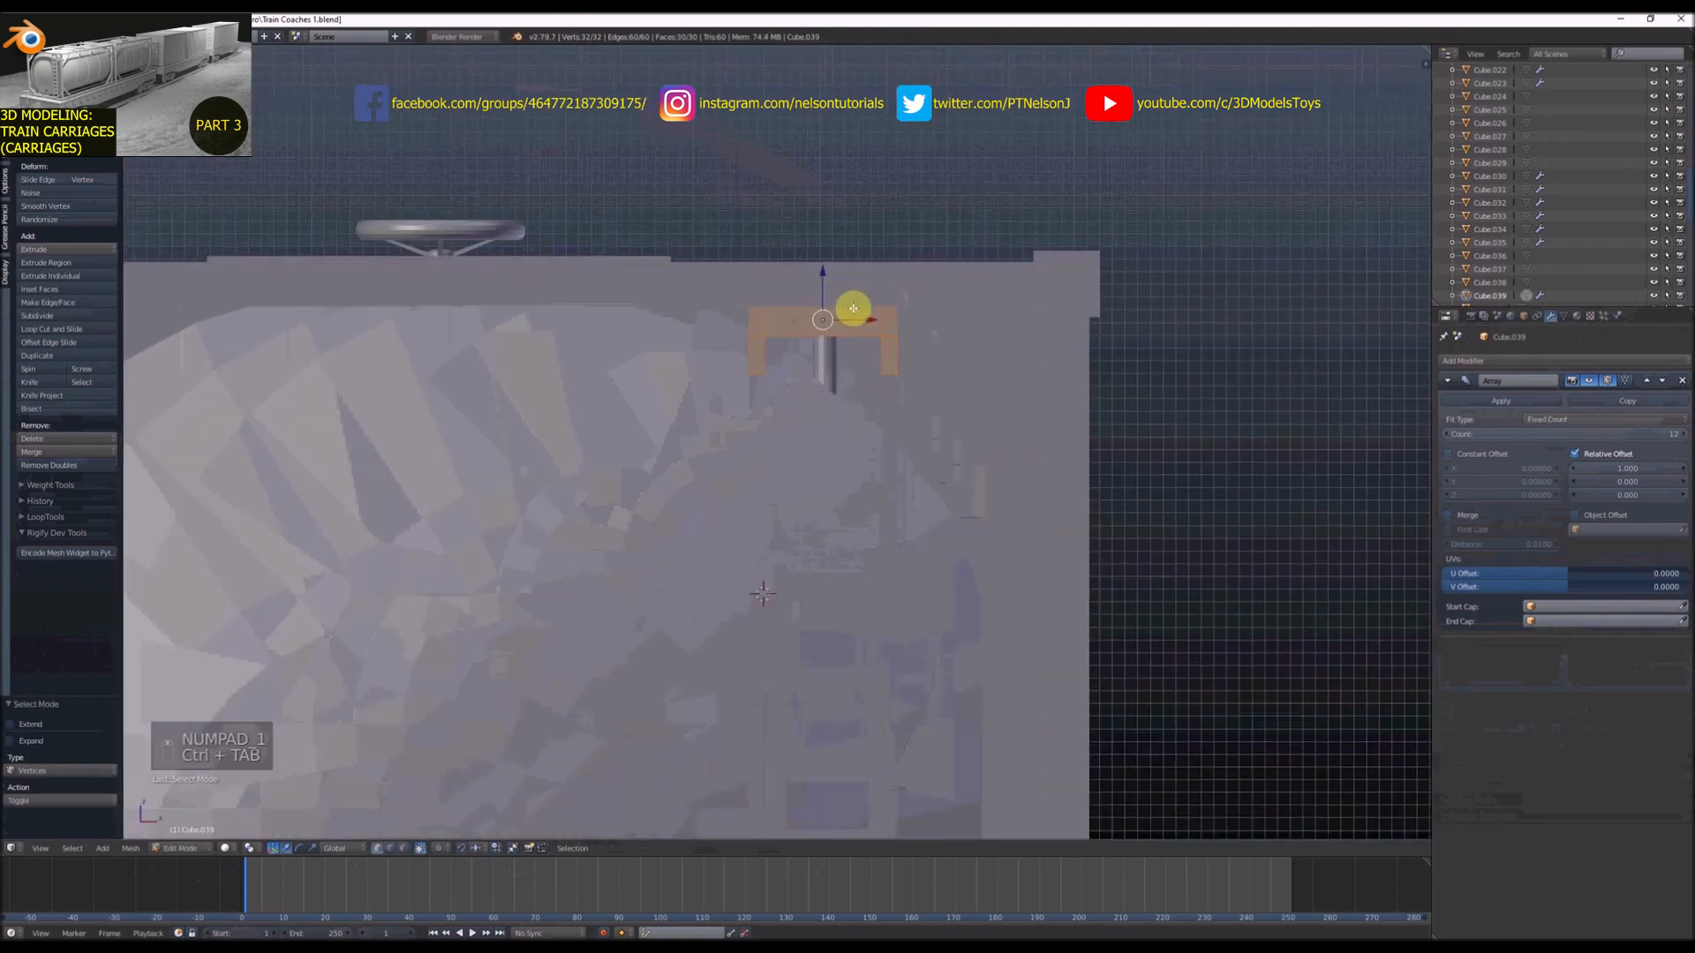
key(z)
key(c)
mouse_move(811, 273)
middle_down()
mouse_move(796, 259)
mouse_move(794, 345)
mouse_move(821, 368)
mouse_move(841, 280)
mouse_move(857, 347)
mouse_move(900, 367)
middle_up()
key(s)
middle_click(881, 263)
click(882, 262)
key(Tab)
key(z)
scroll(856, 288, down, 5)
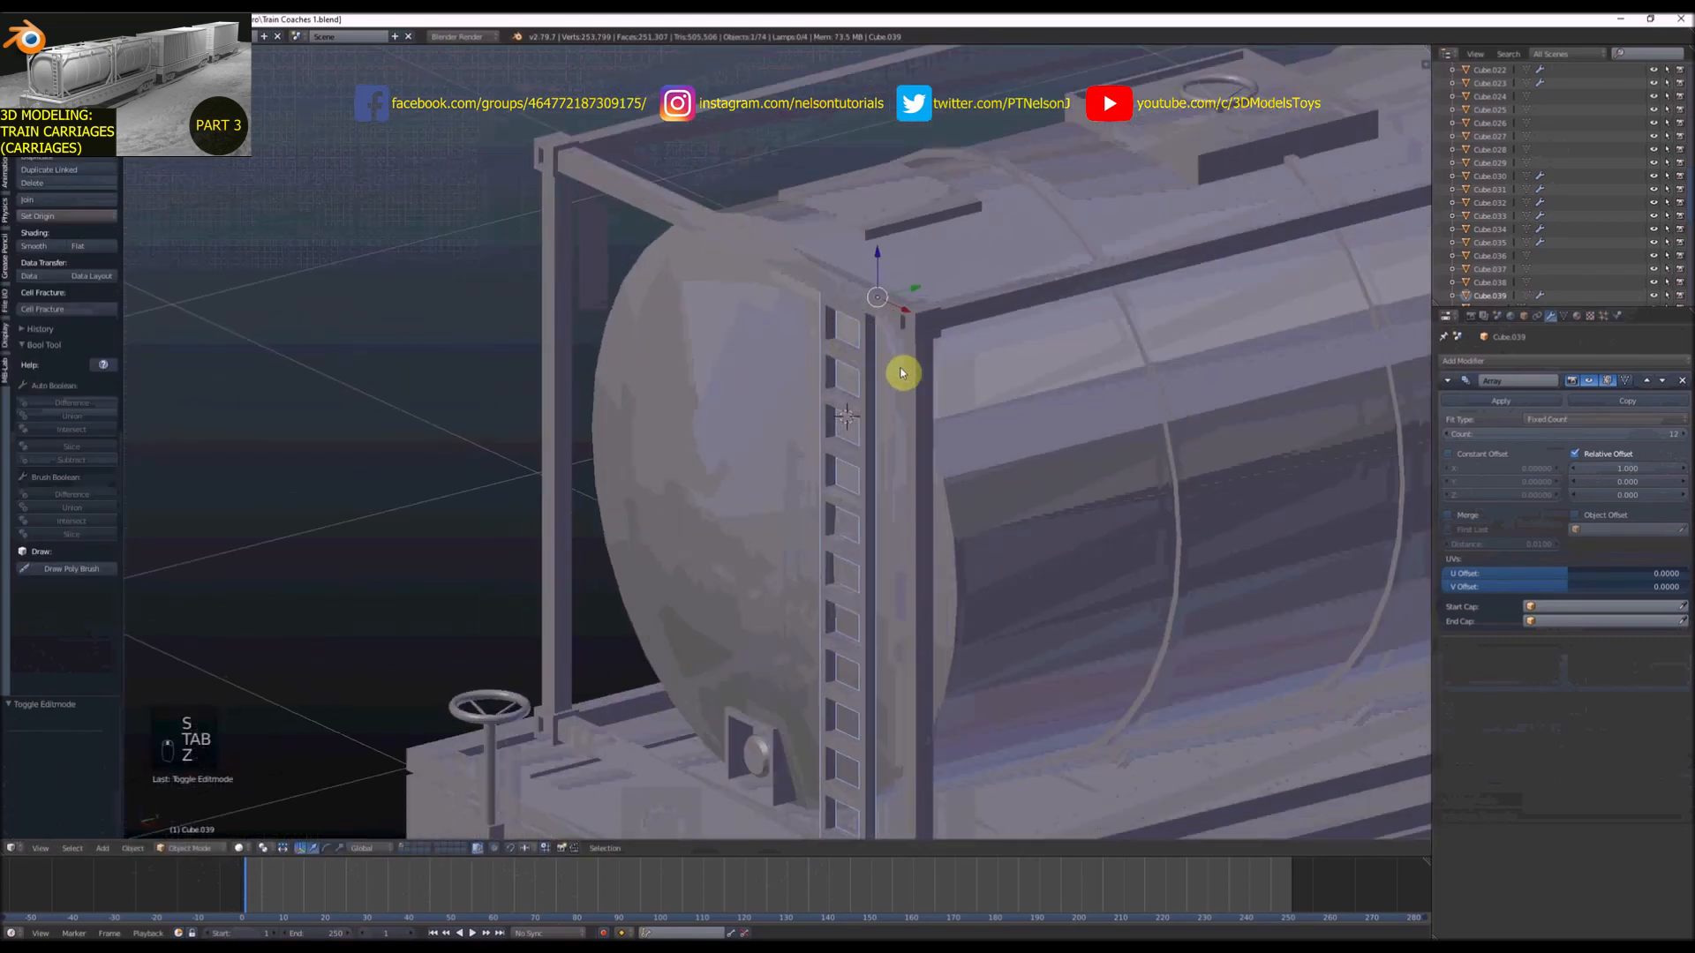
Add a Subdivision Surface modifier to the ladder and cut two edge loops across the rung, spreading them along X by about 2.93
click(1515, 364)
click(1444, 582)
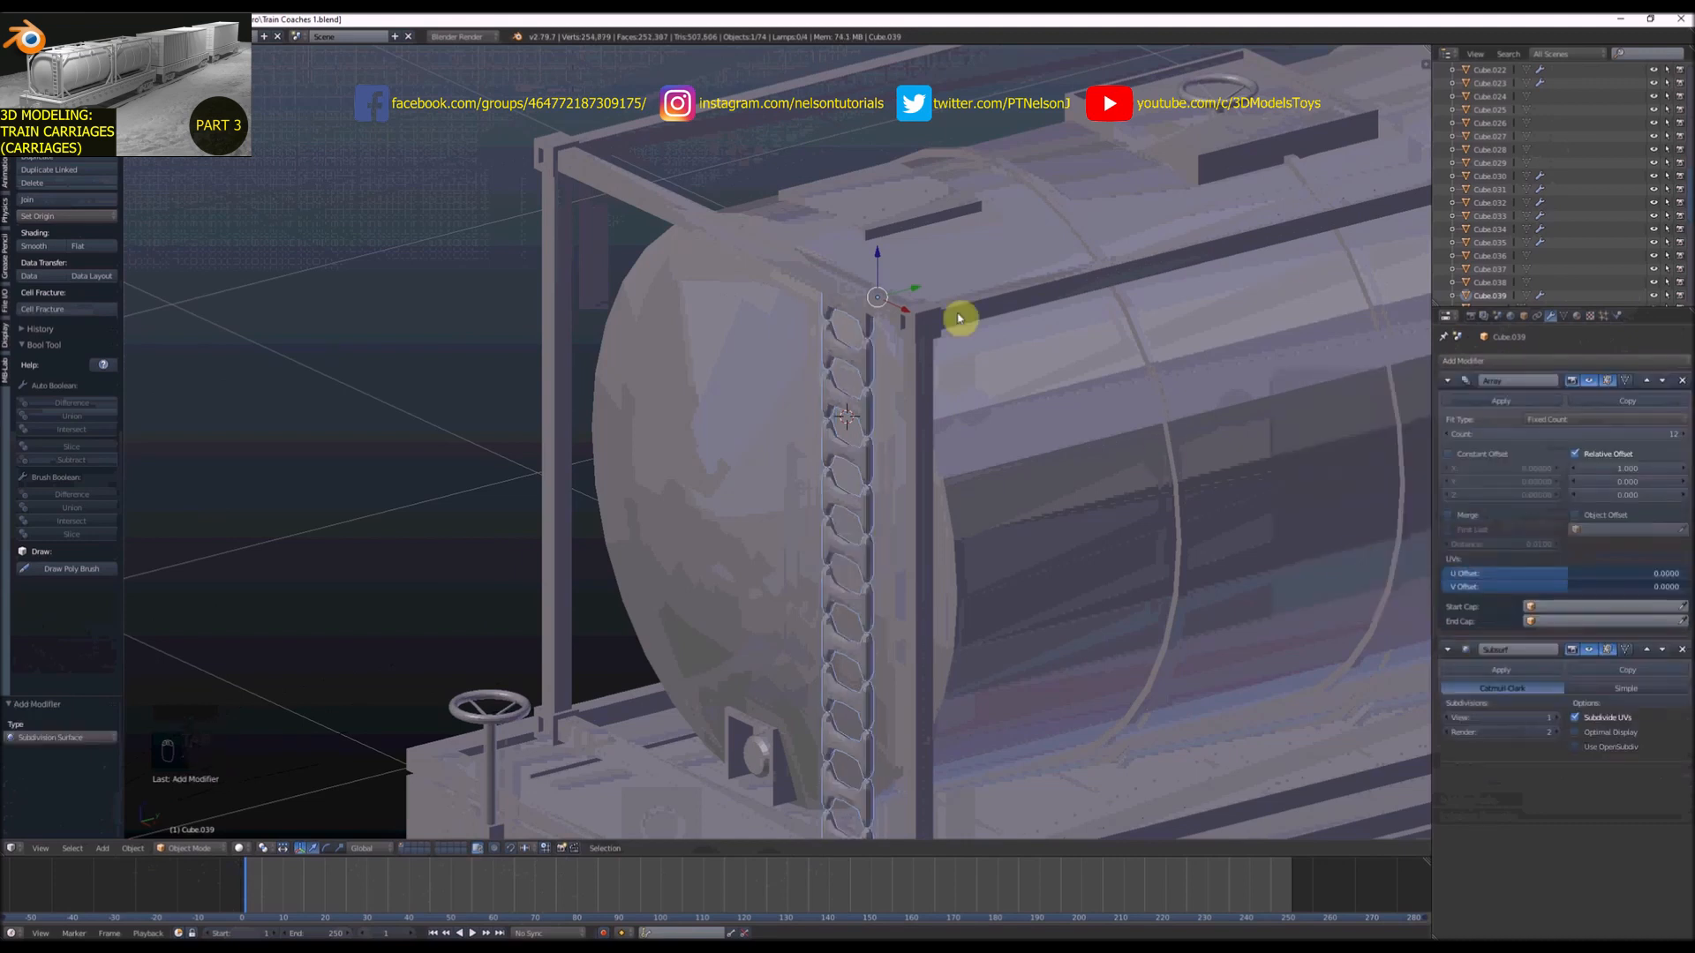
scroll(965, 318, down, 3)
key(Tab)
scroll(946, 317, up, 5)
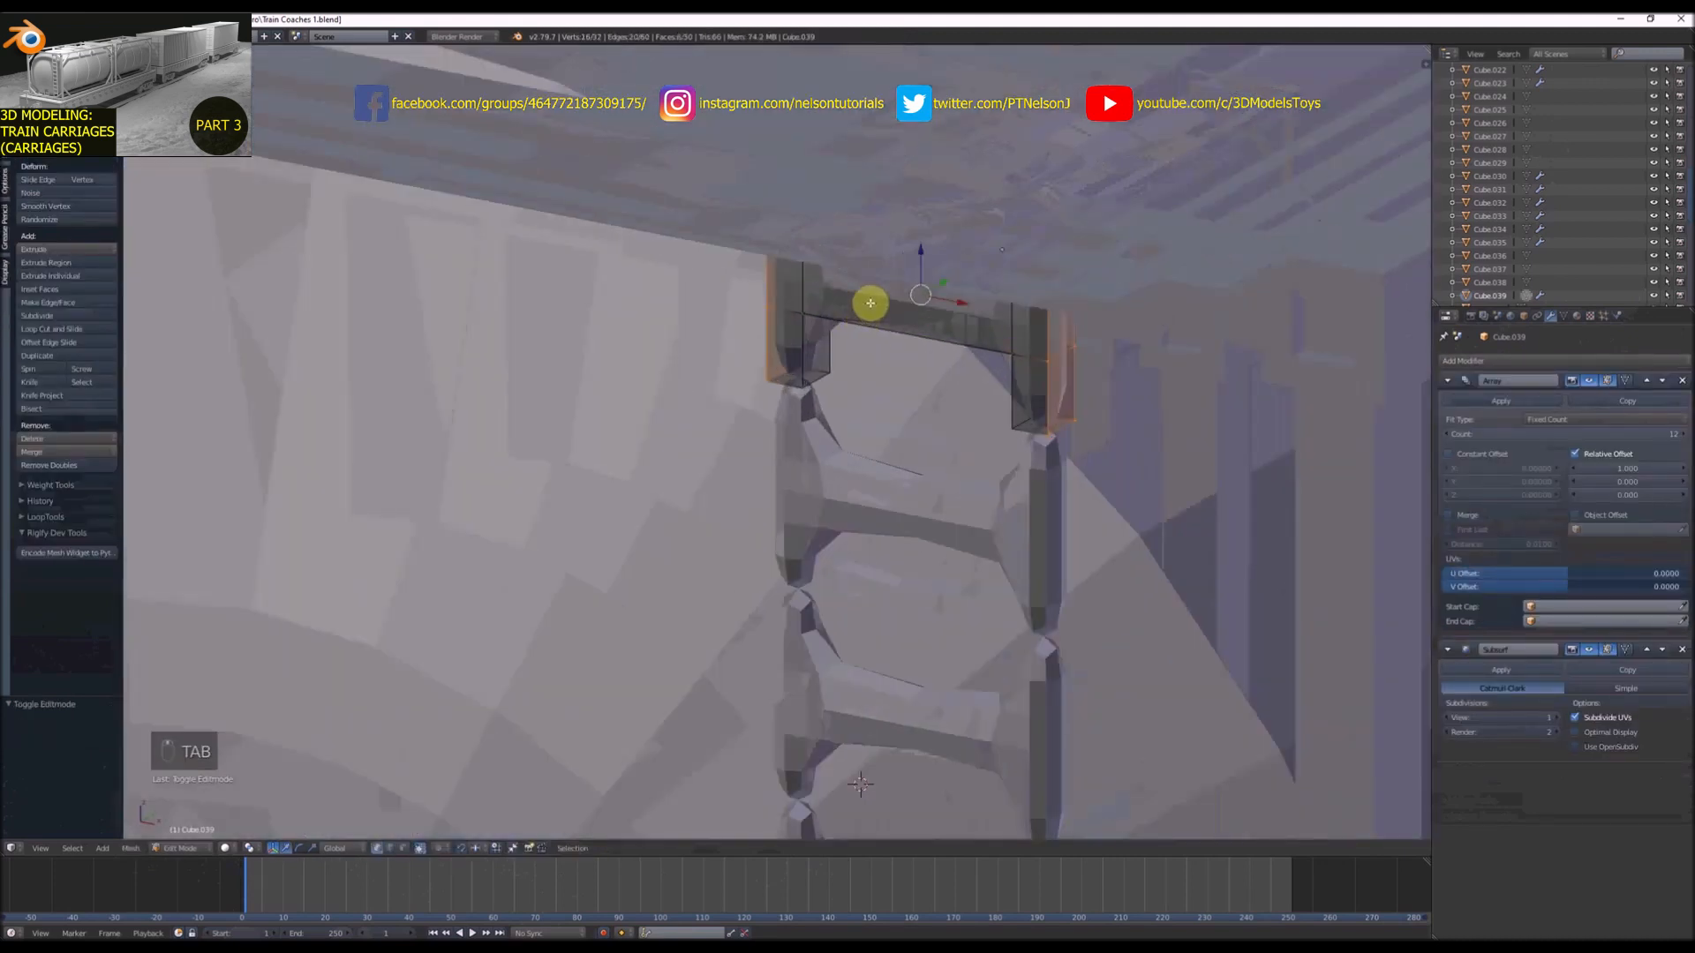
key(ctrl+r)
click(874, 300)
key(s)
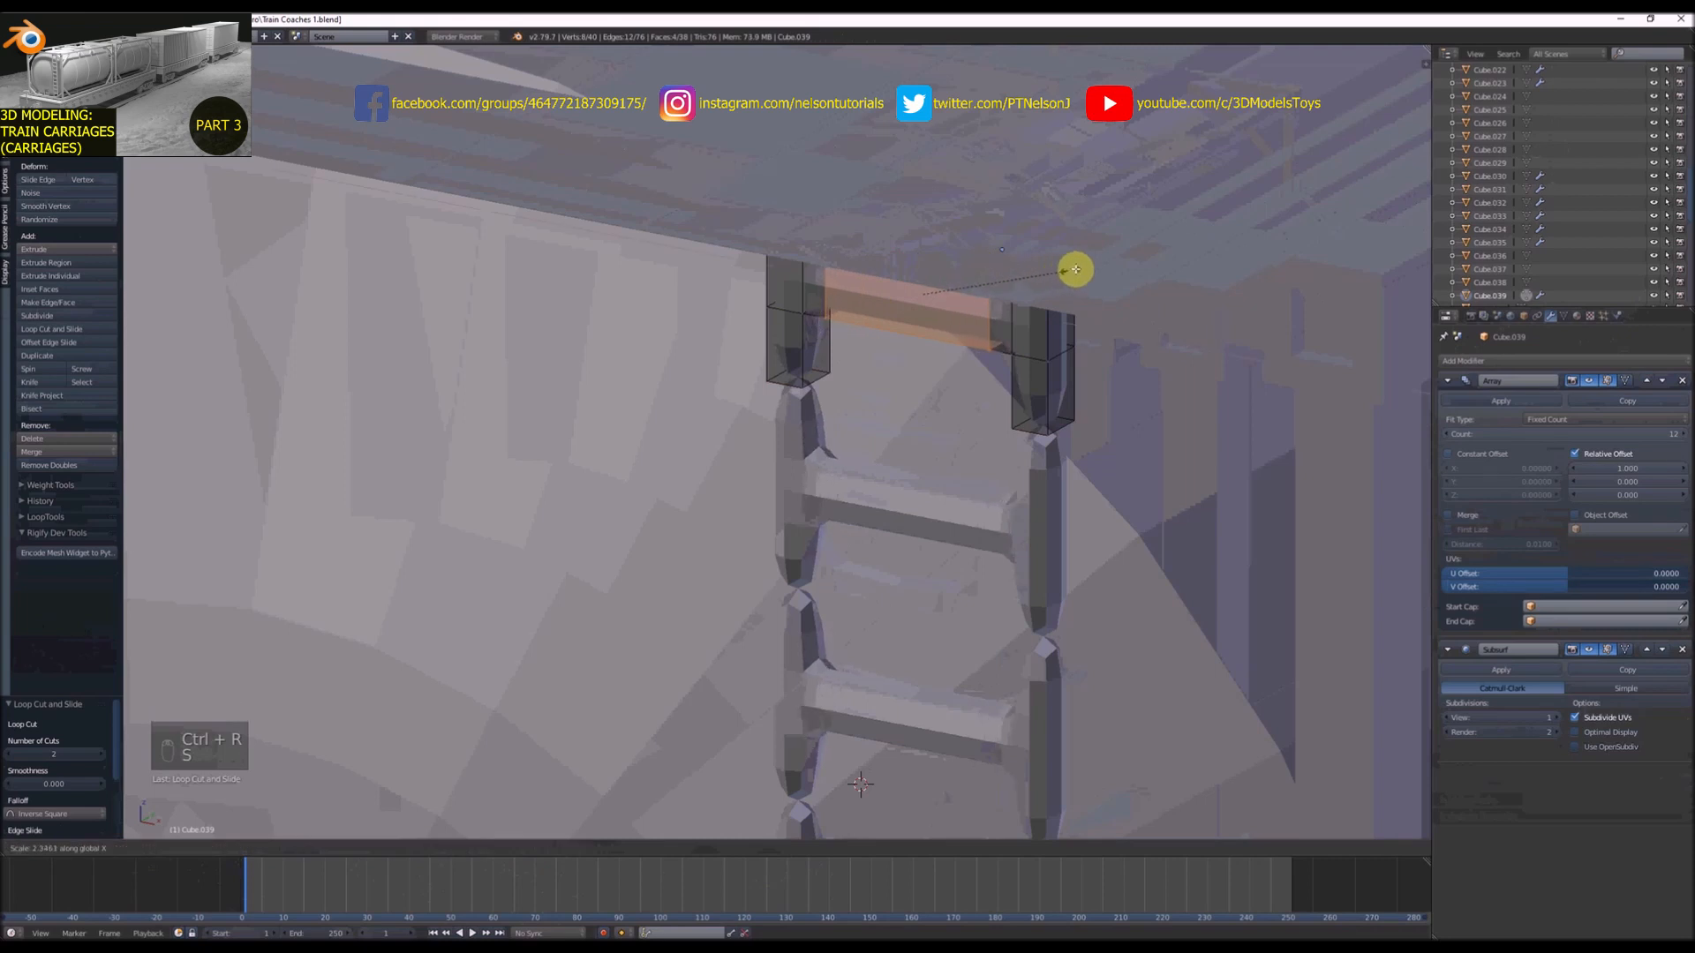
click(1111, 257)
Add an edge loop close to the lower end of each side rail in the ladder's base segment
key(ctrl+r)
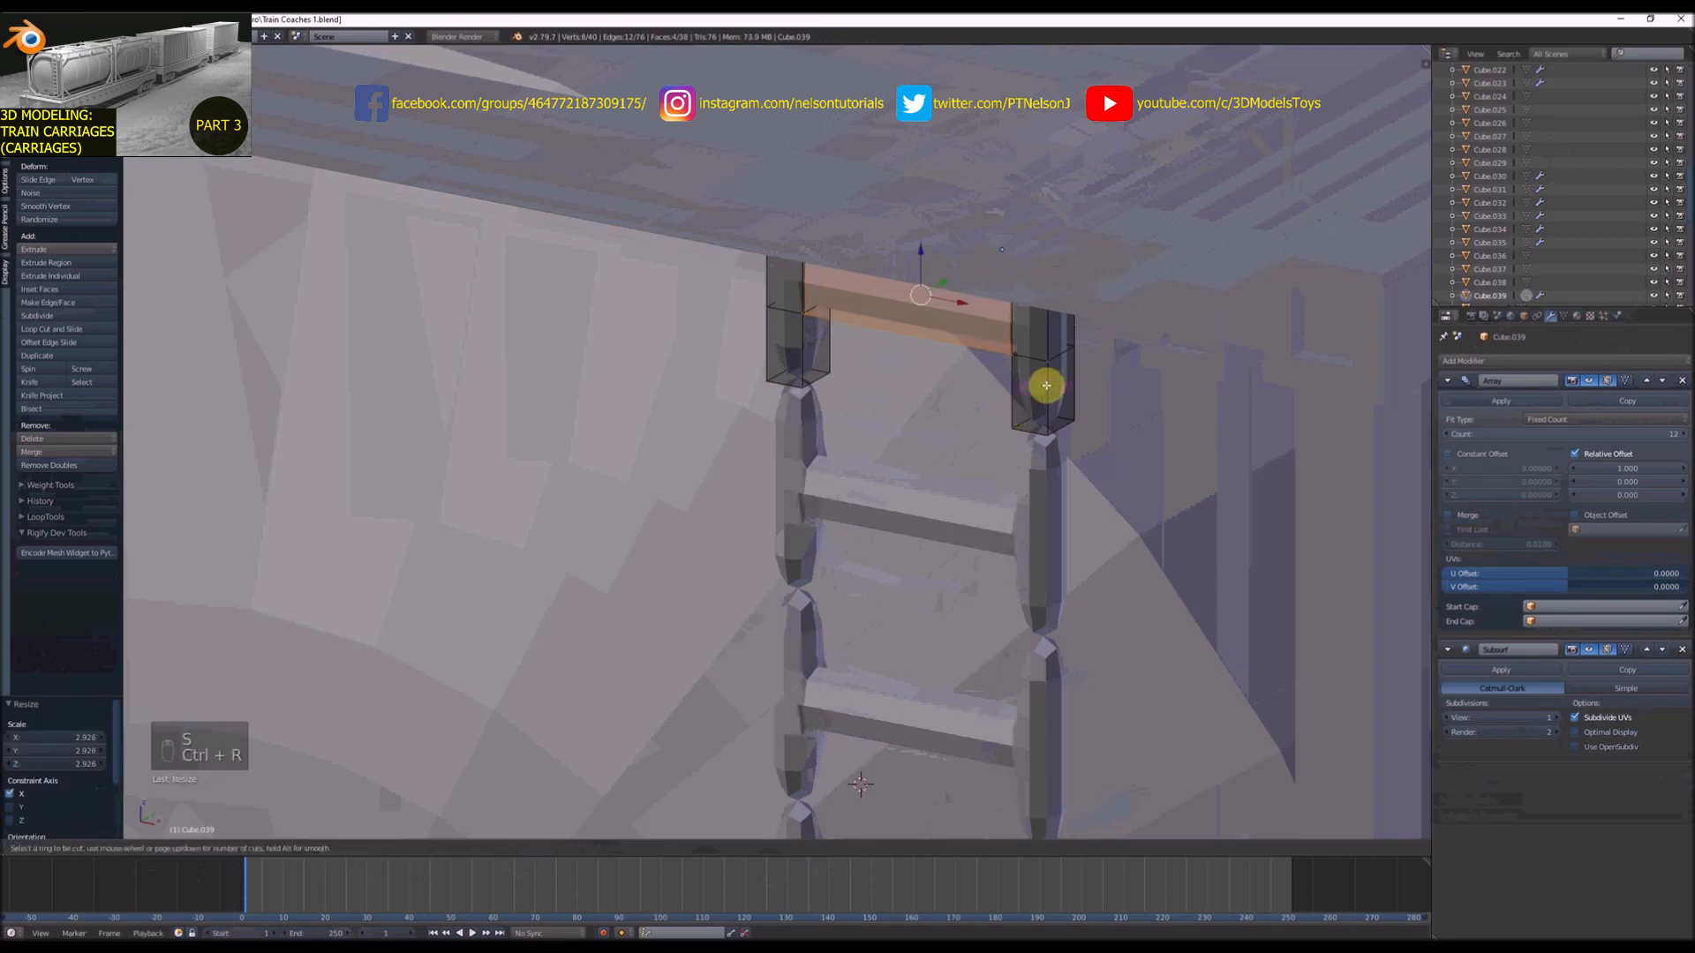
click(1046, 385)
click(1007, 406)
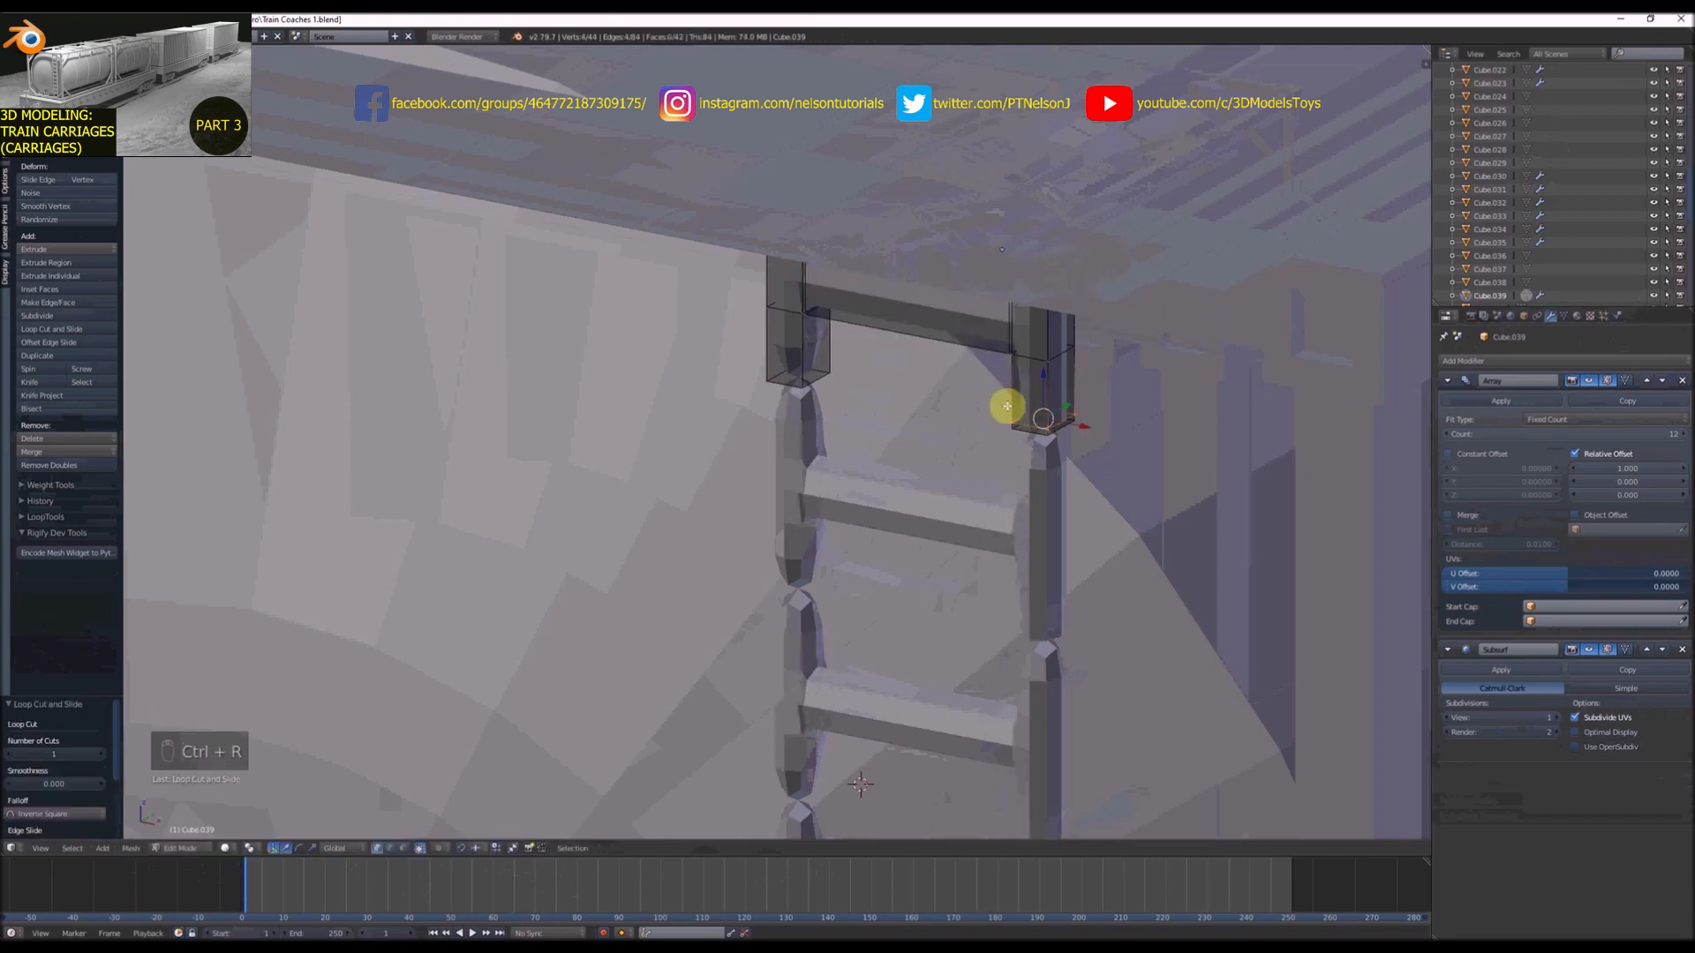
key(ctrl+r)
click(802, 367)
click(801, 386)
Cut two centred horizontal edge loops running through the rung and both rails of the ladder segment
scroll(839, 372, down, 4)
middle_drag(851, 368, 978, 326)
scroll(917, 341, up, 5)
key(ctrl+r)
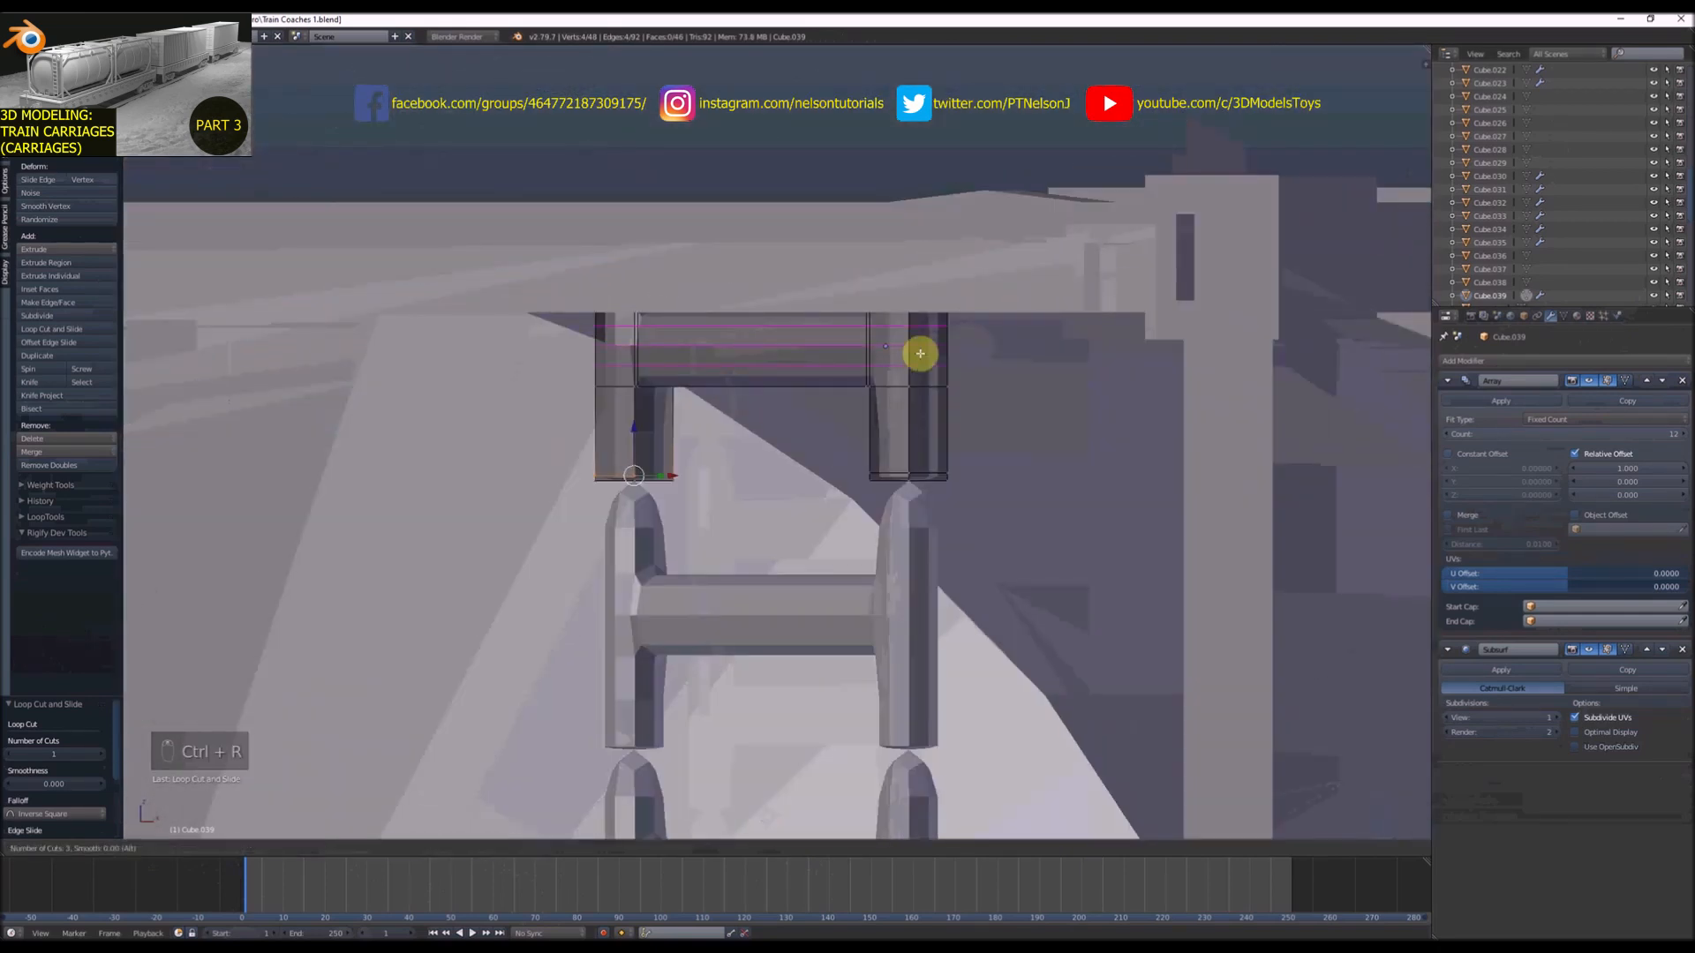
click(920, 354)
right_click(920, 354)
scroll(900, 380, down, 3)
scroll(798, 362, up, 2)
scroll(817, 380, down, 3)
scroll(766, 415, up, 3)
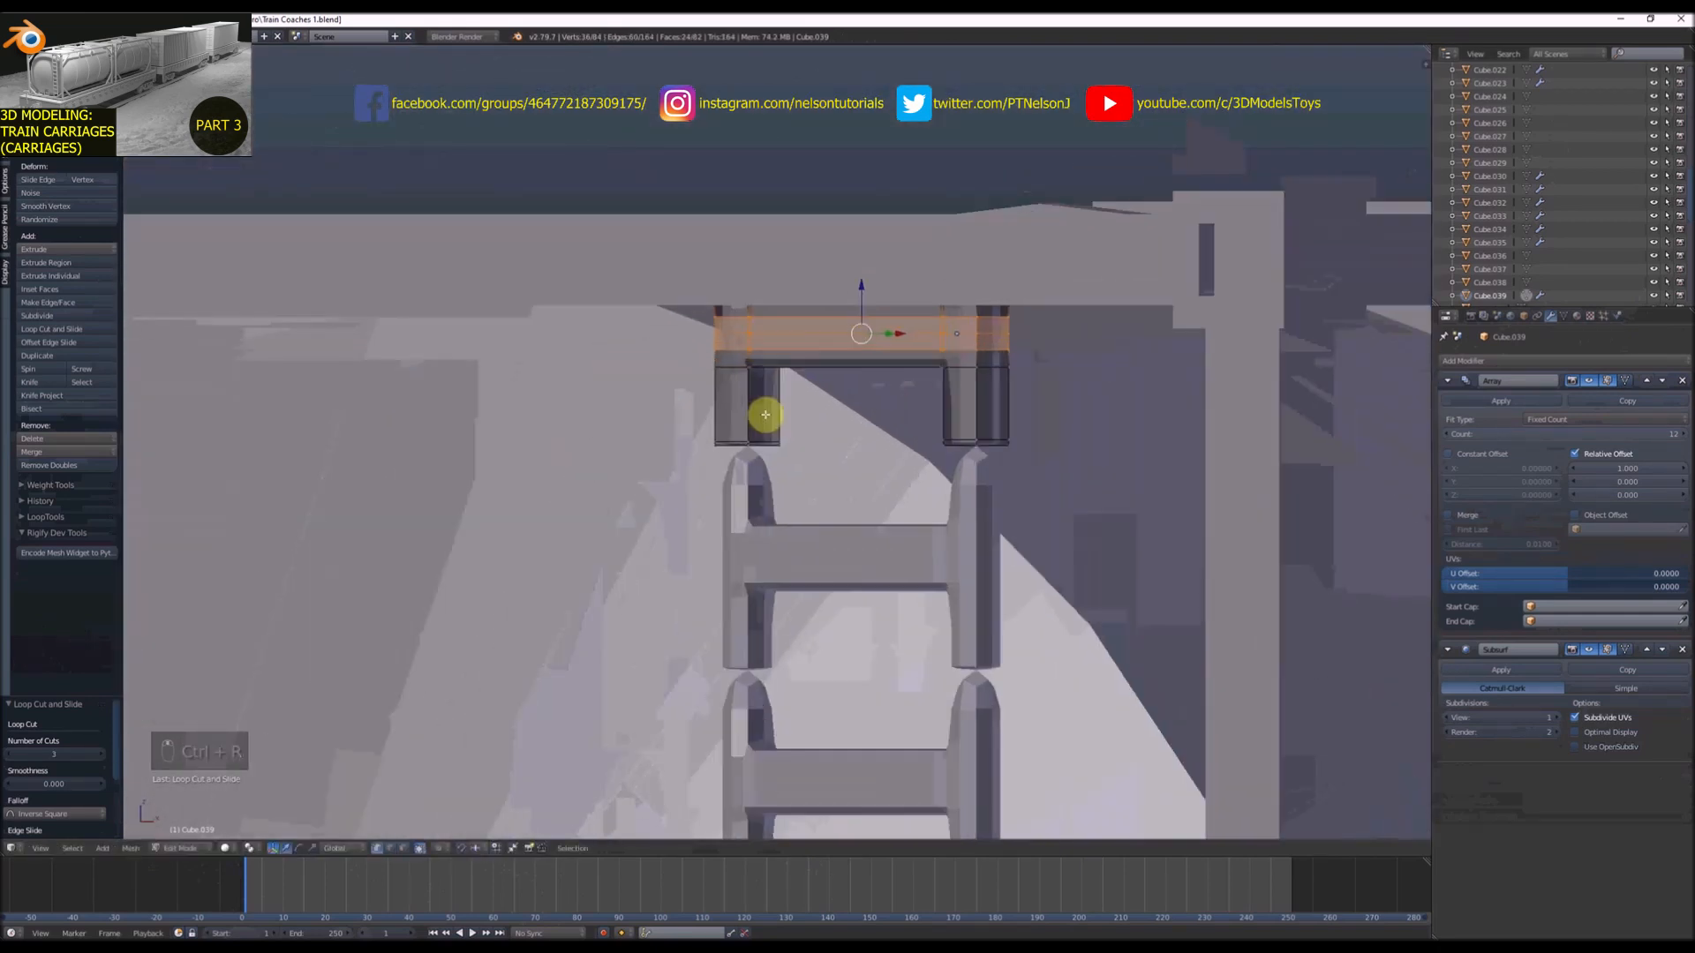
Add an edge loop on each side rail tight against the underside of the rung
key(ctrl+r)
click(764, 393)
click(767, 370)
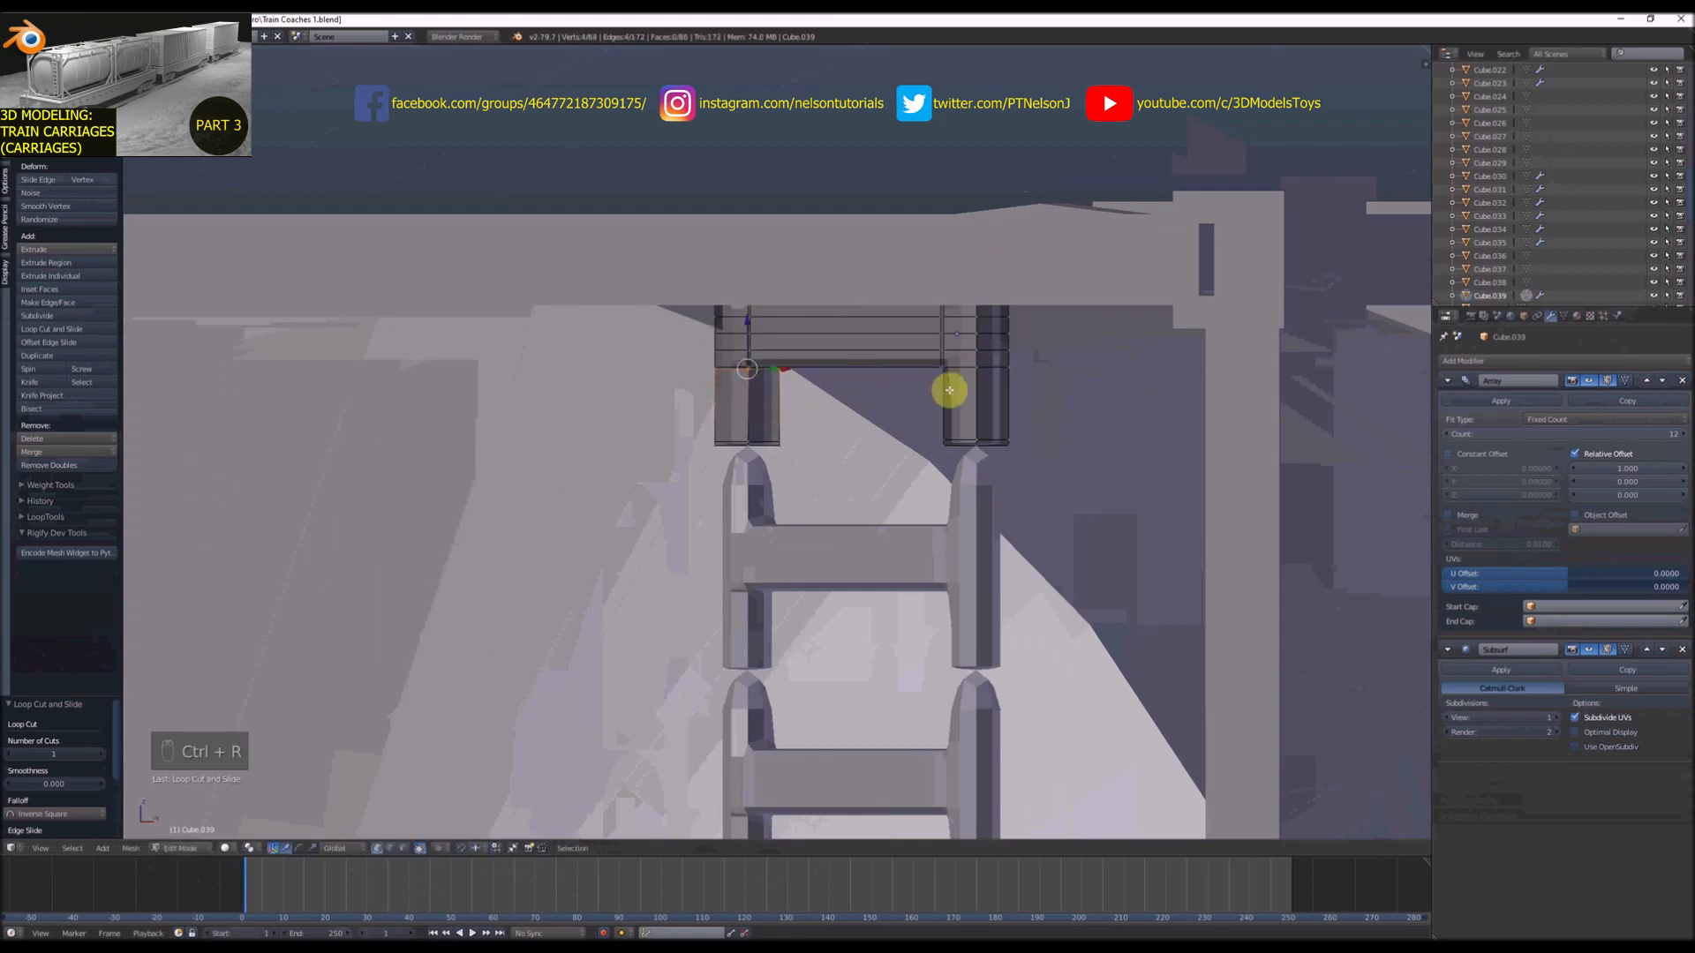
key(ctrl+r)
click(954, 390)
click(957, 360)
Isolate the ladder in local view and add an edge loop close to the upper end of each side rail
key(KP_Divide)
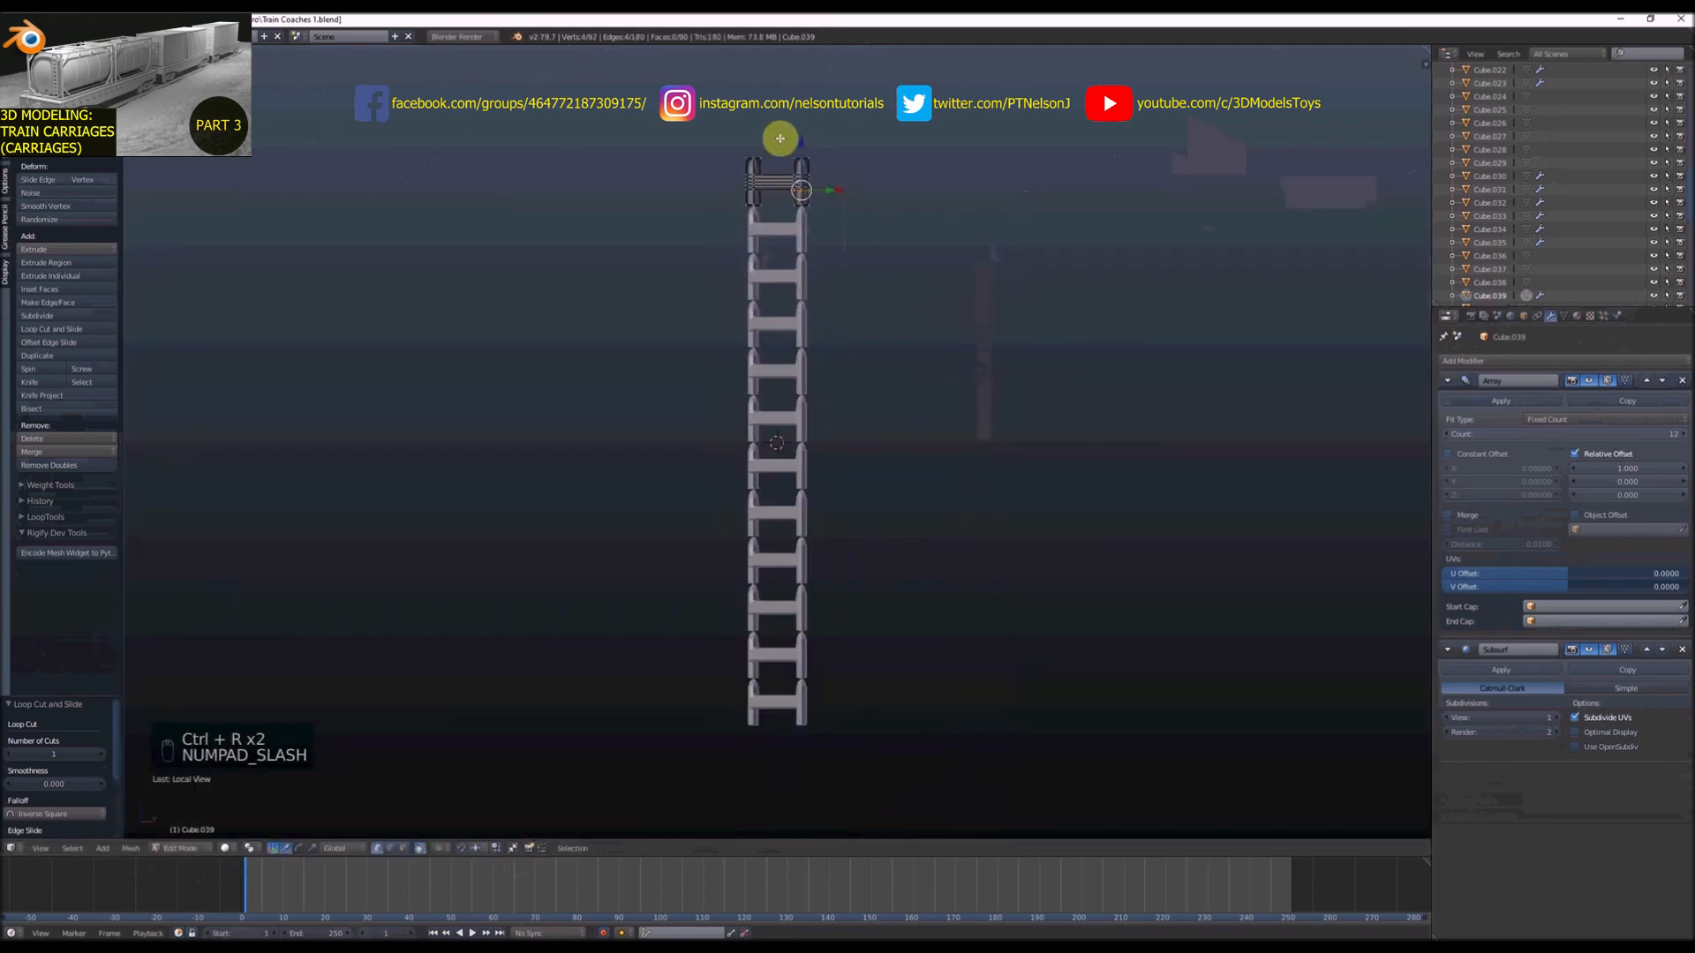
scroll(812, 168, up, 10)
key(ctrl+r)
click(854, 225)
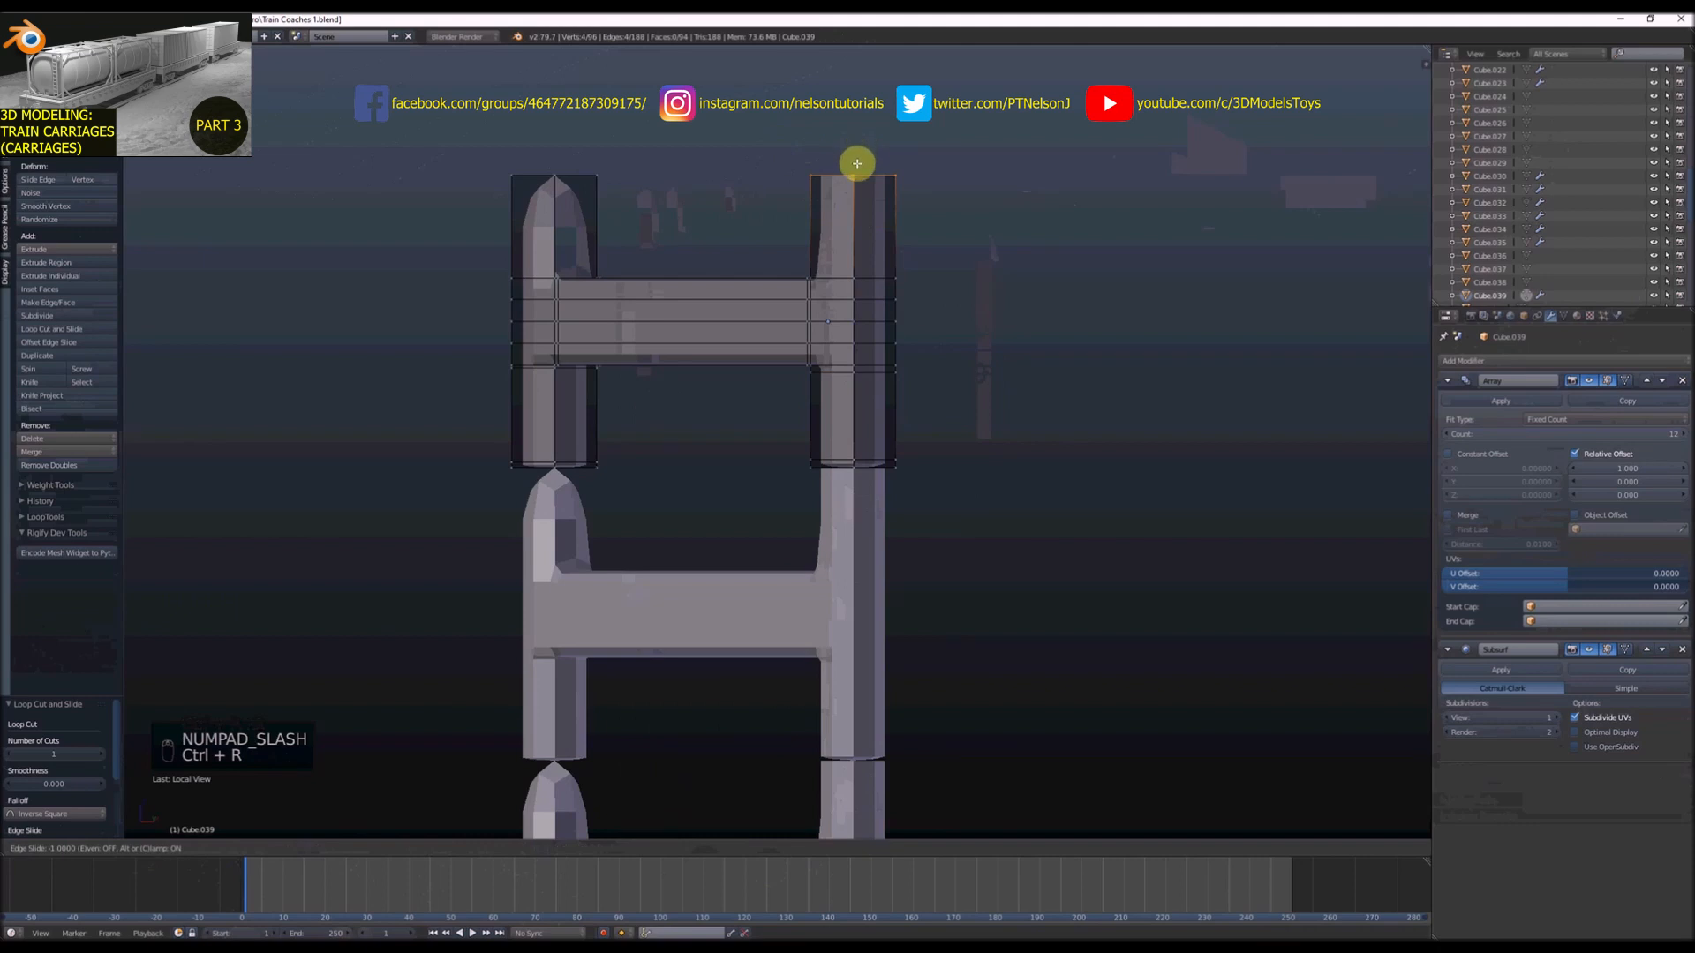
click(857, 163)
key(ctrl+r)
click(570, 212)
click(568, 151)
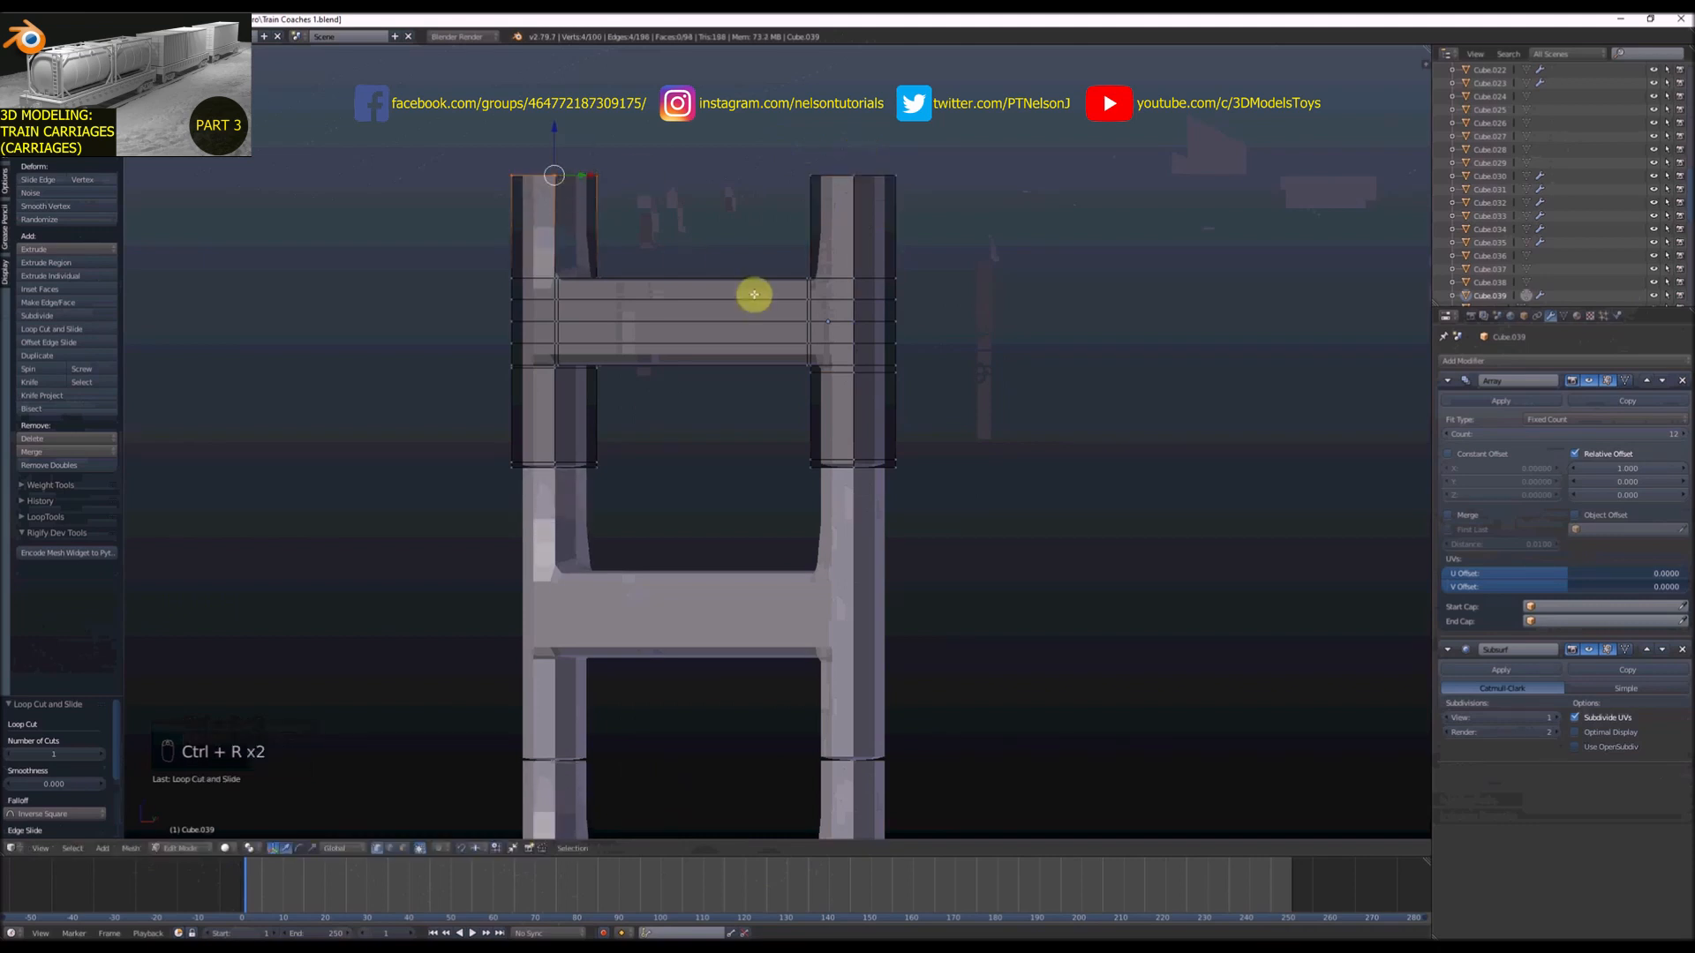
Add an edge loop on each side rail tight against the upper side of the rung
key(ctrl+r)
click(562, 228)
click(818, 262)
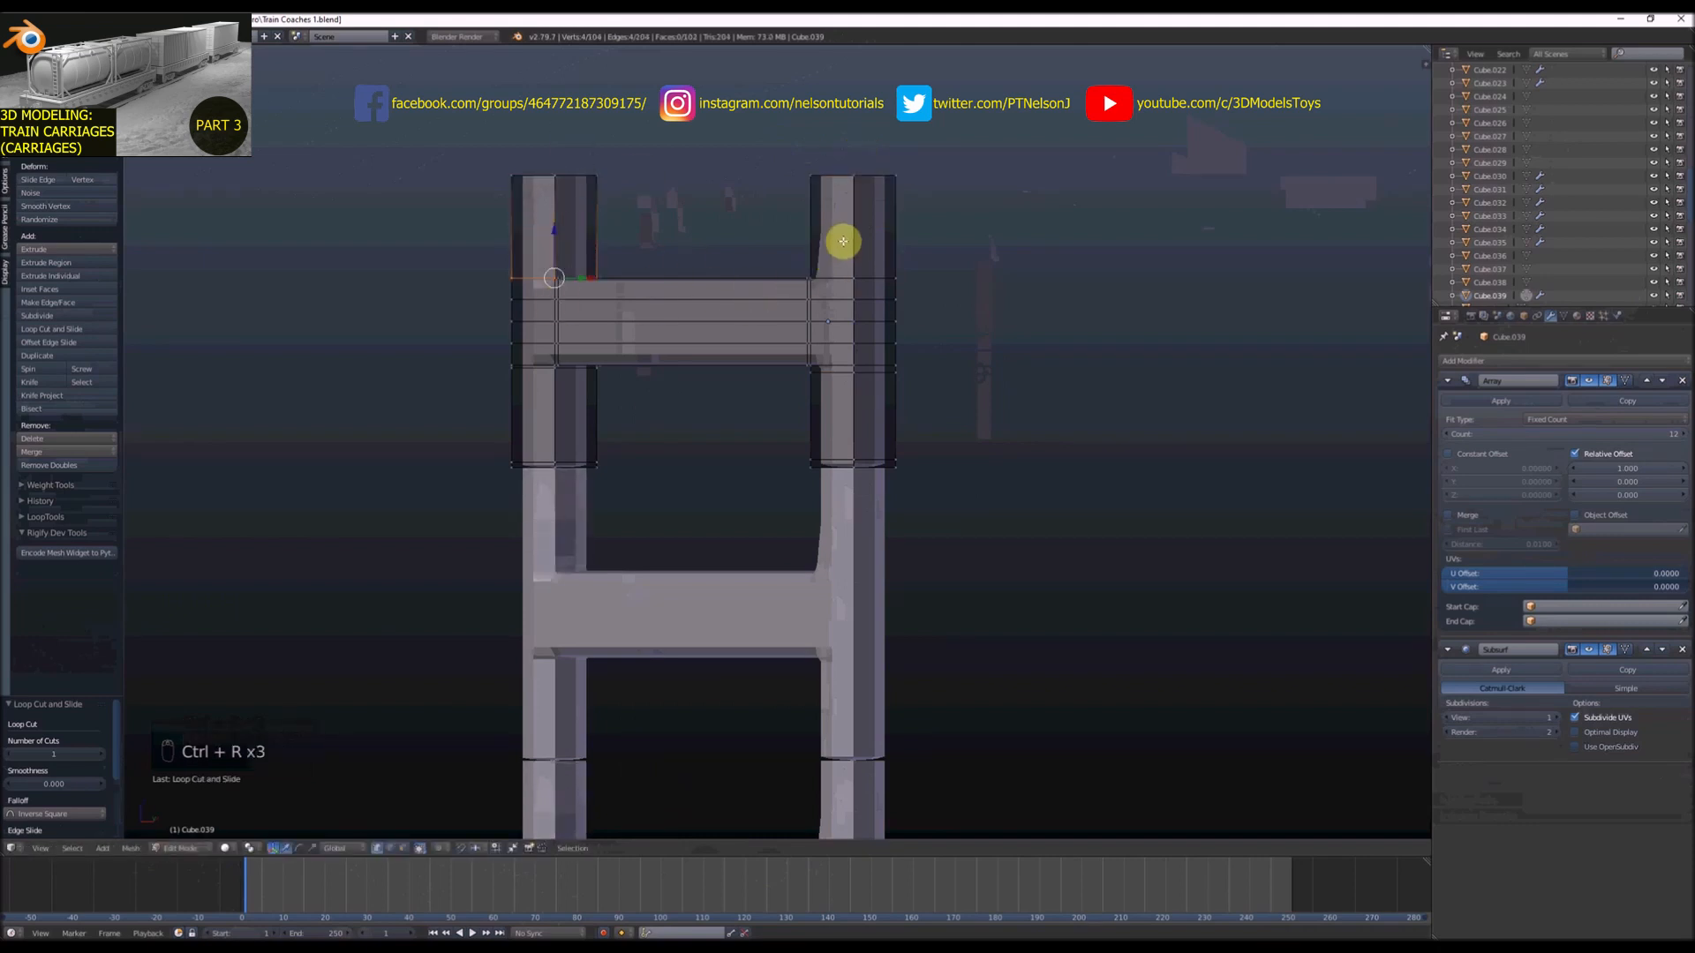
key(ctrl+r)
click(843, 241)
click(826, 405)
Cut two lengthwise edge loops along each side rail of the ladder segment to sharpen its shape
middle_drag(828, 335, 850, 270)
key(ctrl+r)
scroll(847, 208, up, 1)
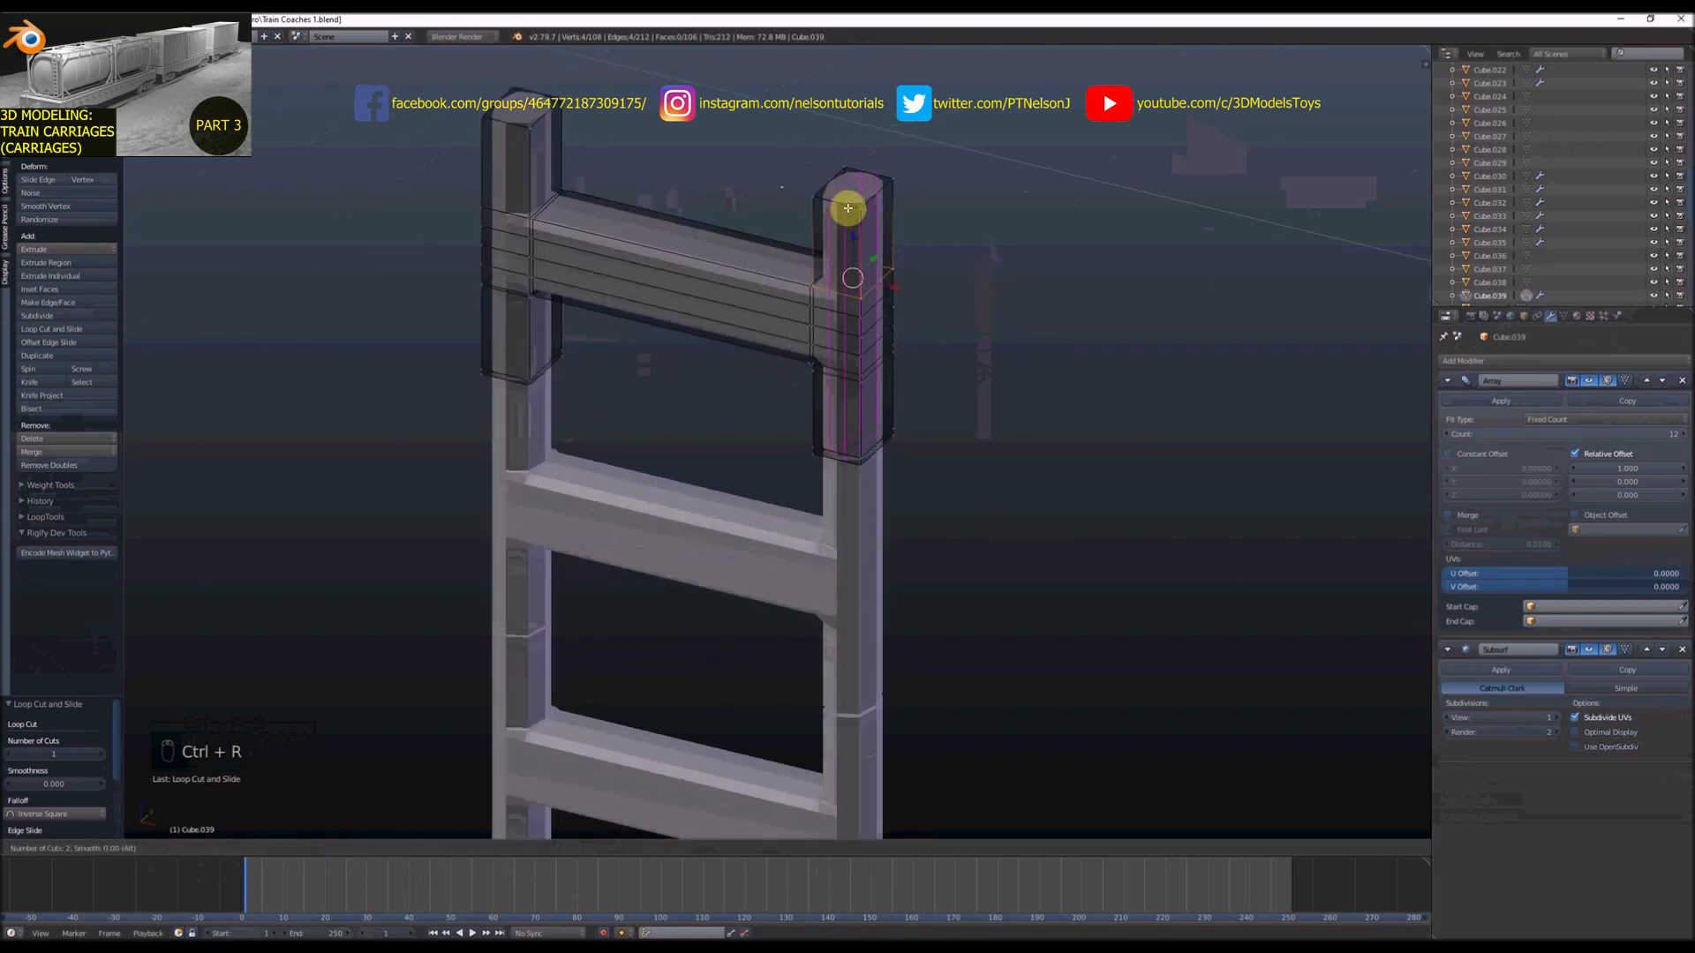
click(848, 208)
key(ctrl+r)
scroll(506, 122, up, 1)
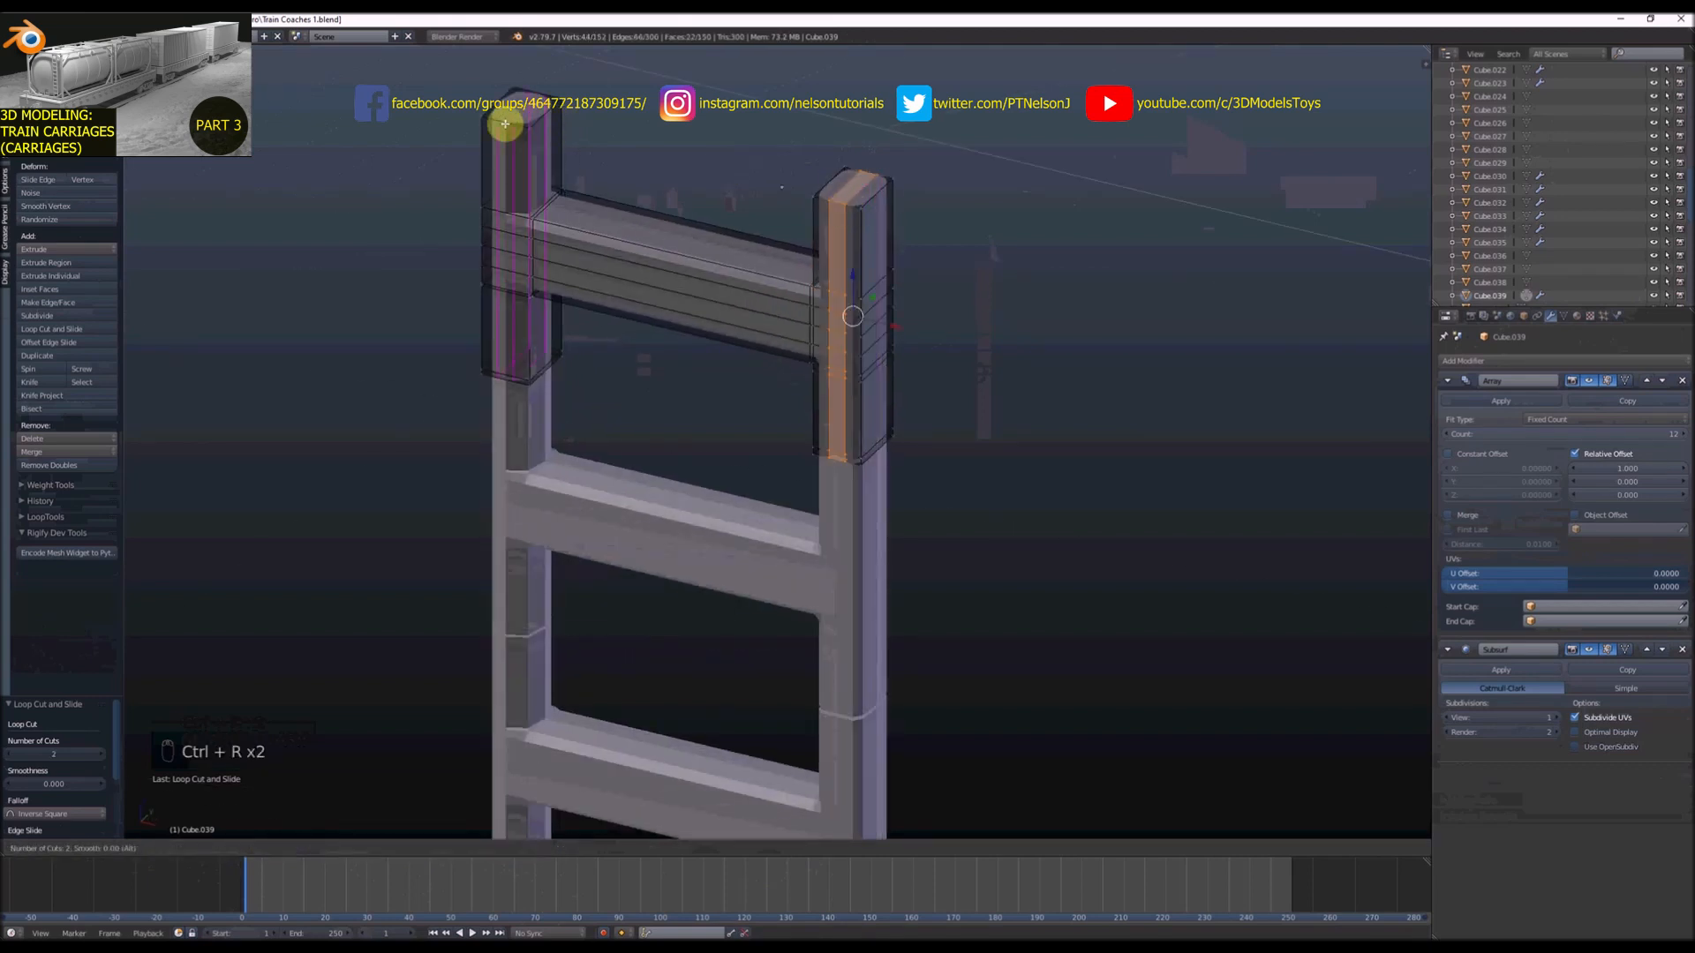
click(506, 122)
key(Tab)
scroll(793, 309, down, 8)
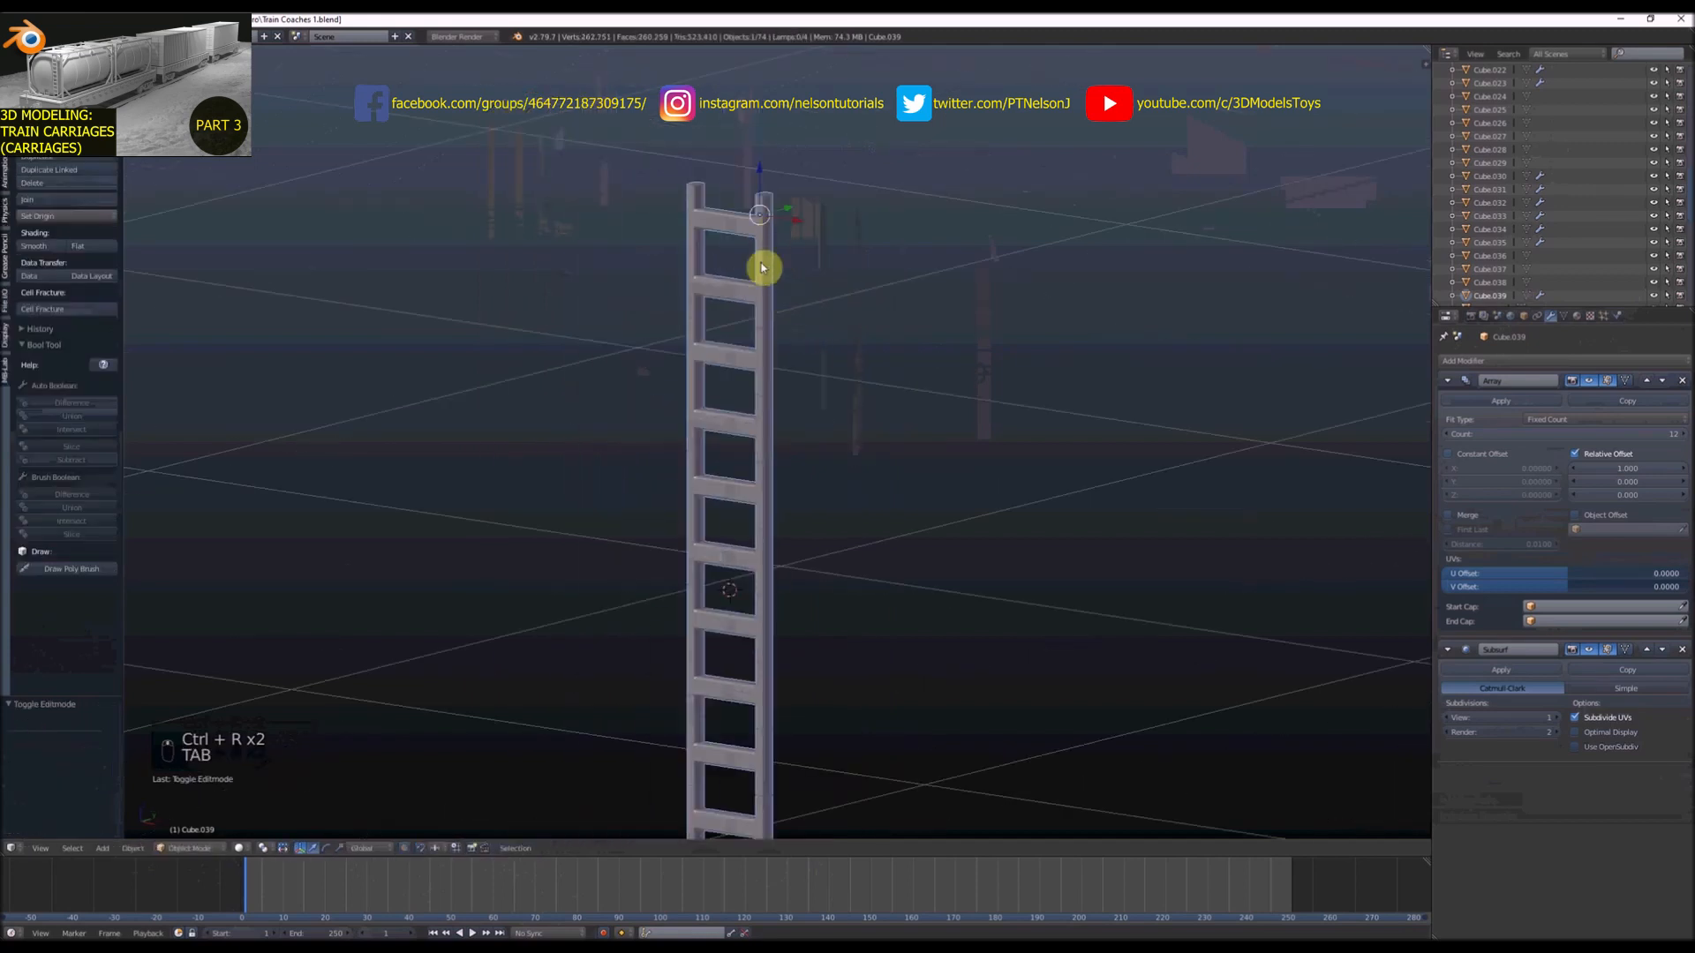
Delete the end-cap faces beneath the first side rail of the ladder's base segment
scroll(761, 245, up, 7)
key(Tab)
scroll(773, 307, up, 3)
key(ctrl+Tab)
click(775, 332)
key(z)
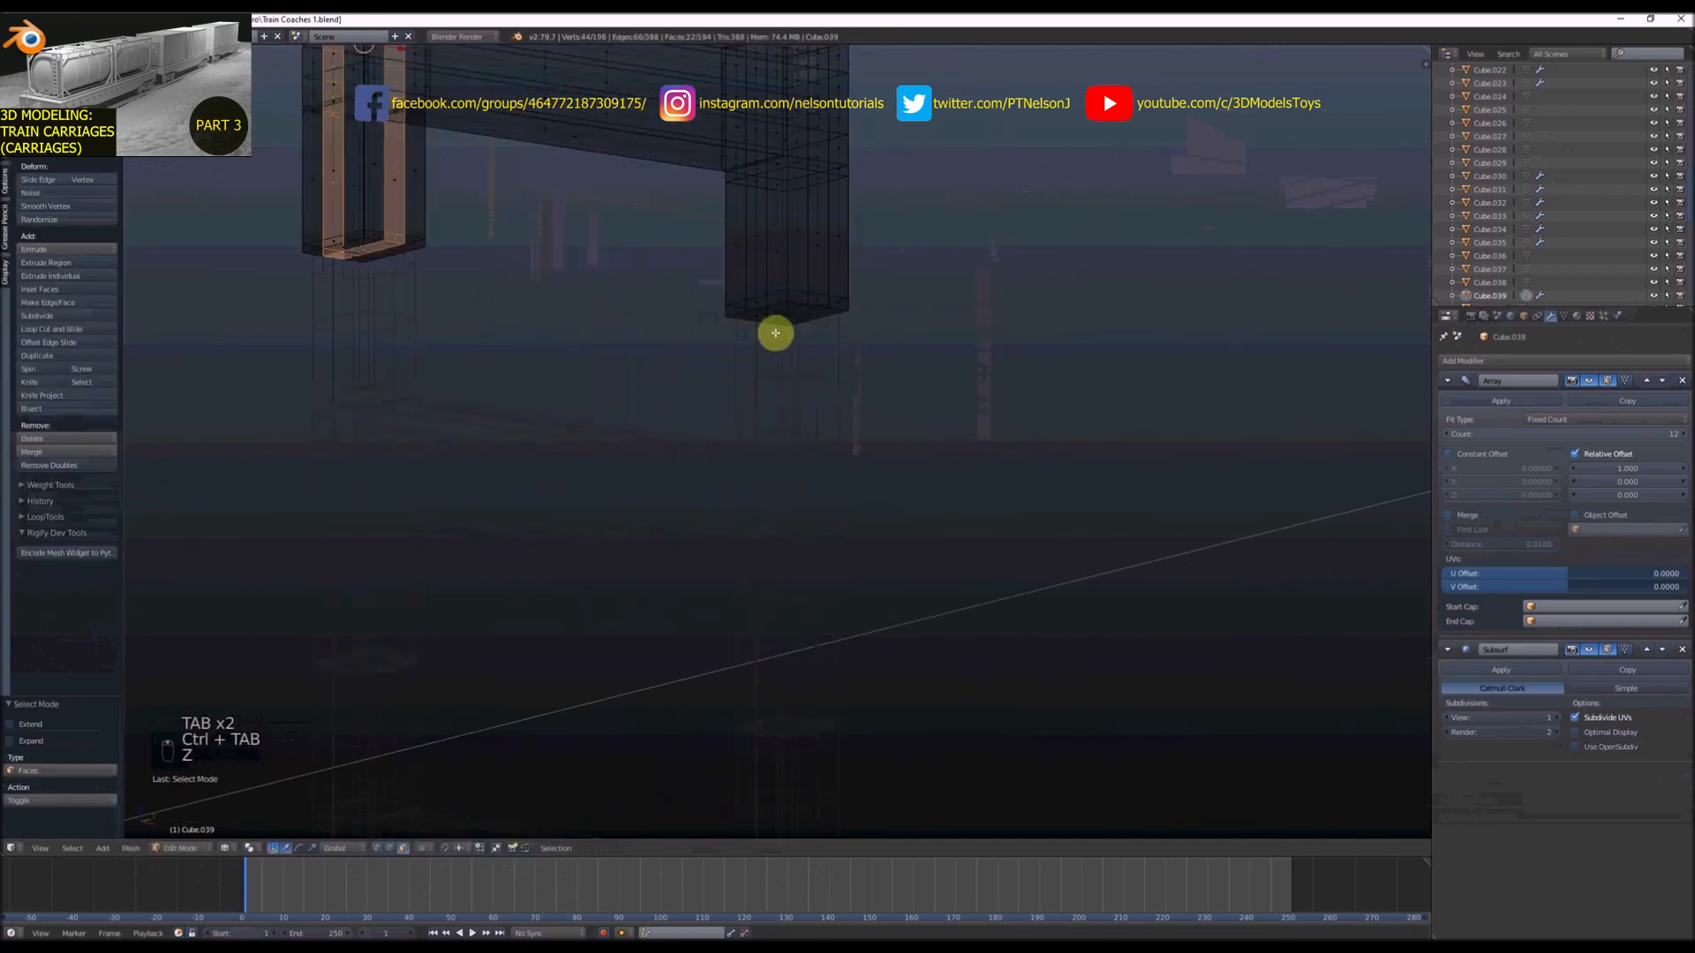
key(KP_Divide)
key(KP_Divide)
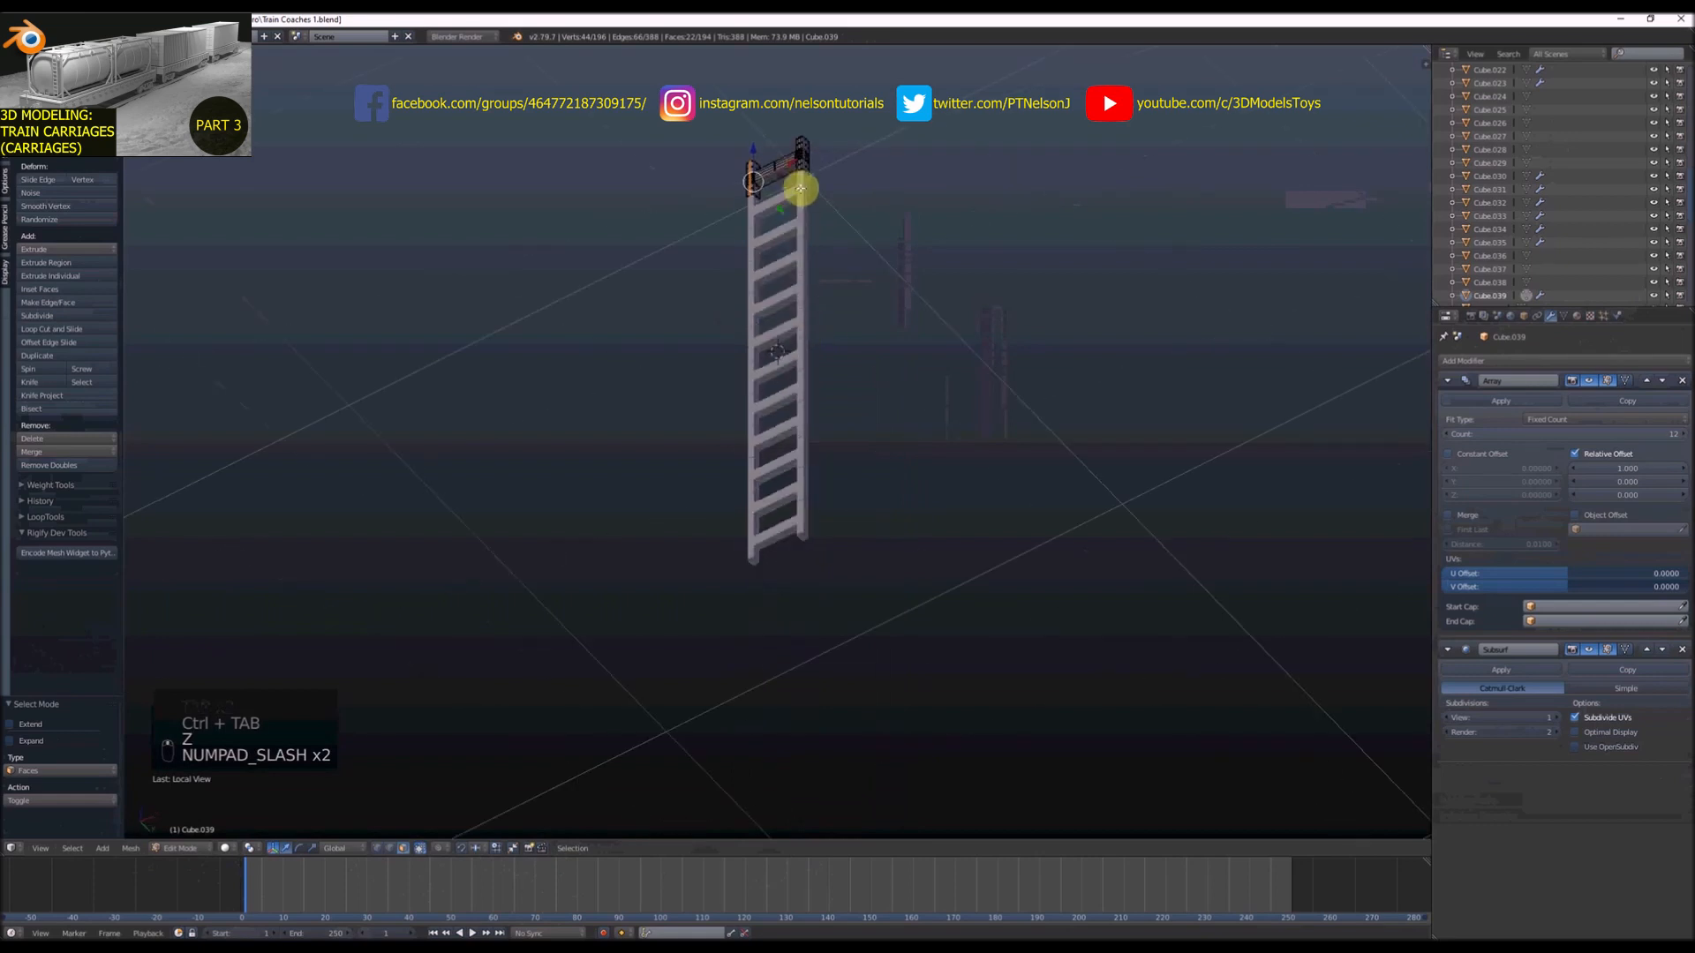
key(z)
scroll(803, 168, up, 12)
key(z)
scroll(797, 177, up, 3)
right_click(791, 193)
key(z)
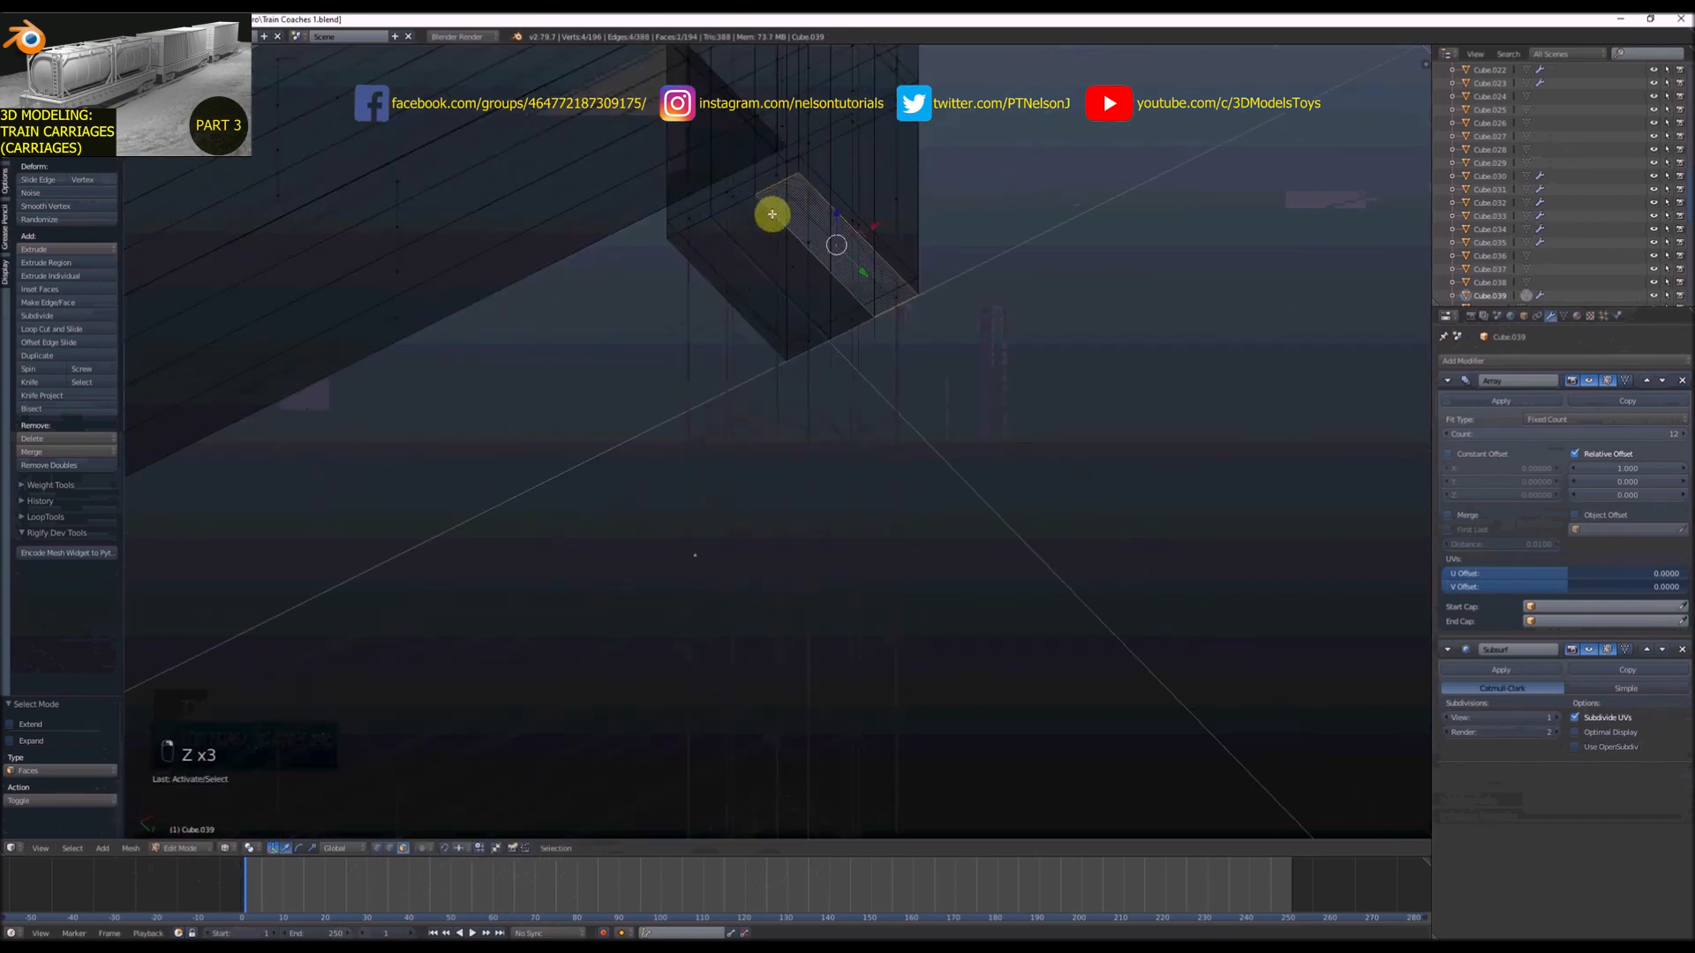
shift+right_click(761, 269)
scroll(839, 257, down, 5)
key(x)
click(840, 262)
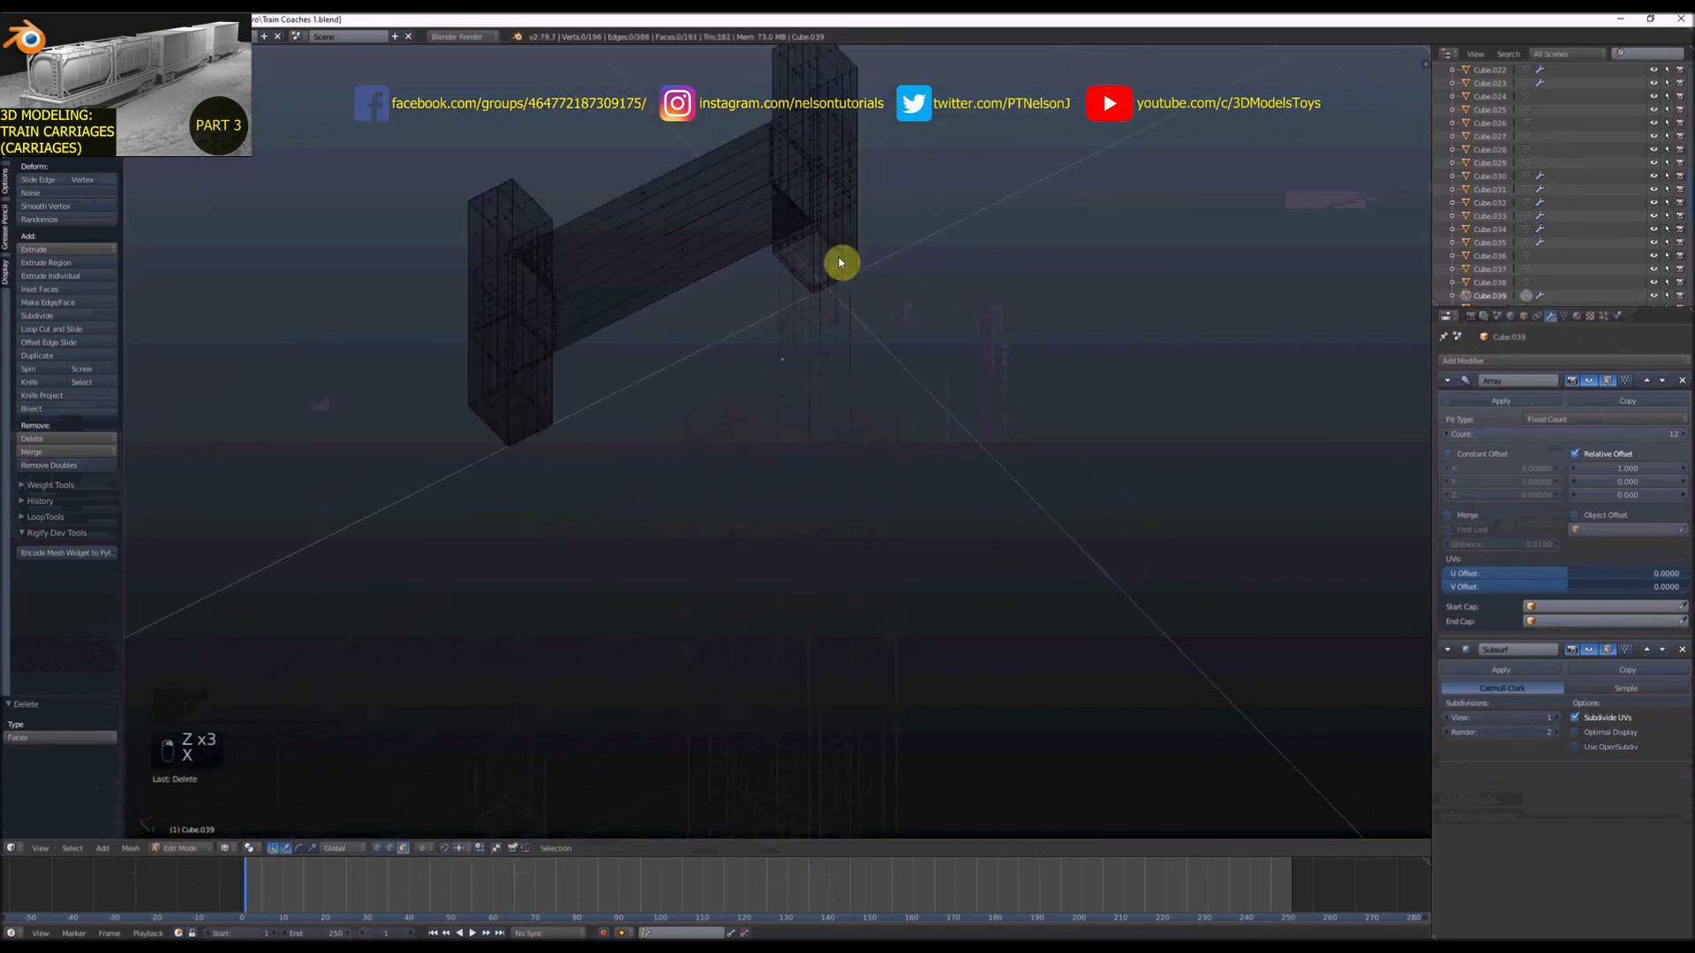
Delete the end-cap faces beneath the opposite side rail and bring the rest of the carriage back into view
scroll(840, 263, down, 4)
key(z)
scroll(704, 314, up, 7)
key(z)
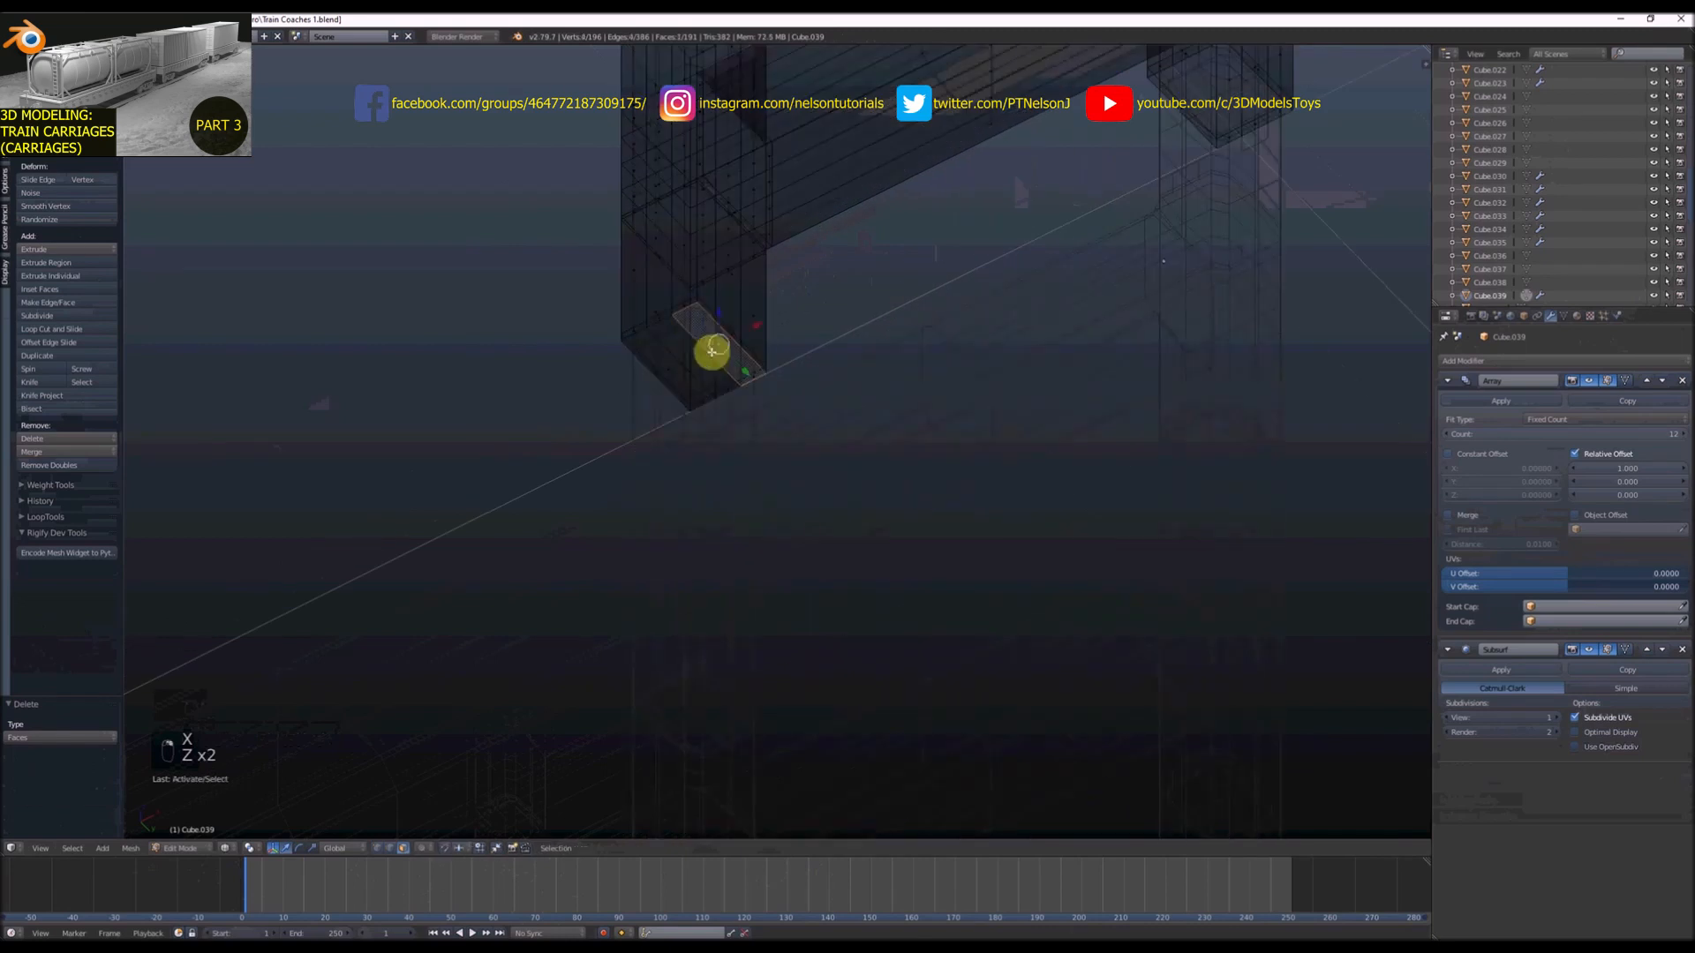
right_click(674, 369)
shift+right_click(674, 371)
key(x)
click(674, 371)
key(z)
scroll(768, 294, down, 4)
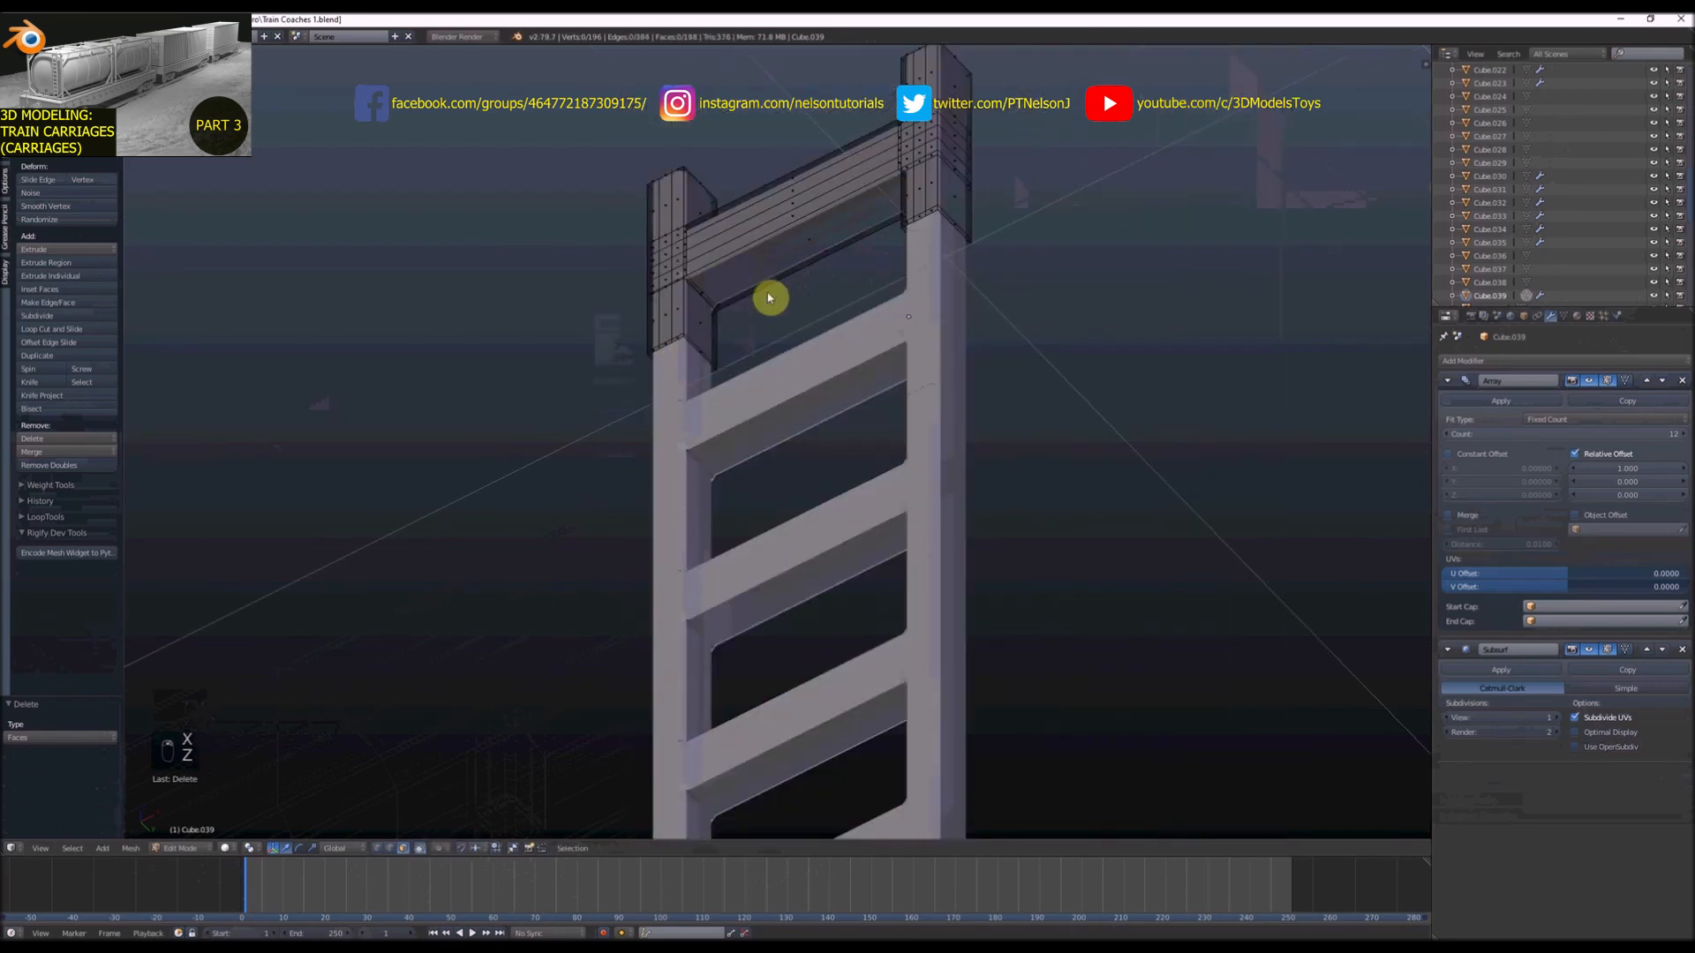
key(Tab)
scroll(783, 321, down, 4)
scroll(786, 314, up, 3)
key(KP_Divide)
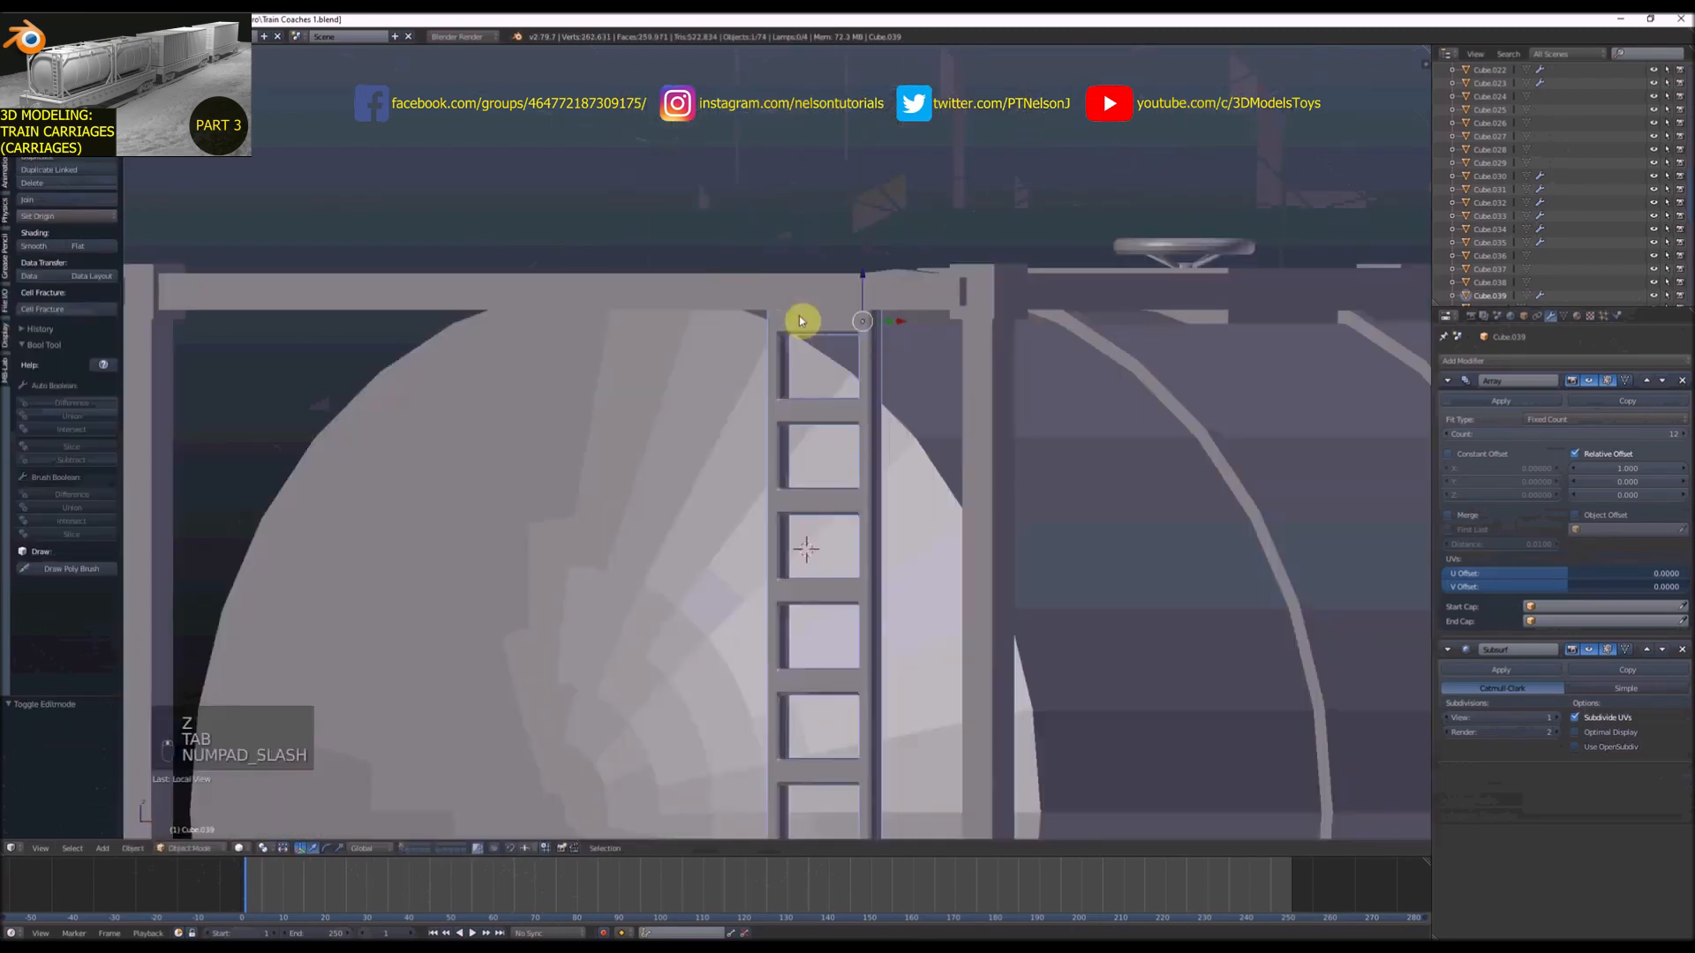
Try applying the ladder's Array and Subdivision Surface modifiers, check the resulting mesh, and undo it
middle_drag(809, 334, 882, 308)
scroll(881, 308, down, 3)
scroll(852, 316, up, 2)
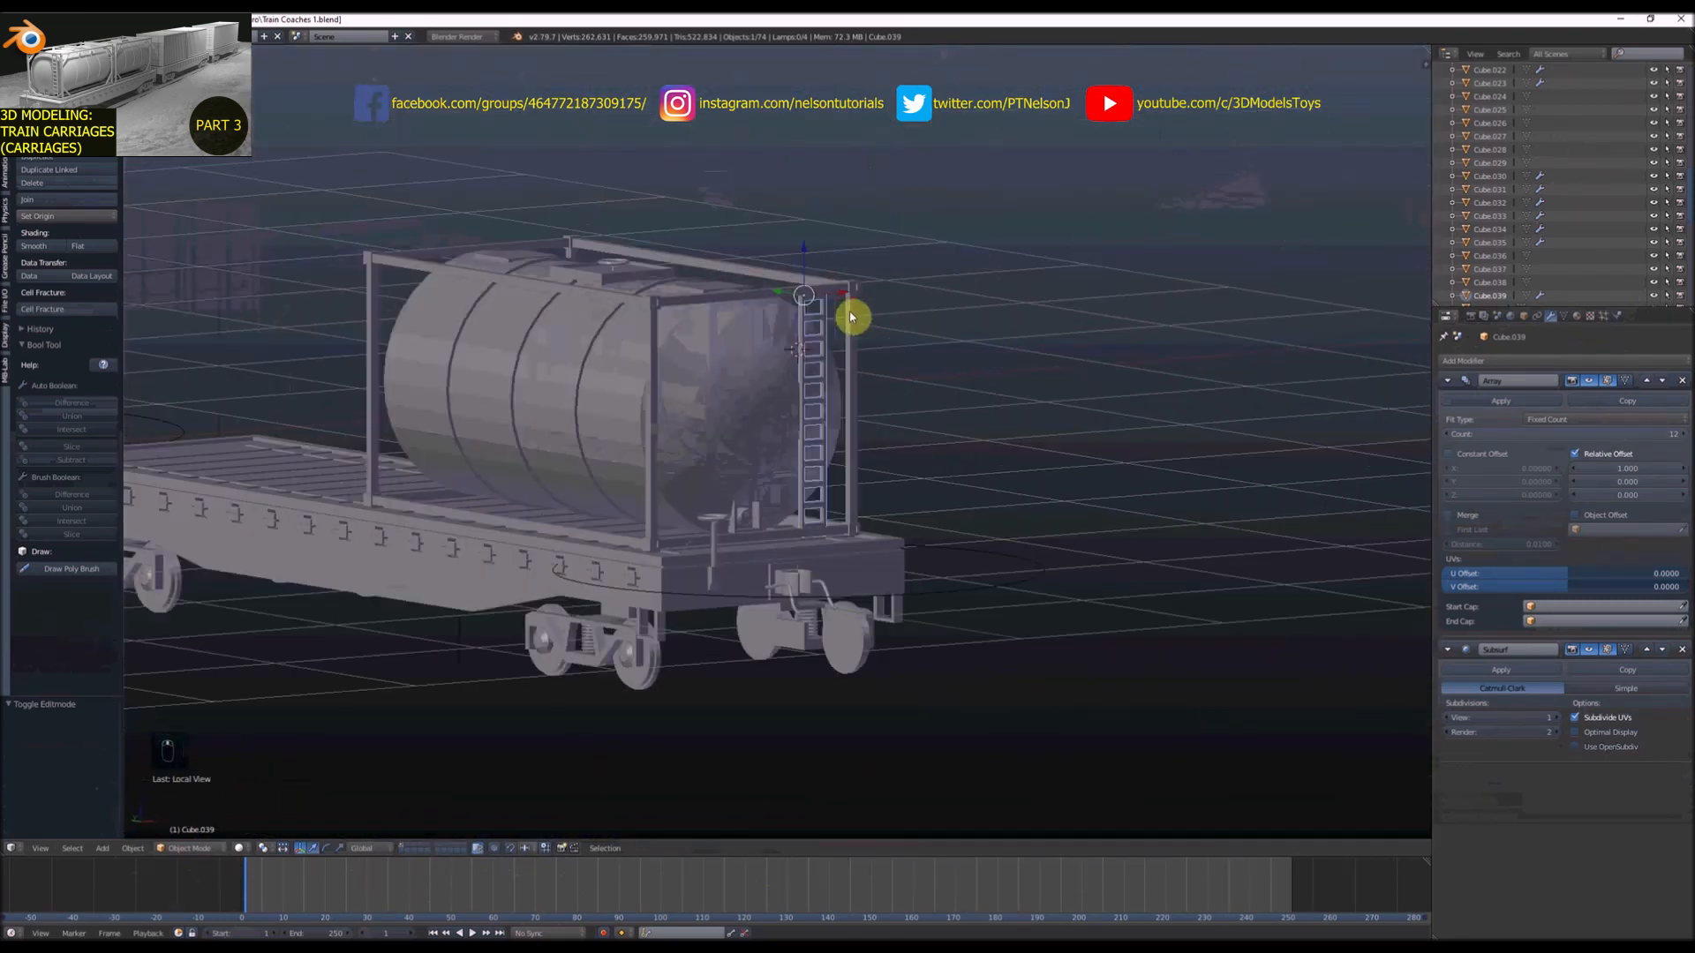
mouse_move(852, 316)
middle_down()
mouse_move(760, 330)
mouse_move(823, 316)
middle_up()
scroll(822, 316, up, 3)
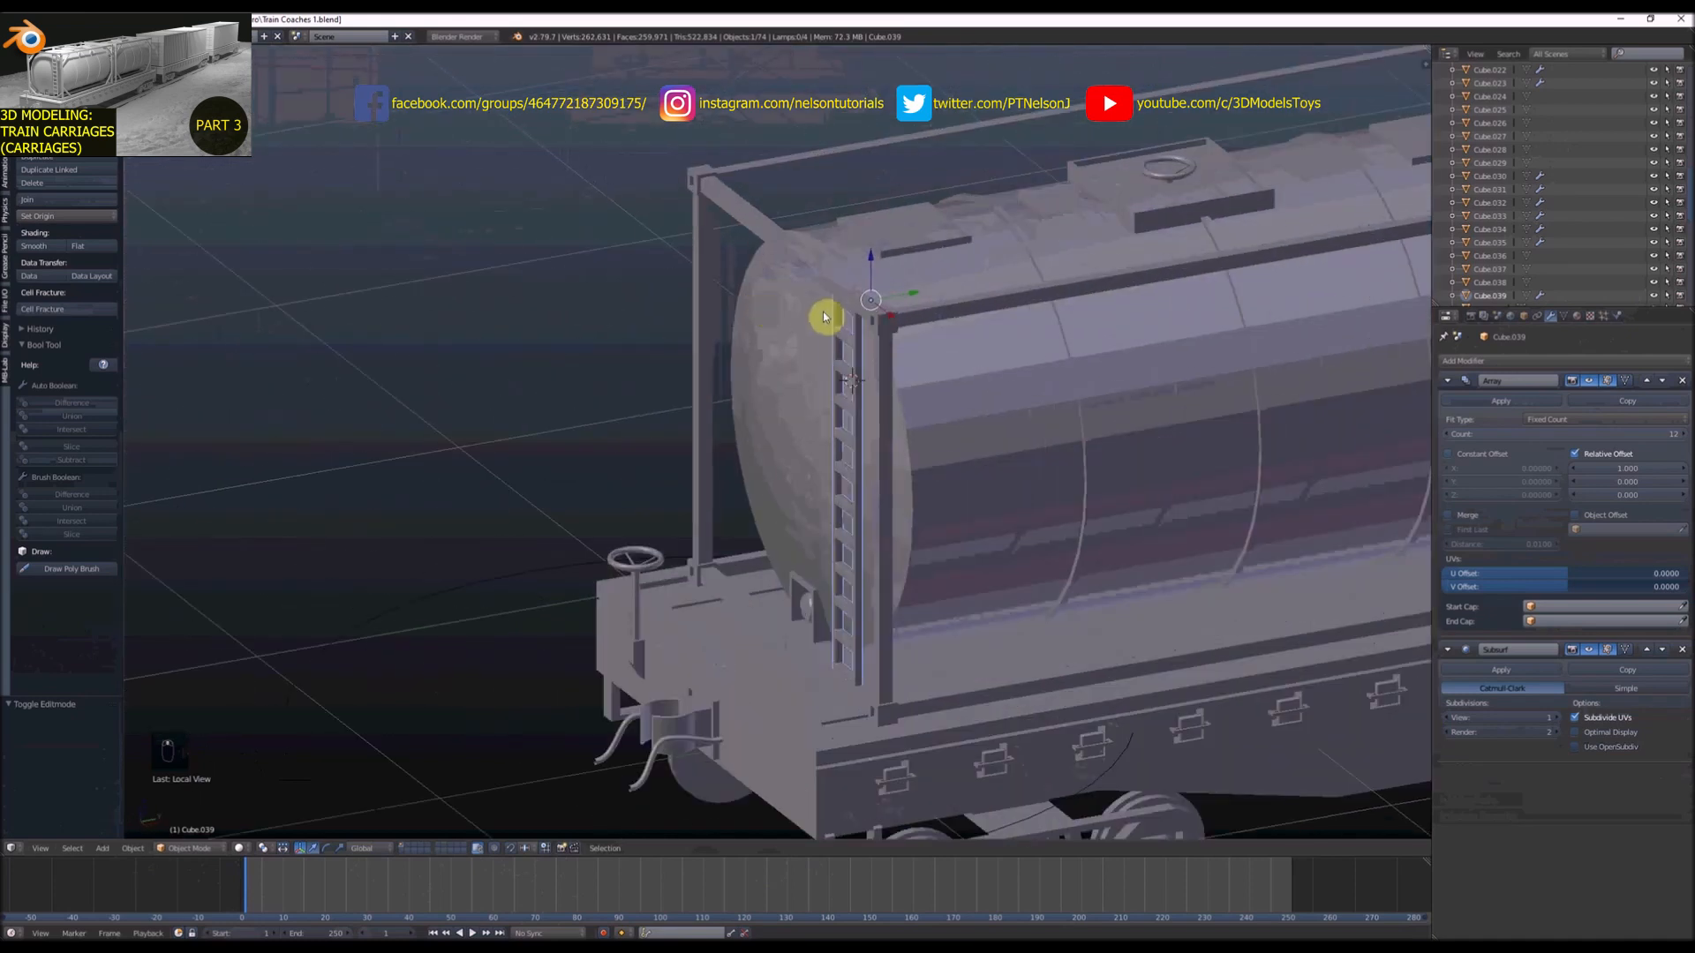
click(1501, 409)
click(1502, 403)
middle_drag(1128, 457, 907, 433)
key(Tab)
scroll(824, 292, up, 5)
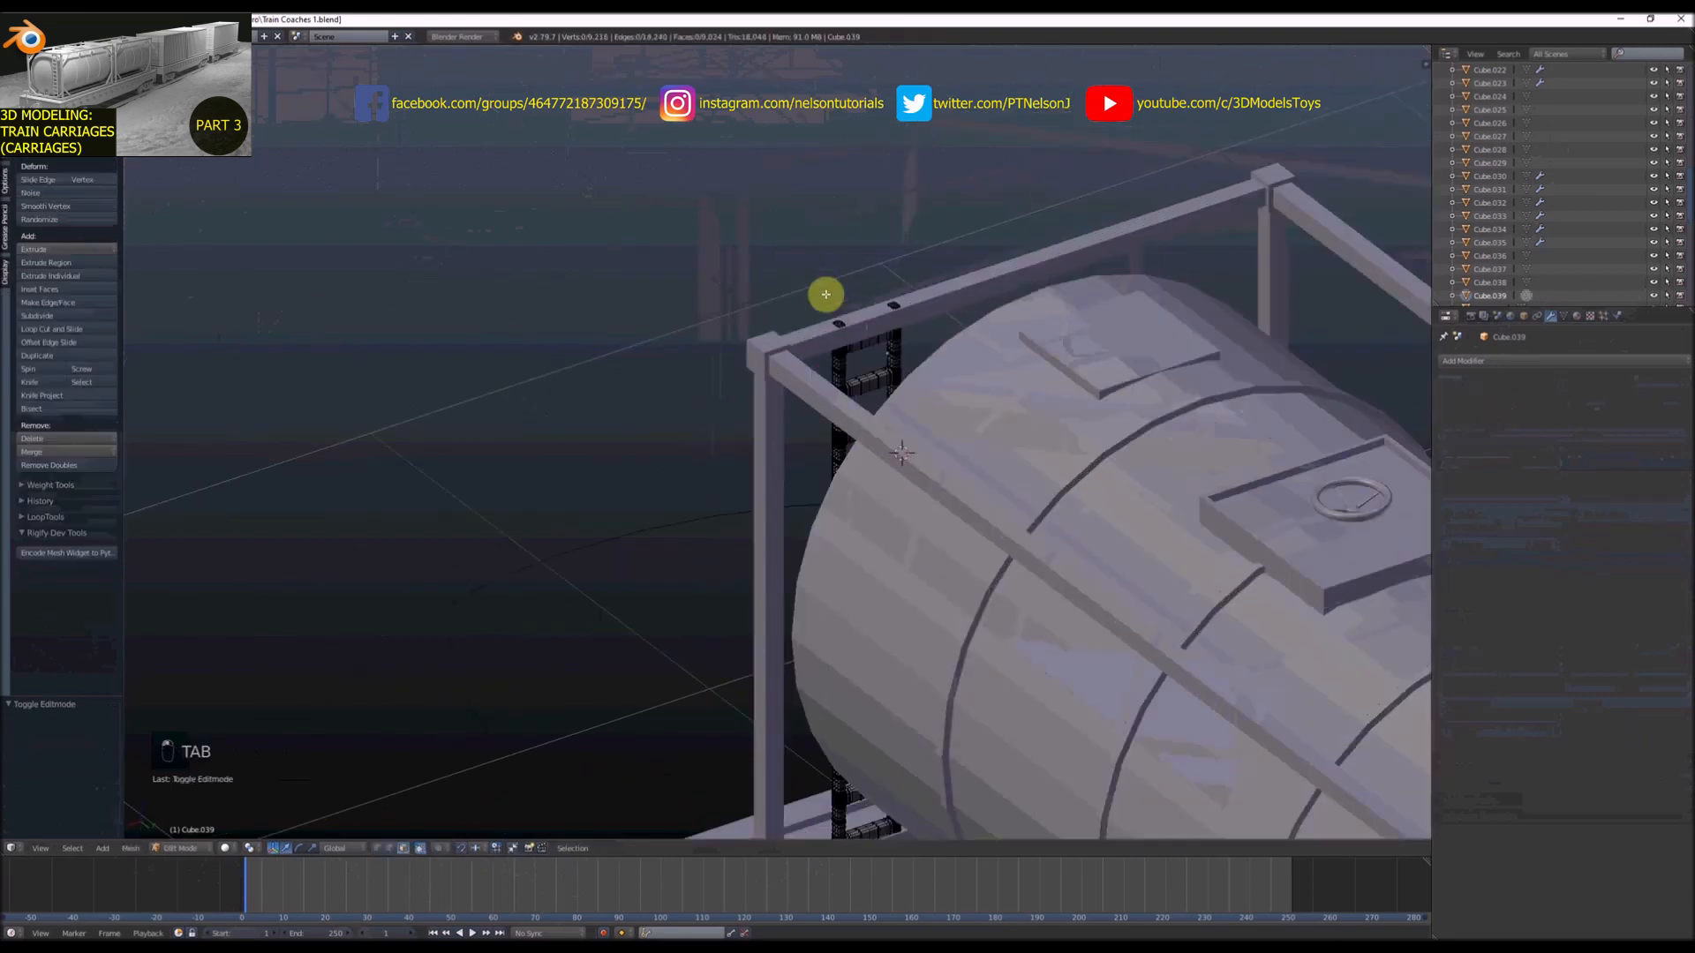
middle_drag(851, 341, 1011, 369)
key(ctrl+z)
key(ctrl+z)
key(ctrl+z)
key(ctrl+z)
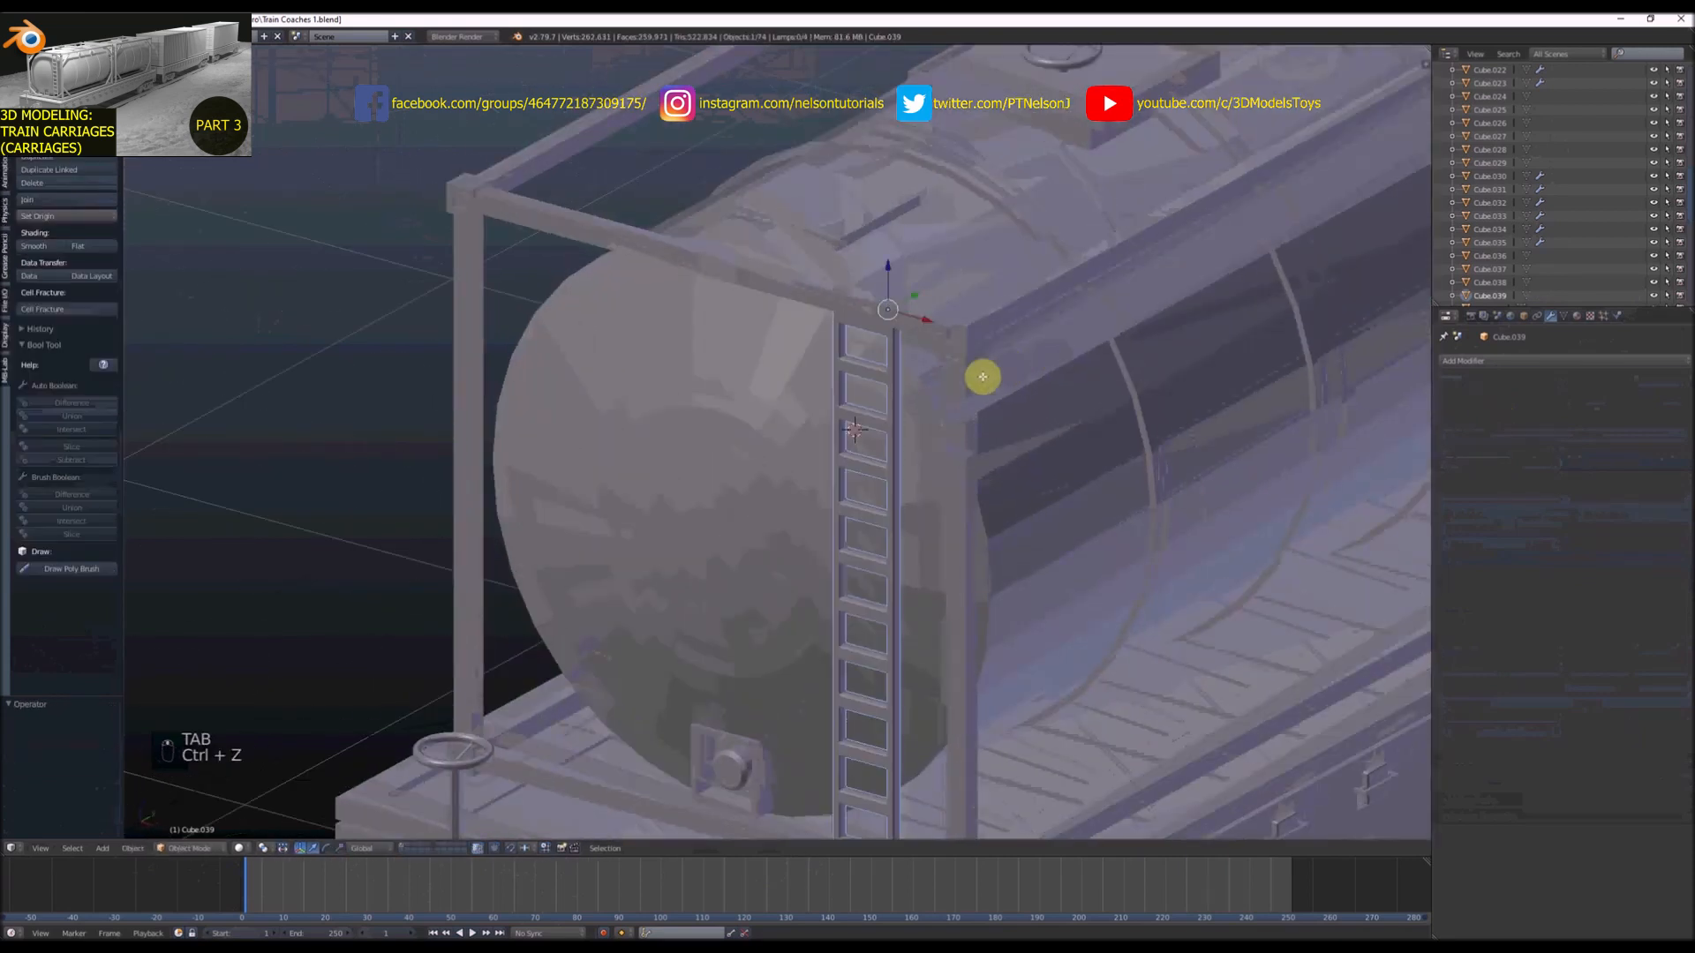
Try the ladder without its Subdivision Surface modifier and inspect the mesh
click(1682, 652)
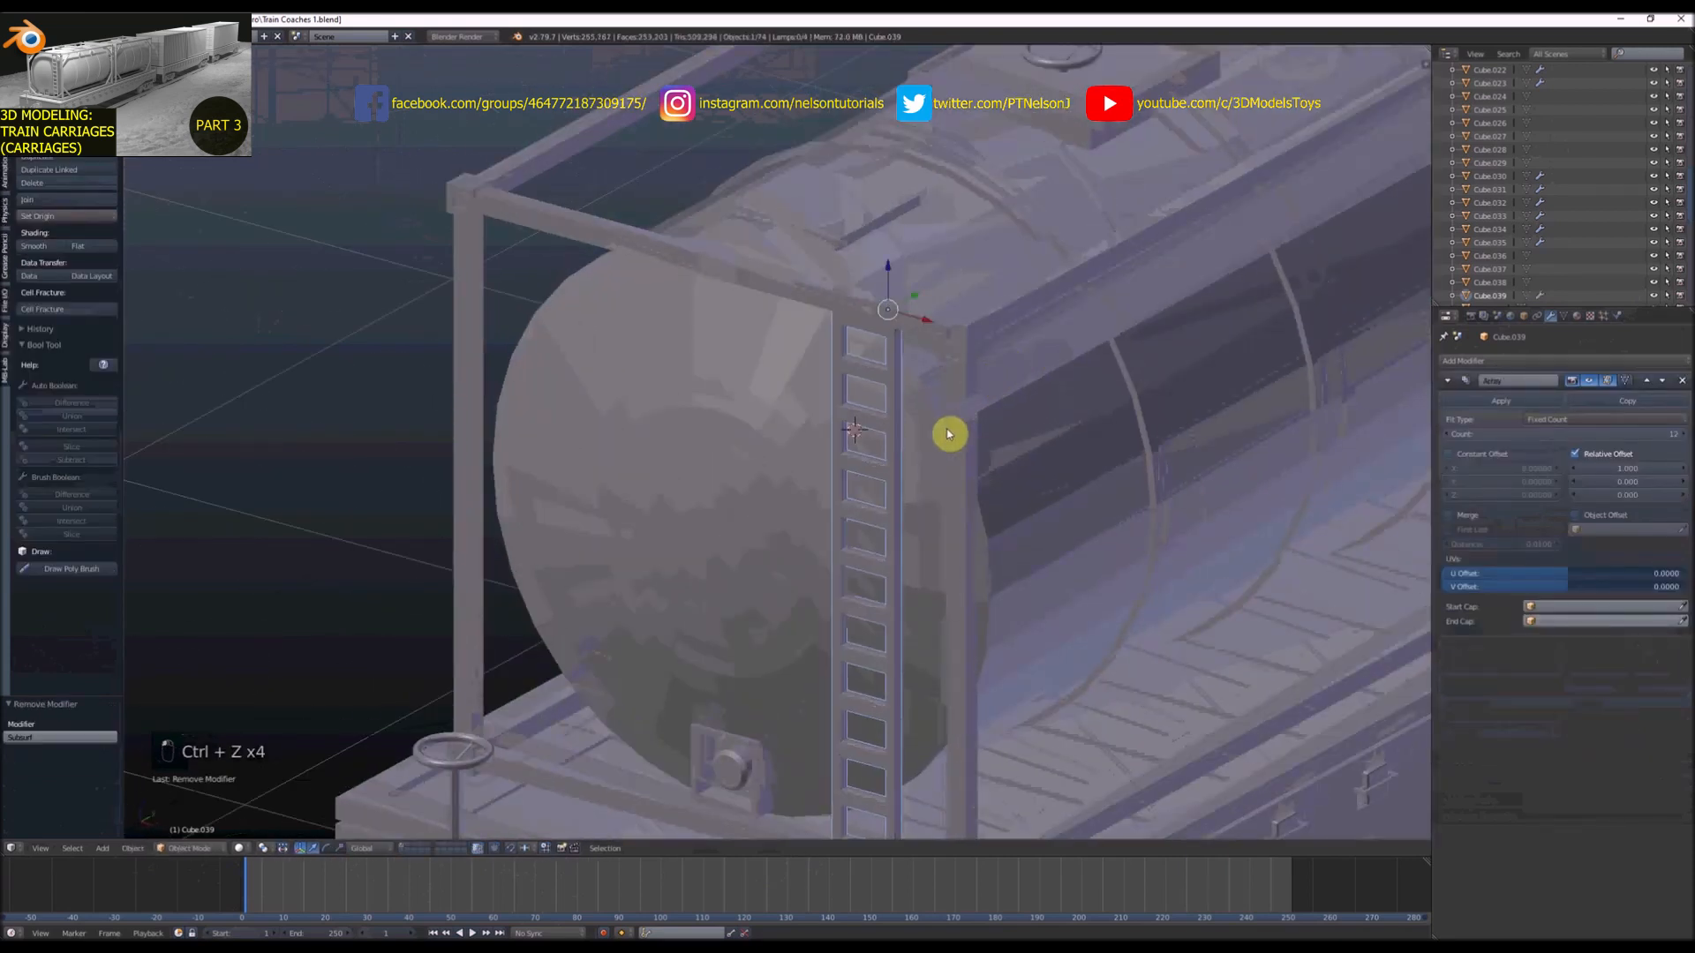
scroll(949, 428, down, 3)
key(Tab)
middle_drag(947, 376, 966, 322)
scroll(988, 363, up, 4)
scroll(900, 342, up, 3)
scroll(963, 325, down, 4)
key(Tab)
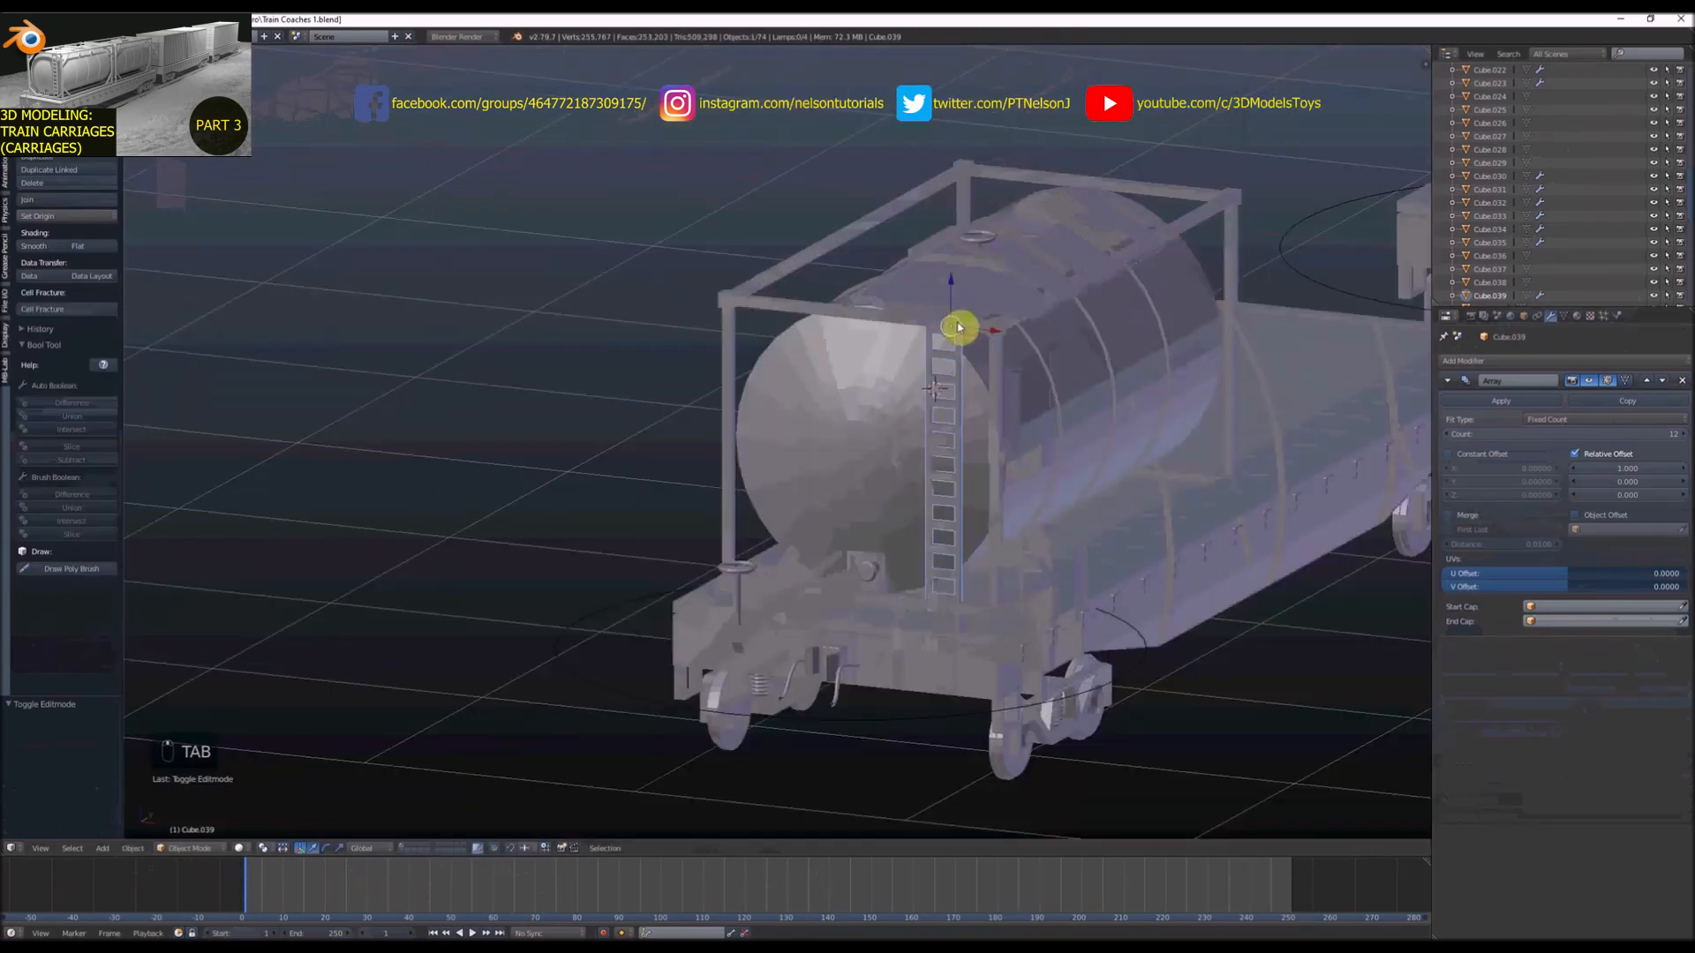
Undo the removal of the ladder's Subdivision Surface modifier, comparing both versions of the ladder
key(ctrl+z)
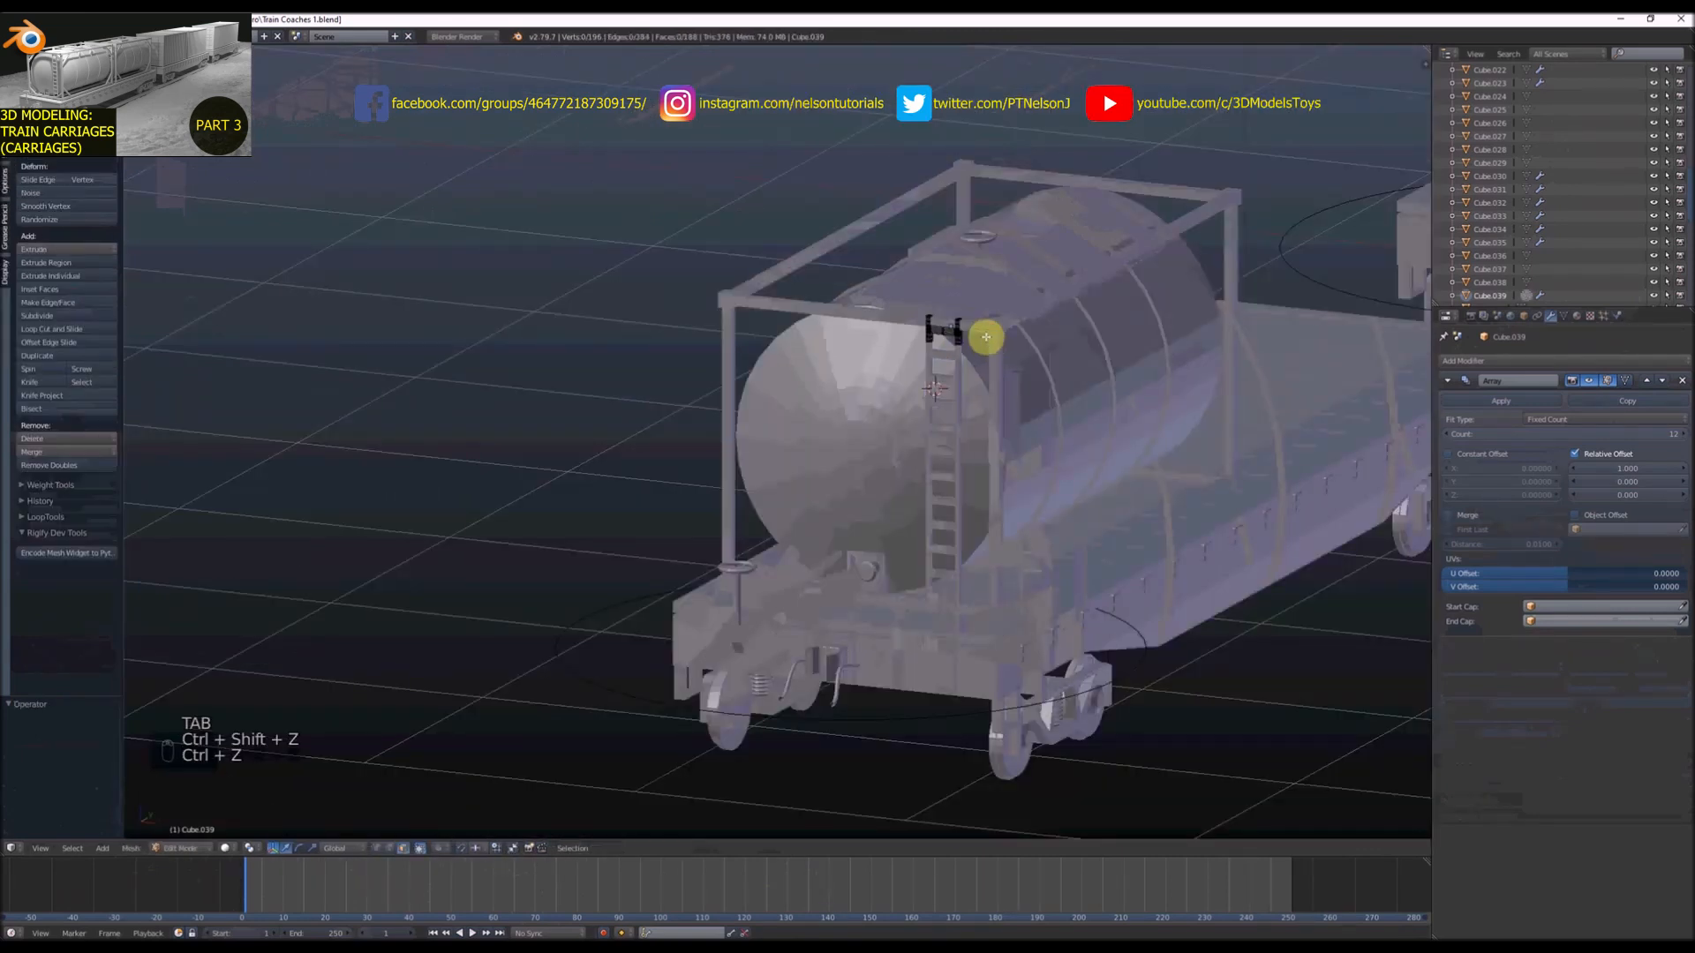
key(ctrl+shift+z)
key(ctrl+shift+z)
key(ctrl+shift+z)
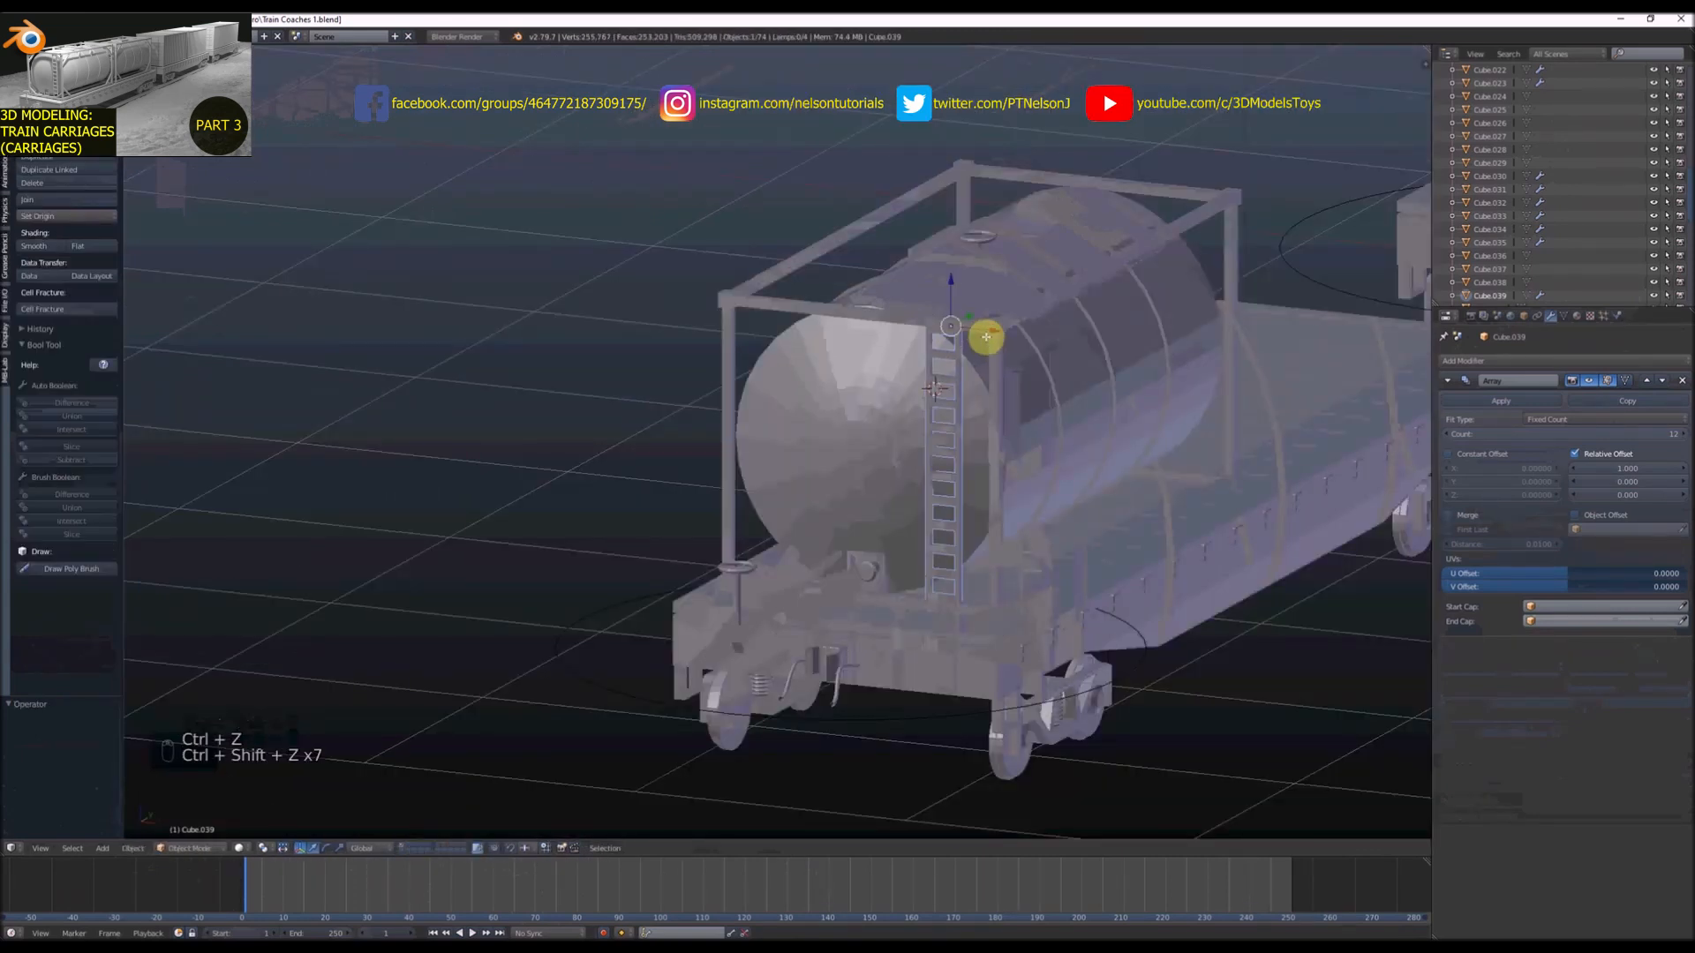
key(ctrl+z)
key(ctrl+z)
key(ctrl+z)
key(ctrl+z)
key(Tab)
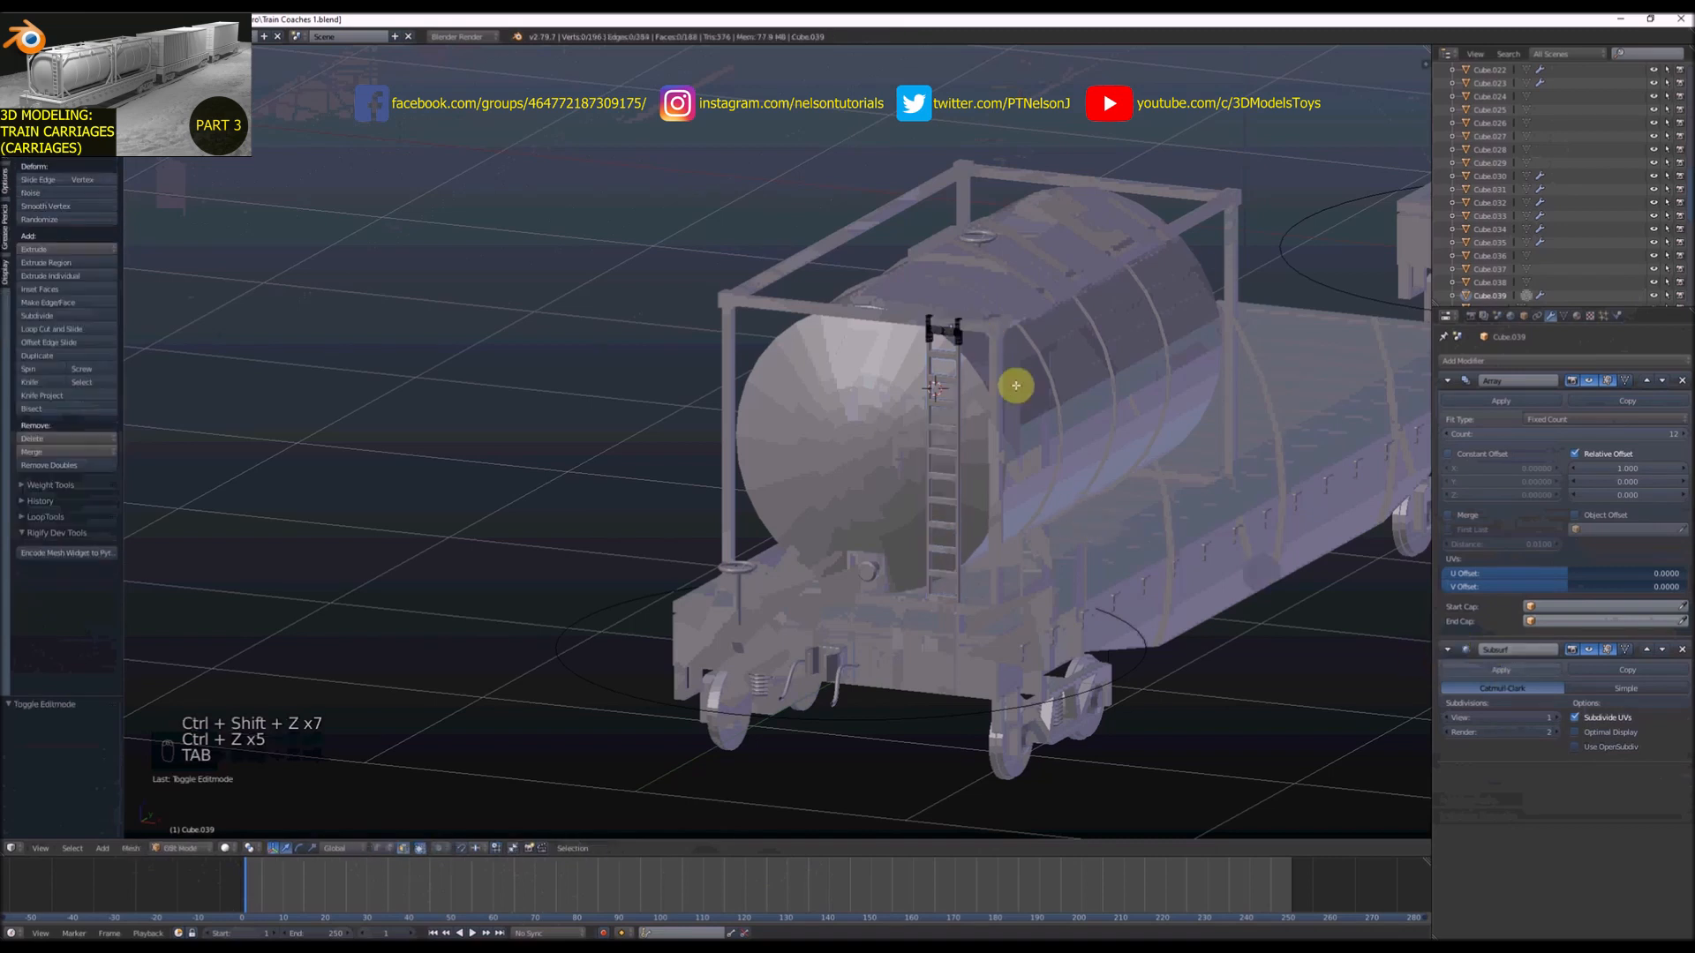
scroll(919, 324, up, 6)
key(Tab)
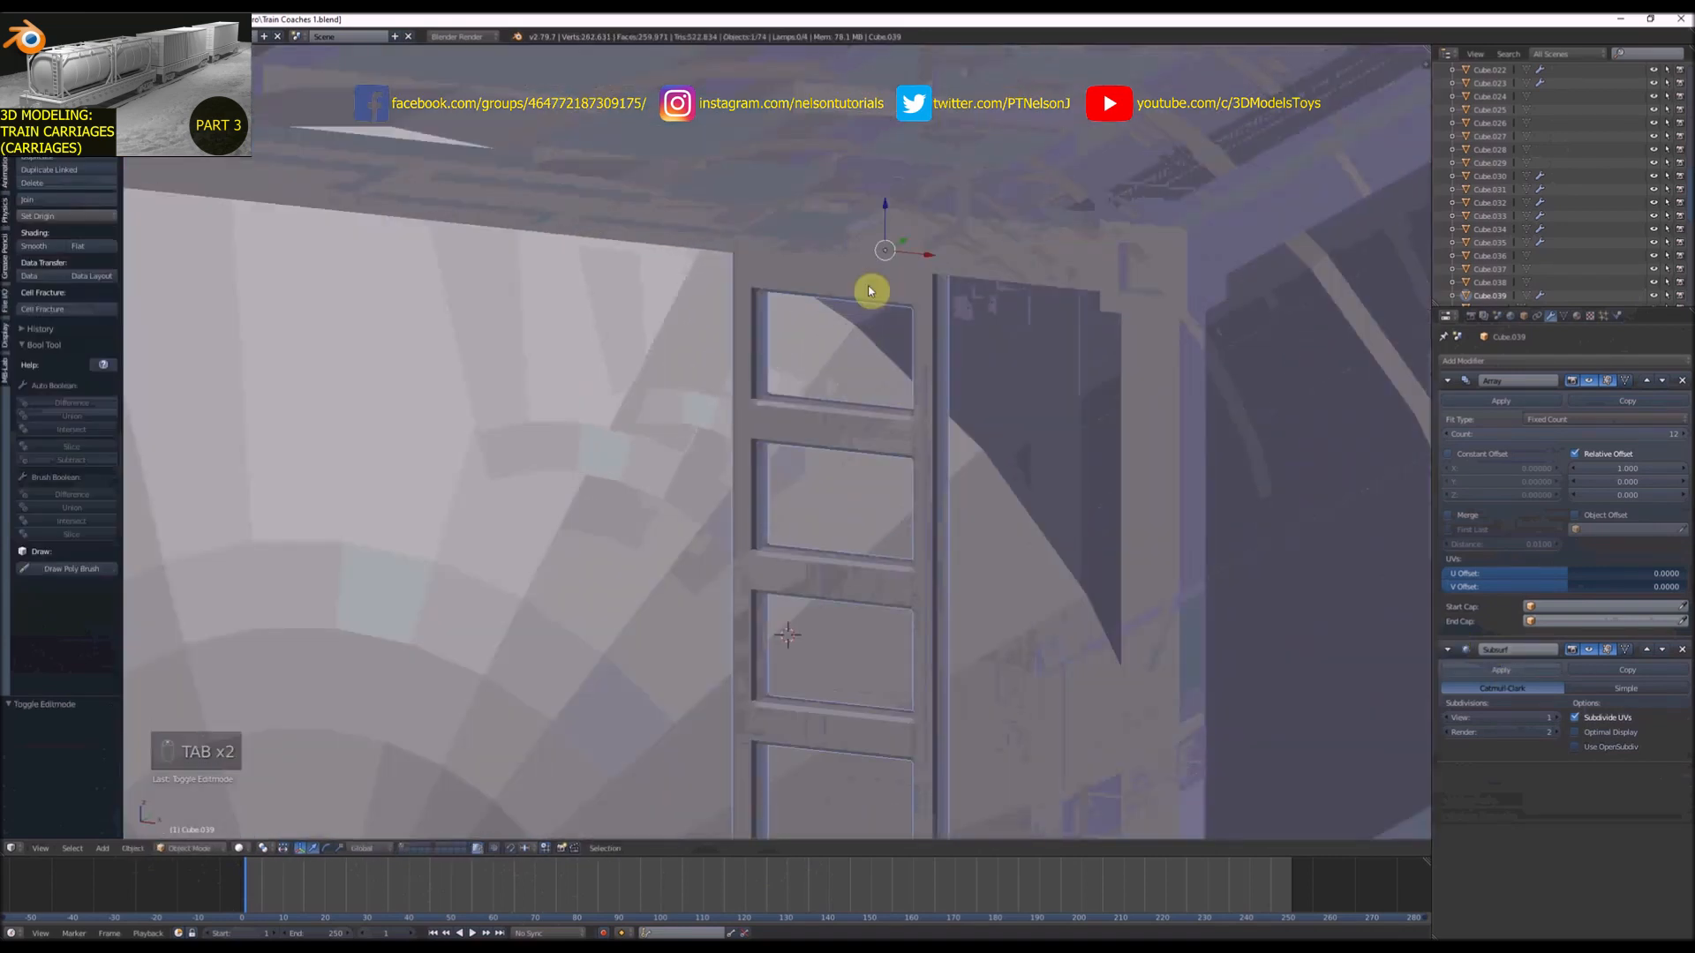
Apply the ladder's Subdivision Surface modifier and its Array modifier
scroll(874, 287, down, 6)
click(1536, 674)
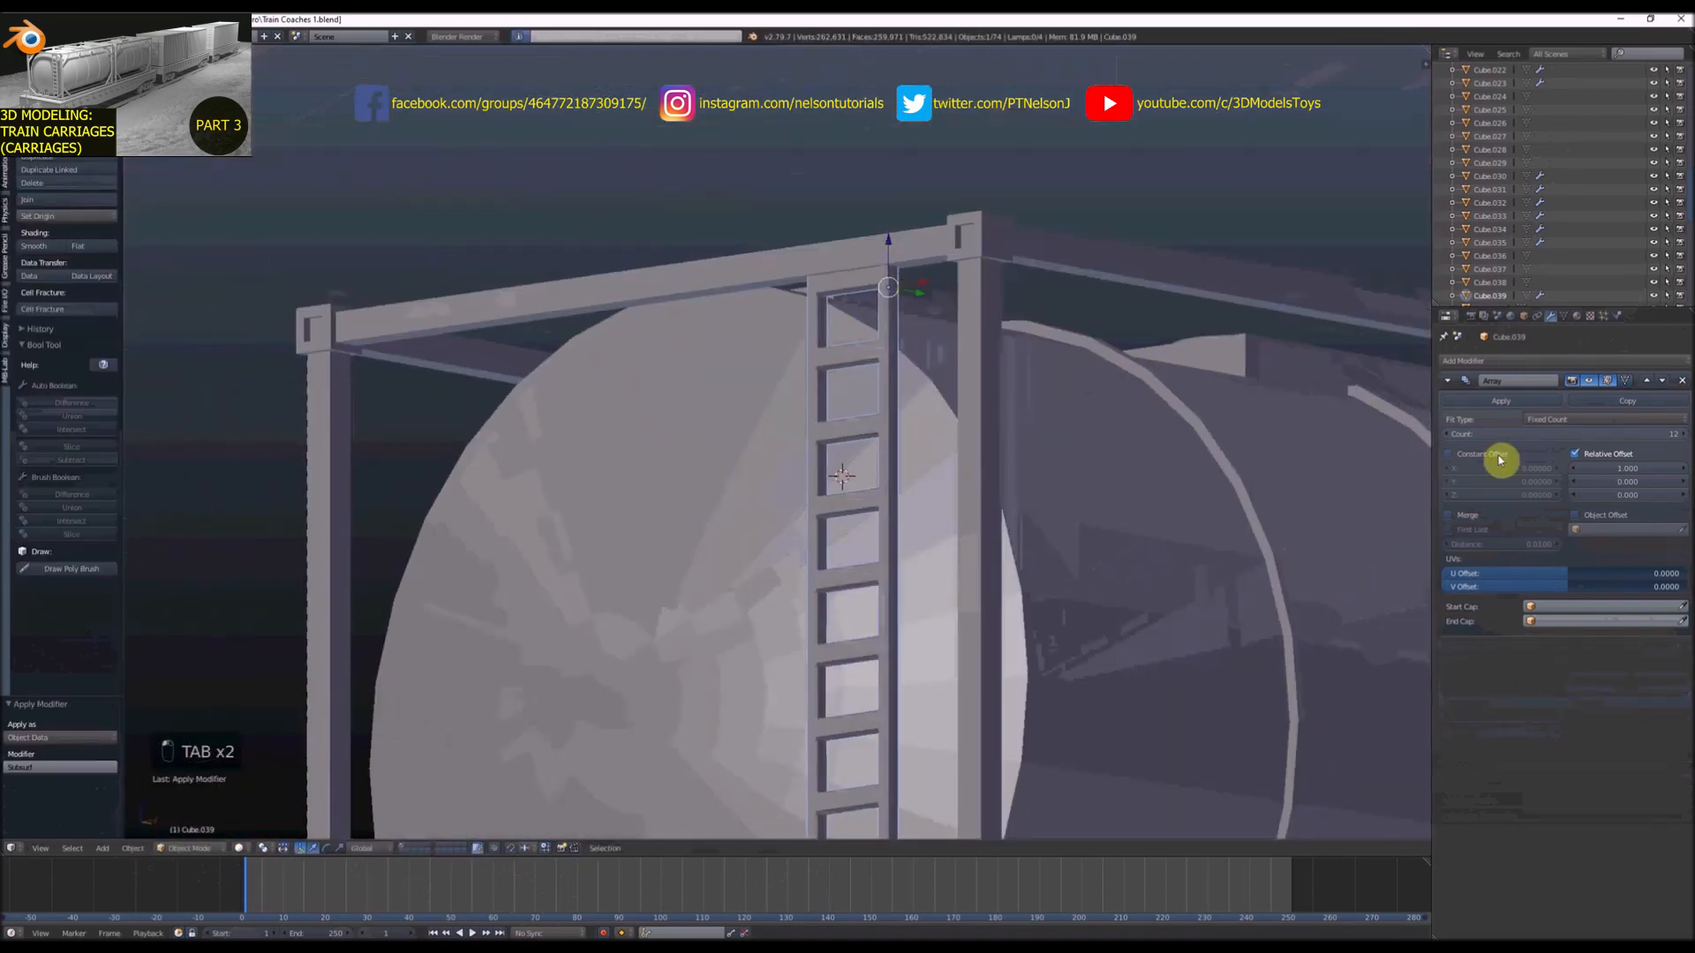
click(1501, 402)
middle_drag(1037, 437, 1073, 391)
scroll(963, 391, down, 3)
scroll(923, 399, down, 4)
scroll(1074, 391, up, 5)
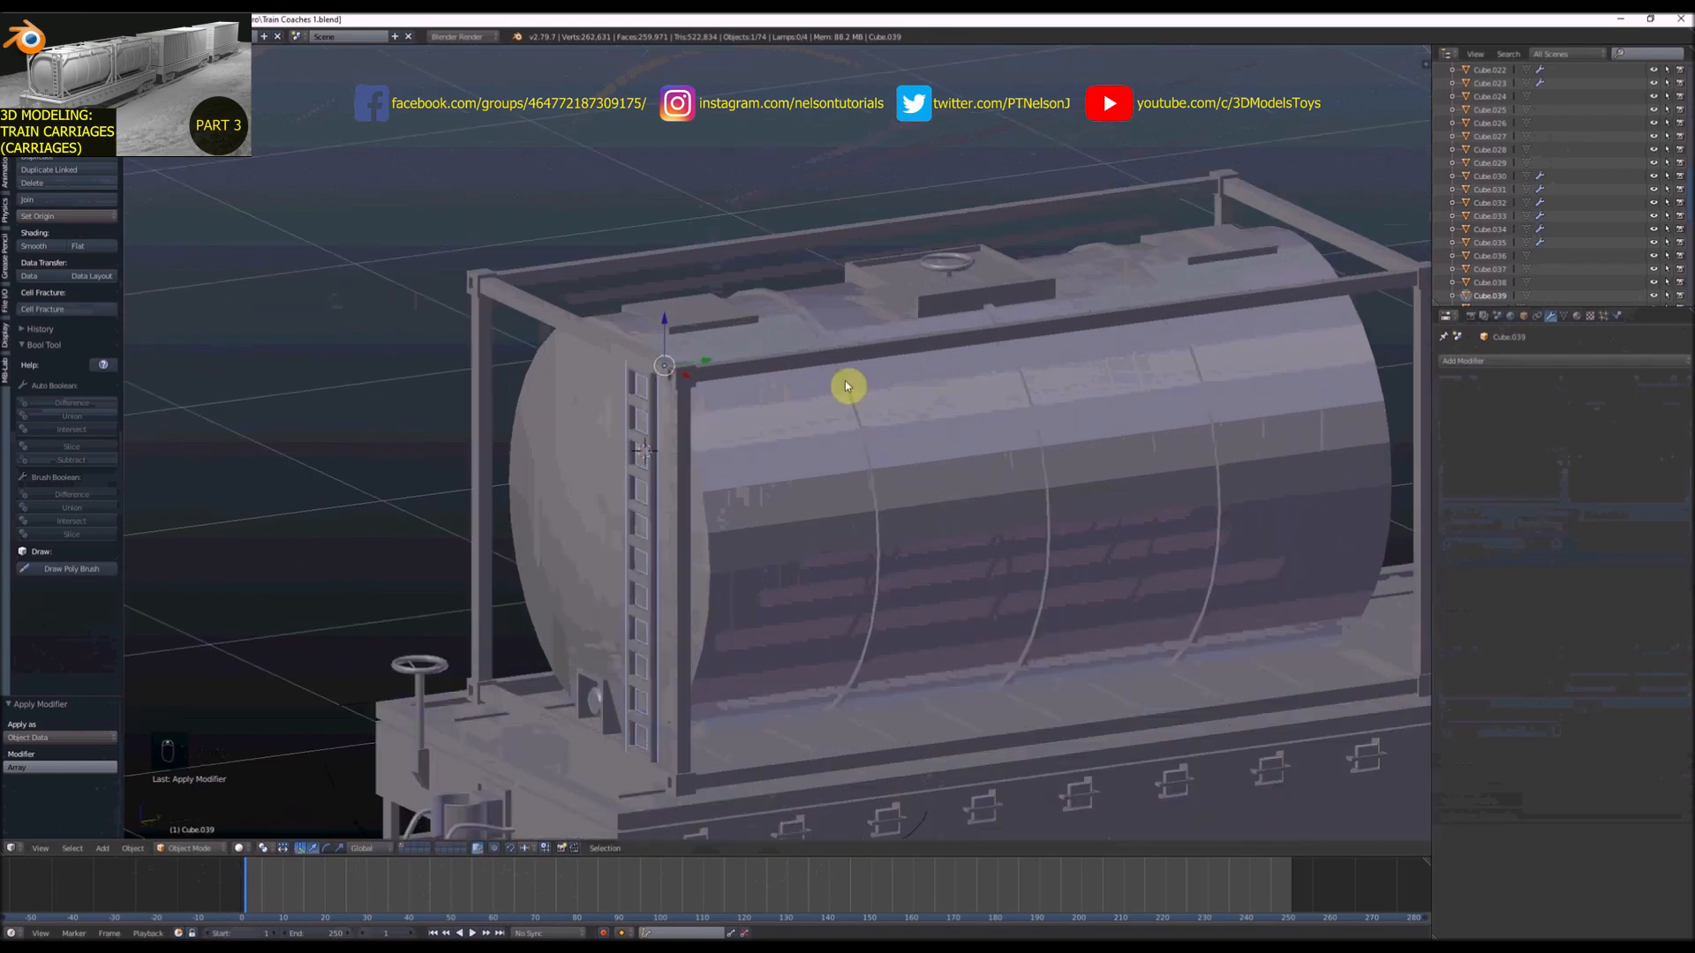
scroll(863, 357, down, 4)
scroll(1124, 504, up, 3)
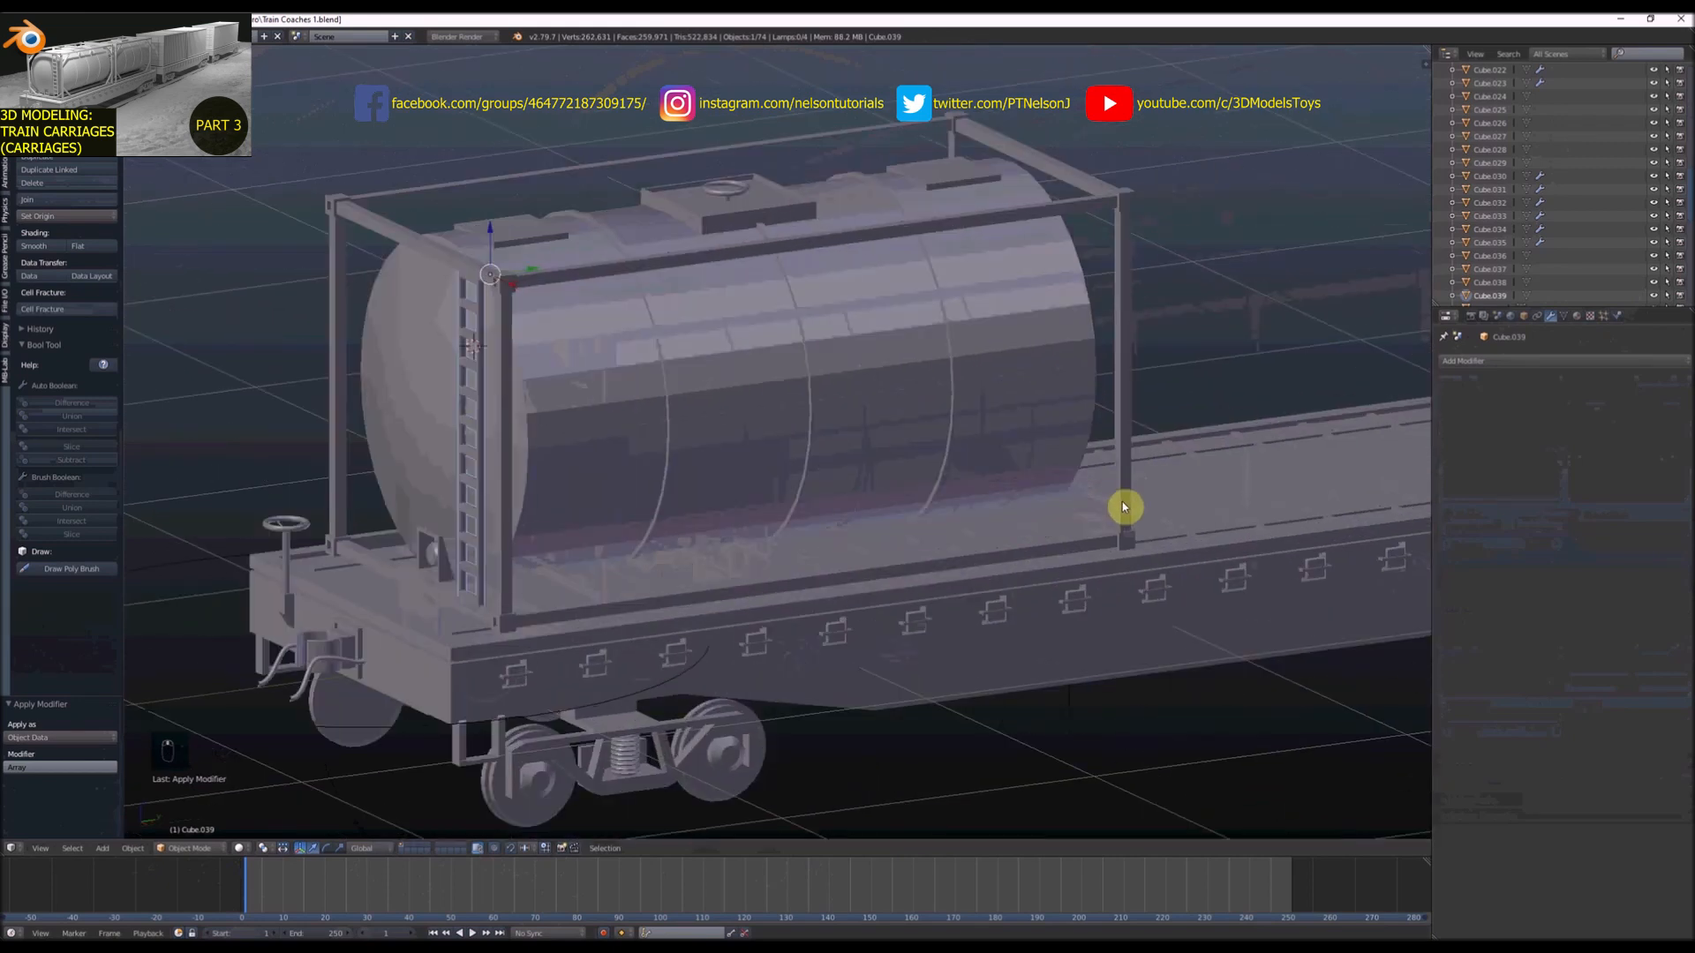
In wireframe side view, select the middle vertices of the frame's lower side rails for editing
right_click(1124, 505)
key(Tab)
scroll(1089, 533, up, 3)
scroll(840, 556, down, 5)
scroll(900, 570, up, 2)
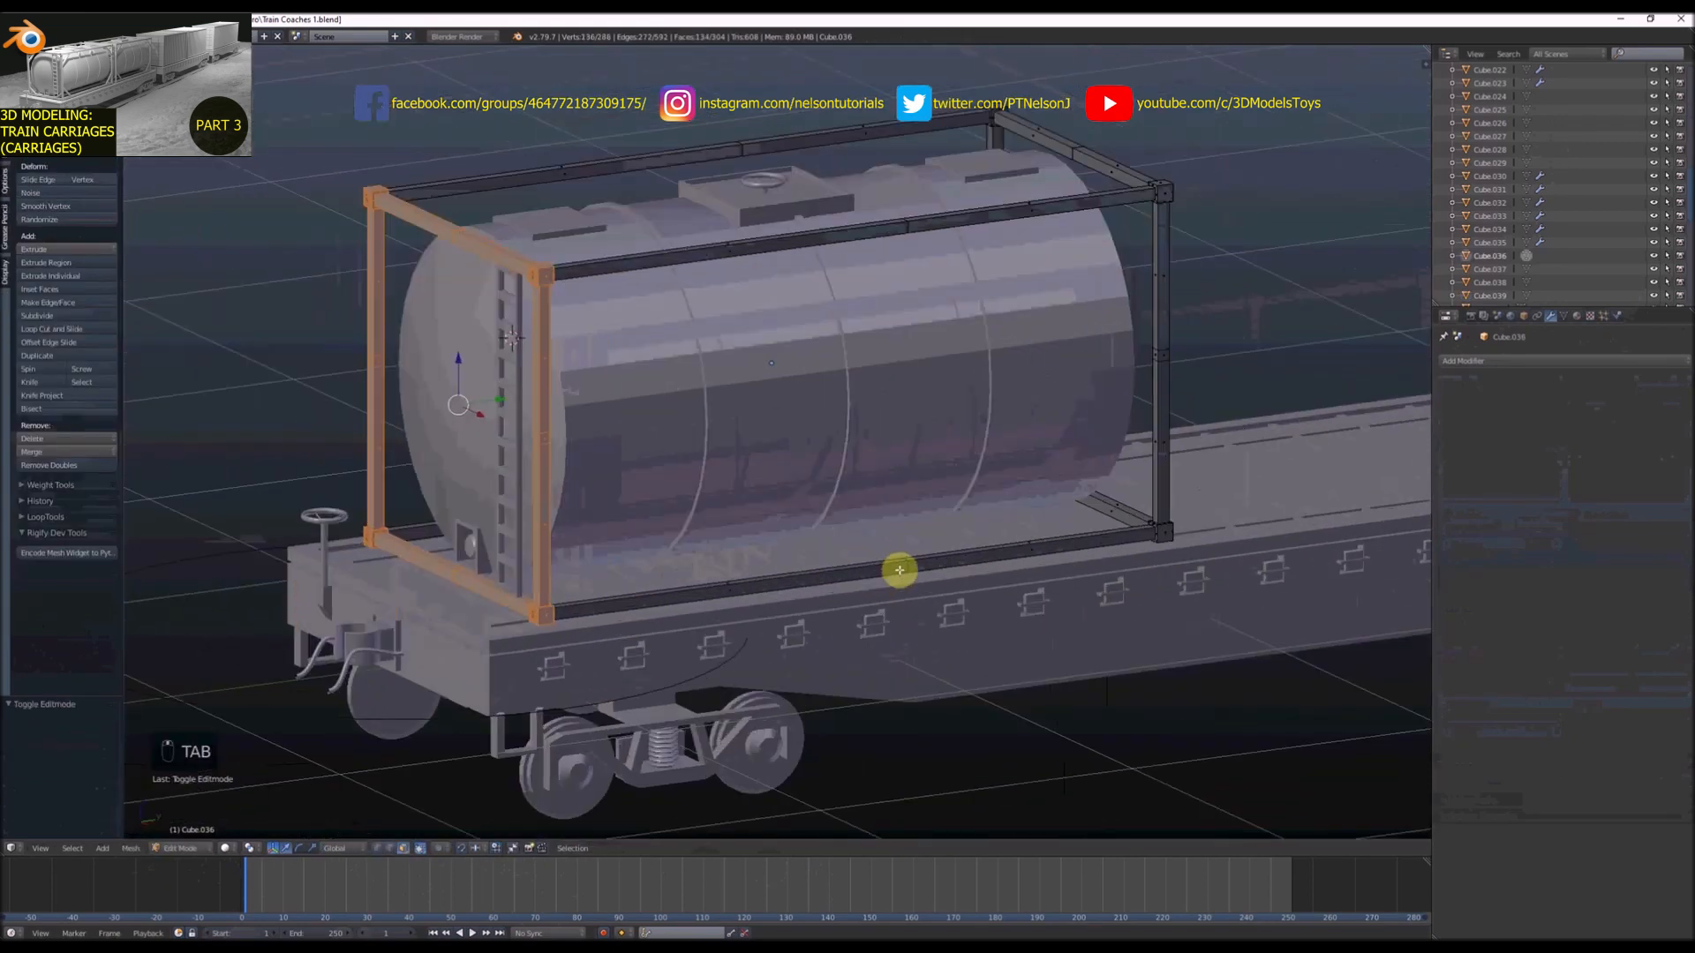
key(KP_3)
key(ctrl+Tab)
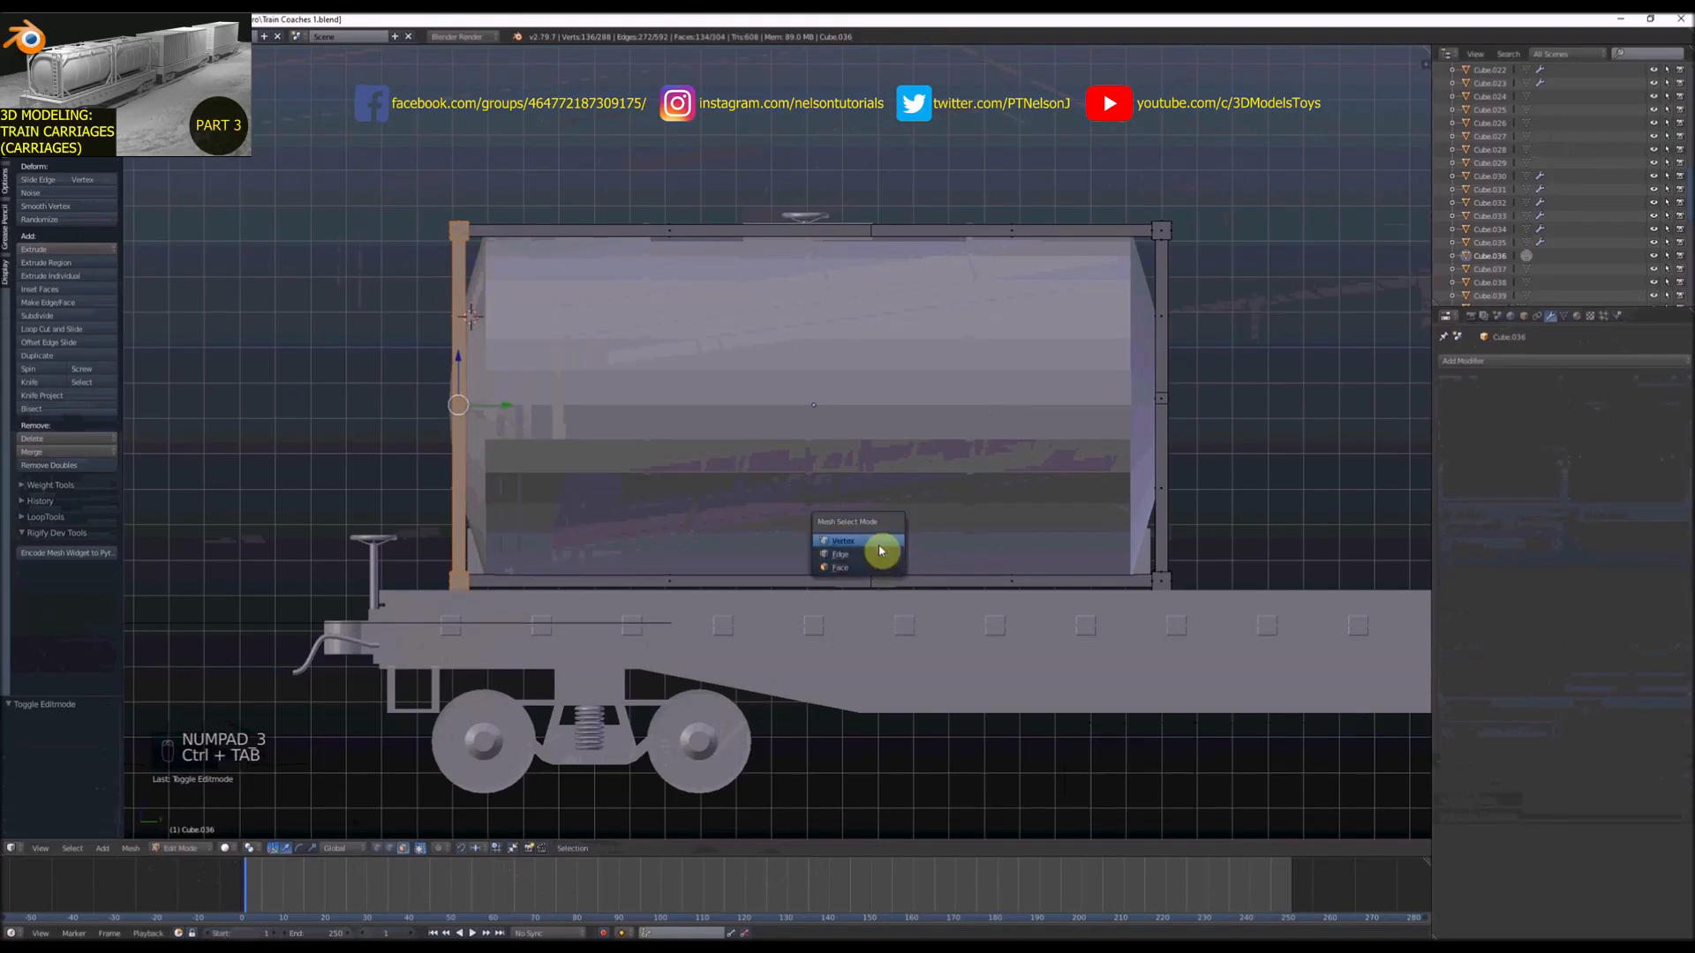
click(880, 551)
key(z)
key(c)
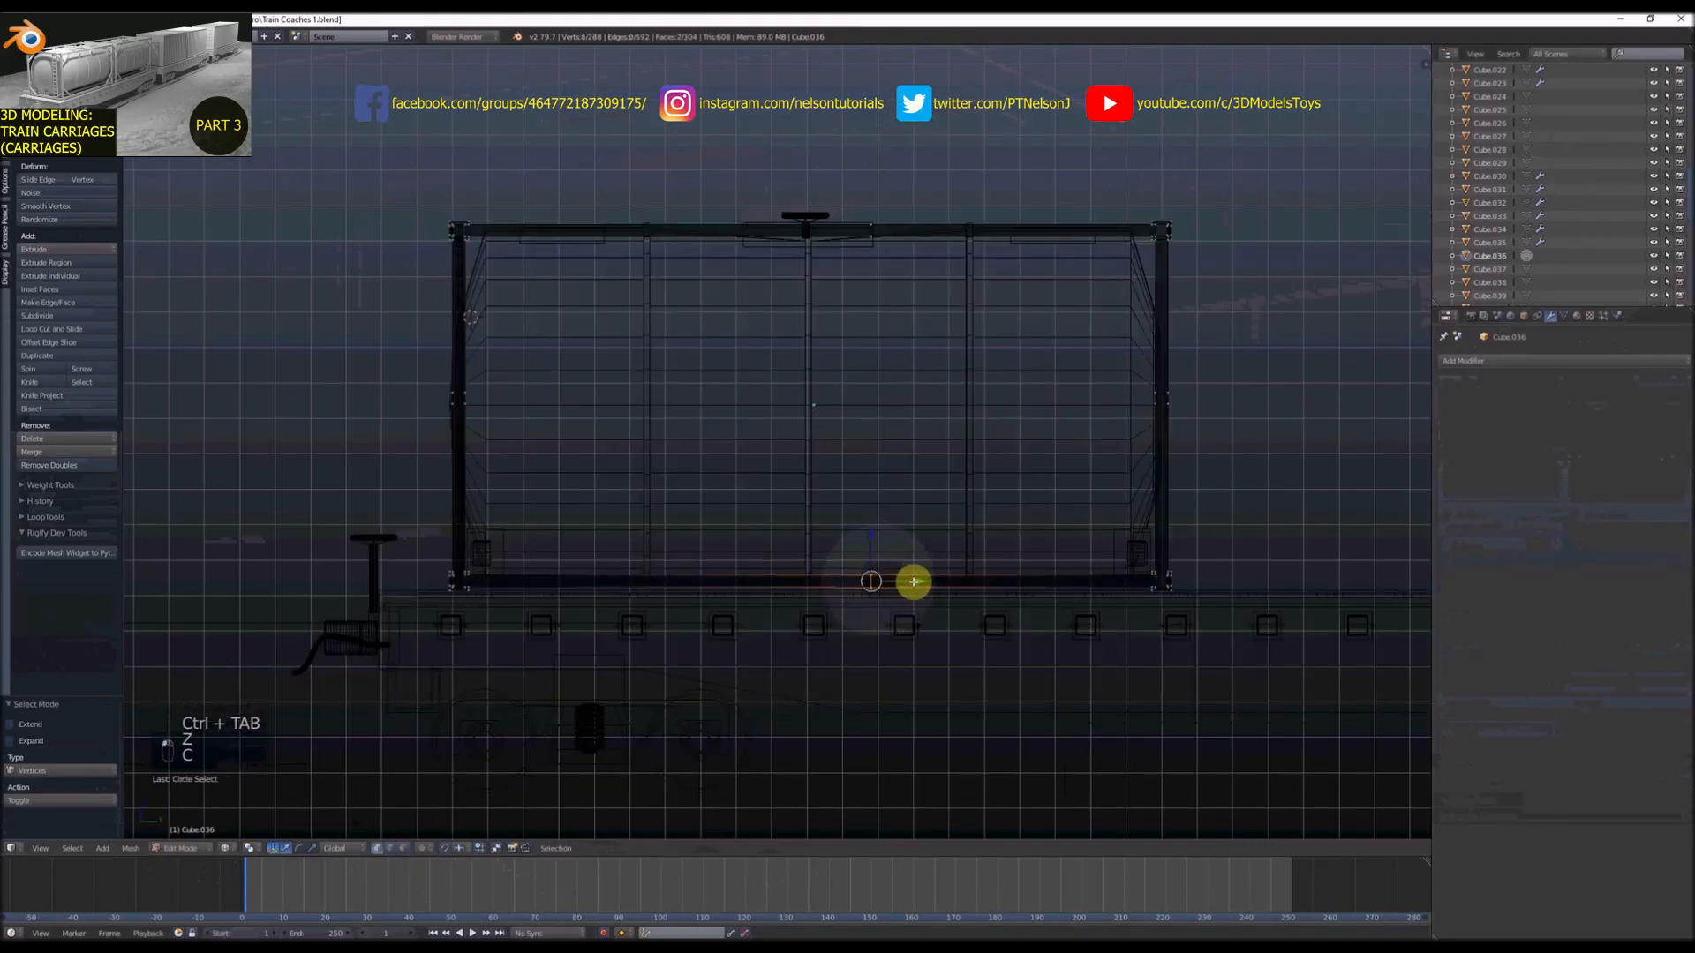
Try moving the lower rails' middle vertices along Y to the tank's central band, and undo the move
drag(914, 582, 852, 576)
scroll(811, 586, up, 9)
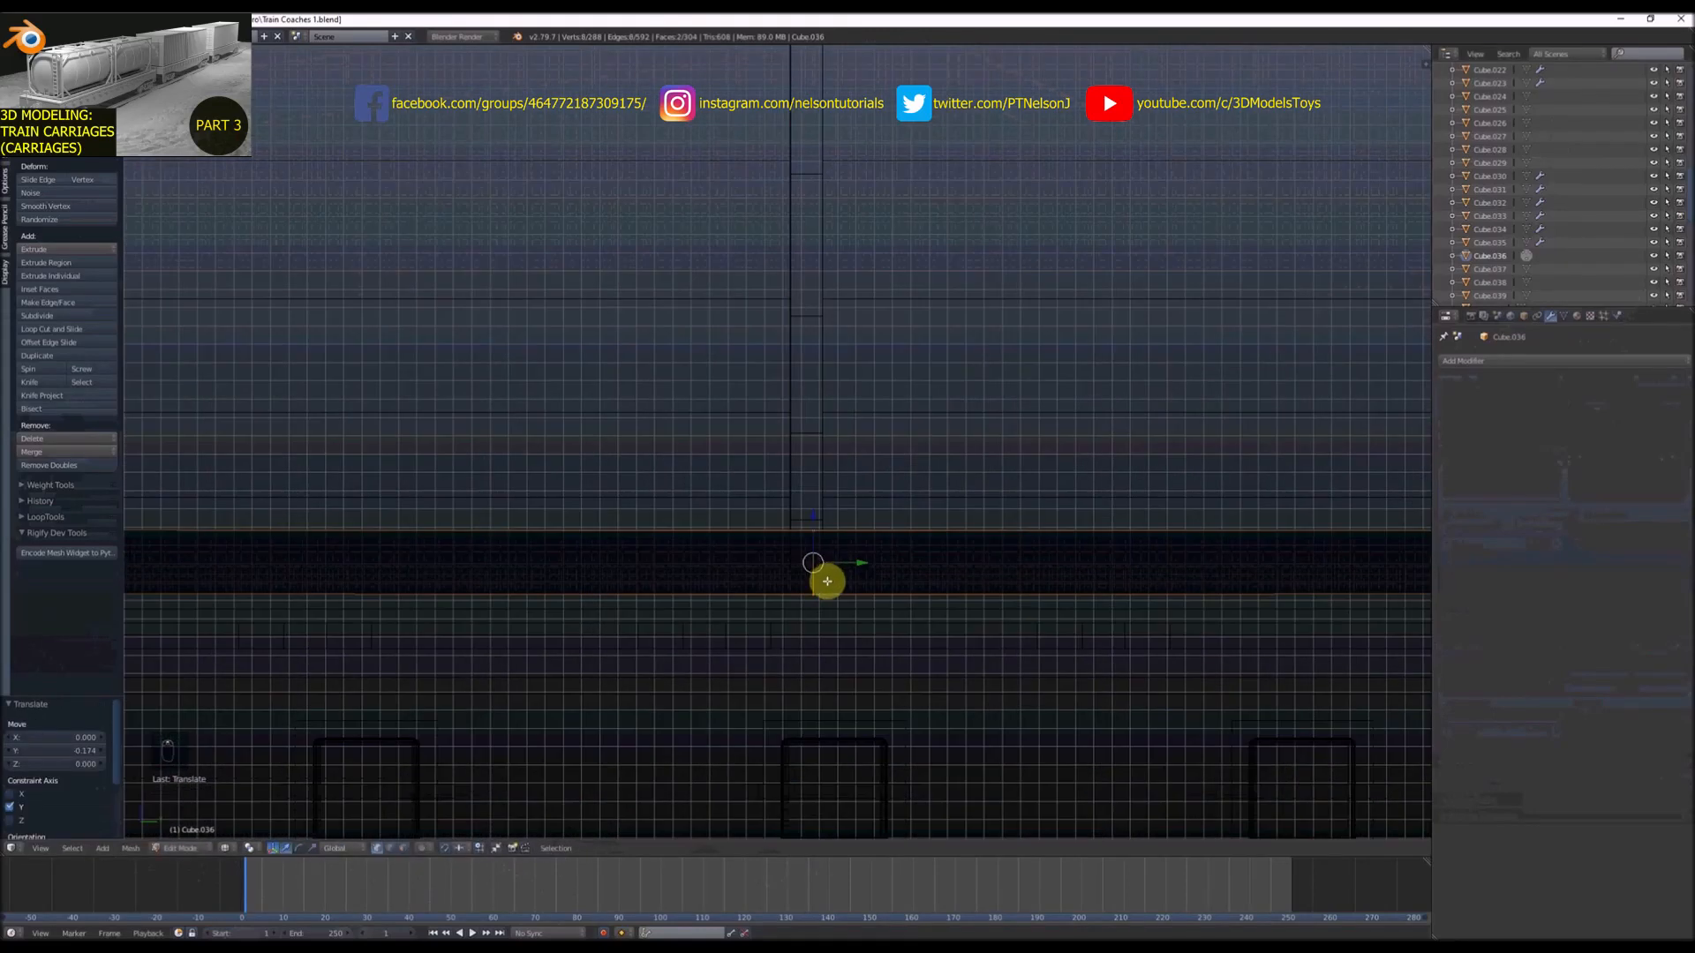
scroll(834, 590, down, 6)
ctrl+scroll(841, 599, down, 4)
key(ctrl+z)
scroll(845, 601, down, 9)
scroll(881, 454, up, 4)
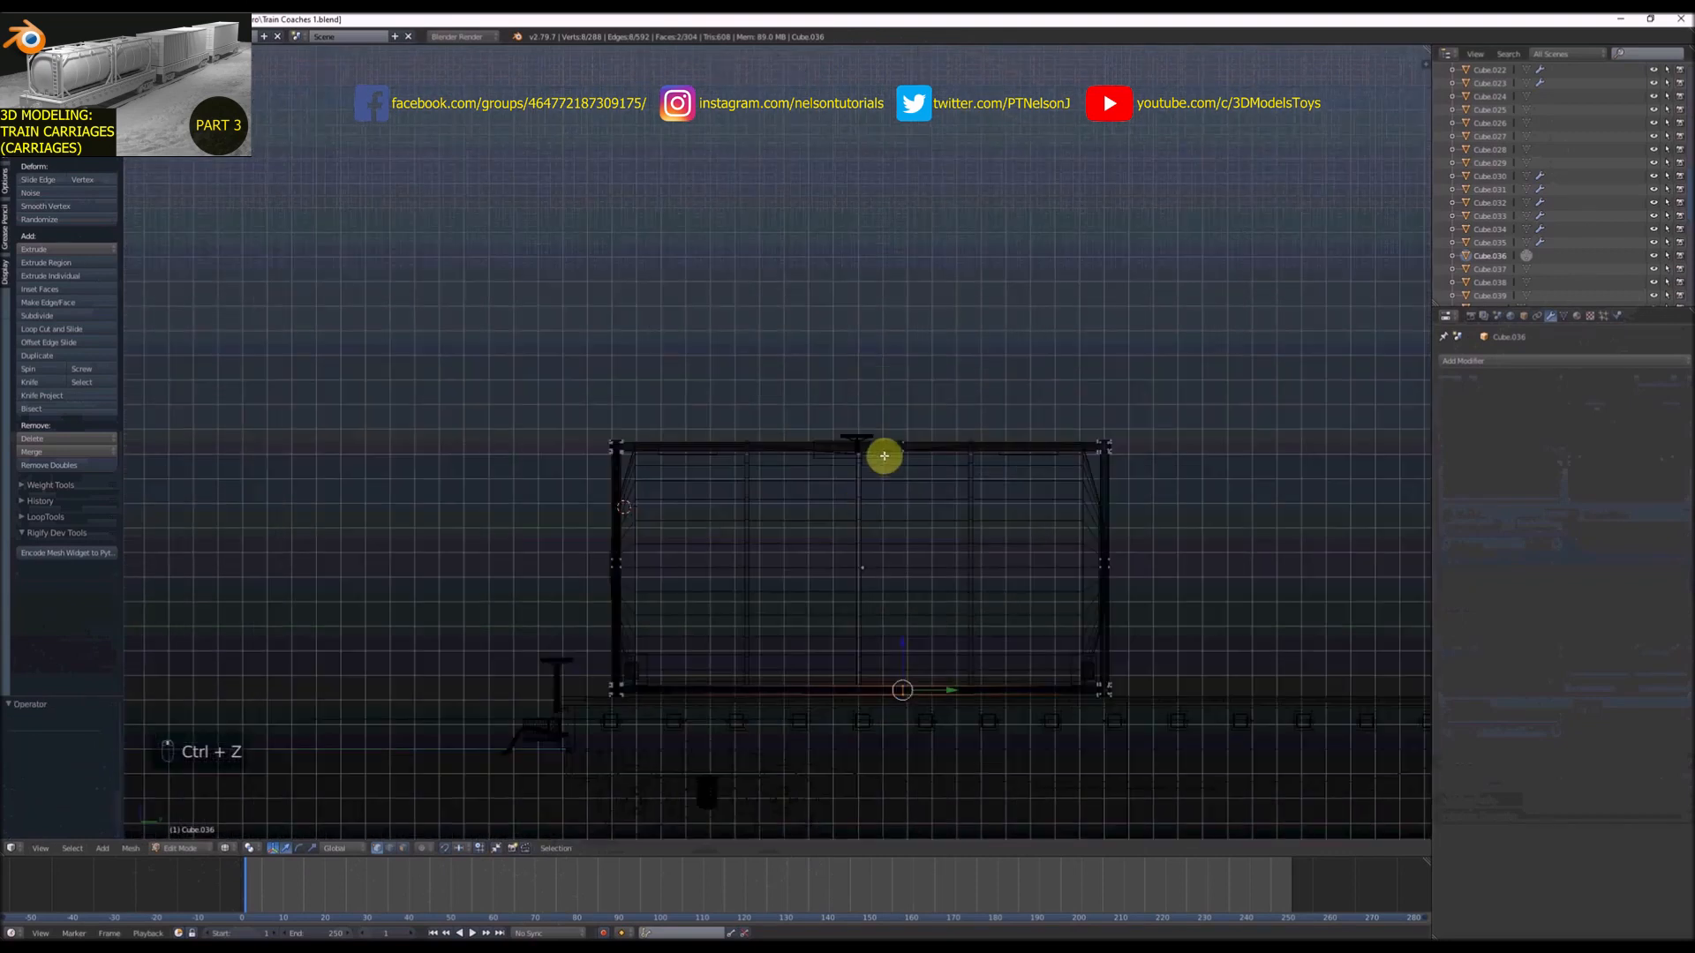
Add the upper rails' middle vertices to the selection and move both sets about -0.178 along Y onto the tank's central band
key(c)
click(893, 447)
right_click(892, 446)
scroll(920, 570, up, 3)
drag(919, 570, 851, 563)
scroll(878, 556, up, 10)
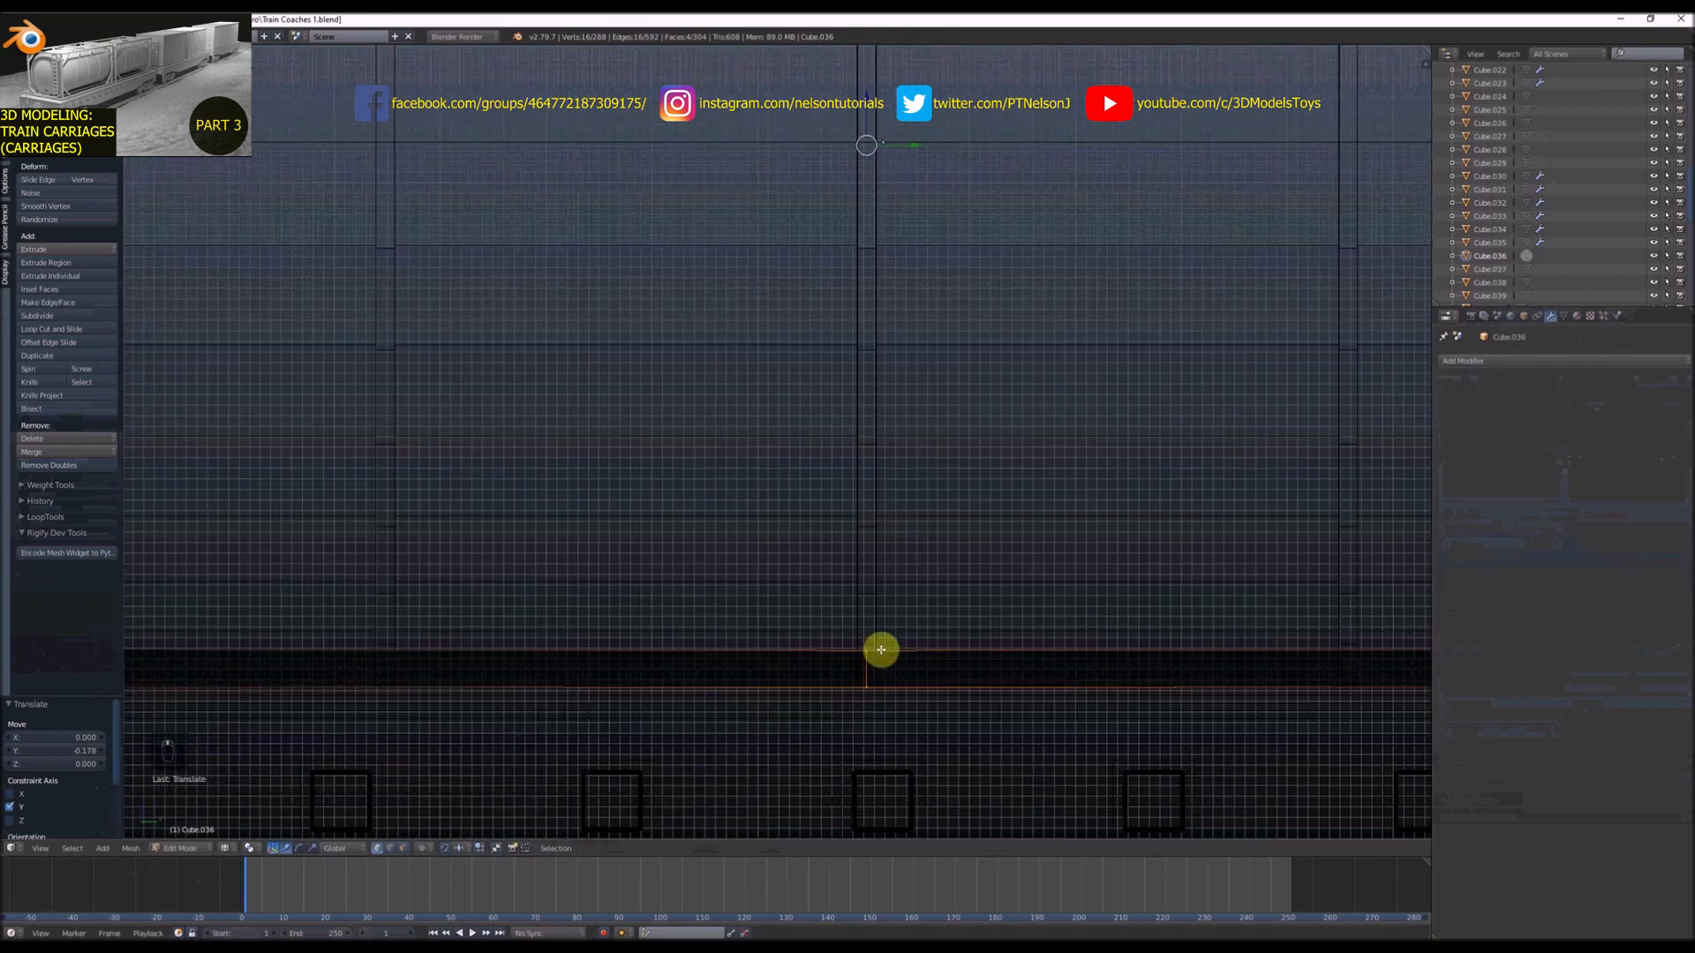
scroll(875, 668, up, 3)
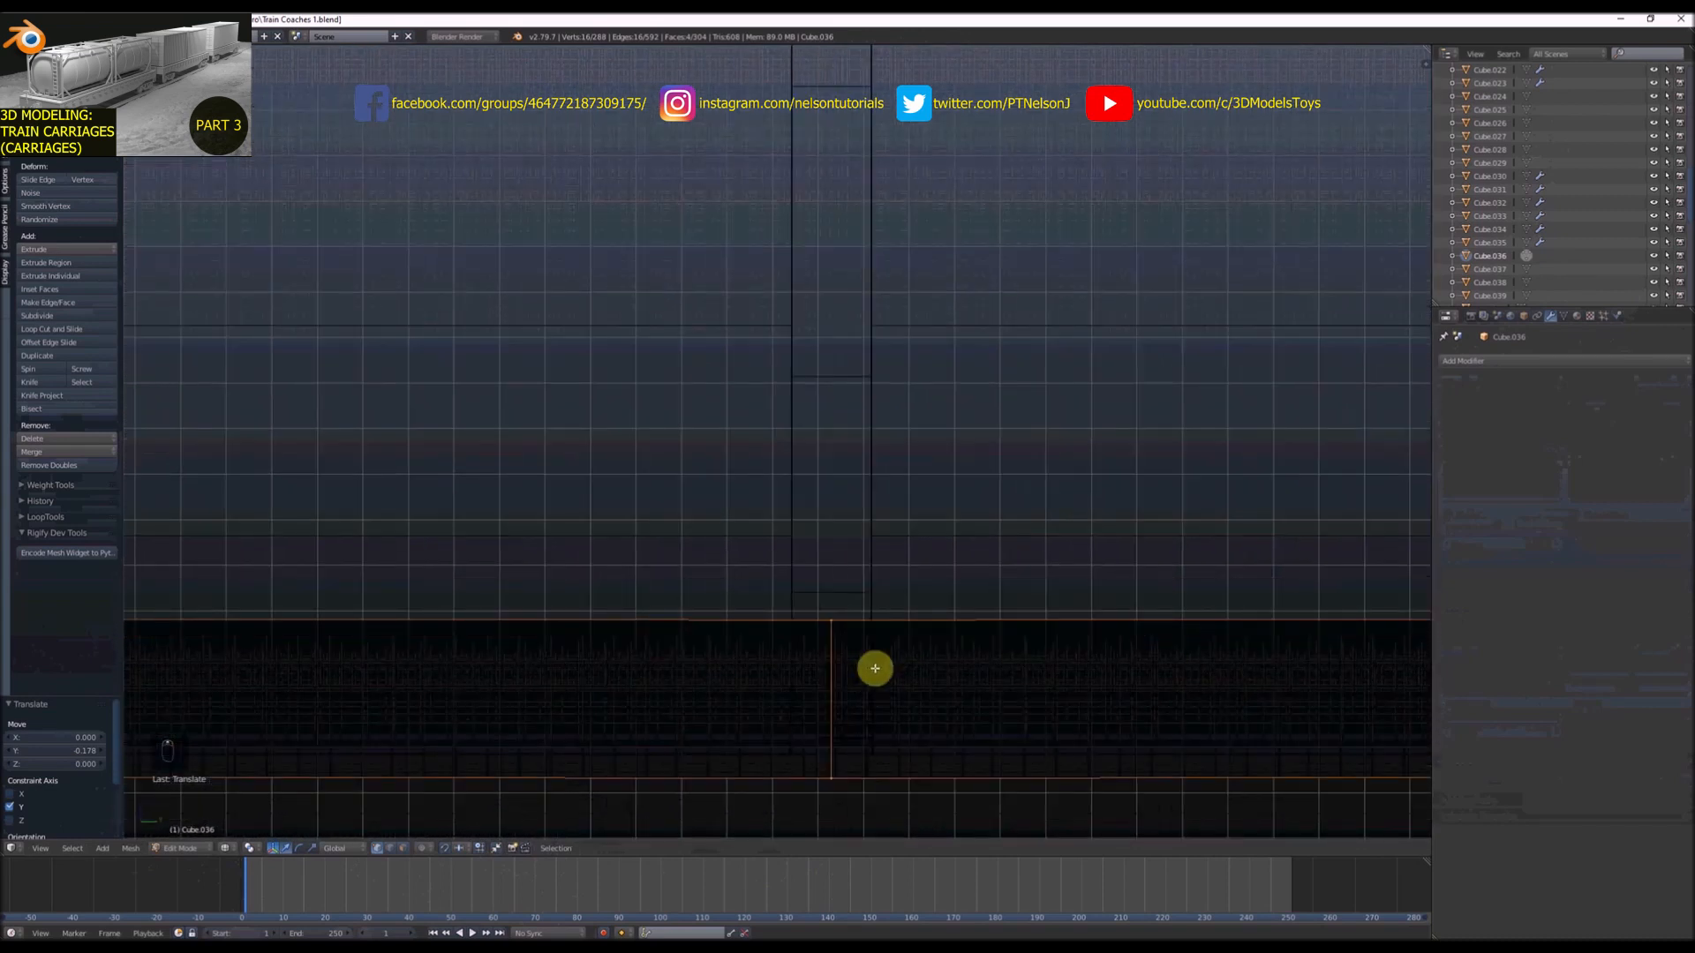
scroll(875, 668, down, 8)
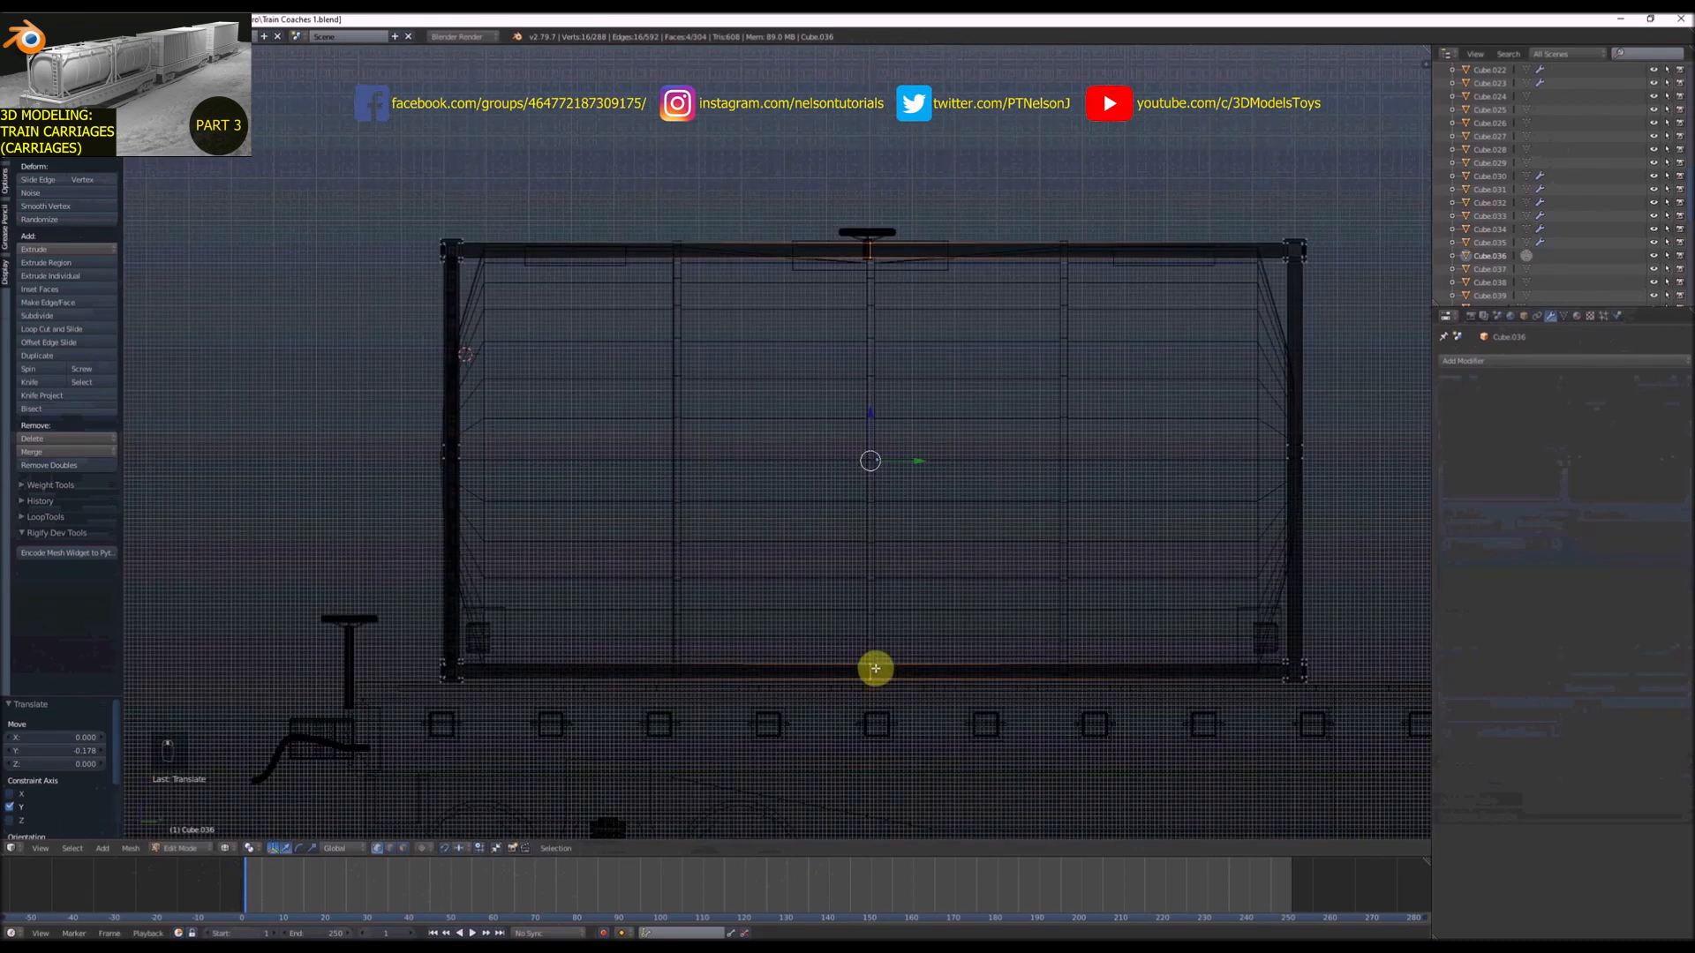
scroll(885, 250, up, 4)
scroll(886, 250, down, 2)
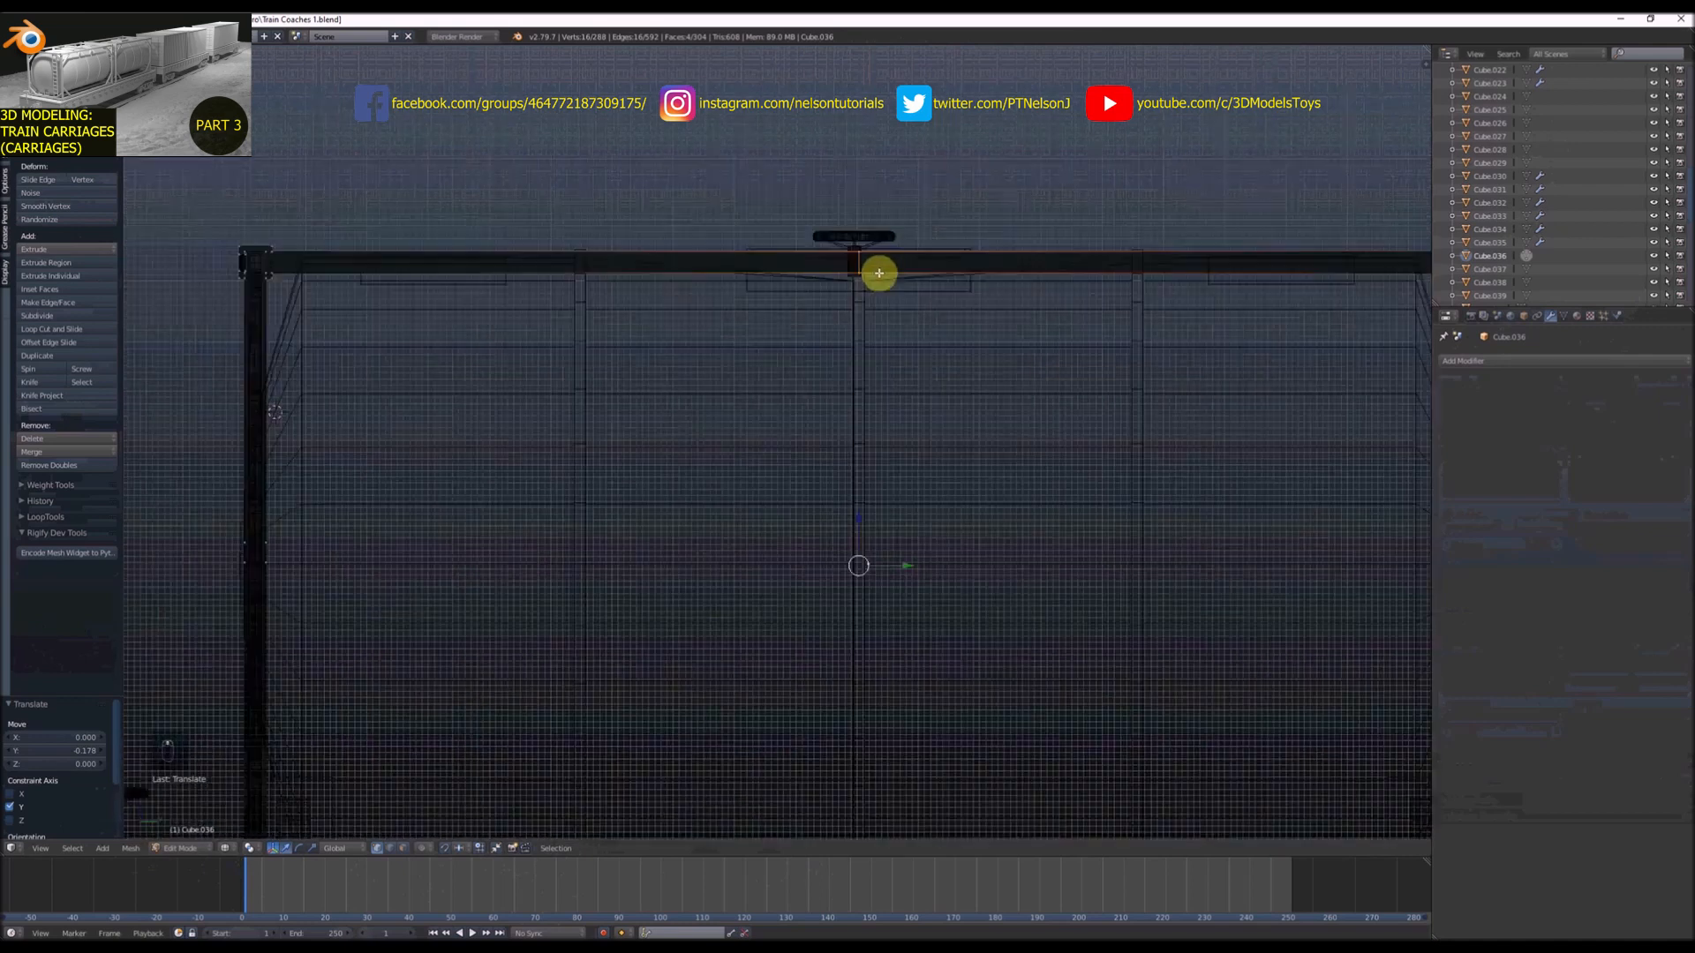
scroll(876, 261, up, 2)
Move the handwheel on top of the tank about 0.008 along Y and return to solid shading
key(Tab)
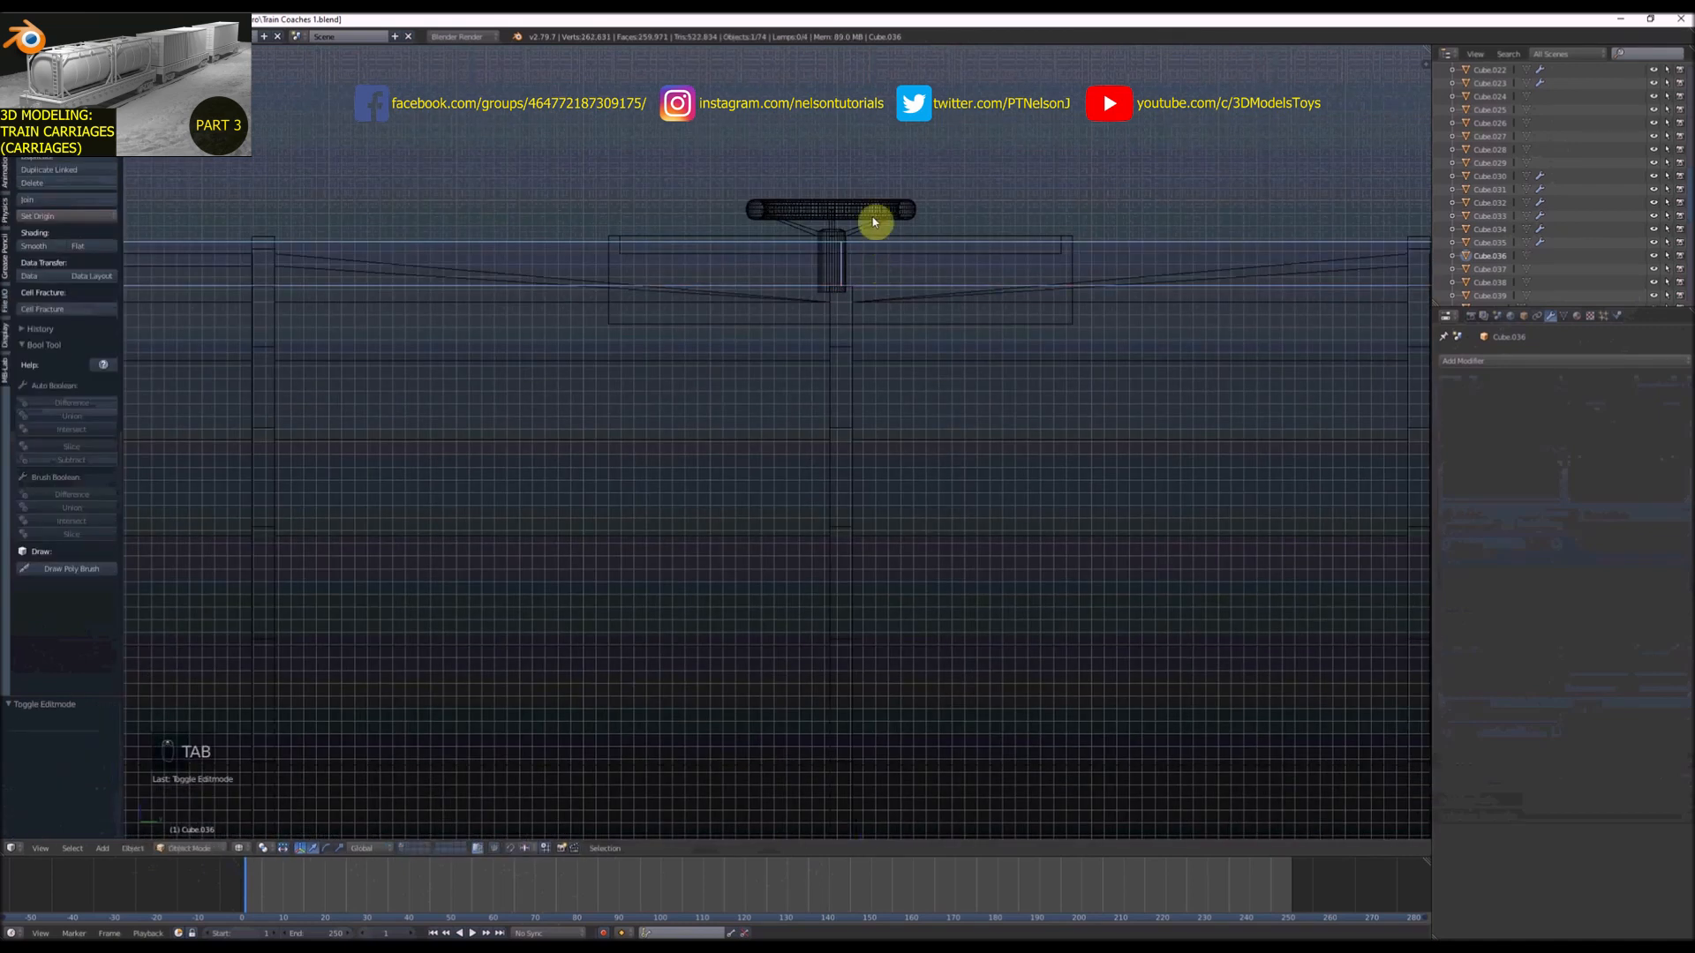
right_click(874, 231)
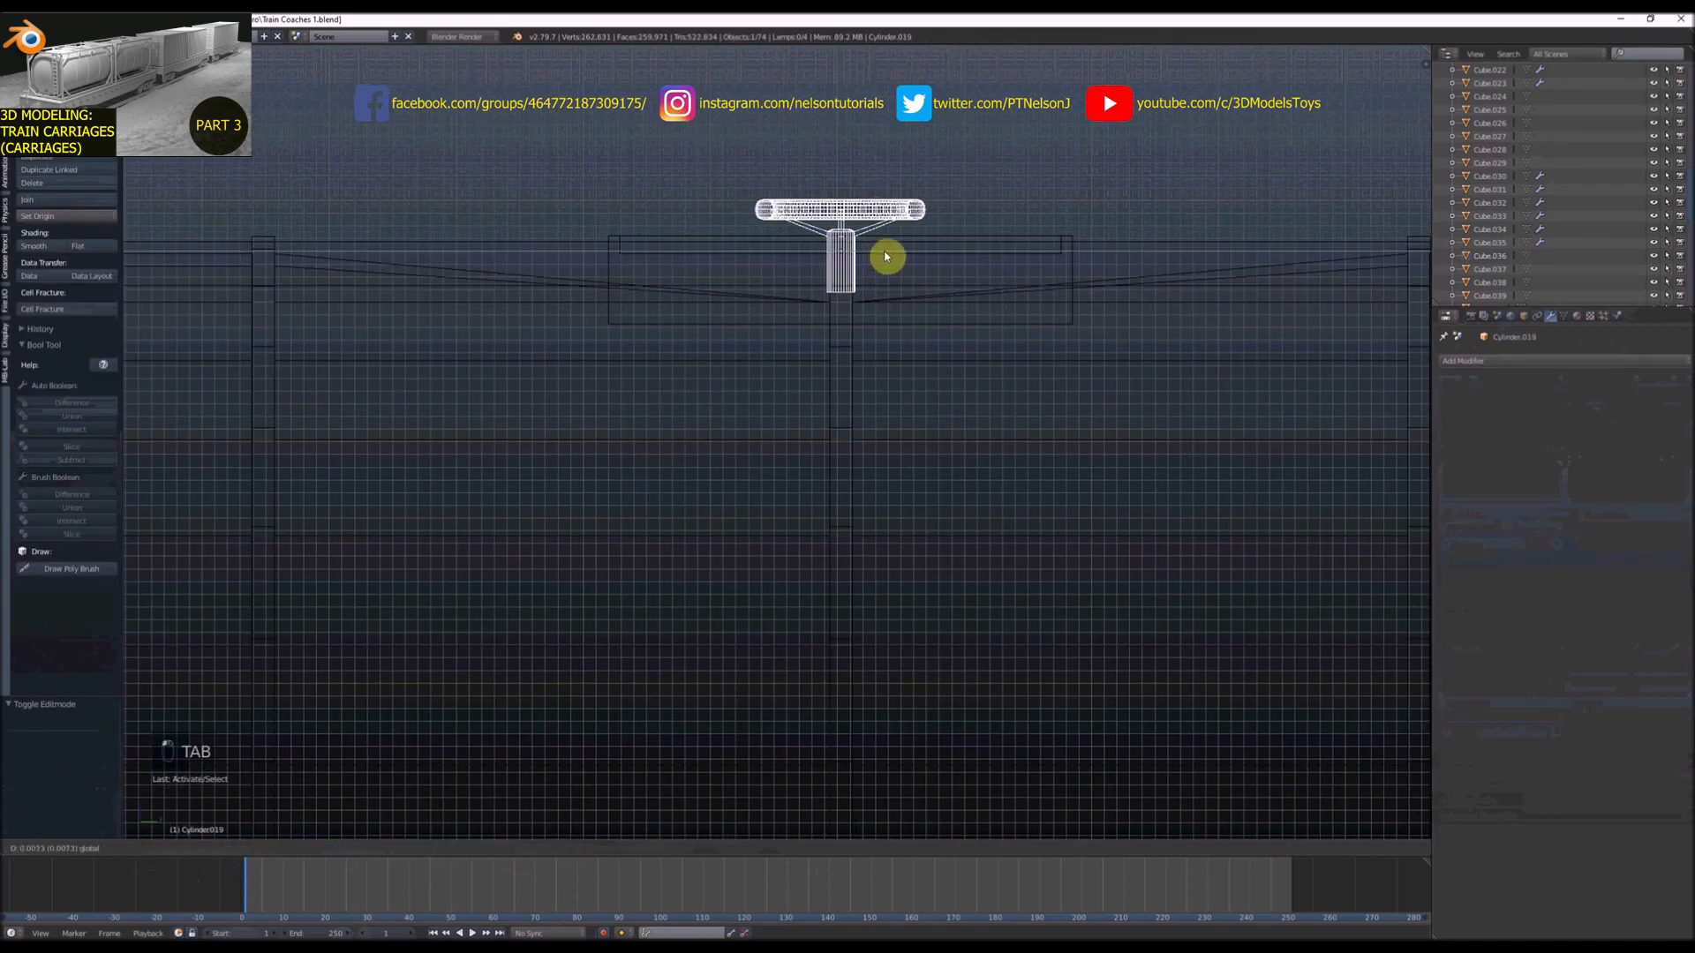
click(886, 257)
scroll(826, 259, down, 4)
key(z)
middle_drag(827, 259, 862, 273)
scroll(855, 311, down, 5)
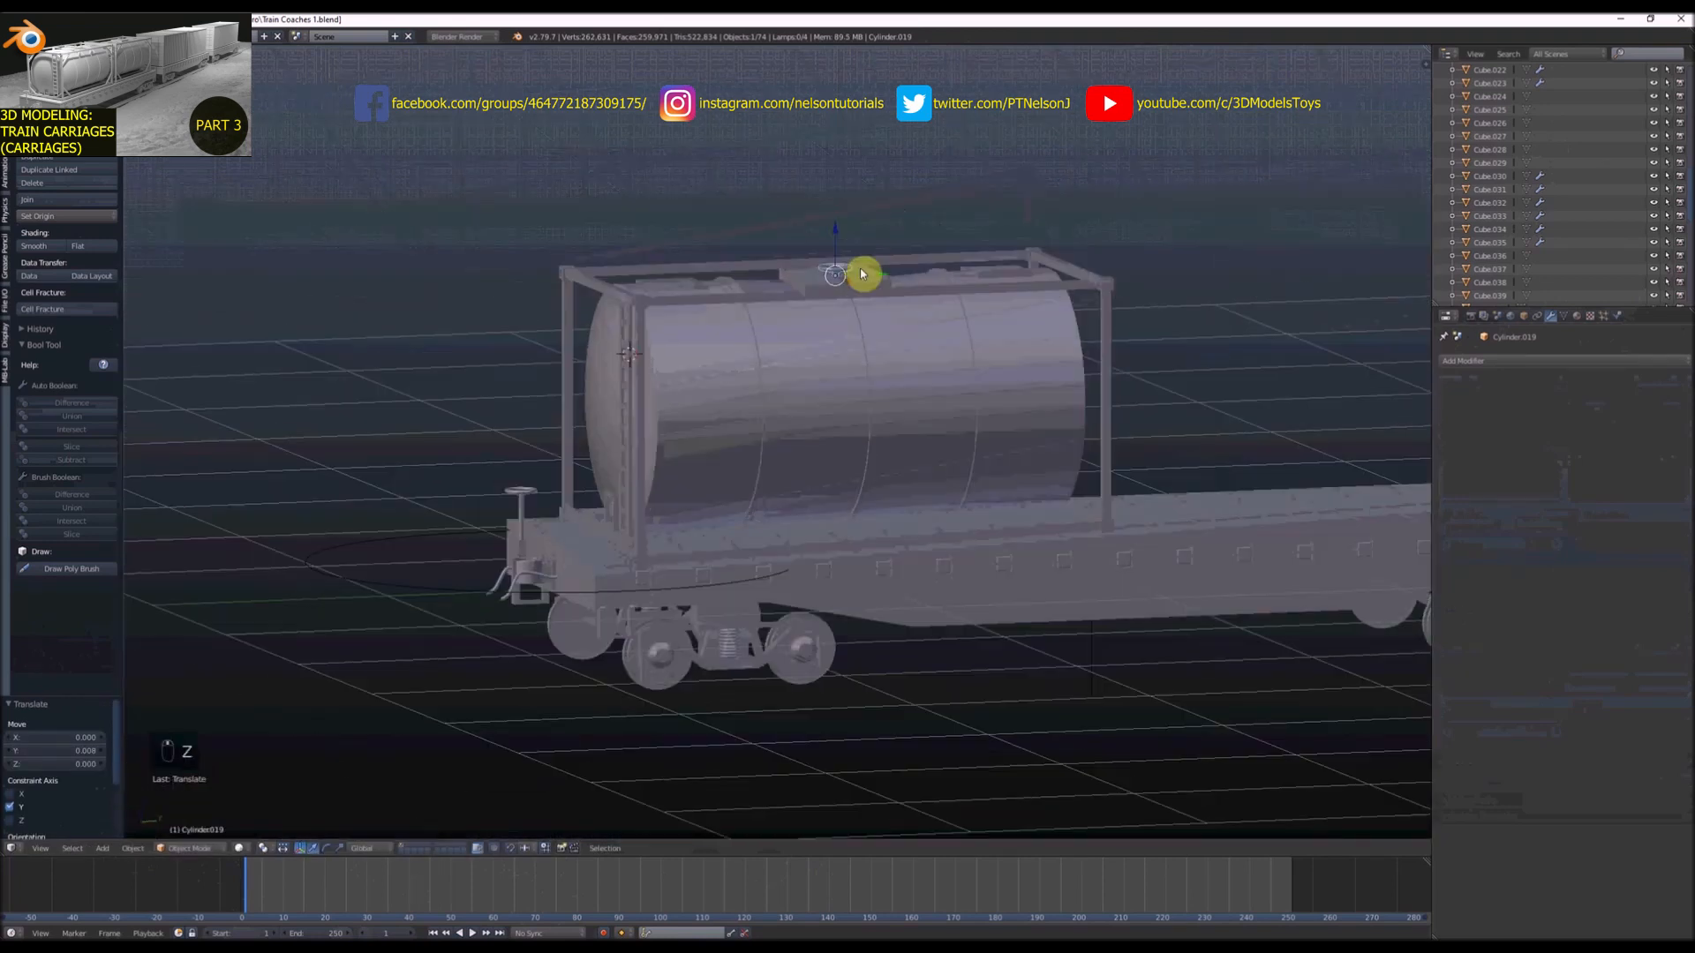
Select the frame surrounding the tank and open its mesh for editing
right_click(986, 369)
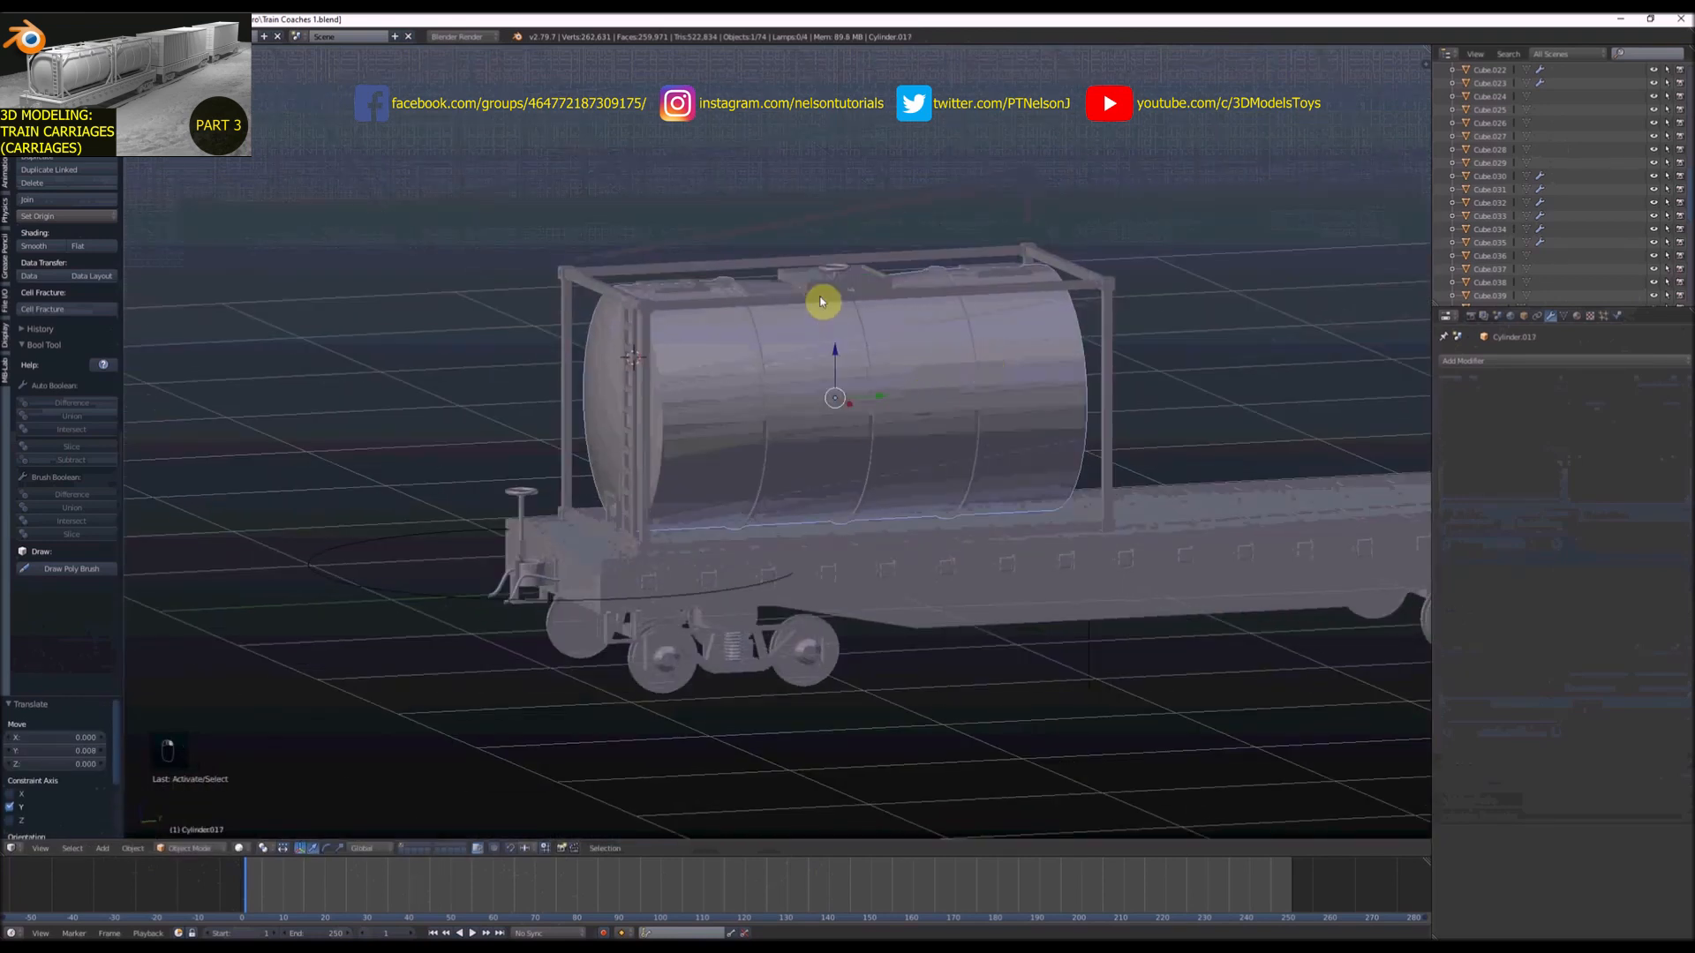
scroll(840, 362, up, 3)
right_click(893, 263)
key(Tab)
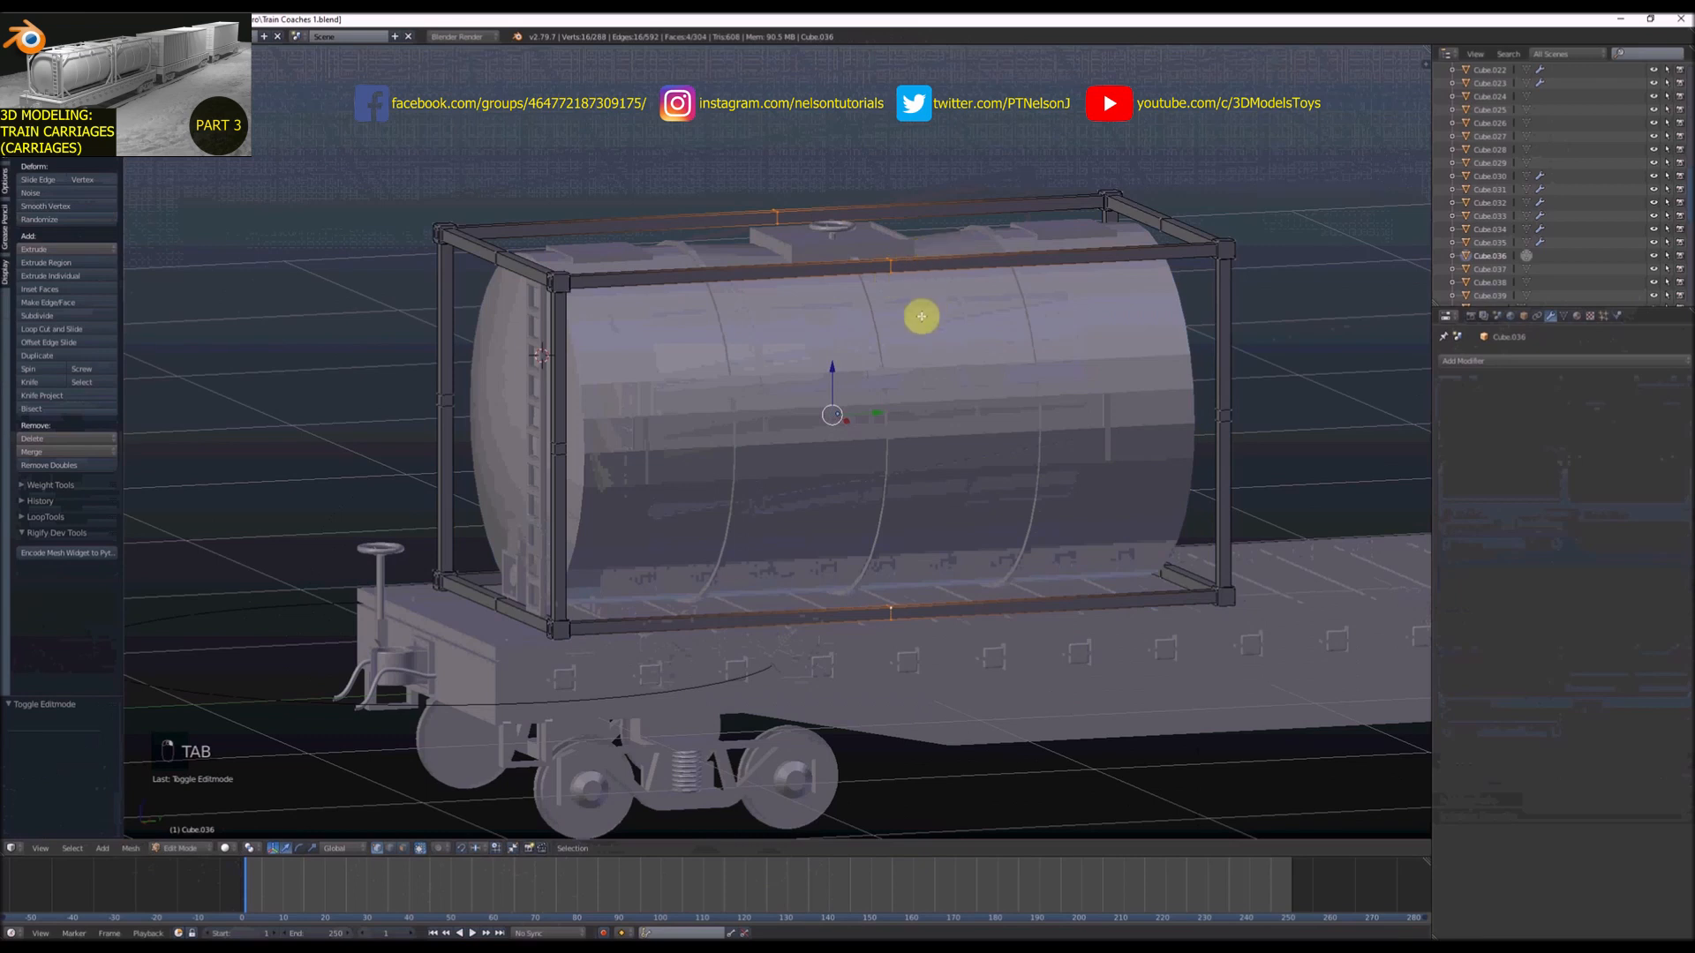
key(ctrl+b)
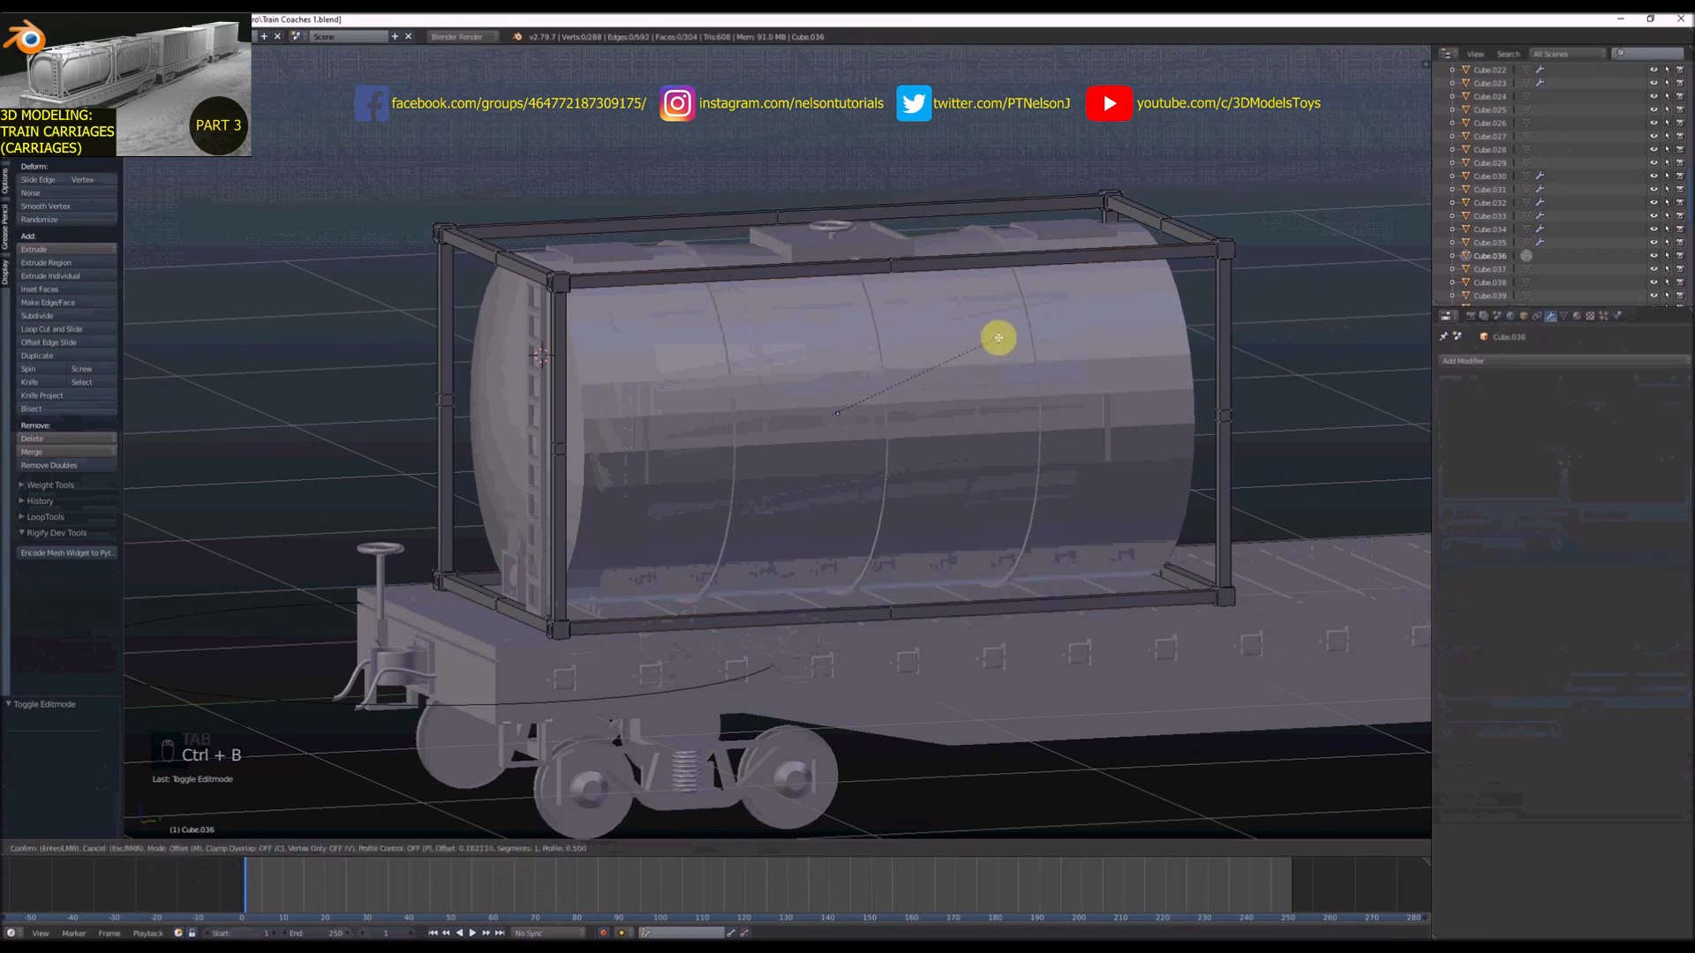
key(ctrl+r)
right_click(1122, 257)
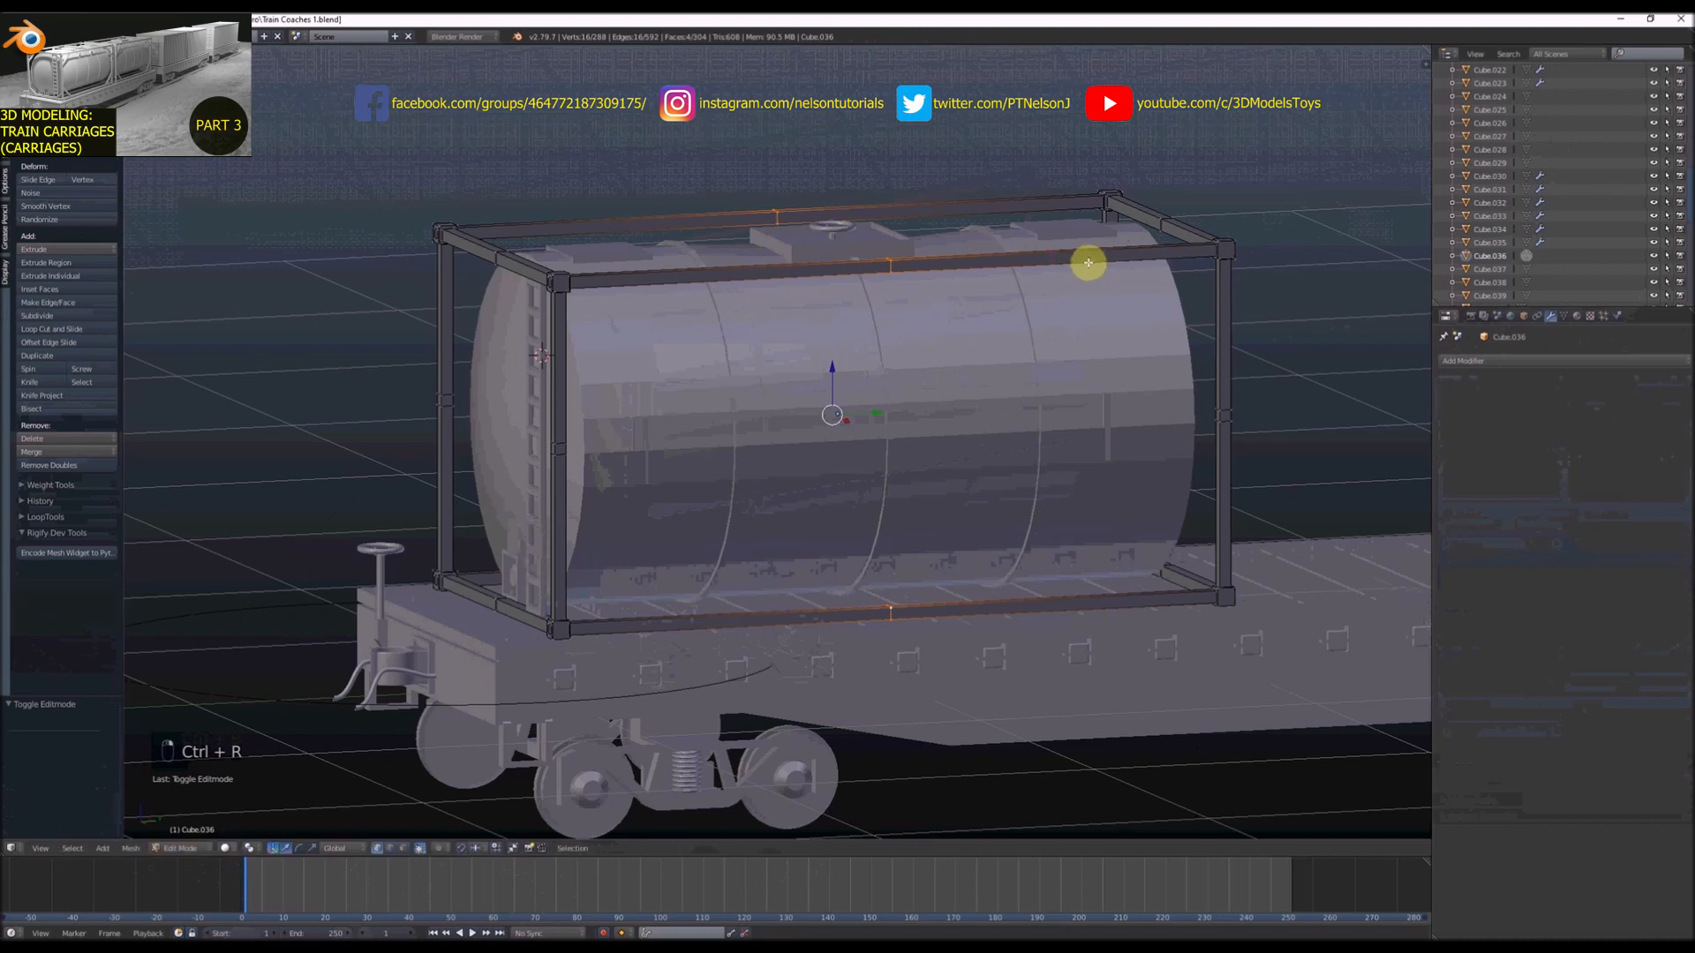
Add three evenly spaced loop cuts to each half of both upper side rails of the frame
key(ctrl+r)
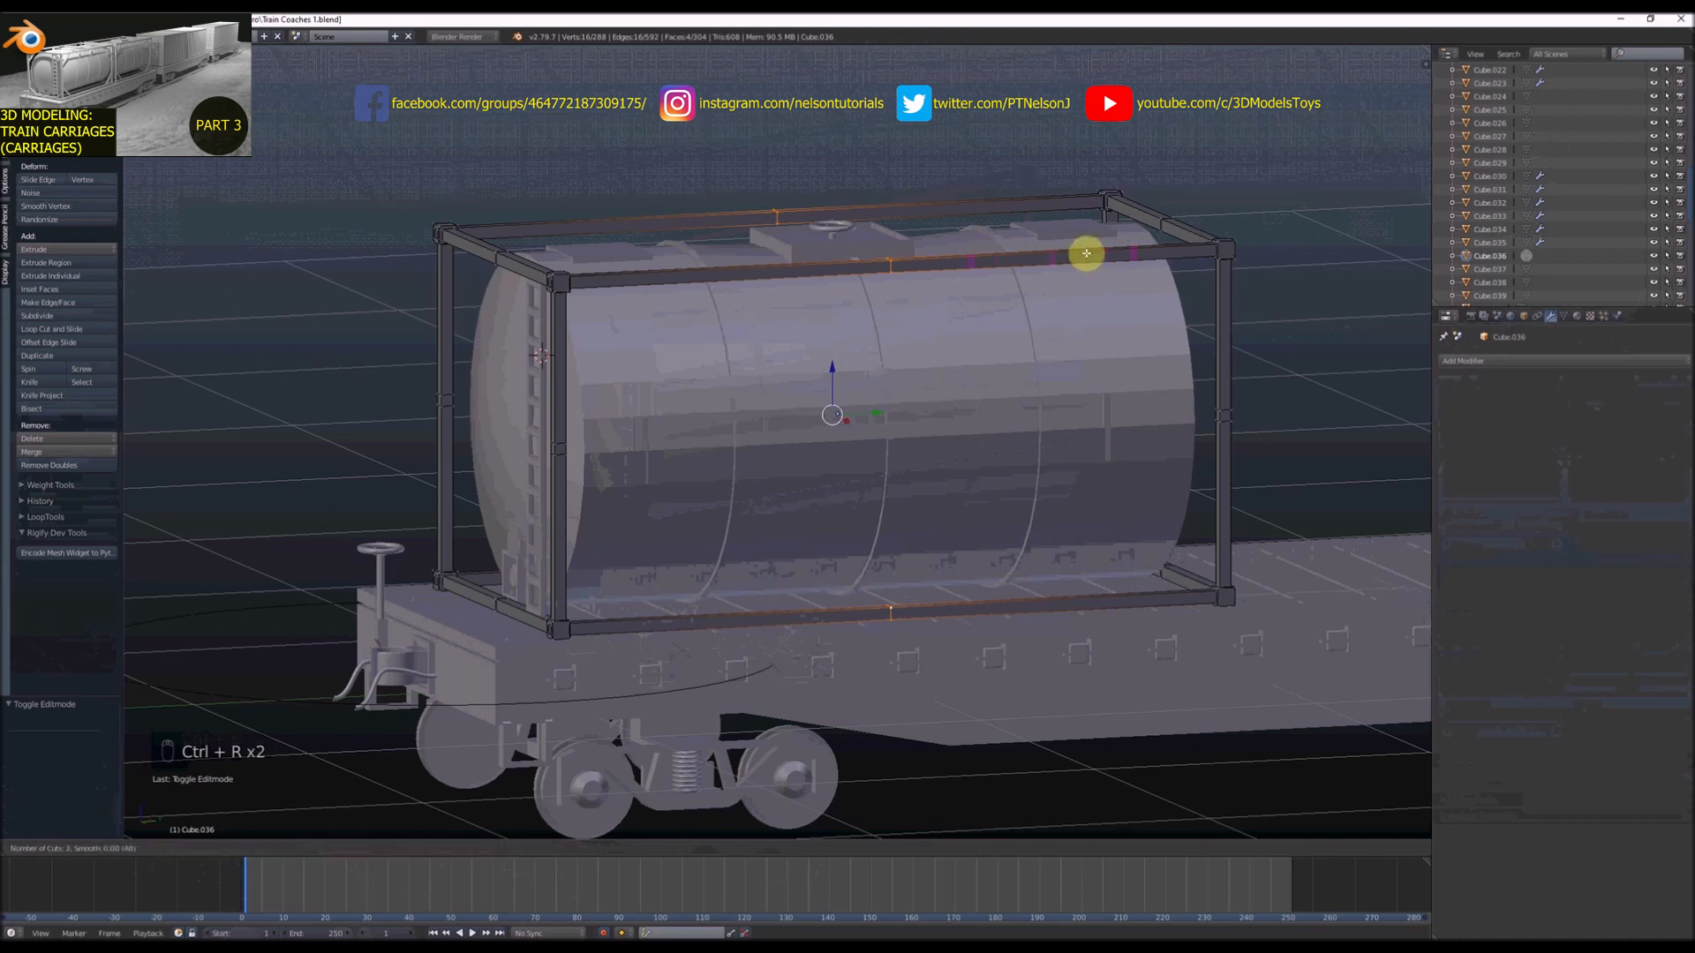
click(1085, 254)
right_click(1019, 212)
key(ctrl+r)
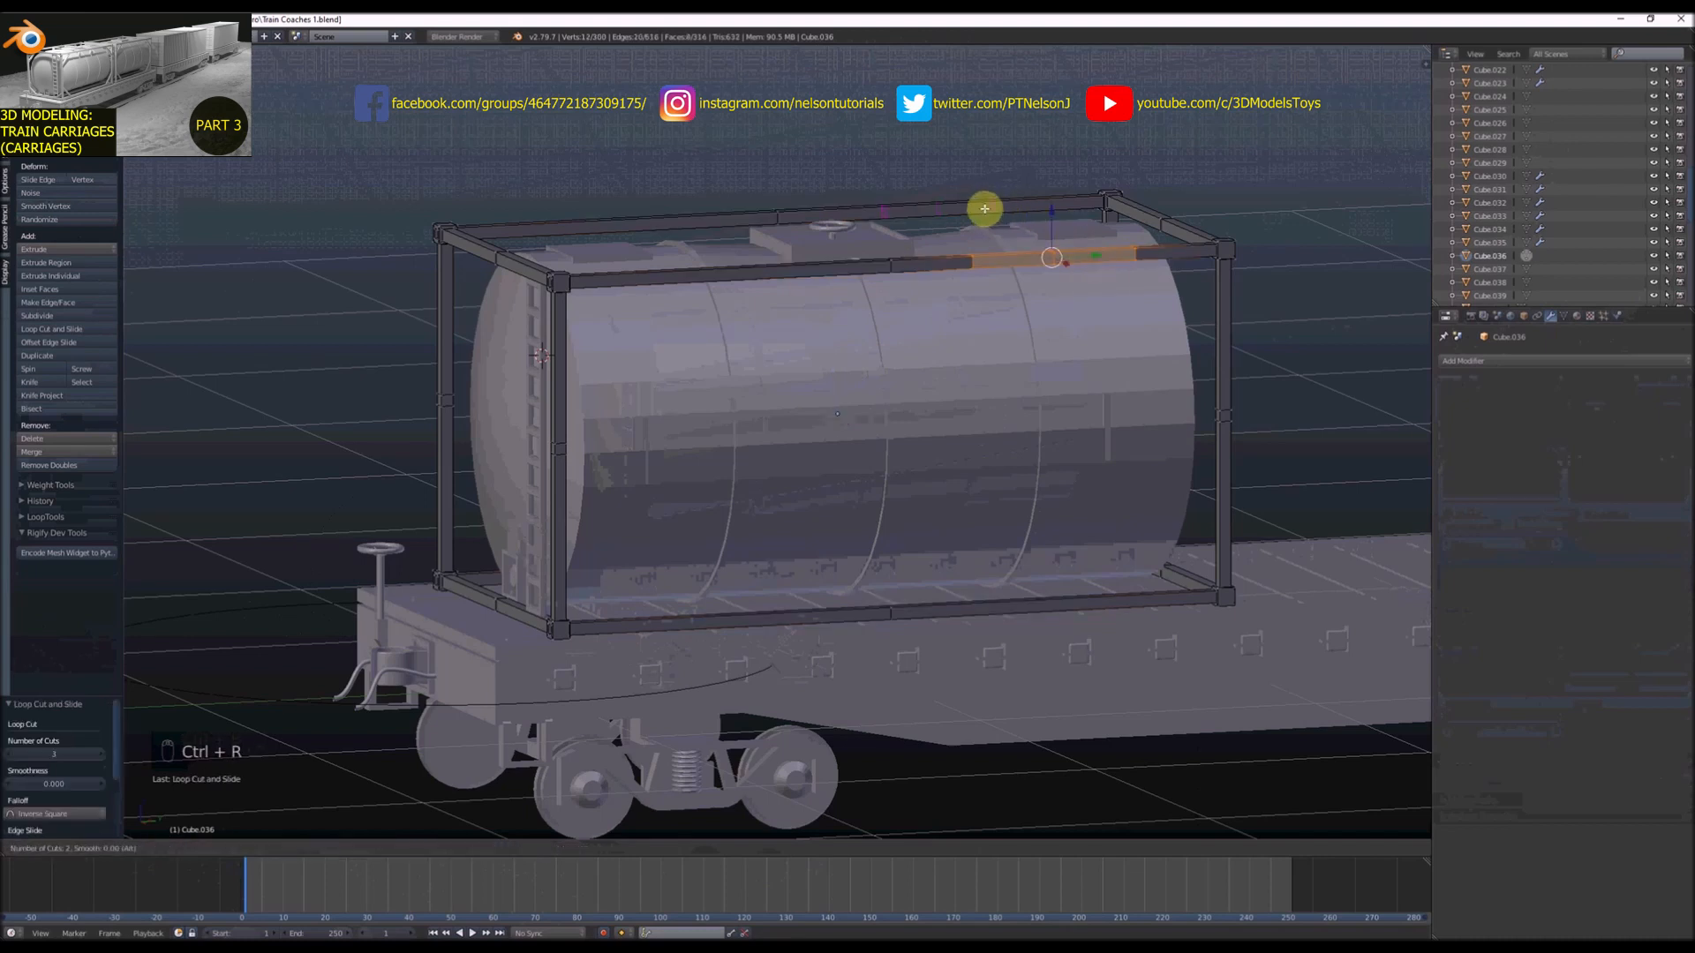
click(984, 208)
right_click(984, 208)
key(ctrl+r)
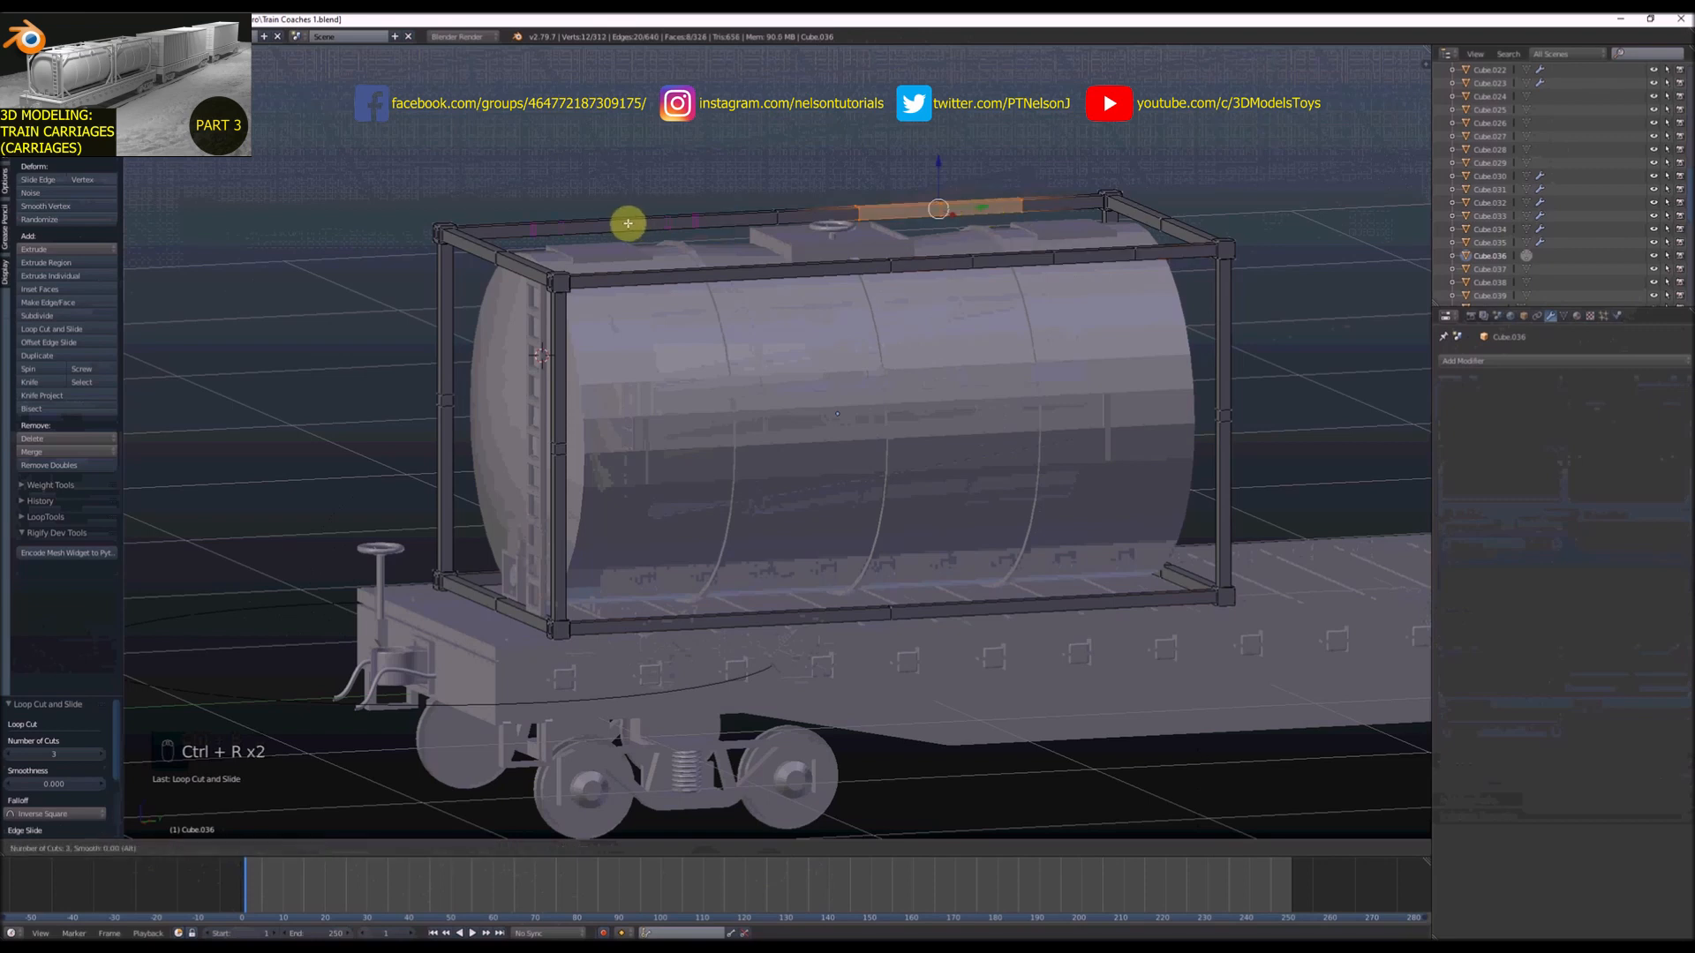
click(627, 223)
right_click(628, 223)
key(ctrl+r)
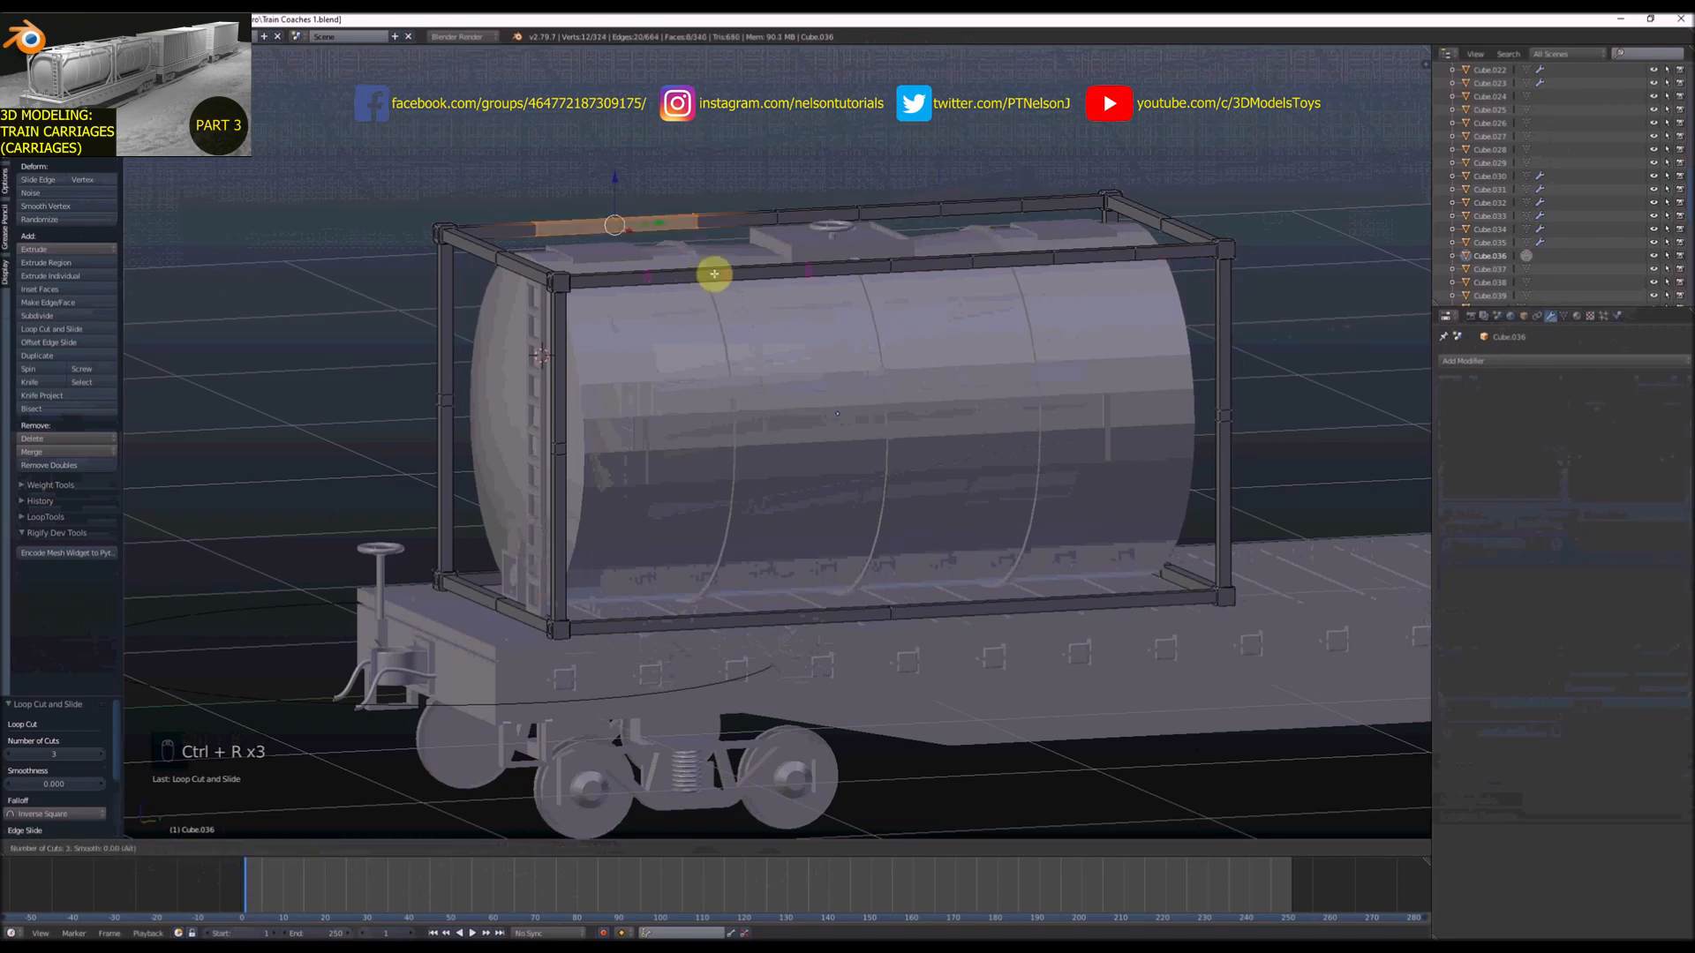
click(714, 274)
right_click(714, 273)
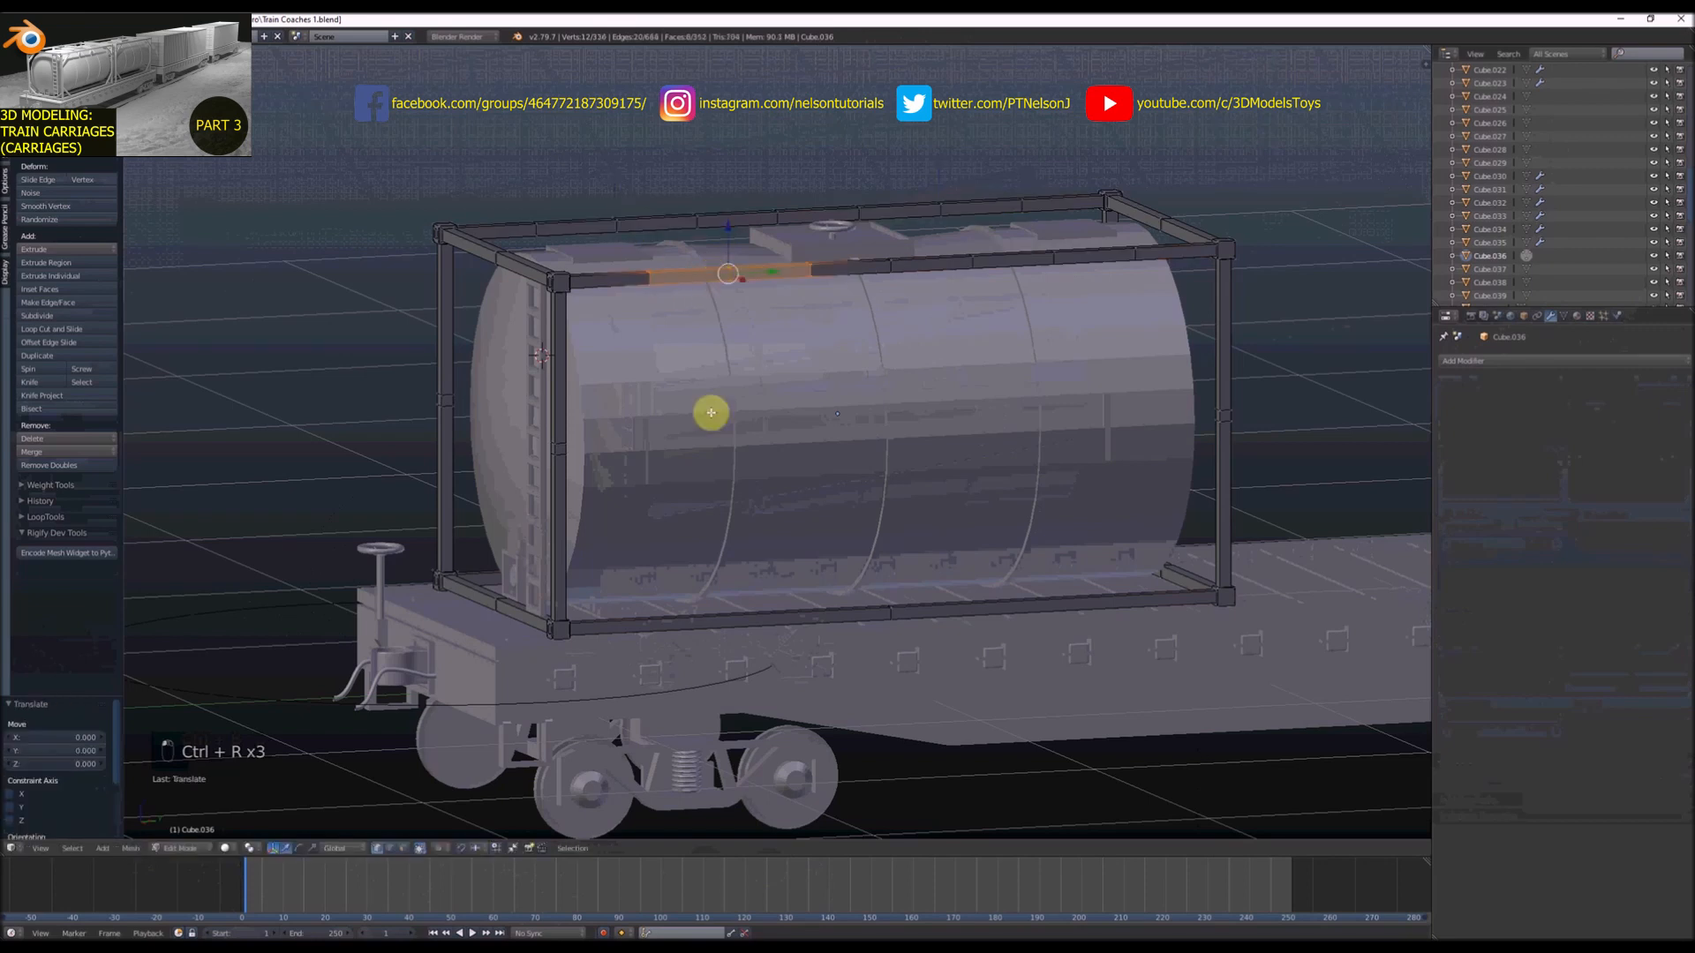
Add three evenly spaced loop cuts to each half of both lower side rails of the frame
click(726, 619)
key(ctrl+r)
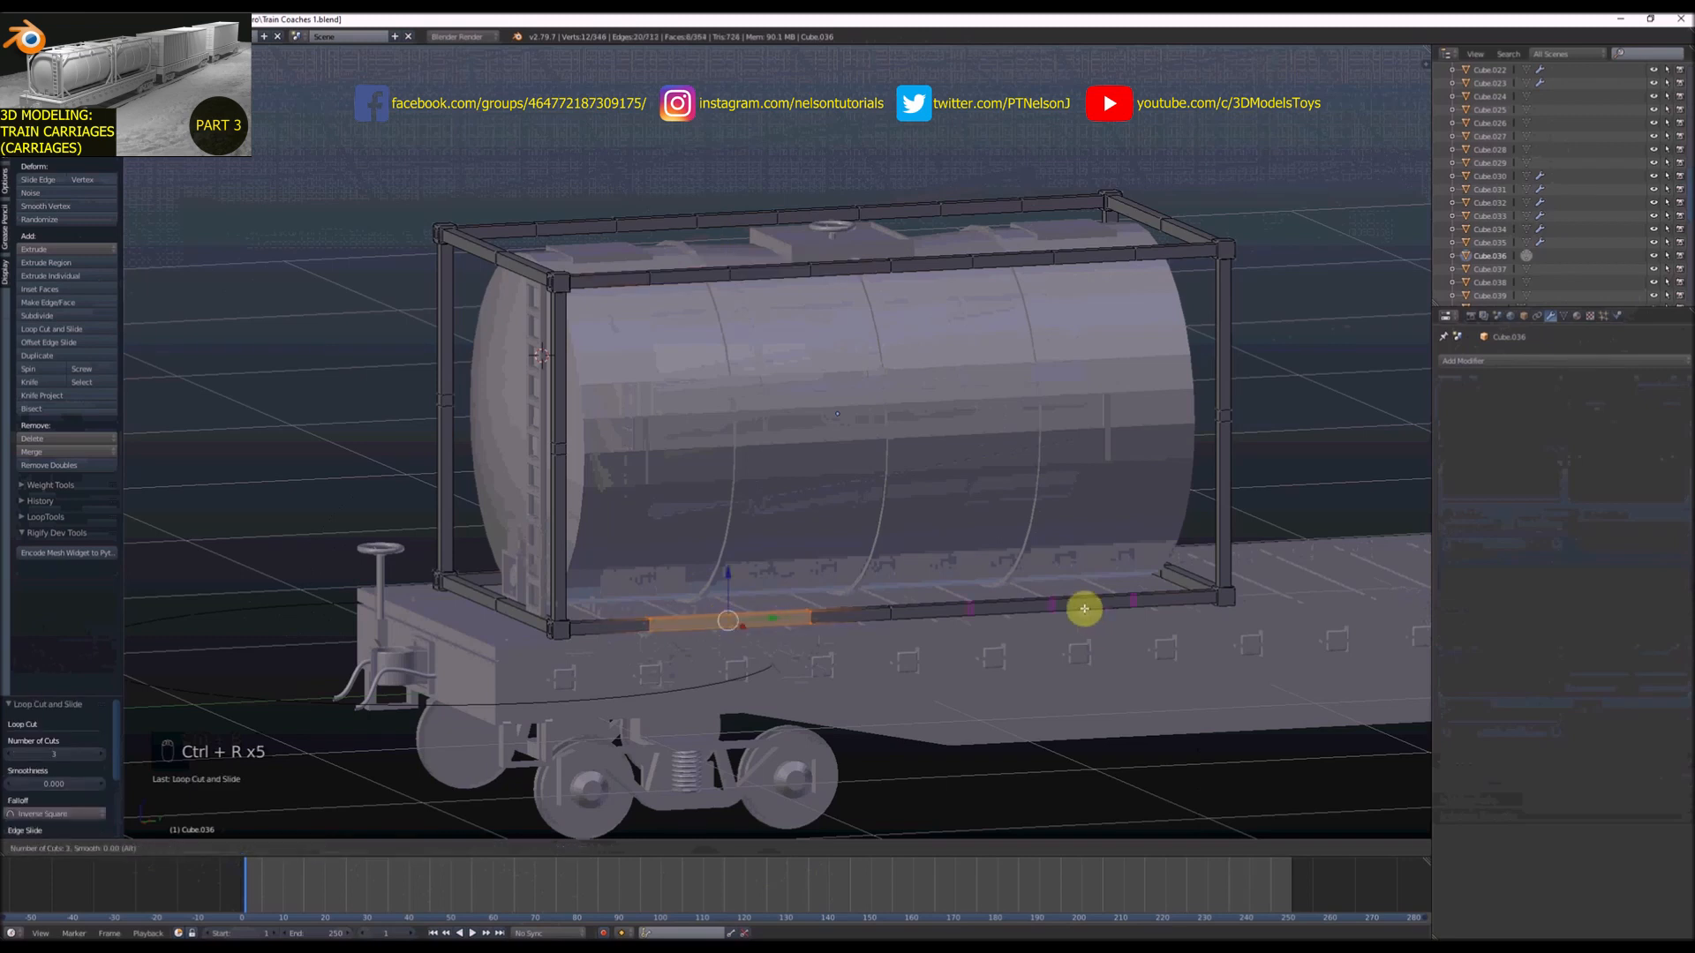
click(1084, 608)
key(ctrl+r)
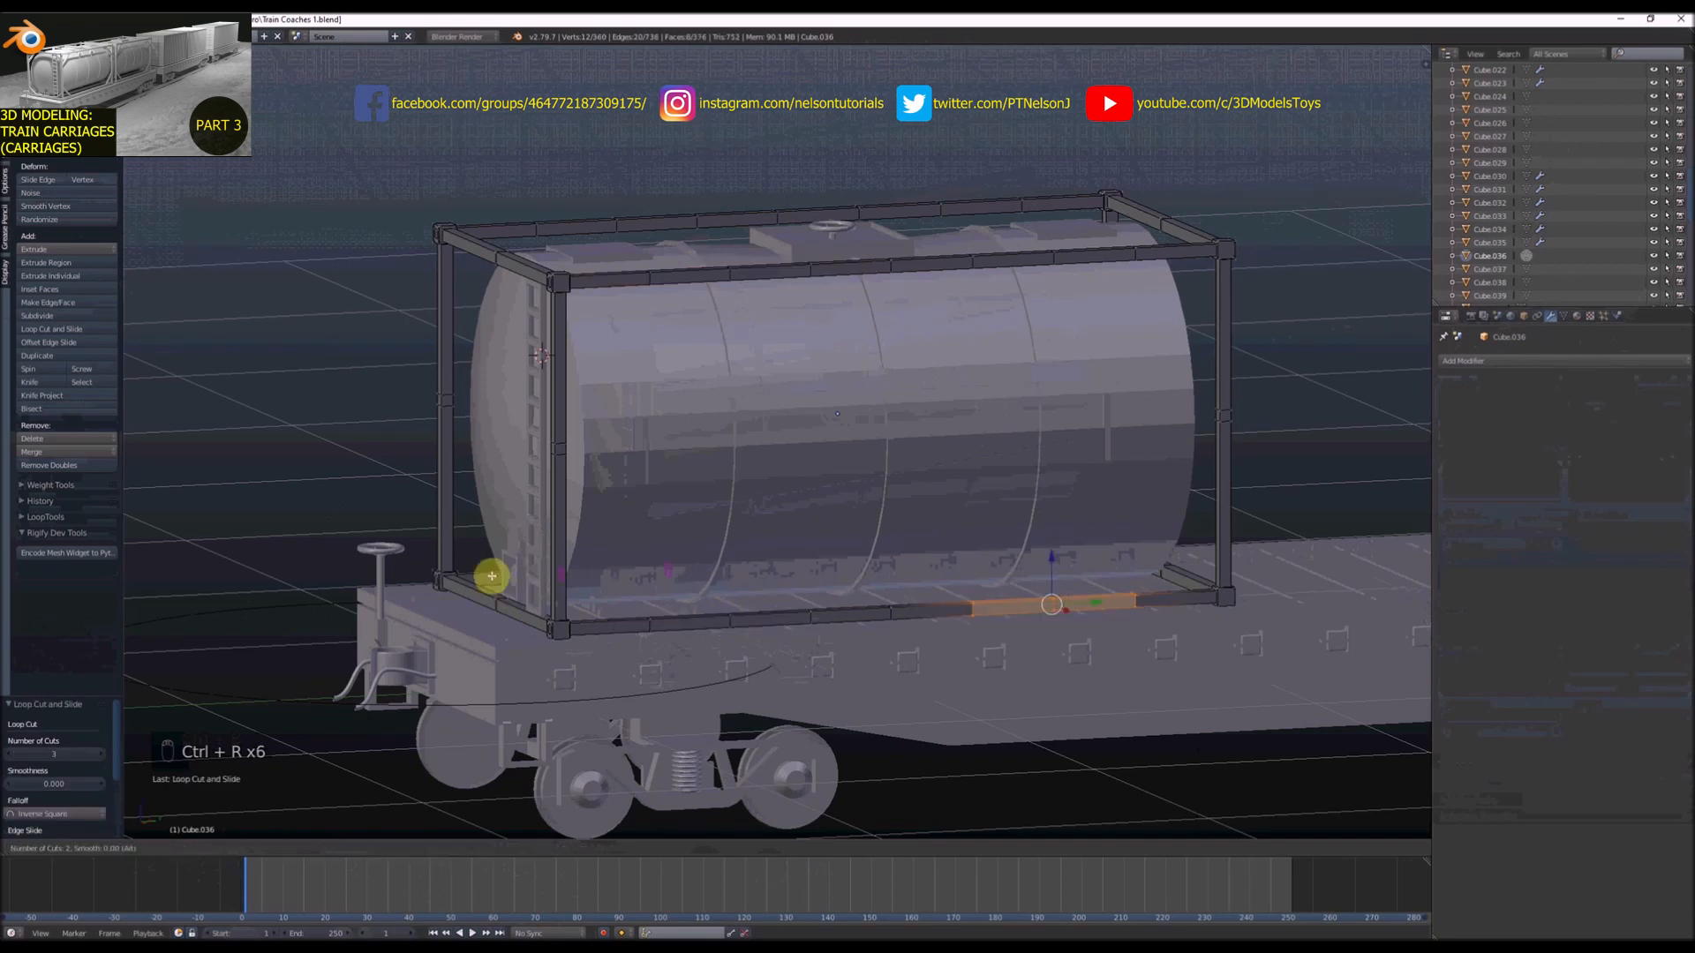
click(492, 575)
middle_drag(962, 590, 1024, 605)
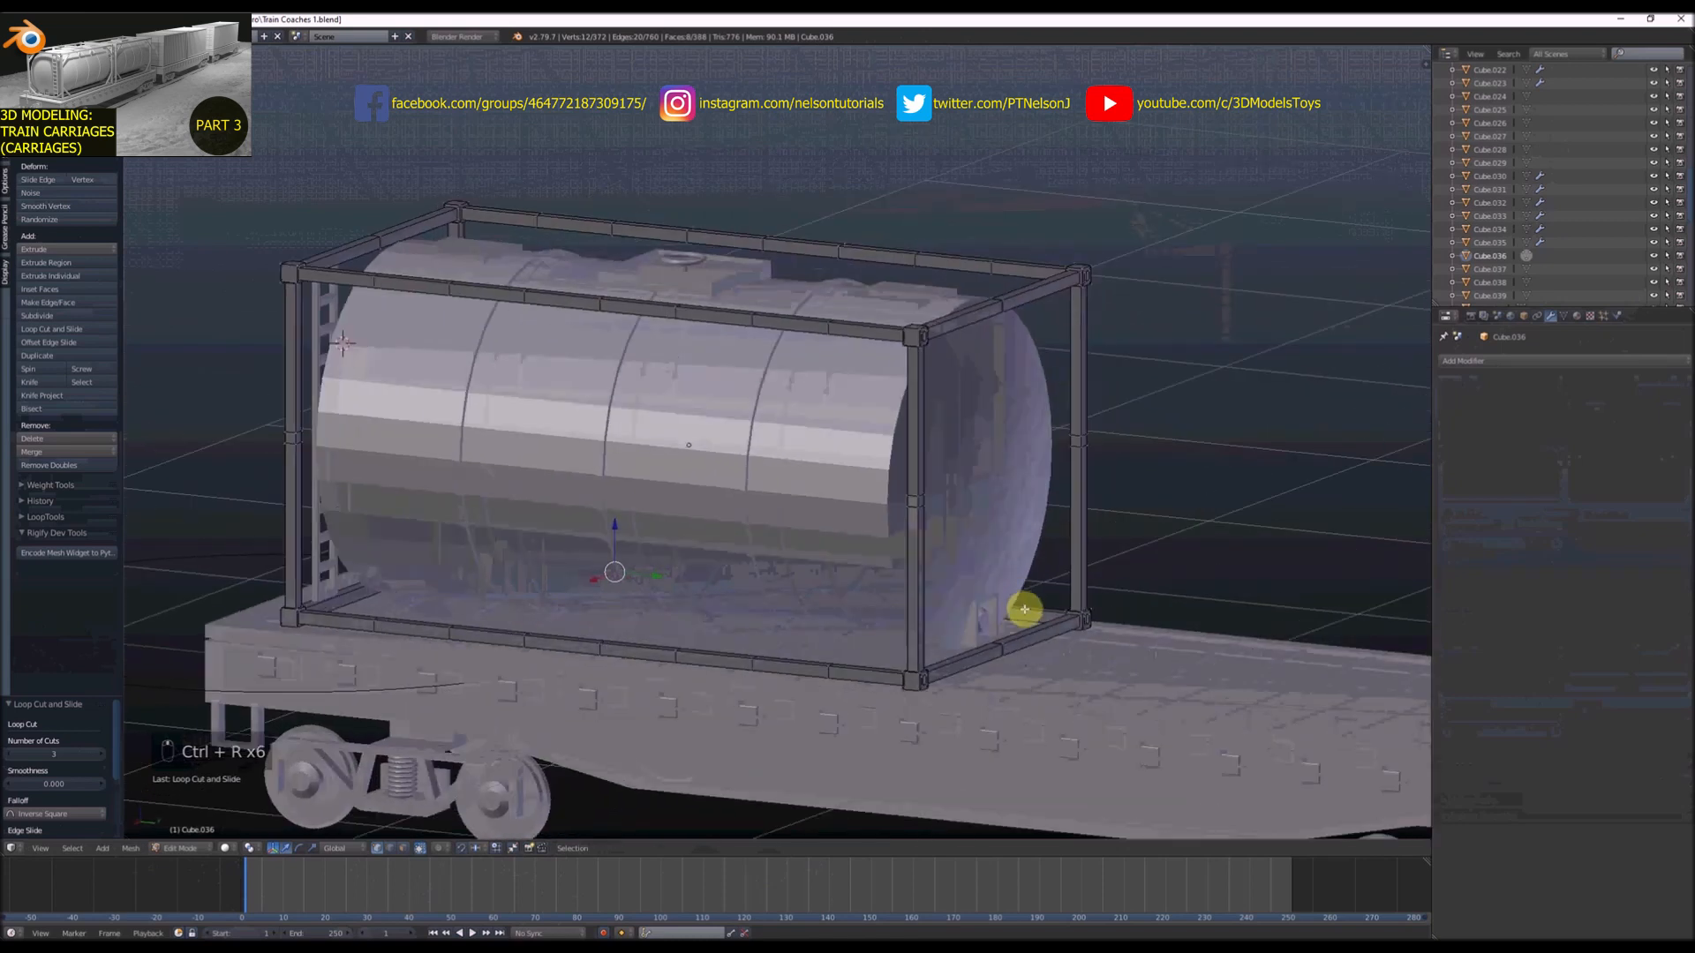
key(ctrl+r)
click(1022, 607)
Add one loop cut to the upper and lower halves of both vertical posts at the ladder end of the frame
scroll(898, 510, down, 3)
middle_drag(863, 512, 908, 519)
key(ctrl+Tab)
middle_drag(657, 562, 745, 546)
scroll(747, 549, up, 3)
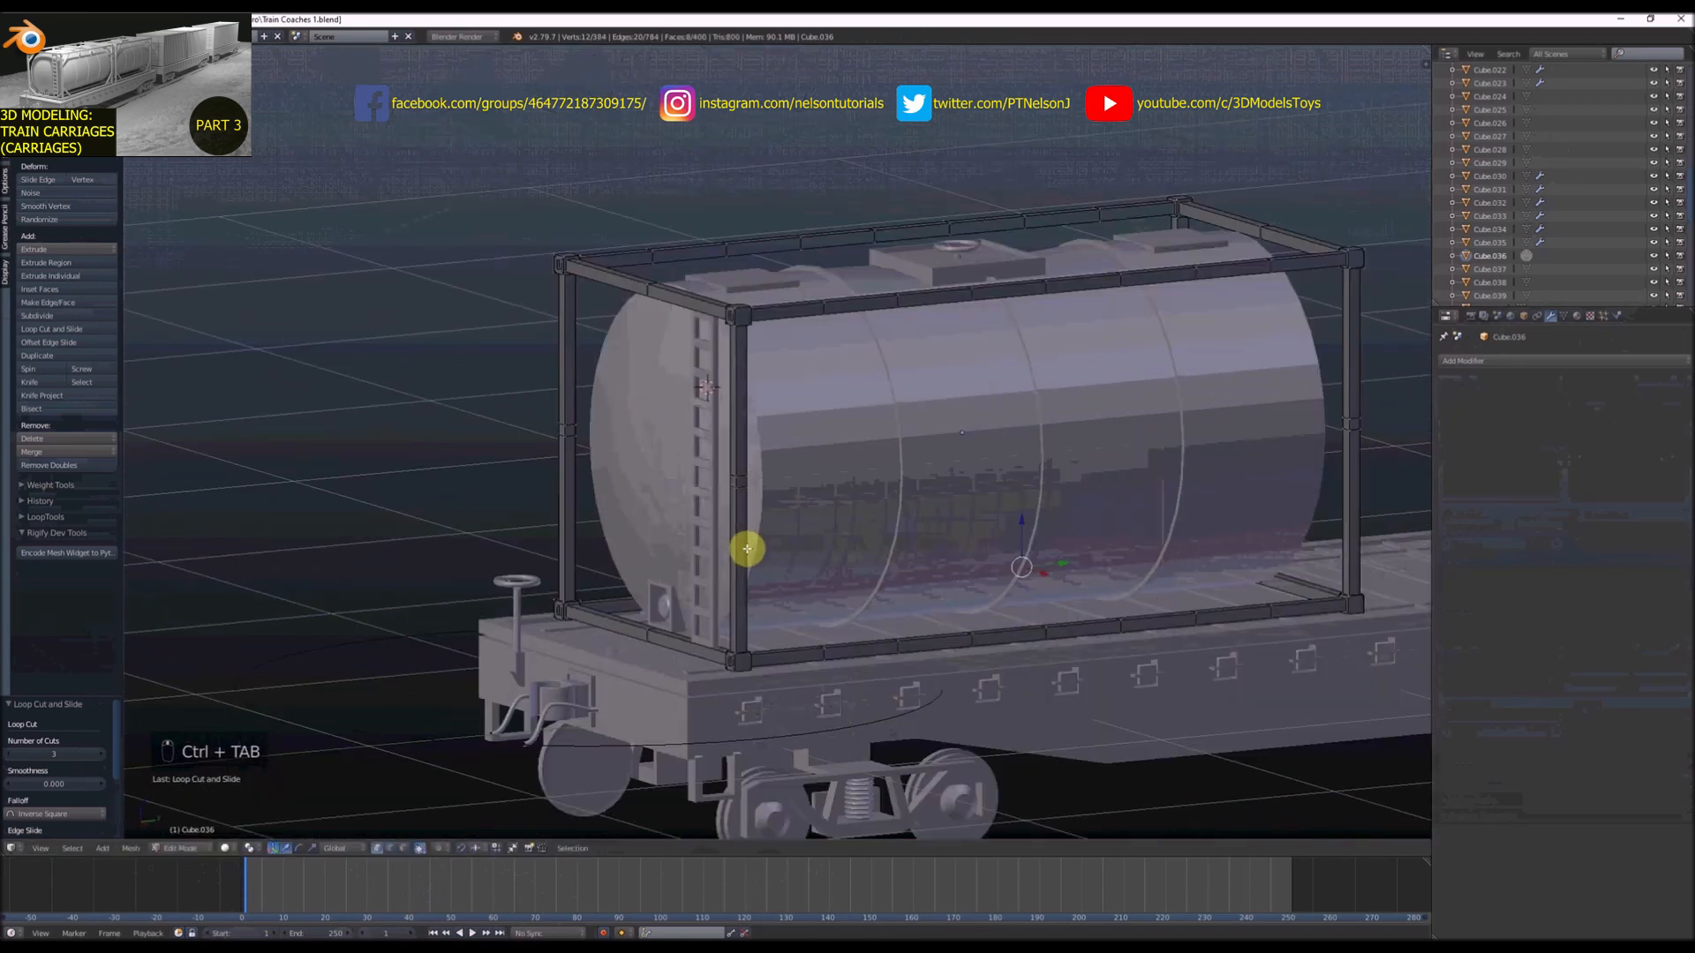
key(ctrl+r)
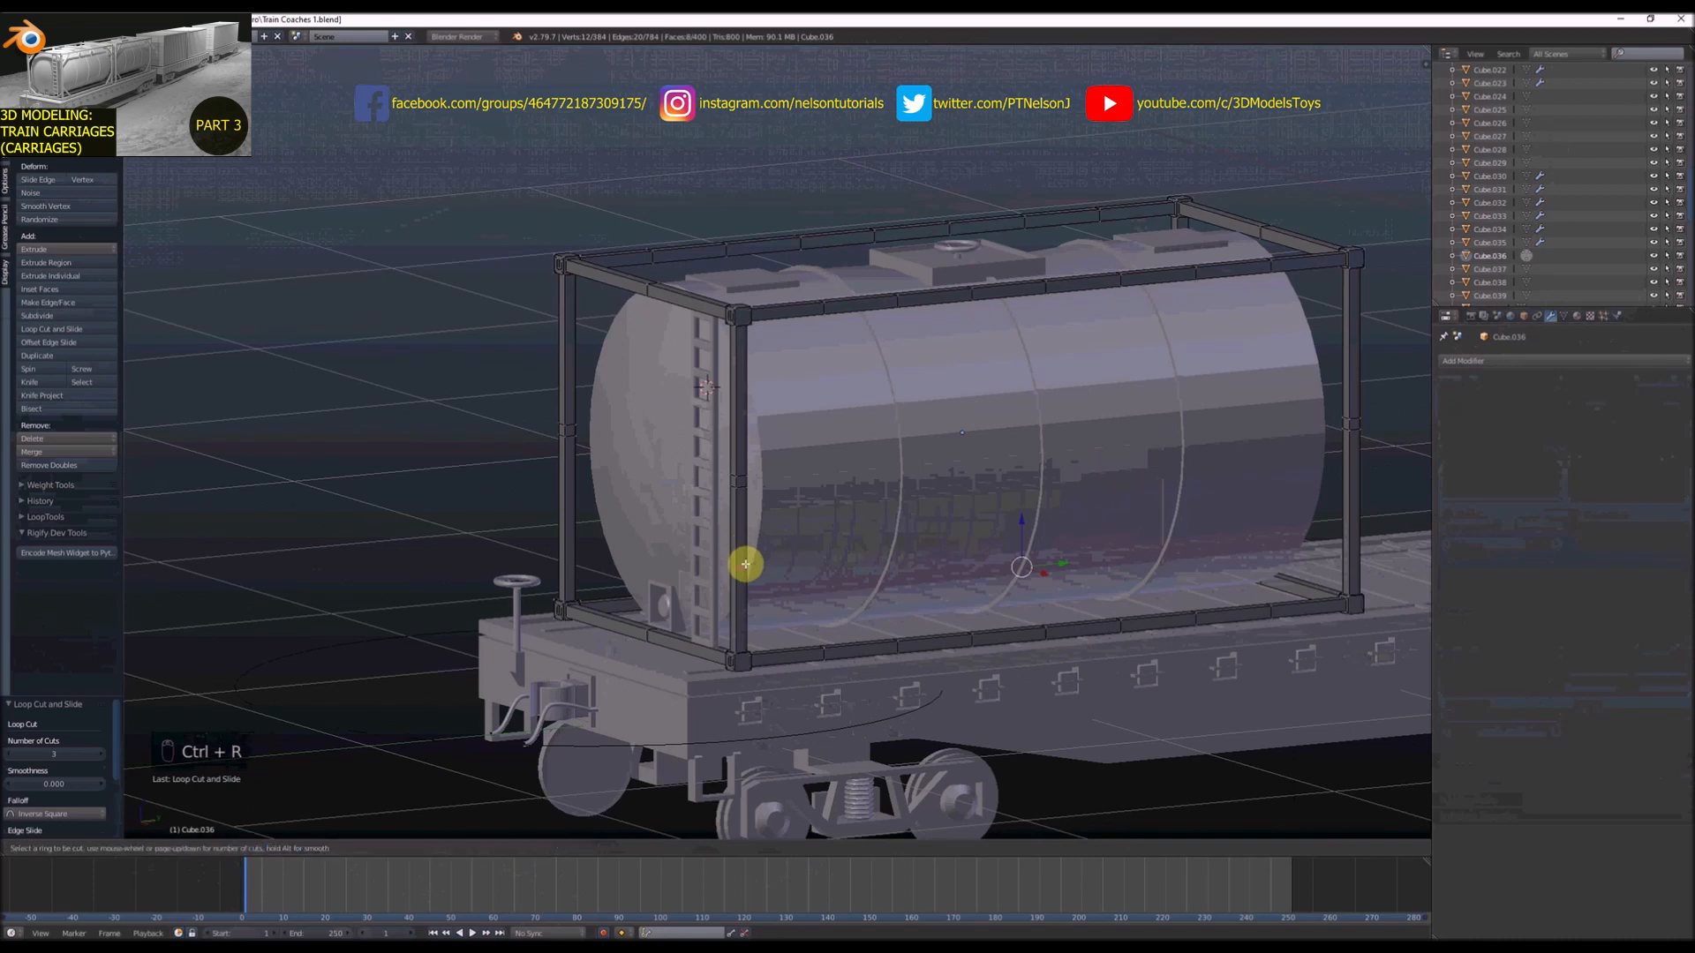
click(746, 564)
right_click(650, 557)
key(ctrl+r)
click(563, 529)
right_click(563, 528)
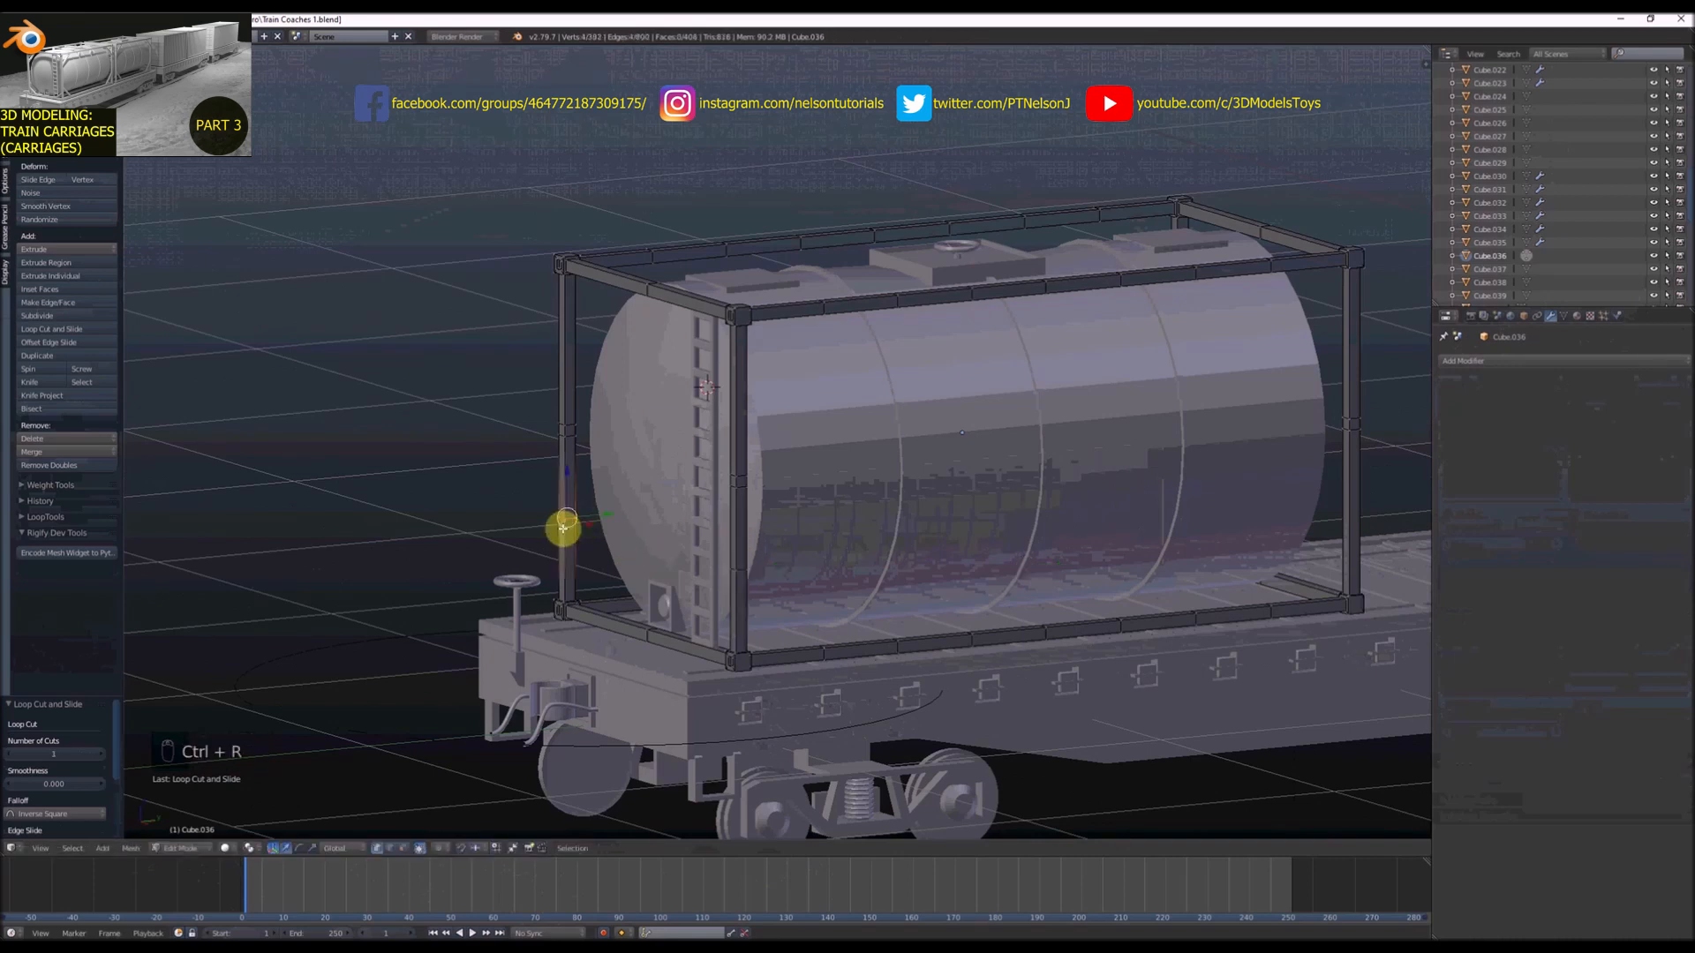
key(ctrl+r)
click(740, 385)
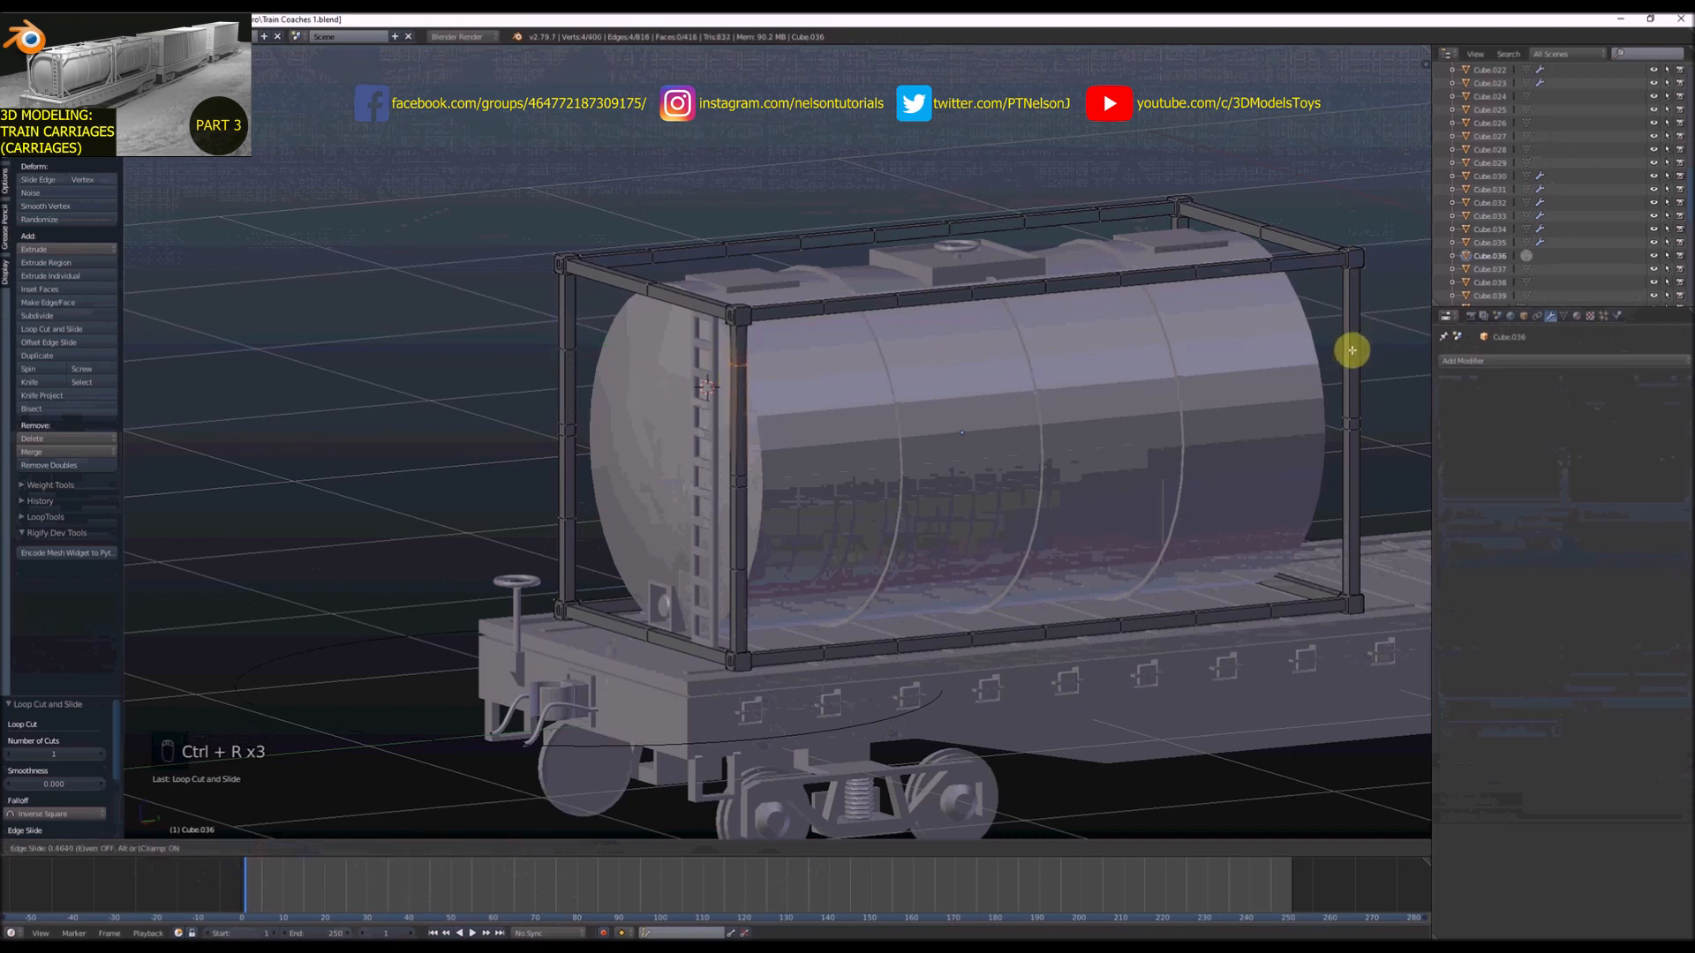
right_click(1354, 350)
Add one centred loop cut to the upper and lower halves of both vertical posts at the end opposite the ladder
key(ctrl+r)
click(1352, 352)
right_click(1353, 352)
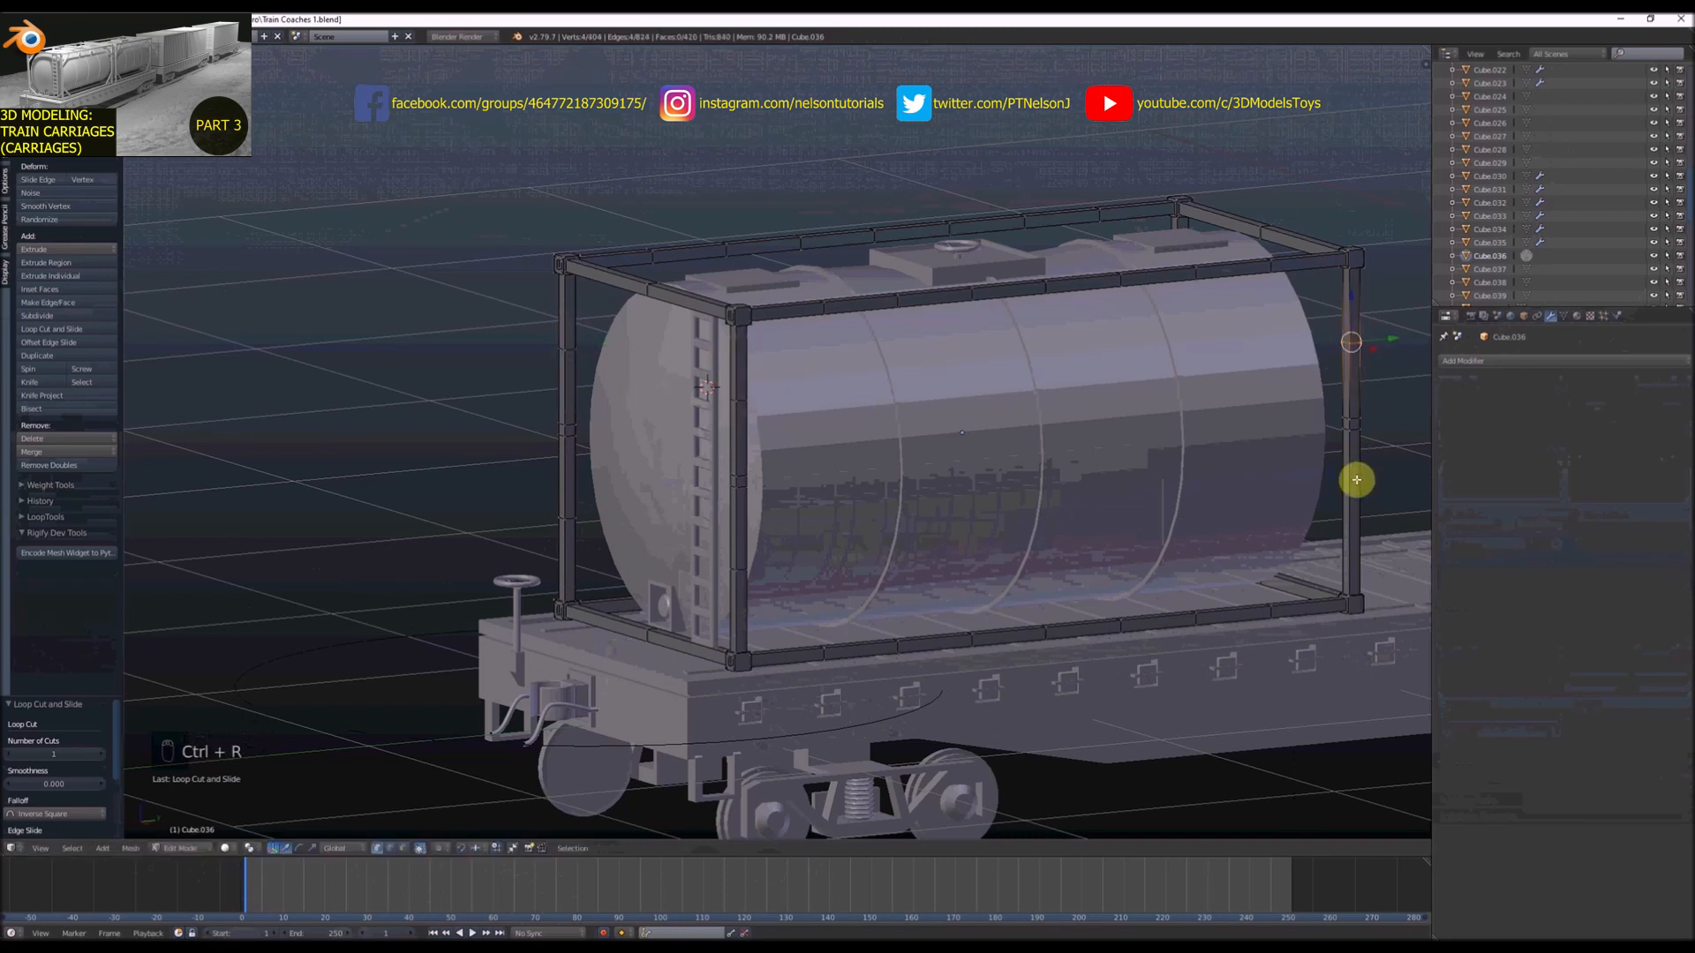
key(ctrl+r)
click(1355, 517)
right_click(1355, 517)
scroll(1076, 448, down, 4)
middle_drag(1236, 433, 1120, 461)
scroll(1319, 454, up, 5)
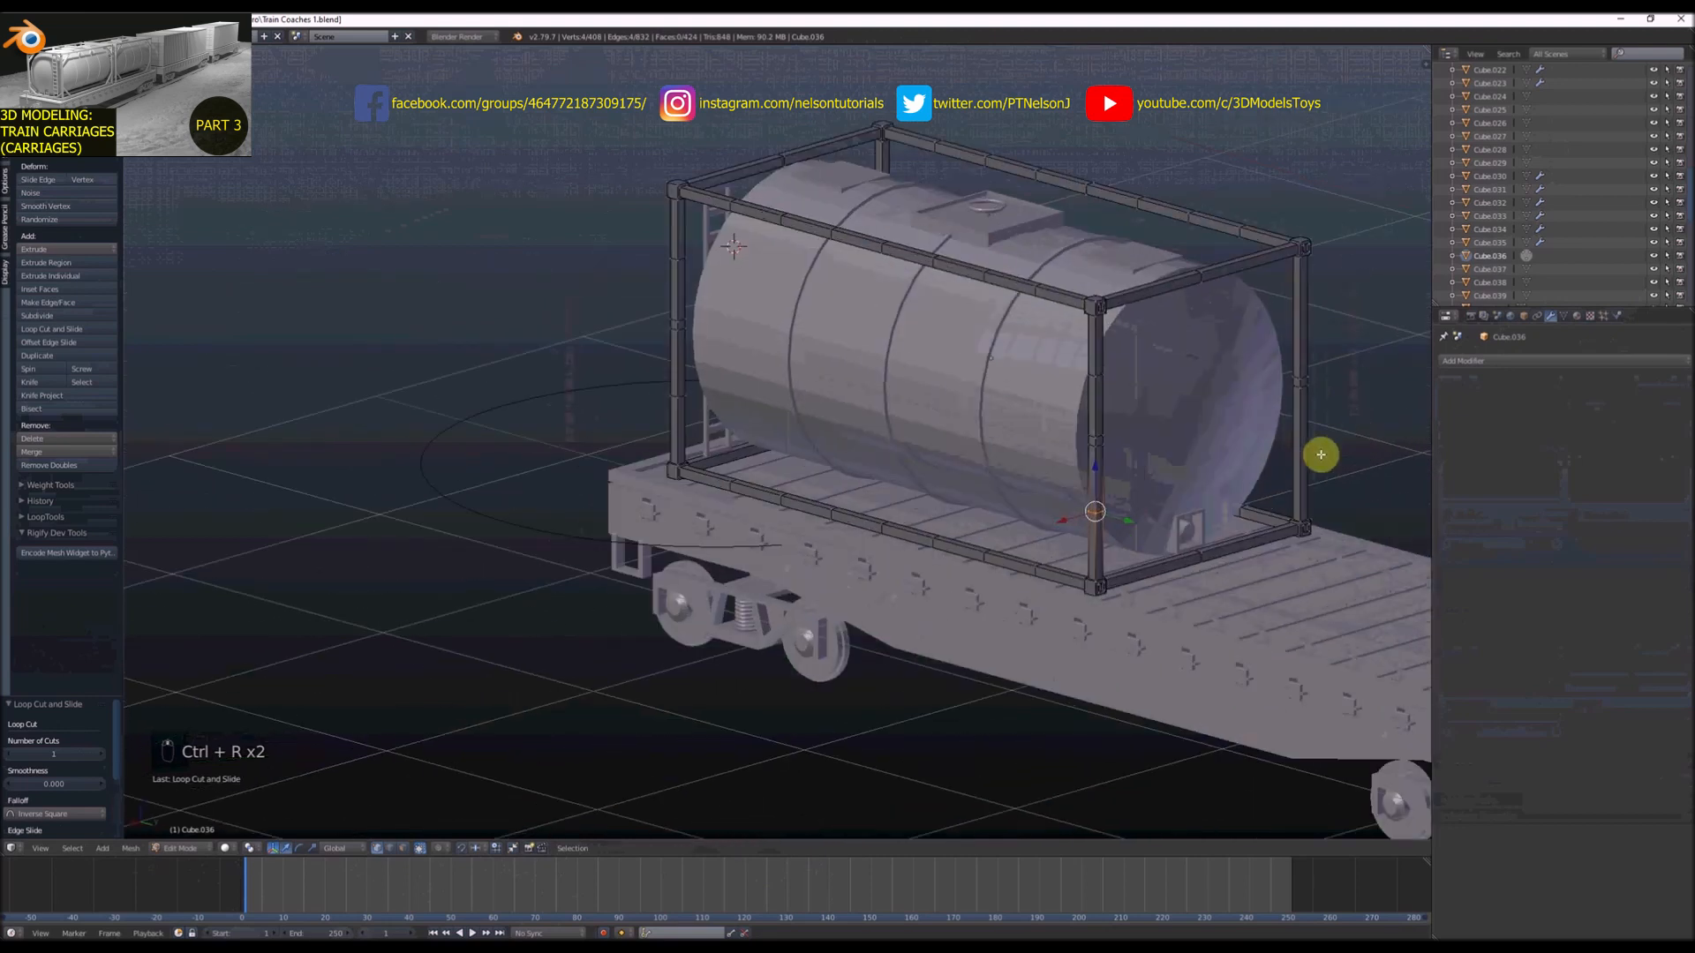
key(ctrl+r)
click(1295, 440)
right_click(1296, 433)
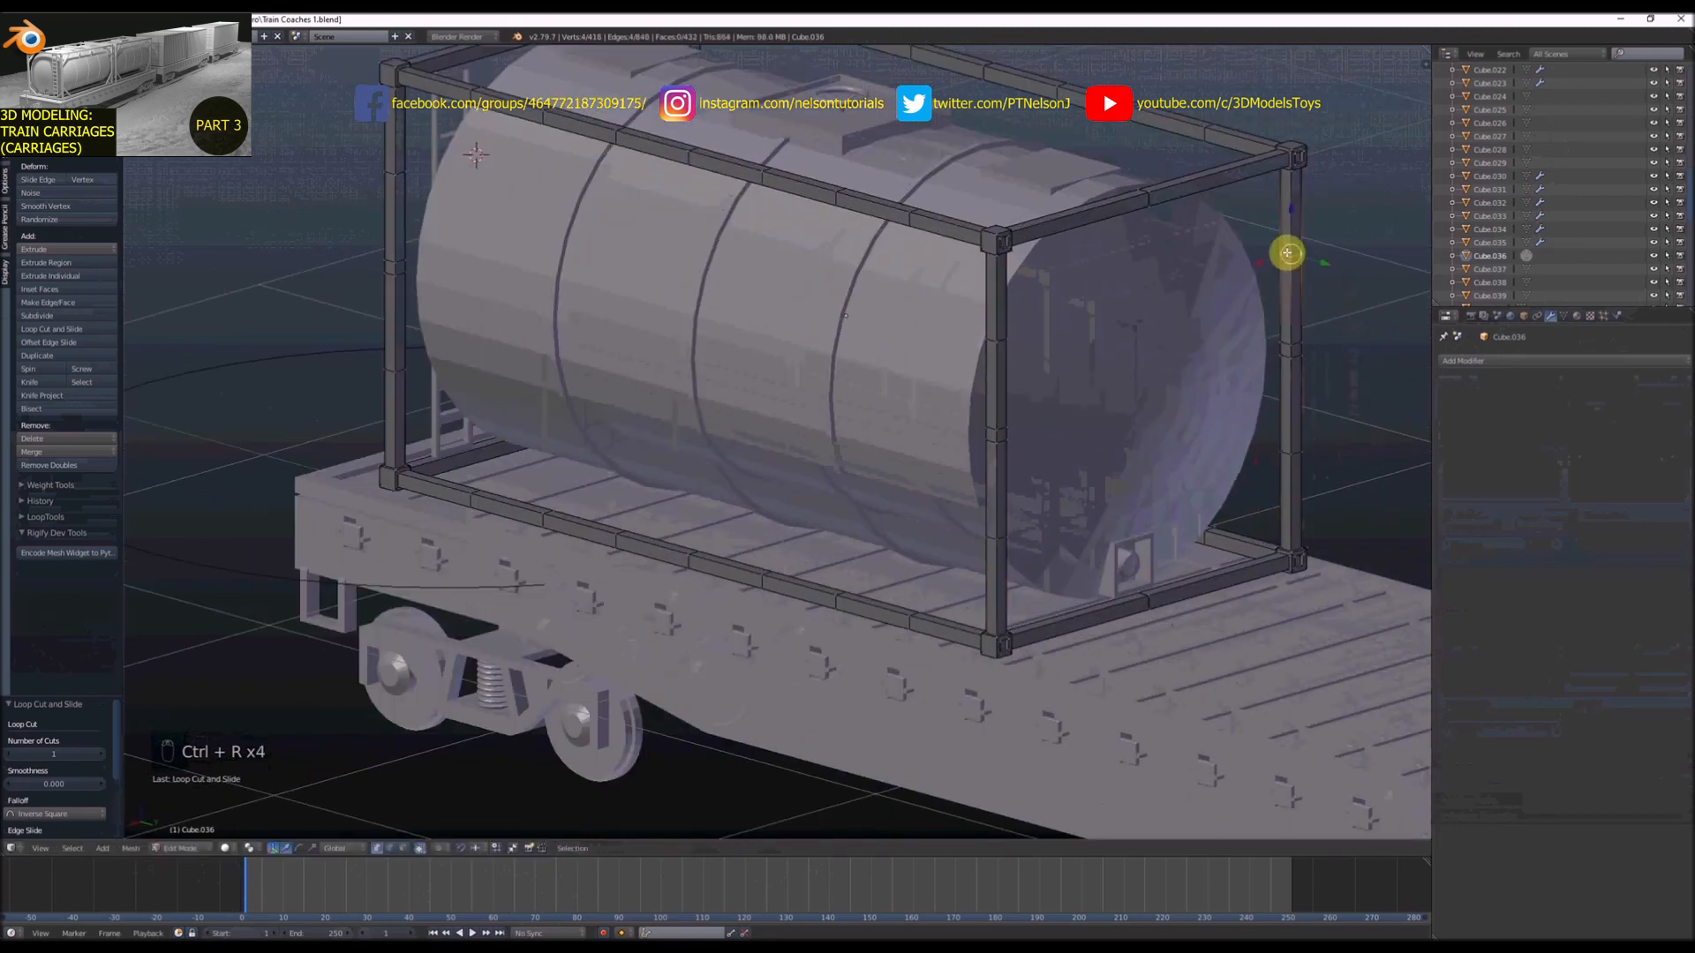
key(KP_3)
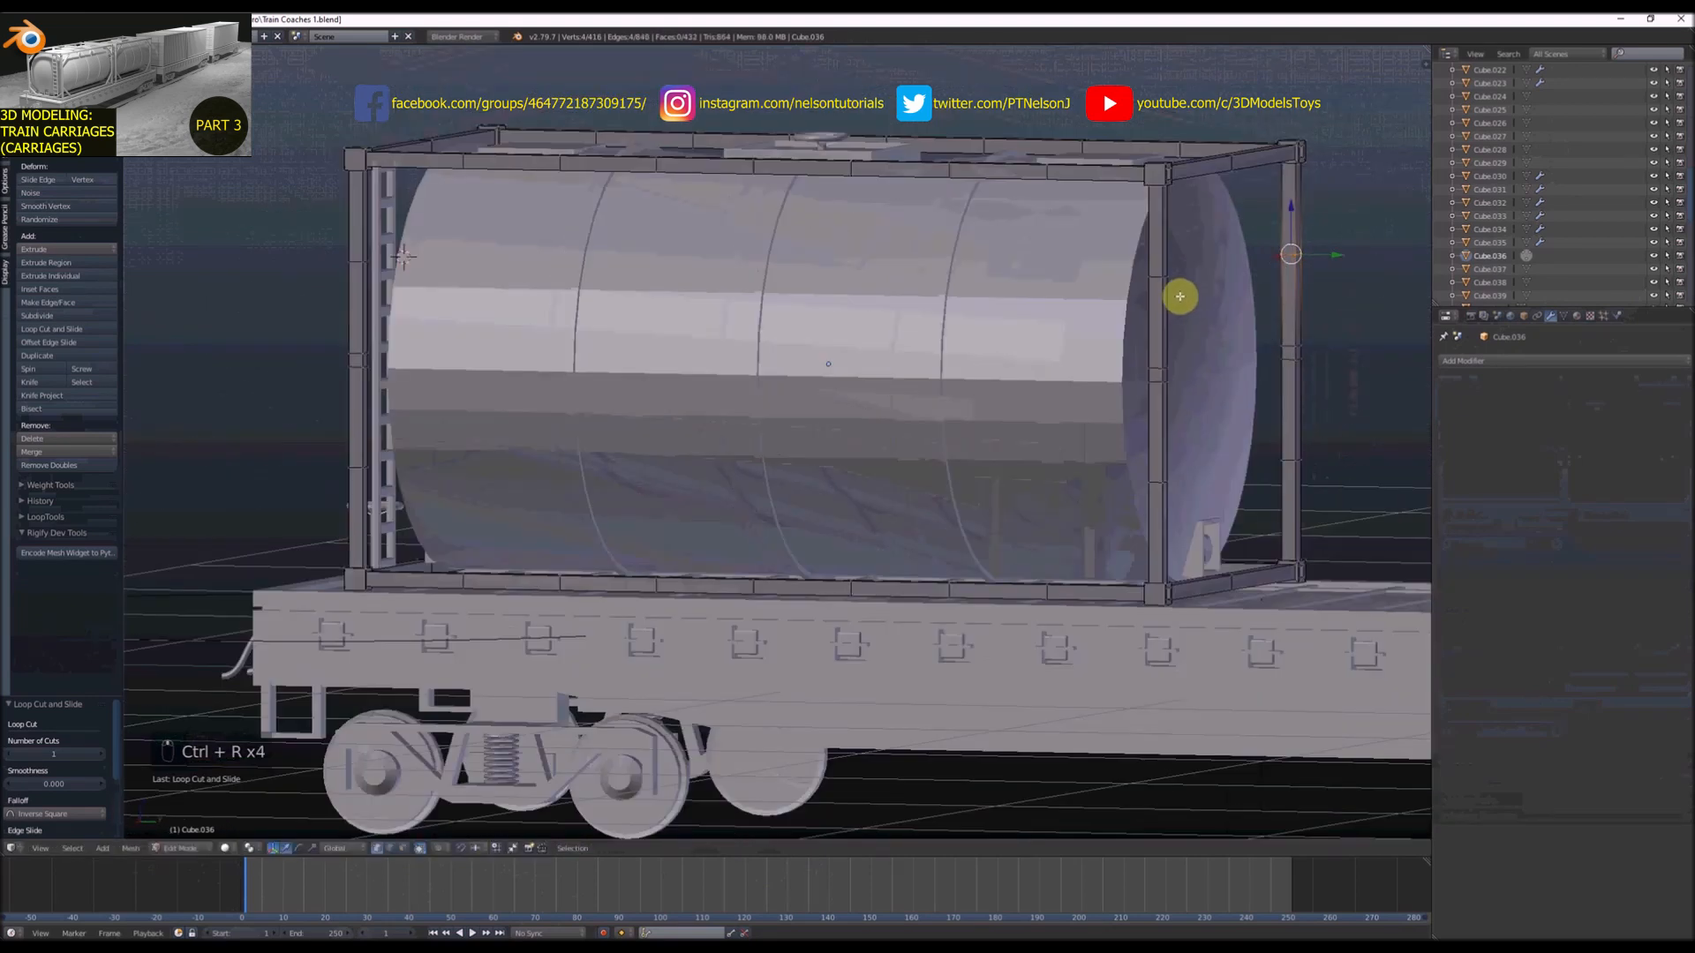
Select the middle edge loops in the upper and lower halves of both posts at the end opposite the ladder
key(ctrl+Tab)
click(1139, 278)
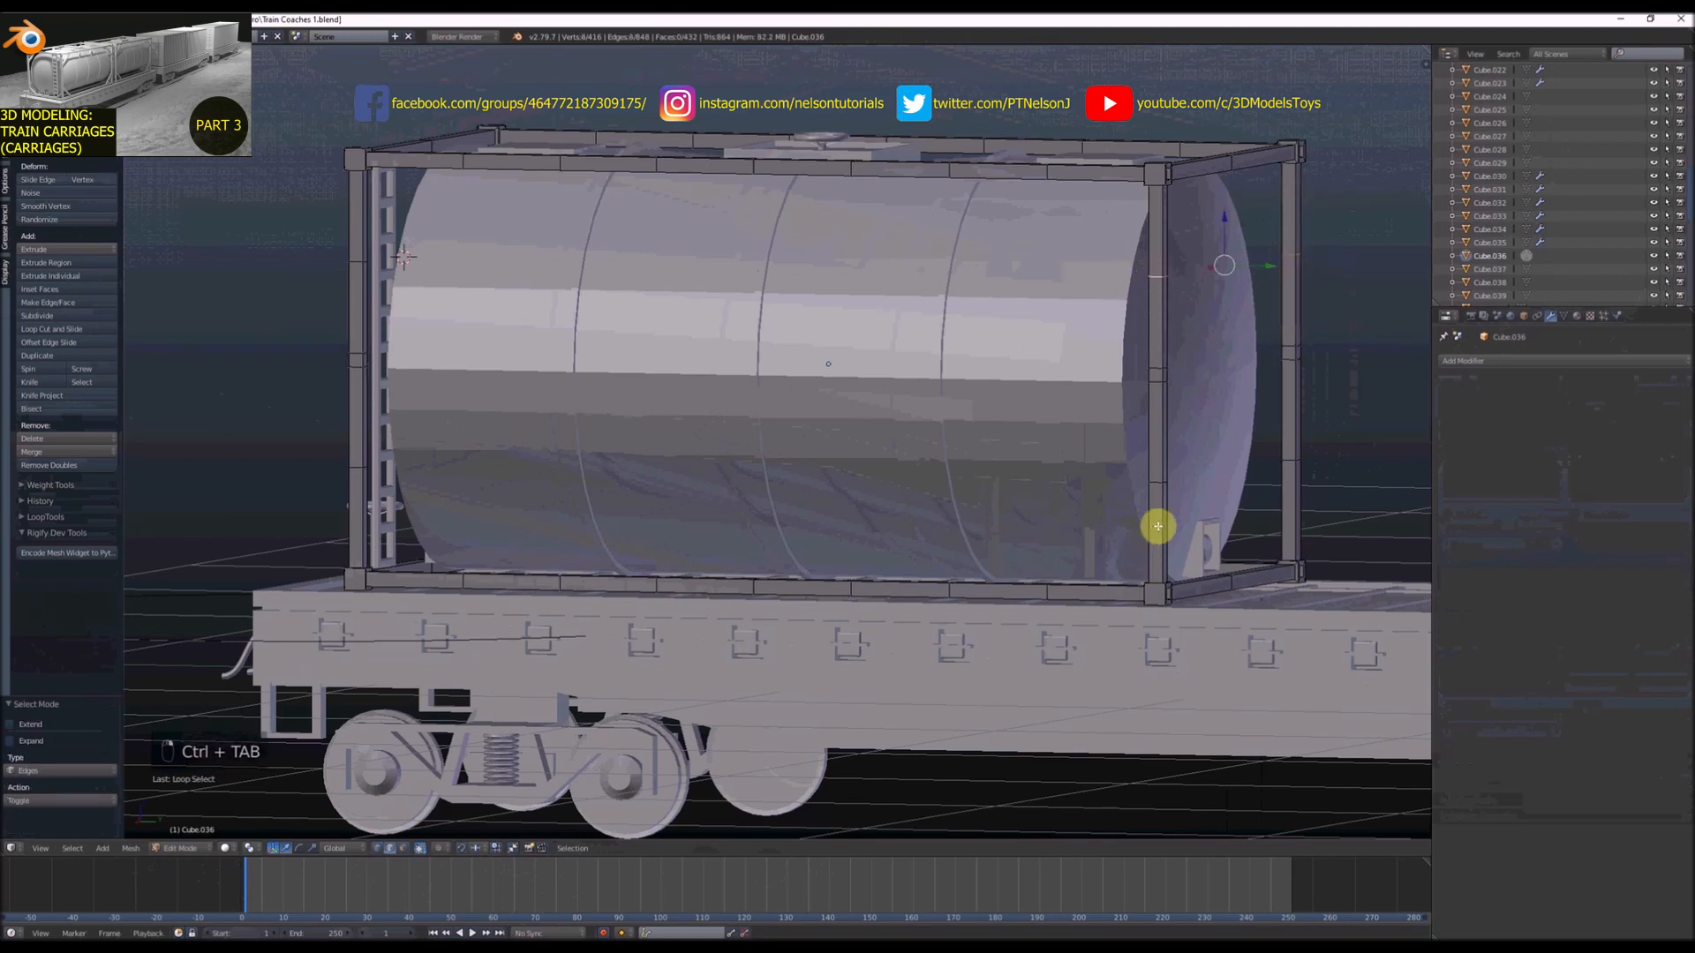
scroll(1153, 503, up, 3)
alt+right_click(1345, 437)
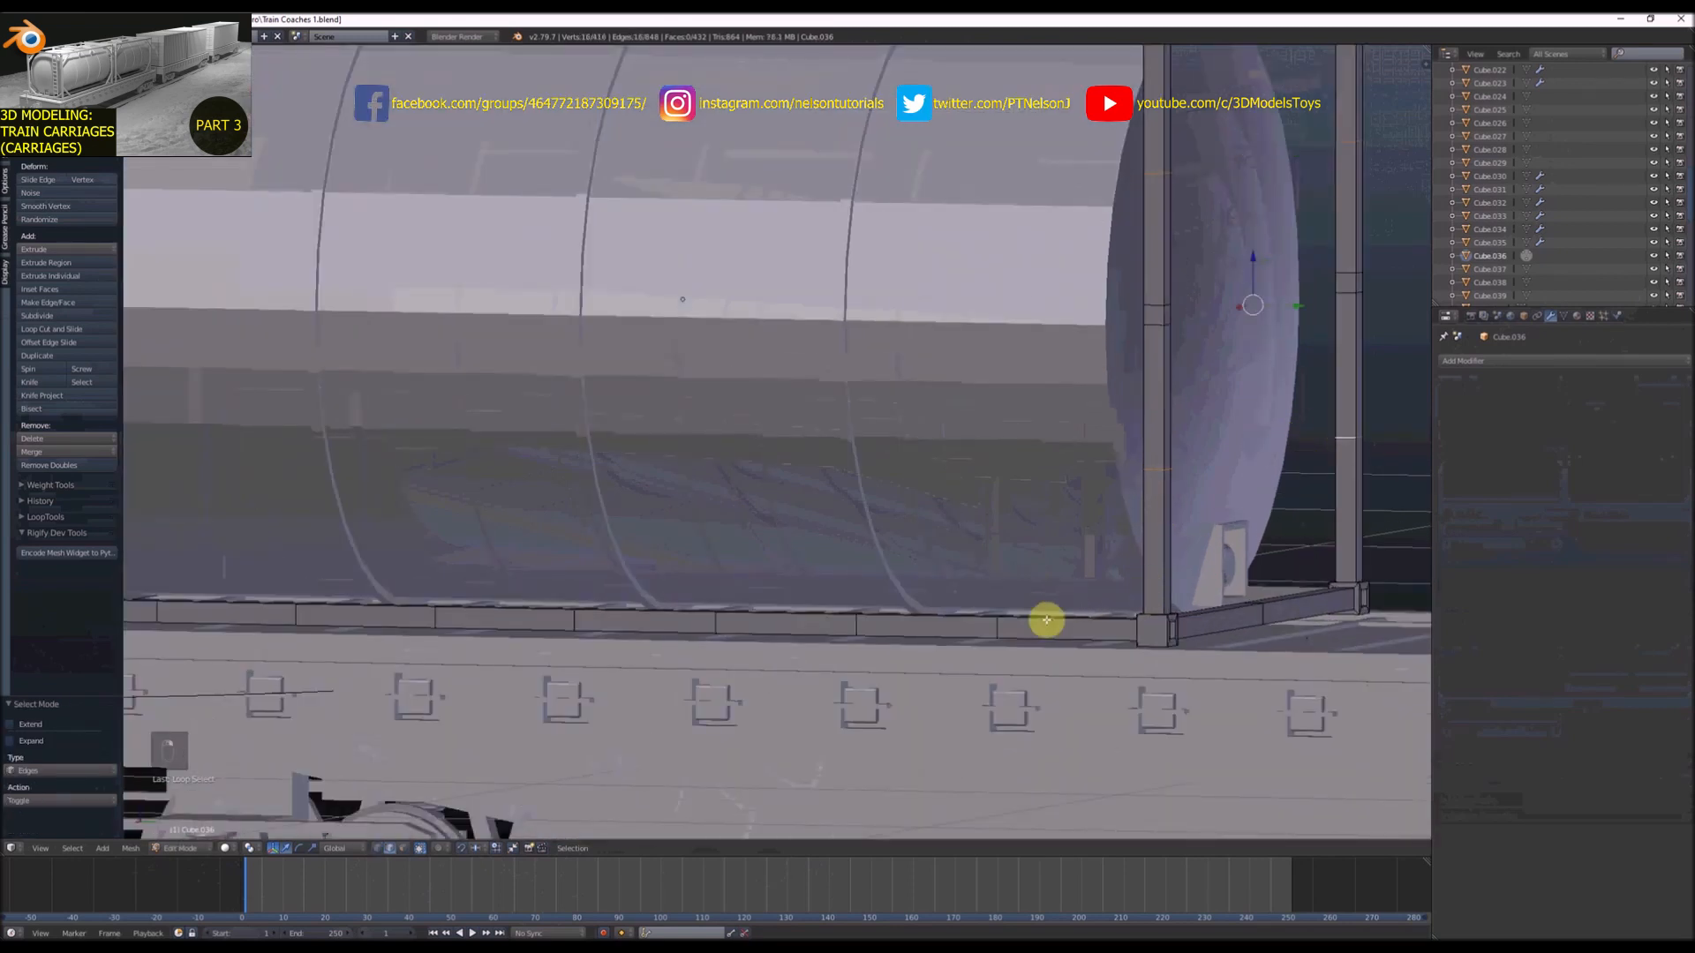
scroll(1001, 628, down, 5)
middle_drag(1161, 533, 1015, 613)
scroll(1015, 612, up, 5)
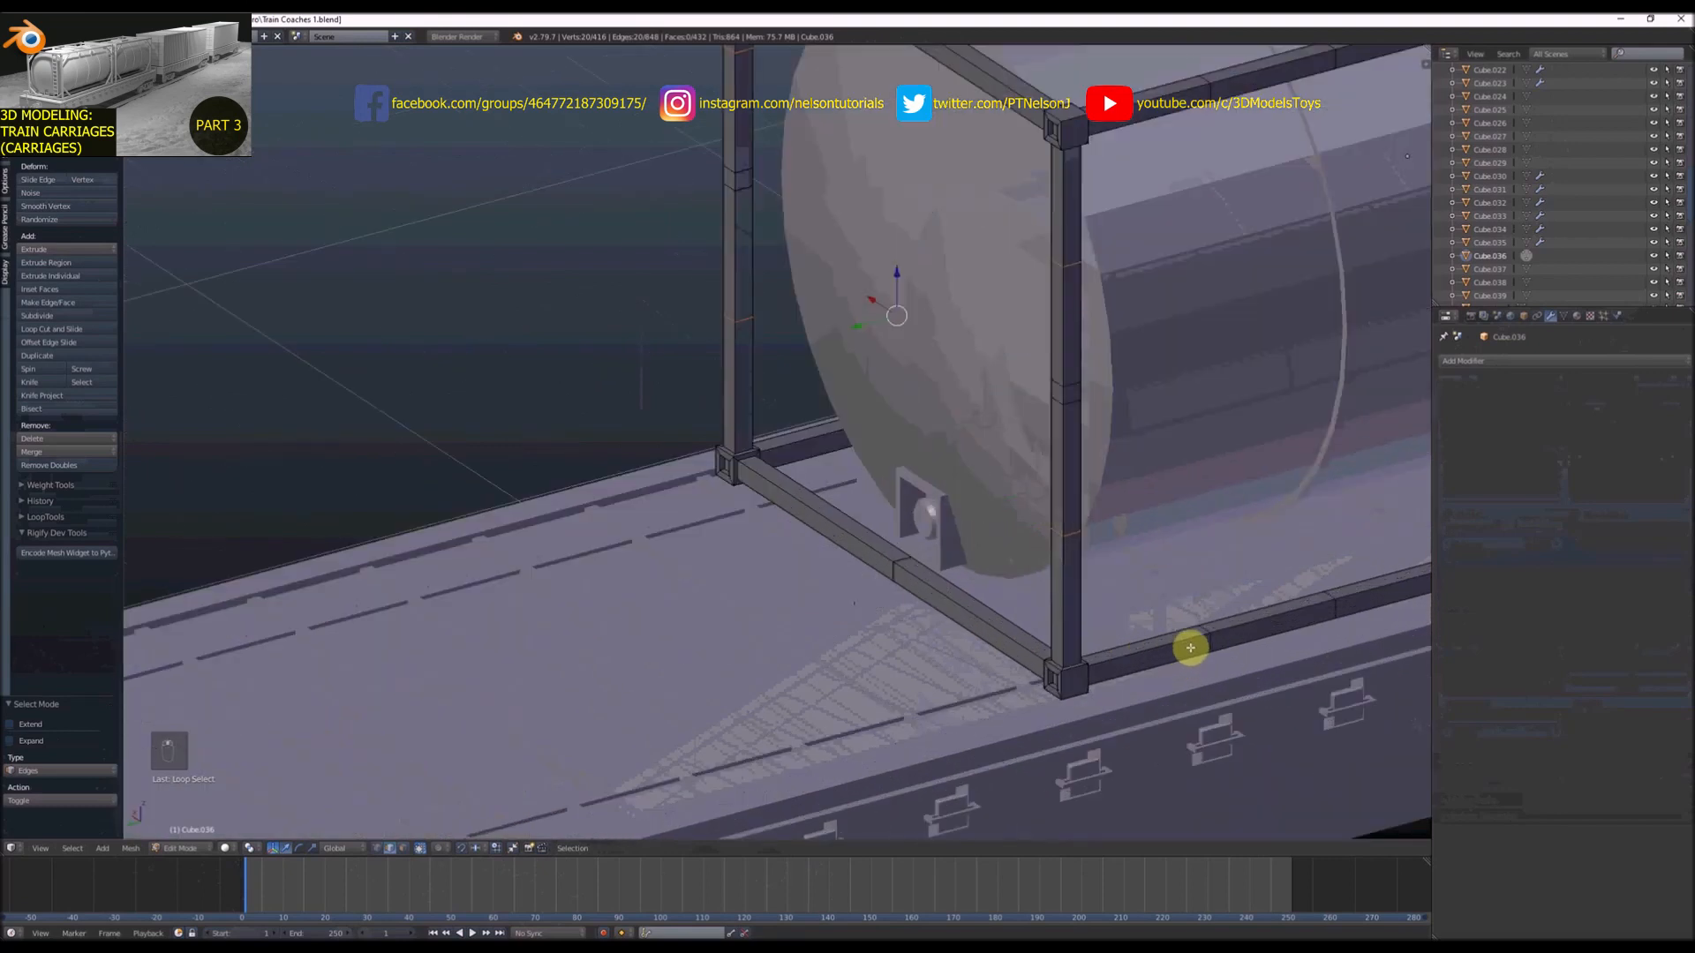
Add the ladder-end posts' matching loops and the rail loops nearest the corners to the selection, and bevel them by 0.747
scroll(863, 541, down, 5)
middle_drag(863, 542, 978, 644)
scroll(999, 473, up, 4)
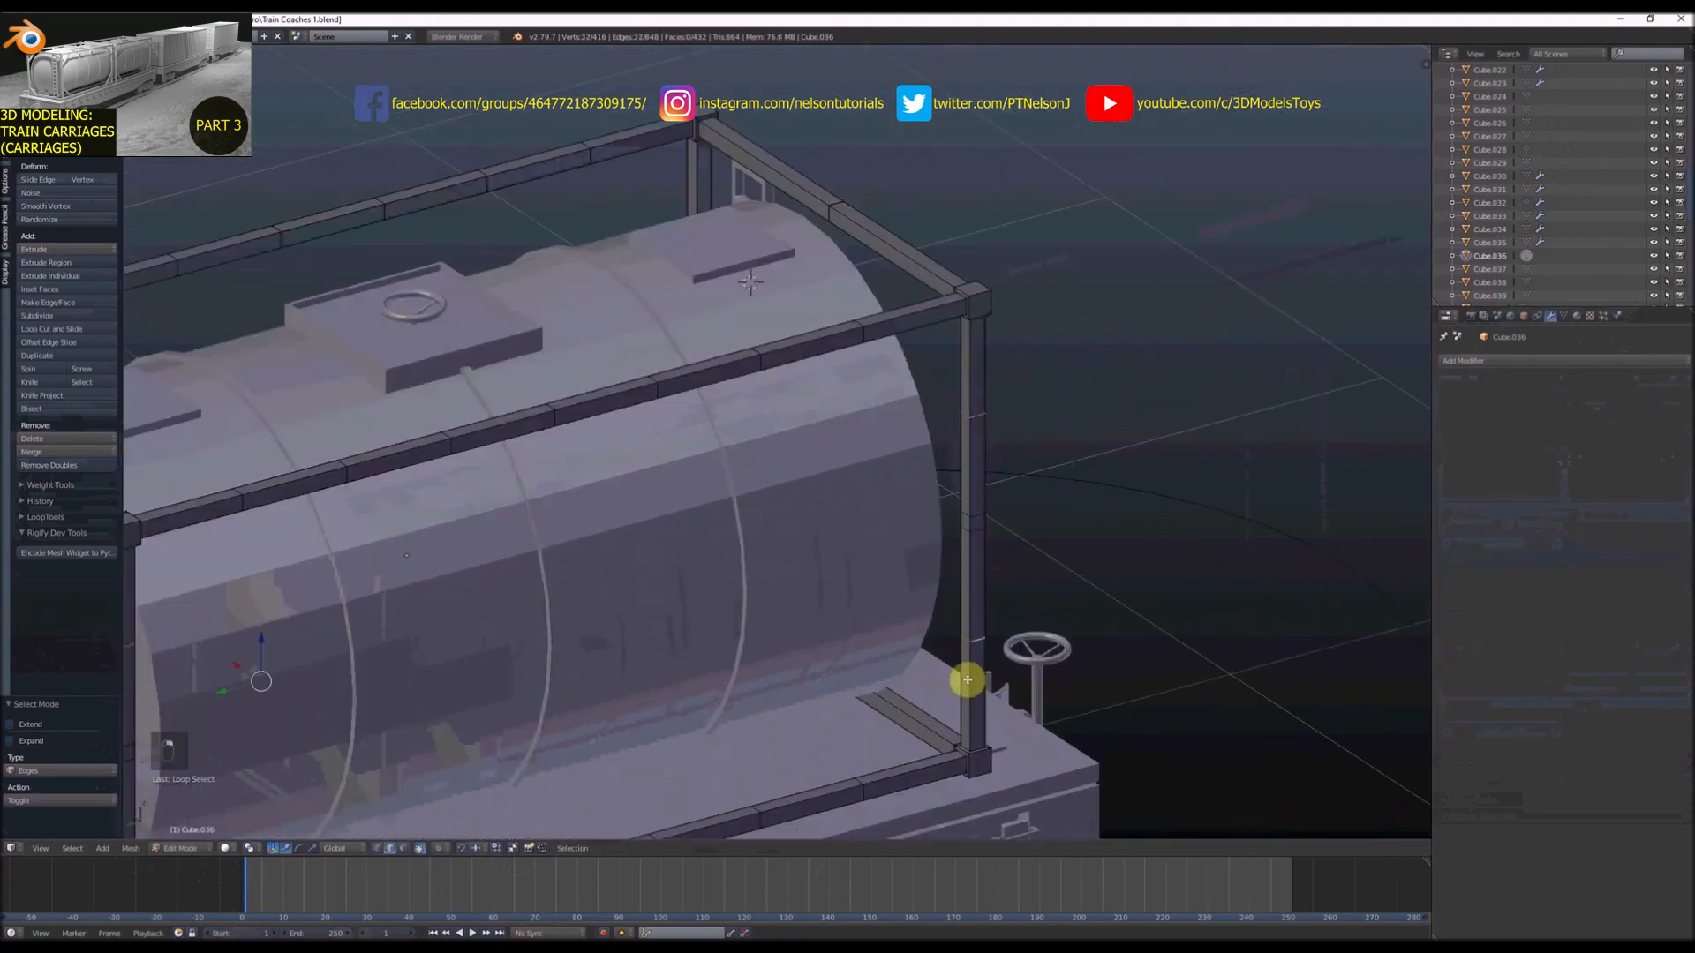
alt+shift+right_click(860, 797)
scroll(859, 784, down, 4)
middle_drag(859, 783, 774, 619)
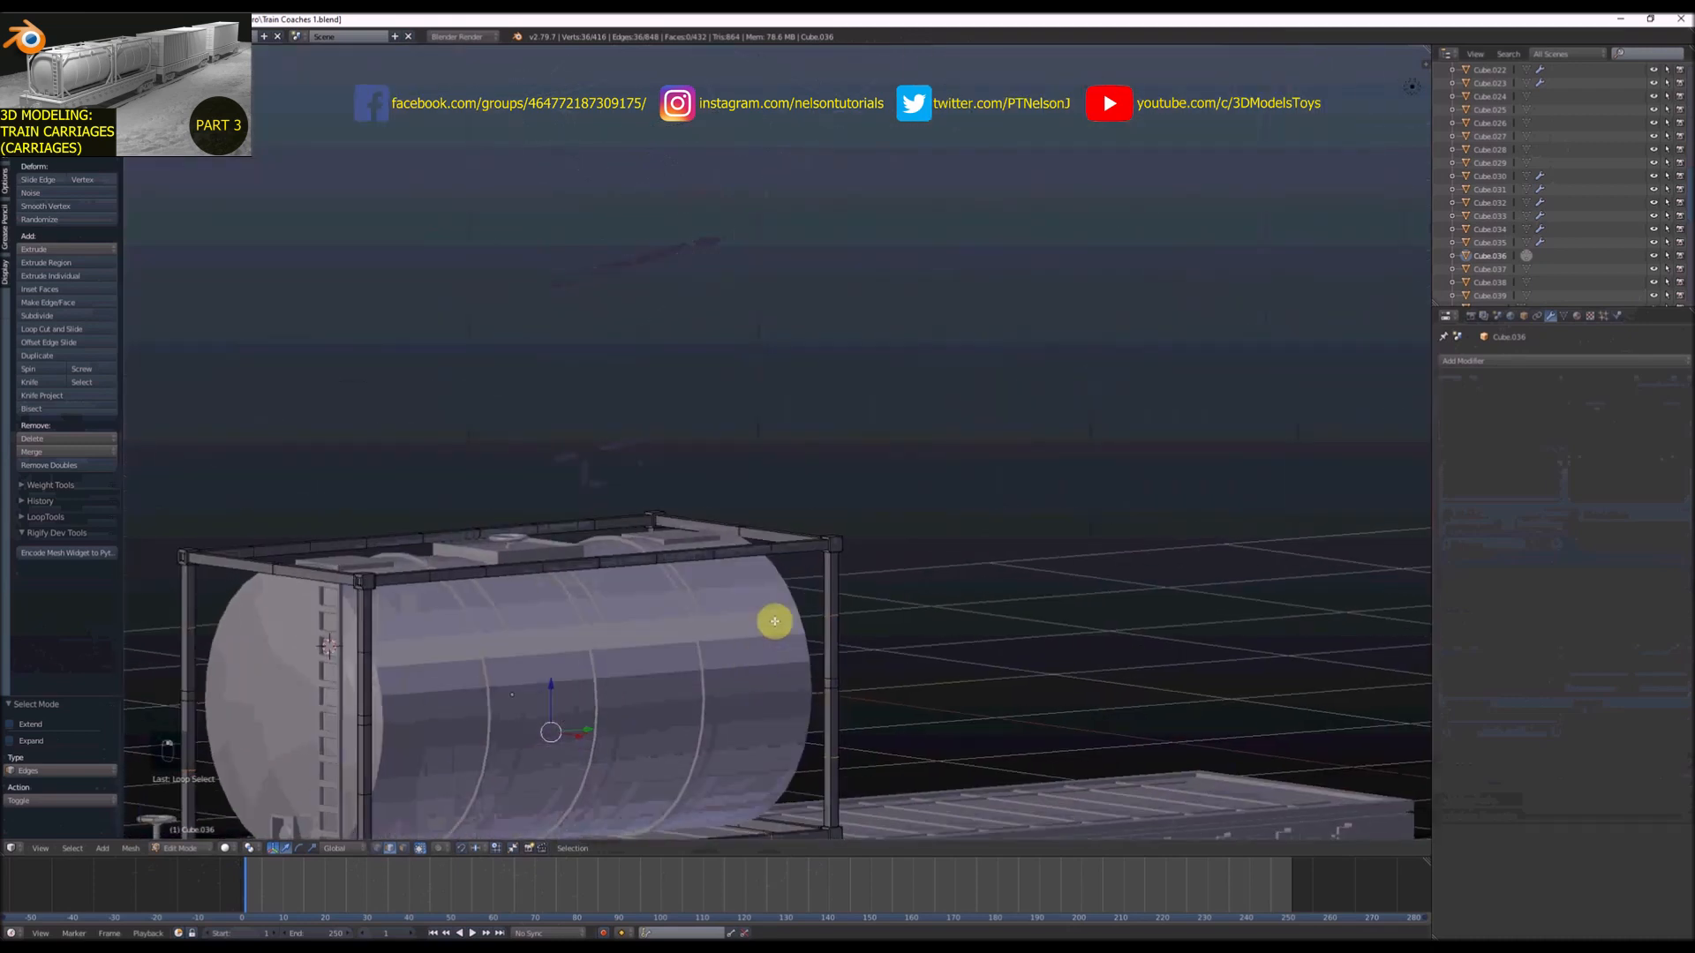
scroll(809, 617, down, 4)
scroll(602, 665, up, 6)
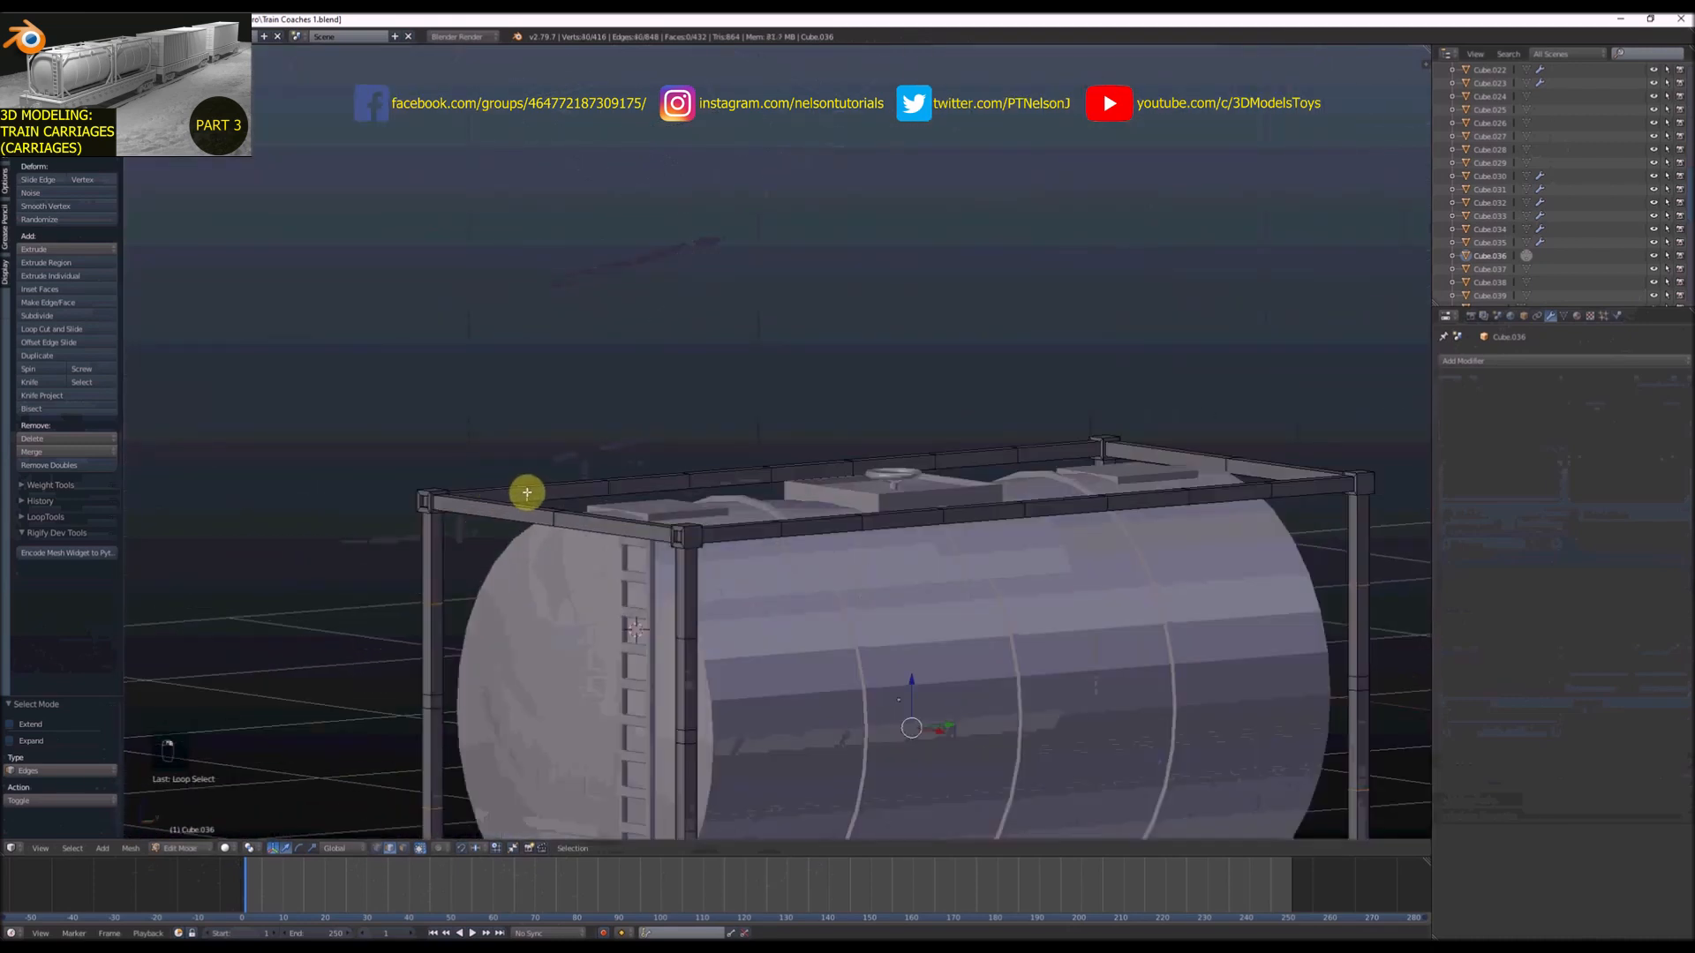
scroll(673, 507, down, 4)
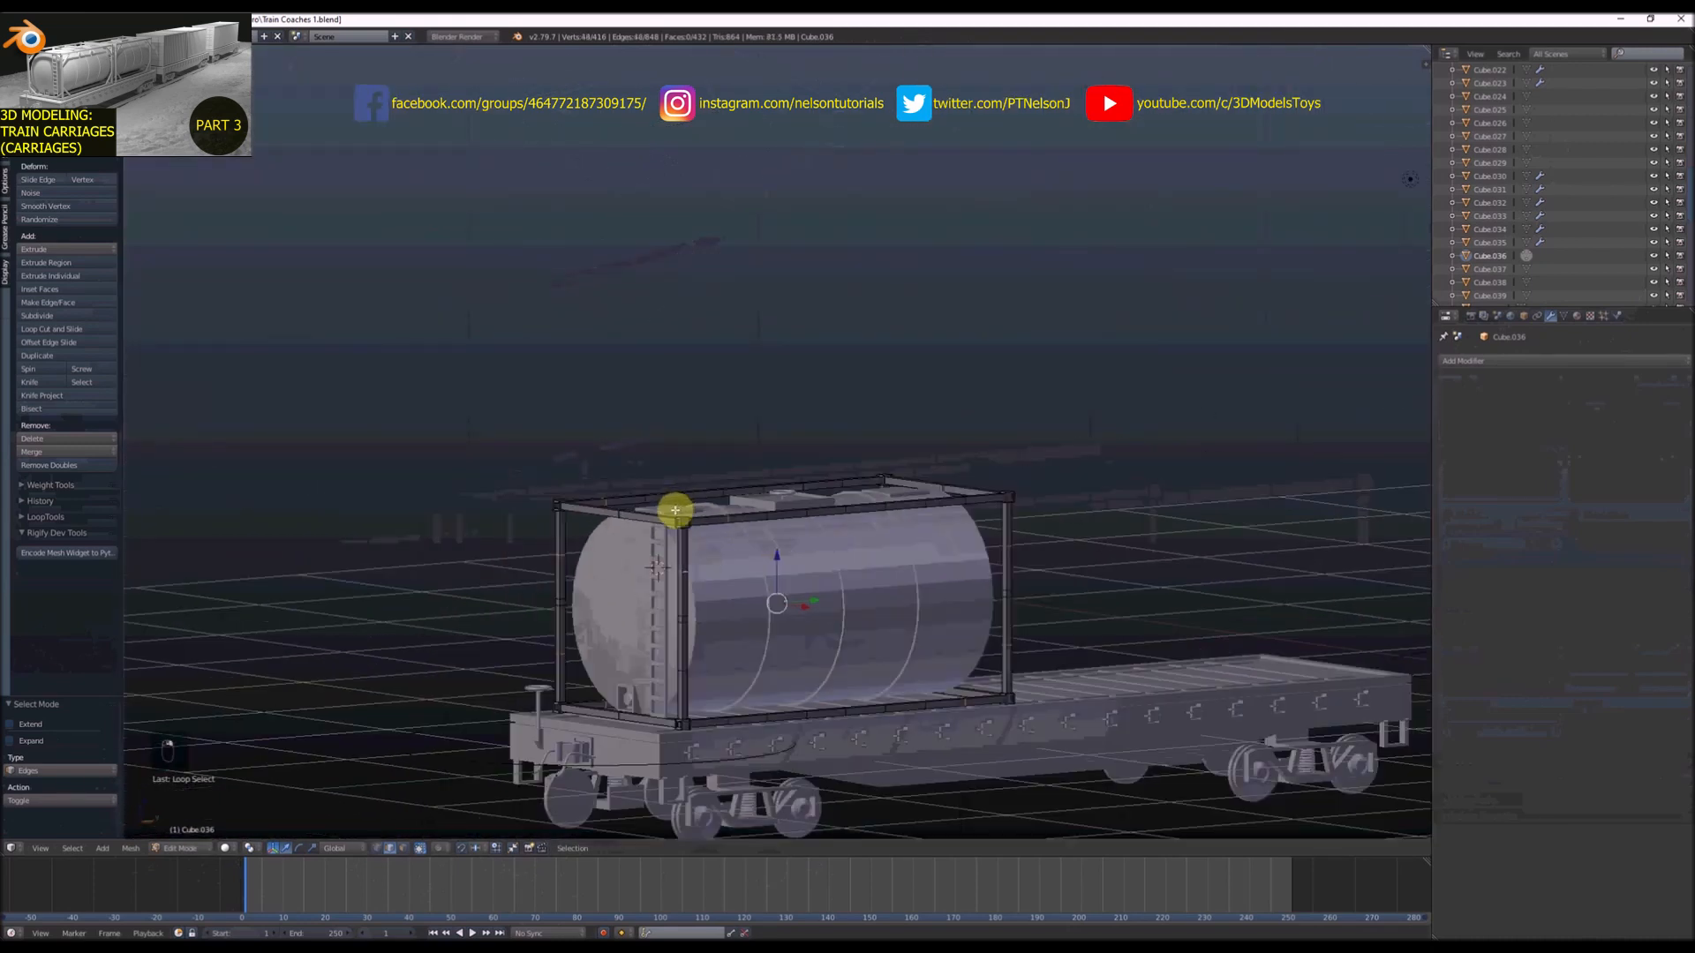
scroll(701, 654, up, 8)
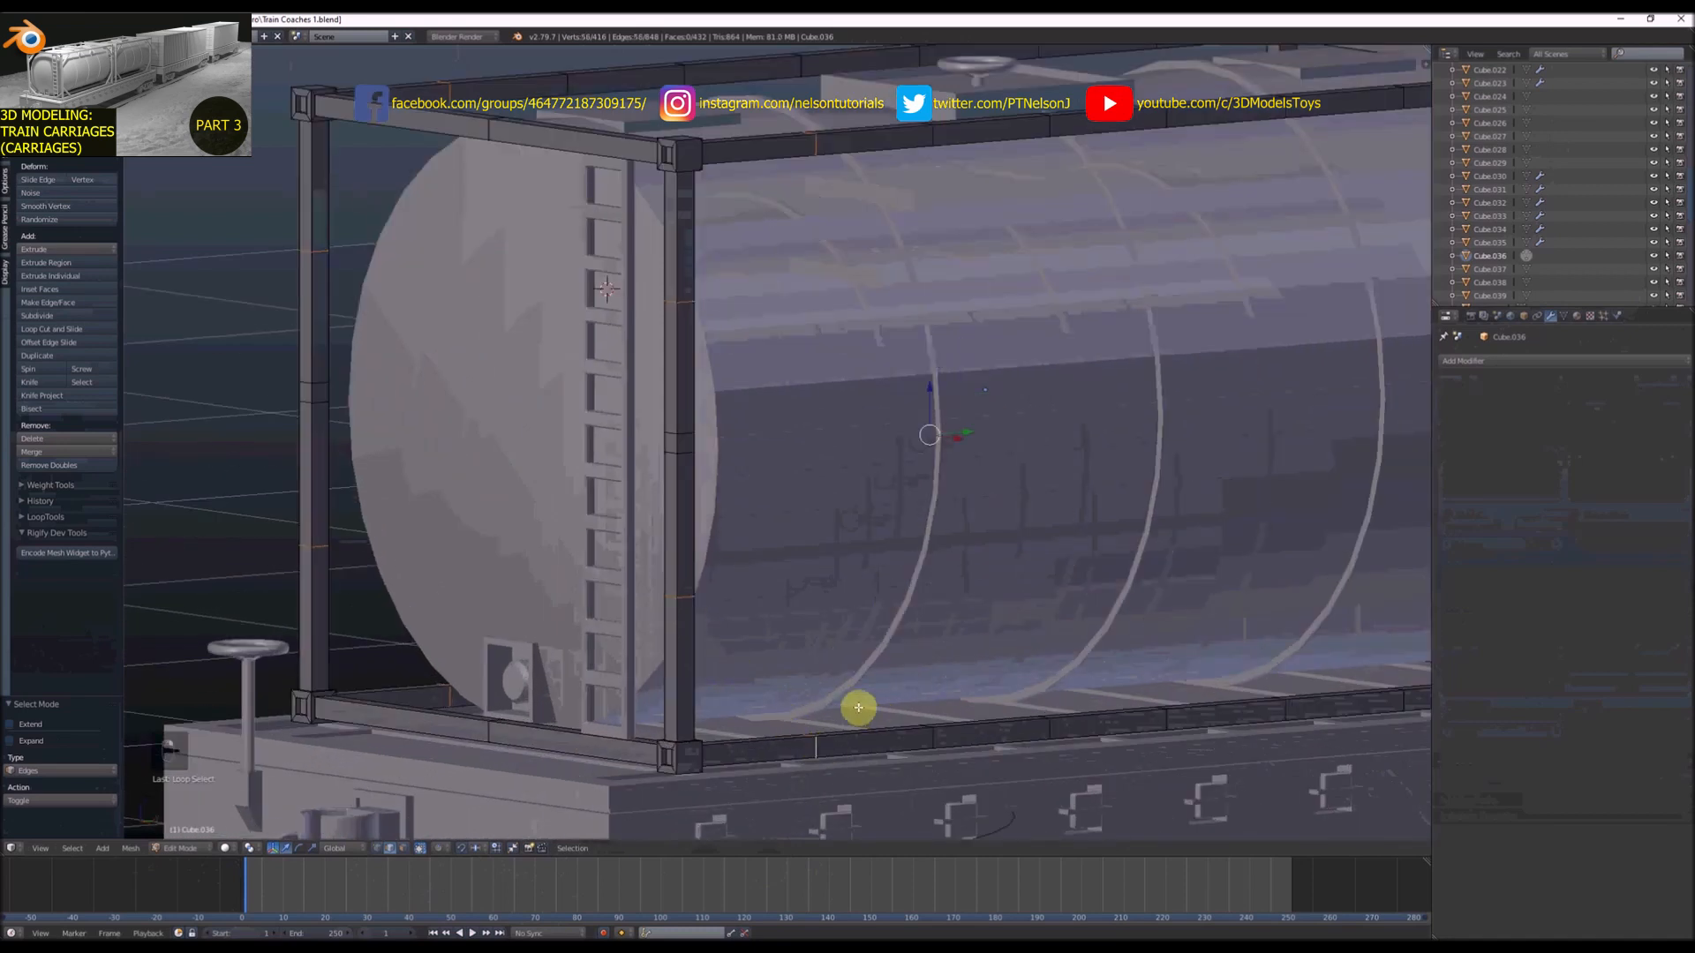
click(251, 850)
click(275, 806)
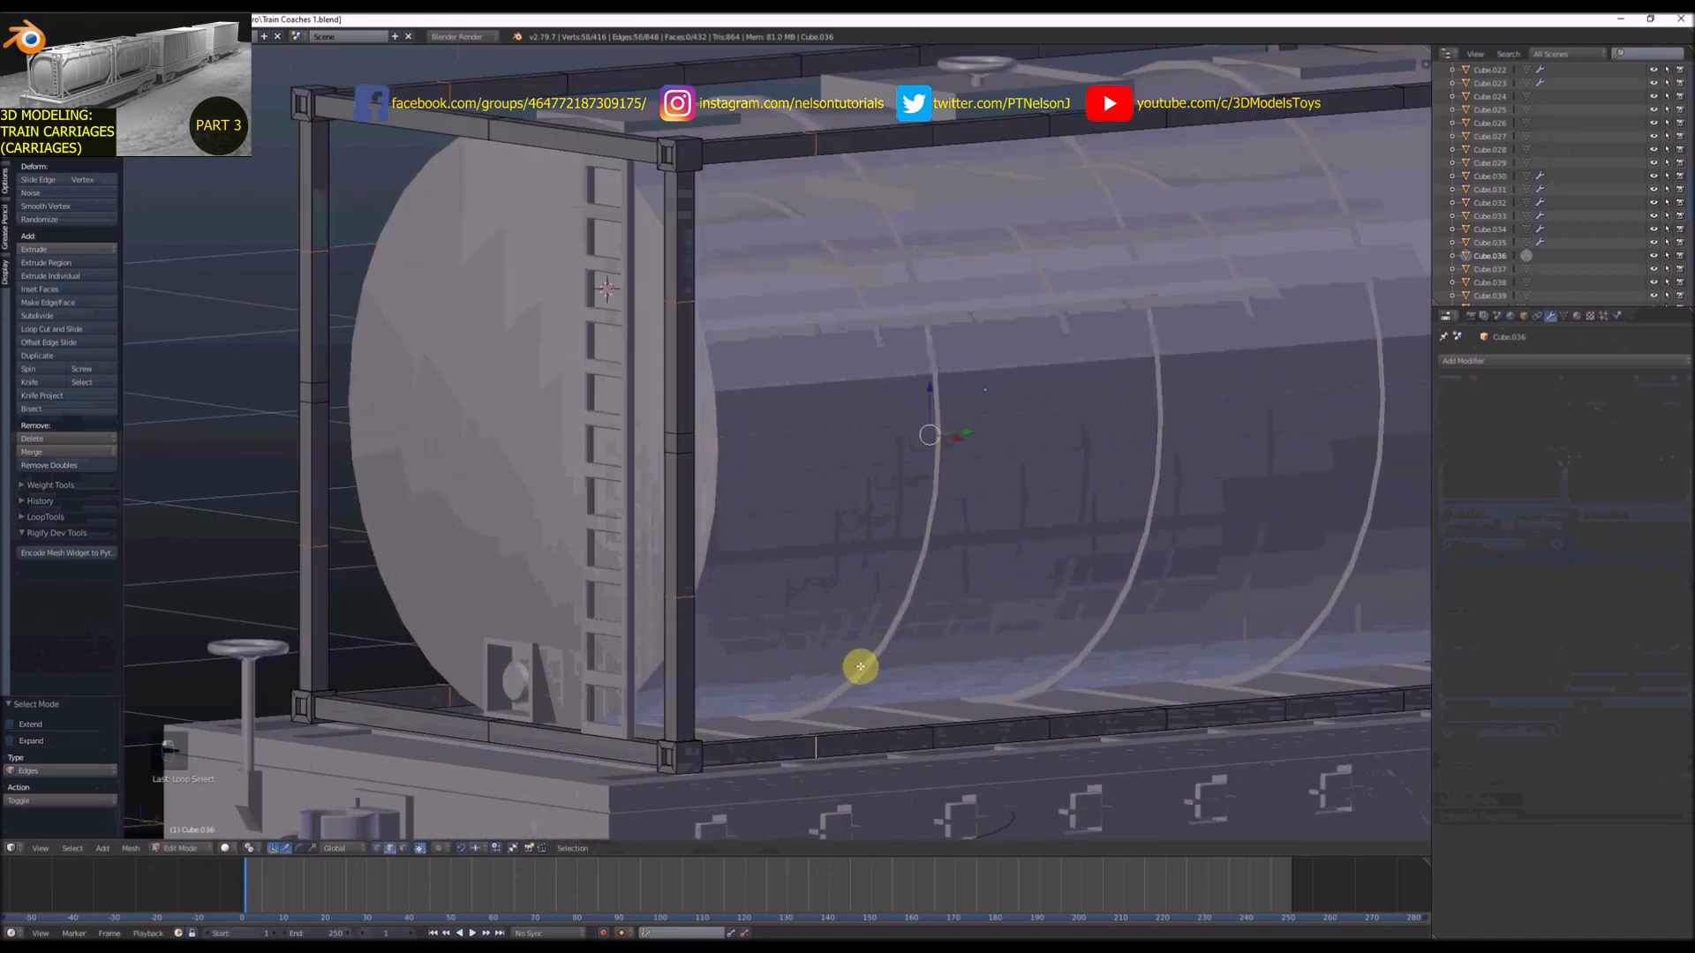
key(ctrl+b)
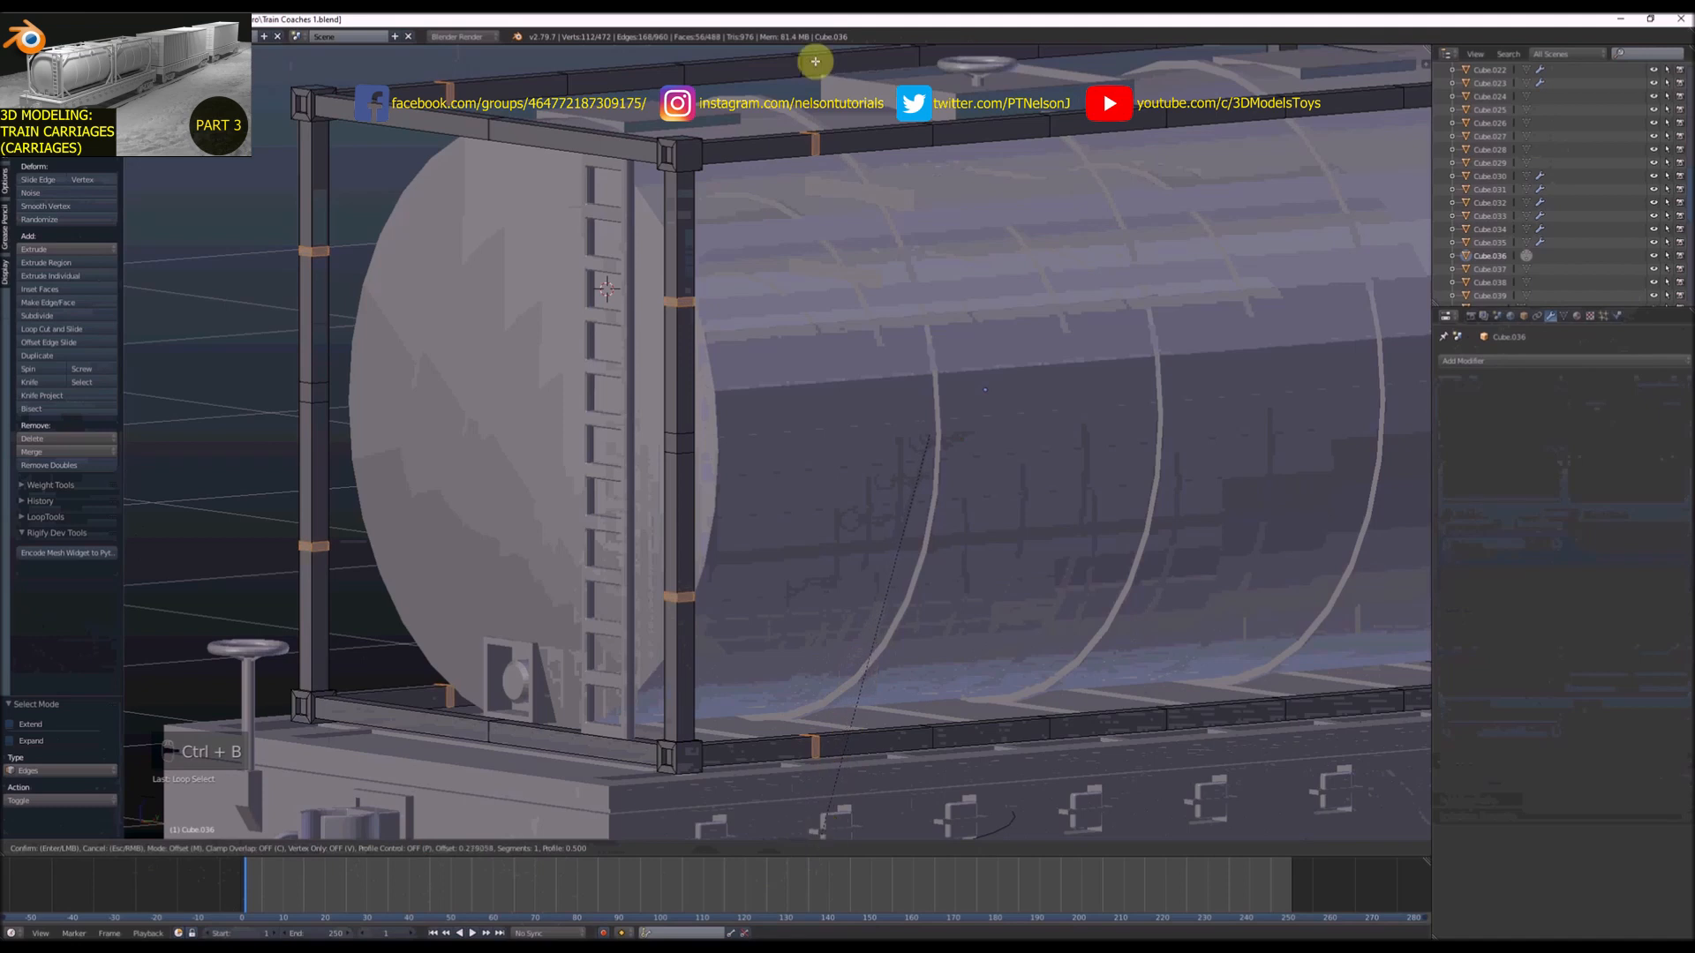
click(769, 328)
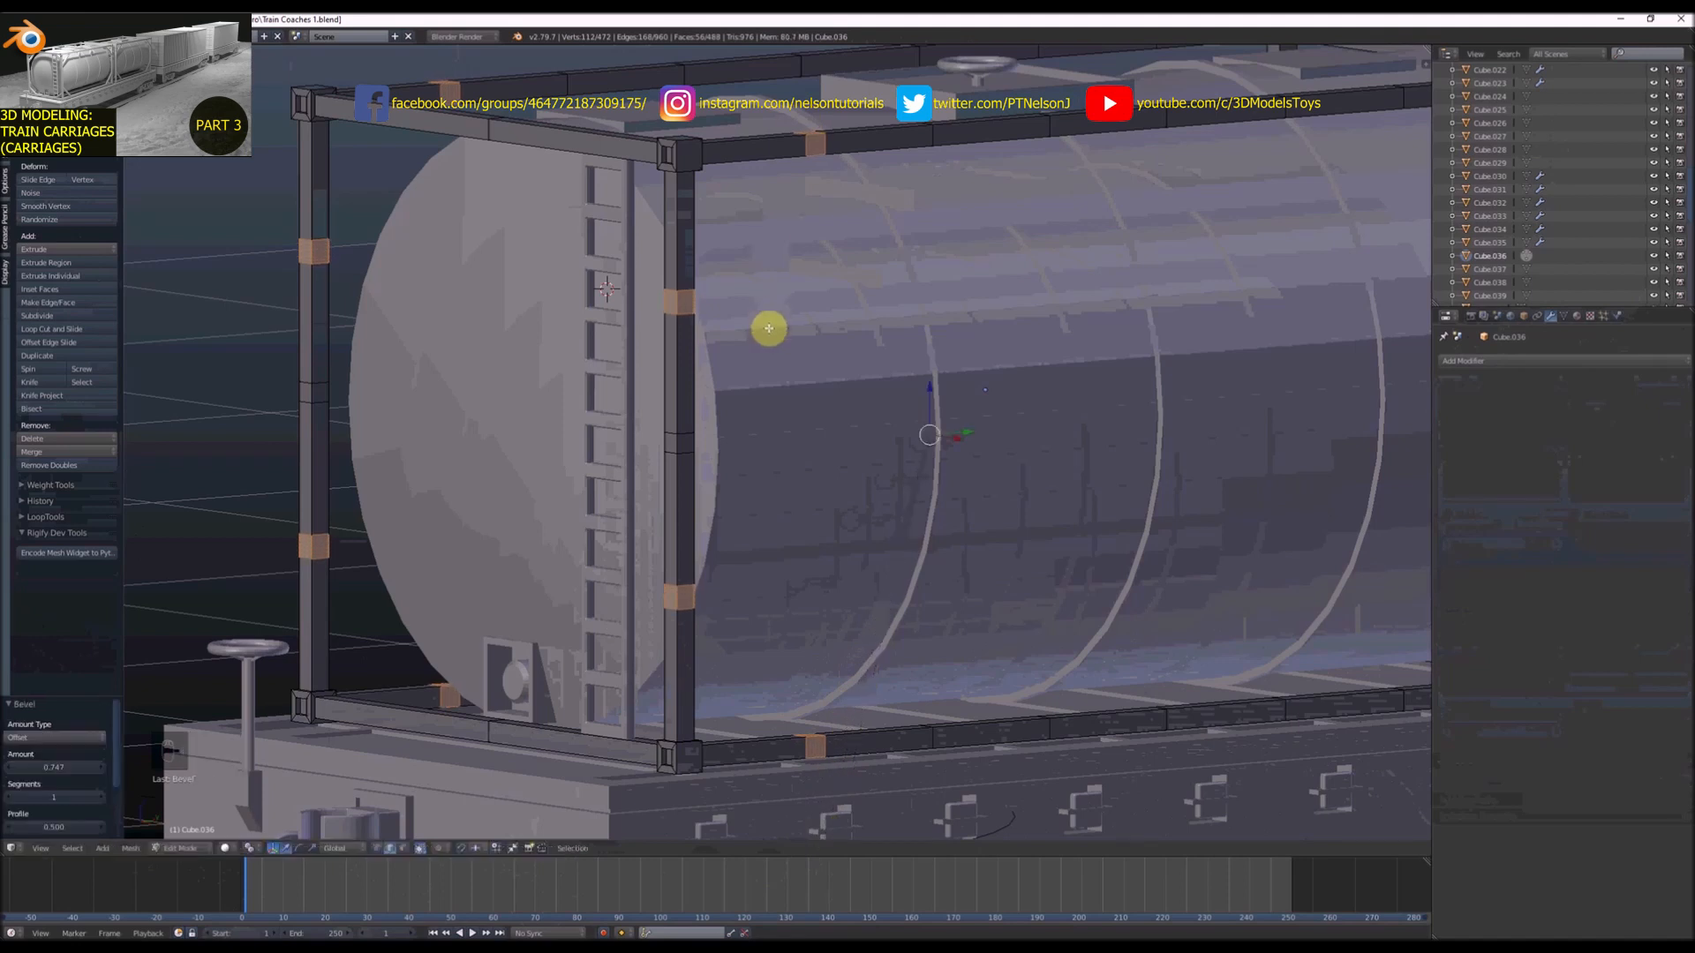
Bridge the bevelled inner faces of post and lower rail into a diagonal brace at the ladder-end corner nearest the ladder
key(ctrl+Tab)
click(768, 345)
scroll(756, 374, down, 4)
middle_drag(757, 374, 676, 409)
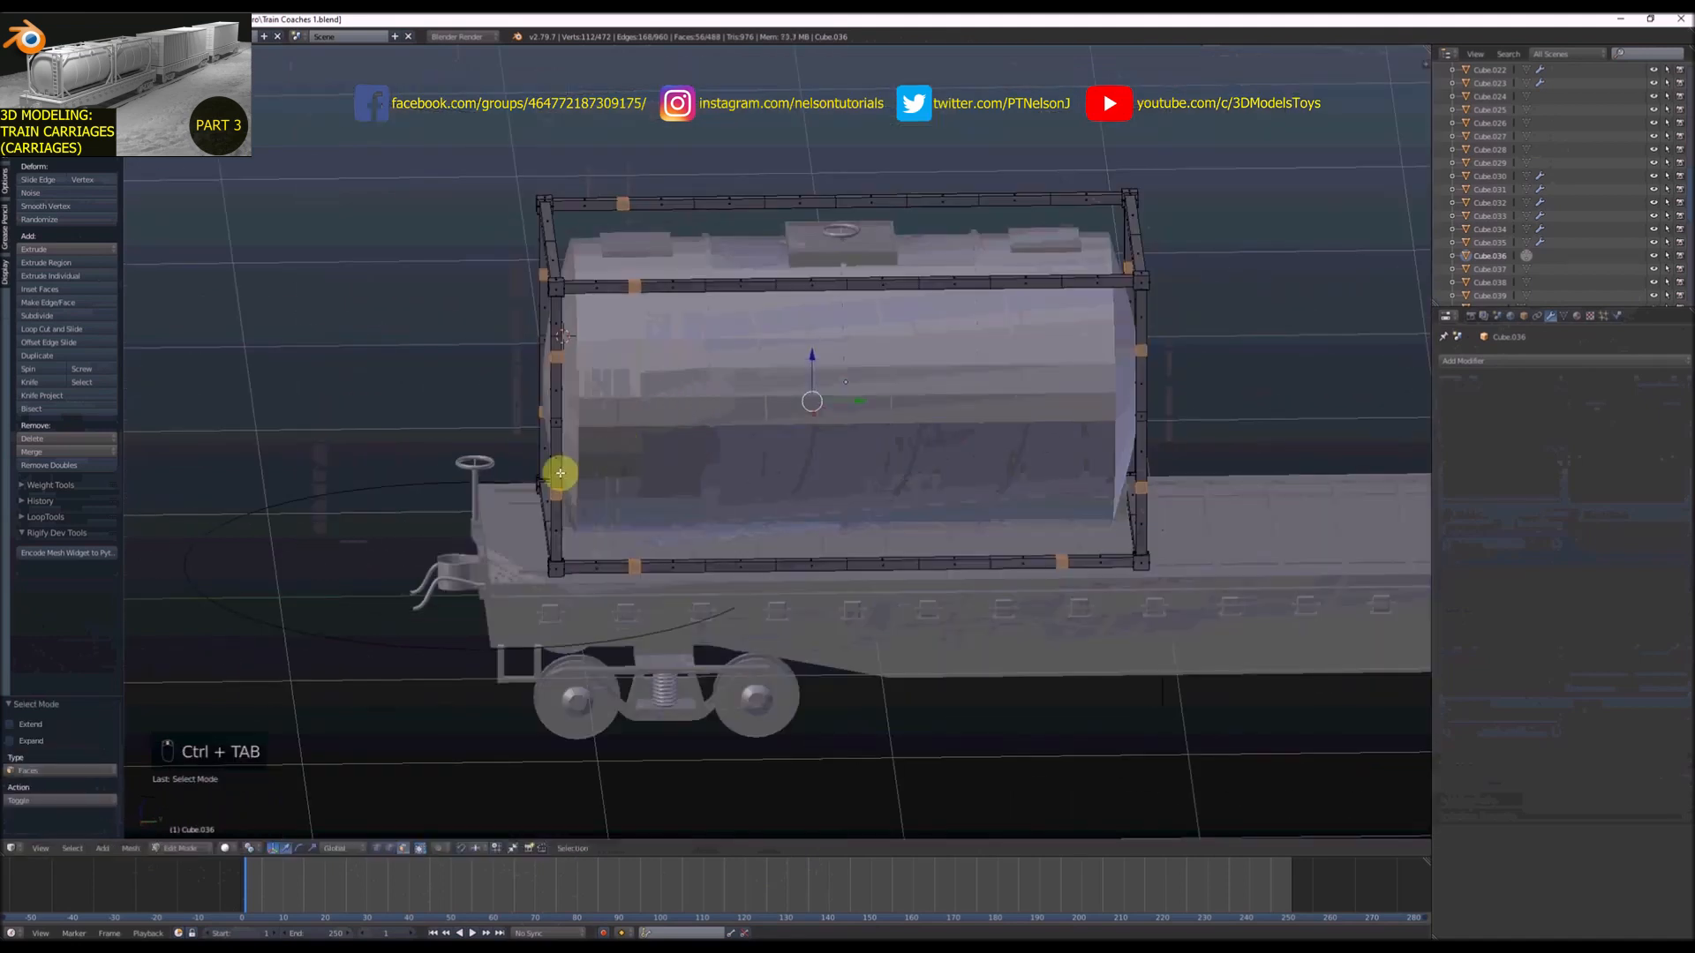
scroll(560, 478, up, 6)
right_click(468, 484)
key(w)
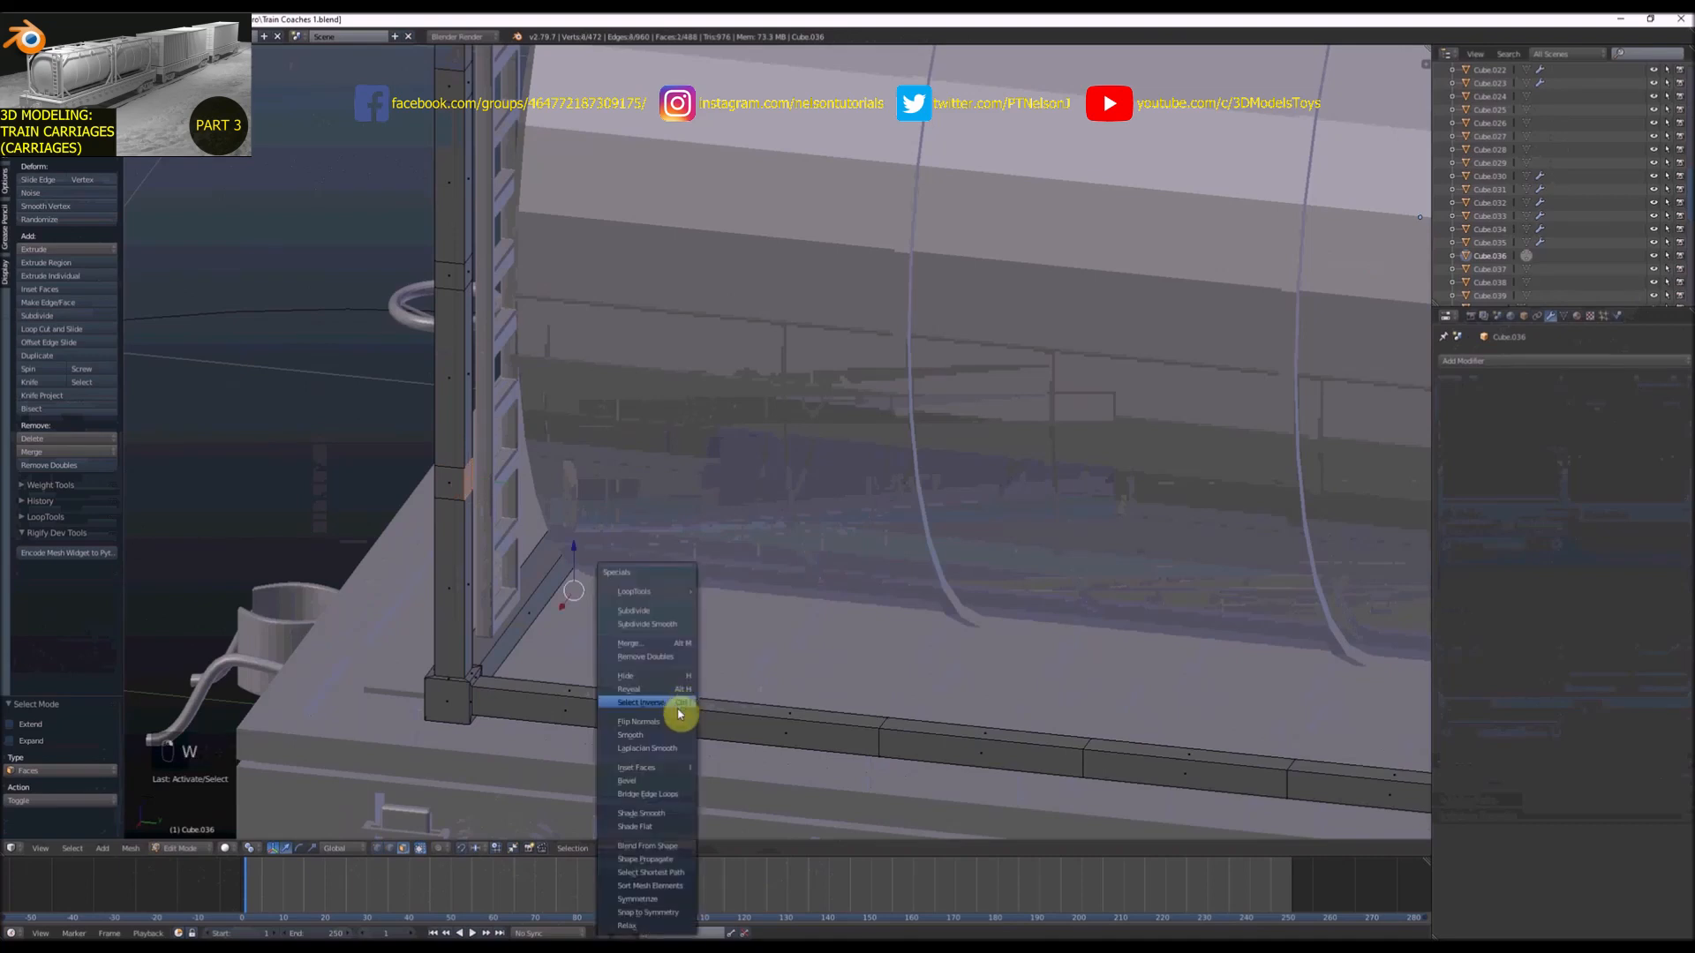
click(673, 788)
Try to bridge an inner face of the same post to the upper side rail, and undo the bridge
right_click(470, 275)
scroll(511, 249, down, 6)
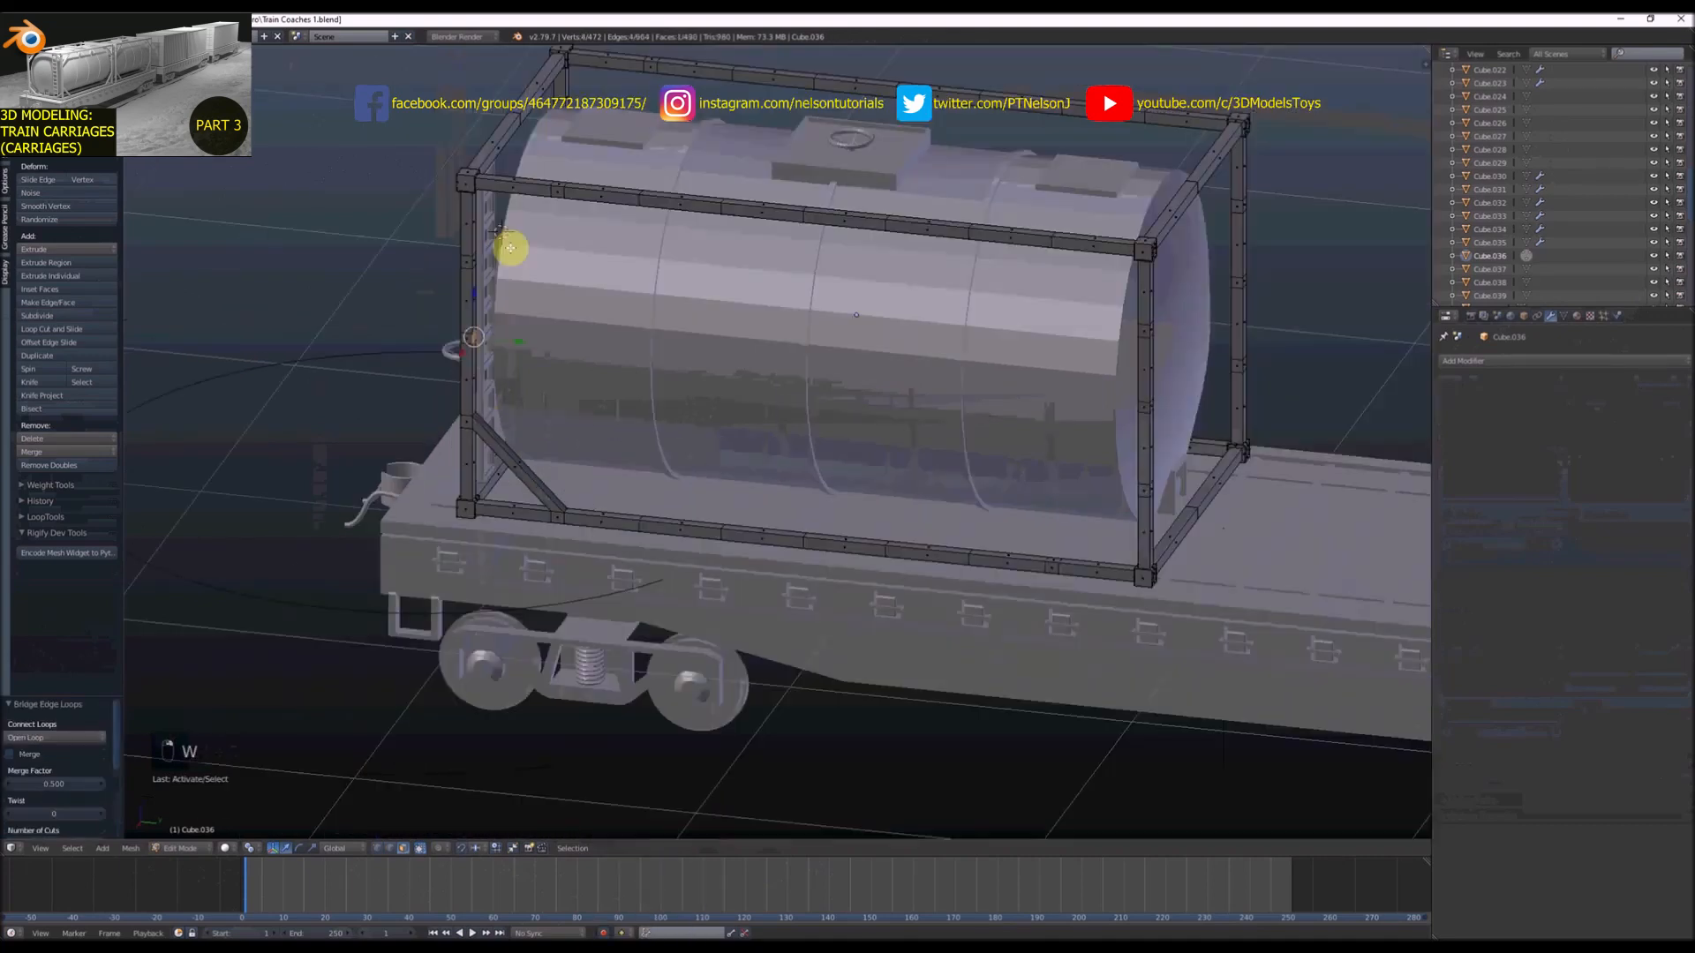
scroll(512, 249, up, 4)
middle_drag(514, 250, 557, 209)
key(w)
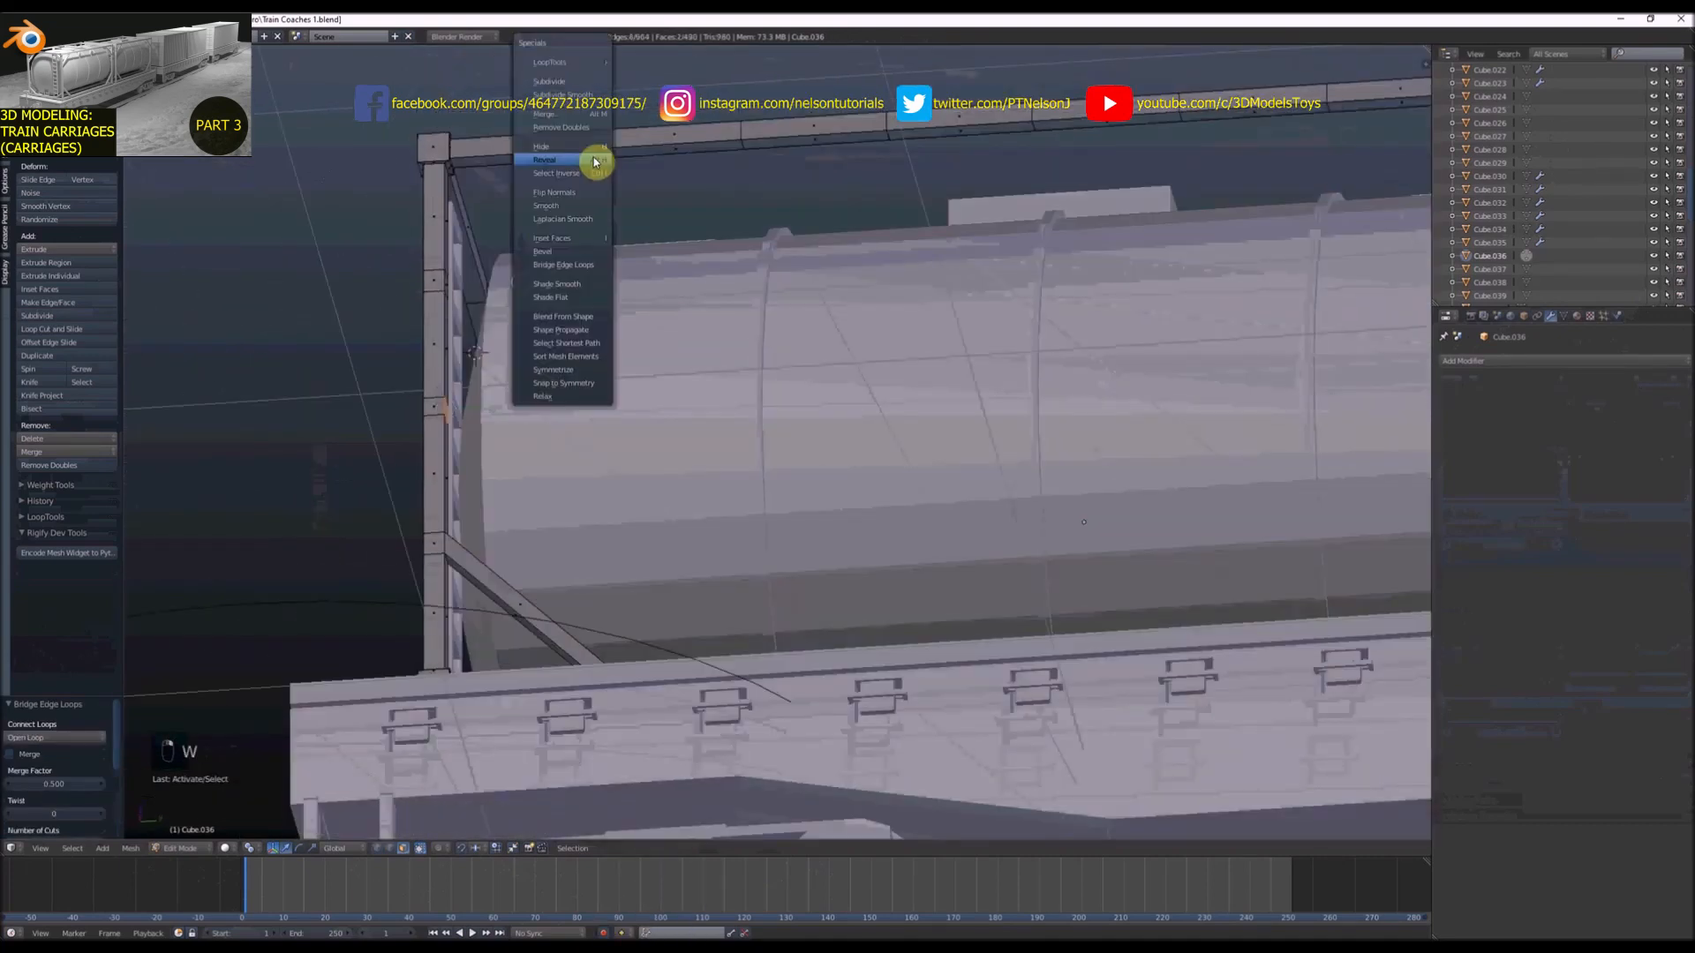
click(570, 272)
scroll(492, 284, down, 6)
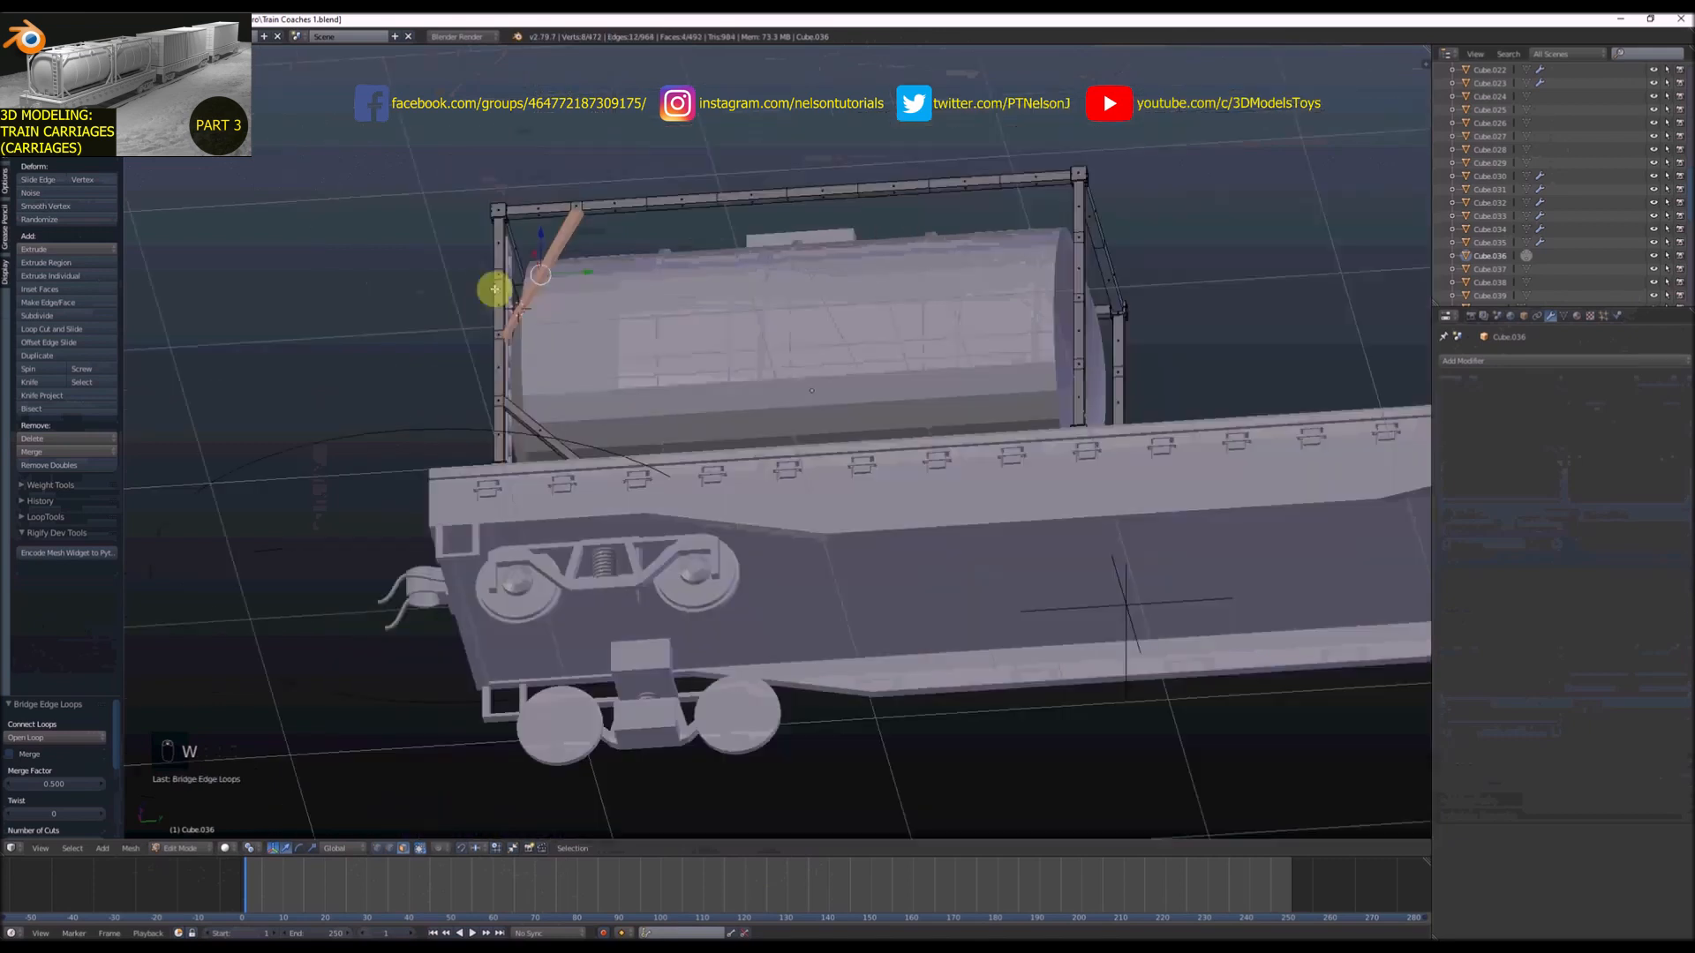
scroll(495, 276, up, 6)
key(ctrl+z)
Bridge the upper bevelled face of that ladder-end post to the matching upper rail face as a diagonal brace
right_click(492, 271)
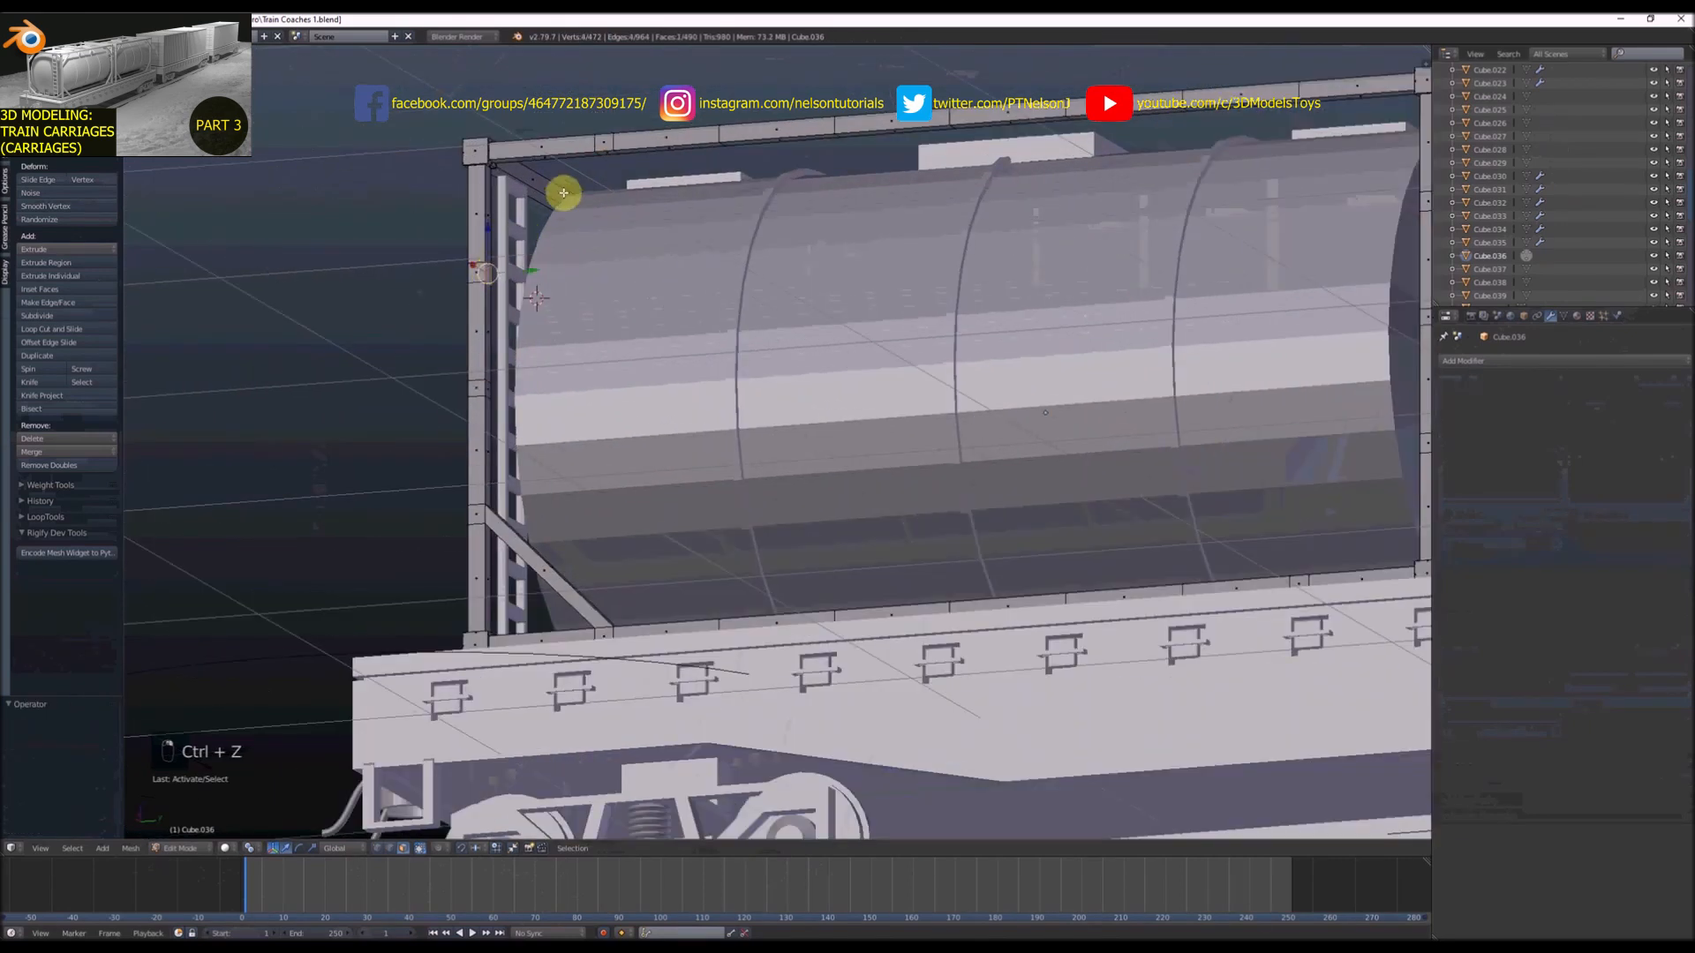
key(w)
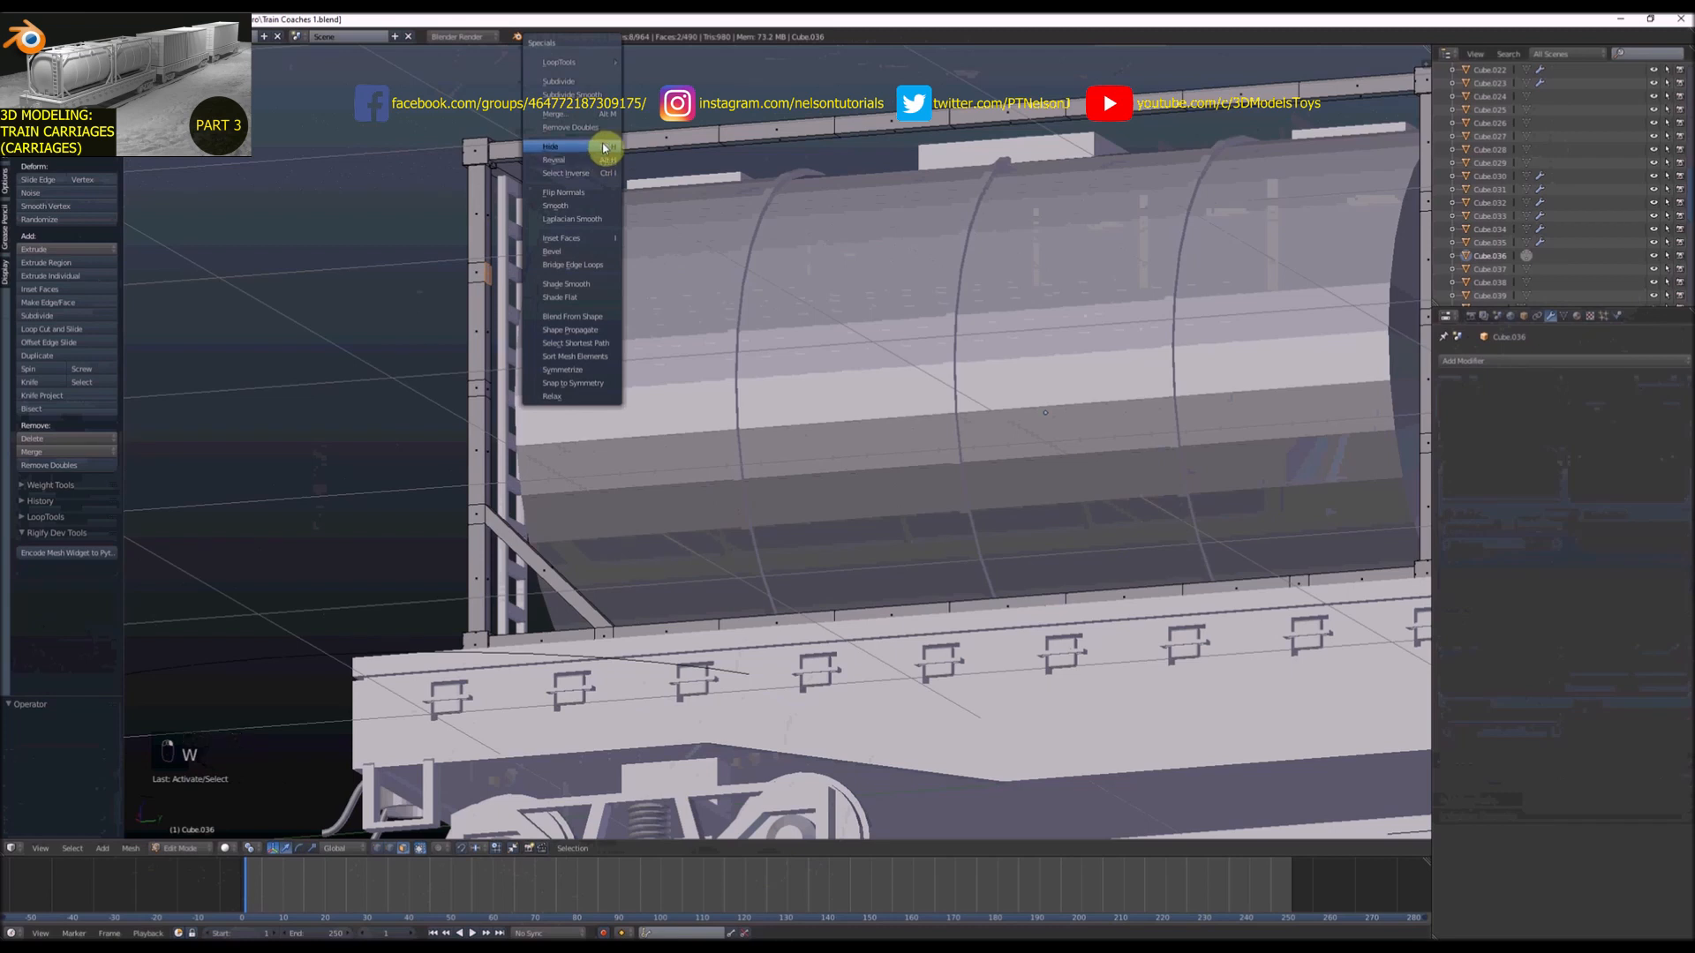
click(586, 265)
scroll(581, 265, down, 4)
middle_drag(579, 265, 784, 255)
scroll(804, 296, up, 4)
right_click(798, 313)
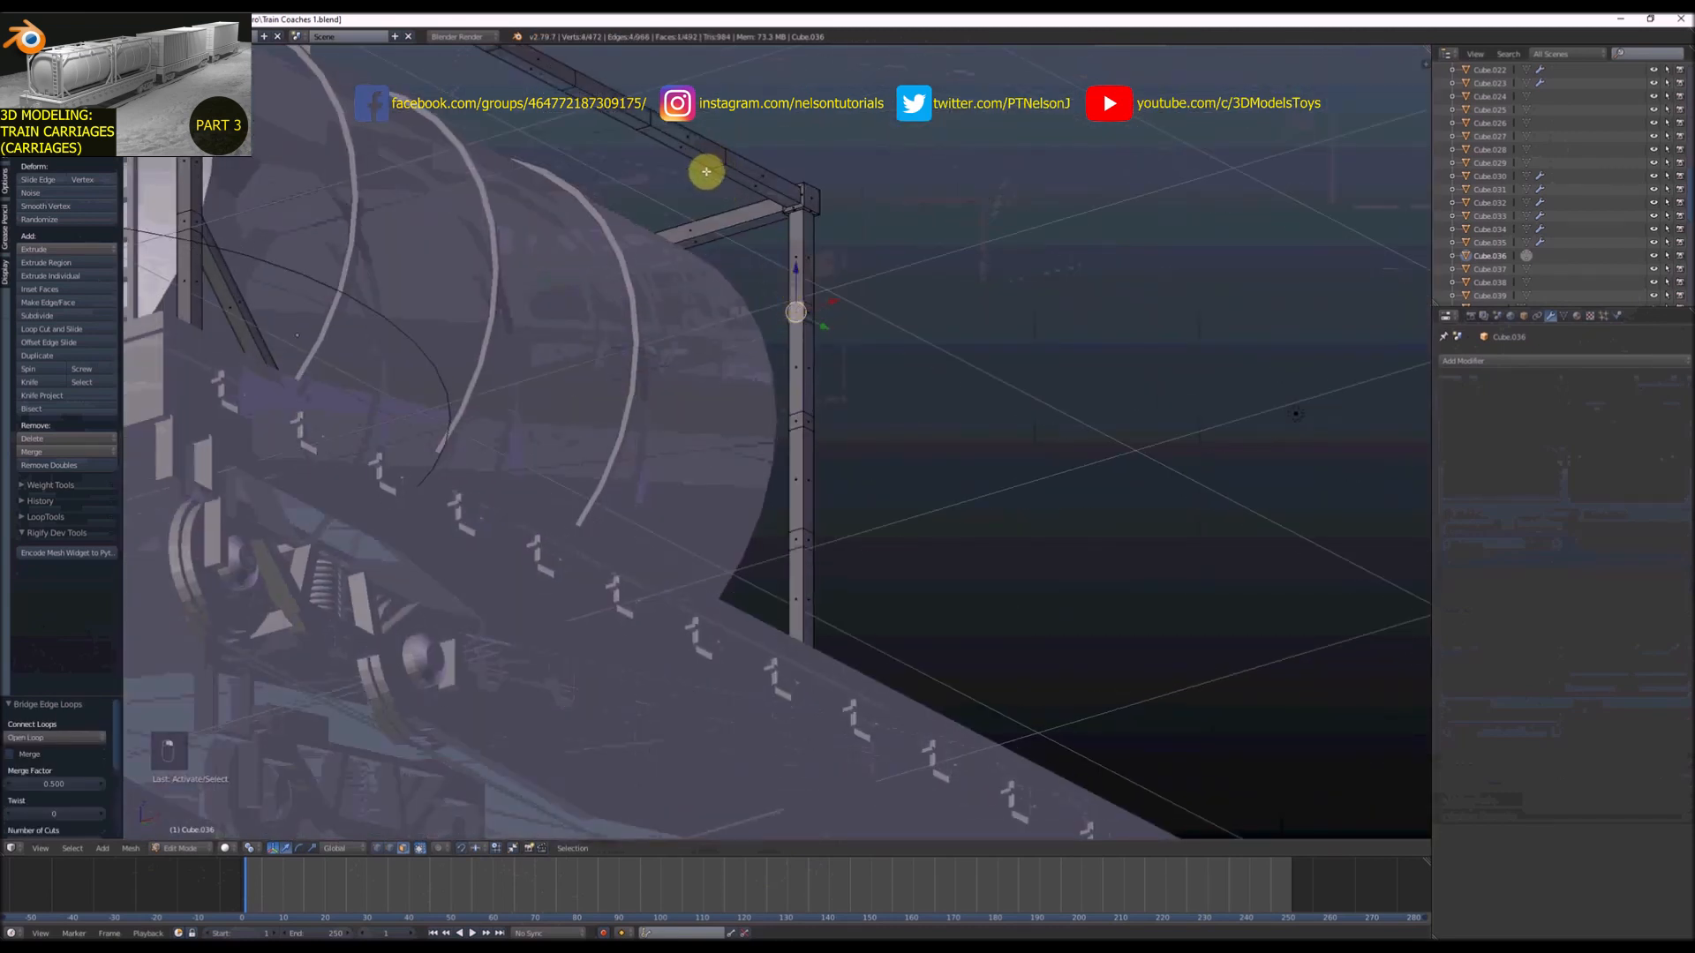
scroll(713, 196, down, 4)
middle_drag(761, 189, 720, 262)
scroll(721, 280, up, 4)
Bevel the edge loops nearest the corners on both upper side rails, opposite the ladder end, by 0.695
key(ctrl+Tab)
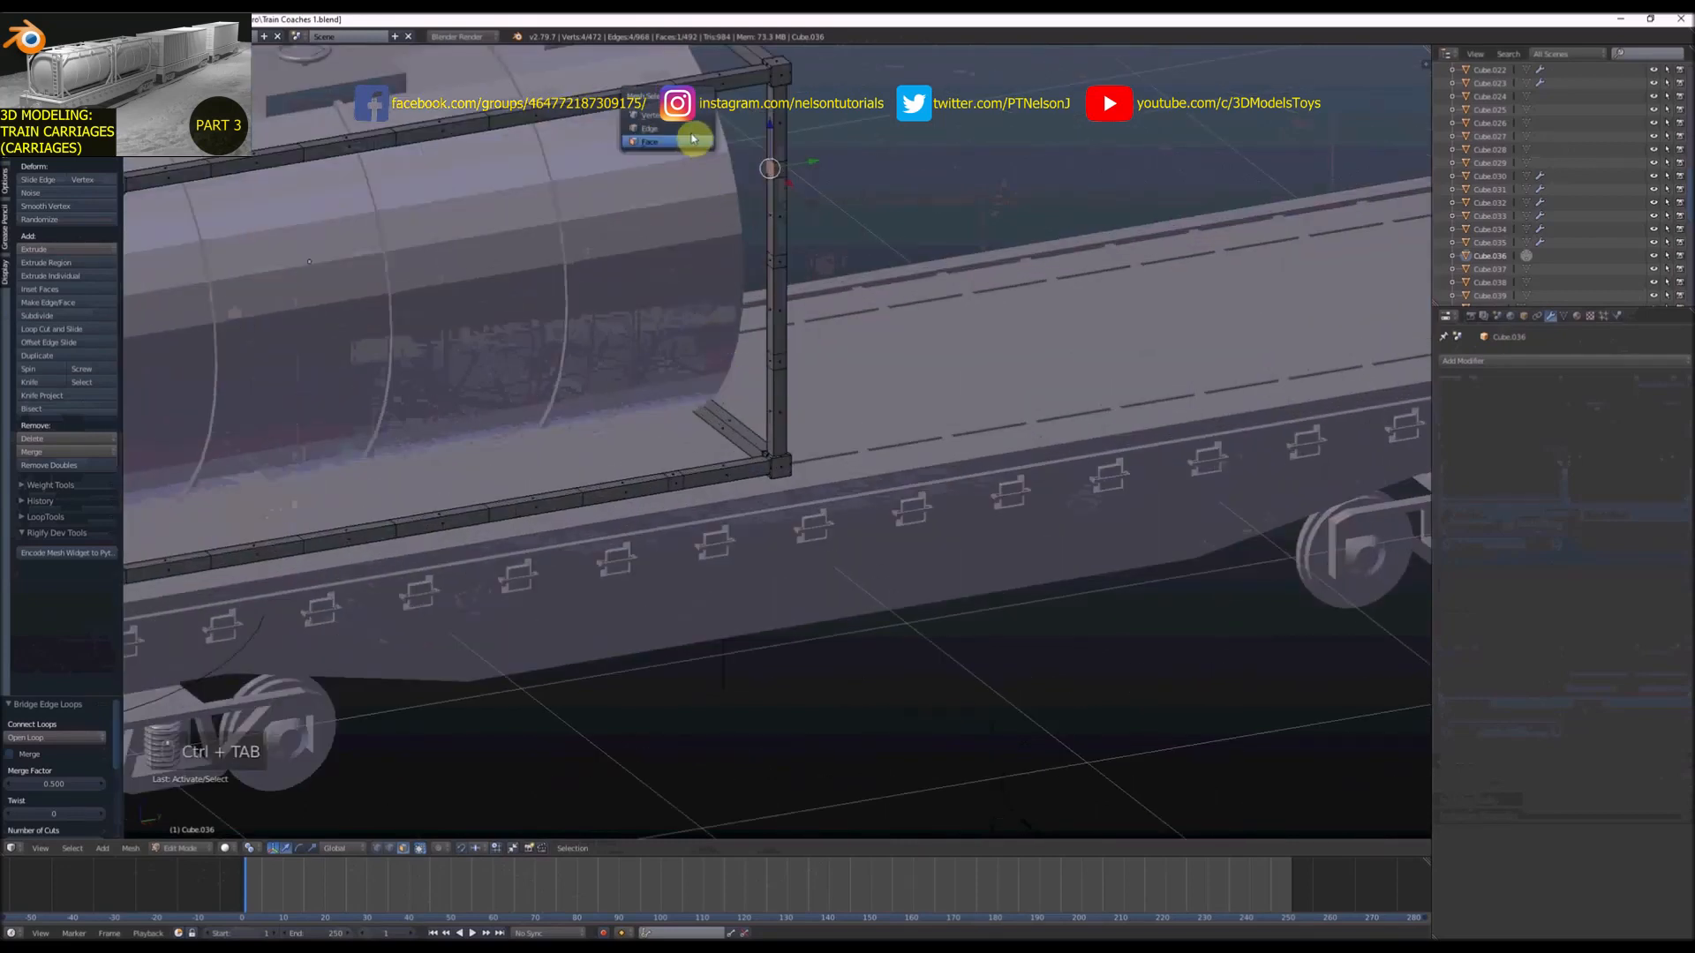
click(691, 133)
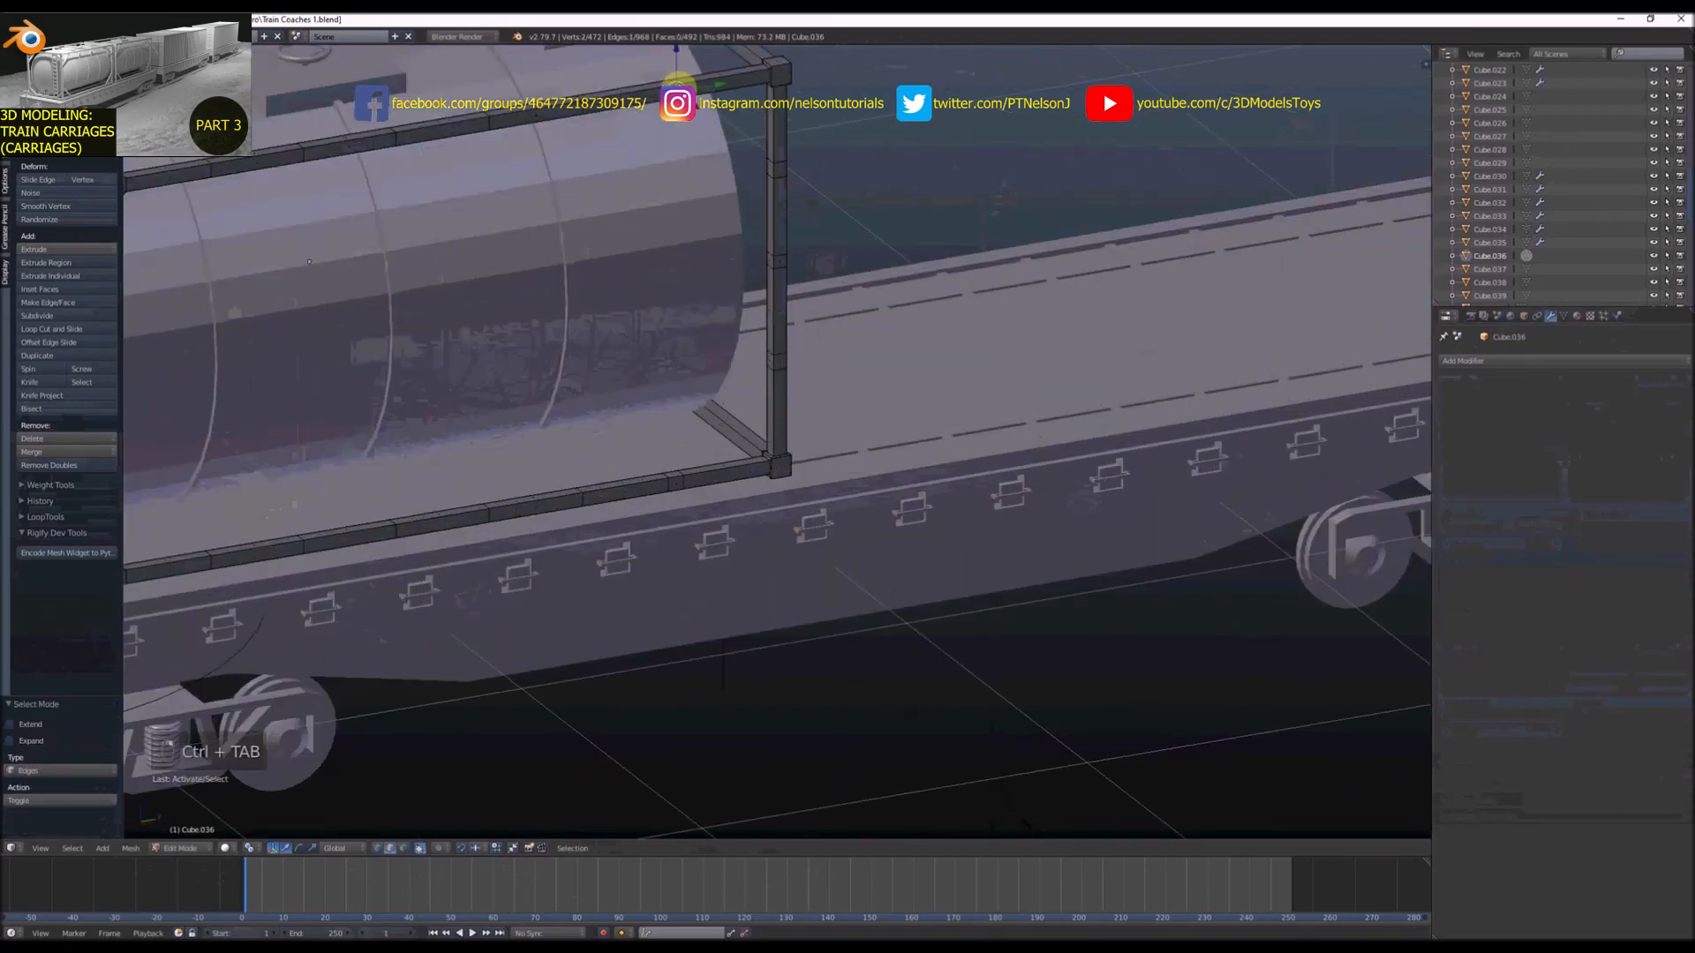
scroll(680, 93, down, 4)
middle_drag(679, 93, 700, 189)
scroll(700, 212, up, 4)
key(KP_3)
key(z)
scroll(696, 166, up, 8)
scroll(692, 151, down, 5)
scroll(674, 151, up, 5)
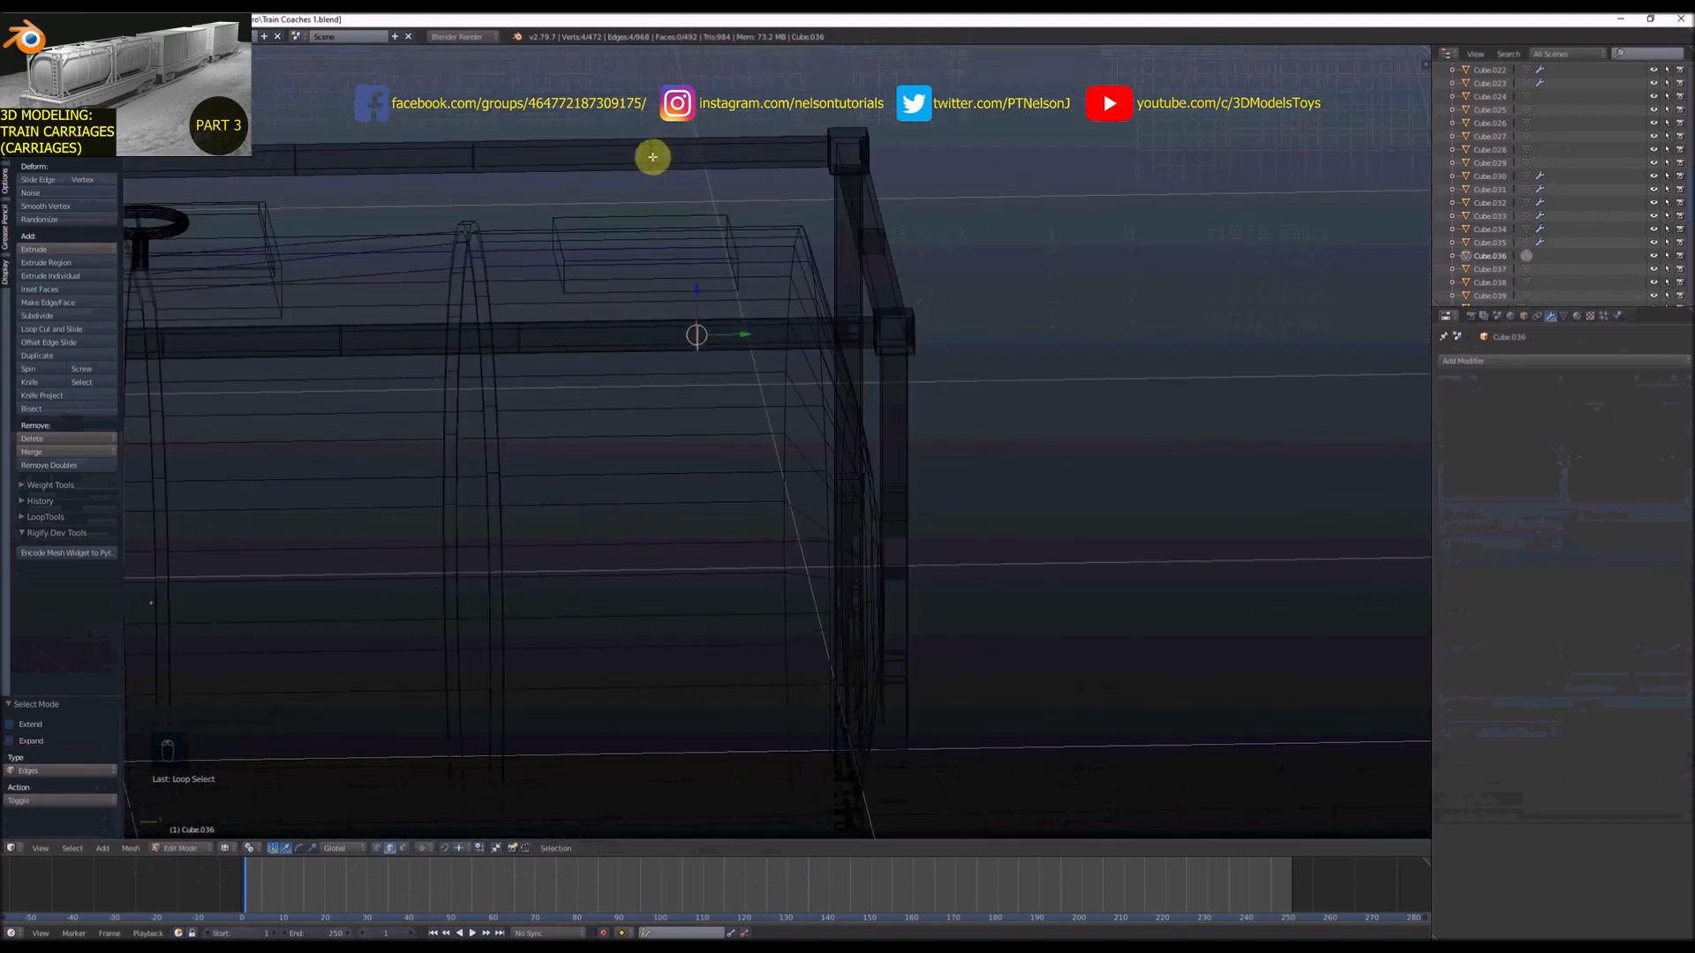
right_click(653, 157)
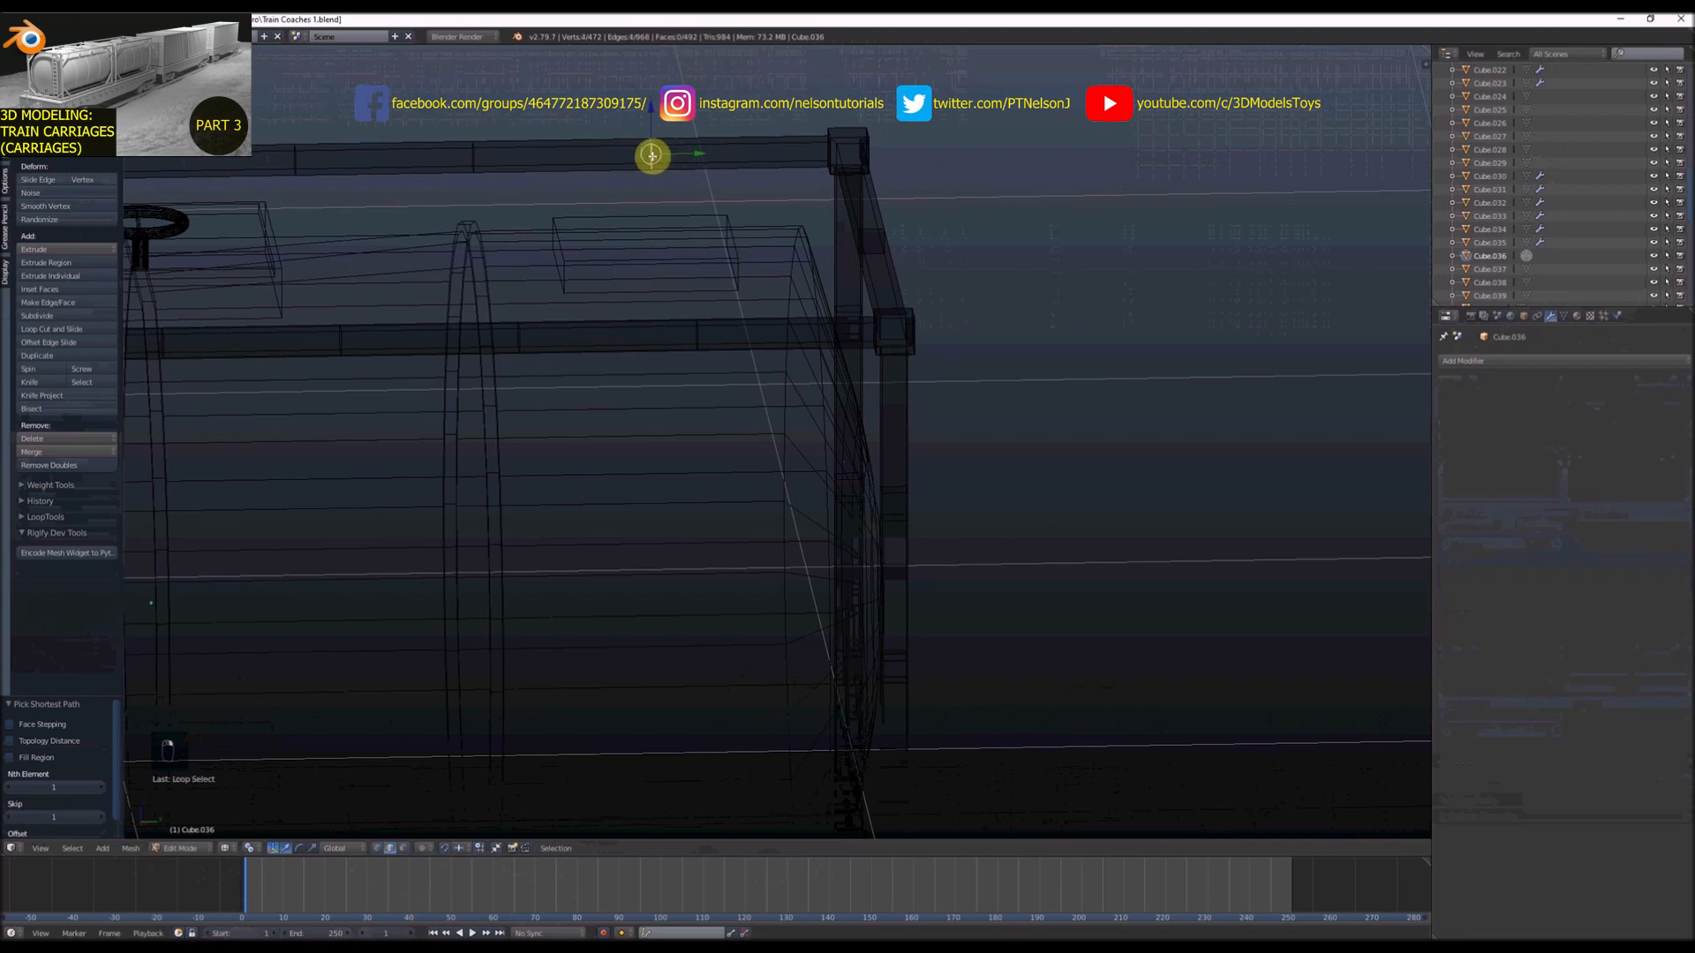
shift+right_click(695, 338)
scroll(706, 329, up, 1)
key(ctrl+b)
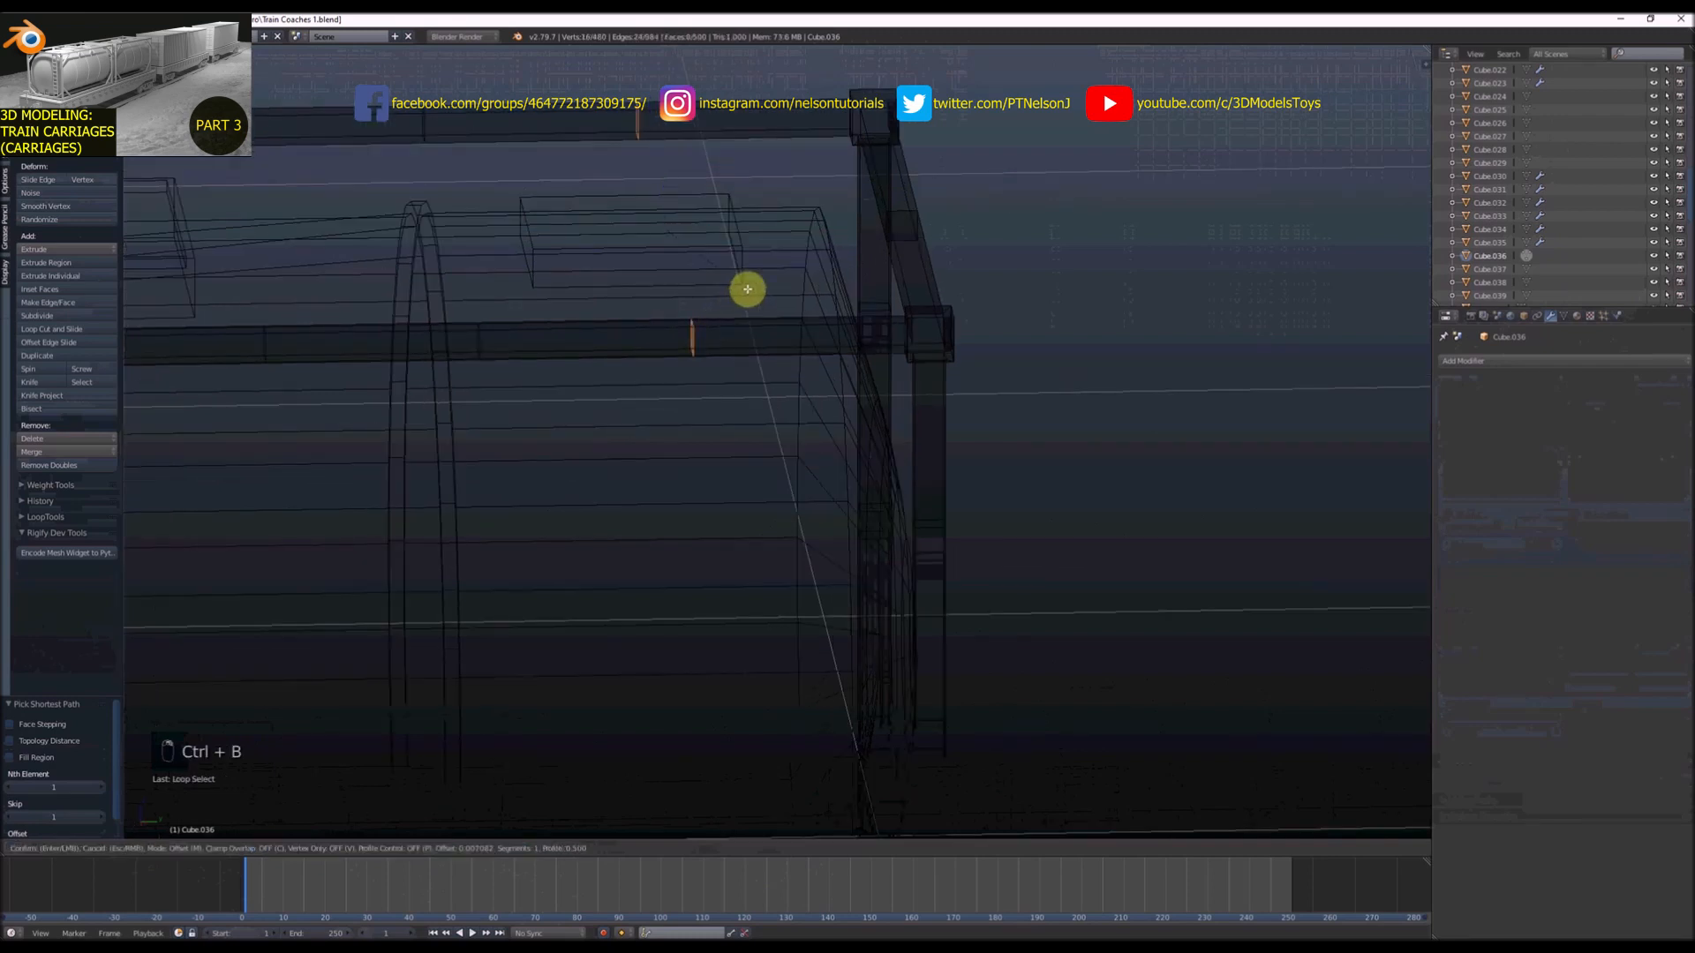
click(1224, 664)
Bridge the post and upper rail faces into a diagonal brace at the ladder side's upper corner, opposite the ladder end
key(KP_3)
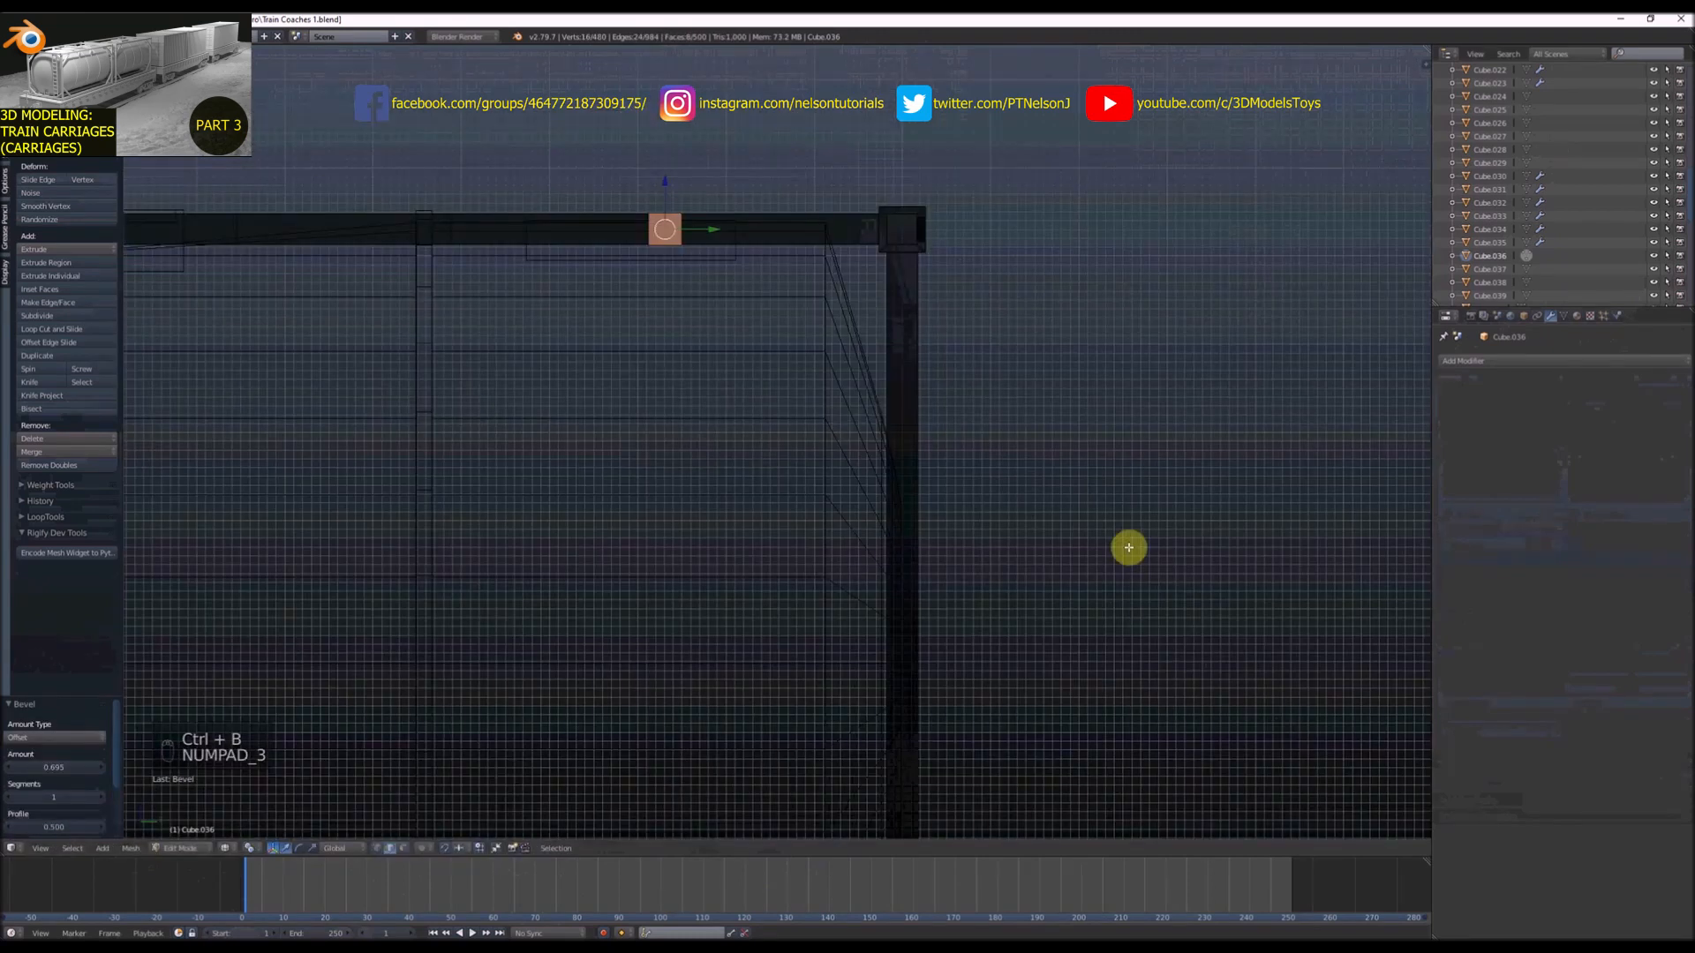
key(z)
key(ctrl+Tab)
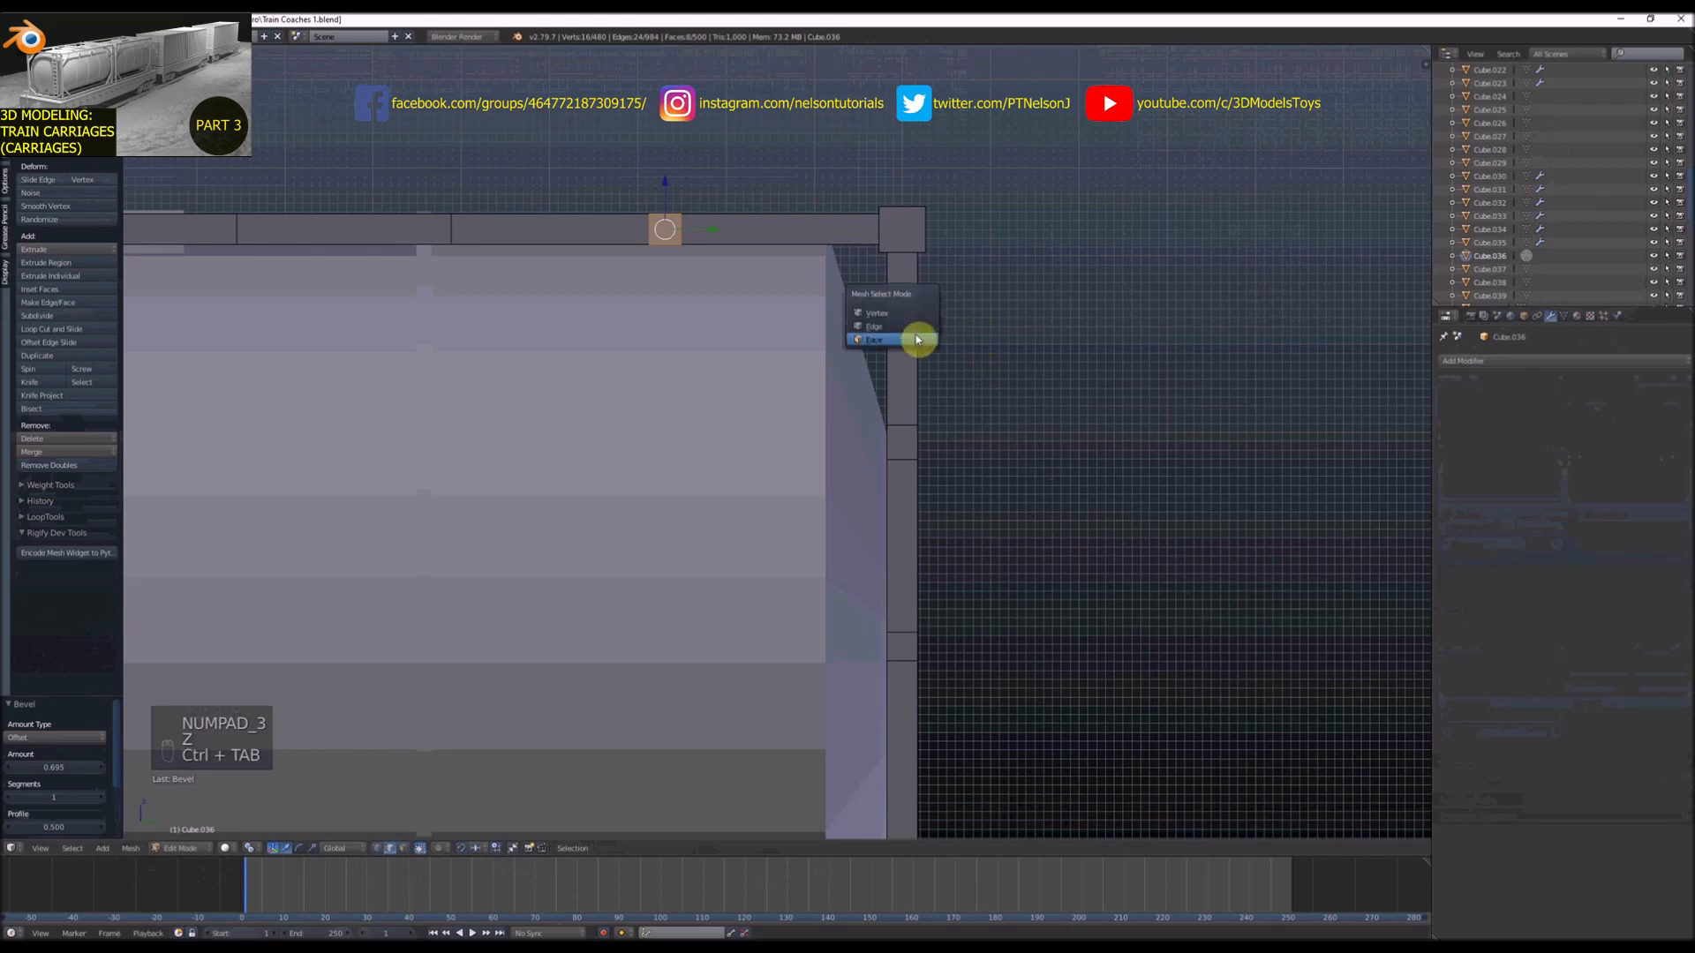
click(910, 351)
middle_drag(900, 435, 1041, 360)
right_click(1043, 309)
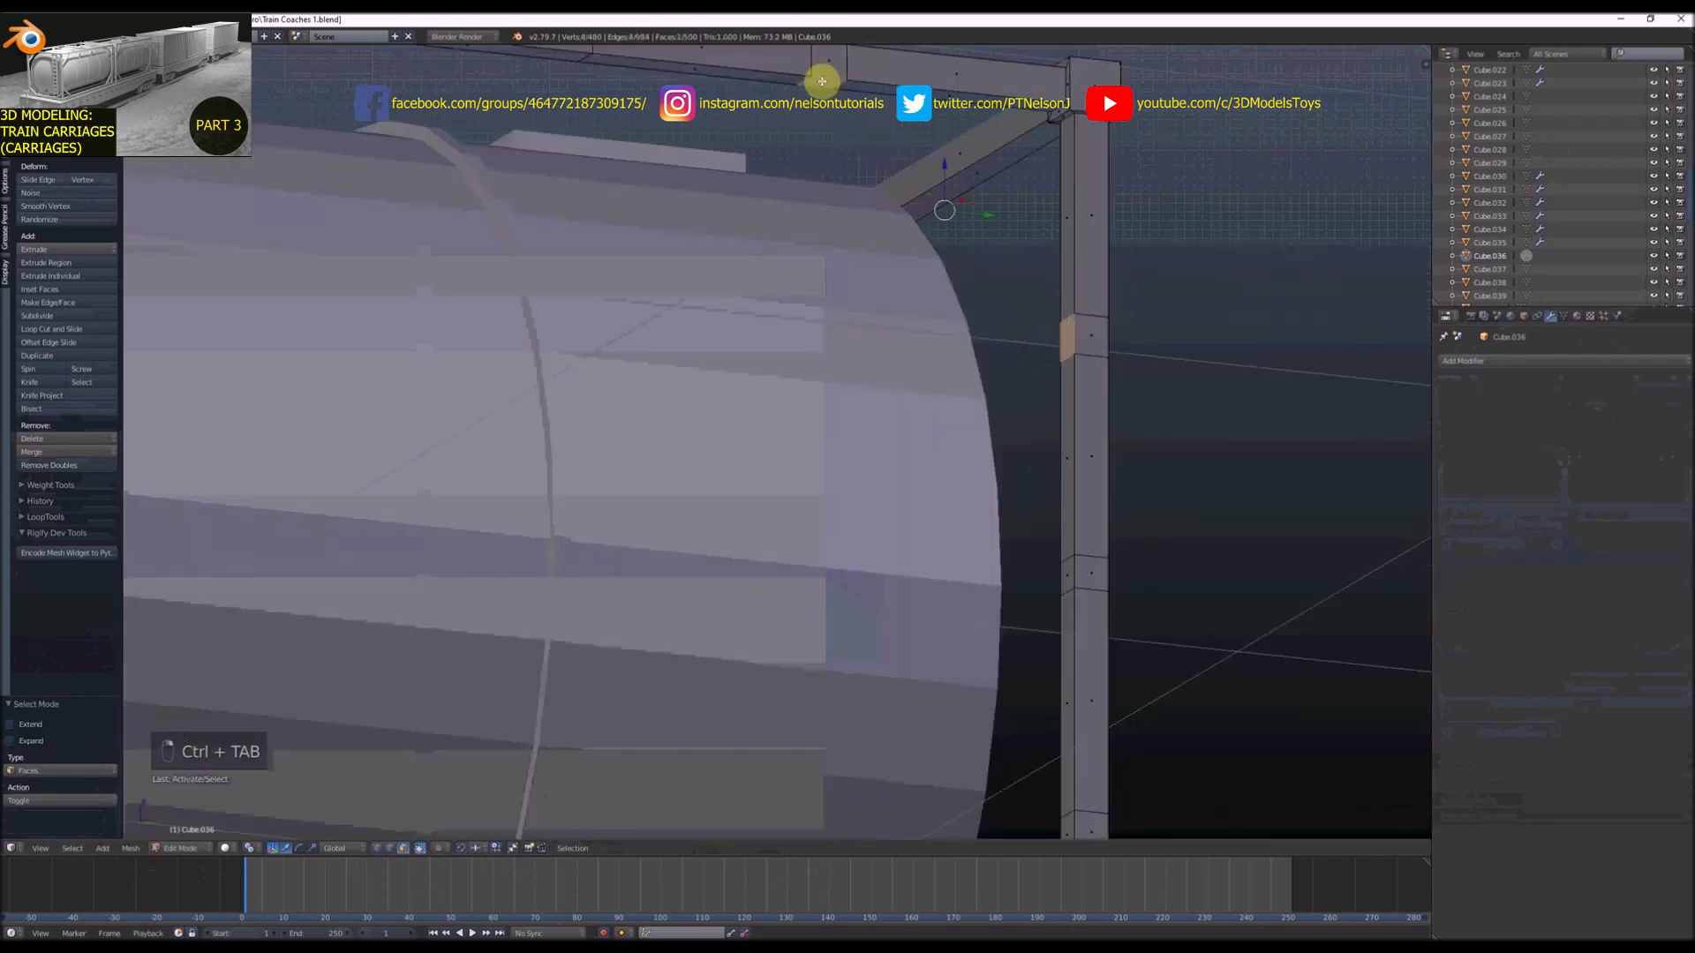
key(w)
click(828, 265)
Bridge the same post's lower bevelled face to the lower side rail's face as a diagonal brace
scroll(830, 235, down, 5)
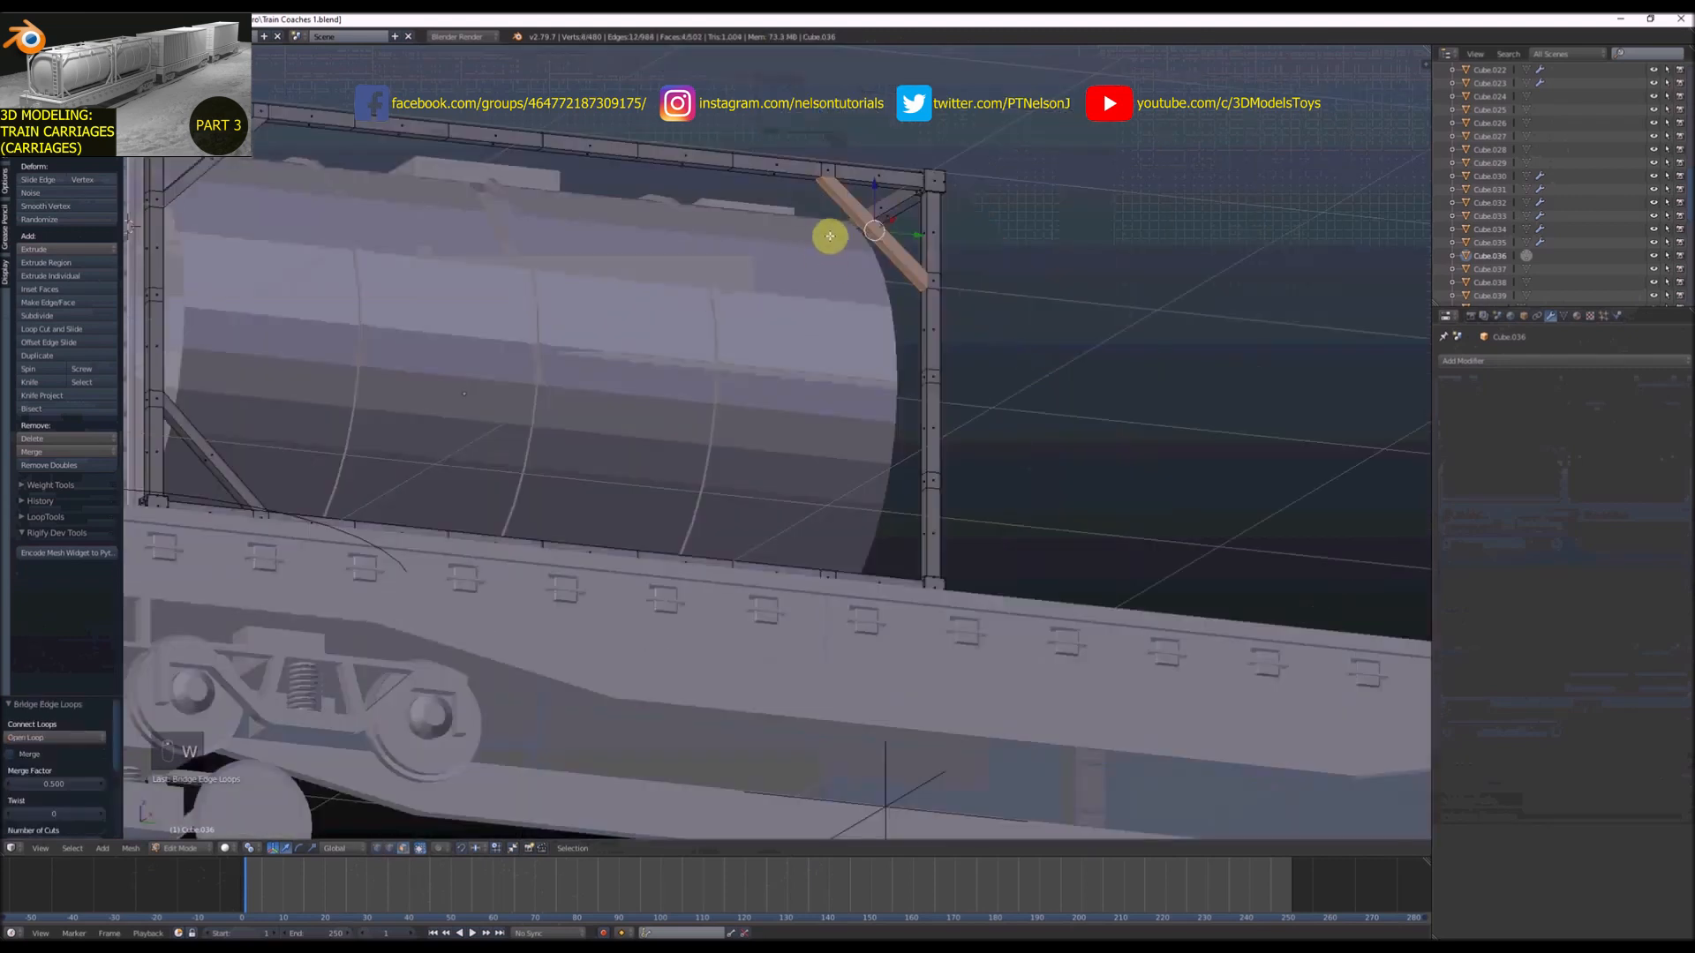
scroll(909, 574, up, 4)
right_click(931, 418)
middle_drag(935, 408, 903, 559)
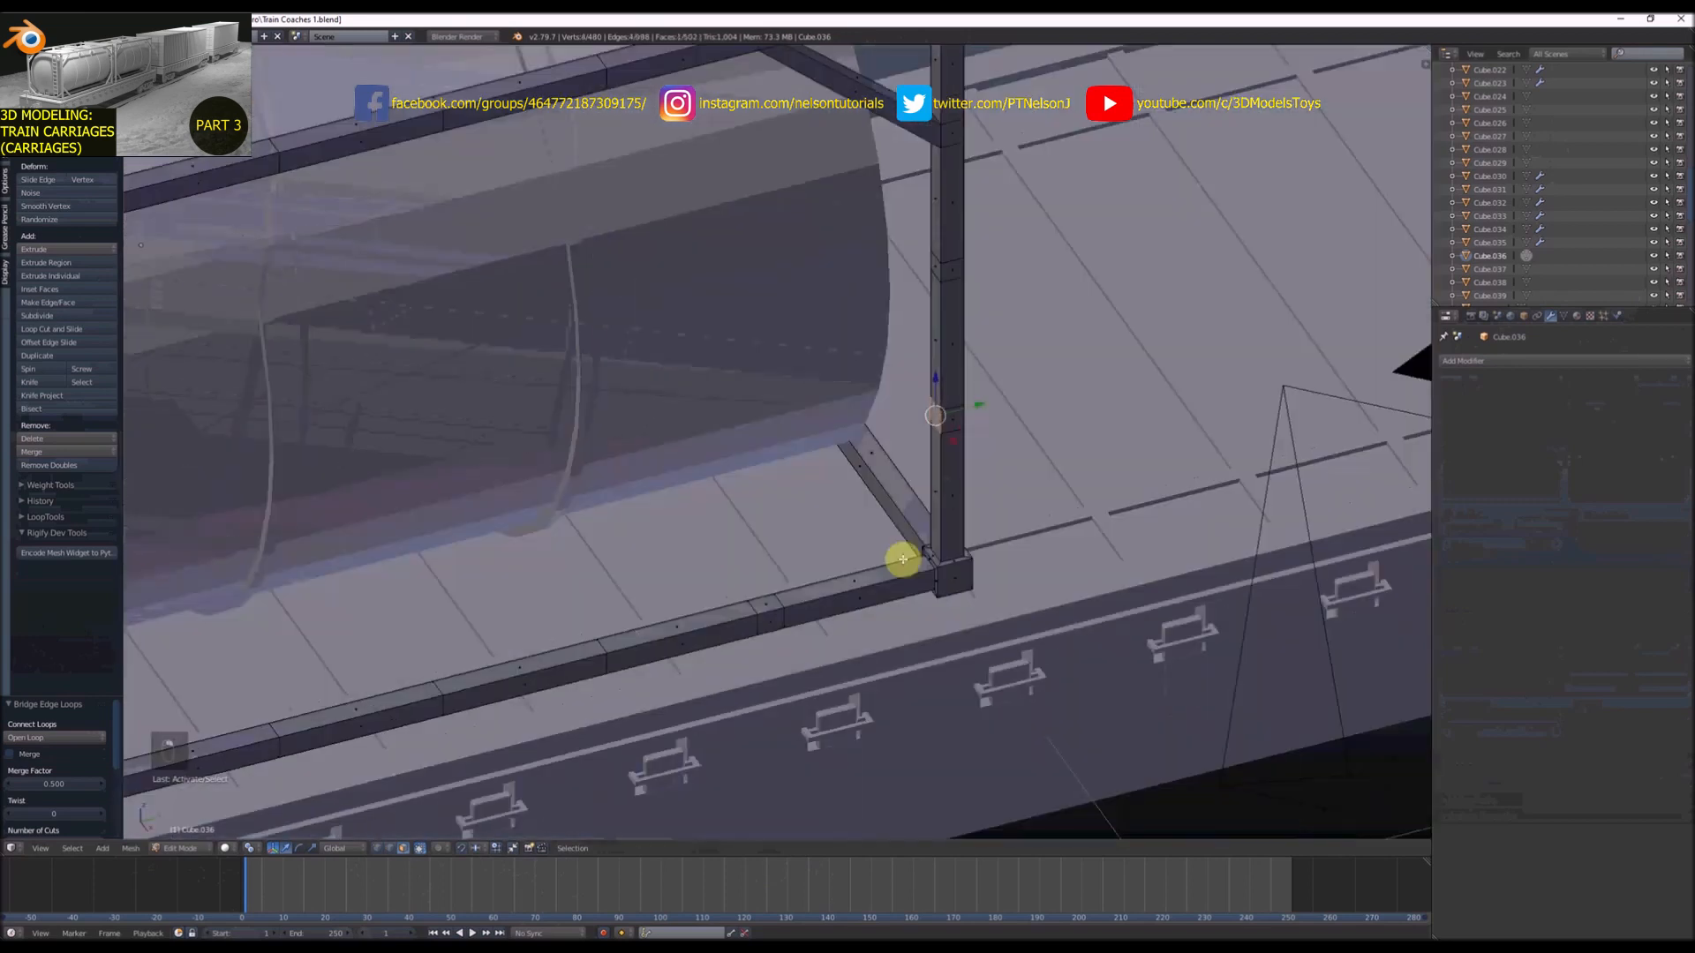
key(w)
click(779, 597)
On the frame's other long side, bridge post and upper rail into a brace at the corner opposite the ladder end
scroll(916, 473, down, 8)
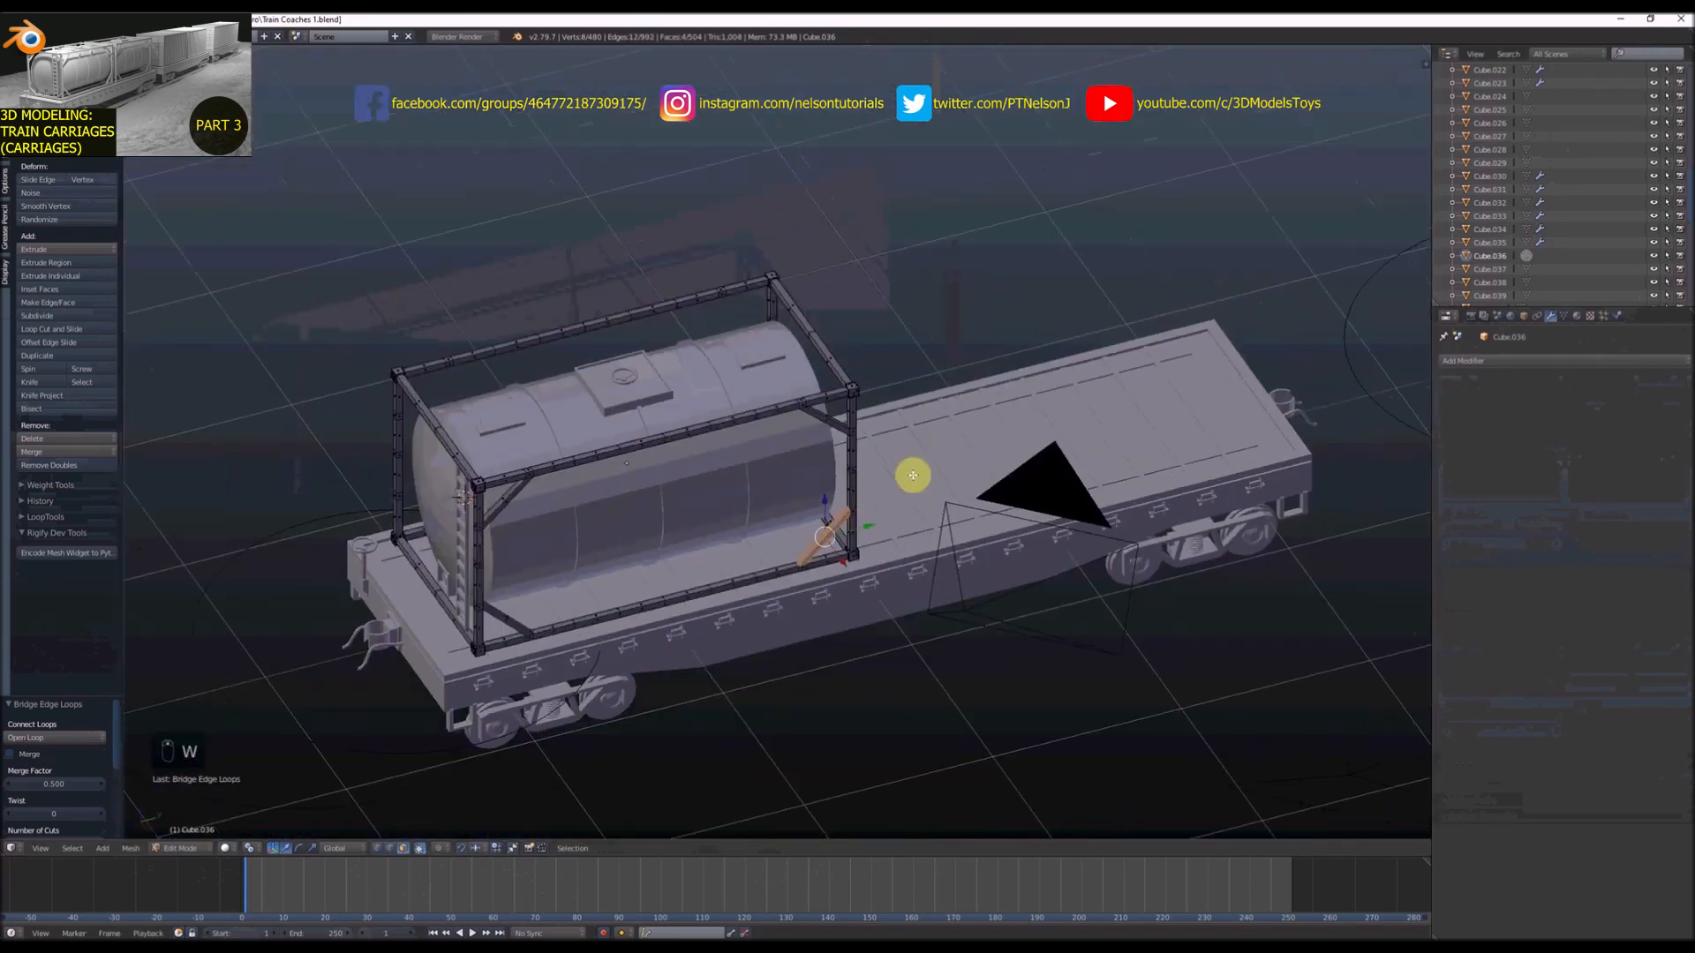
middle_drag(921, 482, 839, 387)
scroll(957, 477, up, 4)
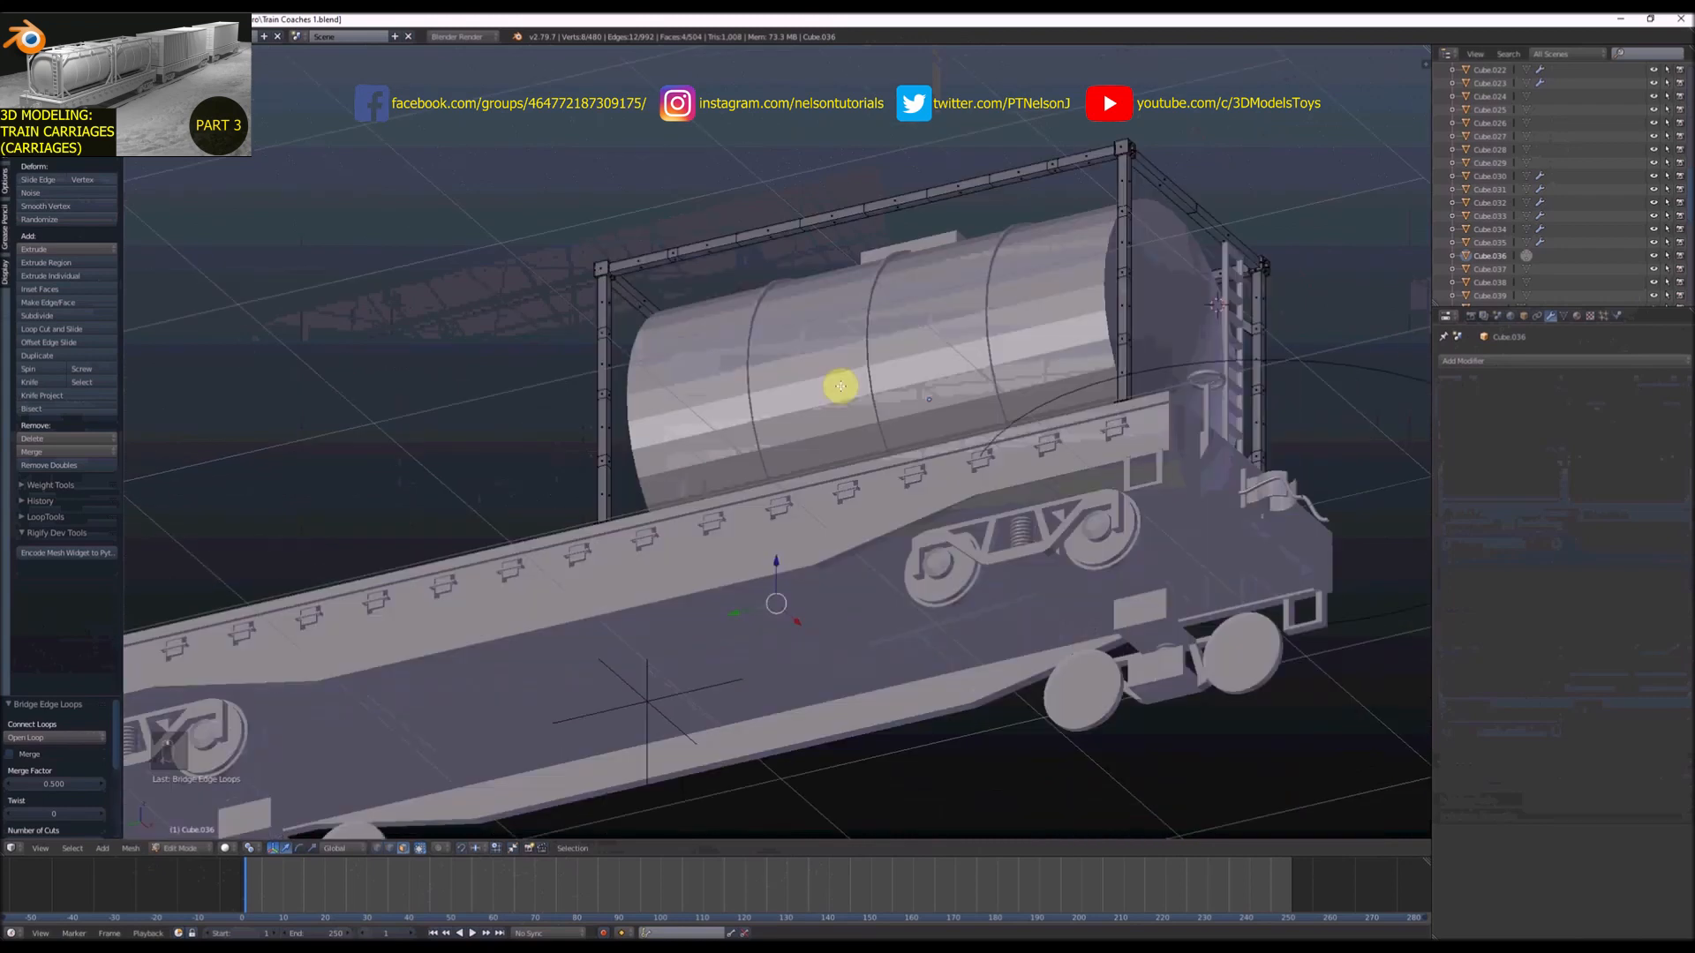
scroll(671, 251, up, 3)
right_click(670, 252)
key(w)
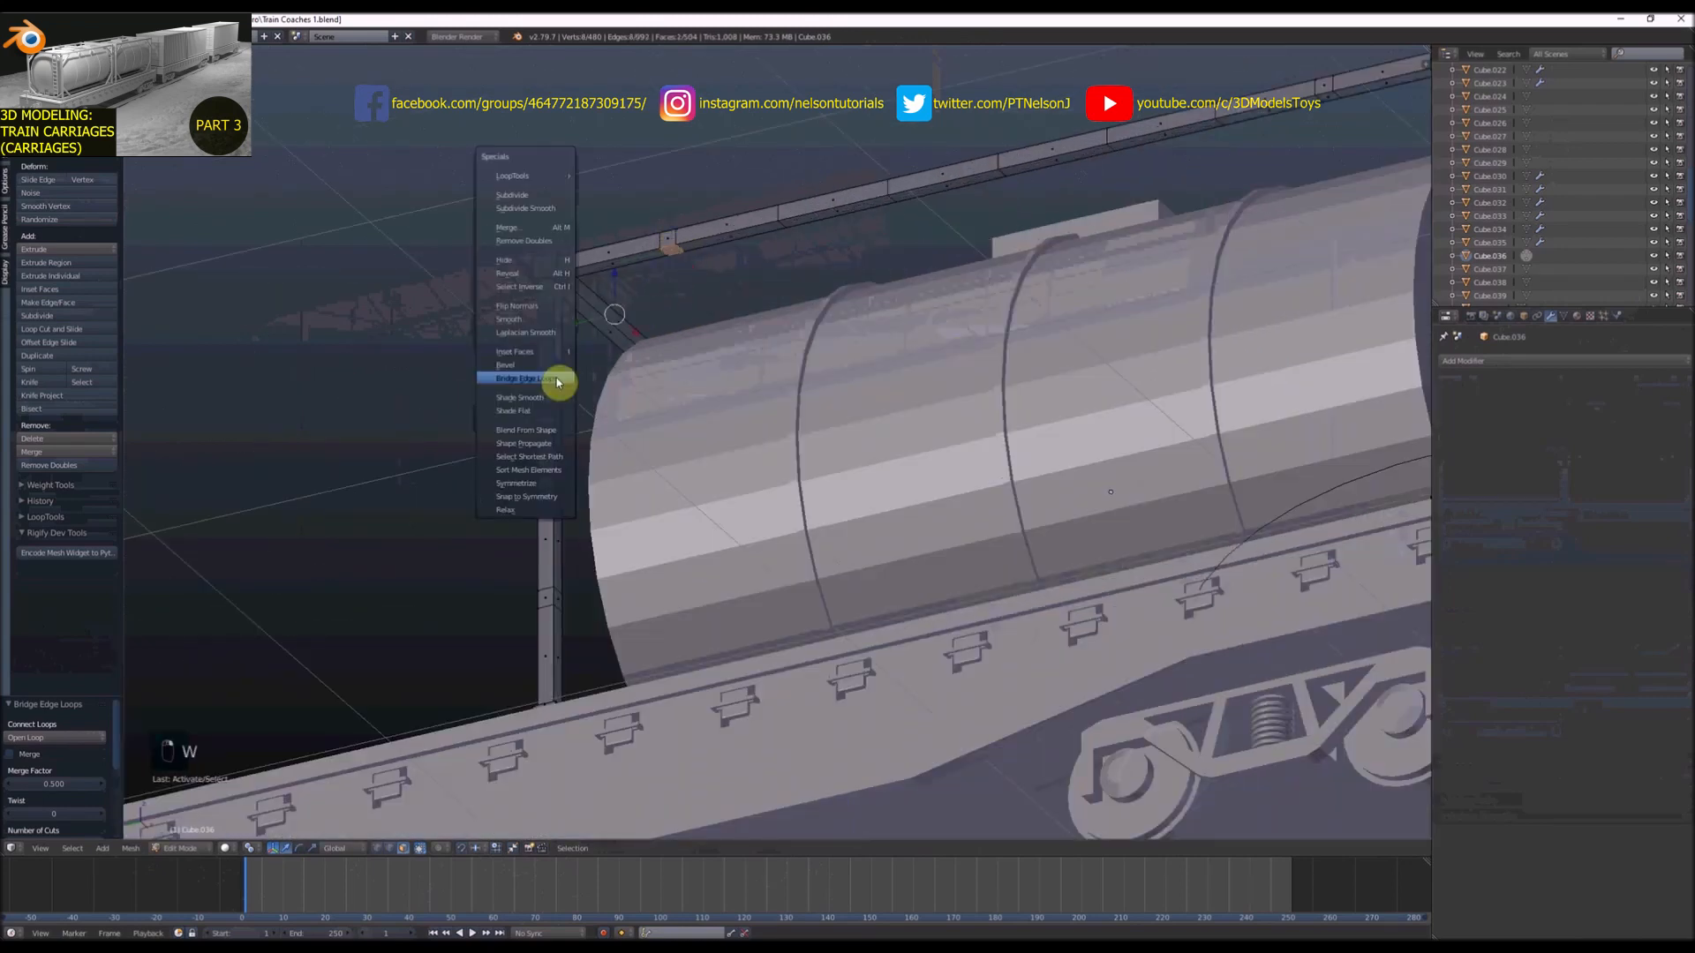
click(560, 380)
Bridge this post's lower bevelled face to the lower rail on the same side as a diagonal brace
scroll(564, 364, down, 4)
middle_drag(563, 309, 575, 459)
scroll(575, 459, up, 2)
right_click(586, 413)
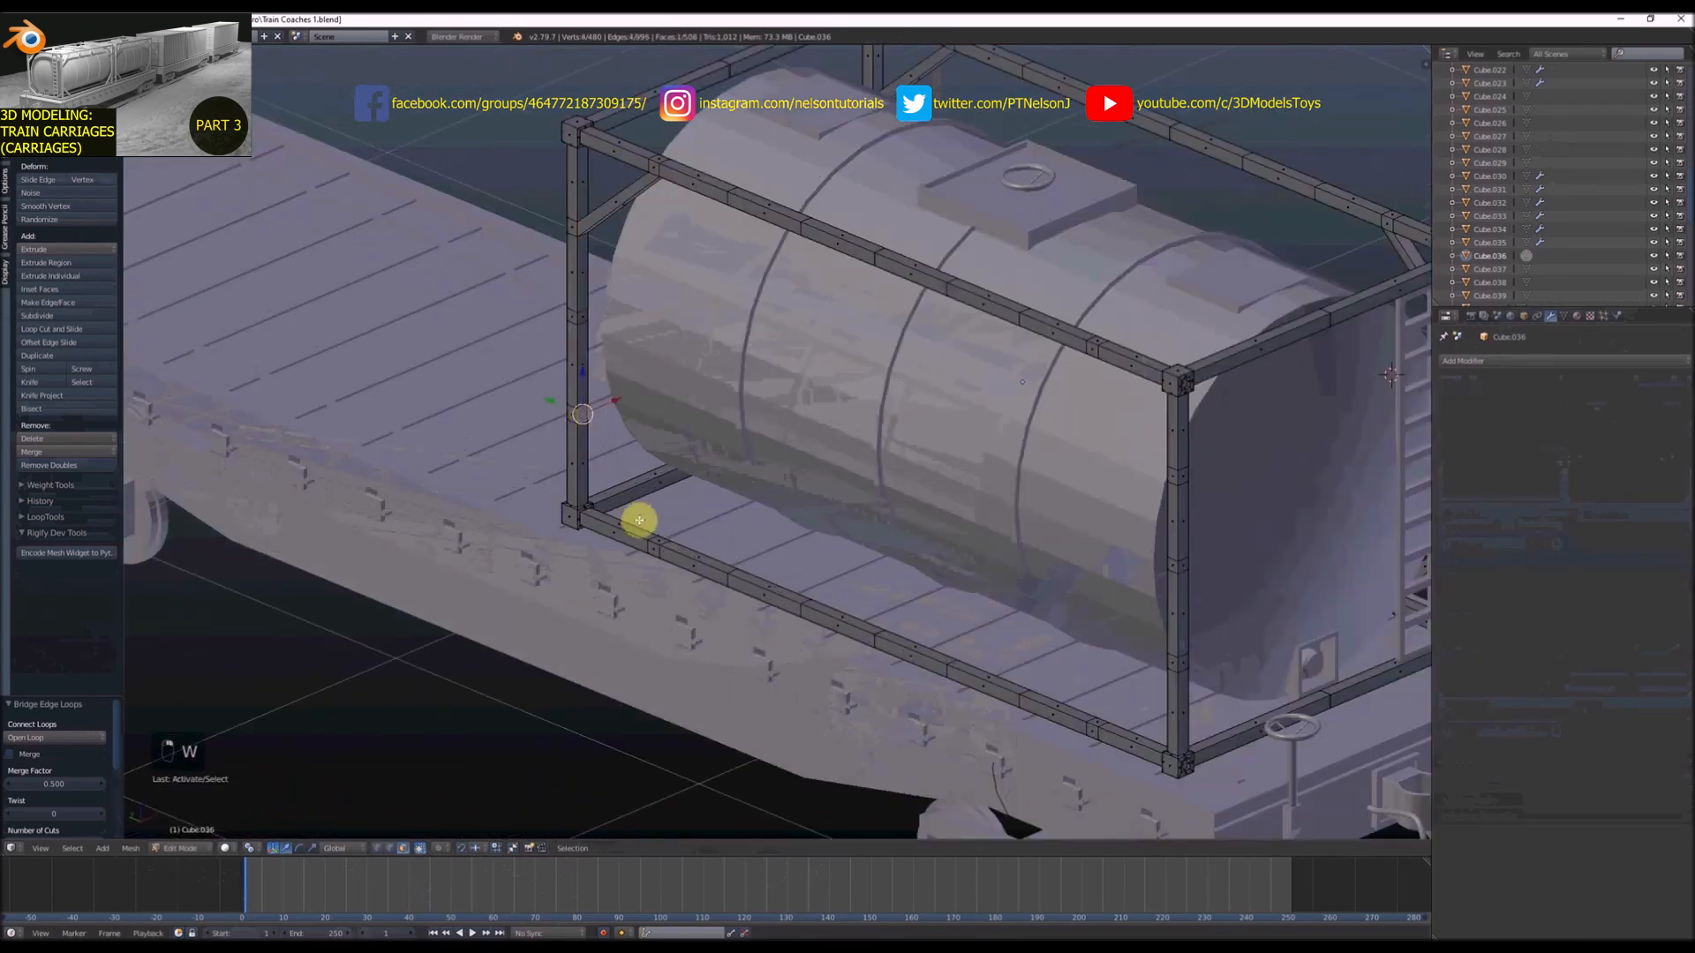
key(w)
click(651, 541)
On the same long side, bridge the upper rail's and post's bevelled faces into a diagonal brace at the ladder-end corner
scroll(644, 485, down, 4)
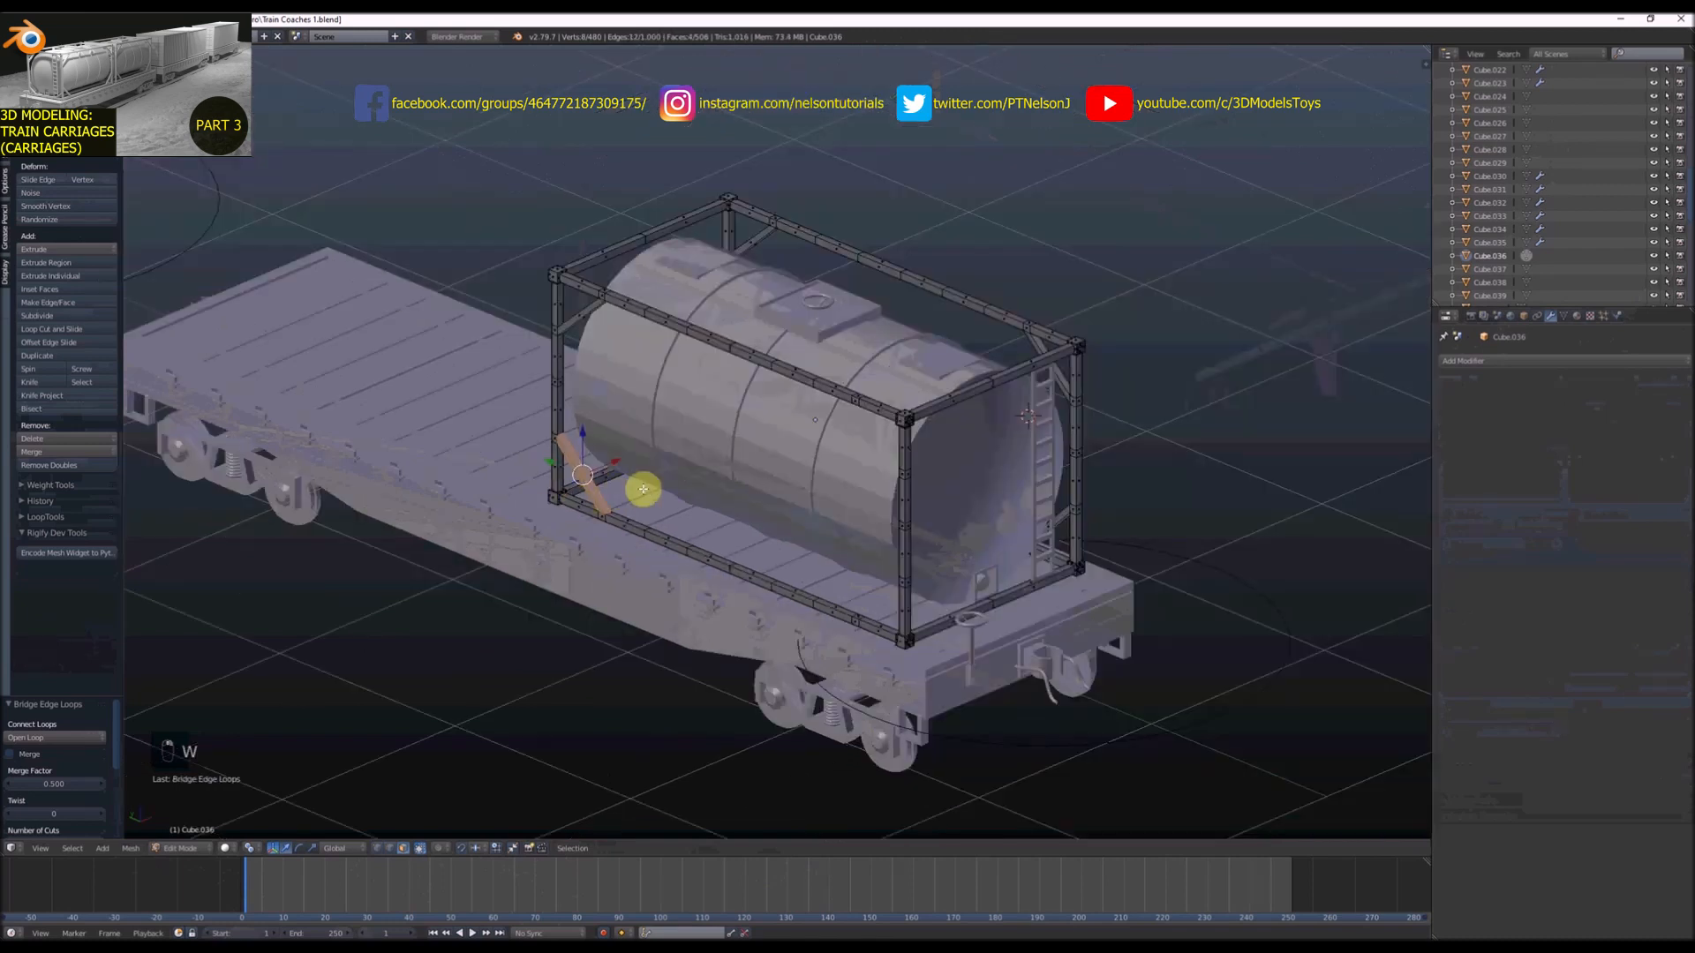
middle_drag(643, 485, 776, 454)
scroll(827, 318, up, 4)
middle_drag(828, 318, 765, 386)
right_click(788, 399)
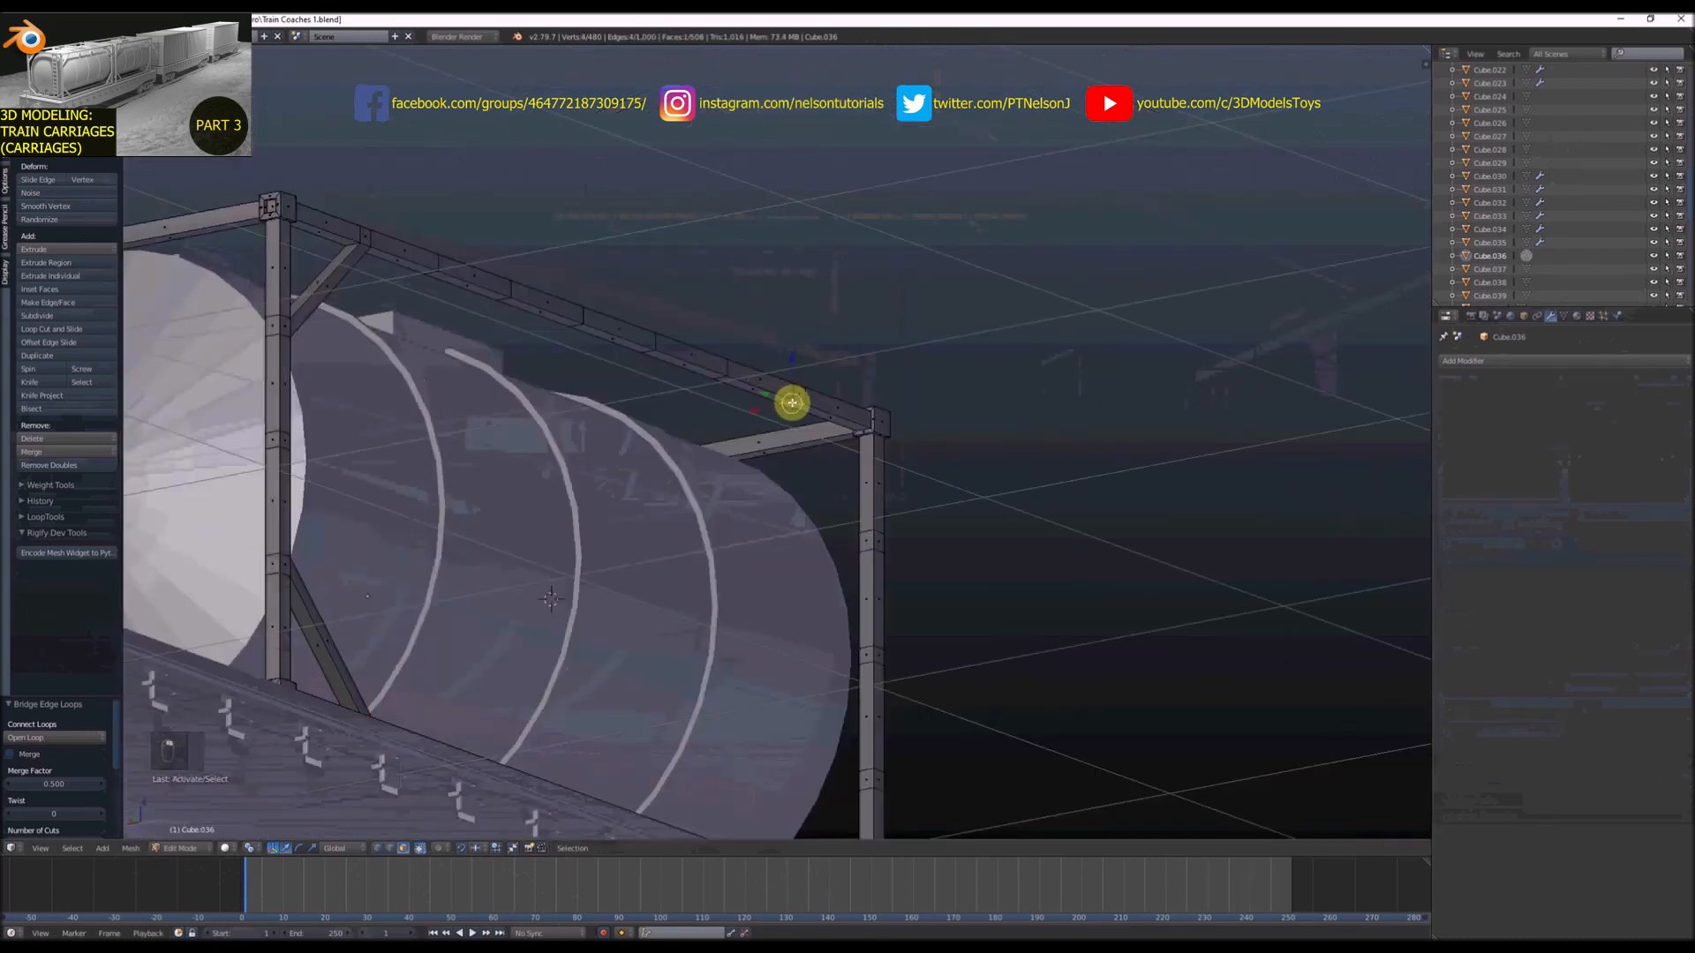
key(w)
click(863, 542)
scroll(807, 504, down, 3)
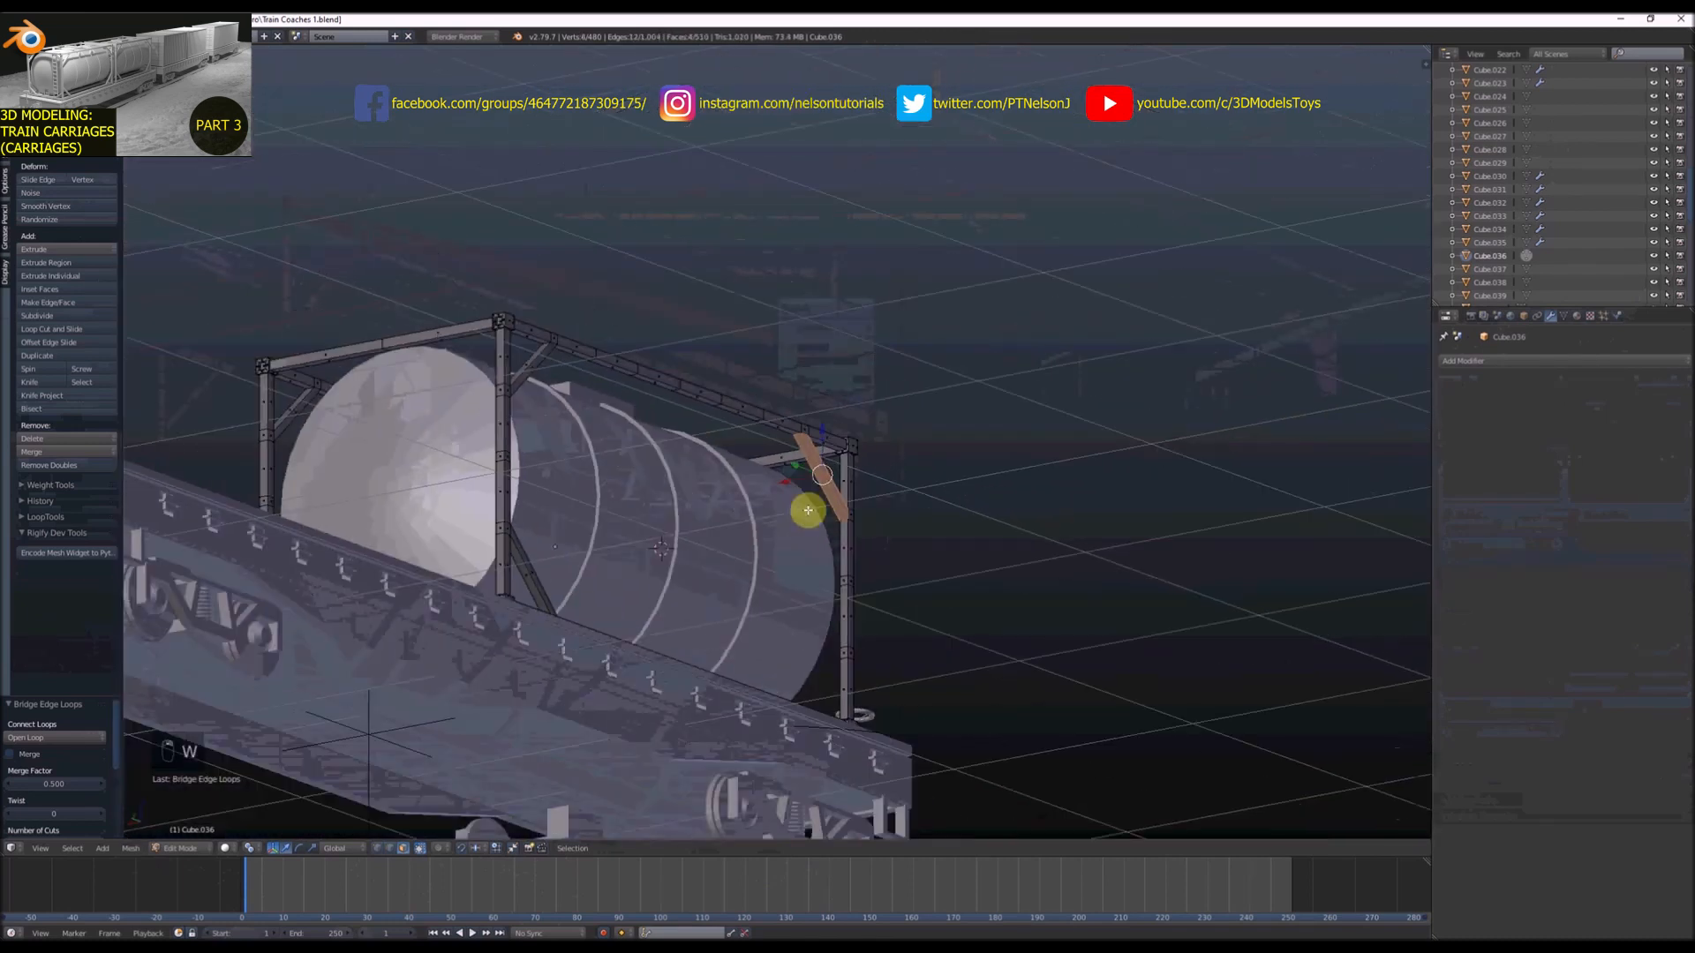
Bridge the lower side rail's face to the same ladder-end post's lower face as a diagonal brace and leave mesh editing
middle_drag(807, 504, 810, 591)
scroll(810, 590, up, 3)
right_click(784, 721)
scroll(783, 721, up, 2)
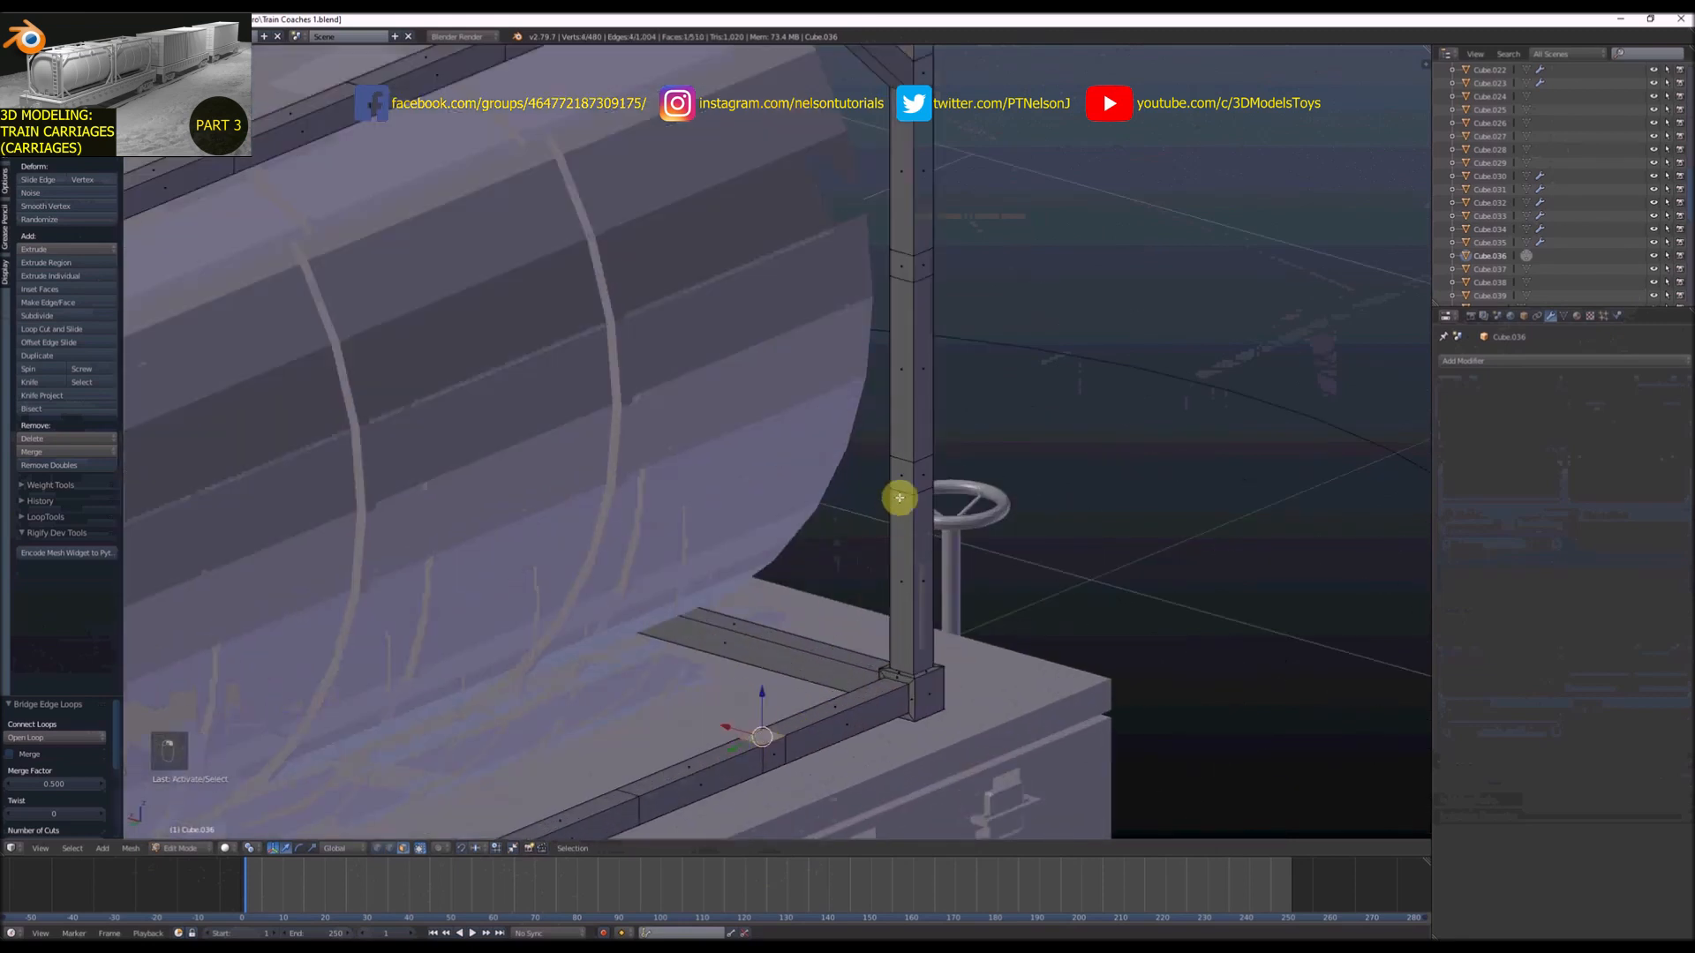
key(w)
key(Tab)
Examine the frame's corner braces from both ends and both long sides of the tank
scroll(865, 502, down, 5)
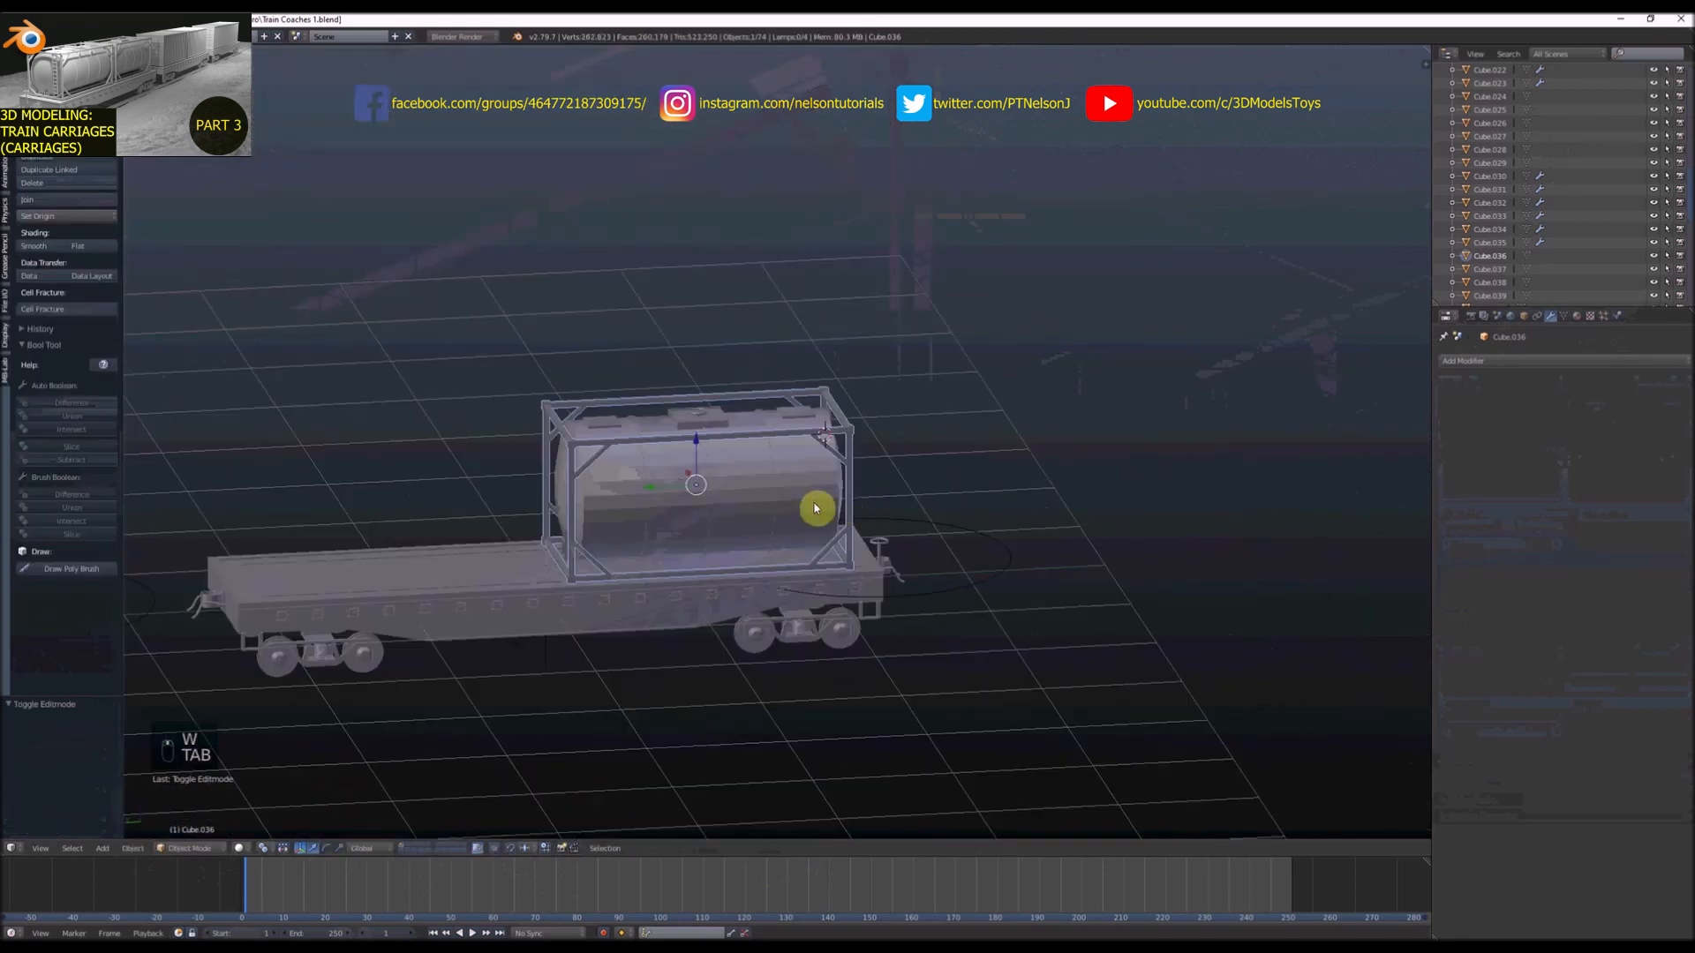
scroll(723, 499, up, 2)
key(Tab)
scroll(698, 486, down, 3)
middle_drag(673, 473, 568, 401)
scroll(574, 389, up, 5)
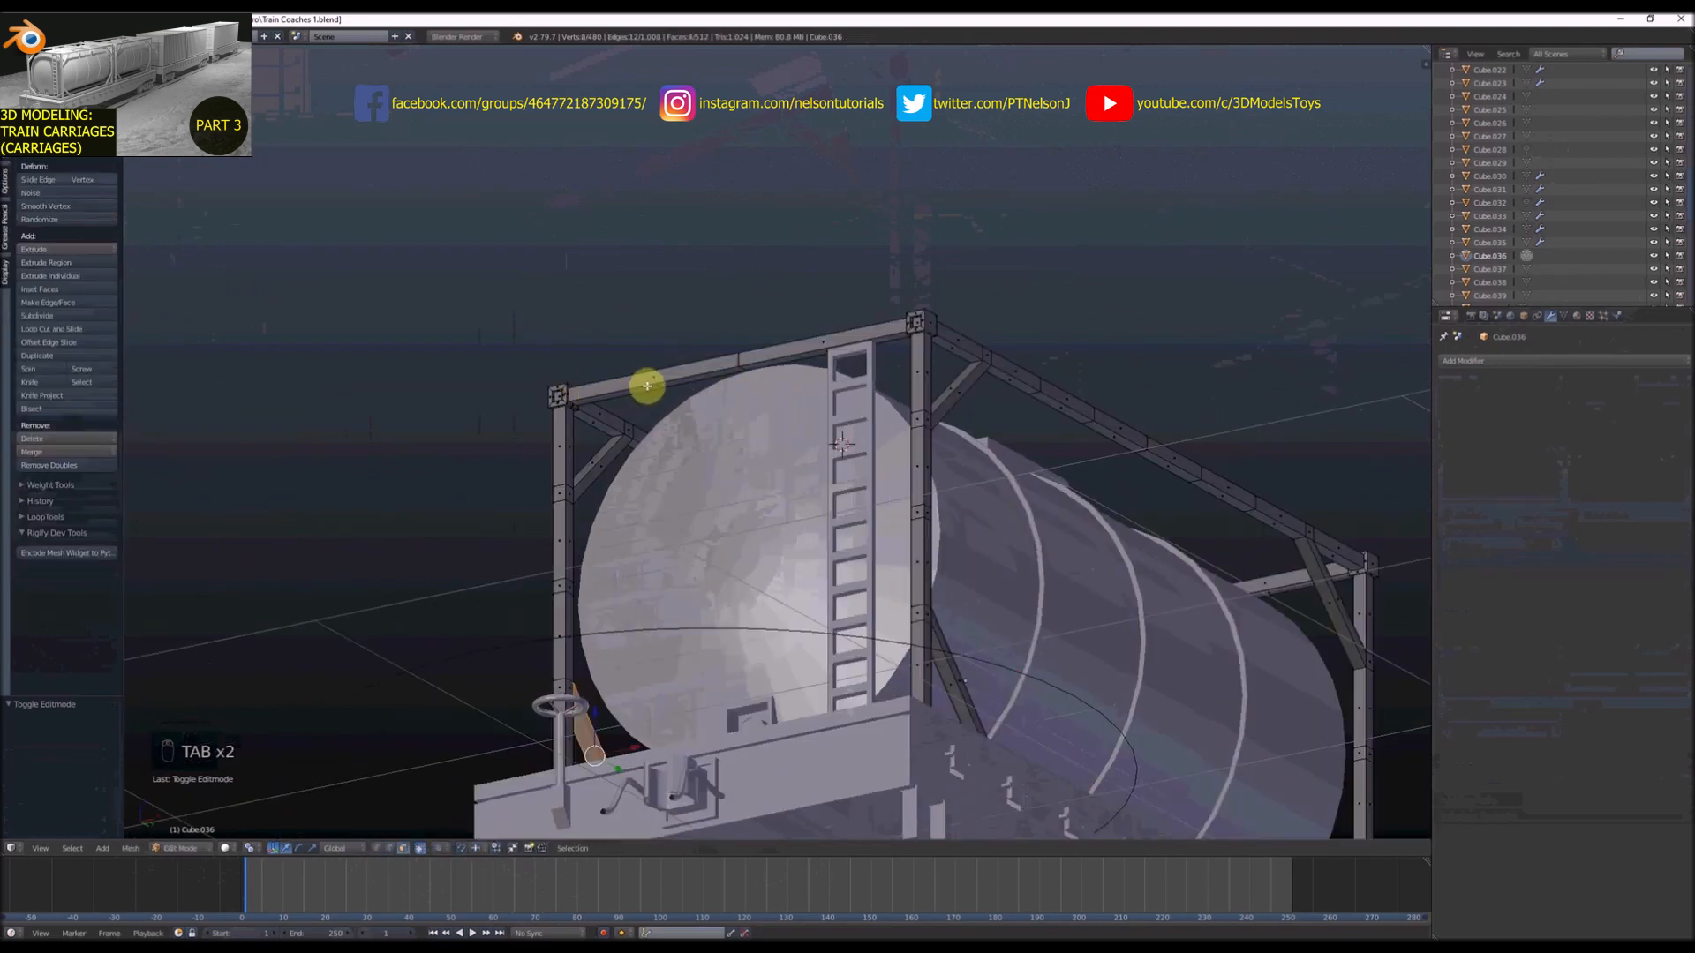
middle_drag(651, 387, 684, 440)
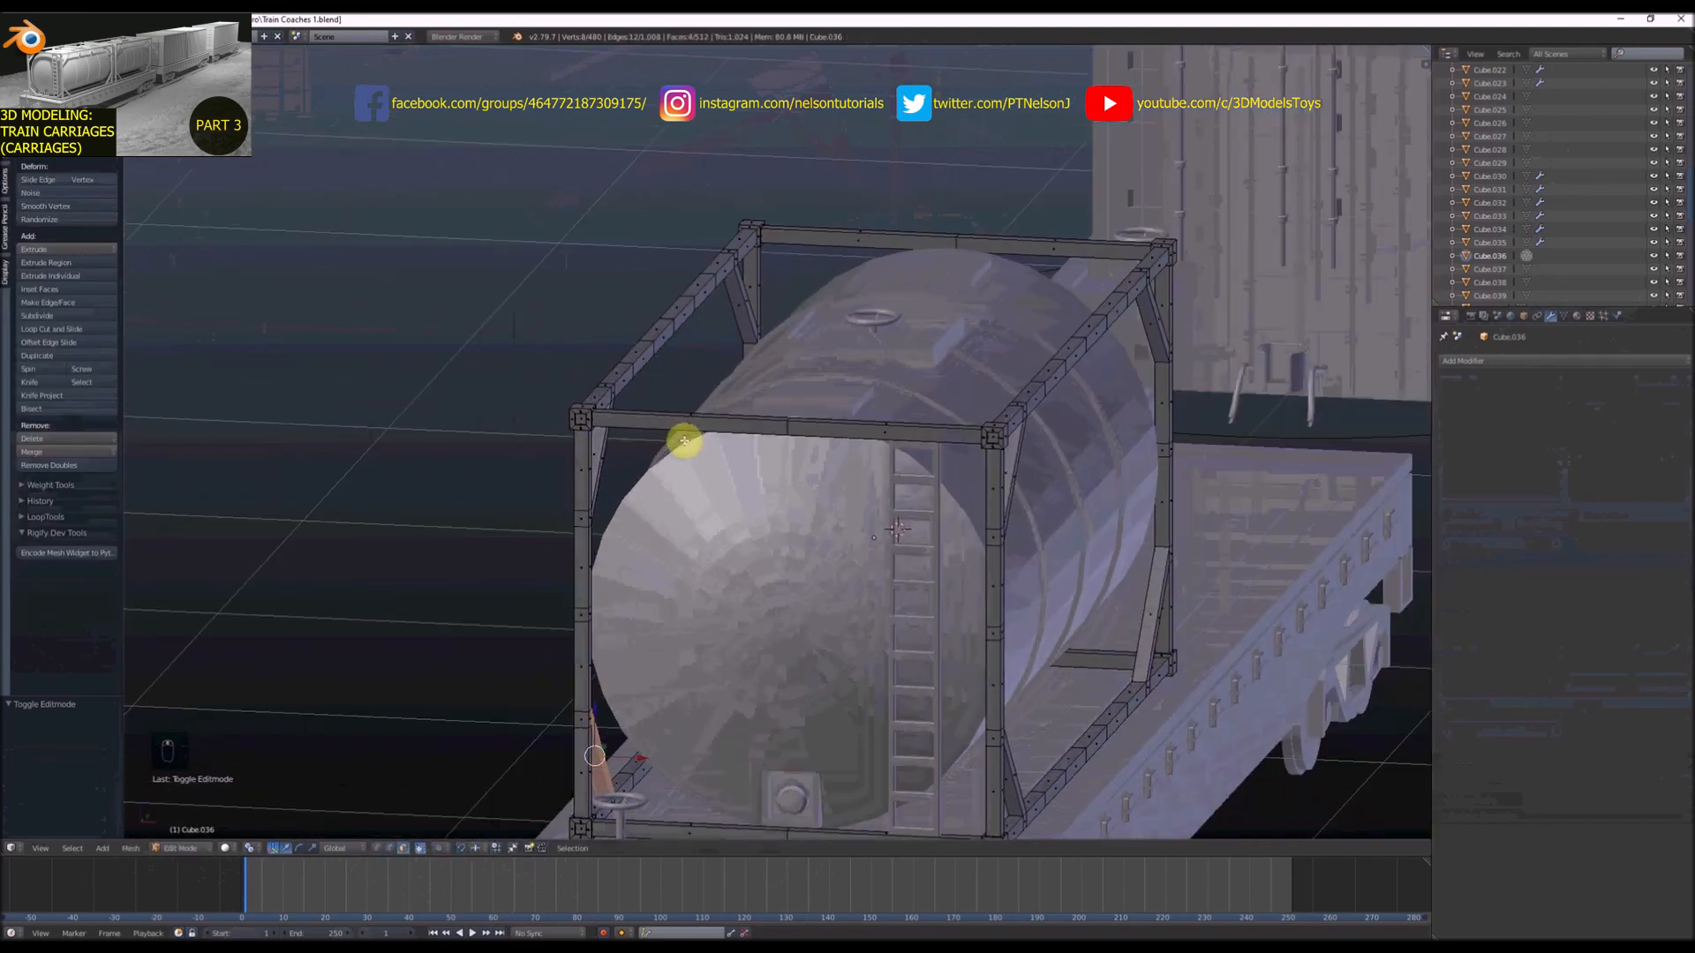
scroll(704, 357, down, 3)
middle_drag(806, 415, 644, 403)
scroll(797, 473, up, 3)
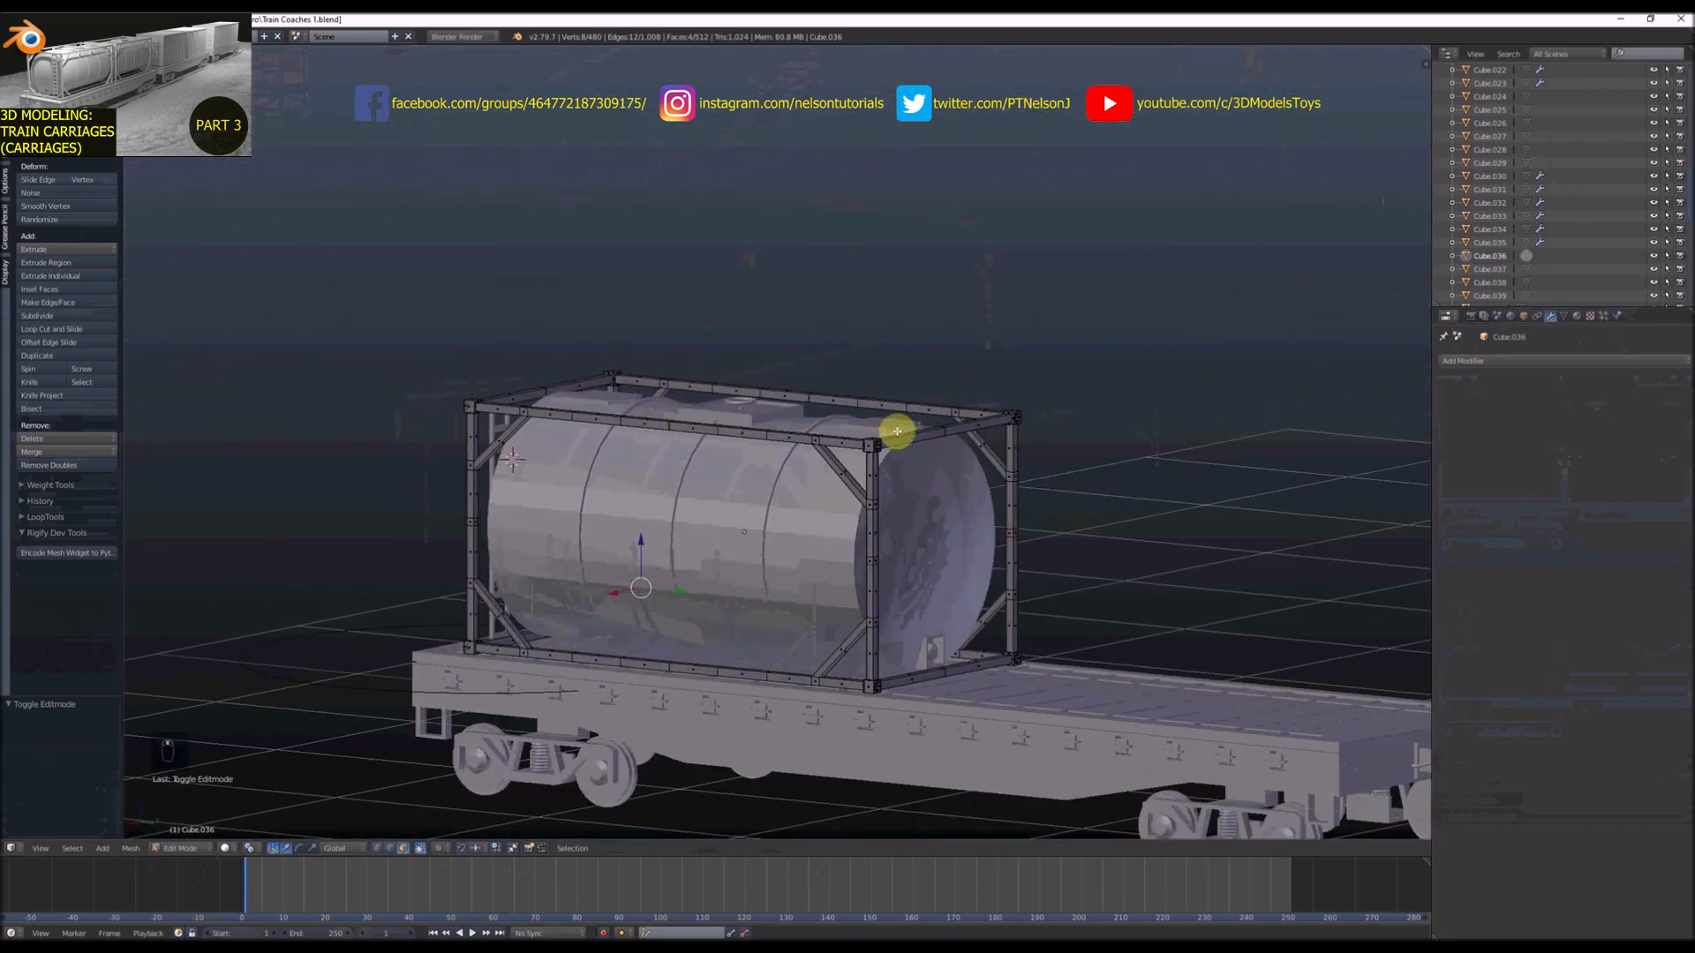
scroll(821, 452, up, 3)
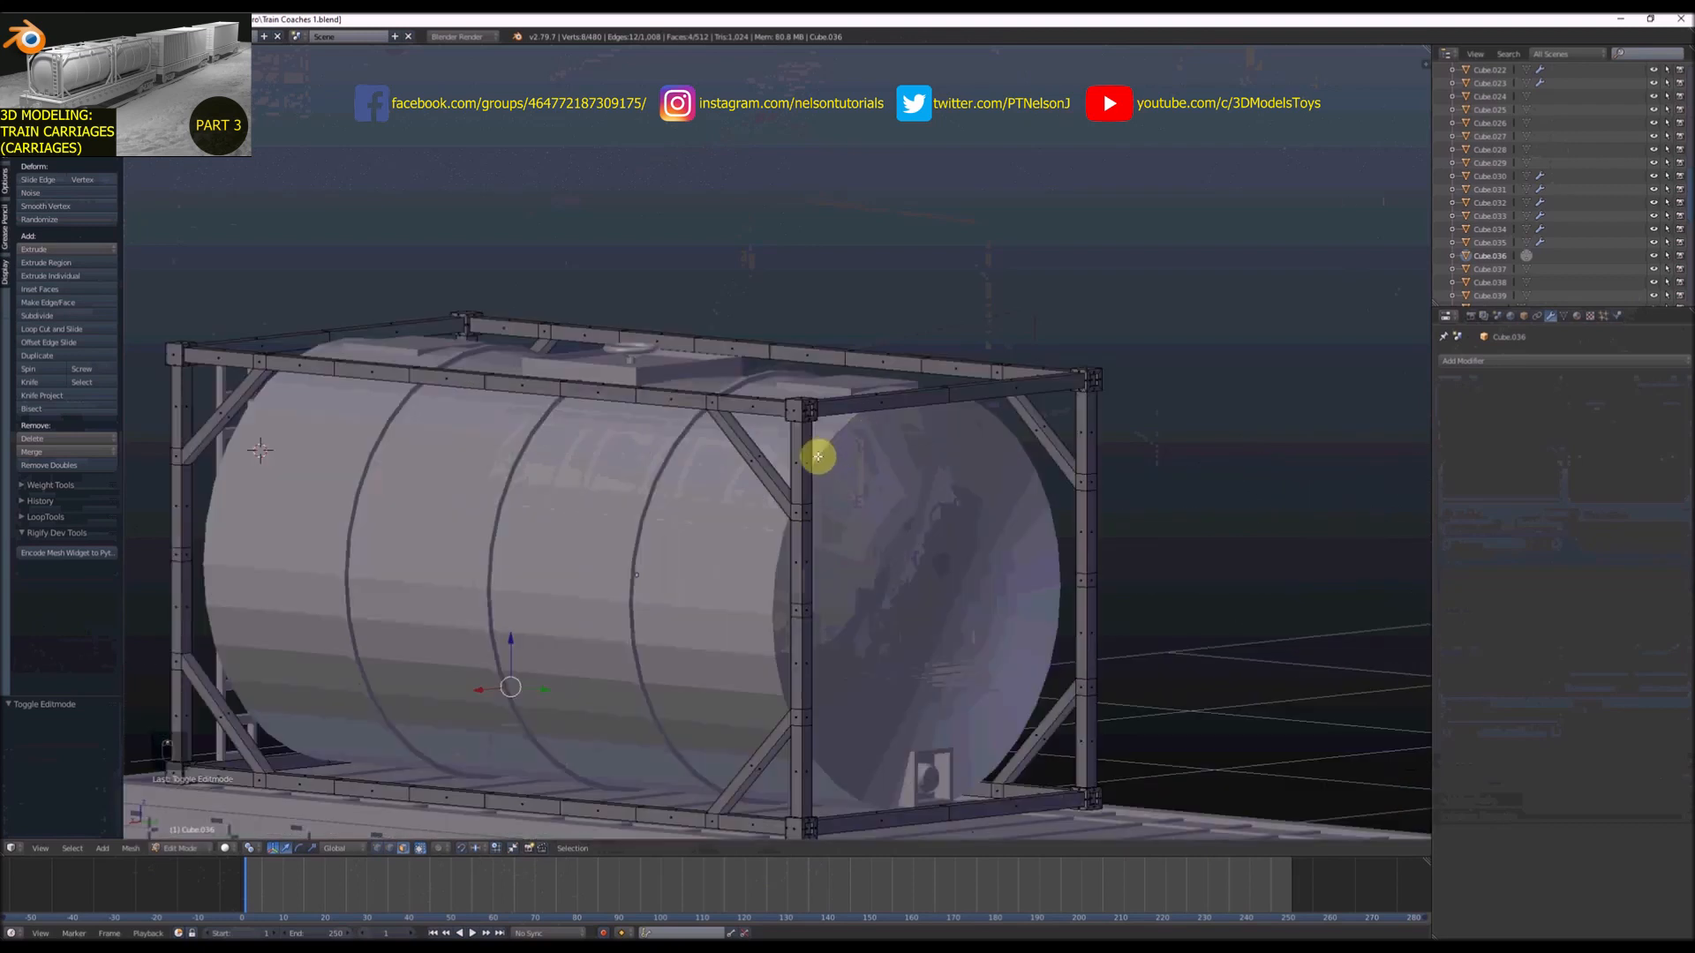
Add one loop cut to the upper section of a post opposite the ladder end and two to each half of that end's upper rail
key(ctrl+r)
click(809, 457)
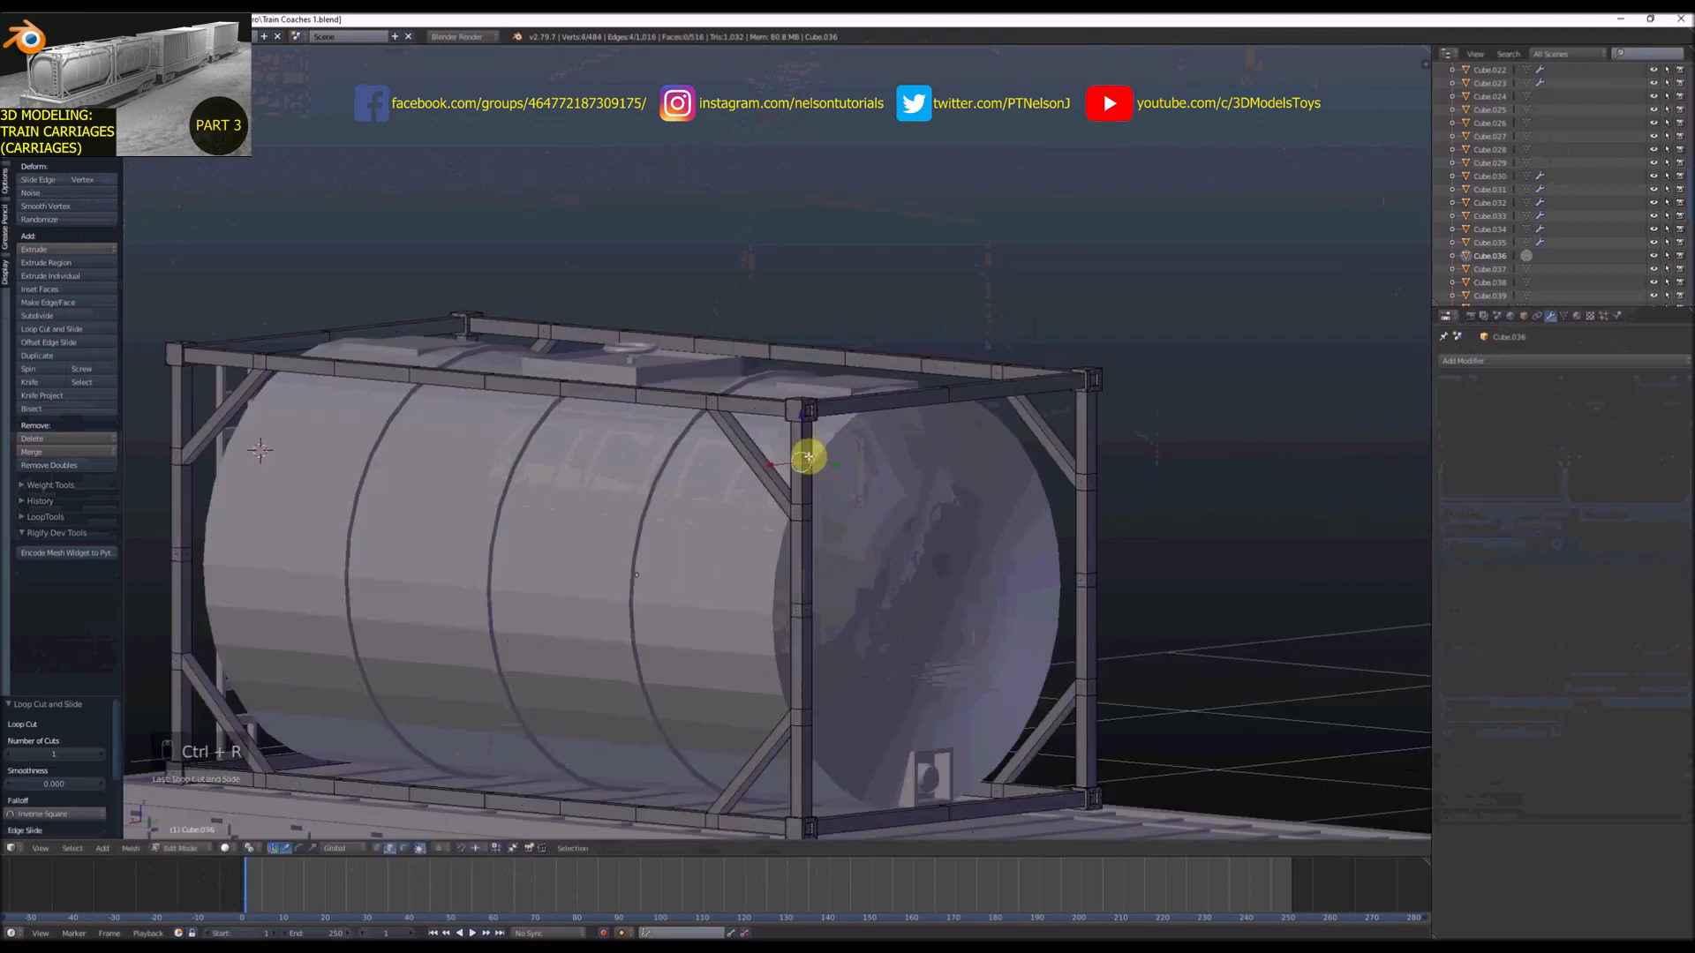
key(ctrl+r)
click(872, 398)
right_click(872, 398)
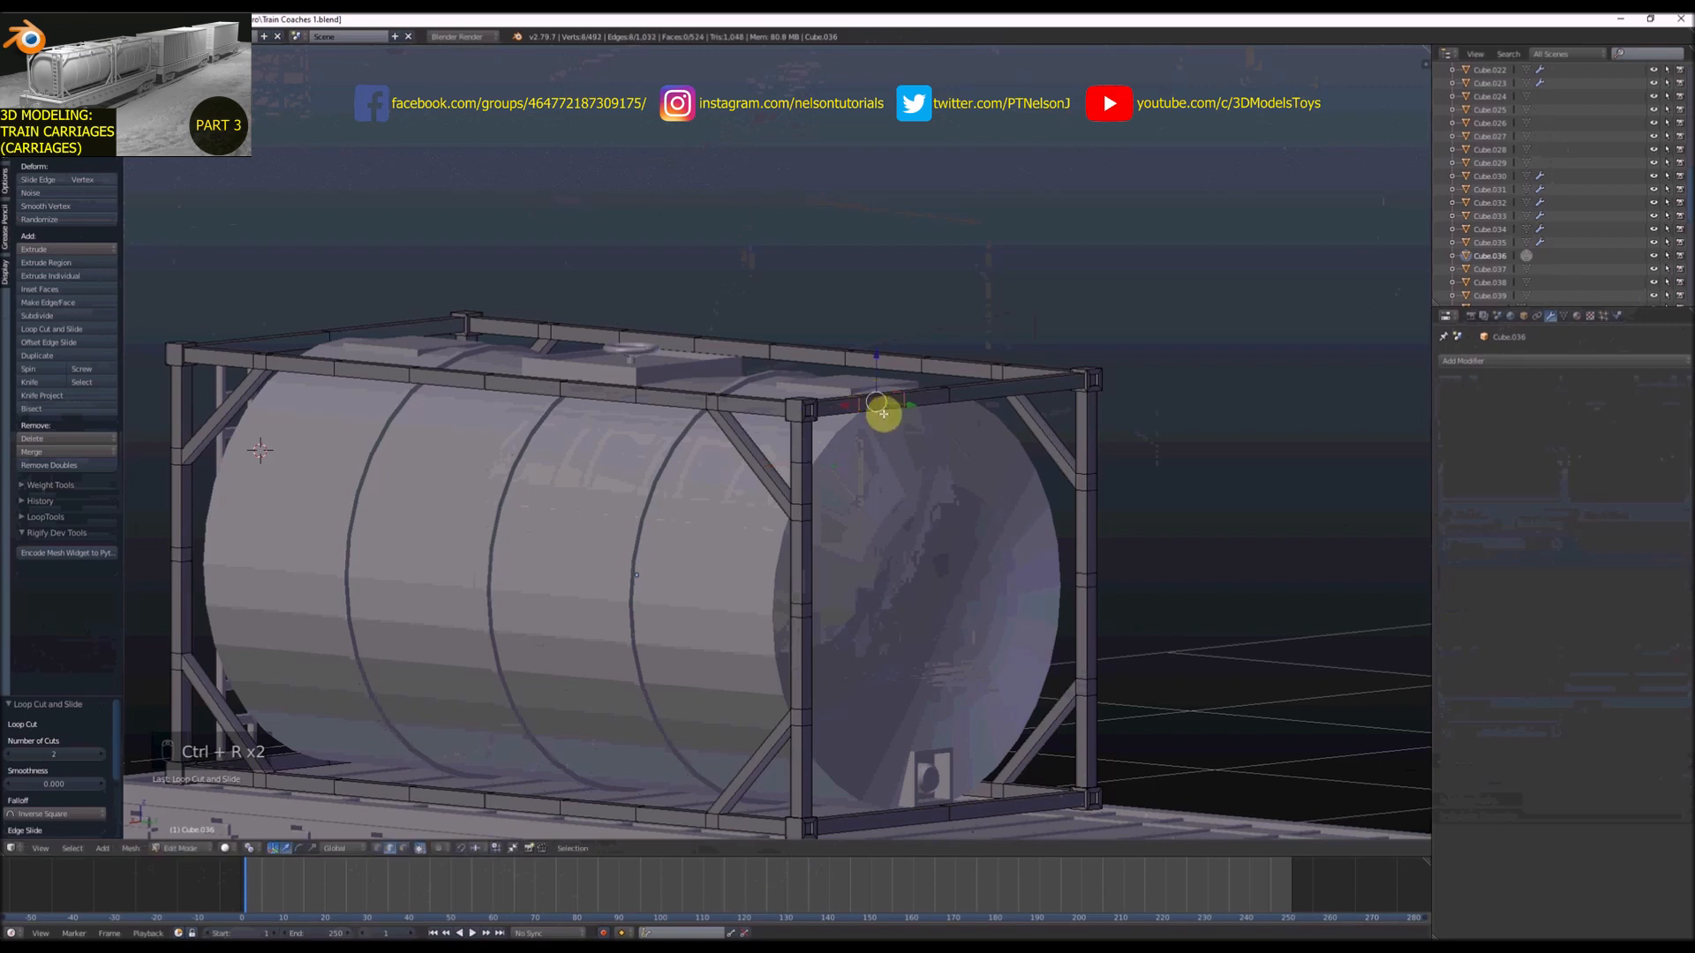
middle_drag(882, 412, 828, 424)
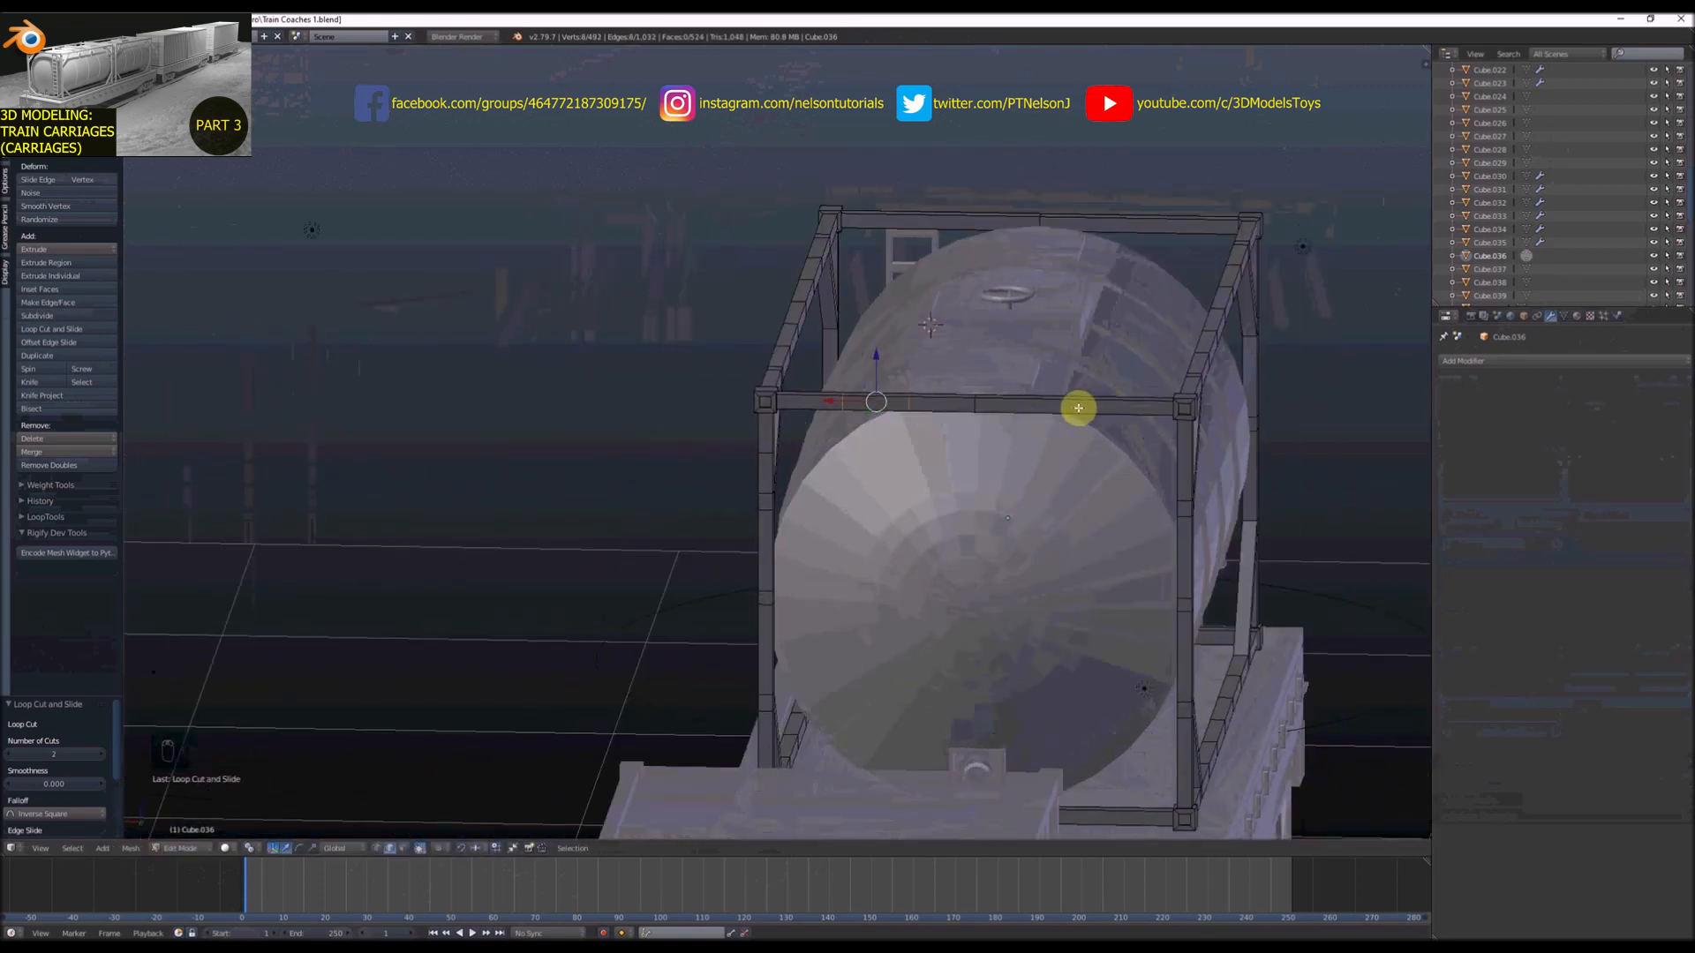
key(ctrl+r)
click(1078, 407)
right_click(1078, 407)
Add two loop cuts to each half of the upper cross rail at the ladder end
key(ctrl+r)
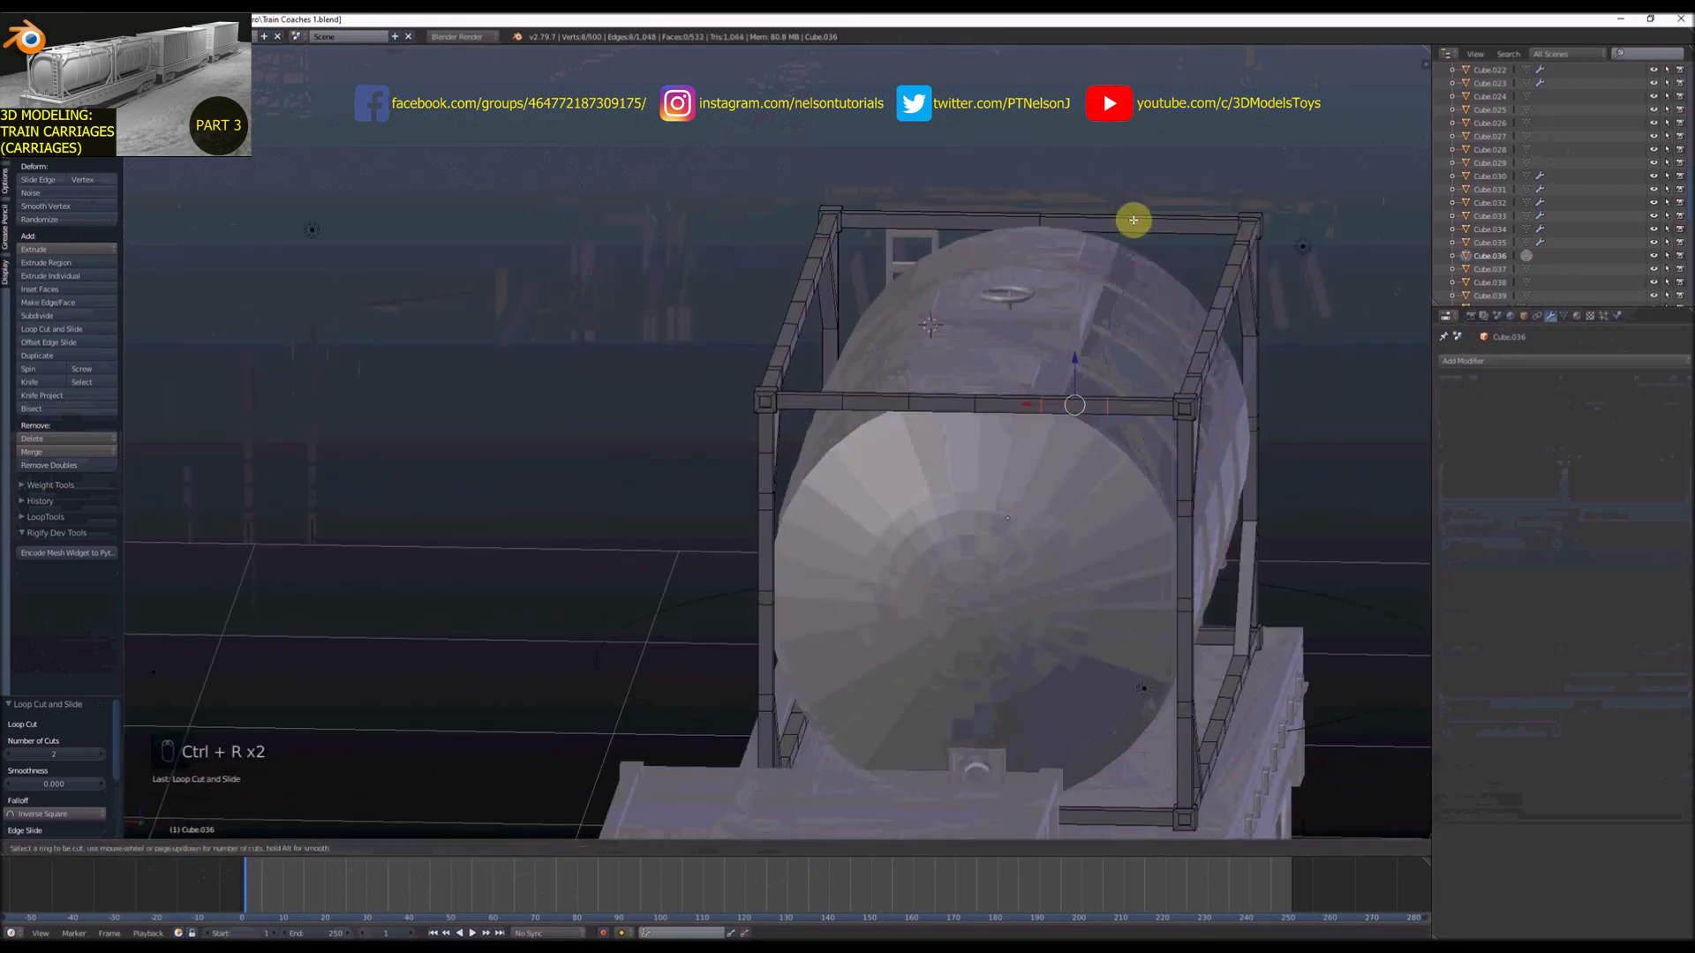
right_click(1135, 220)
key(ctrl+r)
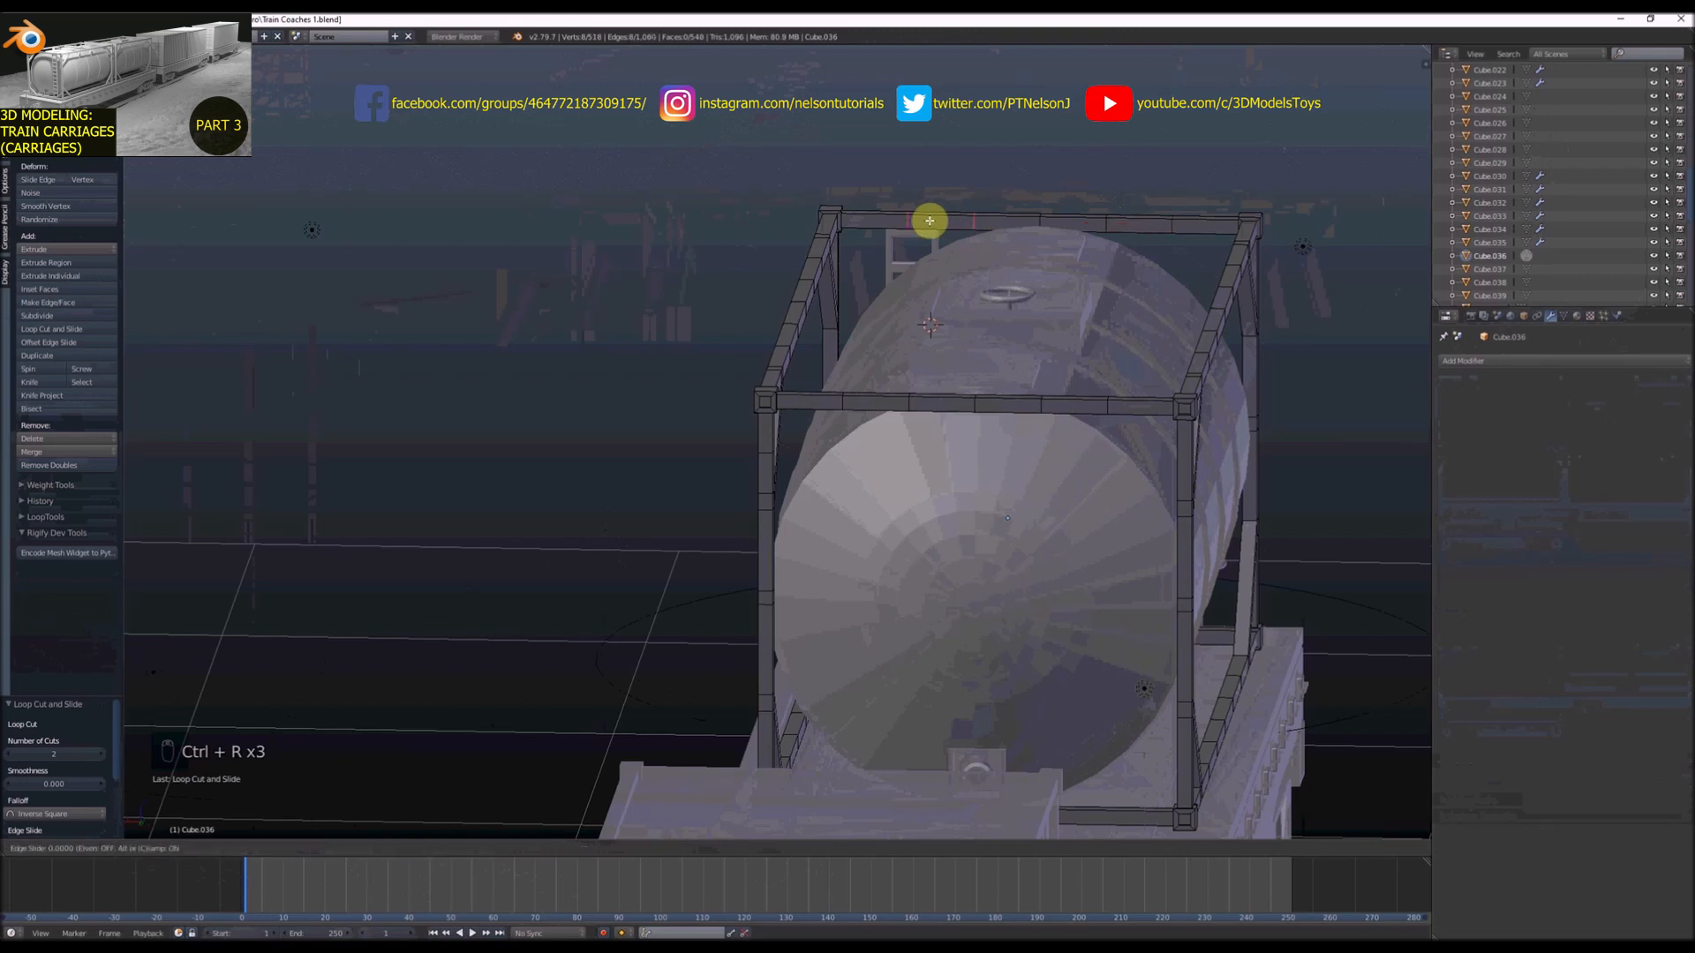
right_click(930, 220)
Add two loop cuts to each half of the lower cross rail at the end opposite the ladder
scroll(929, 221, down, 4)
middle_drag(1060, 310, 808, 351)
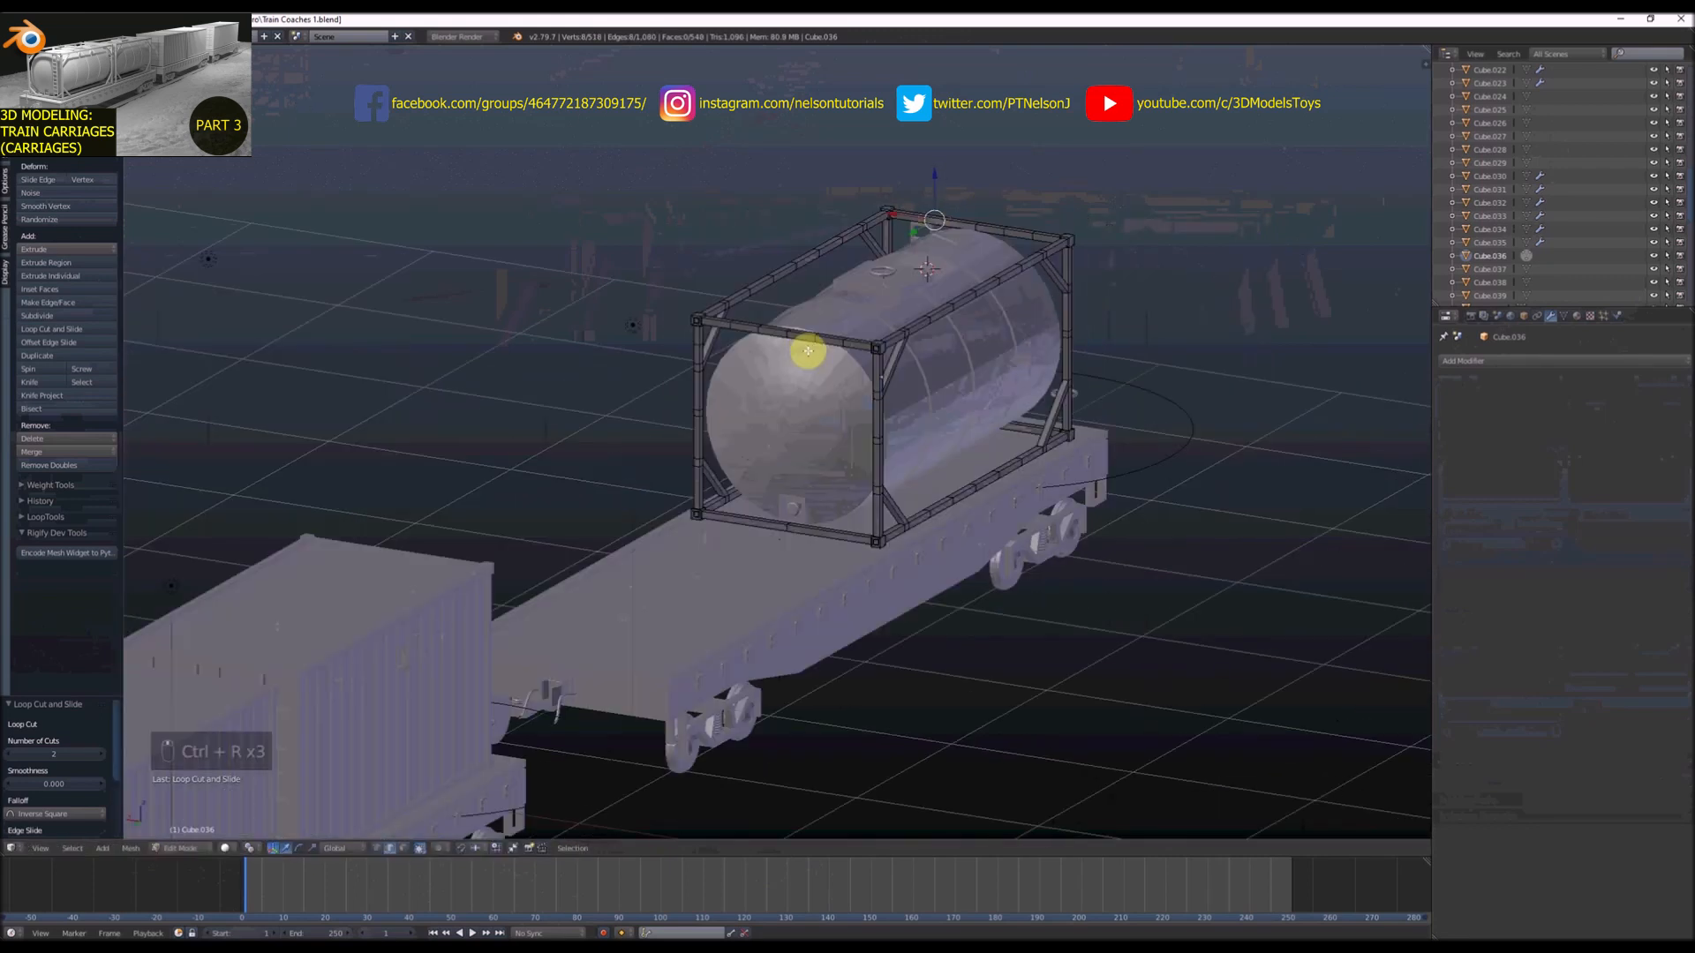
scroll(751, 505, up, 4)
key(ctrl+r)
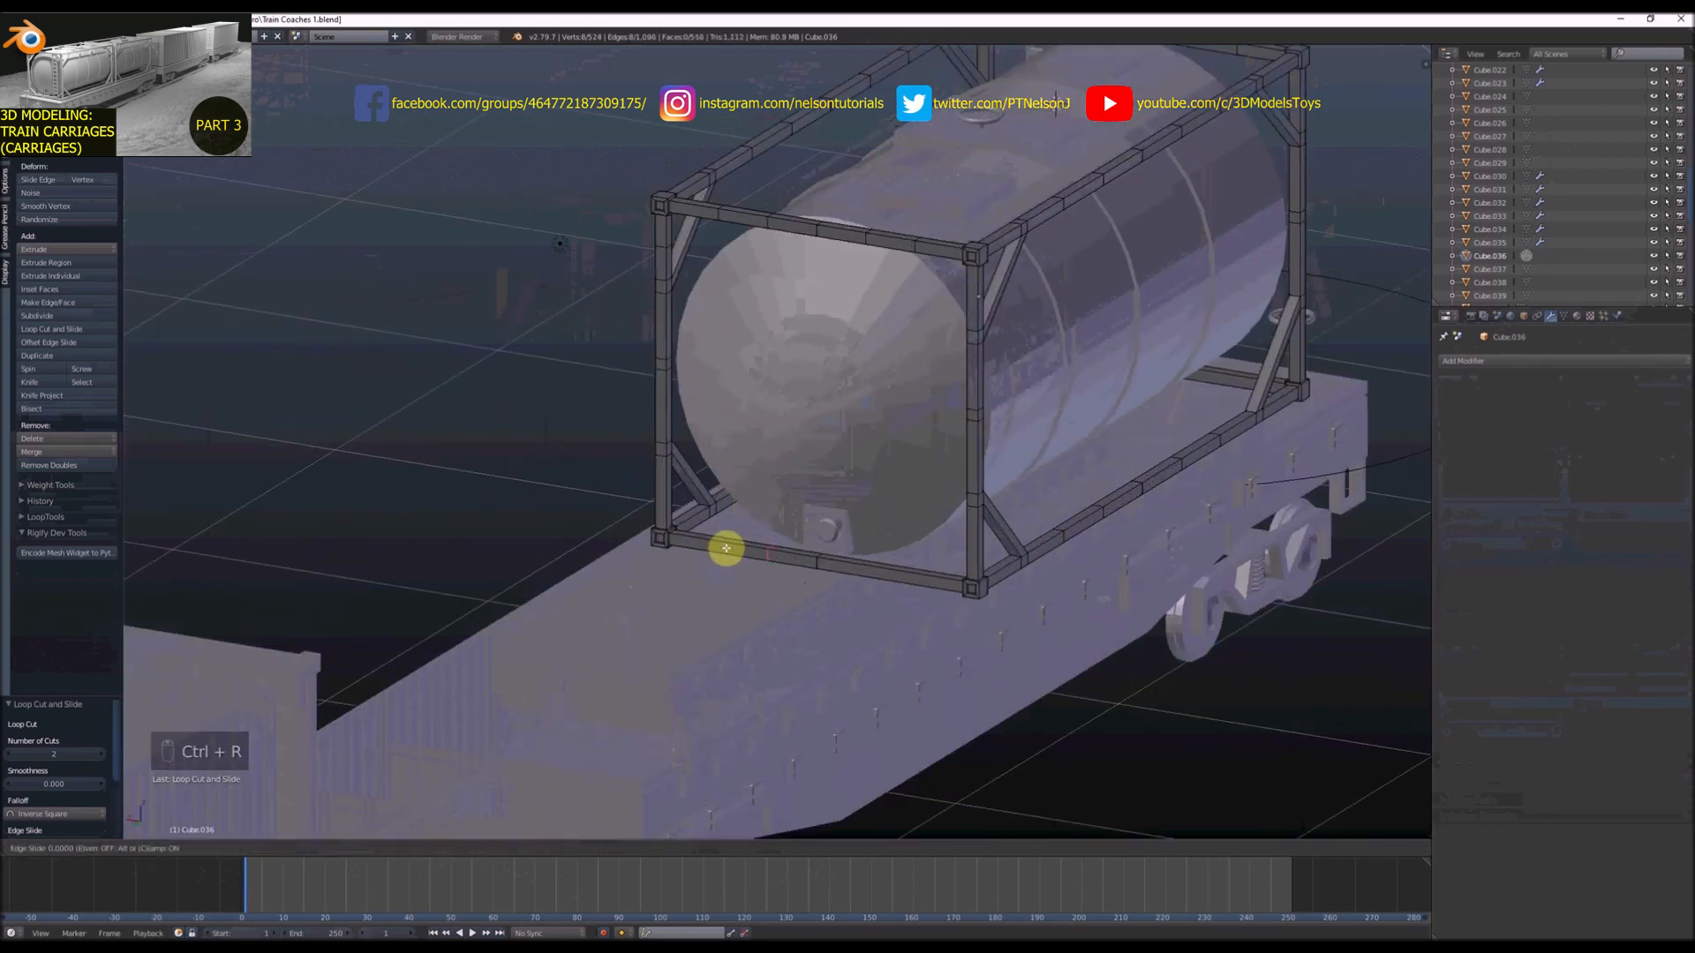
right_click(726, 548)
key(ctrl+r)
scroll(889, 572, up, 1)
click(889, 572)
right_click(889, 572)
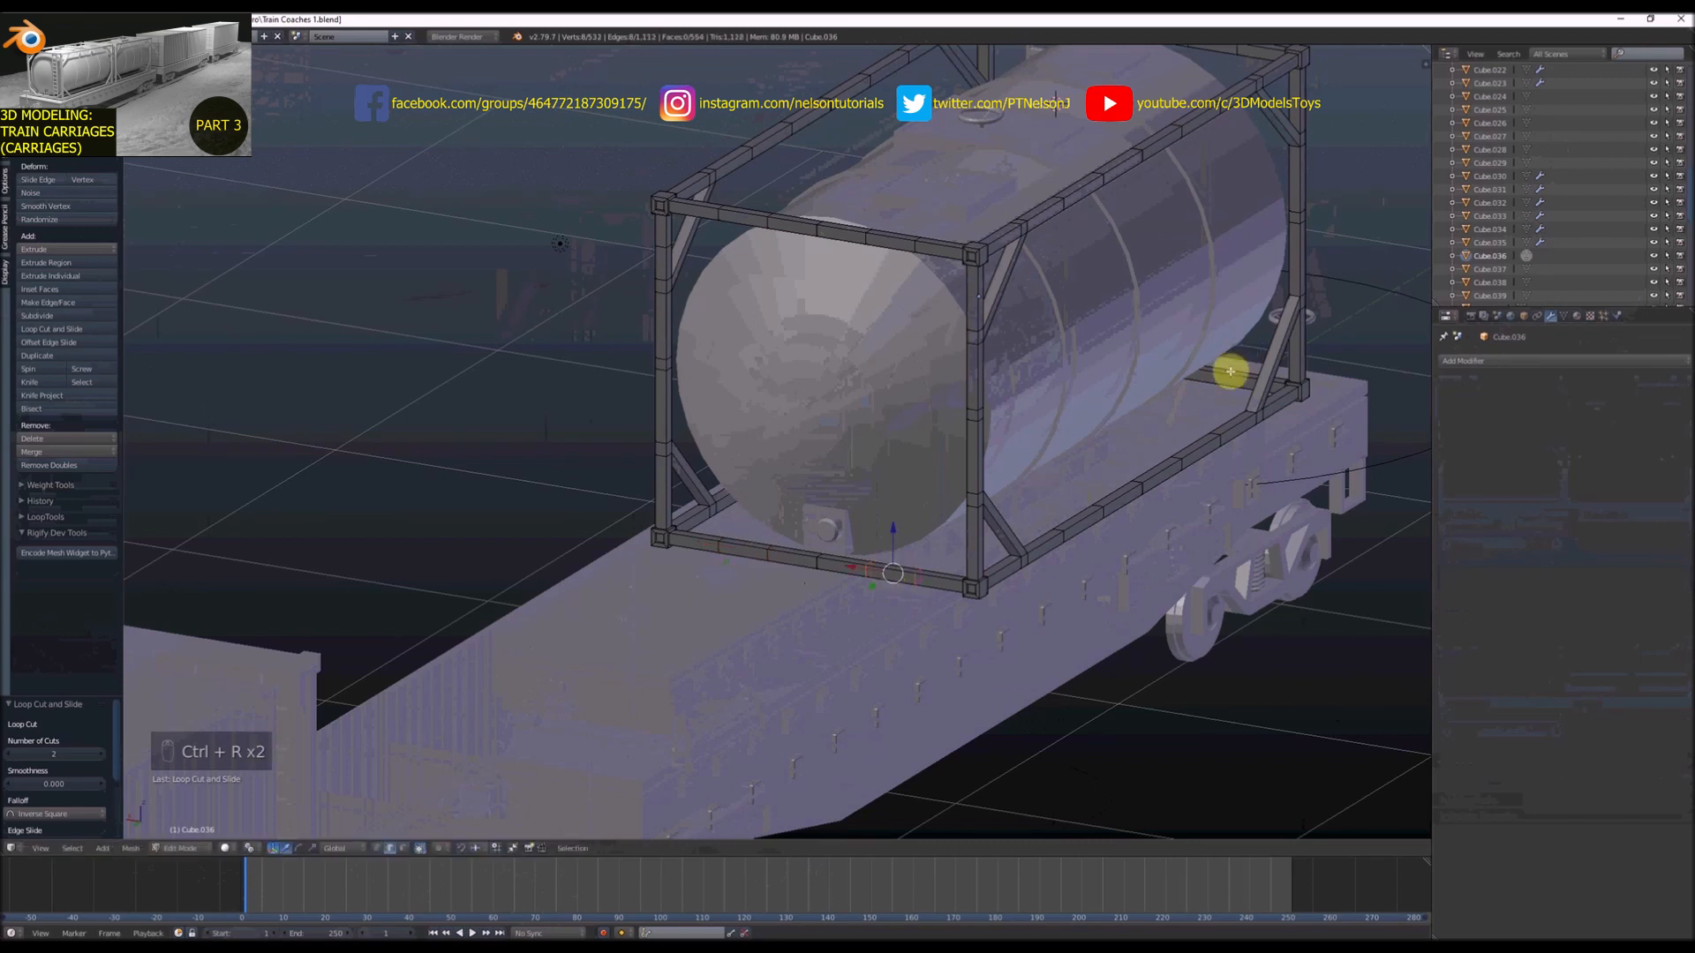
Add two loop cuts to each half of the lower cross rail at the ladder end
key(ctrl+r)
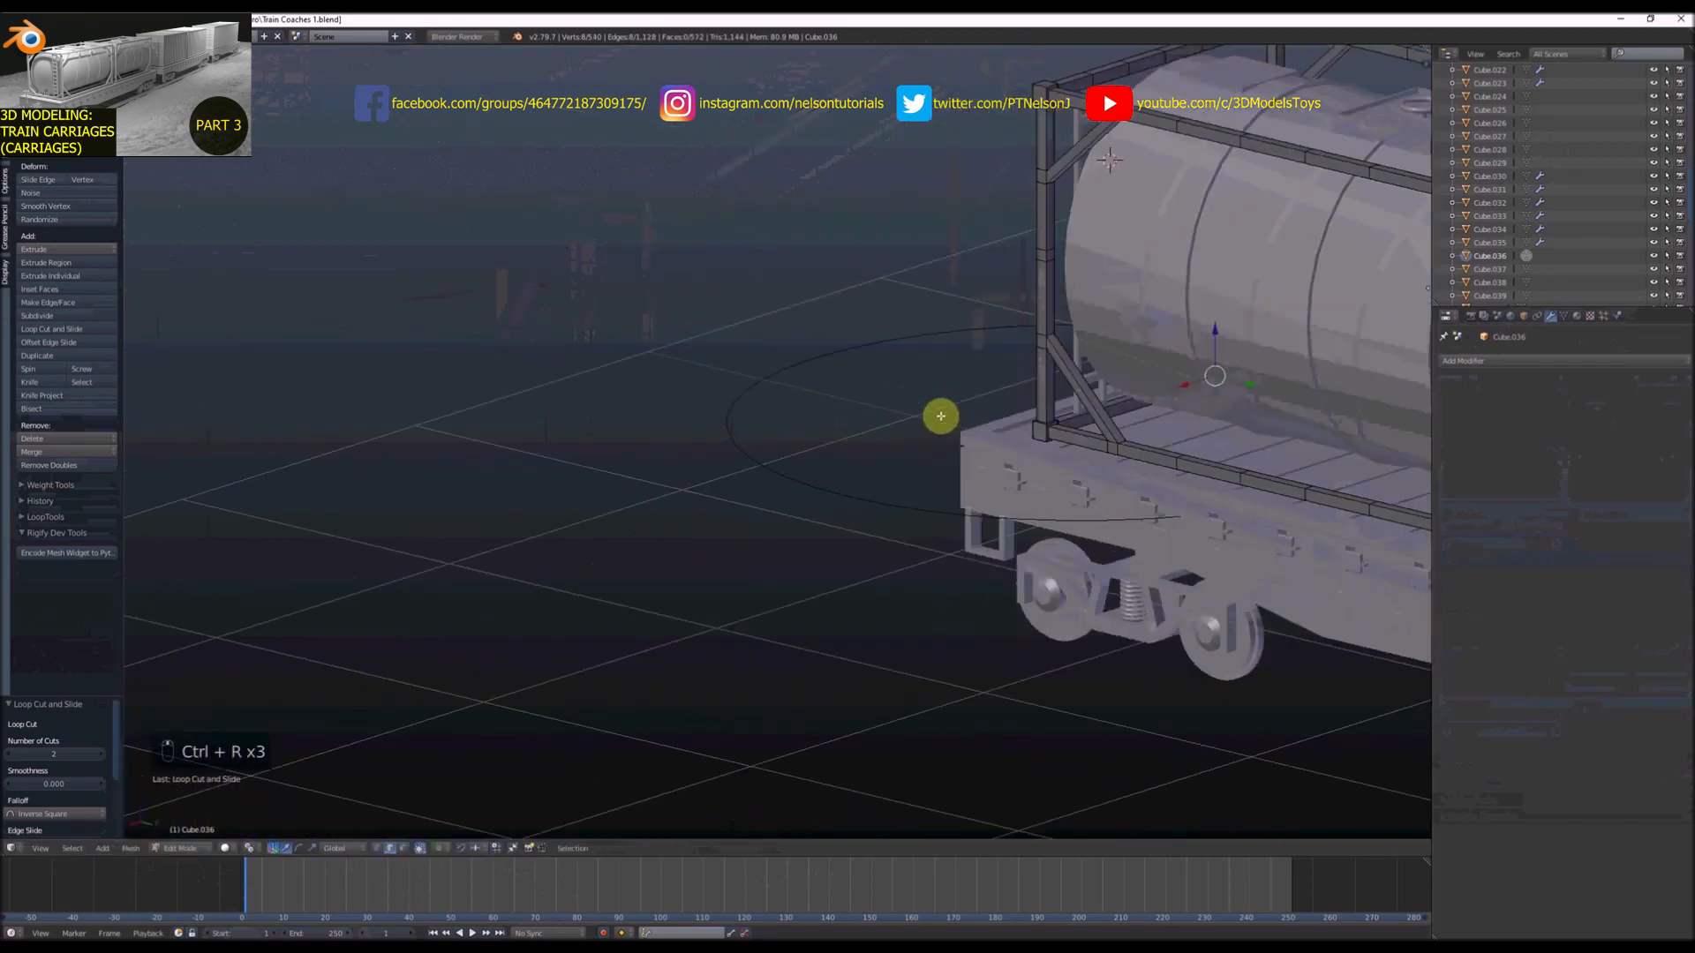
key(ctrl+r)
scroll(1113, 410, up, 1)
click(1113, 410)
right_click(1113, 409)
Switch to edge selection and select the edge loops near both corners of the lower cross rail opposite the ladder end
scroll(750, 414, down, 4)
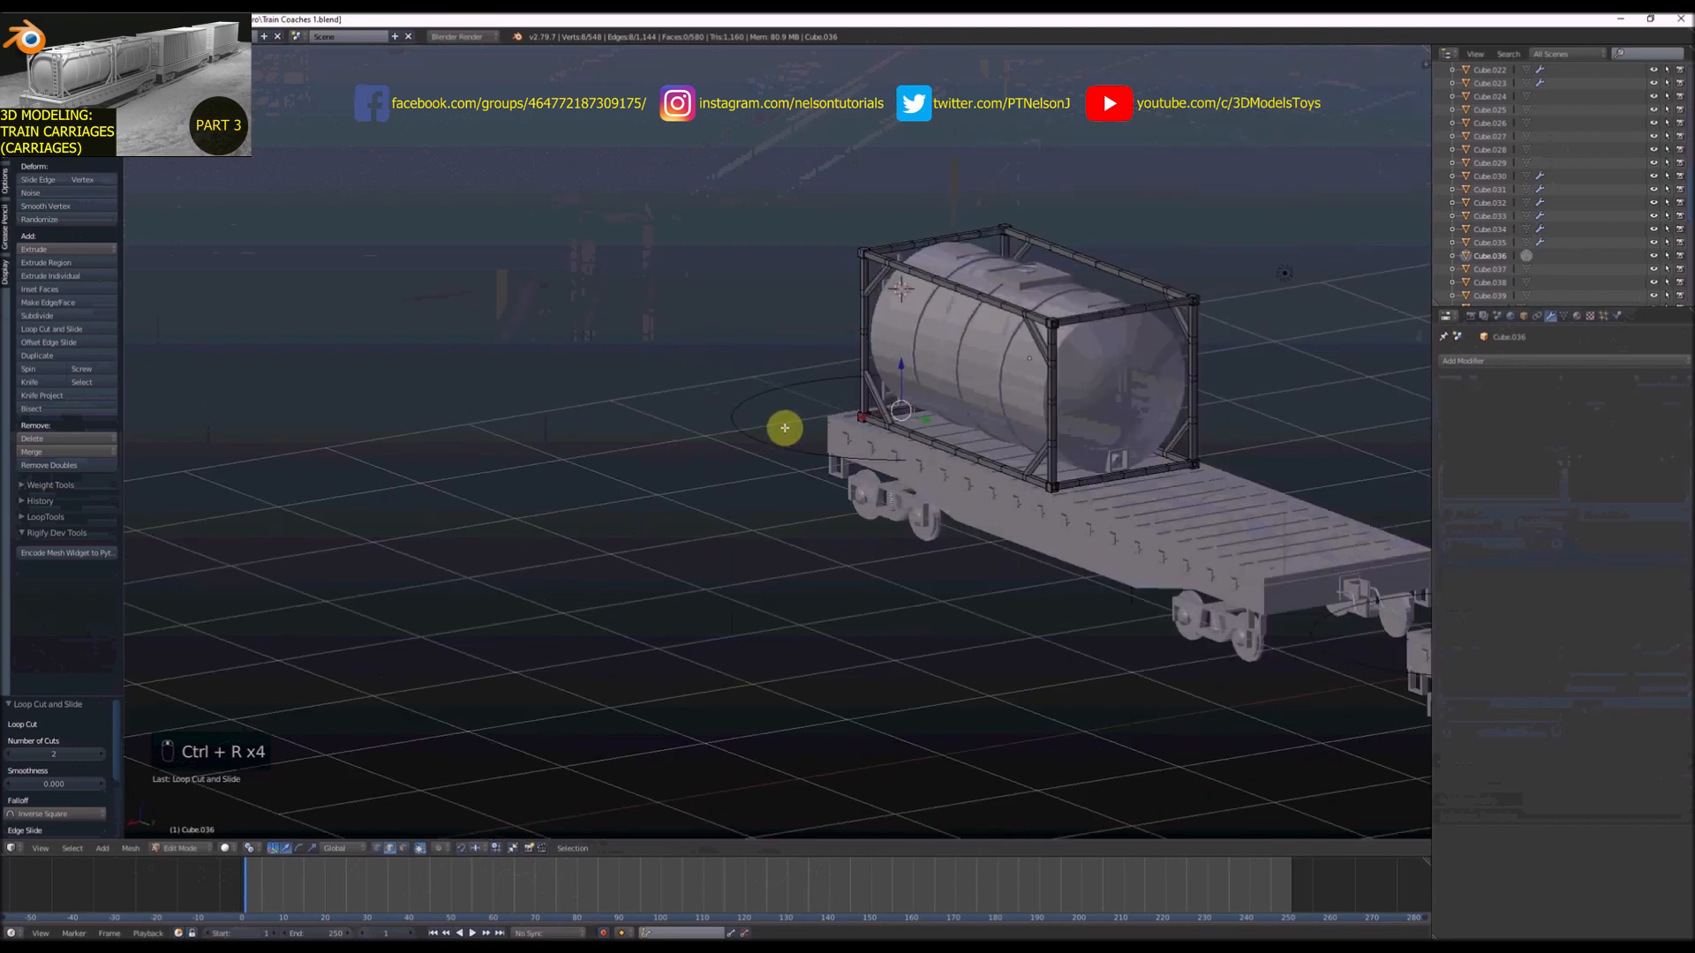
middle_drag(783, 427, 865, 436)
scroll(1054, 462, up, 4)
scroll(1054, 462, up, 1)
middle_drag(1104, 450, 1069, 454)
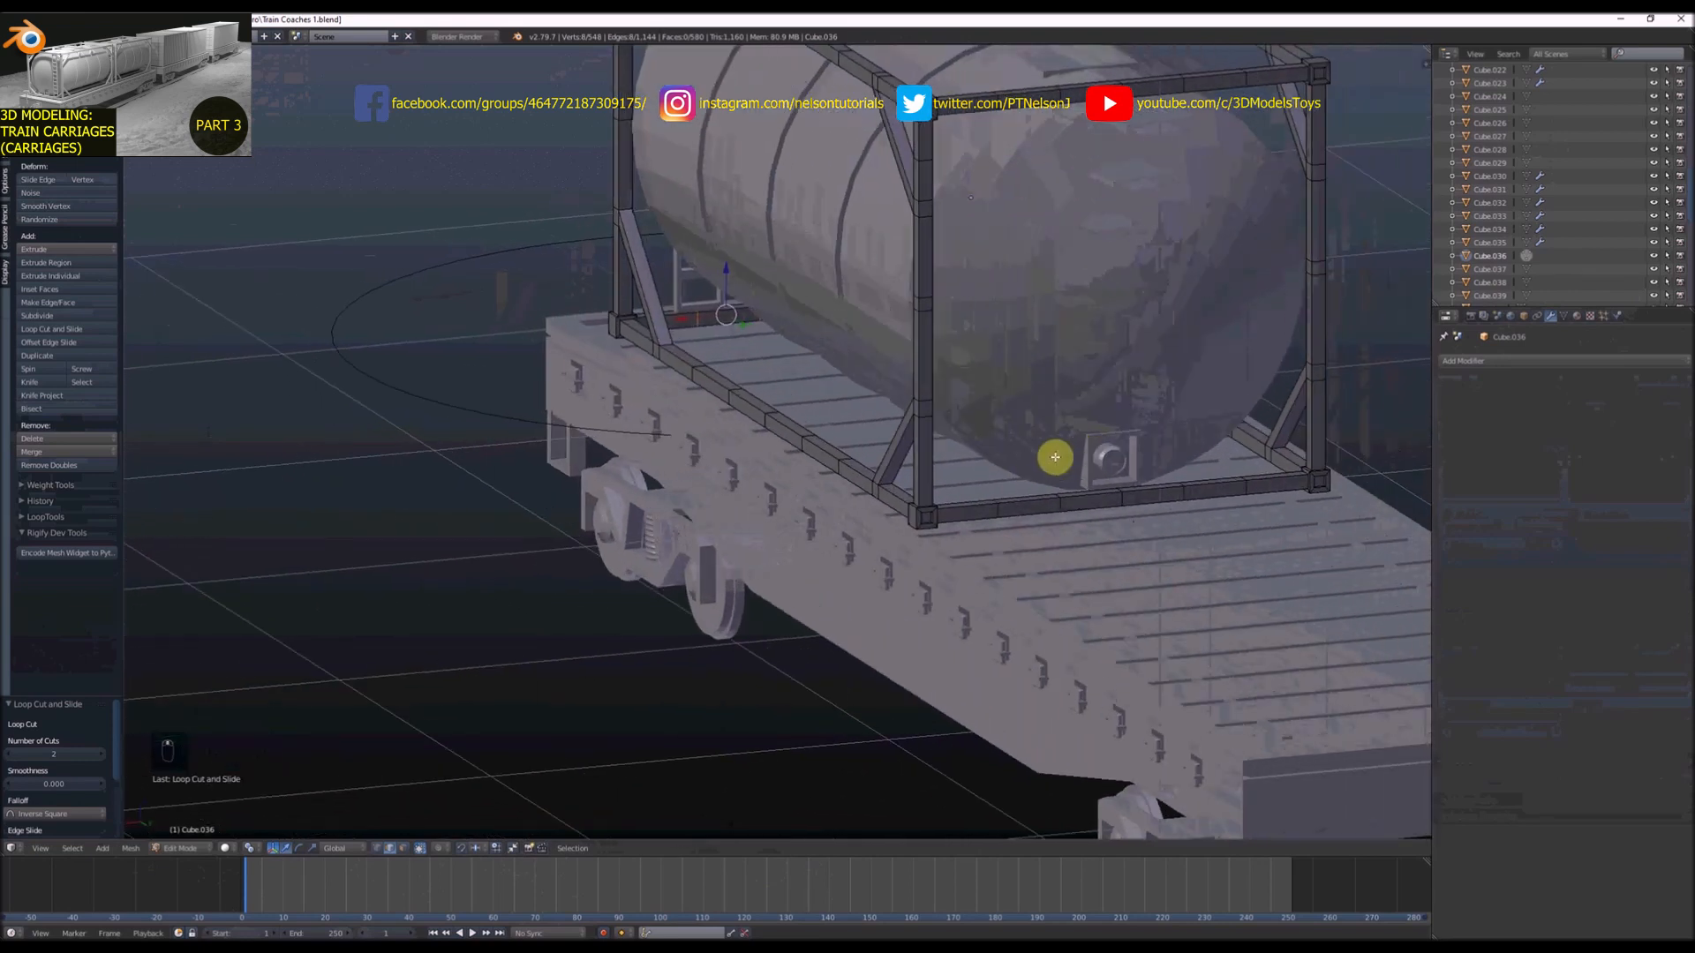
key(ctrl+Tab)
click(1046, 445)
scroll(992, 516, up, 2)
alt+right_click(995, 512)
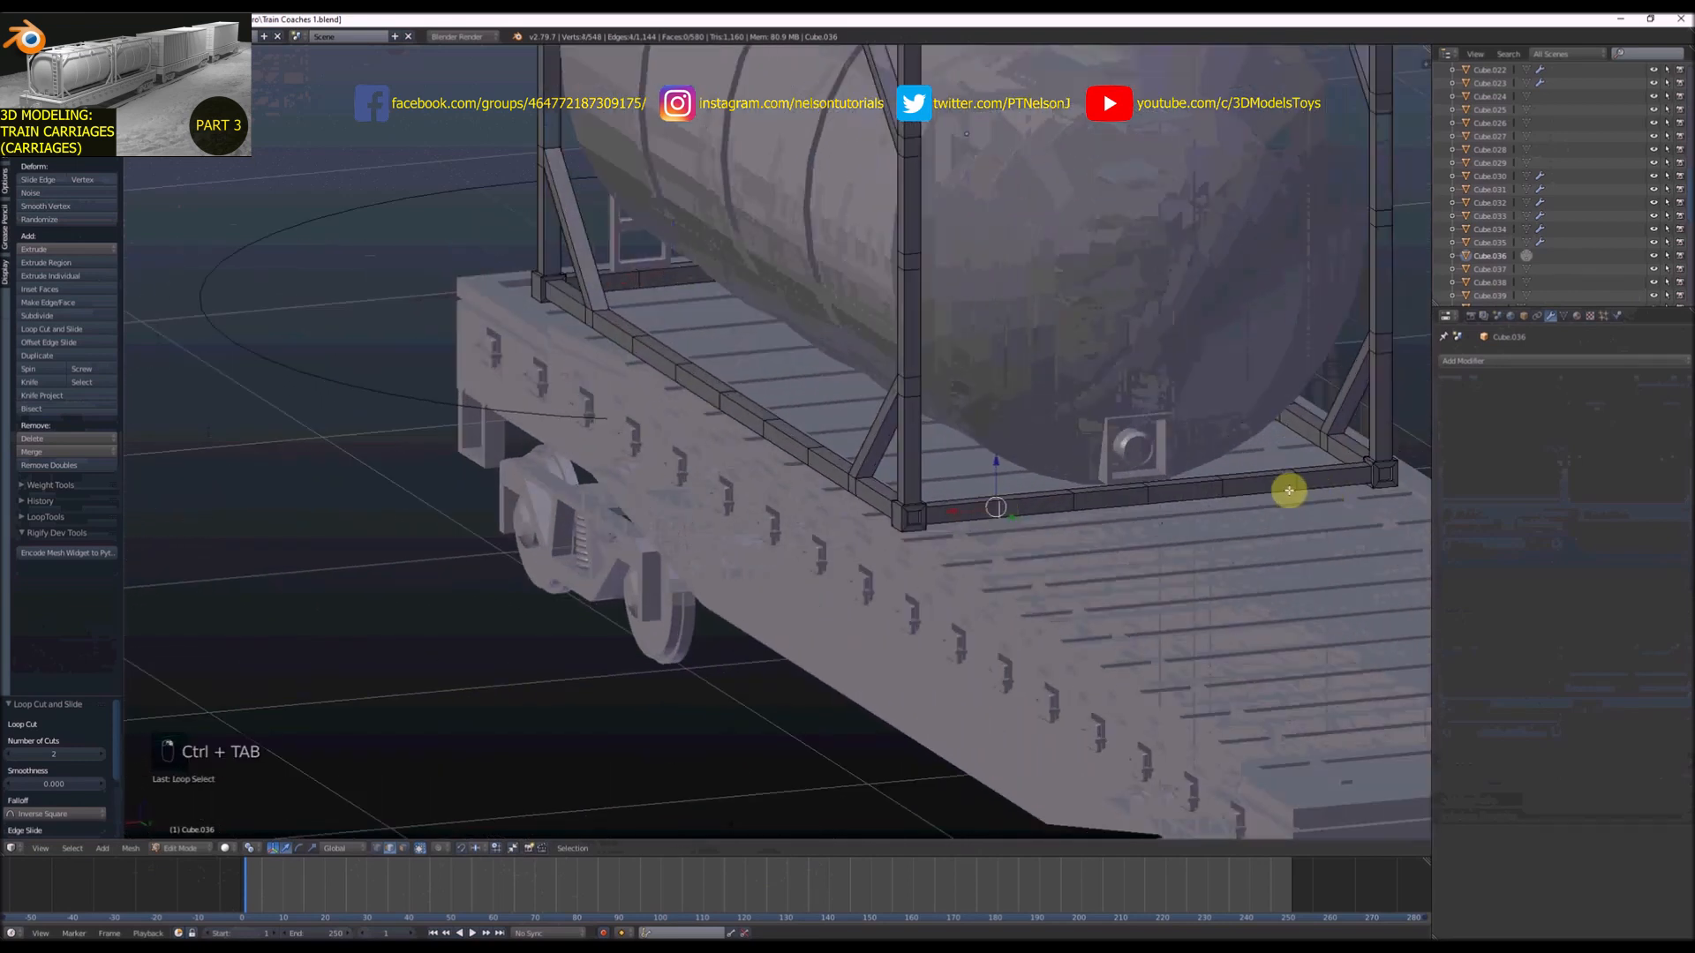
scroll(1262, 486, down, 6)
scroll(1233, 352, up, 8)
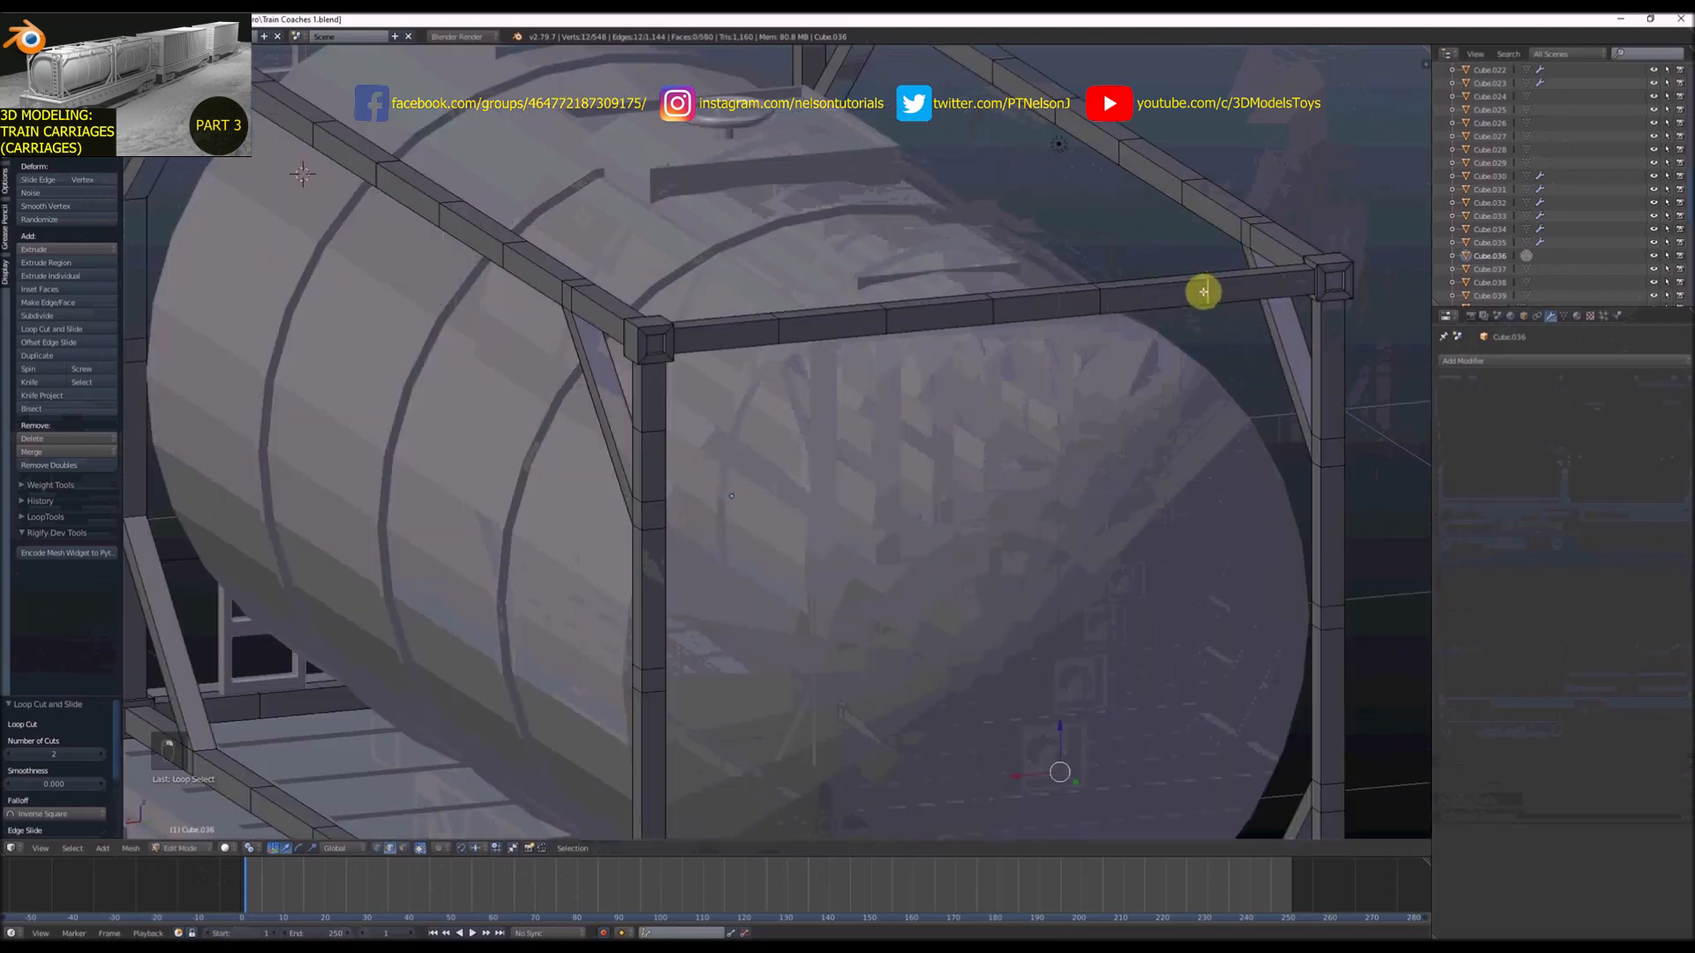
Add the near-corner edge loops of both upper cross rails and the ladder end's lower cross rail to the selection
alt+shift+right_click(776, 327)
scroll(927, 417, down, 4)
scroll(741, 299, up, 2)
alt+shift+right_click(742, 297)
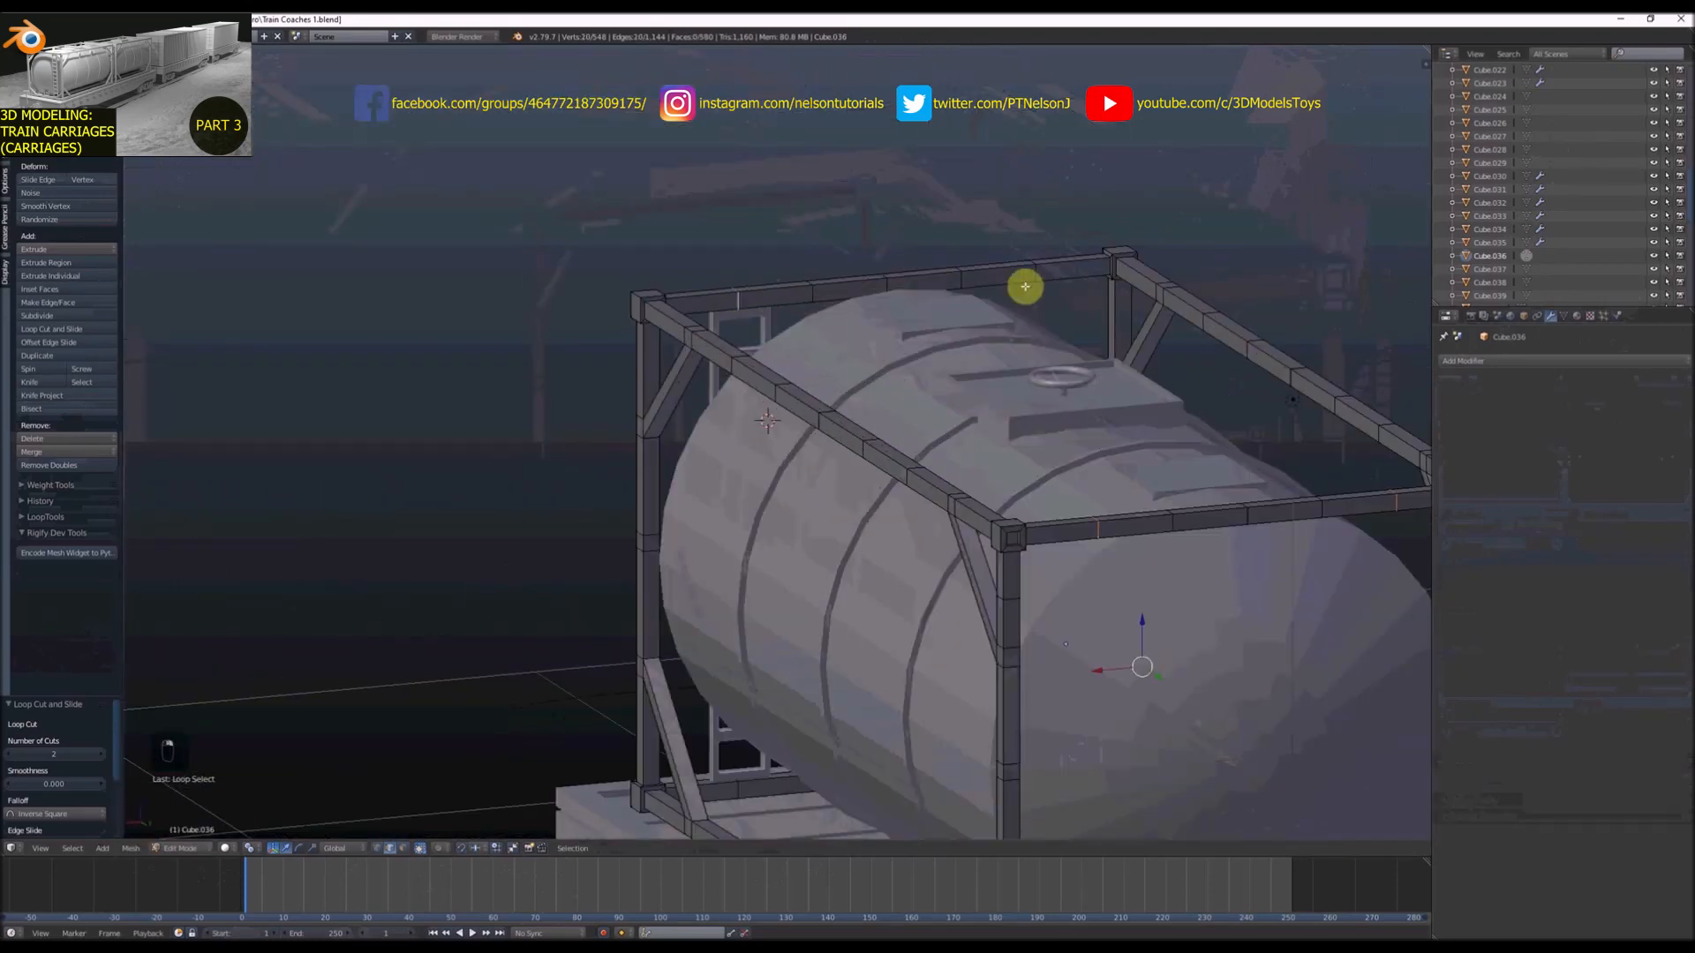
alt+shift+right_click(1038, 272)
scroll(736, 794, down, 4)
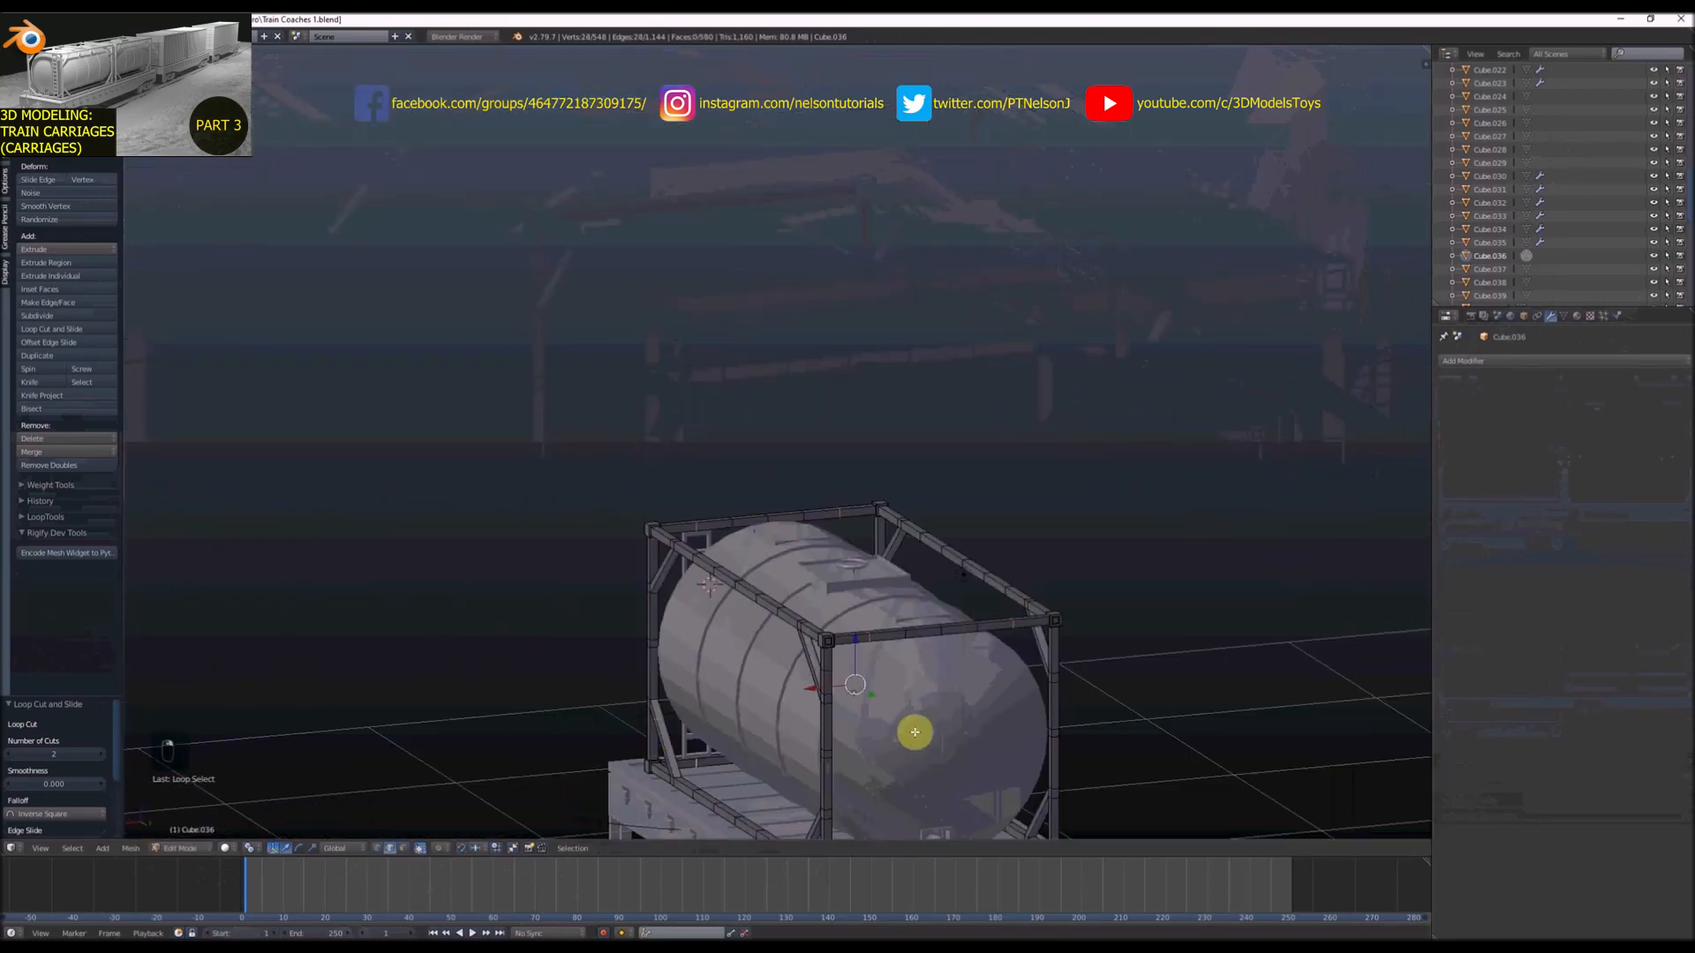
scroll(1041, 788, up, 4)
alt+shift+right_click(1059, 766)
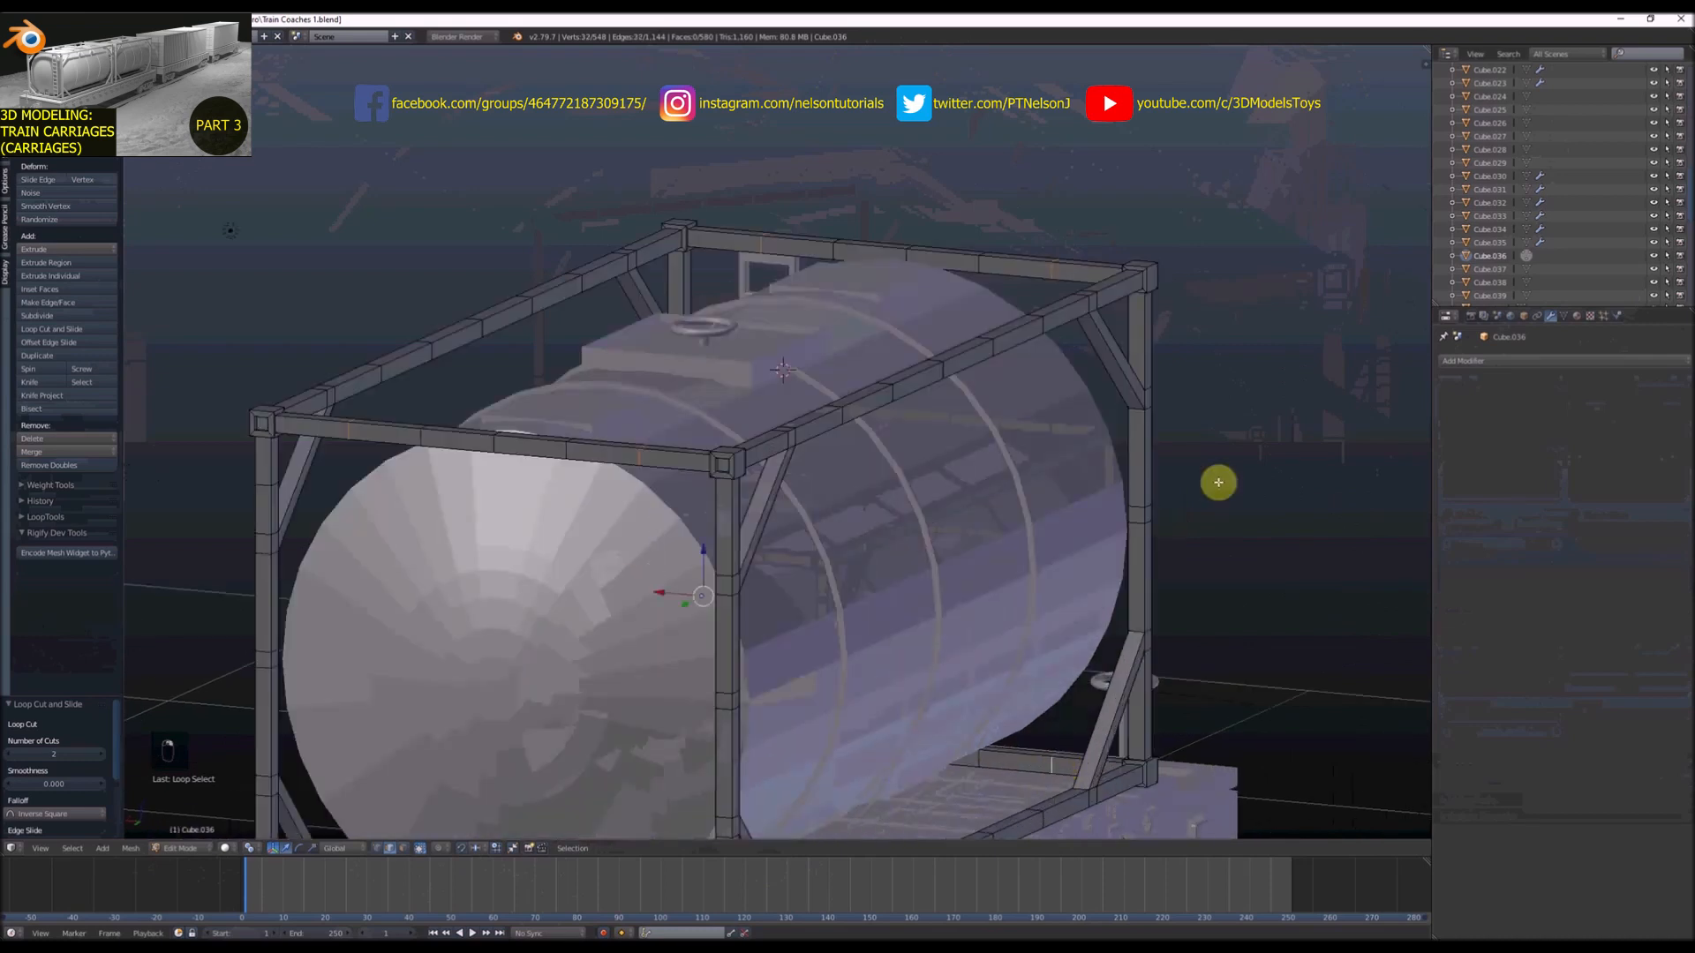
Bevel the selected cross-rail loops by 0.717 with one segment, switch to face selection and pick a face on the end post
key(ctrl+b)
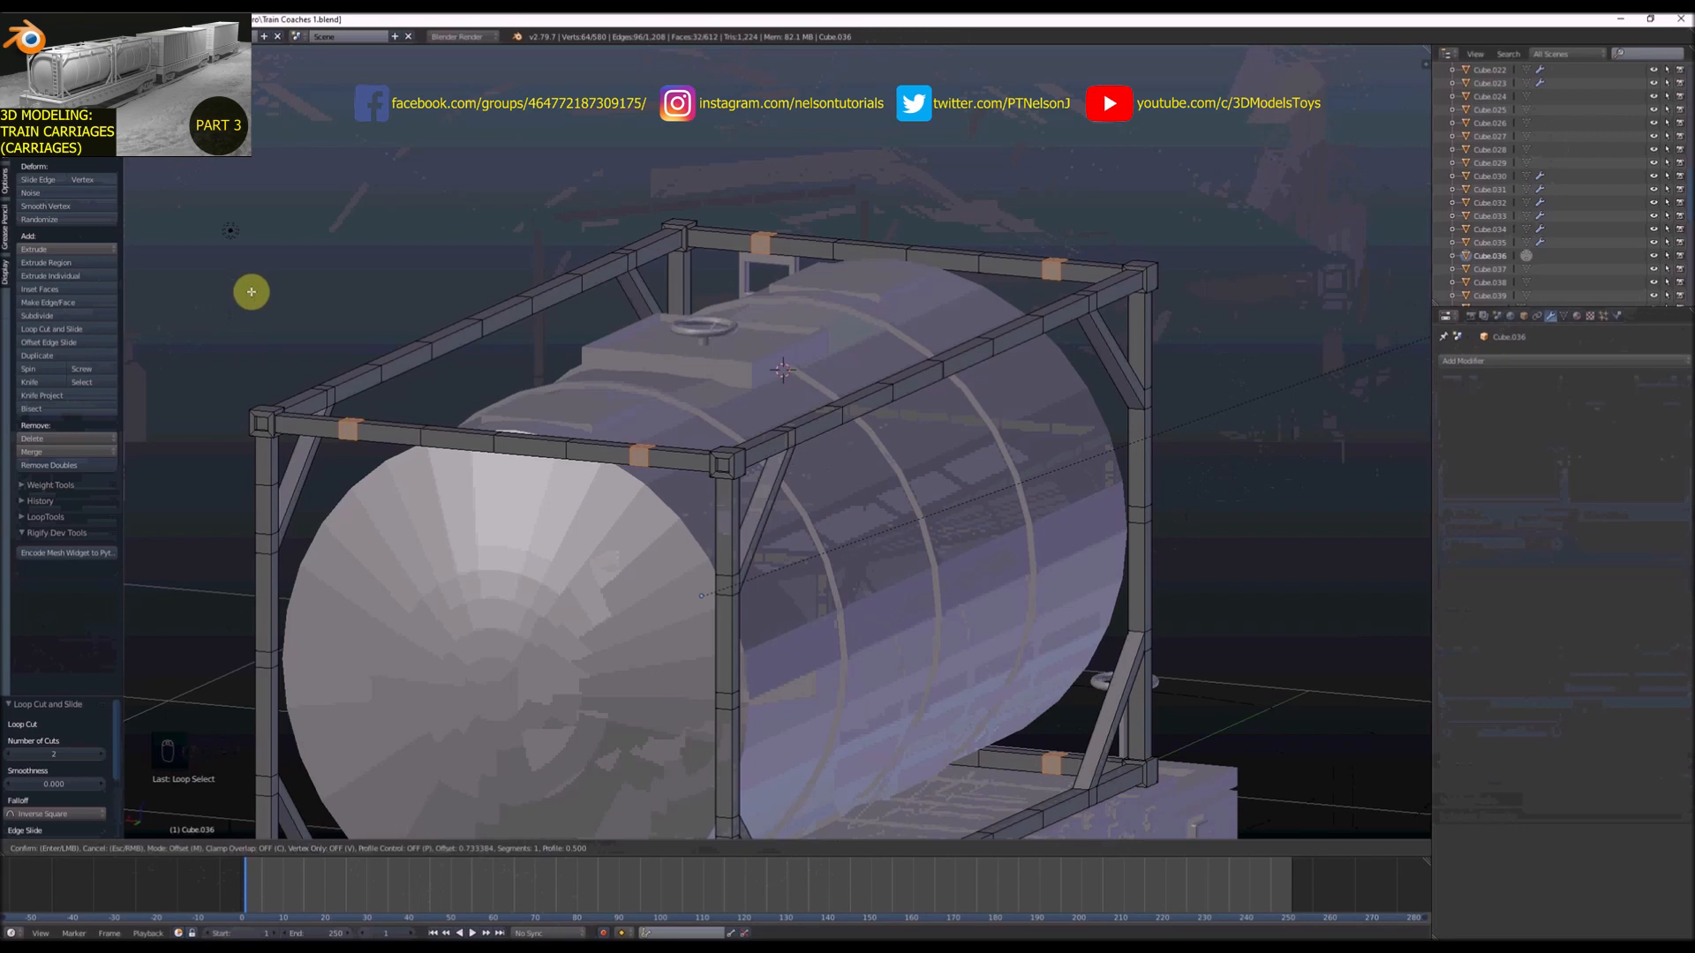
key(Return)
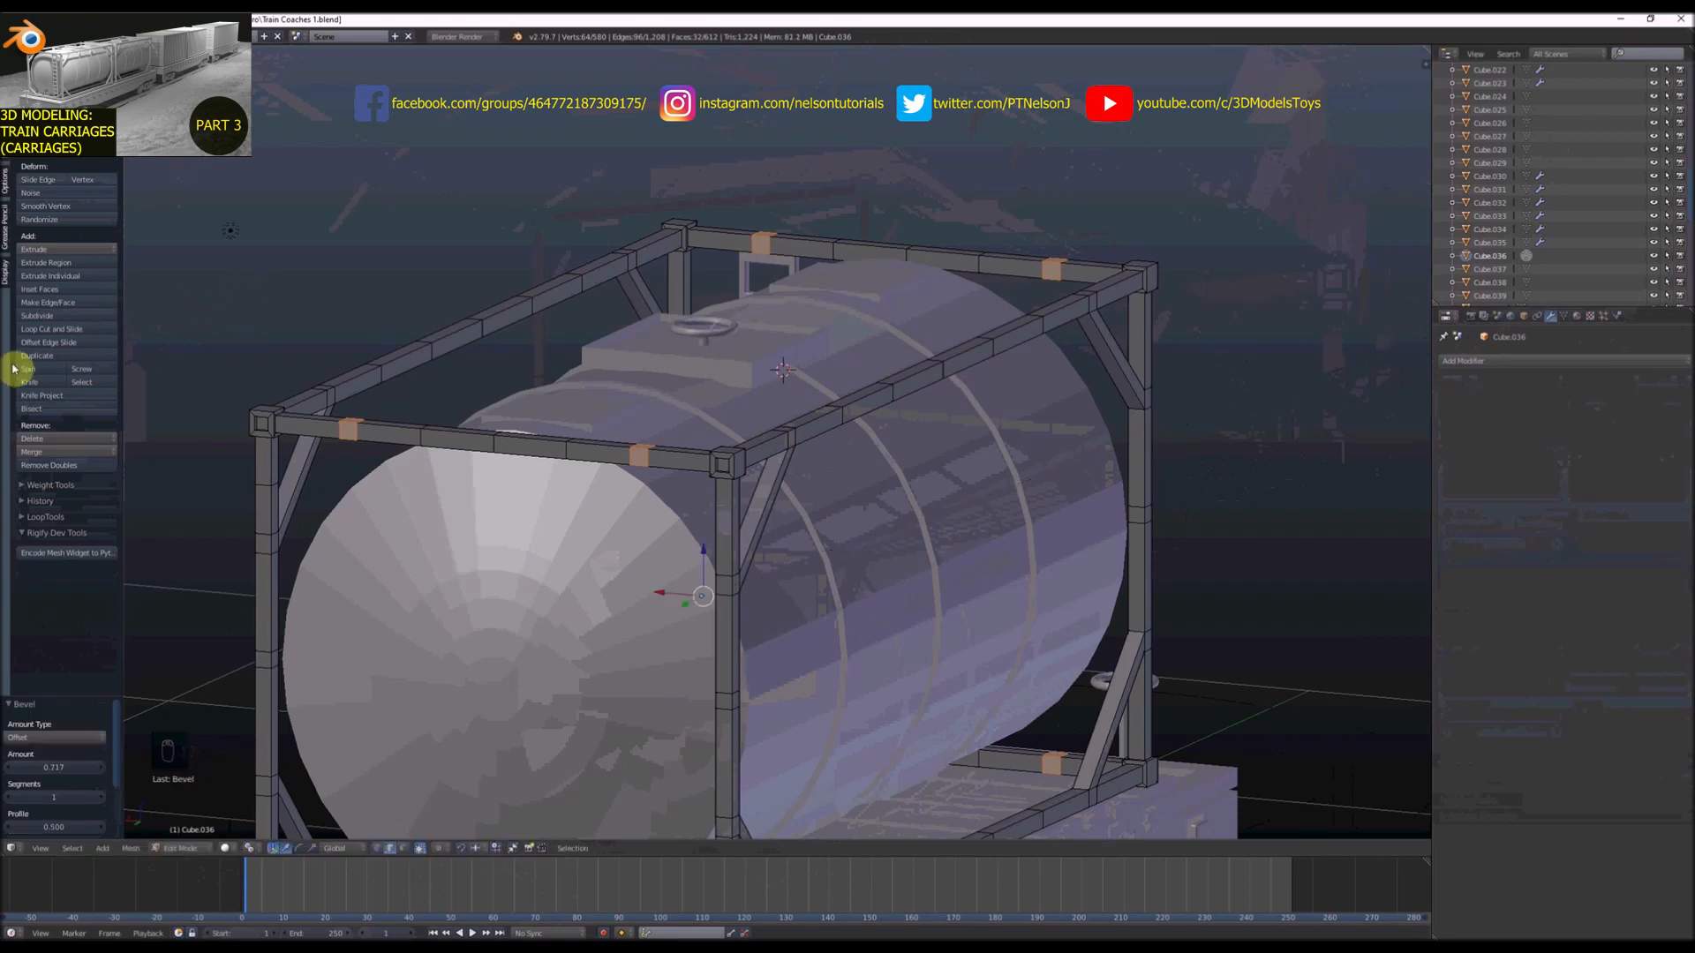
middle_drag(323, 375, 283, 333)
key(ctrl+Tab)
click(247, 358)
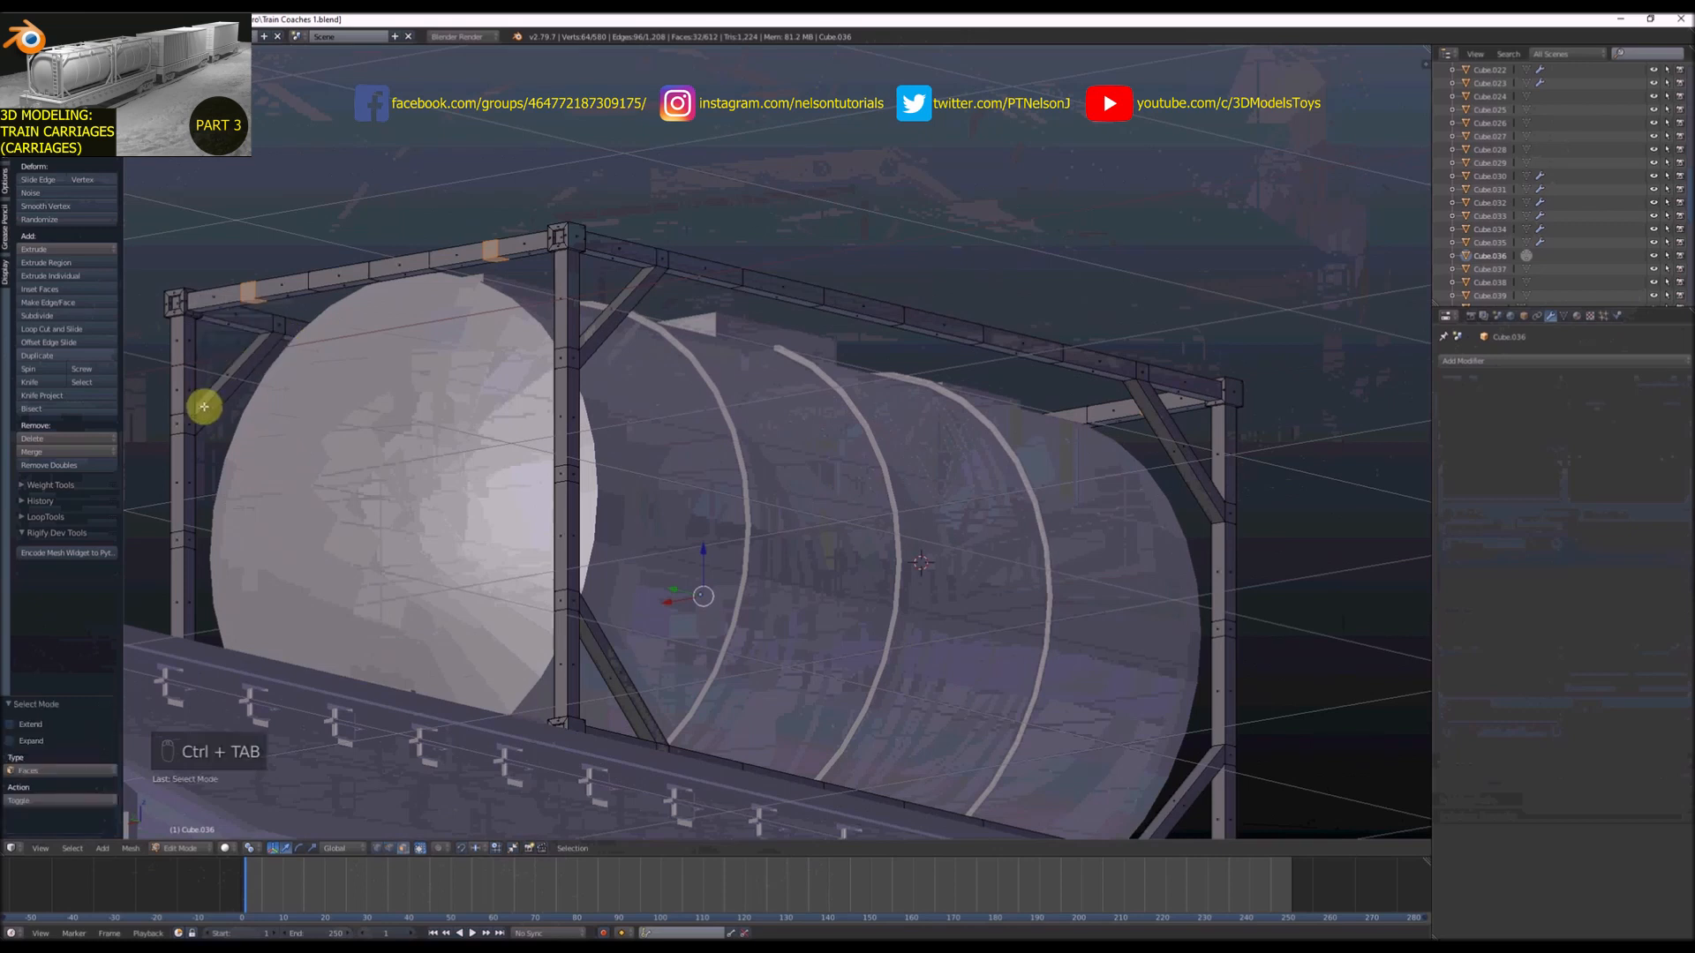
right_click(204, 406)
Undo the face selection and the bevel of the cross-rail loops
middle_drag(189, 367, 408, 374)
key(ctrl+z)
key(ctrl+z)
key(ctrl+z)
key(ctrl+z)
scroll(278, 369, up, 2)
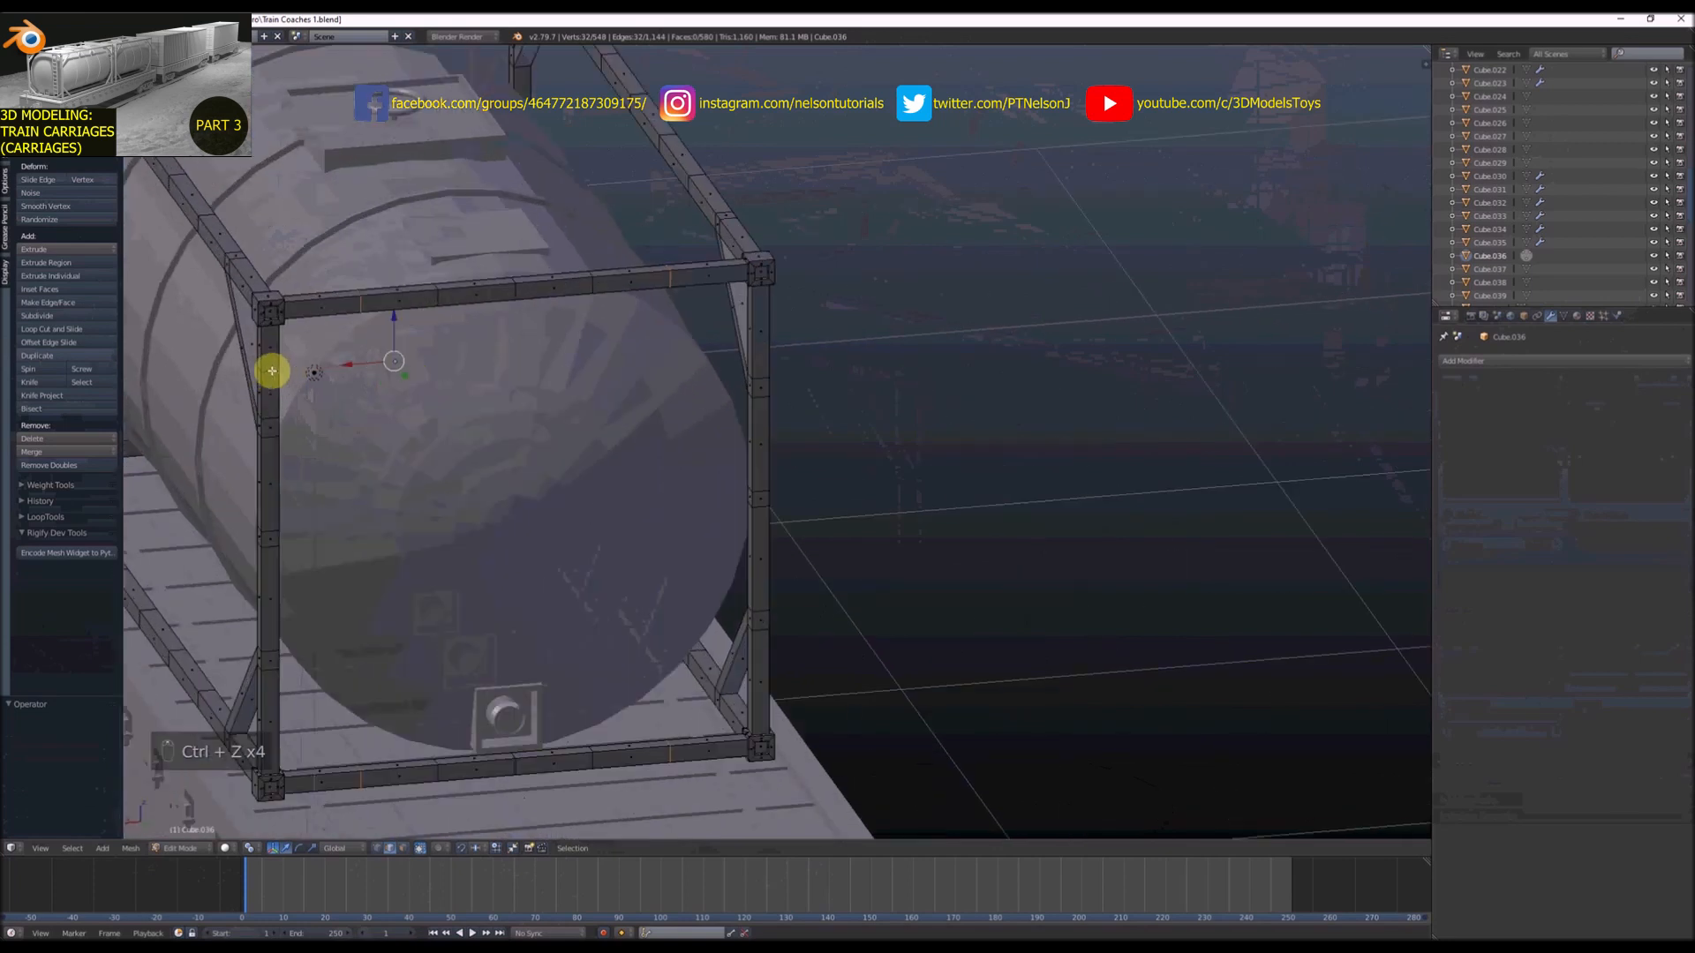
At the end opposite the ladder, add single loop cuts to one post's upper and lower sections and the other post's lower section
alt+shift+right_click(751, 344)
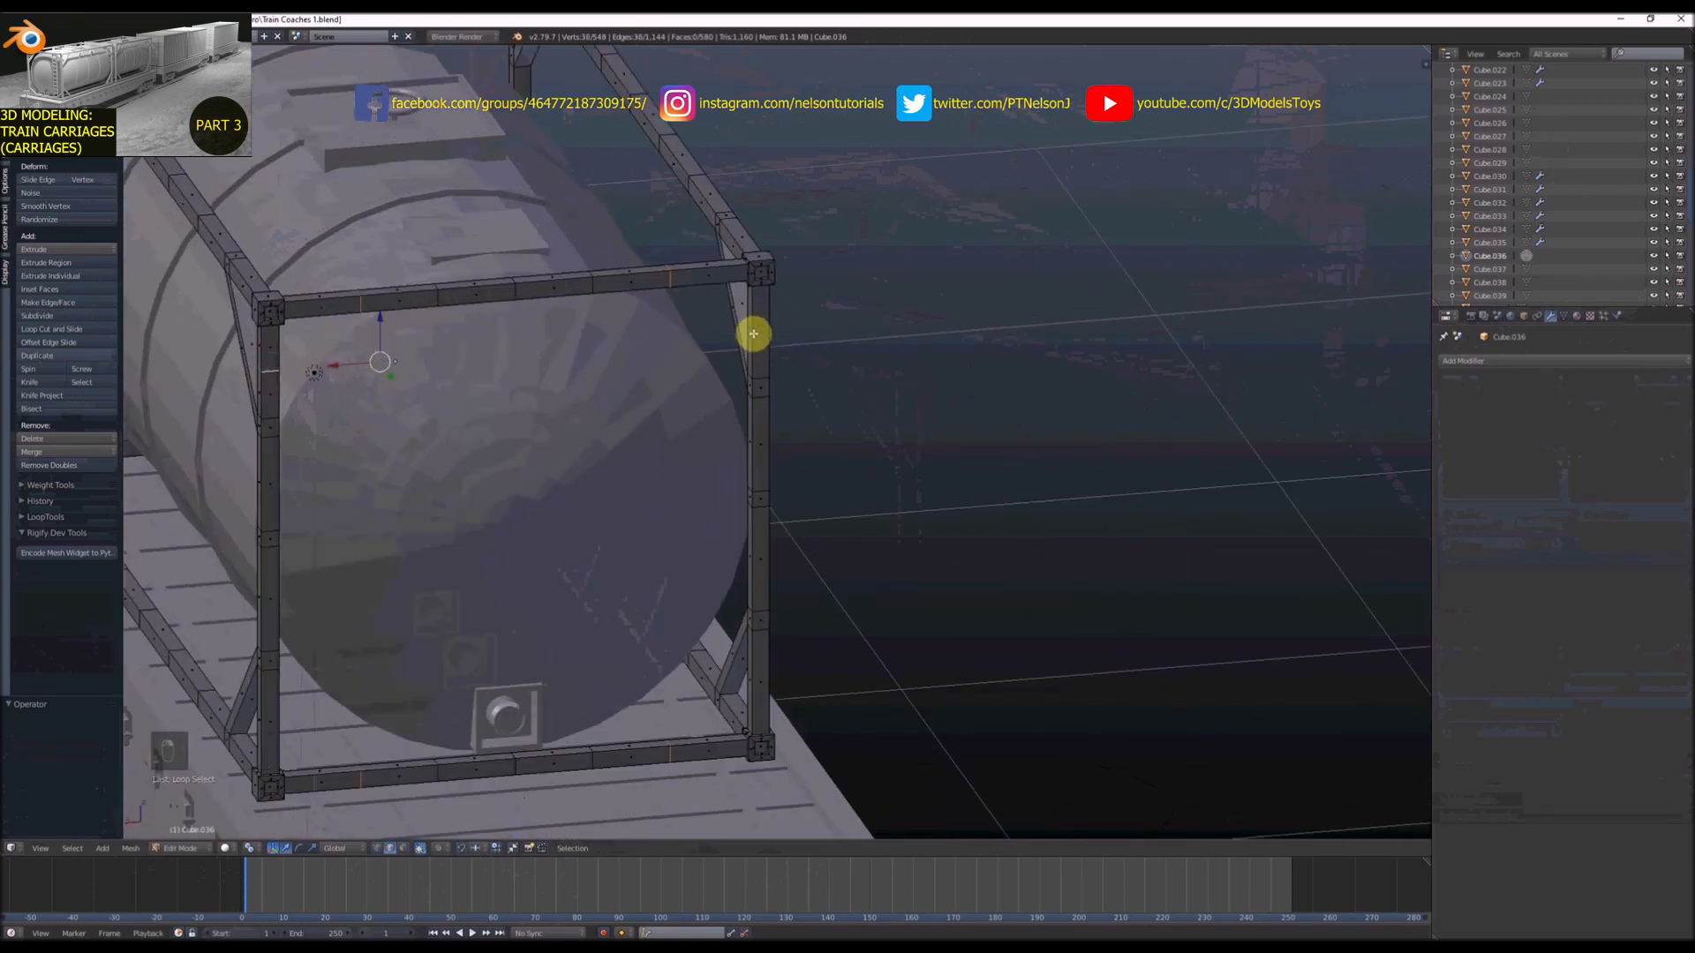
key(ctrl+r)
click(753, 334)
right_click(753, 334)
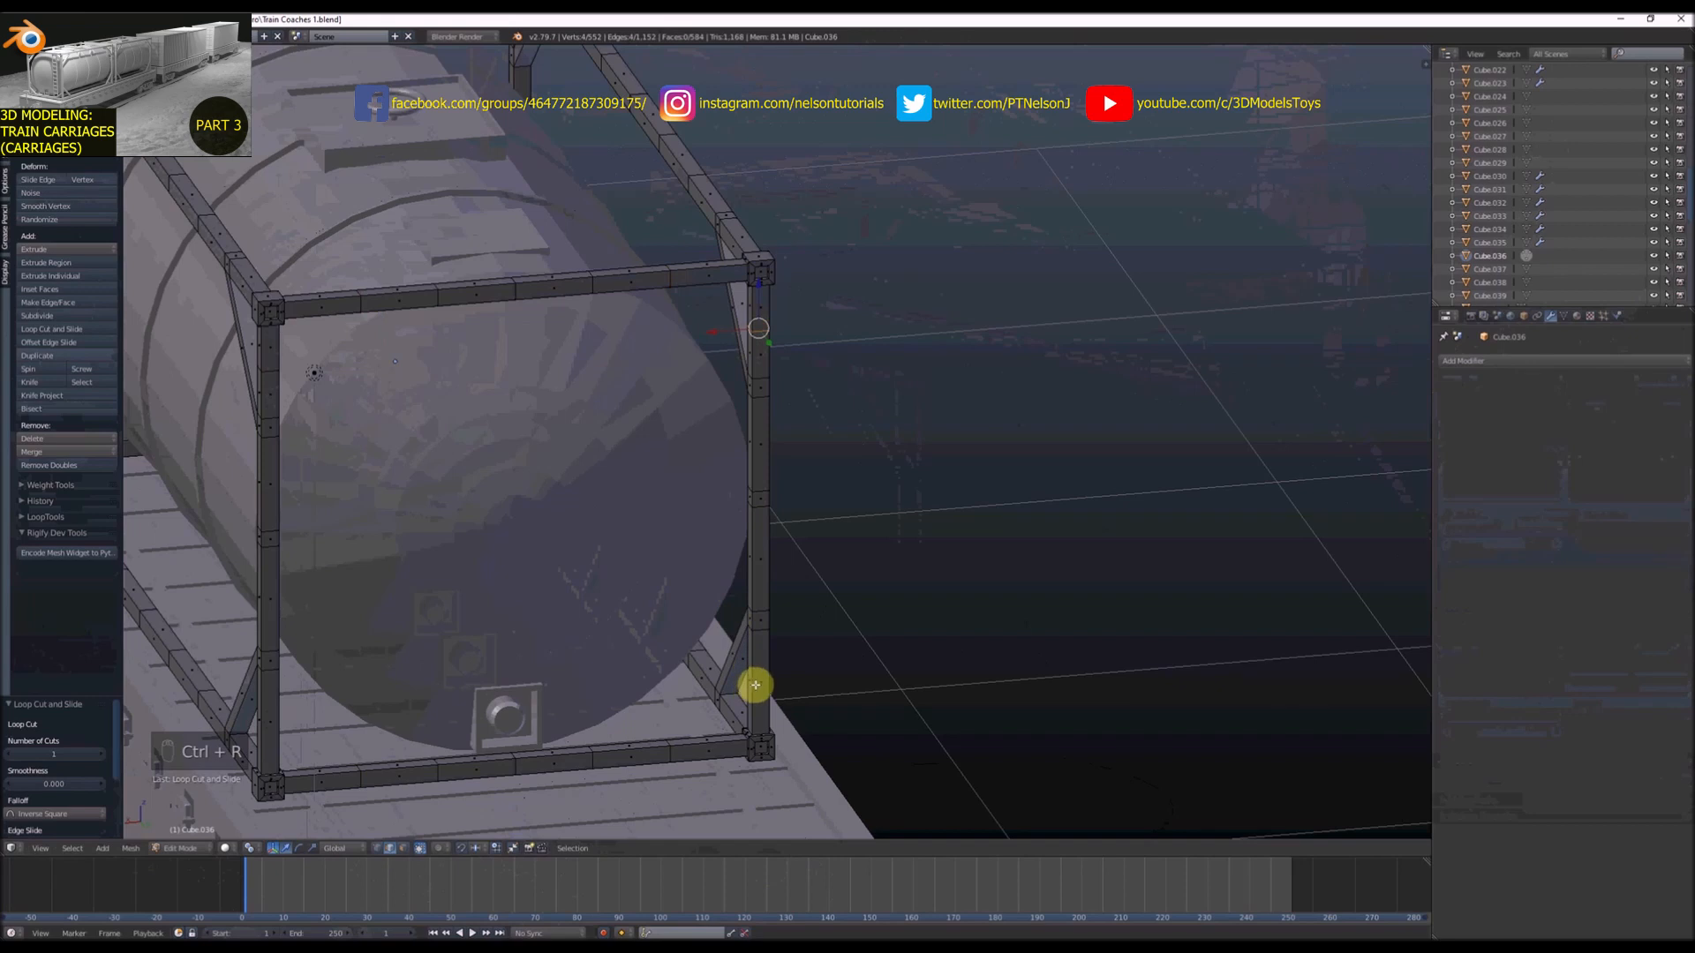
key(ctrl+r)
click(755, 685)
right_click(755, 685)
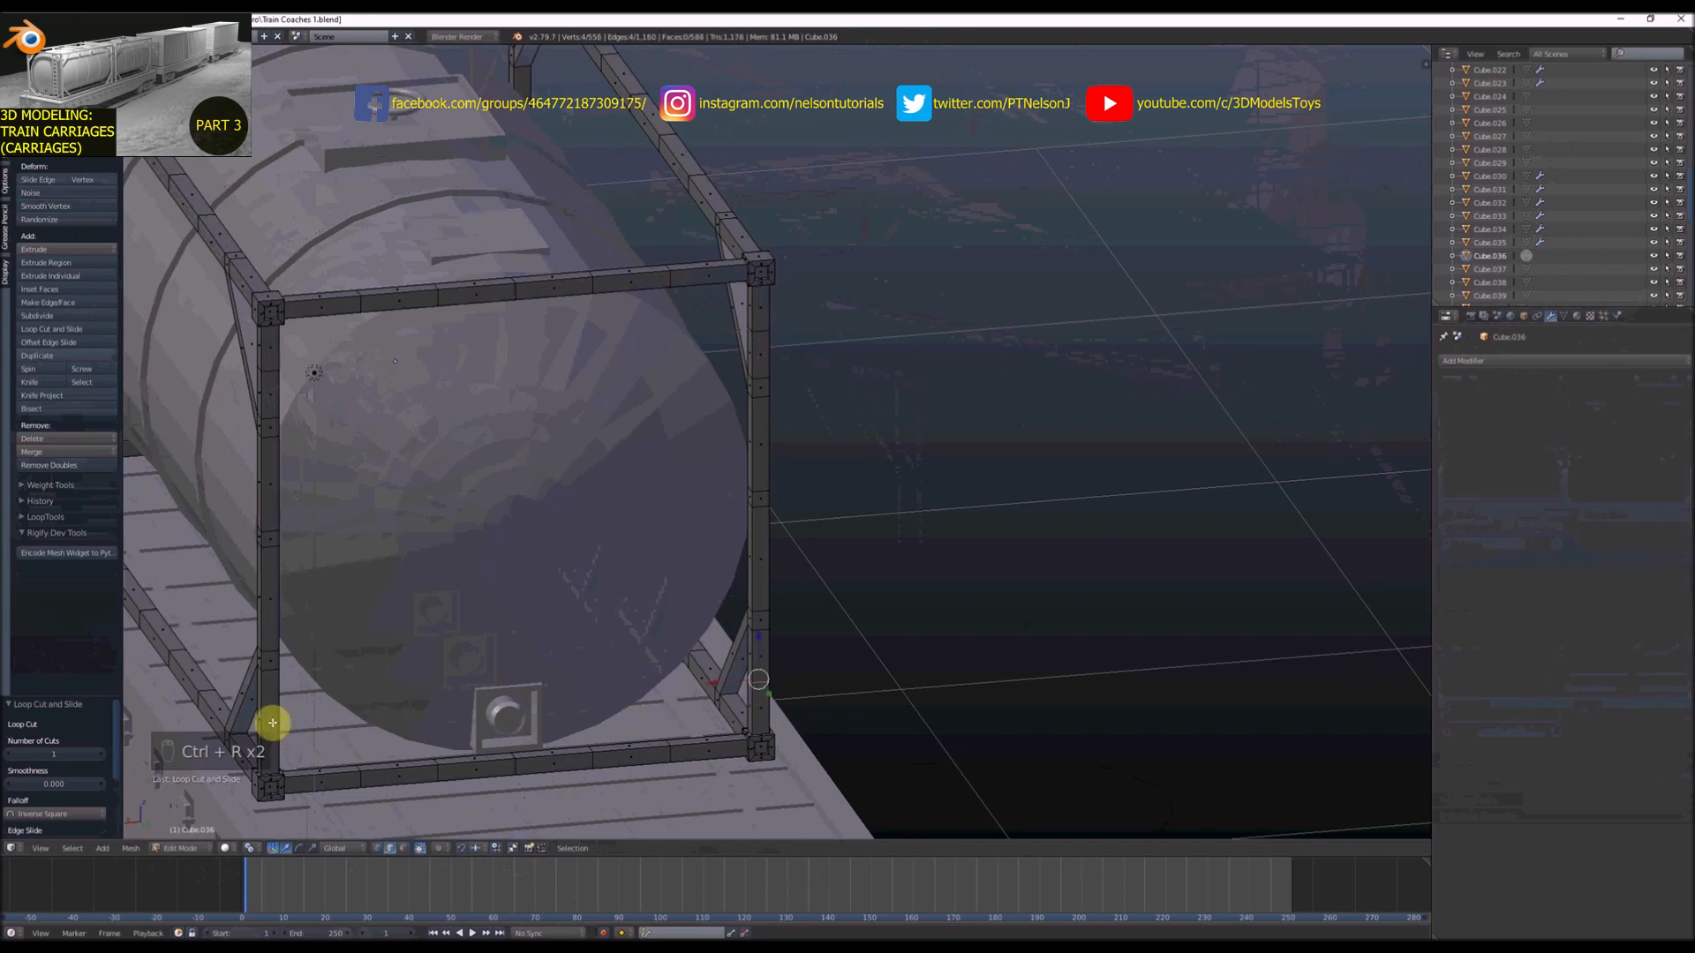
key(ctrl+r)
click(271, 723)
right_click(271, 723)
Add one loop cut each to the upper and lower sections of the first post at the ladder end
scroll(618, 673, down, 4)
scroll(327, 334, up, 3)
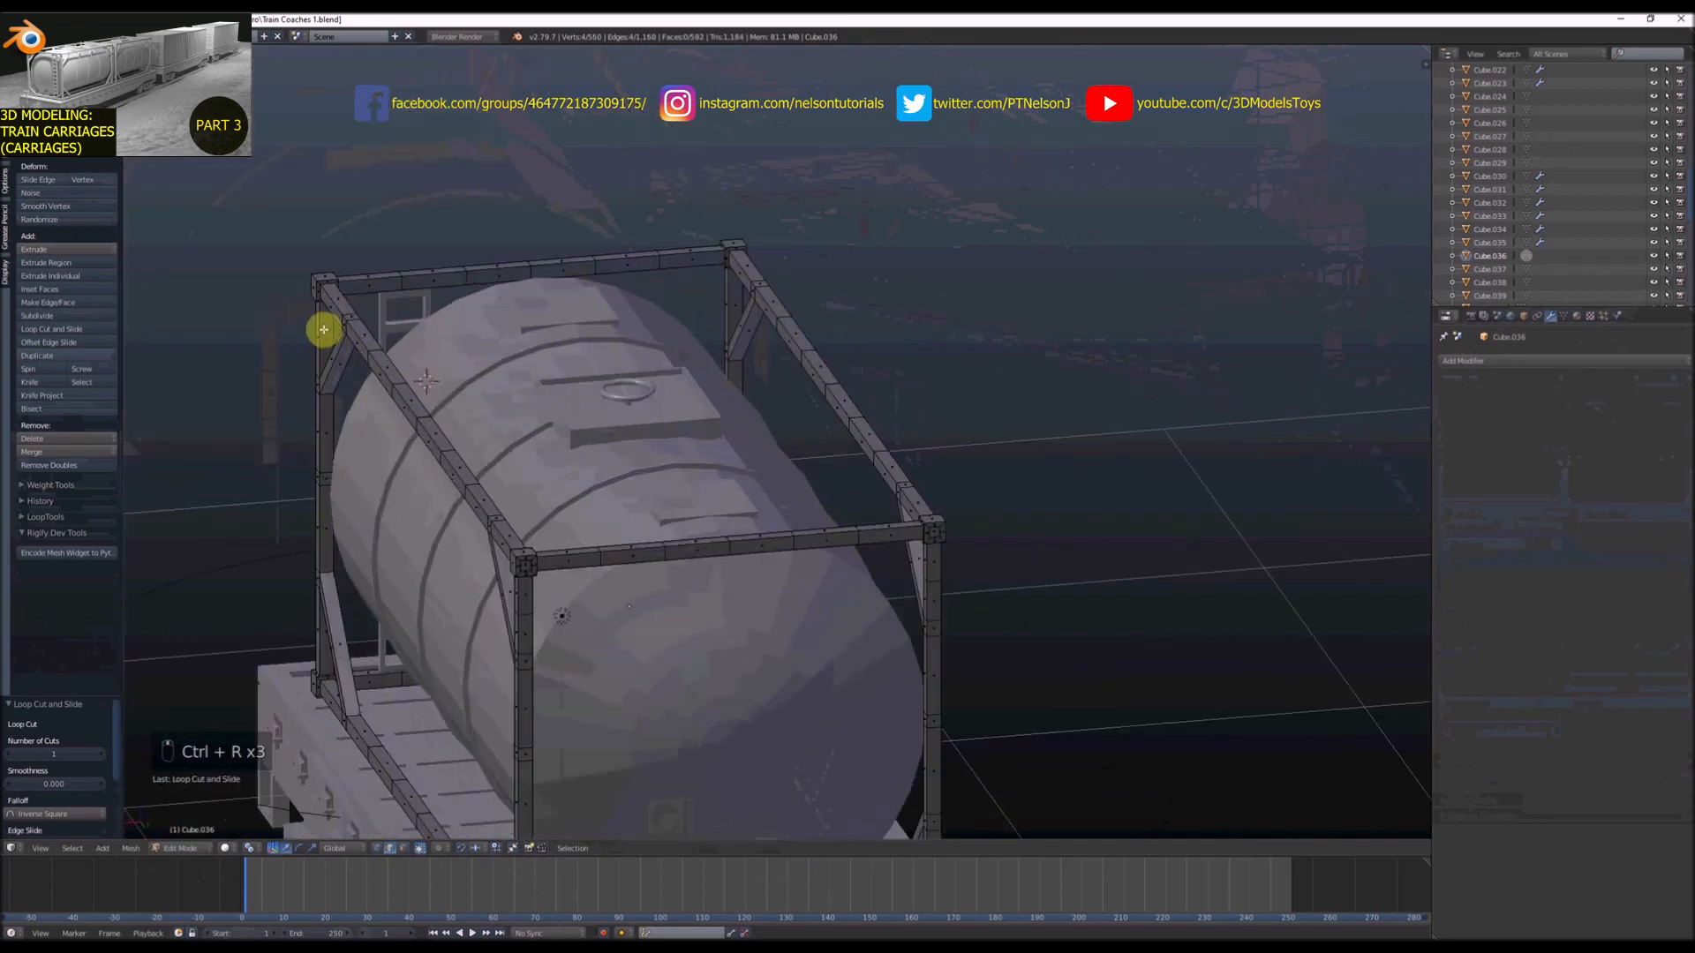
key(ctrl+r)
click(324, 330)
right_click(323, 329)
key(ctrl+r)
click(318, 631)
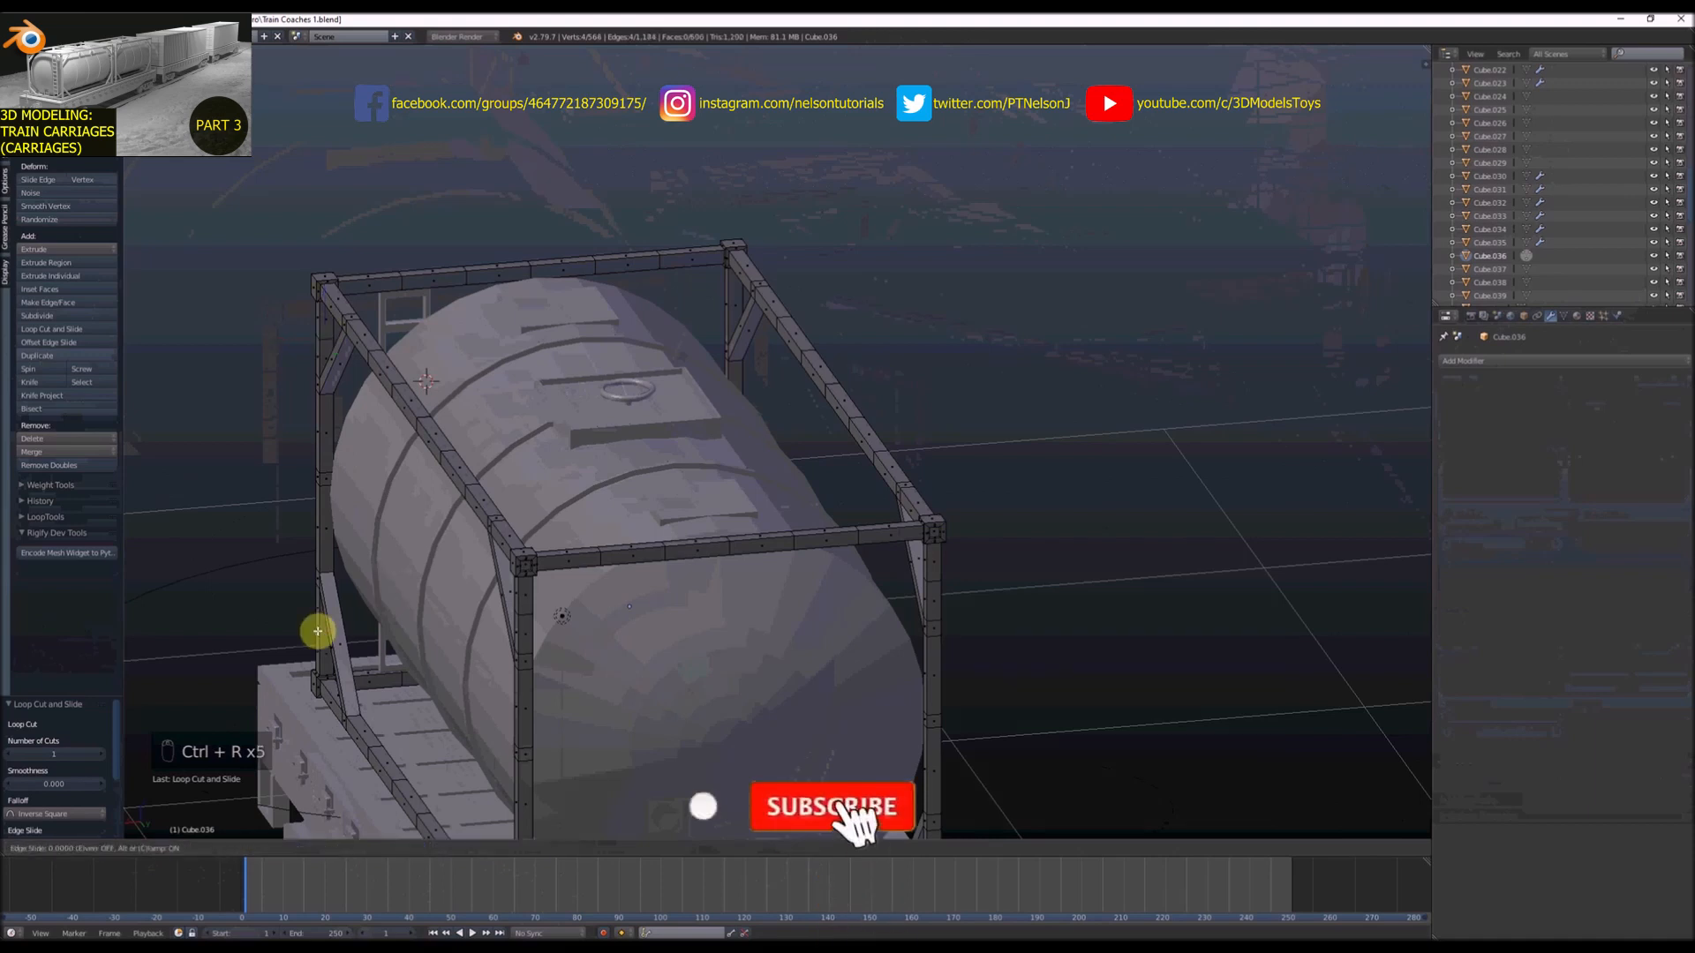
right_click(318, 631)
Add one loop cut each to the upper and lower sections of the other ladder-end post
key(ctrl+r)
click(726, 303)
right_click(727, 303)
middle_drag(971, 473, 738, 629)
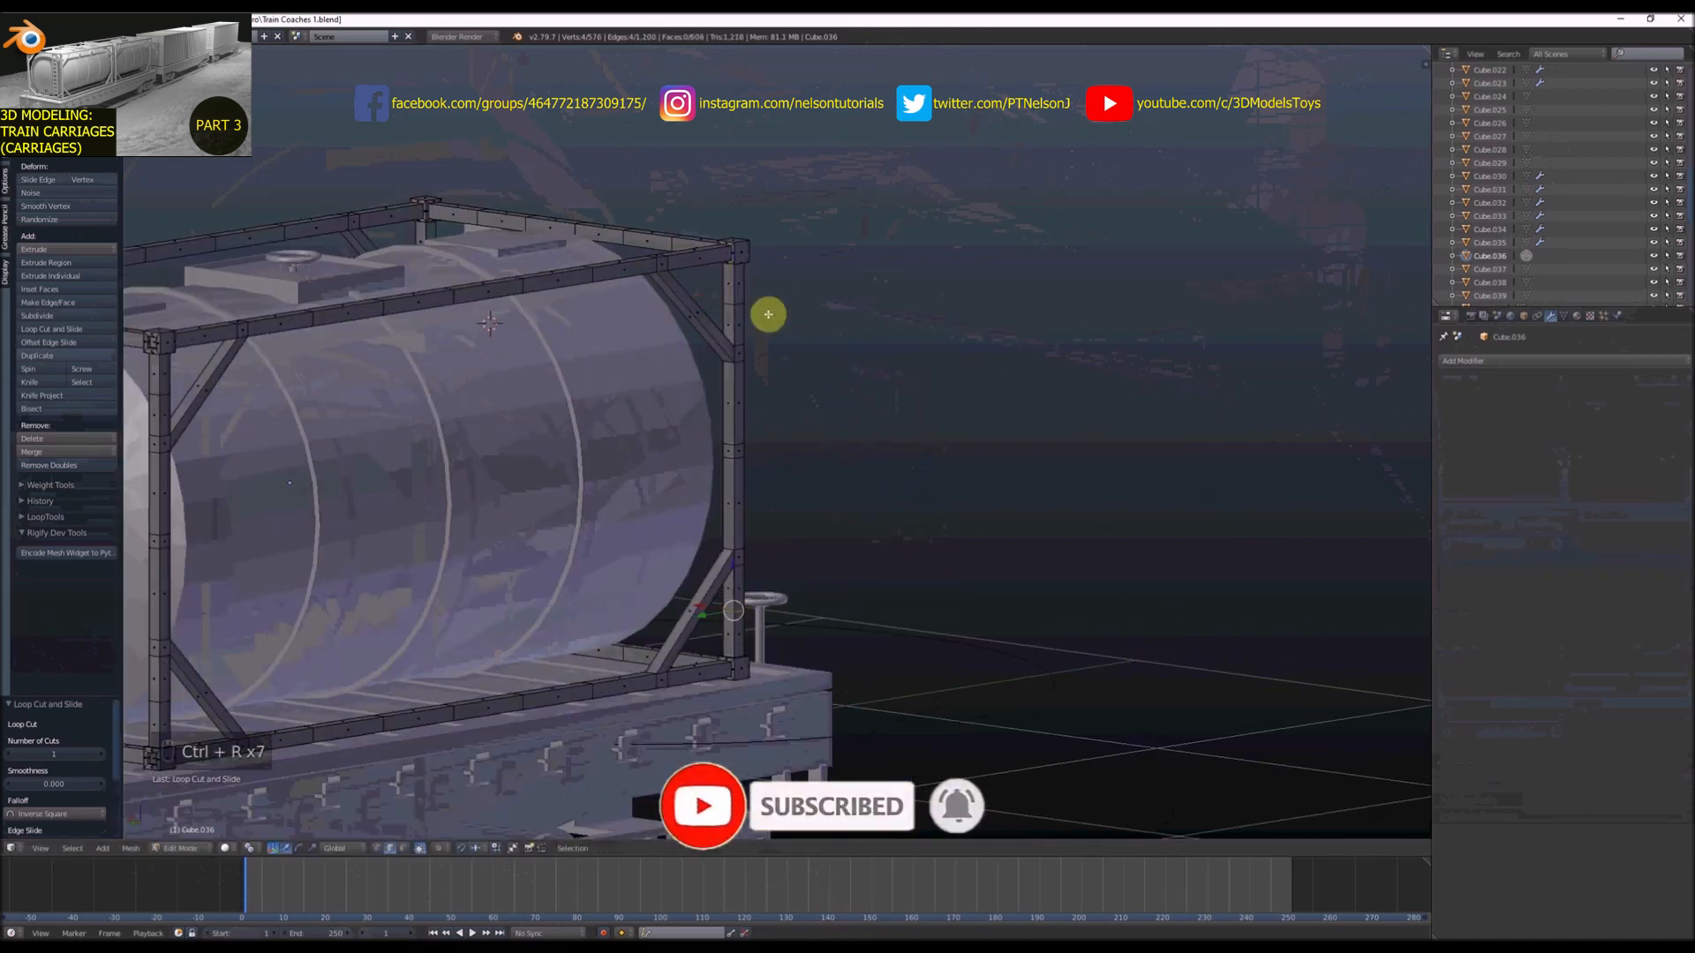
Select the edge loop cut in the upper section of this ladder-end post together with its lower one
scroll(750, 304, up, 3)
key(ctrl+r)
click(728, 304)
scroll(729, 305, down, 5)
scroll(681, 257, up, 4)
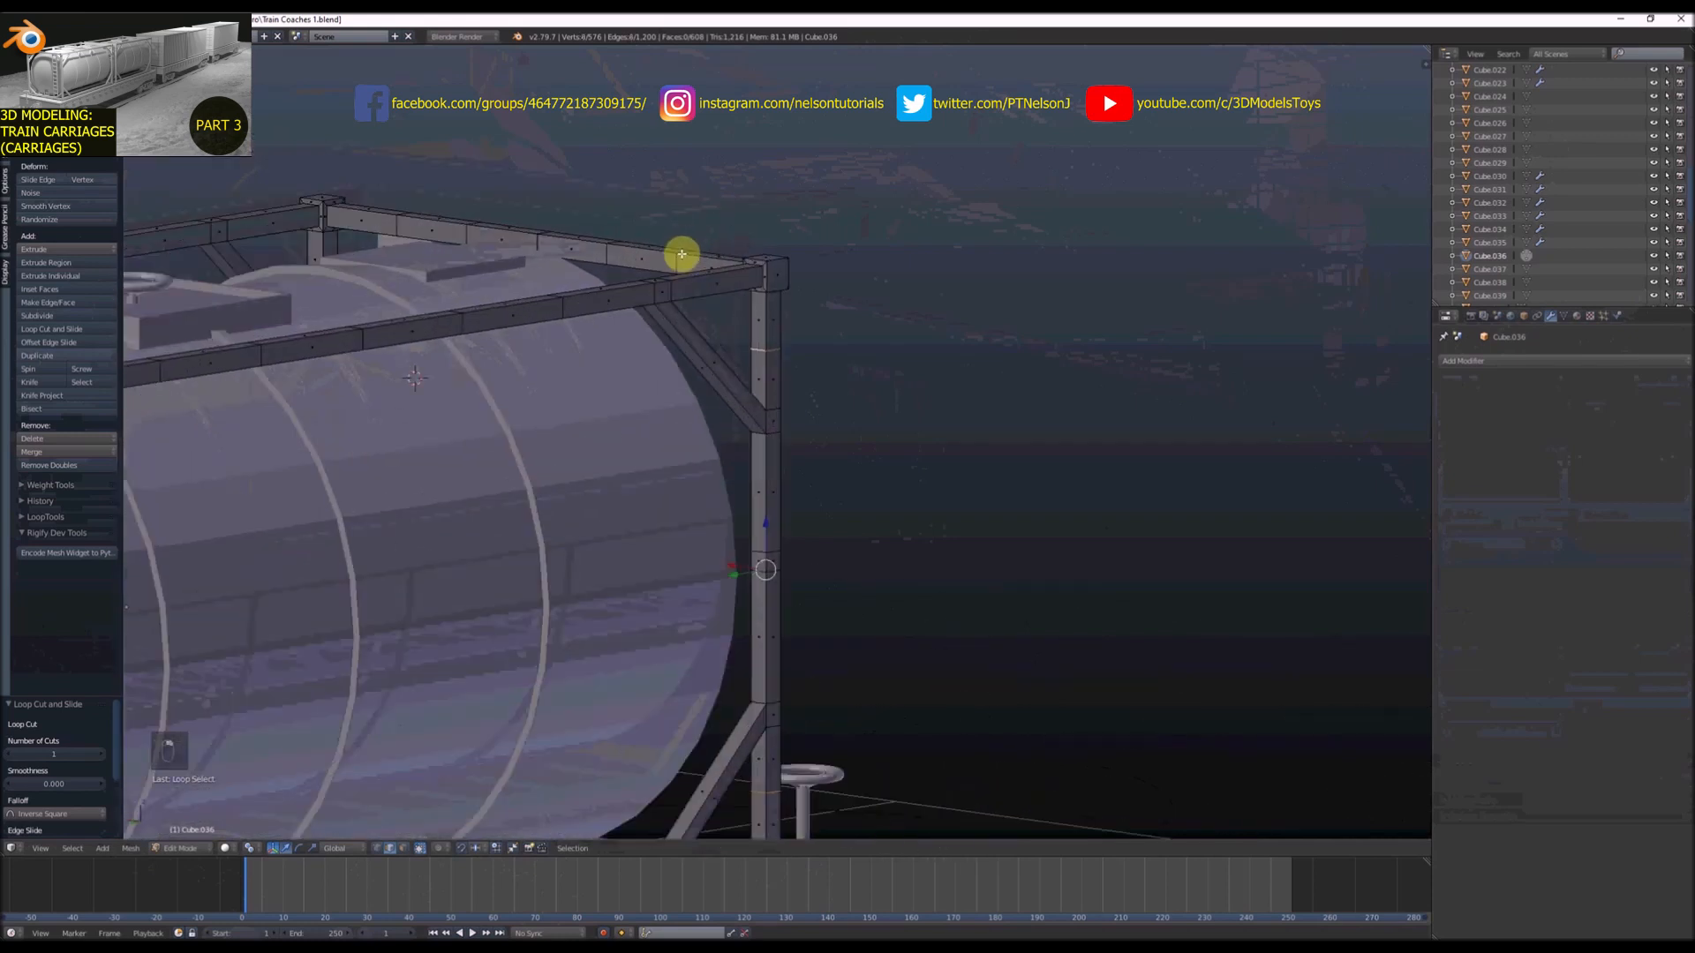